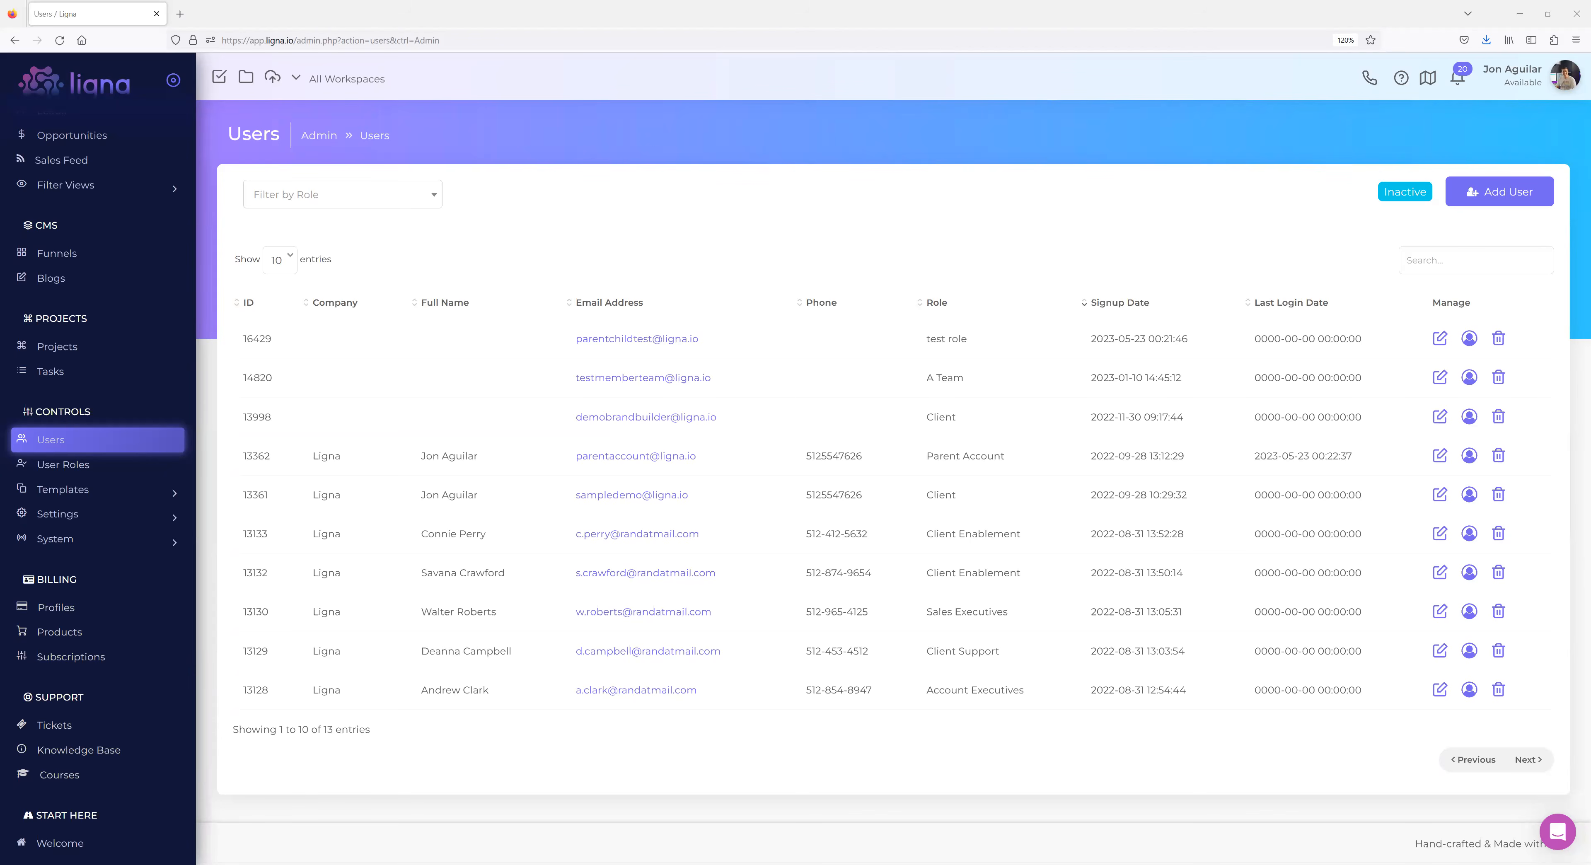
Open a new user form, clear the autofilled username and leave the role unassigned.
{"action": "left_click", "coordinate": [1503, 204]}
{"action": "triple_click", "coordinate": [783, 401]}
{"action": "key", "text": "BackSpace"}
{"action": "left_click", "coordinate": [817, 461]}
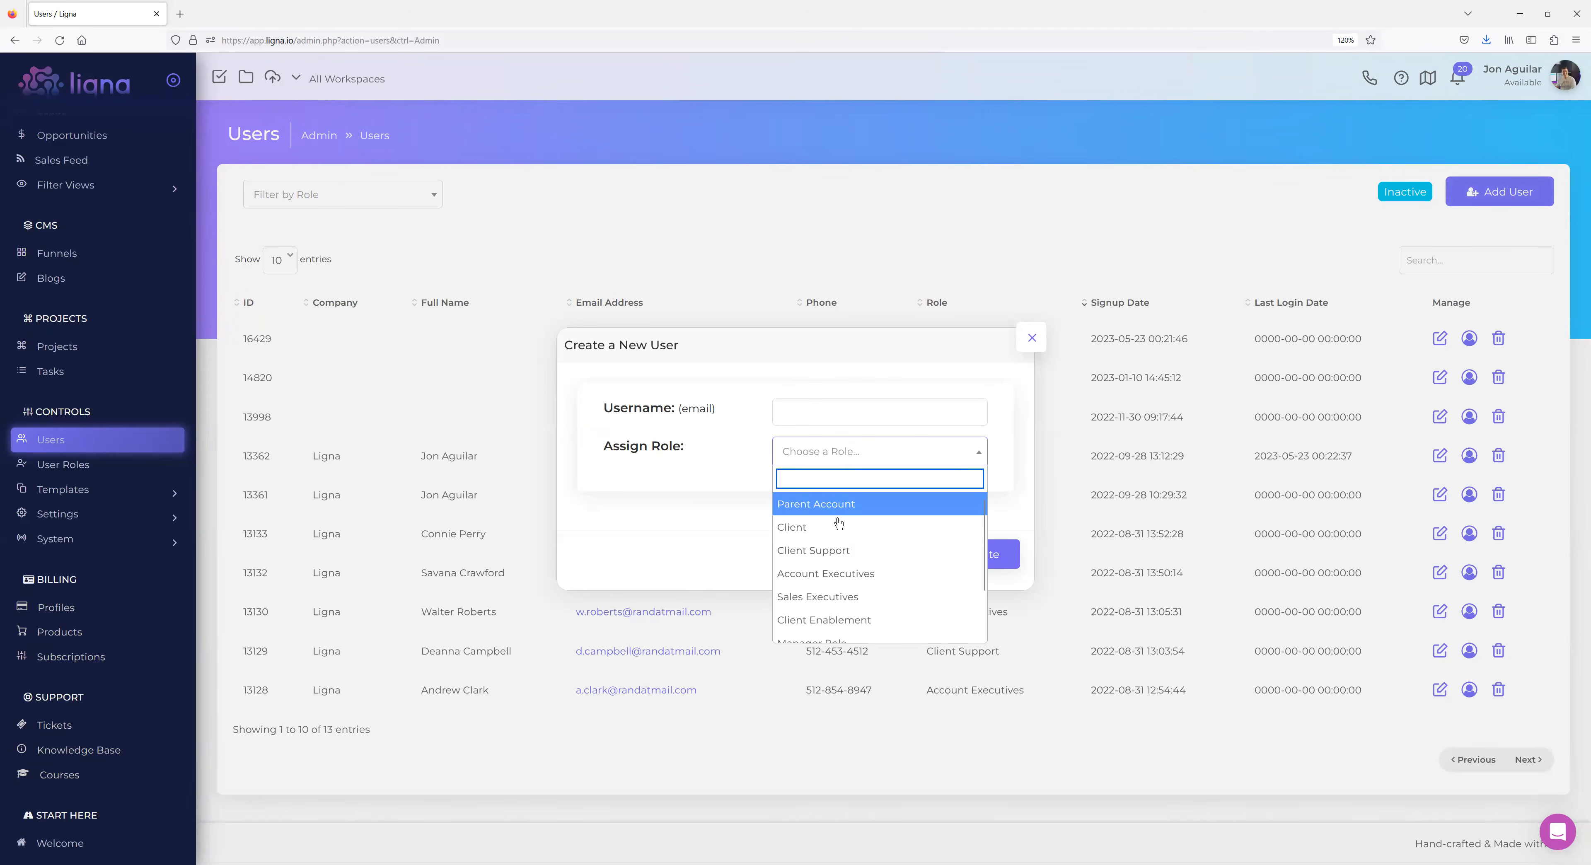
{"action": "left_click", "coordinate": [709, 460]}
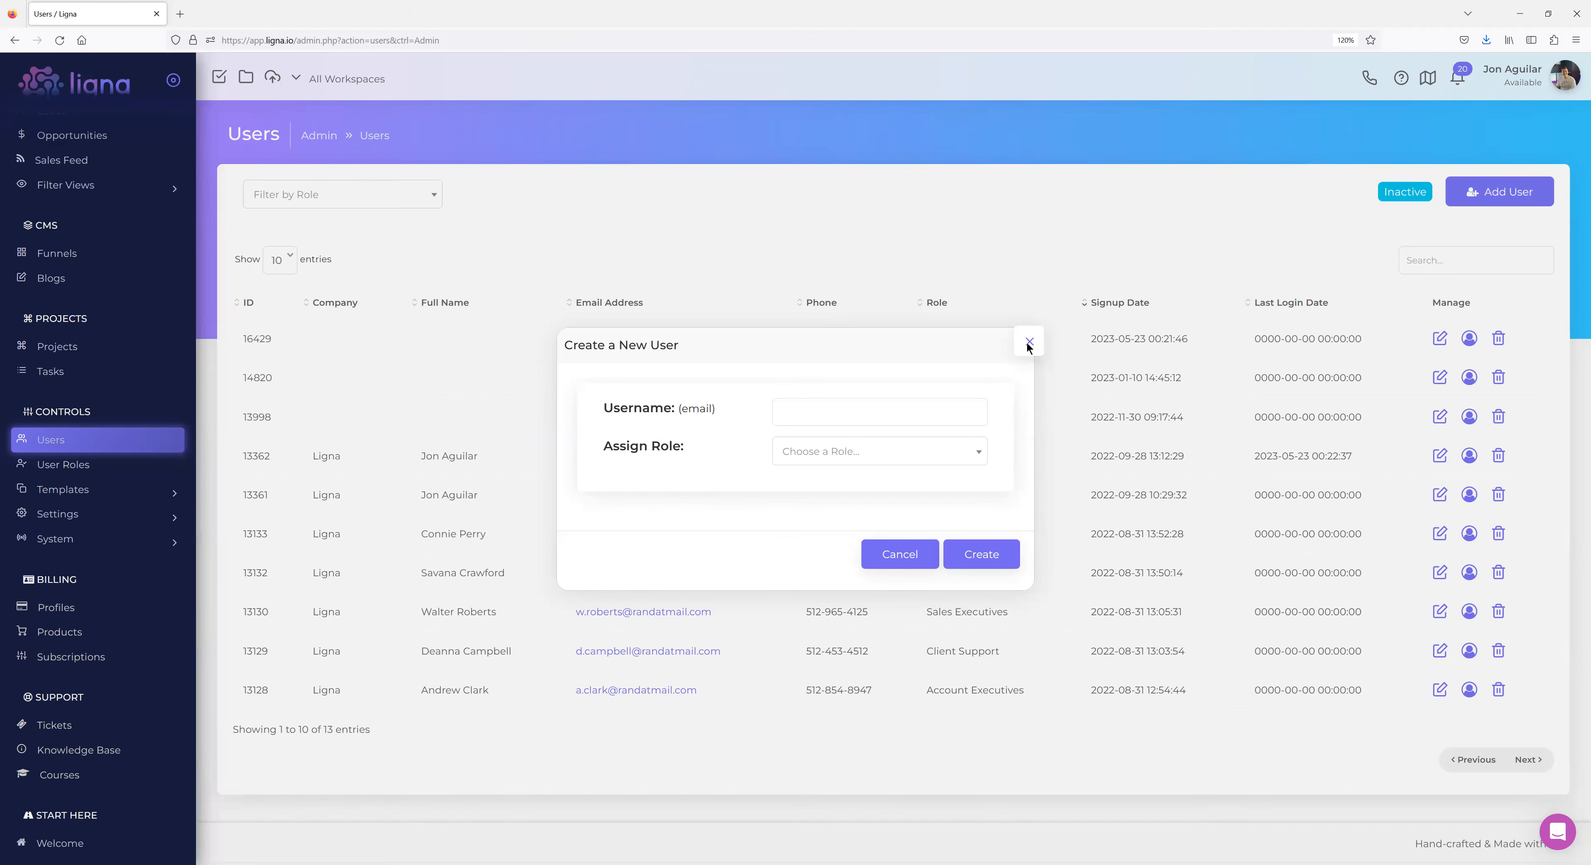
Close the new-user form and impersonate the test-role user on the first row.
{"action": "left_click", "coordinate": [1030, 340]}
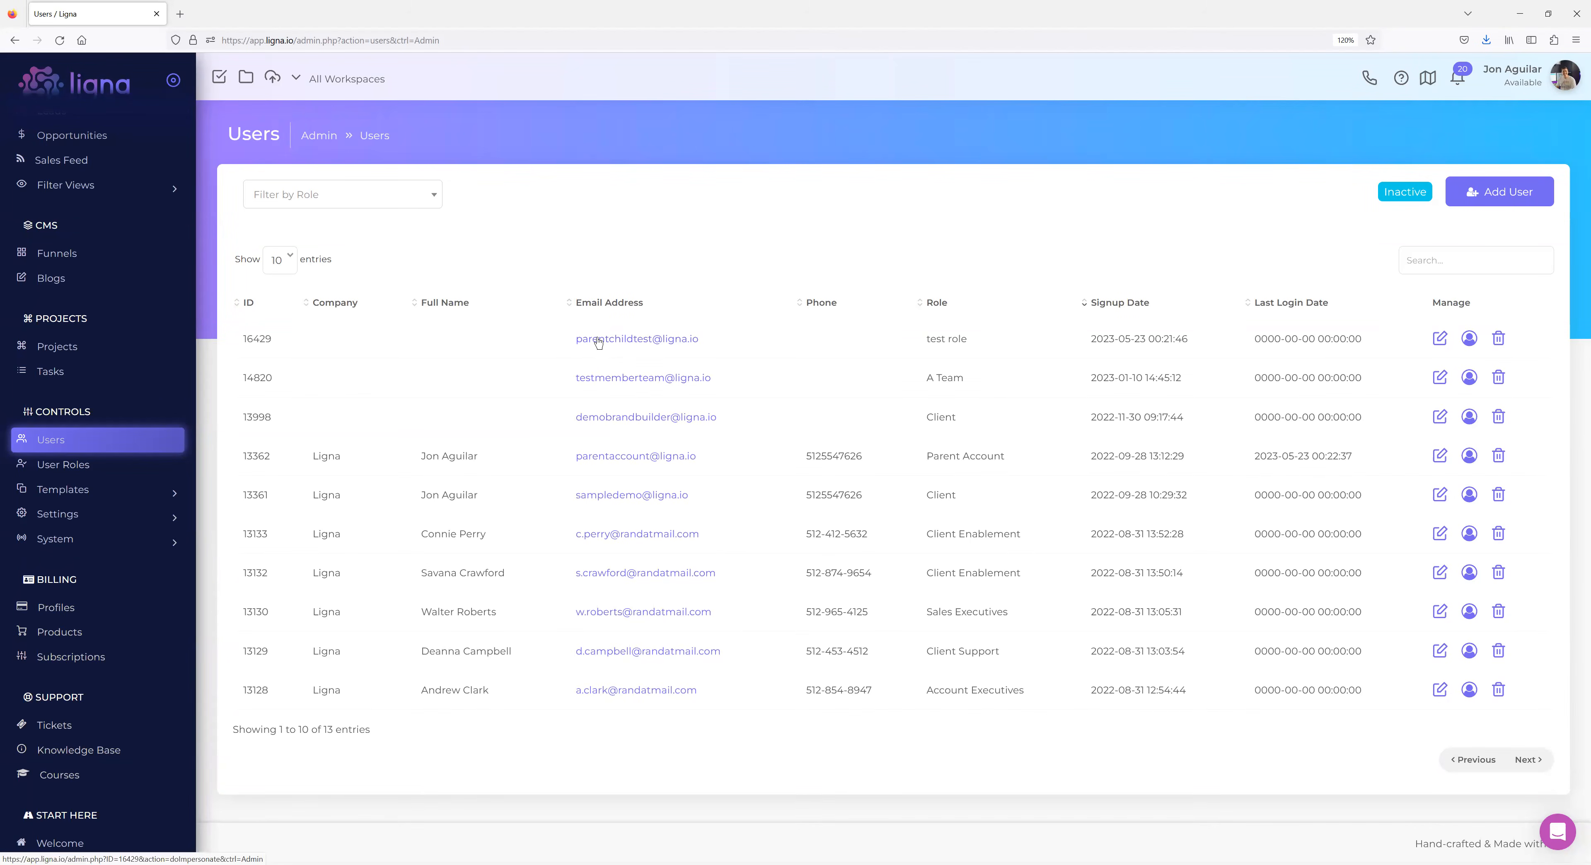
{"action": "left_click", "coordinate": [1469, 341]}
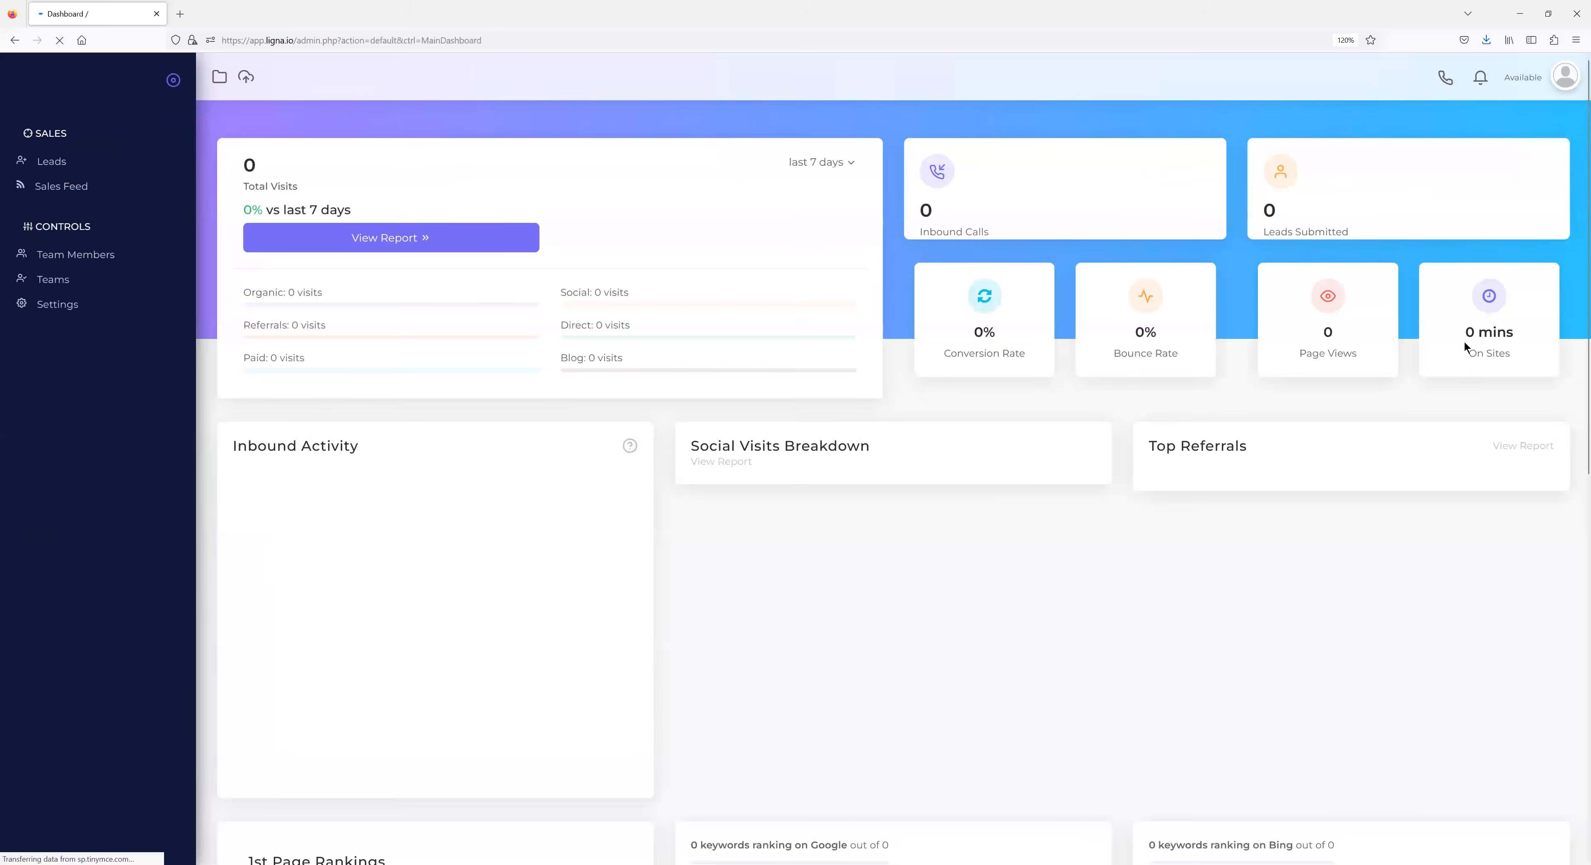
Open the test-role user's avatar menu and skip the 'Update your profile' tip.
{"action": "left_click", "coordinate": [1529, 81]}
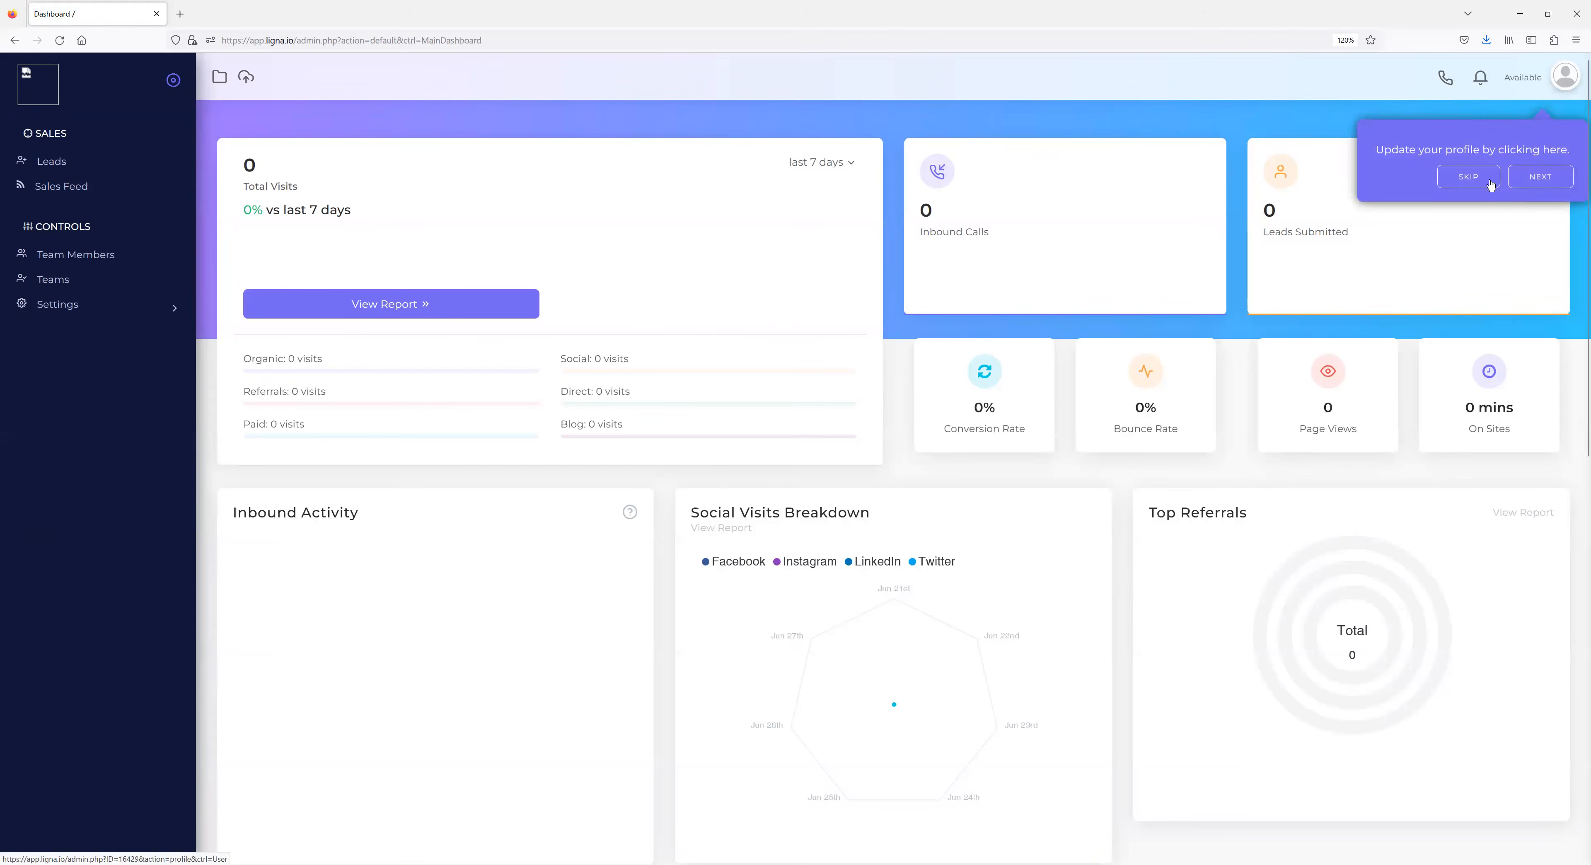
{"action": "left_click", "coordinate": [1476, 180]}
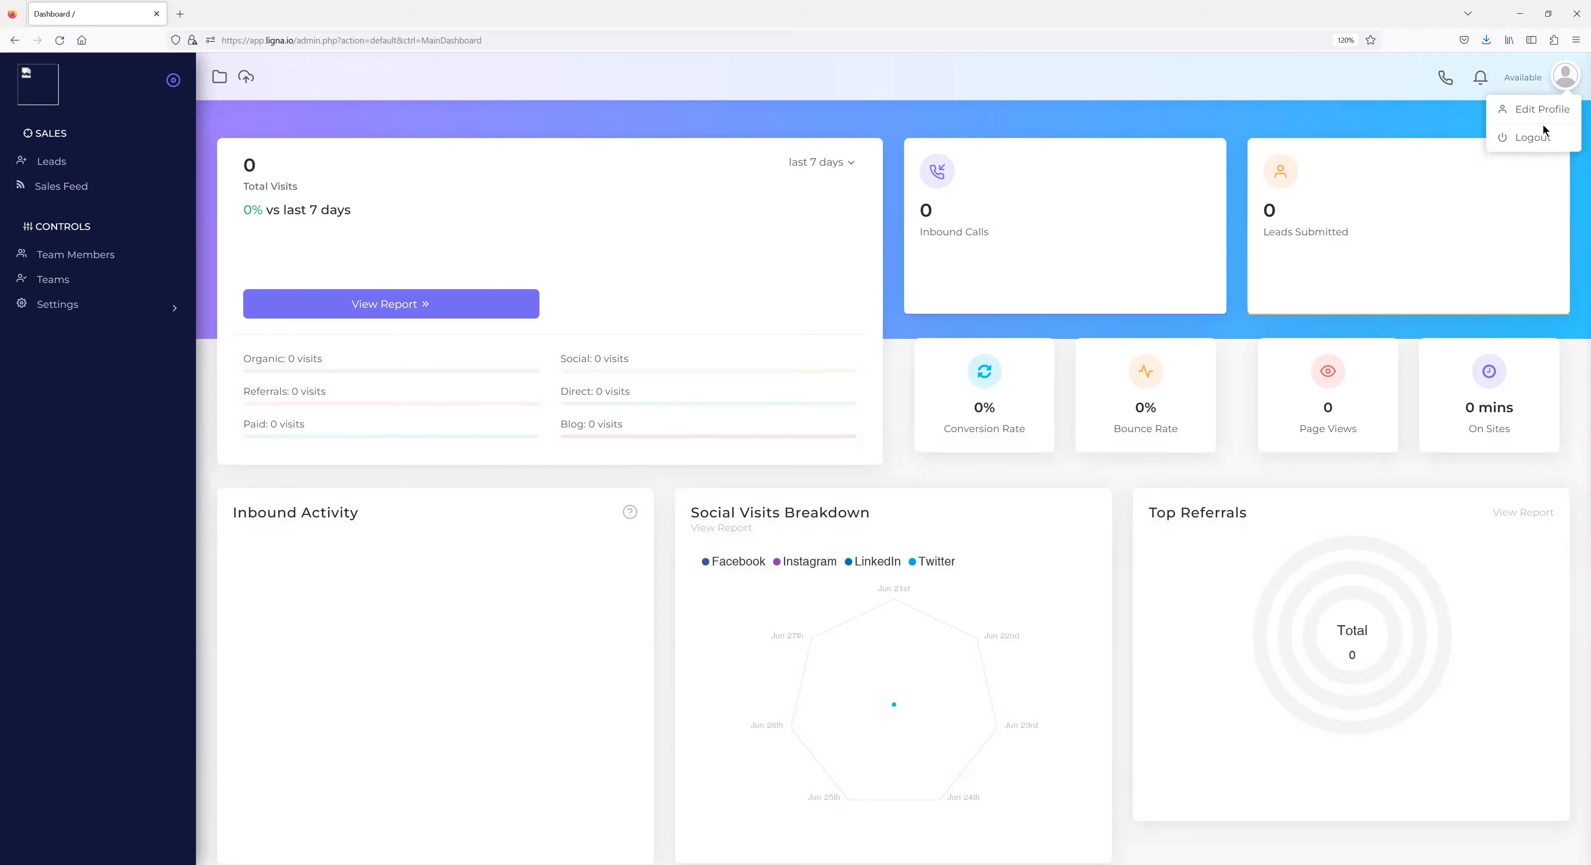
Log out of the test-role account from the user dropdown to end impersonation.
{"action": "left_click", "coordinate": [1537, 138]}
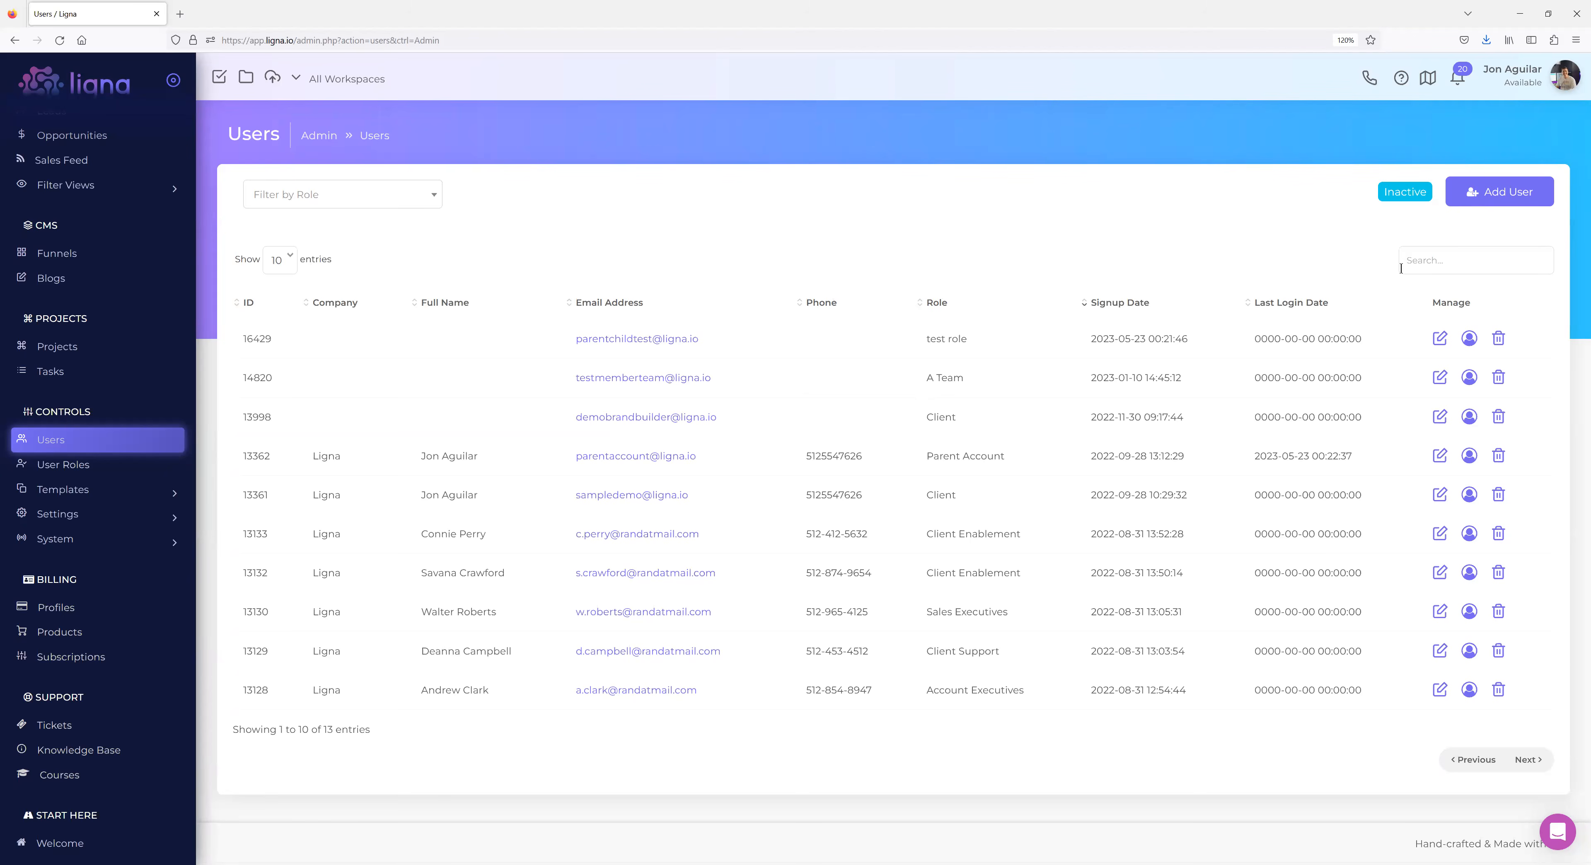
{"action": "left_click", "coordinate": [1513, 199]}
{"action": "left_click", "coordinate": [805, 457]}
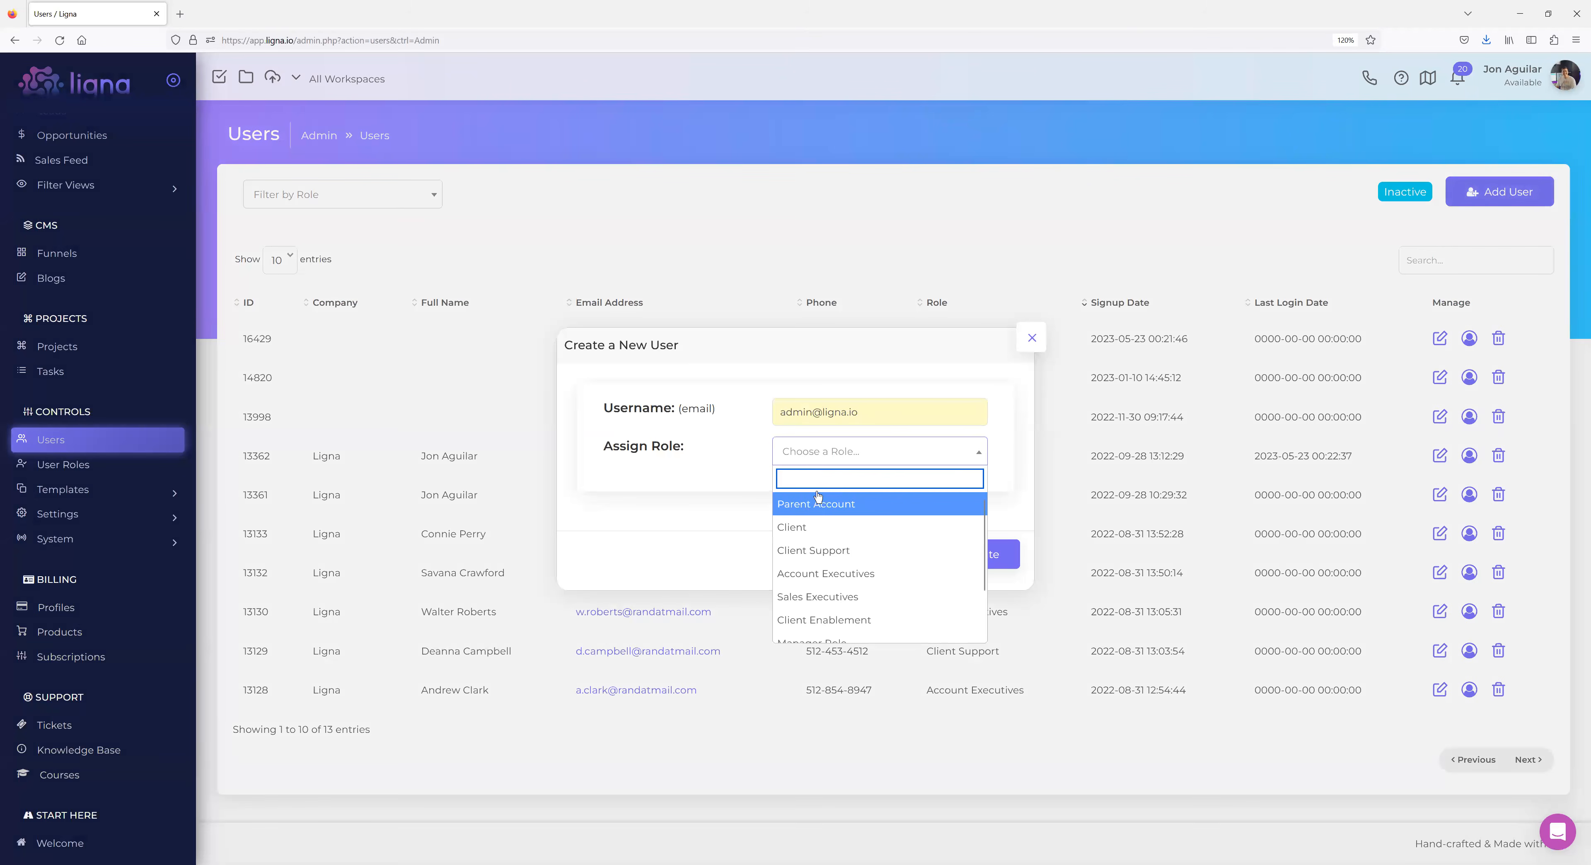
{"action": "left_click", "coordinate": [813, 506]}
{"action": "left_click_drag", "start_coordinate": [868, 414], "coordinate": [725, 418]}
{"action": "key", "text": "BackSpace"}
{"action": "left_click", "coordinate": [705, 419]}
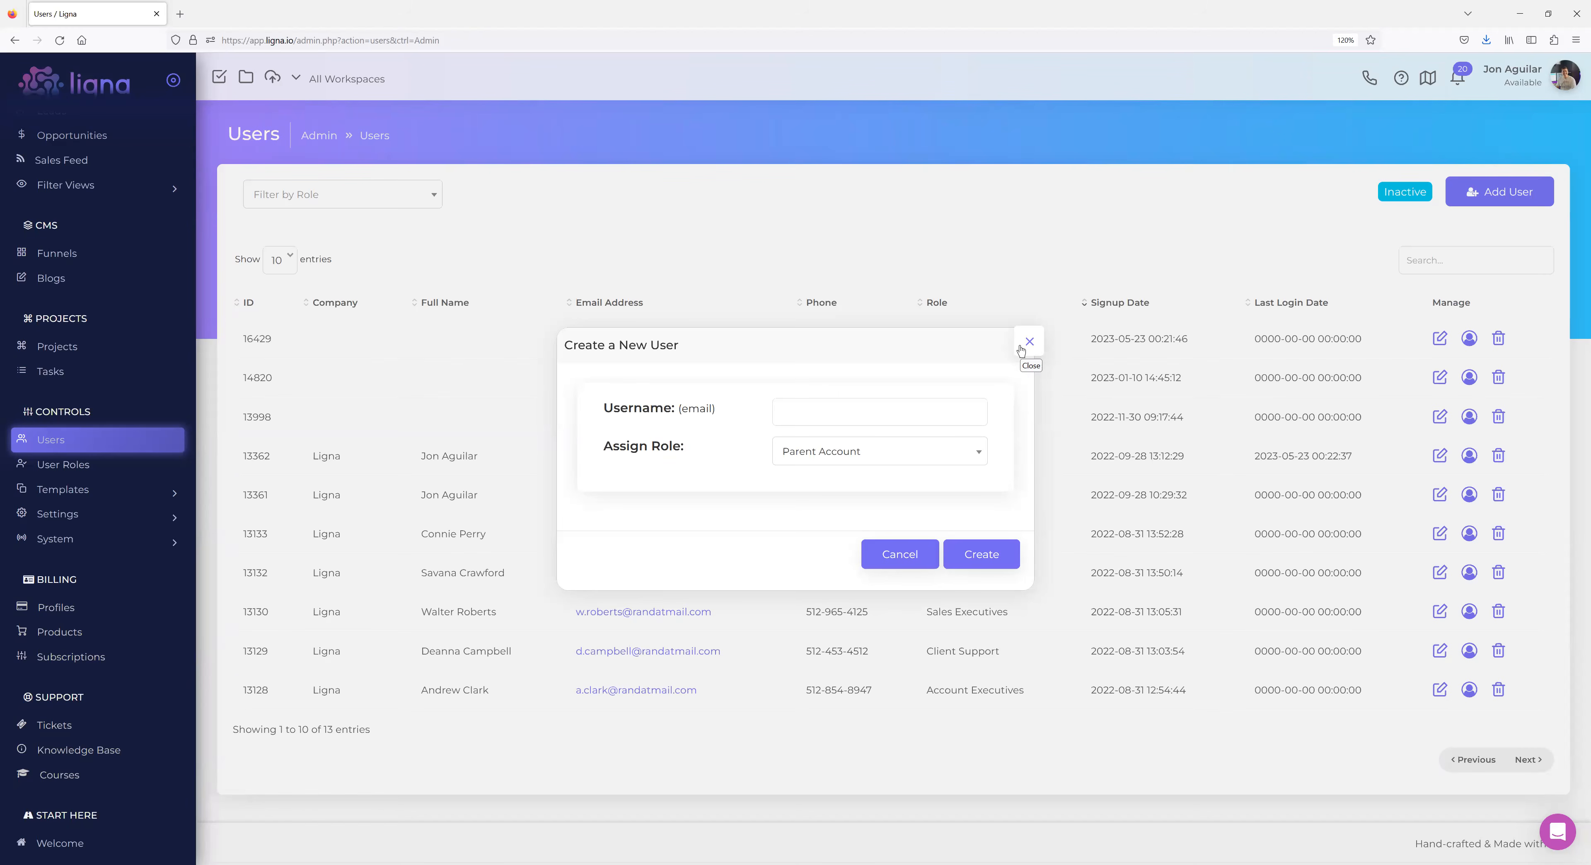
{"action": "left_click", "coordinate": [1031, 343]}
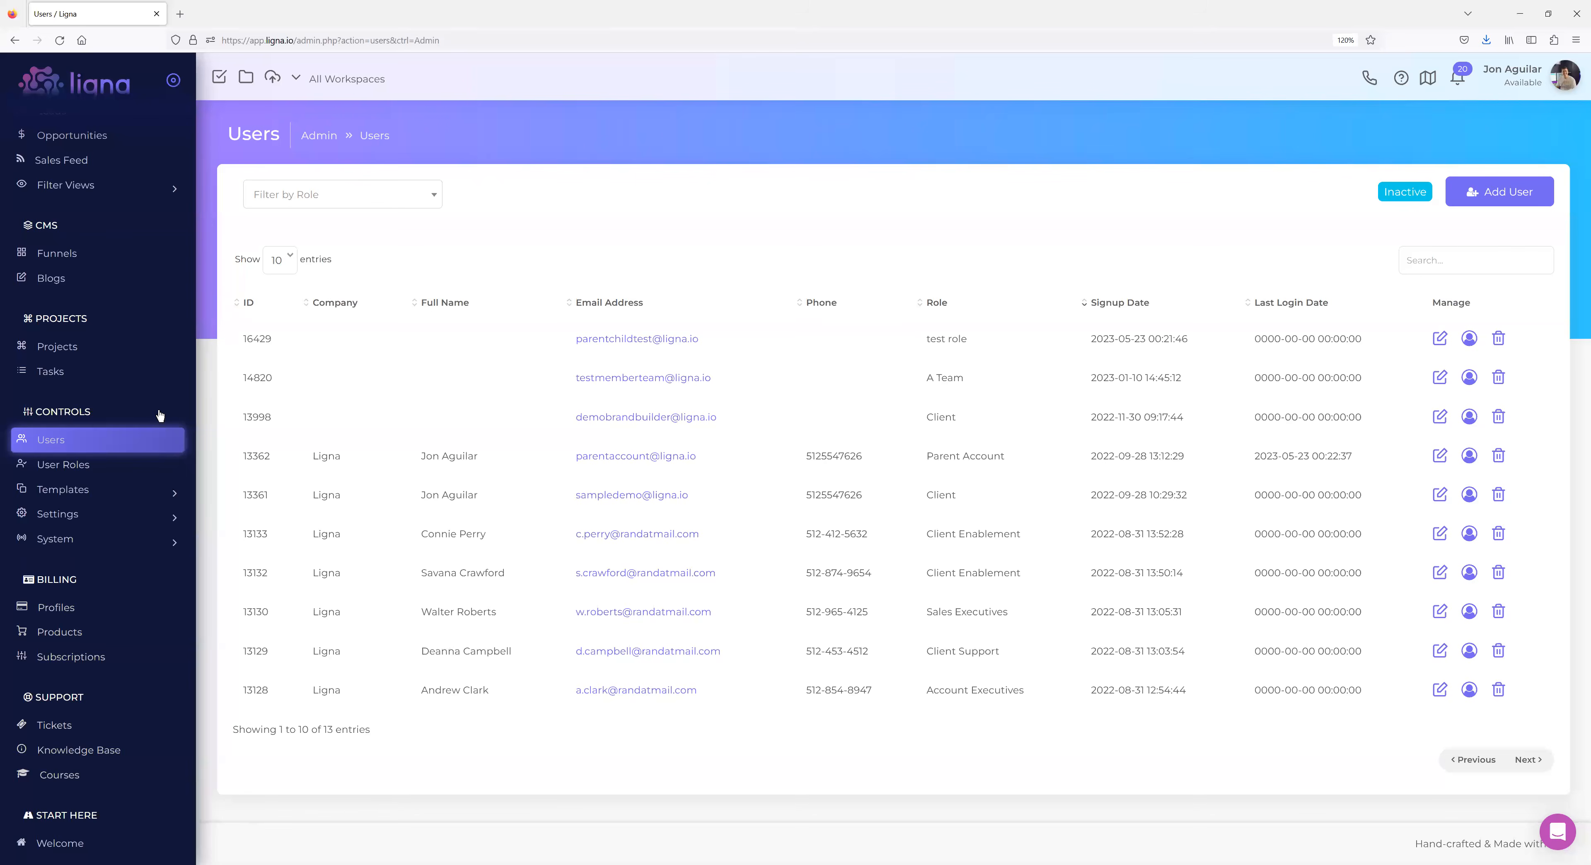
Add a role named 'Membership' under Controls > User Roles and open its settings.
{"action": "left_click", "coordinate": [69, 465]}
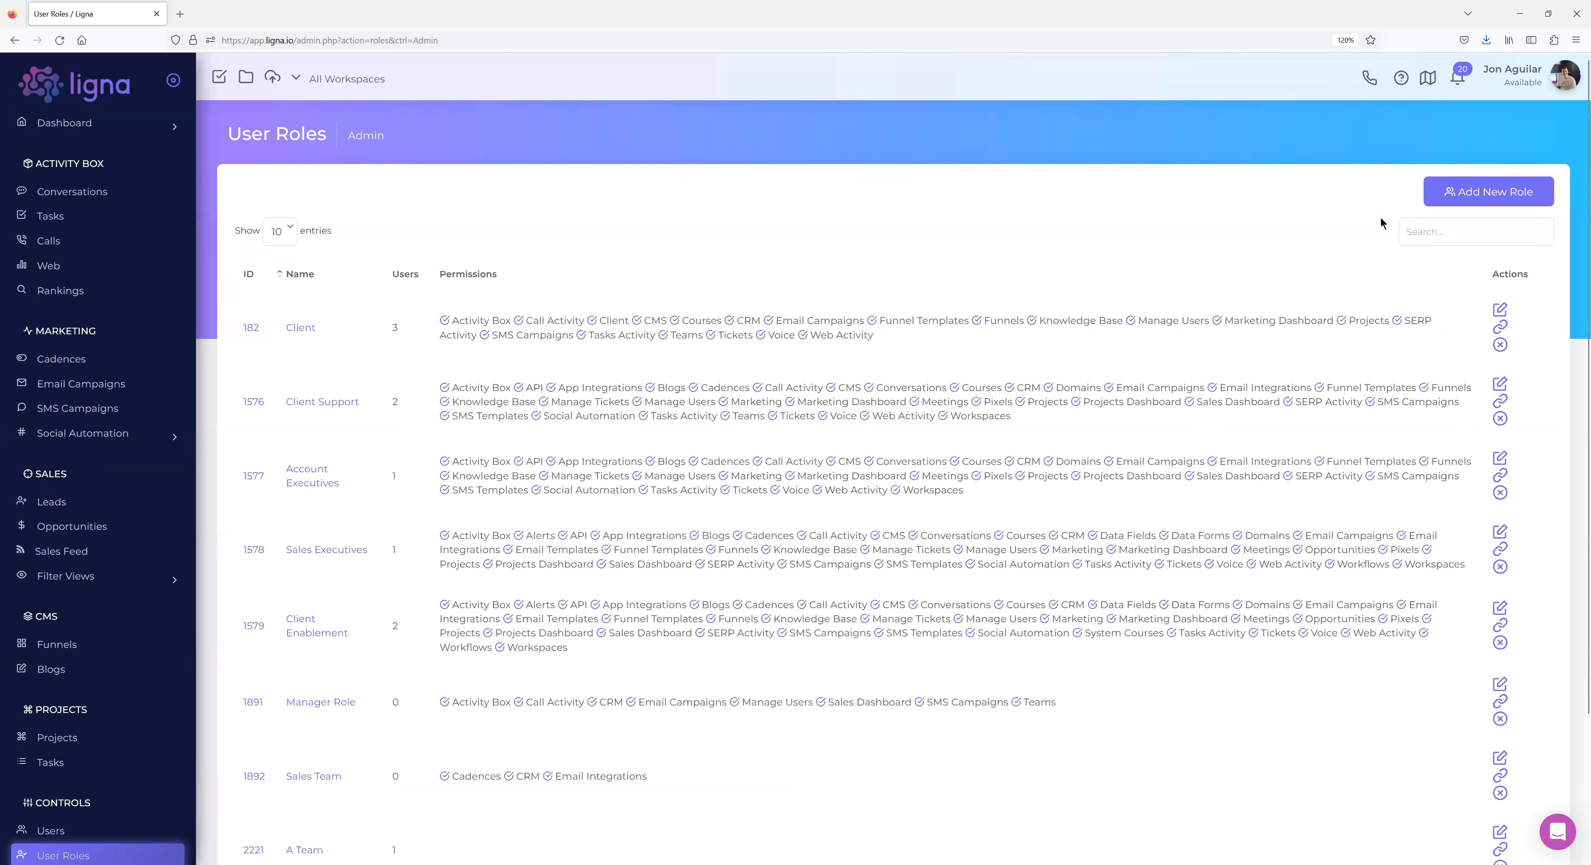
{"action": "left_click", "coordinate": [1489, 192]}
{"action": "type", "text": "Membership"}
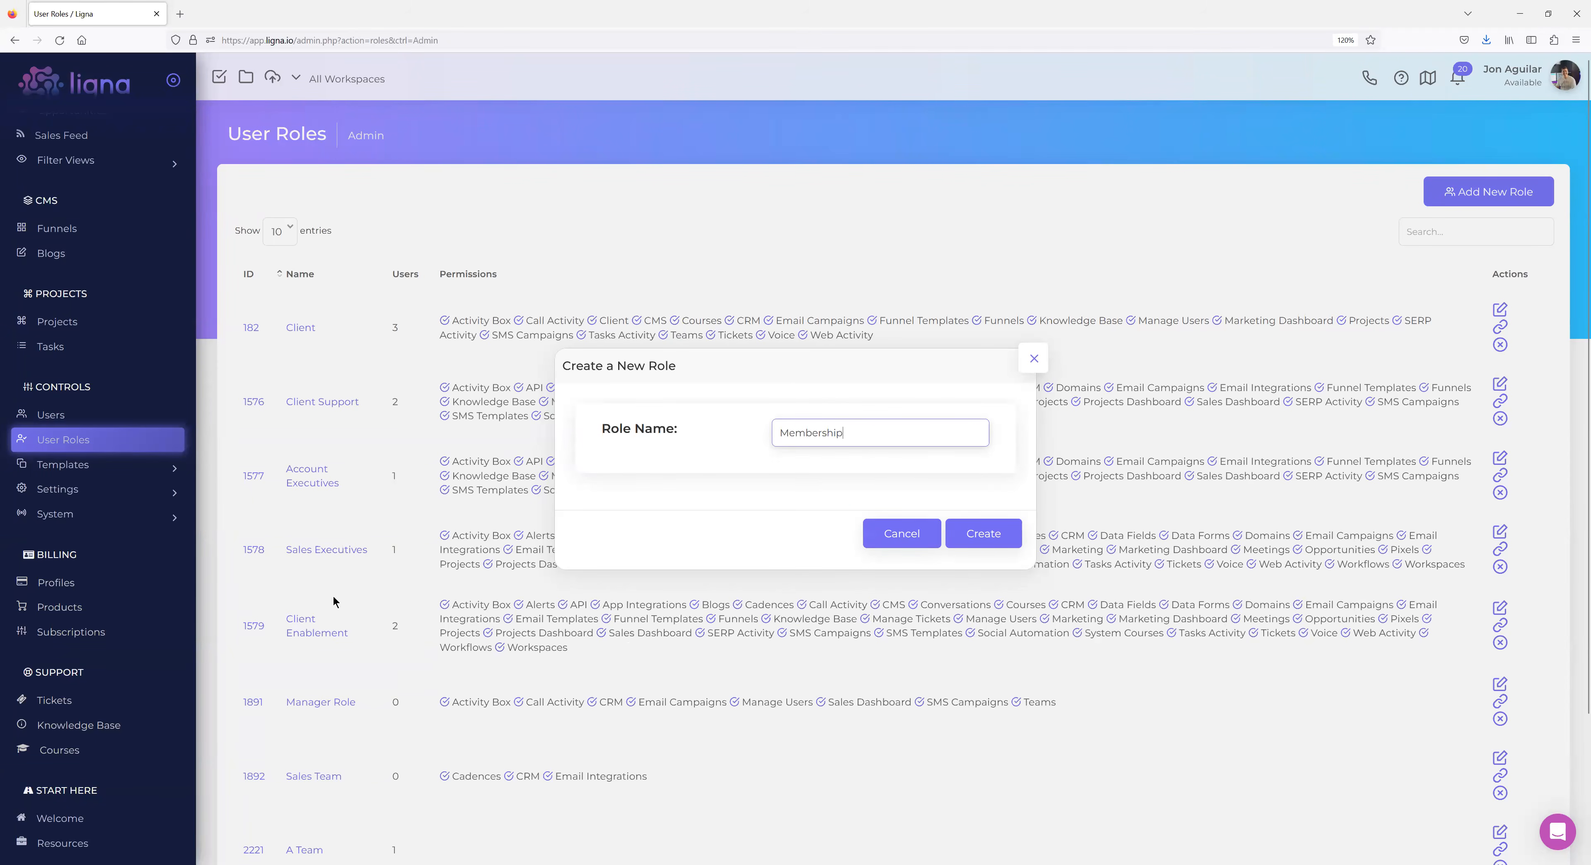
{"action": "scroll", "coordinate": [381, 516], "scroll_direction": "down", "scroll_amount": 5}
{"action": "scroll", "coordinate": [381, 516], "scroll_direction": "up", "scroll_amount": 5}
{"action": "left_click", "coordinate": [986, 533]}
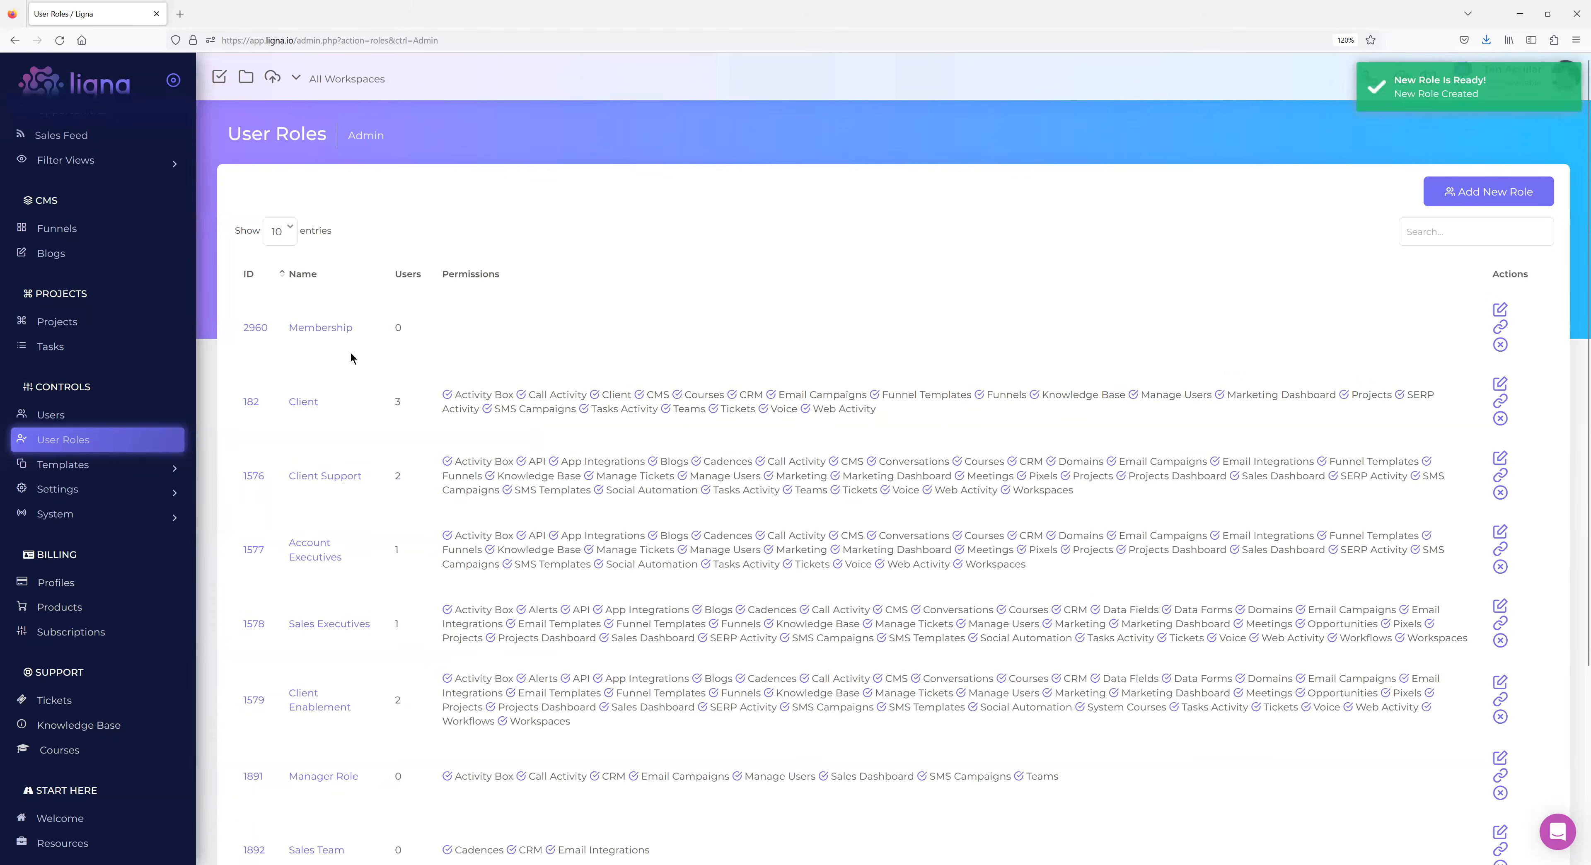
{"action": "left_click", "coordinate": [330, 335]}
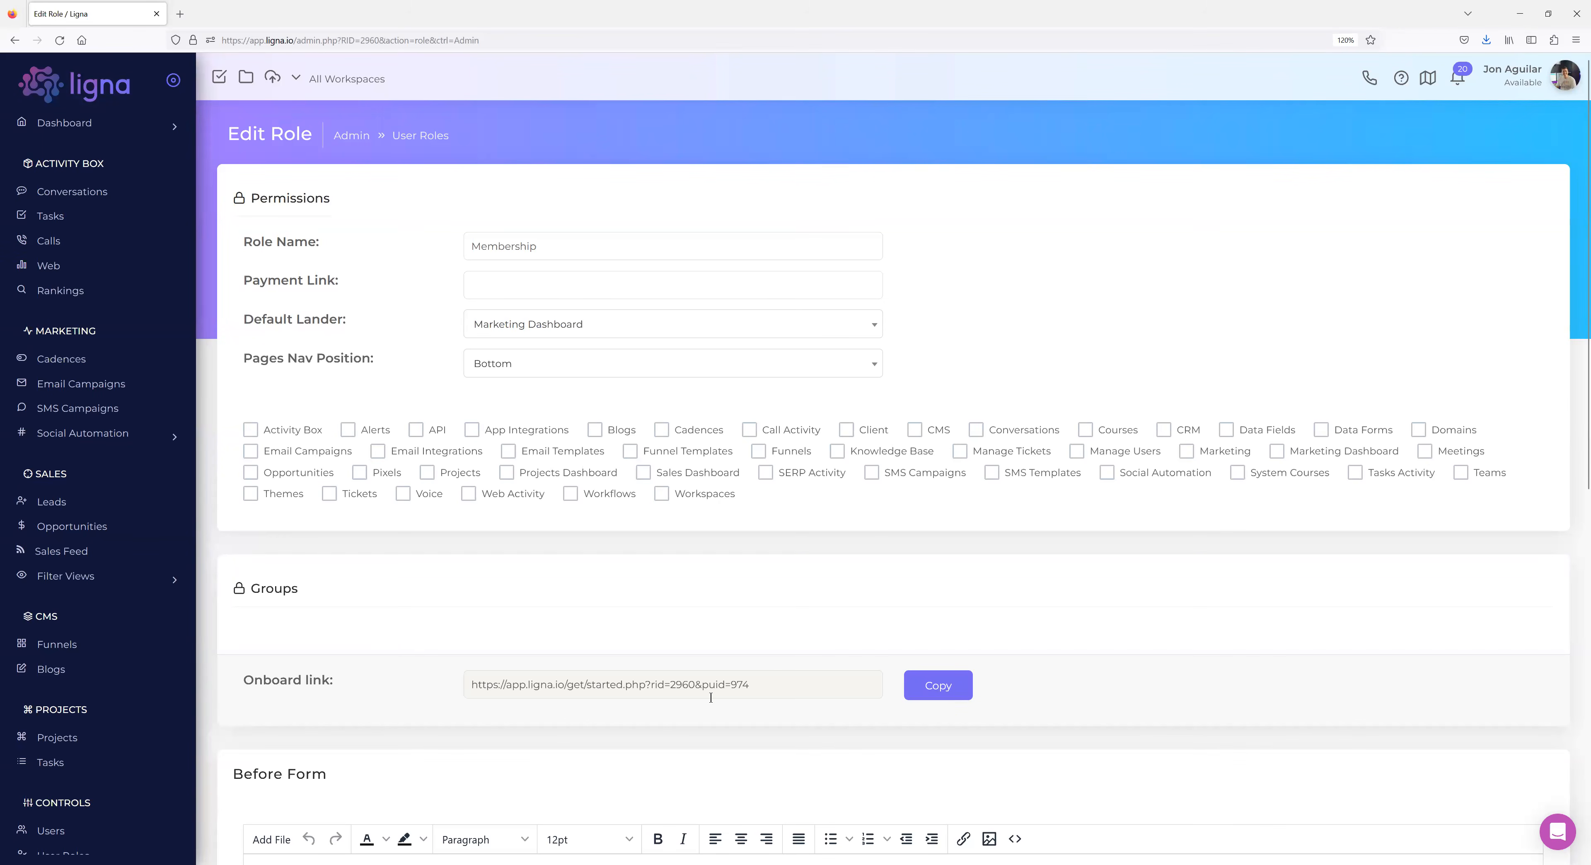
Copy the Membership onboard link and load it in a new browser tab.
{"action": "left_click", "coordinate": [939, 693]}
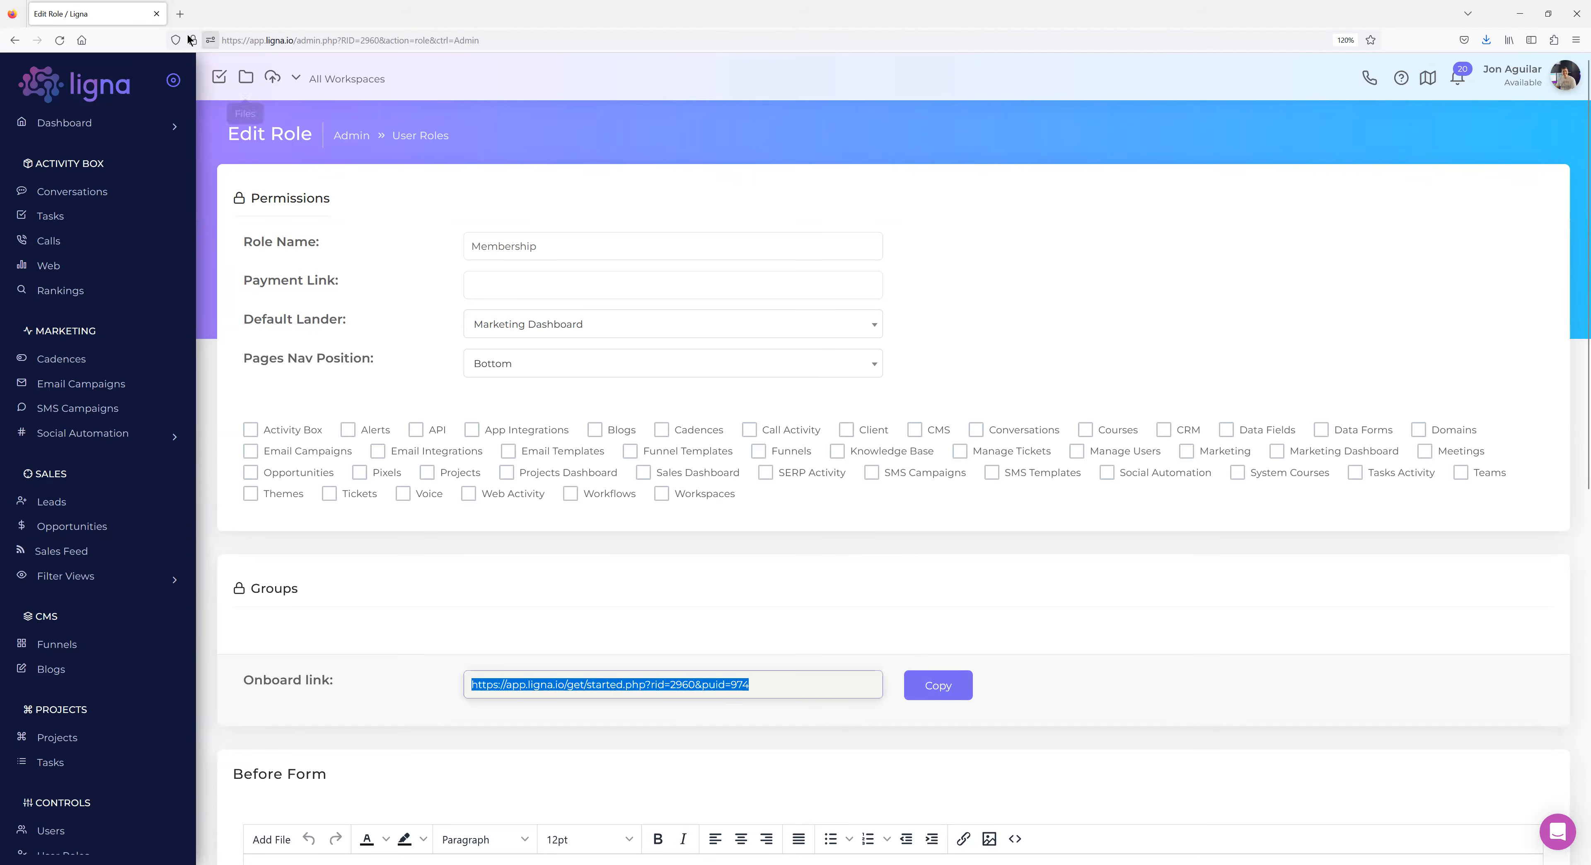
{"action": "left_click", "coordinate": [179, 14]}
{"action": "key", "text": "ctrl+v"}
{"action": "key", "text": "Return"}
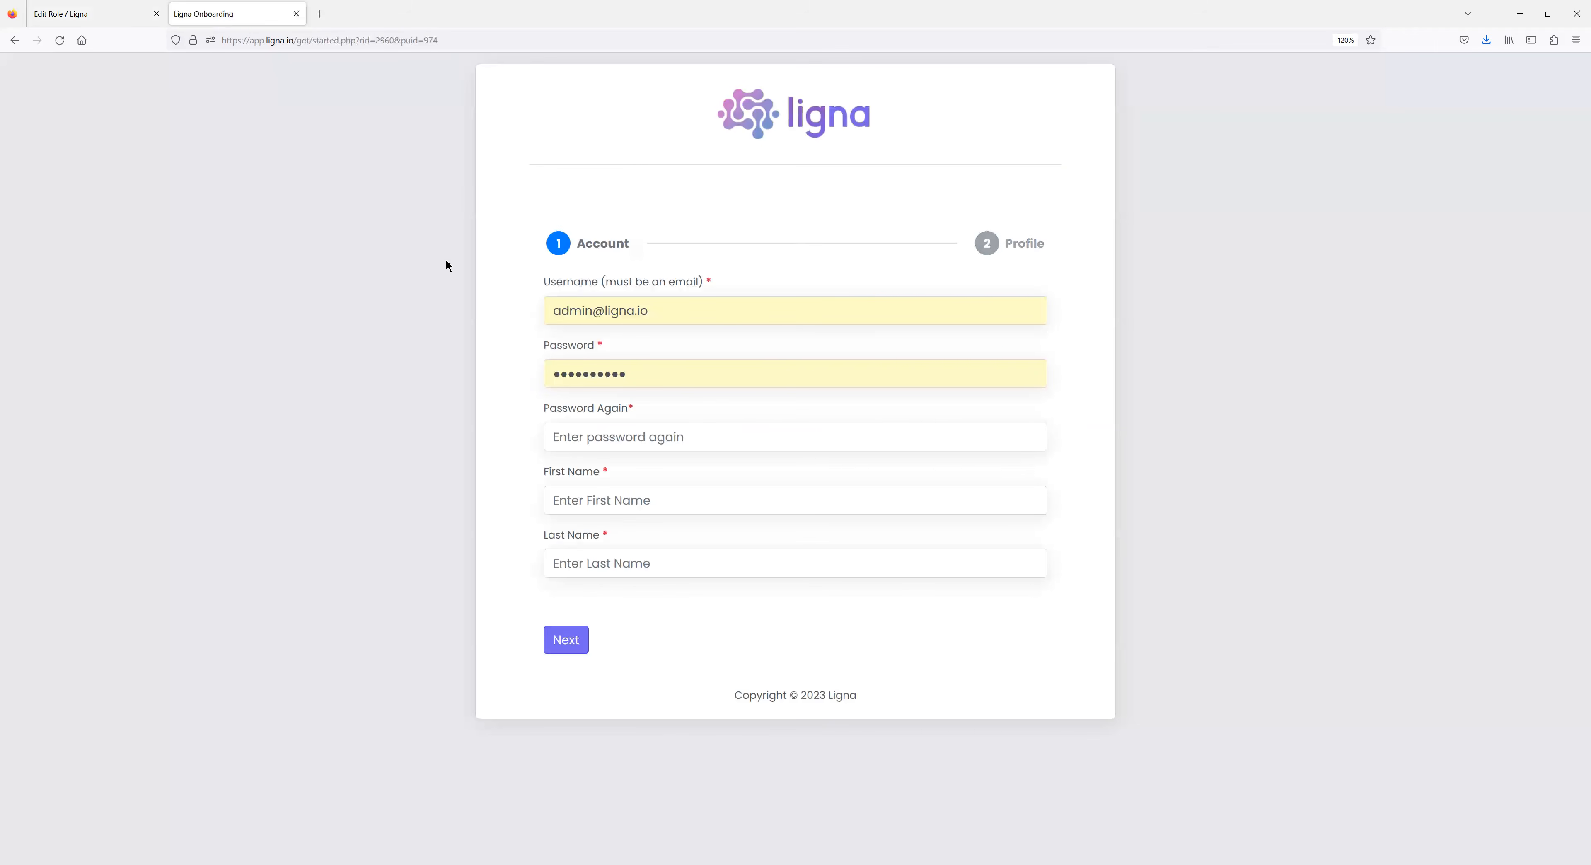
Switch back to the Membership Edit Role tab.
{"action": "left_click", "coordinate": [96, 18]}
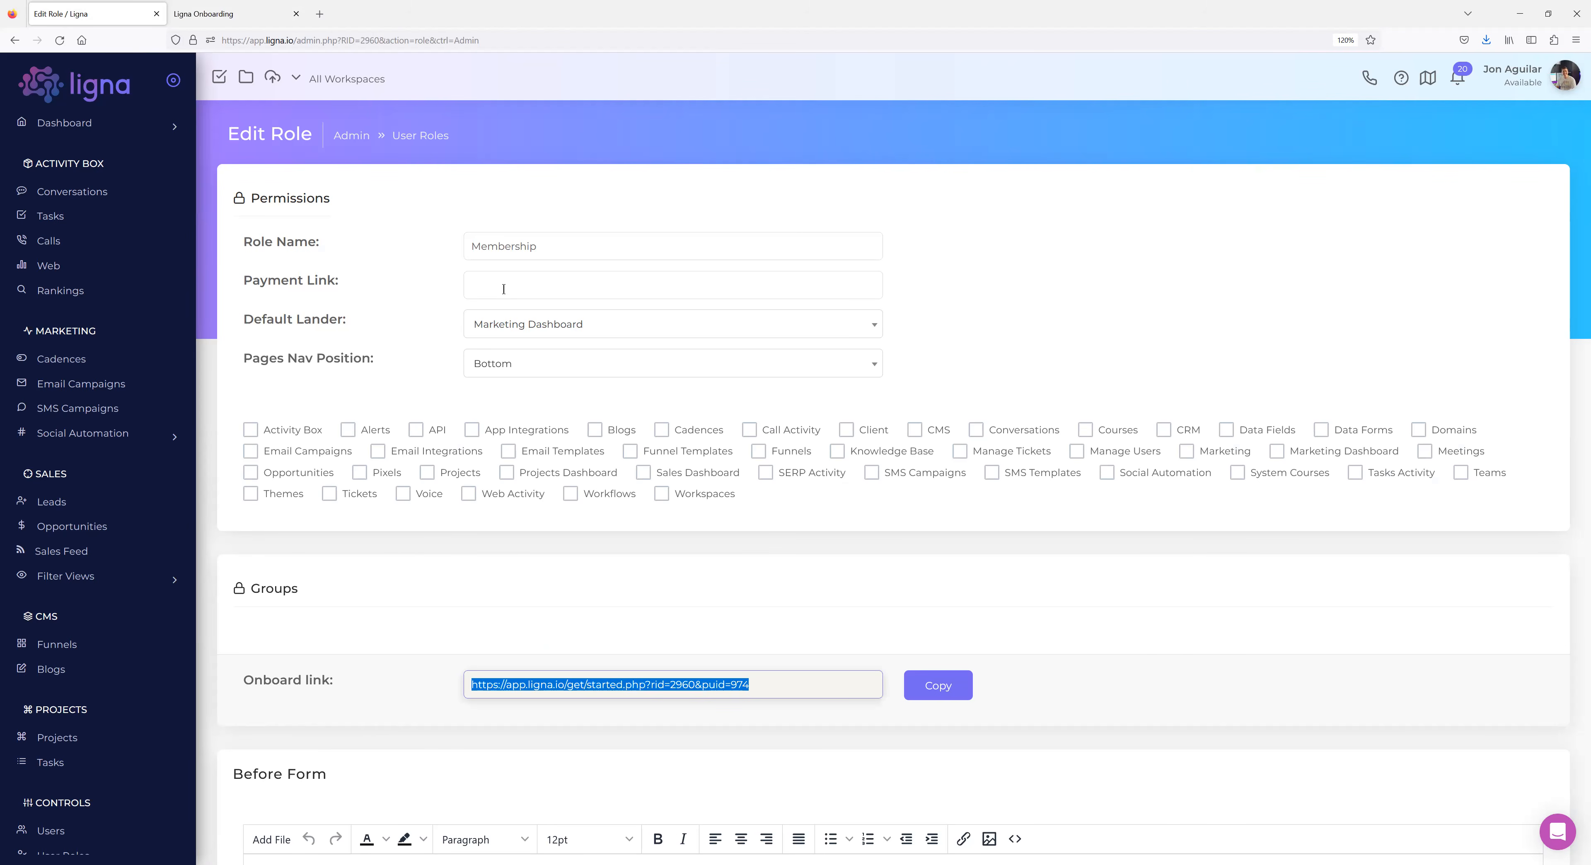
{"action": "left_click", "coordinate": [549, 328]}
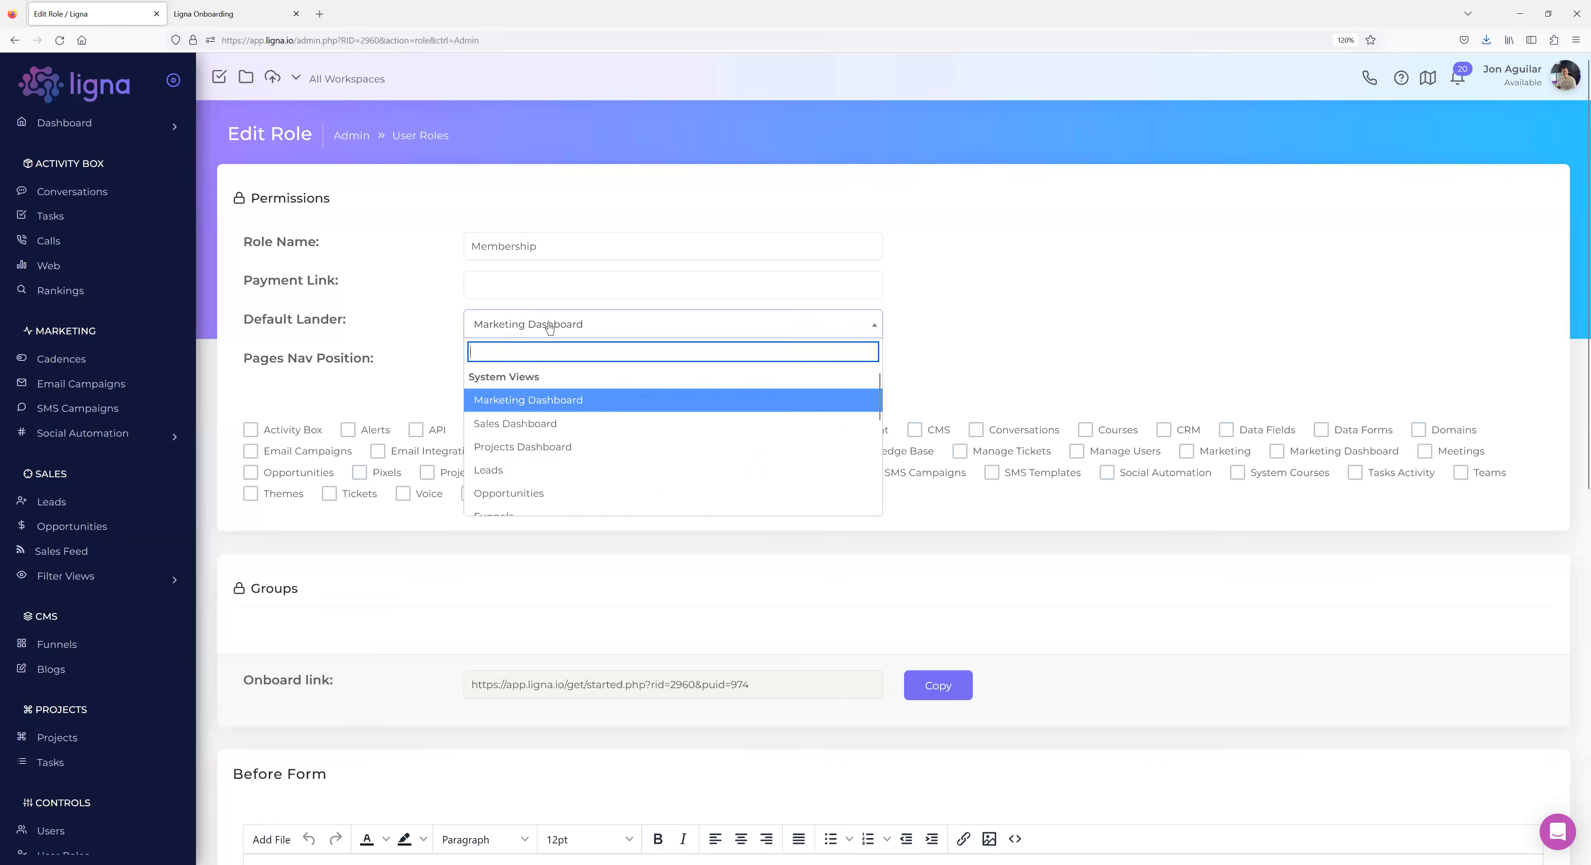
{"action": "scroll", "coordinate": [595, 418], "scroll_direction": "down", "scroll_amount": 5}
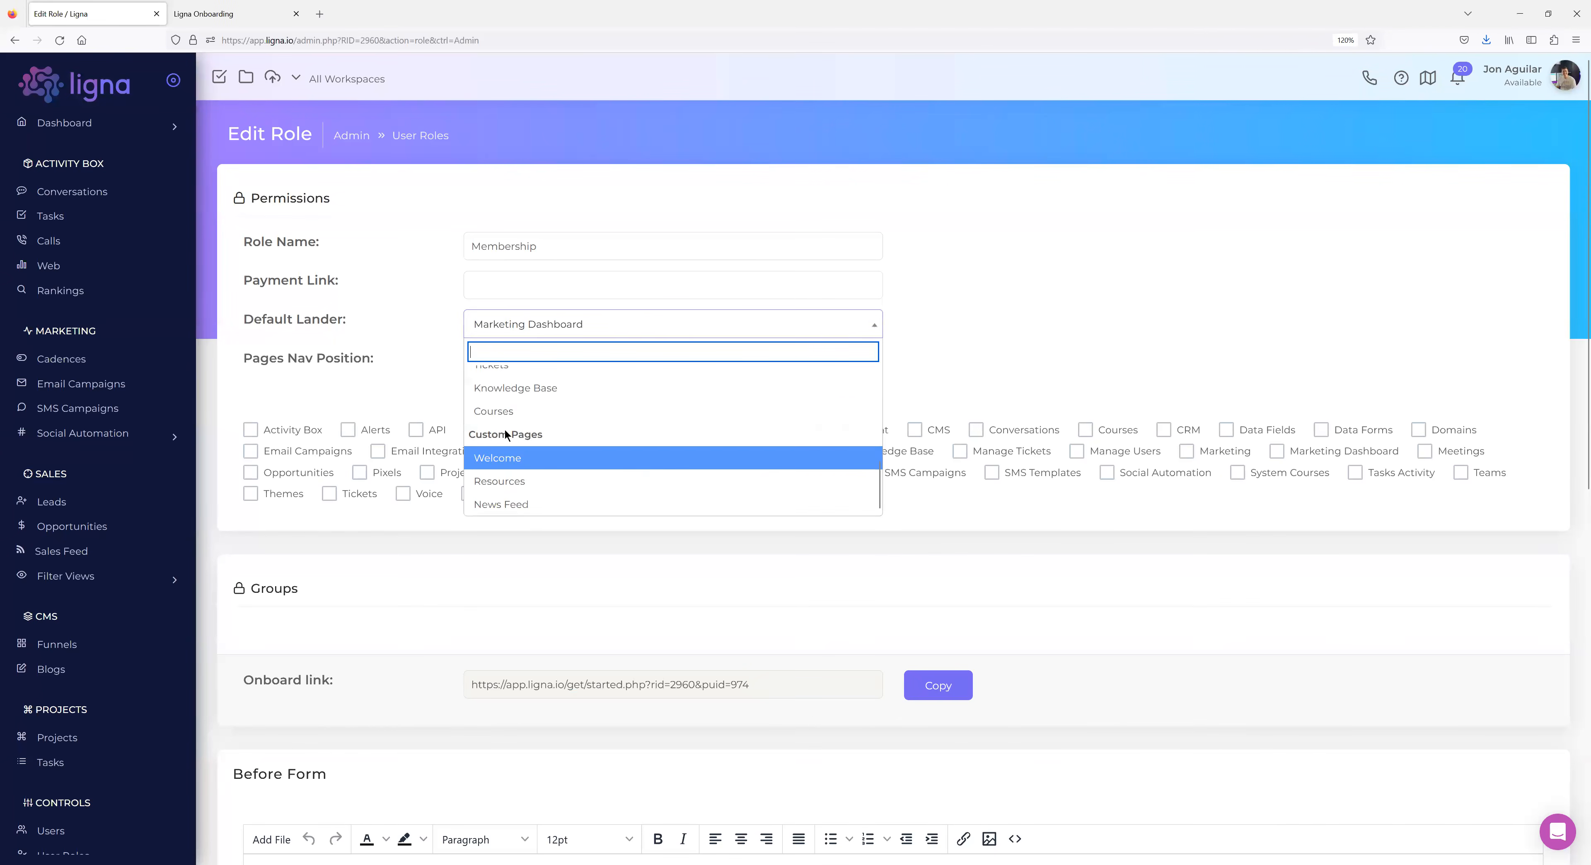
{"action": "left_click", "coordinate": [429, 332]}
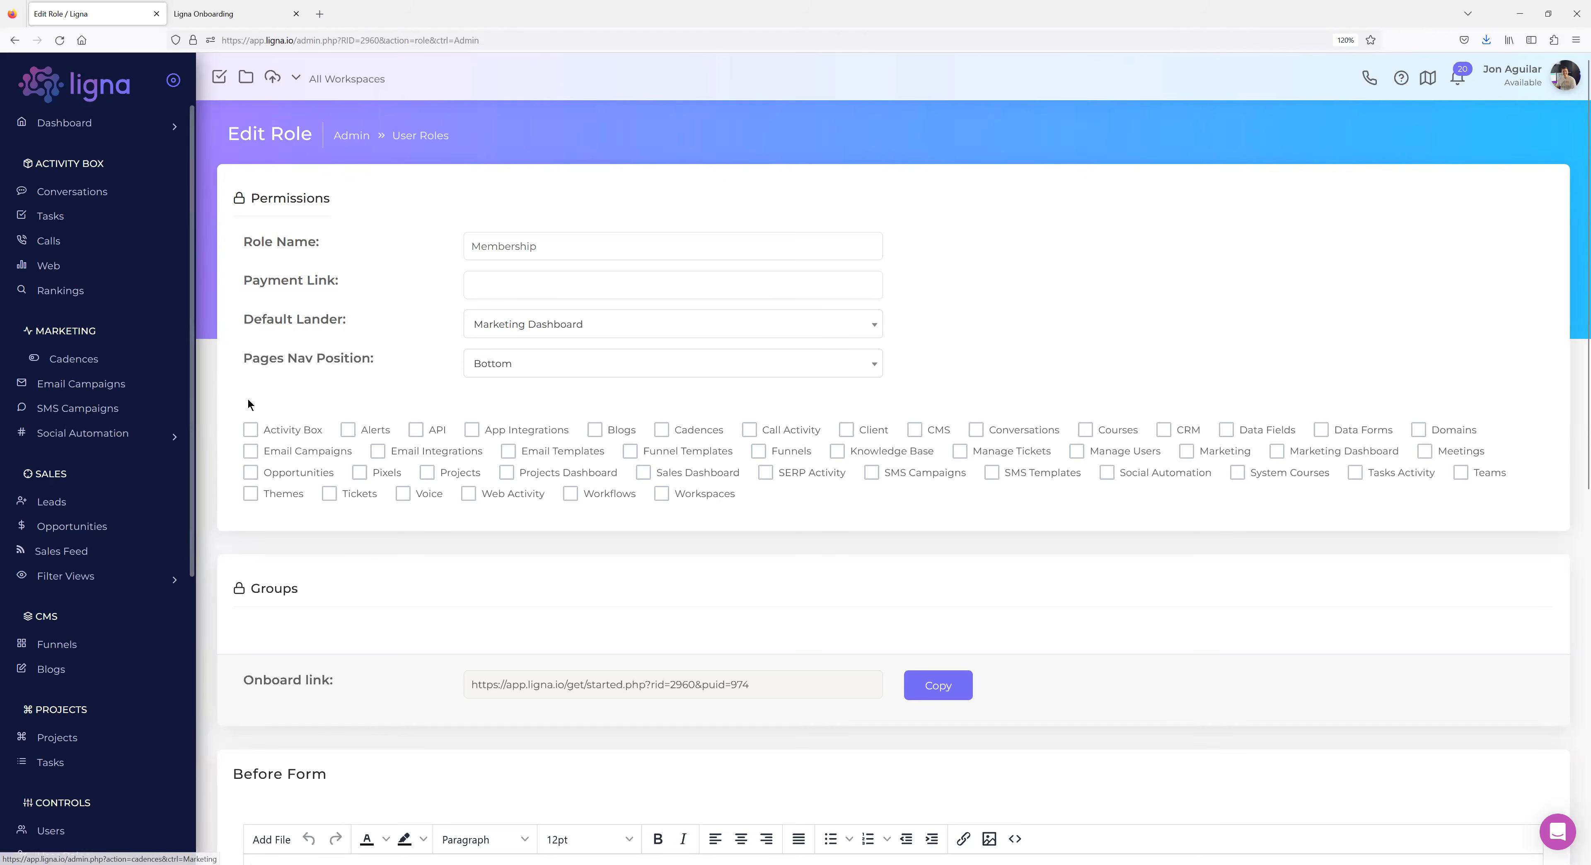
{"action": "scroll", "coordinate": [126, 413], "scroll_direction": "down", "scroll_amount": 5}
{"action": "scroll", "coordinate": [145, 587], "scroll_direction": "down", "scroll_amount": 2}
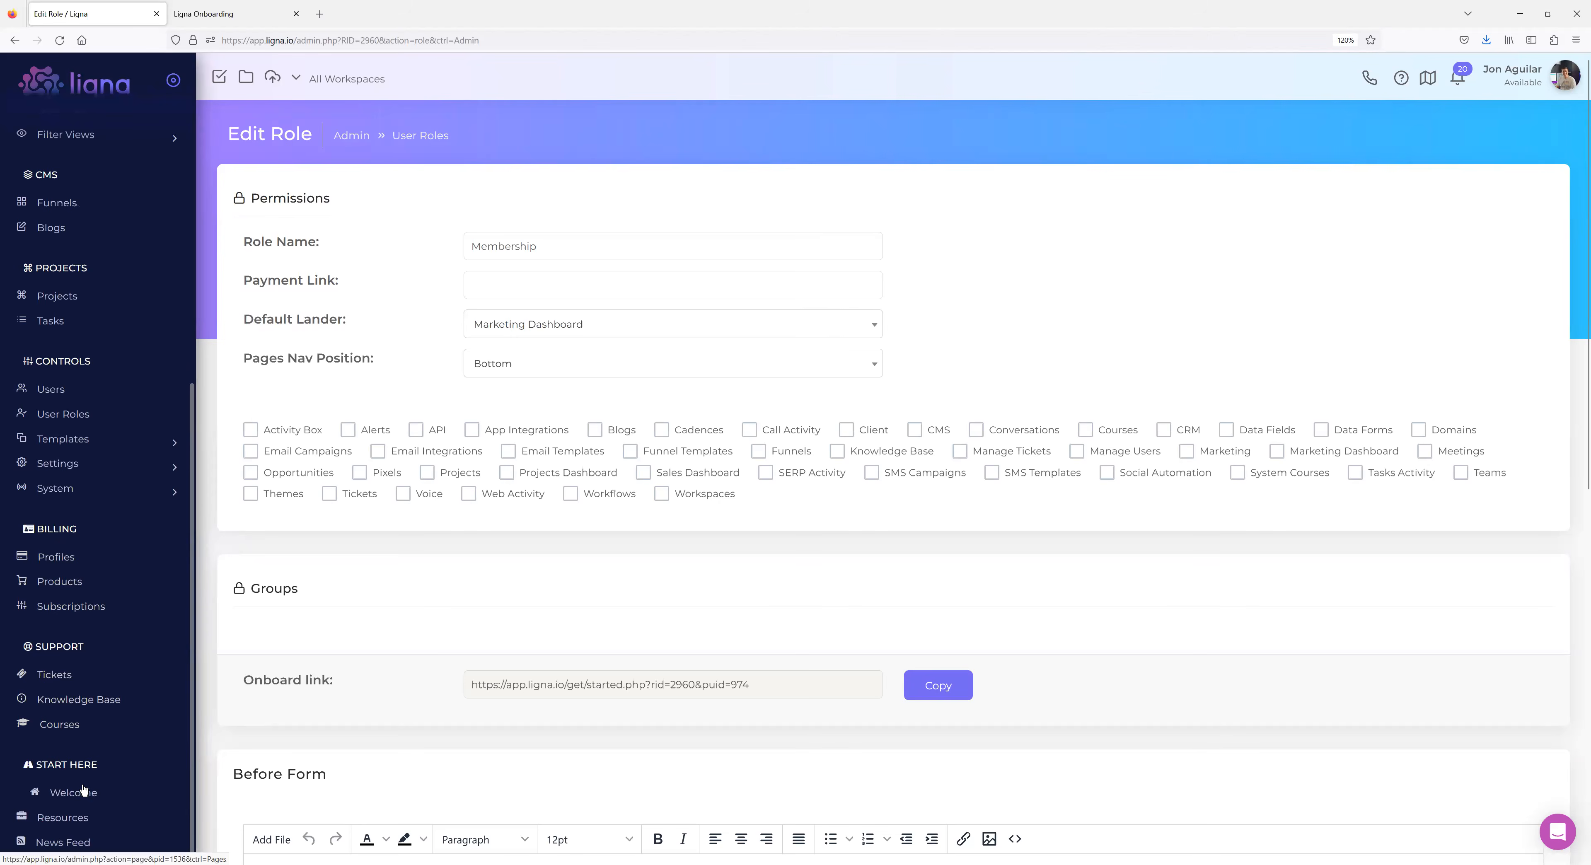
{"action": "scroll", "coordinate": [99, 556], "scroll_direction": "up", "scroll_amount": 5}
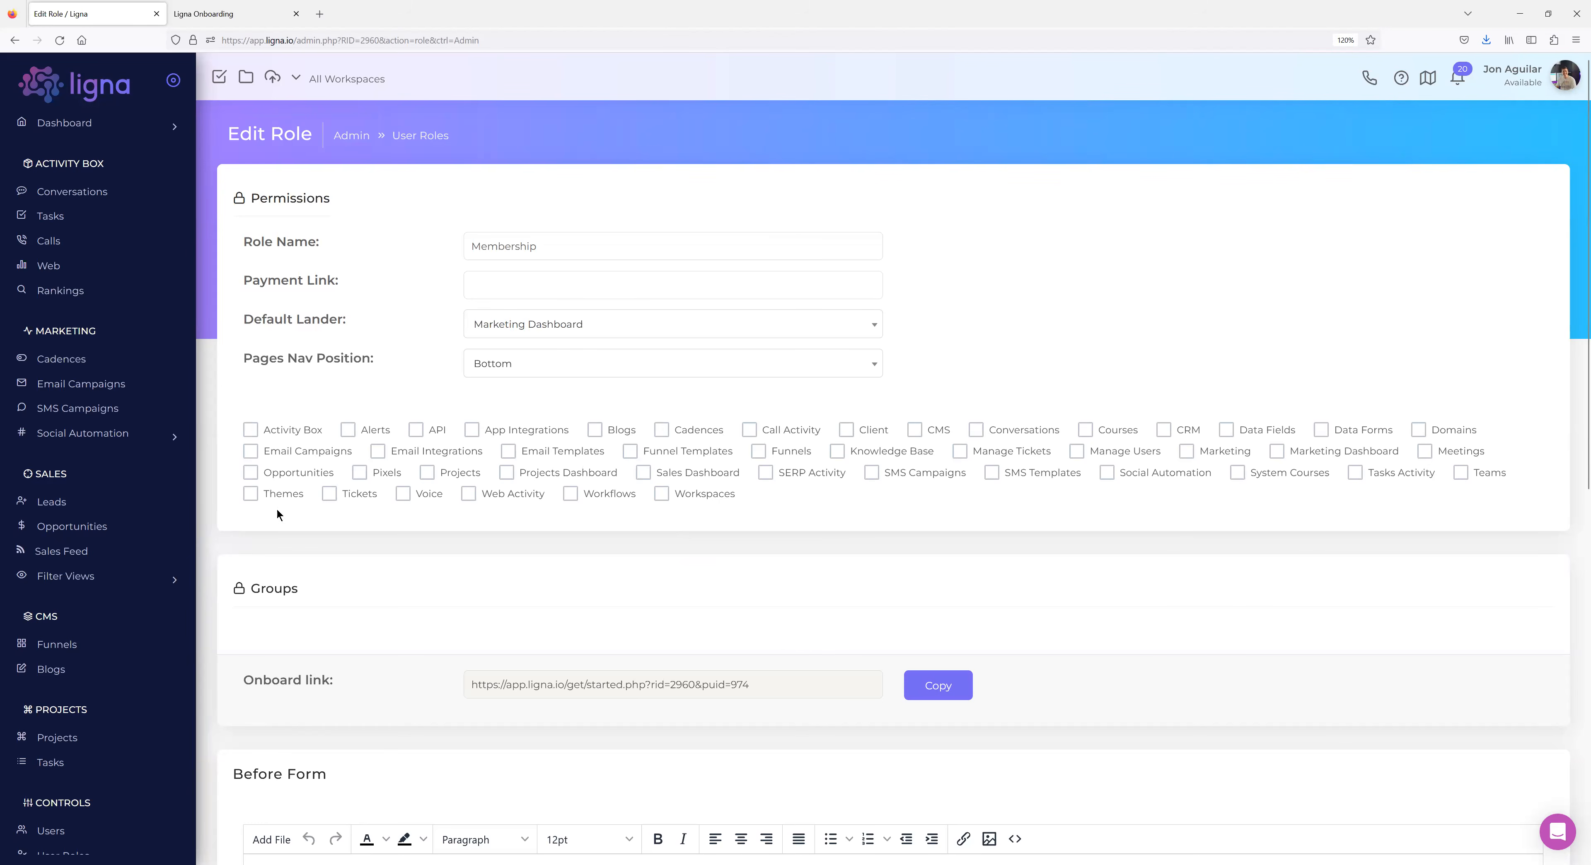
Tick the Client permission for Membership and drag the Courses link into a new tab.
{"action": "left_click", "coordinate": [846, 431]}
{"action": "scroll", "coordinate": [67, 572], "scroll_direction": "down", "scroll_amount": 6}
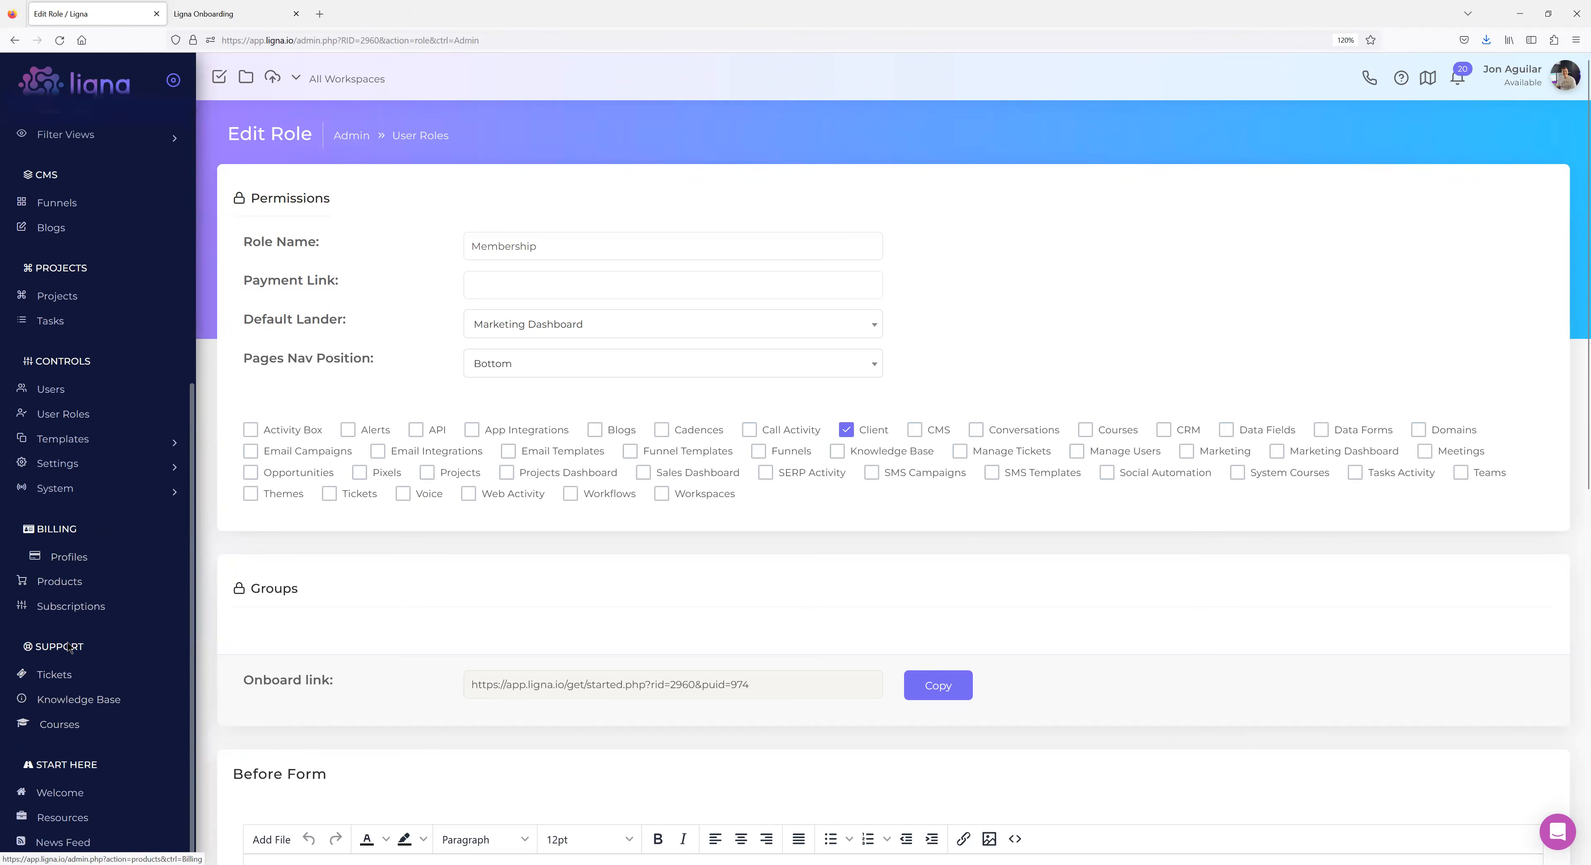
{"action": "left_click_drag", "start_coordinate": [135, 550], "coordinate": [209, 17]}
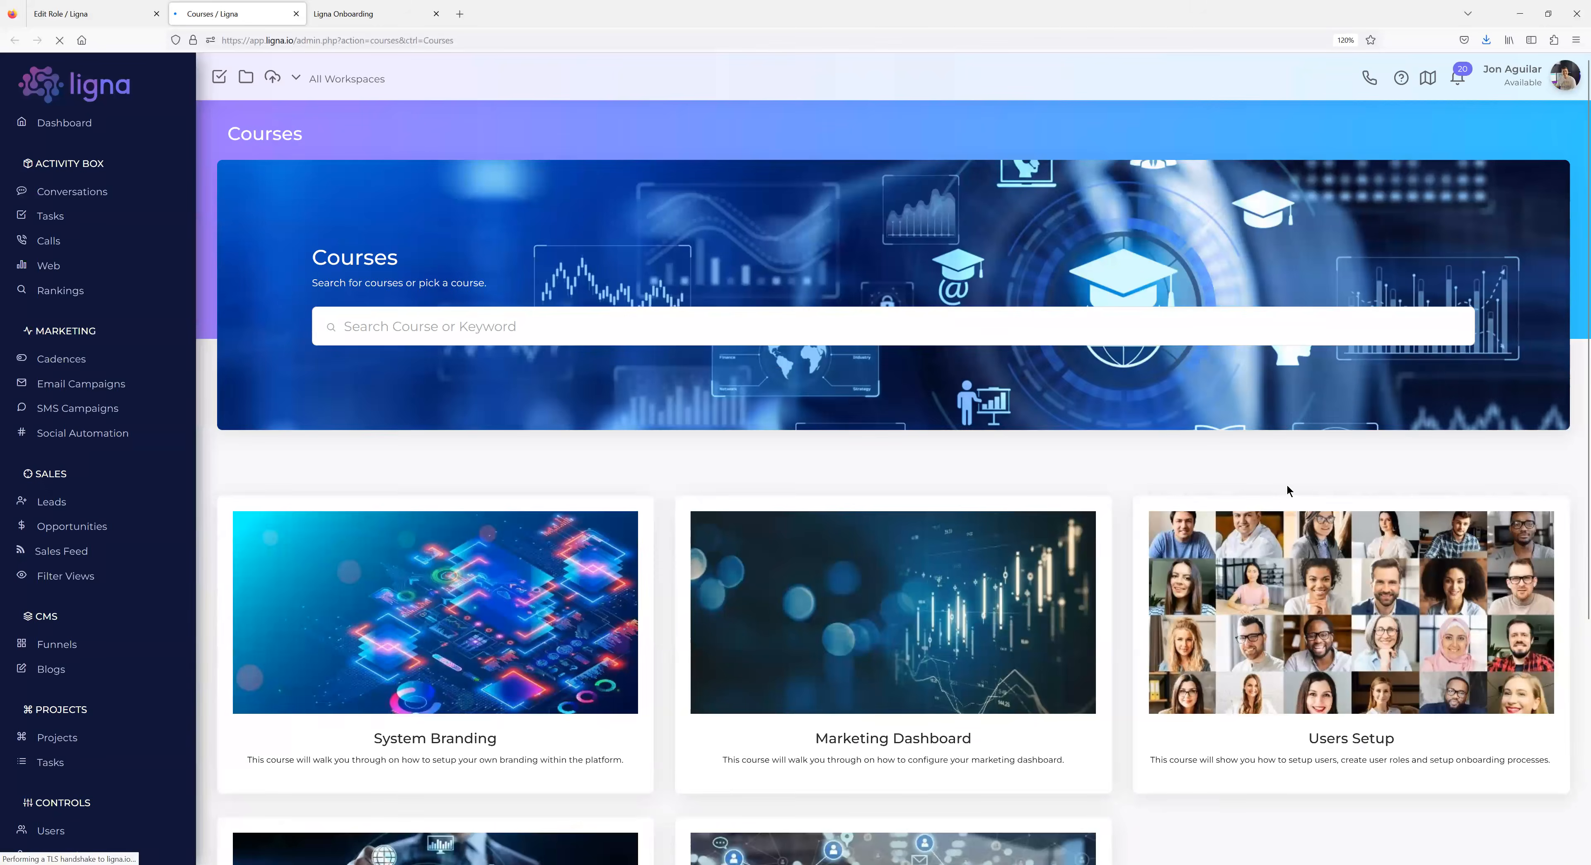
View the Users Setup course card, then close the Courses tab.
{"action": "scroll", "coordinate": [1309, 489], "scroll_direction": "down", "scroll_amount": 3}
{"action": "left_click", "coordinate": [1343, 494]}
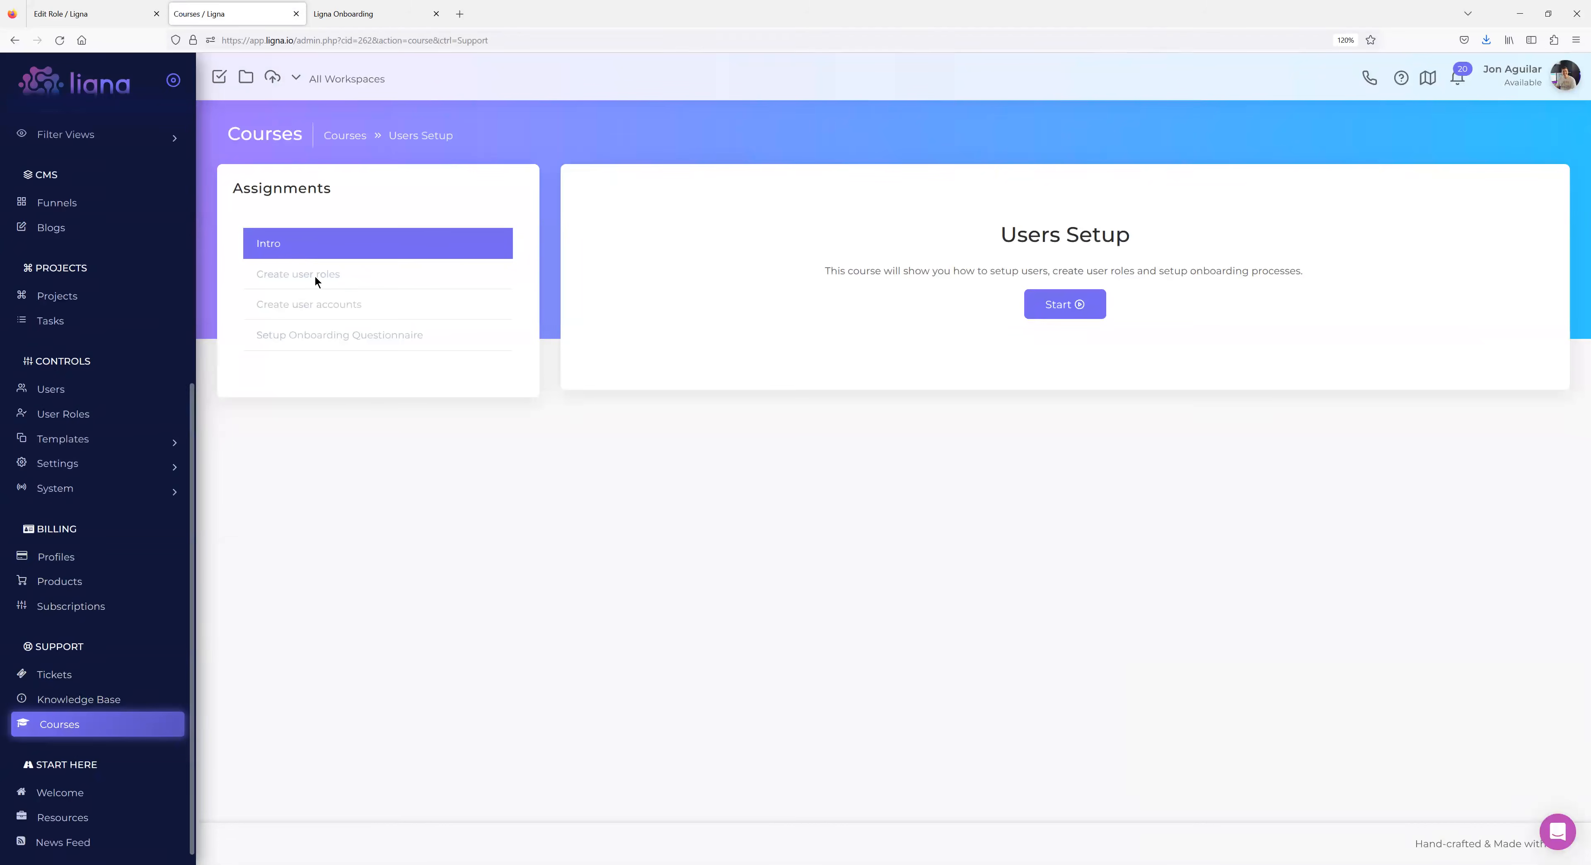
{"action": "left_click", "coordinate": [294, 14]}
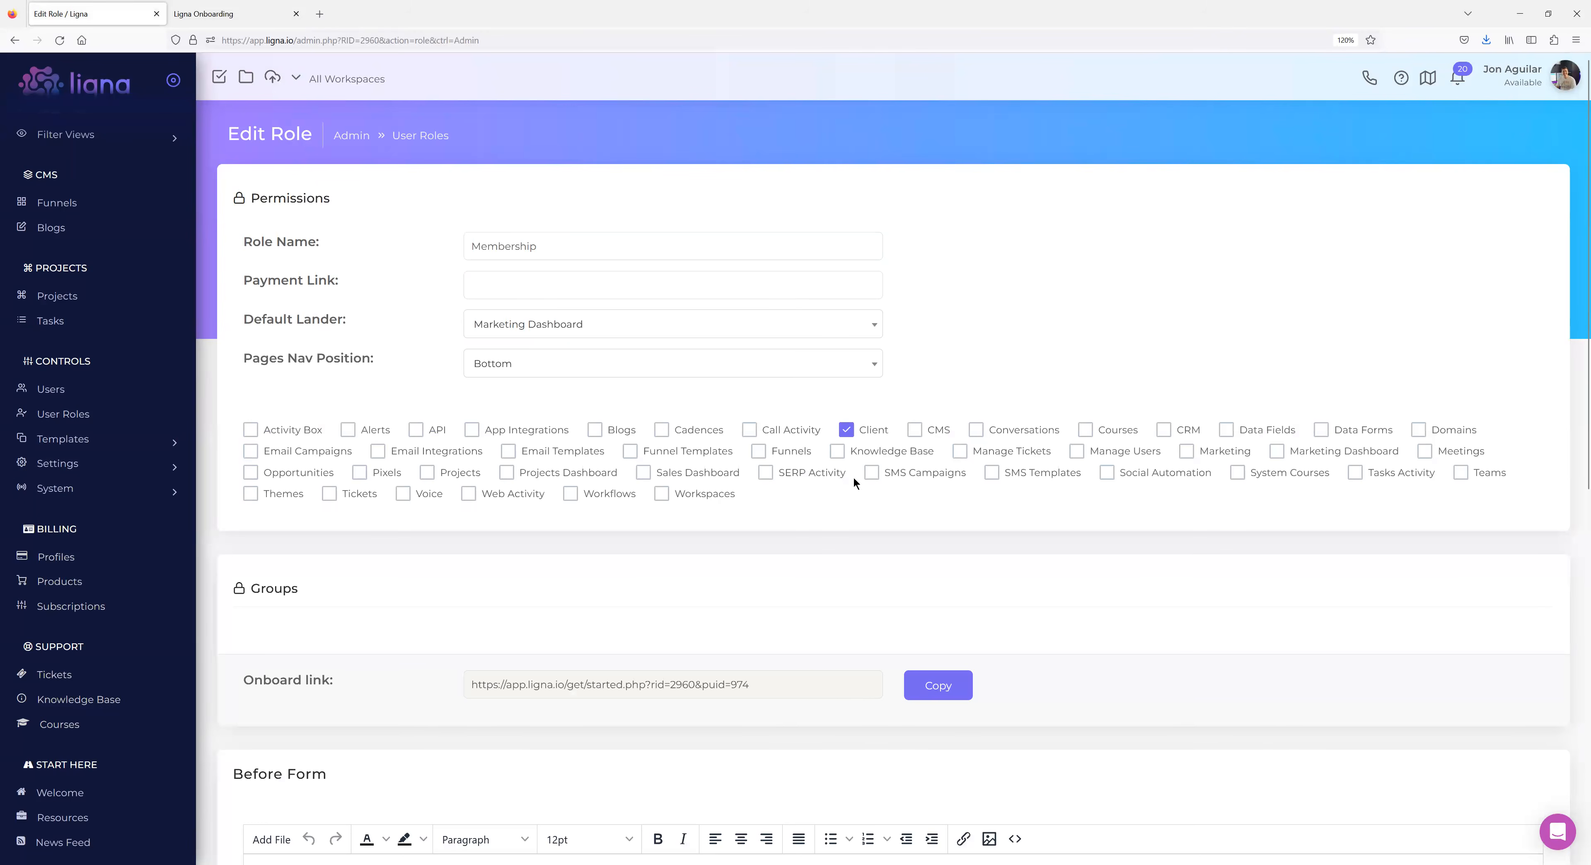
Uncheck Client and tick Knowledge Base and Tickets alongside Courses for Membership.
{"action": "left_click", "coordinate": [847, 431]}
{"action": "left_click", "coordinate": [845, 449]}
{"action": "left_click", "coordinate": [325, 495]}
{"action": "scroll", "coordinate": [670, 505], "scroll_direction": "down", "scroll_amount": 3}
{"action": "scroll", "coordinate": [745, 380], "scroll_direction": "down", "scroll_amount": 2}
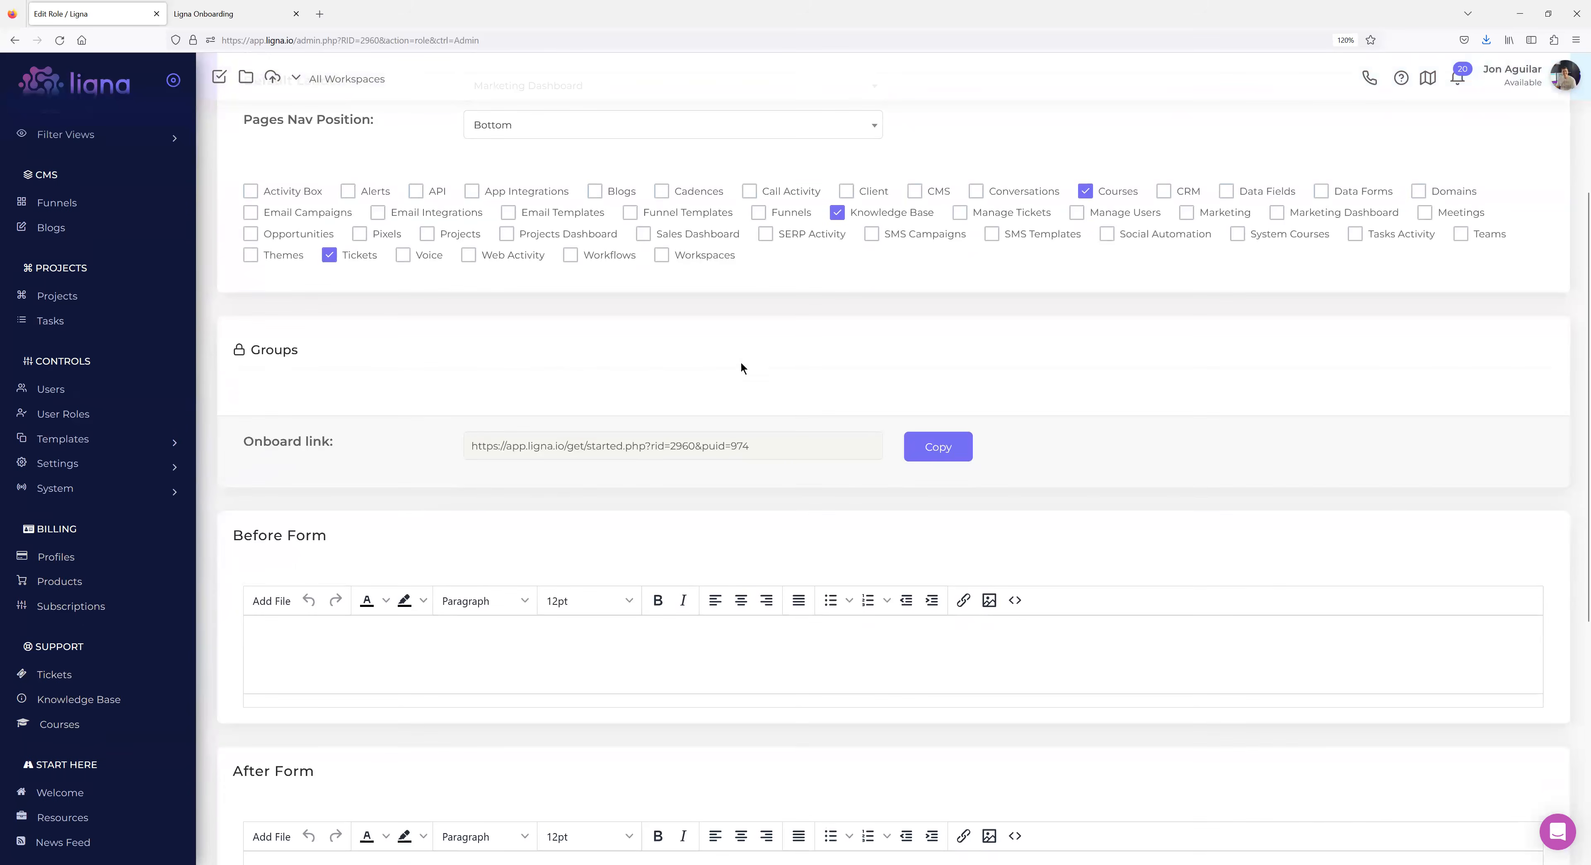
{"action": "scroll", "coordinate": [530, 399], "scroll_direction": "down", "scroll_amount": 6}
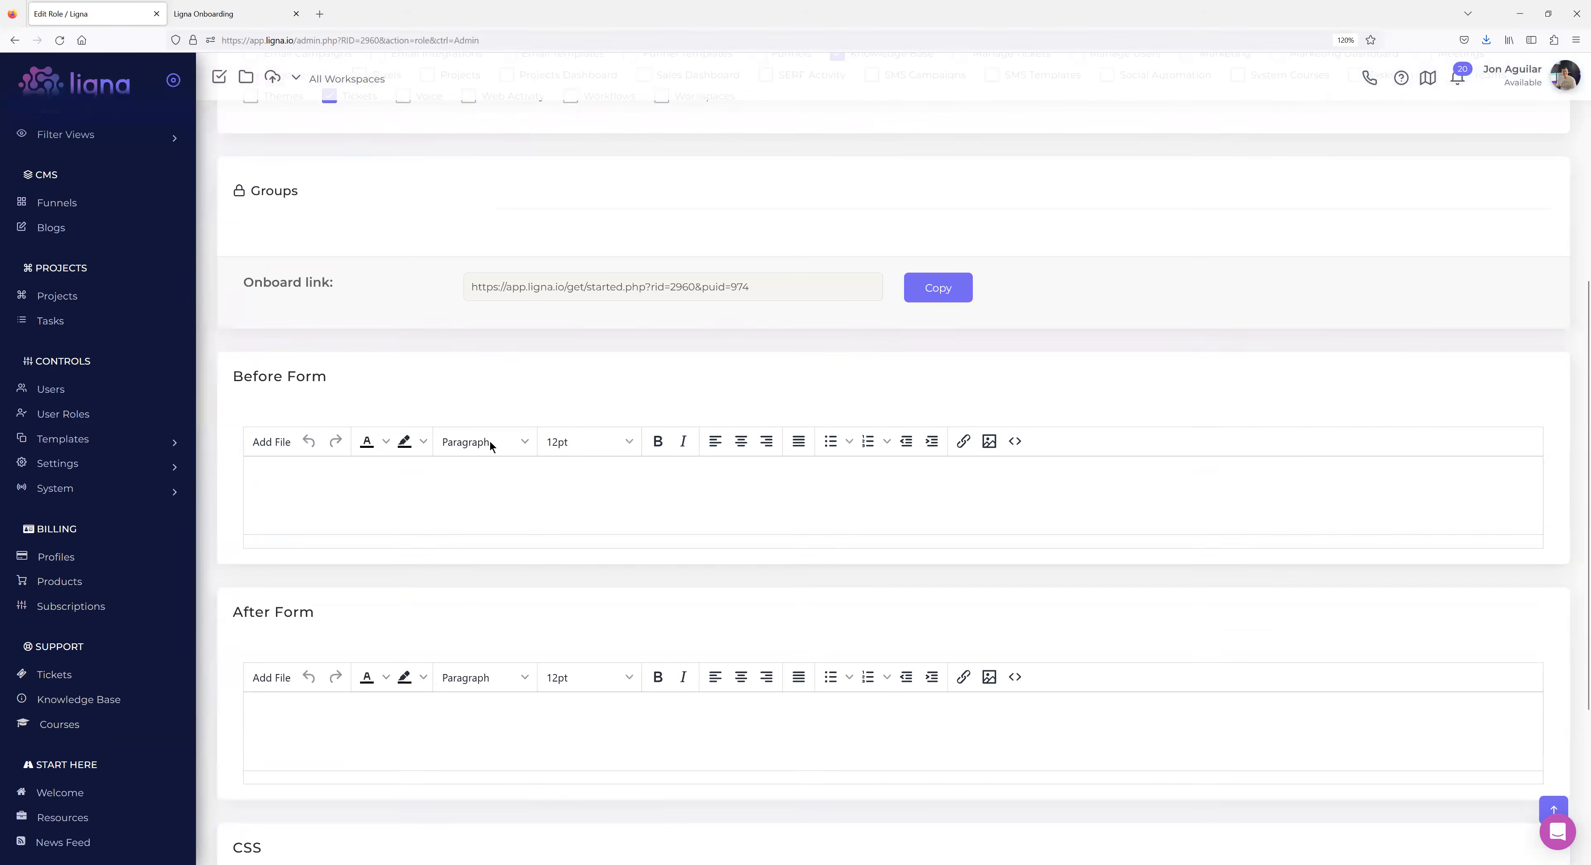
{"action": "scroll", "coordinate": [490, 439], "scroll_direction": "down", "scroll_amount": 2}
{"action": "scroll", "coordinate": [568, 449], "scroll_direction": "up", "scroll_amount": 7}
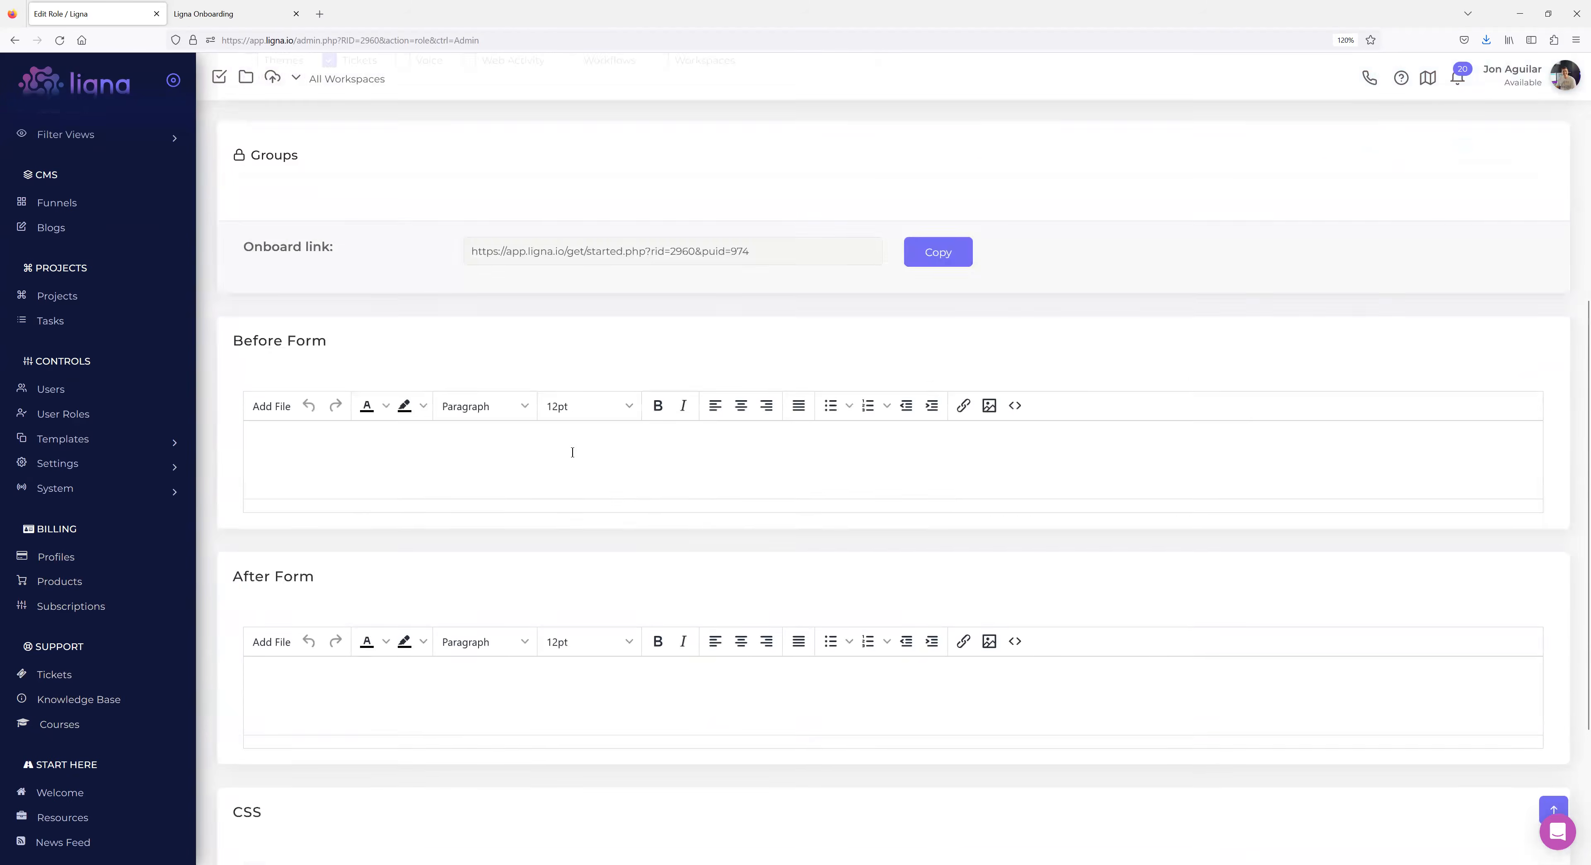
{"action": "left_click", "coordinate": [211, 14]}
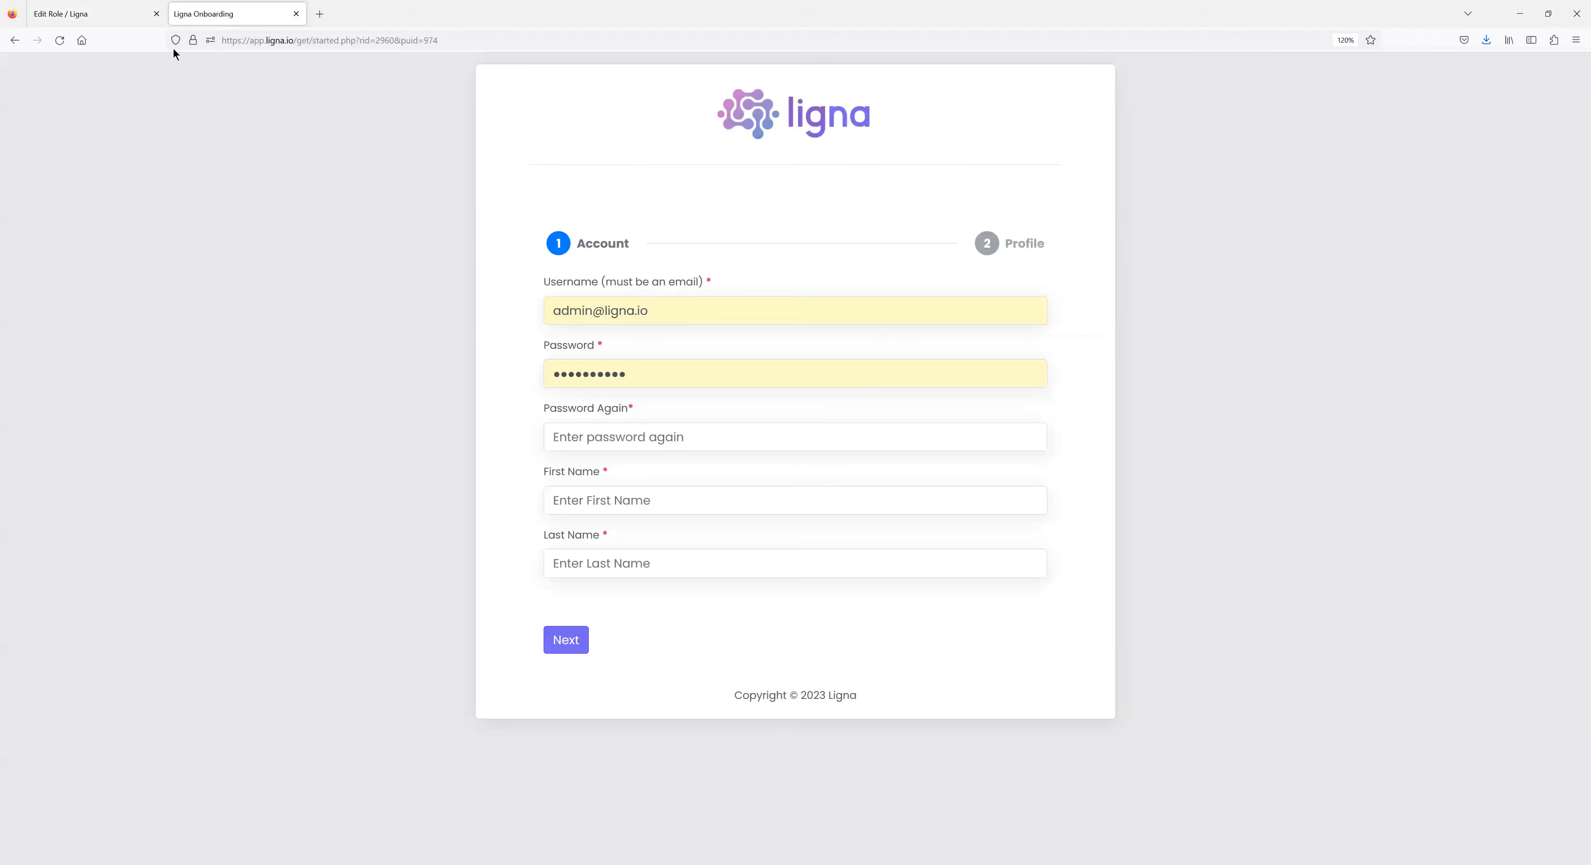
{"action": "left_click", "coordinate": [121, 14]}
{"action": "scroll", "coordinate": [674, 357], "scroll_direction": "up", "scroll_amount": 1}
{"action": "scroll", "coordinate": [674, 357], "scroll_direction": "up", "scroll_amount": 4}
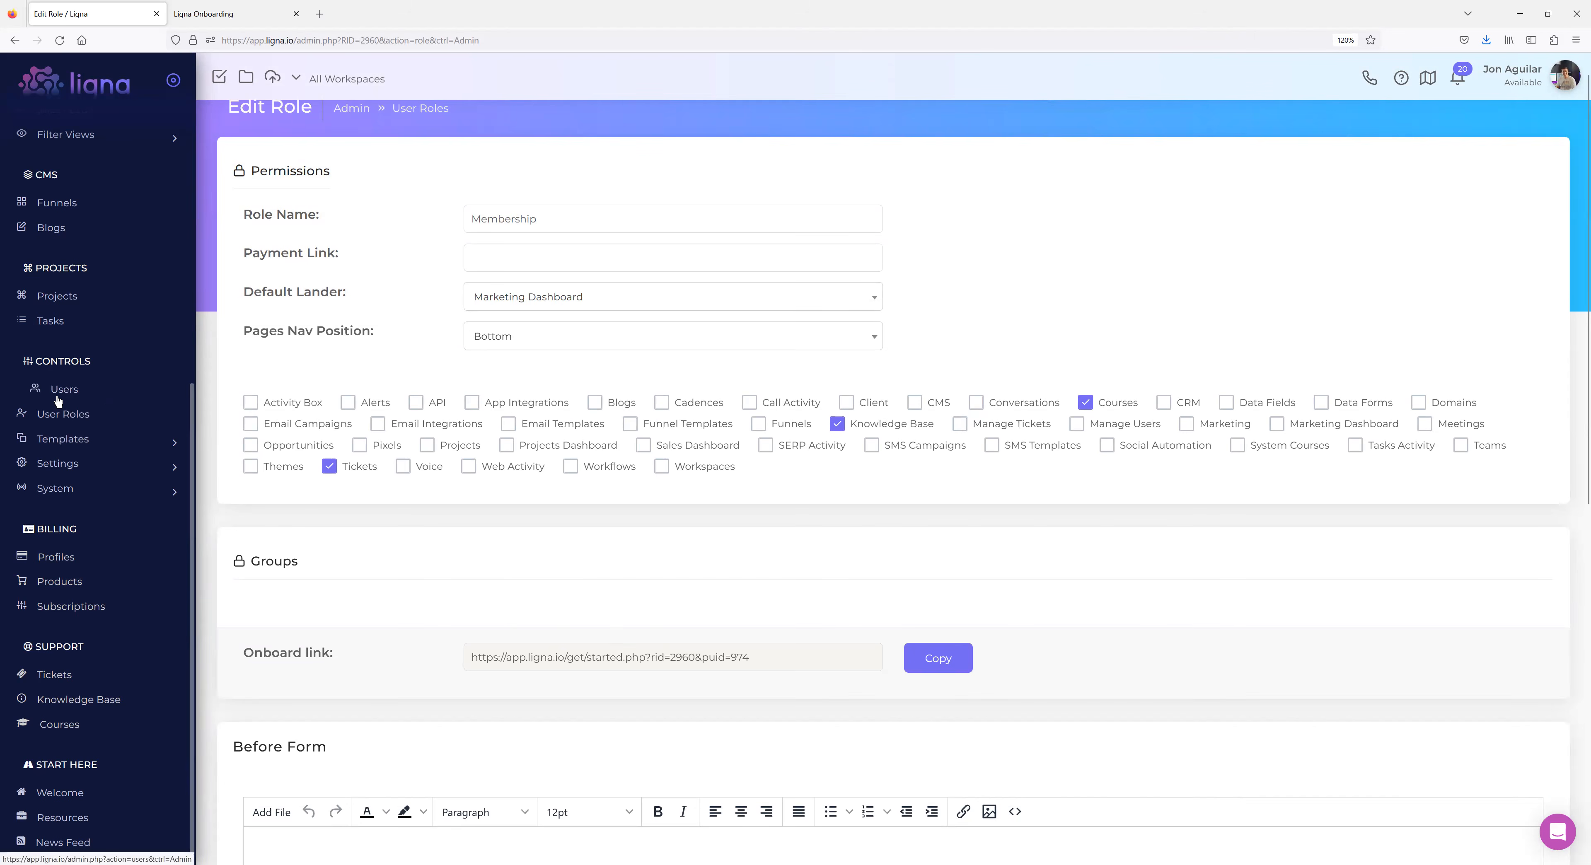
Preview the Add User form in the Users tab, close it, and return to the Membership Edit Role page.
{"action": "left_click", "coordinate": [224, 20]}
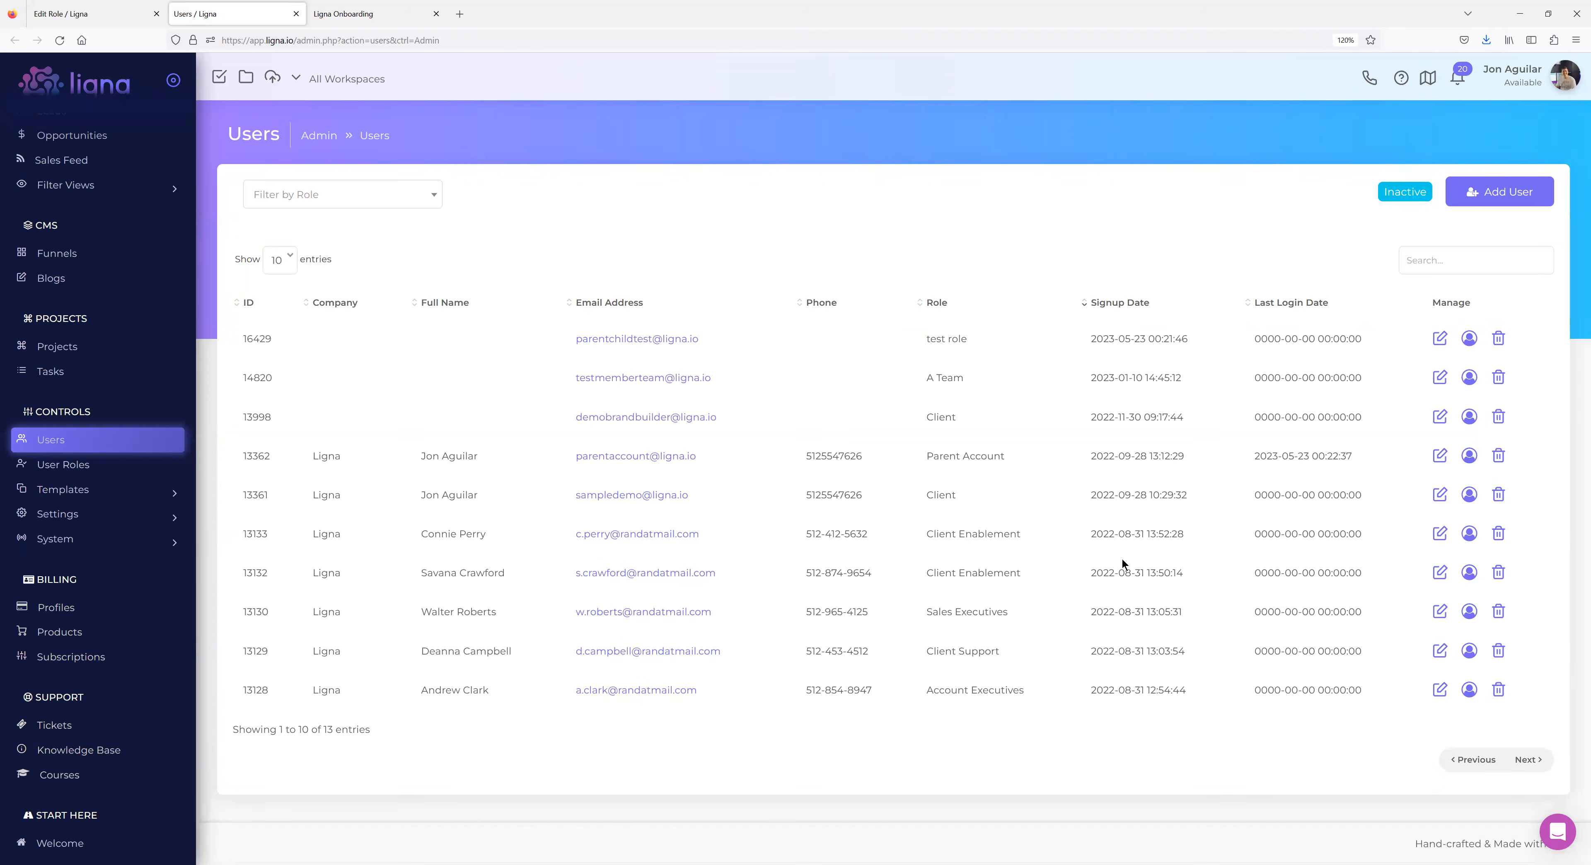
{"action": "left_click", "coordinate": [1473, 186]}
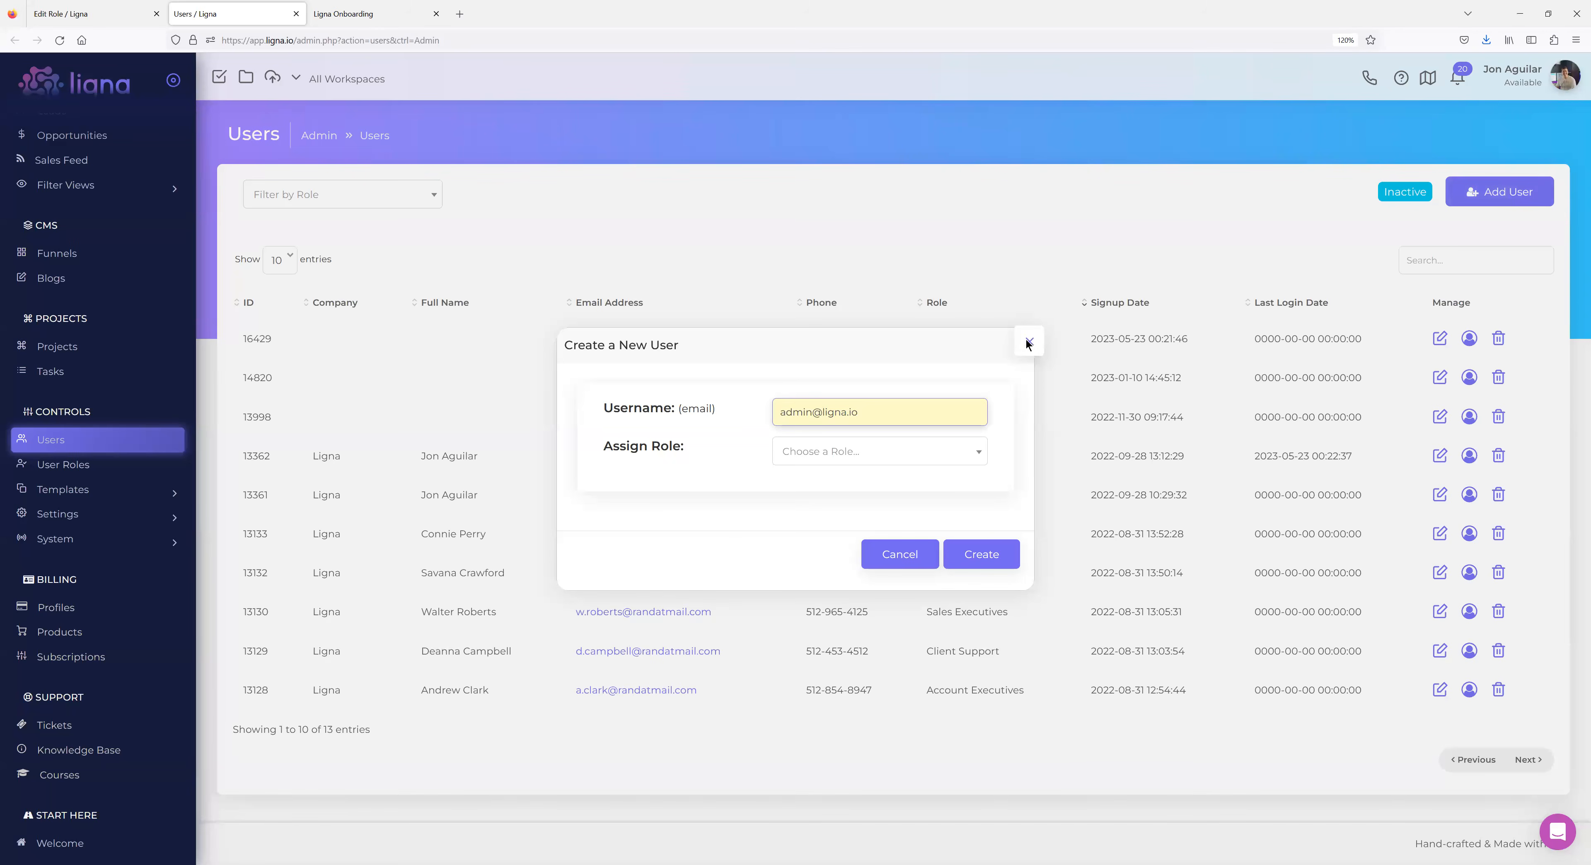
{"action": "left_click", "coordinate": [1029, 343]}
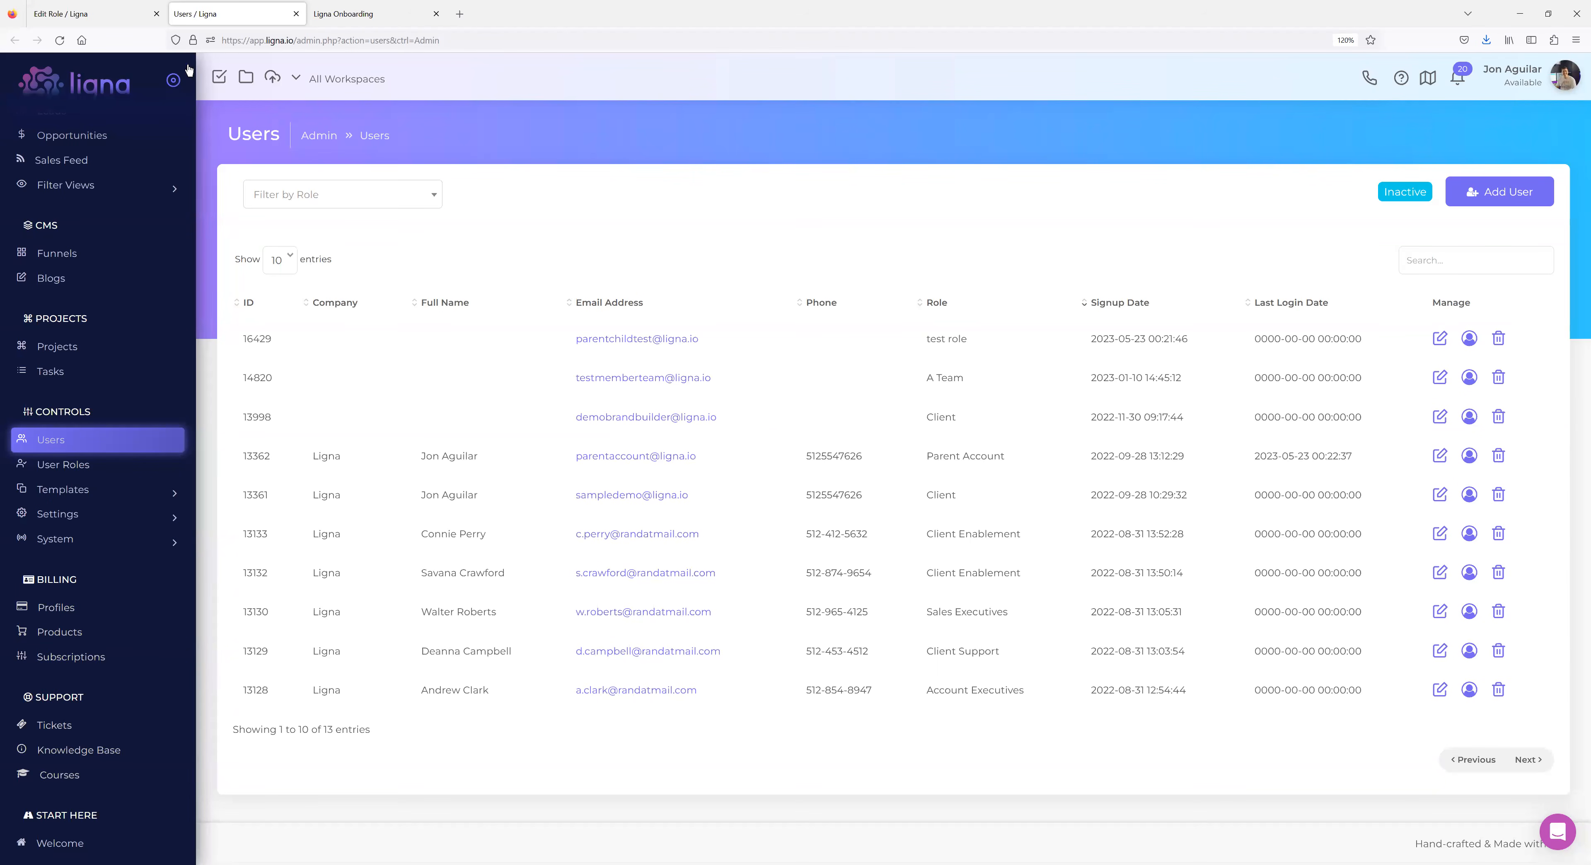
{"action": "left_click", "coordinate": [99, 26]}
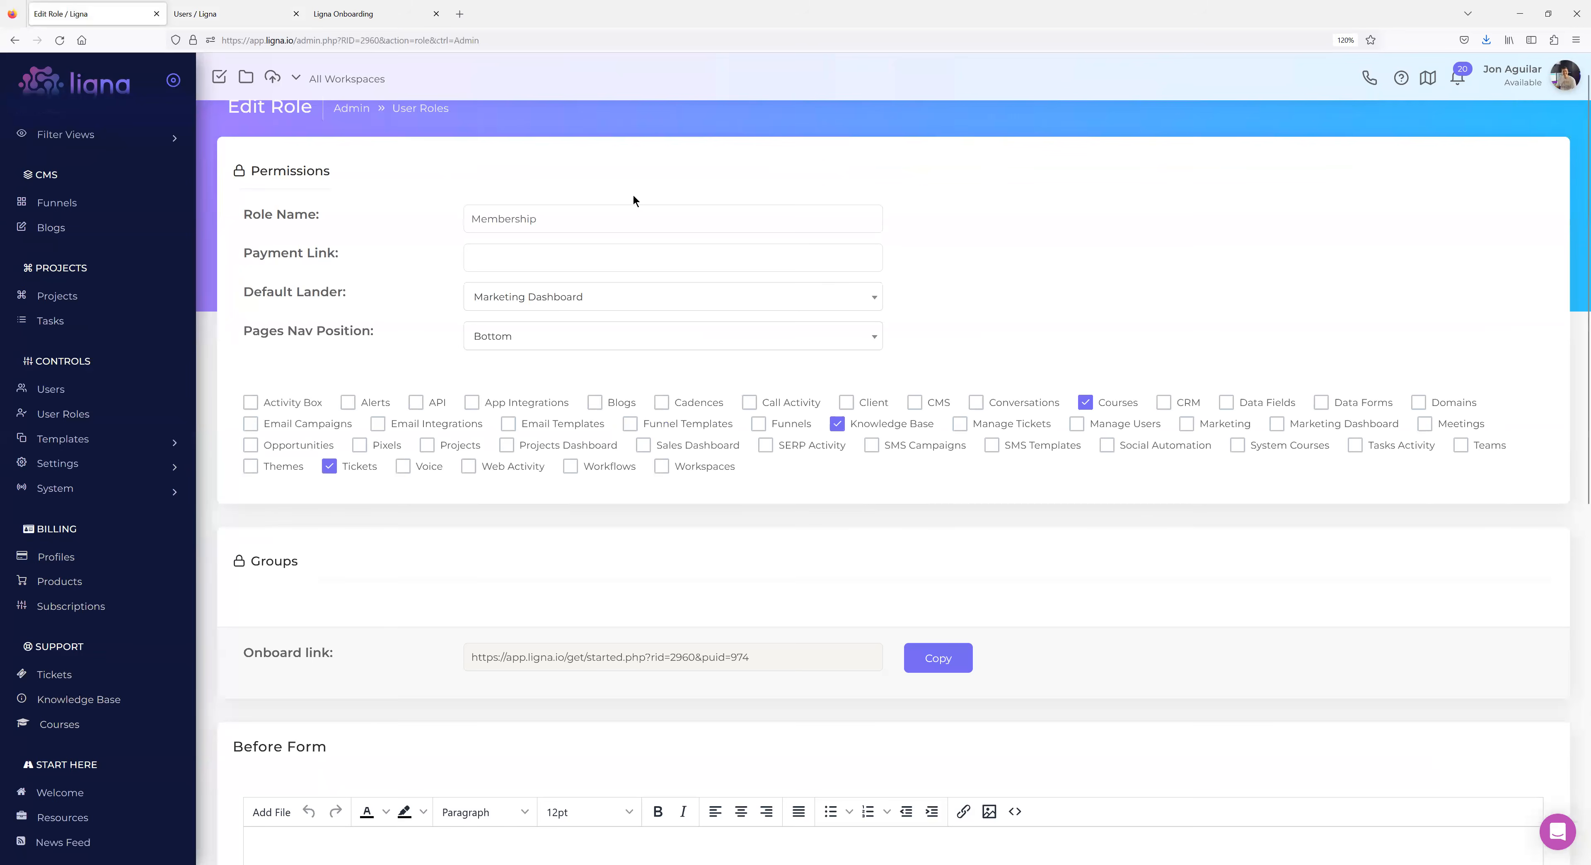
Copy the Membership role's onboard link and reload the Ligna Onboarding signup page with it.
{"action": "scroll", "coordinate": [544, 501], "scroll_direction": "down", "scroll_amount": 2}
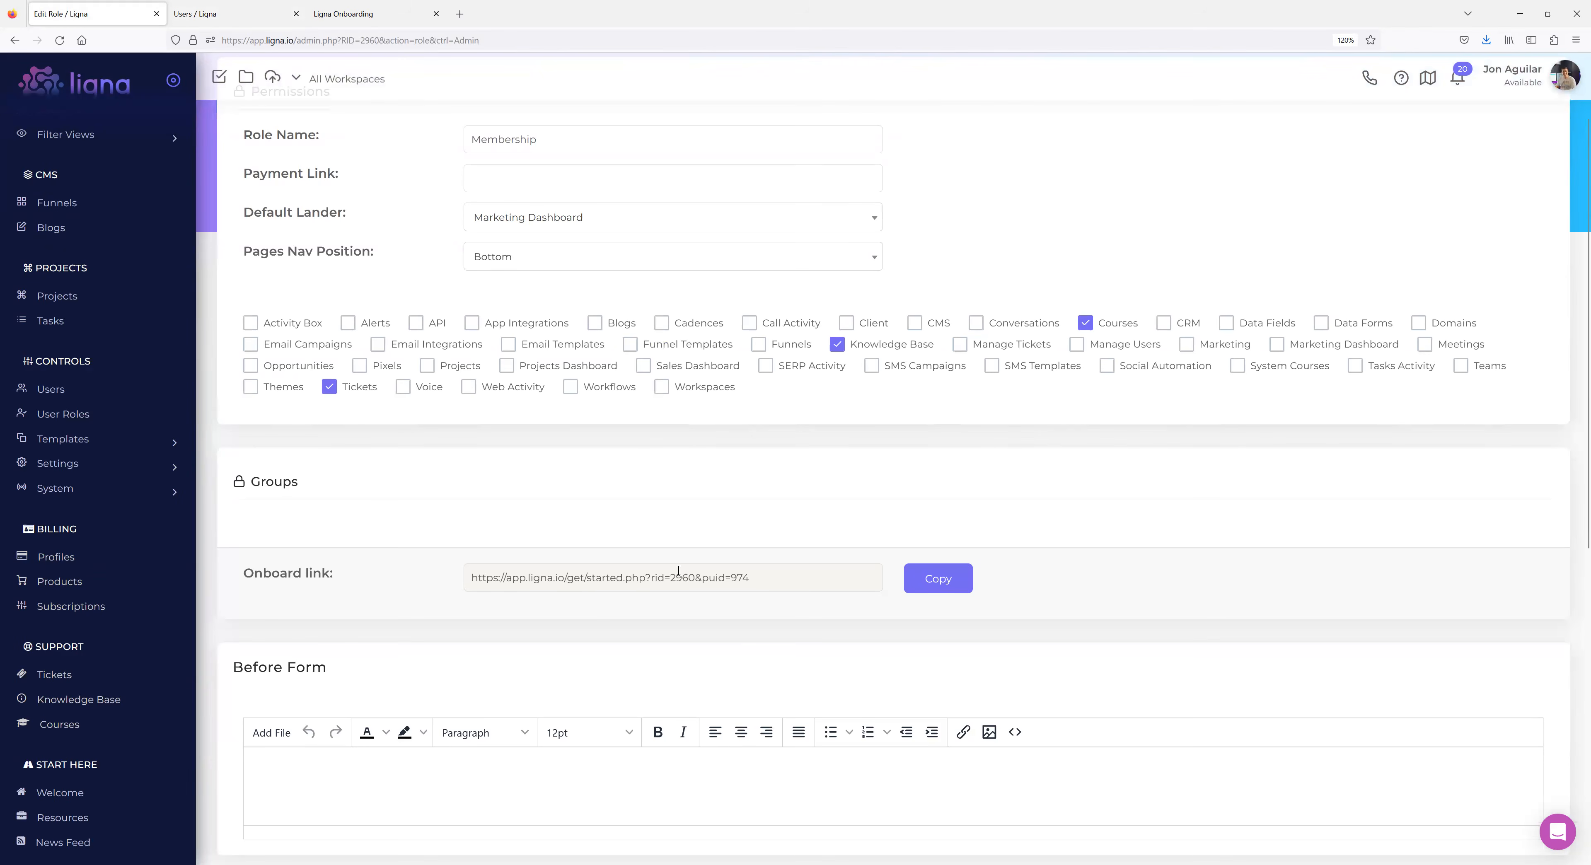
{"action": "scroll", "coordinate": [614, 521], "scroll_direction": "up", "scroll_amount": 2}
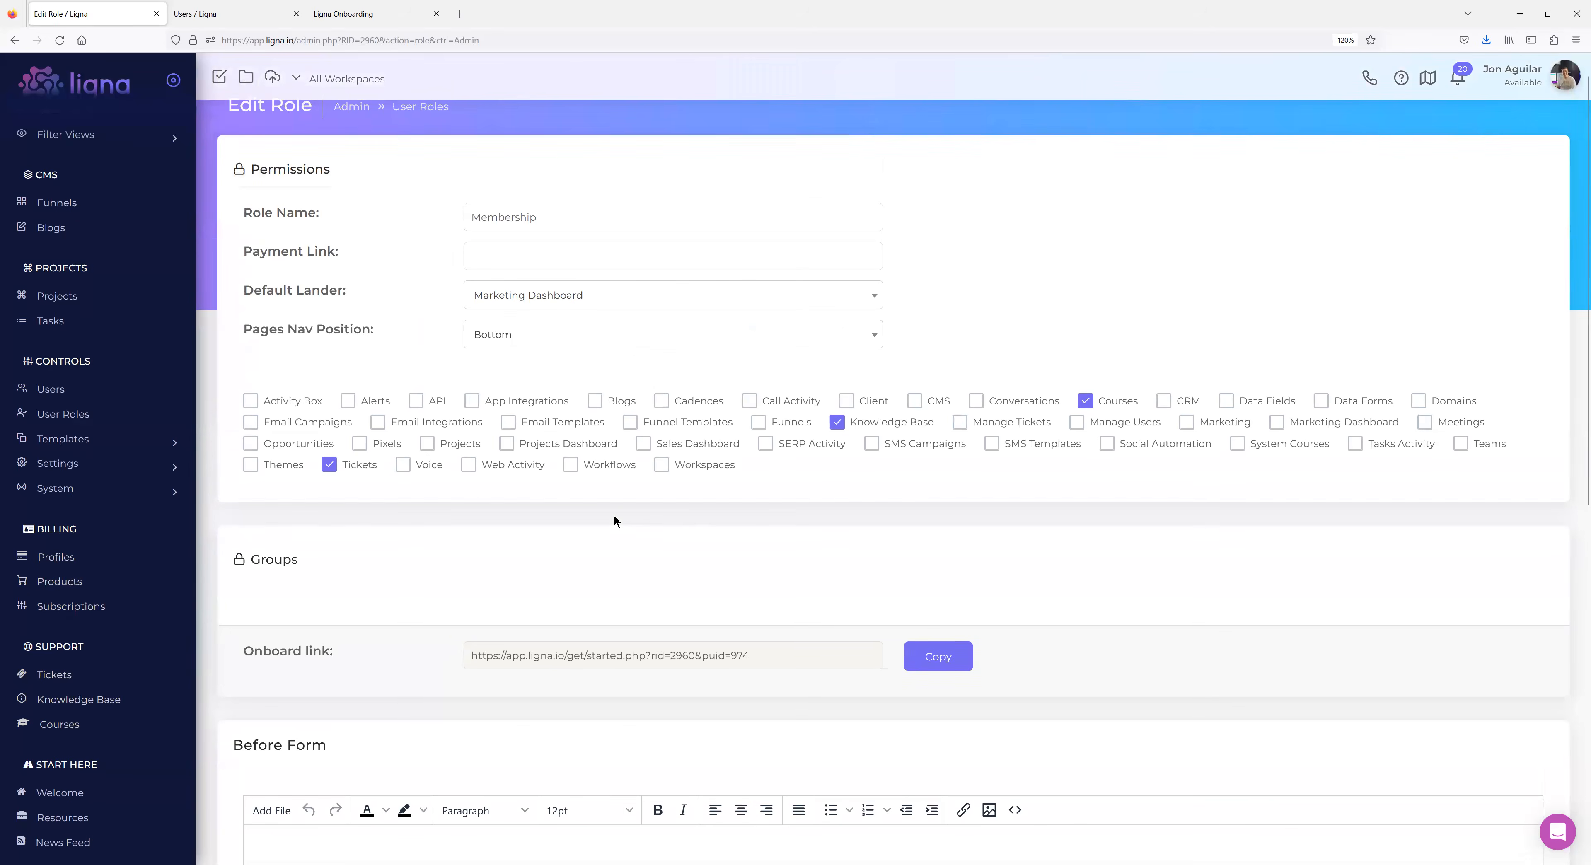
{"action": "left_click", "coordinate": [947, 655]}
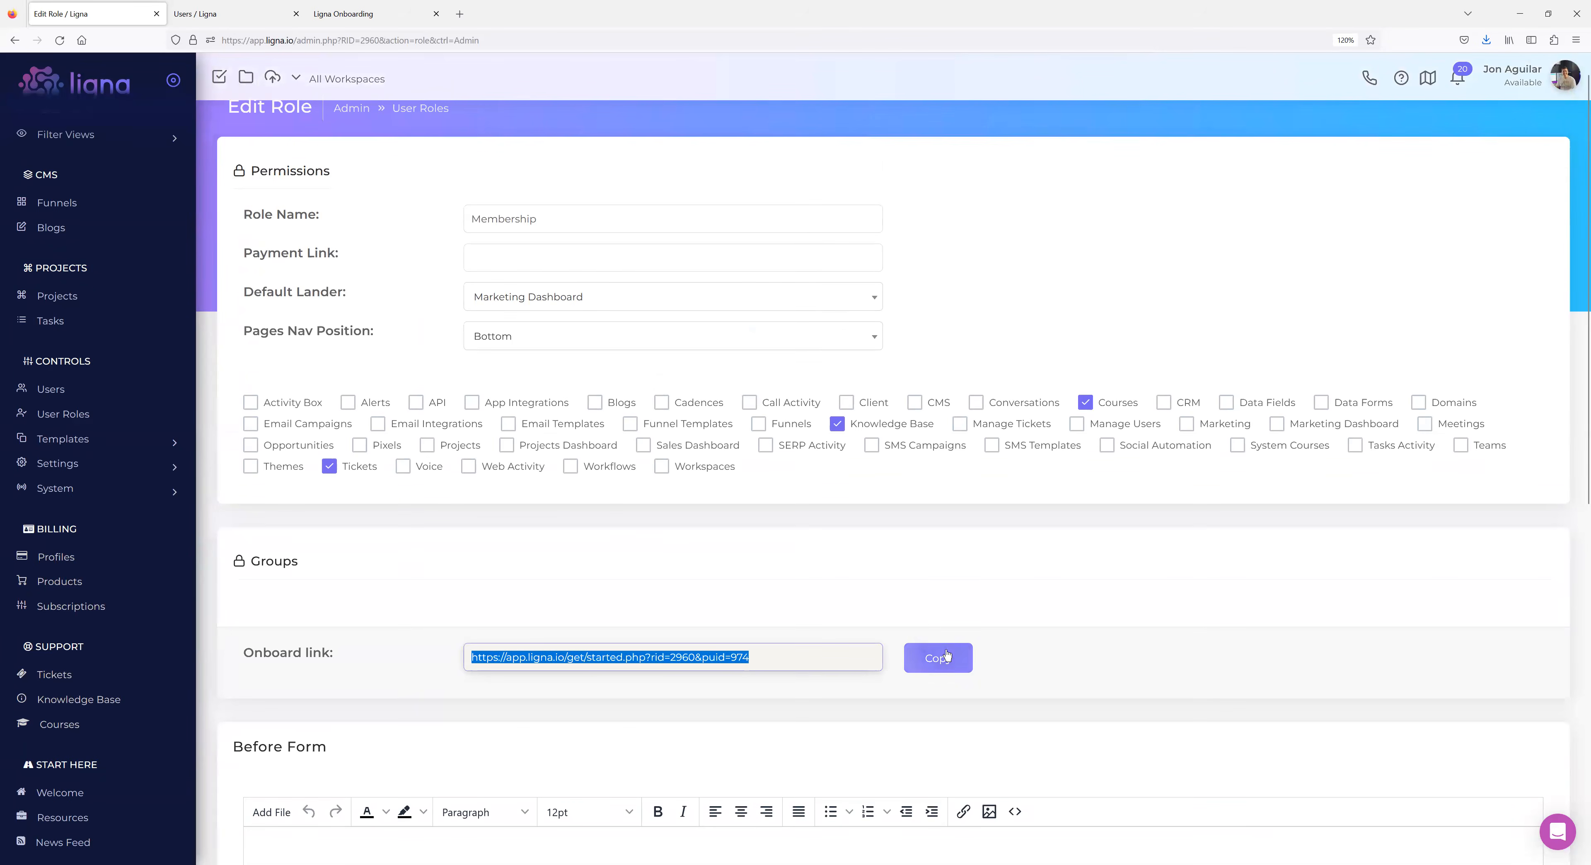
{"action": "left_click", "coordinate": [363, 21]}
{"action": "left_click", "coordinate": [355, 40]}
{"action": "key", "text": "Return"}
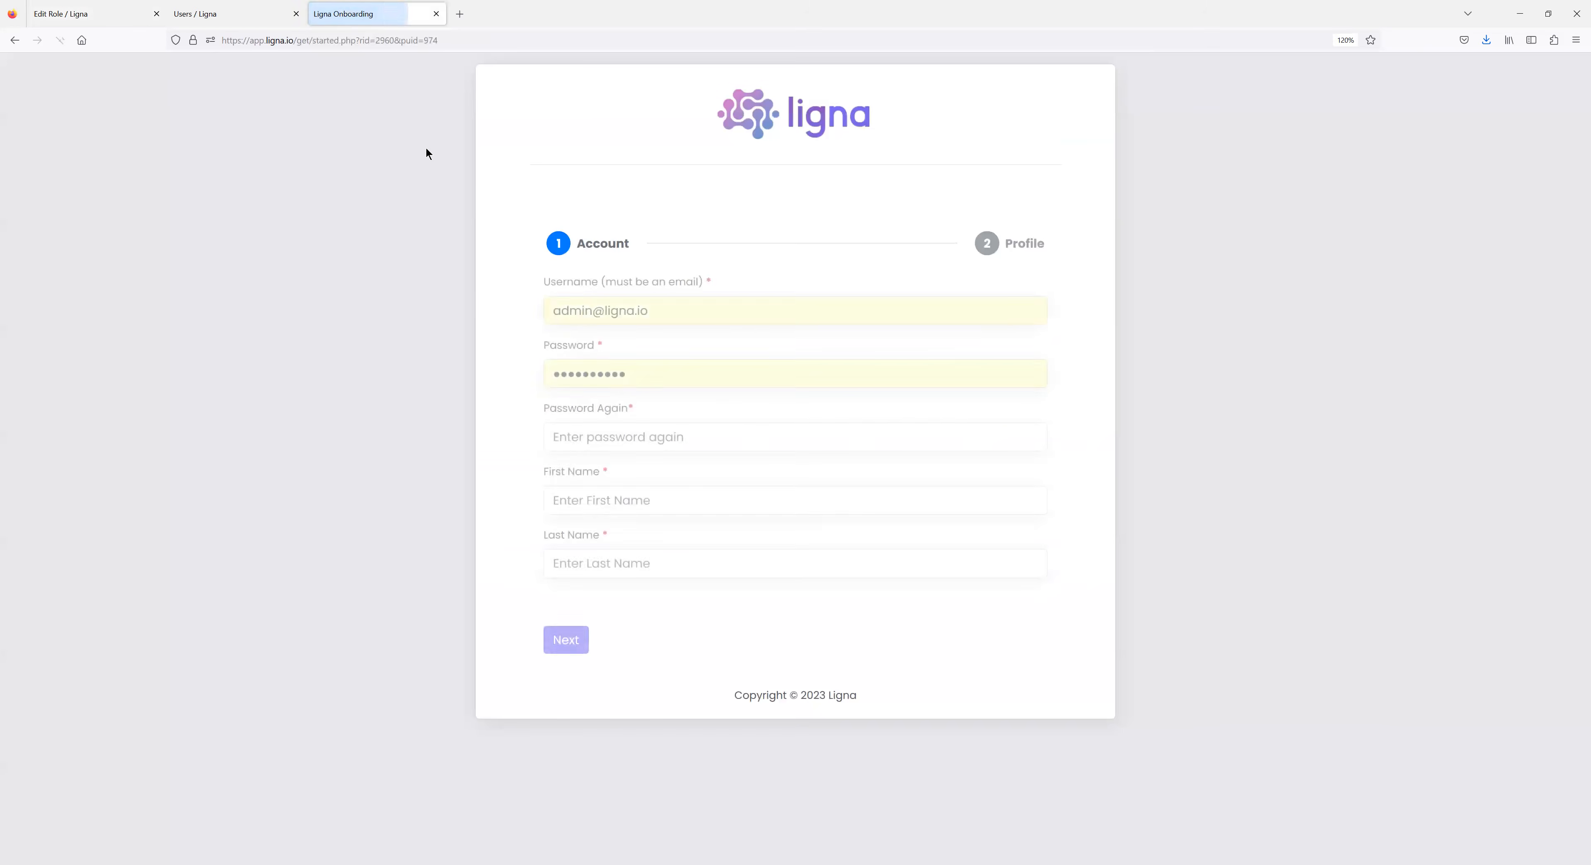
Add 'test' to the Before Form text and reload the onboarding page to preview it.
{"action": "left_click", "coordinate": [103, 22]}
{"action": "scroll", "coordinate": [431, 409], "scroll_direction": "down", "scroll_amount": 7}
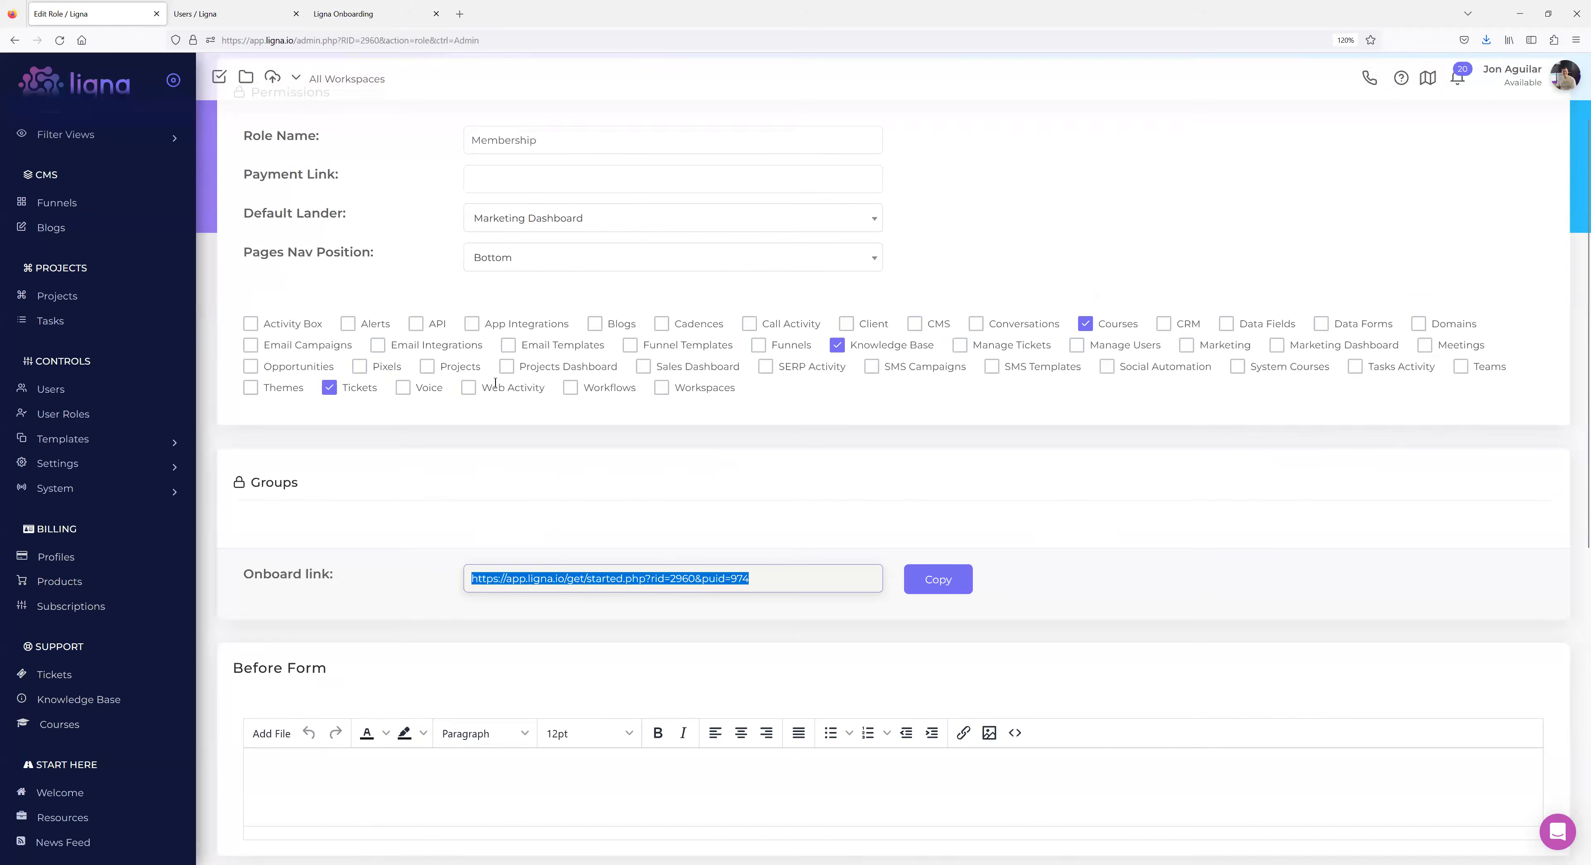
{"action": "left_click", "coordinate": [294, 384]}
{"action": "type", "text": "test"}
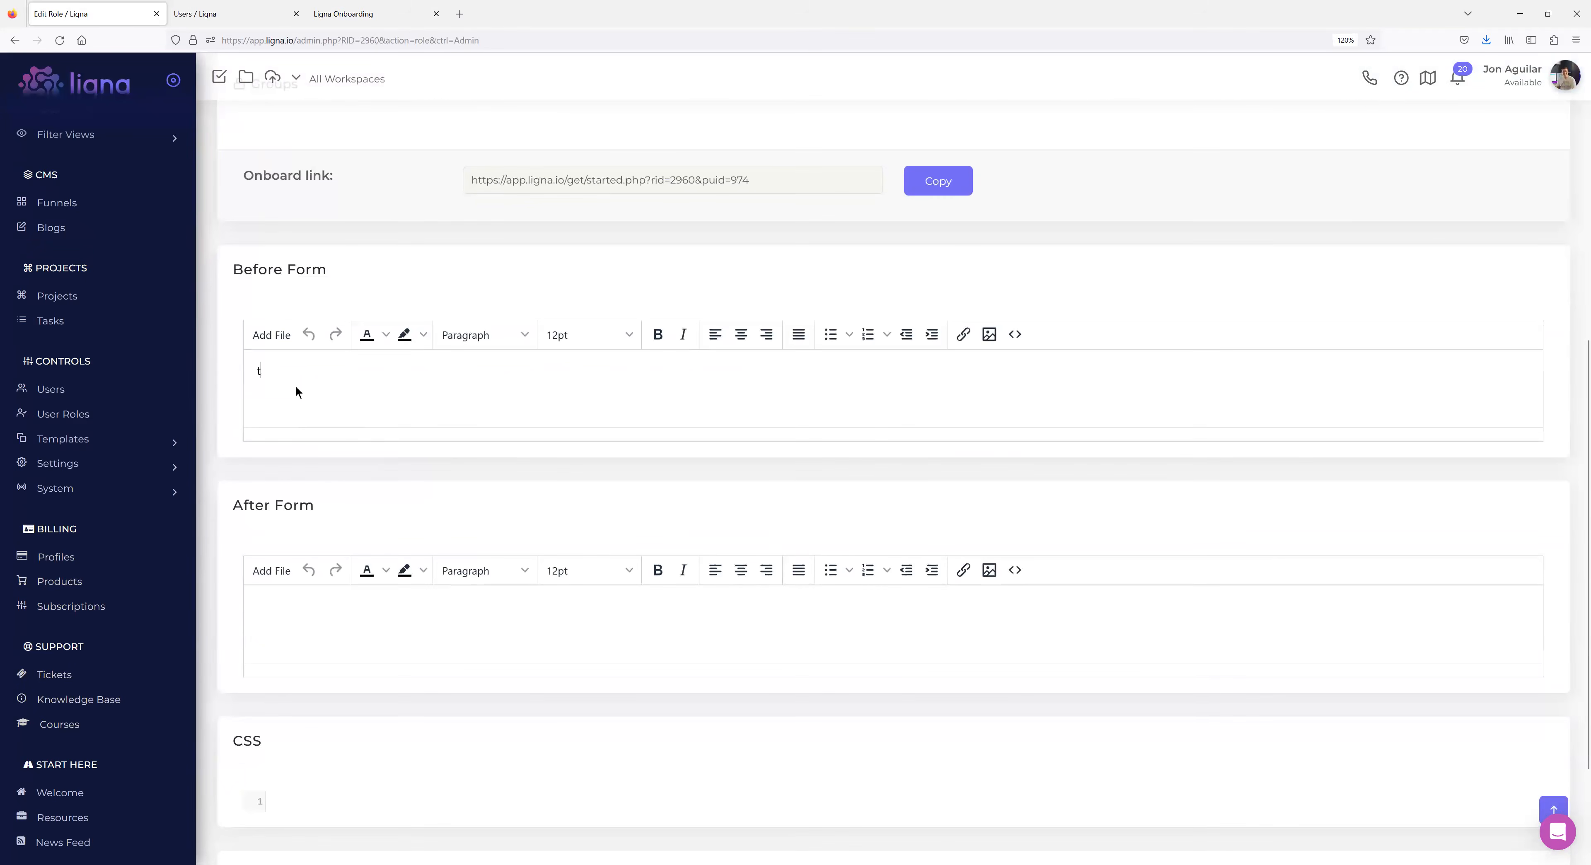
{"action": "left_click", "coordinate": [345, 15]}
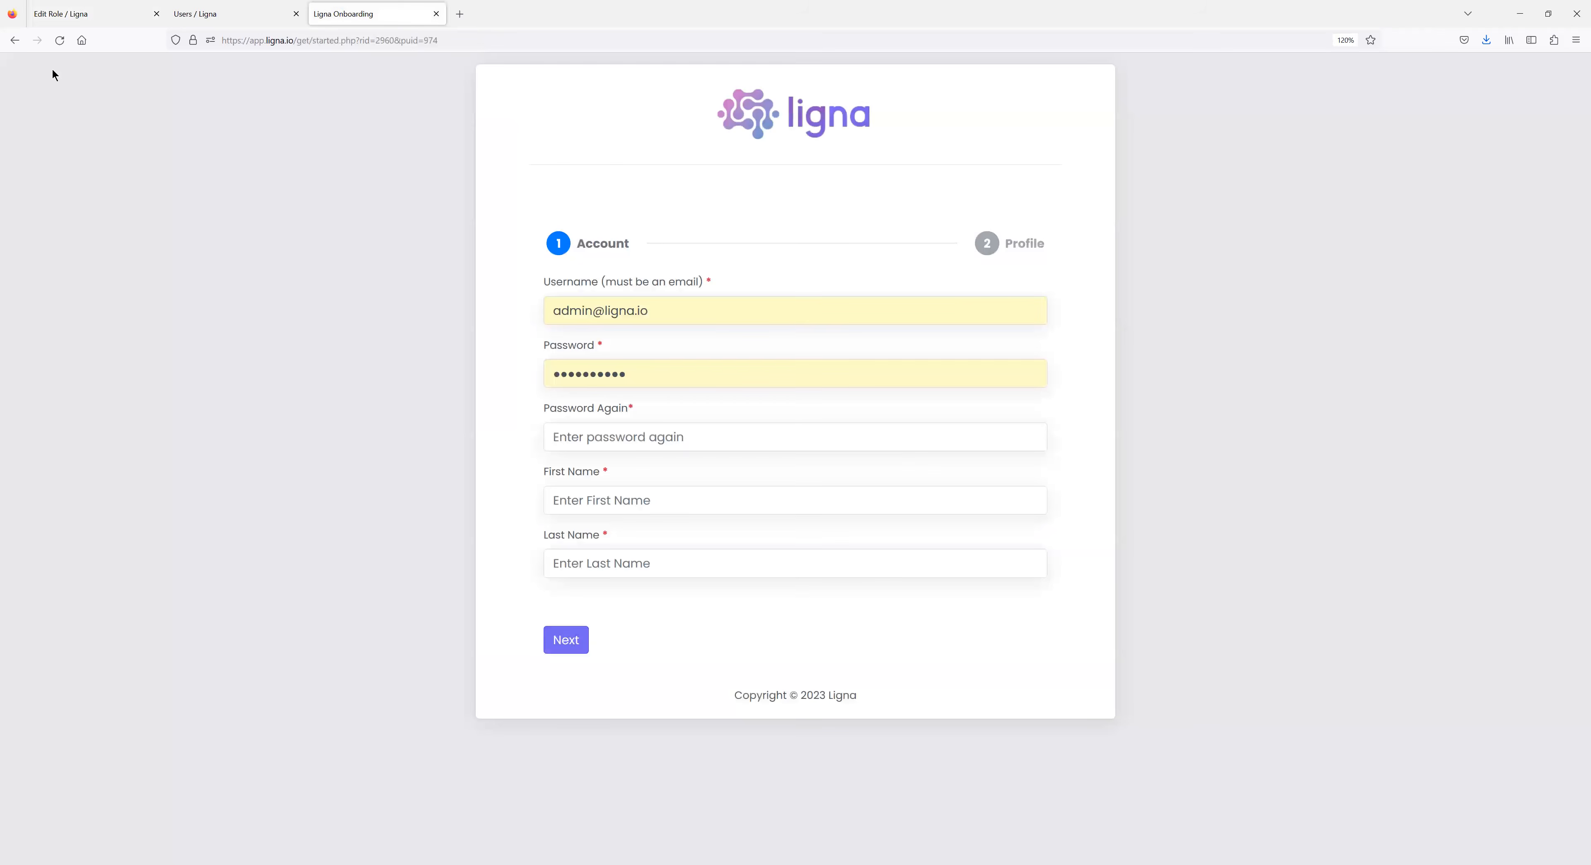
{"action": "left_click", "coordinate": [50, 41]}
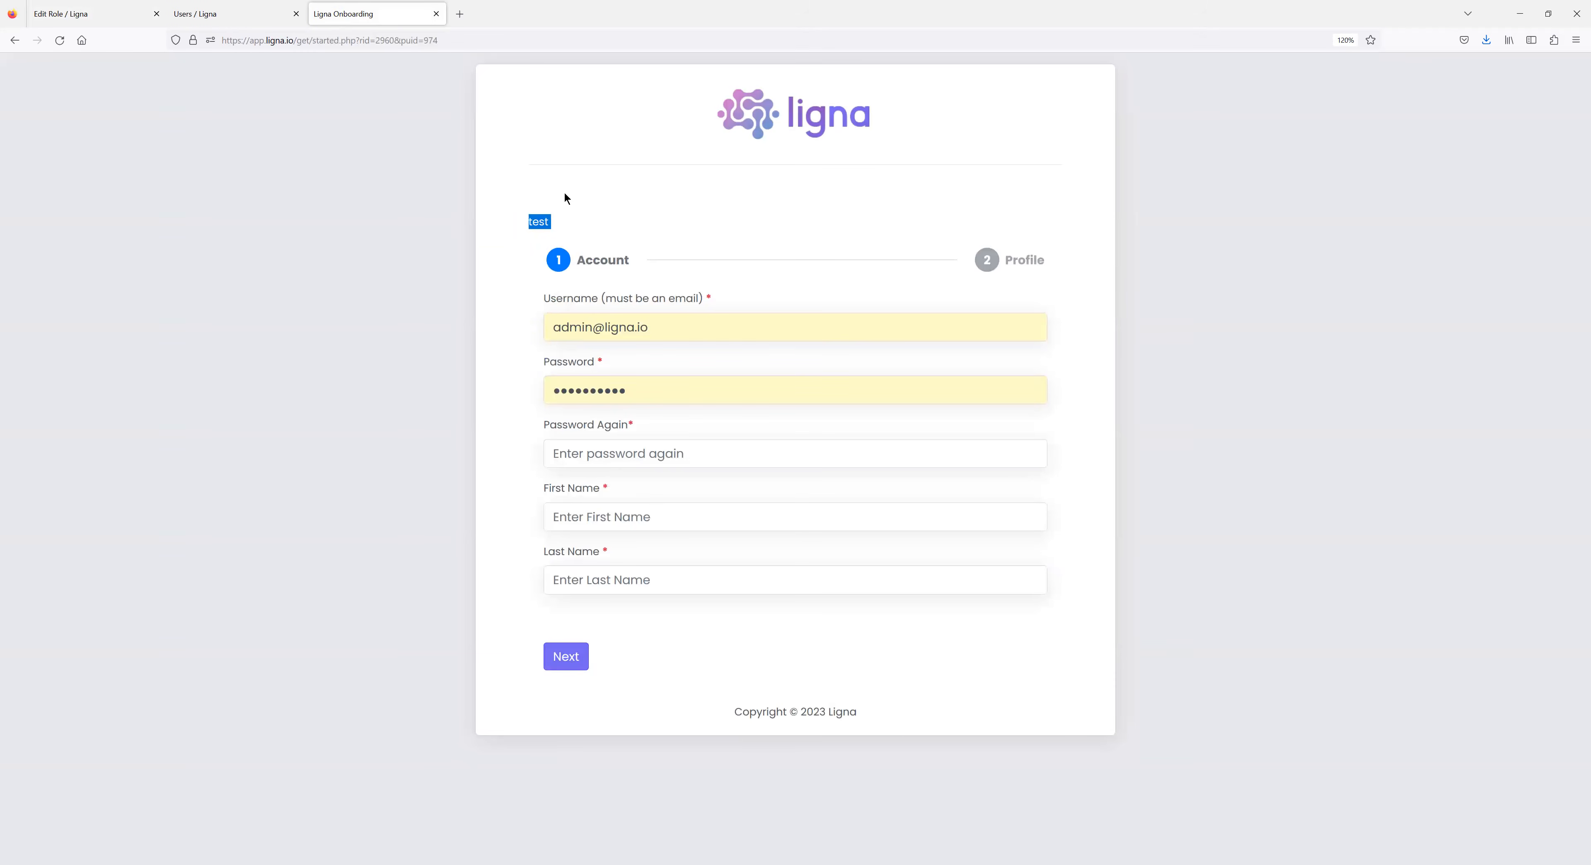
Add 'test' to the After Form text and recheck it on the reloaded onboarding page.
{"action": "left_click", "coordinate": [94, 16]}
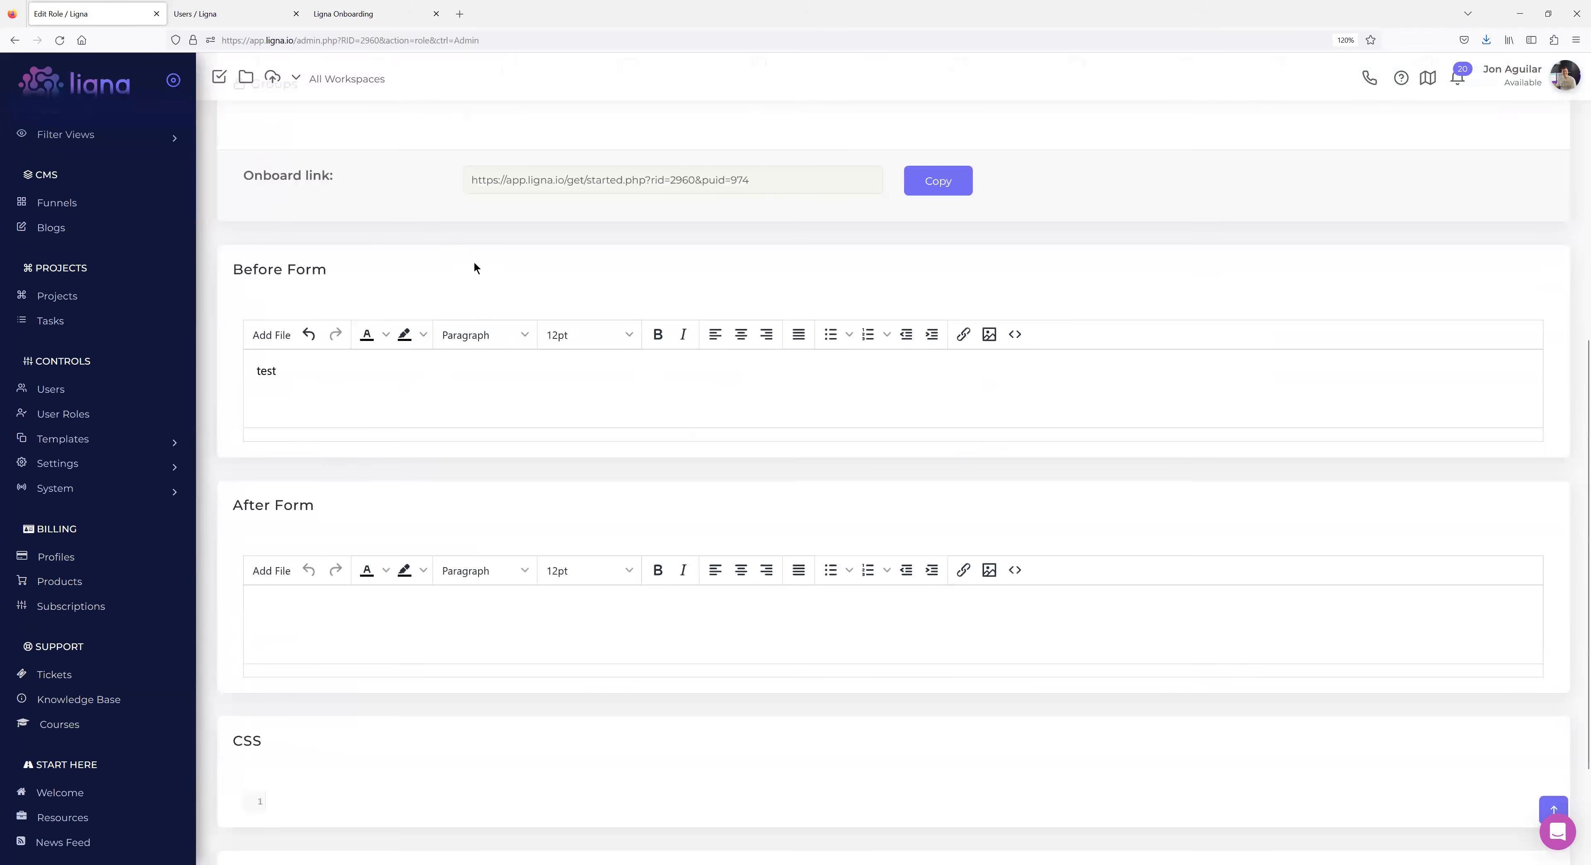
{"action": "type", "text": "test"}
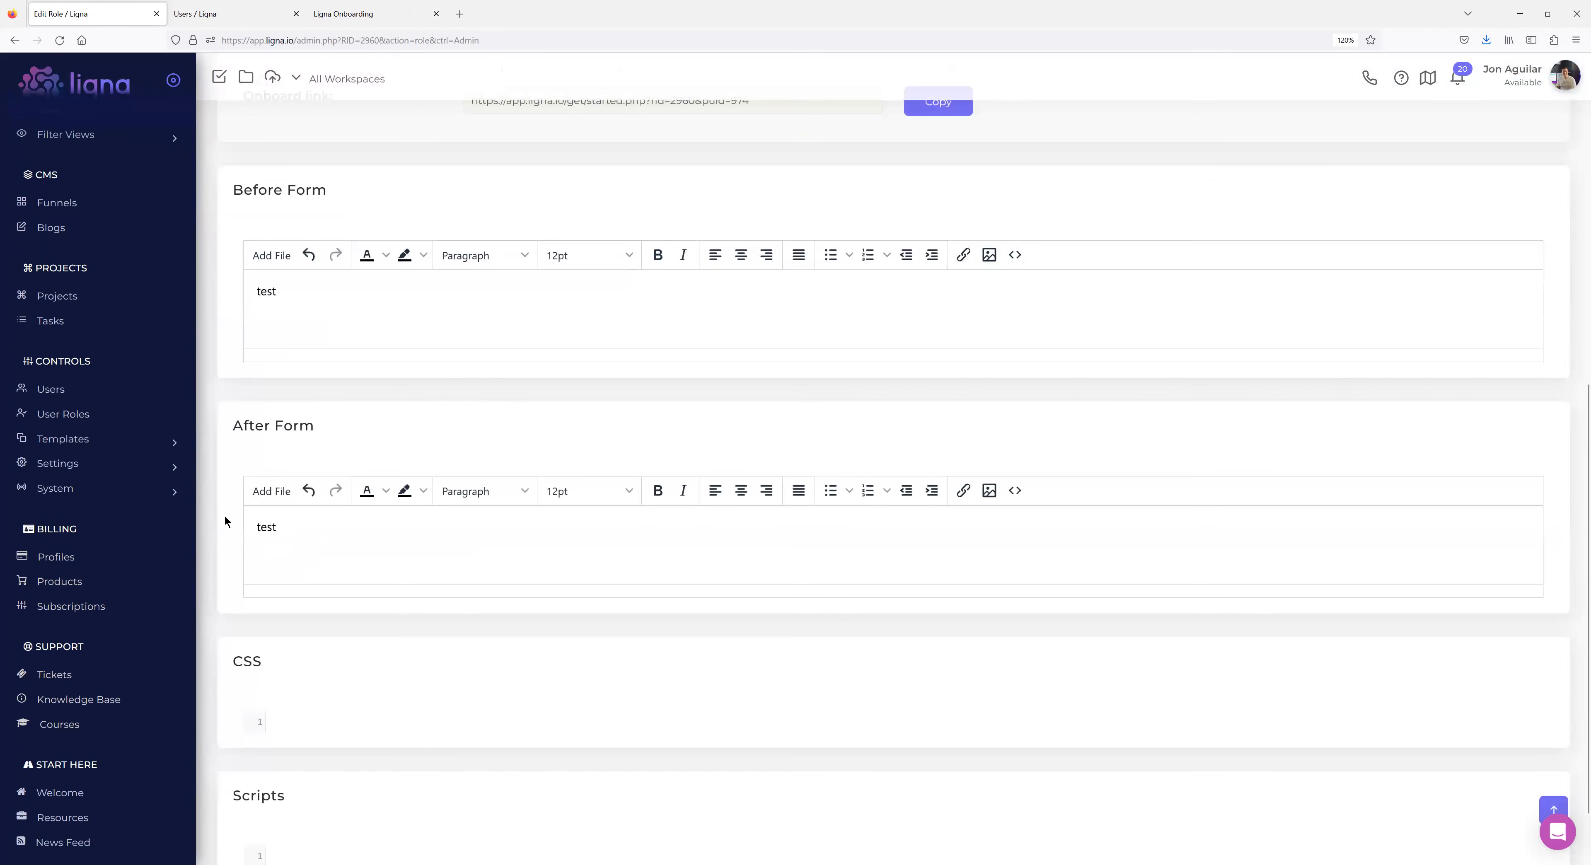
{"action": "left_click", "coordinate": [346, 14]}
{"action": "left_click", "coordinate": [59, 40]}
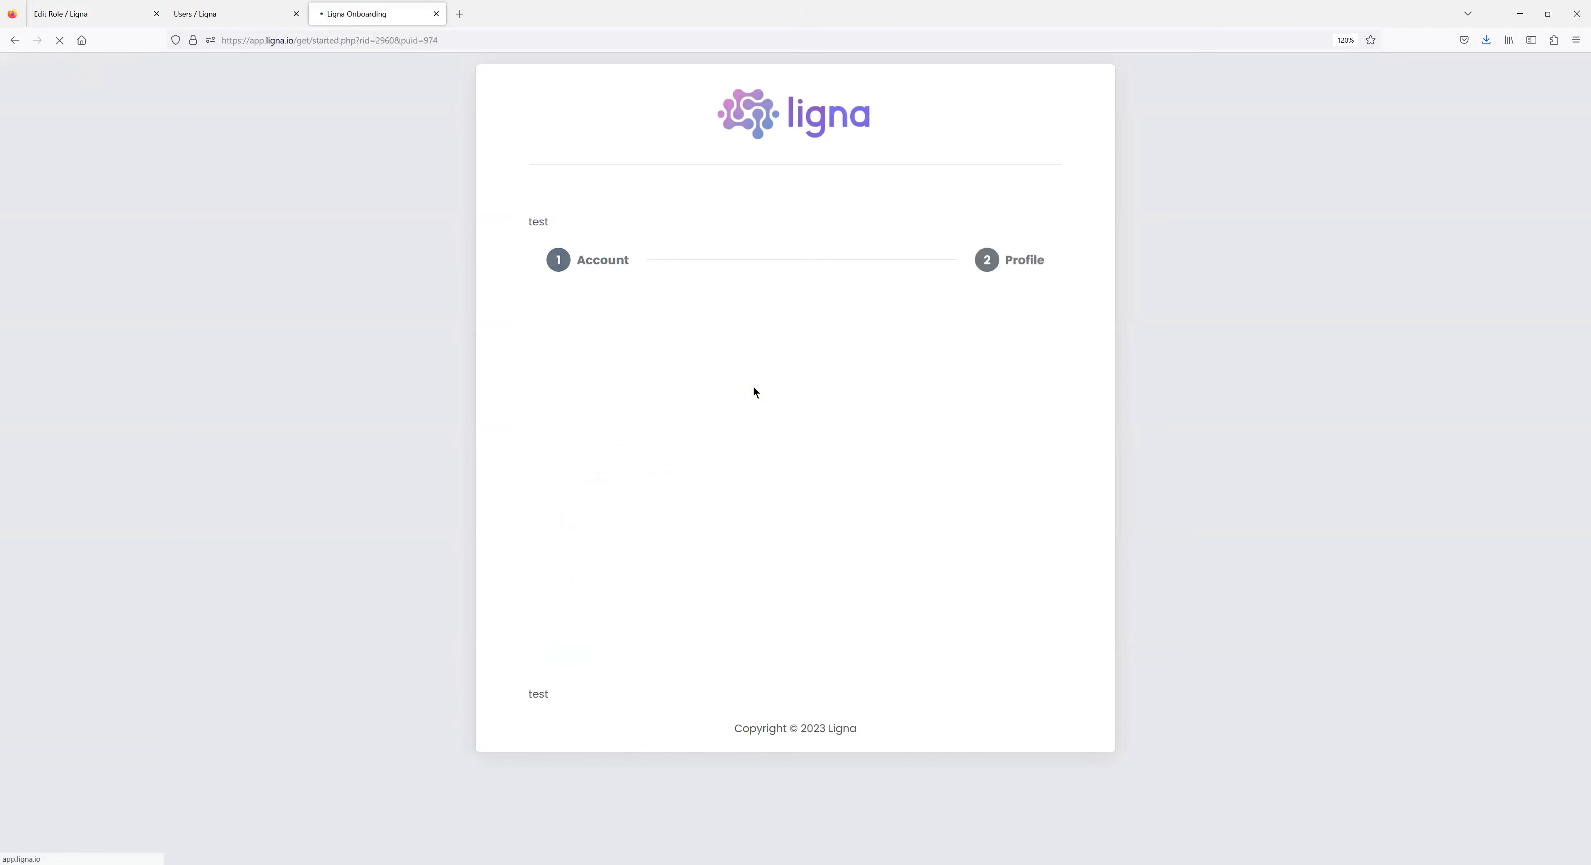
{"action": "left_click", "coordinate": [95, 15]}
{"action": "scroll", "coordinate": [385, 587], "scroll_direction": "down", "scroll_amount": 2}
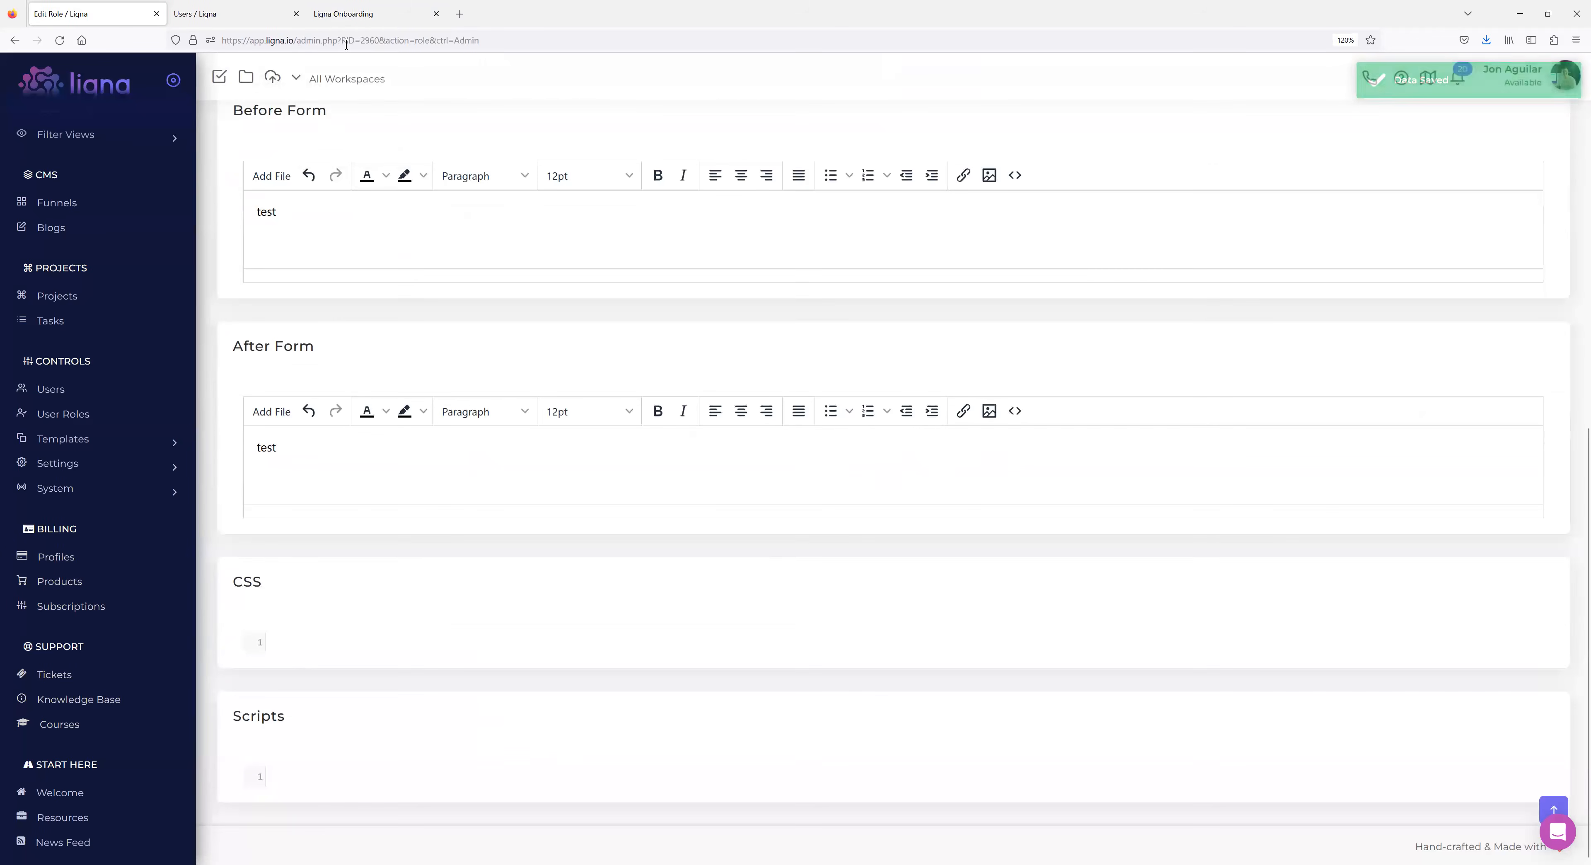
{"action": "left_click", "coordinate": [346, 14]}
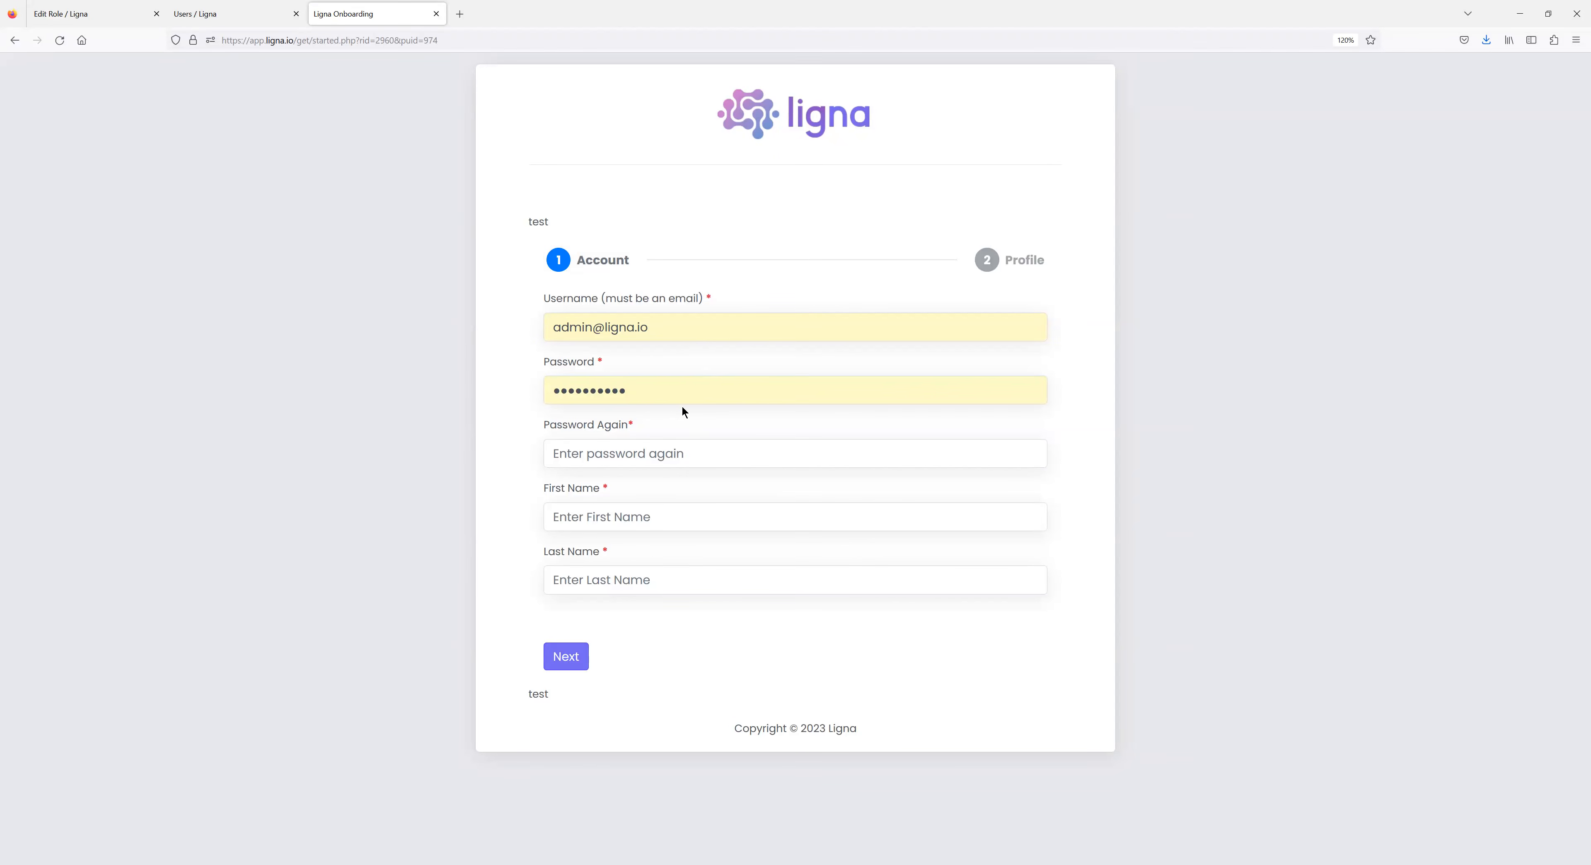
{"action": "left_click", "coordinate": [106, 20]}
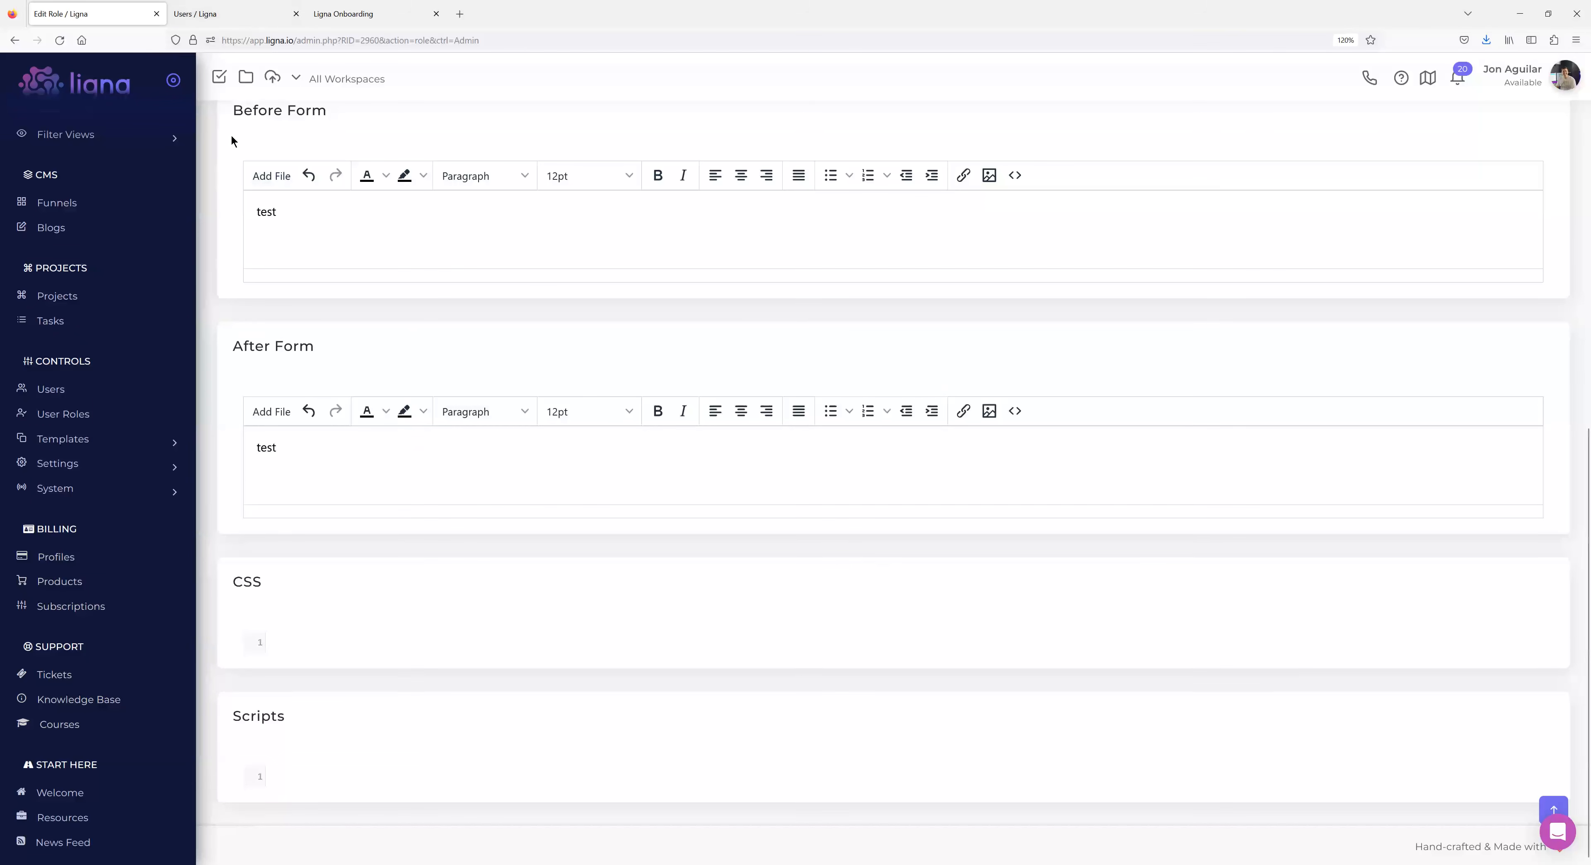
Delete the 'test' text from After Form and select the Before Form test text.
{"action": "left_click_drag", "start_coordinate": [294, 449], "coordinate": [185, 445]}
{"action": "type", "text": "t"}
{"action": "left_click_drag", "start_coordinate": [297, 263], "coordinate": [230, 209]}
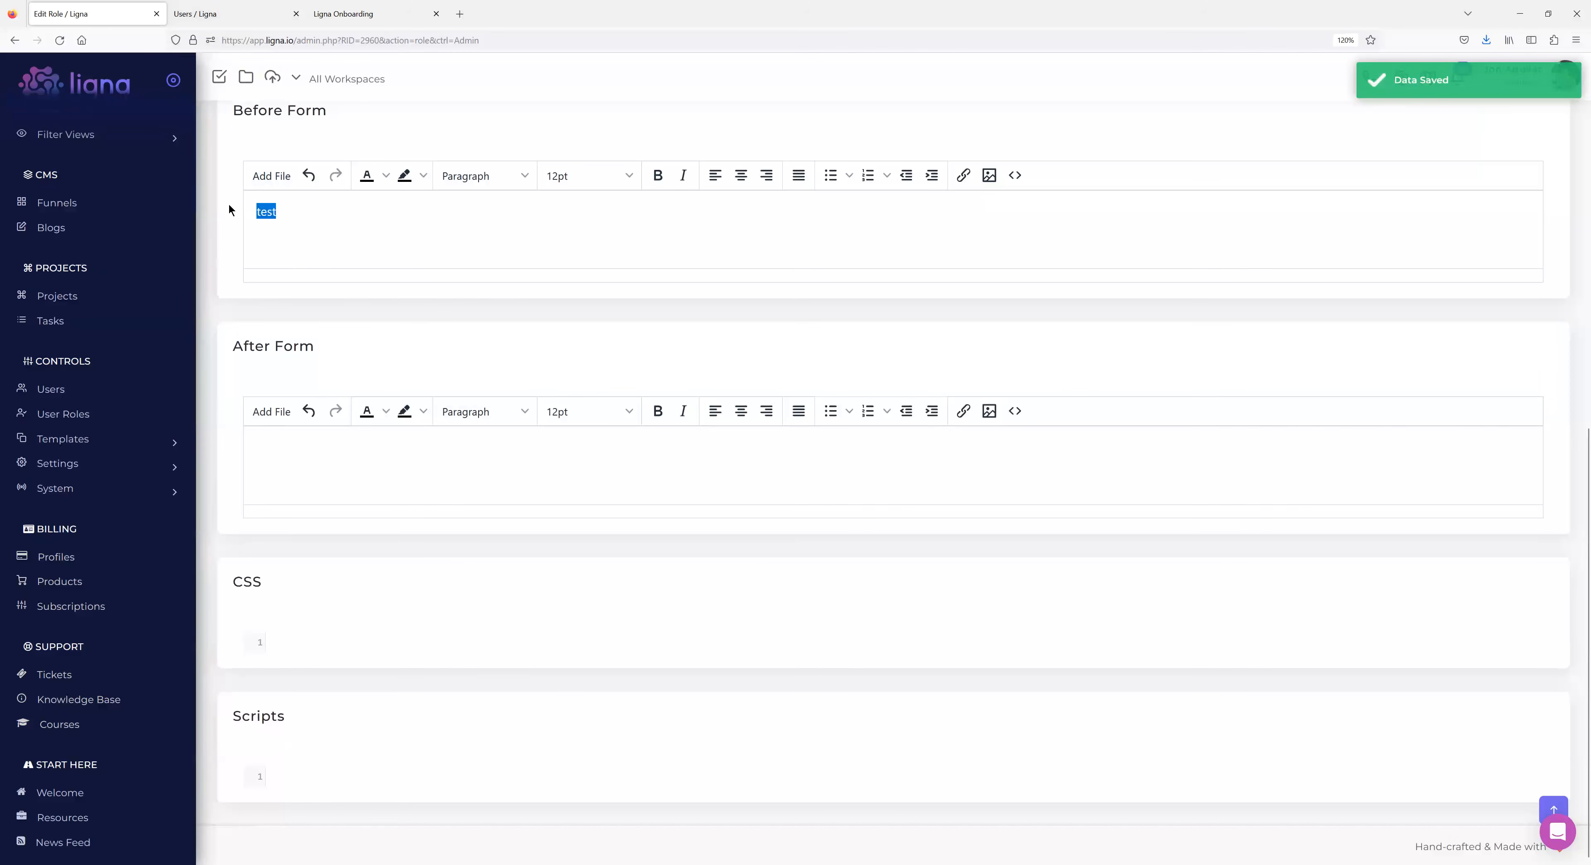
{"action": "scroll", "coordinate": [230, 349], "scroll_direction": "up", "scroll_amount": 10}
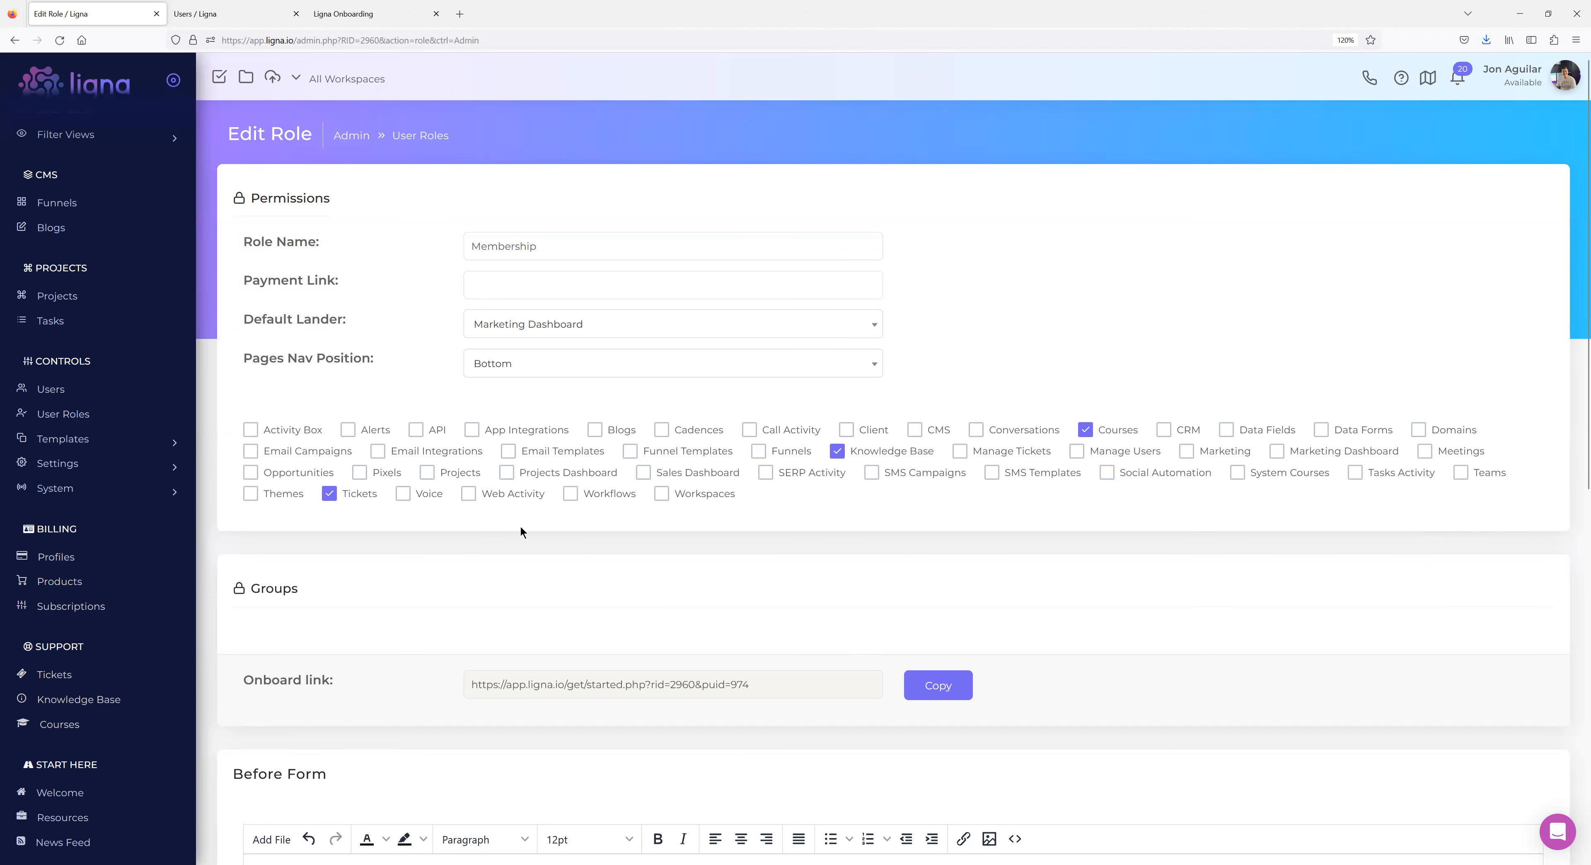
Expand System in the sidebar and open the Pages list with Welcome, Resources and News Feed.
{"action": "scroll", "coordinate": [625, 472], "scroll_direction": "down", "scroll_amount": 3}
{"action": "scroll", "coordinate": [625, 472], "scroll_direction": "up", "scroll_amount": 3}
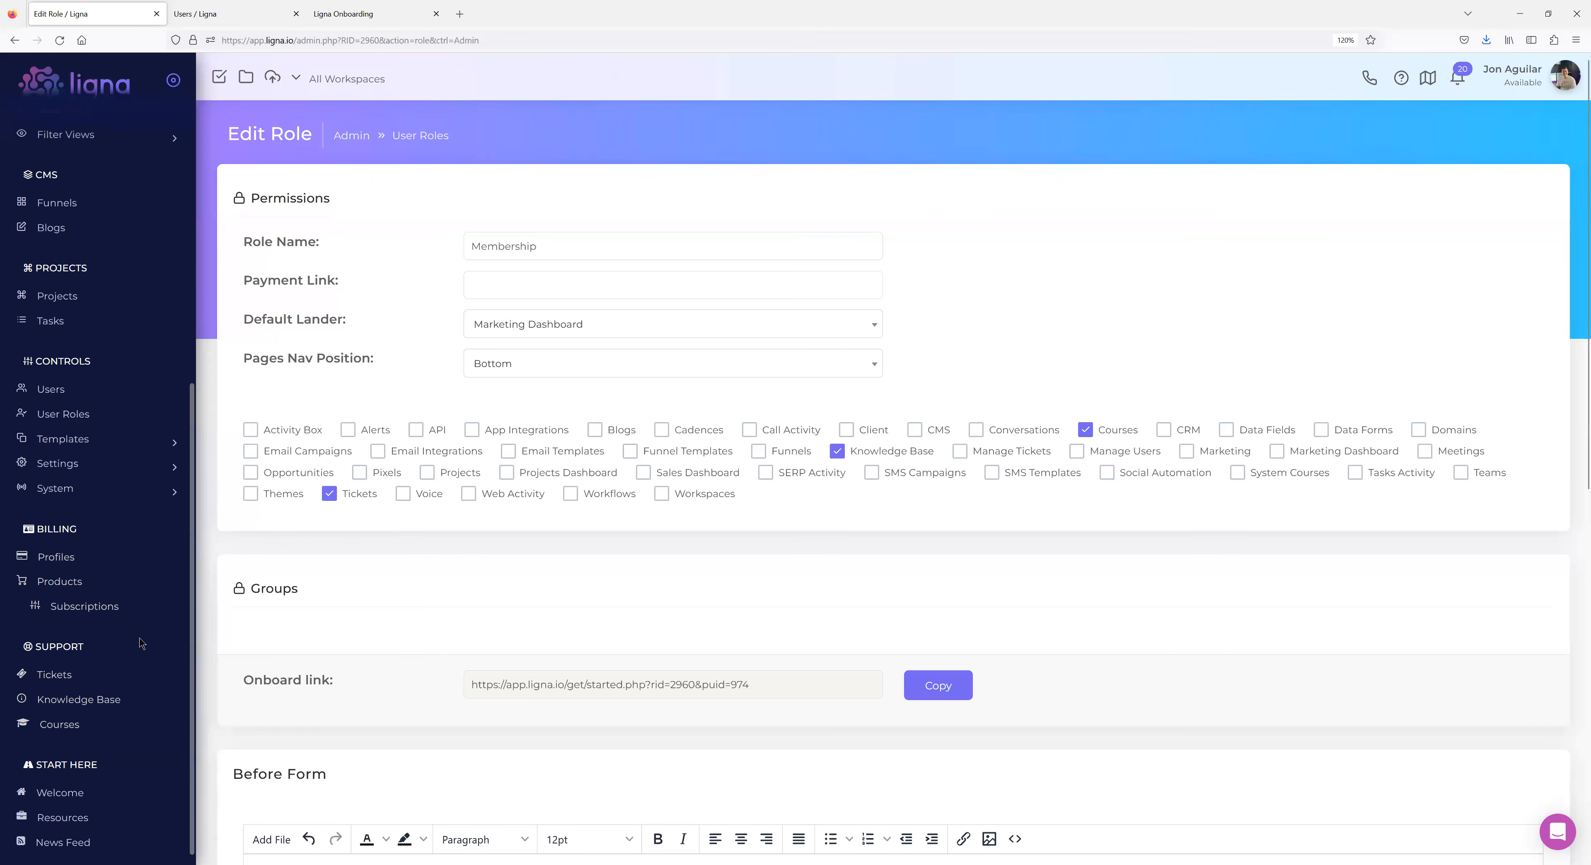
{"action": "scroll", "coordinate": [139, 641], "scroll_direction": "up", "scroll_amount": 3}
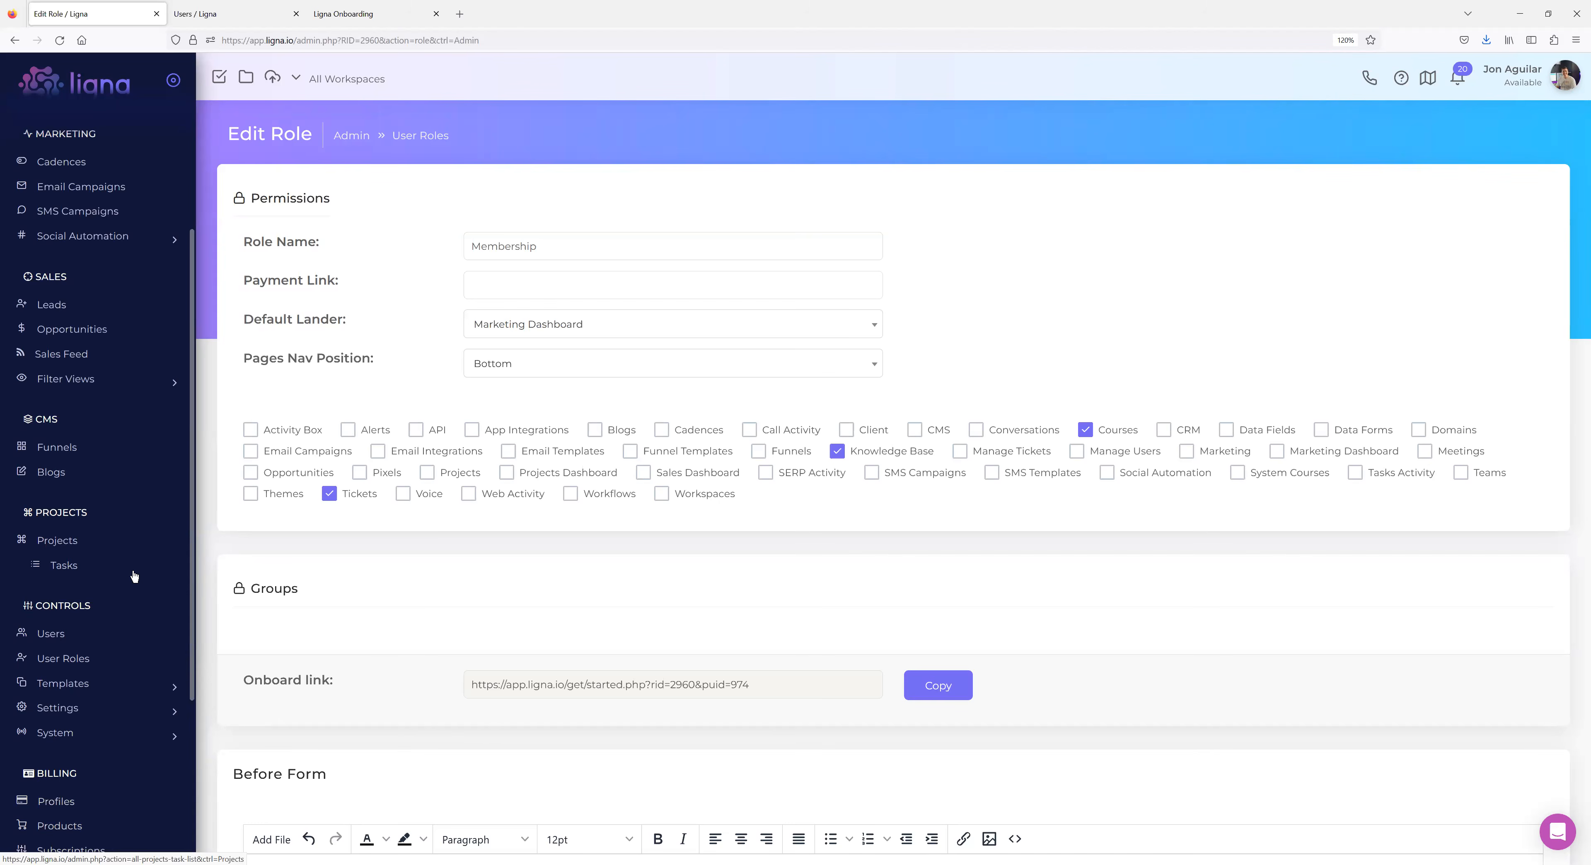
{"action": "scroll", "coordinate": [104, 522], "scroll_direction": "down", "scroll_amount": 1}
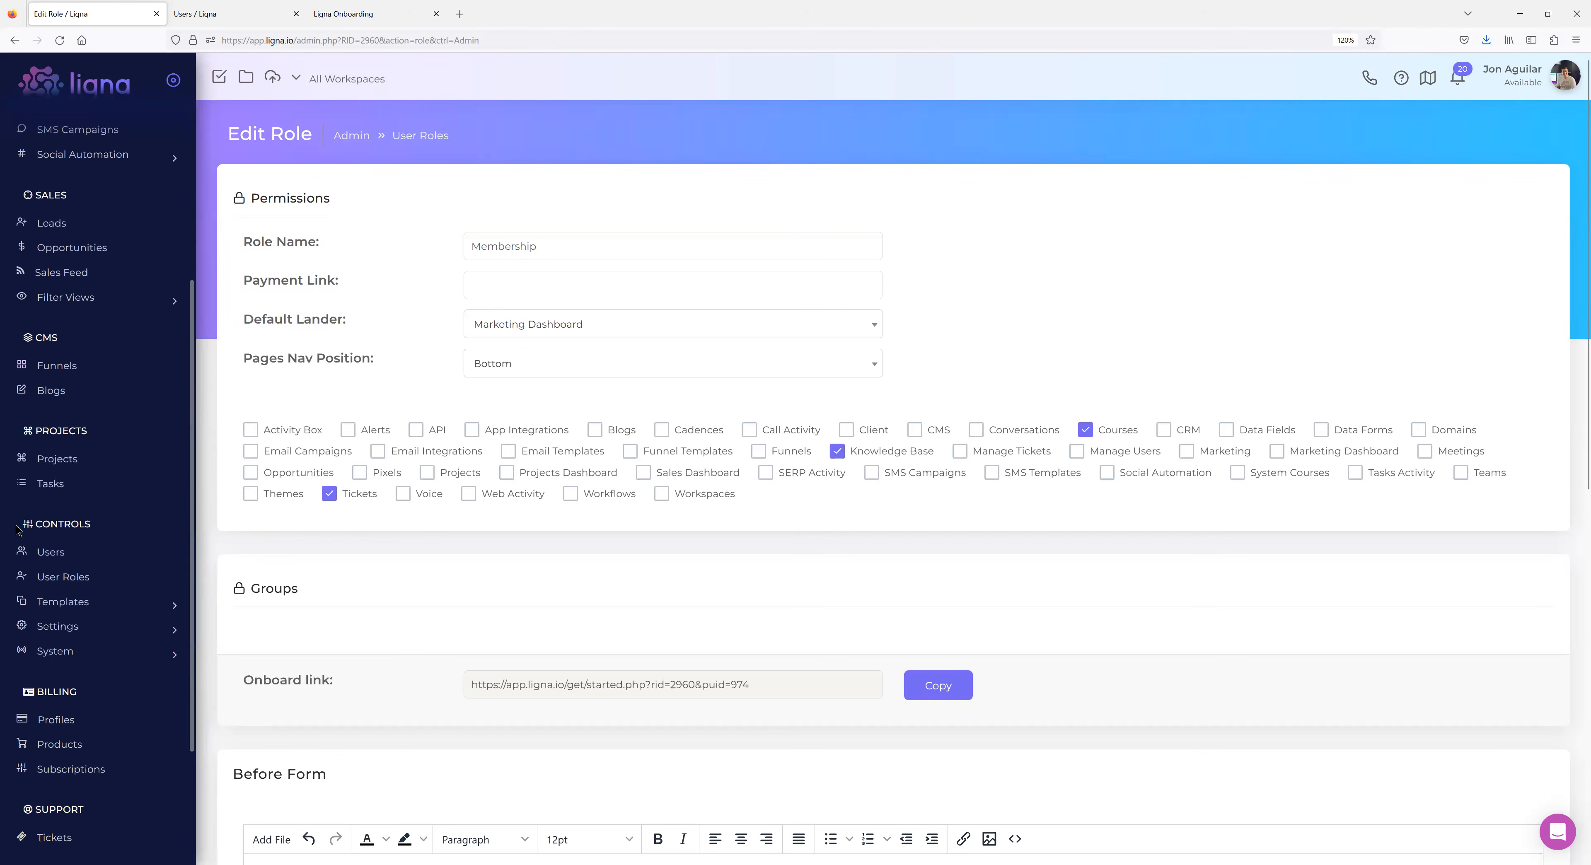
{"action": "left_click", "coordinate": [65, 652]}
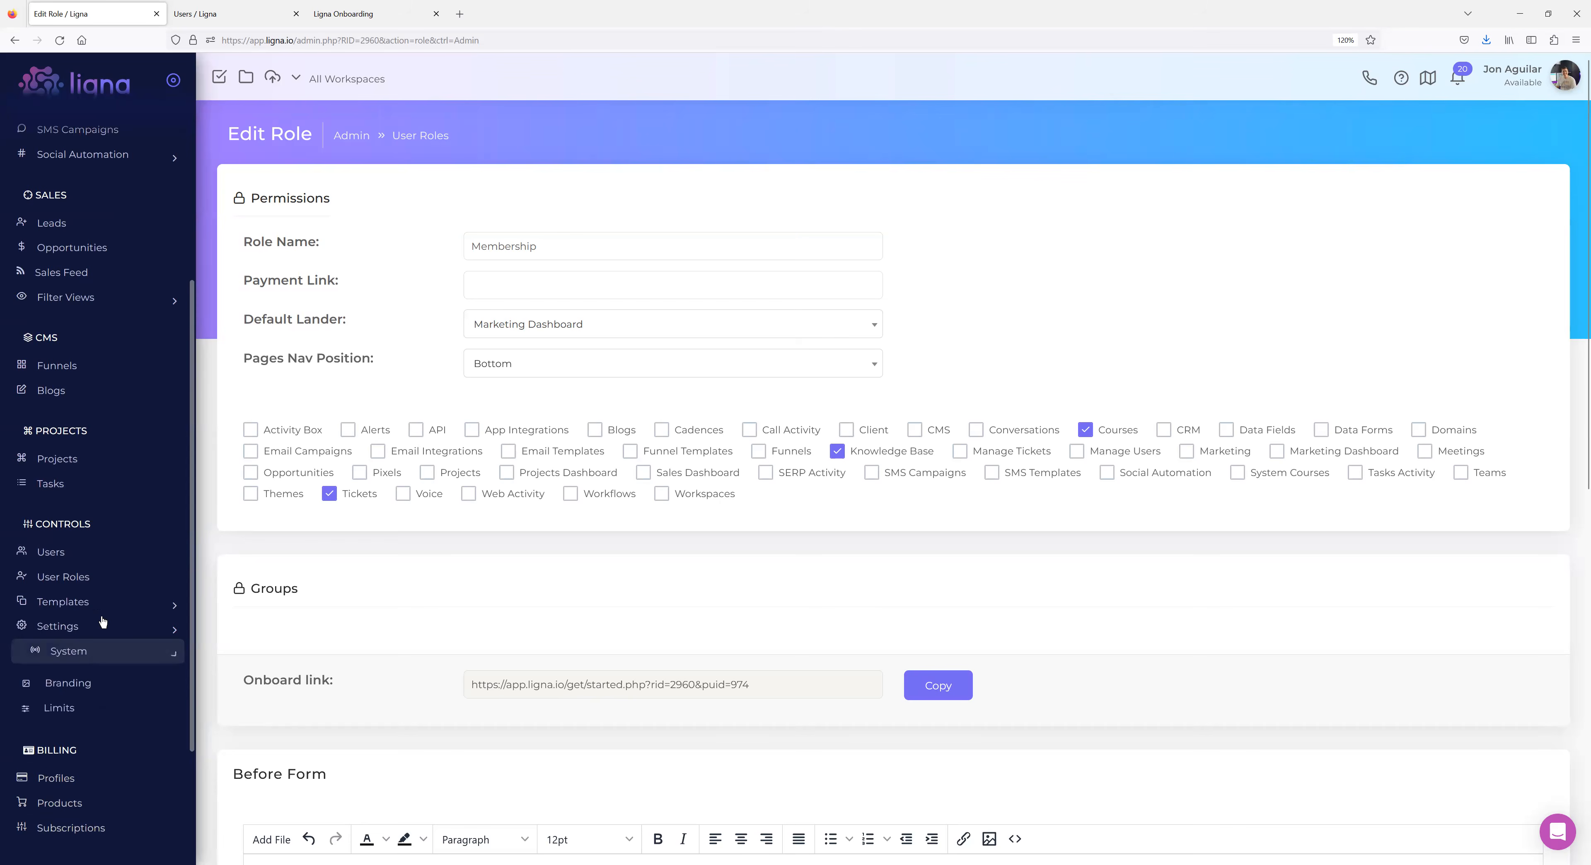
{"action": "scroll", "coordinate": [103, 622], "scroll_direction": "down", "scroll_amount": 2}
{"action": "left_click", "coordinate": [73, 601]}
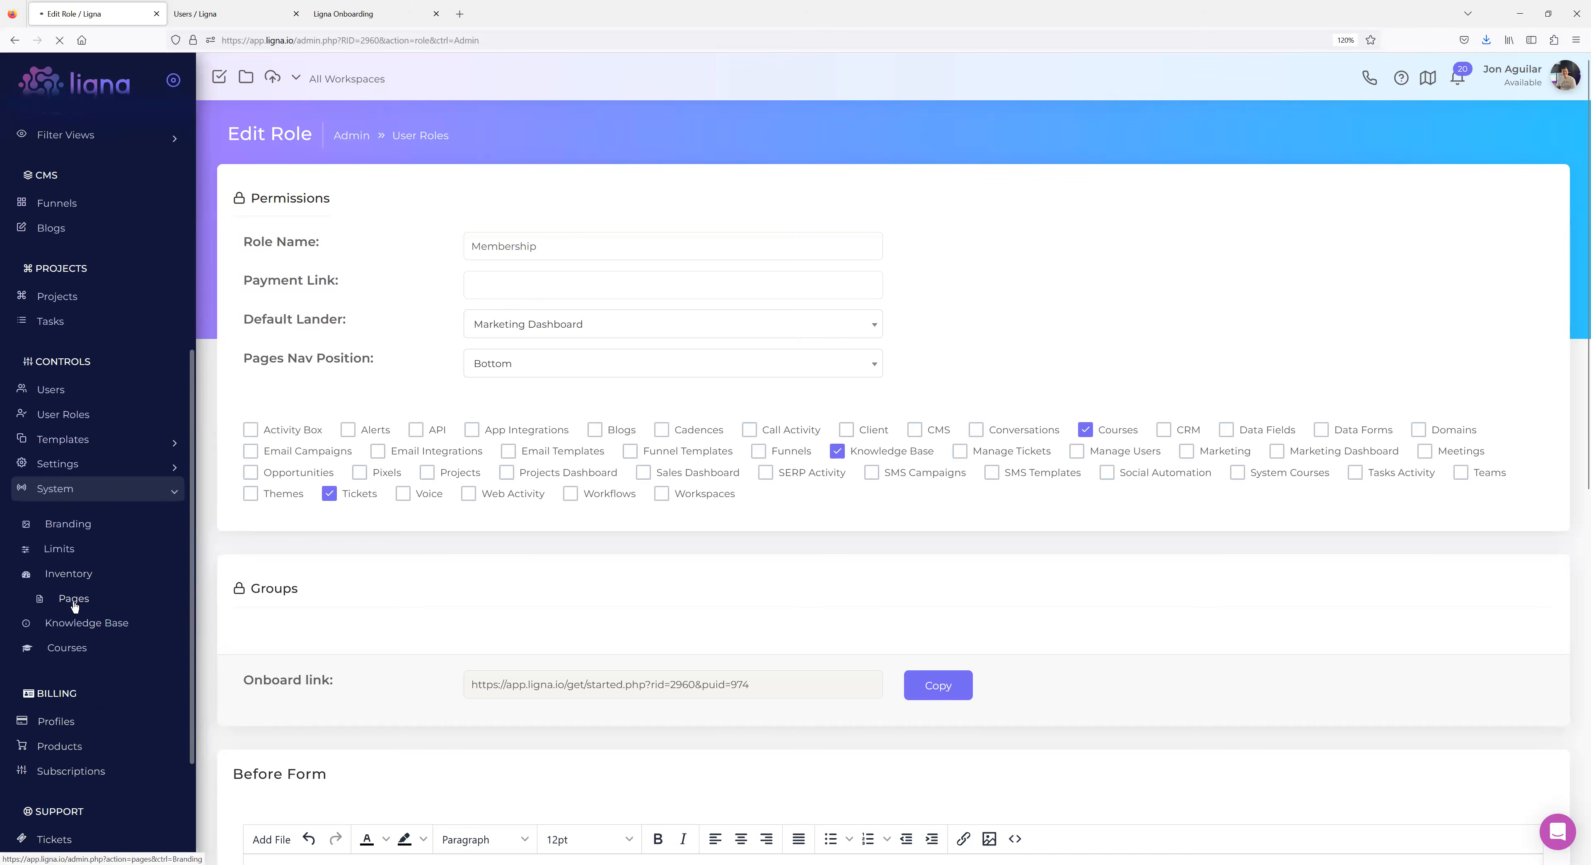
Go back to the admin Users list of user accounts.
{"action": "scroll", "coordinate": [18, 481], "scroll_direction": "up", "scroll_amount": 8}
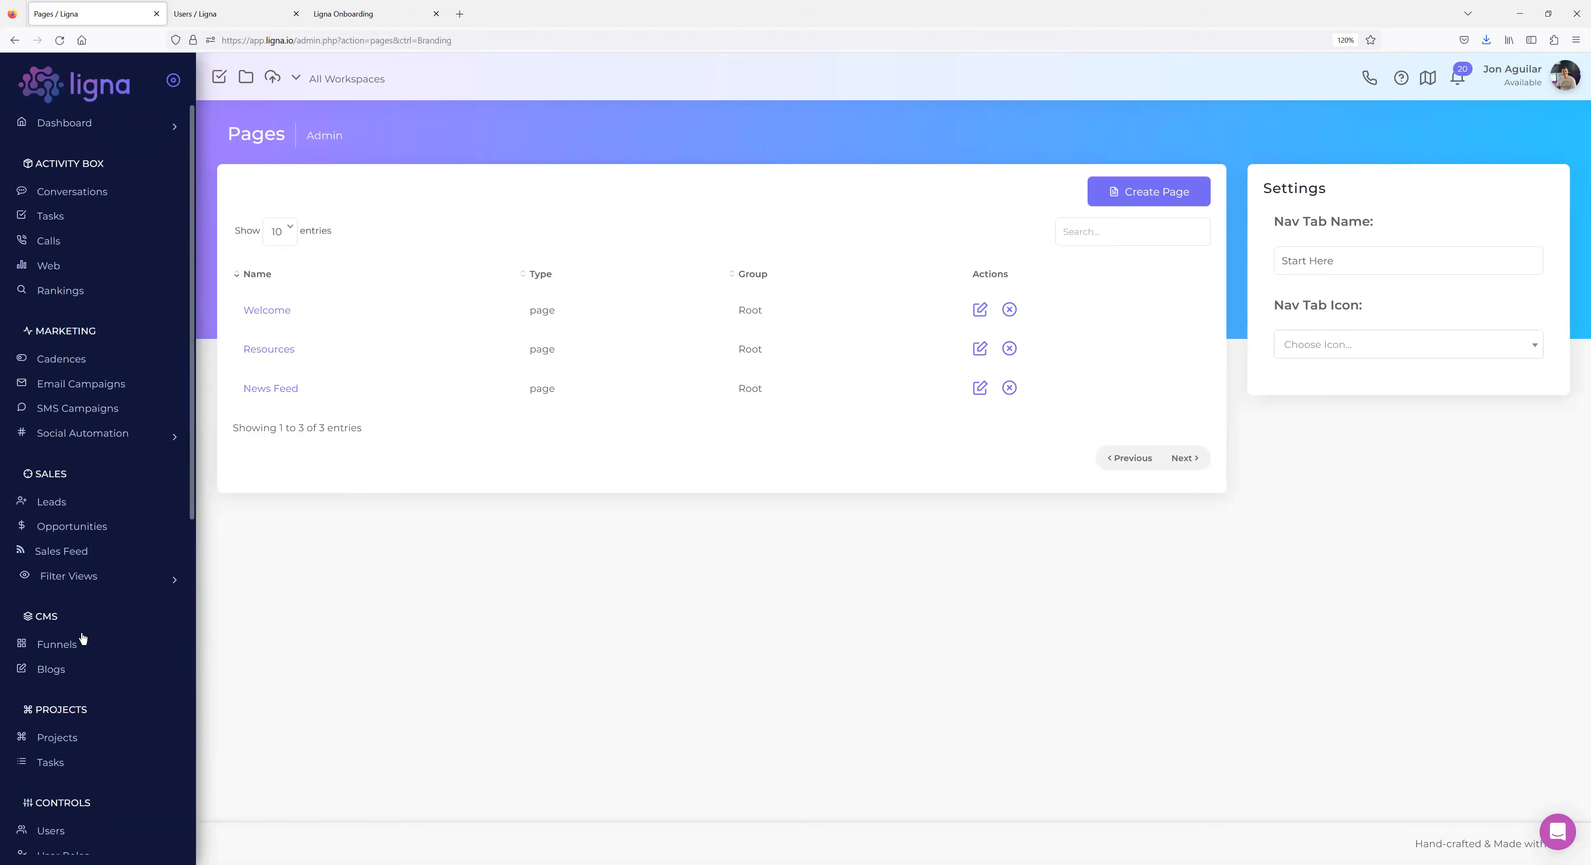
{"action": "scroll", "coordinate": [93, 572], "scroll_direction": "down", "scroll_amount": 4}
{"action": "left_click", "coordinate": [64, 505]}
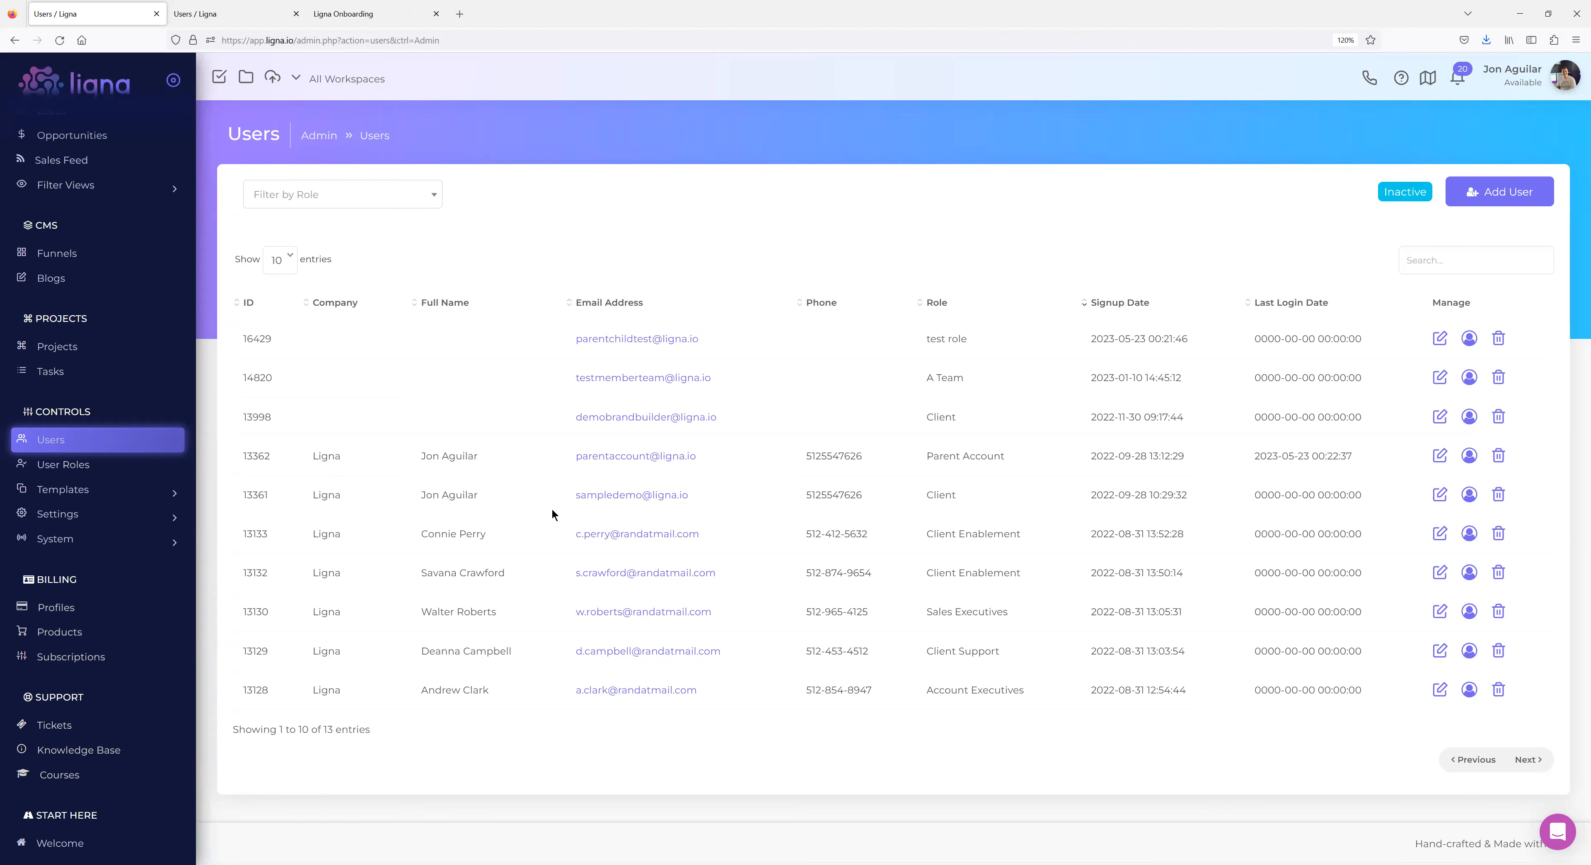
Create a new user with the username e-mail replacing the autofill and the Membership role.
{"action": "left_click", "coordinate": [1508, 199]}
{"action": "key", "text": "ctrl+a"}
{"action": "key", "text": "BackSpace"}
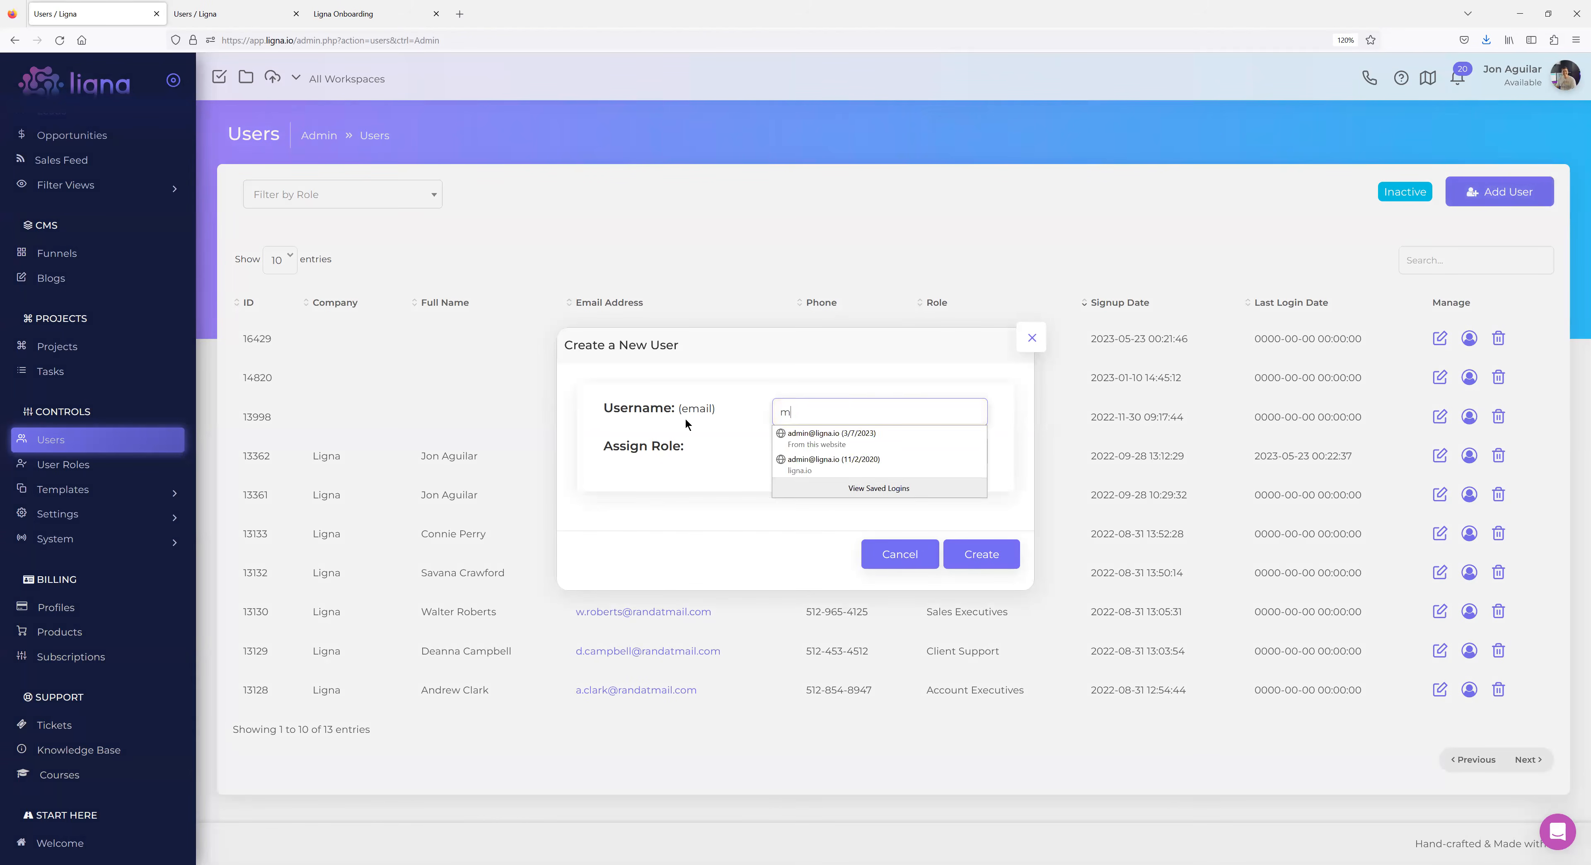
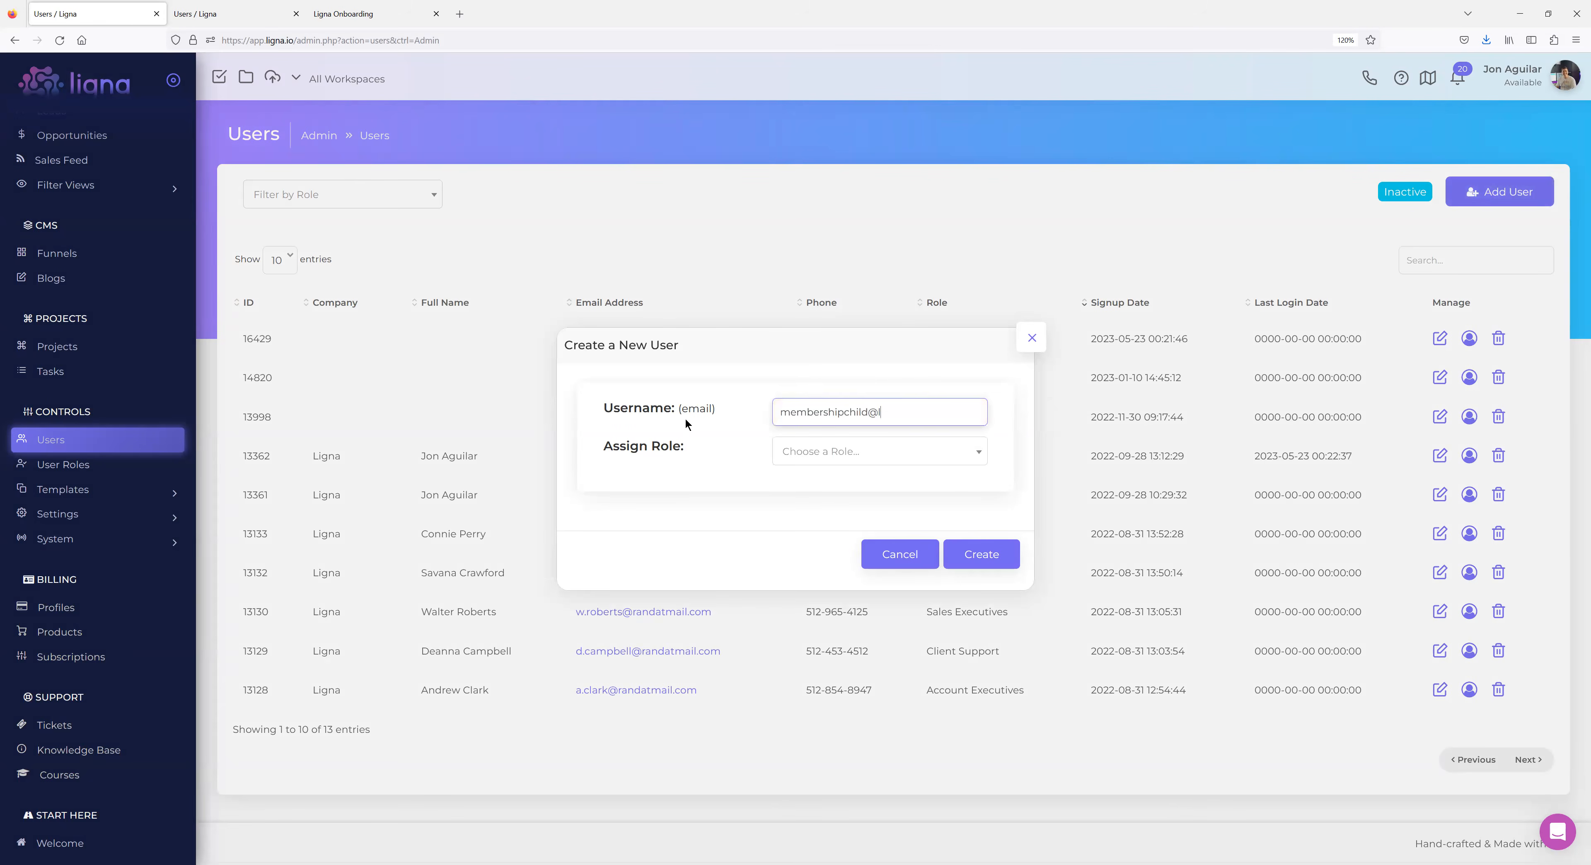
{"action": "left_click", "coordinate": [857, 455]}
{"action": "scroll", "coordinate": [888, 537], "scroll_direction": "down", "scroll_amount": 3}
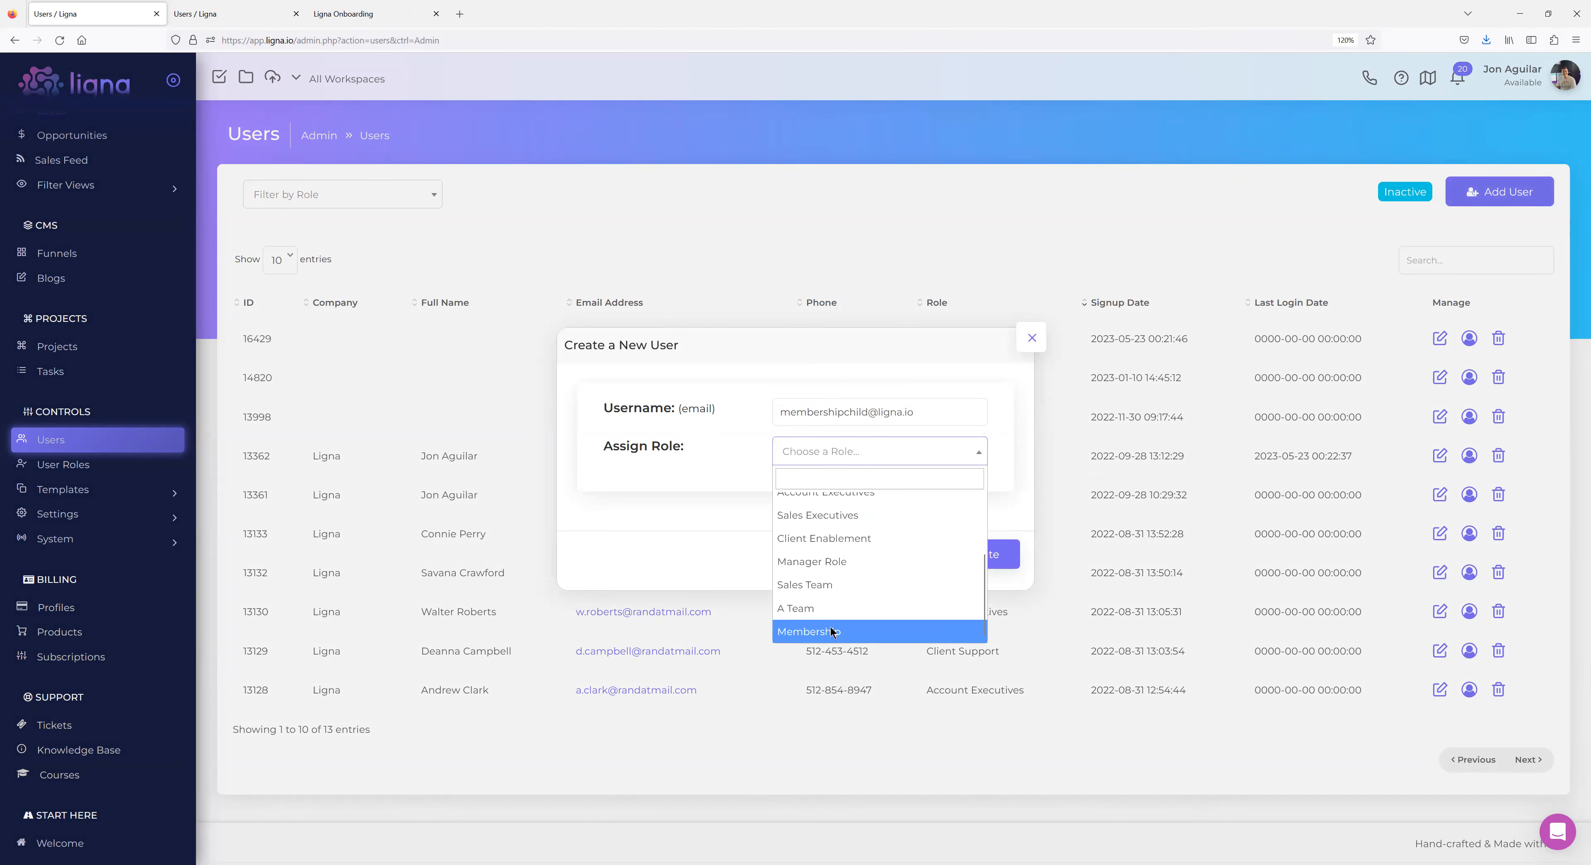
{"action": "left_click", "coordinate": [821, 631]}
{"action": "left_click", "coordinate": [984, 554]}
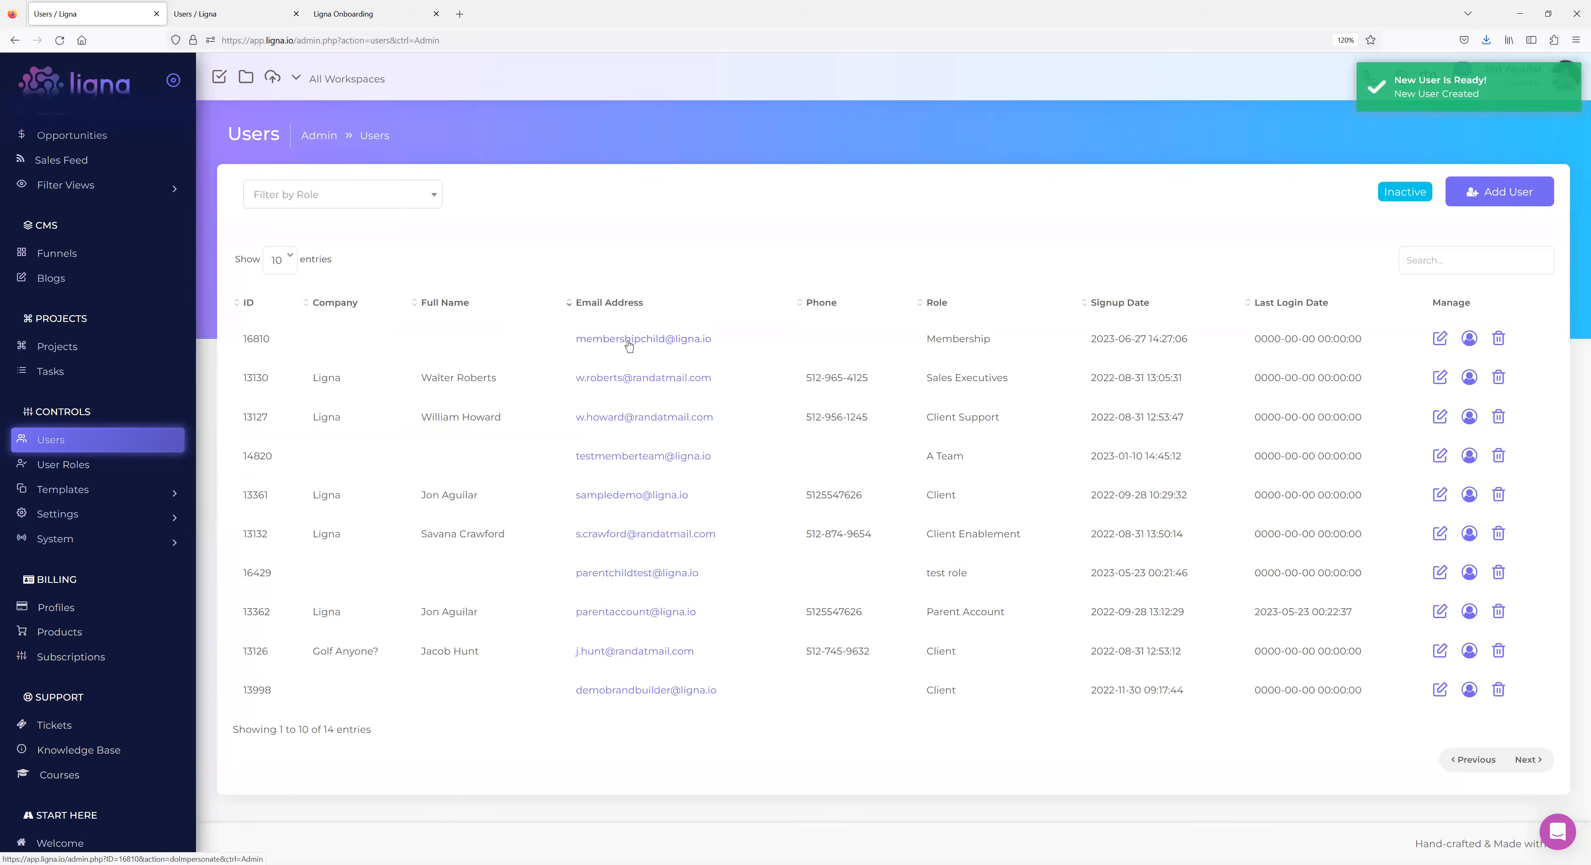
Impersonate the new Membership user, view its Tickets page, then log out to the User Roles list.
{"action": "left_click", "coordinate": [629, 340]}
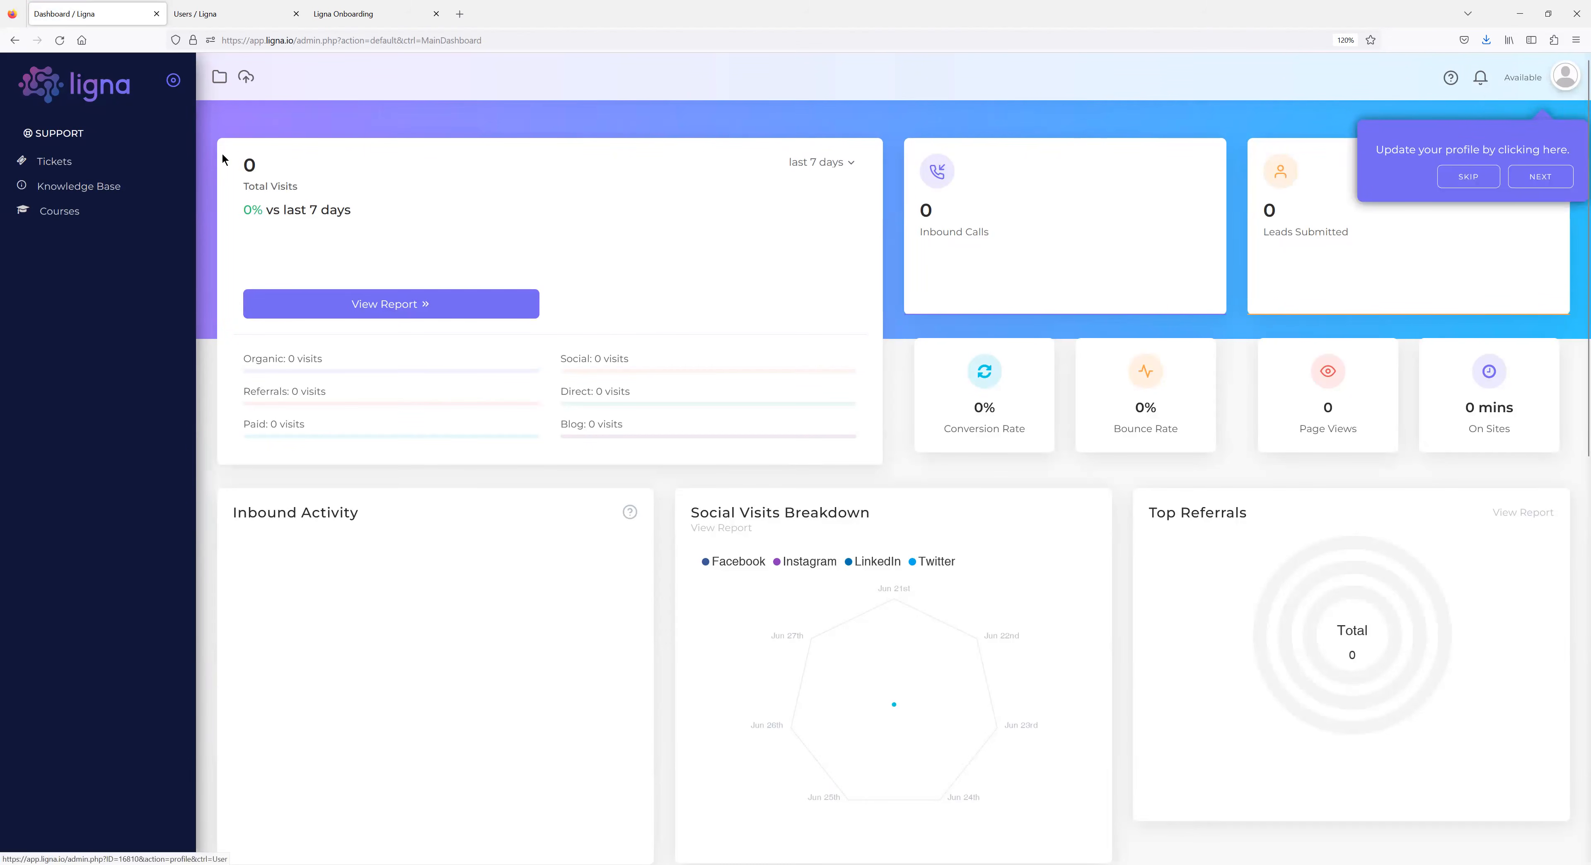
{"action": "left_click", "coordinate": [53, 162]}
{"action": "left_click", "coordinate": [1565, 76]}
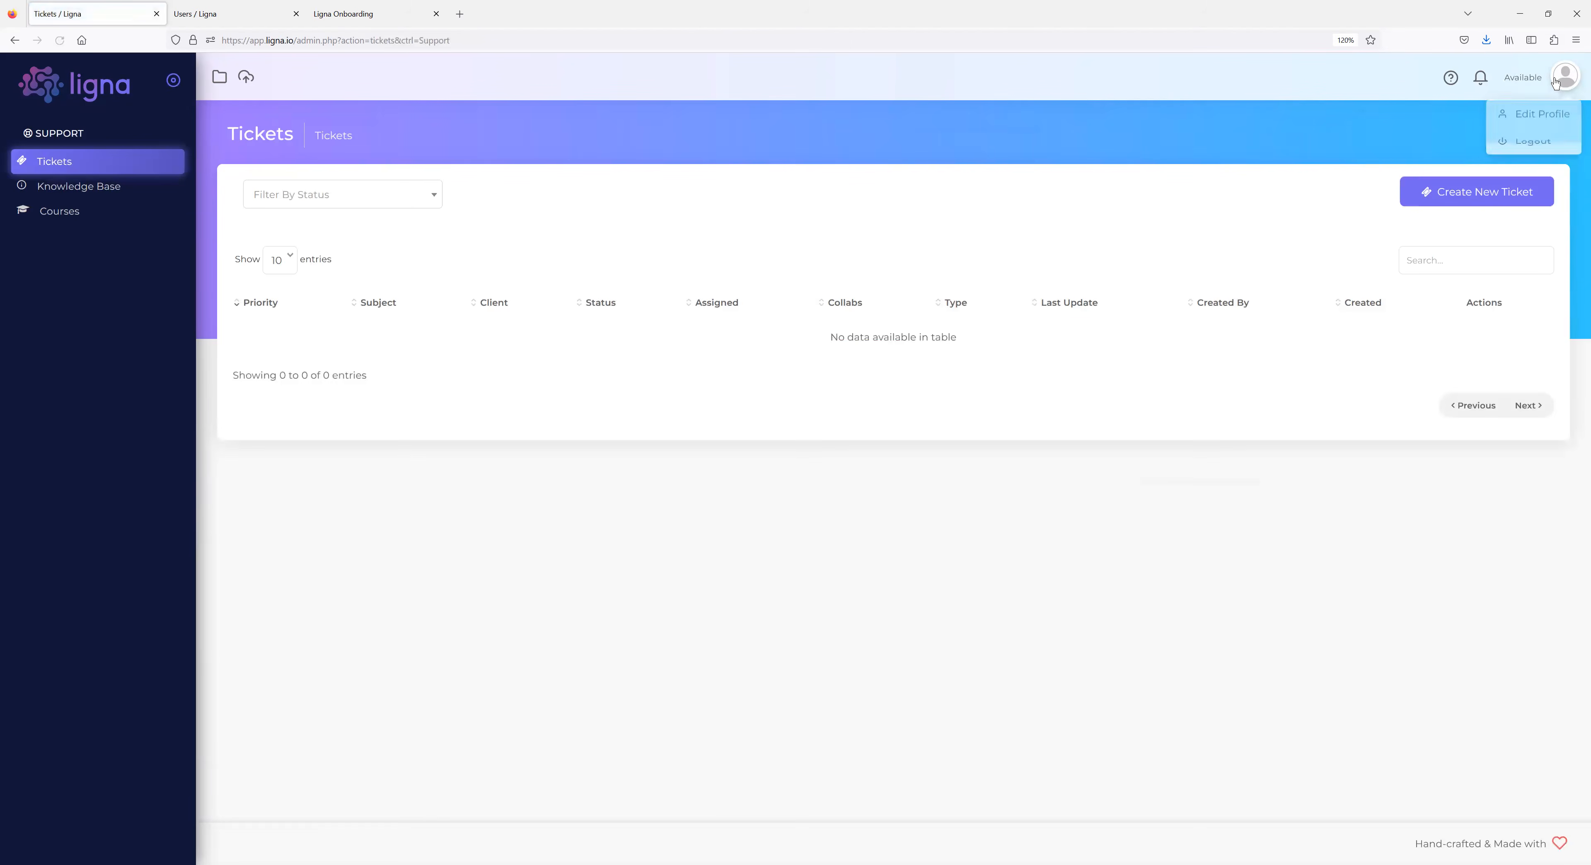
{"action": "left_click", "coordinate": [1547, 137]}
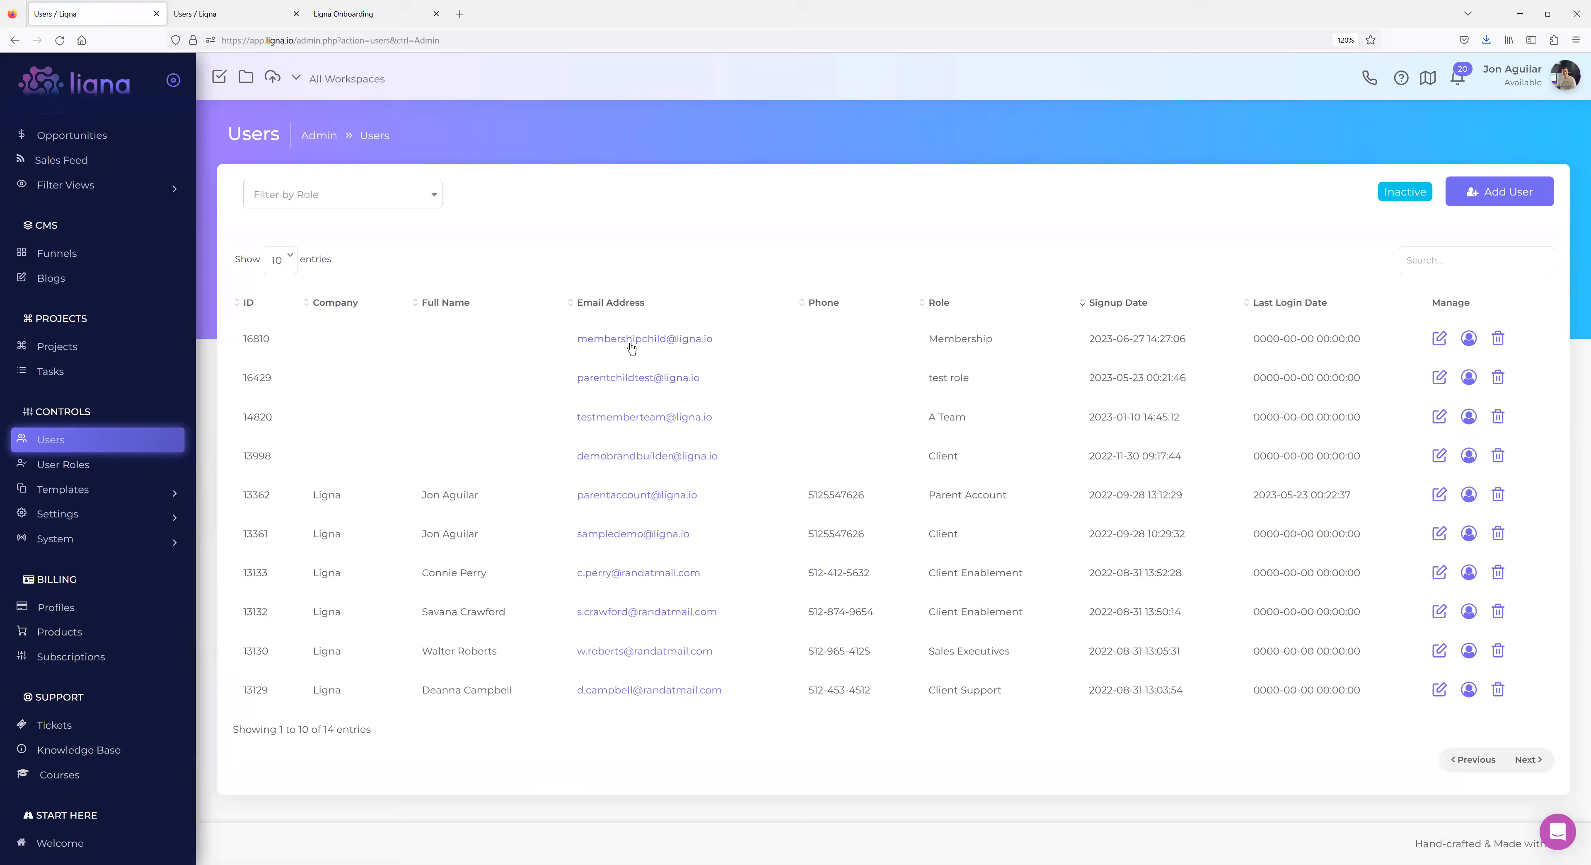
{"action": "left_click", "coordinate": [90, 463]}
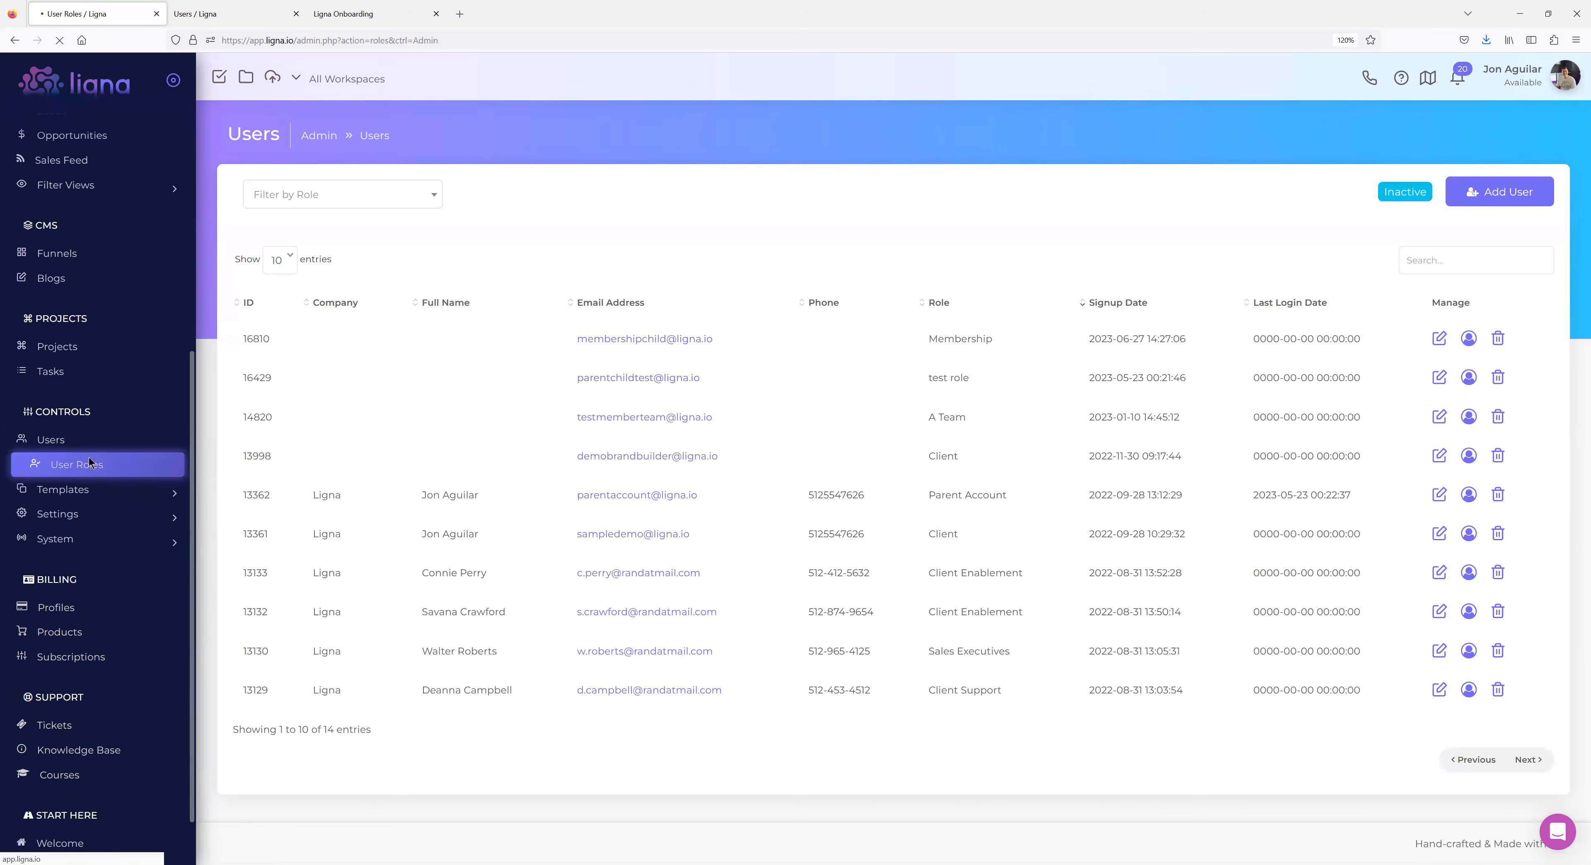
Set the Membership role's Default Lander to Knowledge Base, then reload the Users list.
{"action": "scroll", "coordinate": [393, 612], "scroll_direction": "down", "scroll_amount": 3}
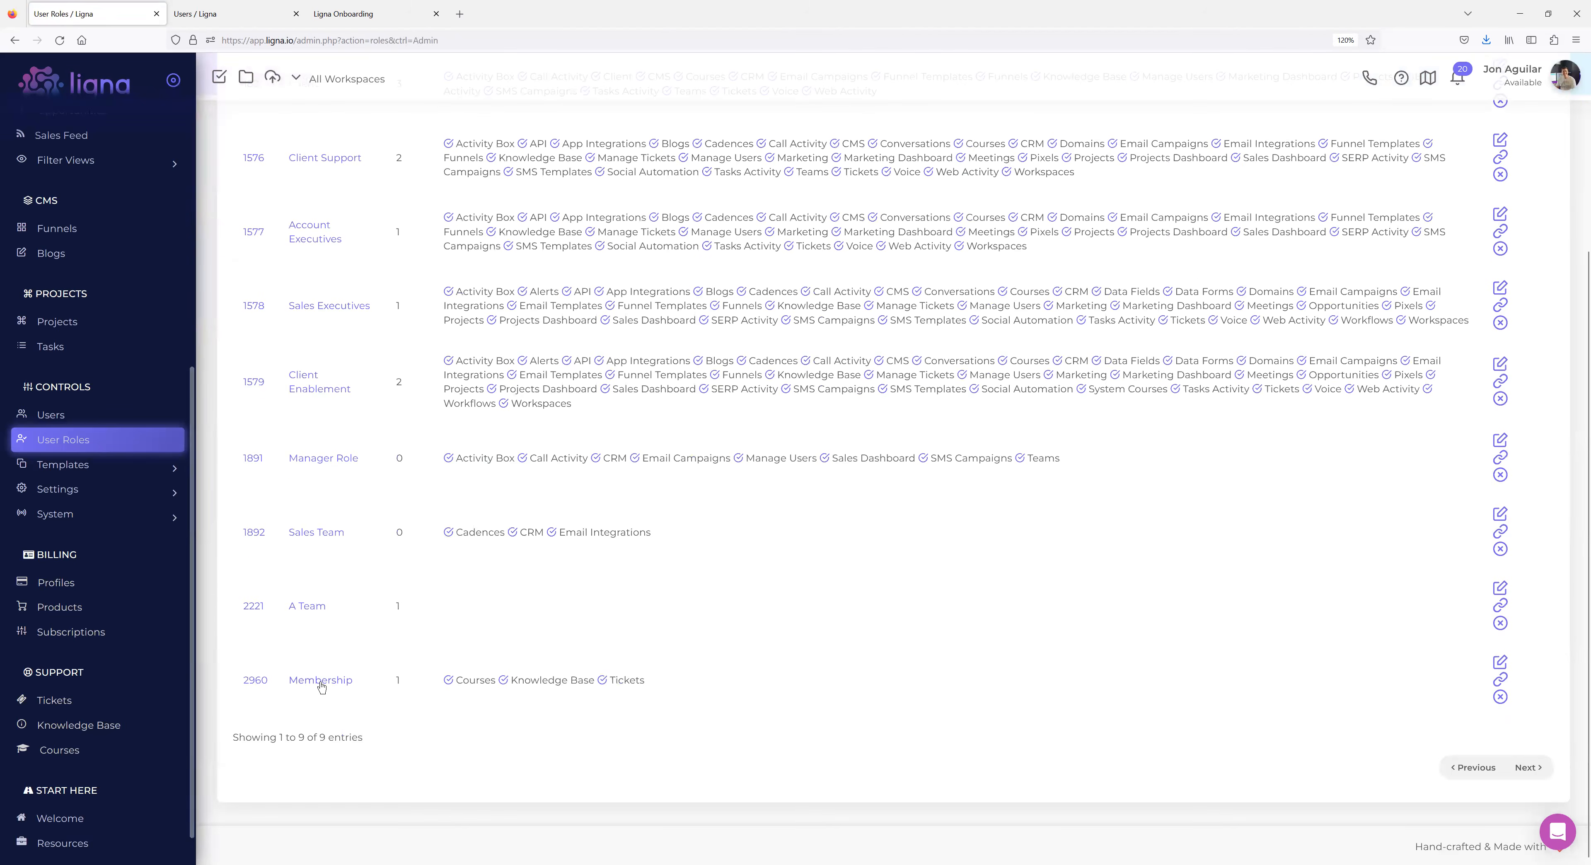
{"action": "left_click", "coordinate": [319, 675]}
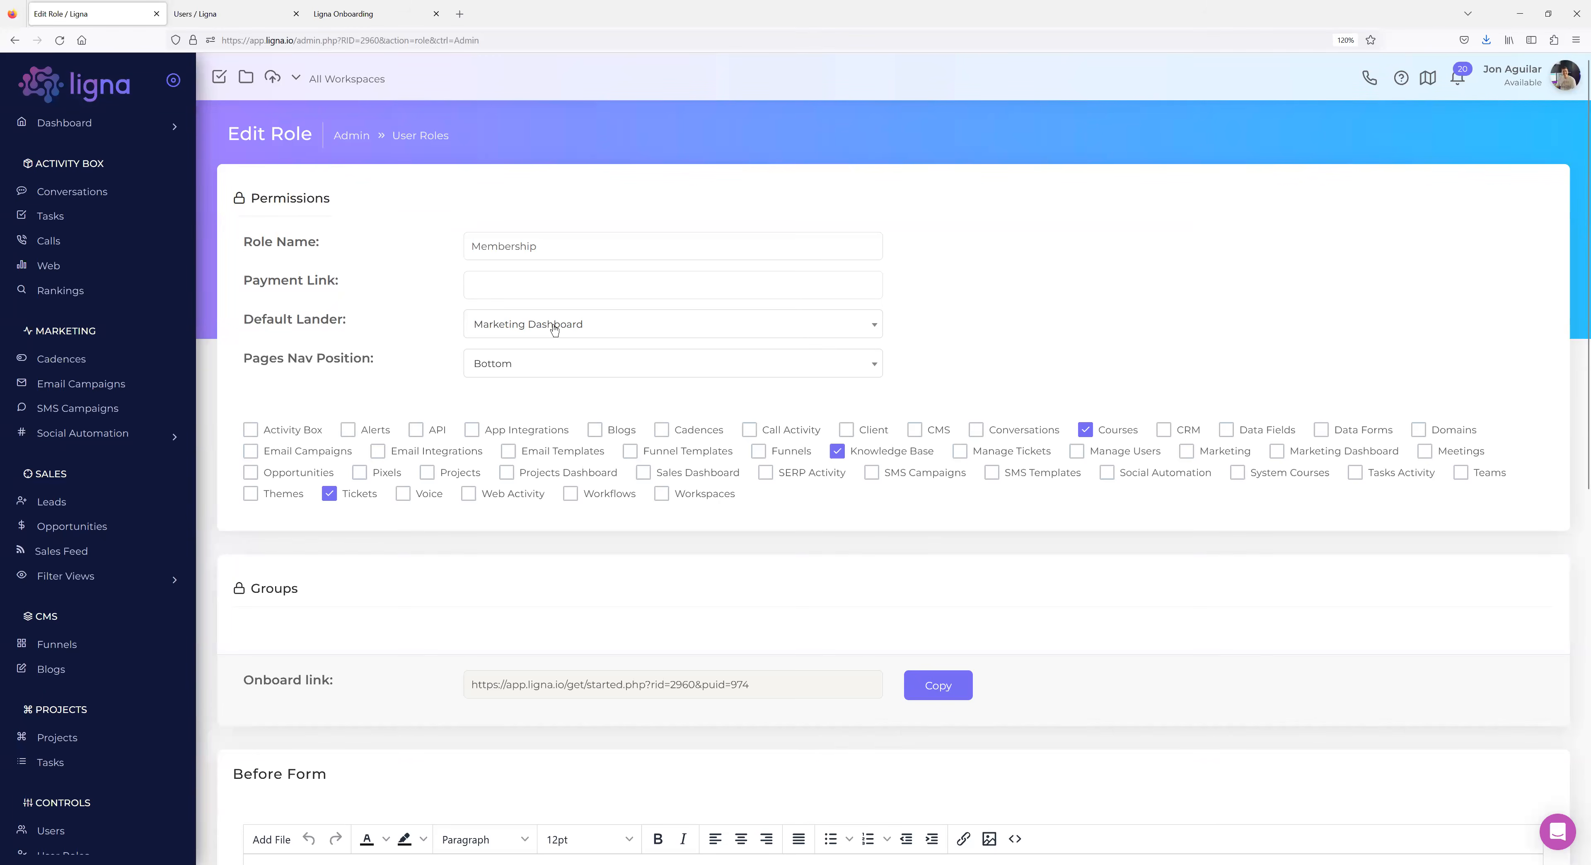
{"action": "left_click", "coordinate": [554, 328]}
{"action": "scroll", "coordinate": [573, 396], "scroll_direction": "down", "scroll_amount": 3}
{"action": "scroll", "coordinate": [573, 398], "scroll_direction": "down", "scroll_amount": 2}
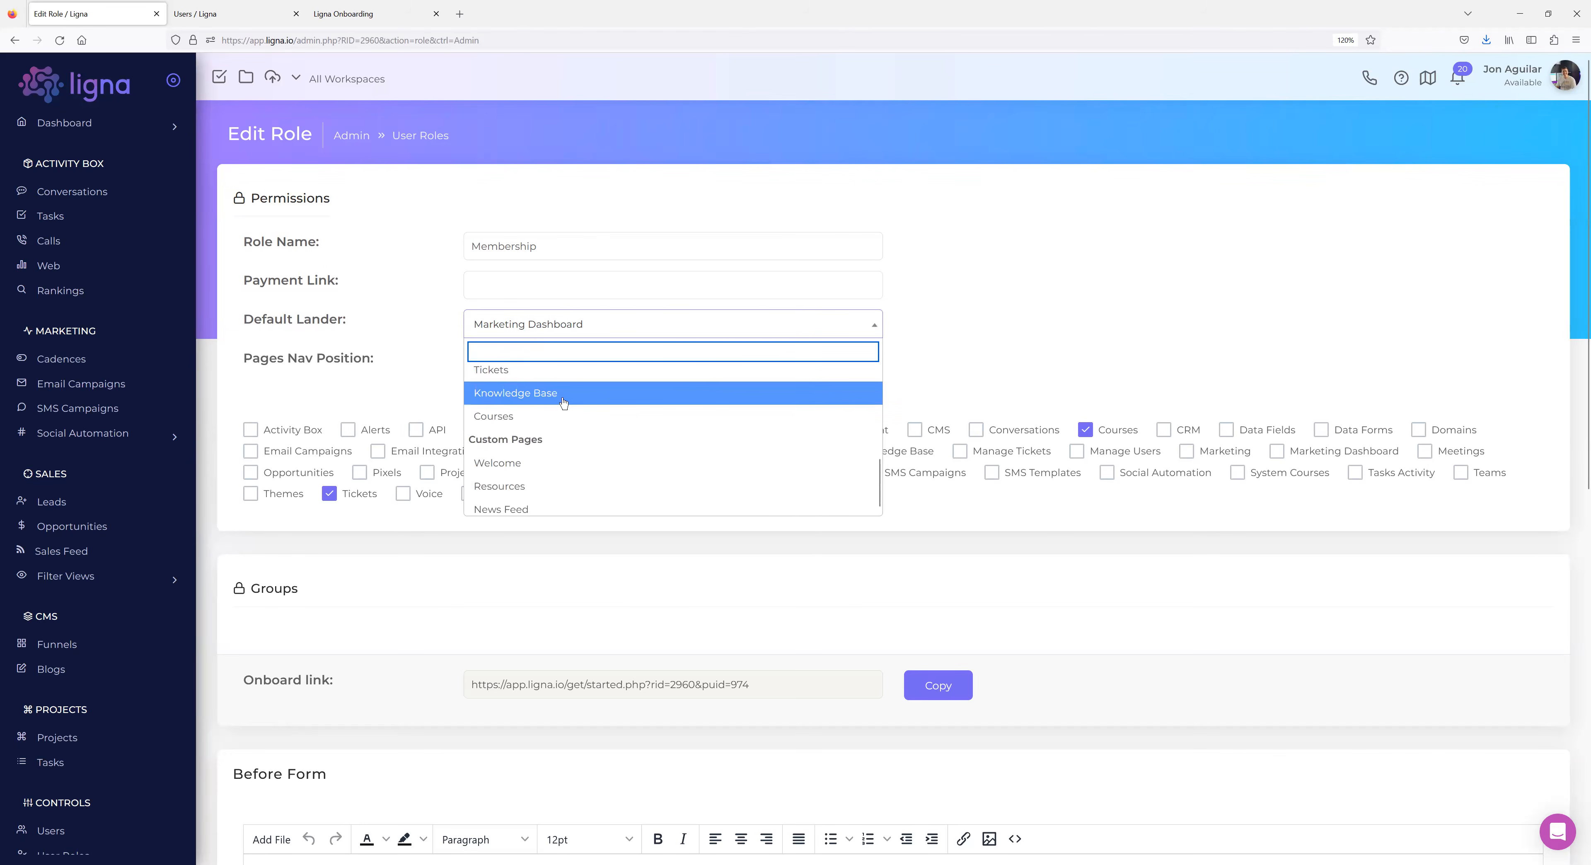
{"action": "left_click", "coordinate": [522, 395]}
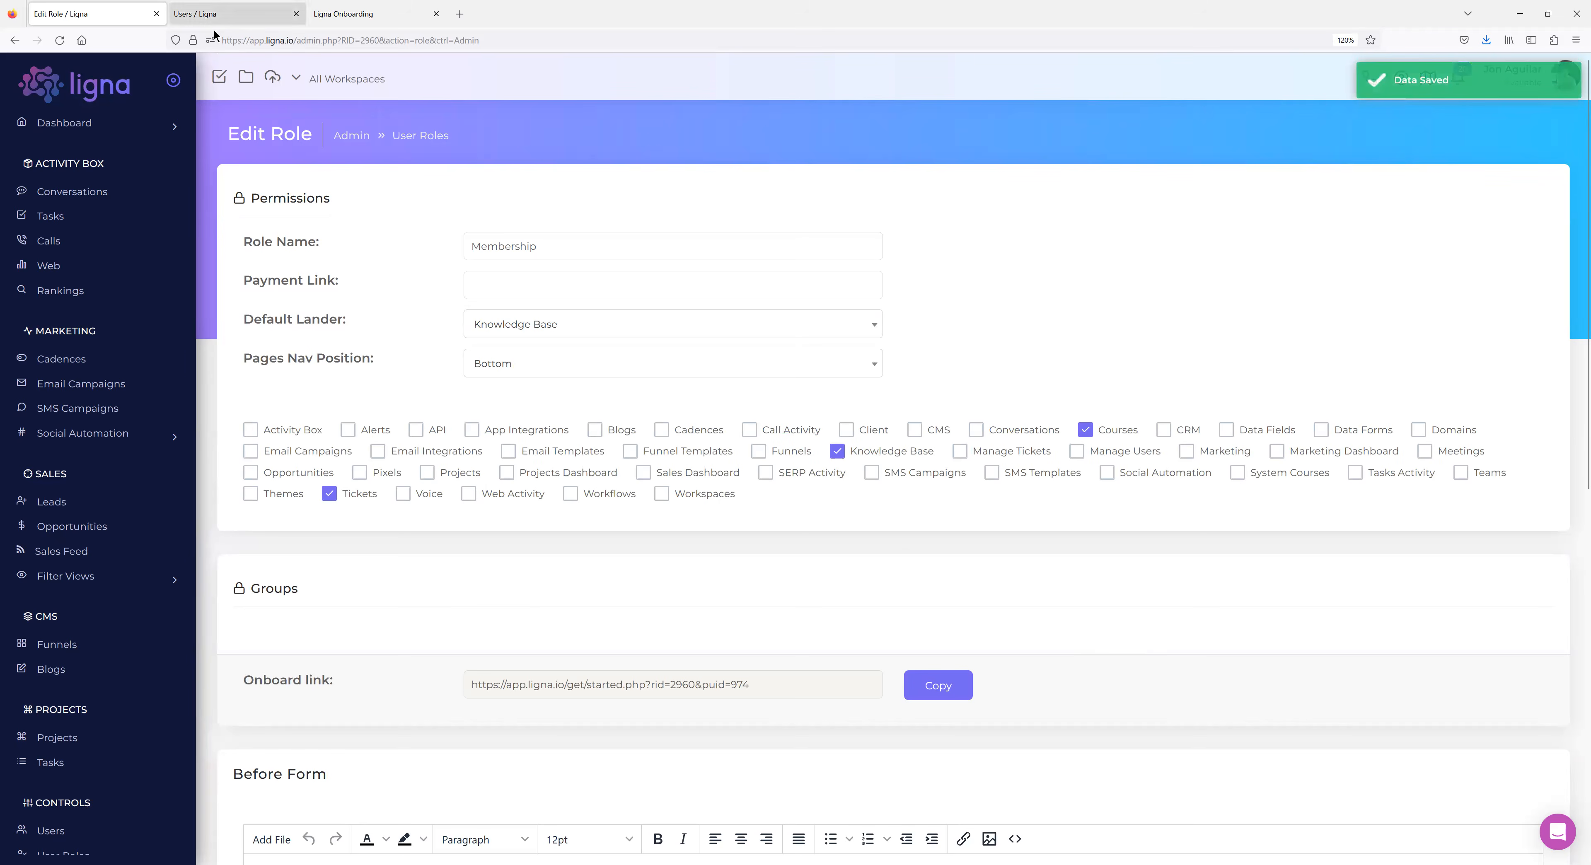
{"action": "left_click", "coordinate": [231, 29]}
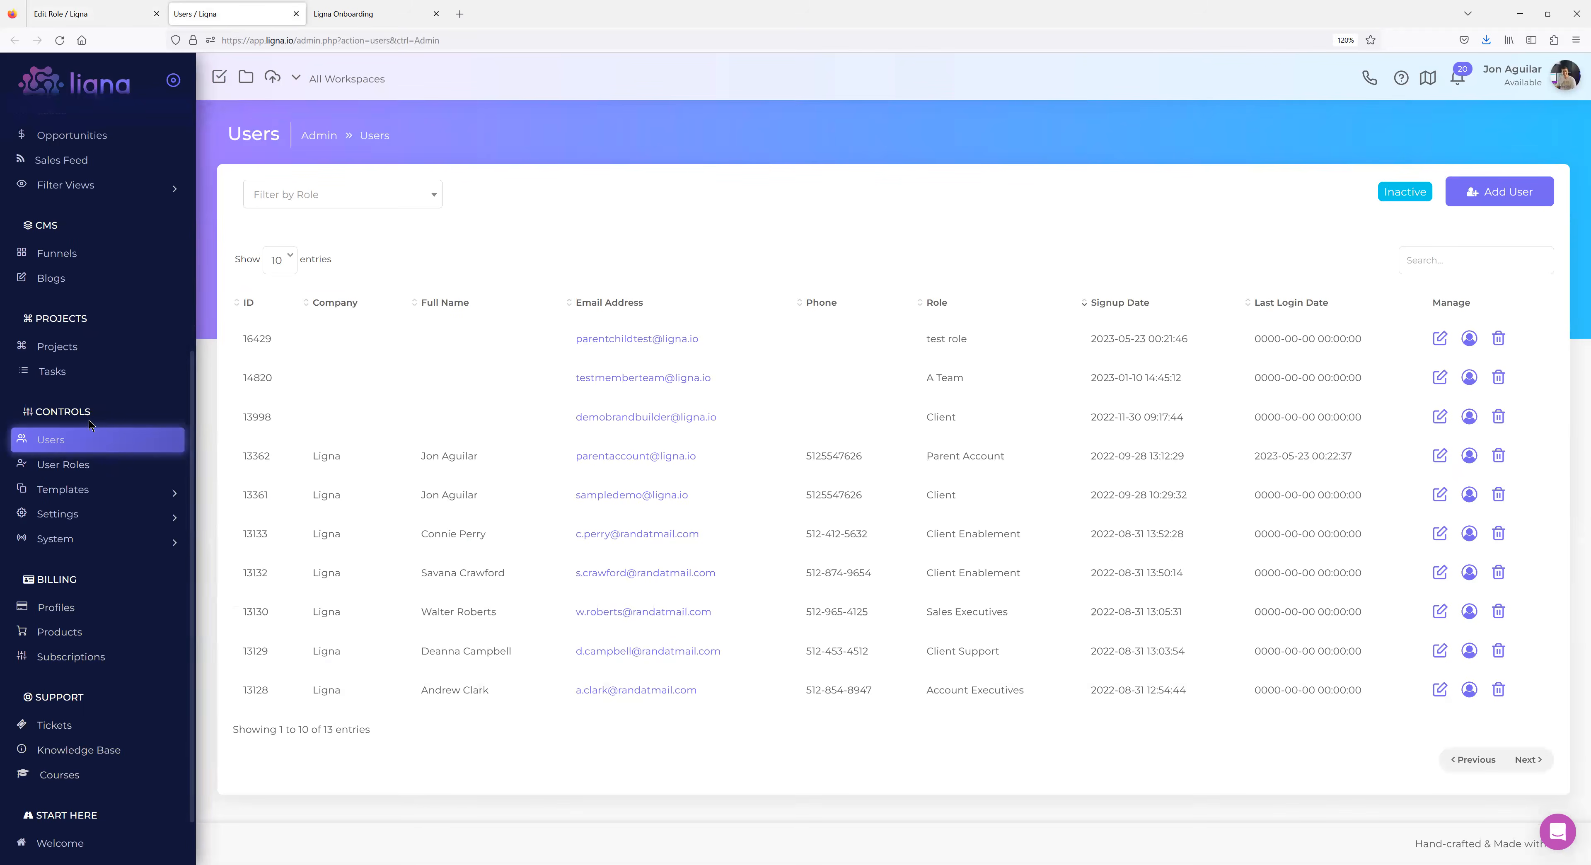
{"action": "left_click", "coordinate": [70, 439]}
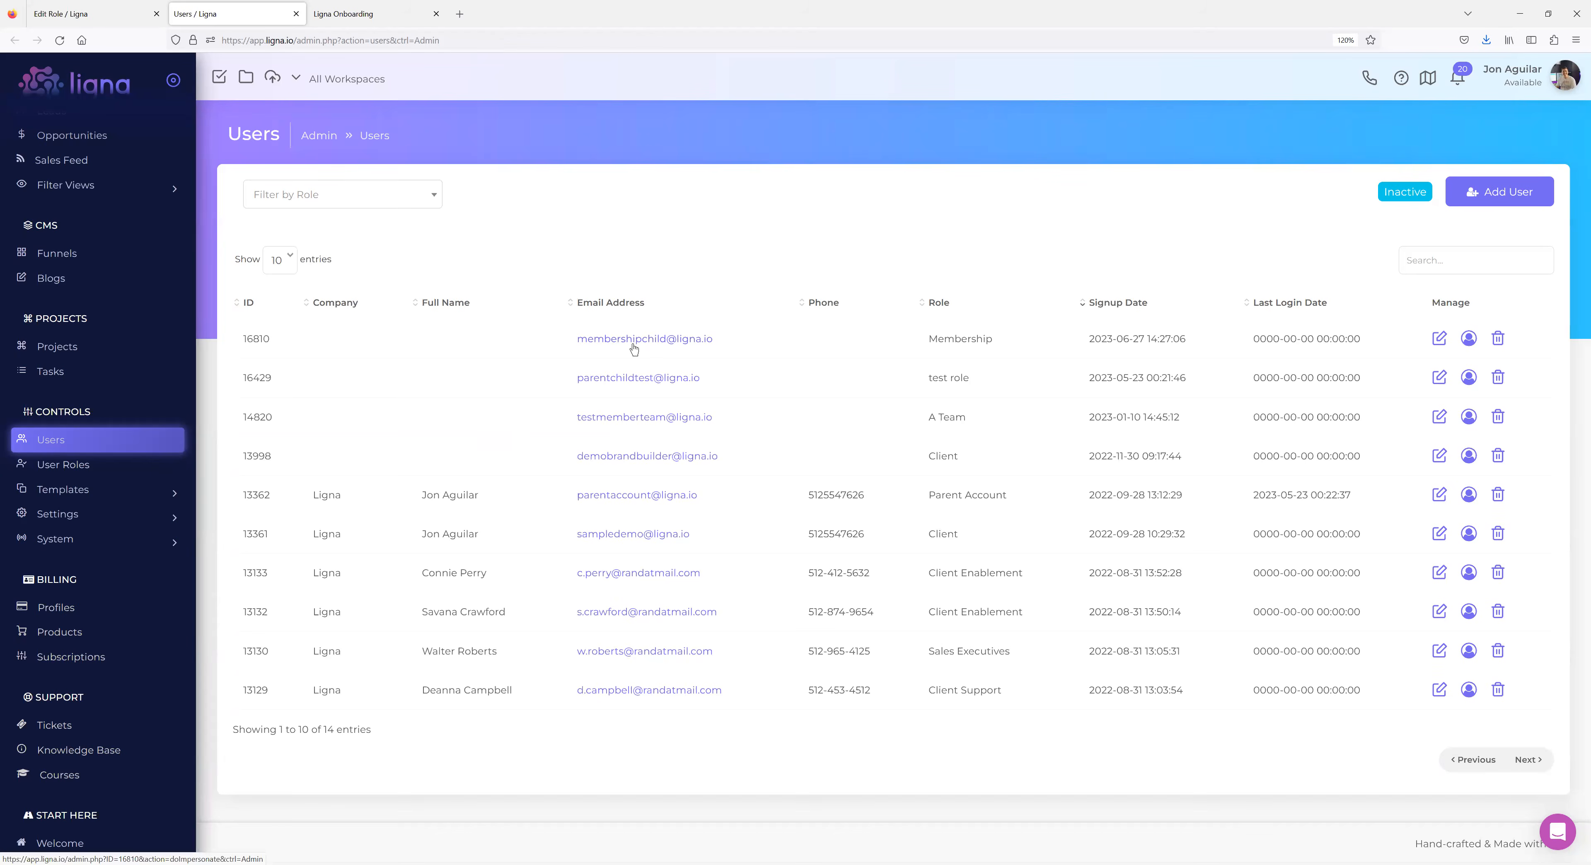
Switch to the Ligna Onboarding tab showing the signup form with account details prefilled.
{"action": "left_click", "coordinate": [364, 14]}
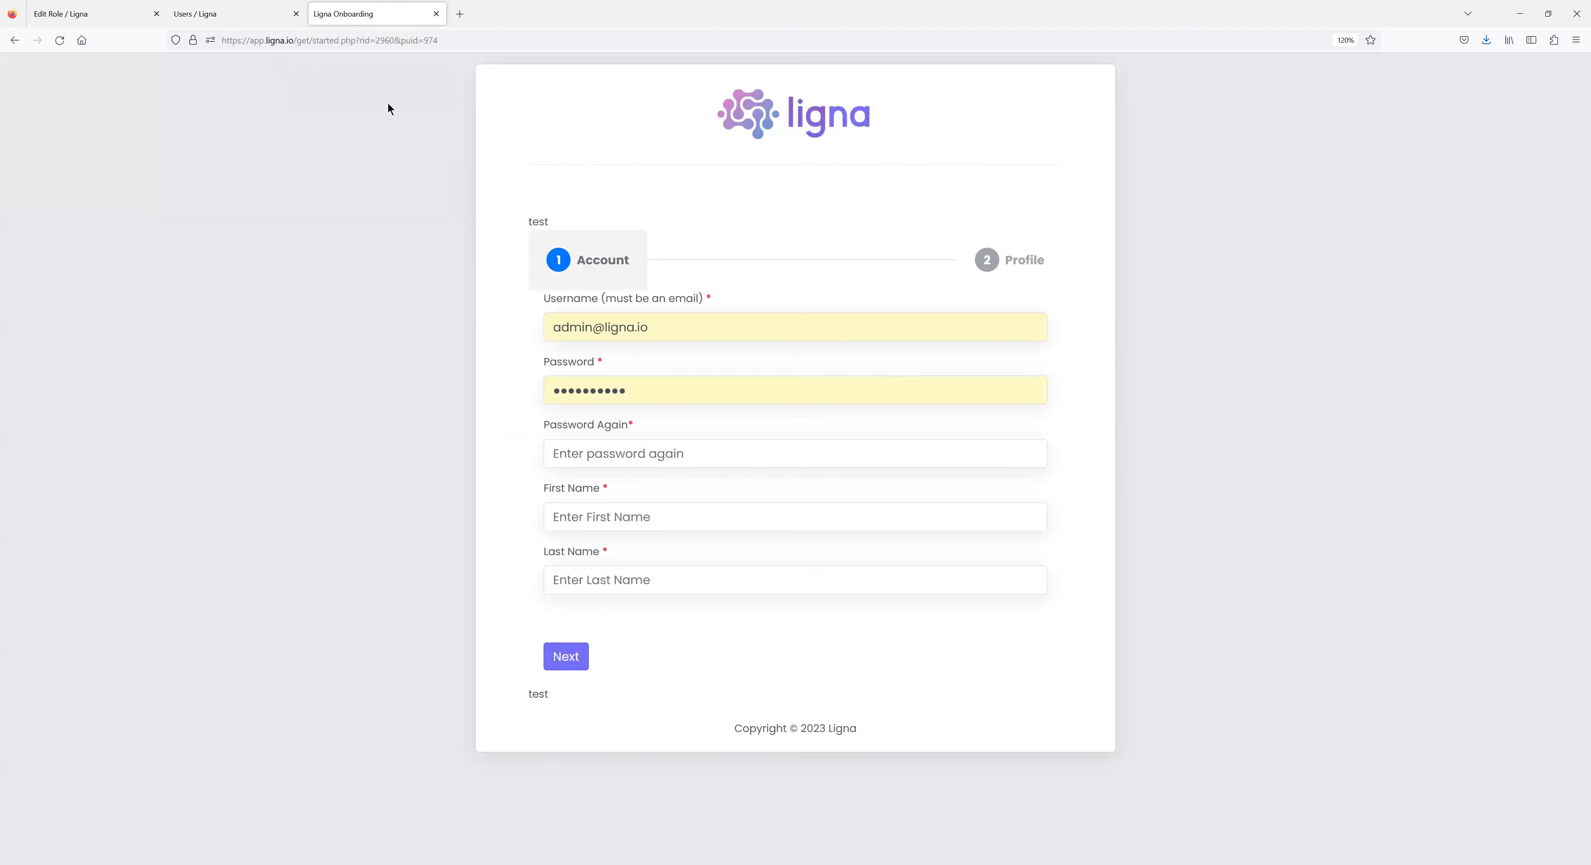
From the Users tab, view the portal as the Membership user and open Edit Profile.
{"action": "left_click", "coordinate": [250, 13]}
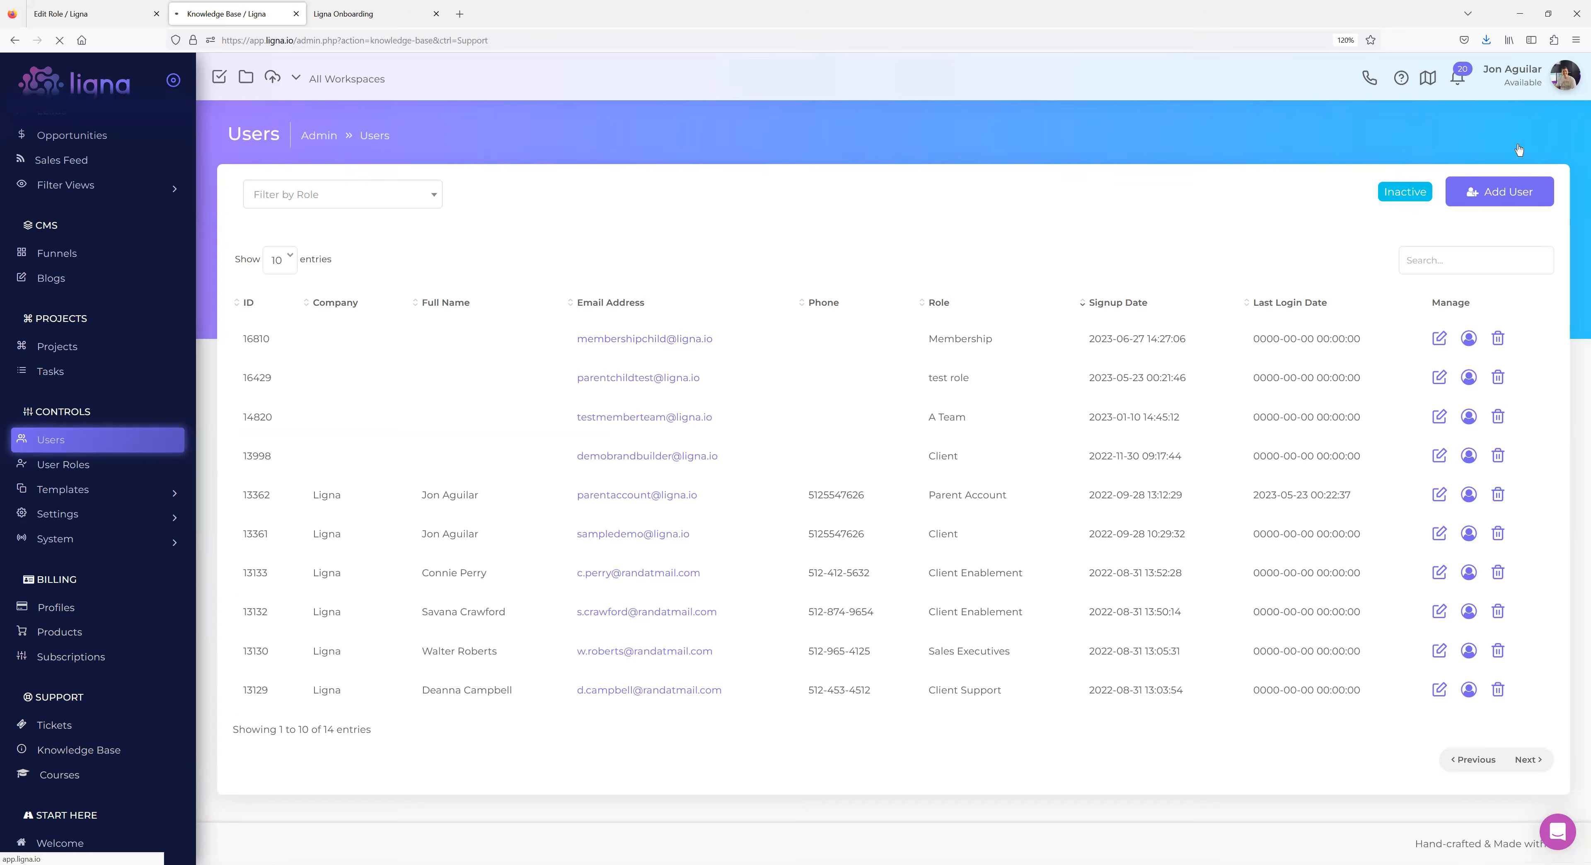
{"action": "left_click", "coordinate": [1526, 112]}
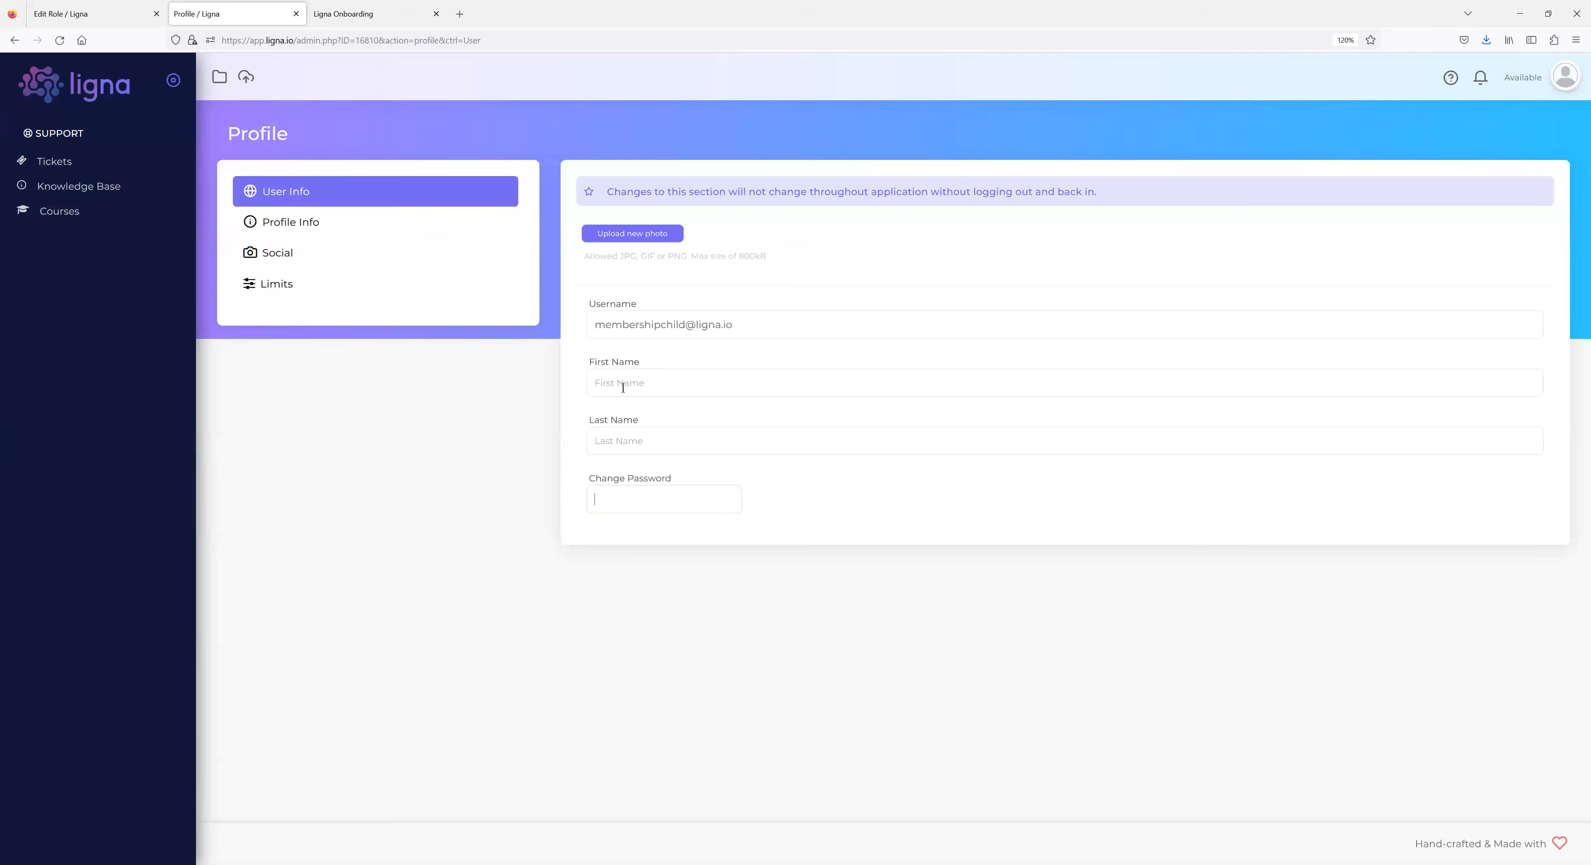
Save first name 'membership' and last name 'user' in the member's profile.
{"action": "left_click", "coordinate": [623, 383]}
{"action": "type", "text": "membership"}
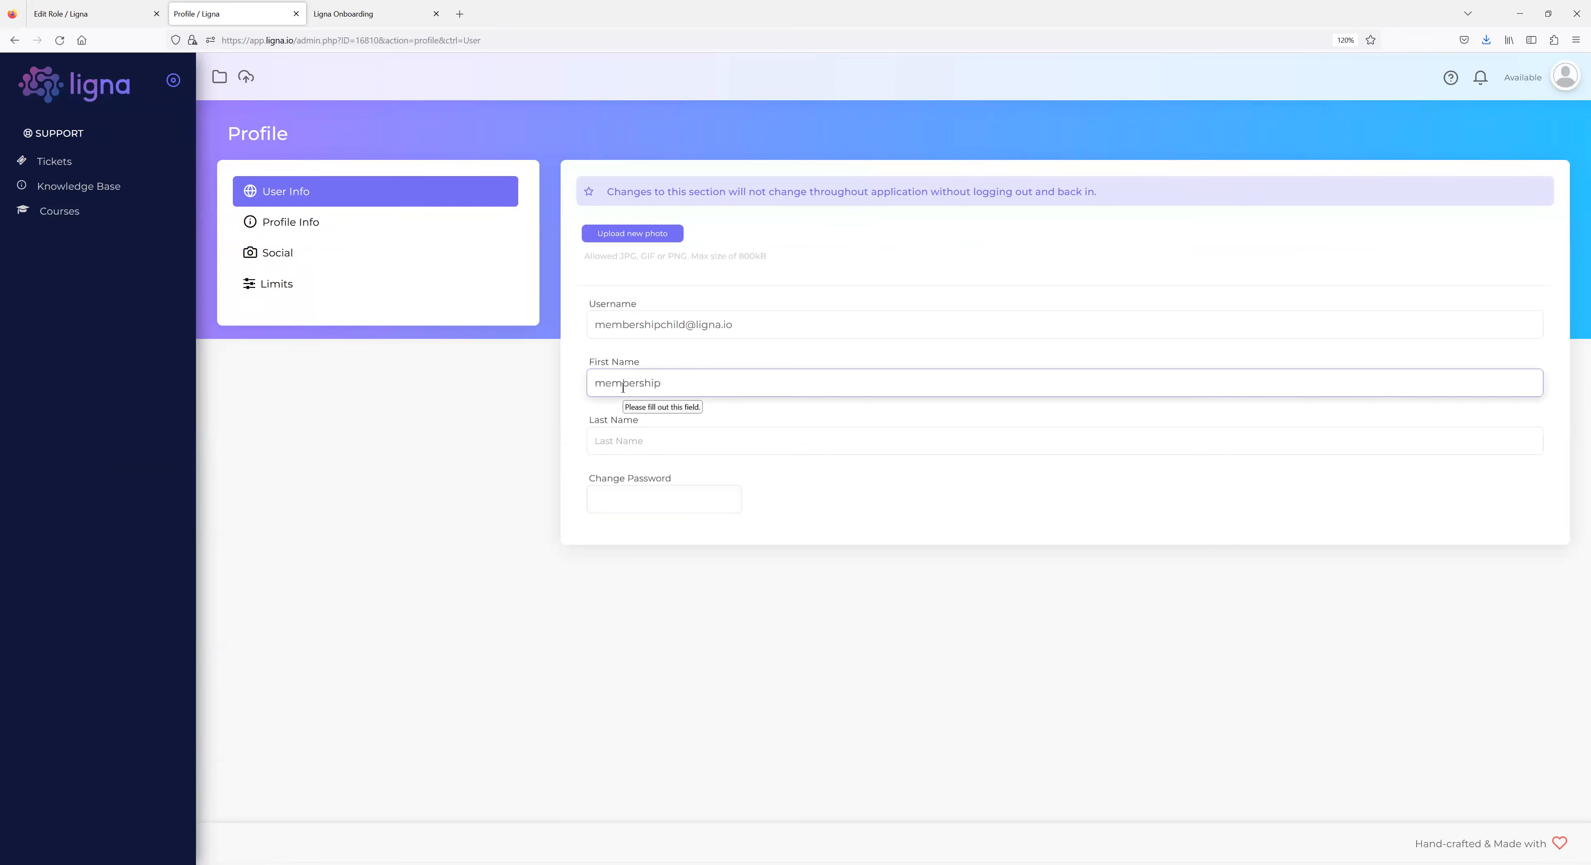
{"action": "key", "text": "Tab"}
{"action": "type", "text": "user"}
{"action": "left_click", "coordinate": [554, 173]}
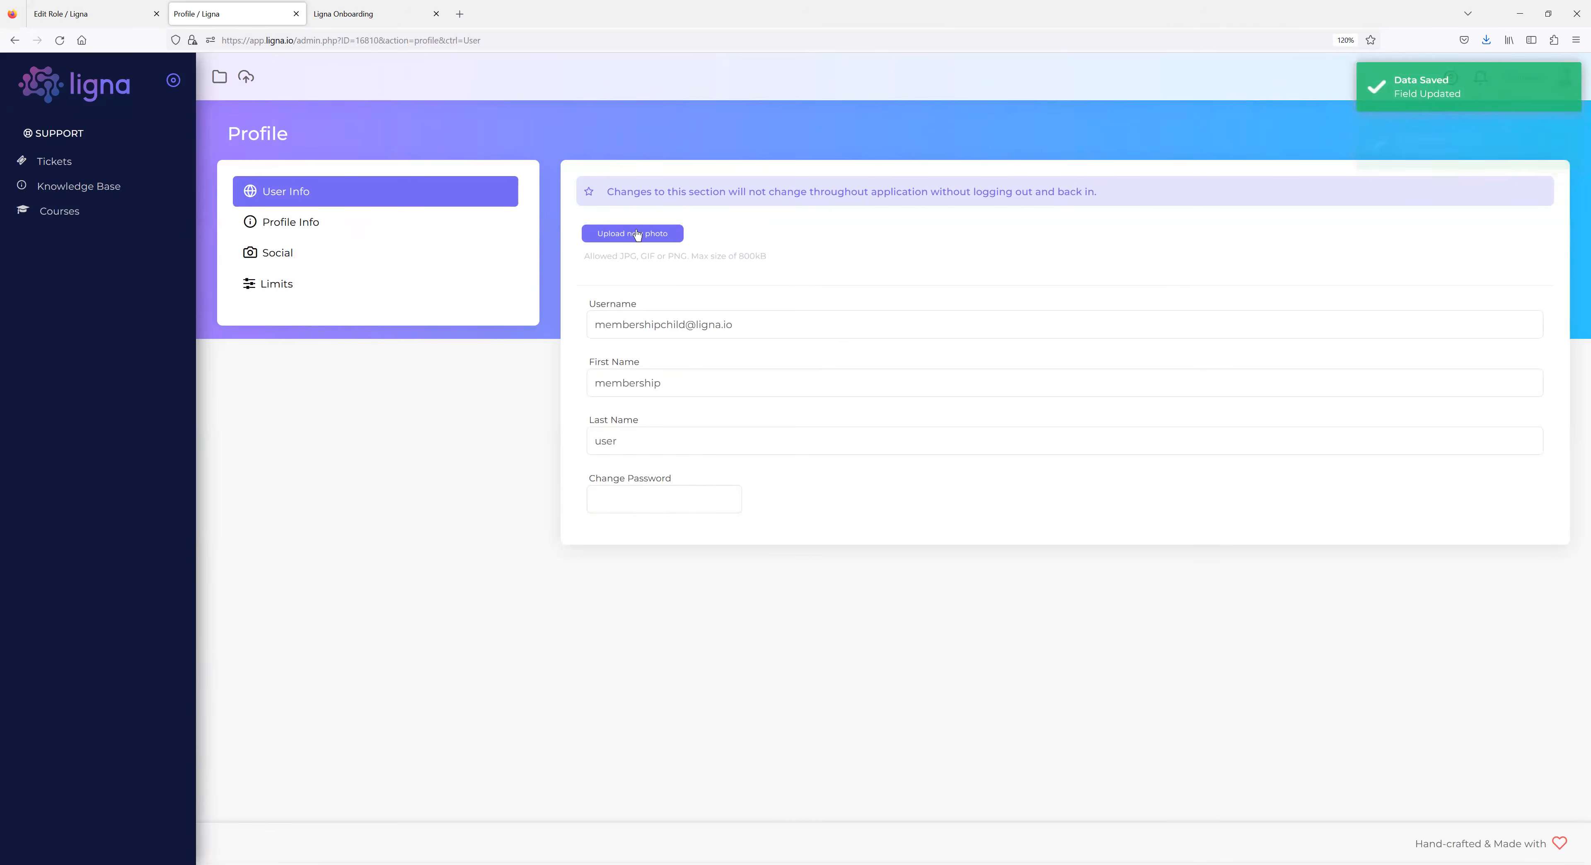
{"action": "left_click", "coordinate": [1558, 80]}
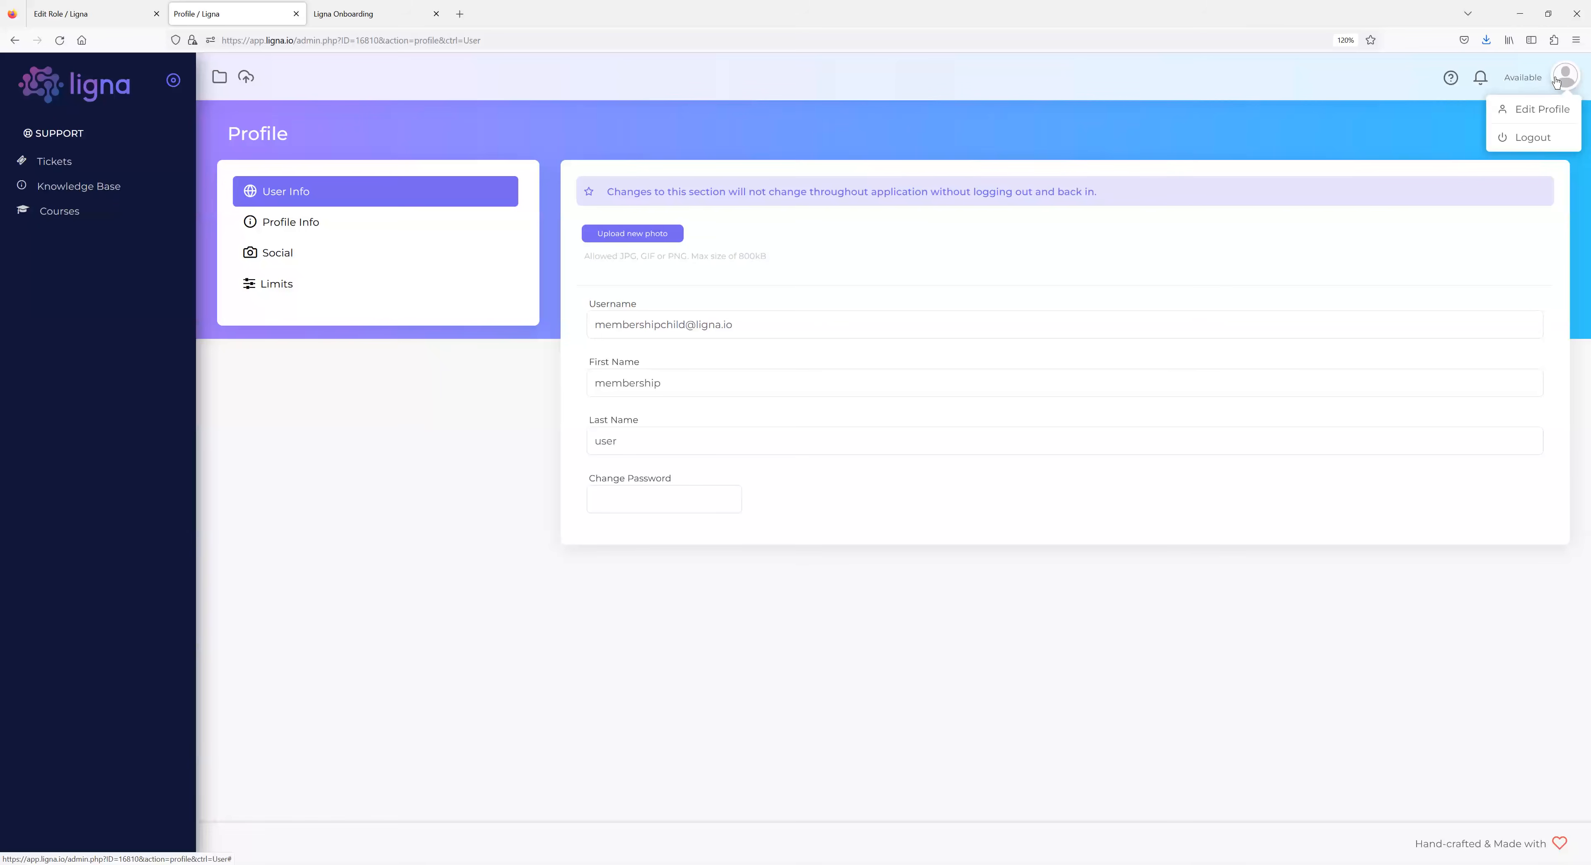
Re-enter the member view, check Courses and the empty Tickets list, closing the new-ticket form unused.
{"action": "left_click", "coordinate": [1541, 137]}
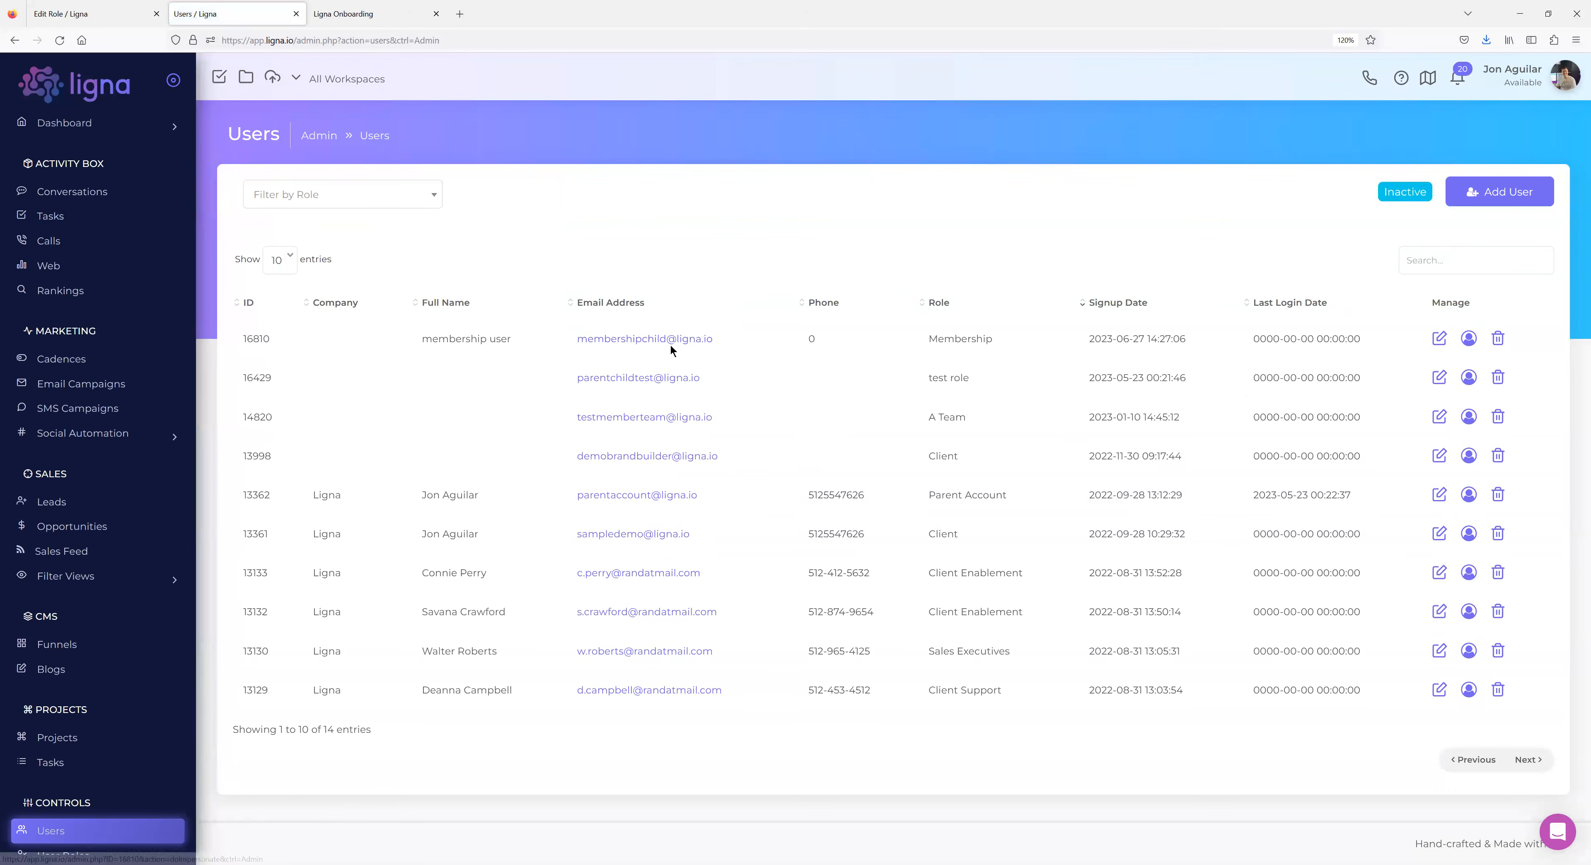
{"action": "left_click", "coordinate": [669, 339]}
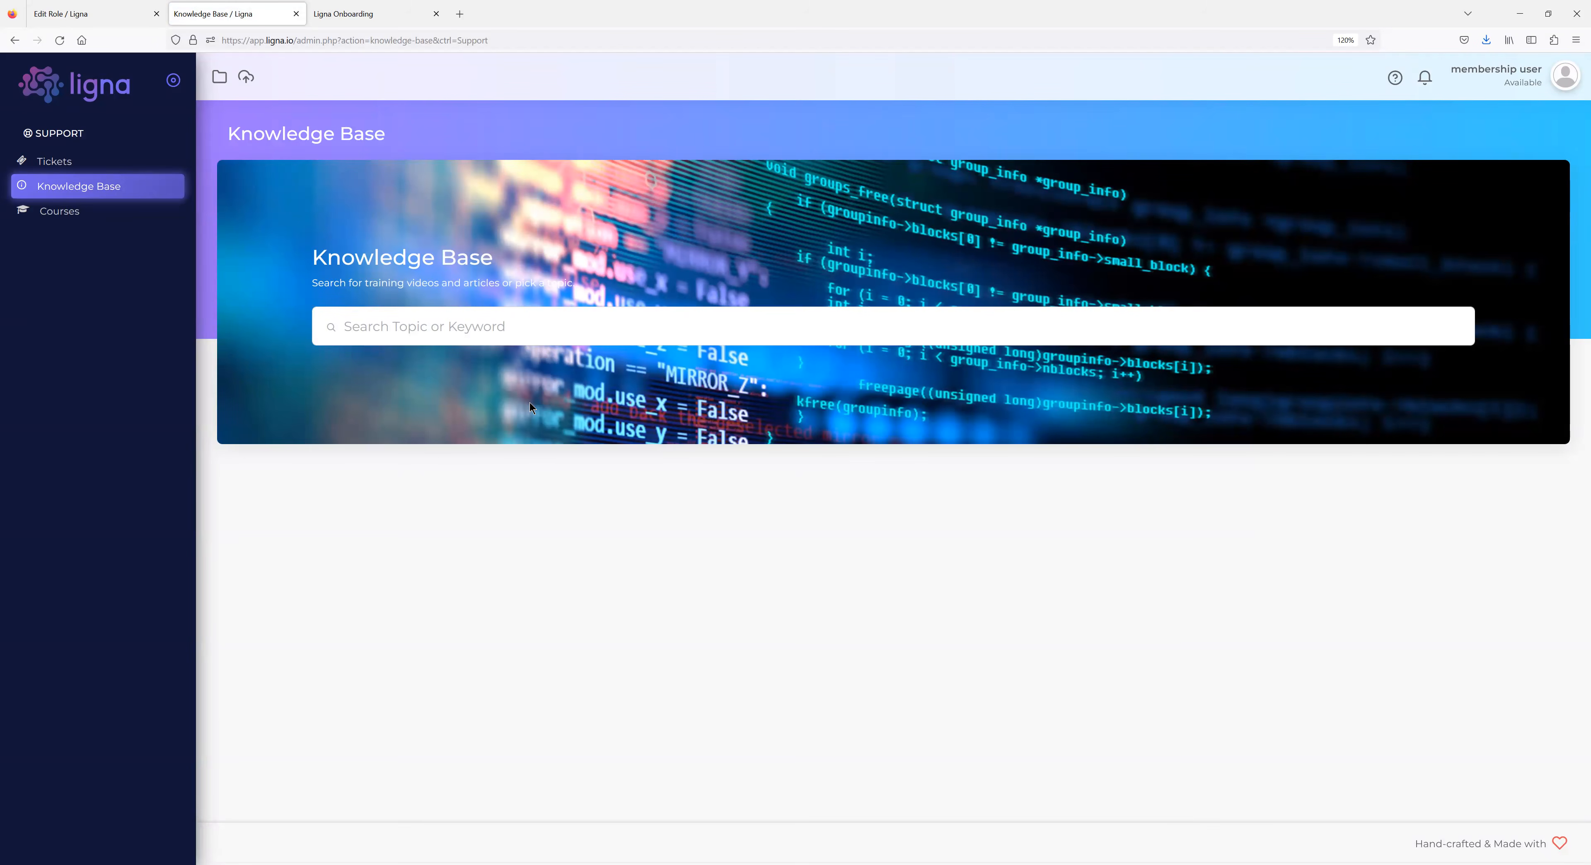
{"action": "left_click", "coordinate": [59, 211]}
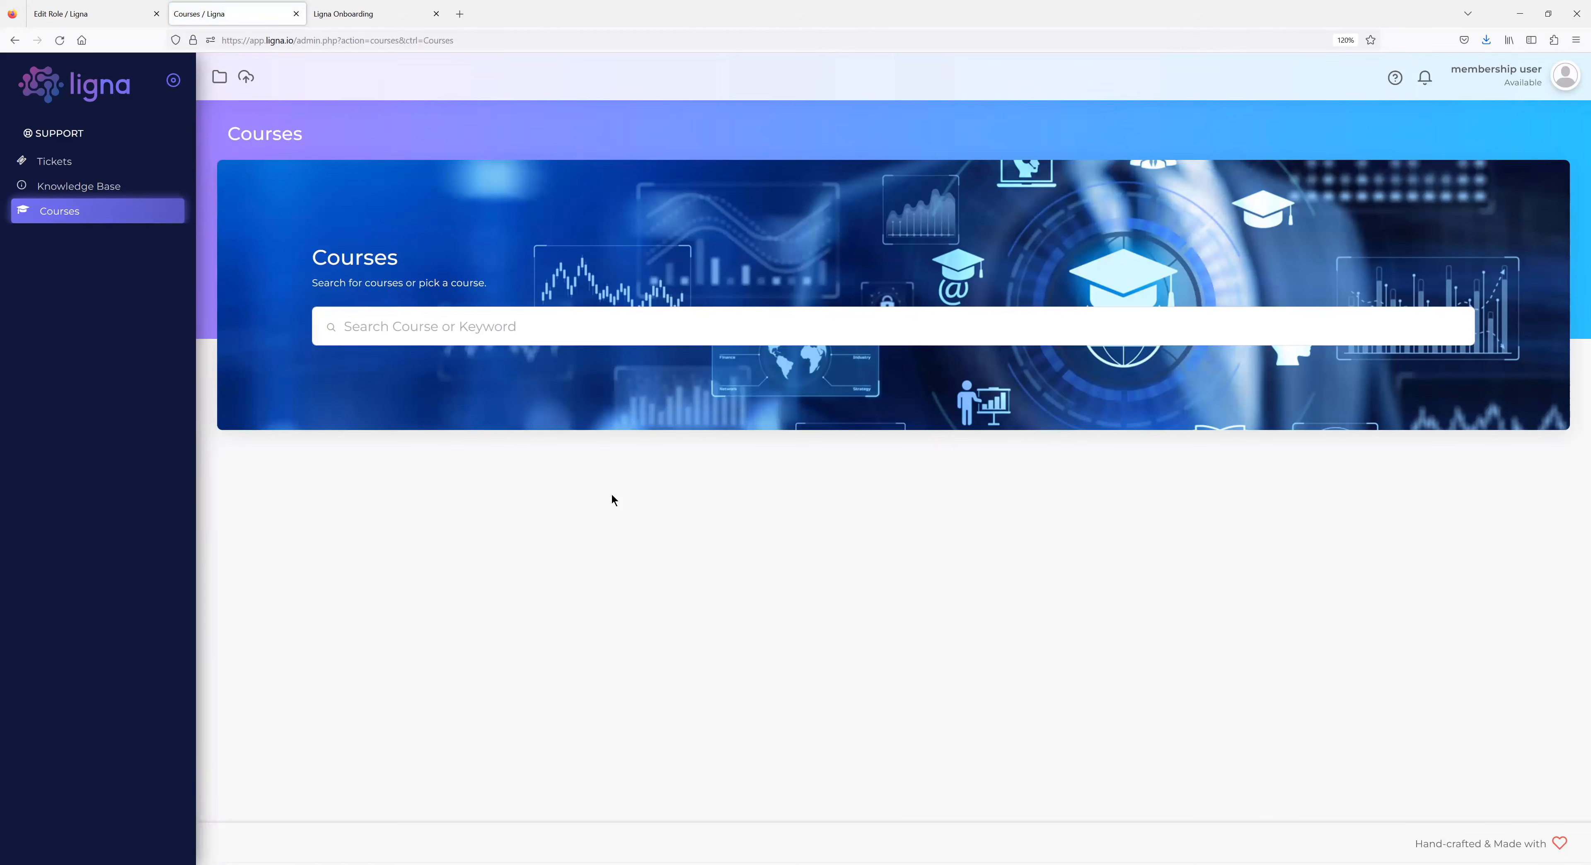
{"action": "left_click", "coordinate": [72, 171]}
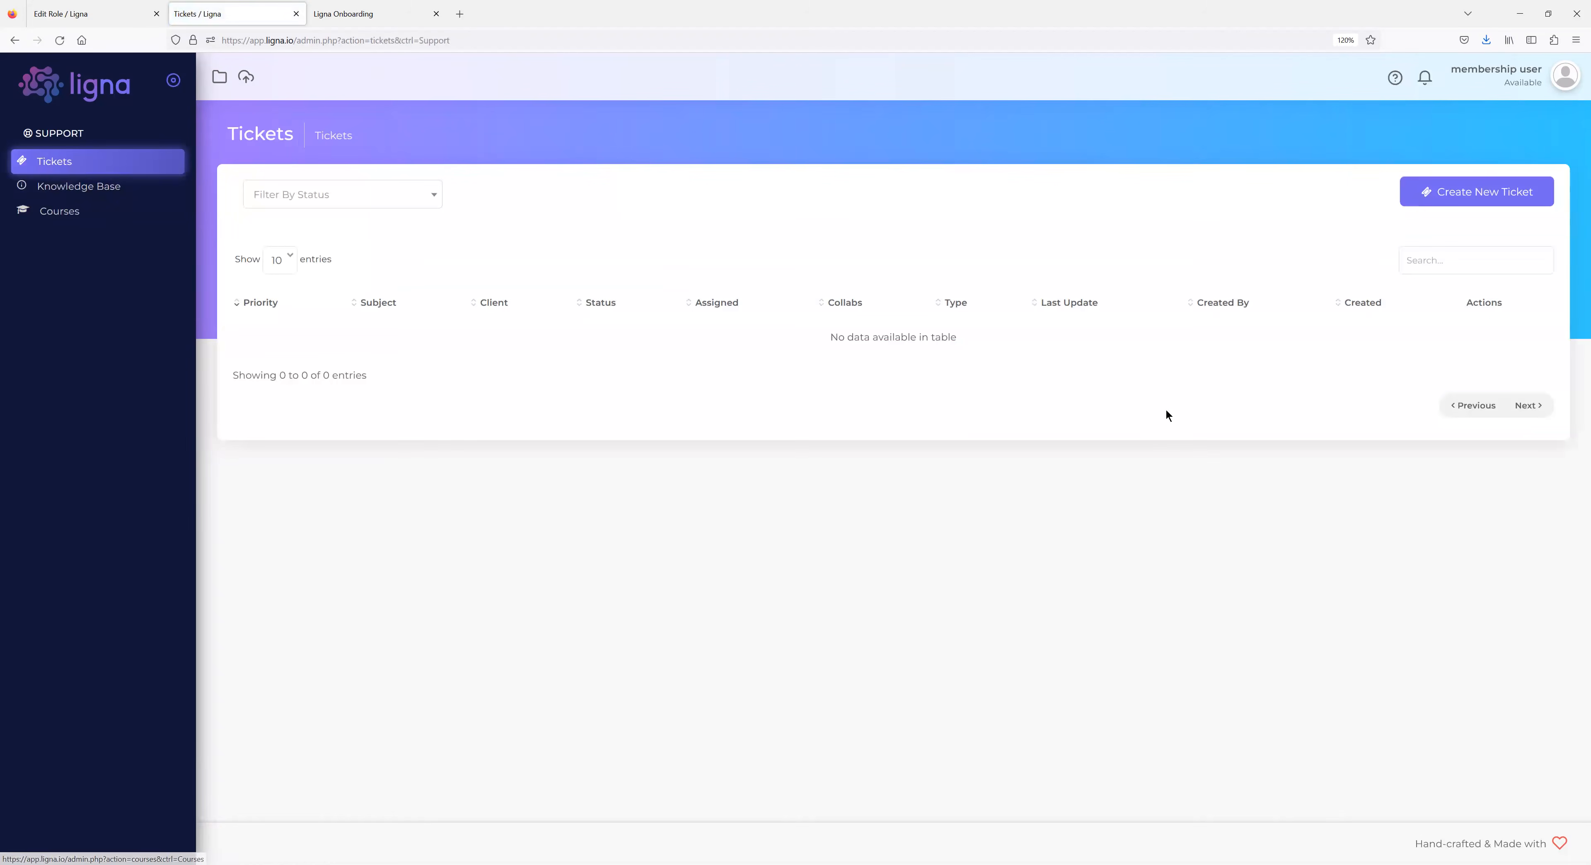
{"action": "left_click", "coordinate": [1468, 197]}
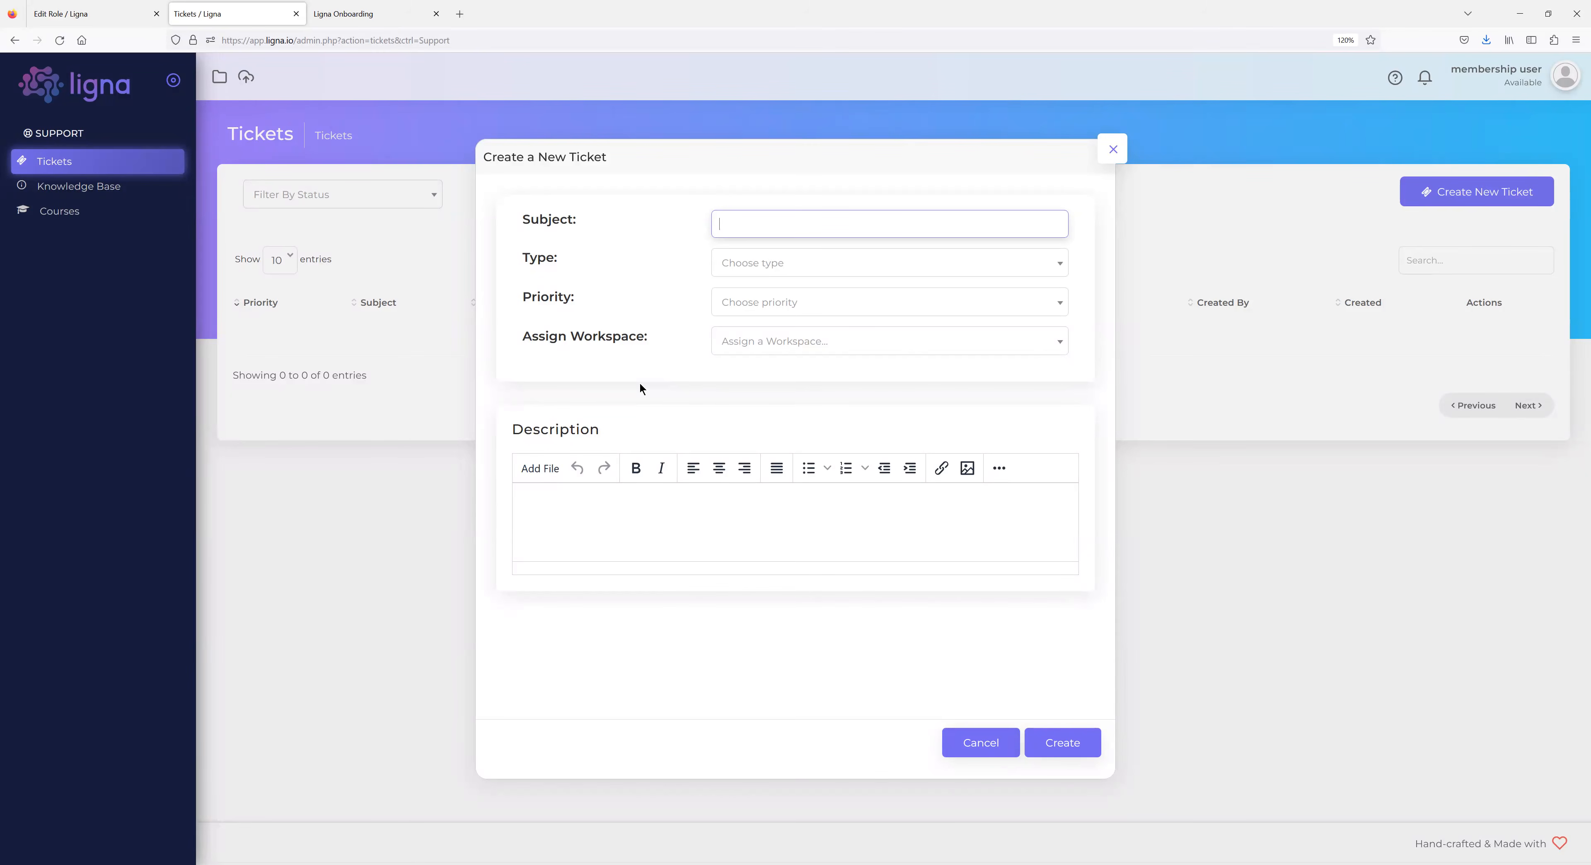
{"action": "left_click", "coordinate": [1110, 152]}
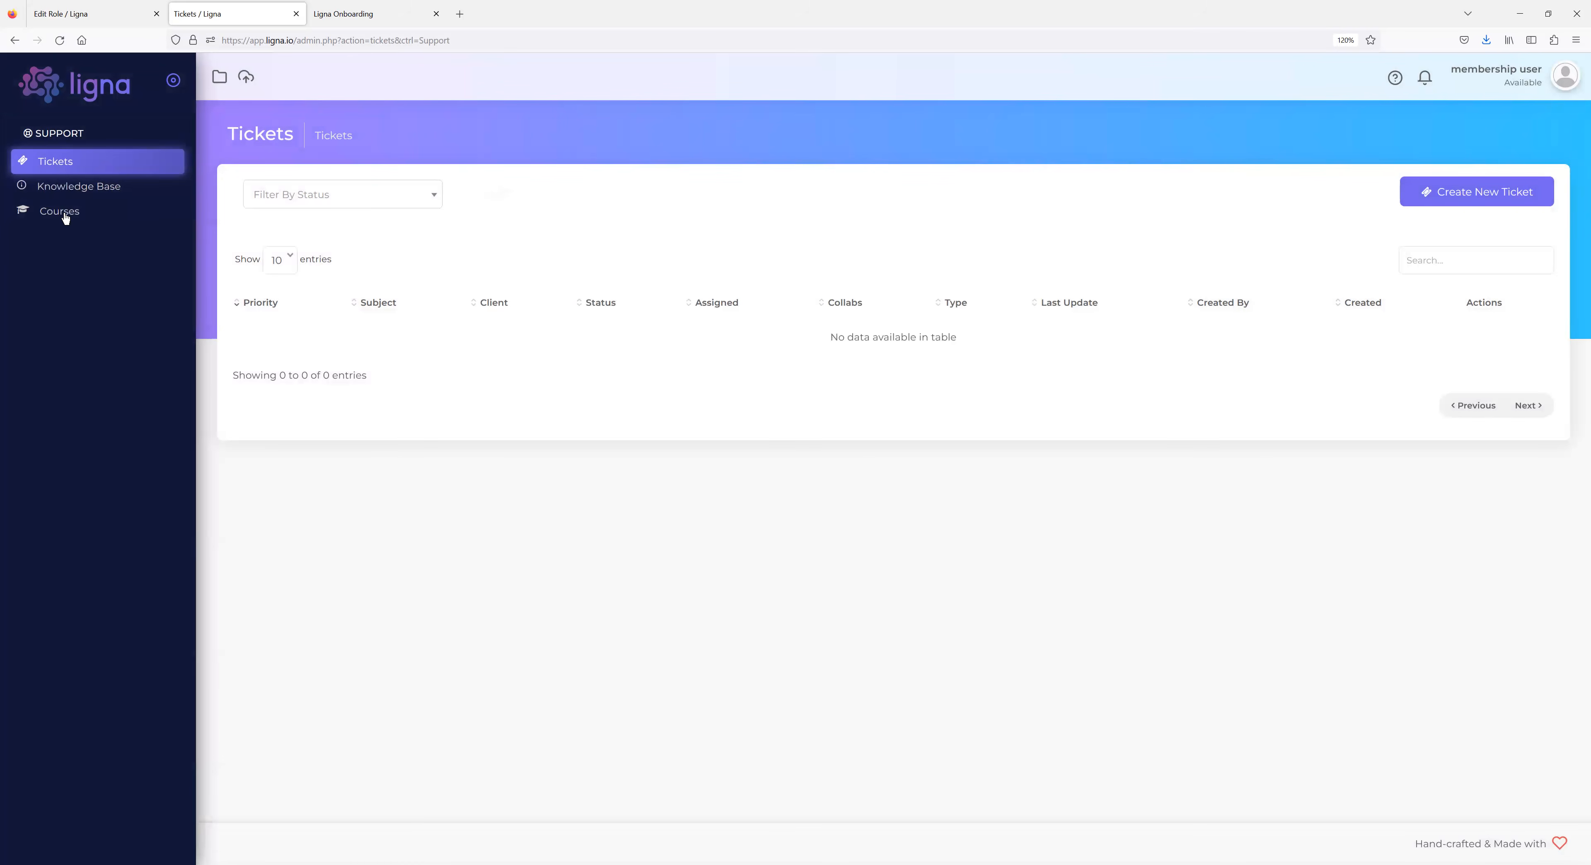
Log out of the member account and, as admin, open the System > Pages list.
{"action": "left_click", "coordinate": [1533, 137]}
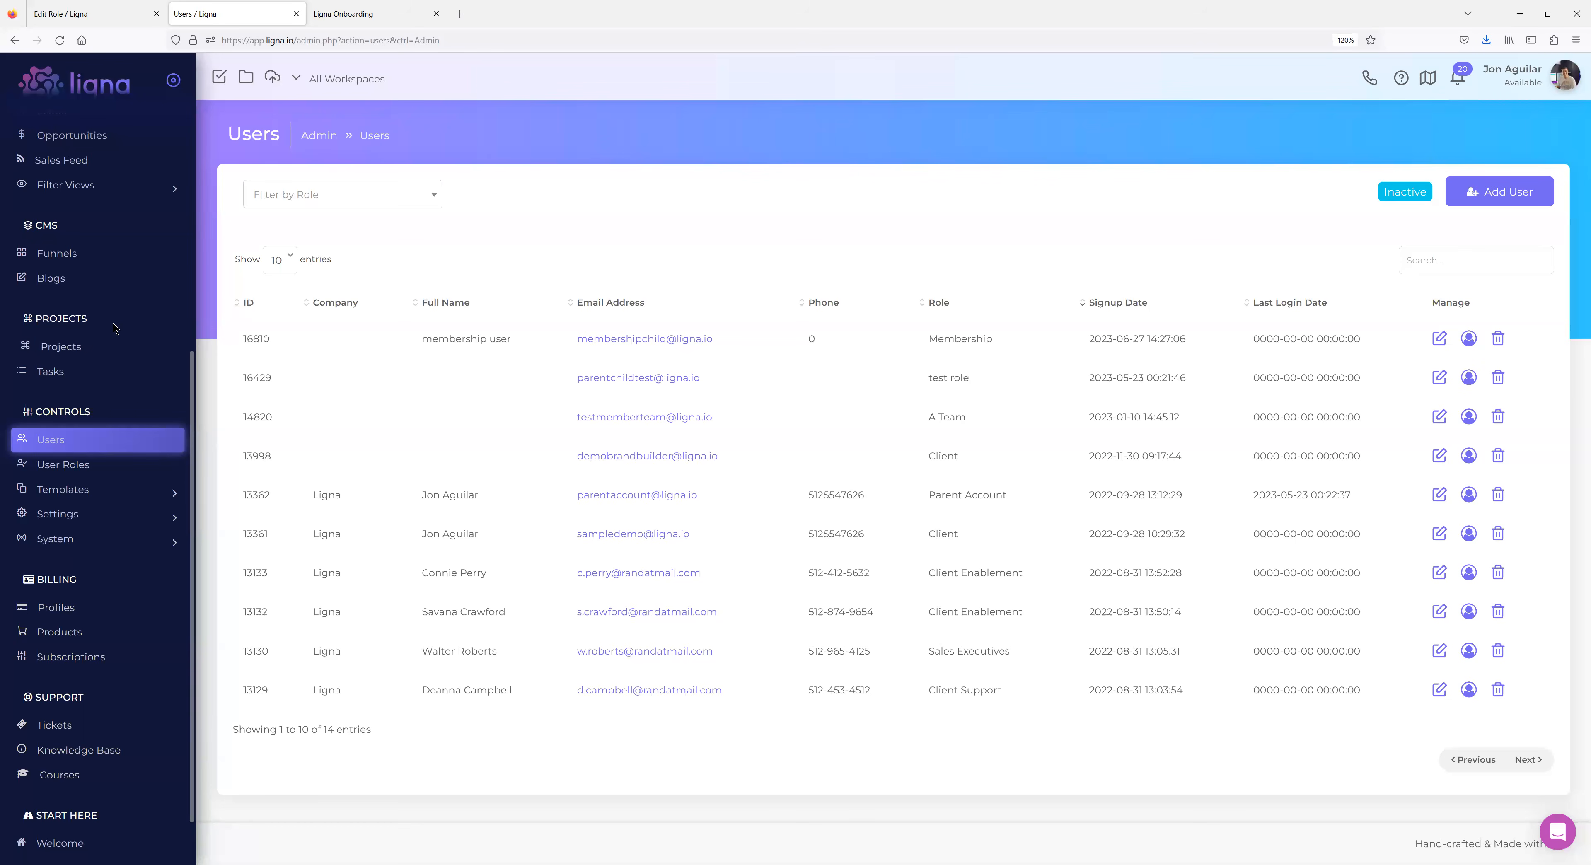
{"action": "scroll", "coordinate": [84, 365], "scroll_direction": "down", "scroll_amount": 1}
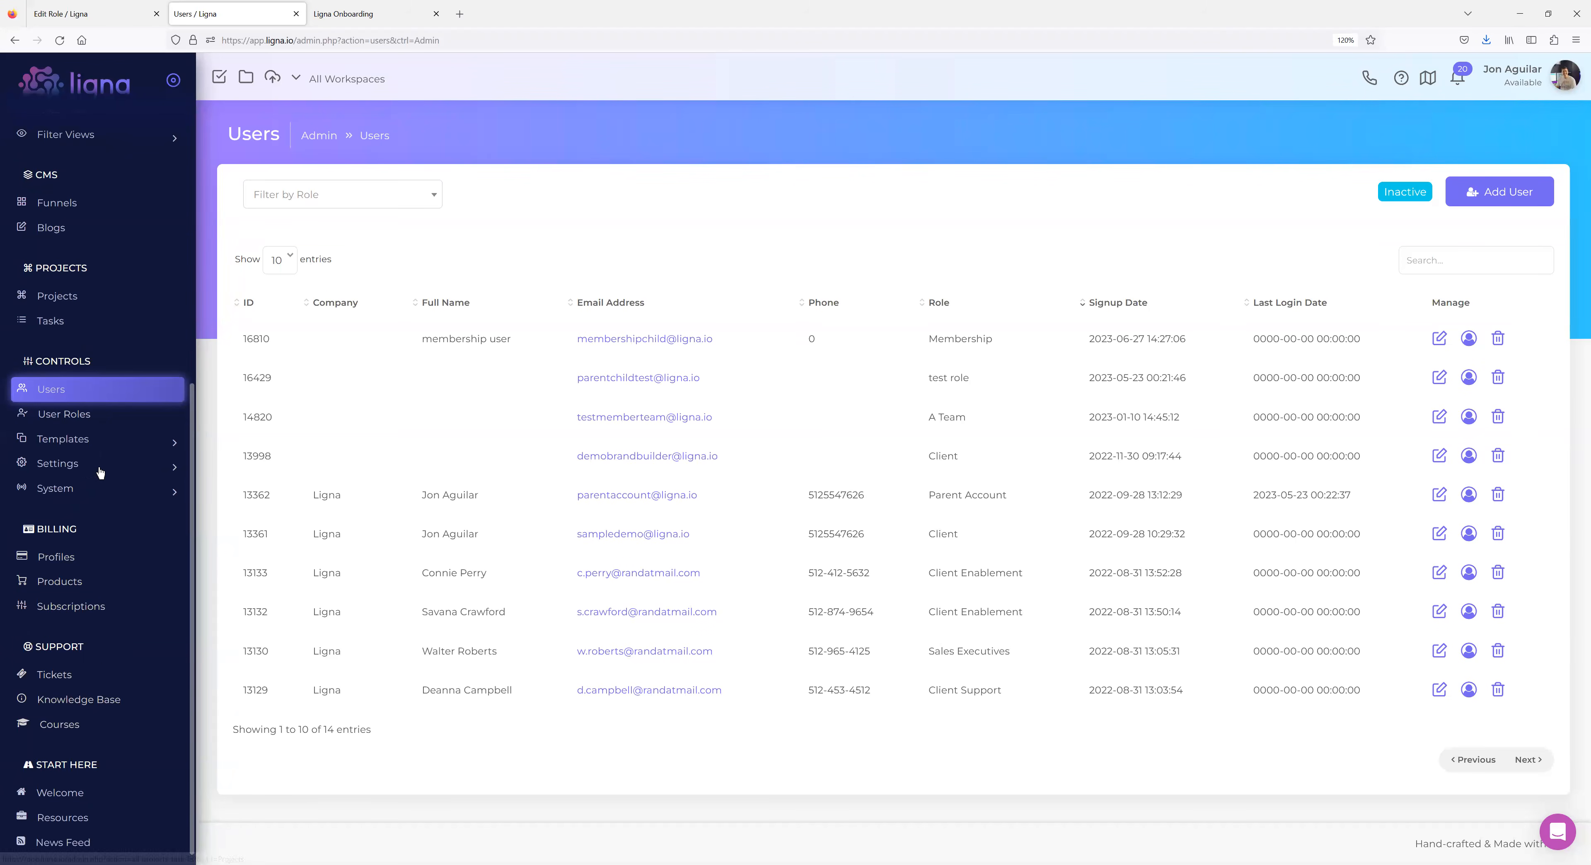
{"action": "left_click", "coordinate": [89, 488]}
{"action": "left_click", "coordinate": [84, 598]}
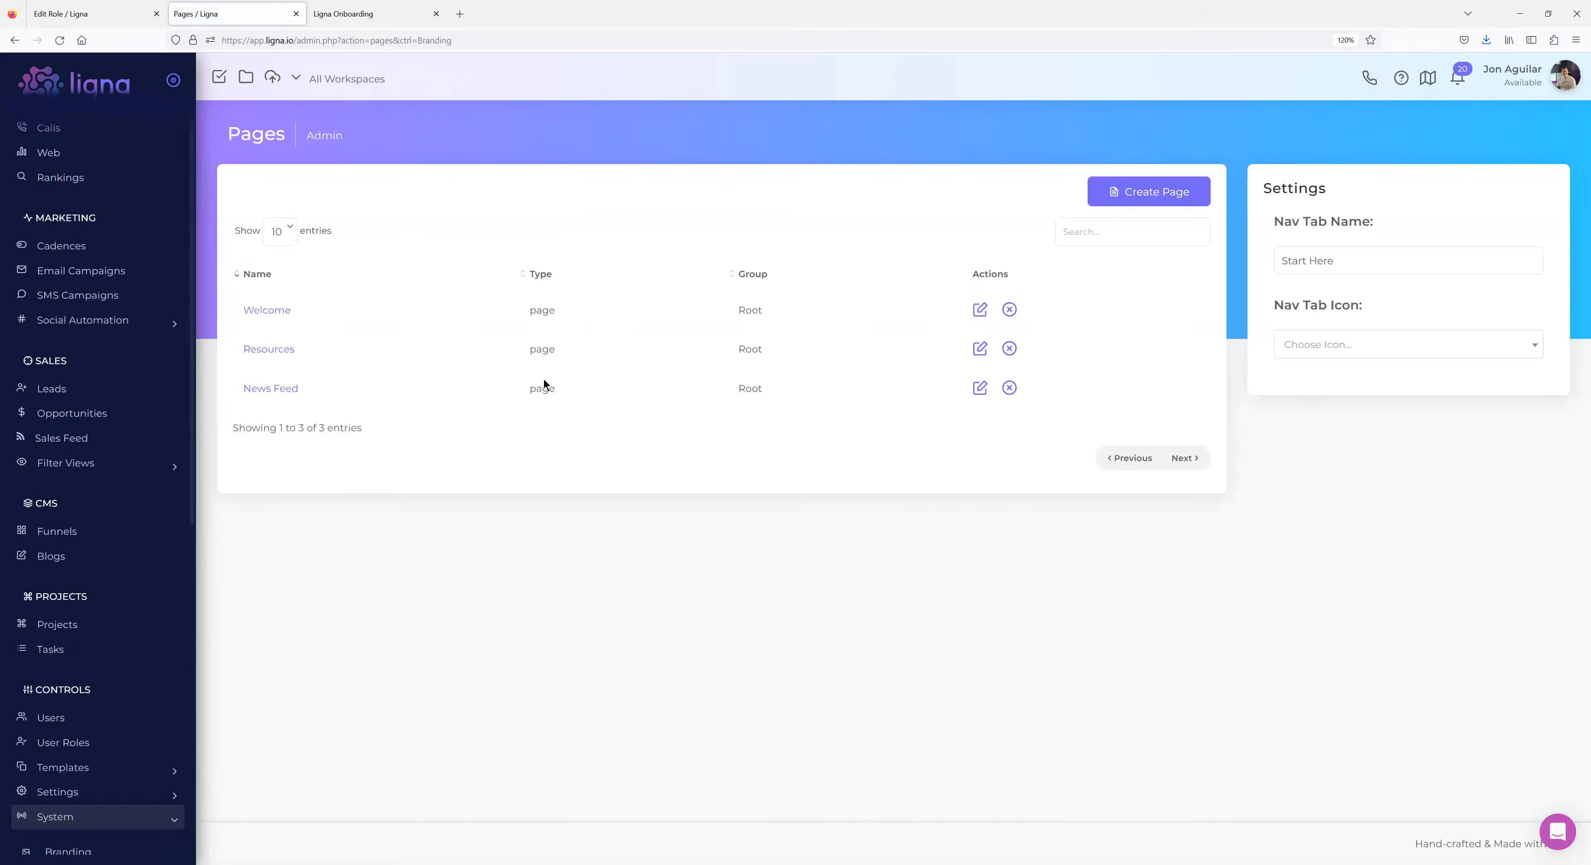
Look over the Welcome page's content, then return to the Pages list.
{"action": "left_click", "coordinate": [260, 312]}
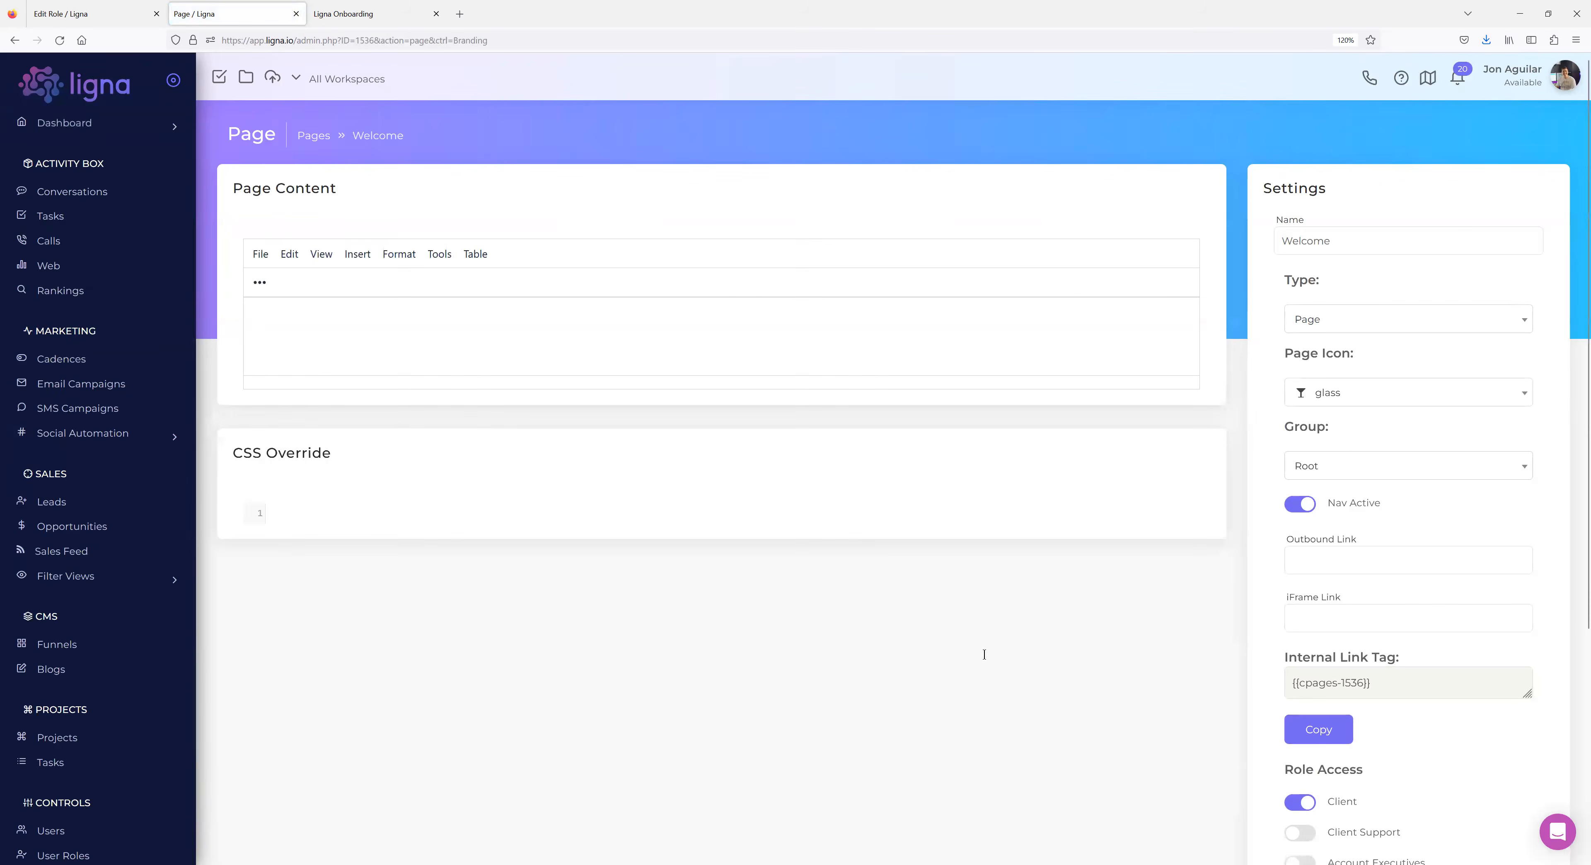
{"action": "scroll", "coordinate": [1222, 513], "scroll_direction": "down", "scroll_amount": 5}
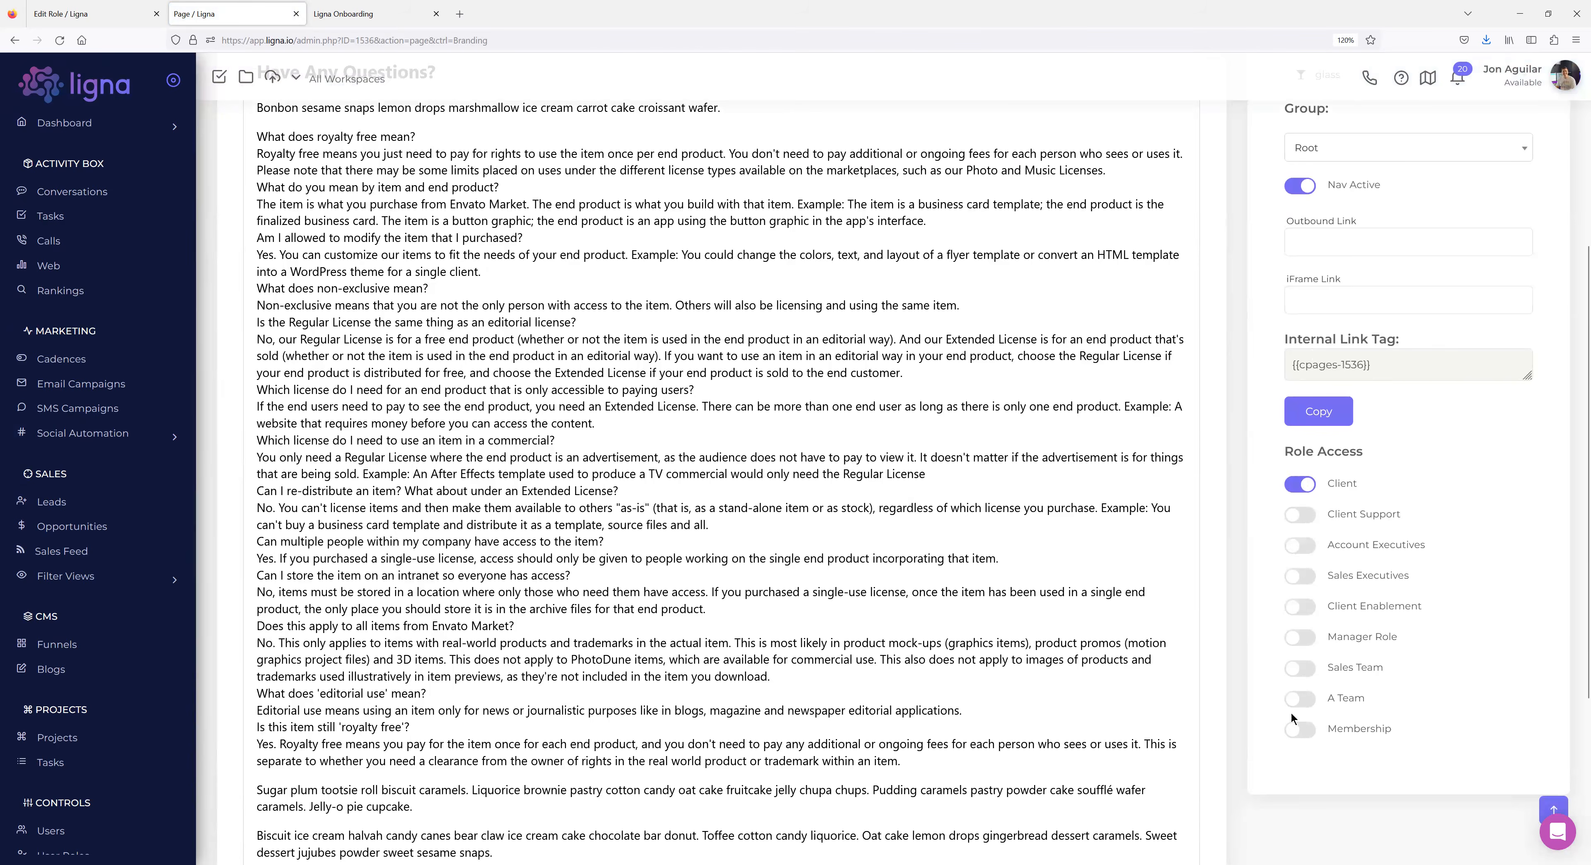
{"action": "scroll", "coordinate": [1295, 720], "scroll_direction": "up", "scroll_amount": 5}
{"action": "left_click", "coordinate": [14, 39]}
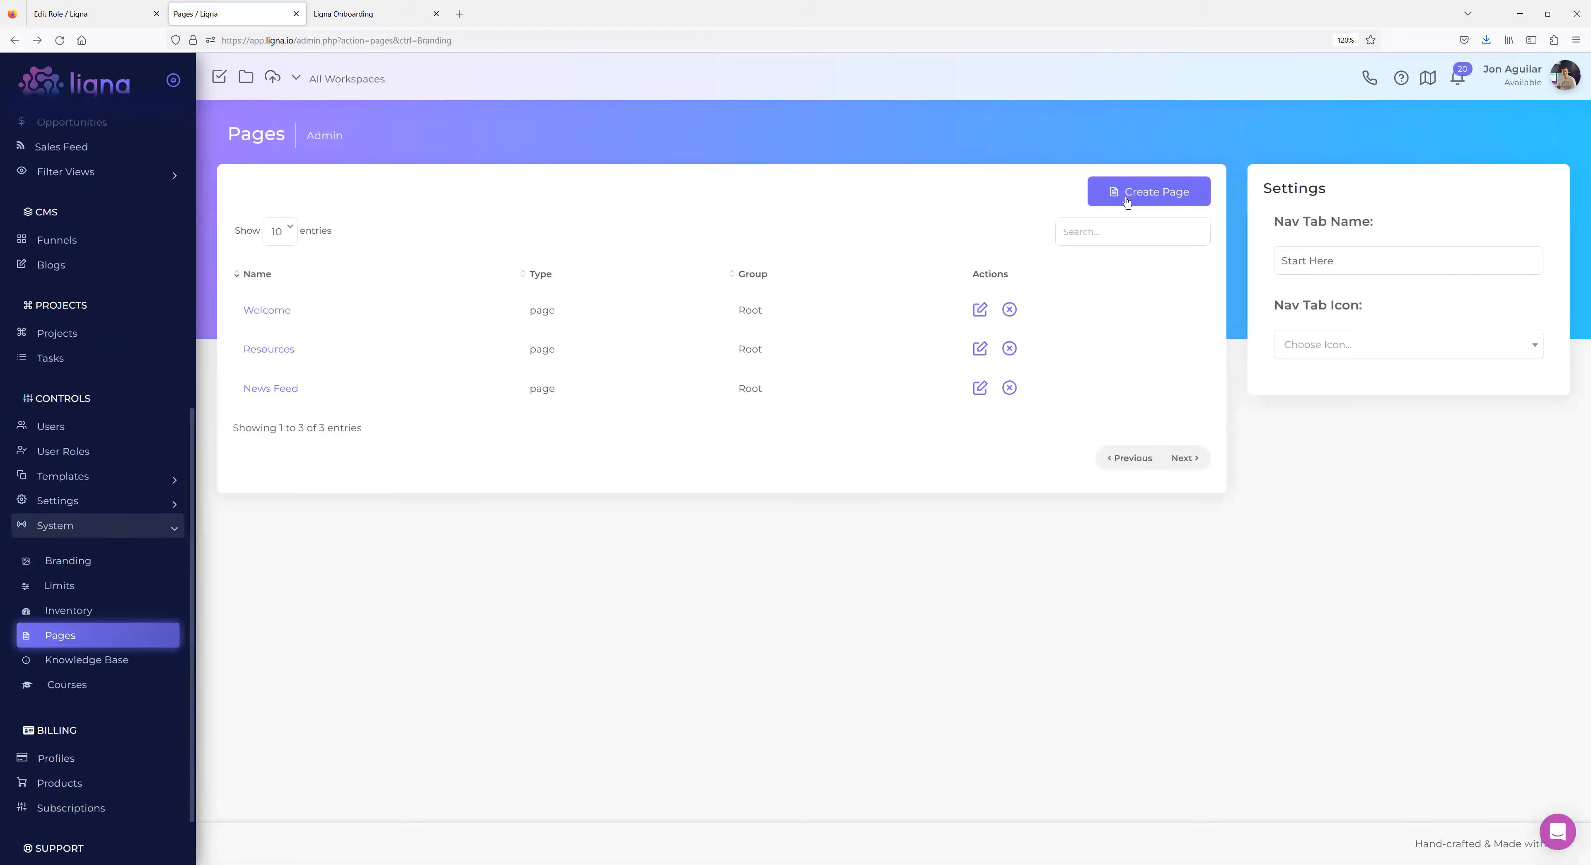
Enter 'Welcome Member' as the new page name, view the page types, then cancel.
{"action": "type", "text": "Welcom Mem"}
{"action": "key", "text": "BackSpace"}
{"action": "key", "text": "BackSpace"}
{"action": "key", "text": "BackSpace"}
{"action": "key", "text": "BackSpace"}
{"action": "key", "text": "BackSpace"}
{"action": "type", "text": "e"}
{"action": "key", "text": "BackSpace"}
{"action": "type", "text": "me Members"}
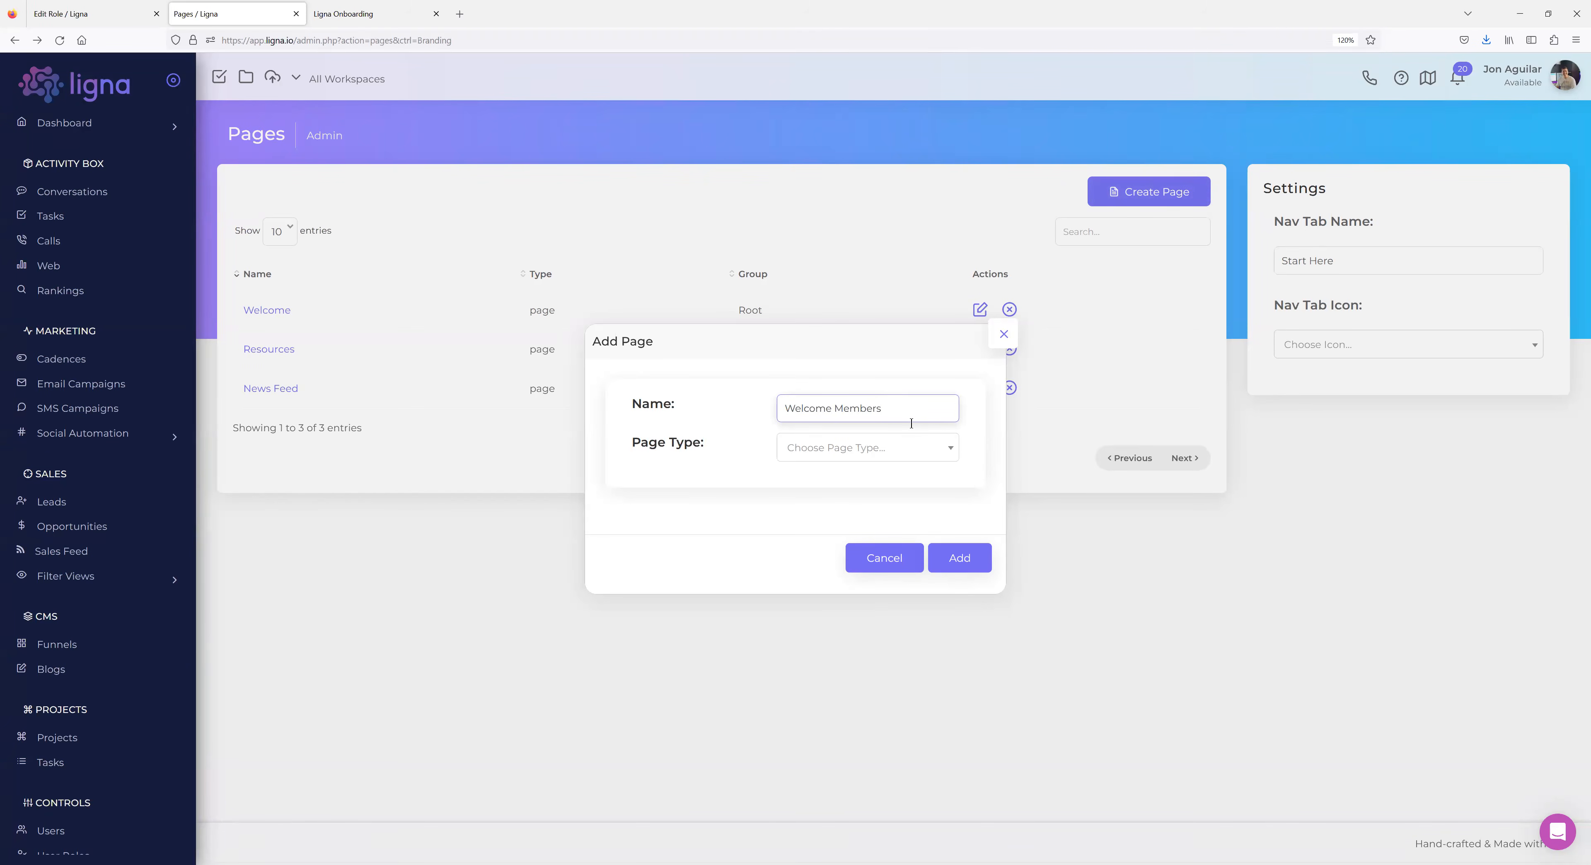
{"action": "left_click", "coordinate": [855, 456]}
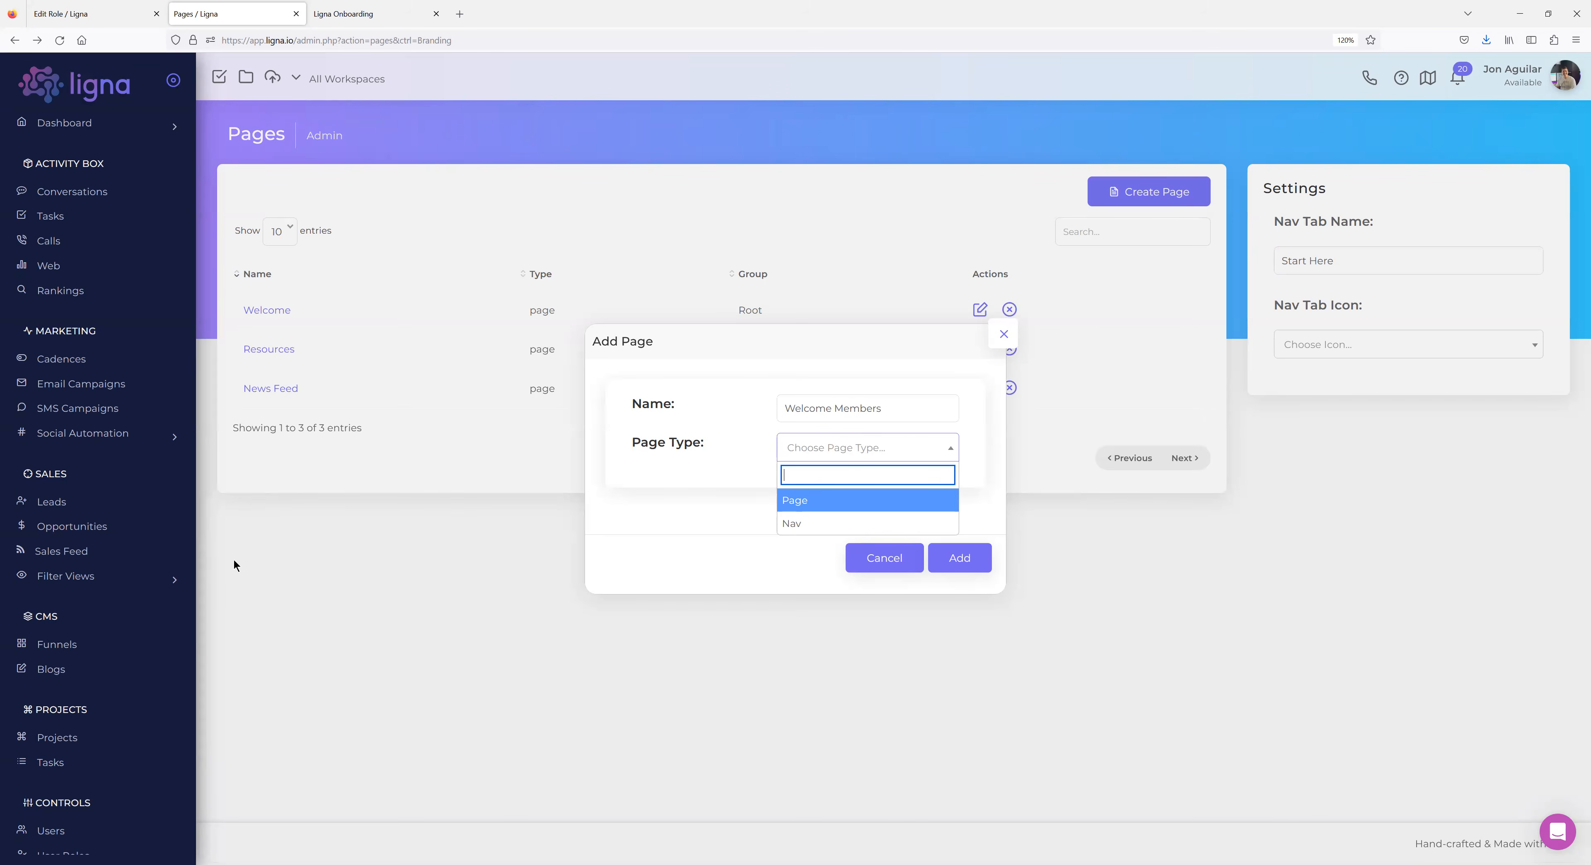
{"action": "left_click", "coordinate": [863, 565]}
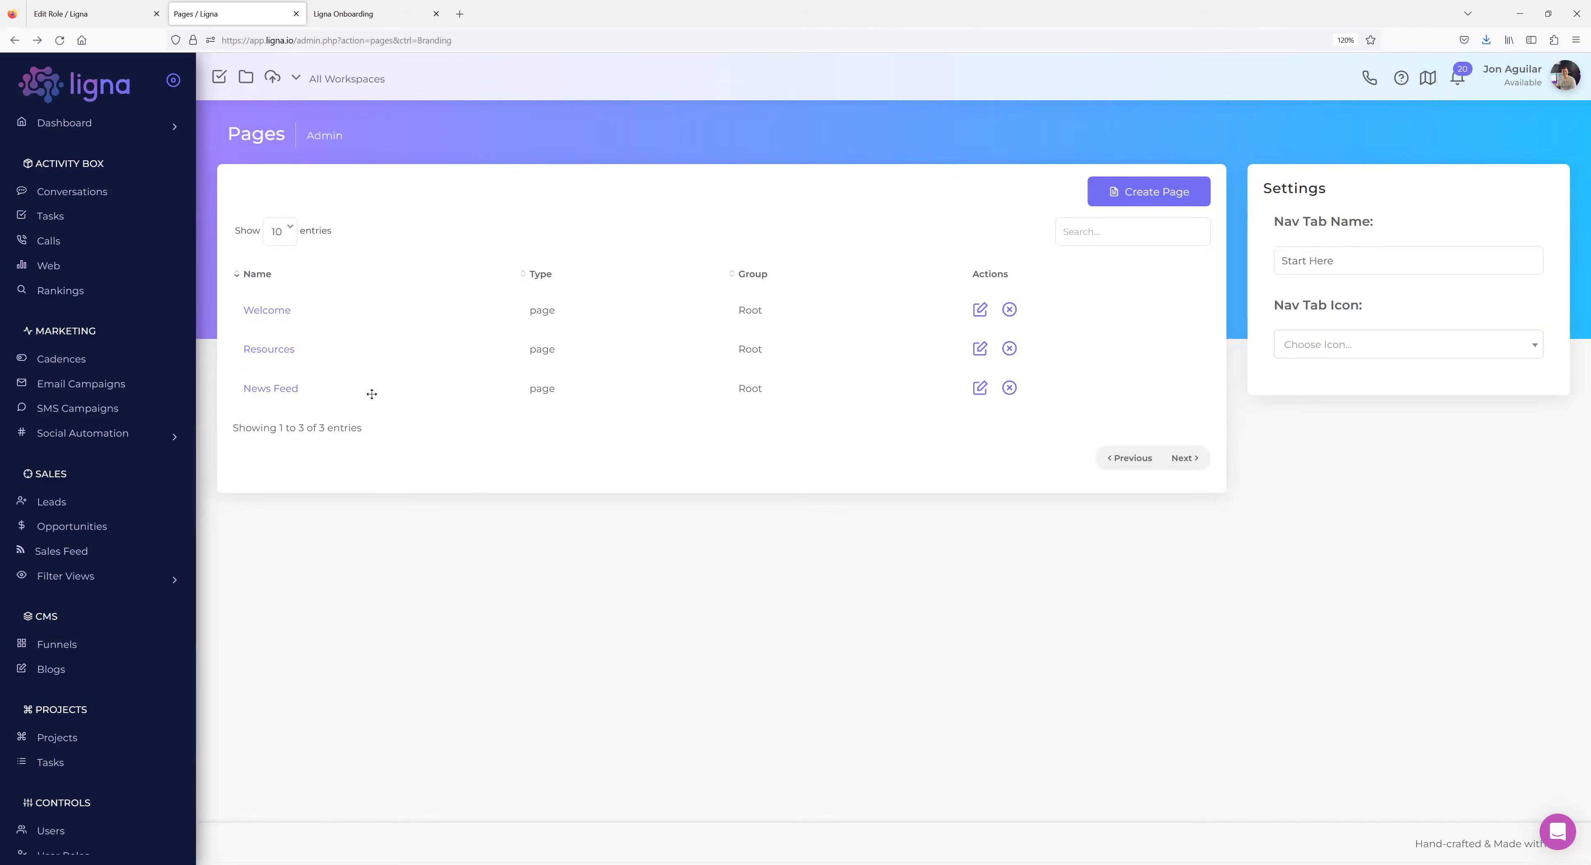
Create the 'Welcome Member' page with page type Page and add it.
{"action": "left_click", "coordinate": [90, 437]}
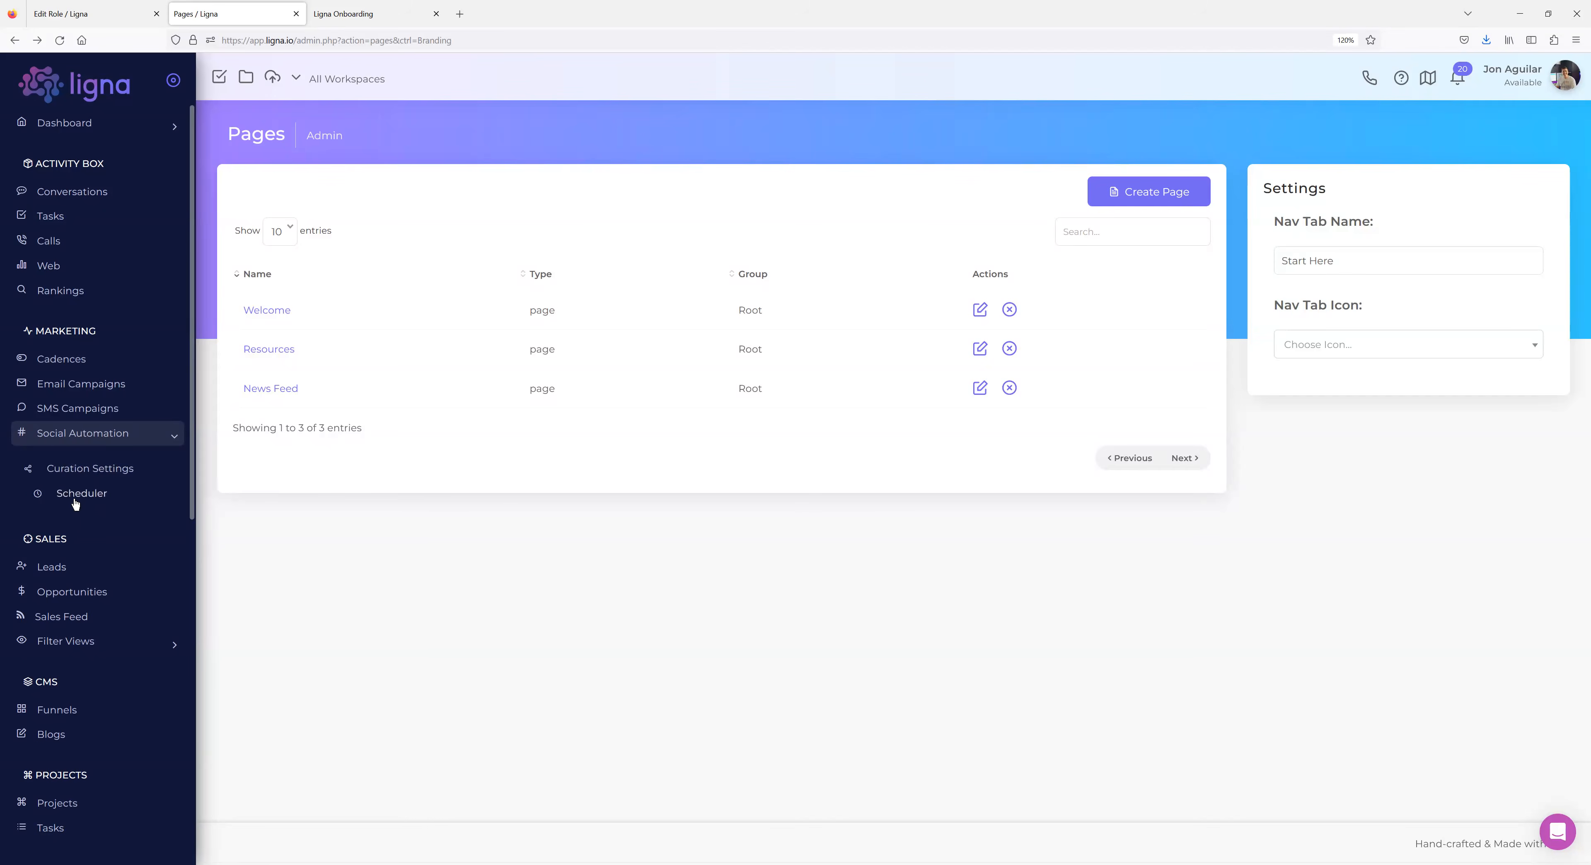
{"action": "left_click", "coordinate": [1137, 194]}
{"action": "type", "text": "Welcome Member"}
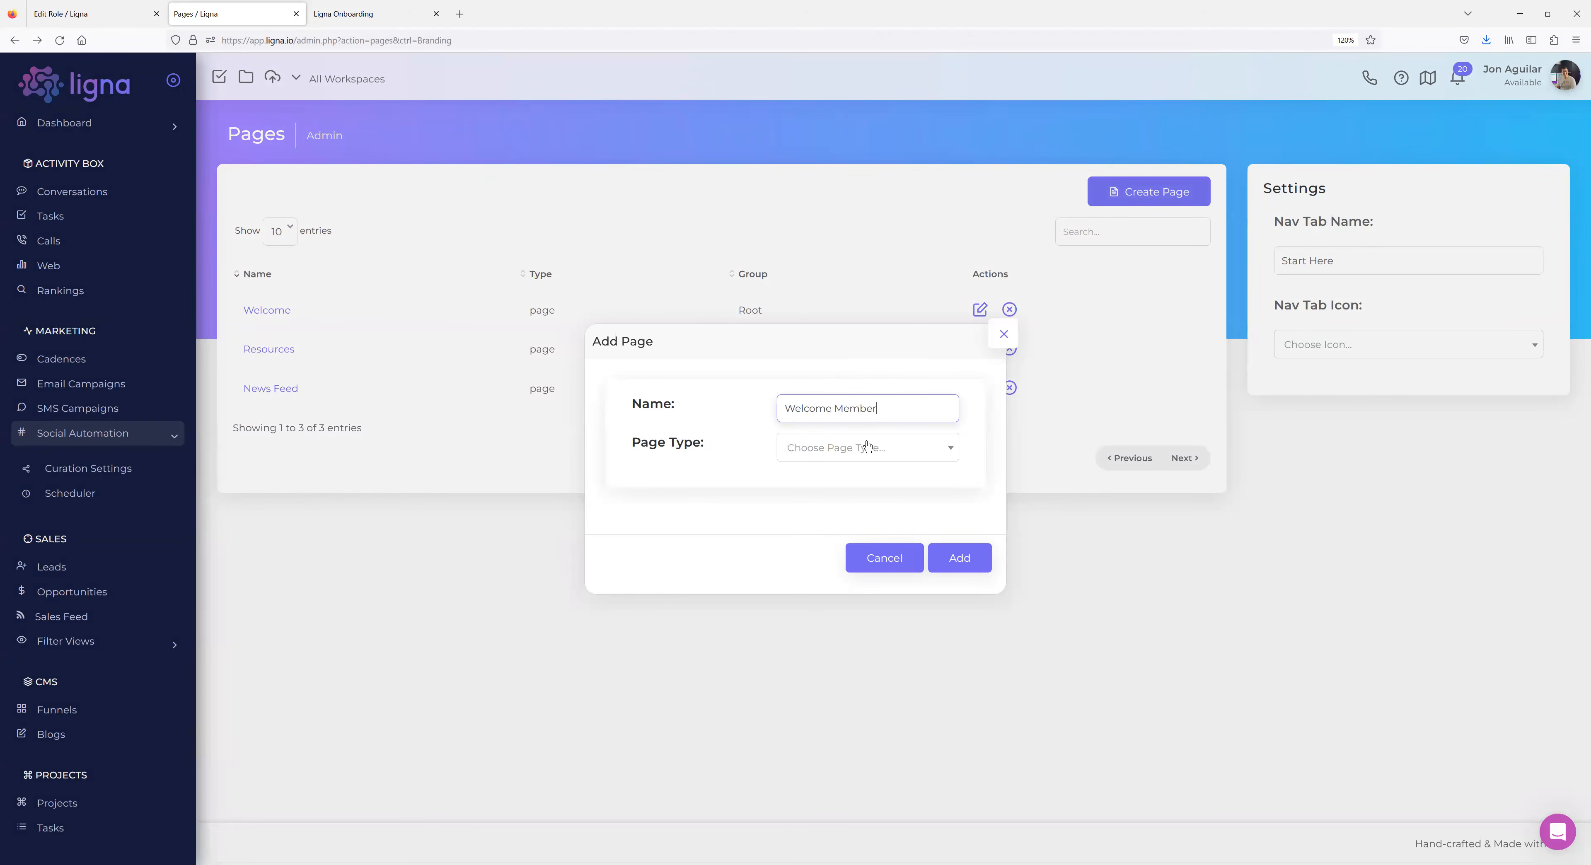
{"action": "left_click", "coordinate": [867, 447]}
{"action": "left_click", "coordinate": [825, 499]}
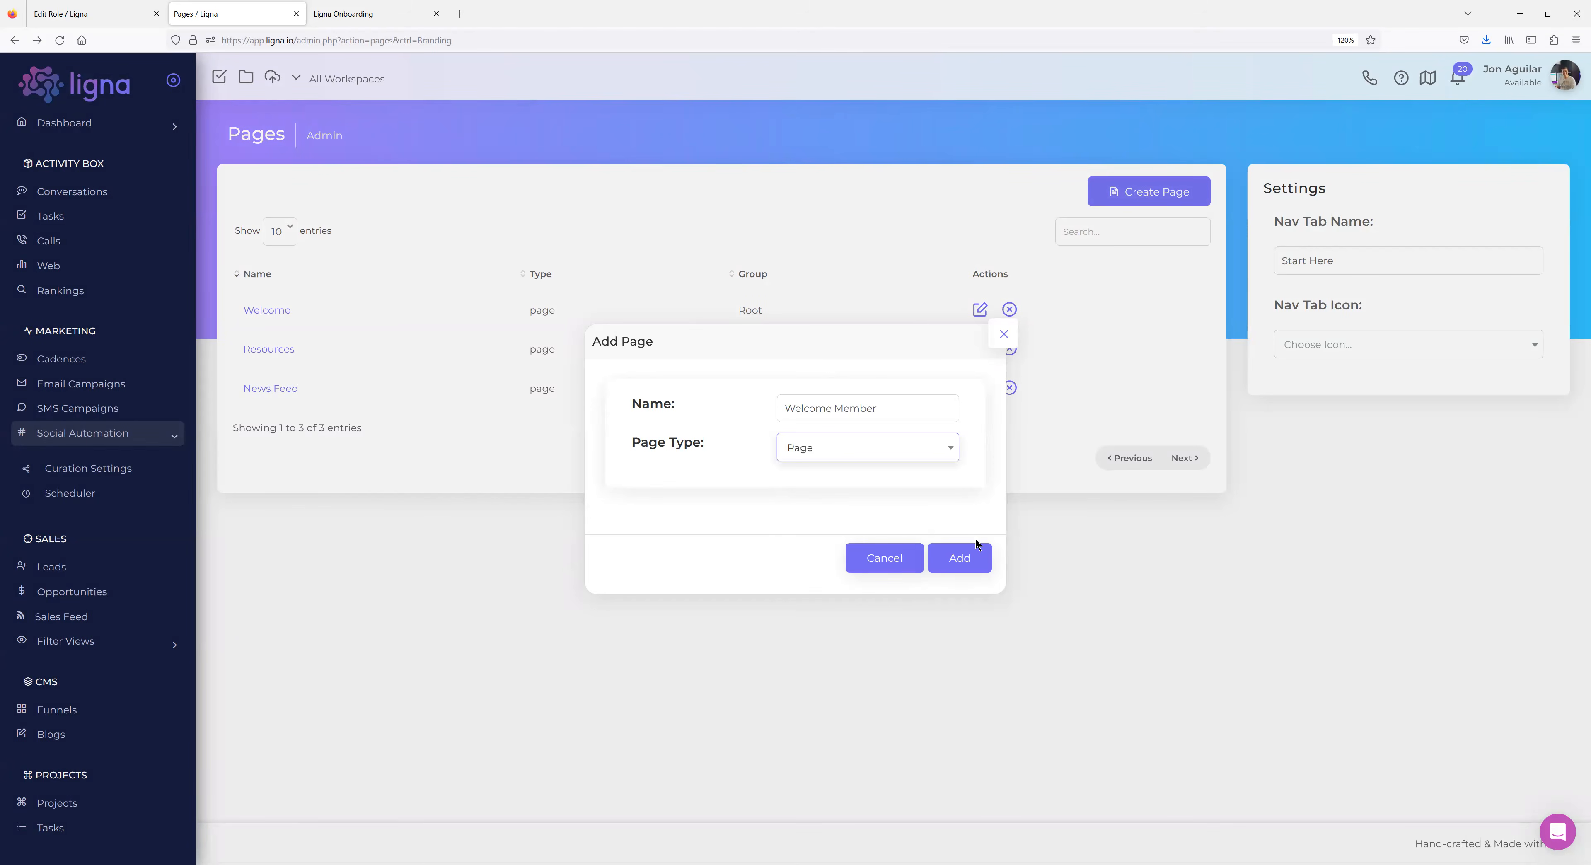
{"action": "left_click", "coordinate": [957, 557]}
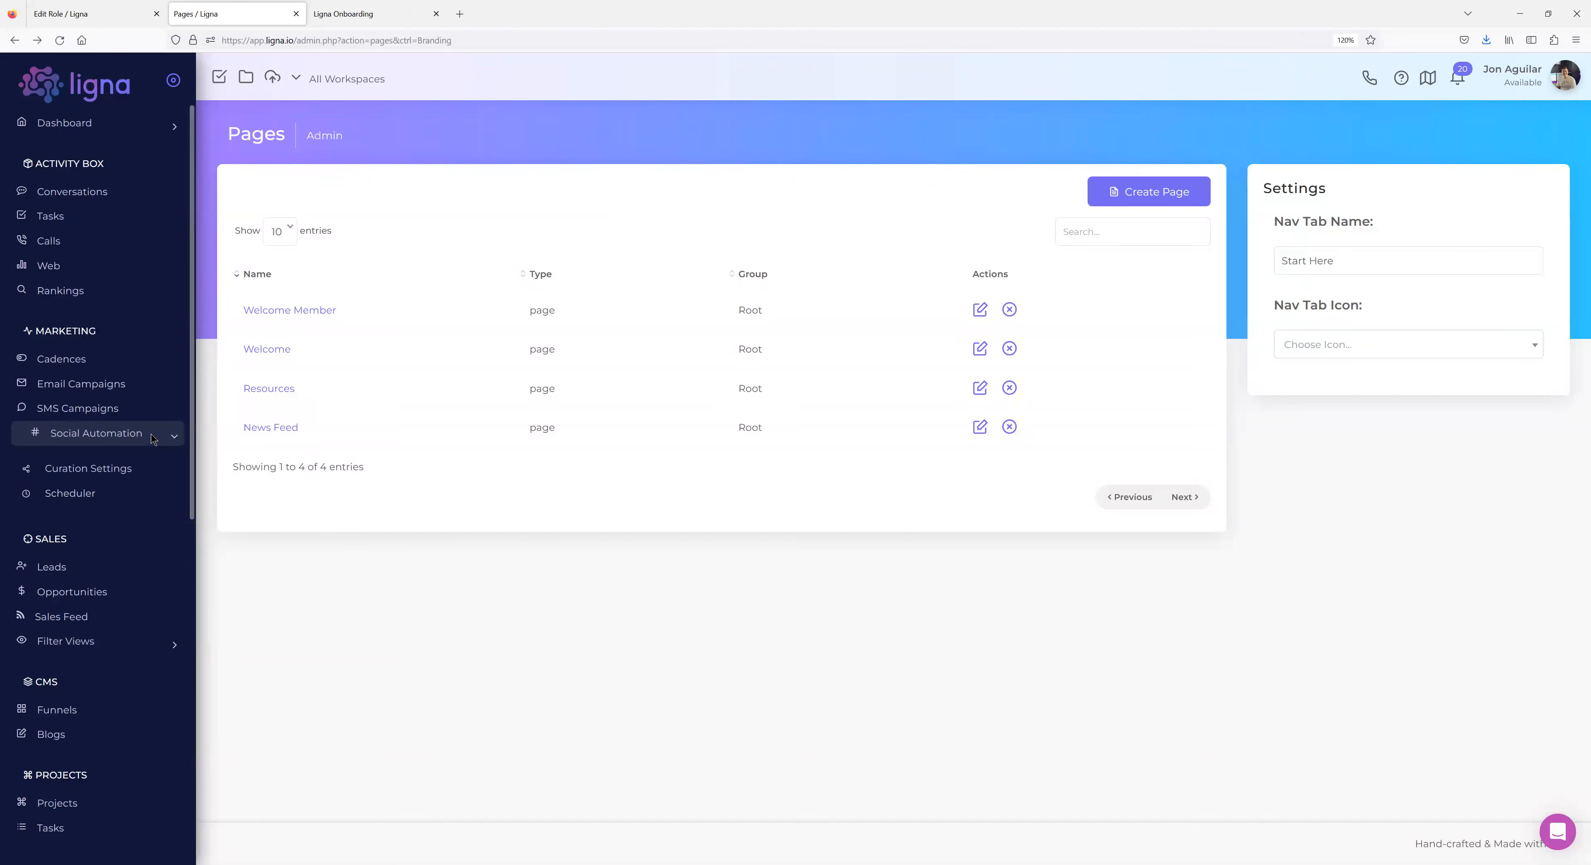
{"action": "scroll", "coordinate": [151, 434], "scroll_direction": "down", "scroll_amount": 6}
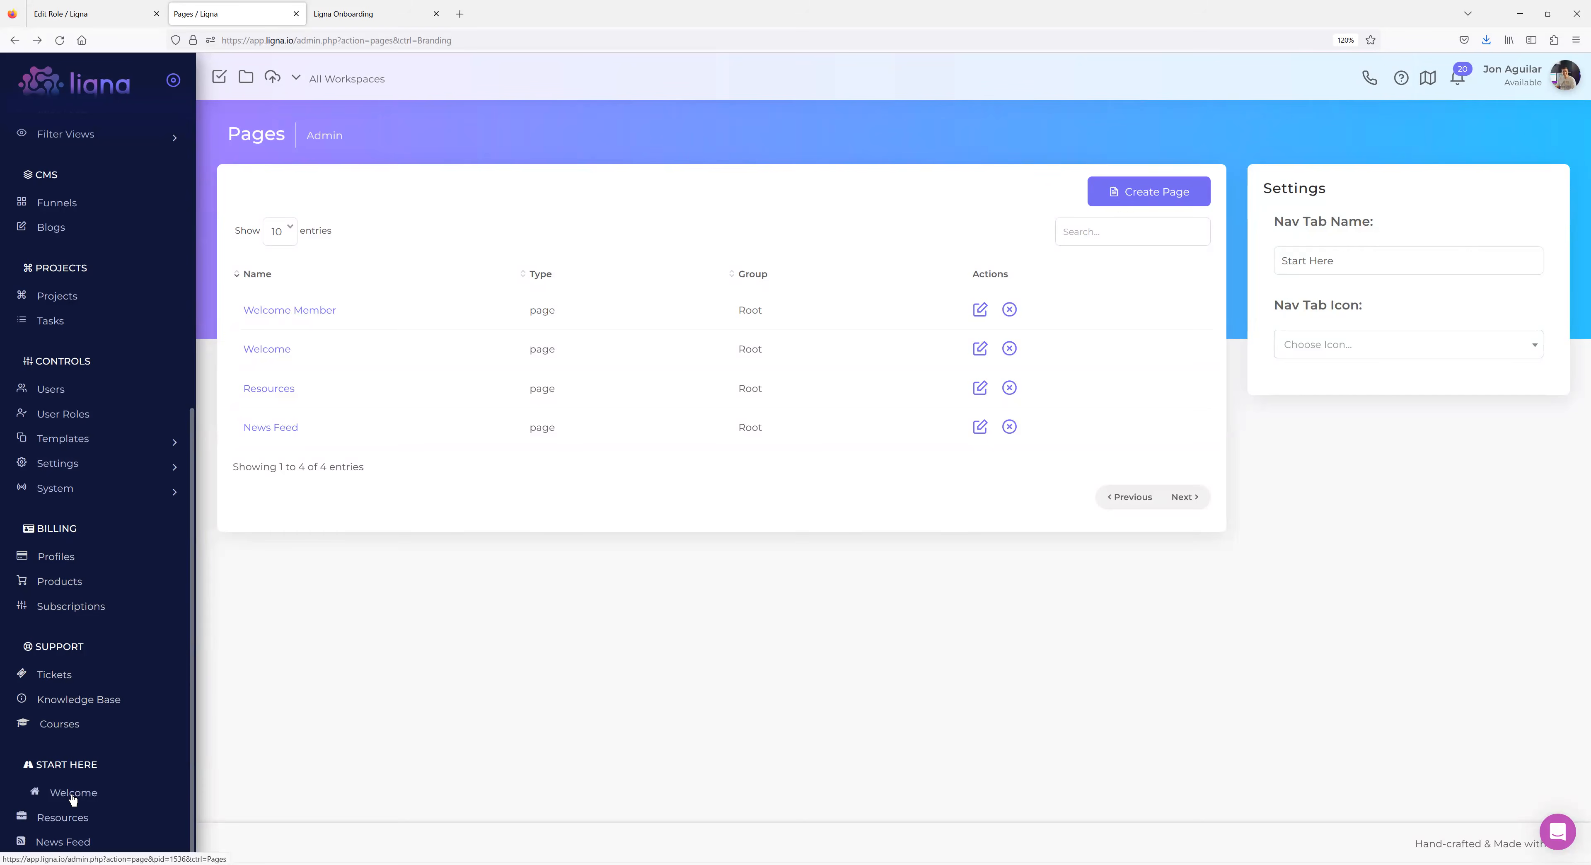
{"action": "scroll", "coordinate": [61, 661], "scroll_direction": "up", "scroll_amount": 5}
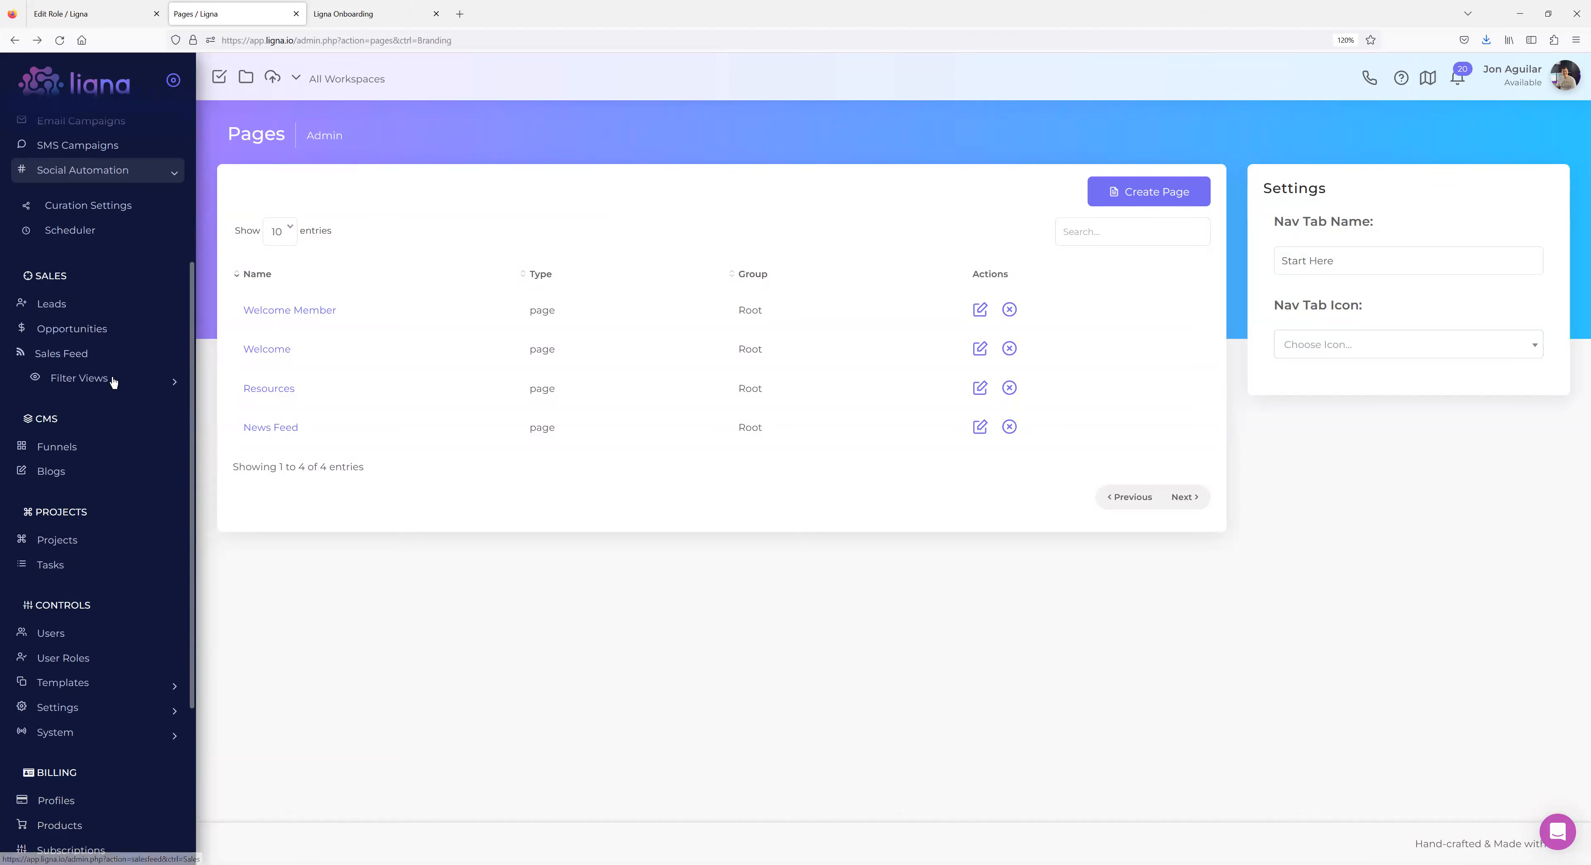
{"action": "scroll", "coordinate": [112, 390], "scroll_direction": "down", "scroll_amount": 3}
{"action": "scroll", "coordinate": [111, 432], "scroll_direction": "down", "scroll_amount": 2}
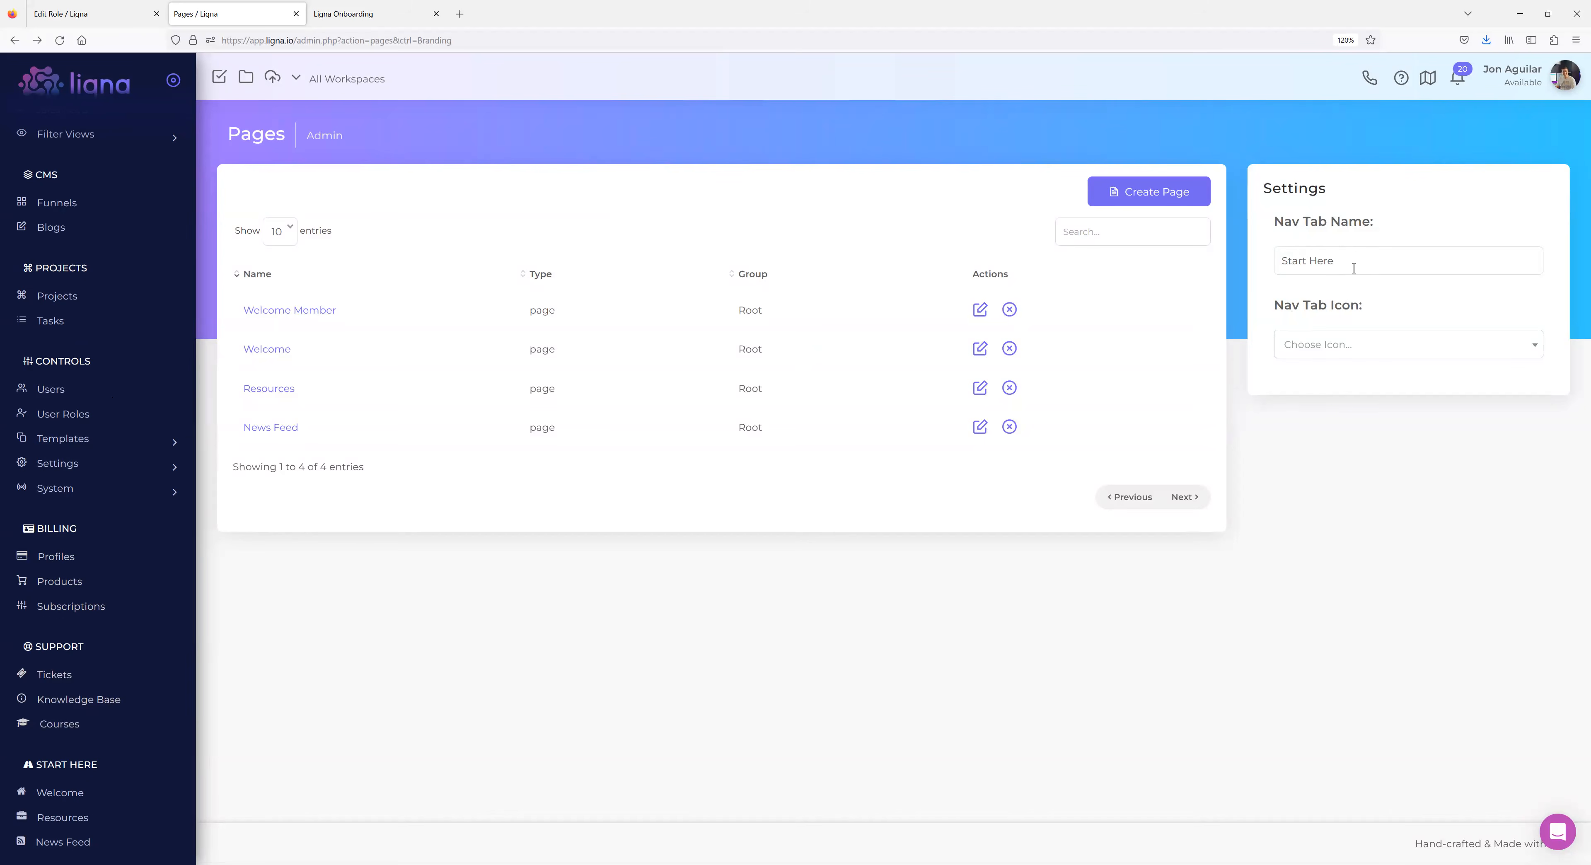
{"action": "triple_click", "coordinate": [1378, 260]}
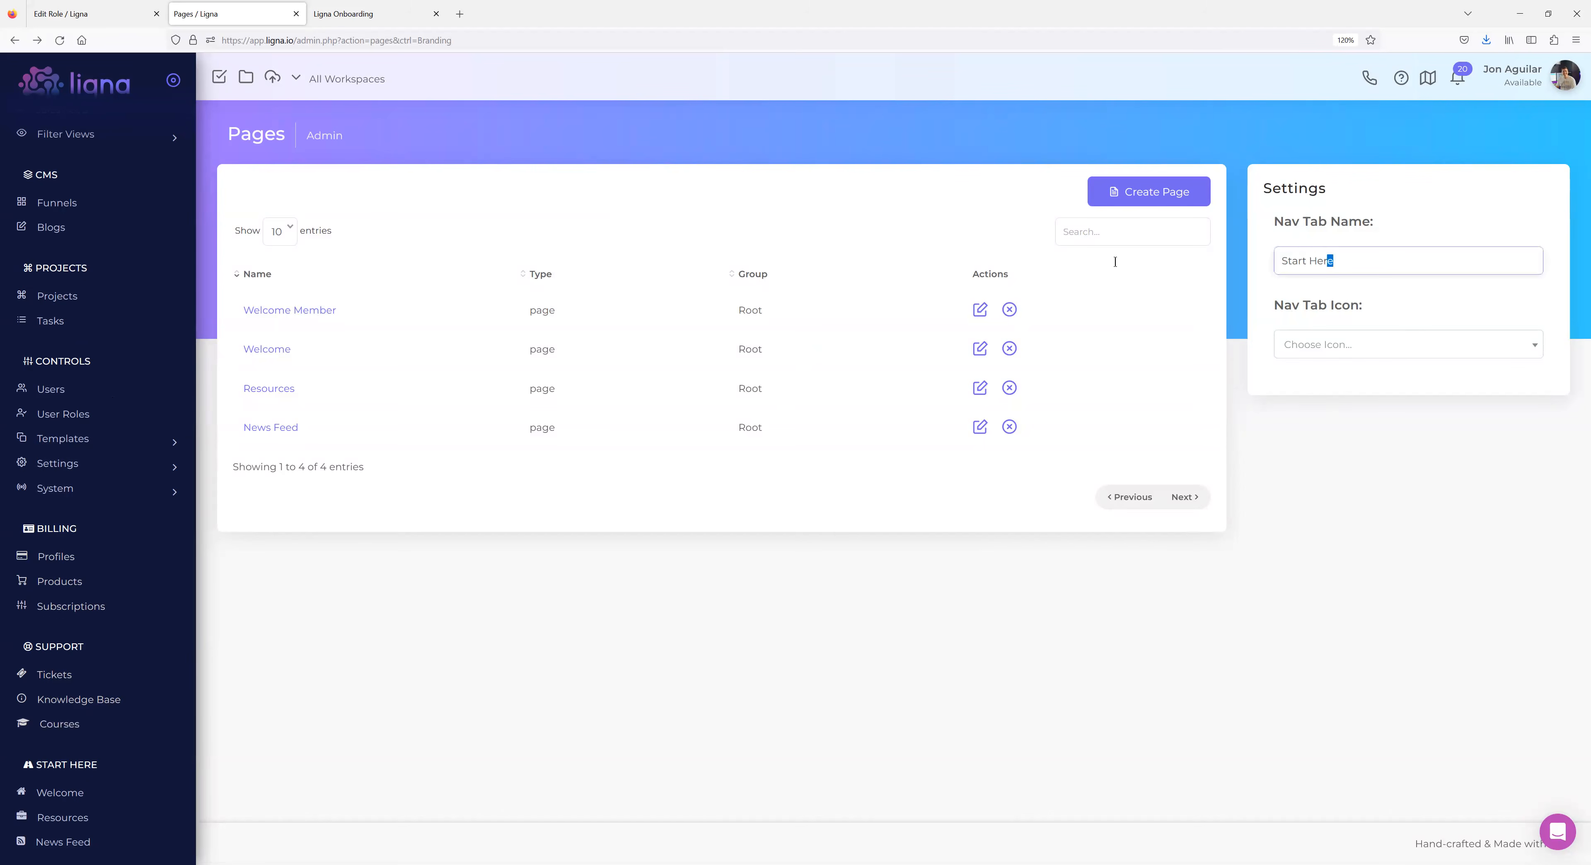
{"action": "type", "text": "Welco"}
{"action": "key", "text": "BackSpace"}
{"action": "key", "text": "BackSpace"}
{"action": "key", "text": "BackSpace"}
{"action": "key", "text": "BackSpace"}
{"action": "key", "text": "BackSpace"}
{"action": "type", "text": "Home"}
{"action": "left_click", "coordinate": [1278, 458]}
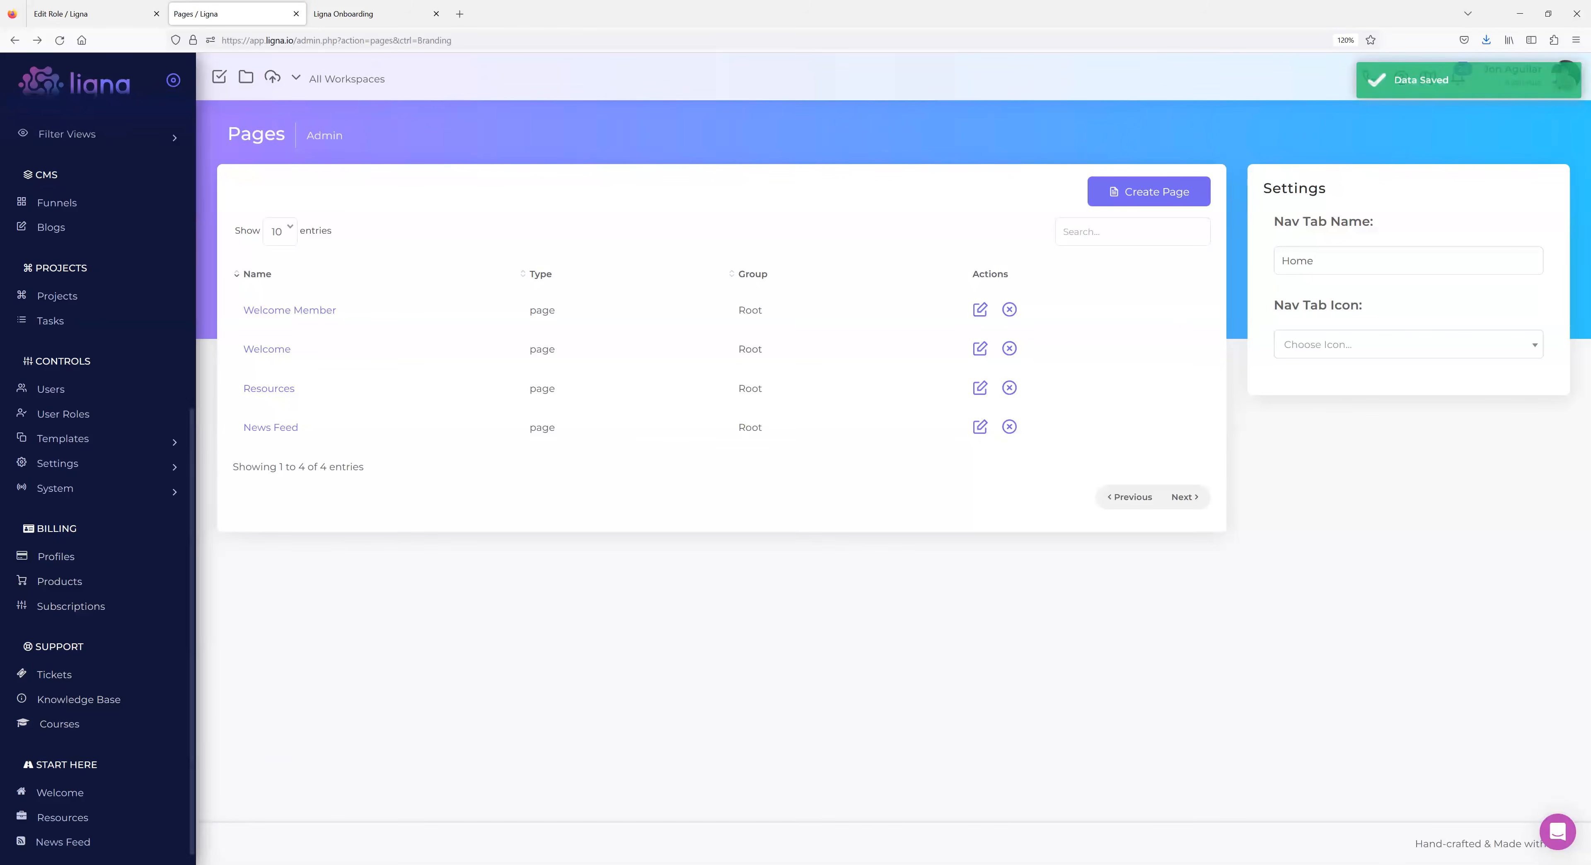
{"action": "left_click", "coordinate": [60, 40]}
{"action": "scroll", "coordinate": [103, 590], "scroll_direction": "down", "scroll_amount": 8}
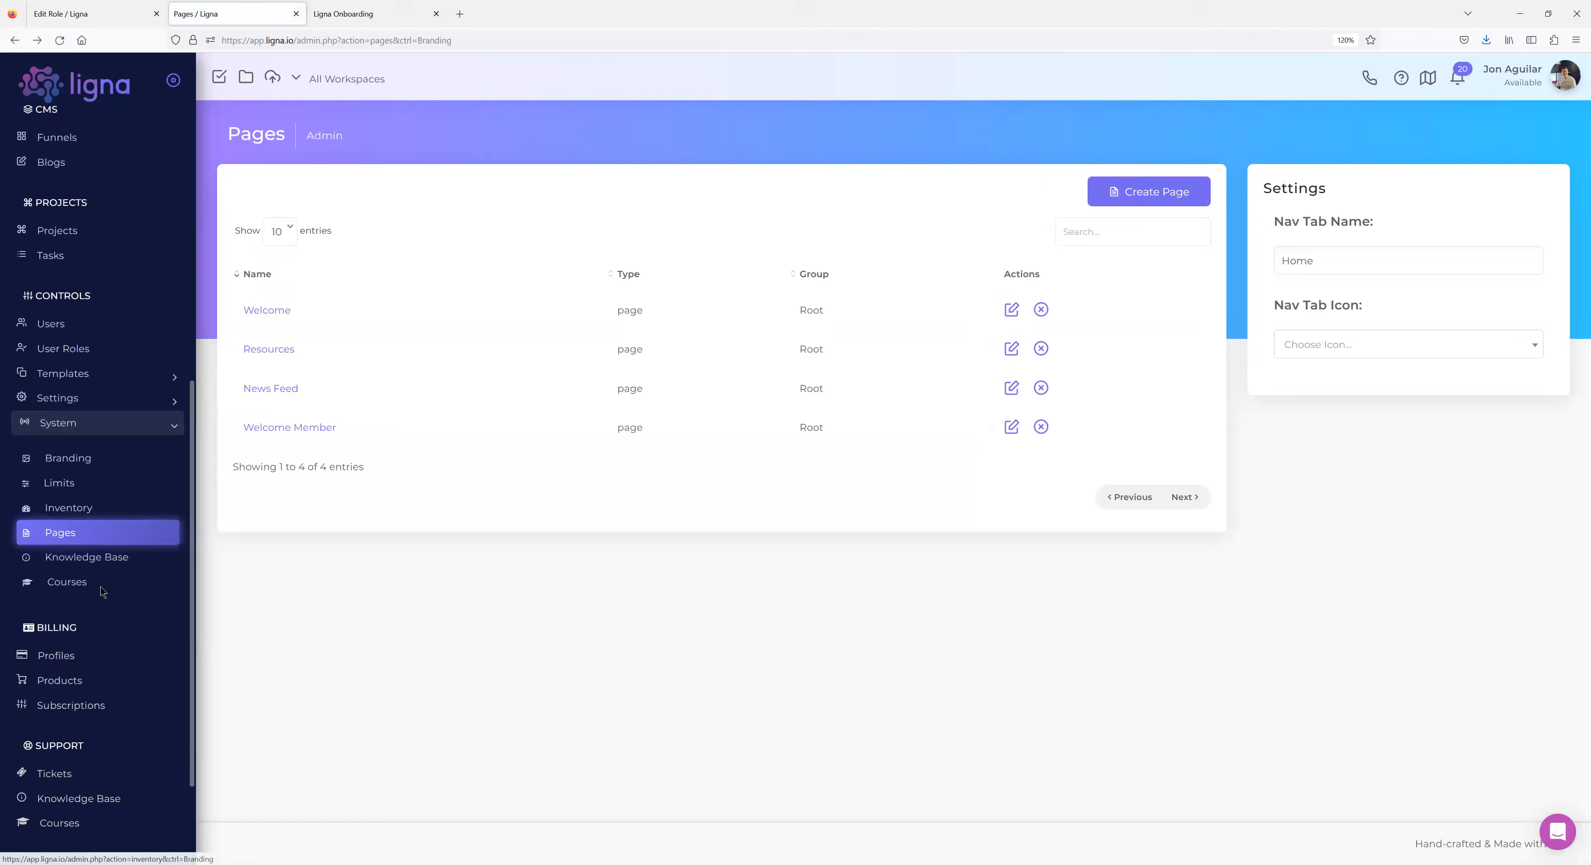
{"action": "scroll", "coordinate": [103, 729], "scroll_direction": "down", "scroll_amount": 7}
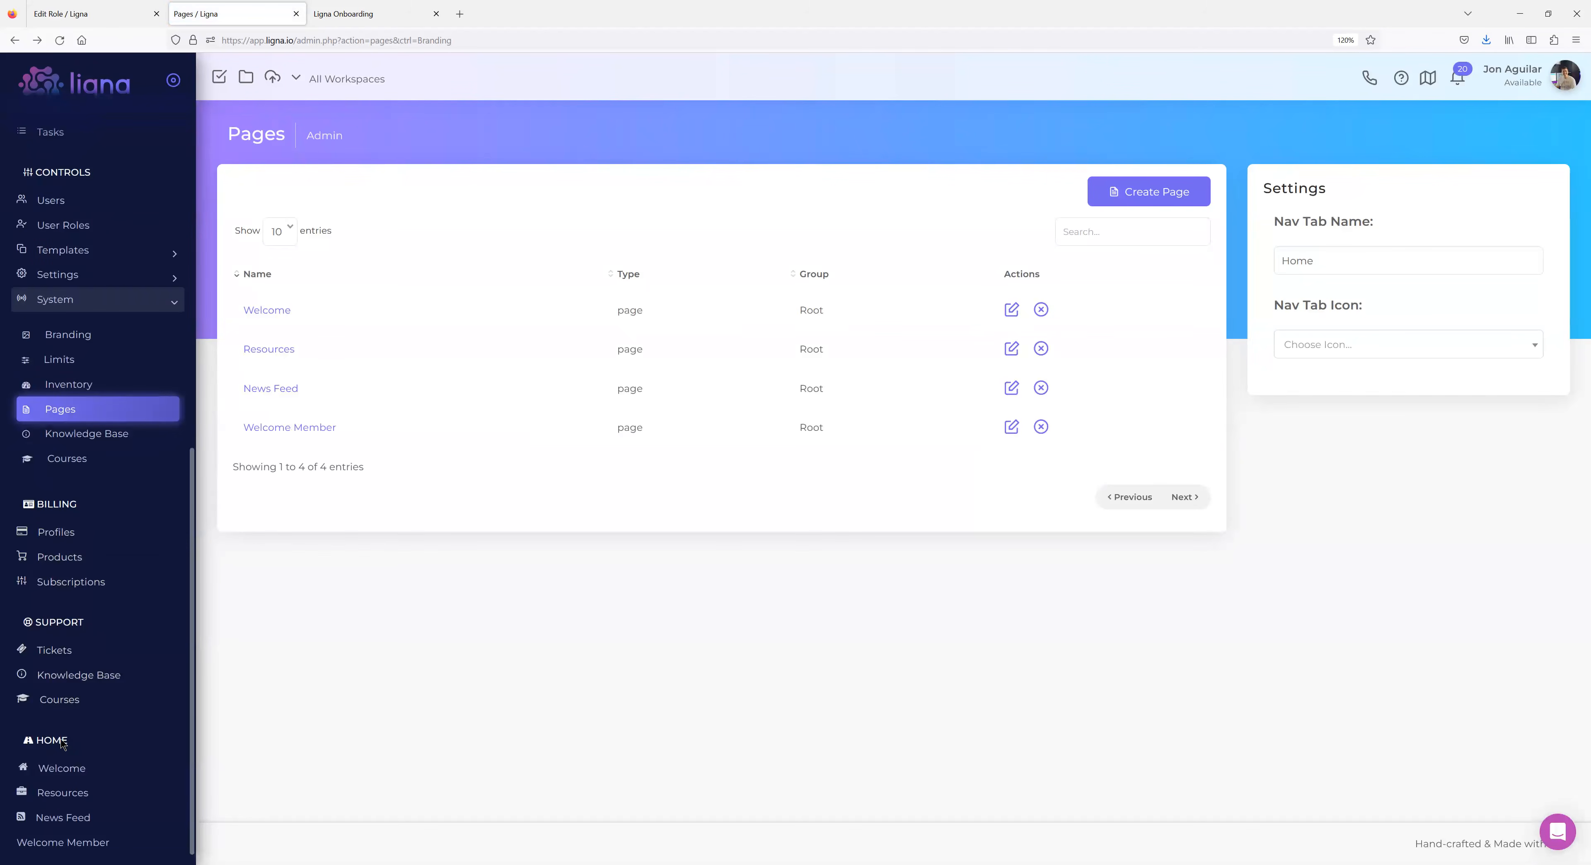
{"action": "left_click", "coordinate": [1321, 339]}
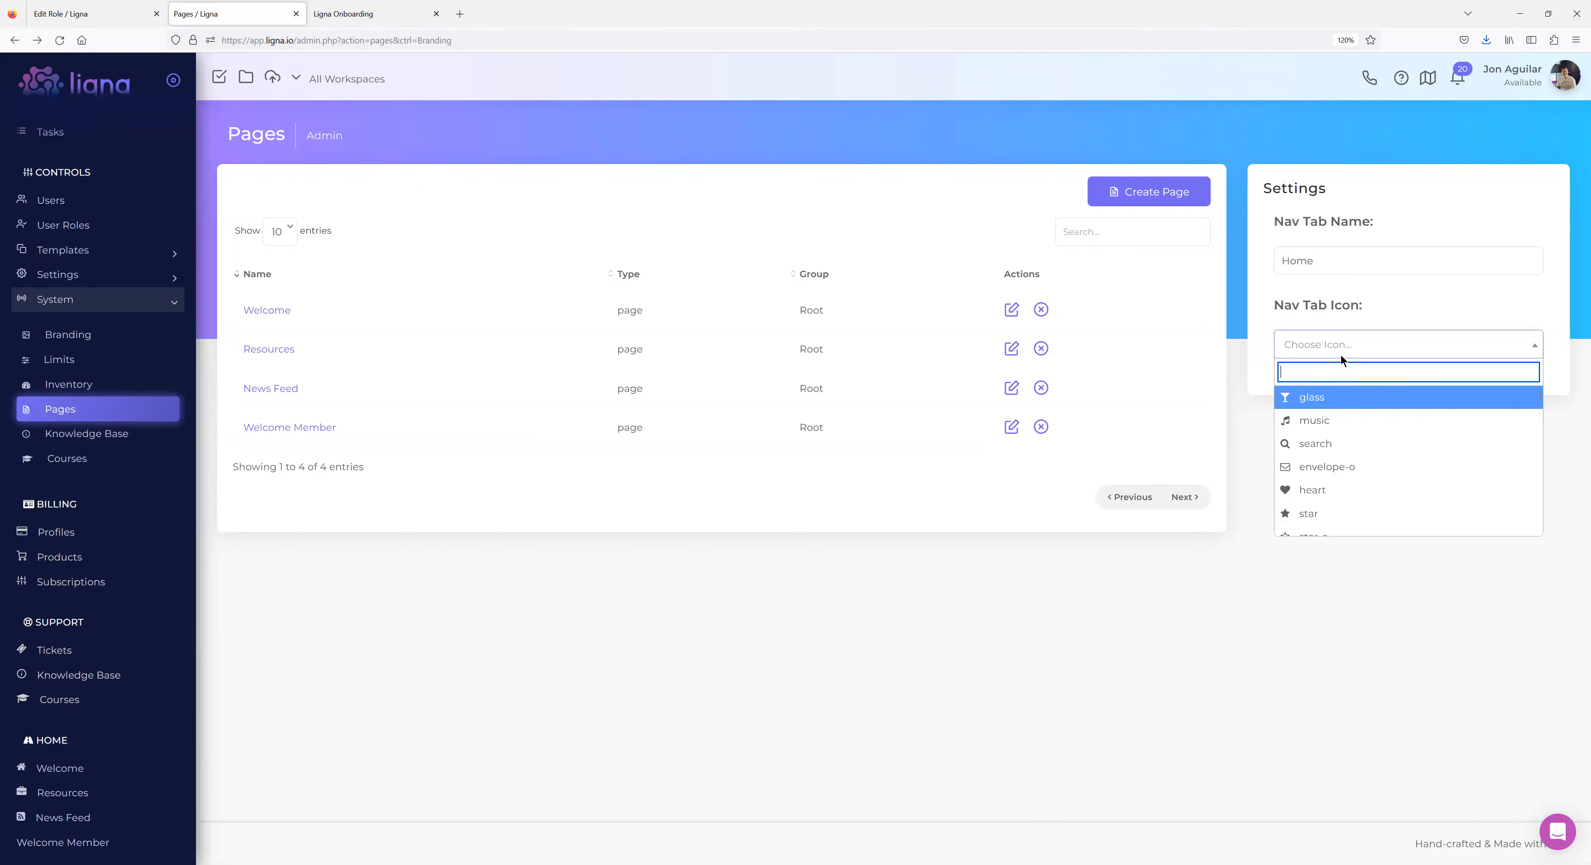
{"action": "left_click", "coordinate": [1318, 443]}
{"action": "left_click", "coordinate": [62, 41]}
{"action": "scroll", "coordinate": [78, 757], "scroll_direction": "up", "scroll_amount": 3}
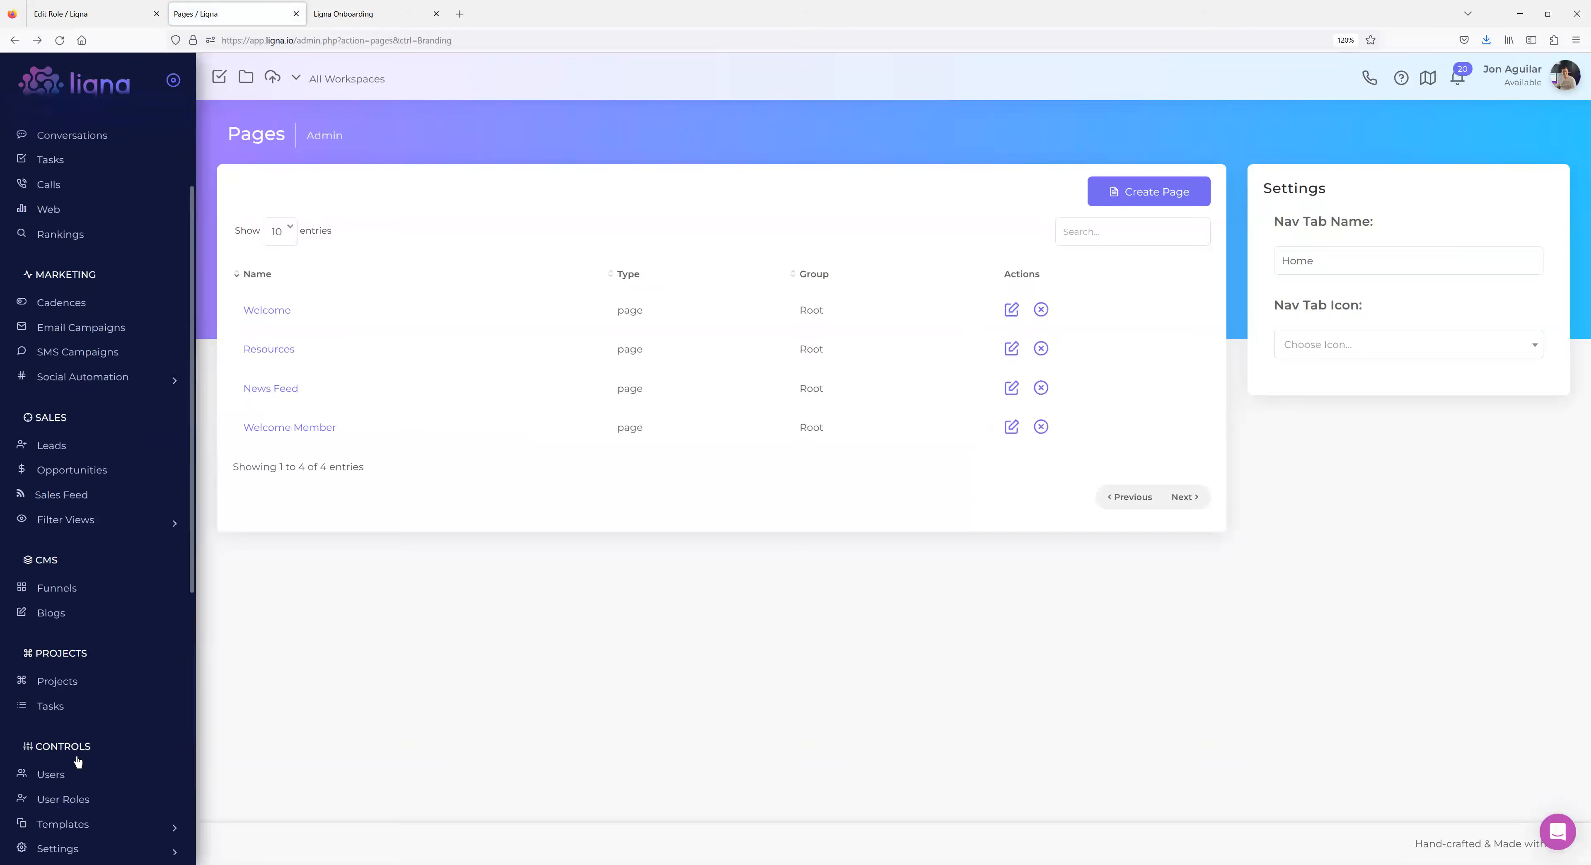
{"action": "scroll", "coordinate": [62, 757], "scroll_direction": "down", "scroll_amount": 3}
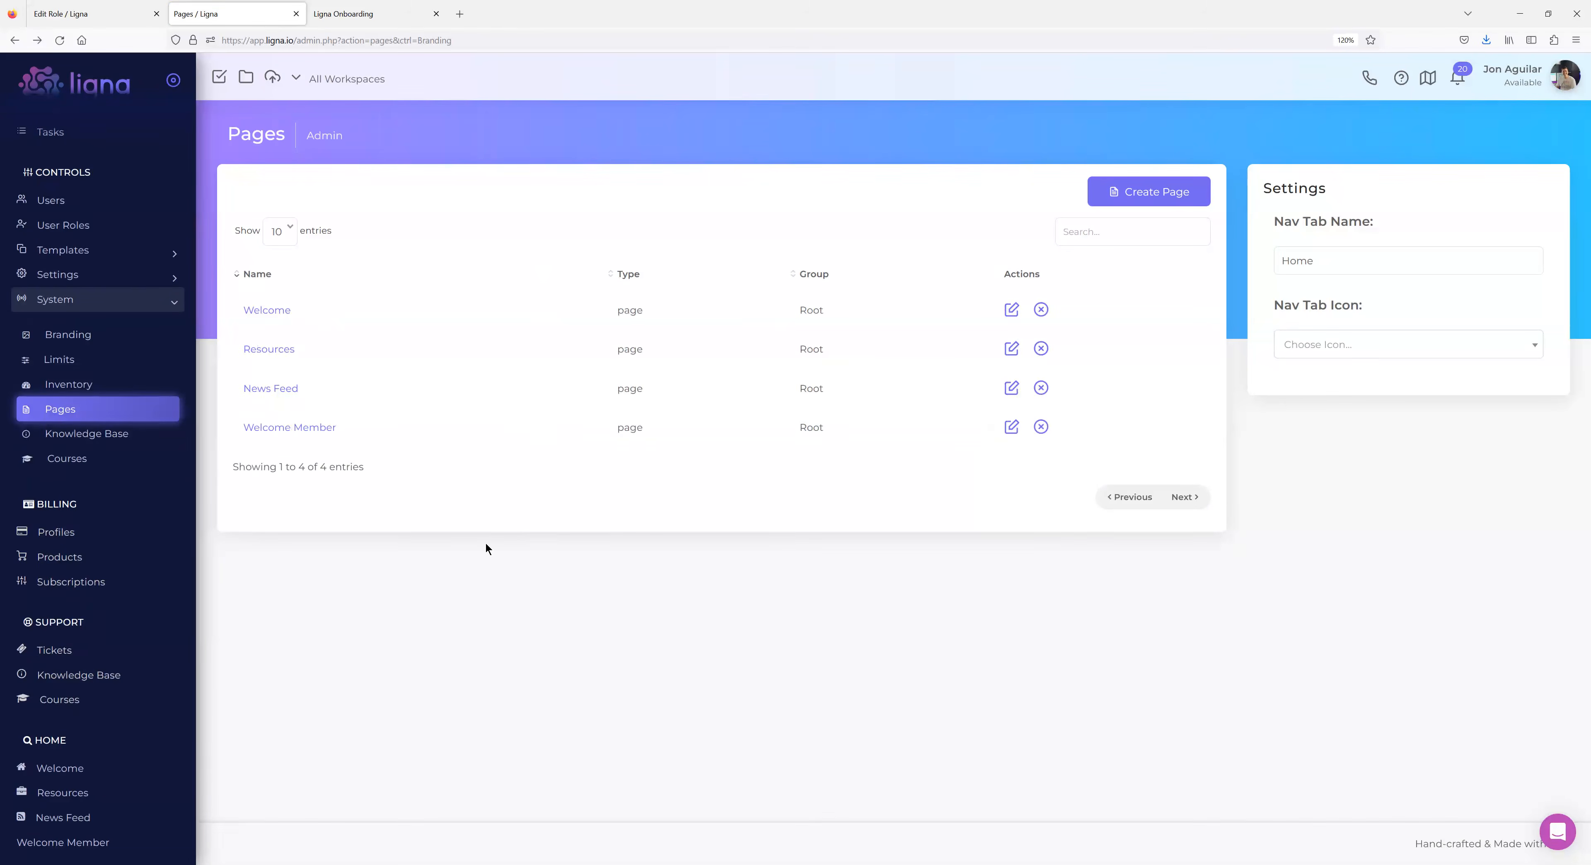
Rename the nav tab to 'Getting Started' and save it.
{"action": "key", "text": "ctrl+a"}
{"action": "type", "text": "Getting Started"}
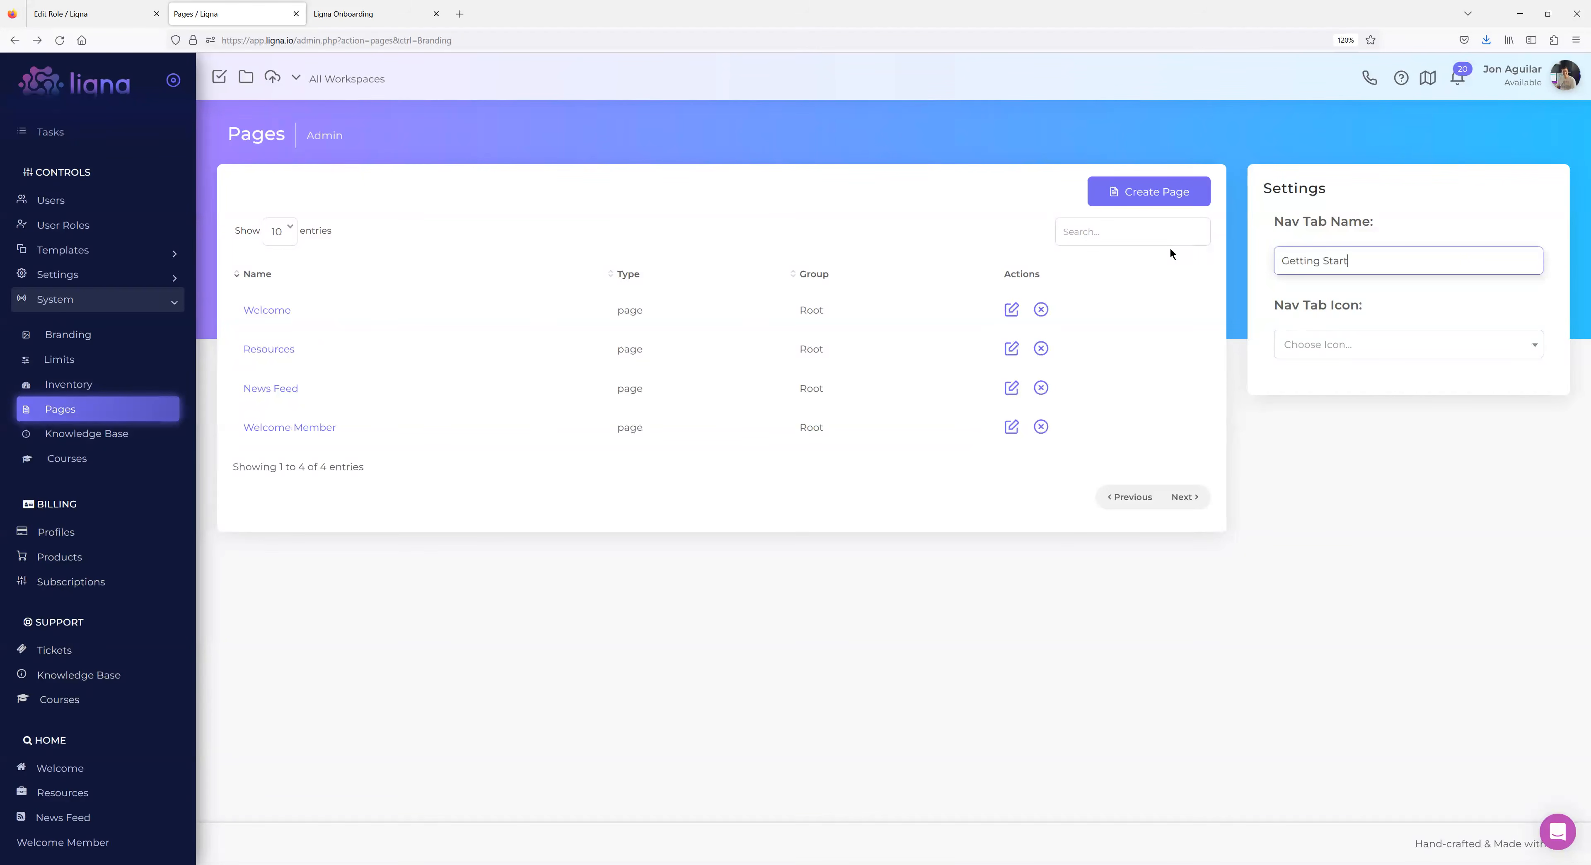
{"action": "left_click", "coordinate": [1377, 488]}
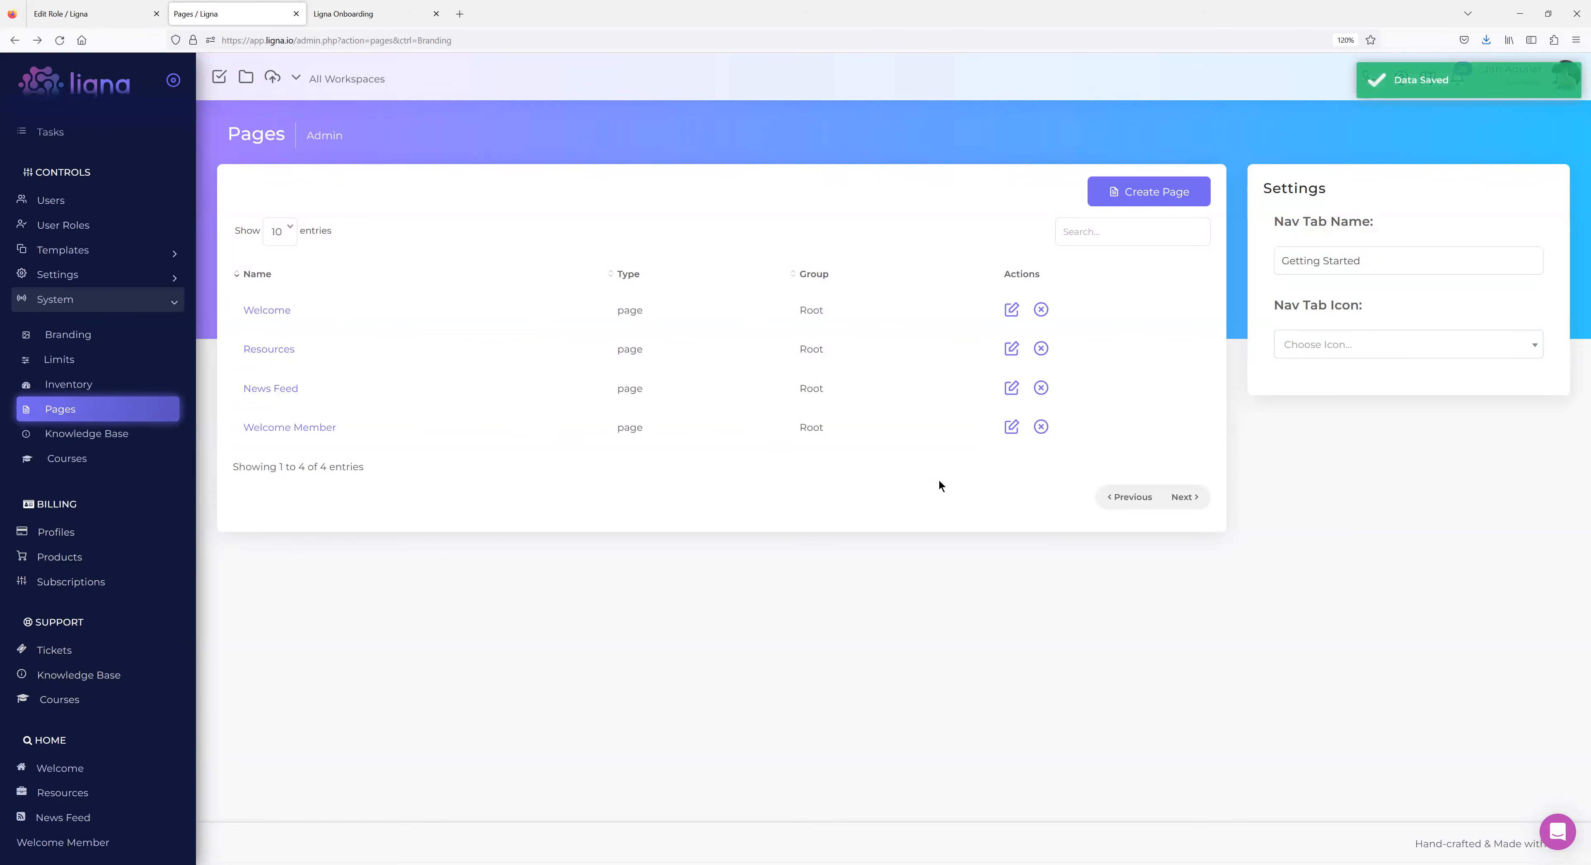
Set the nav tab icon to 'home' and reload to see the GETTING STARTED section.
{"action": "left_click", "coordinate": [1314, 343]}
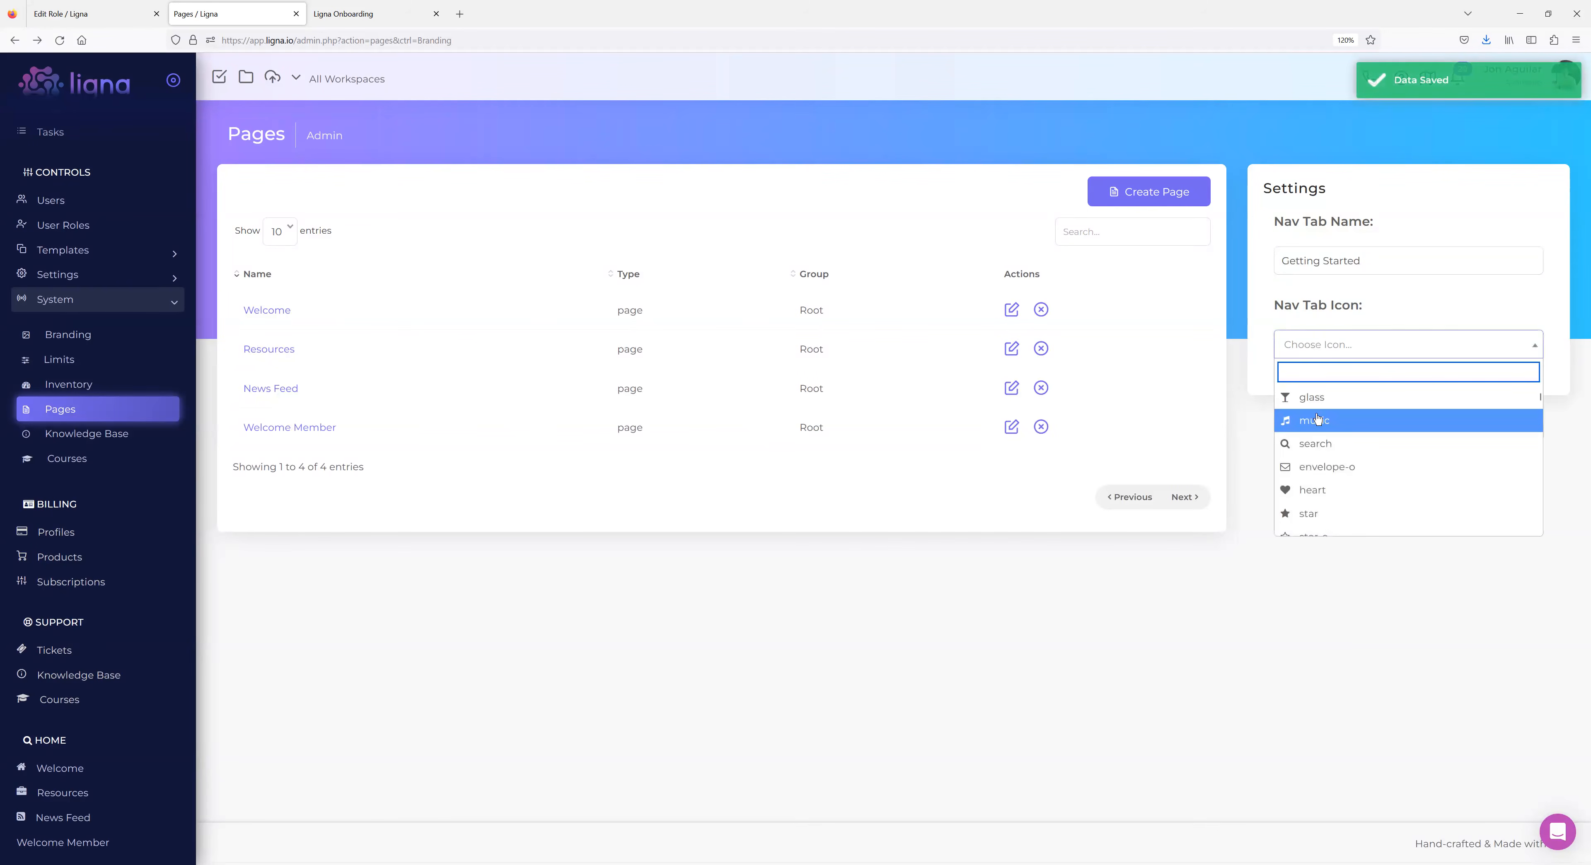
{"action": "type", "text": "ho"}
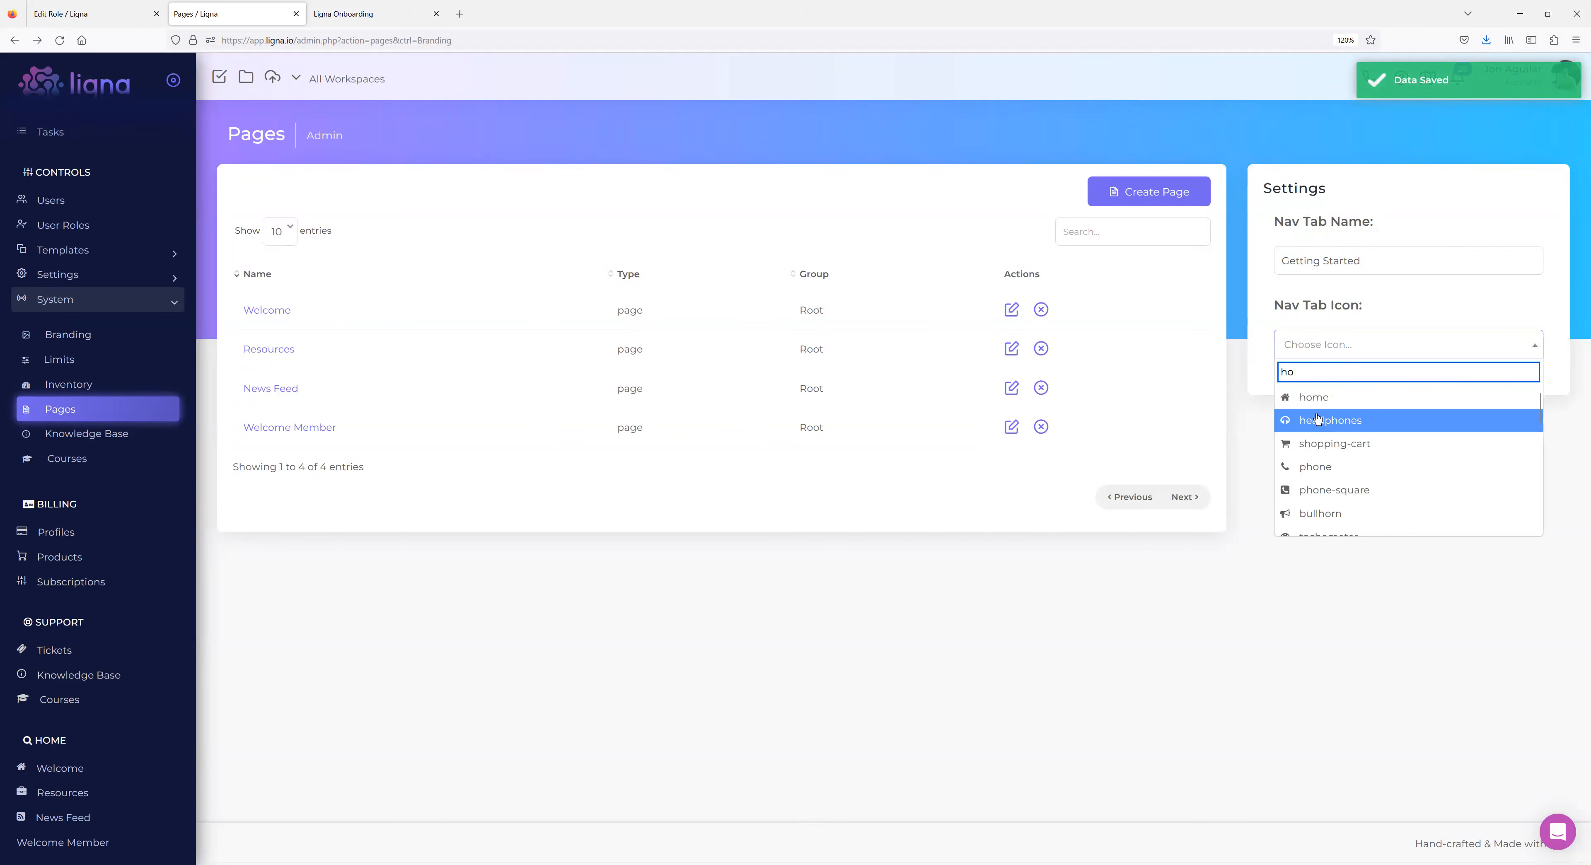
{"action": "type", "text": "me"}
{"action": "left_click", "coordinate": [1308, 398]}
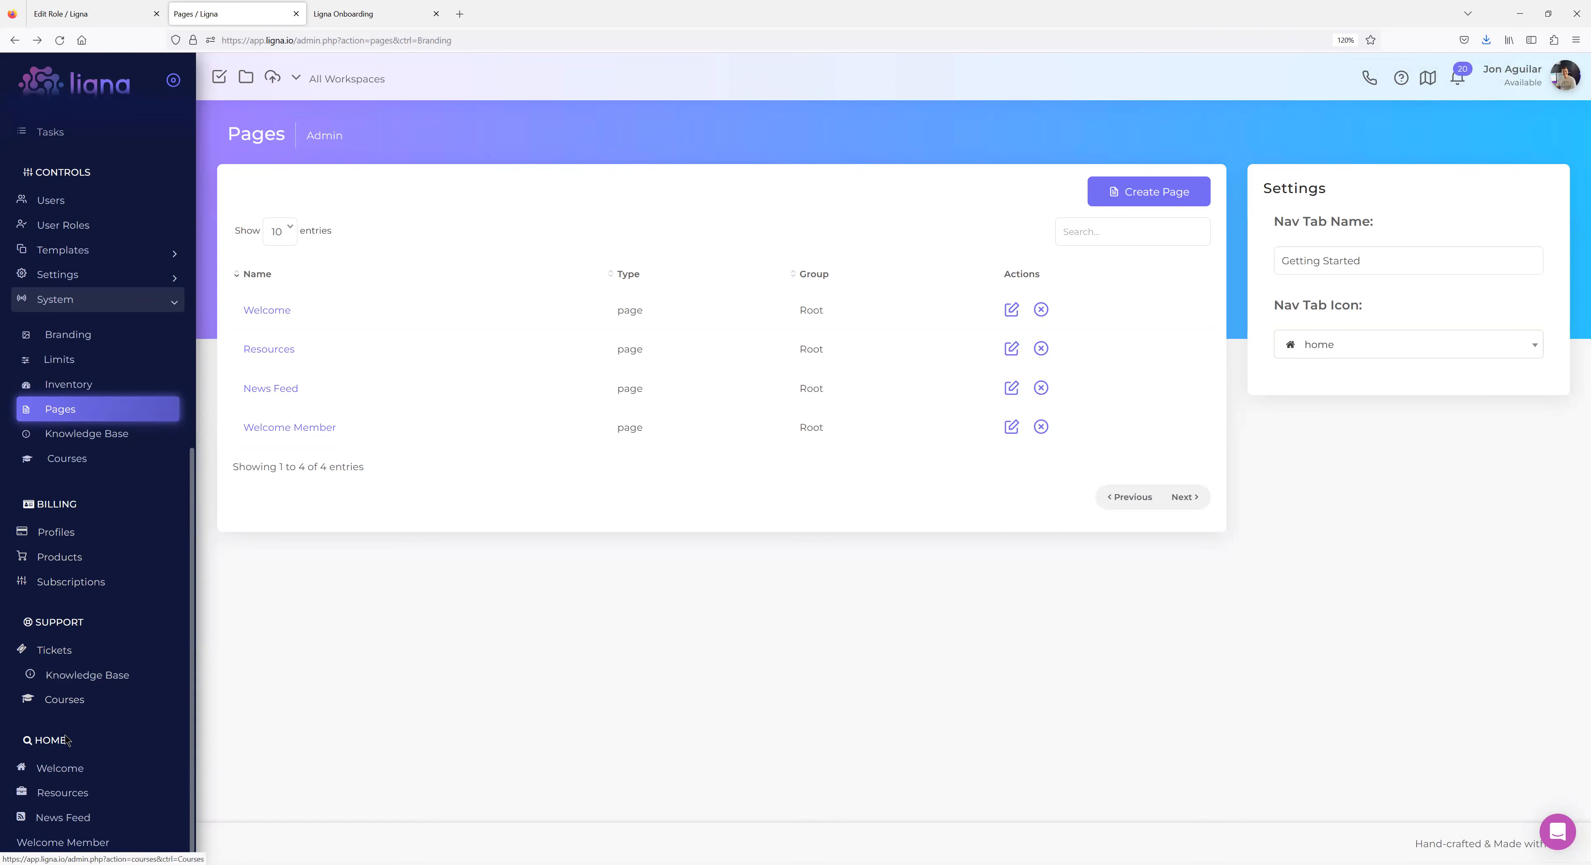
{"action": "left_click", "coordinate": [60, 40]}
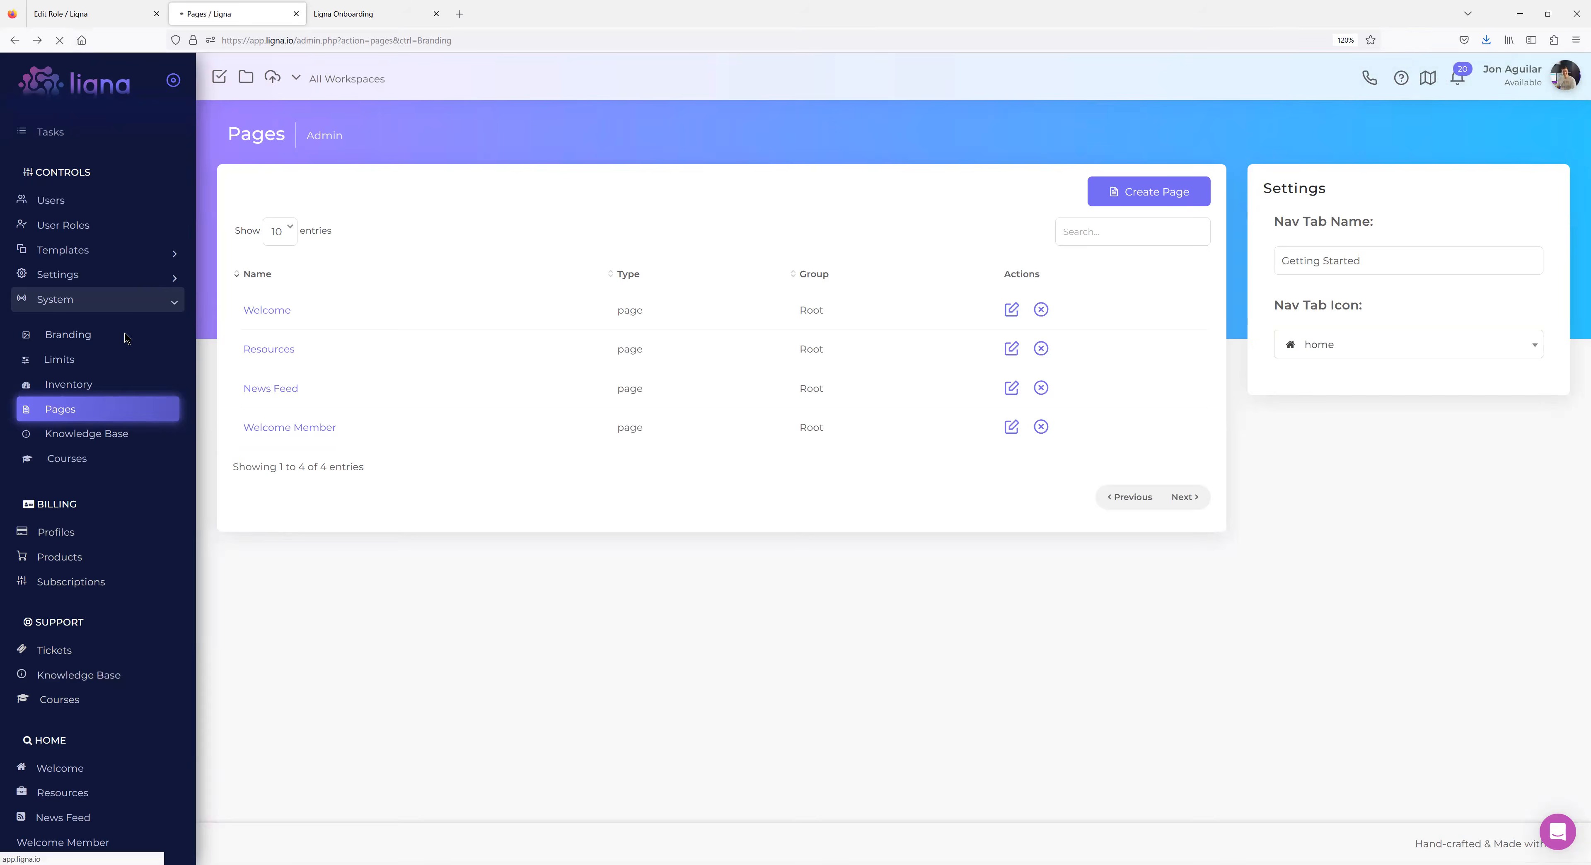
{"action": "scroll", "coordinate": [80, 698], "scroll_direction": "up", "scroll_amount": 10}
{"action": "scroll", "coordinate": [64, 744], "scroll_direction": "down", "scroll_amount": 10}
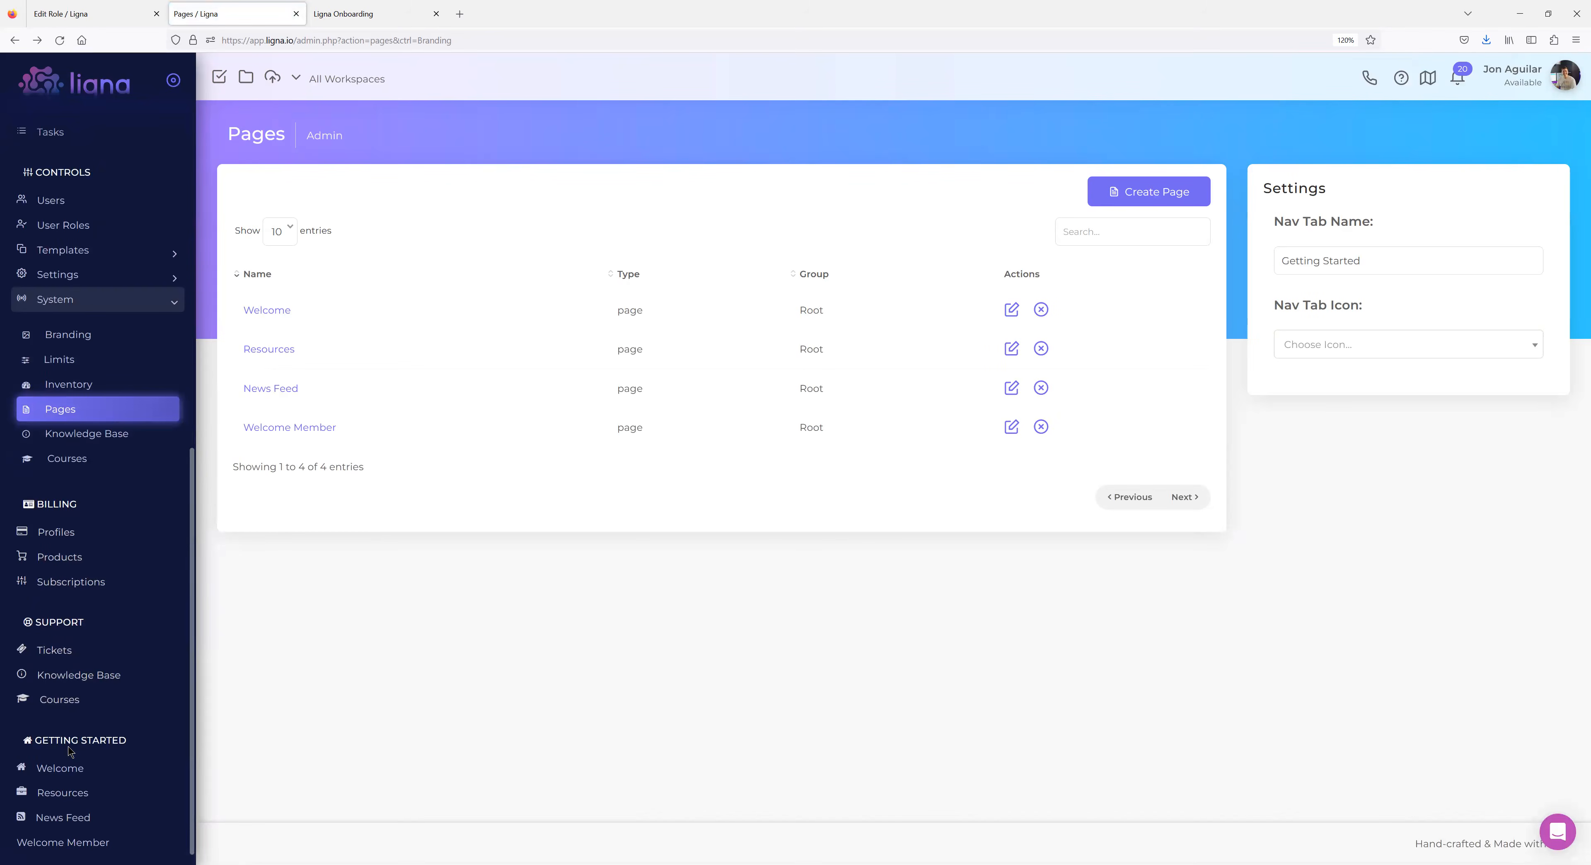
{"action": "scroll", "coordinate": [78, 719], "scroll_direction": "up", "scroll_amount": 8}
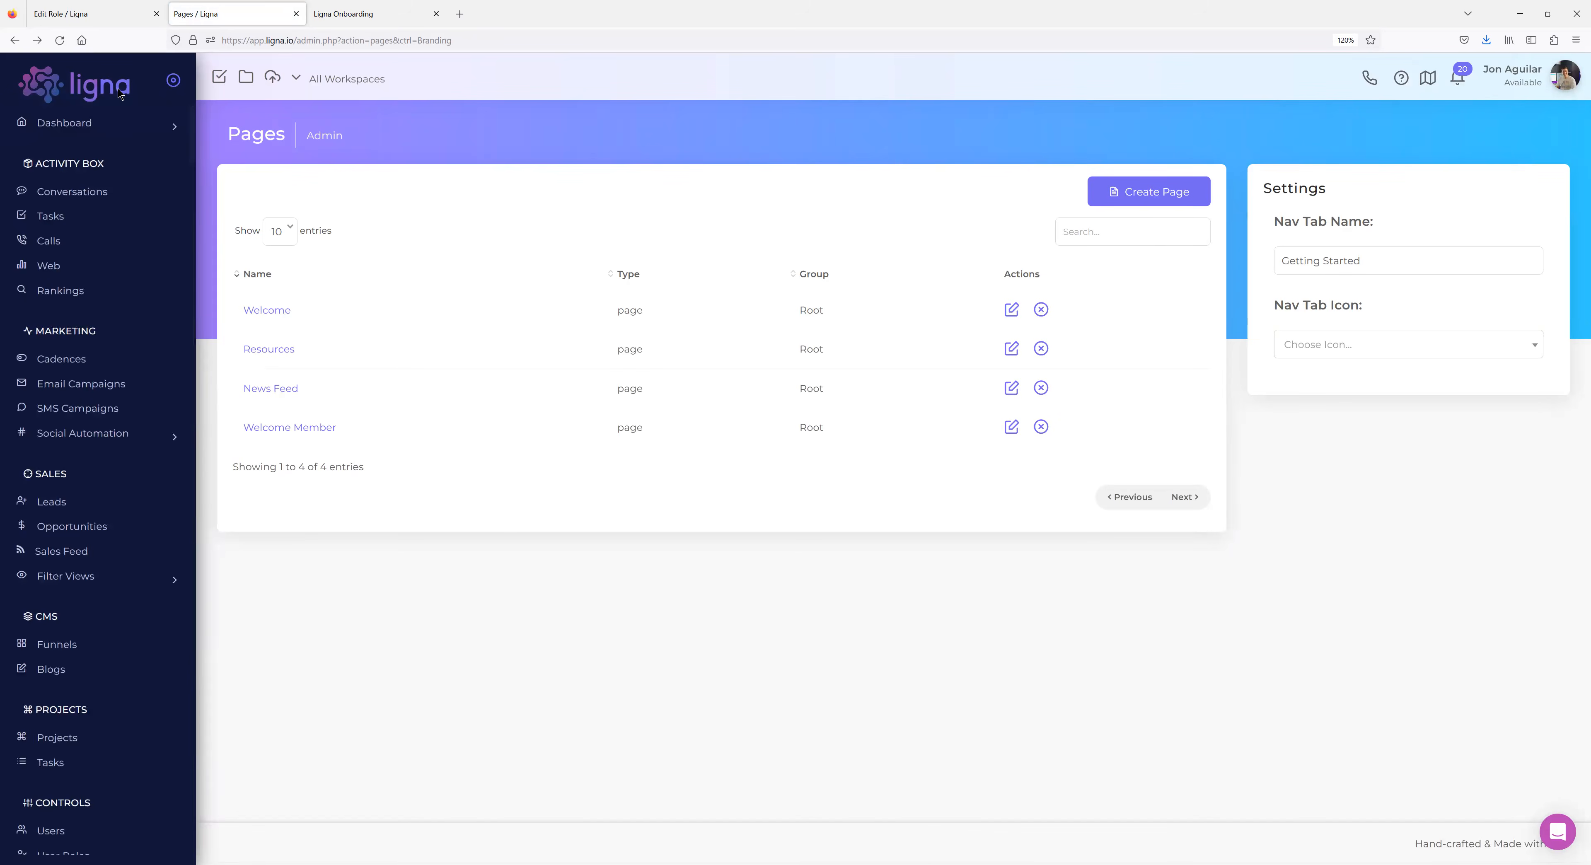
{"action": "scroll", "coordinate": [111, 618], "scroll_direction": "down", "scroll_amount": 10}
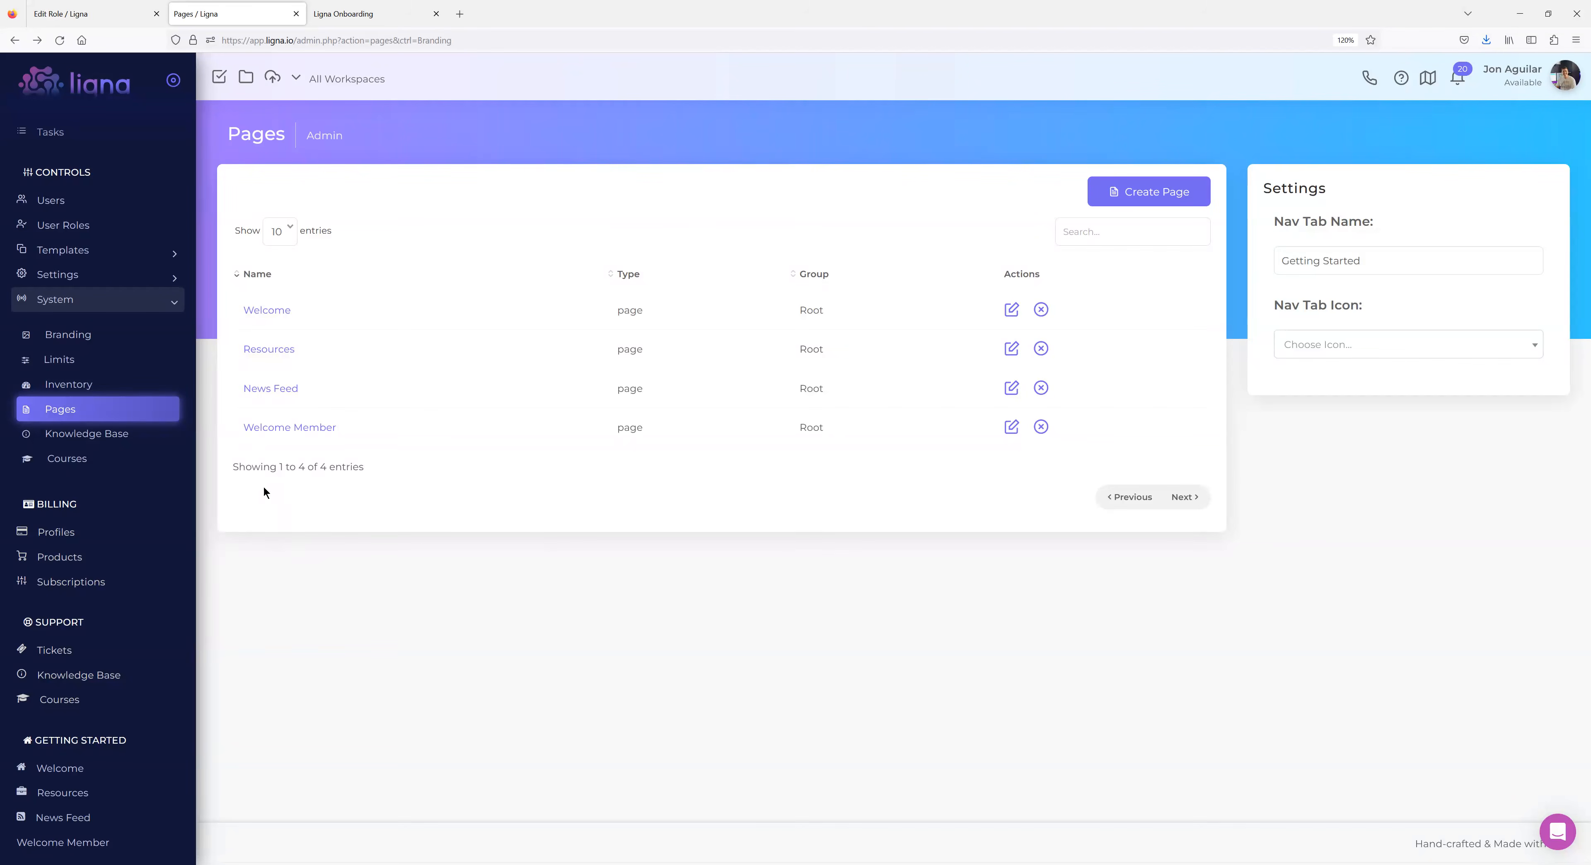
Open the Welcome Member page editor and review its Settings and Role Access toggles.
{"action": "left_click", "coordinate": [275, 434]}
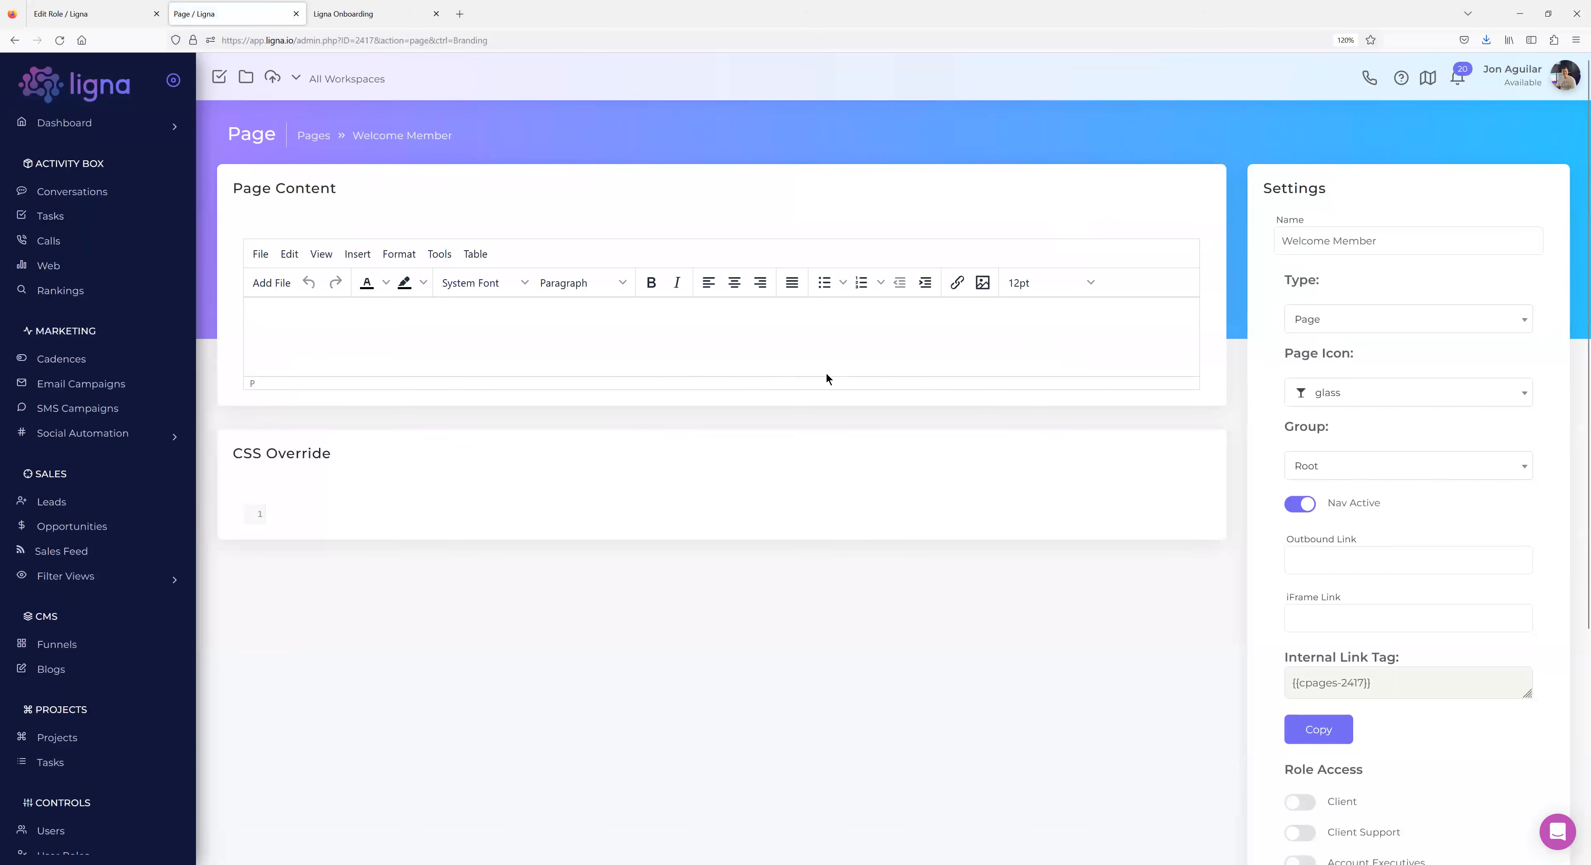
{"action": "scroll", "coordinate": [1158, 521], "scroll_direction": "down", "scroll_amount": 3}
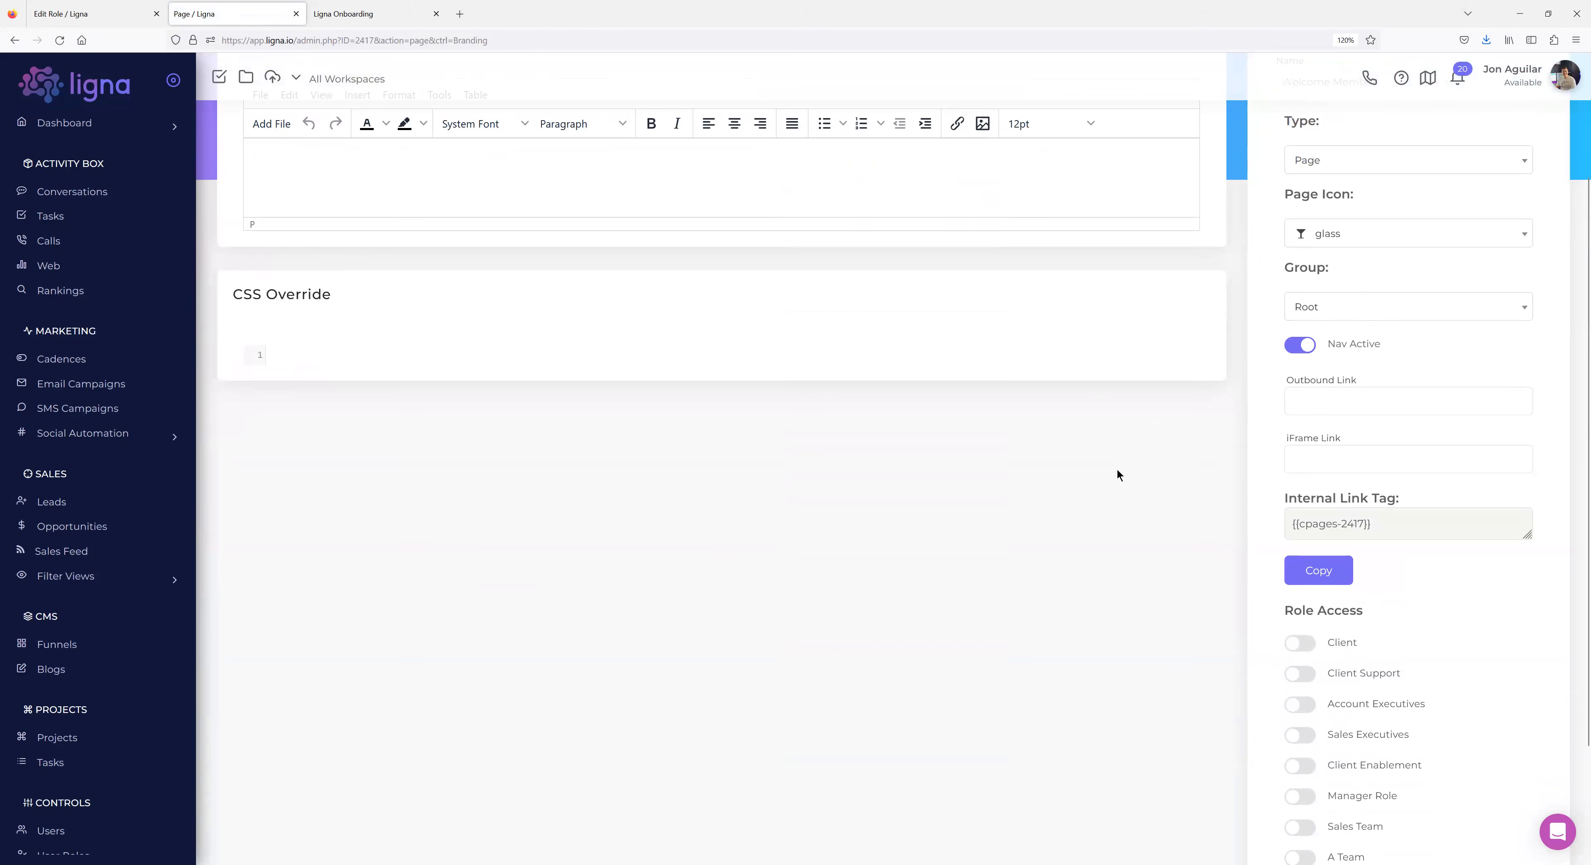
{"action": "scroll", "coordinate": [1281, 408], "scroll_direction": "up", "scroll_amount": 3}
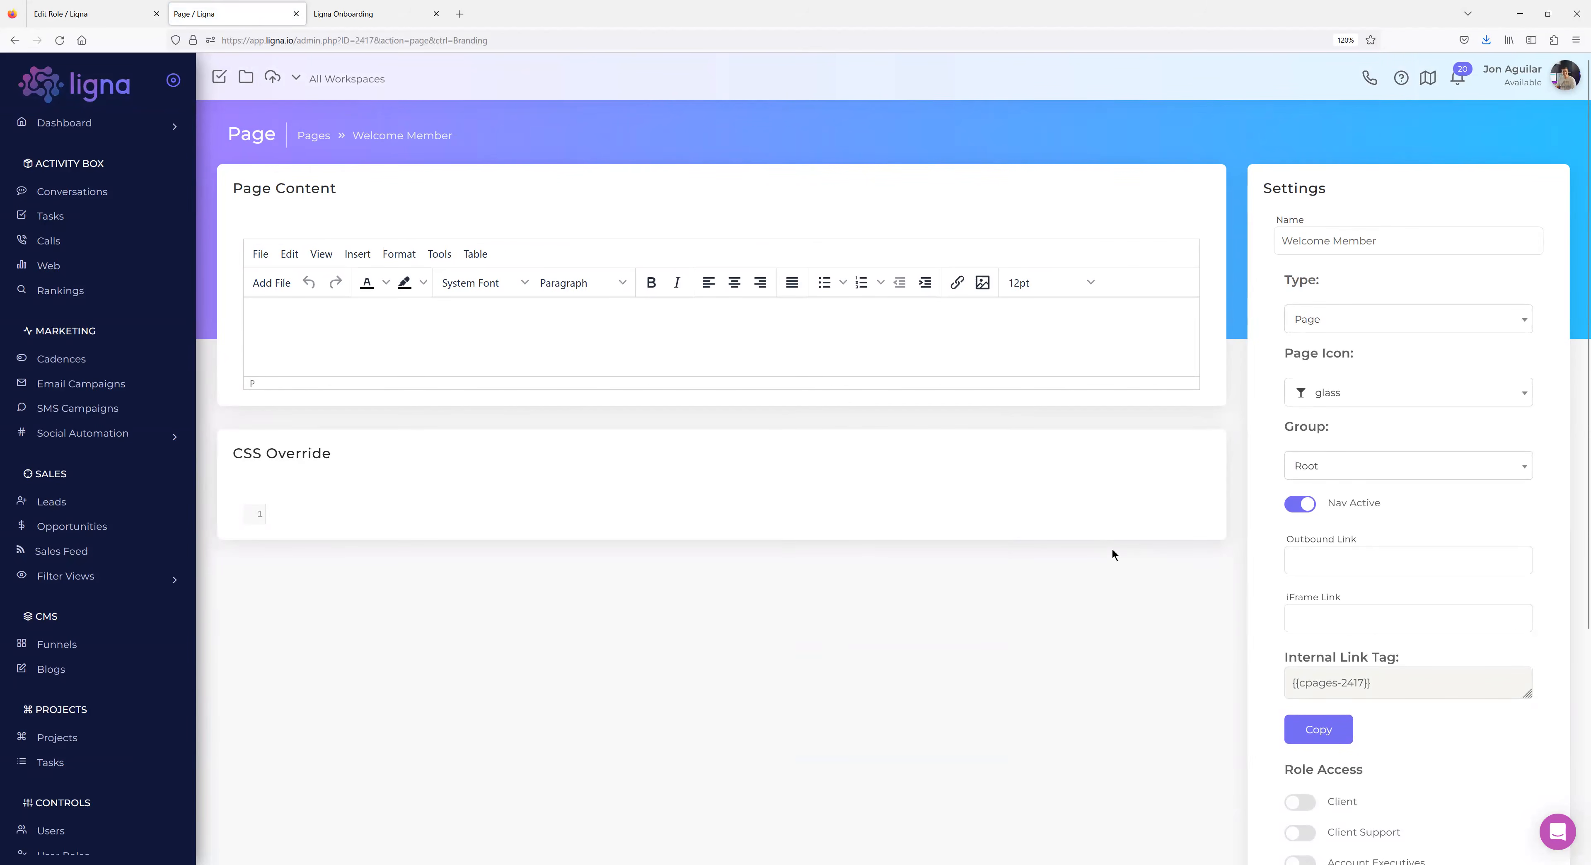
{"action": "scroll", "coordinate": [1109, 556], "scroll_direction": "down", "scroll_amount": 2}
{"action": "scroll", "coordinate": [1109, 556], "scroll_direction": "up", "scroll_amount": 2}
{"action": "scroll", "coordinate": [50, 810], "scroll_direction": "down", "scroll_amount": 6}
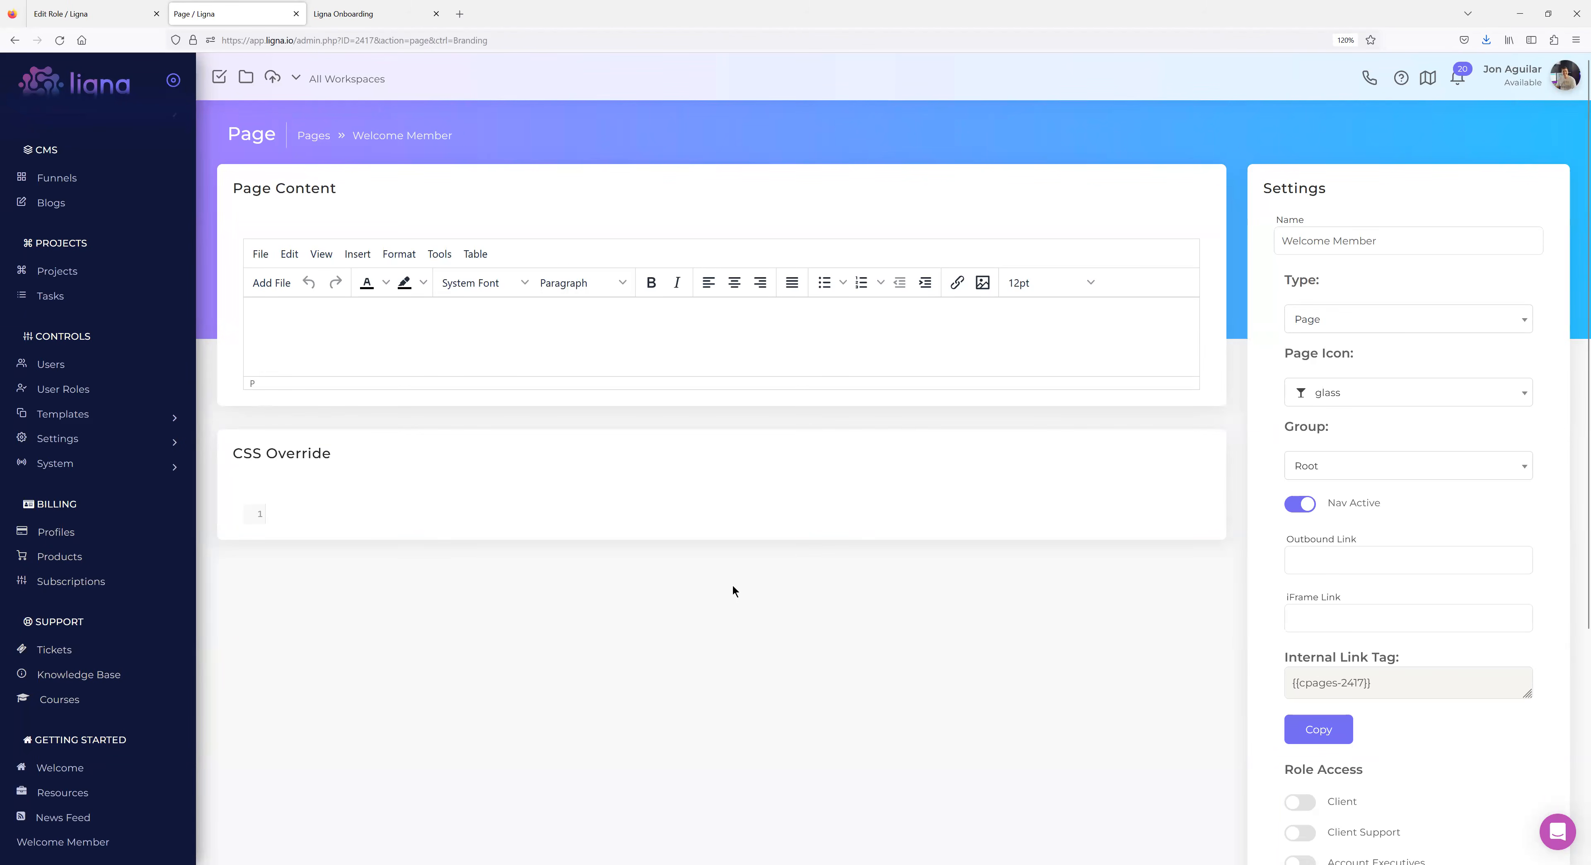
{"action": "scroll", "coordinate": [739, 576], "scroll_direction": "down", "scroll_amount": 5}
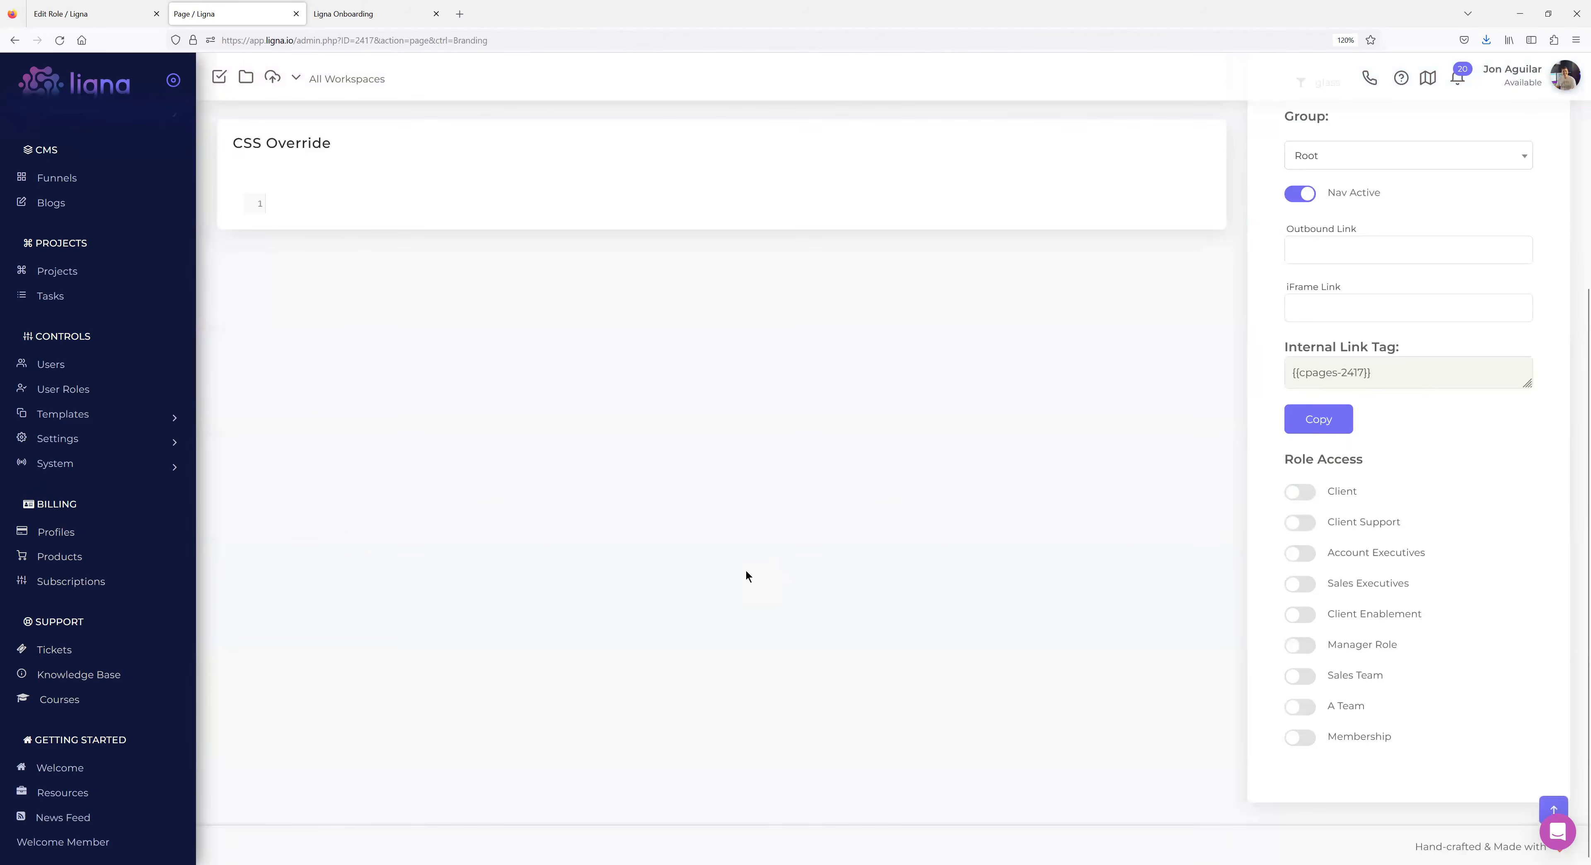
{"action": "scroll", "coordinate": [746, 570], "scroll_direction": "up", "scroll_amount": 4}
{"action": "scroll", "coordinate": [1096, 554], "scroll_direction": "up", "scroll_amount": 1}
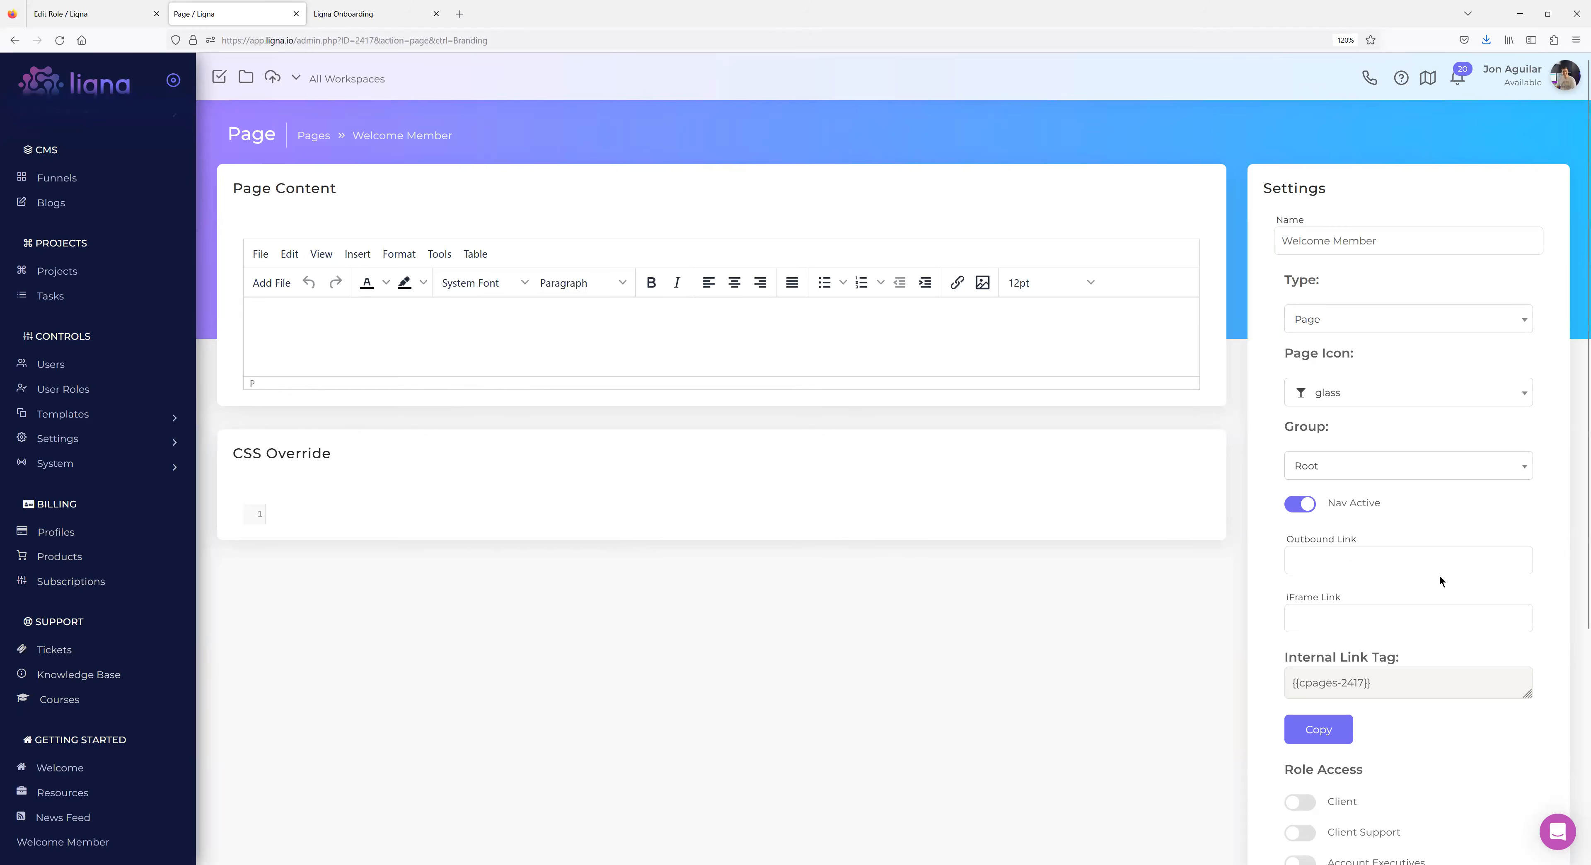
{"action": "scroll", "coordinate": [909, 700], "scroll_direction": "down", "scroll_amount": 3}
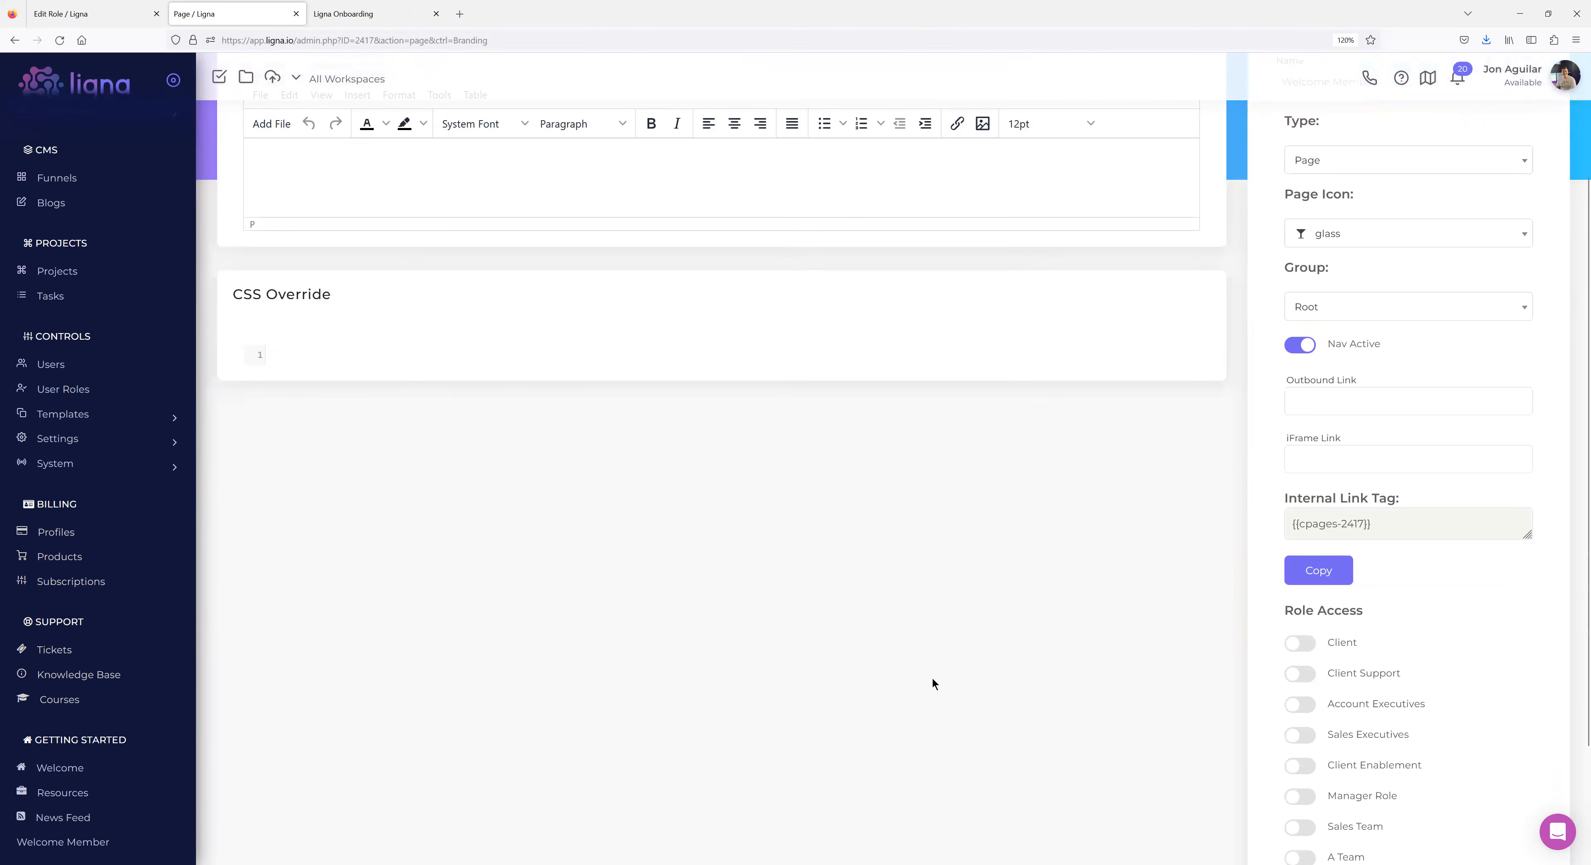
{"action": "scroll", "coordinate": [1050, 630], "scroll_direction": "up", "scroll_amount": 1}
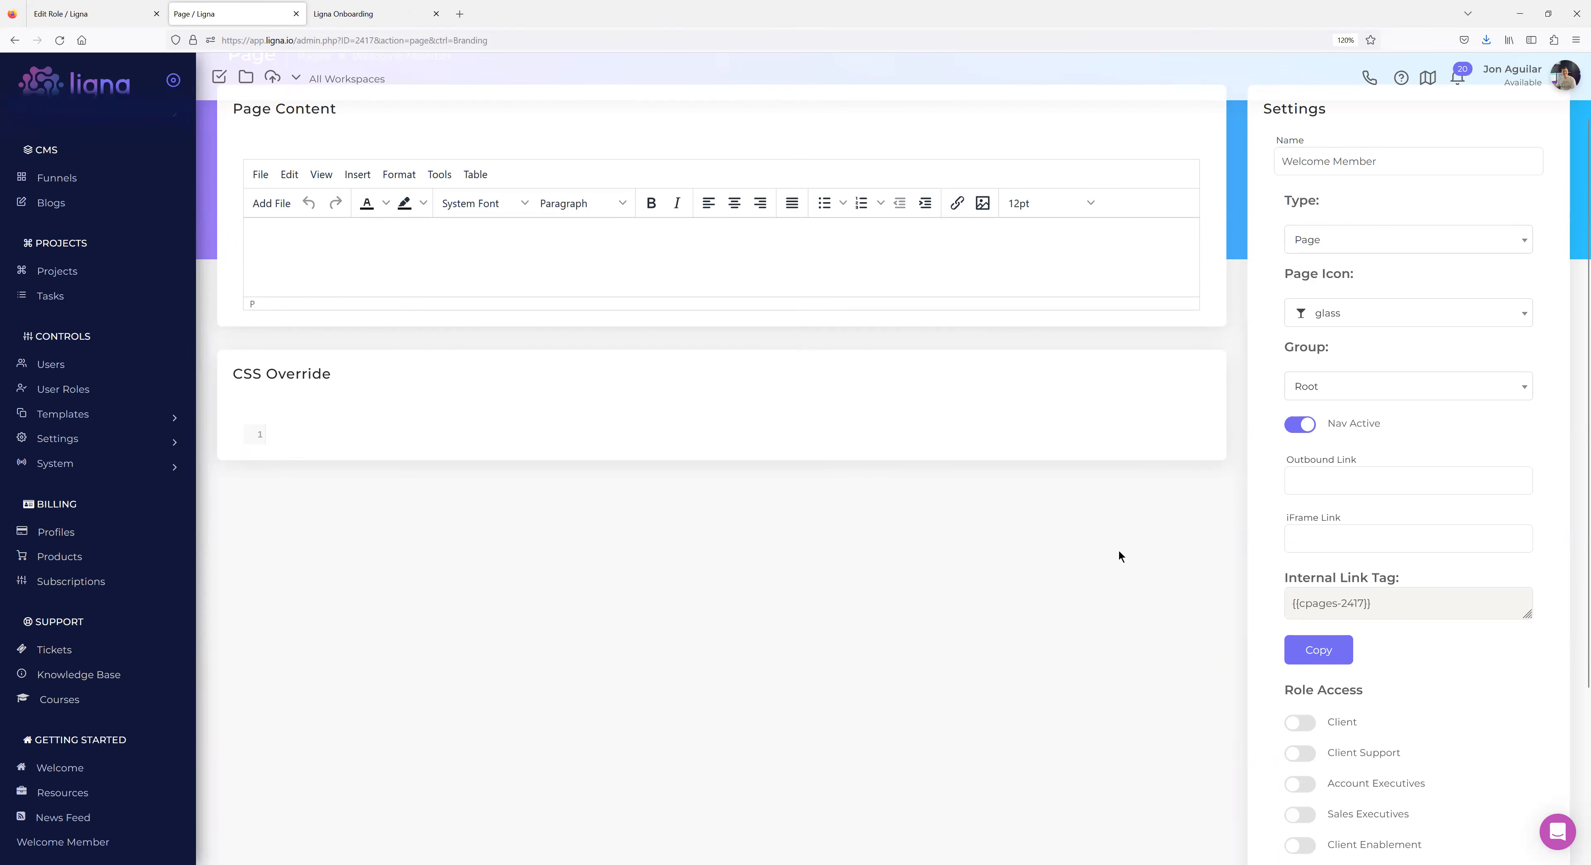
Paste the page's internal link tag into the content body, then delete it again.
{"action": "scroll", "coordinate": [1119, 550], "scroll_direction": "down", "scroll_amount": 3}
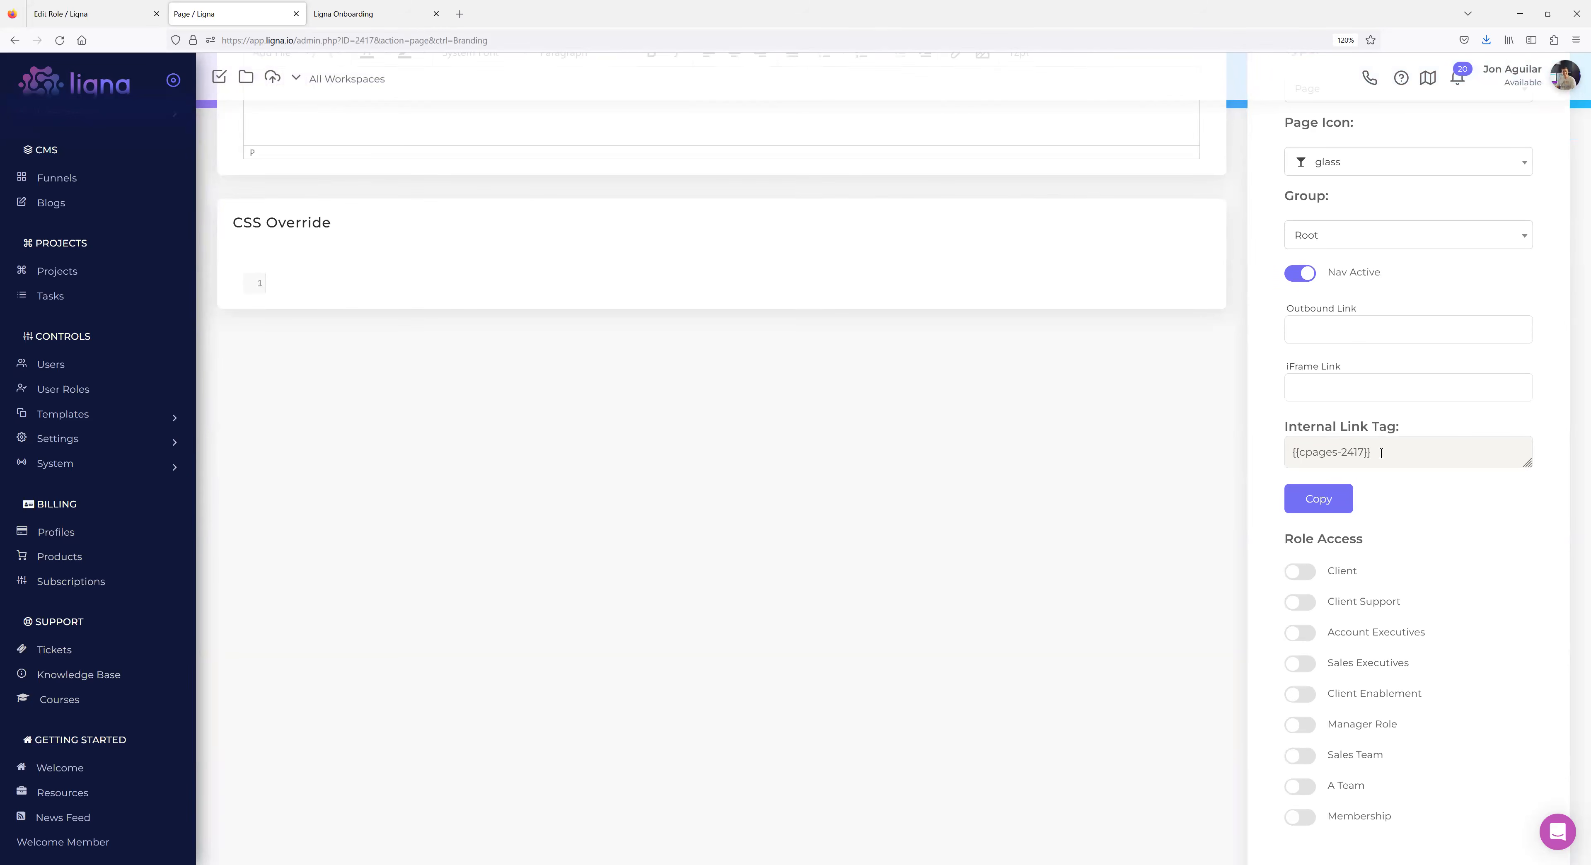
{"action": "left_click_drag", "start_coordinate": [1377, 455], "coordinate": [1272, 455]}
{"action": "key", "text": "ctrl+c"}
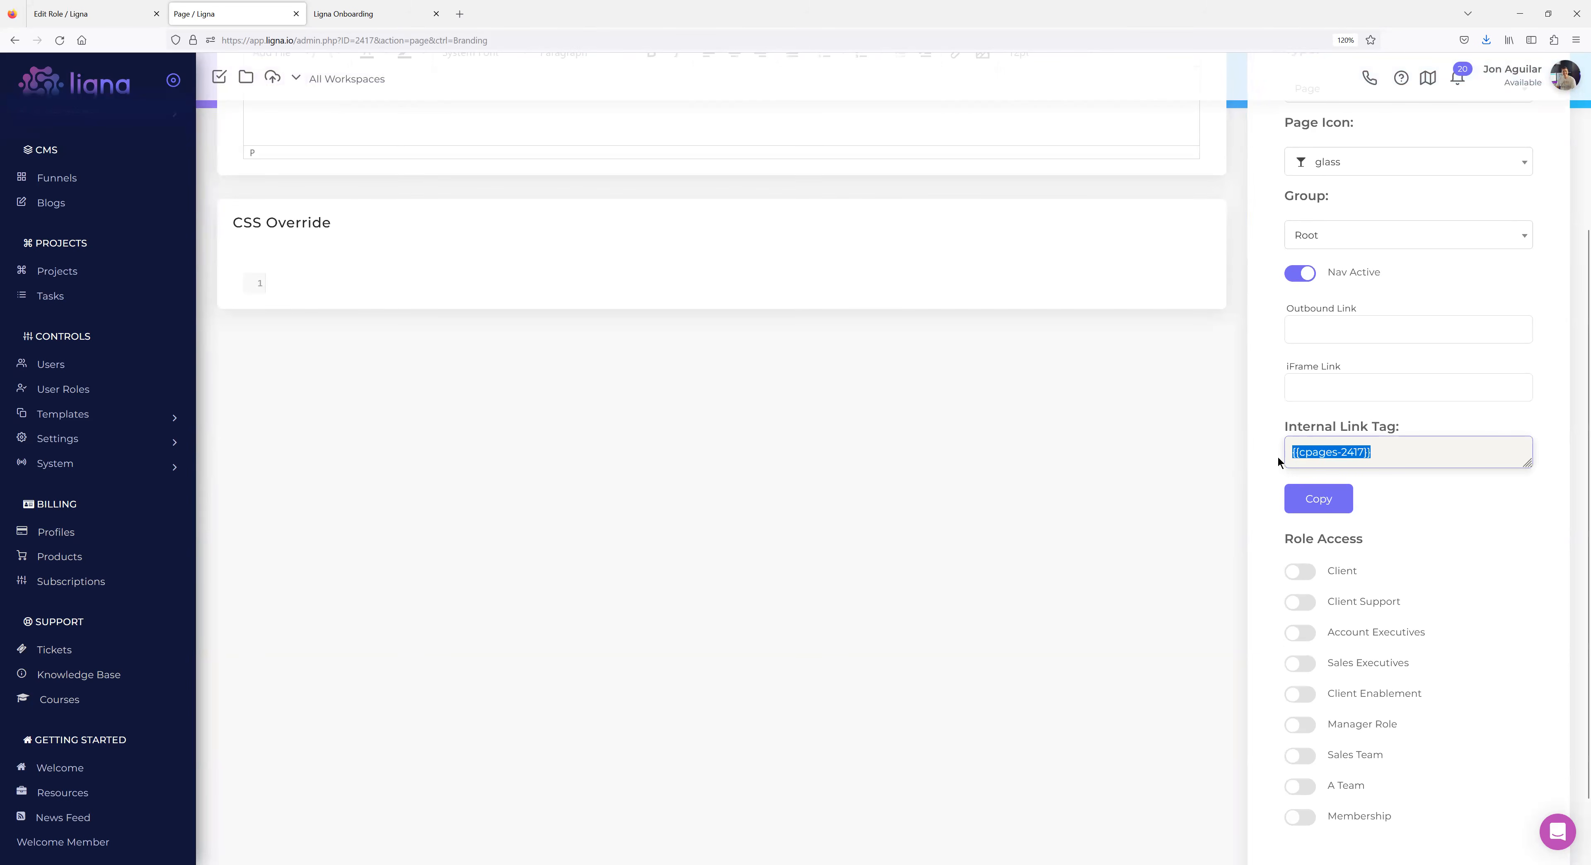
{"action": "scroll", "coordinate": [696, 558], "scroll_direction": "up", "scroll_amount": 5}
{"action": "left_click", "coordinate": [418, 355]}
{"action": "key", "text": "ctrl+v"}
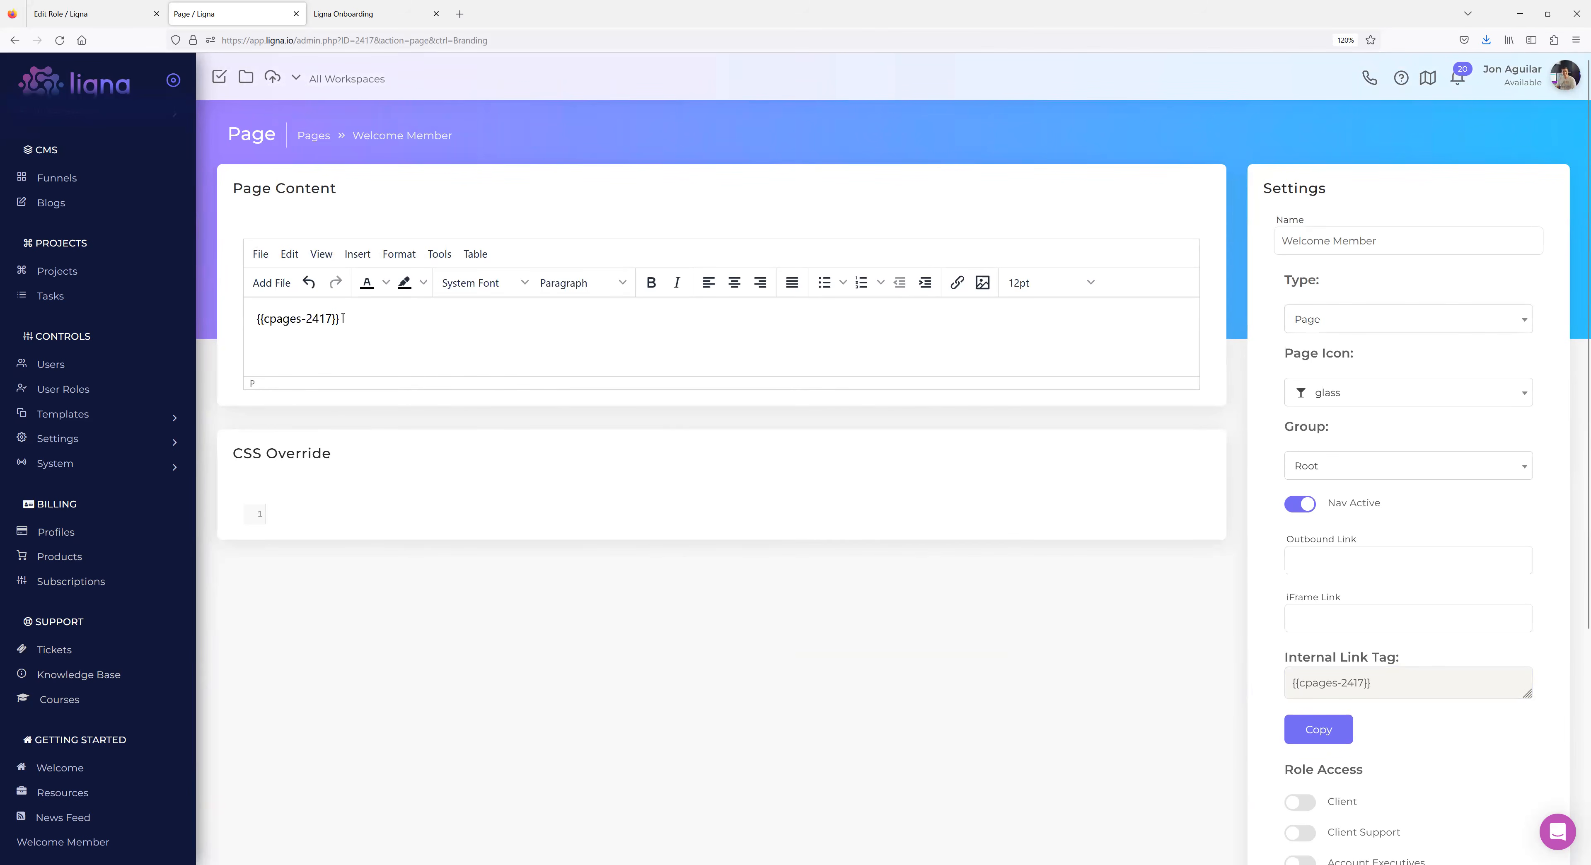
{"action": "left_click_drag", "start_coordinate": [341, 318], "coordinate": [243, 322]}
{"action": "key", "text": "Delete"}
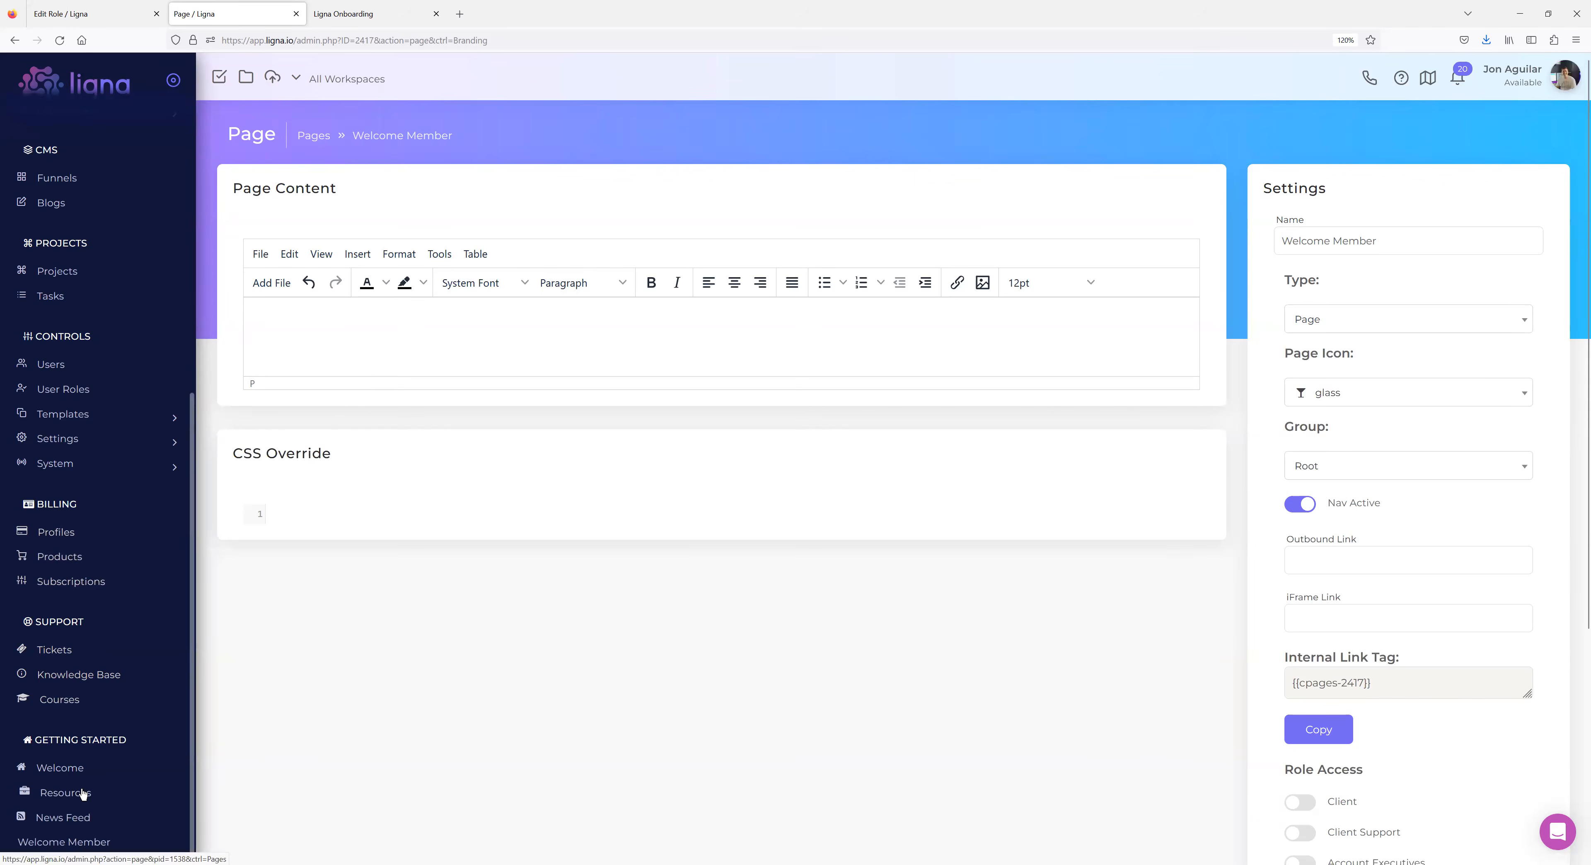
{"action": "left_click_drag", "start_coordinate": [1393, 682], "coordinate": [1257, 680]}
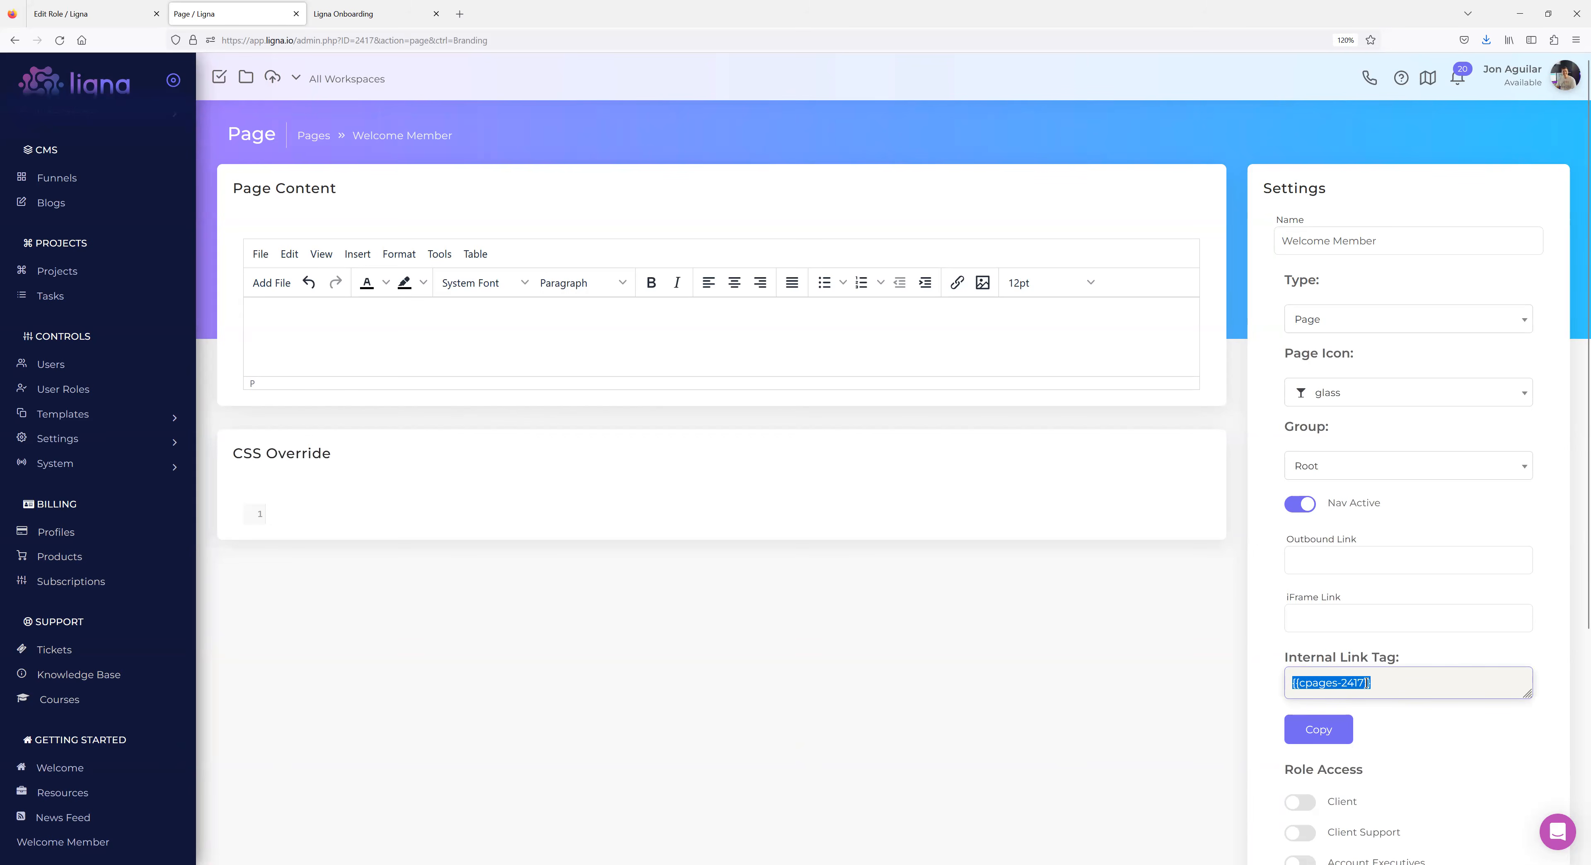
{"action": "left_click", "coordinate": [1129, 664]}
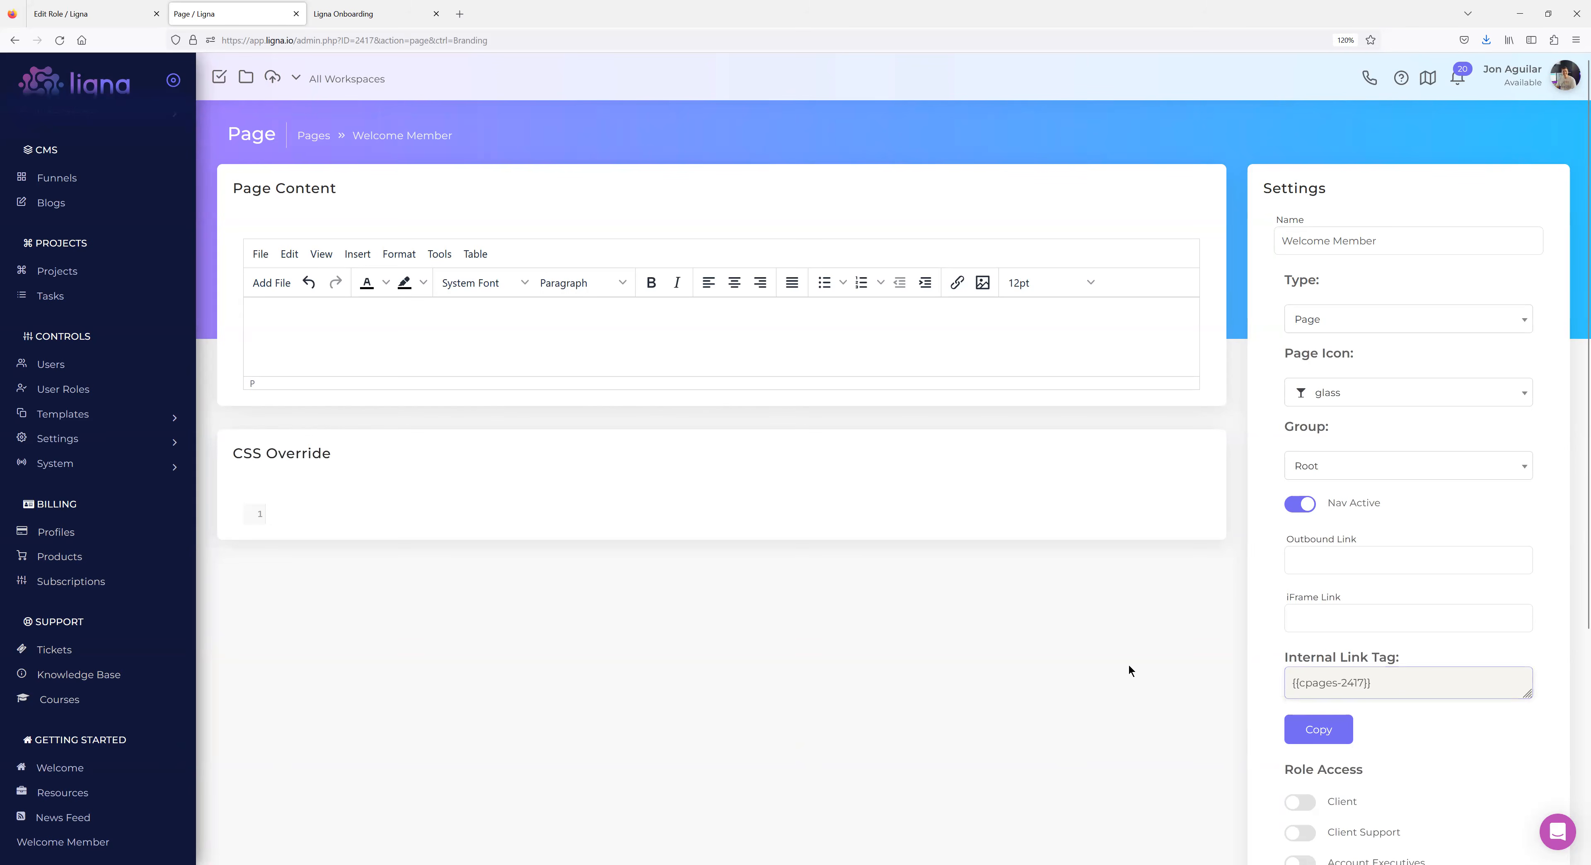
Turn on Membership role access and make the page content read 'test'.
{"action": "scroll", "coordinate": [1128, 657], "scroll_direction": "down", "scroll_amount": 5}
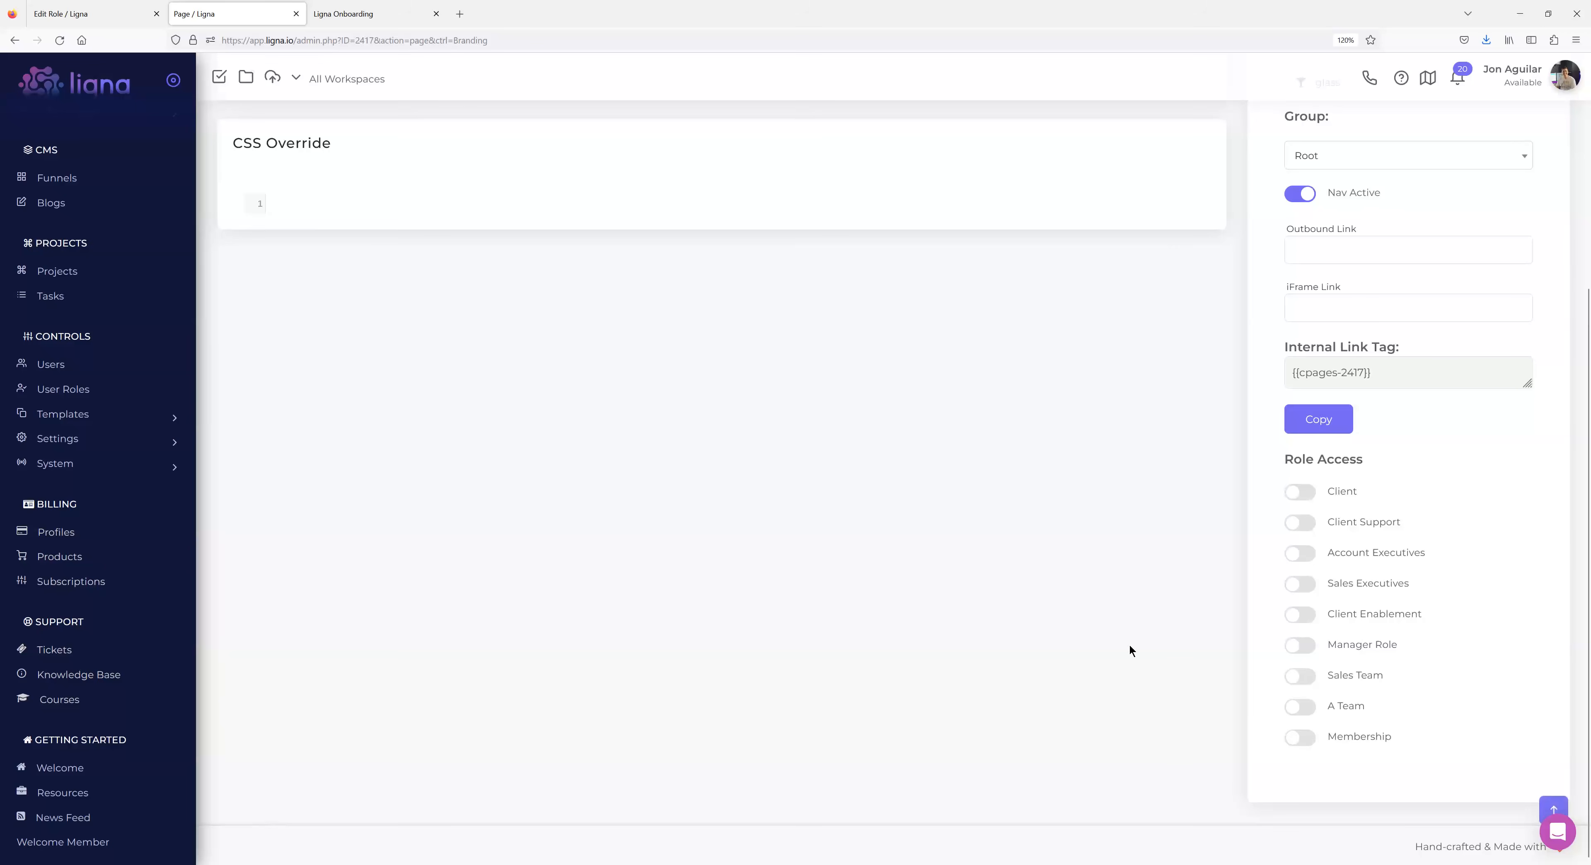
{"action": "scroll", "coordinate": [1043, 579], "scroll_direction": "up", "scroll_amount": 3}
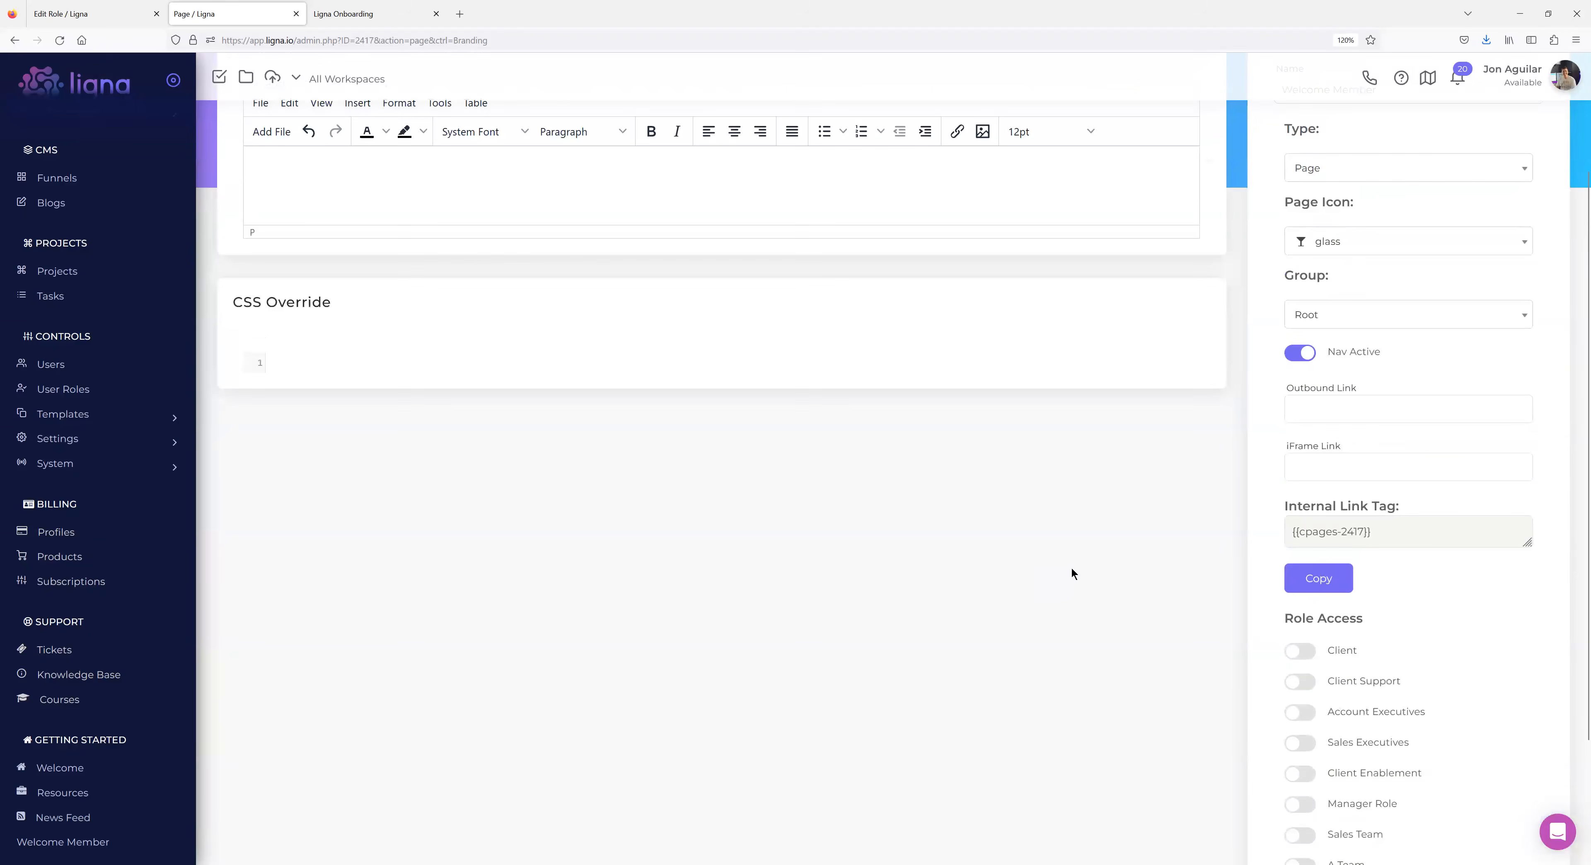
{"action": "scroll", "coordinate": [1072, 570], "scroll_direction": "down", "scroll_amount": 3}
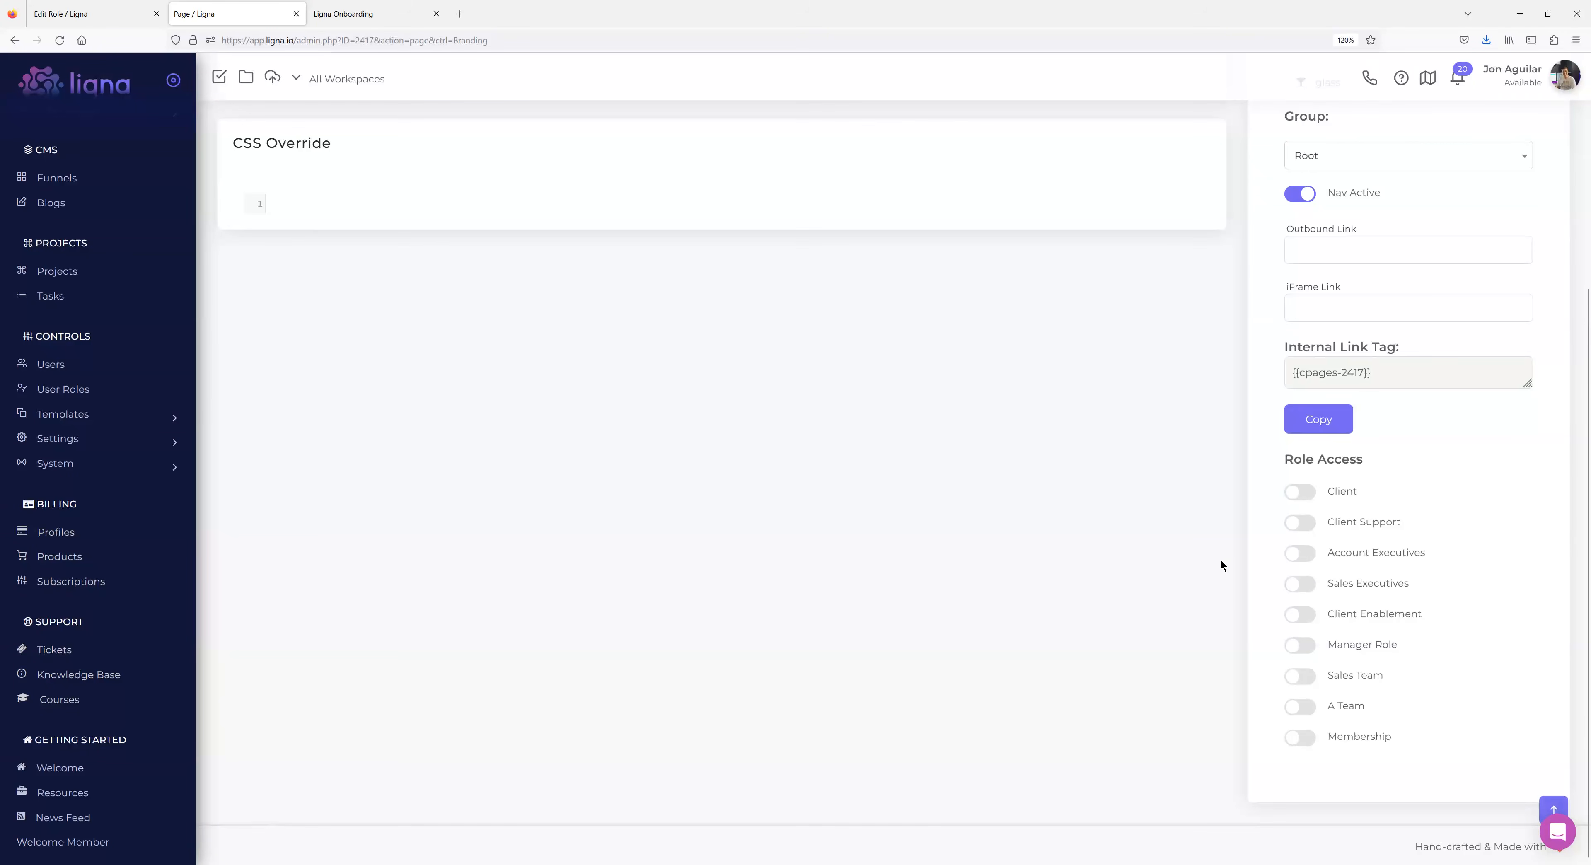
{"action": "left_click", "coordinate": [1302, 738]}
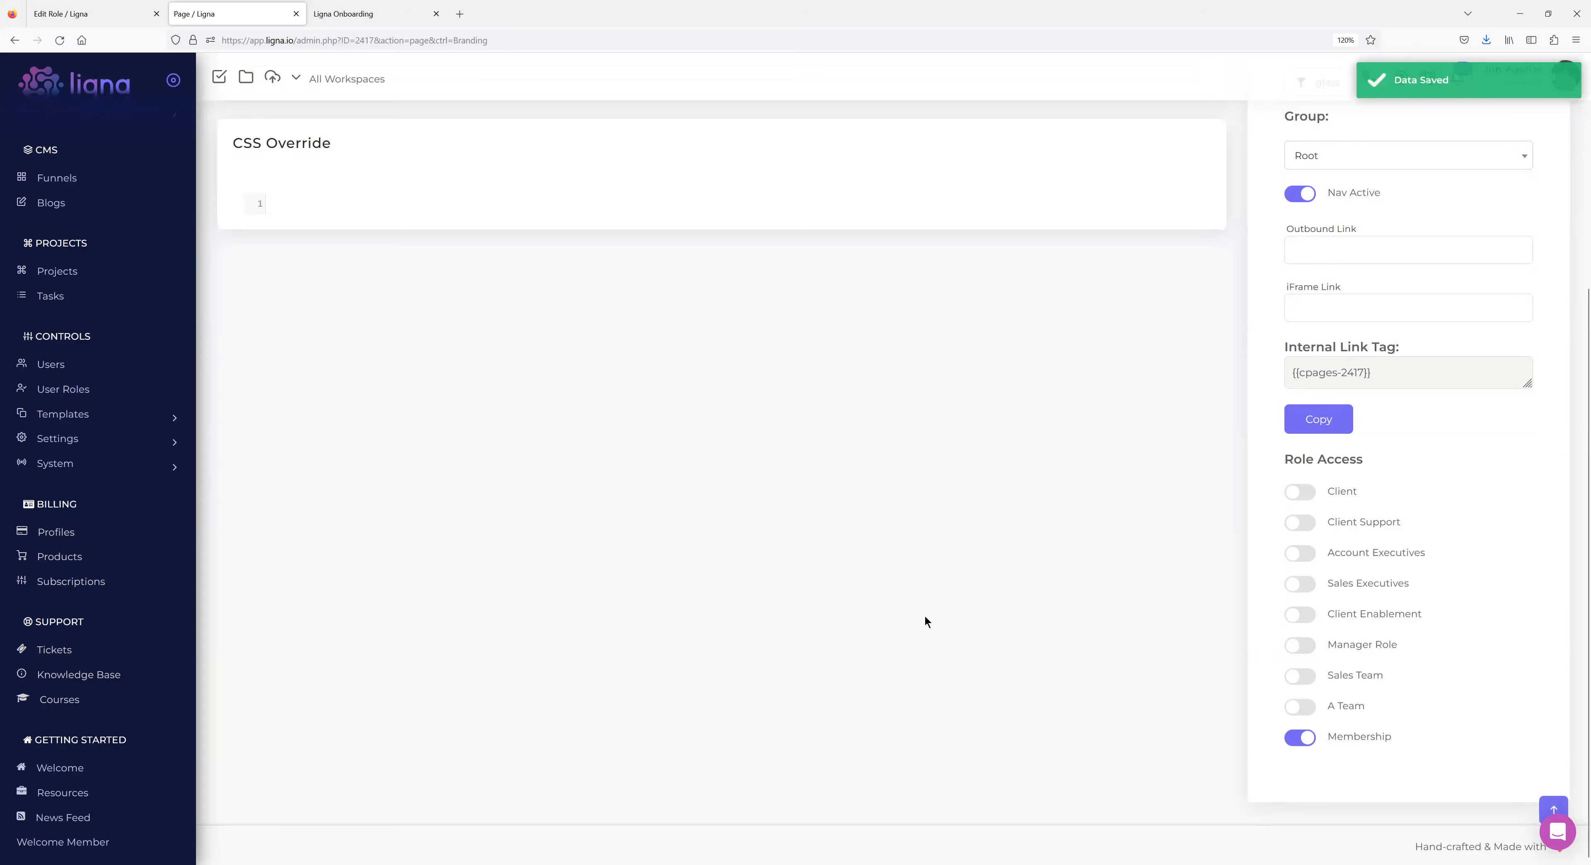
{"action": "scroll", "coordinate": [834, 540], "scroll_direction": "up", "scroll_amount": 6}
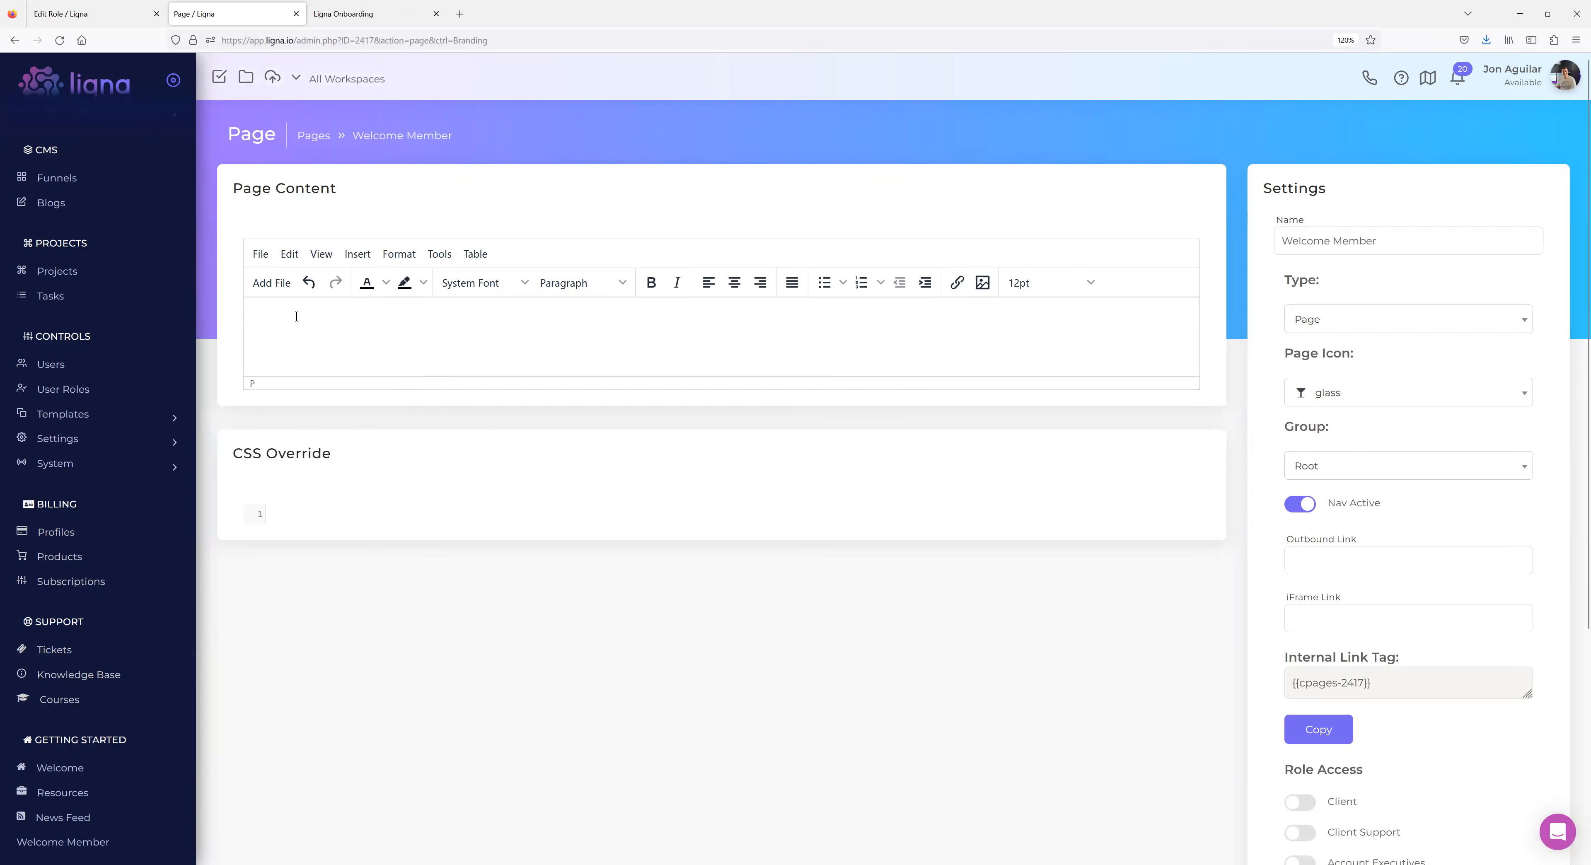
{"action": "type", "text": "est"}
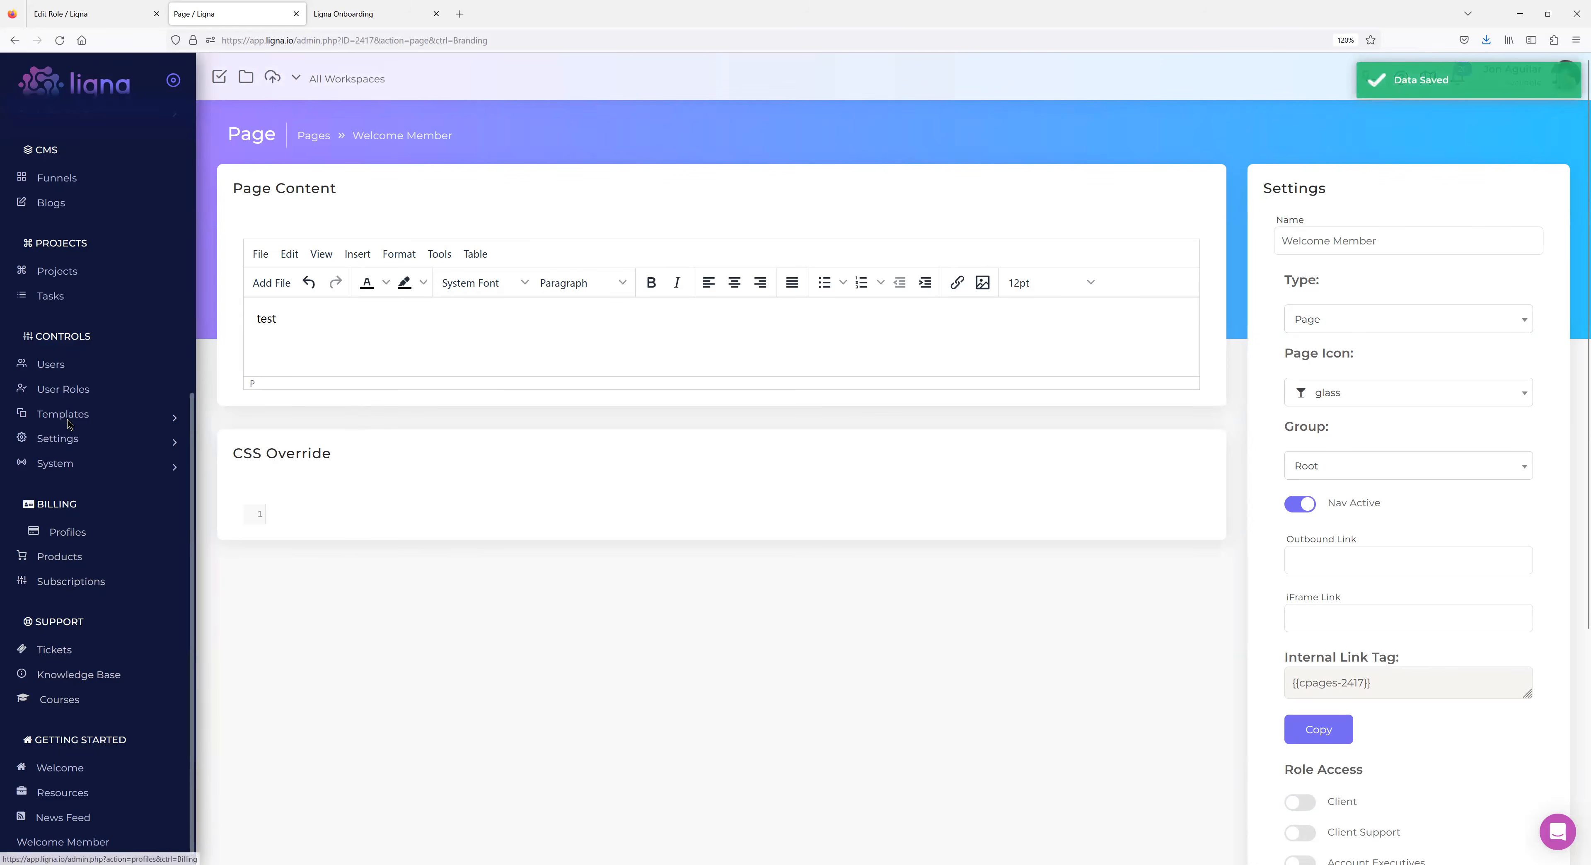
In a new Users tab, impersonate the membership user and view Welcome Member showing 'test'.
{"action": "middle_click", "coordinate": [72, 366]}
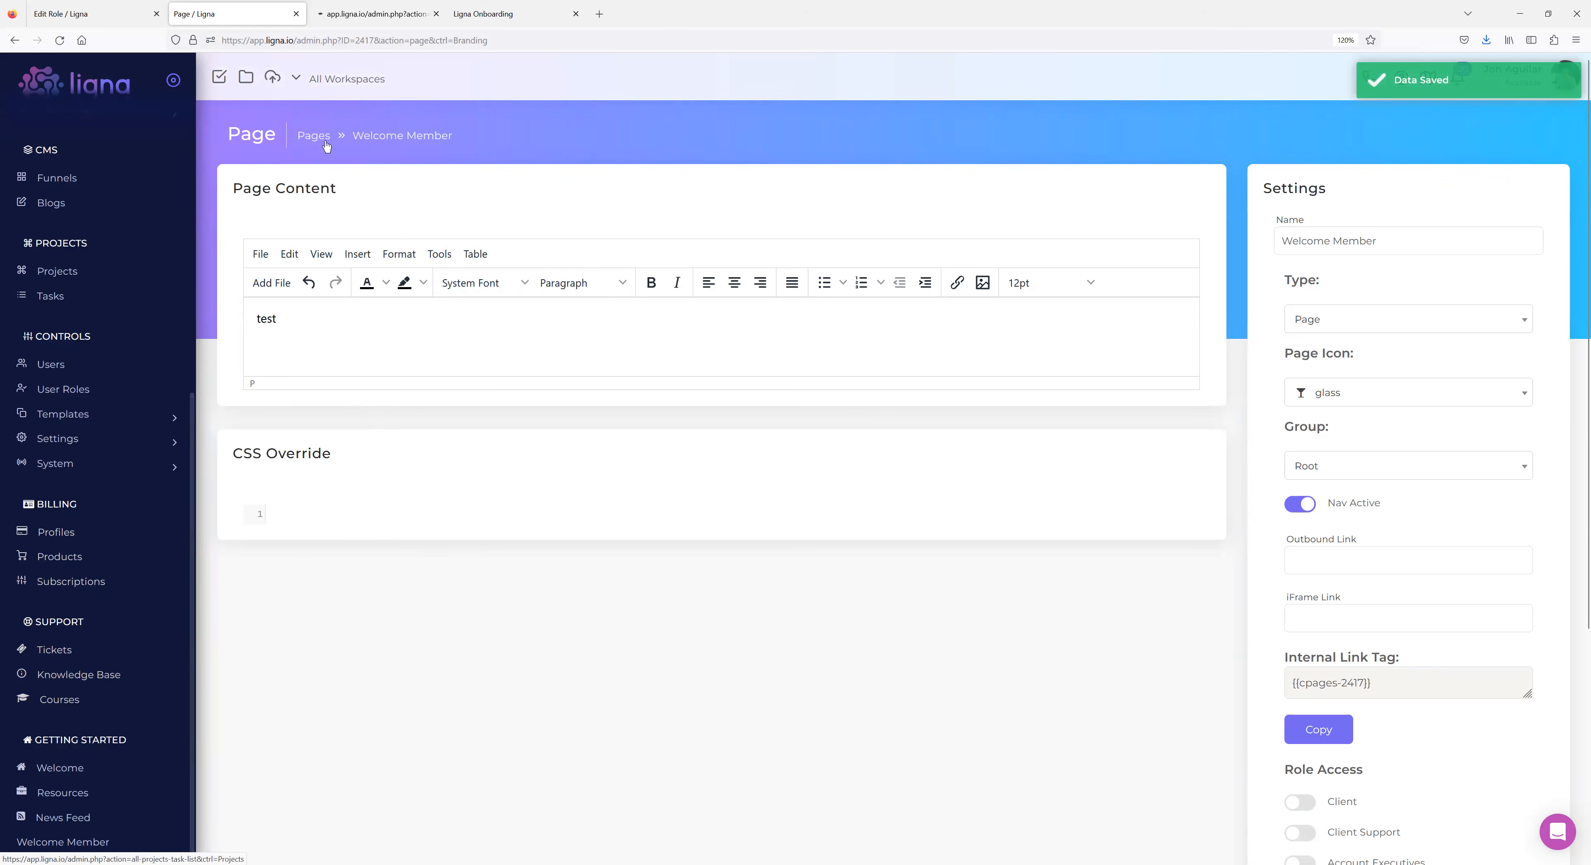
{"action": "left_click", "coordinate": [365, 14]}
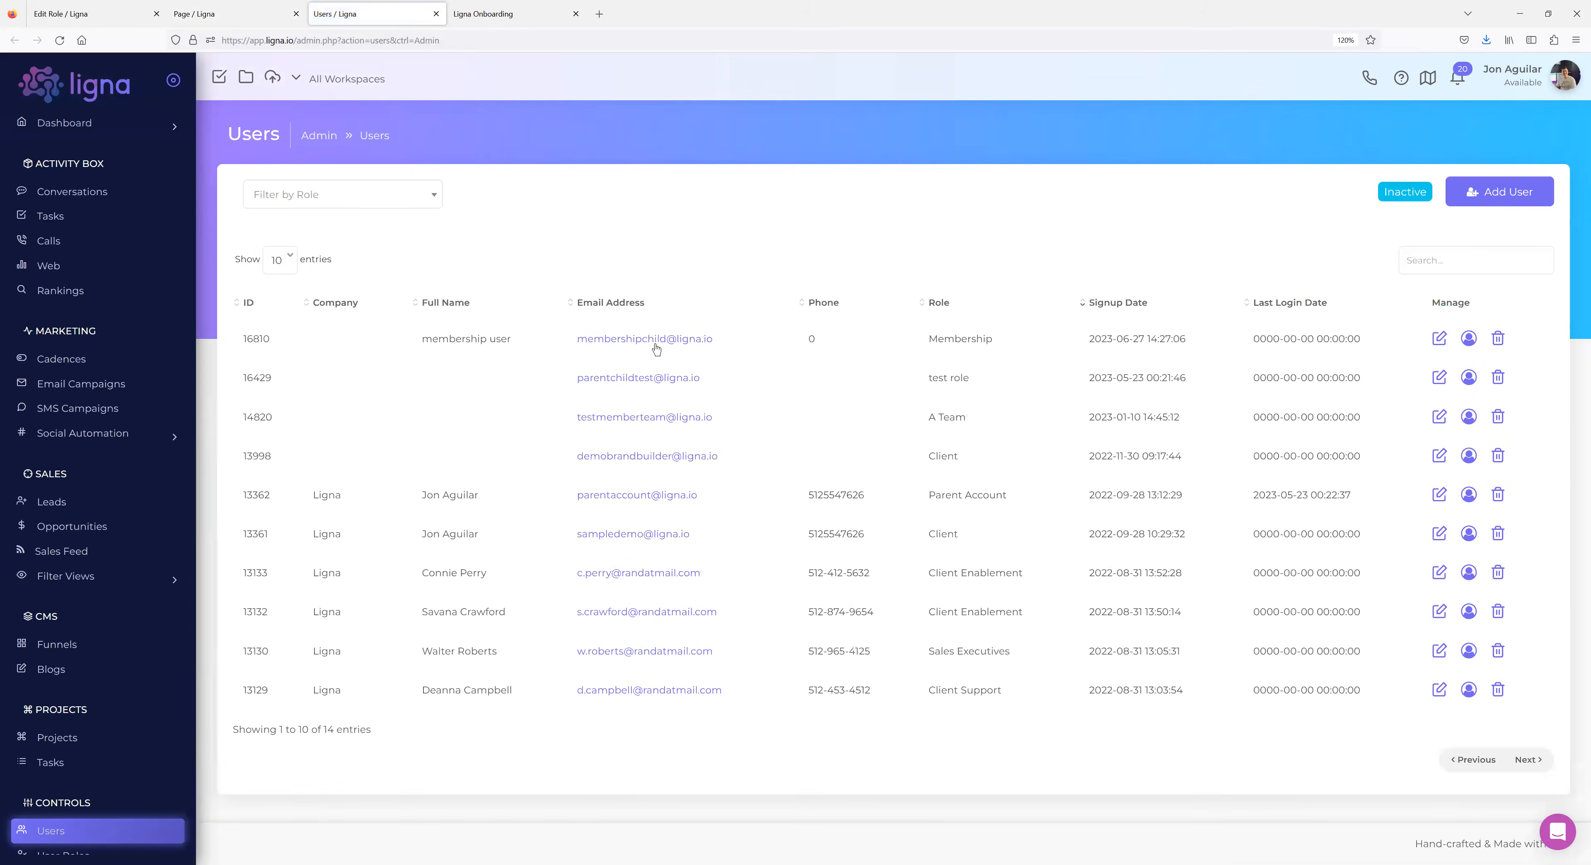
{"action": "left_click", "coordinate": [656, 340]}
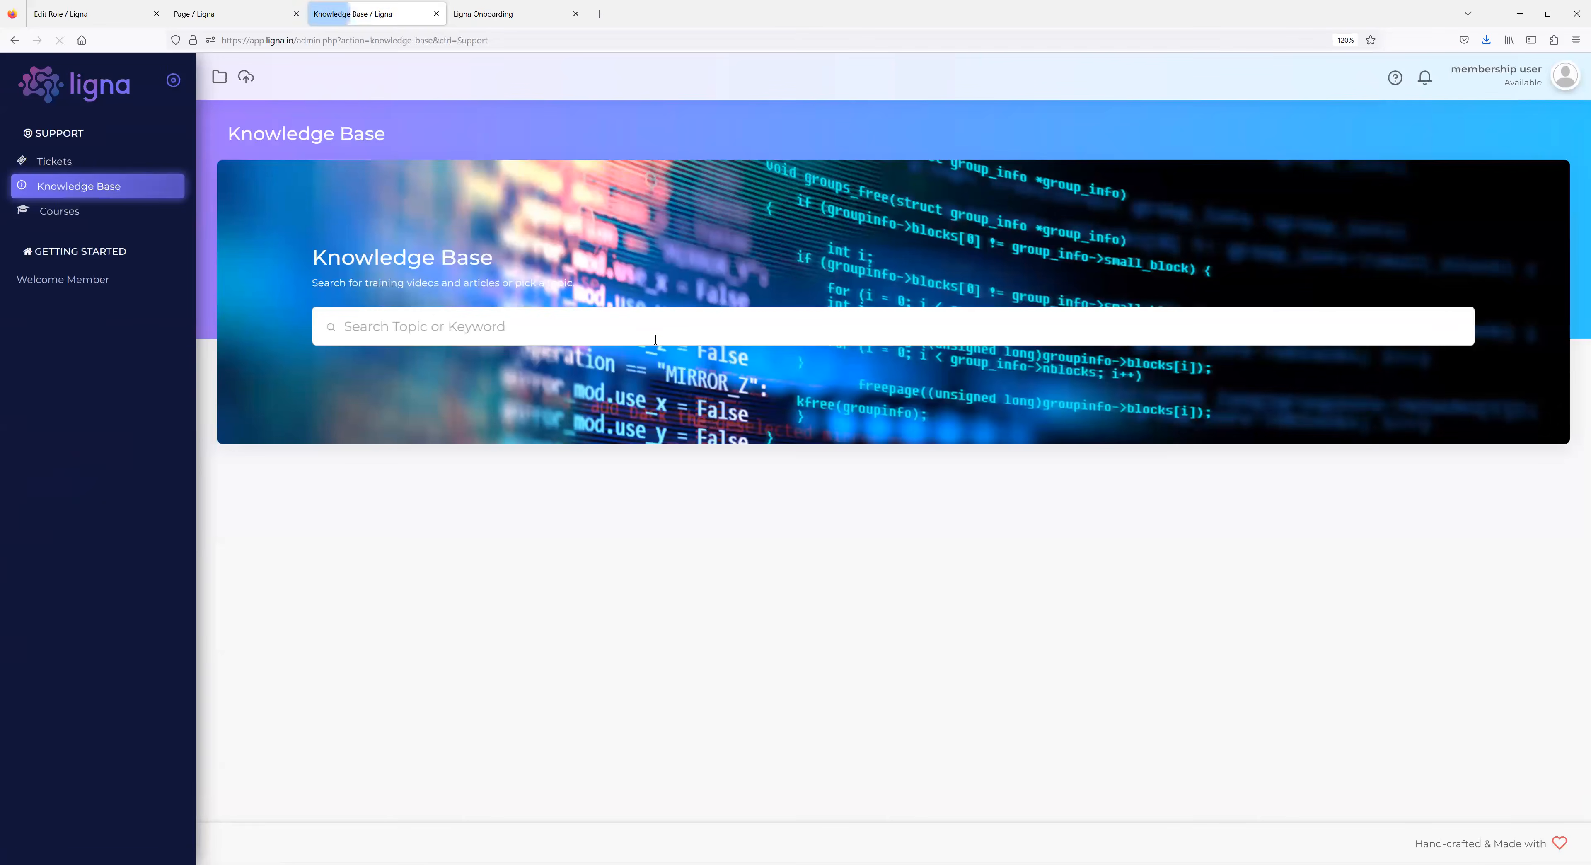
{"action": "left_click", "coordinate": [64, 278]}
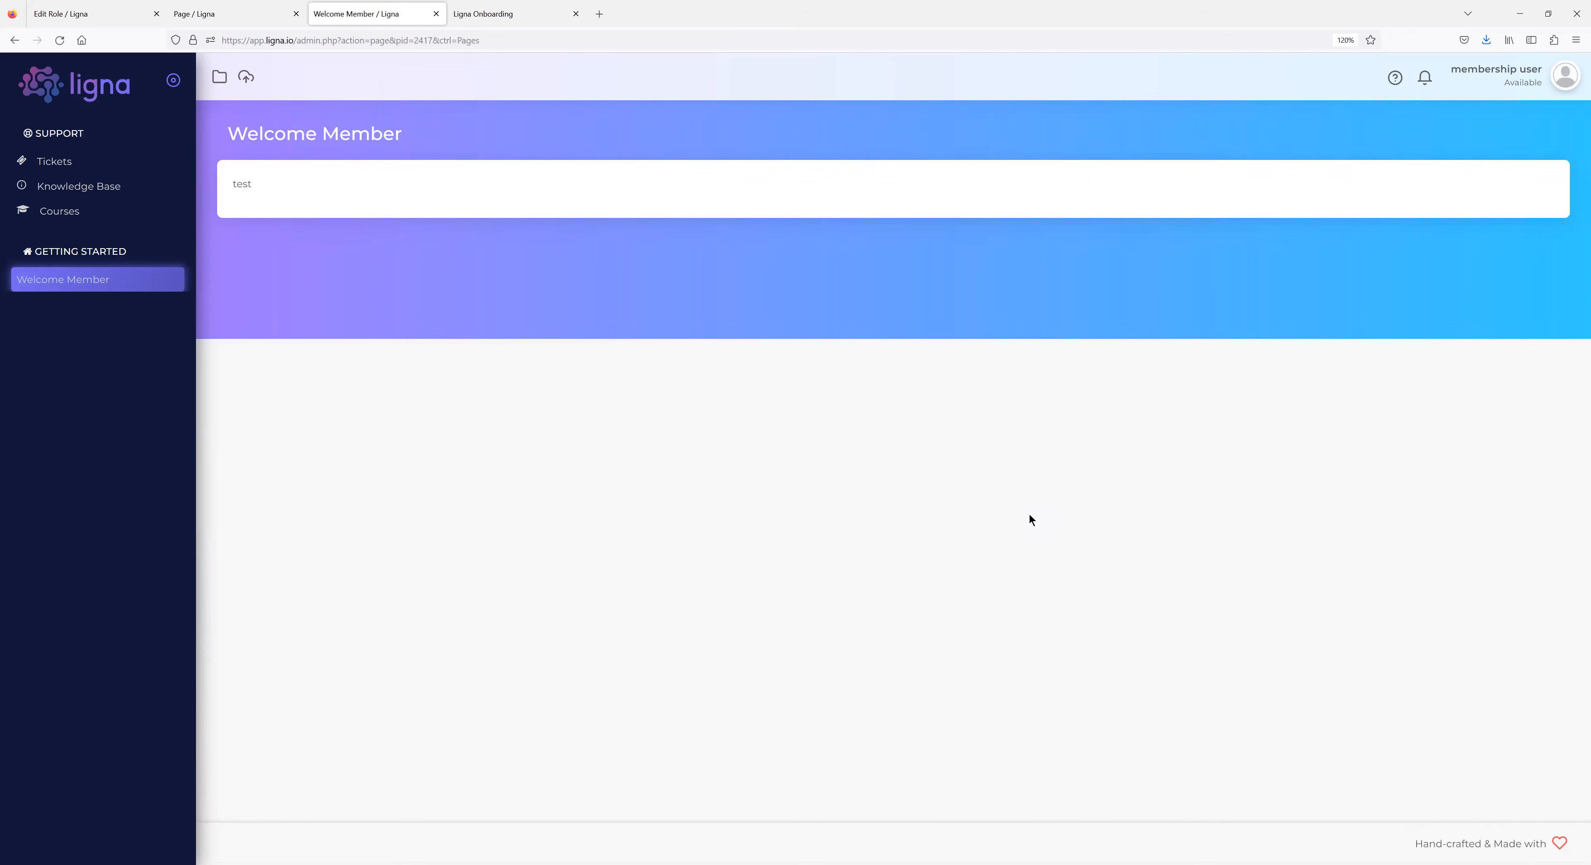
{"action": "left_click", "coordinate": [203, 14]}
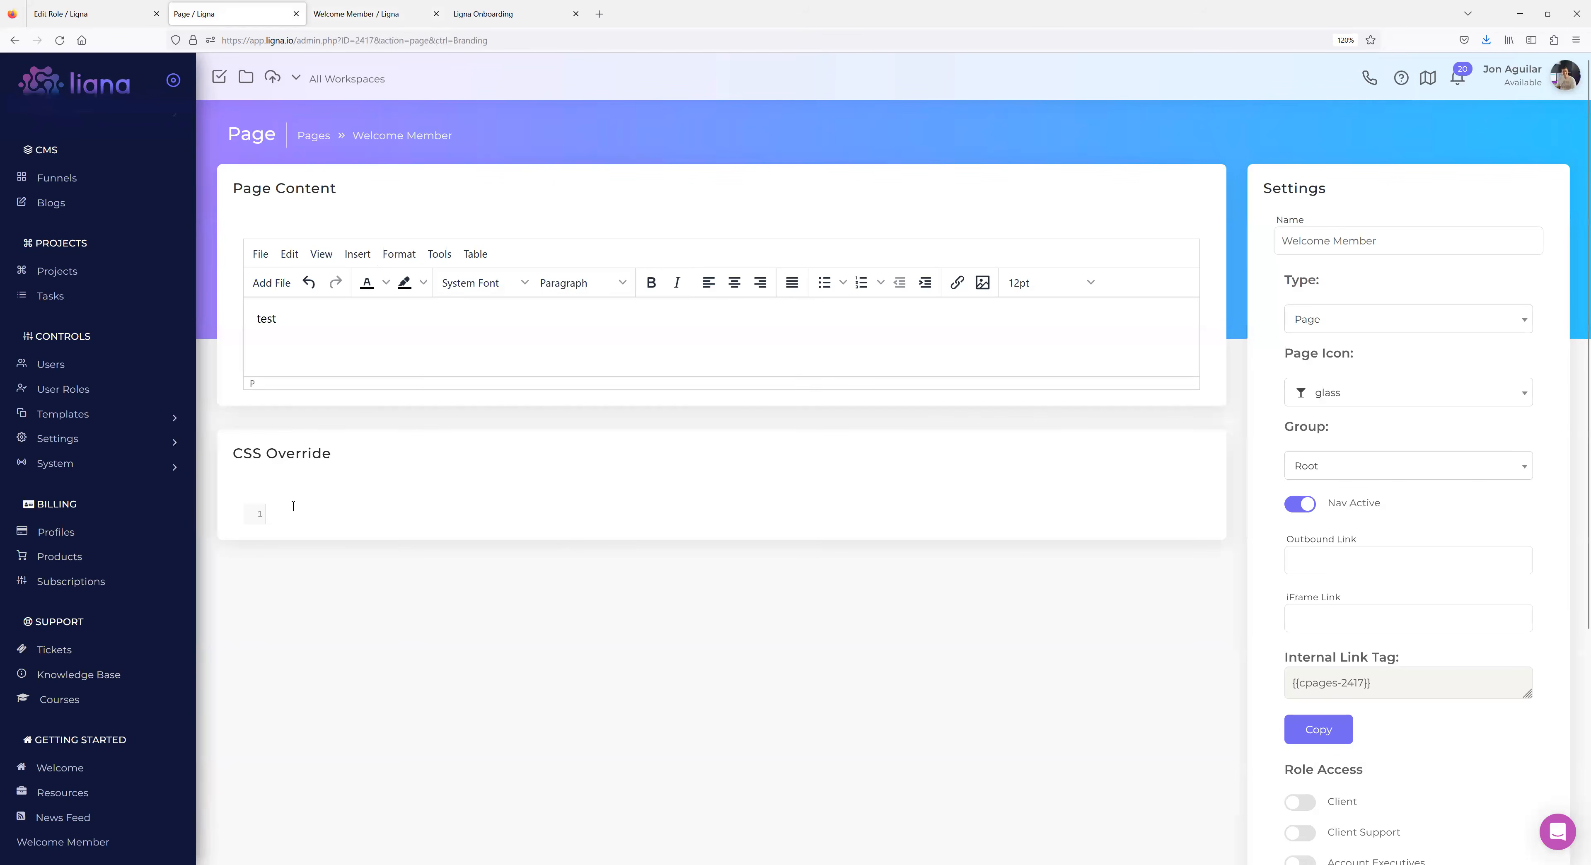
{"action": "left_click", "coordinate": [440, 253]}
{"action": "left_click", "coordinate": [458, 283]}
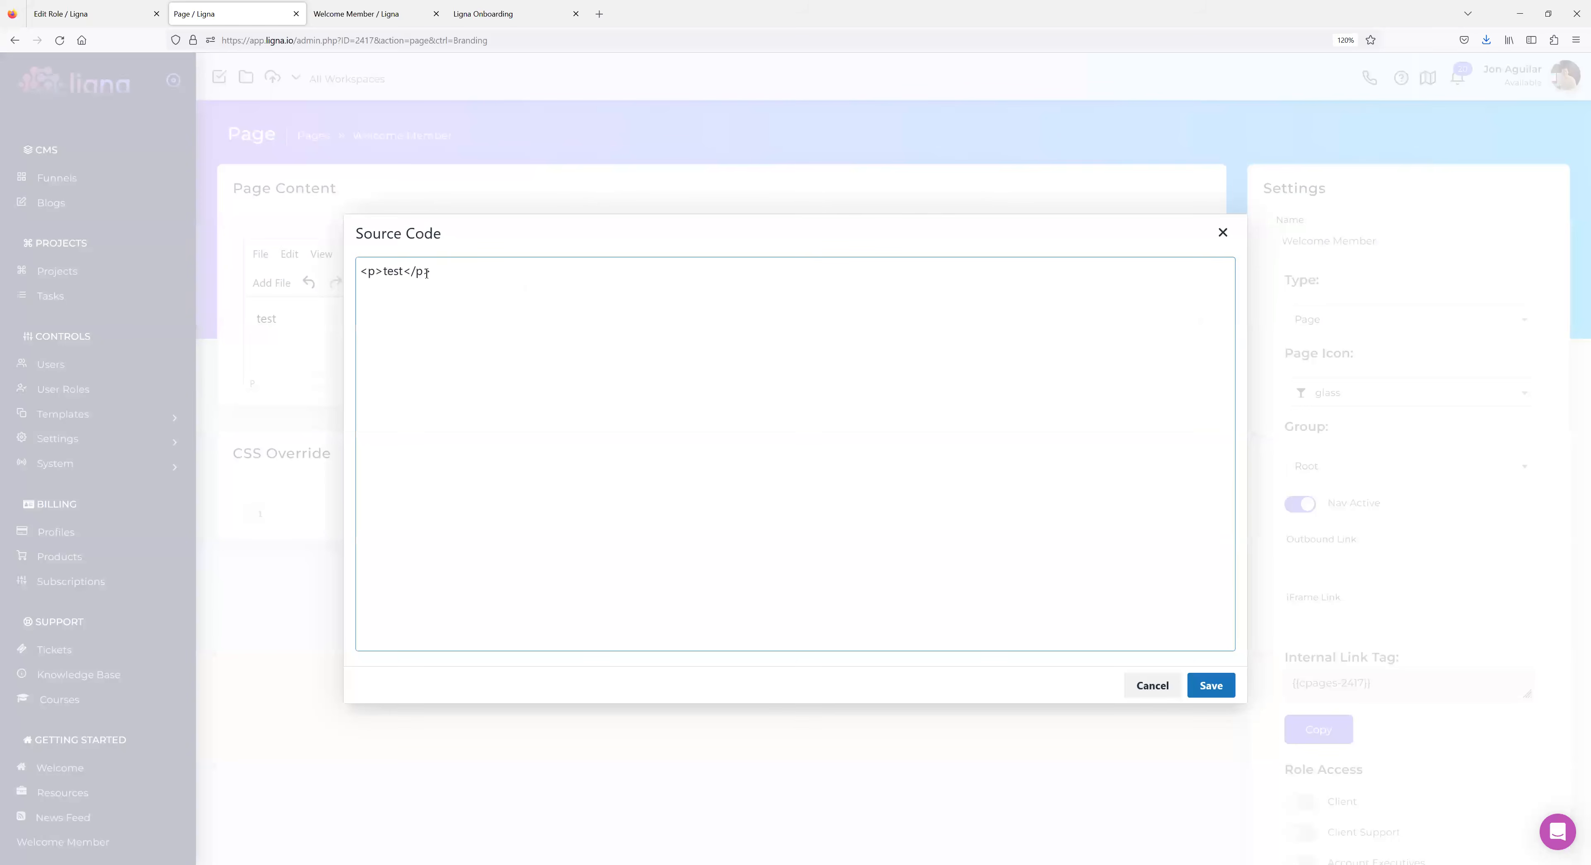
{"action": "left_click_drag", "start_coordinate": [427, 273], "coordinate": [330, 277]}
{"action": "left_click", "coordinate": [1223, 233]}
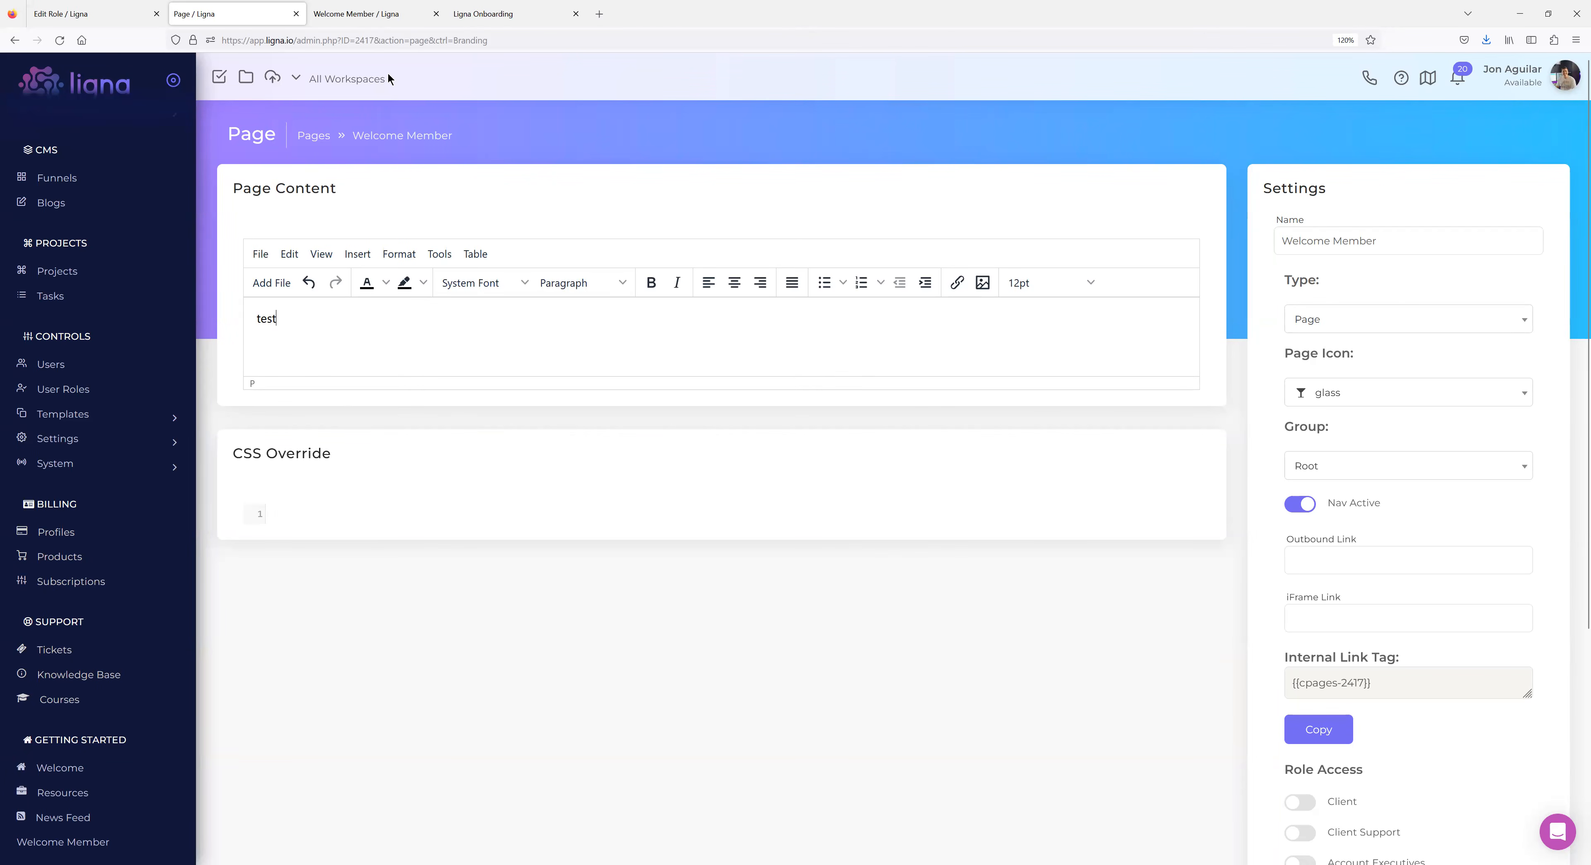
{"action": "key", "text": "ctrl+Tab"}
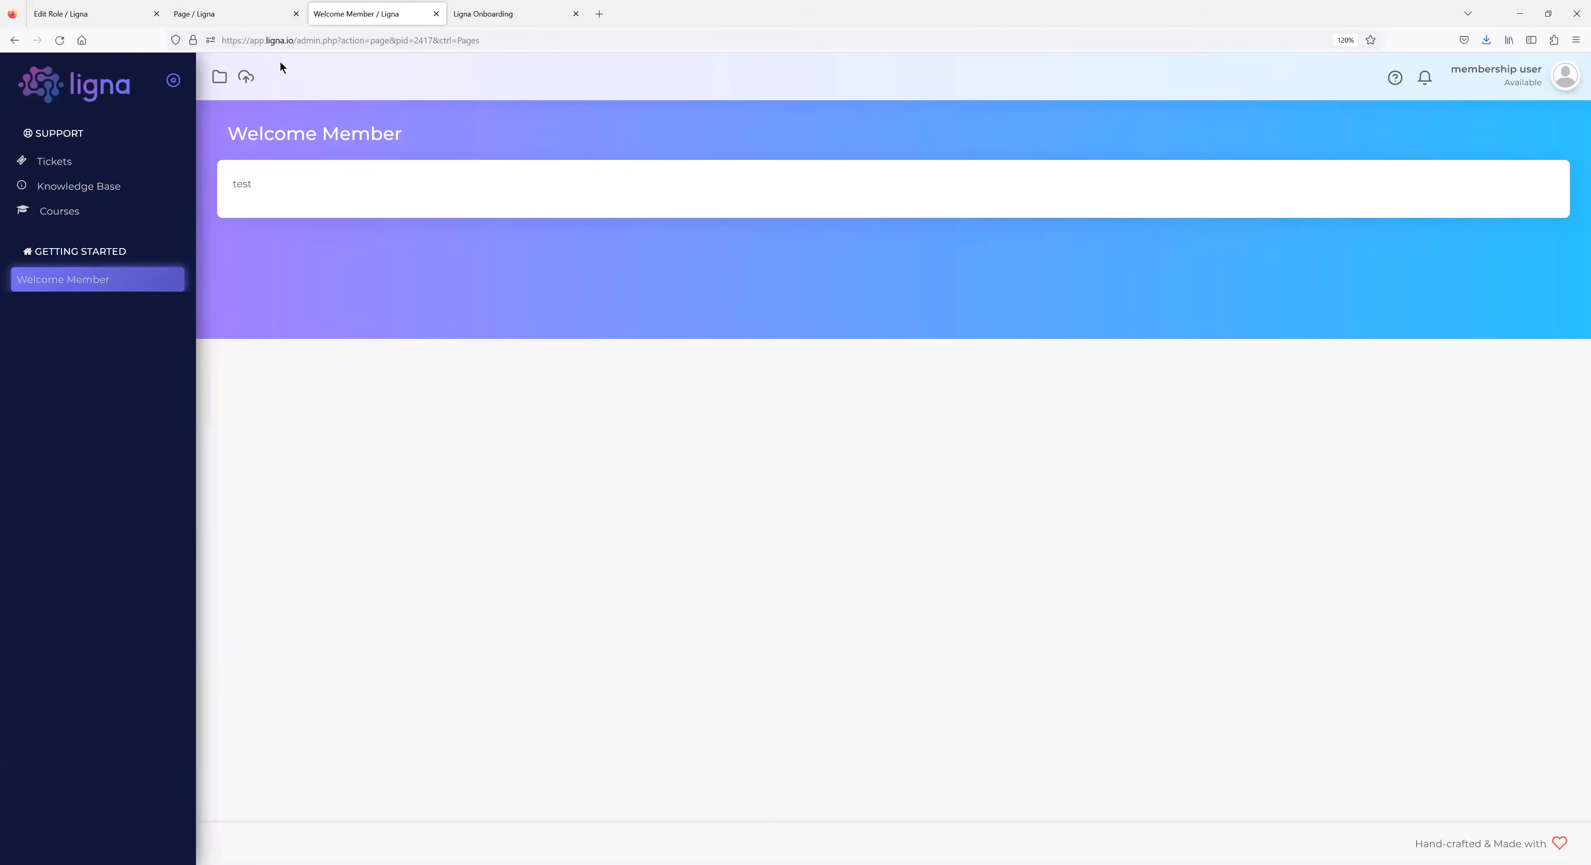
{"action": "left_click", "coordinate": [238, 13]}
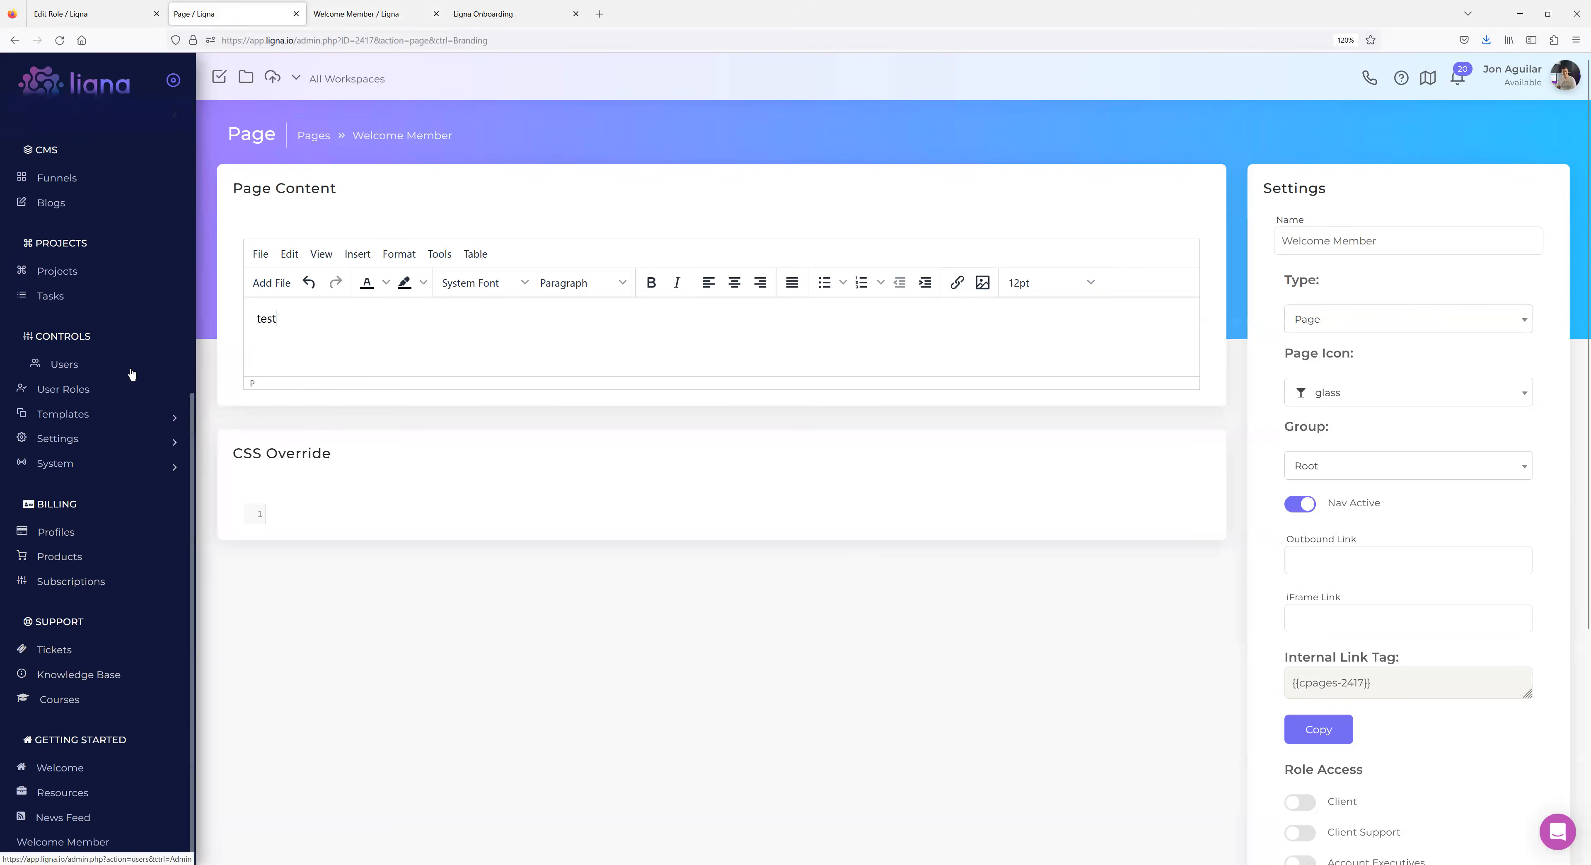
Open the Welcome page in a new tab, close it, and compare member view with the editor.
{"action": "scroll", "coordinate": [132, 367], "scroll_direction": "up", "scroll_amount": 2}
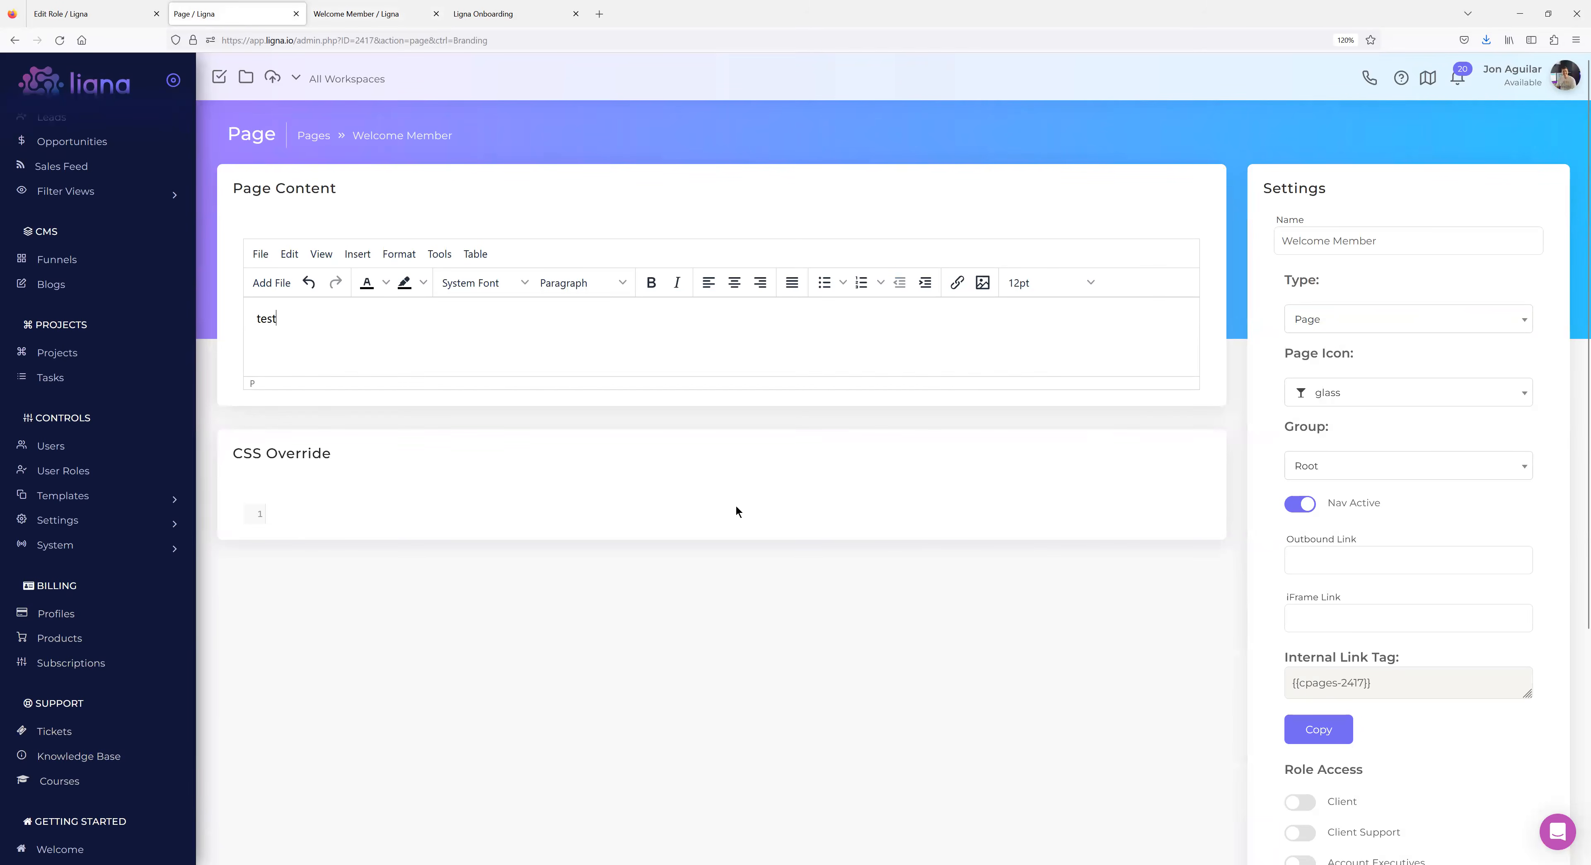
{"action": "scroll", "coordinate": [92, 405], "scroll_direction": "down", "scroll_amount": 2}
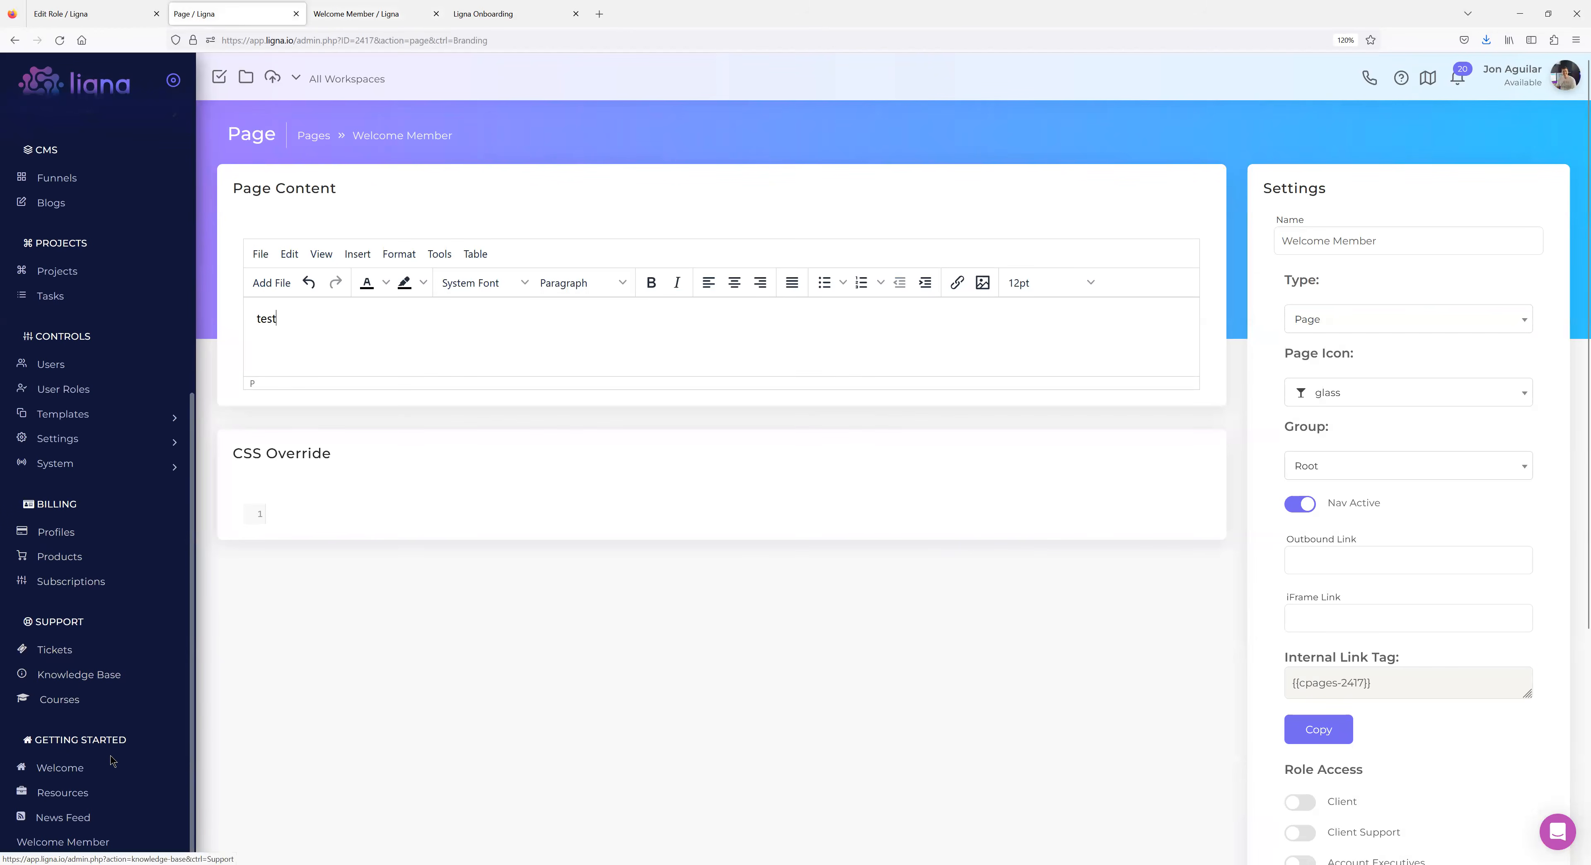
{"action": "right_click", "coordinate": [75, 770]}
{"action": "left_click", "coordinate": [117, 576]}
{"action": "left_click", "coordinate": [382, 18]}
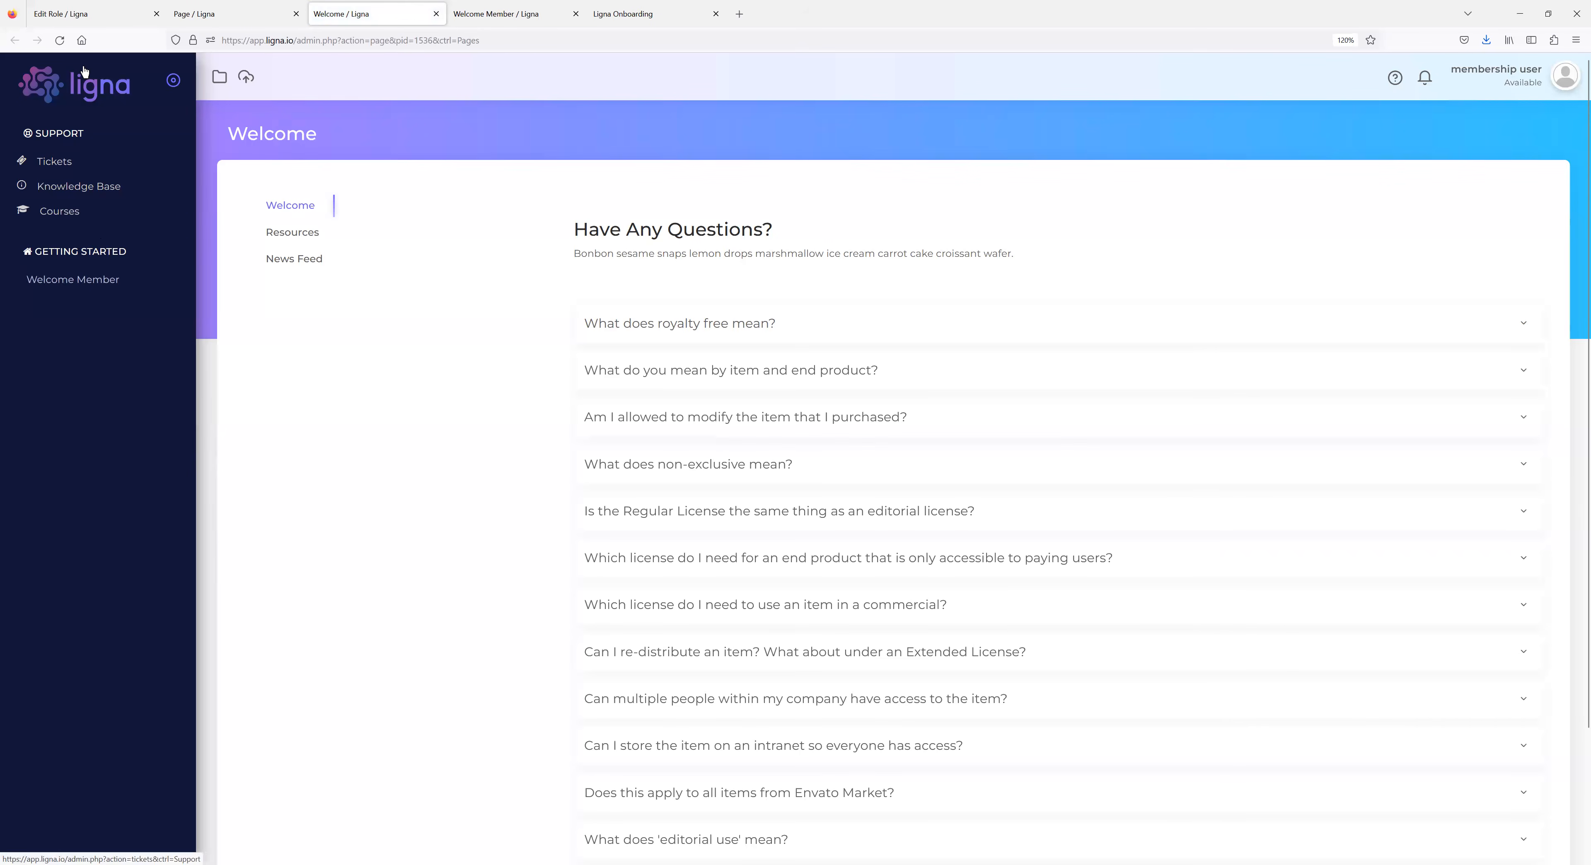
{"action": "left_click", "coordinate": [436, 14]}
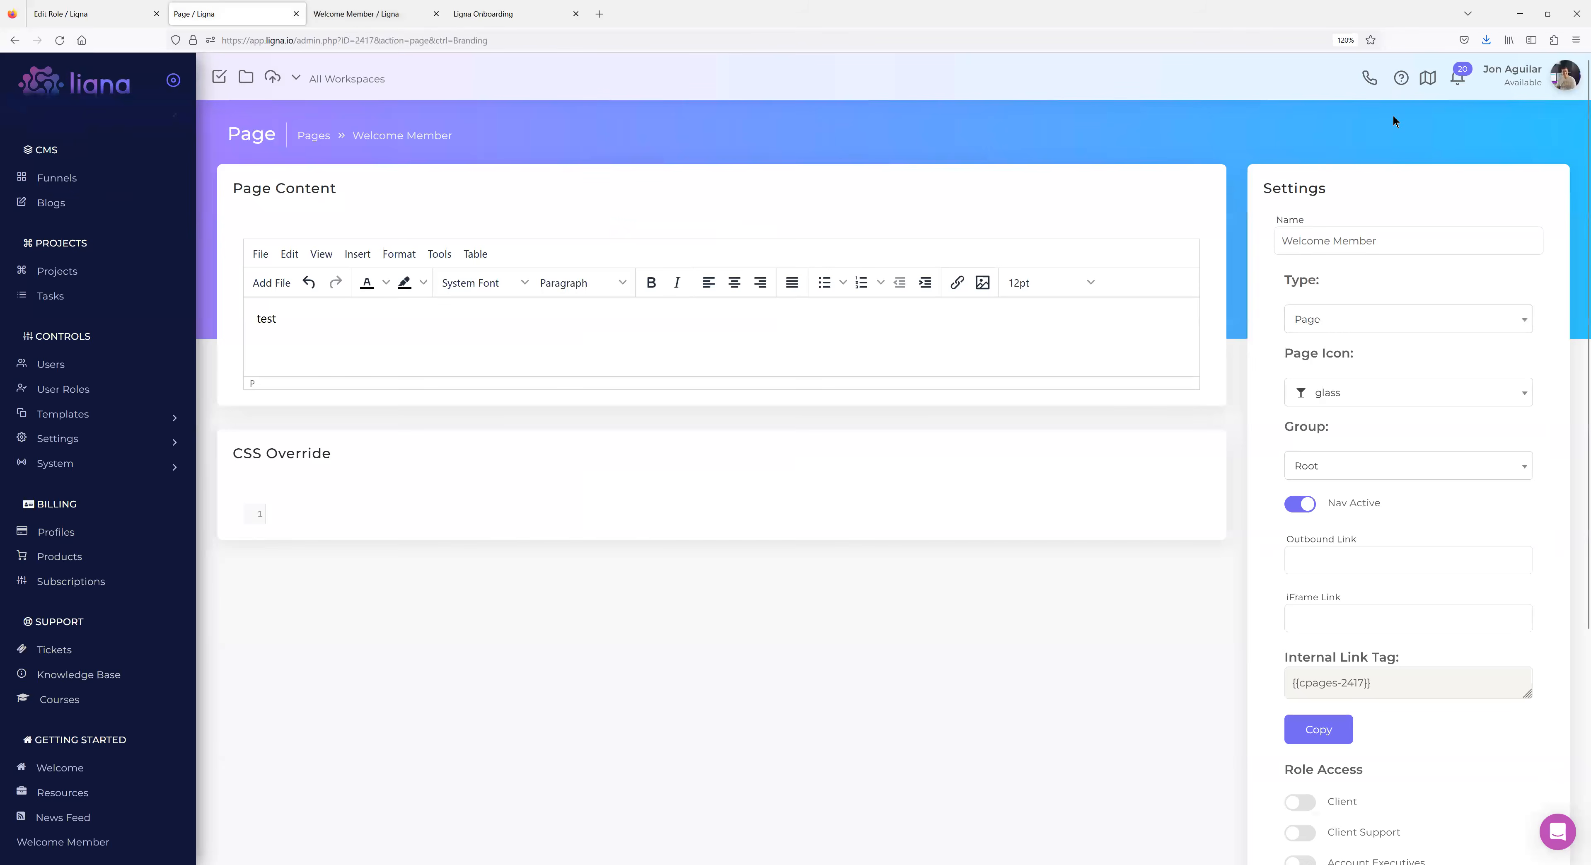
{"action": "left_click", "coordinate": [1563, 77]}
{"action": "left_click", "coordinate": [343, 15]}
{"action": "left_click", "coordinate": [270, 13]}
Log the membership user out and reload the Welcome Member page editor.
{"action": "left_click", "coordinate": [358, 16]}
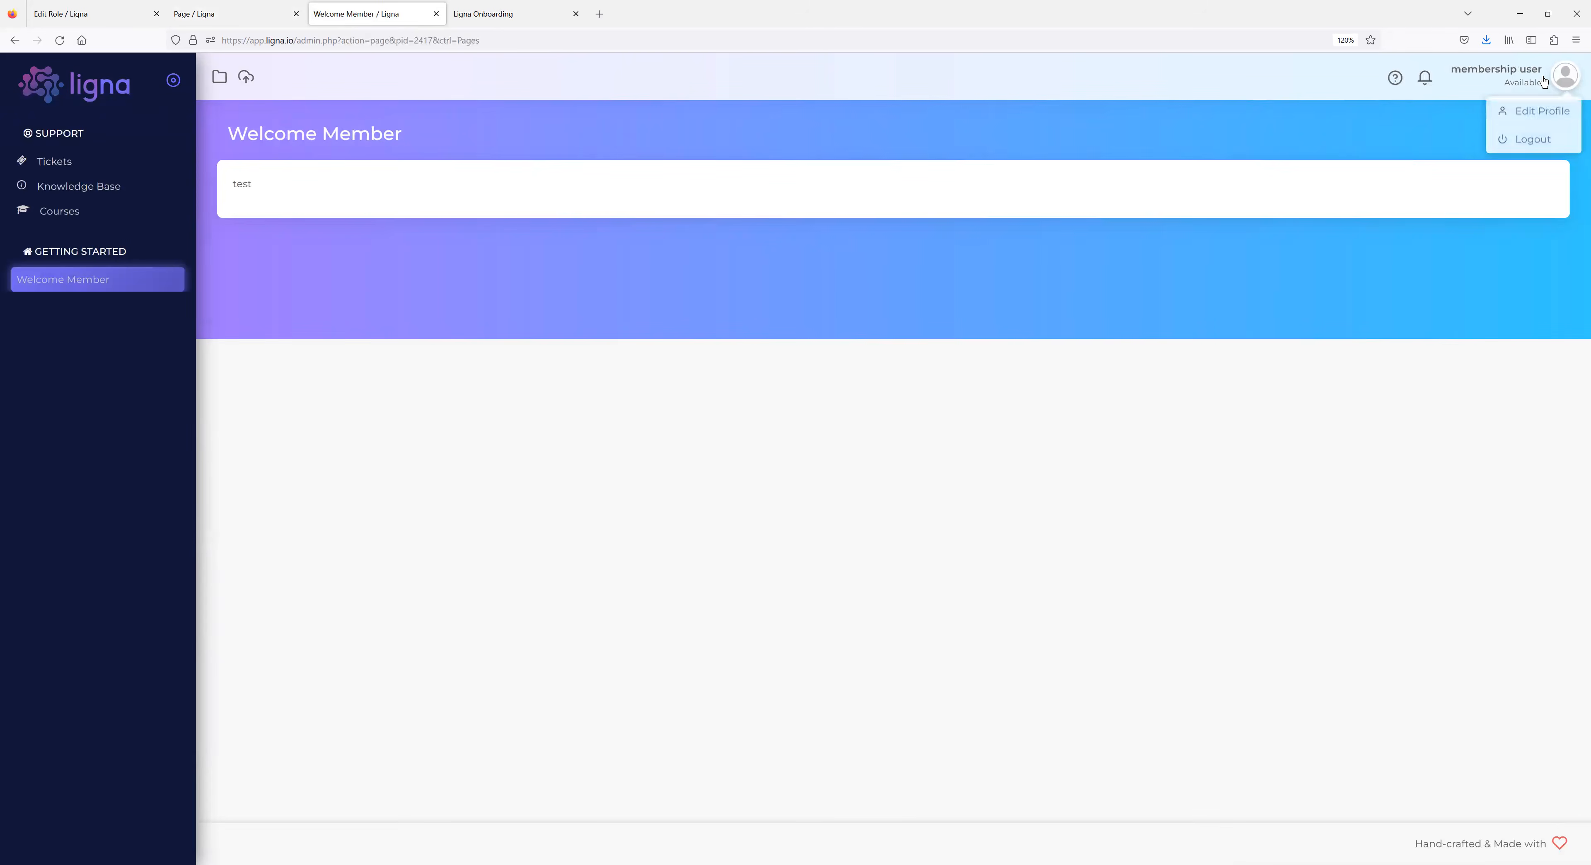
{"action": "left_click", "coordinate": [241, 15]}
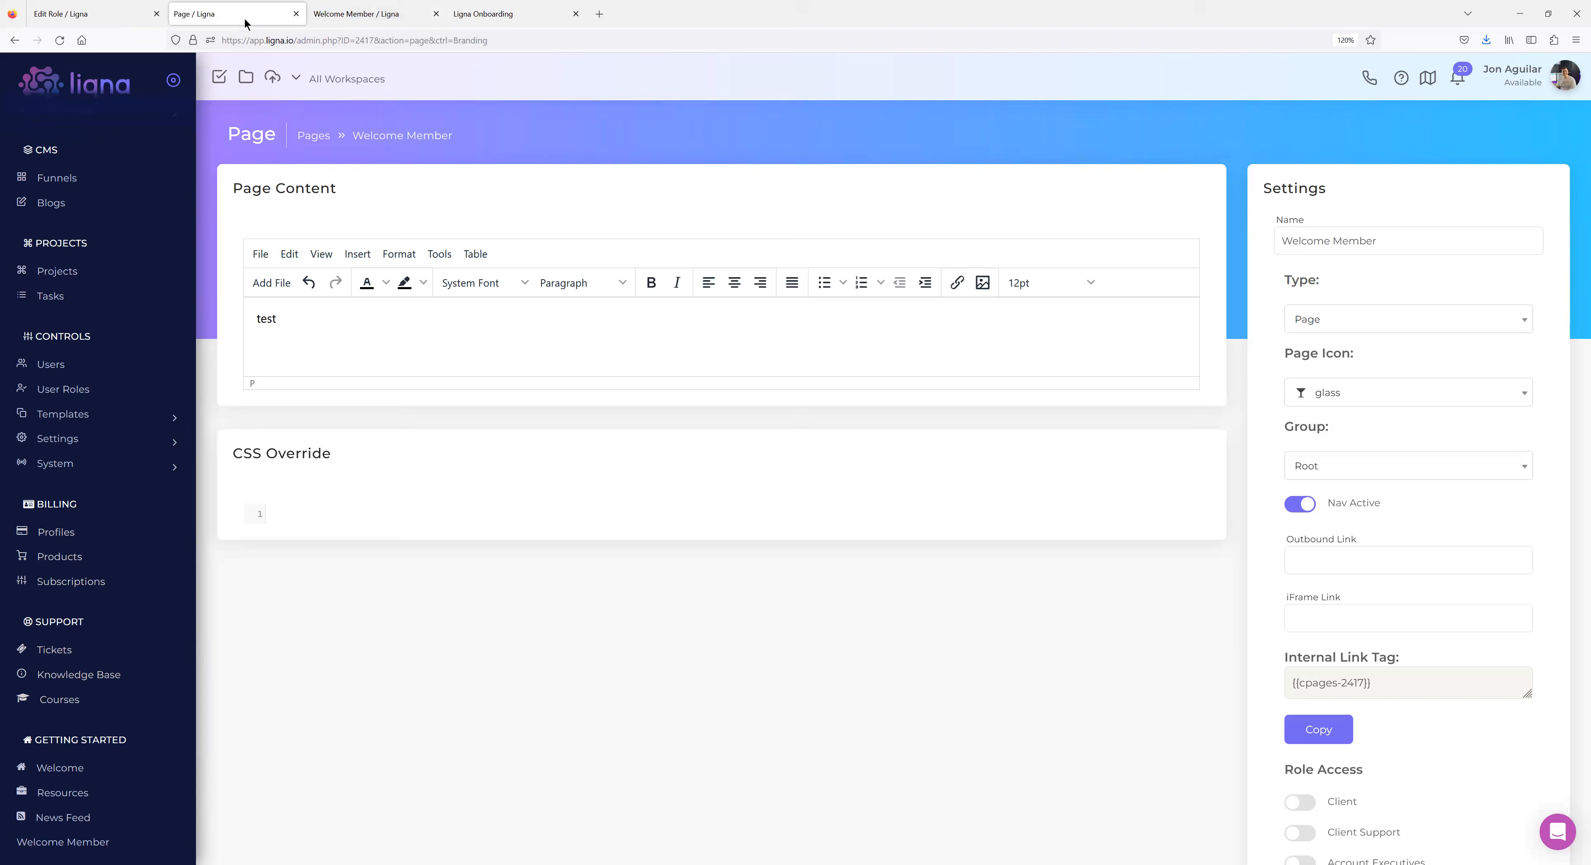
{"action": "left_click", "coordinate": [358, 13]}
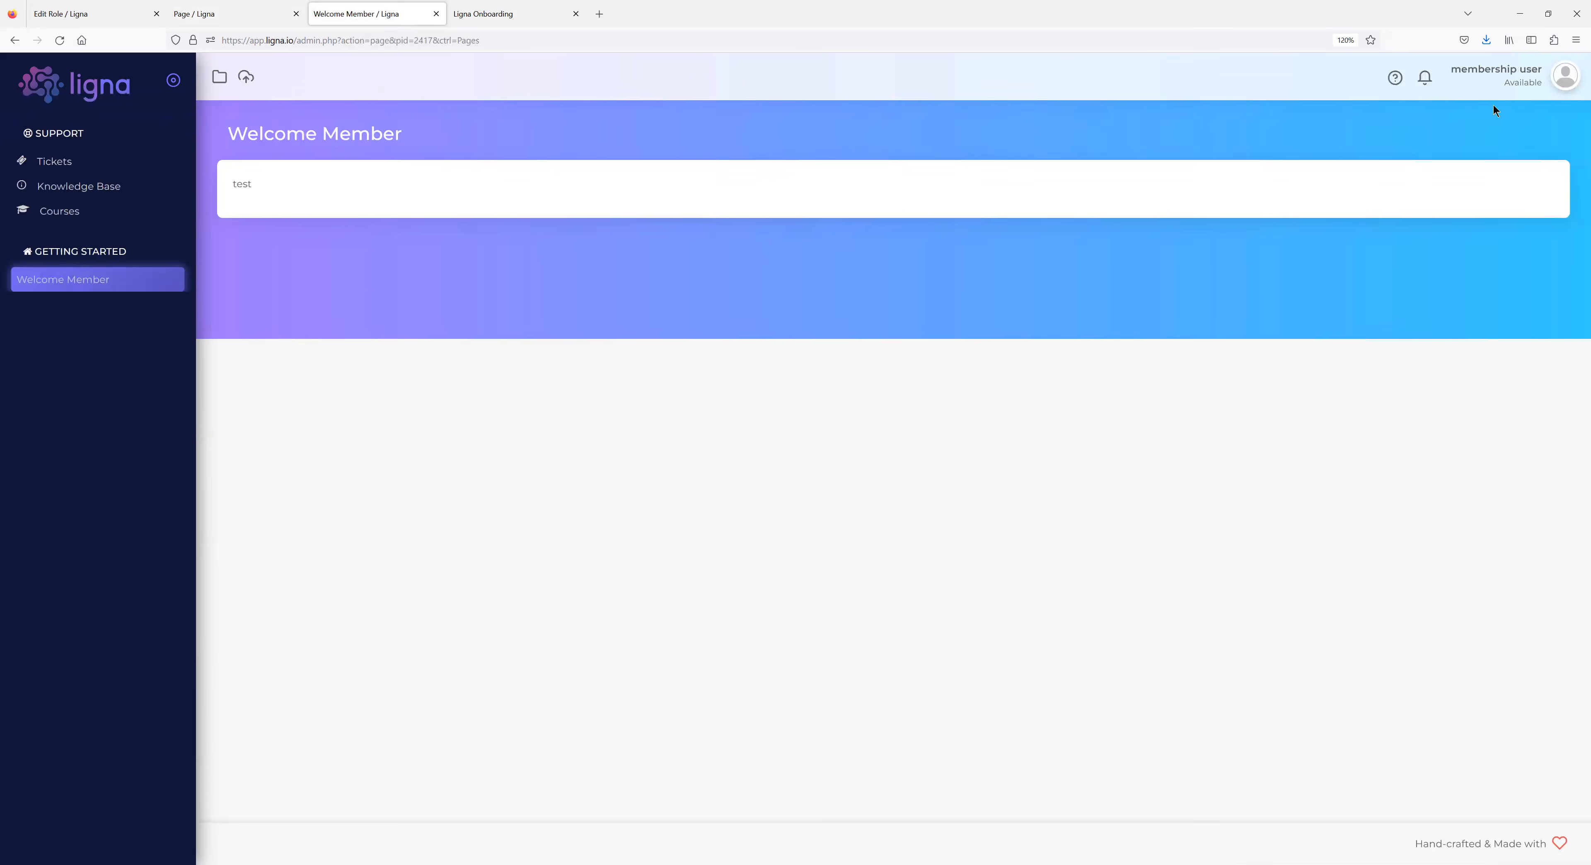
{"action": "mouse_move", "coordinate": [1566, 79]}
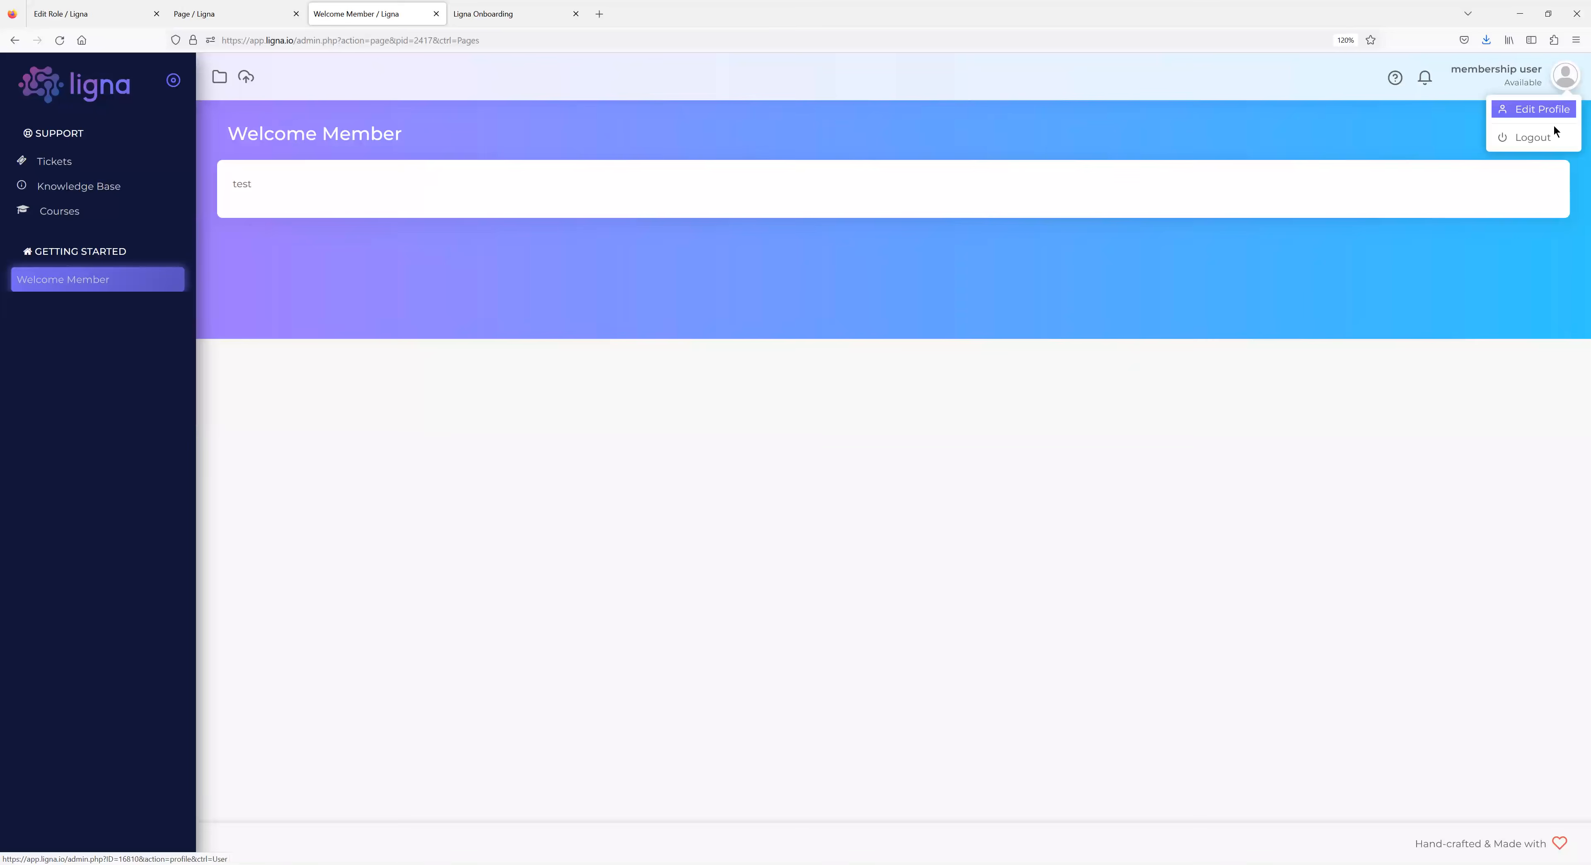
{"action": "left_click", "coordinate": [1537, 137]}
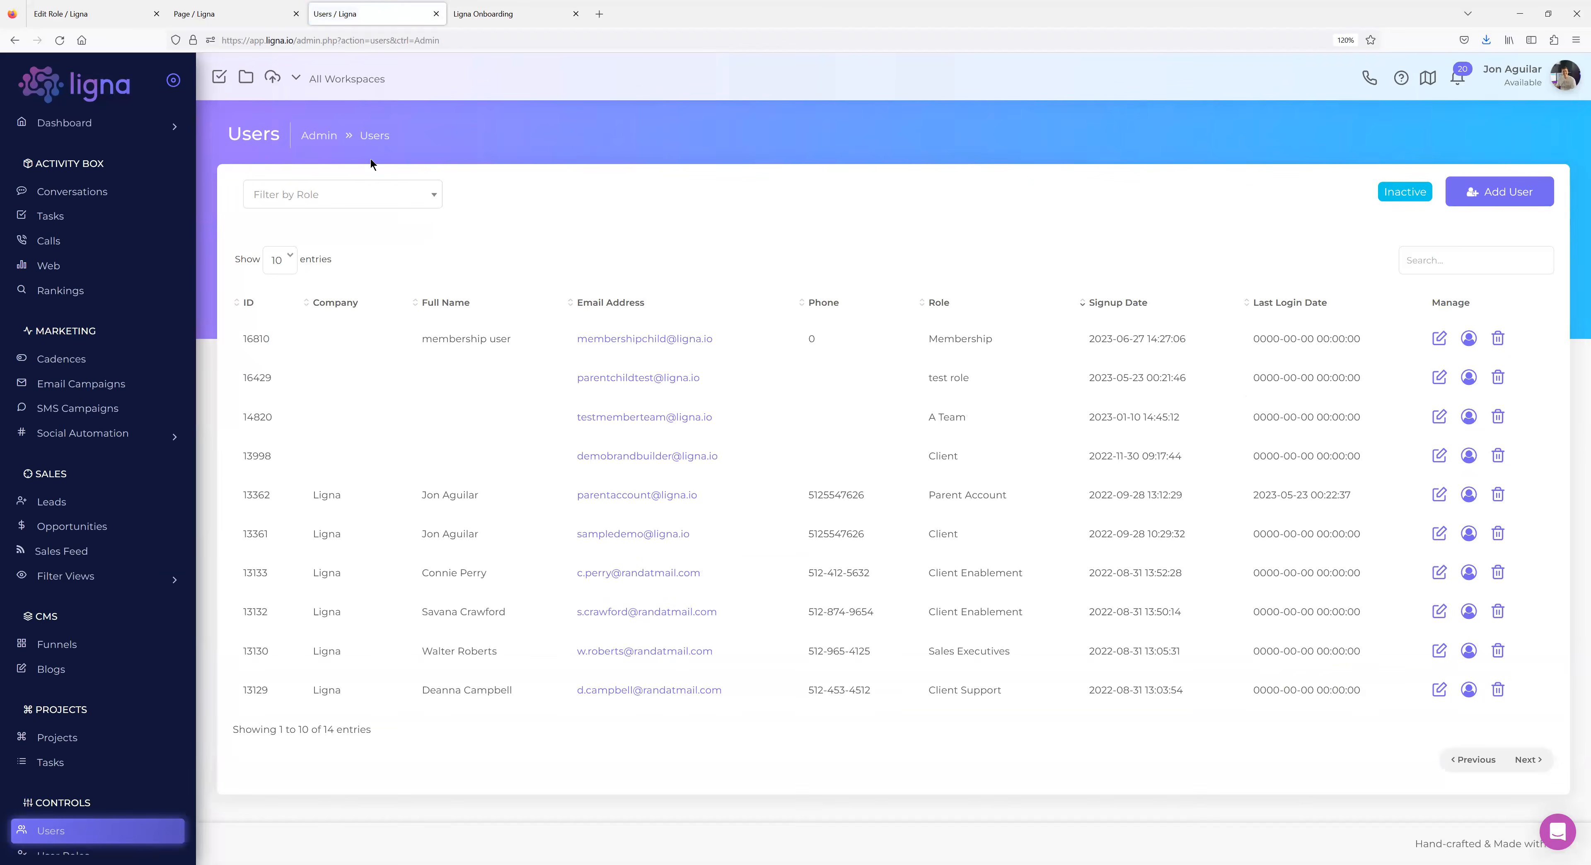
{"action": "left_click", "coordinate": [207, 15]}
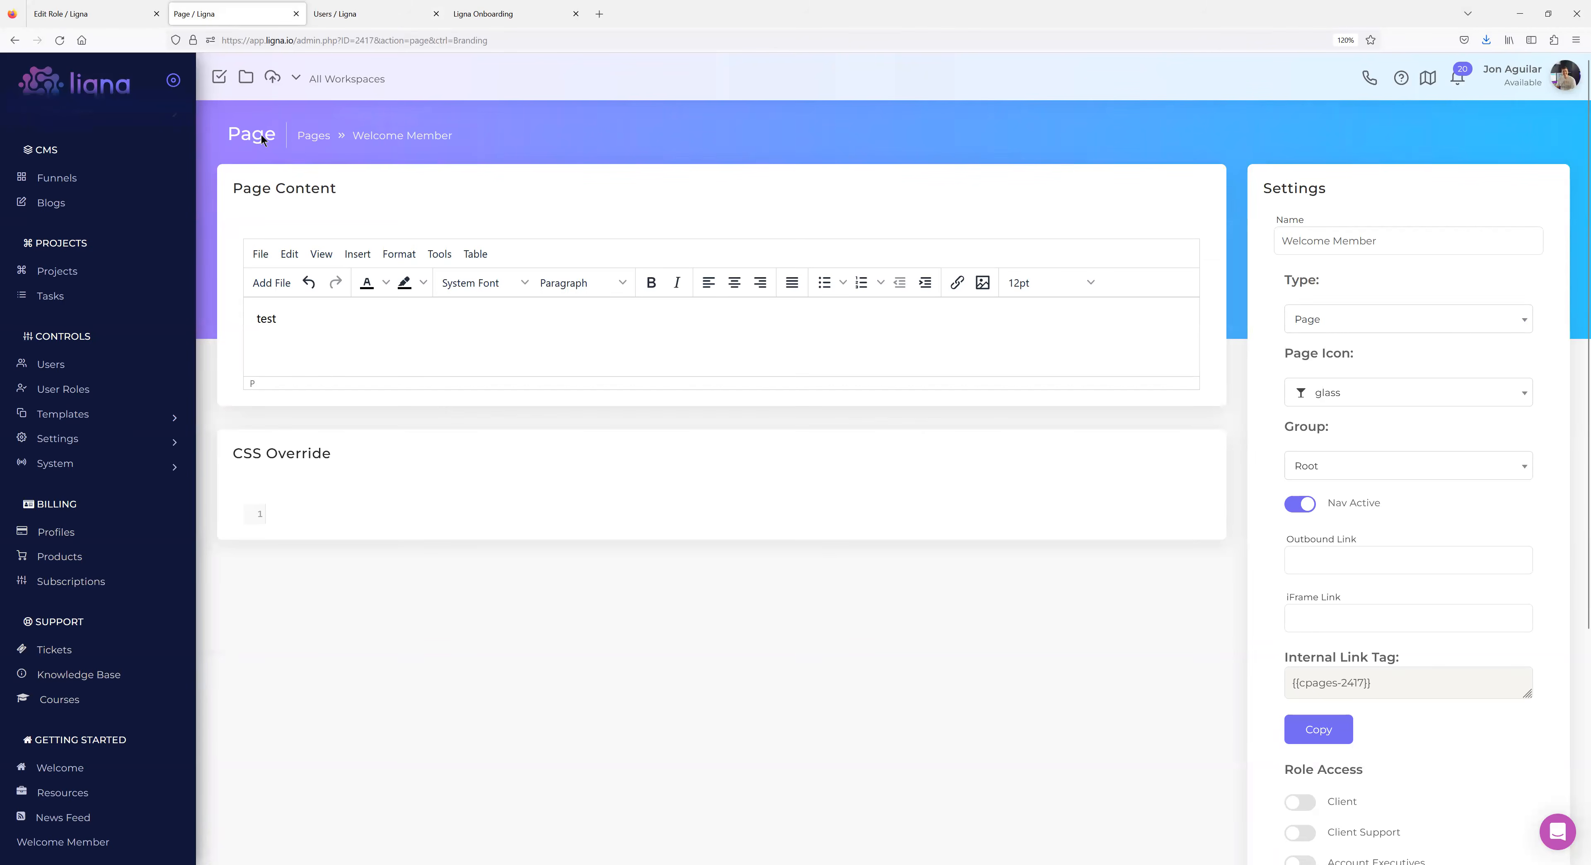
{"action": "left_click", "coordinate": [60, 41]}
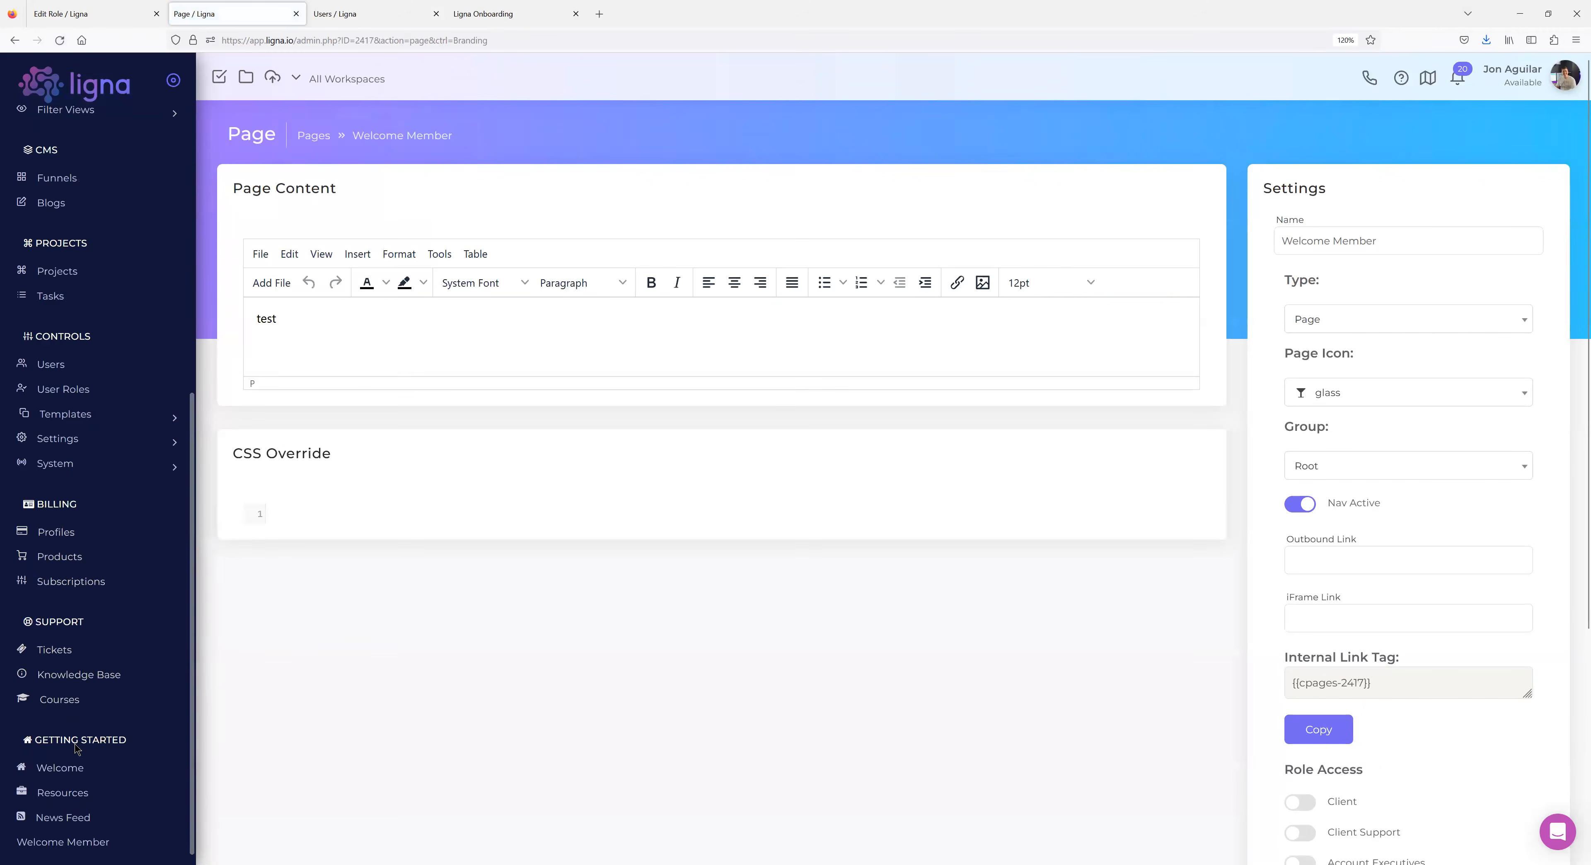
Open the Welcome page in a new tab and go to the Resources page with its greeting hero.
{"action": "right_click", "coordinate": [57, 768]}
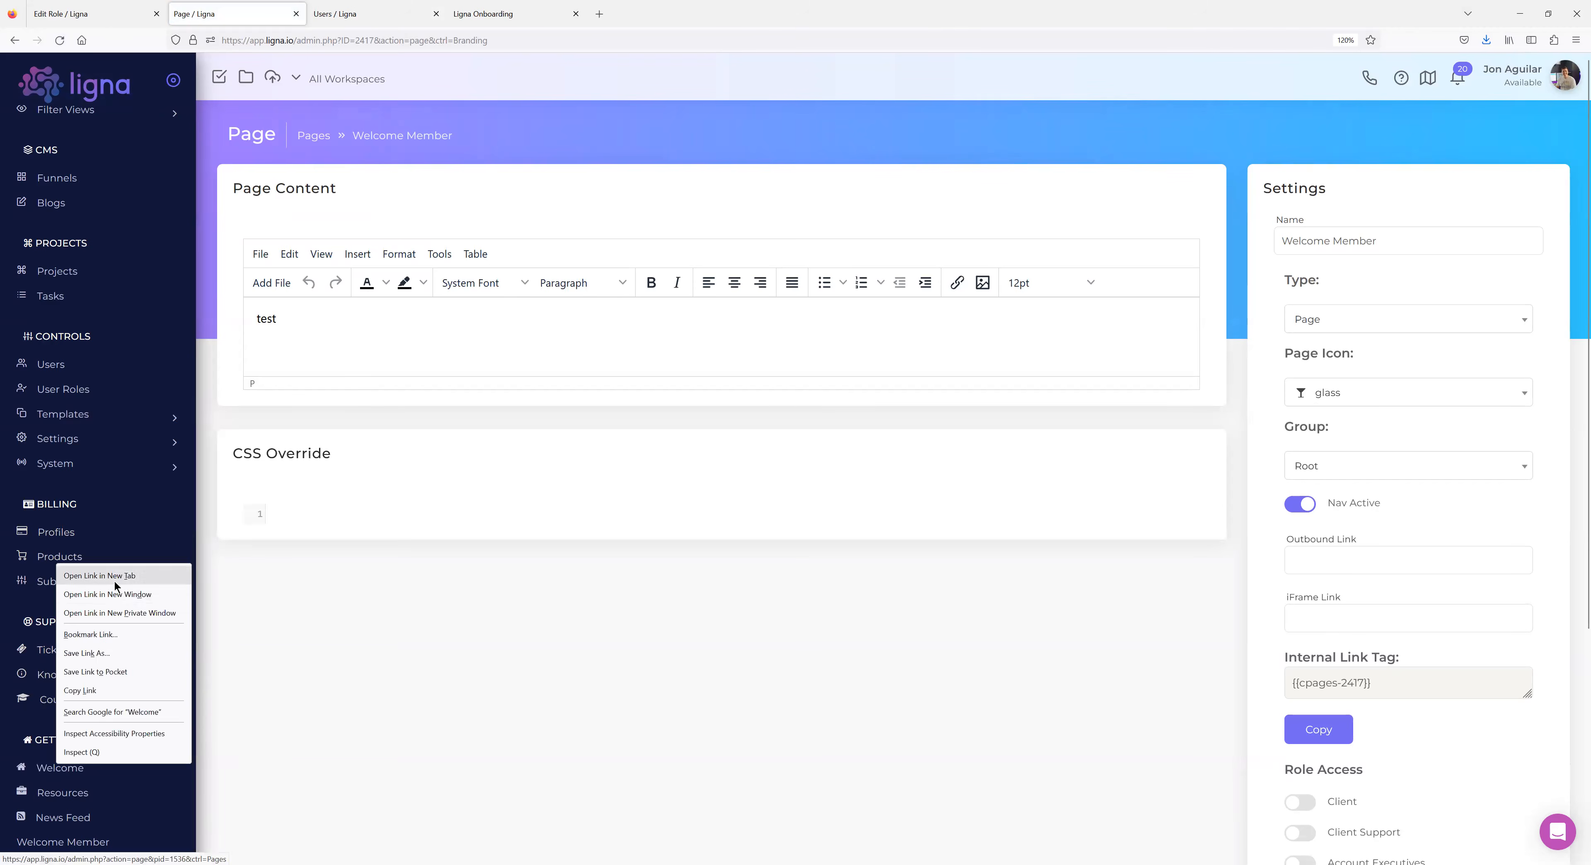
{"action": "left_click", "coordinate": [109, 576]}
{"action": "left_click", "coordinate": [354, 13]}
{"action": "scroll", "coordinate": [139, 594], "scroll_direction": "down", "scroll_amount": 7}
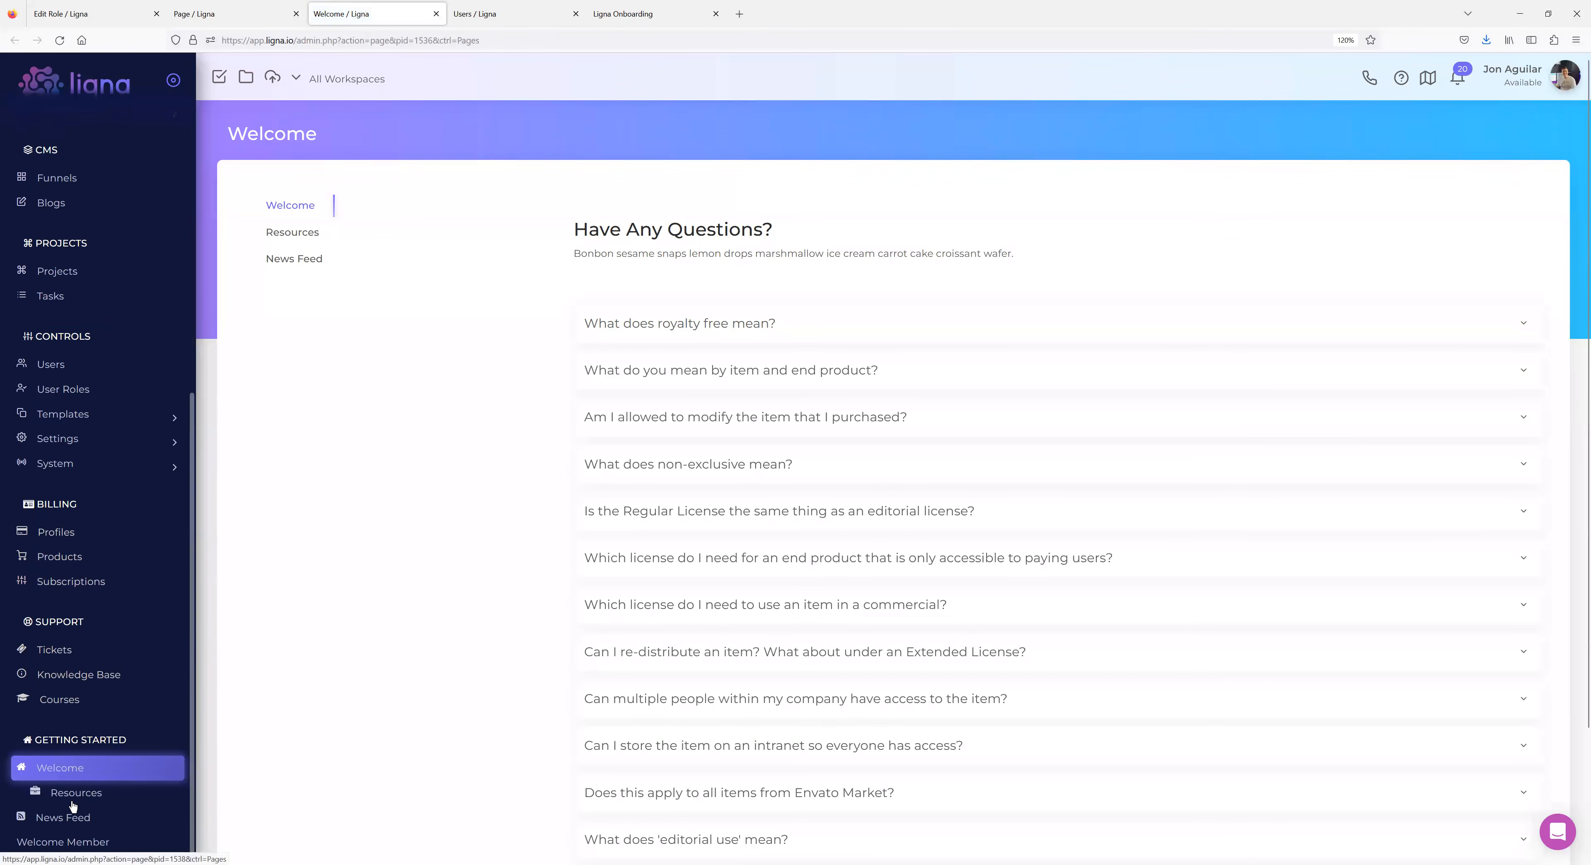
{"action": "left_click", "coordinate": [72, 795]}
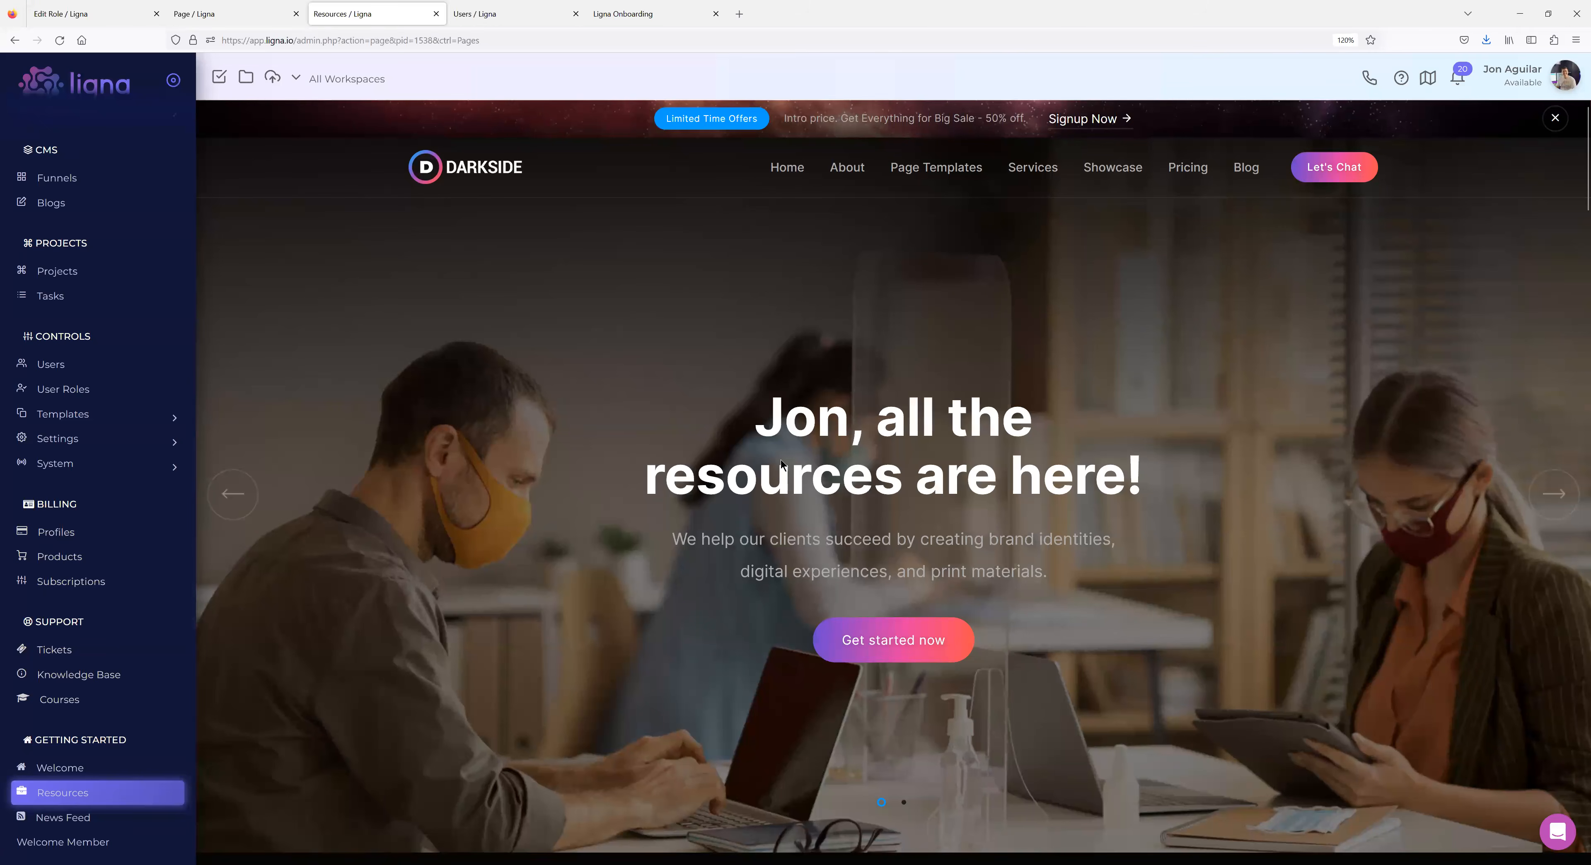
{"action": "scroll", "coordinate": [729, 436], "scroll_direction": "down", "scroll_amount": 4}
{"action": "scroll", "coordinate": [729, 430], "scroll_direction": "up", "scroll_amount": 4}
Glance at the Welcome Member editor, then scroll through the Resources landing page.
{"action": "left_click", "coordinate": [222, 13]}
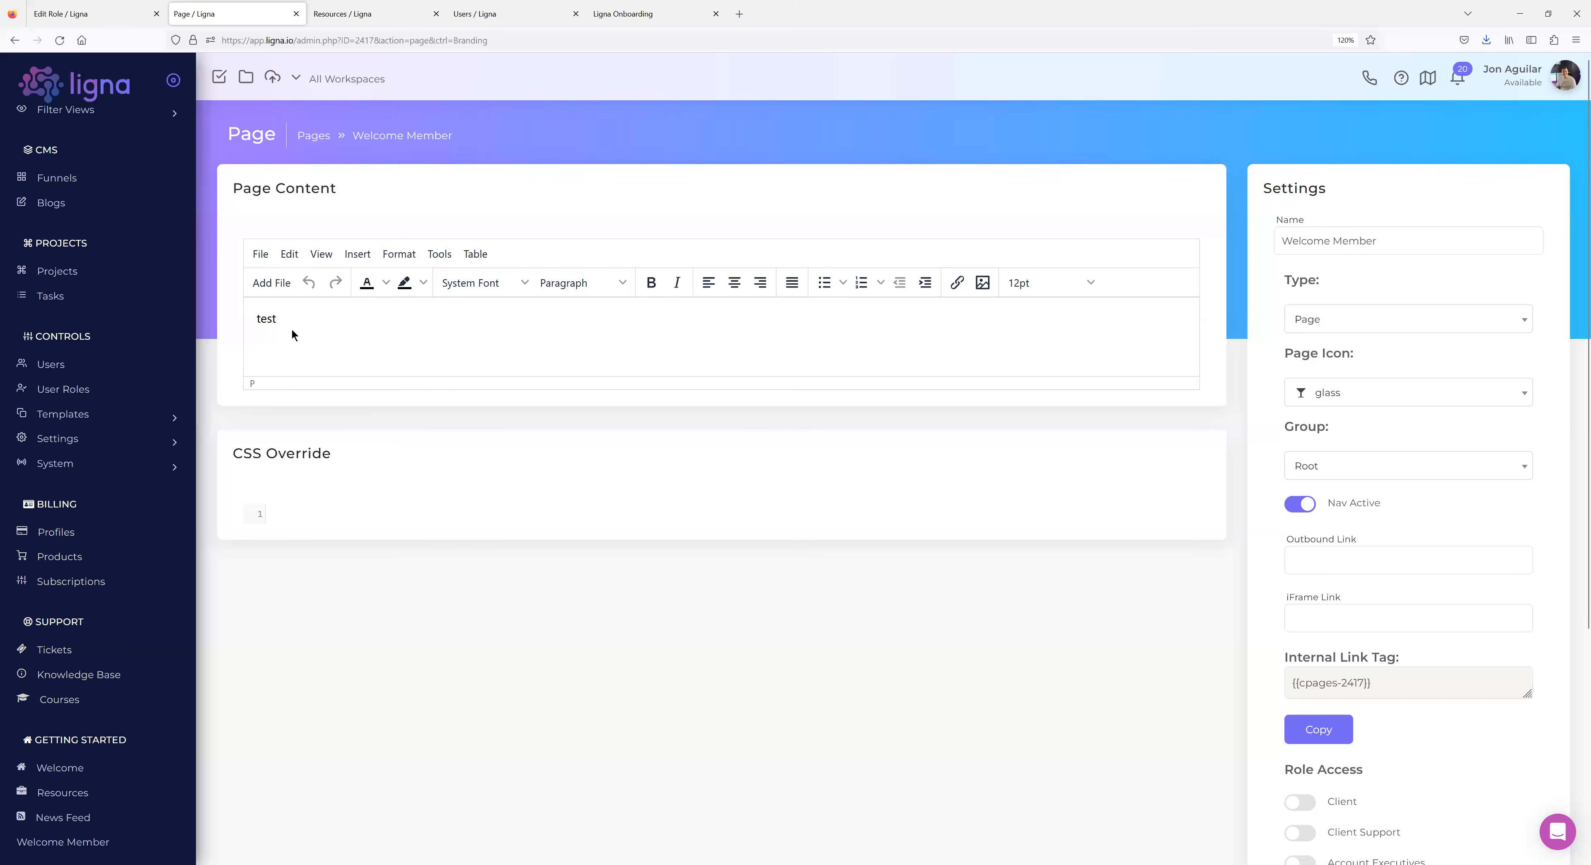
{"action": "left_click", "coordinate": [344, 14]}
{"action": "scroll", "coordinate": [660, 553], "scroll_direction": "down", "scroll_amount": 5}
{"action": "scroll", "coordinate": [658, 549], "scroll_direction": "up", "scroll_amount": 5}
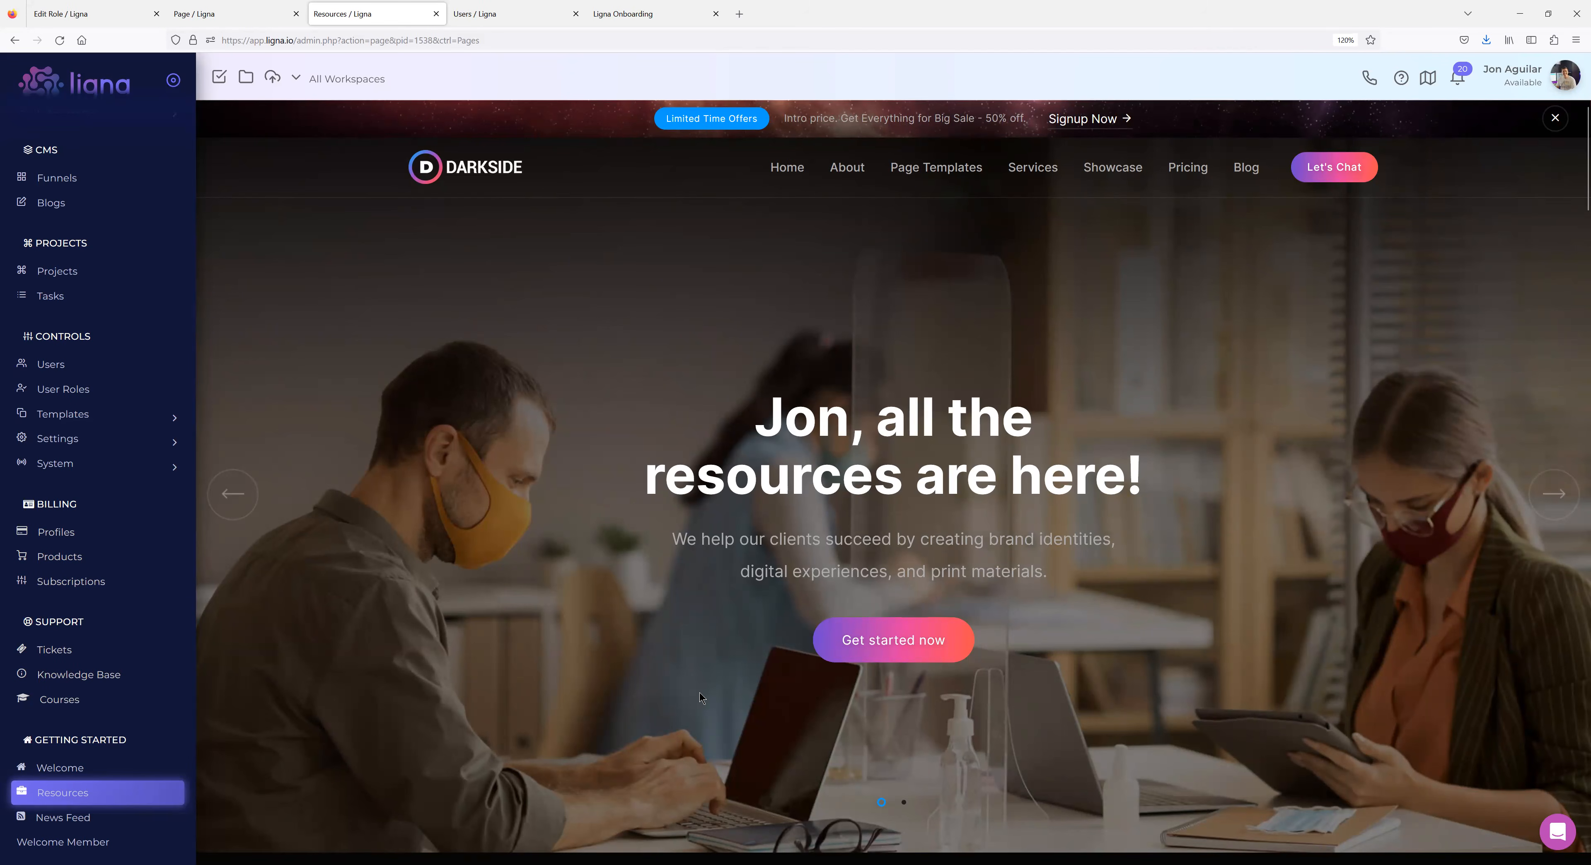
{"action": "scroll", "coordinate": [859, 613], "scroll_direction": "down", "scroll_amount": 3}
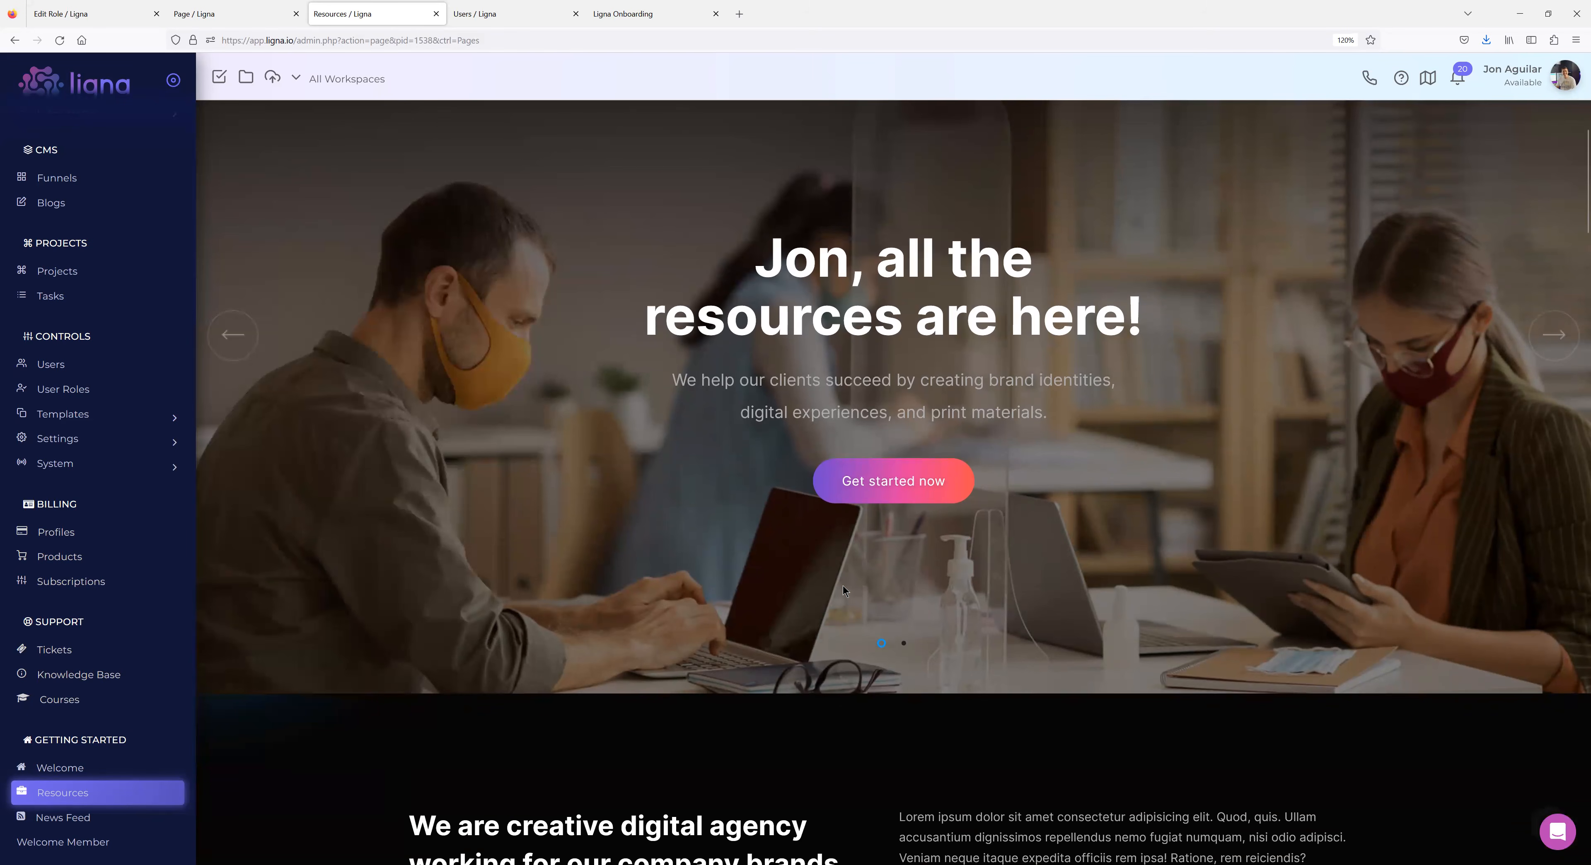
{"action": "scroll", "coordinate": [843, 586], "scroll_direction": "up", "scroll_amount": 3}
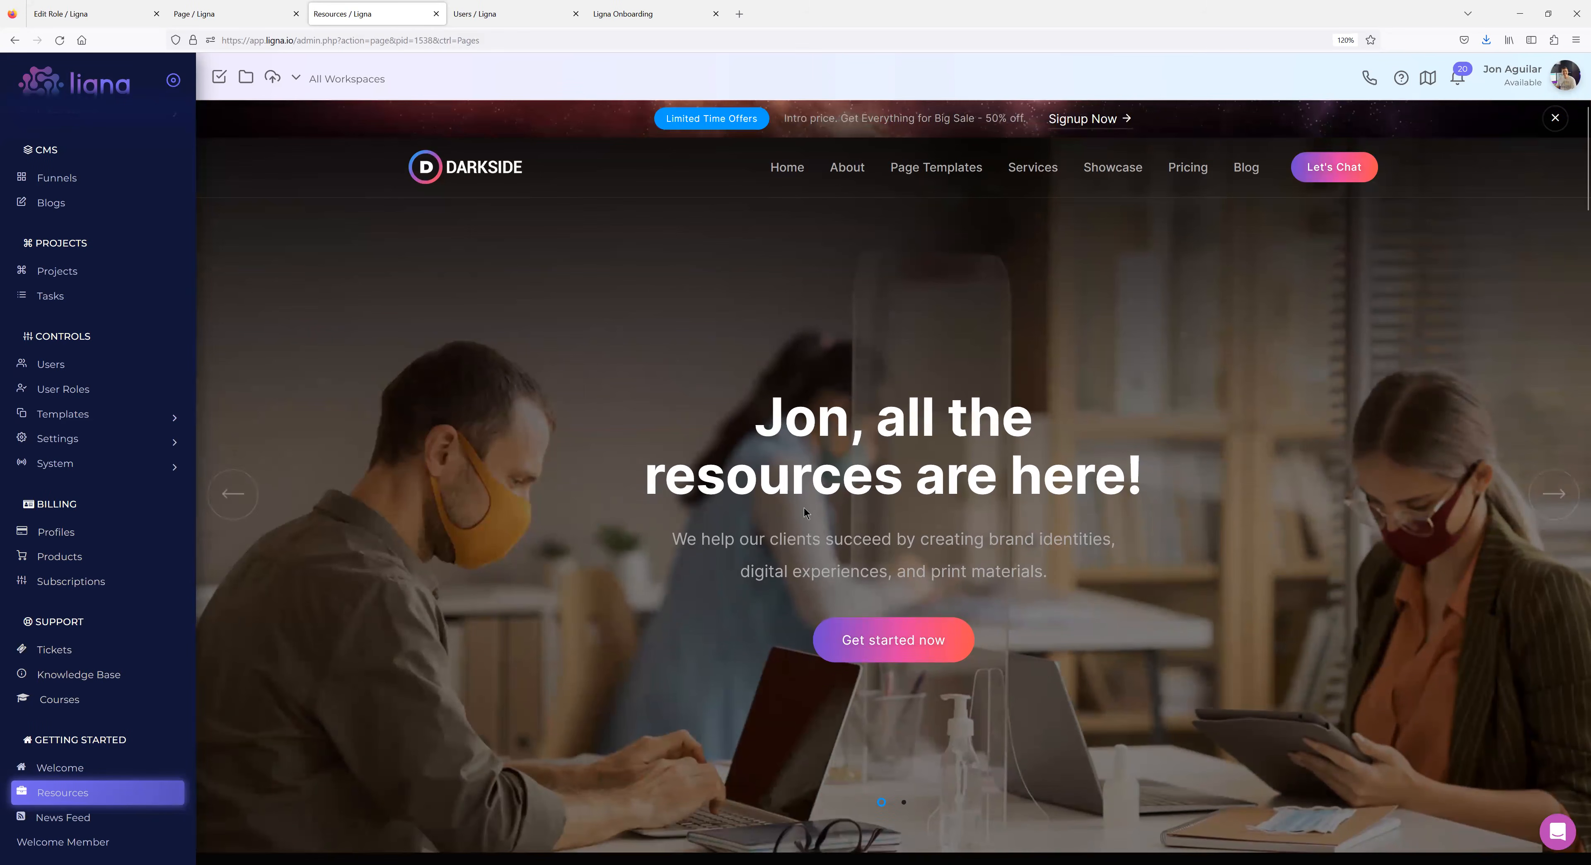
{"action": "scroll", "coordinate": [803, 509], "scroll_direction": "down", "scroll_amount": 3}
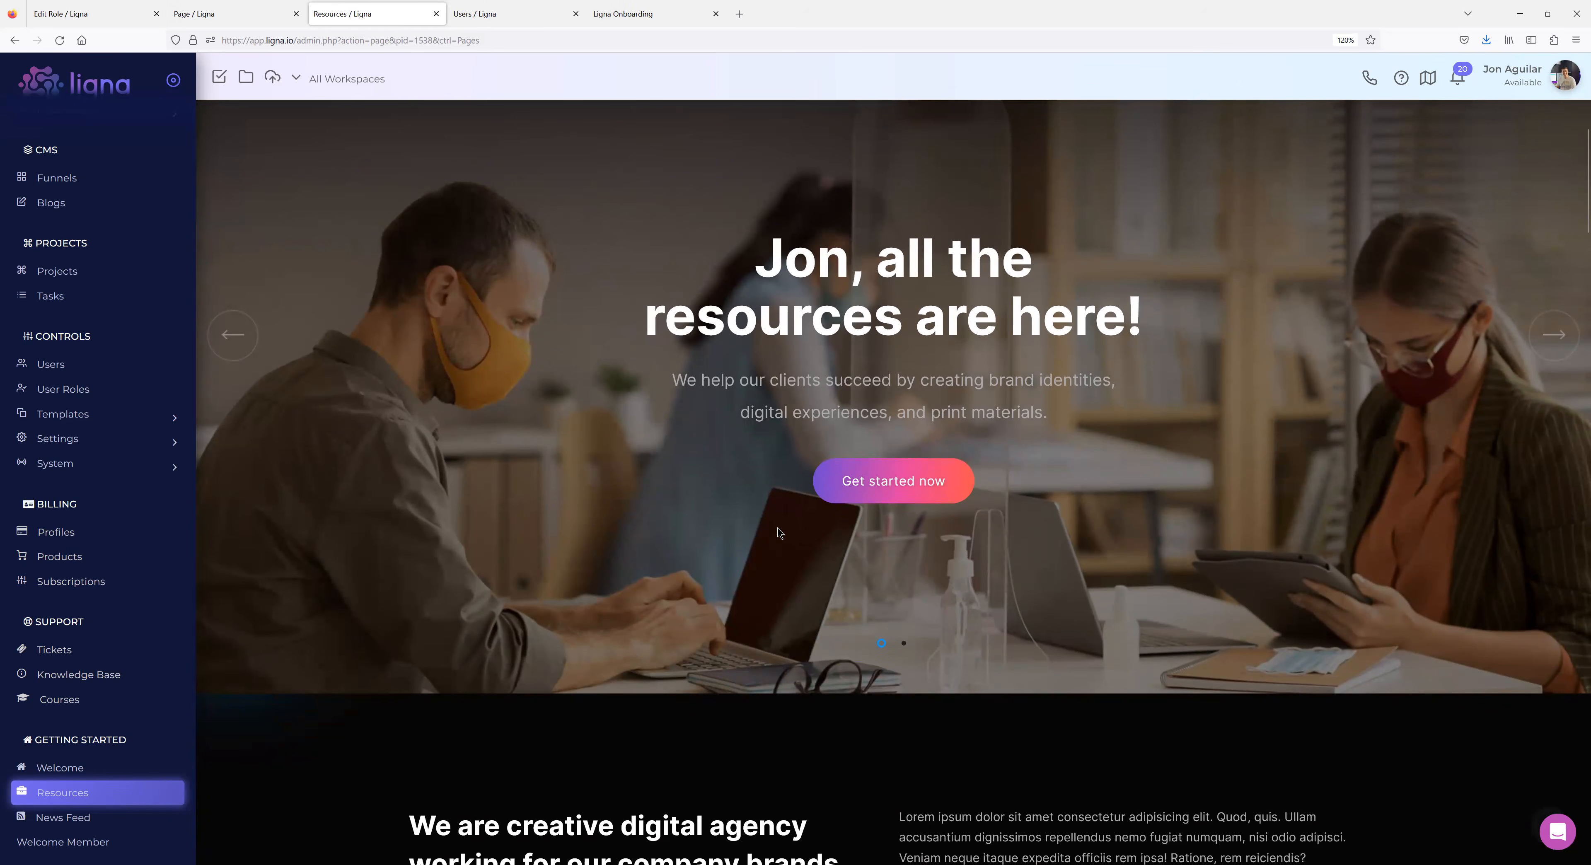
{"action": "scroll", "coordinate": [759, 502], "scroll_direction": "up", "scroll_amount": 3}
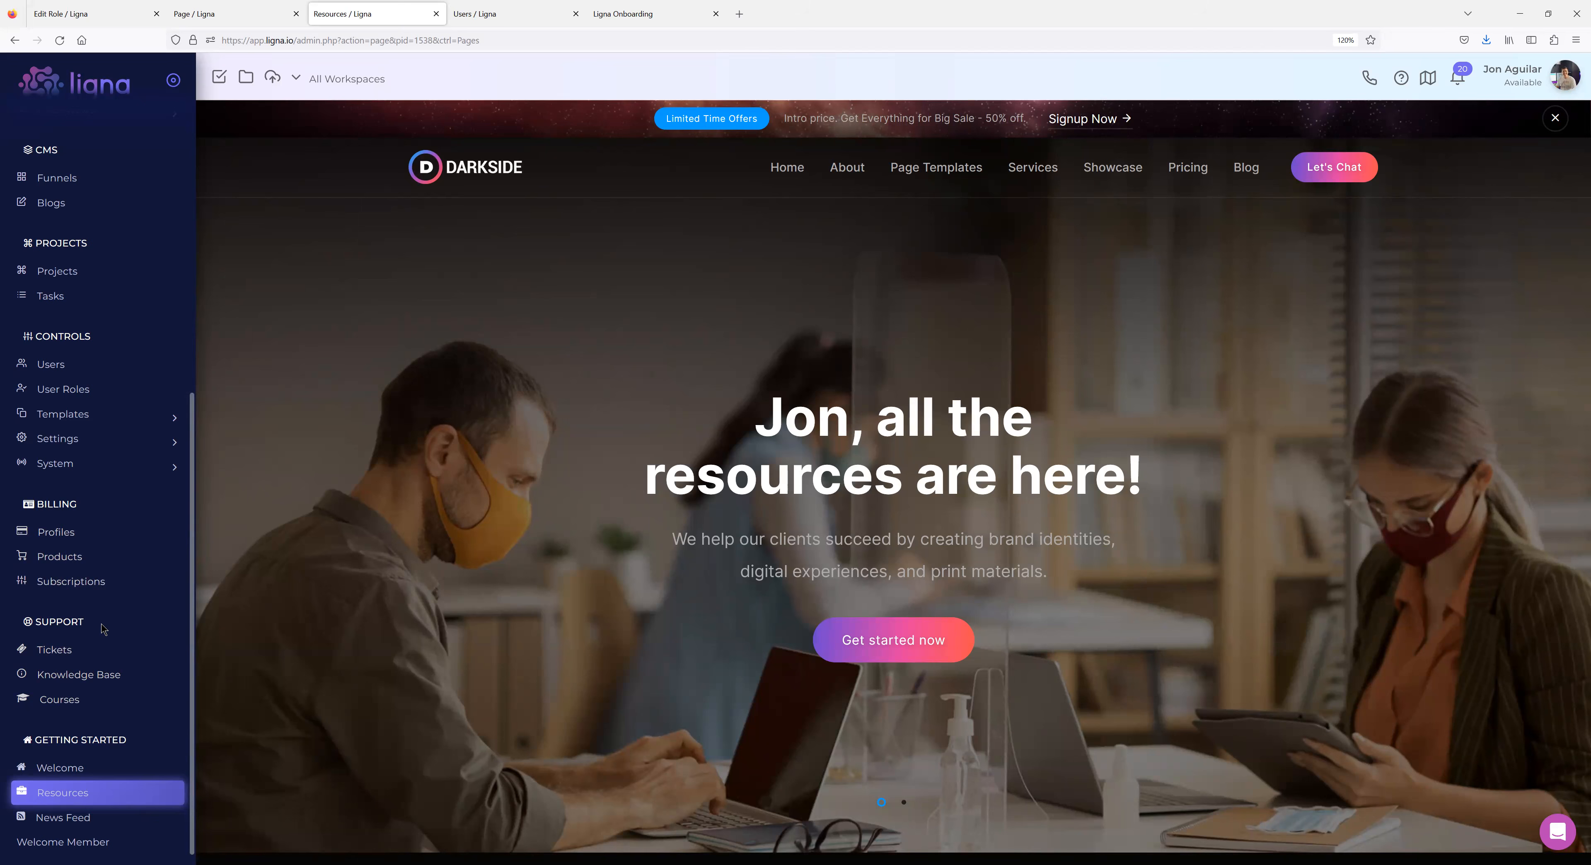
Open the News Feed page and read through its full blog post.
{"action": "left_click", "coordinate": [80, 818]}
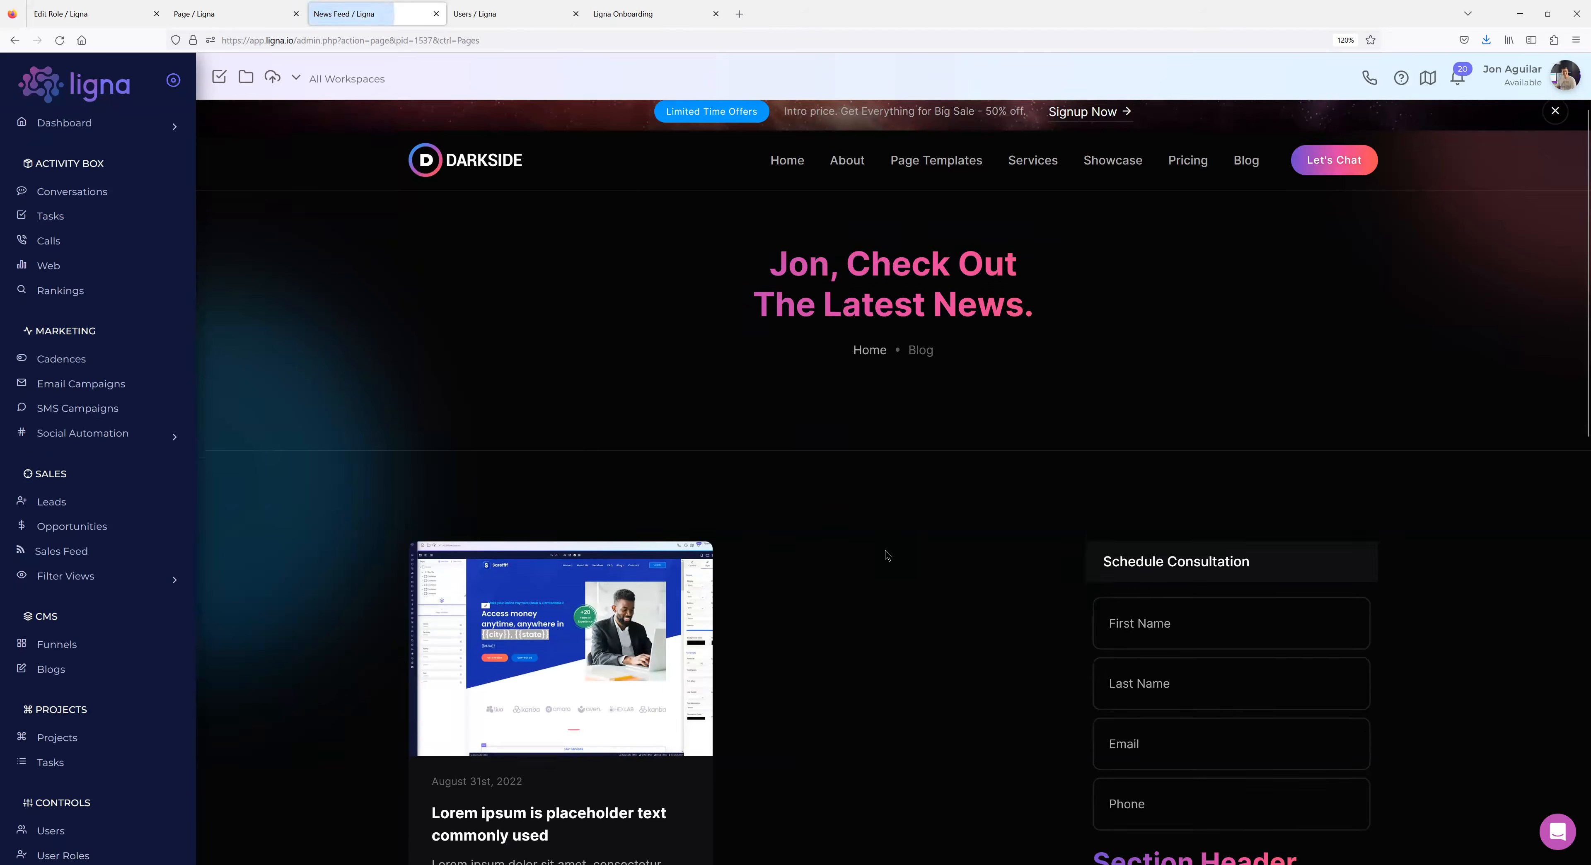
{"action": "scroll", "coordinate": [852, 569], "scroll_direction": "down", "scroll_amount": 3}
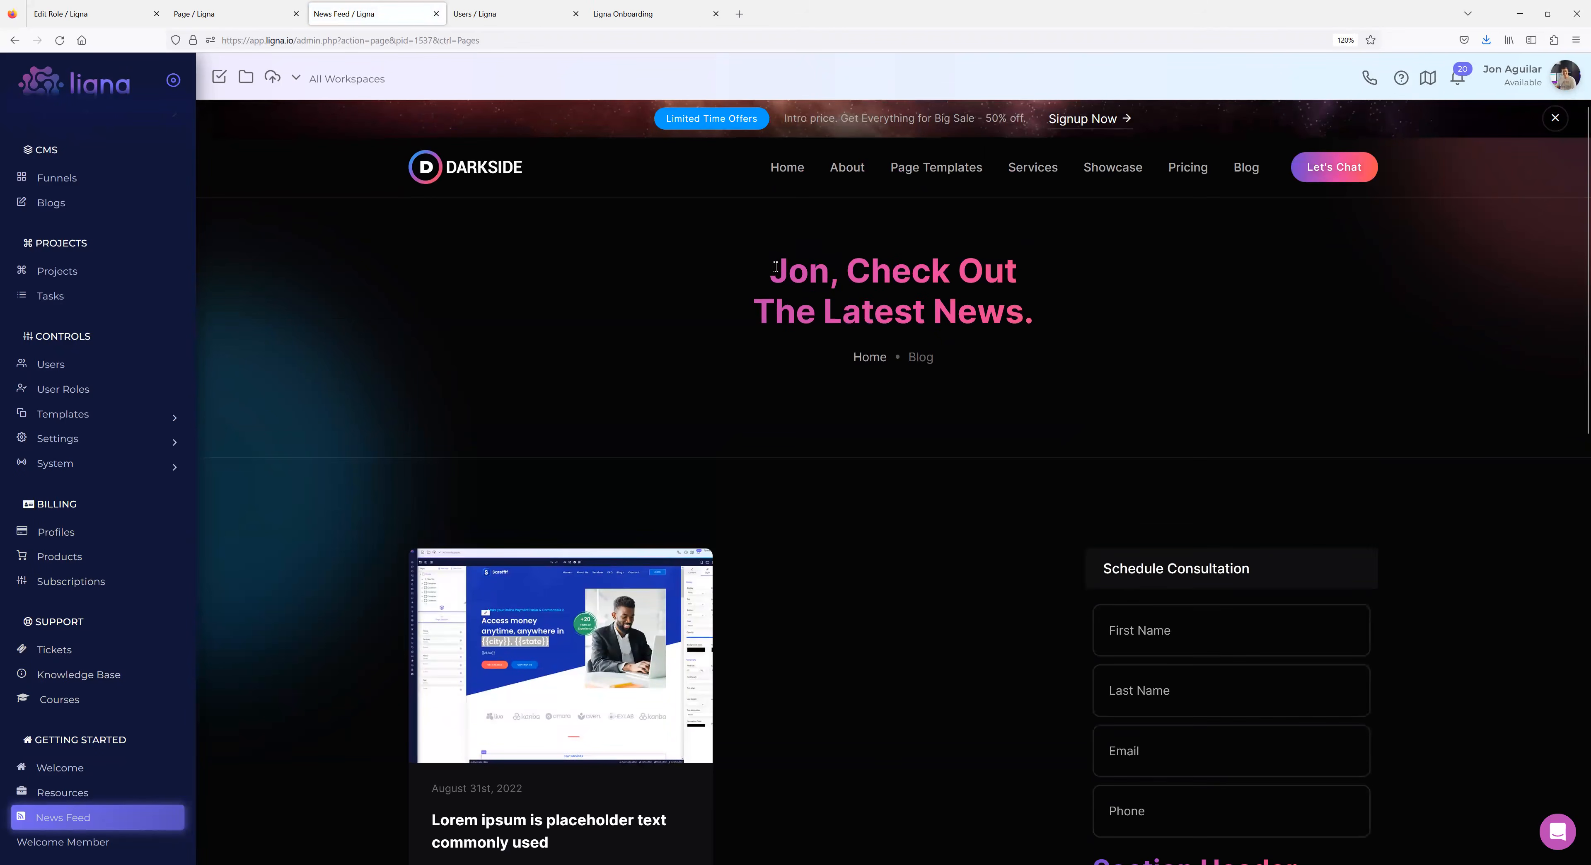
{"action": "scroll", "coordinate": [744, 453], "scroll_direction": "down", "scroll_amount": 3}
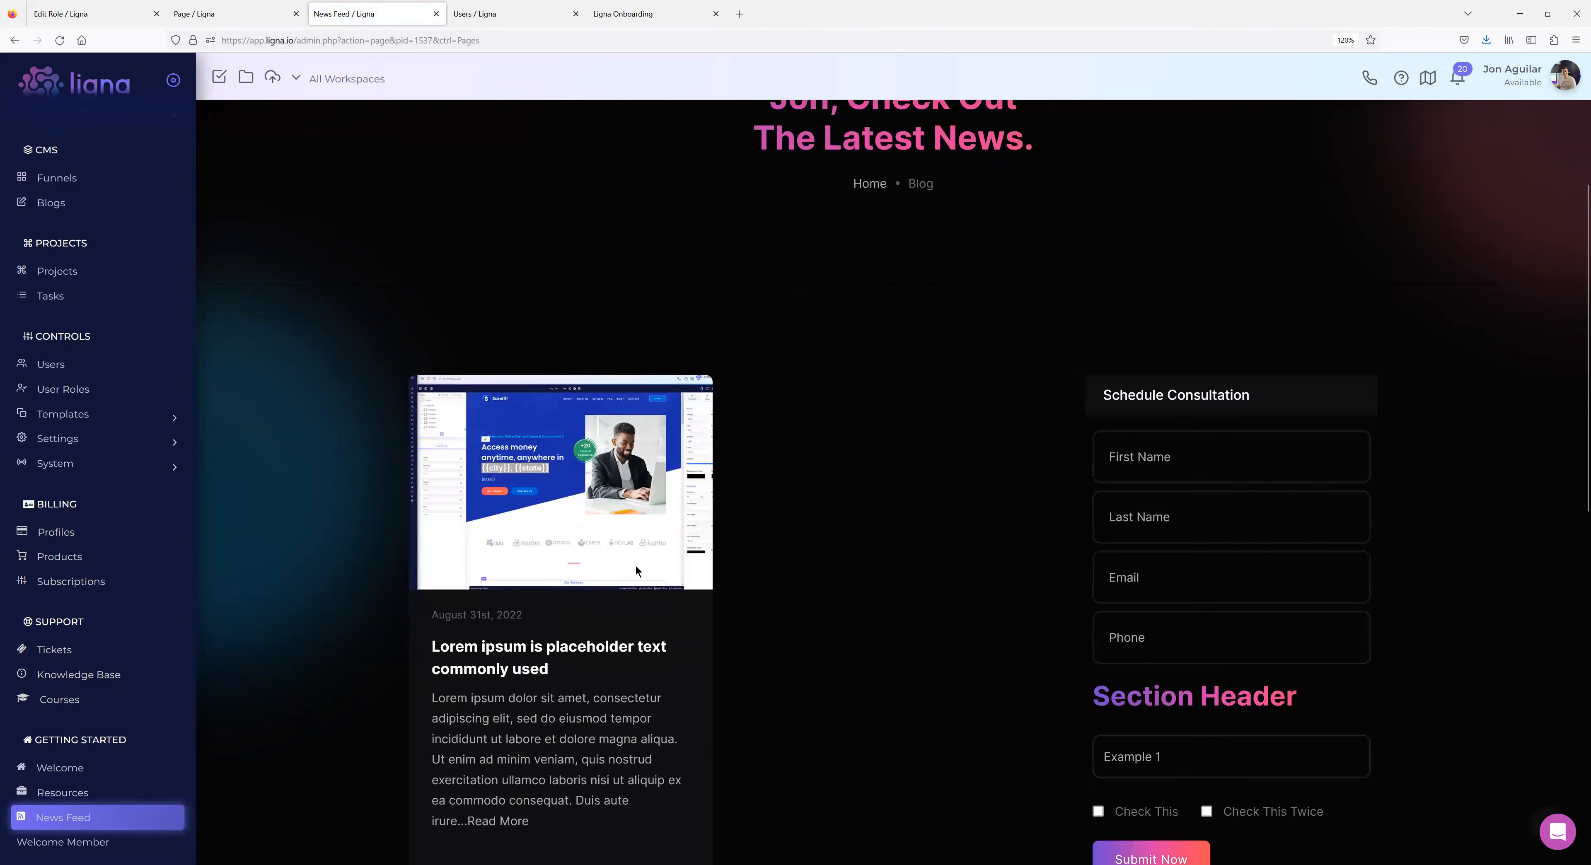
{"action": "left_click", "coordinate": [561, 591]}
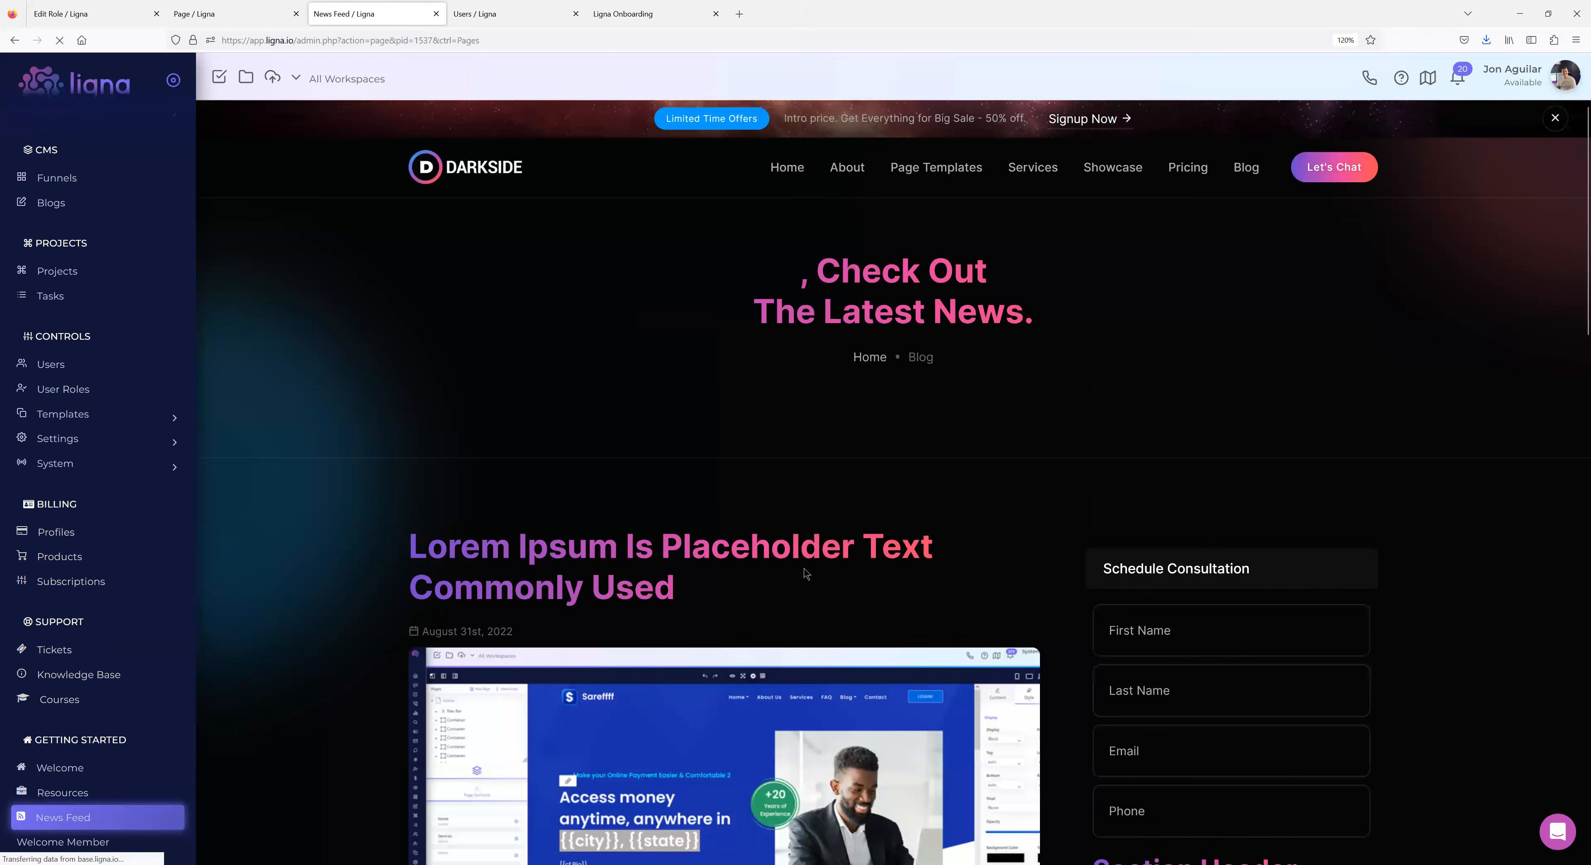
{"action": "scroll", "coordinate": [790, 586], "scroll_direction": "down", "scroll_amount": 5}
{"action": "scroll", "coordinate": [790, 586], "scroll_direction": "down", "scroll_amount": 7}
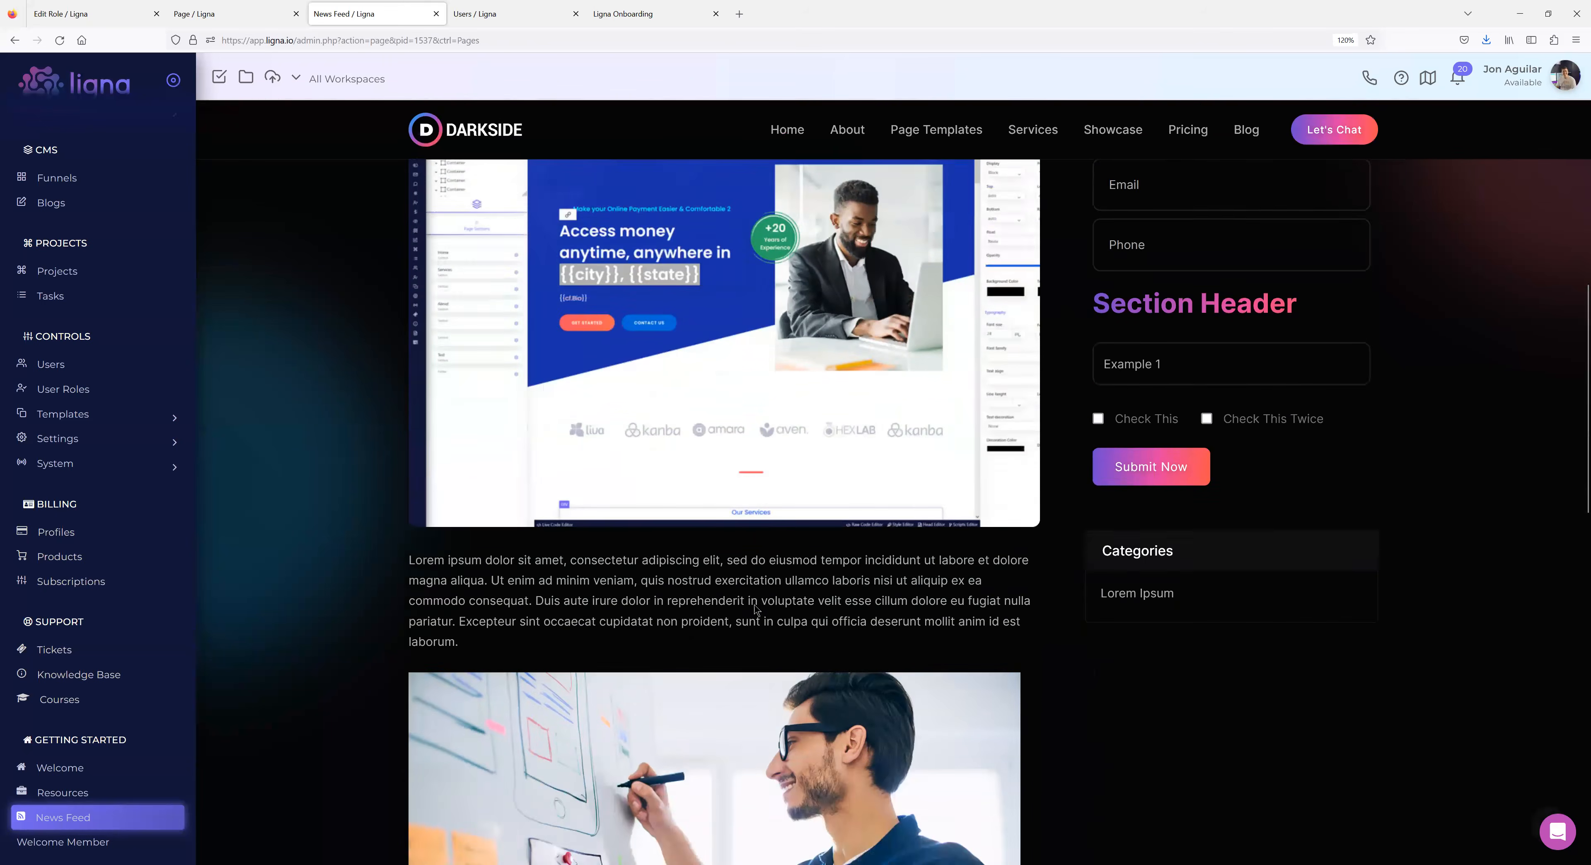
{"action": "scroll", "coordinate": [760, 609], "scroll_direction": "down", "scroll_amount": 8}
{"action": "scroll", "coordinate": [757, 609], "scroll_direction": "up", "scroll_amount": 15}
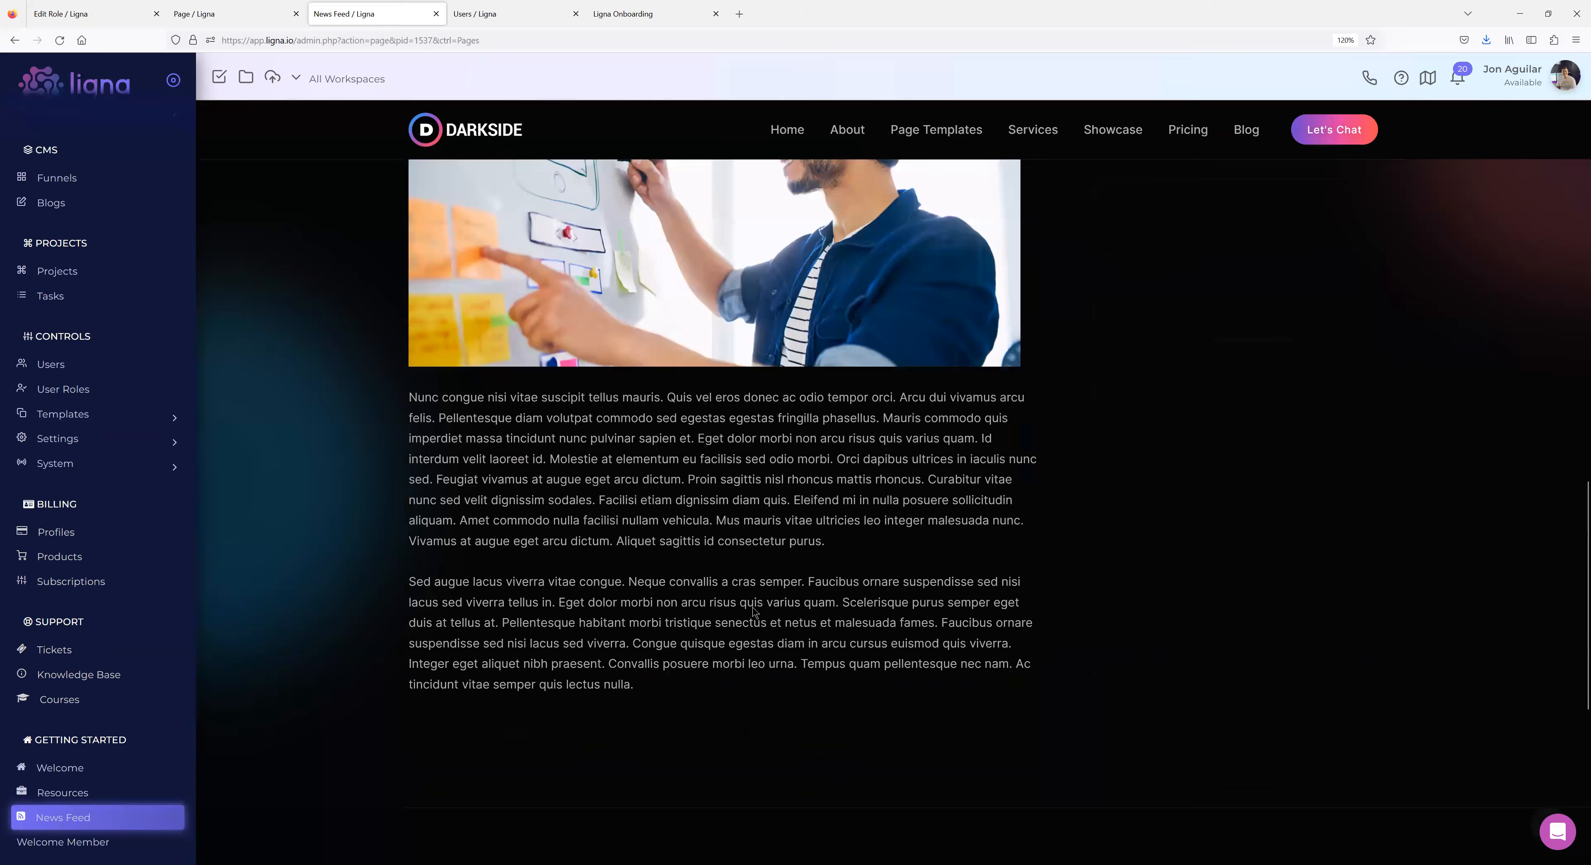
{"action": "scroll", "coordinate": [752, 606], "scroll_direction": "up", "scroll_amount": 3}
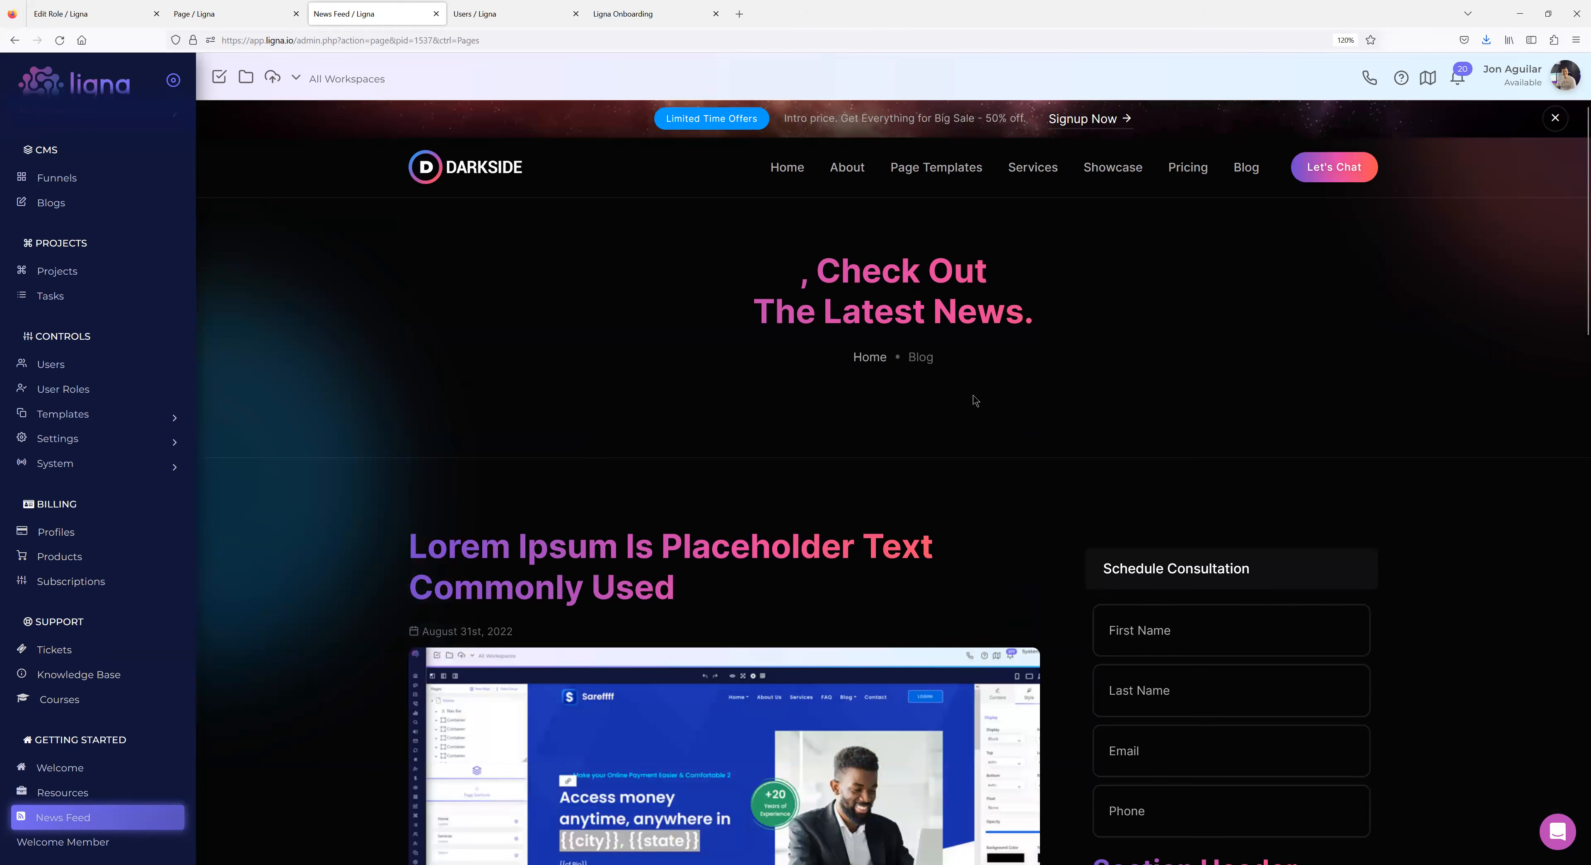
{"action": "scroll", "coordinate": [766, 462], "scroll_direction": "down", "scroll_amount": 5}
Back on News Feed, select the personalised first name in the headline, then return to the editor.
{"action": "left_click", "coordinate": [60, 820]}
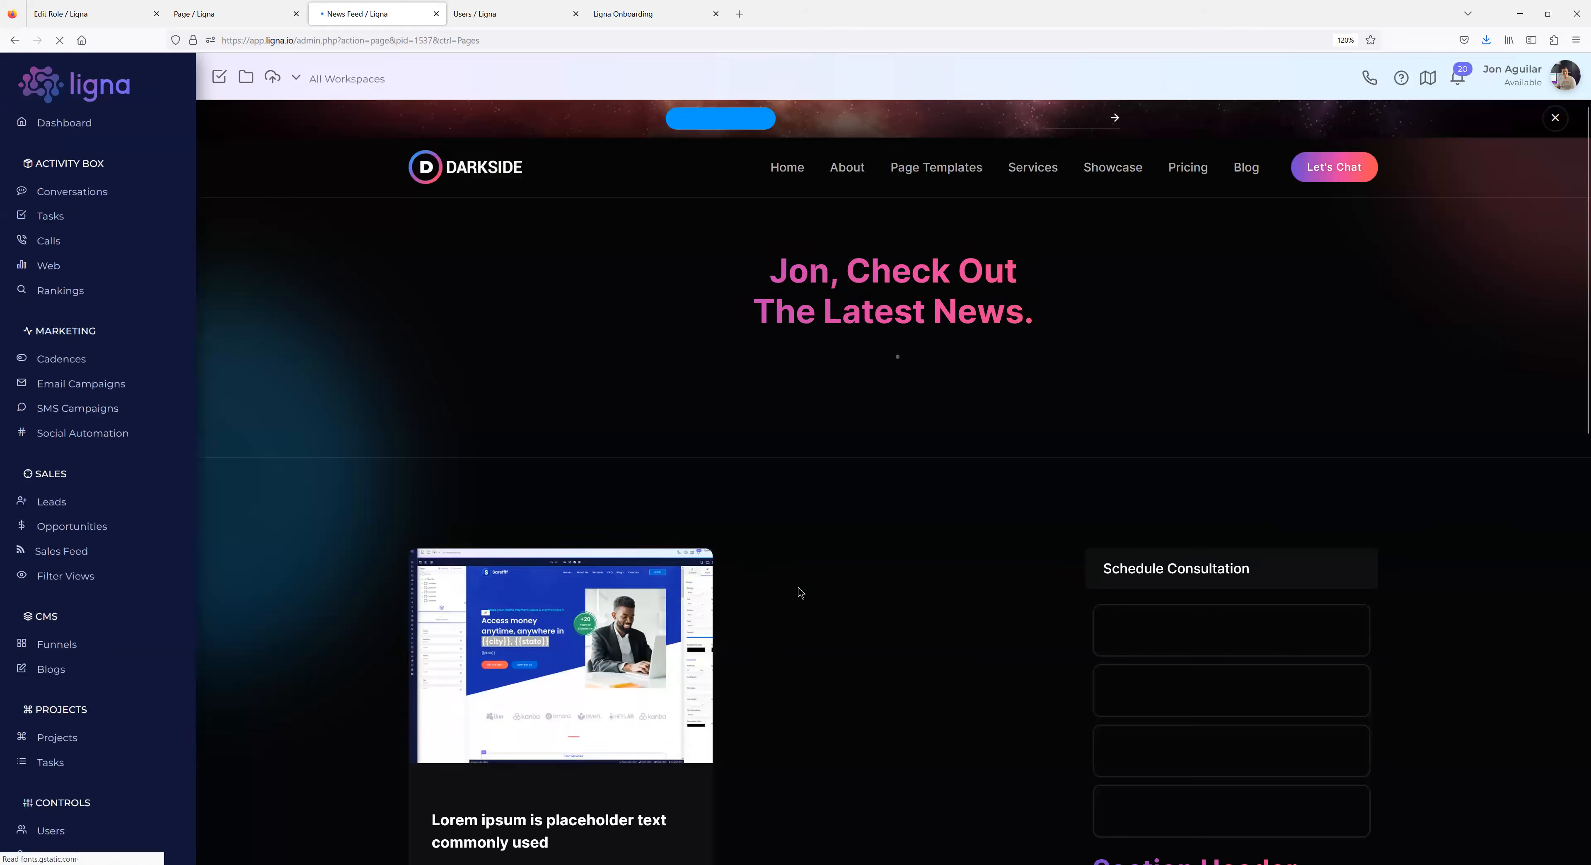
{"action": "scroll", "coordinate": [855, 534], "scroll_direction": "down", "scroll_amount": 5}
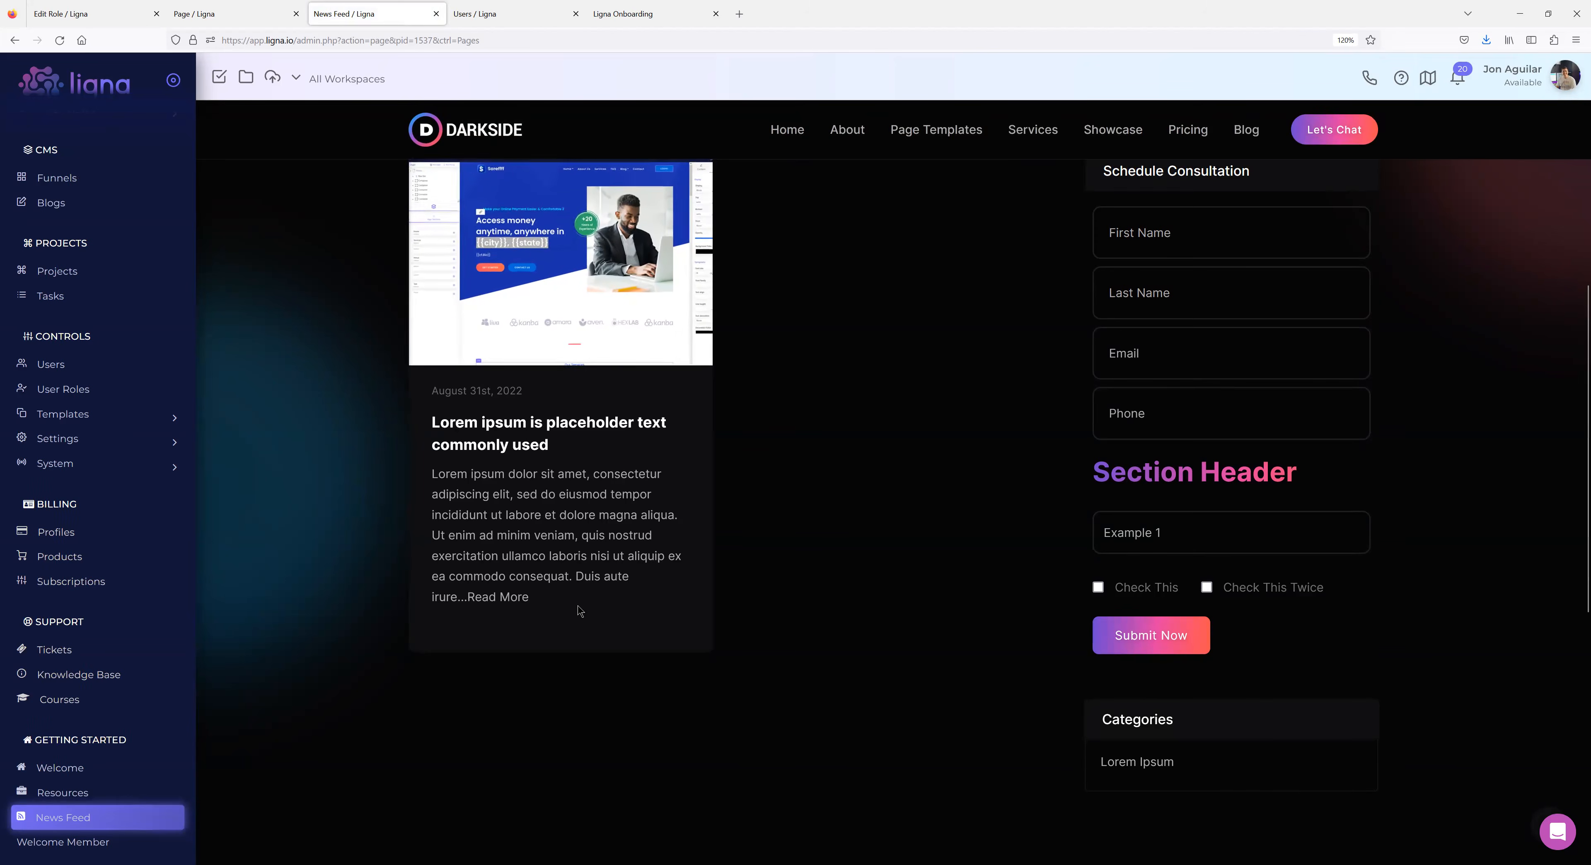
{"action": "scroll", "coordinate": [618, 603], "scroll_direction": "up", "scroll_amount": 2}
{"action": "scroll", "coordinate": [673, 606], "scroll_direction": "up", "scroll_amount": 2}
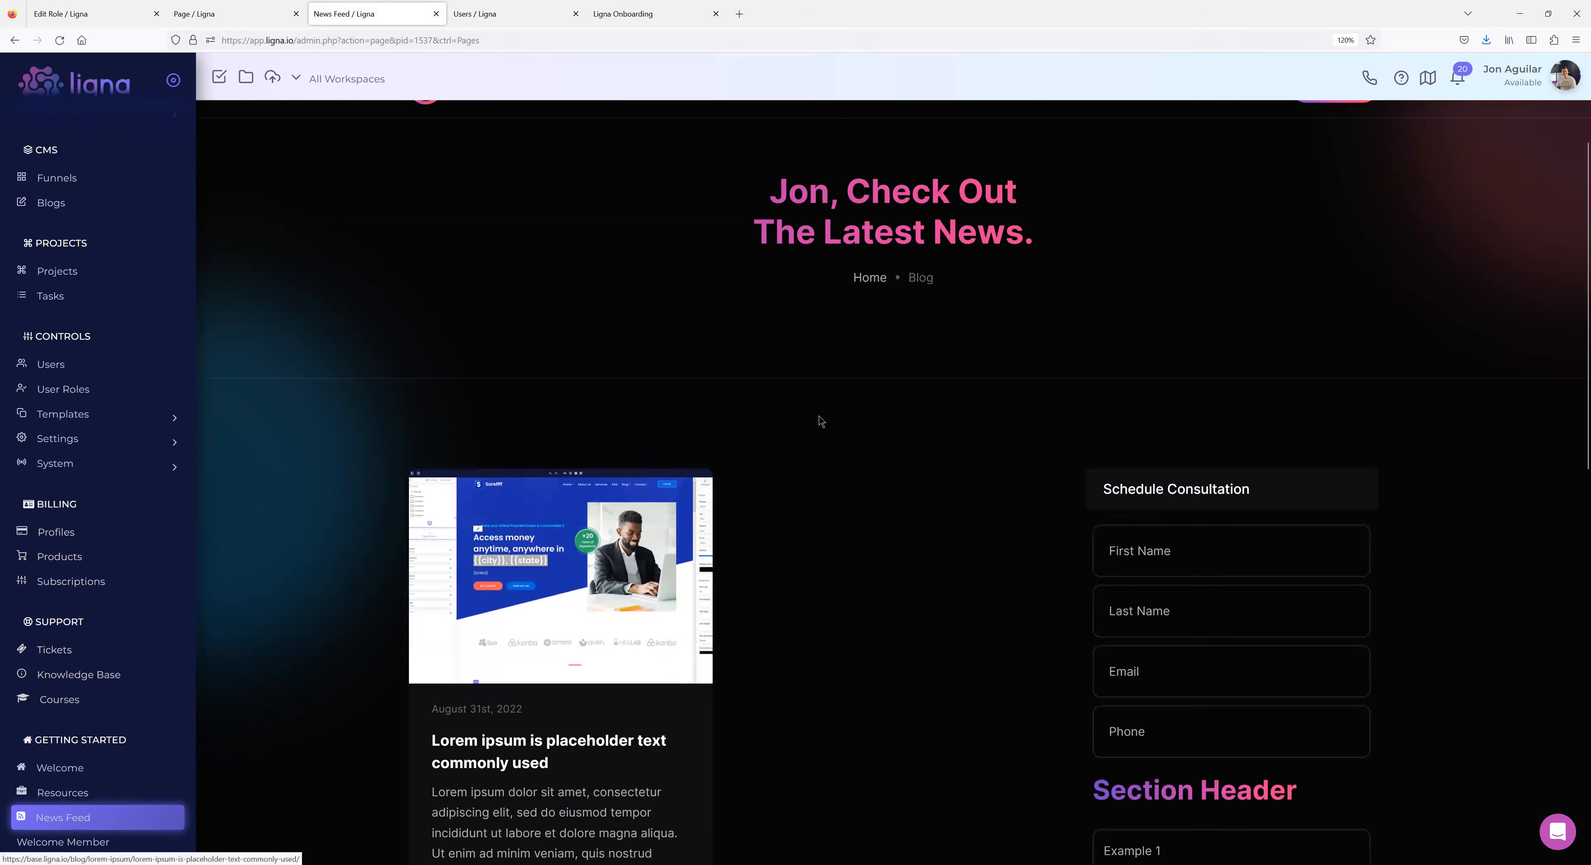
{"action": "double_click", "coordinate": [783, 190]}
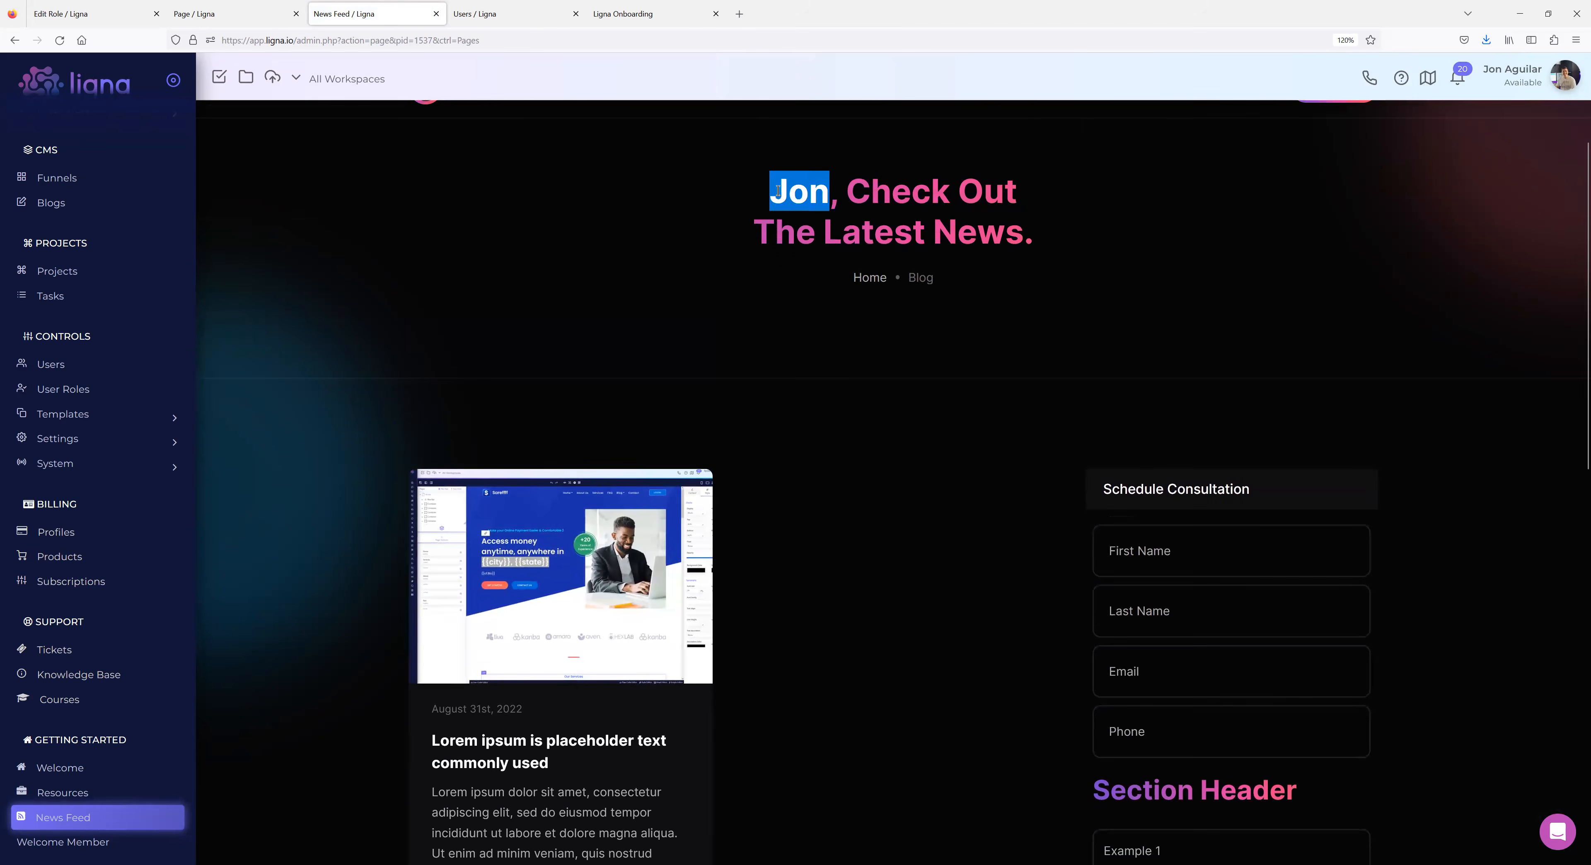
{"action": "scroll", "coordinate": [805, 427], "scroll_direction": "up", "scroll_amount": 1}
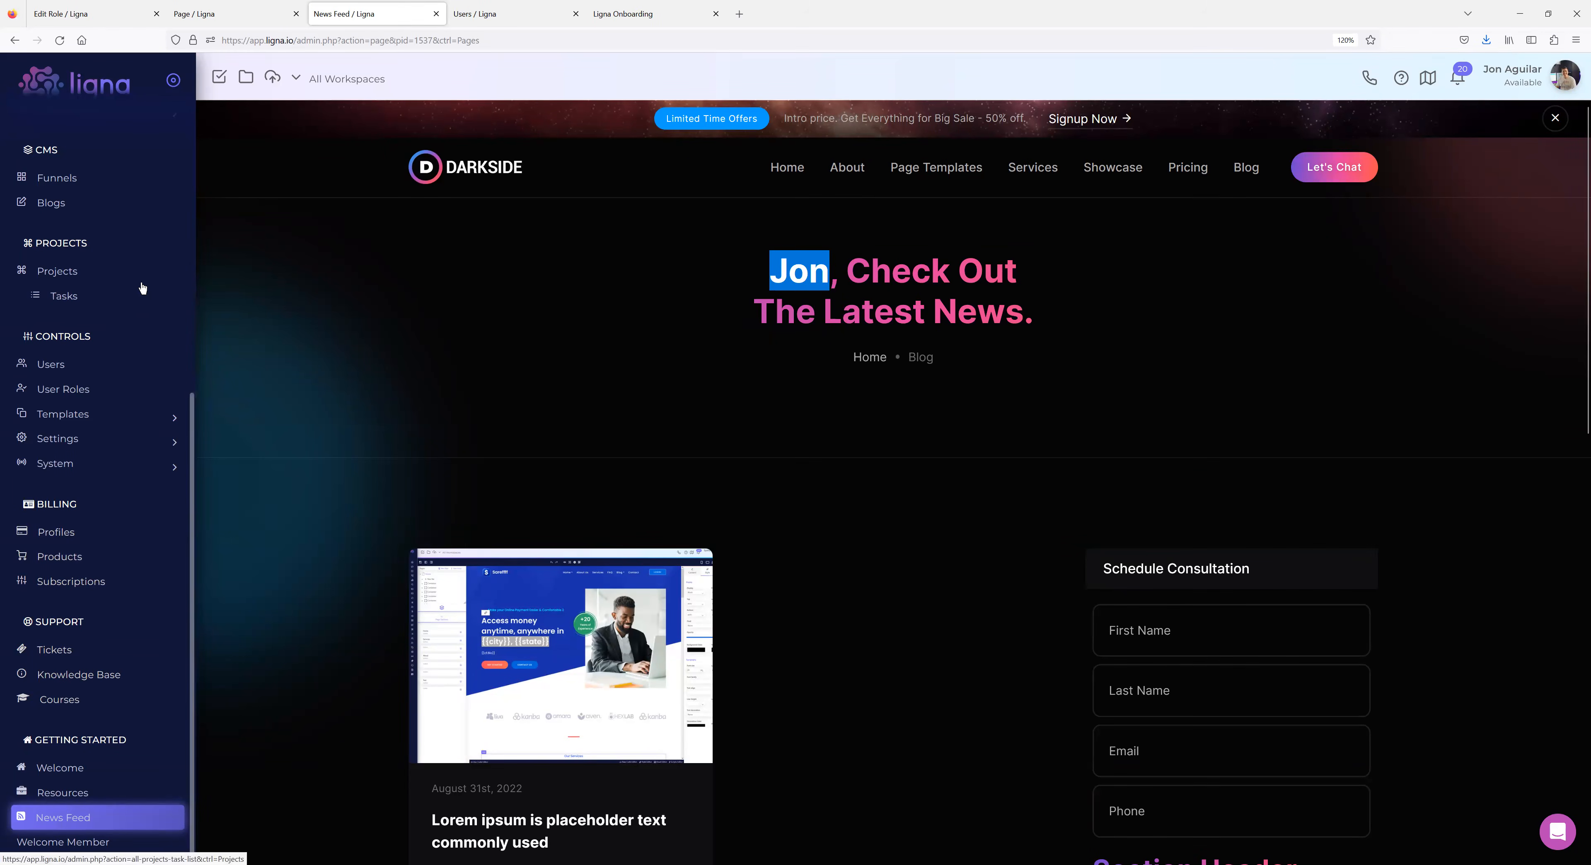
{"action": "left_click", "coordinate": [234, 18]}
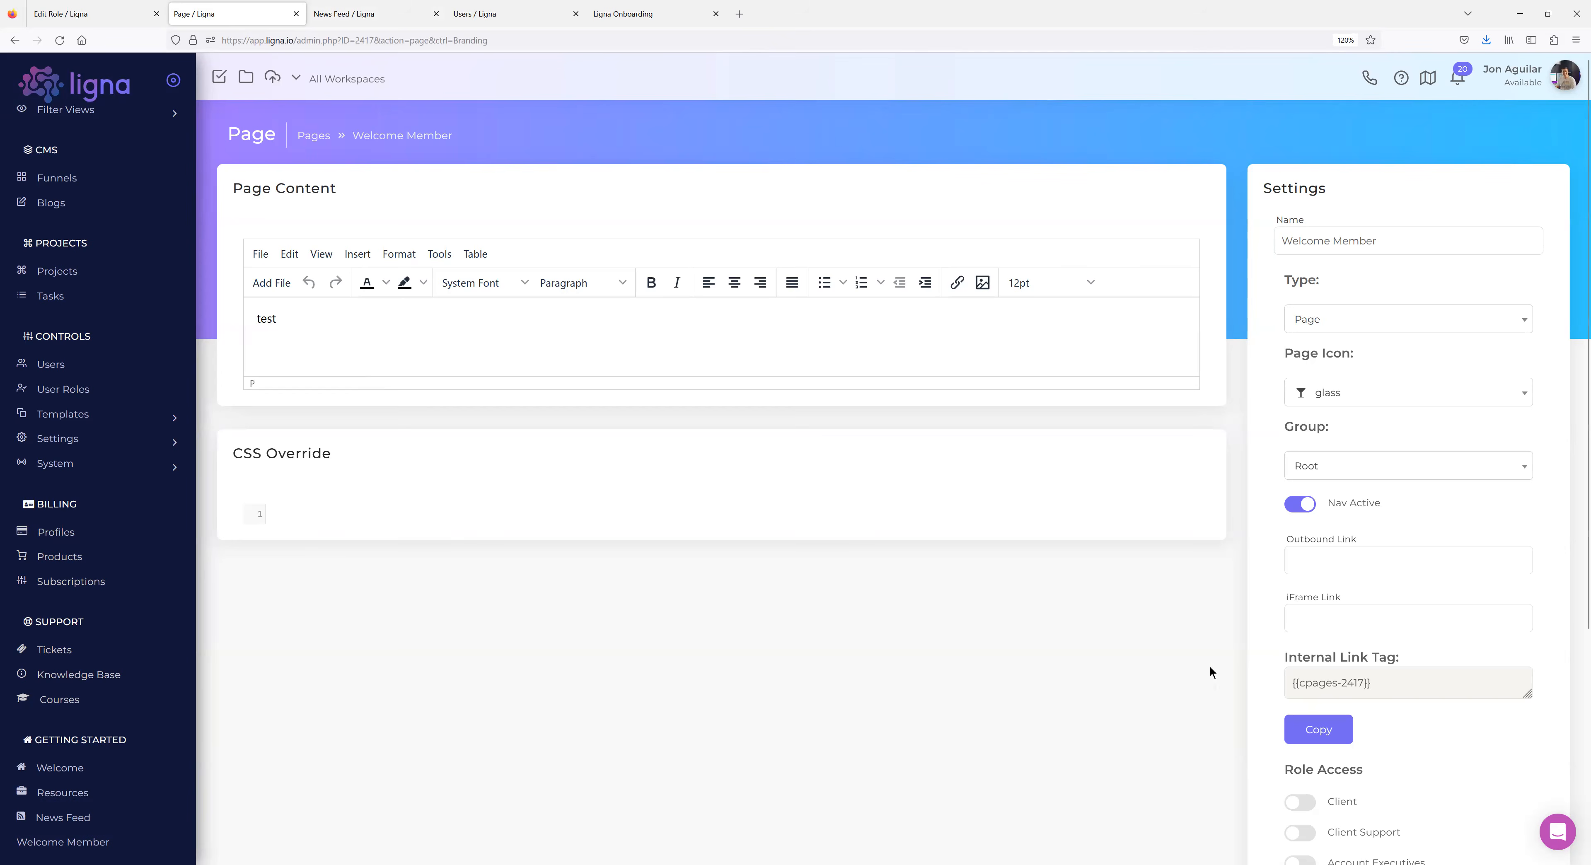
Click into the iFrame Link field, then open CMS > Funnels from Templates in a background tab.
{"action": "left_click", "coordinate": [1329, 617]}
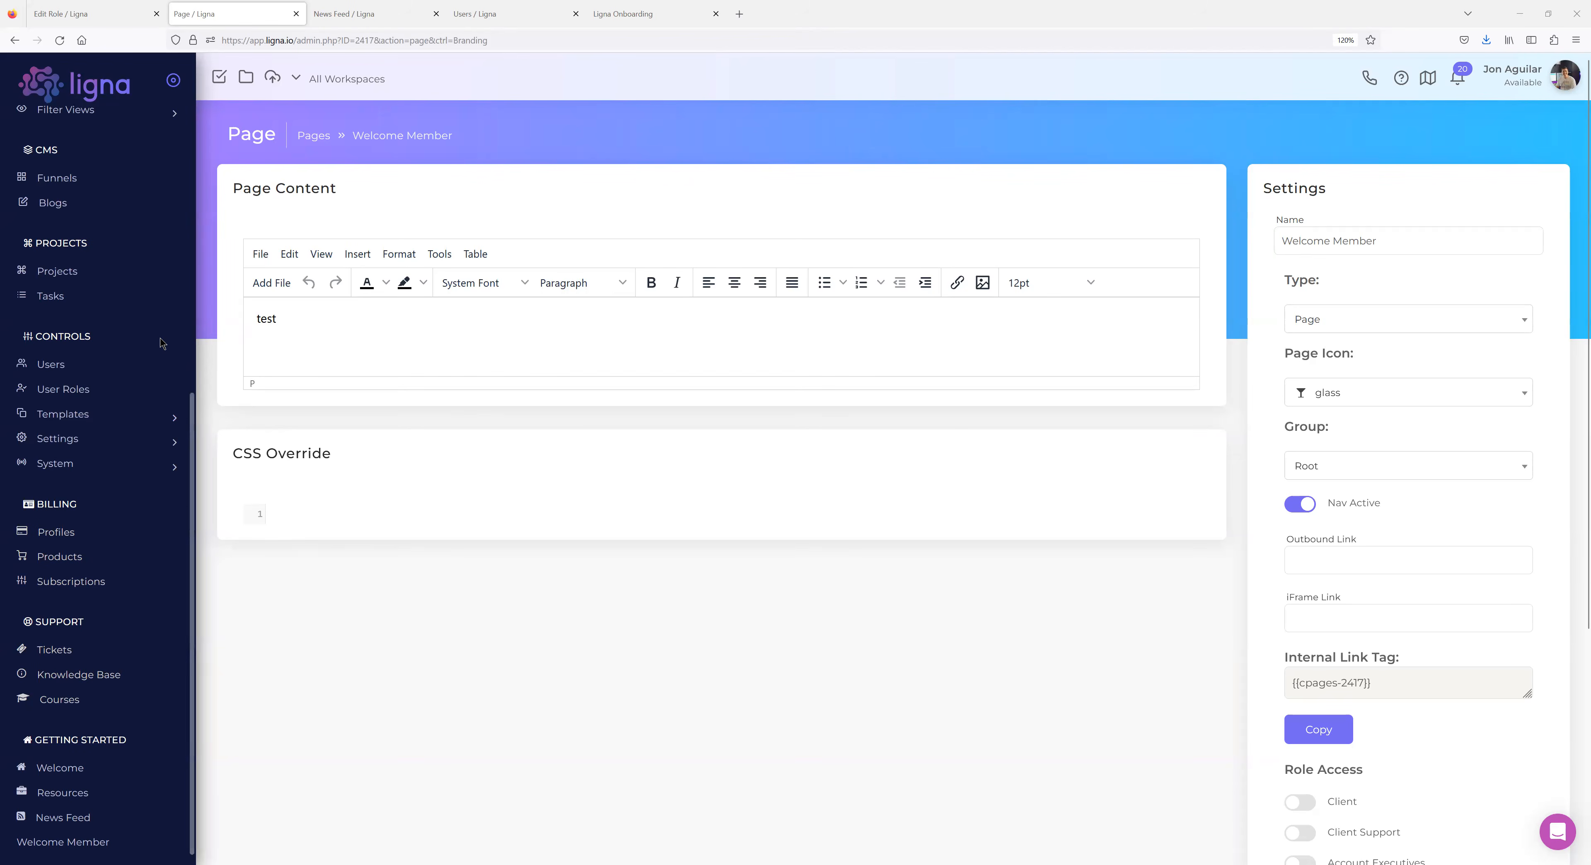
{"action": "left_click", "coordinate": [101, 418]}
{"action": "scroll", "coordinate": [125, 365], "scroll_direction": "up", "scroll_amount": 5}
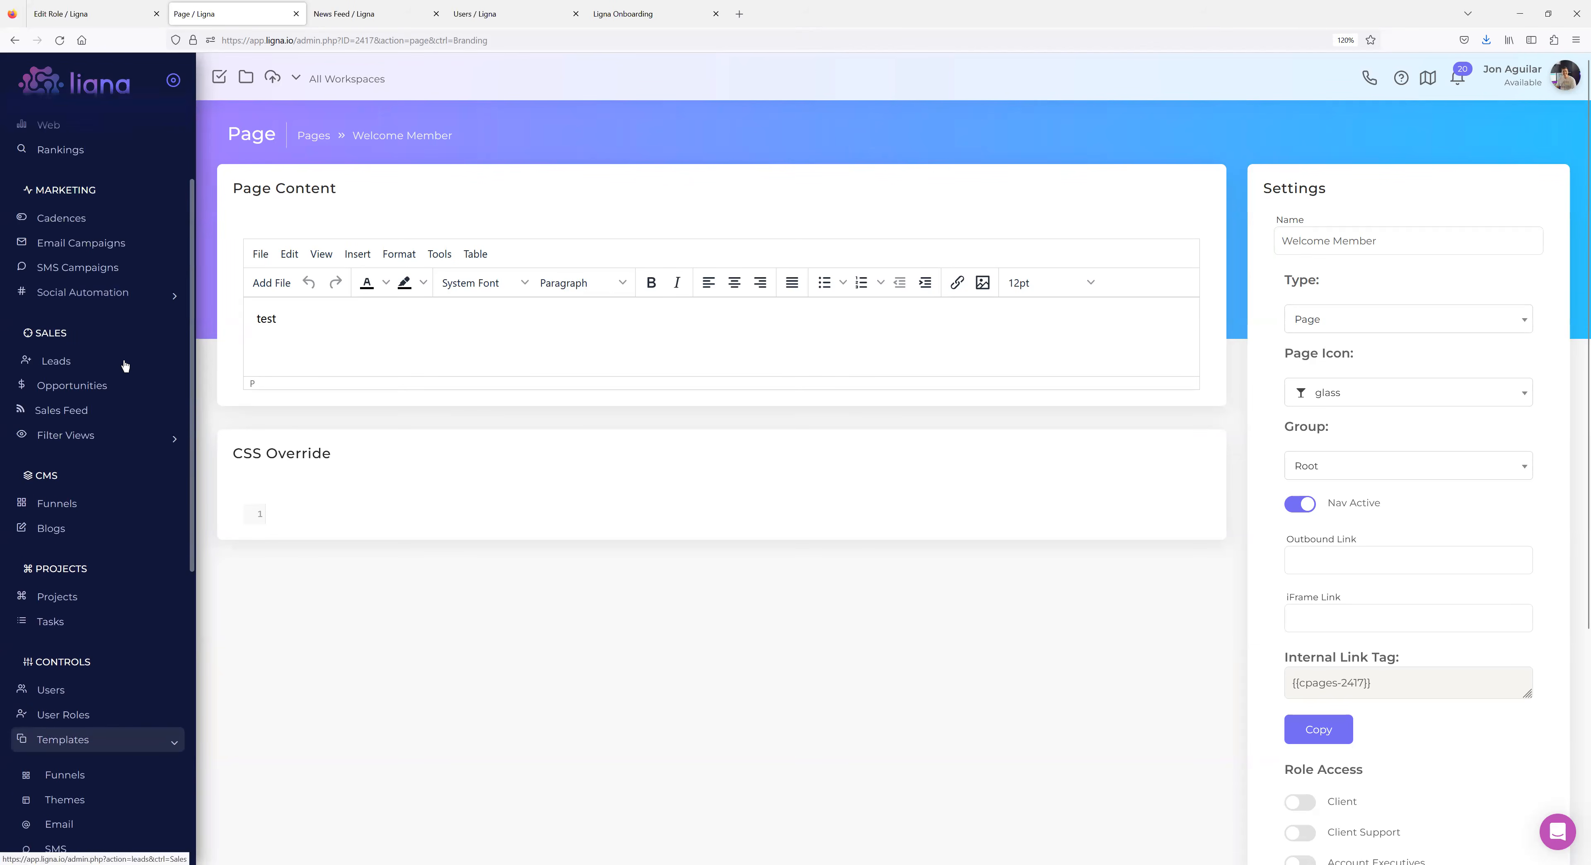
{"action": "middle_click", "coordinate": [69, 508]}
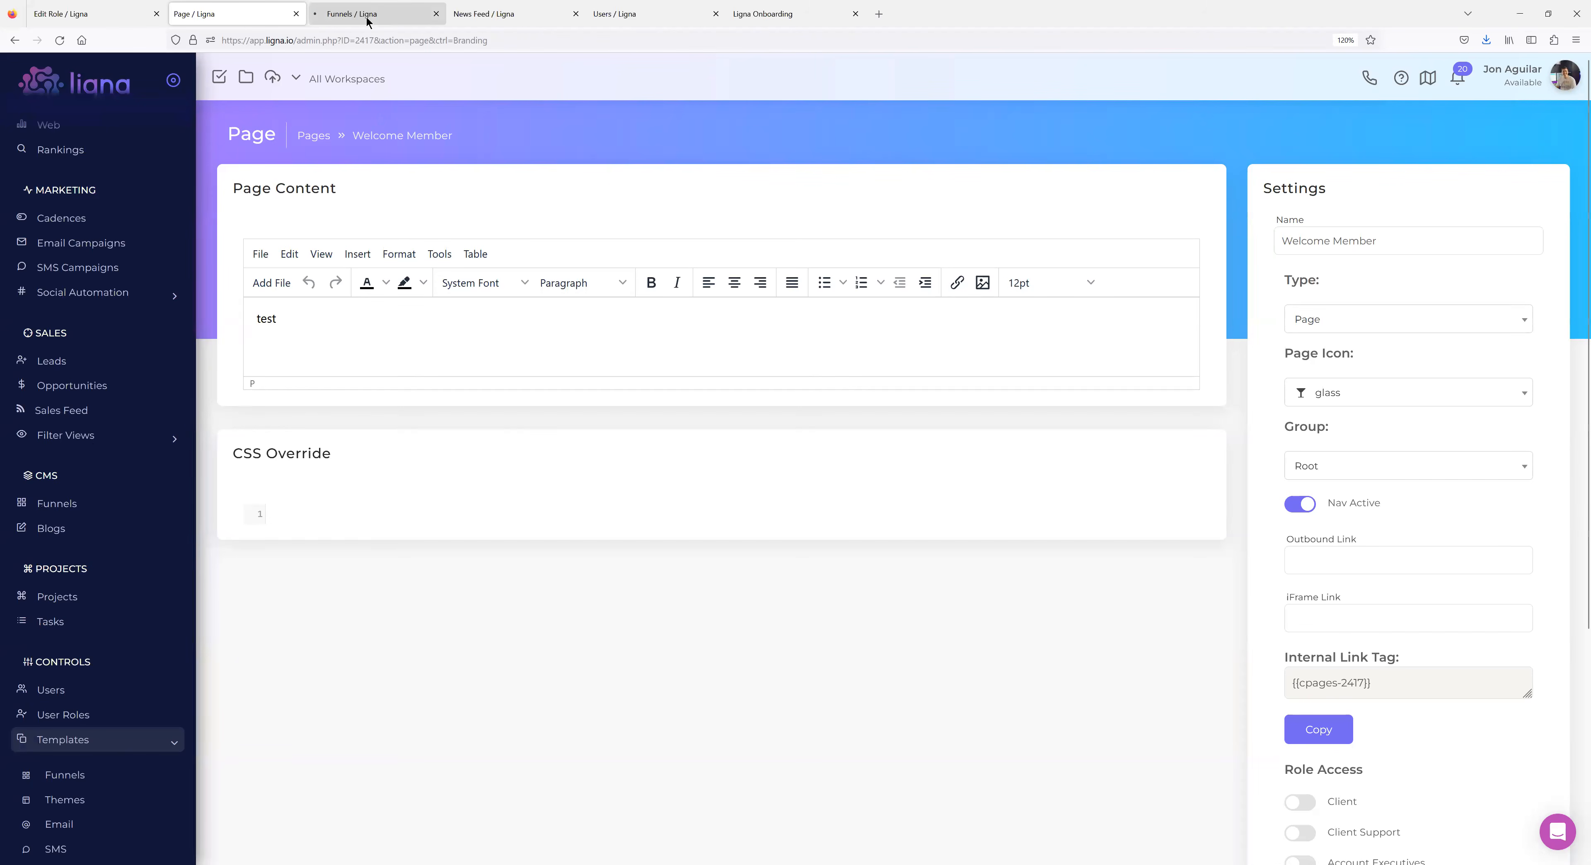
View the Thrive Demo funnel's Branding settings.
{"action": "left_click", "coordinate": [367, 20]}
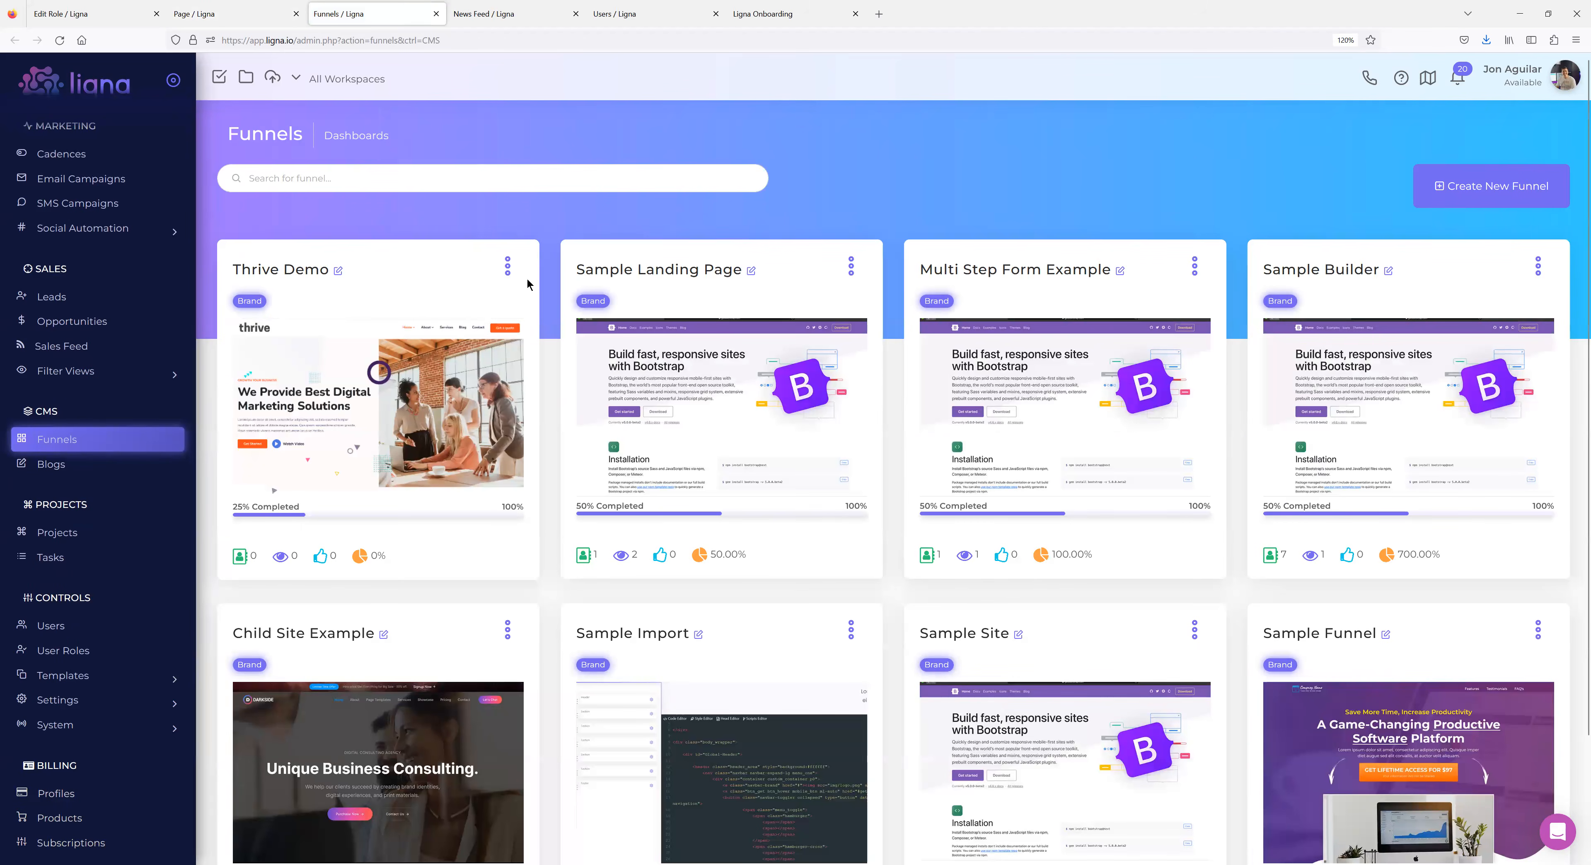
{"action": "left_click", "coordinate": [507, 267]}
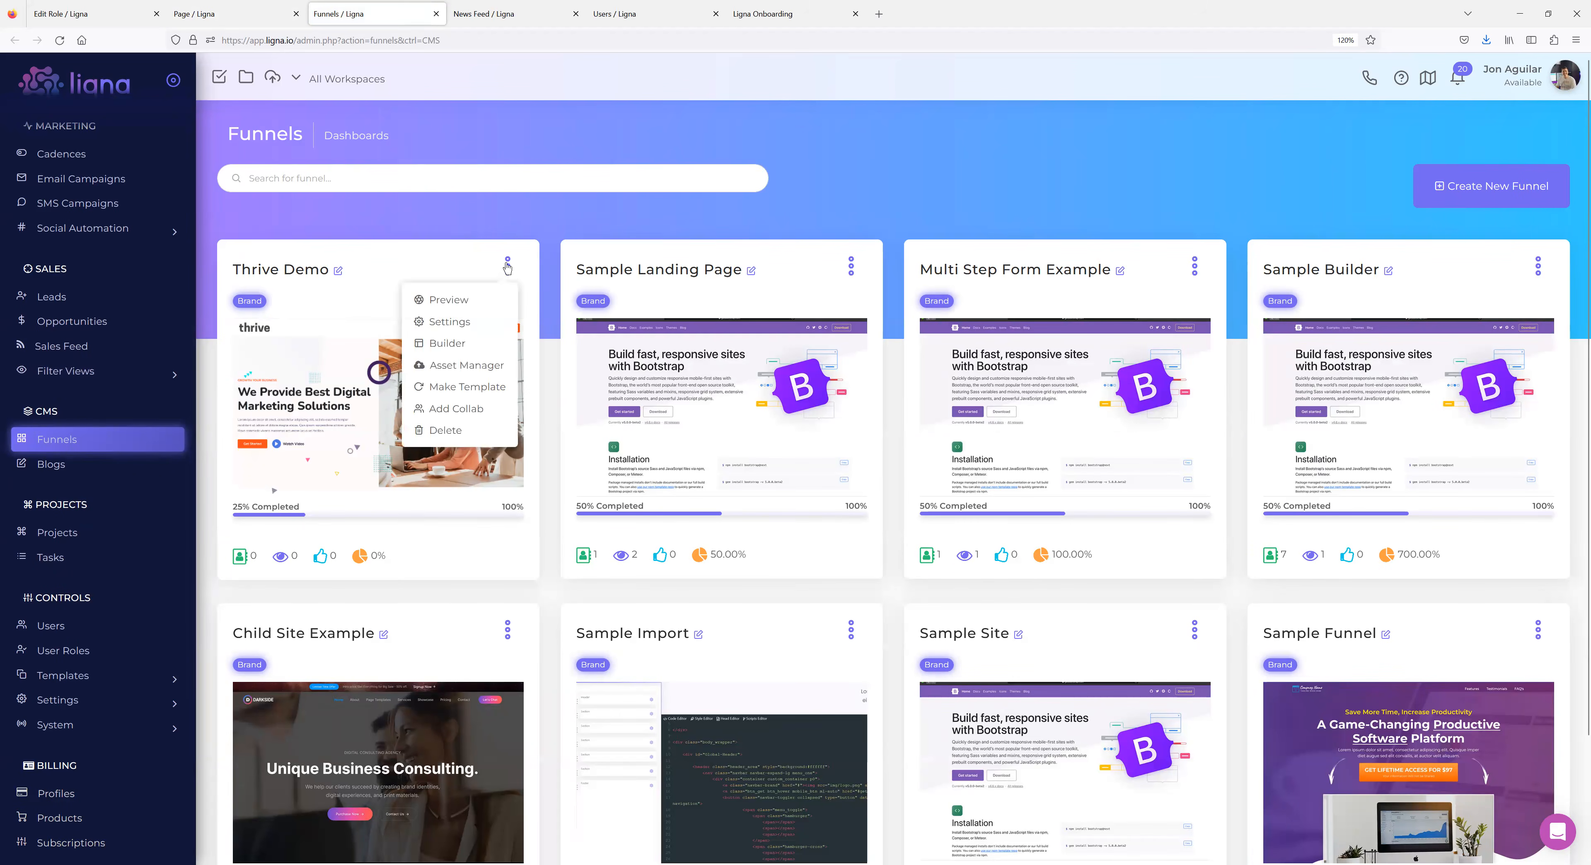
{"action": "left_click", "coordinate": [463, 320]}
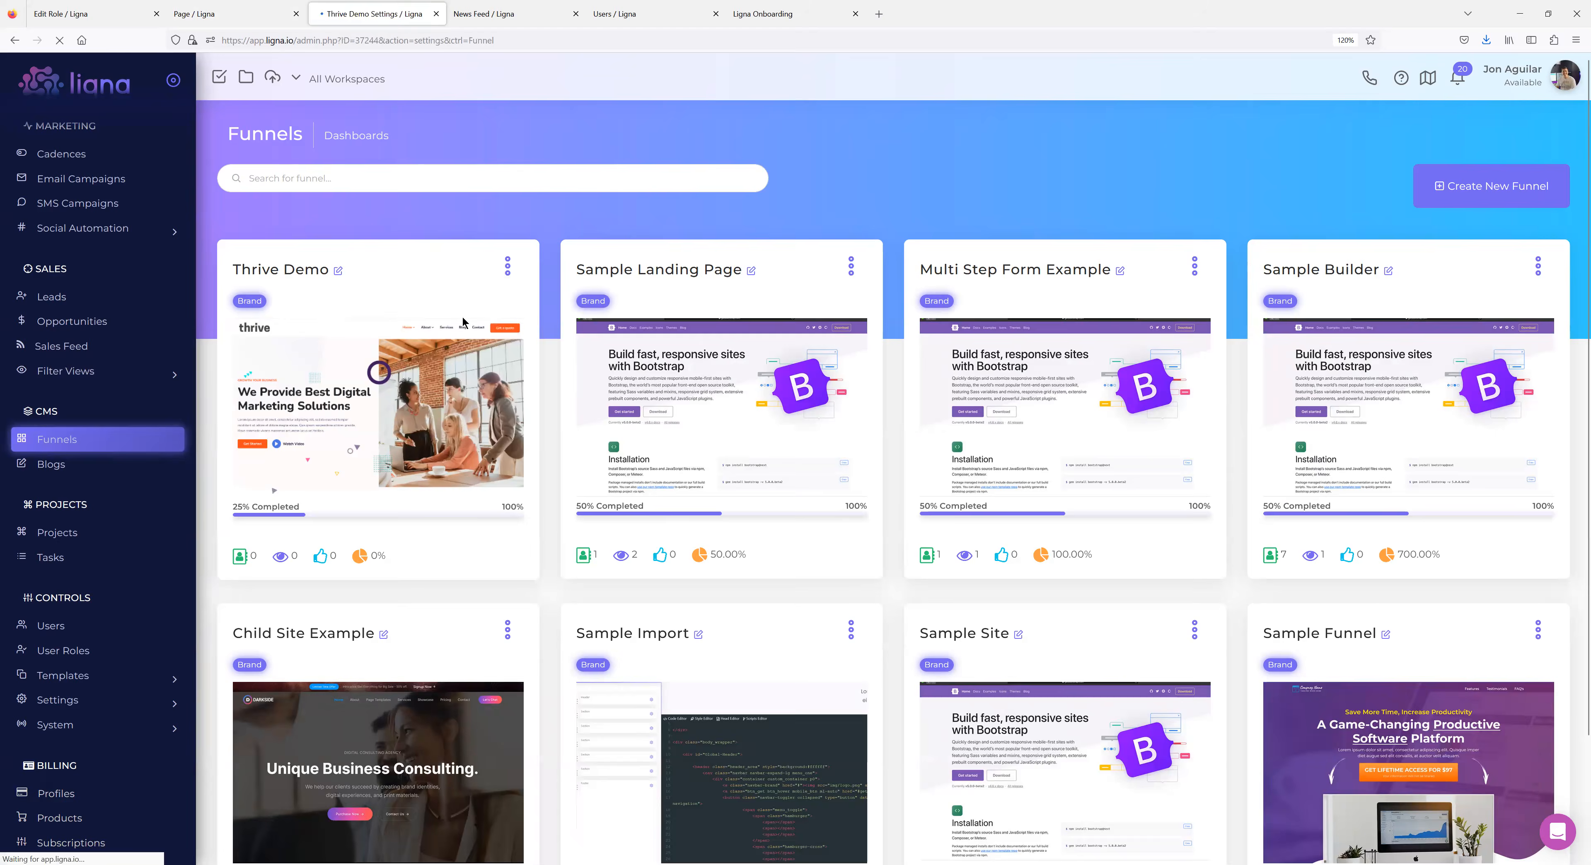
{"action": "left_click", "coordinate": [321, 263]}
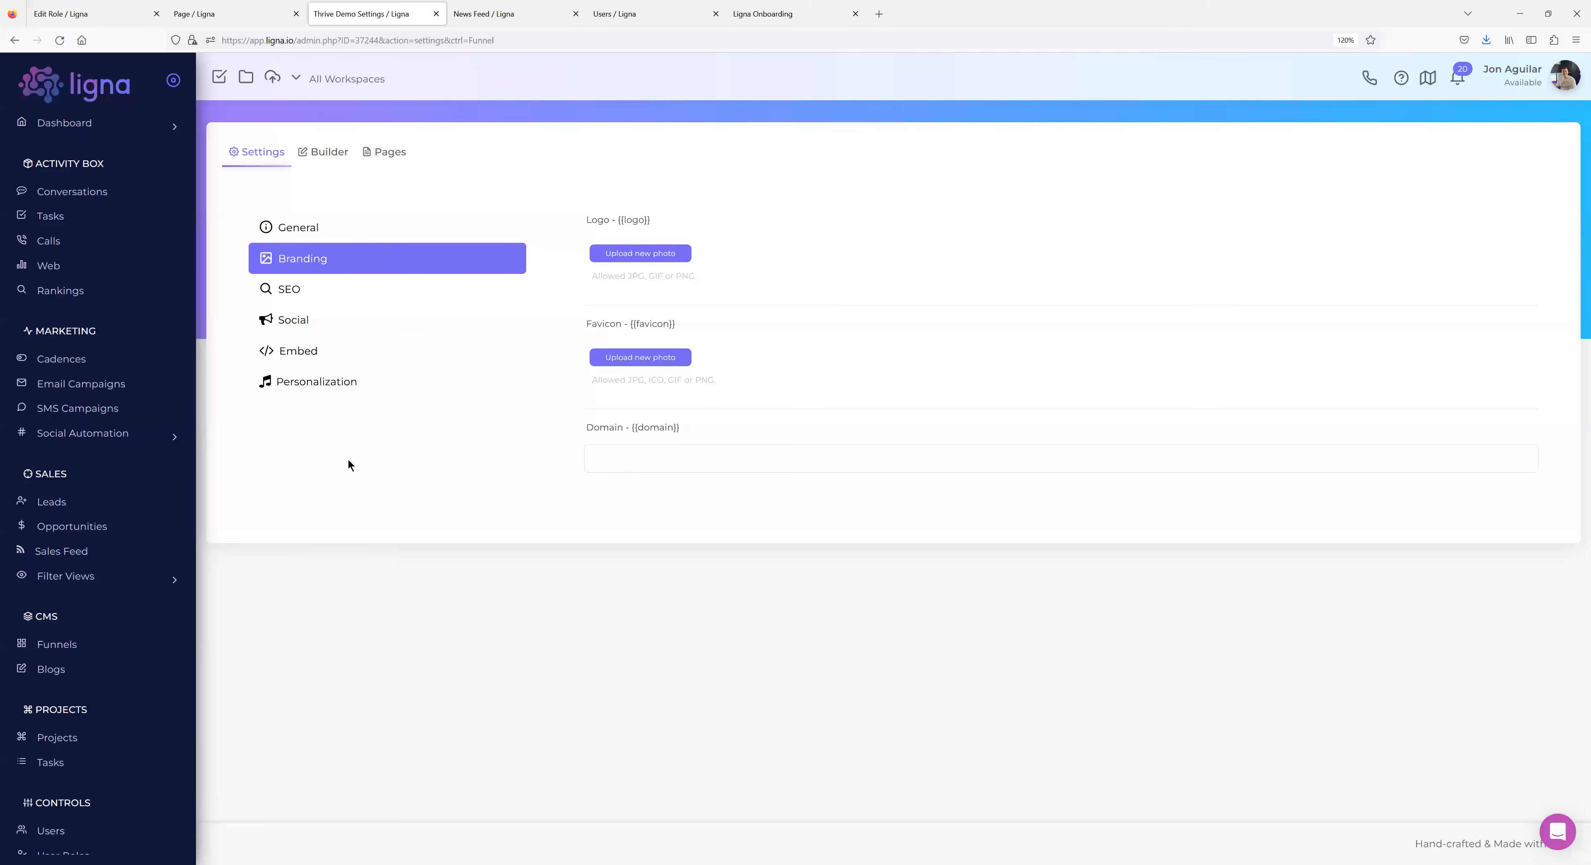
{"action": "left_click", "coordinate": [223, 15]}
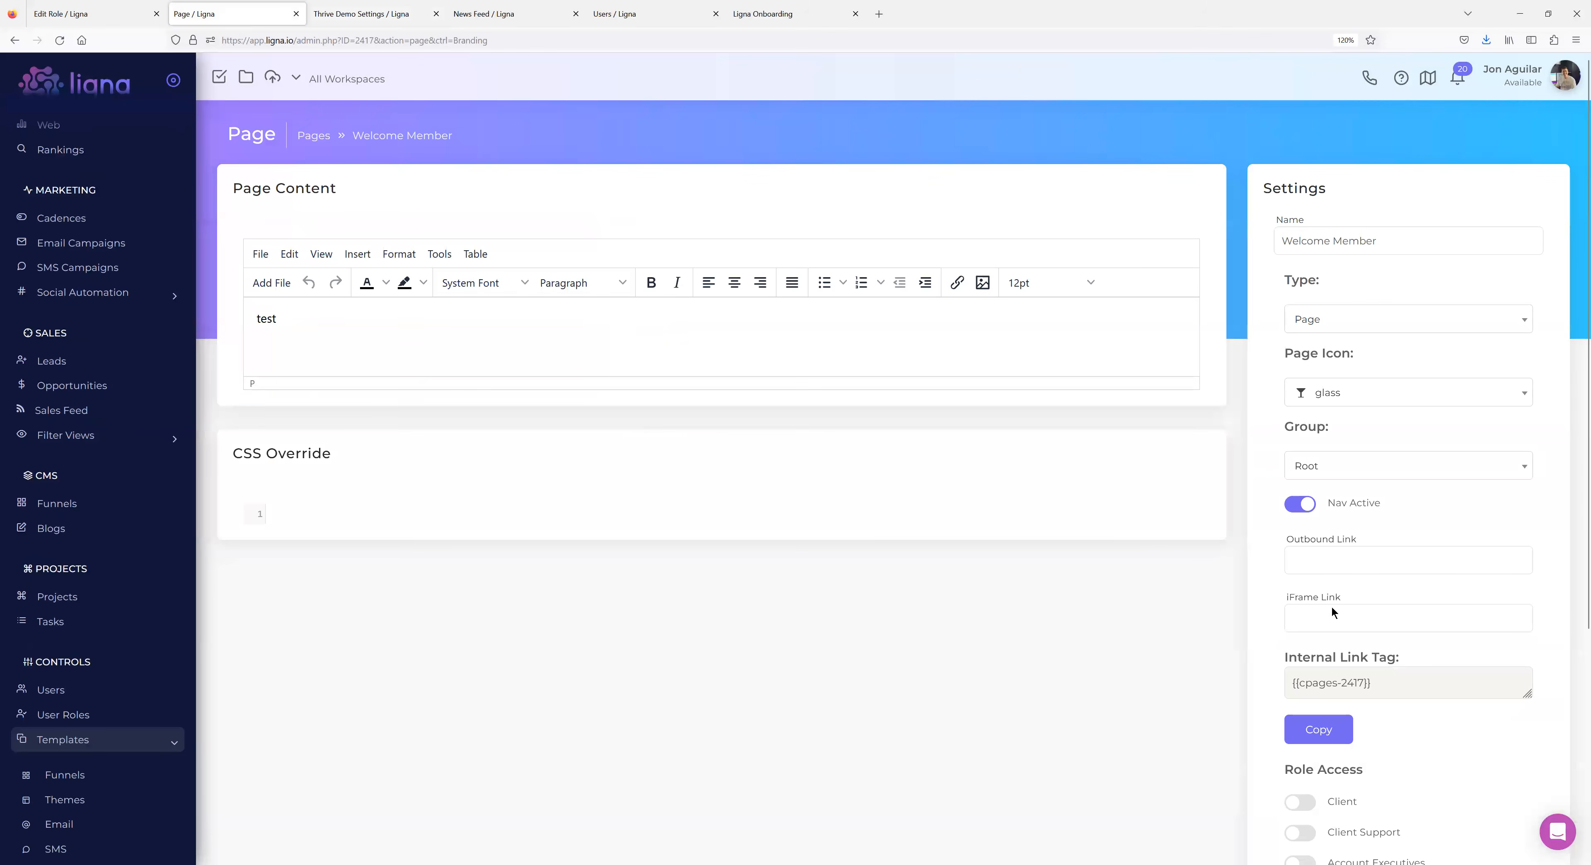
{"action": "left_click", "coordinate": [370, 14]}
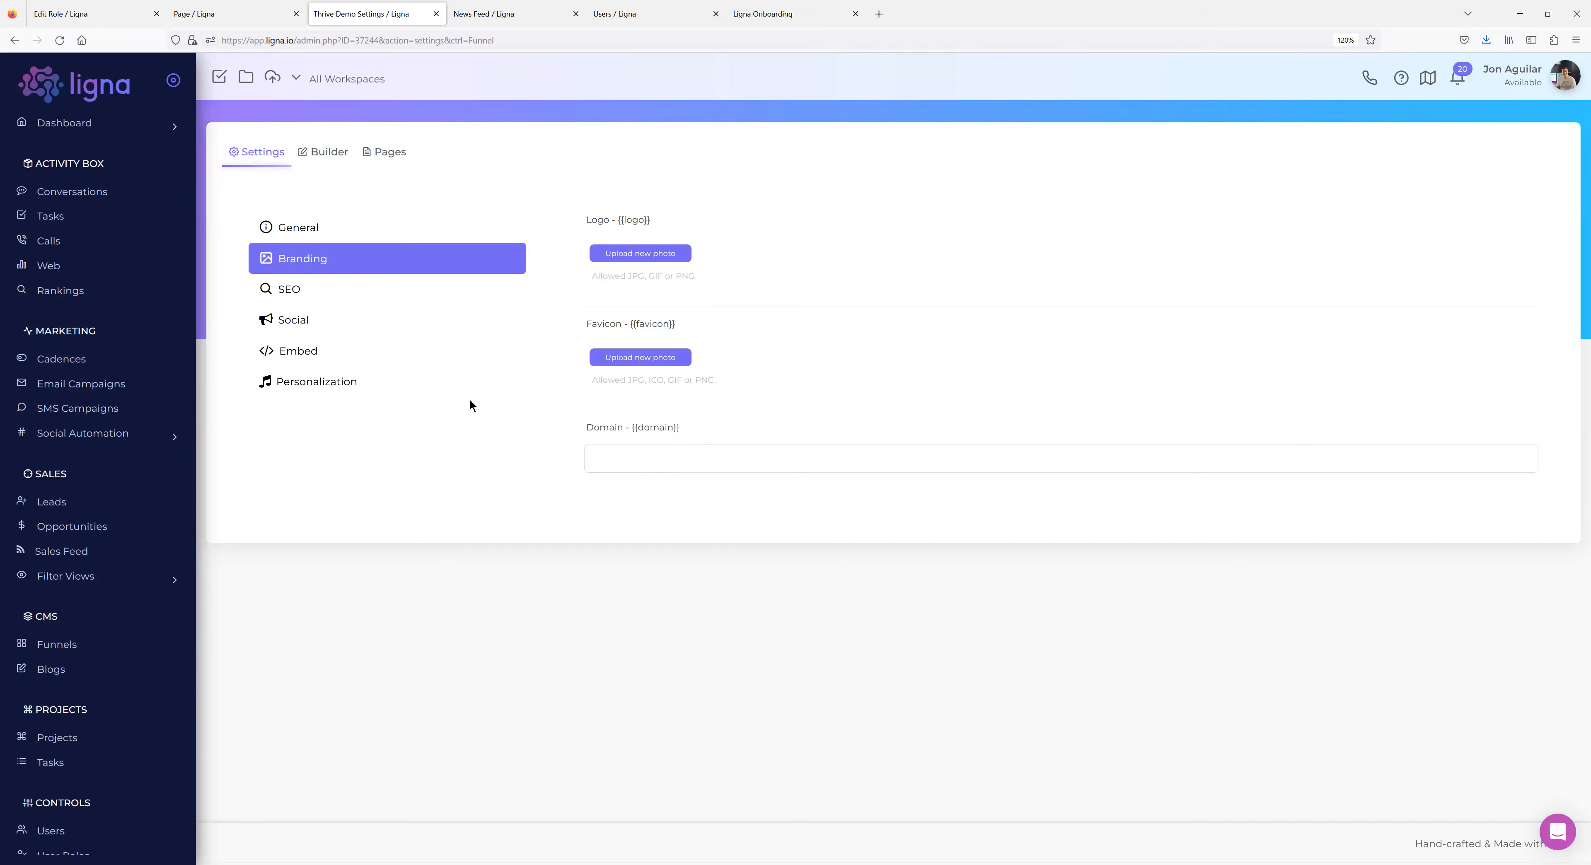
Inspect the Inside Page URL in the Thrive Demo builder's page list, leaving it unchanged, then return to Funnels.
{"action": "left_click", "coordinate": [335, 158]}
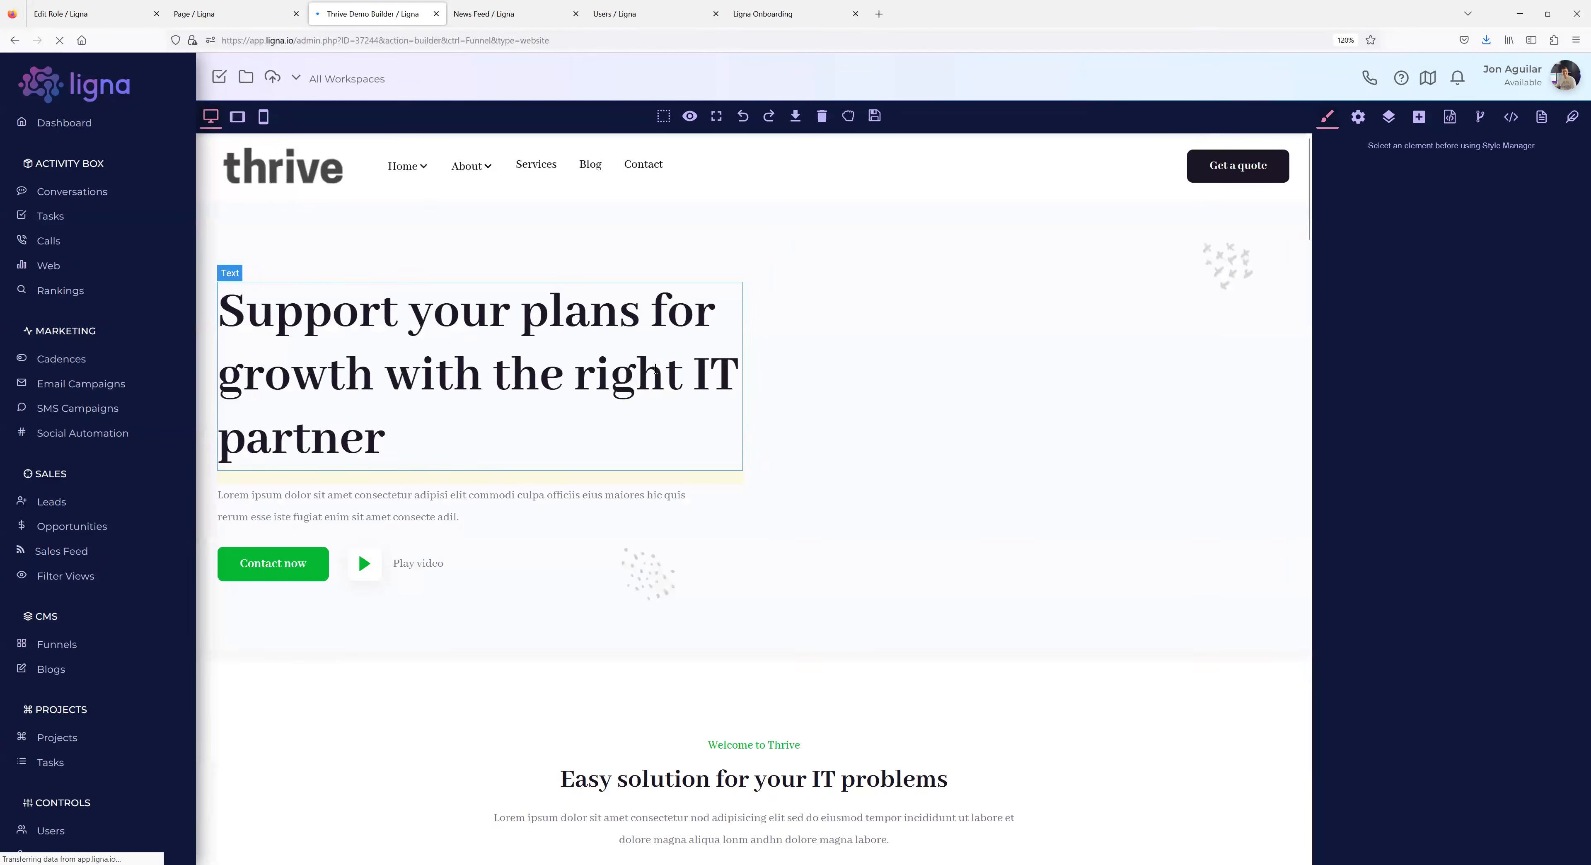
{"action": "left_click", "coordinate": [1540, 117]}
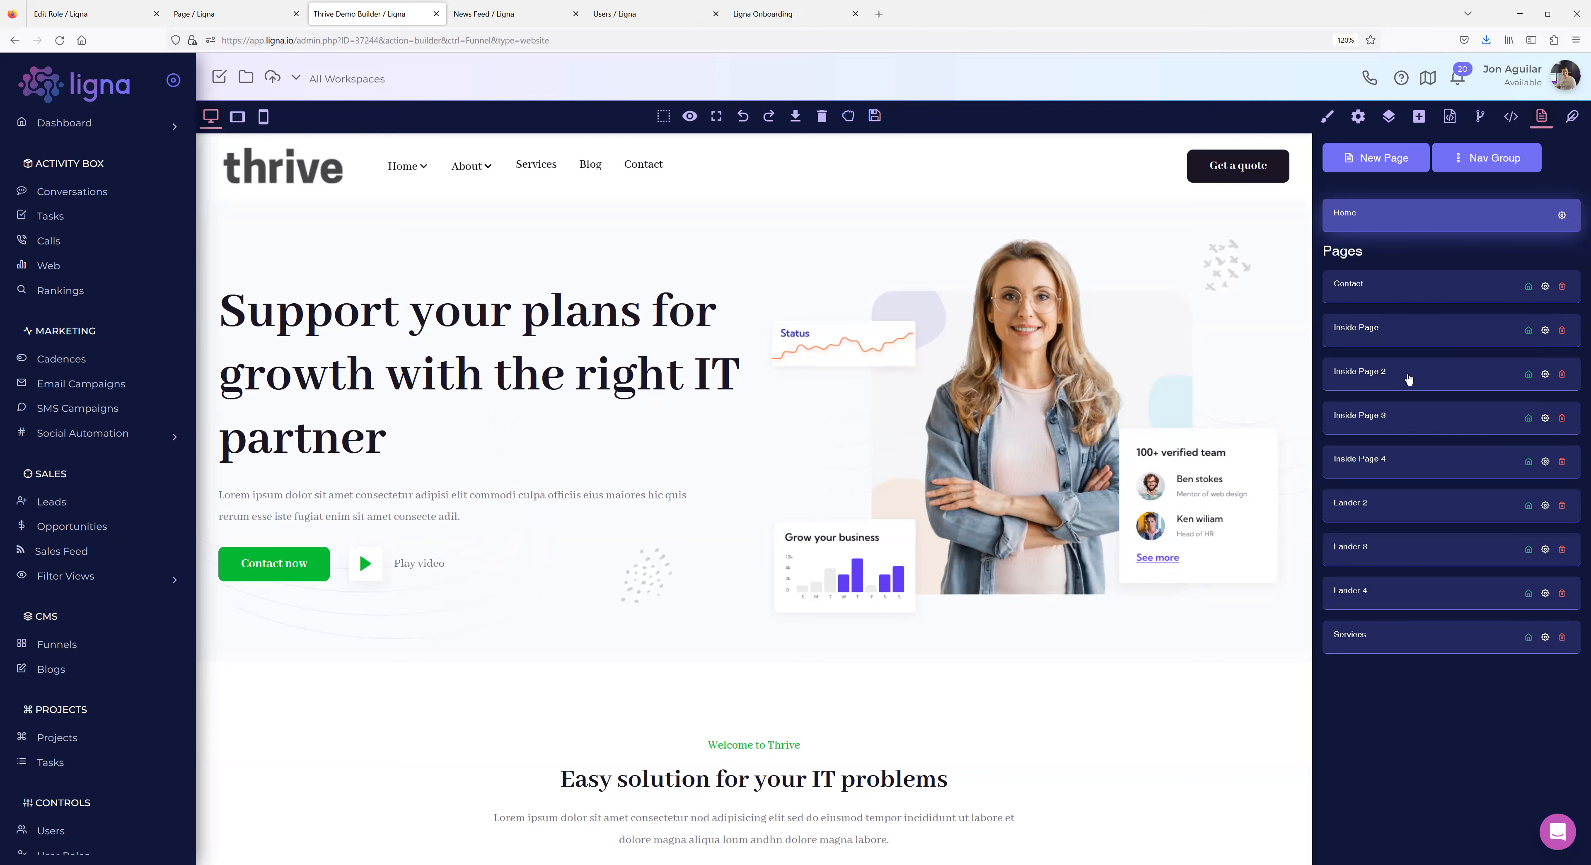
{"action": "left_click", "coordinate": [1546, 330]}
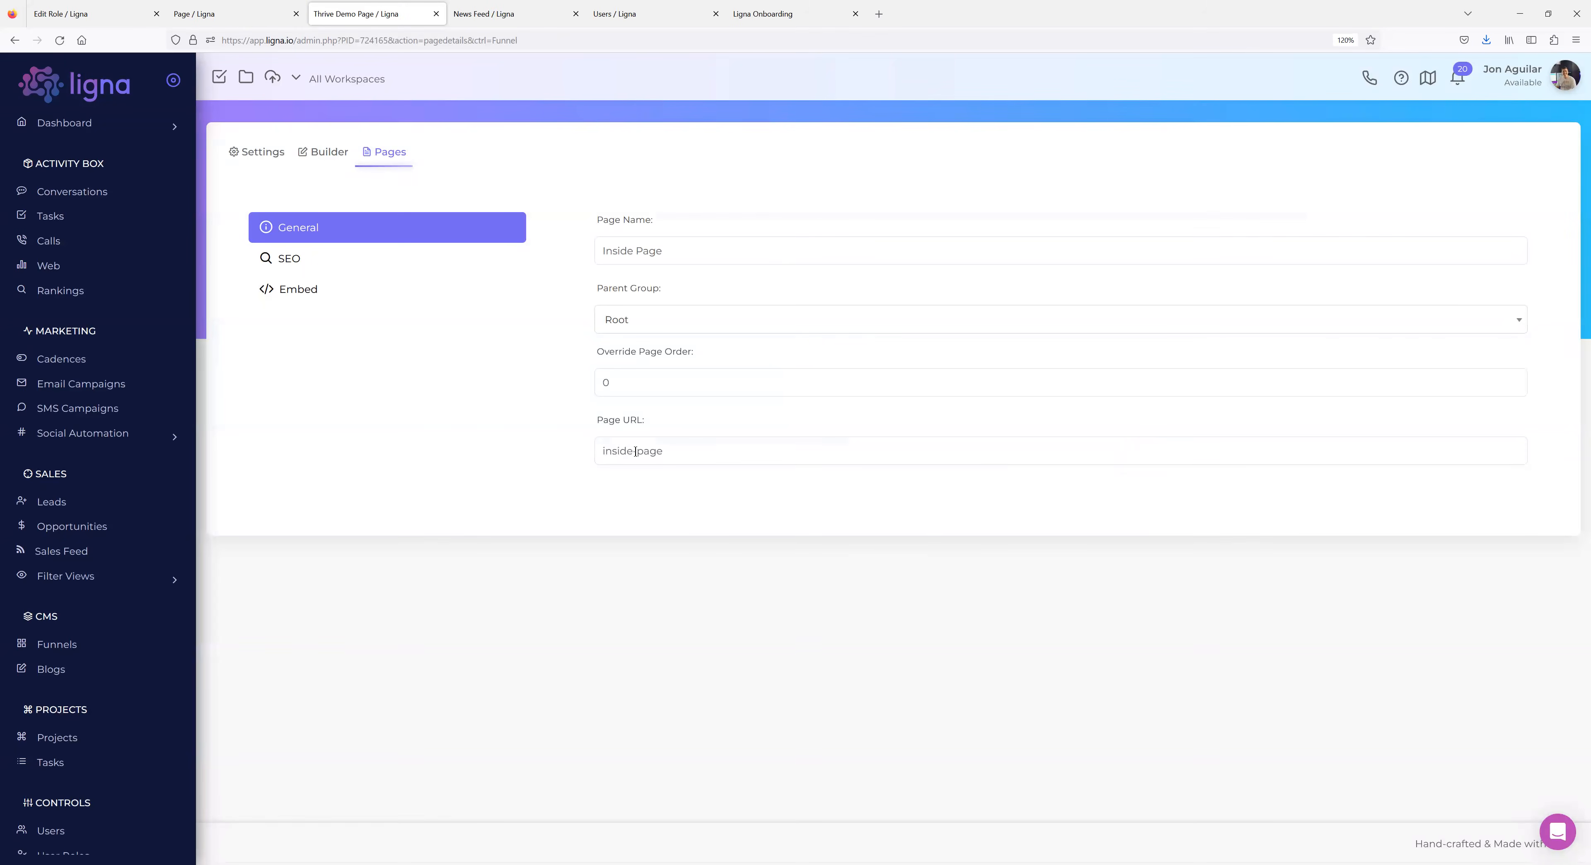
{"action": "left_click_drag", "start_coordinate": [659, 451], "coordinate": [583, 451]}
{"action": "left_click", "coordinate": [603, 454]}
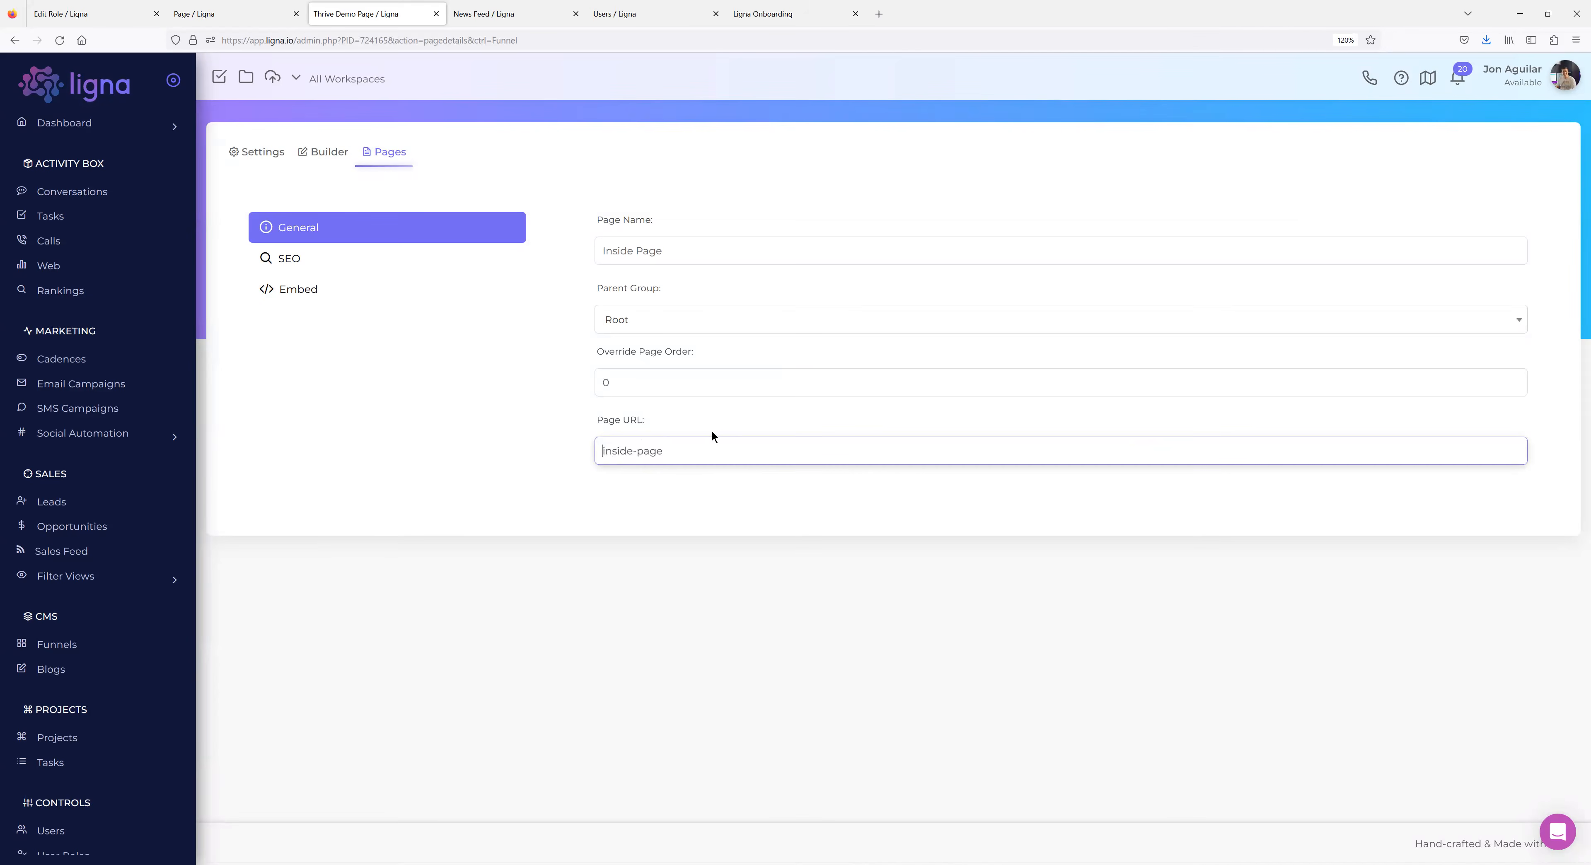
{"action": "type", "text": "/"}
{"action": "key", "text": "BackSpace"}
{"action": "left_click", "coordinate": [698, 525]}
{"action": "left_click_drag", "start_coordinate": [720, 451], "coordinate": [501, 459]}
{"action": "left_click", "coordinate": [369, 494]}
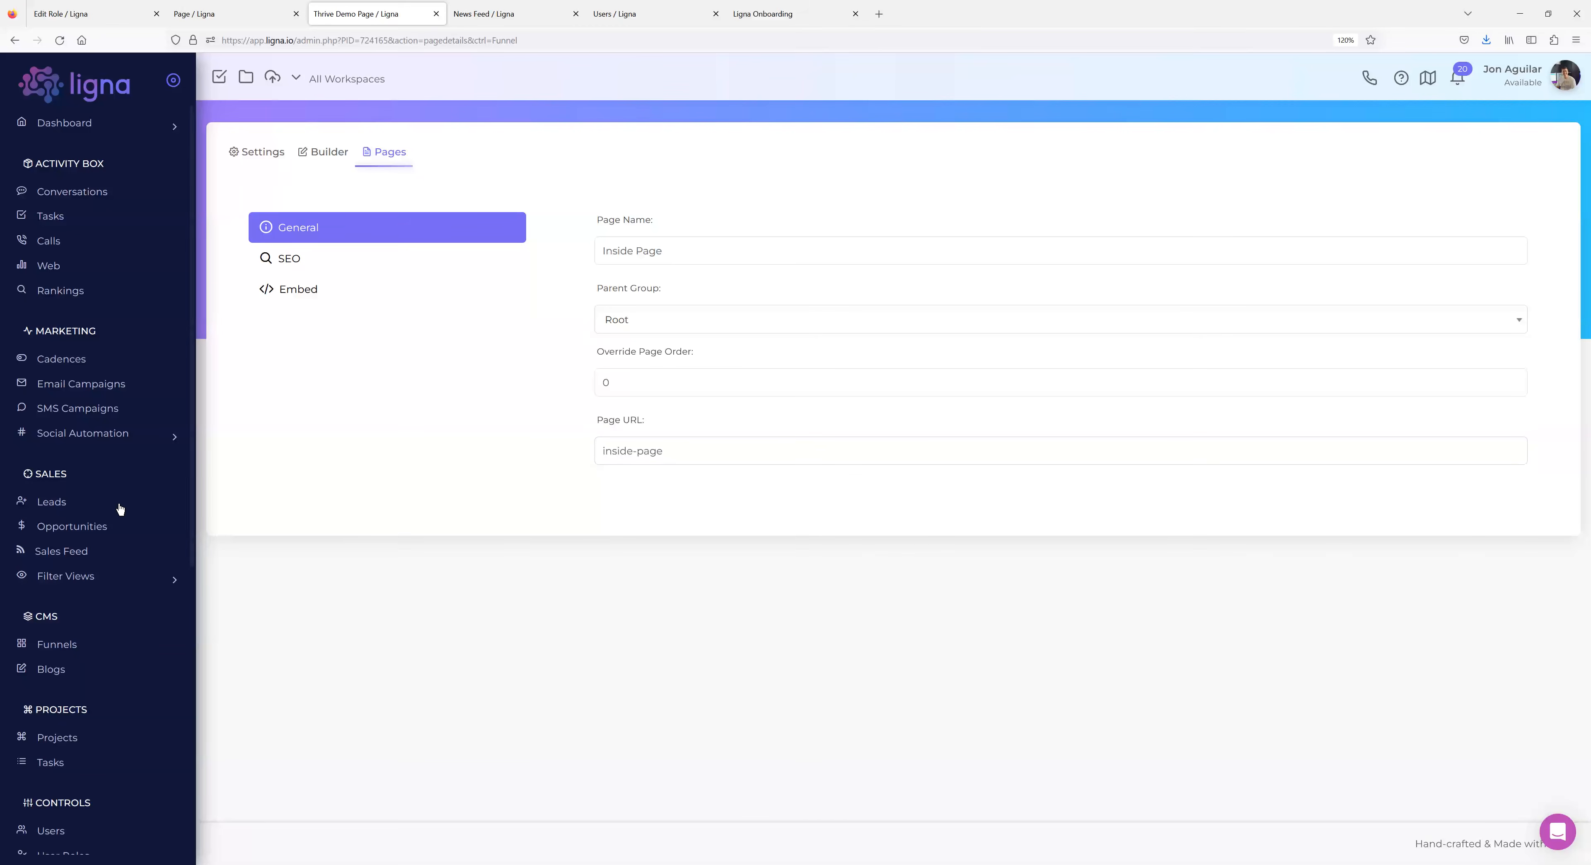
{"action": "left_click", "coordinate": [73, 644]}
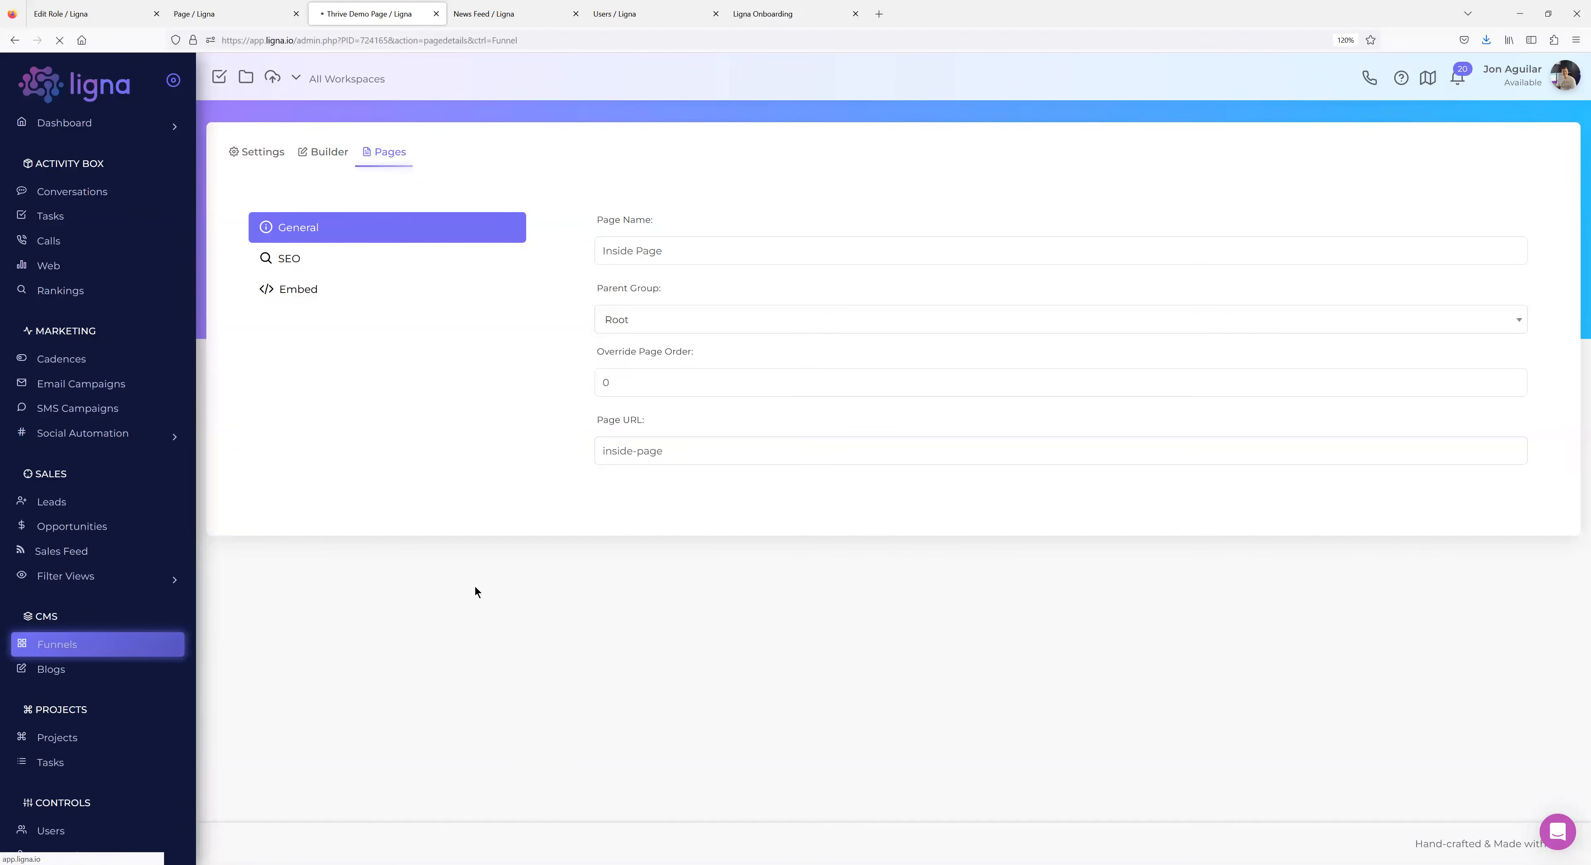
{"action": "scroll", "coordinate": [130, 414], "scroll_direction": "down", "scroll_amount": 3}
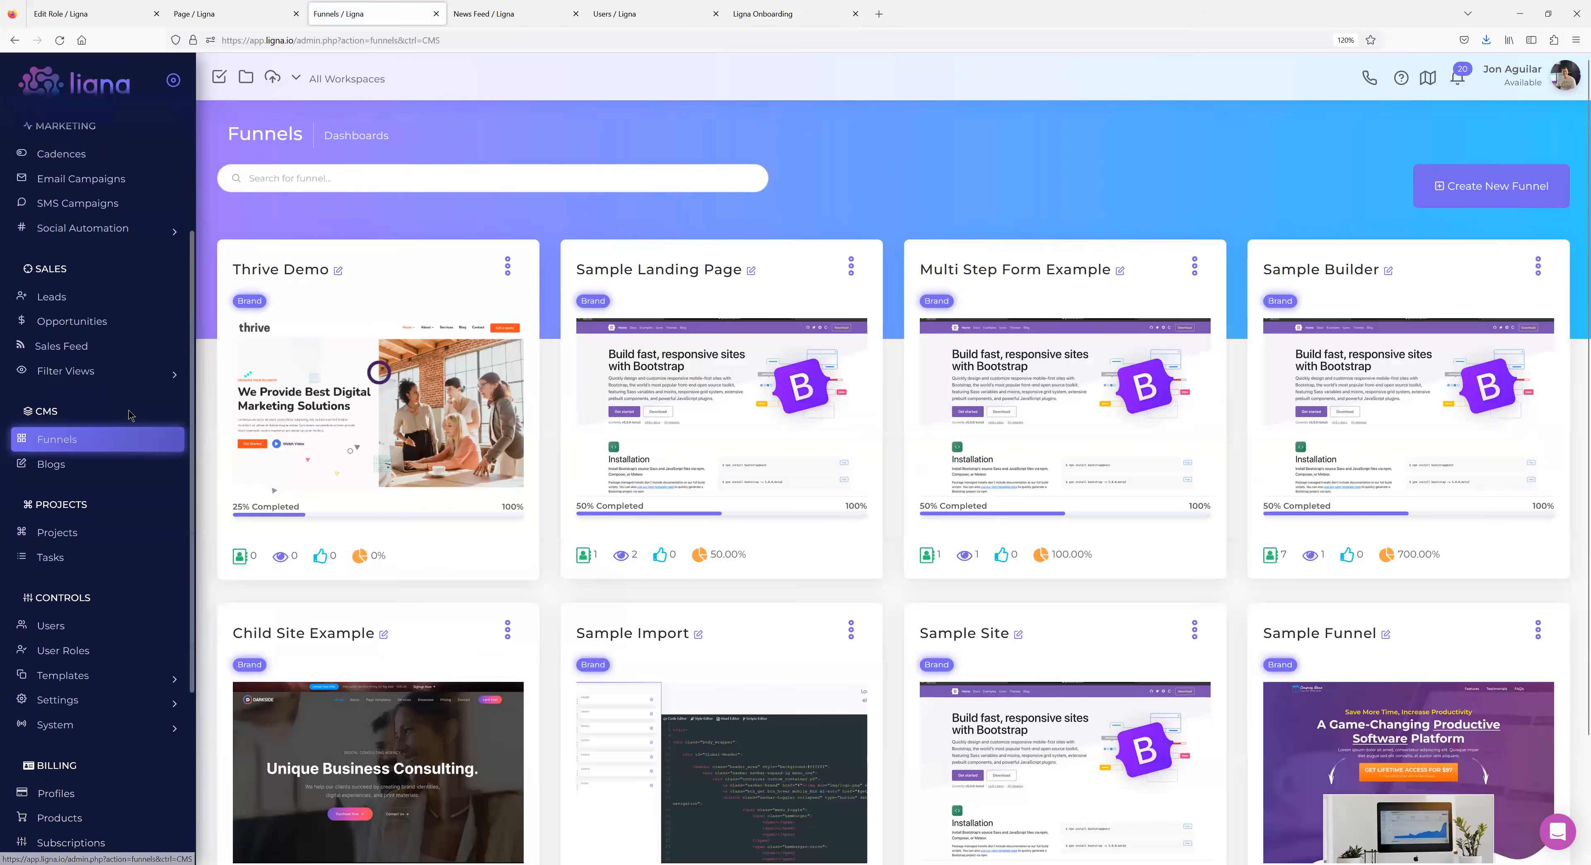
Set the Welcome Member page icon to 'home'.
{"action": "left_click", "coordinate": [223, 13]}
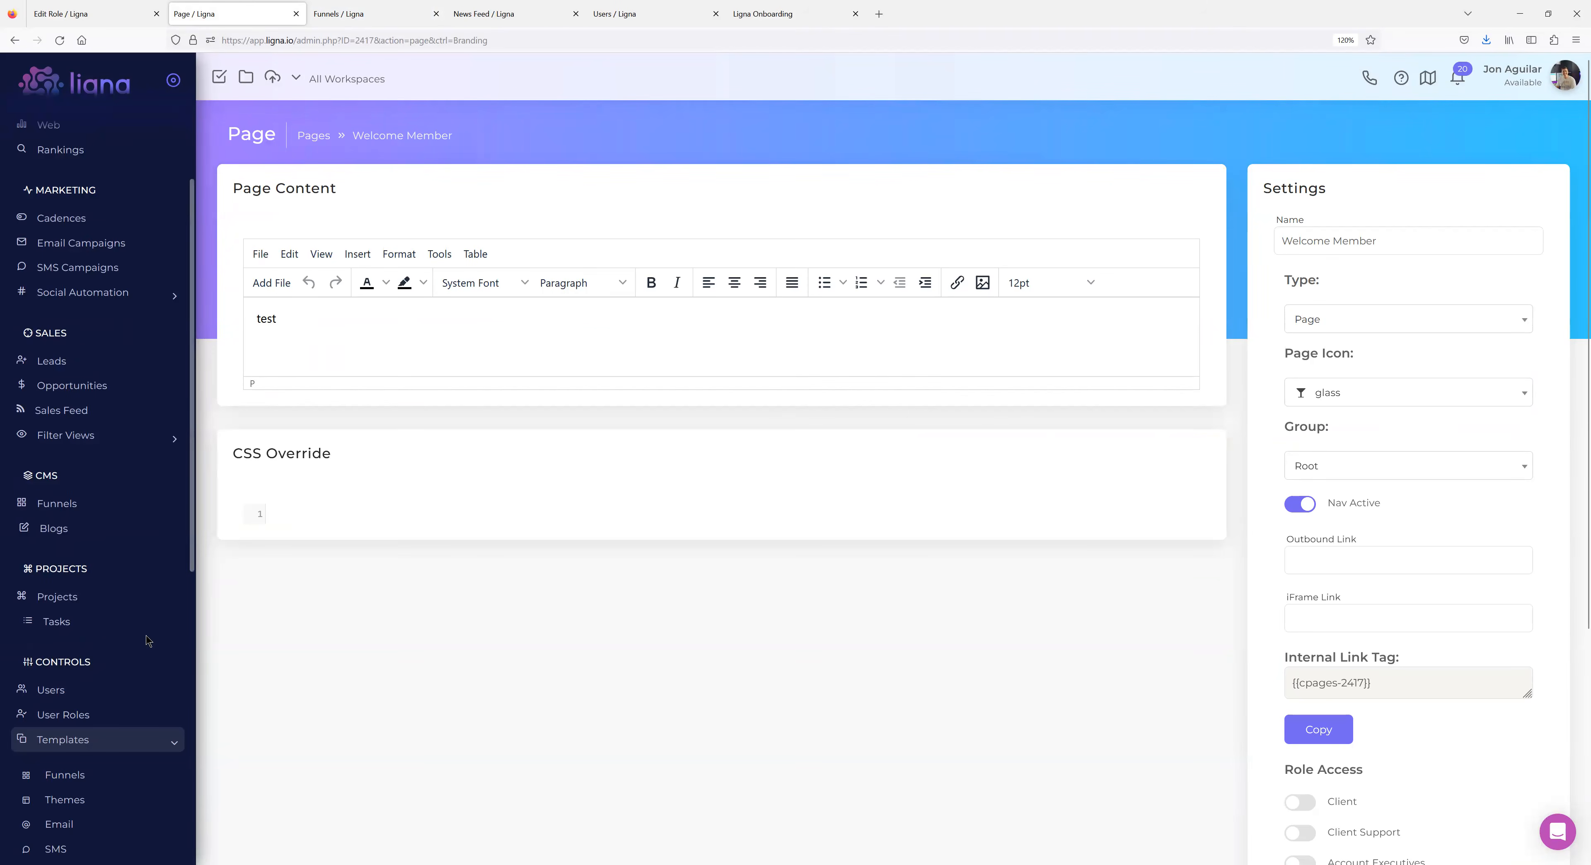
{"action": "scroll", "coordinate": [146, 608], "scroll_direction": "down", "scroll_amount": 5}
{"action": "scroll", "coordinate": [157, 609], "scroll_direction": "up", "scroll_amount": 2}
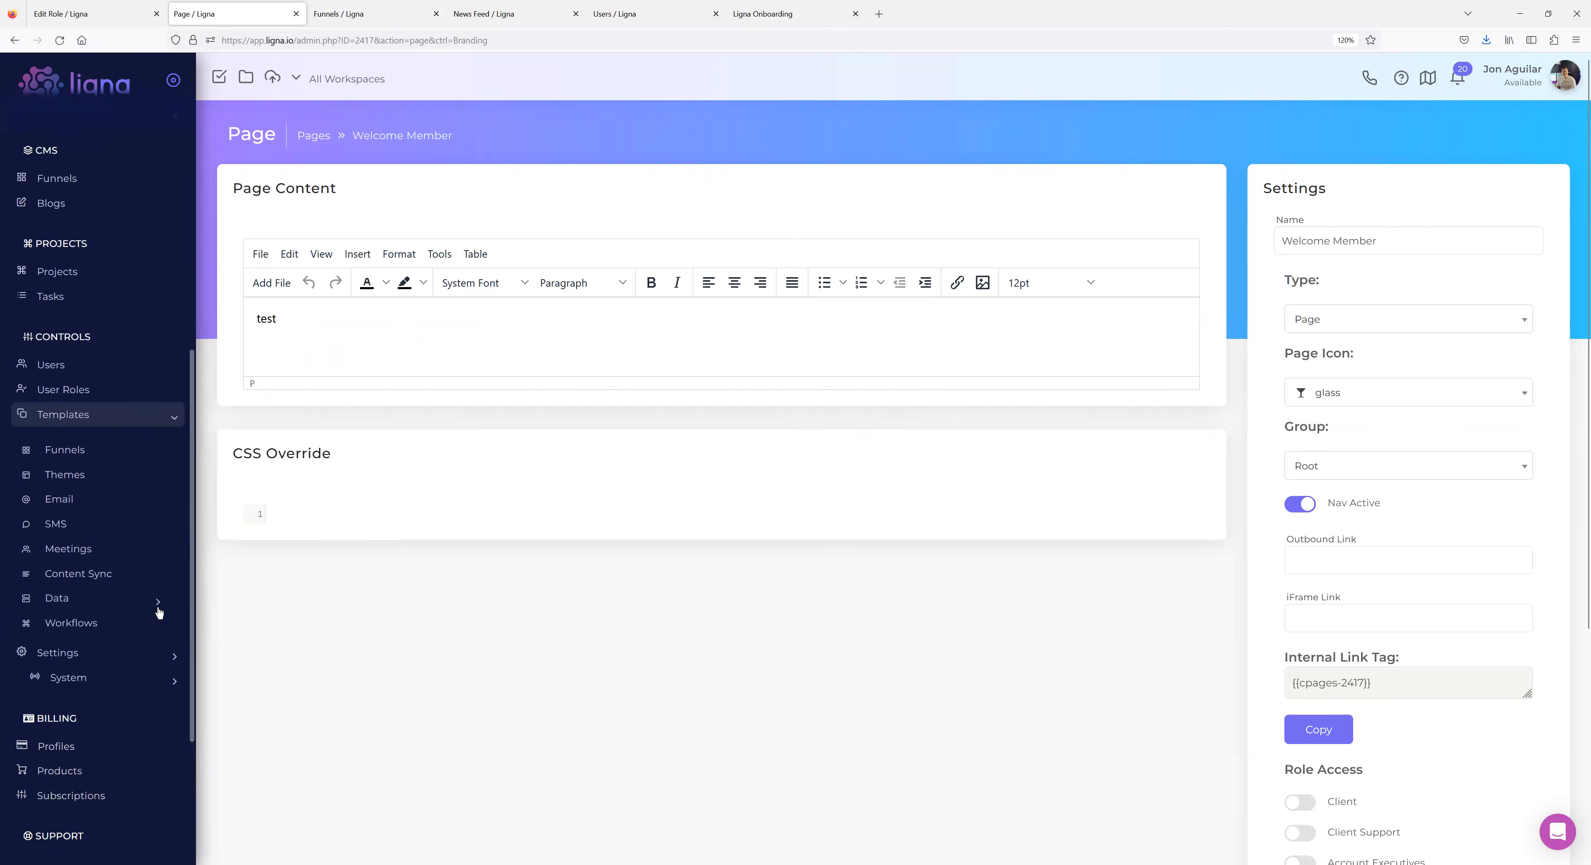
{"action": "left_click", "coordinate": [1349, 402]}
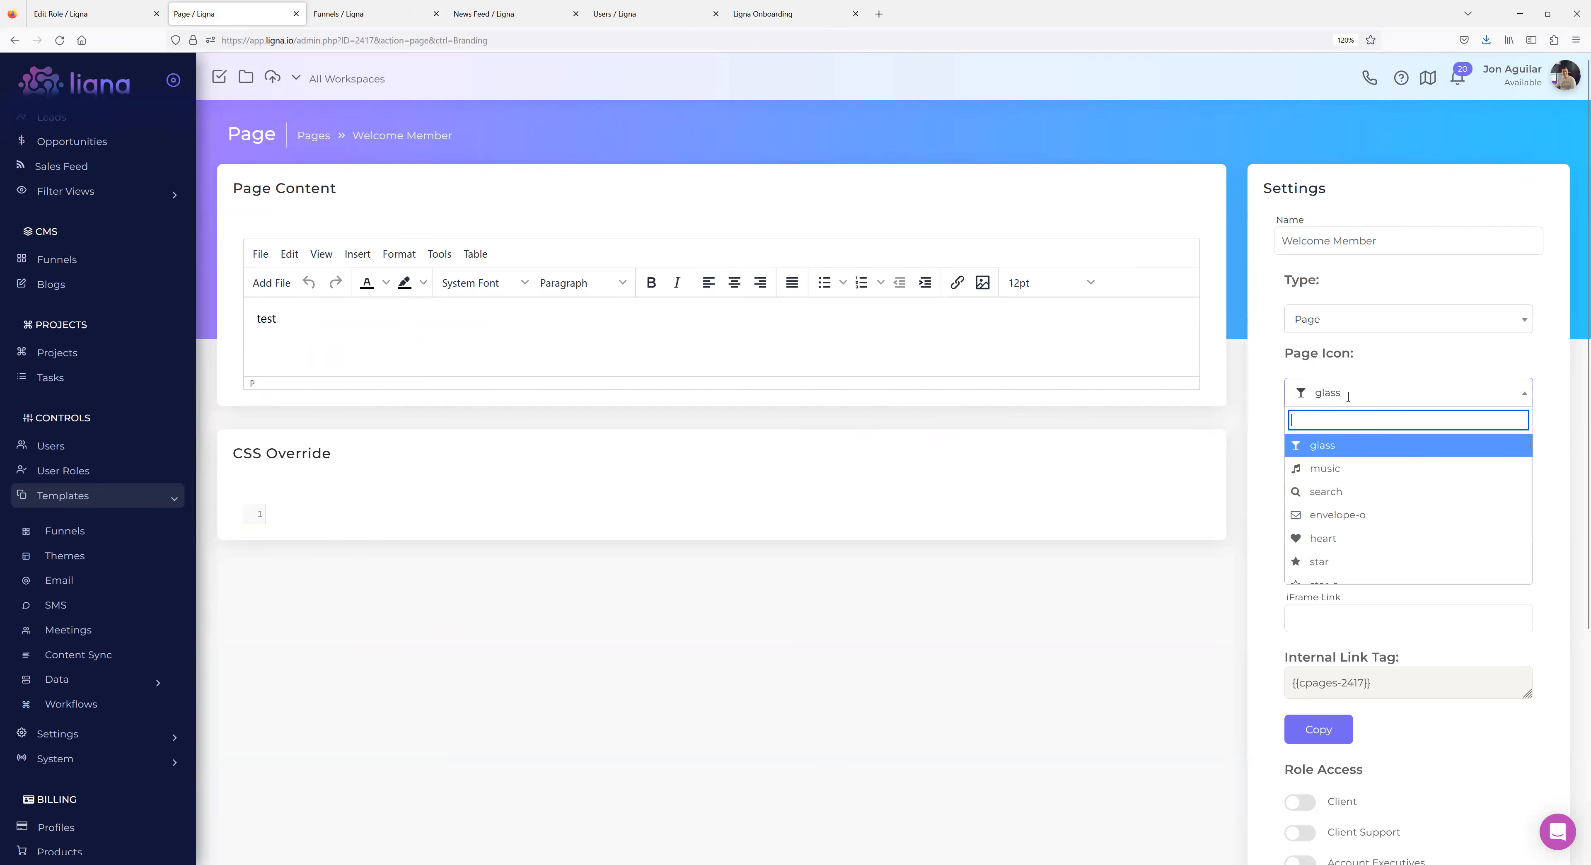
{"action": "type", "text": "home"}
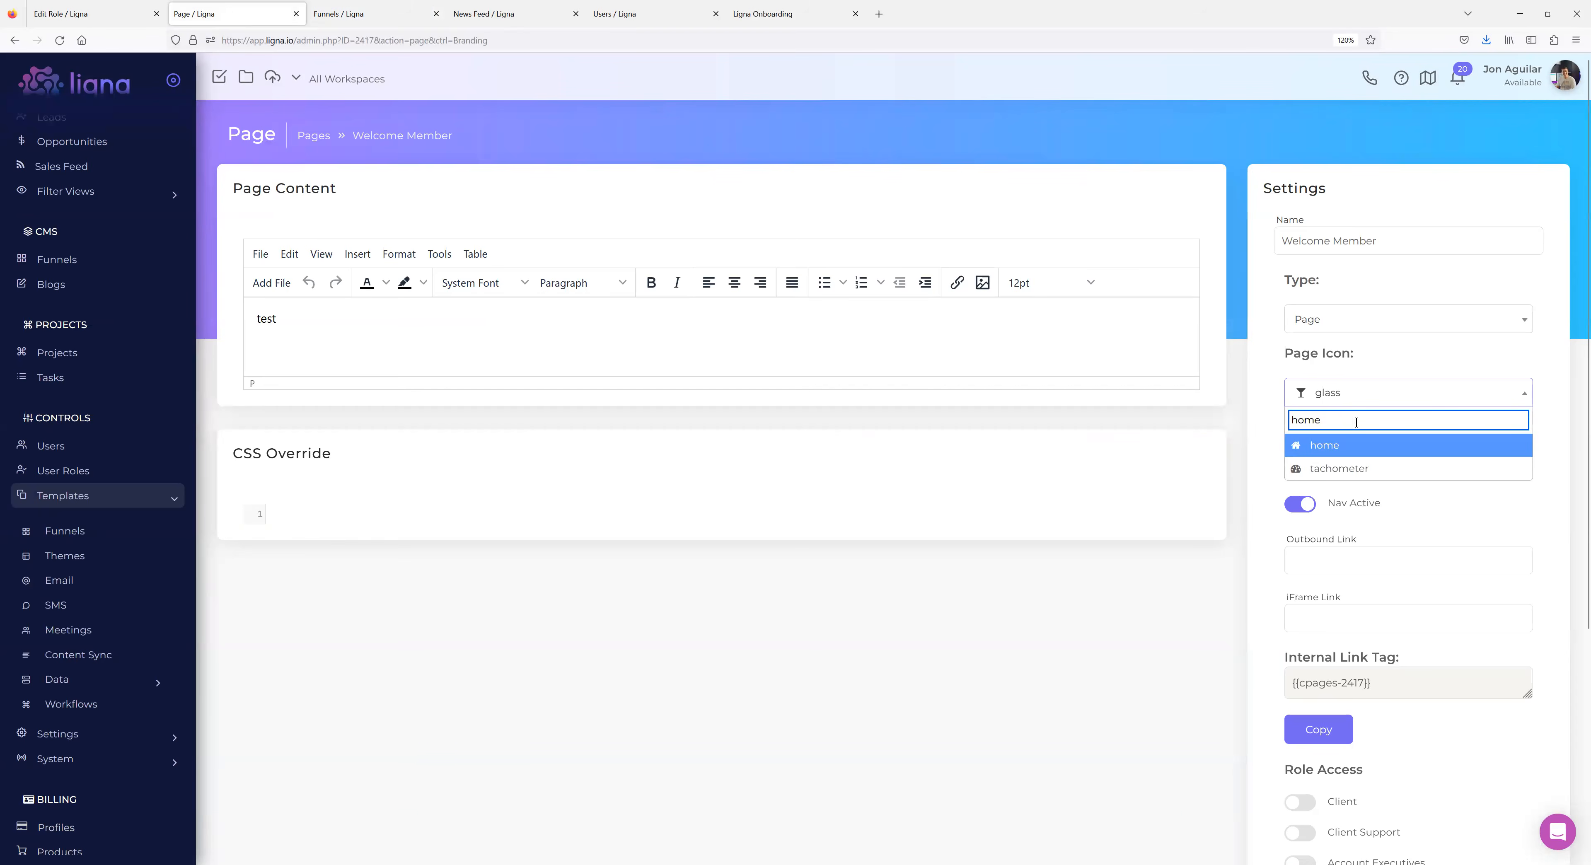
{"action": "left_click", "coordinate": [1322, 448]}
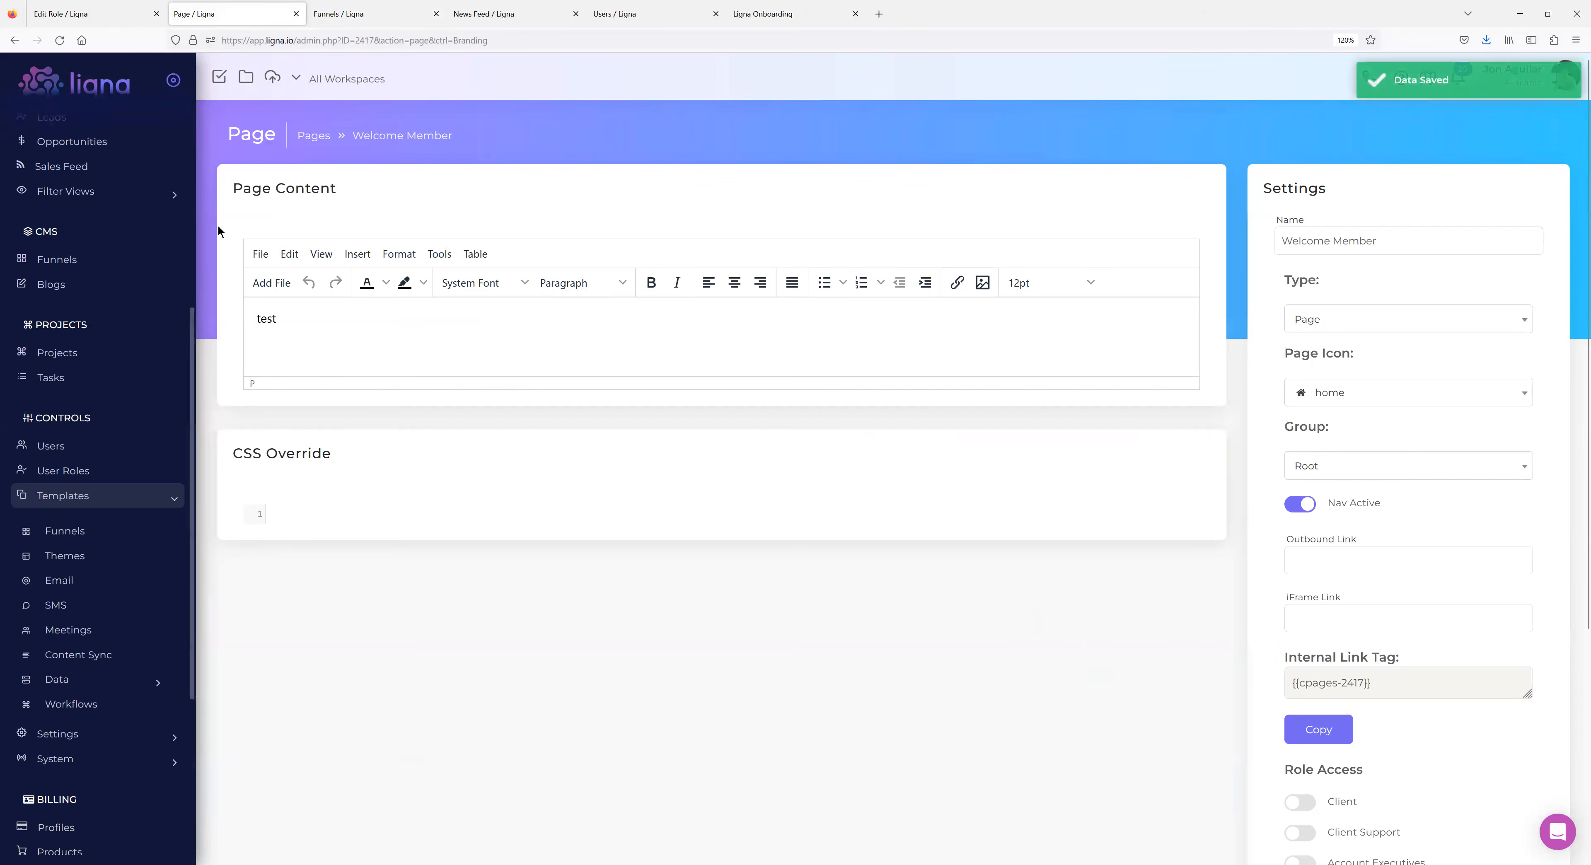
Create a new page named 'Members Resources' of type Page.
{"action": "left_click", "coordinate": [313, 135]}
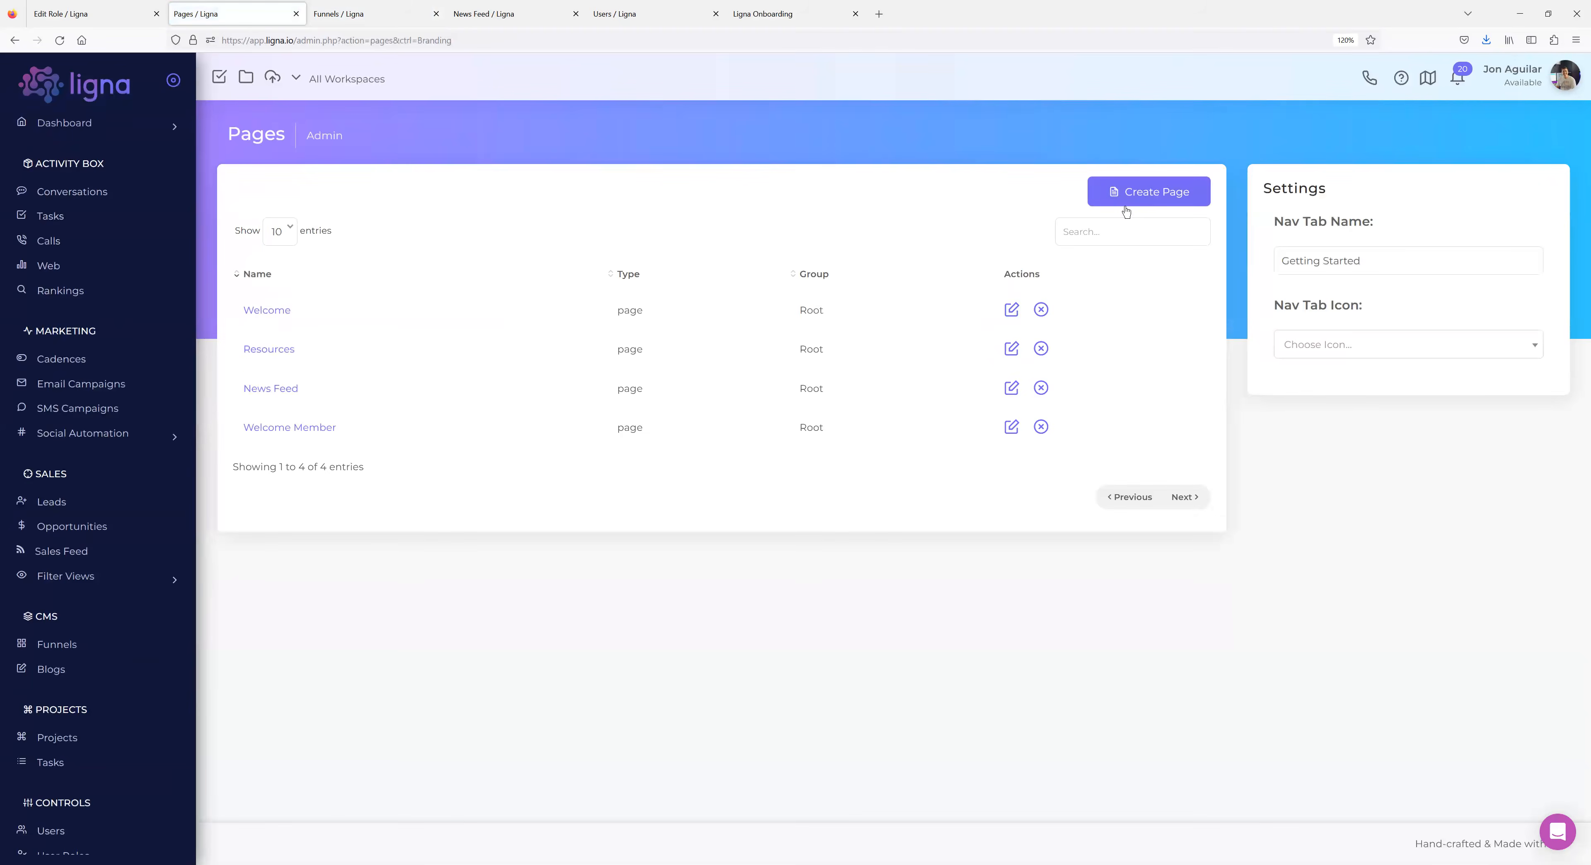
{"action": "left_click", "coordinate": [1116, 196]}
{"action": "type", "text": "Resourc"}
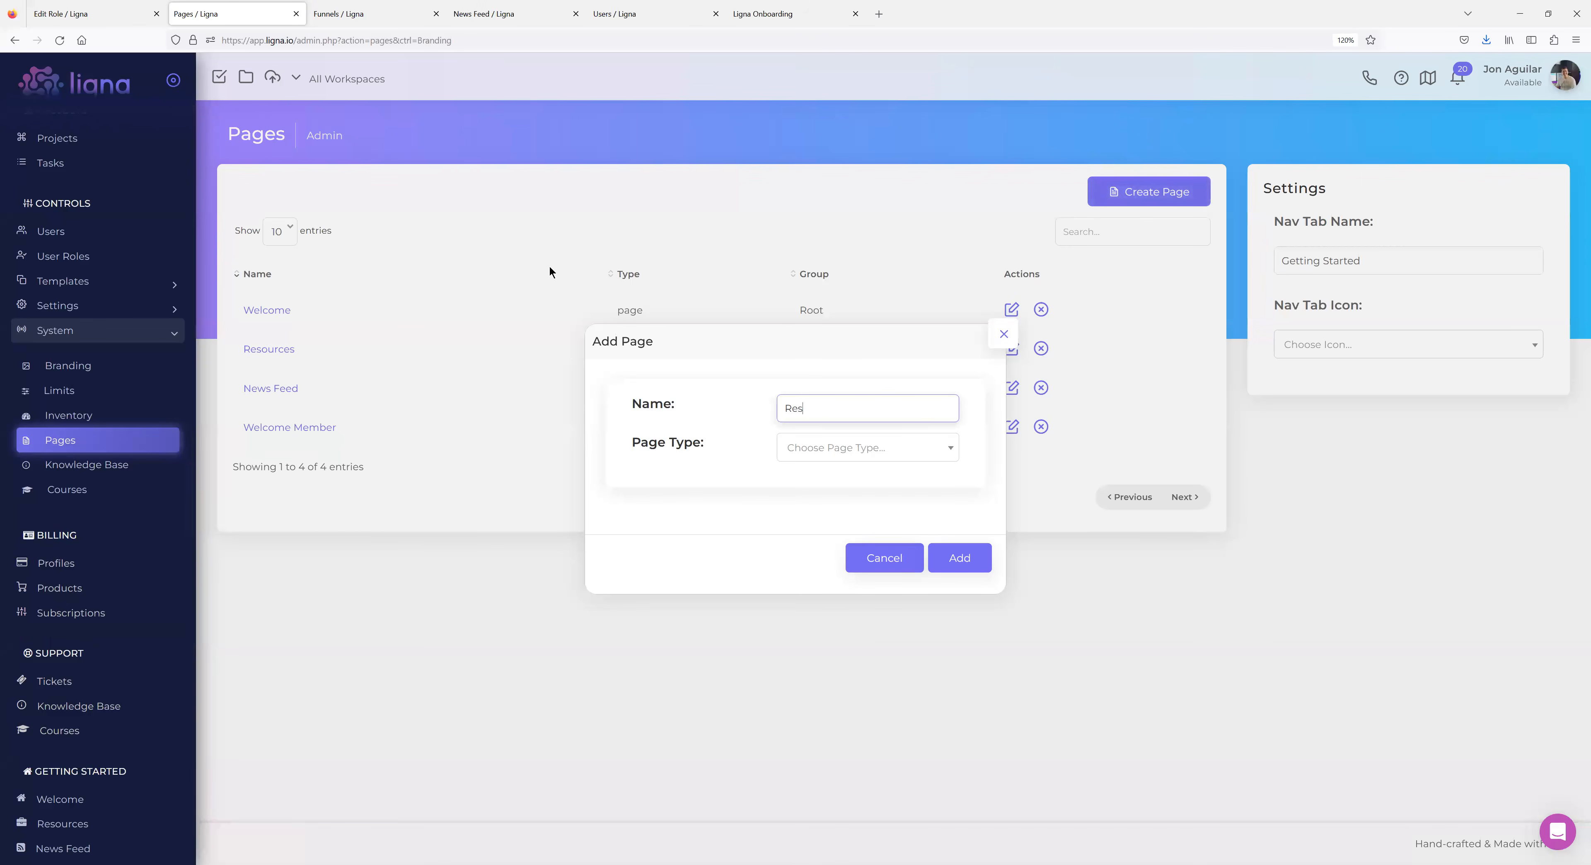
{"action": "key", "text": "BackSpace"}
{"action": "key", "text": "BackSpace"}
{"action": "key", "text": "BackSpace"}
{"action": "key", "text": "BackSpace"}
{"action": "key", "text": "BackSpace"}
{"action": "key", "text": "BackSpace"}
{"action": "type", "text": "Members Resources"}
{"action": "left_click", "coordinate": [885, 460]}
{"action": "left_click", "coordinate": [824, 506]}
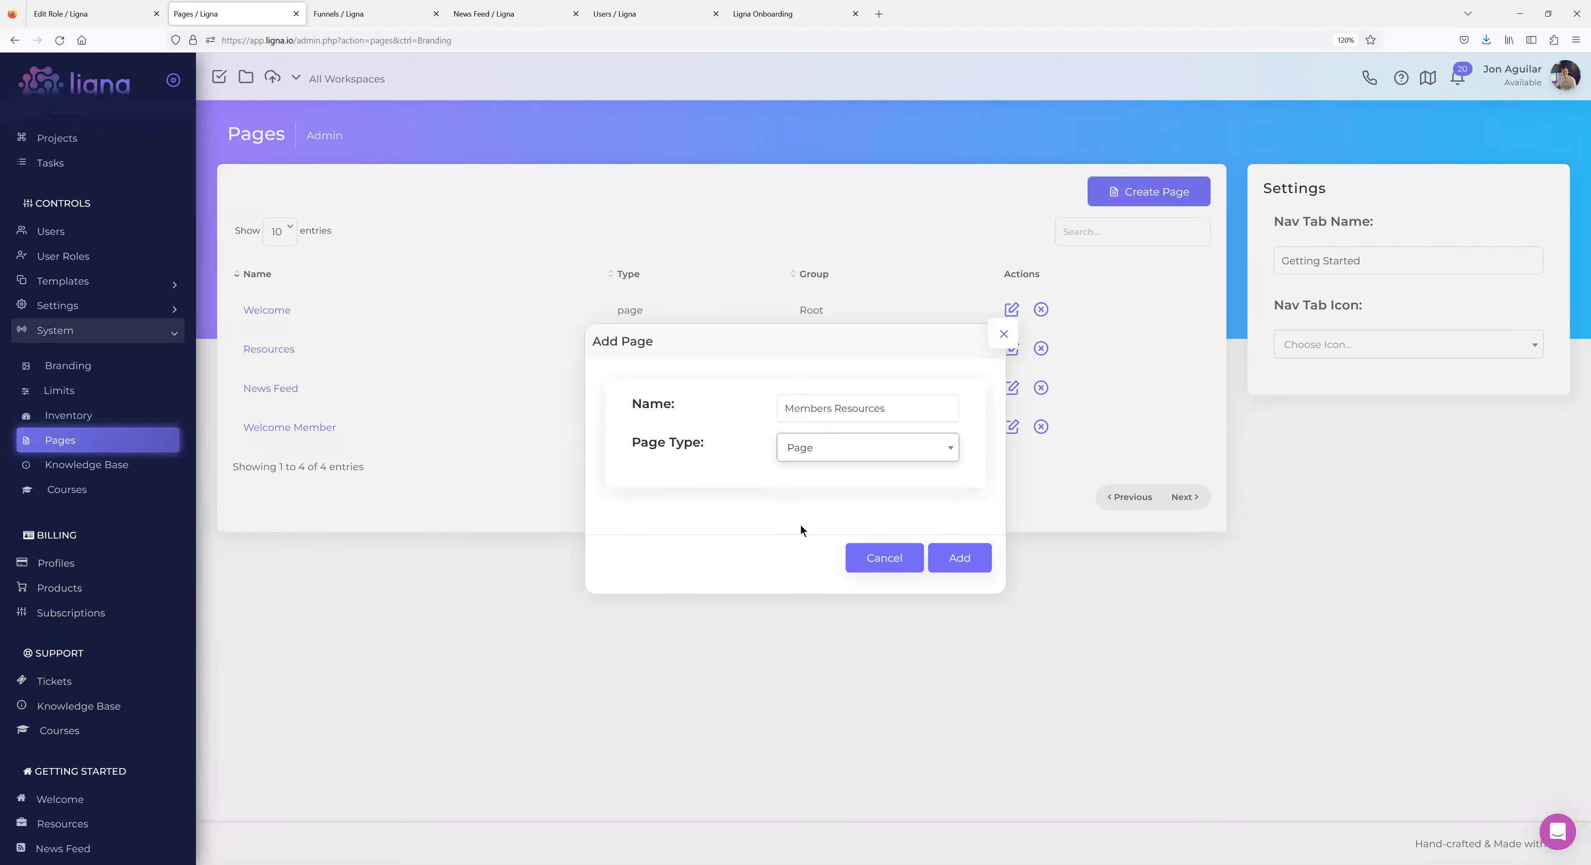
{"action": "left_click", "coordinate": [961, 559]}
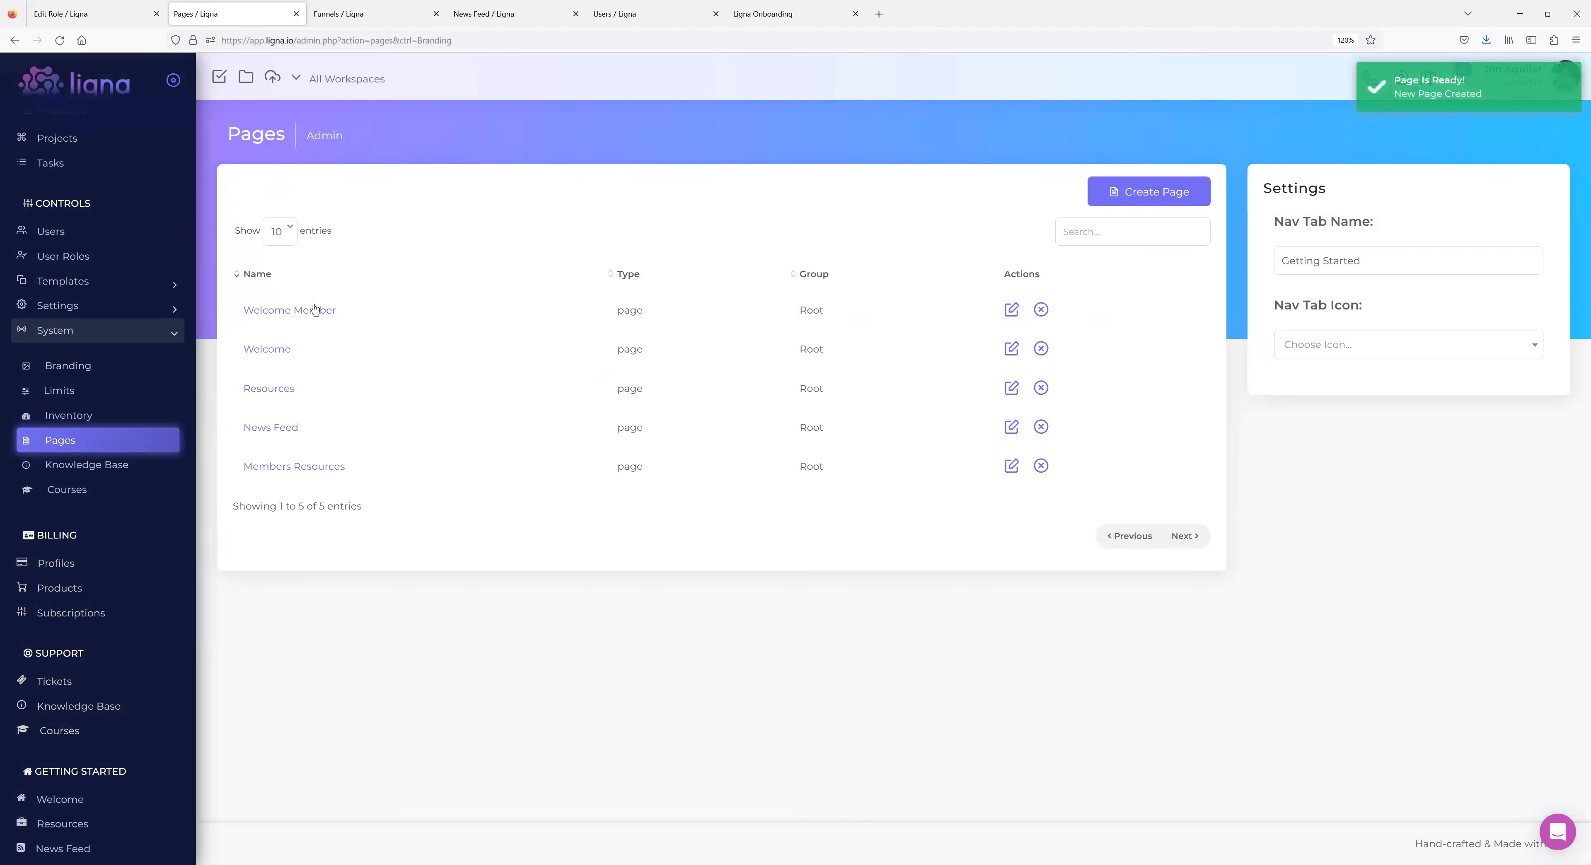
Give Members Resources Membership role access and a star icon.
{"action": "left_click", "coordinate": [288, 468]}
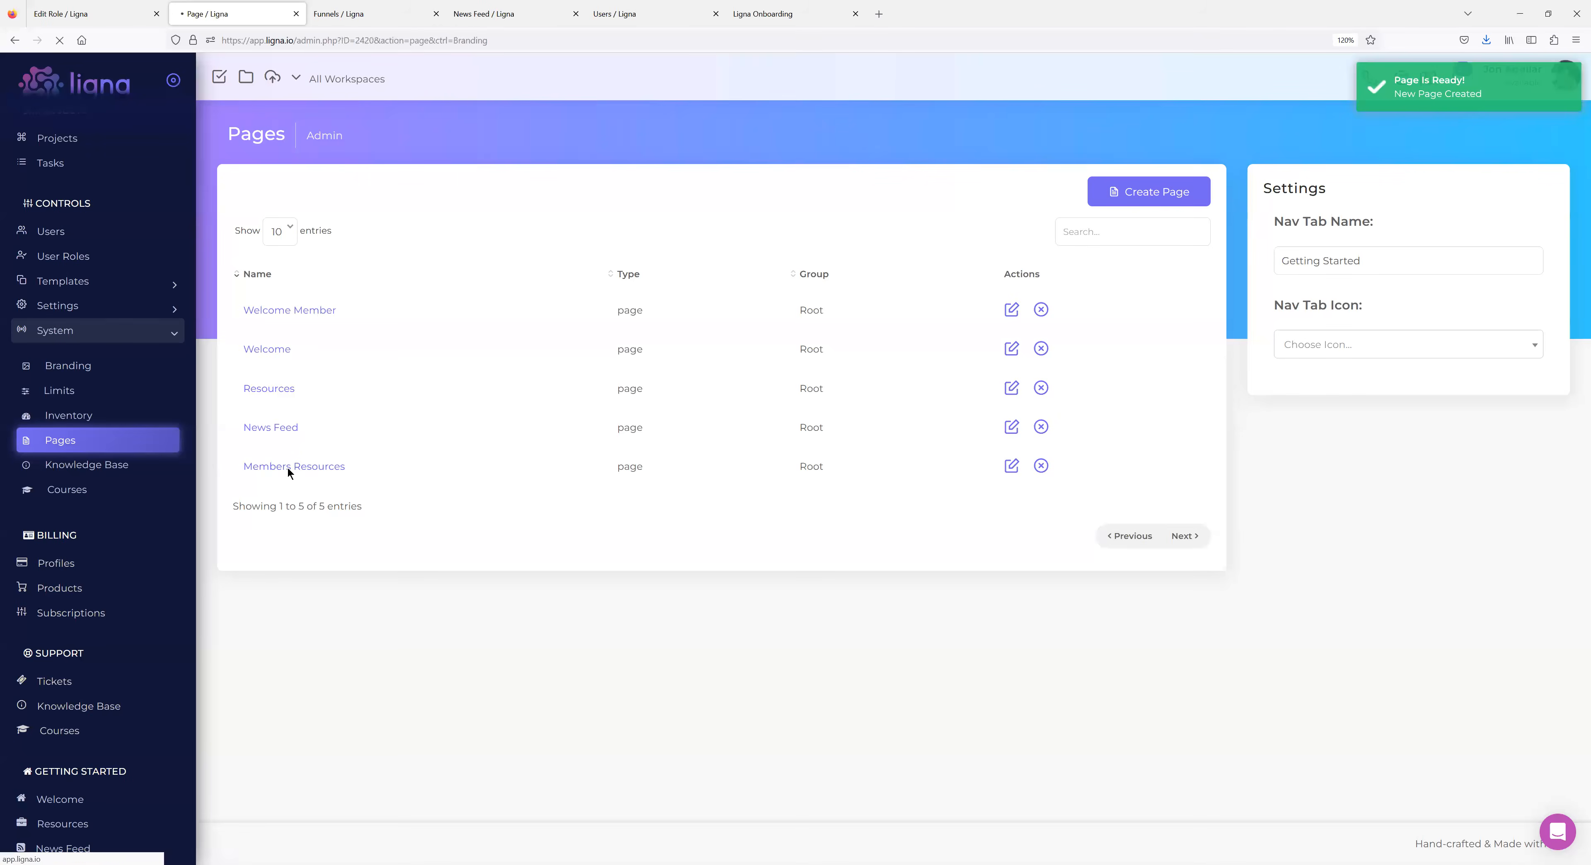
{"action": "scroll", "coordinate": [1310, 776], "scroll_direction": "down", "scroll_amount": 5}
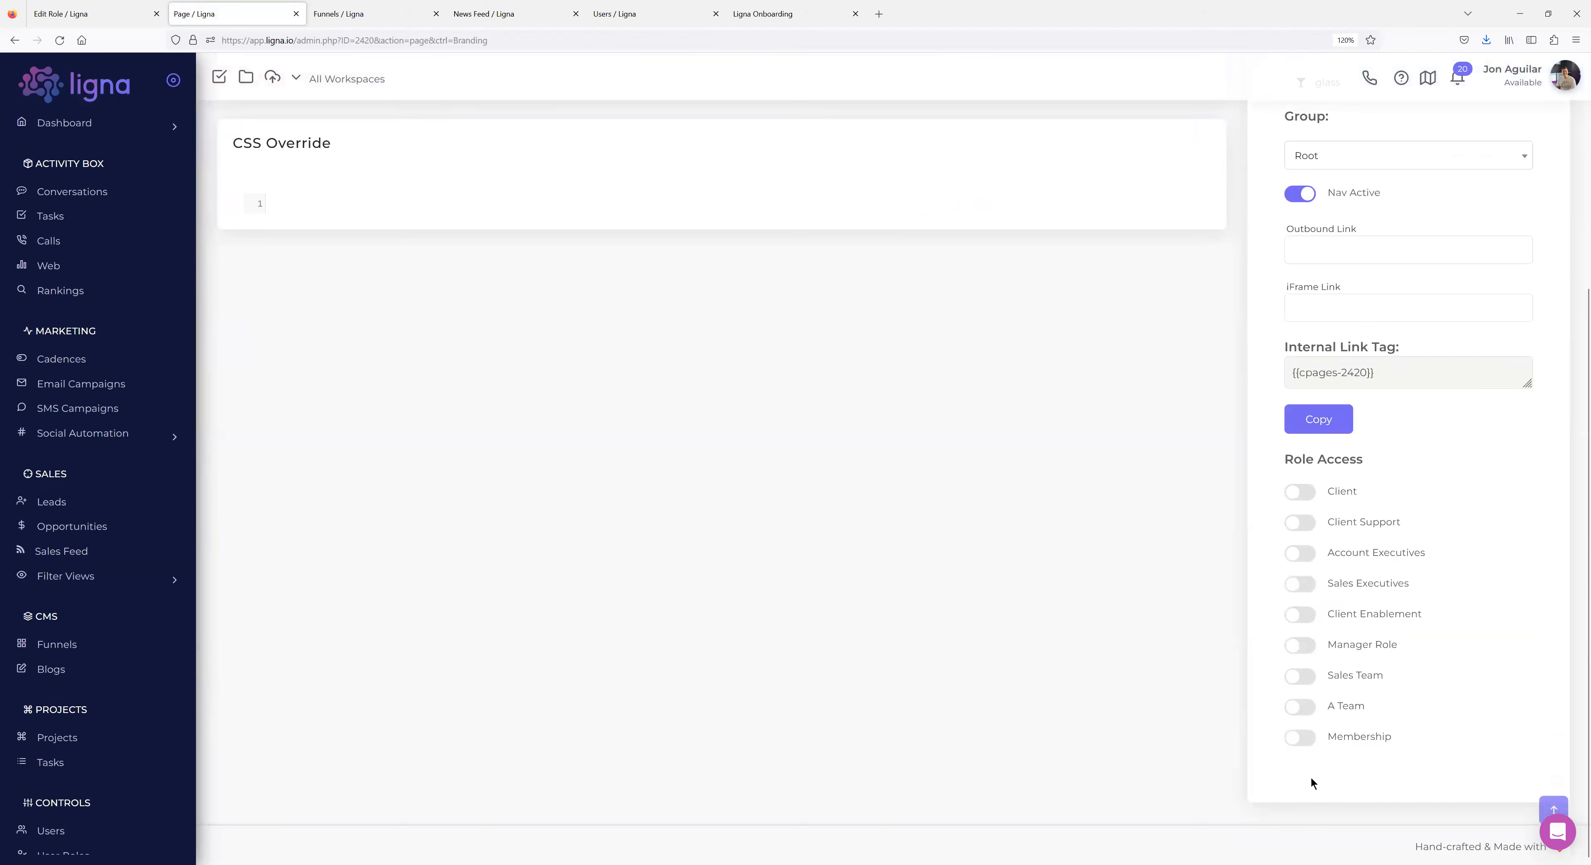
{"action": "left_click", "coordinate": [1299, 736]}
{"action": "scroll", "coordinate": [804, 624], "scroll_direction": "up", "scroll_amount": 5}
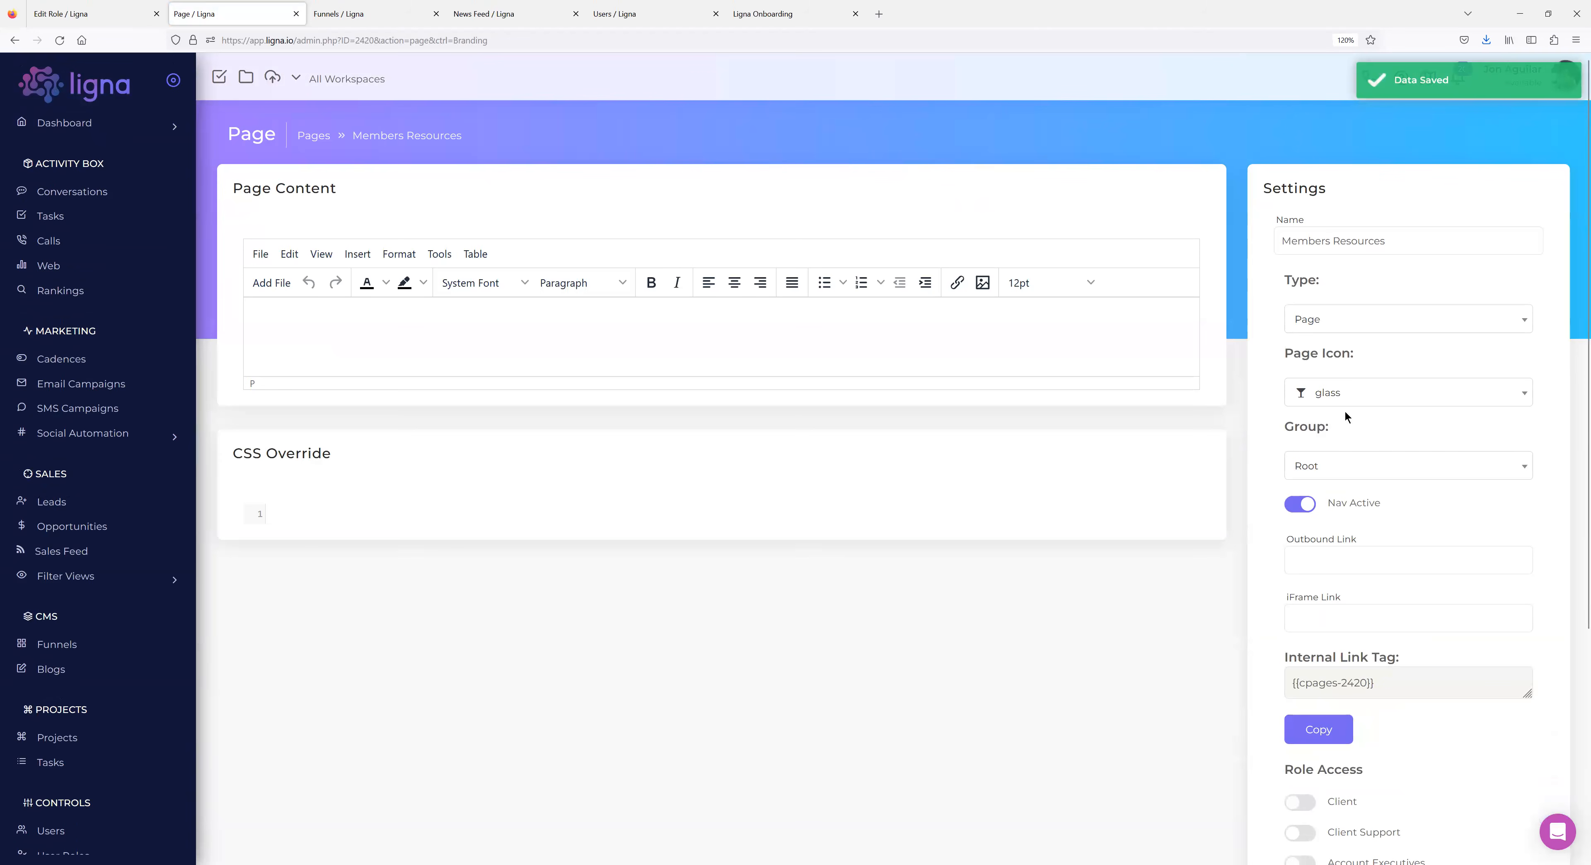
{"action": "left_click", "coordinate": [1337, 393]}
{"action": "scroll", "coordinate": [1337, 469], "scroll_direction": "down", "scroll_amount": 3}
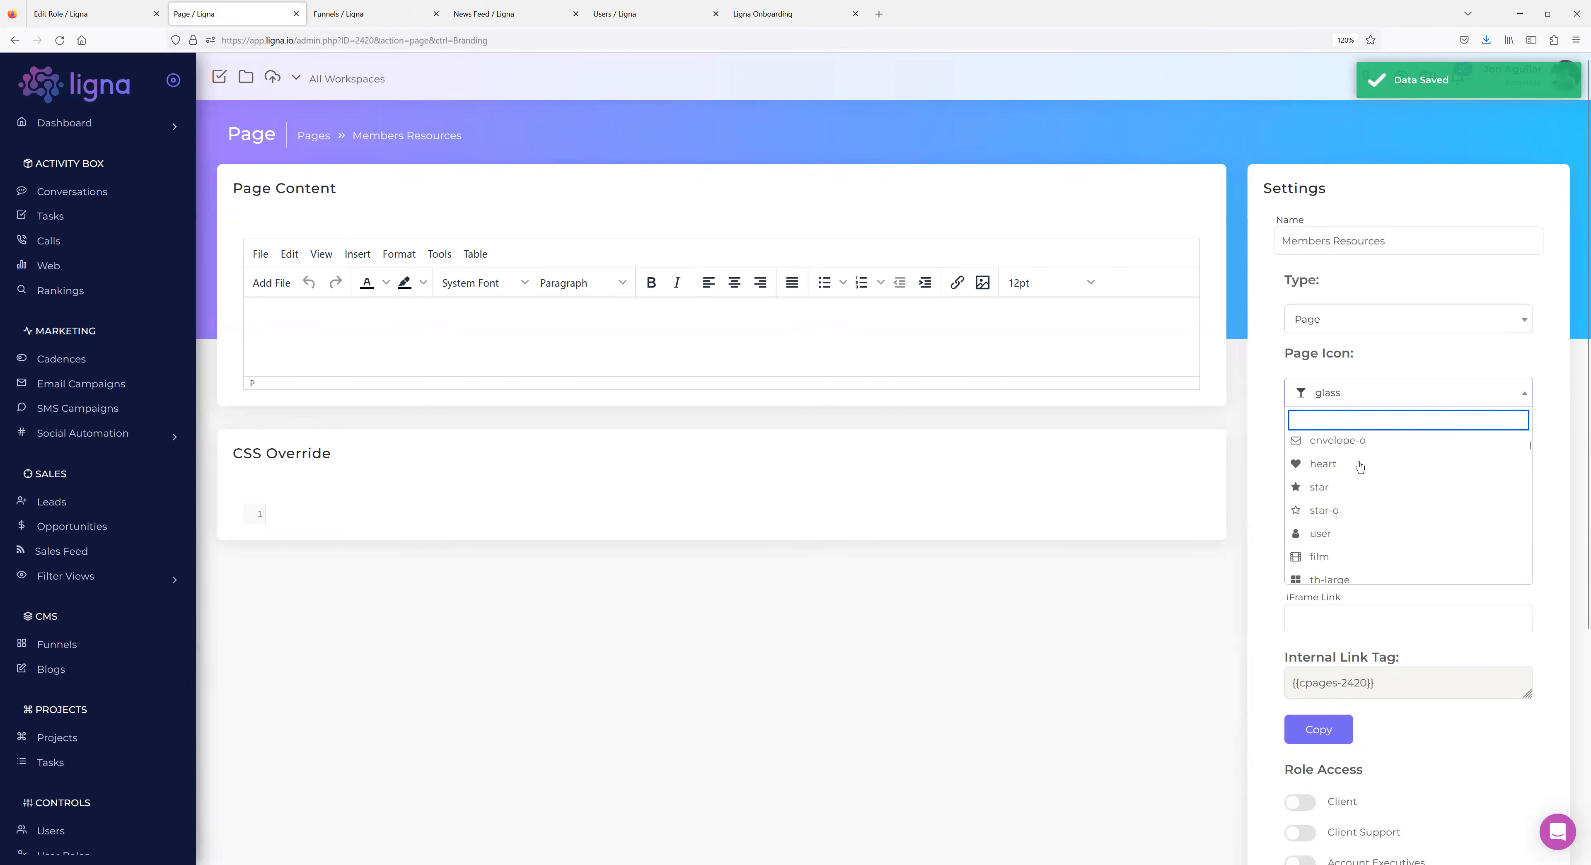
{"action": "scroll", "coordinate": [1334, 482], "scroll_direction": "up", "scroll_amount": 2}
{"action": "left_click", "coordinate": [1335, 487]}
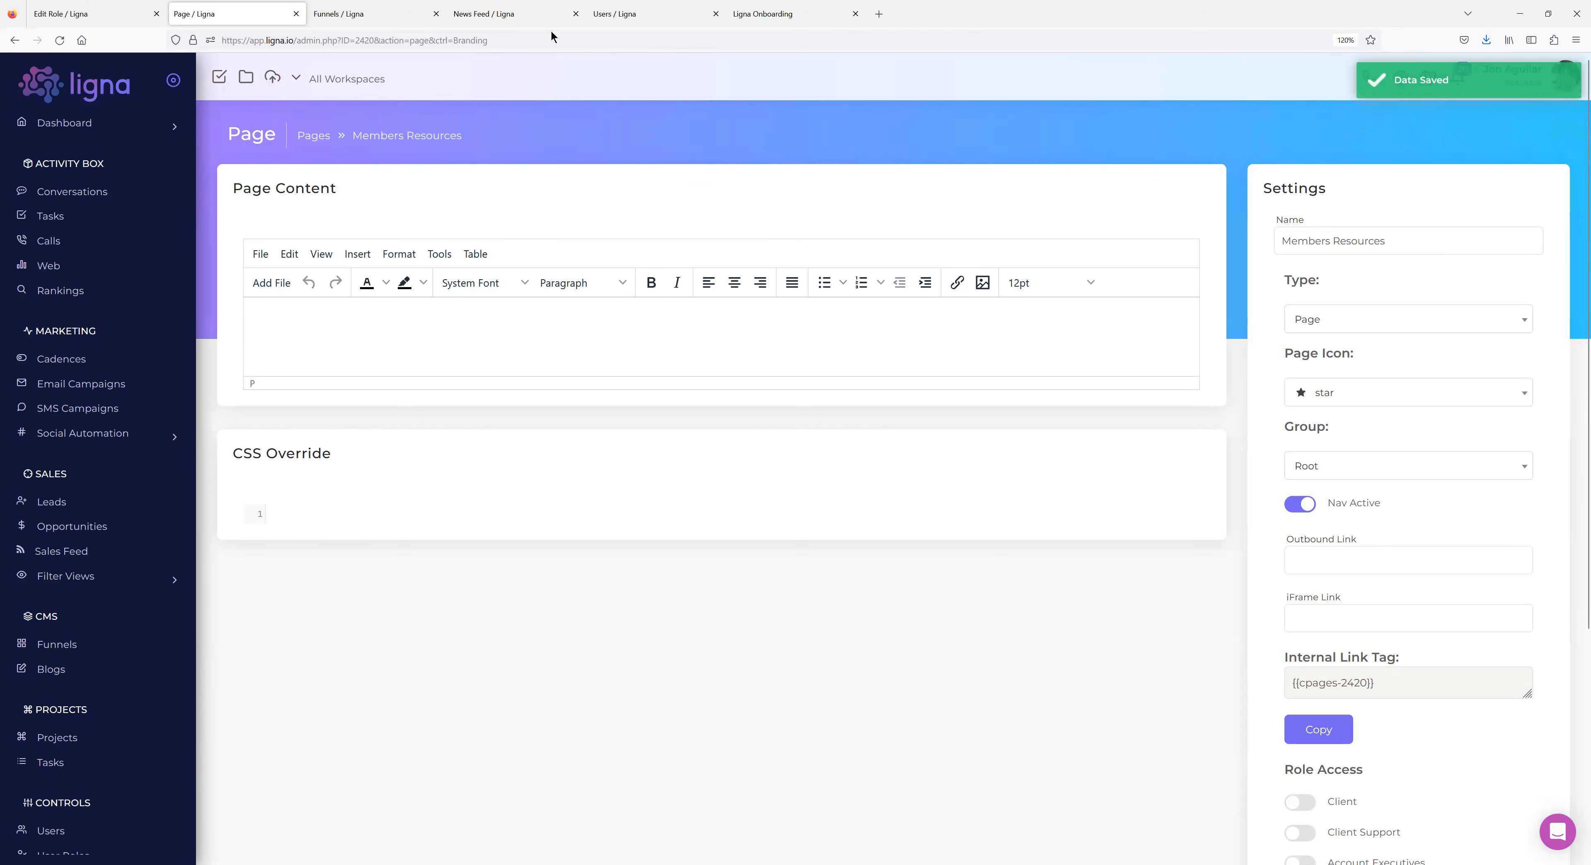
{"action": "left_click", "coordinate": [369, 23]}
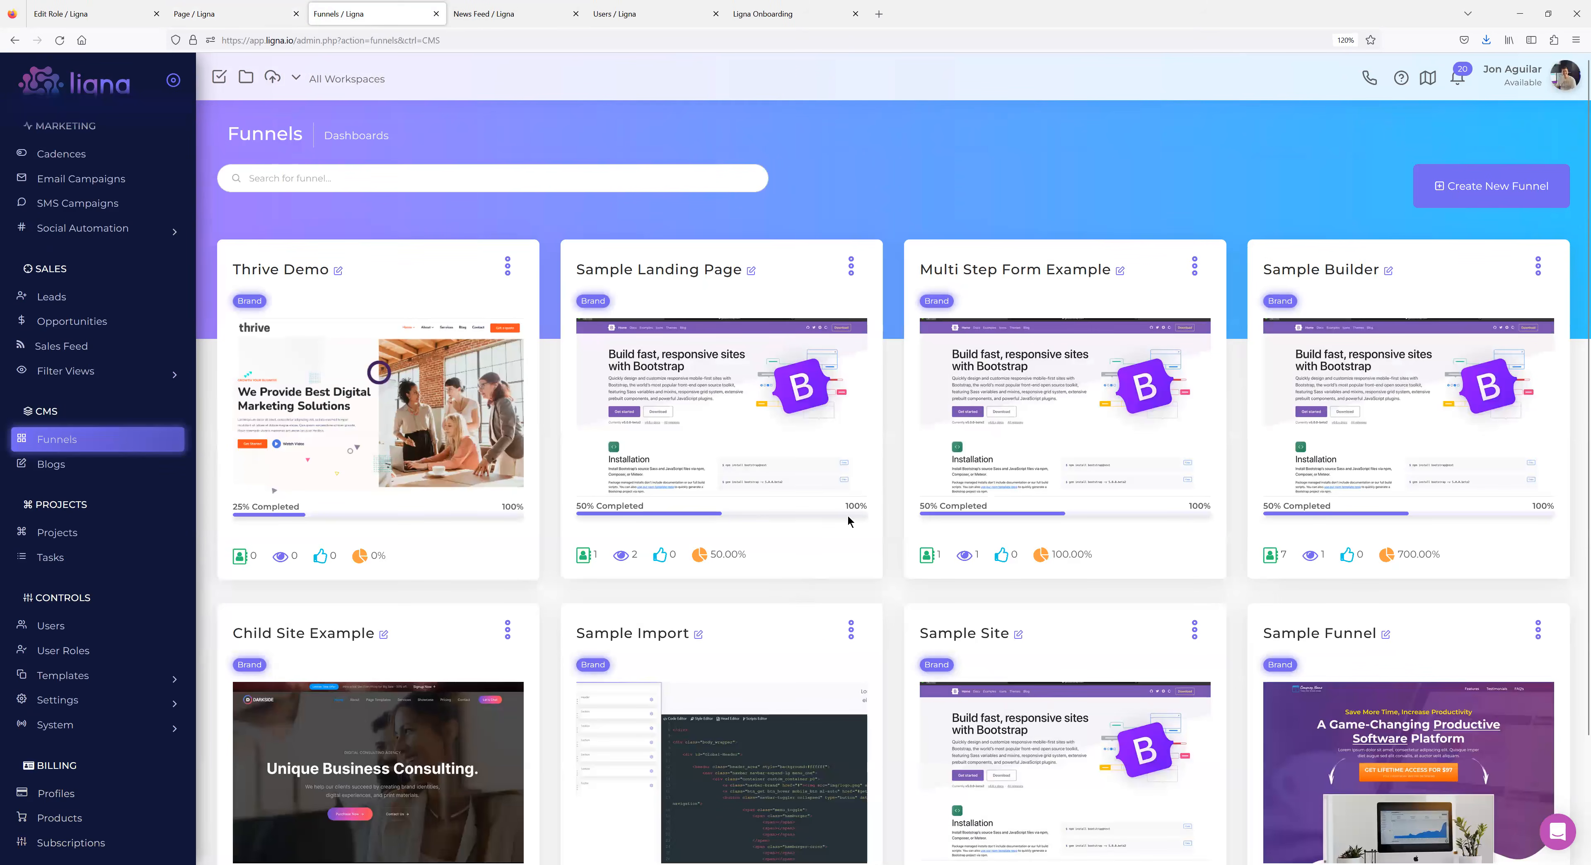
Copy the Multi Step Form Example funnel's Branding domain and open its Step 3 page details.
{"action": "left_click", "coordinate": [1194, 267]}
{"action": "left_click", "coordinate": [1157, 328]}
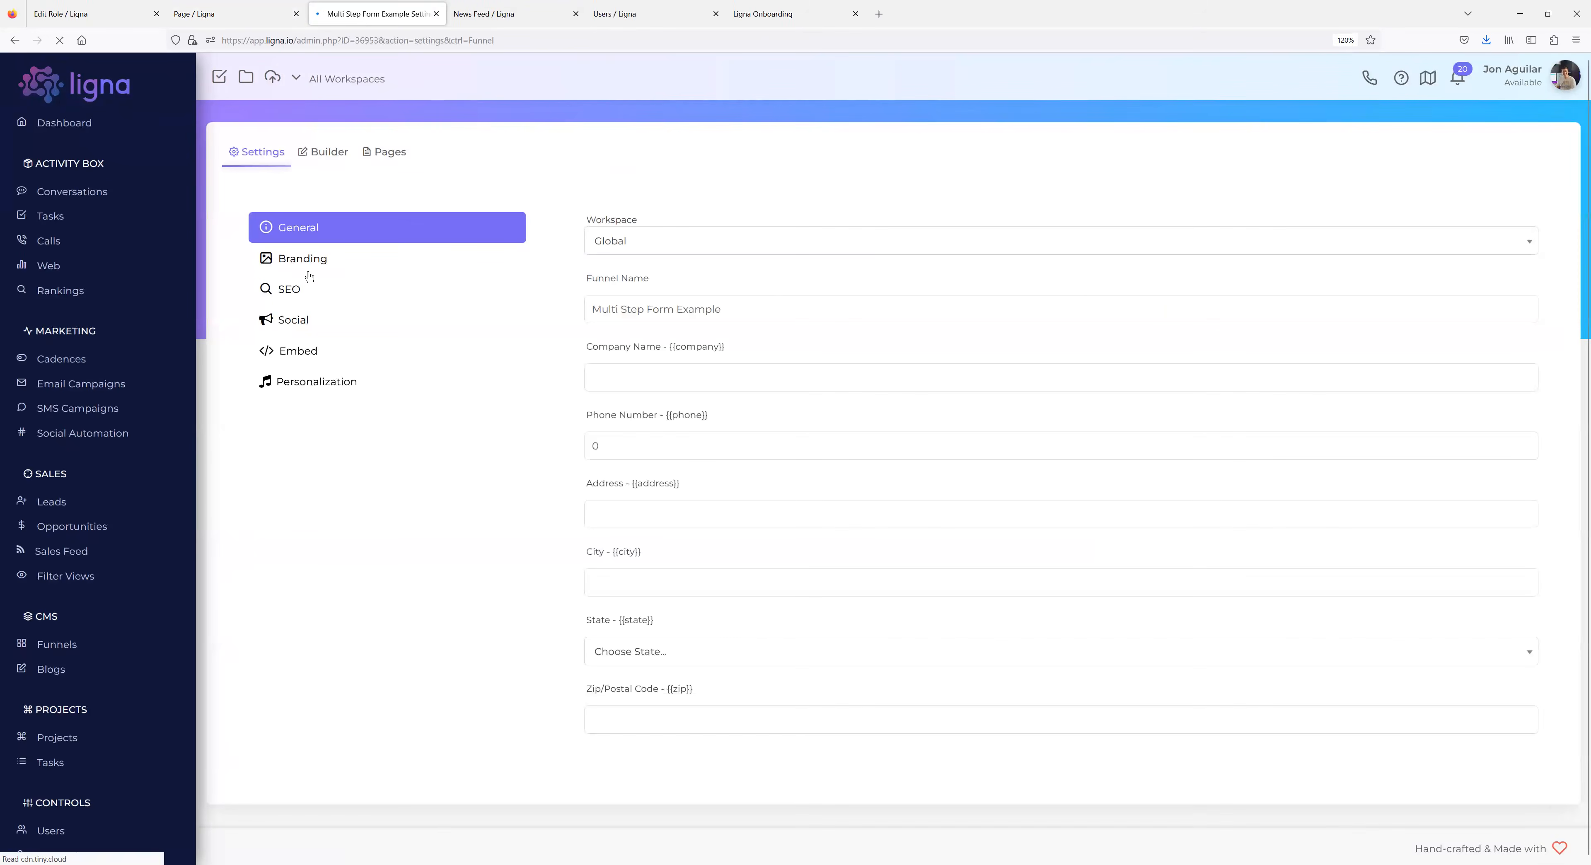
{"action": "left_click", "coordinate": [321, 261]}
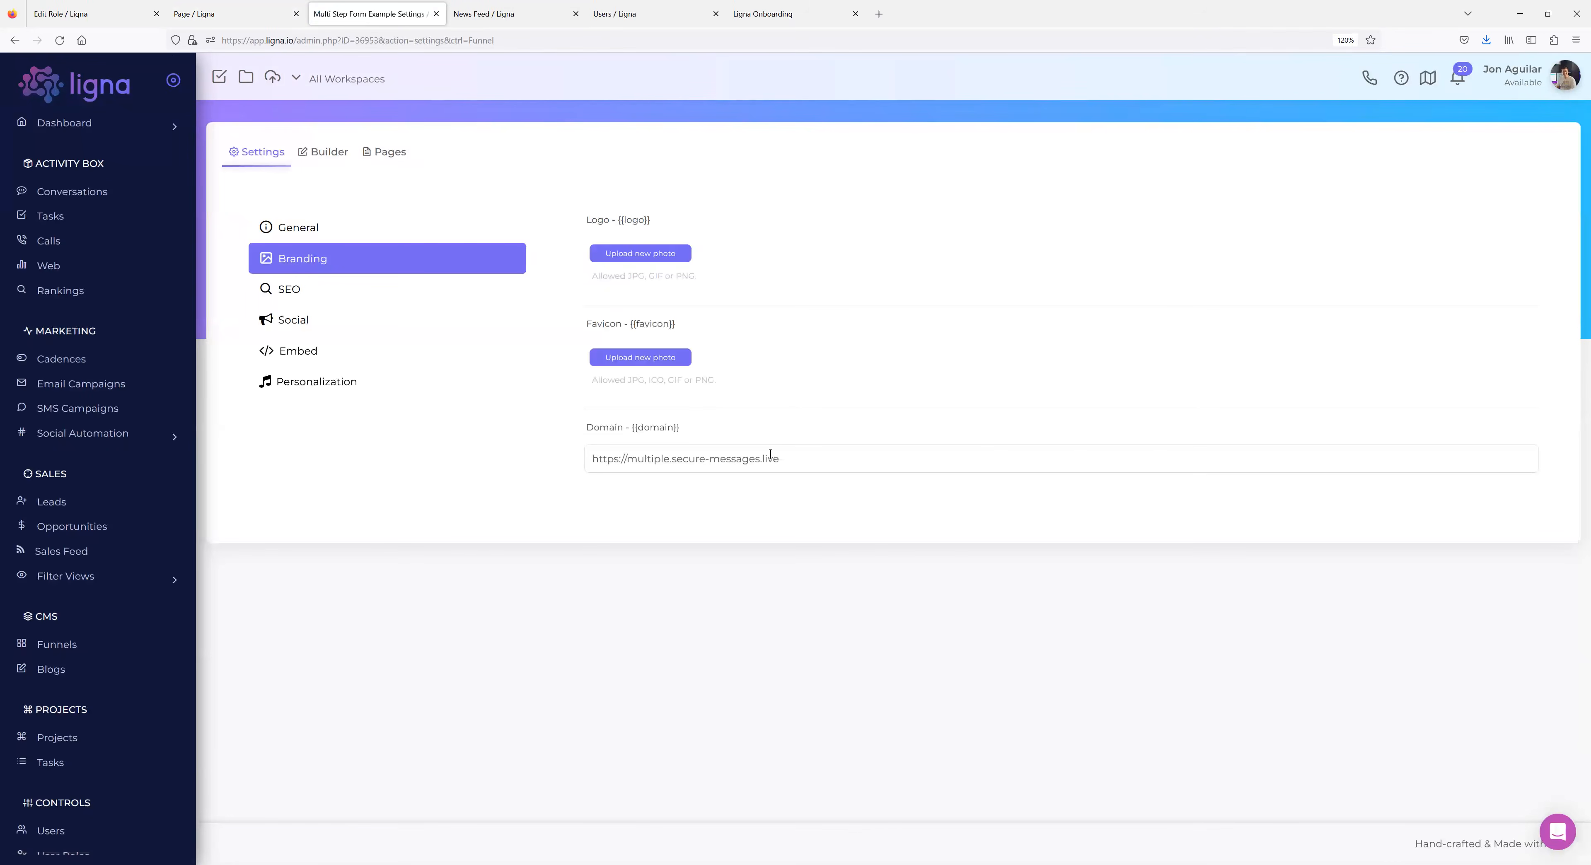
{"action": "left_click_drag", "start_coordinate": [777, 458], "coordinate": [361, 450]}
{"action": "key", "text": "ctrl+c"}
{"action": "left_click", "coordinate": [406, 475]}
{"action": "left_click", "coordinate": [385, 155]}
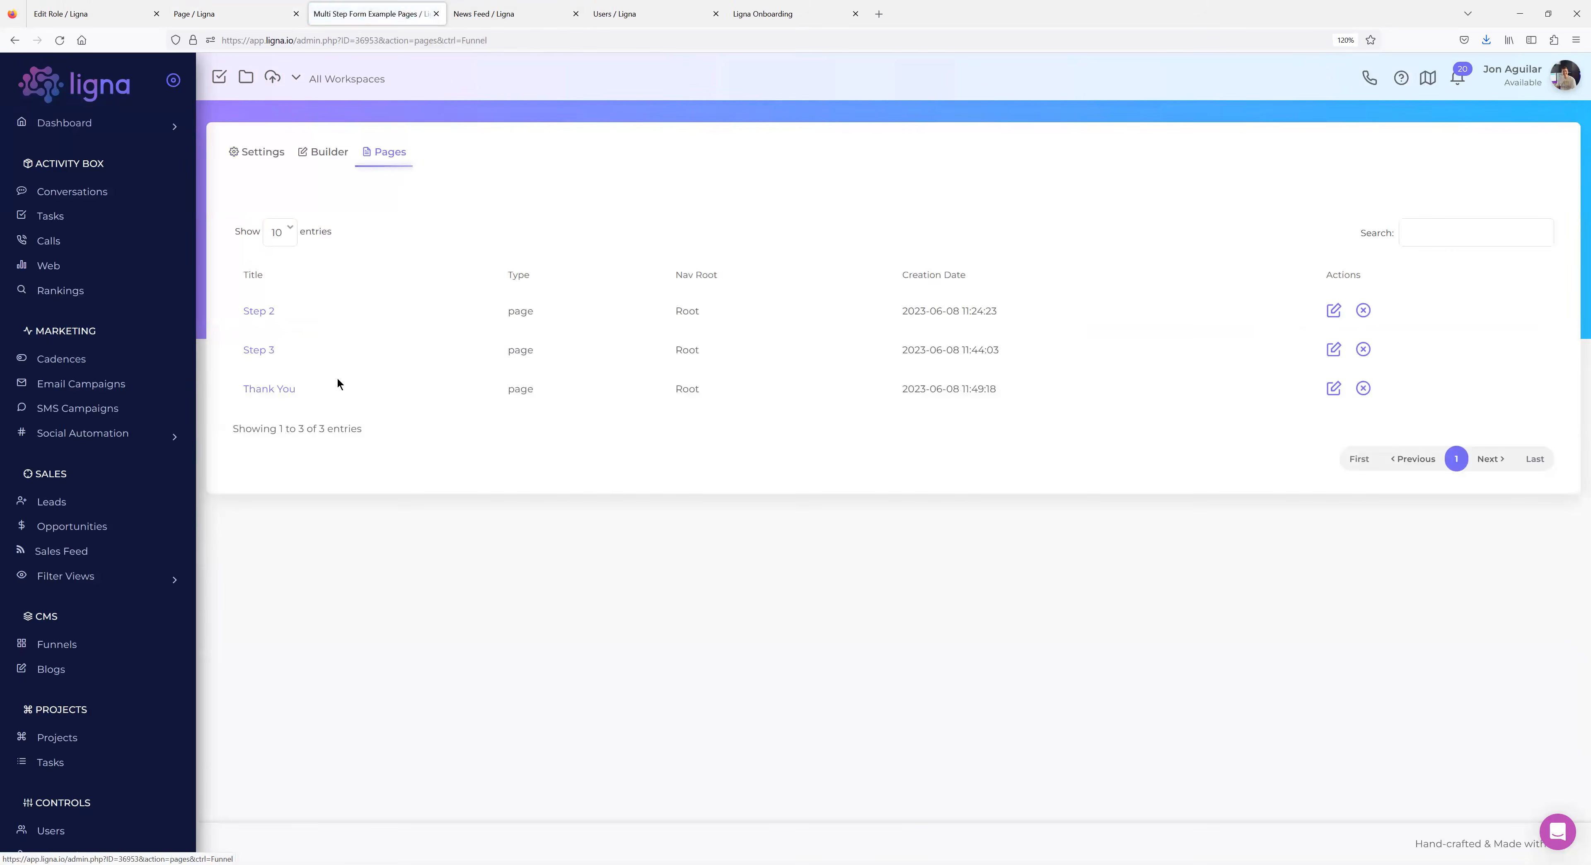
{"action": "left_click", "coordinate": [267, 354]}
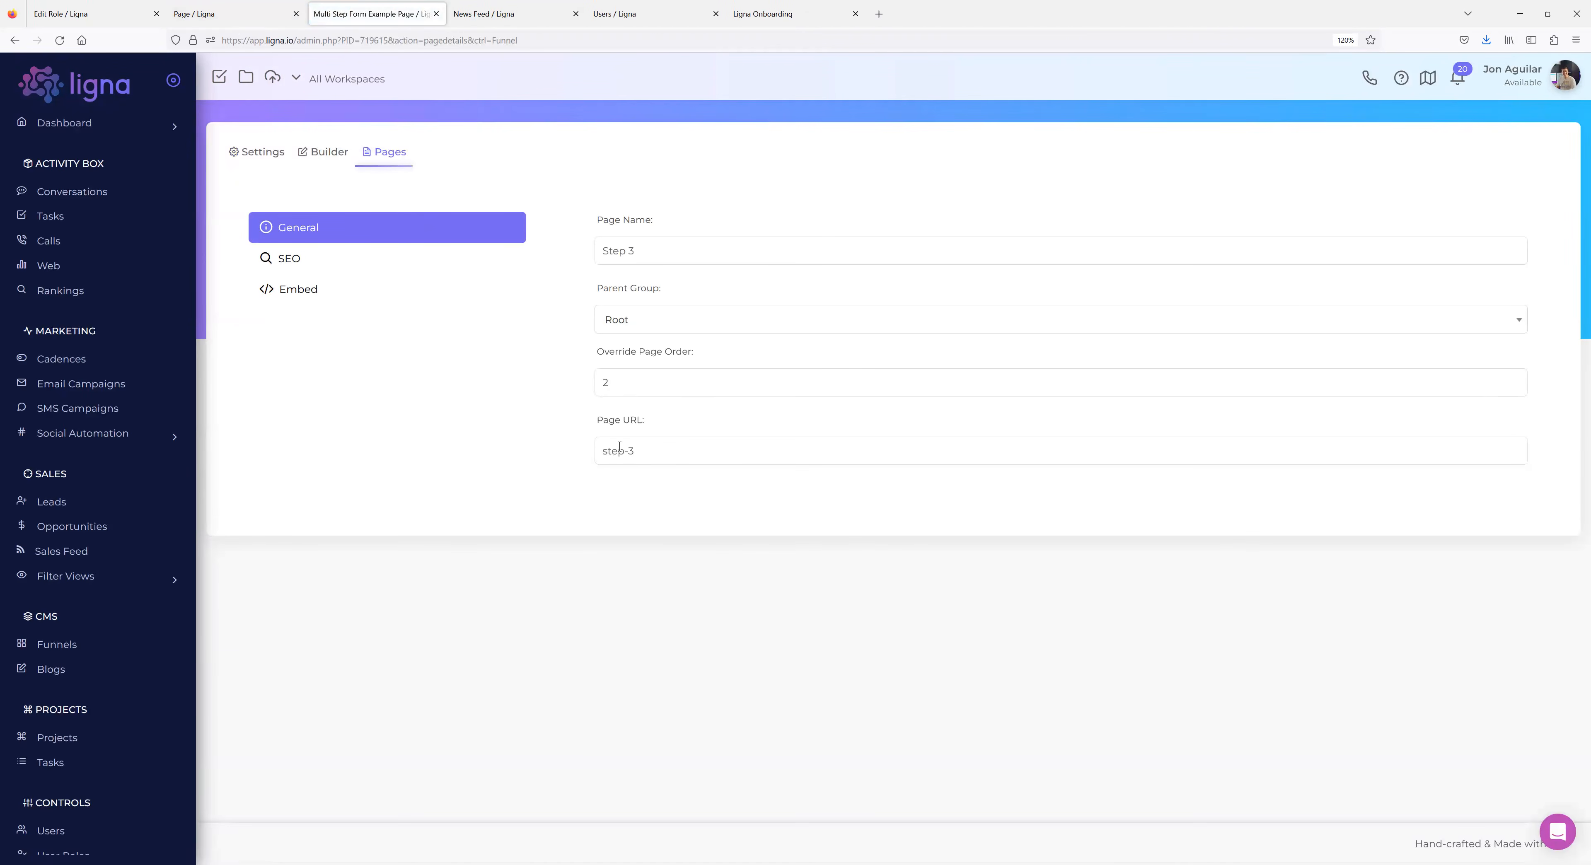
{"action": "left_click", "coordinate": [213, 15]}
{"action": "left_click", "coordinate": [1313, 613]}
{"action": "key", "text": "ctrl+v"}
{"action": "type", "text": "ste-3"}
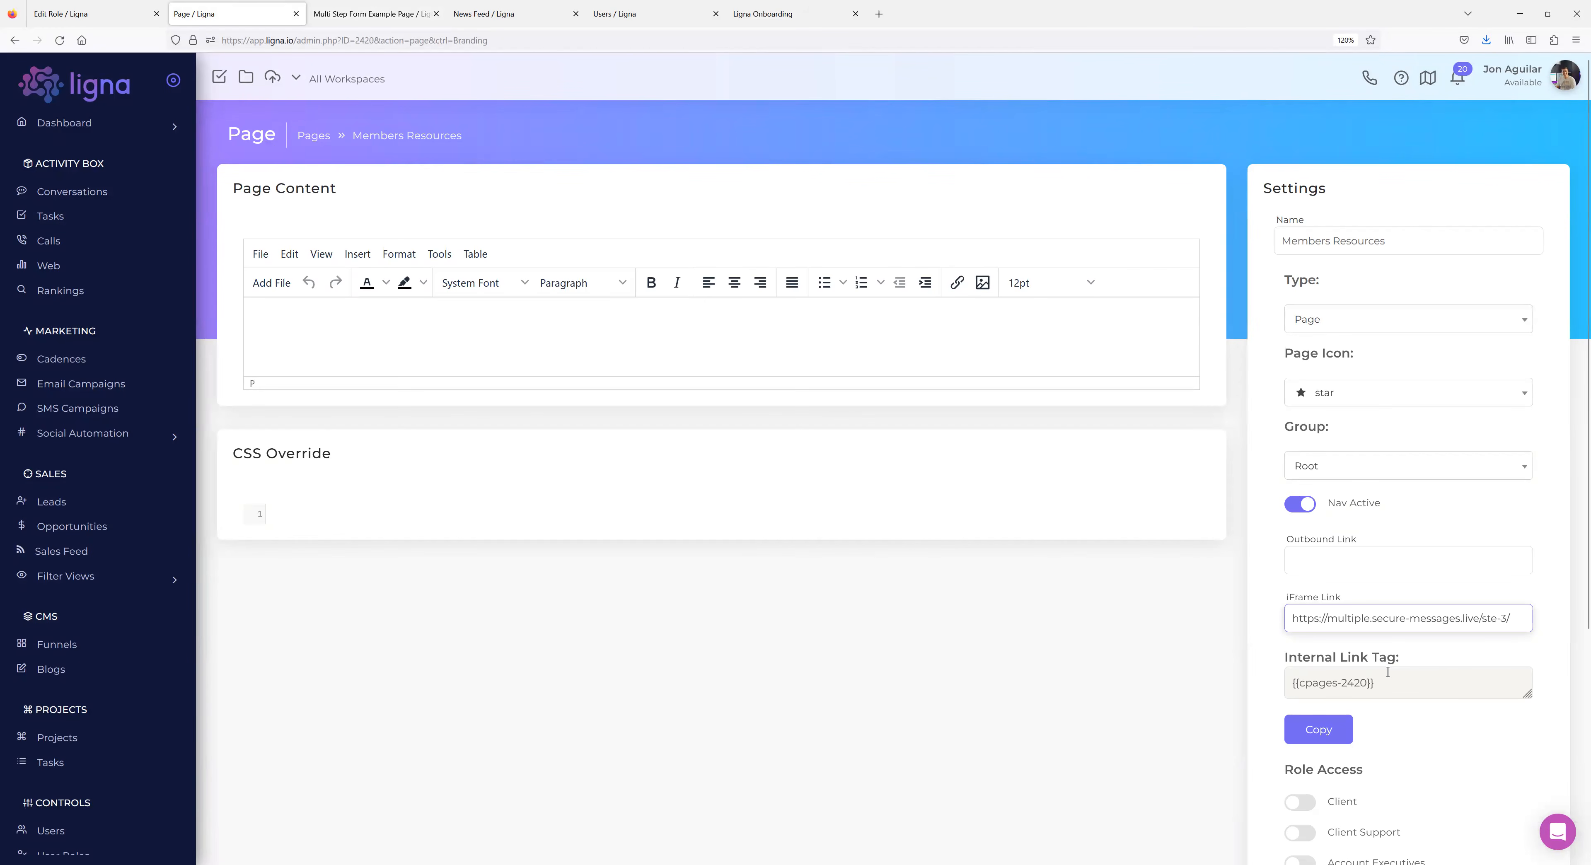
{"action": "type", "text": "p"}
{"action": "left_click", "coordinate": [1165, 730]}
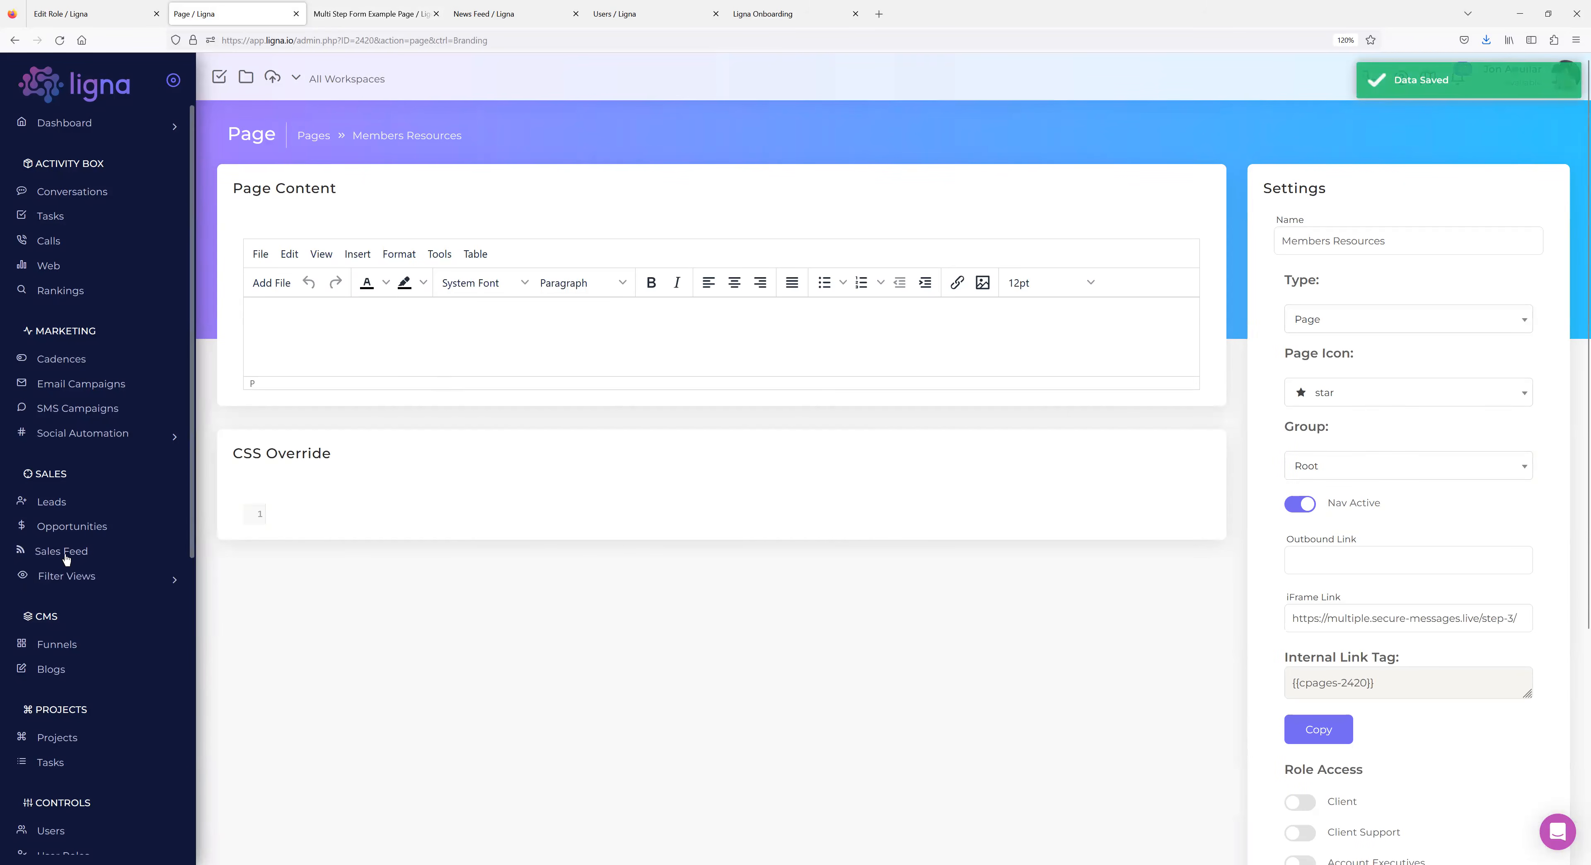
{"action": "scroll", "coordinate": [68, 618], "scroll_direction": "down", "scroll_amount": 1}
{"action": "left_click", "coordinate": [65, 749]}
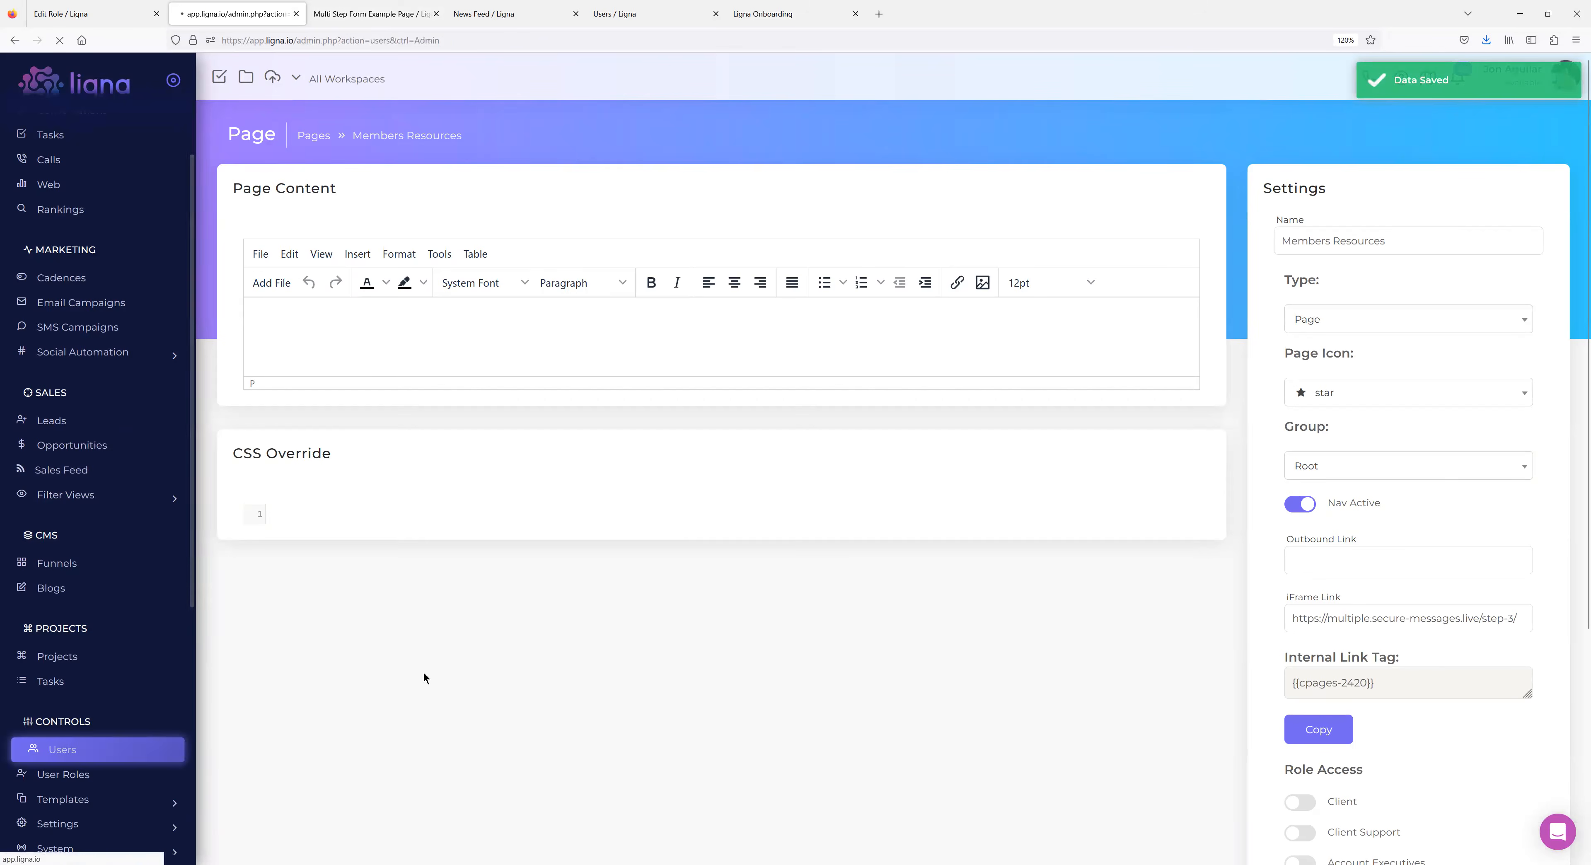
Impersonate the membership user and tick Jack and Jill on Members Resources.
{"action": "left_click", "coordinate": [656, 342]}
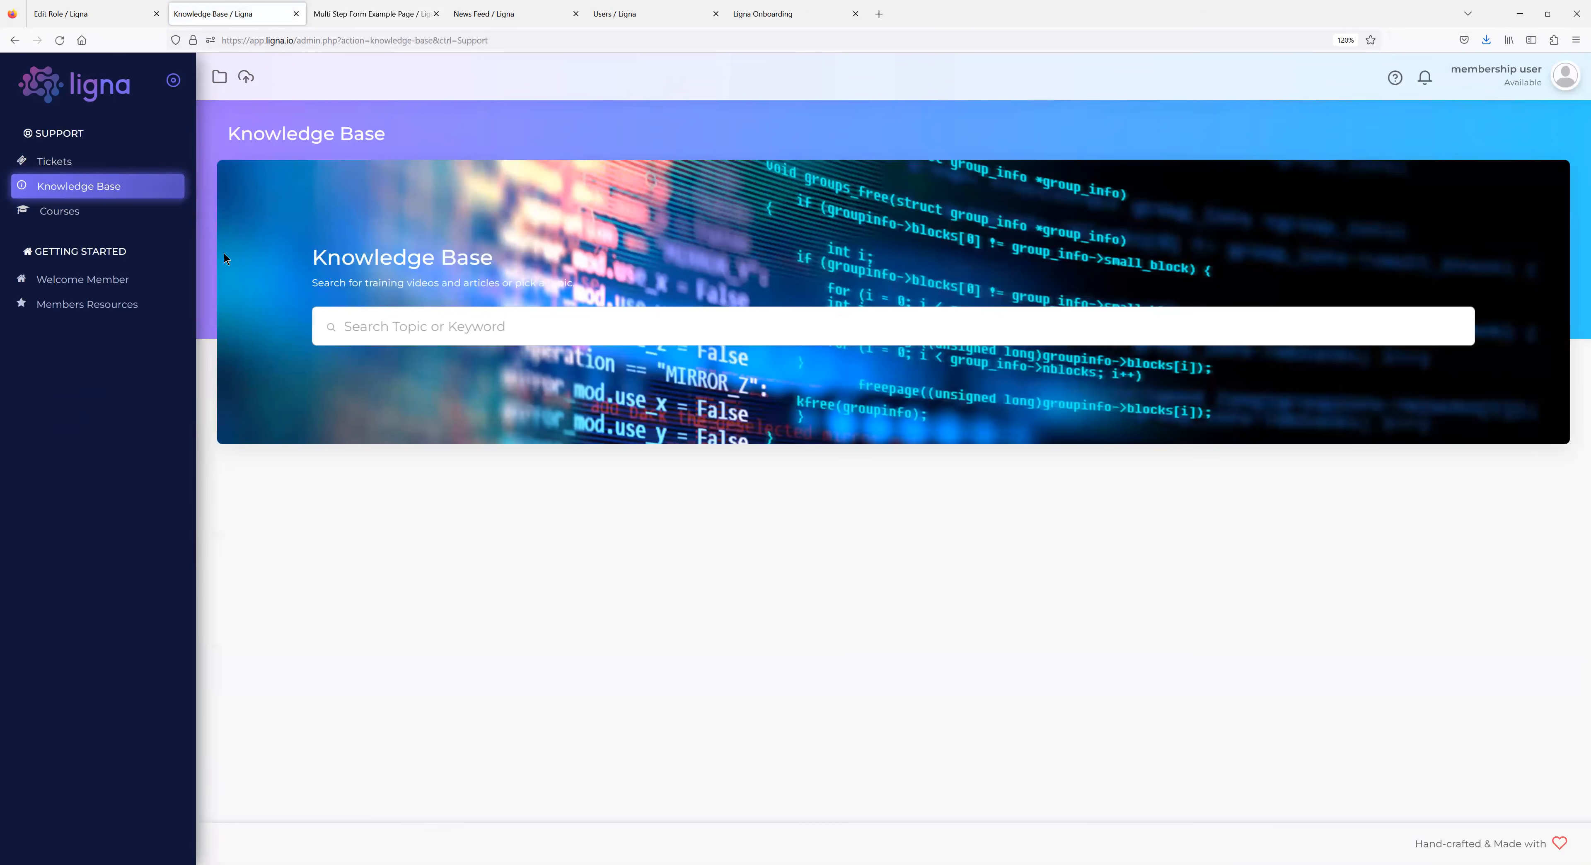
{"action": "left_click", "coordinate": [103, 304]}
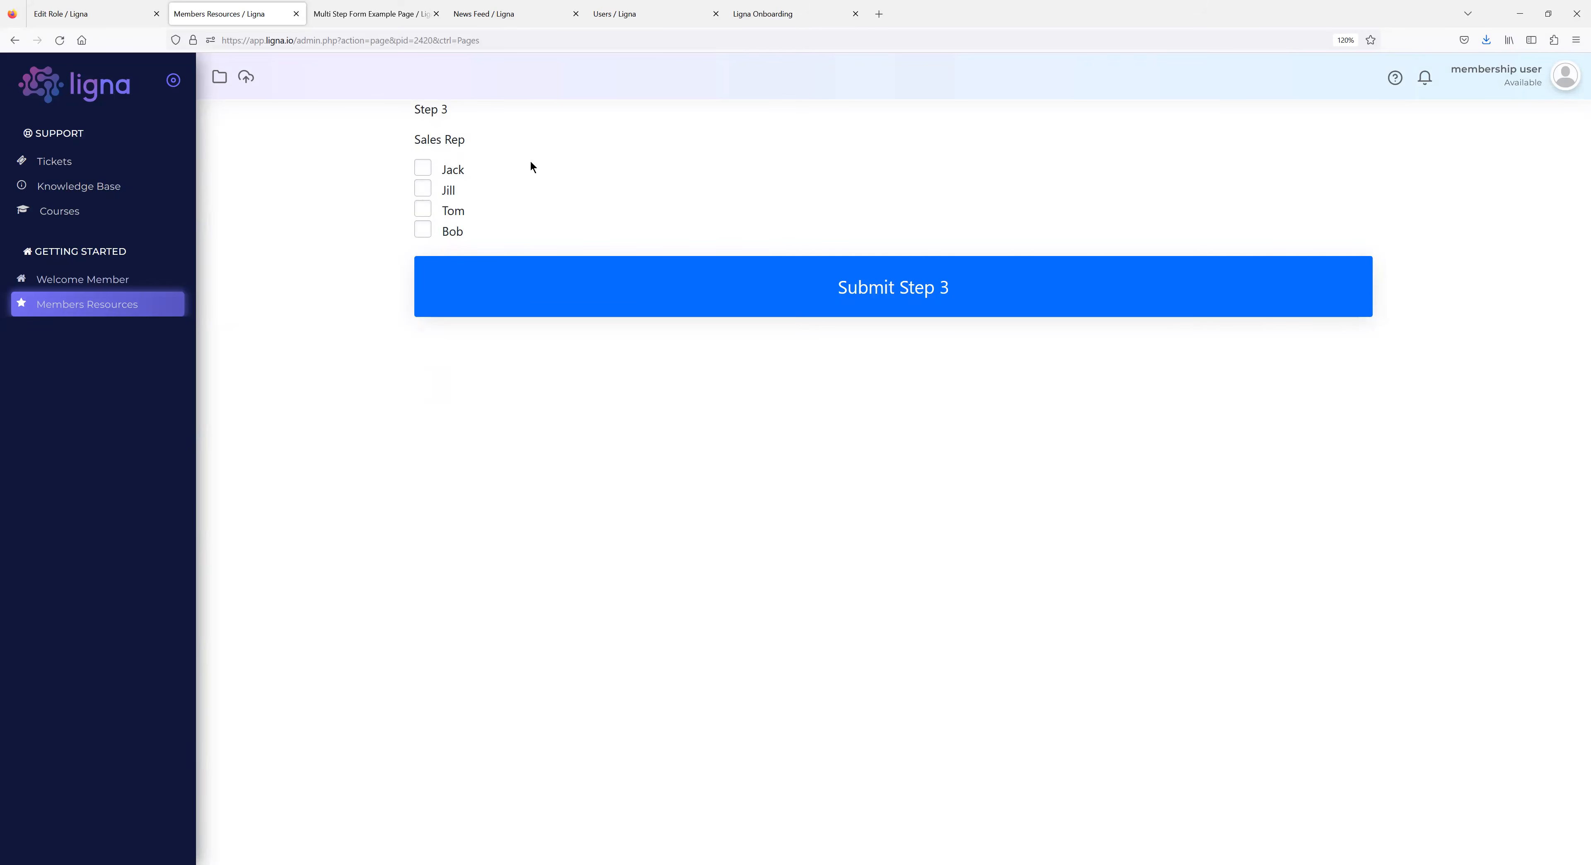
{"action": "left_click", "coordinate": [424, 169]}
{"action": "left_click", "coordinate": [424, 189]}
View the Welcome Member page as the member, then log out to the admin Users list.
{"action": "left_click", "coordinate": [99, 284]}
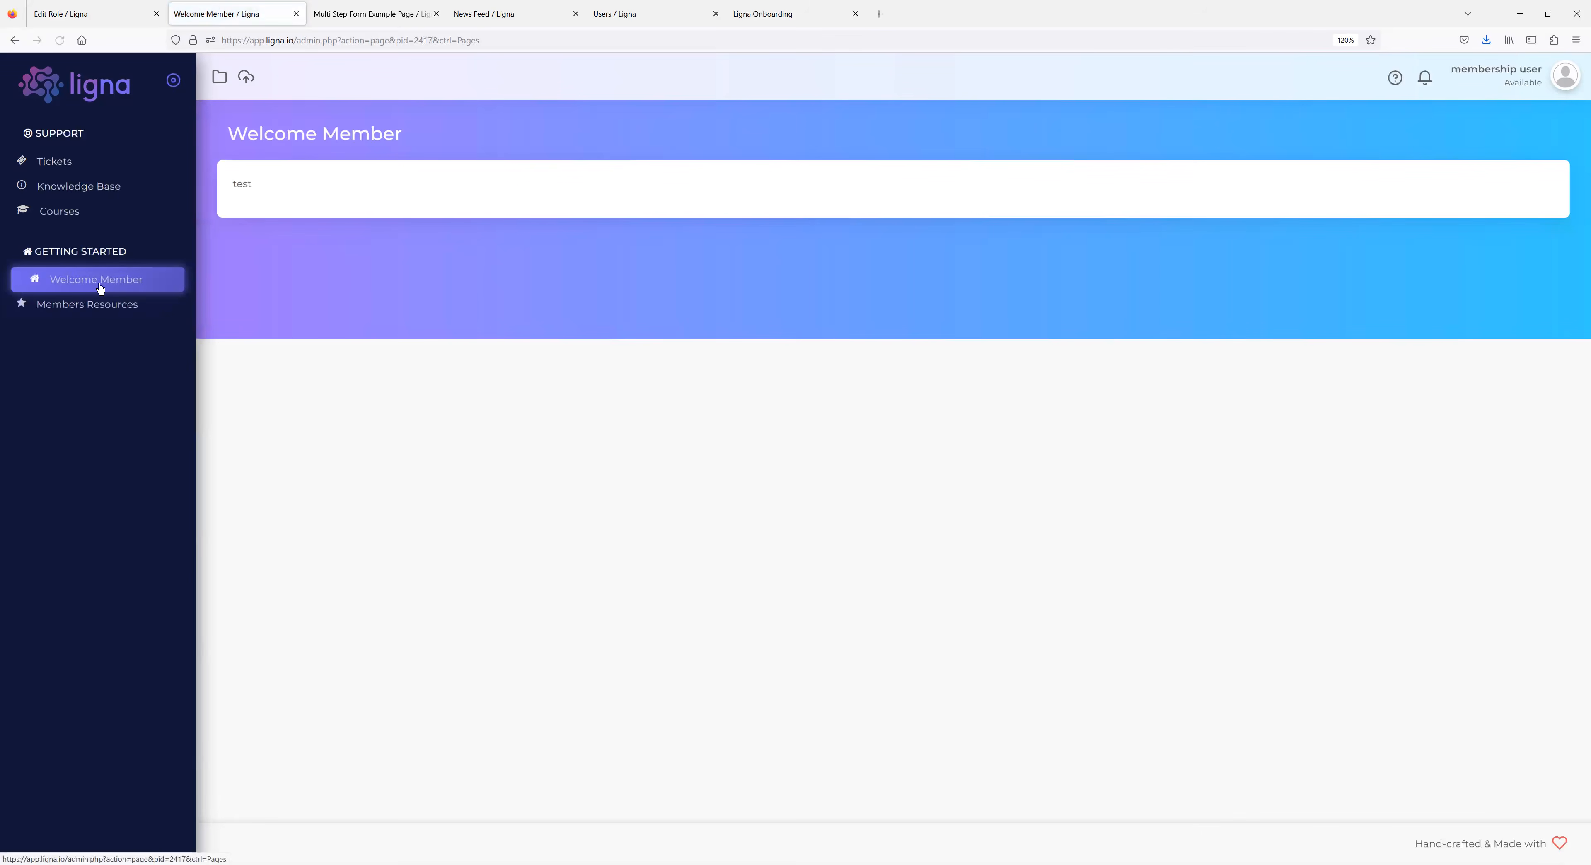
{"action": "left_click", "coordinate": [1565, 76]}
{"action": "left_click", "coordinate": [1524, 140]}
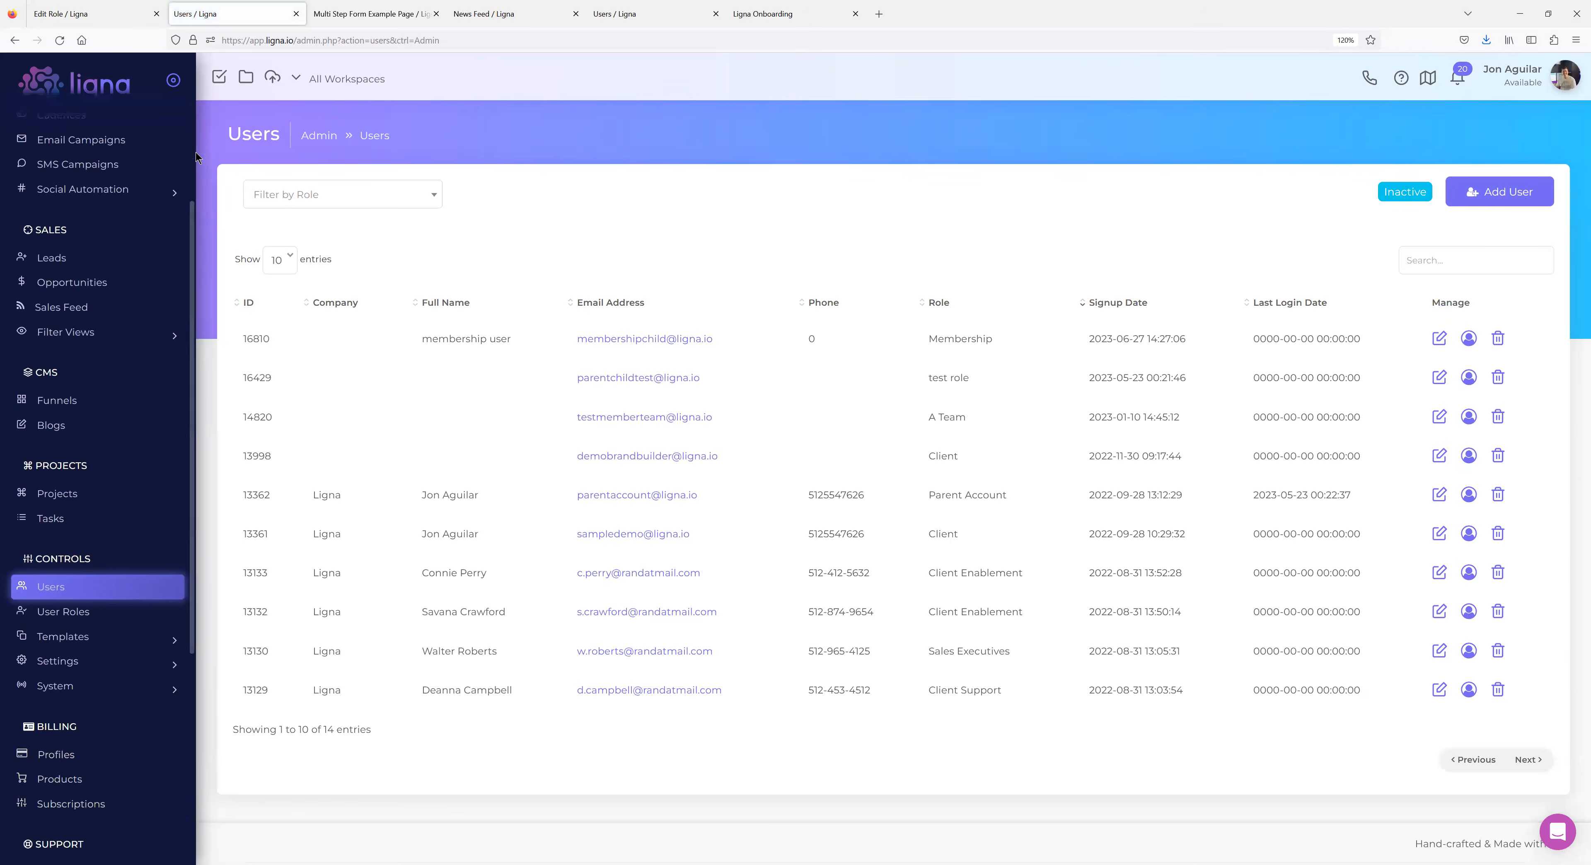
Expand System in the sidebar and open the Pages list.
{"action": "scroll", "coordinate": [192, 152], "scroll_direction": "down", "scroll_amount": 2}
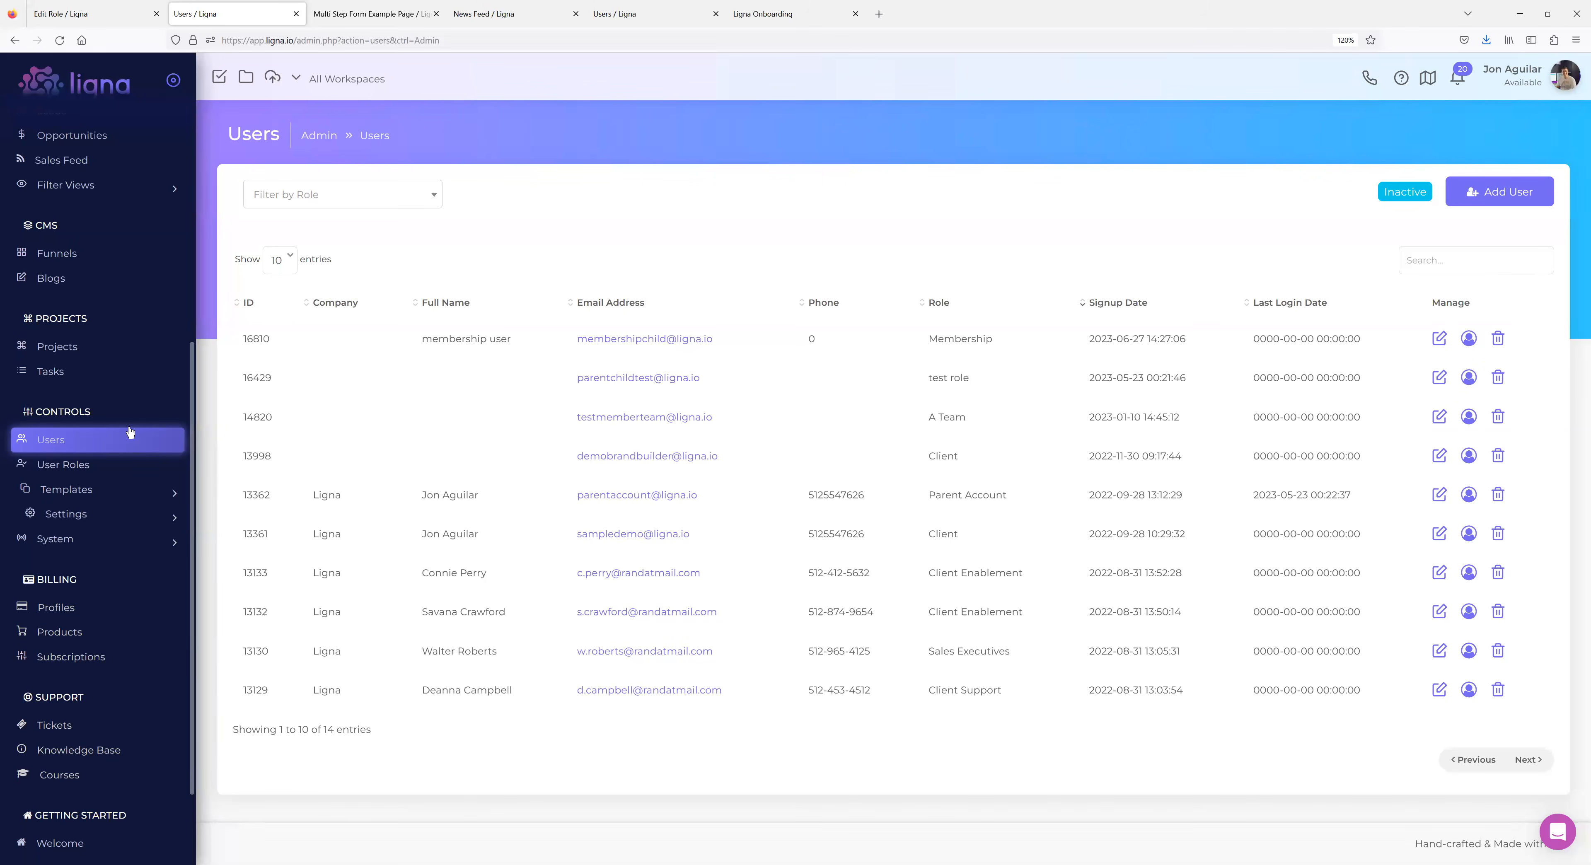
{"action": "left_click", "coordinate": [117, 539]}
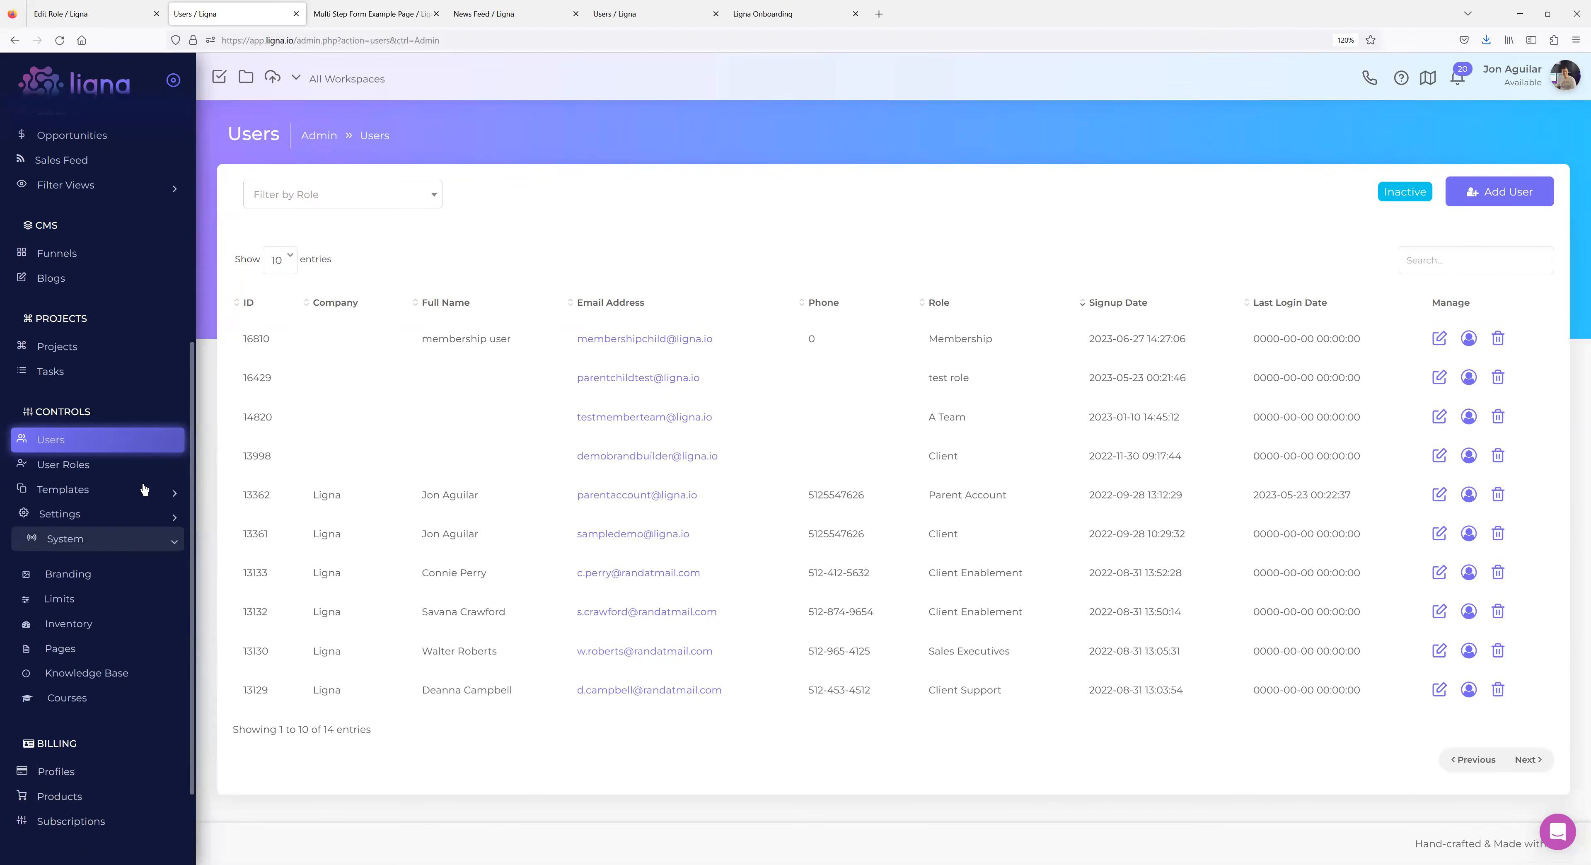
{"action": "scroll", "coordinate": [143, 489], "scroll_direction": "down", "scroll_amount": 3}
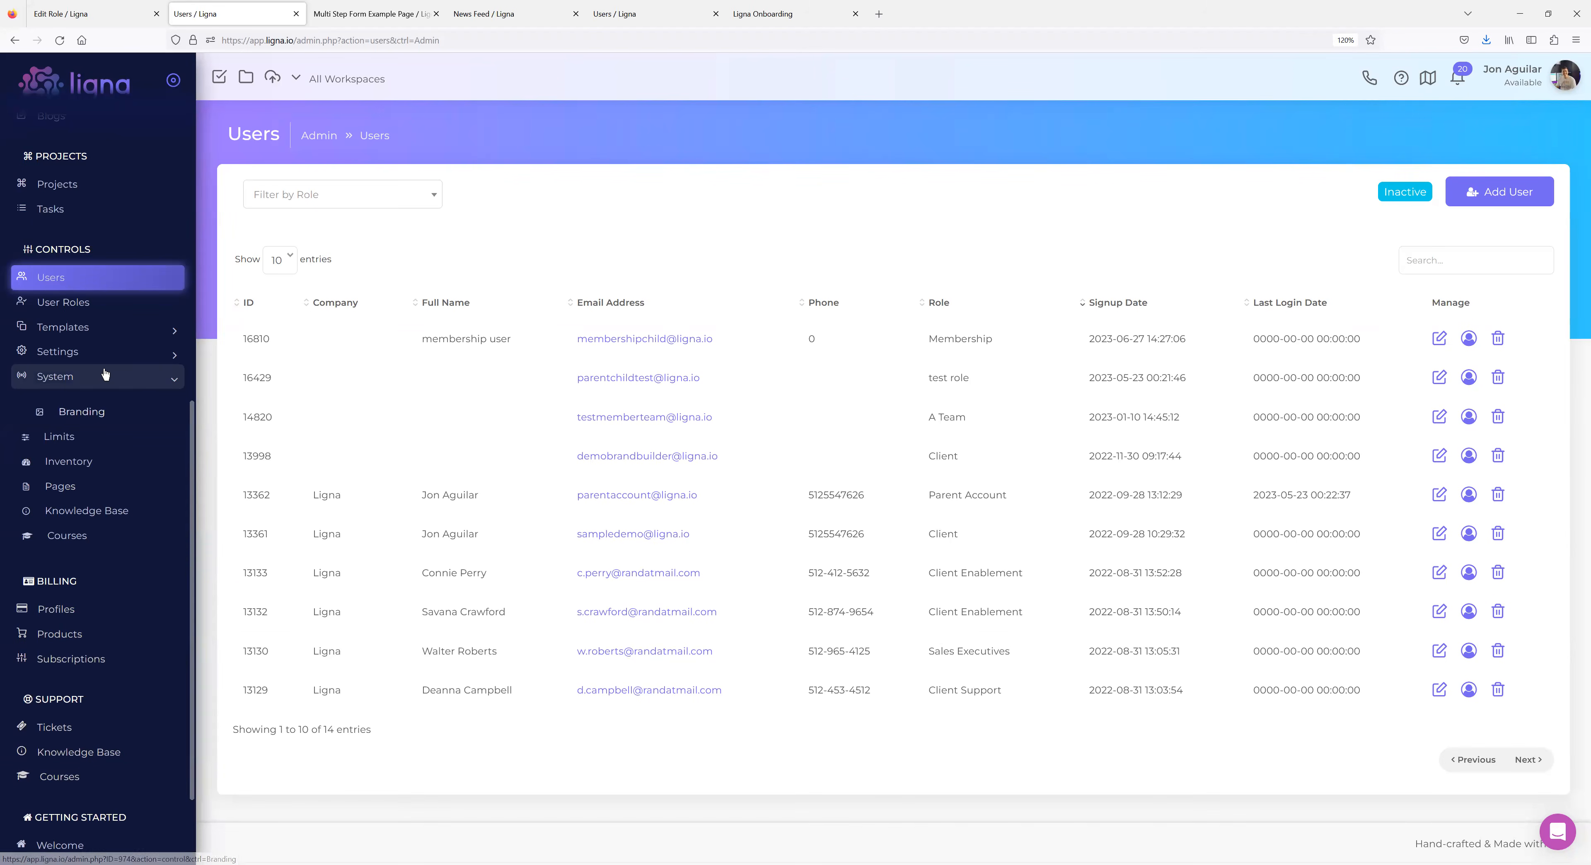
{"action": "left_click", "coordinate": [67, 486]}
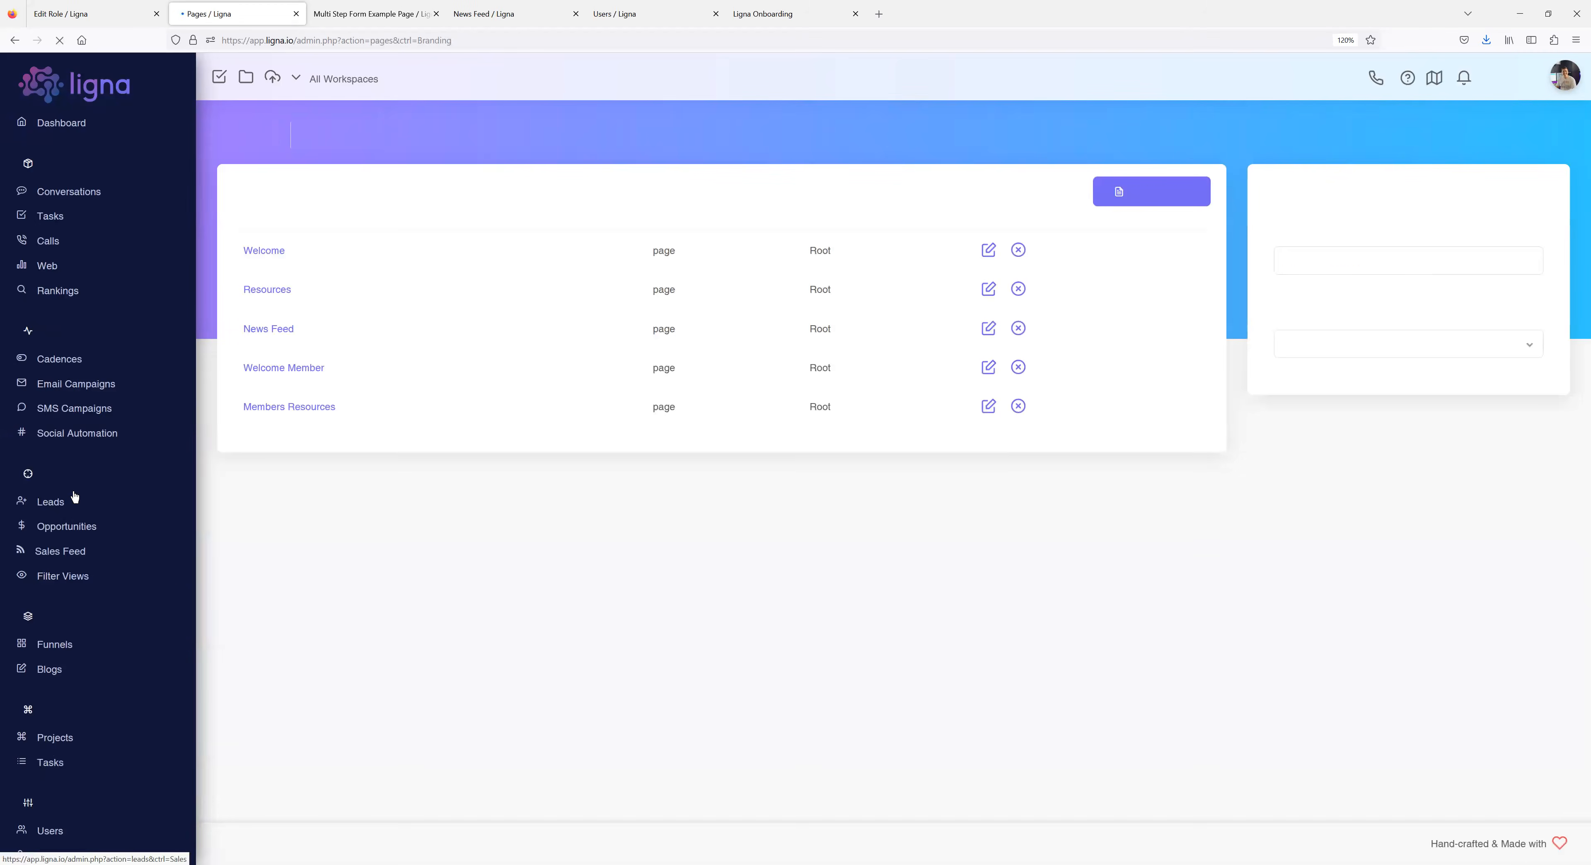
Replace 'test' on Welcome Member with Welcome {{p.First Name}} {{p.Last Name}} and save.
{"action": "left_click", "coordinate": [308, 427]}
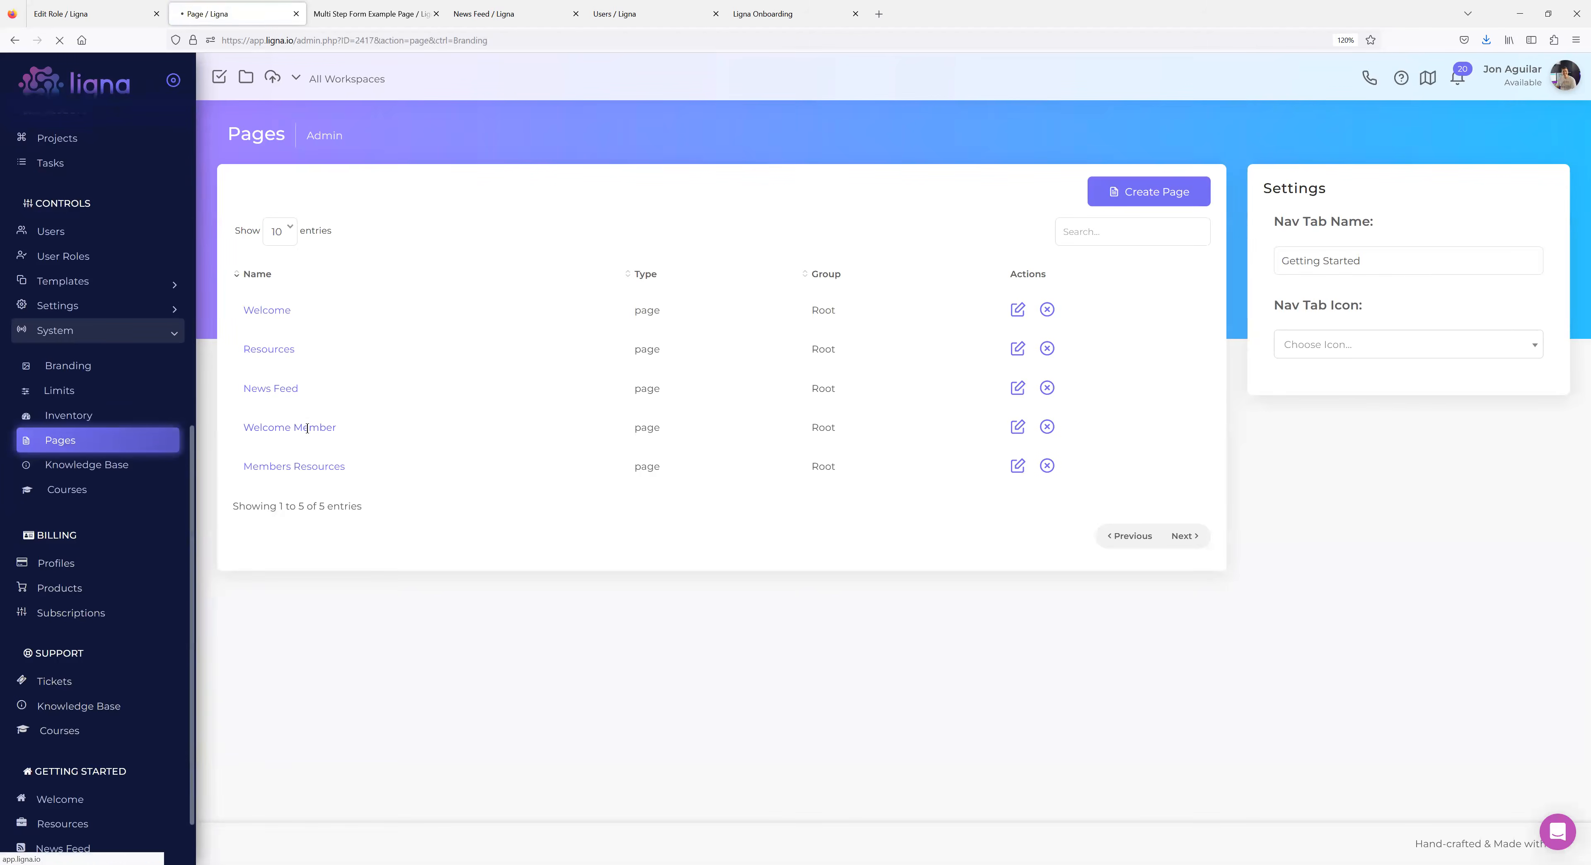
{"action": "double_click", "coordinate": [254, 320]}
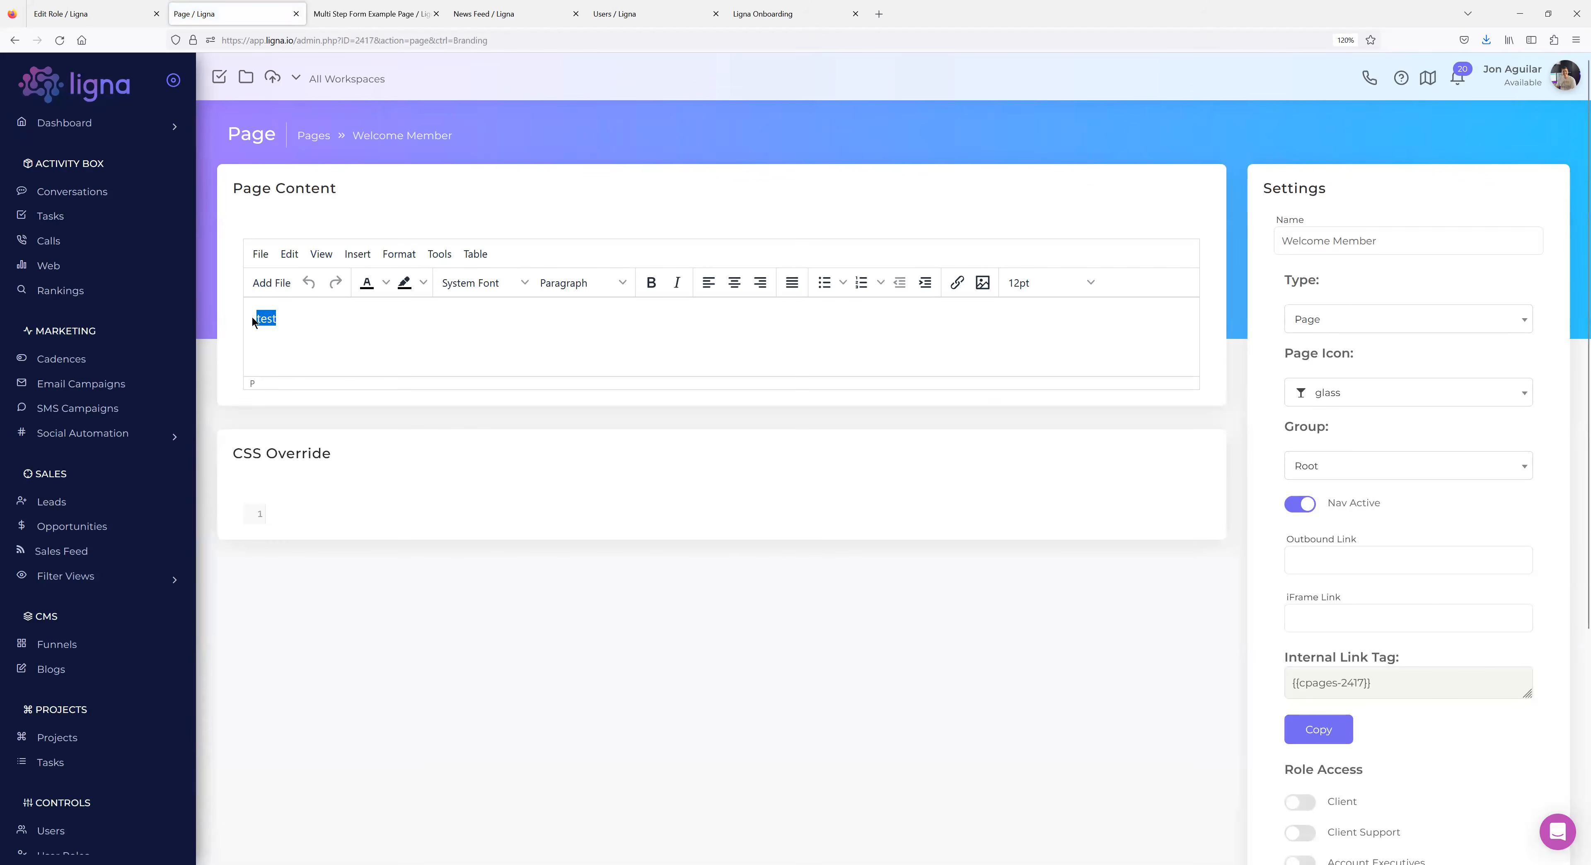
{"action": "type", "text": "Welcom"}
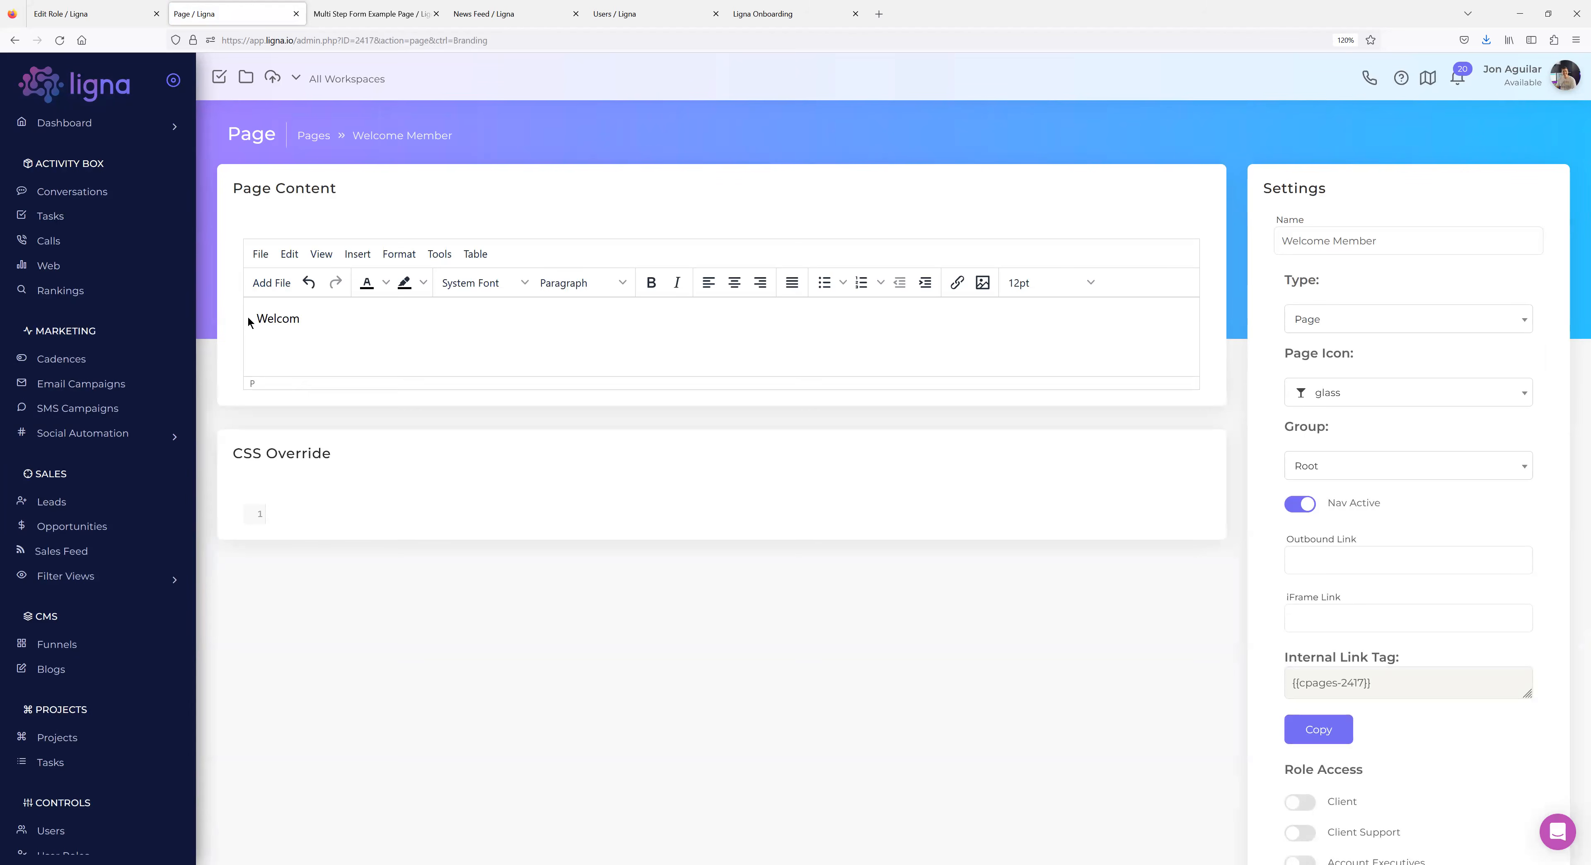
{"action": "type", "text": "e {{p.First Name}} {{p.Last Name"}
{"action": "left_click", "coordinate": [540, 644]}
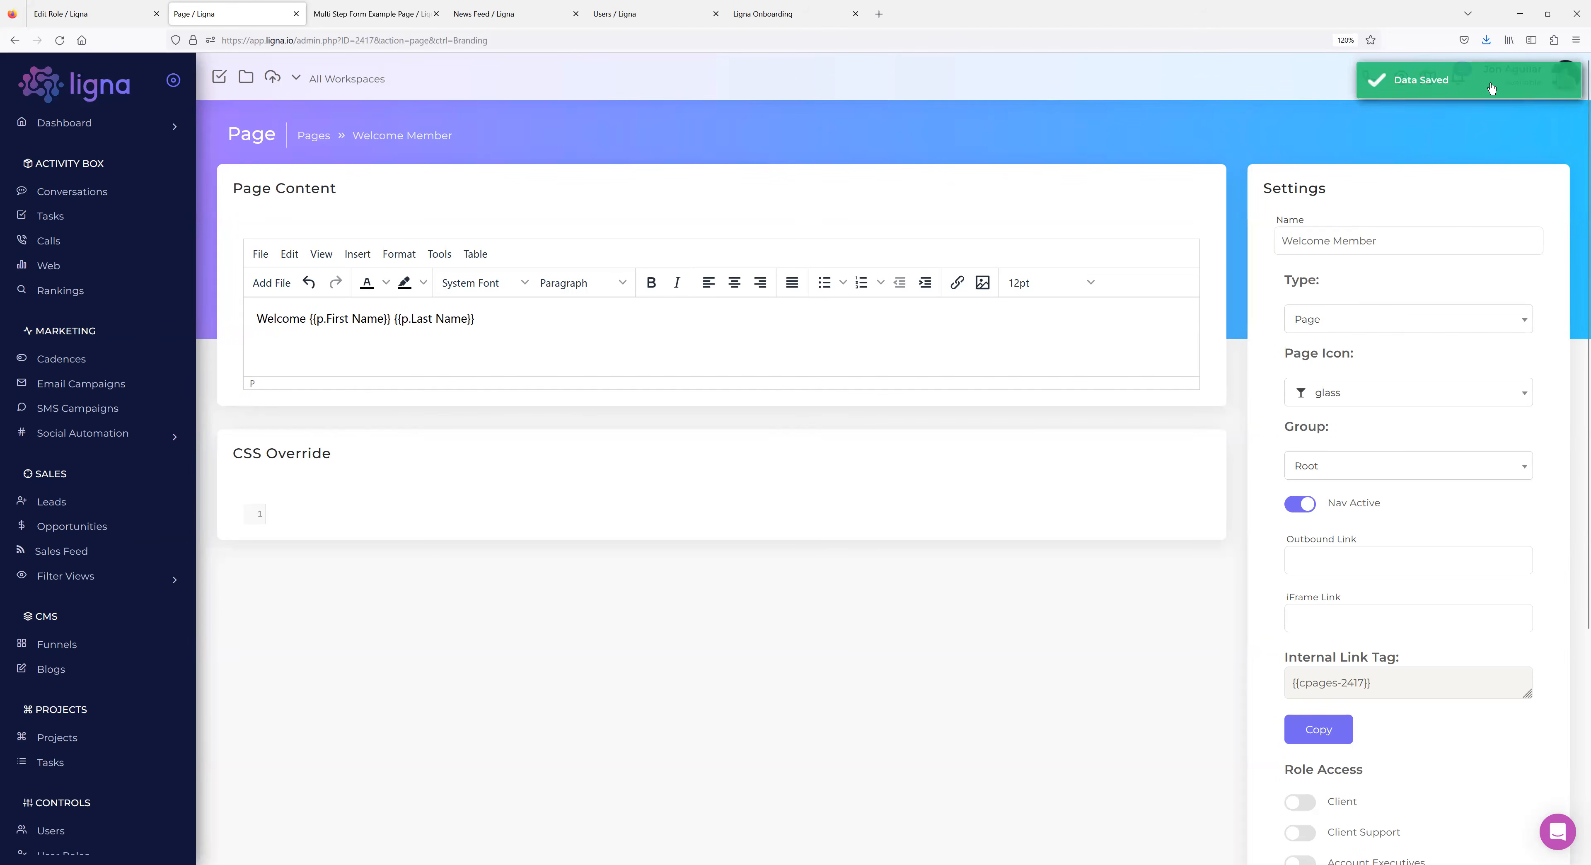
{"action": "left_click", "coordinate": [1532, 81]}
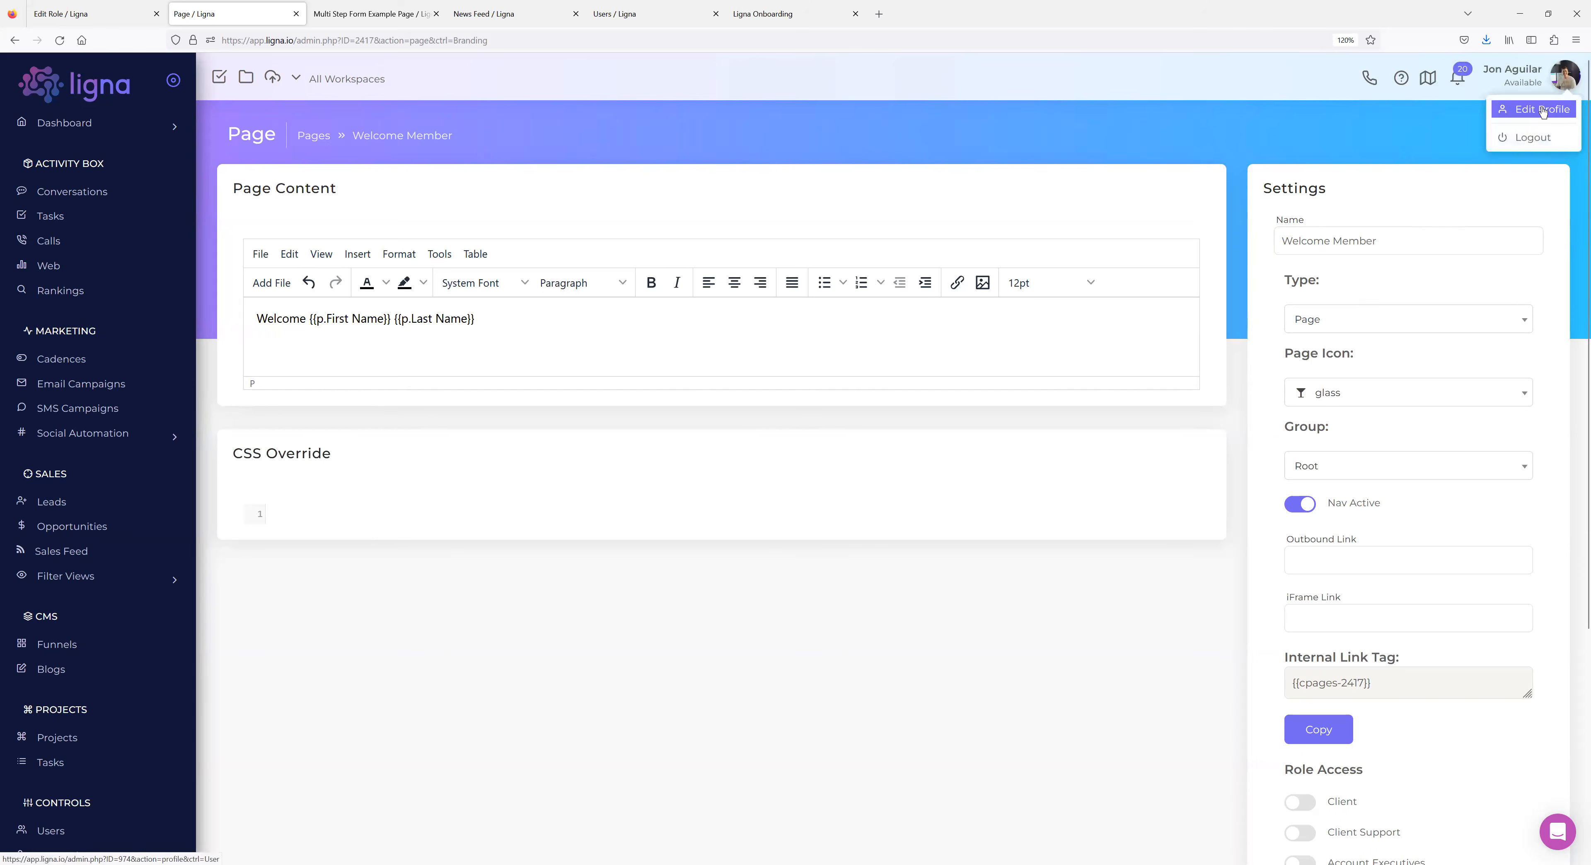
Open the Profile page in a new tab to review its Profile Info fields.
{"action": "middle_click", "coordinate": [1542, 111]}
{"action": "left_click", "coordinate": [364, 15]}
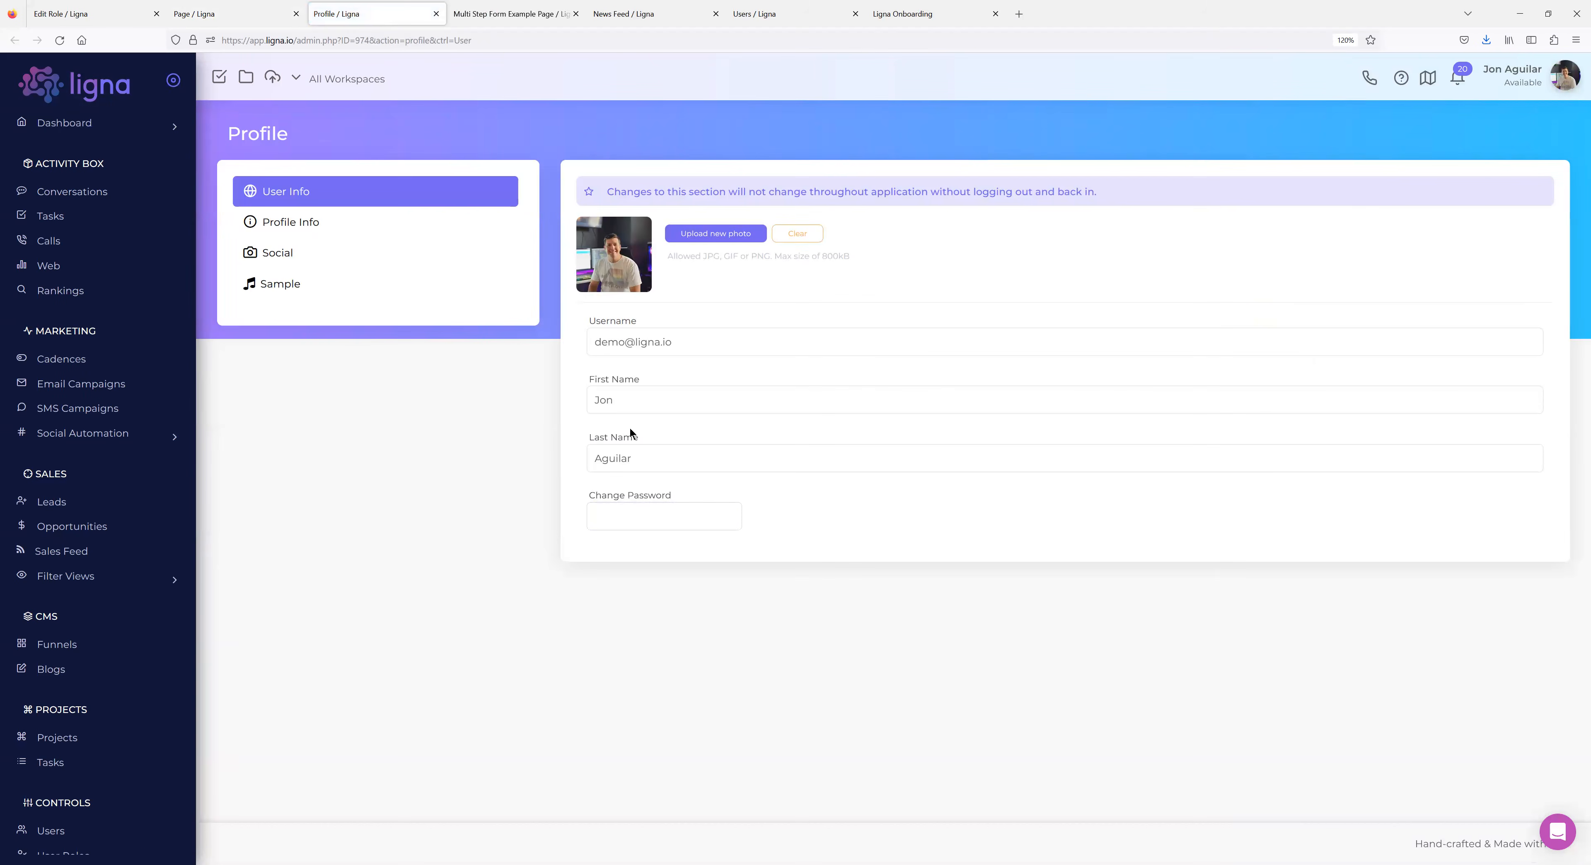
{"action": "left_click", "coordinate": [298, 222]}
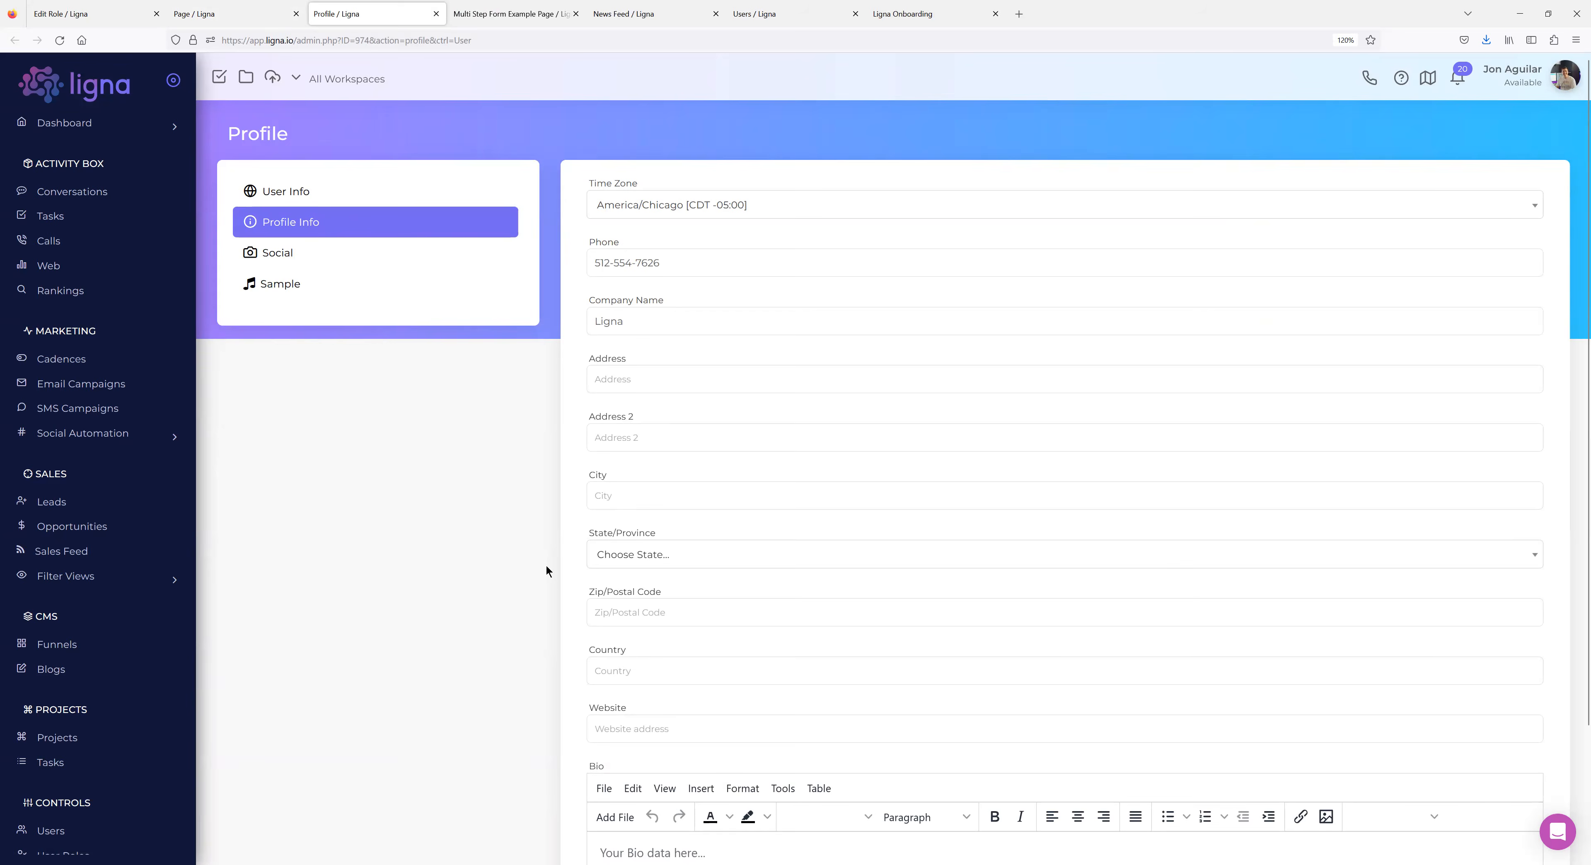
{"action": "scroll", "coordinate": [551, 561], "scroll_direction": "down", "scroll_amount": 3}
{"action": "scroll", "coordinate": [557, 557], "scroll_direction": "up", "scroll_amount": 3}
{"action": "left_click", "coordinate": [295, 198]}
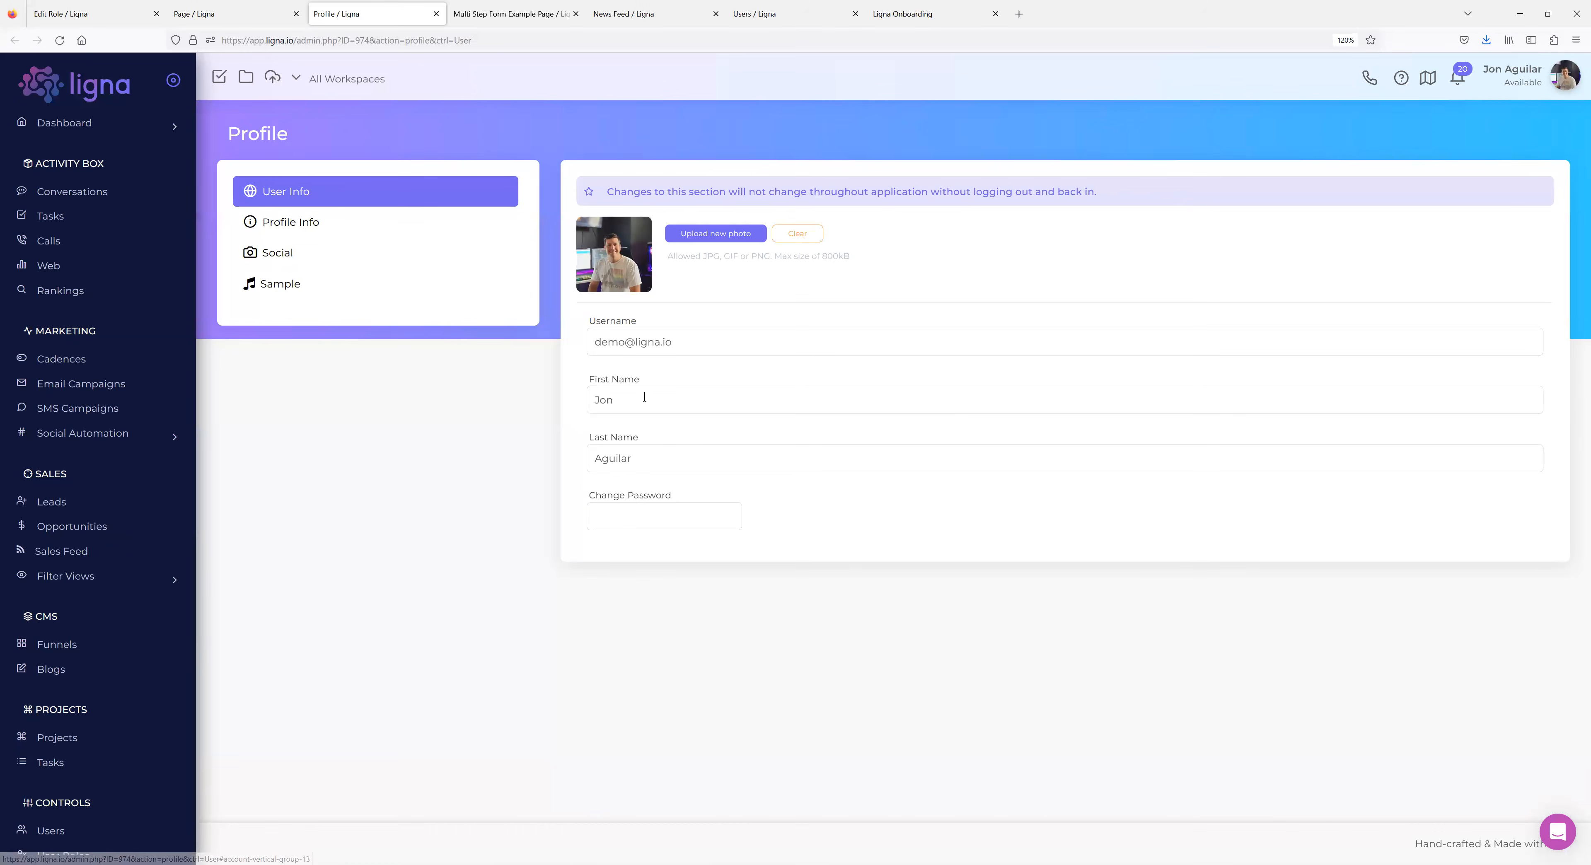
{"action": "left_click", "coordinate": [258, 15]}
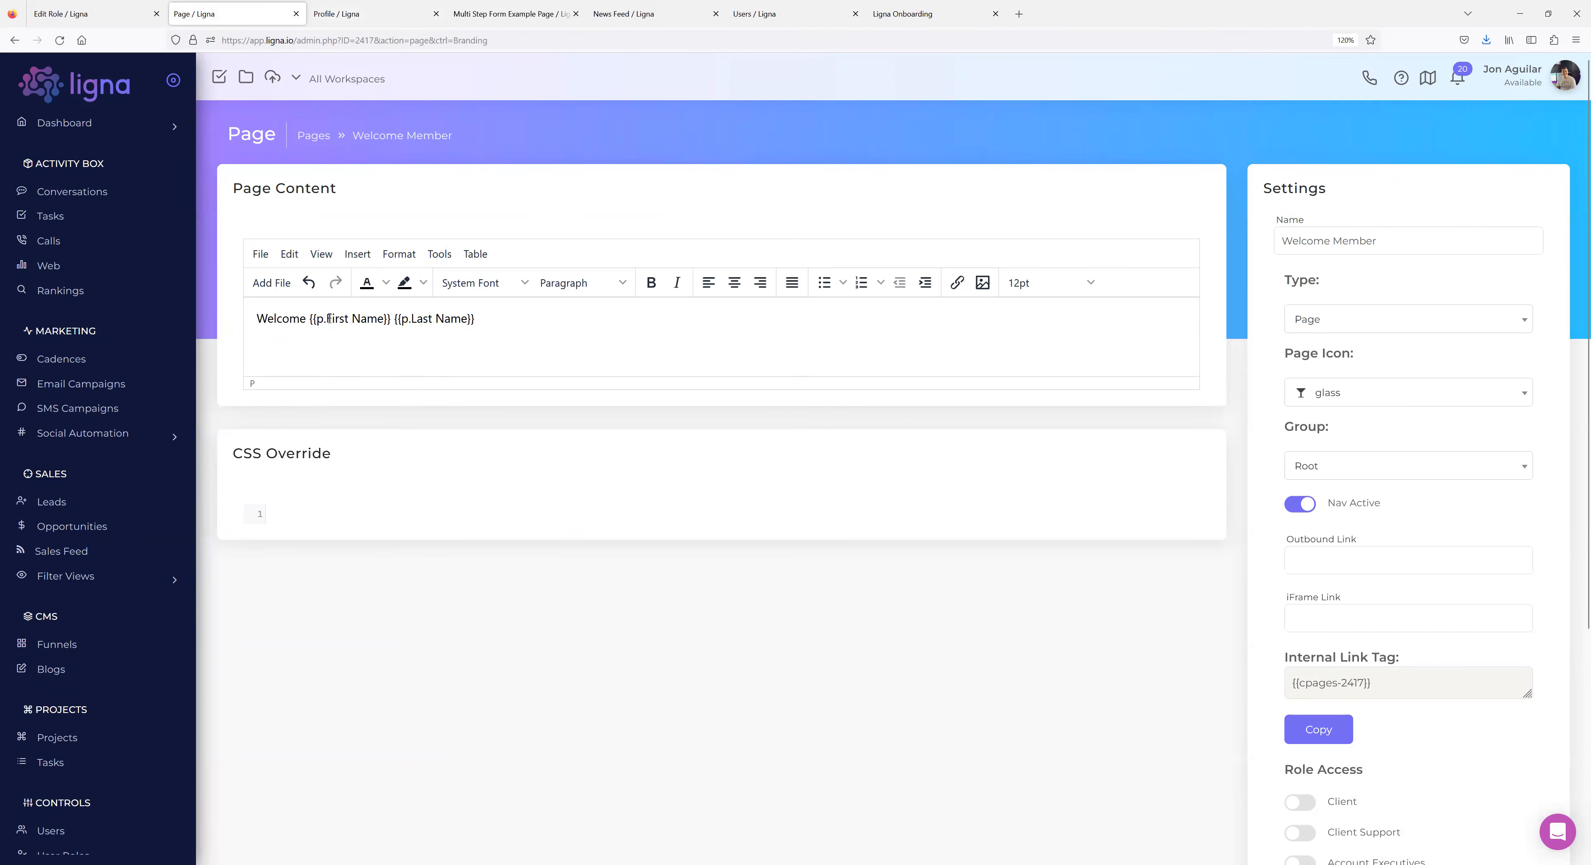
Compare the First Name placeholder with the Profile Info fields, then place the cursor after the greeting.
{"action": "left_click_drag", "start_coordinate": [326, 318], "coordinate": [384, 318]}
{"action": "left_click", "coordinate": [338, 19]}
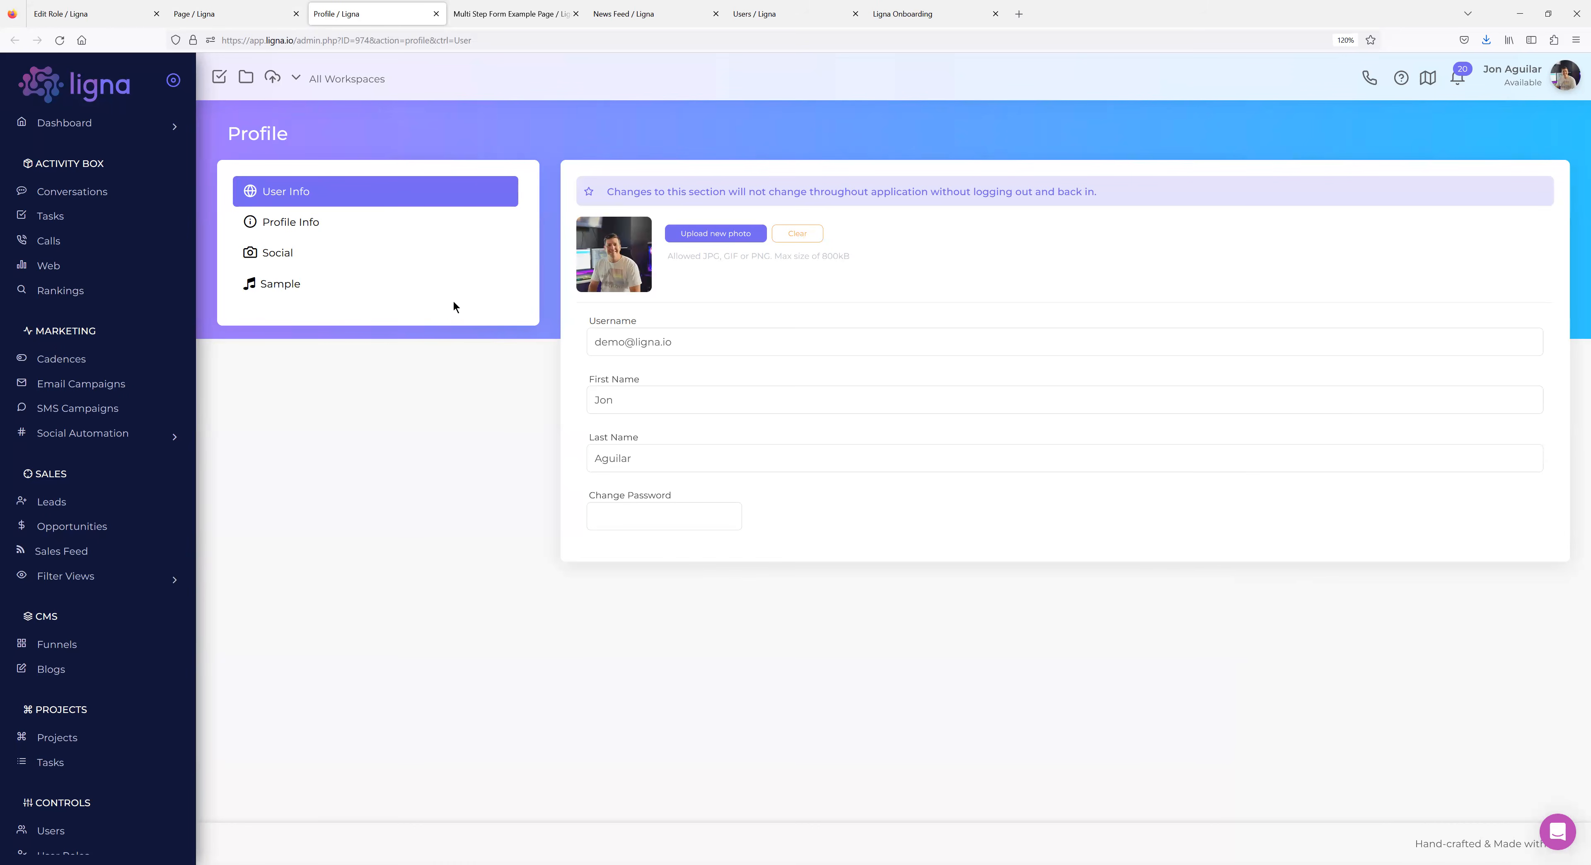
{"action": "left_click", "coordinate": [306, 229]}
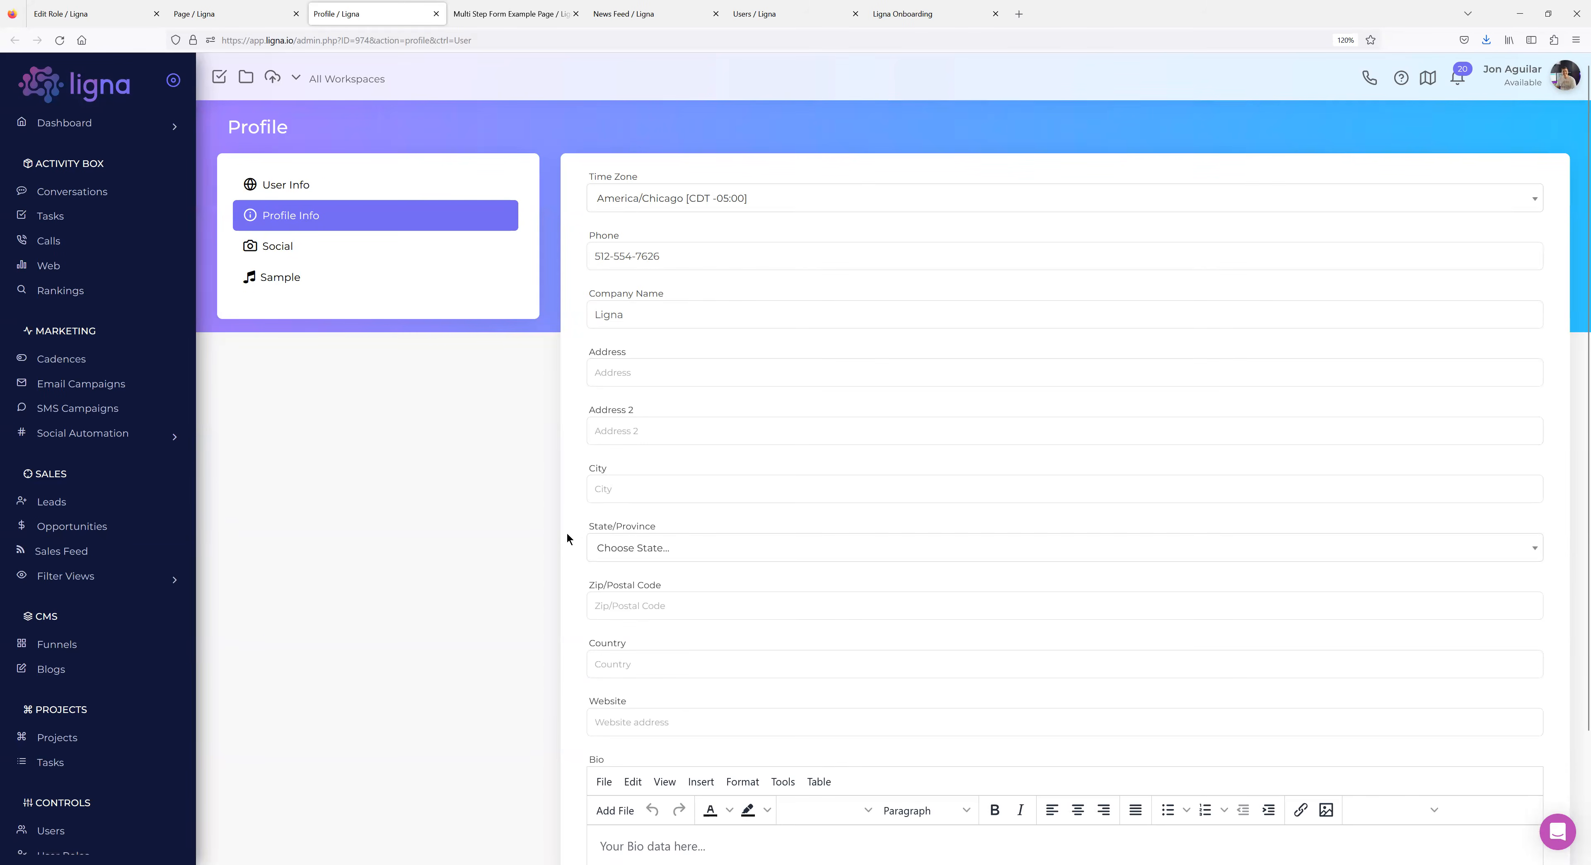
{"action": "scroll", "coordinate": [569, 482], "scroll_direction": "down", "scroll_amount": 2}
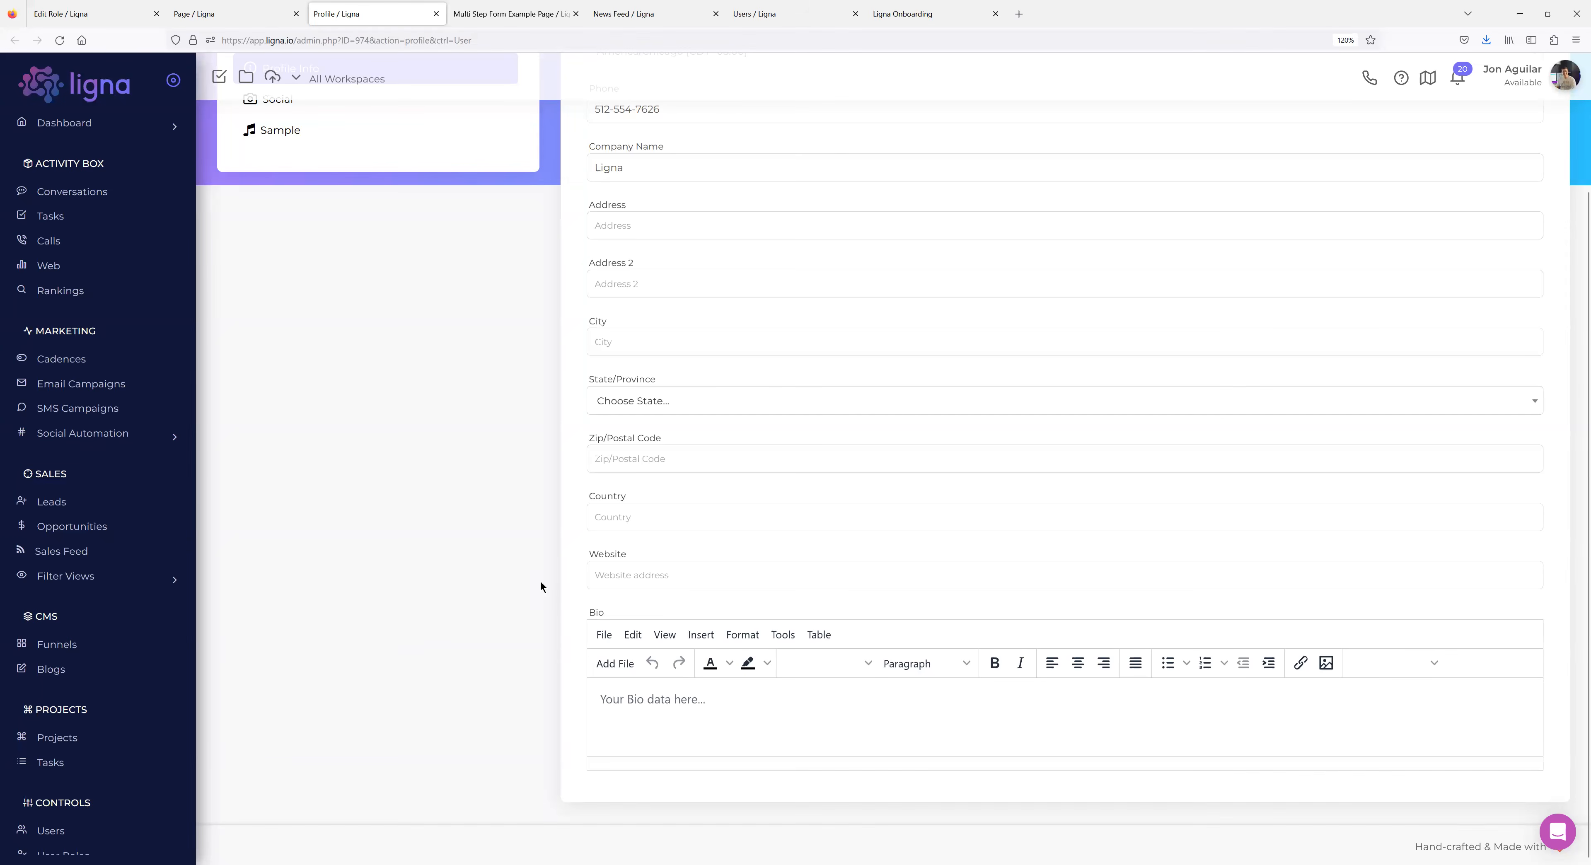
{"action": "scroll", "coordinate": [696, 667], "scroll_direction": "up", "scroll_amount": 2}
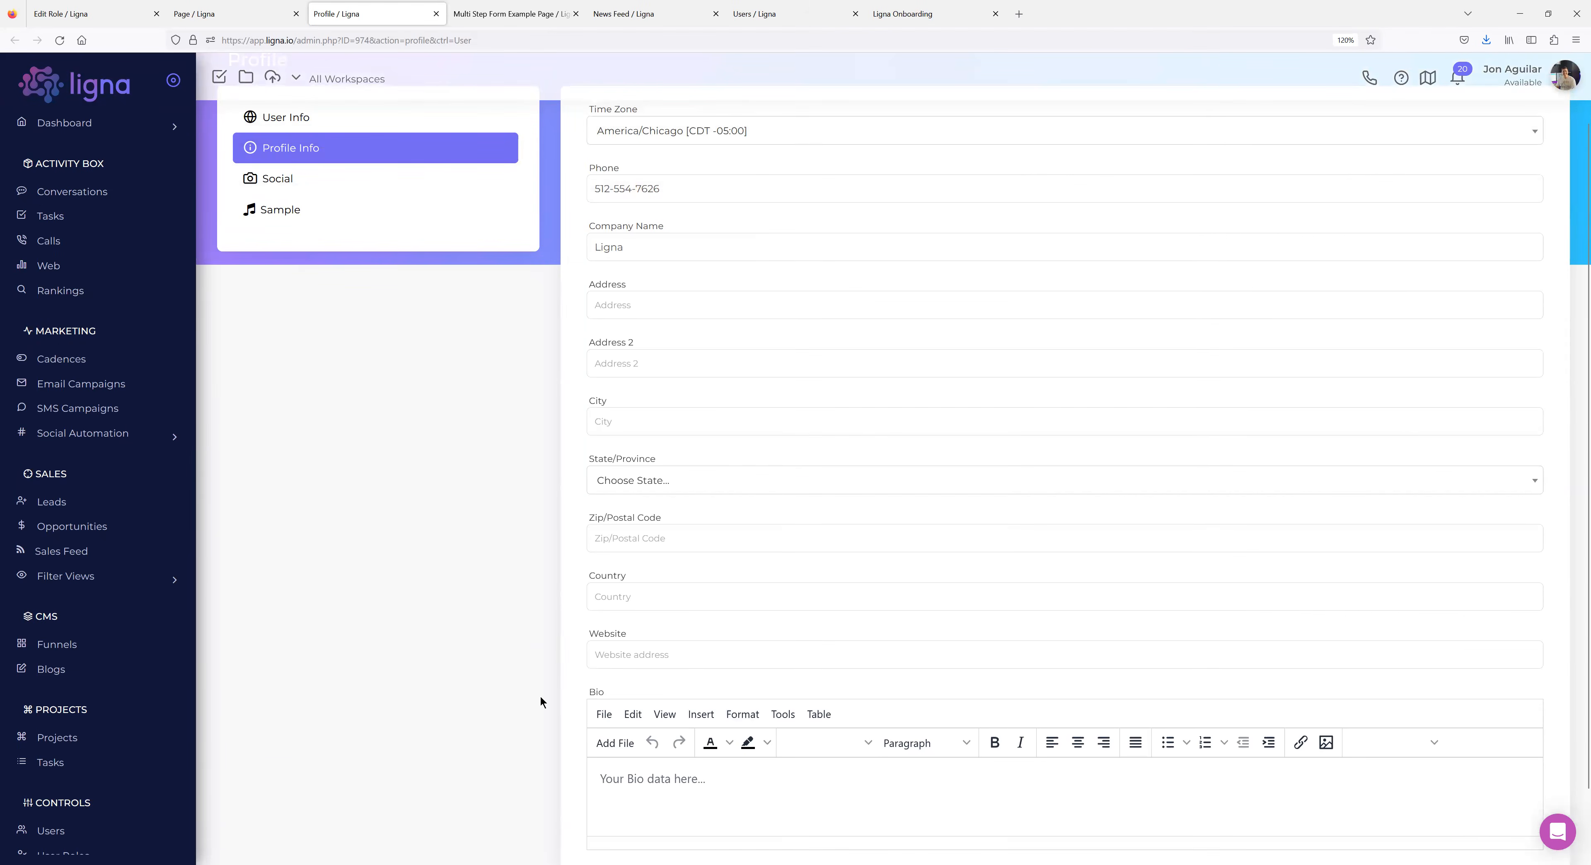
{"action": "scroll", "coordinate": [371, 510], "scroll_direction": "up", "scroll_amount": 2}
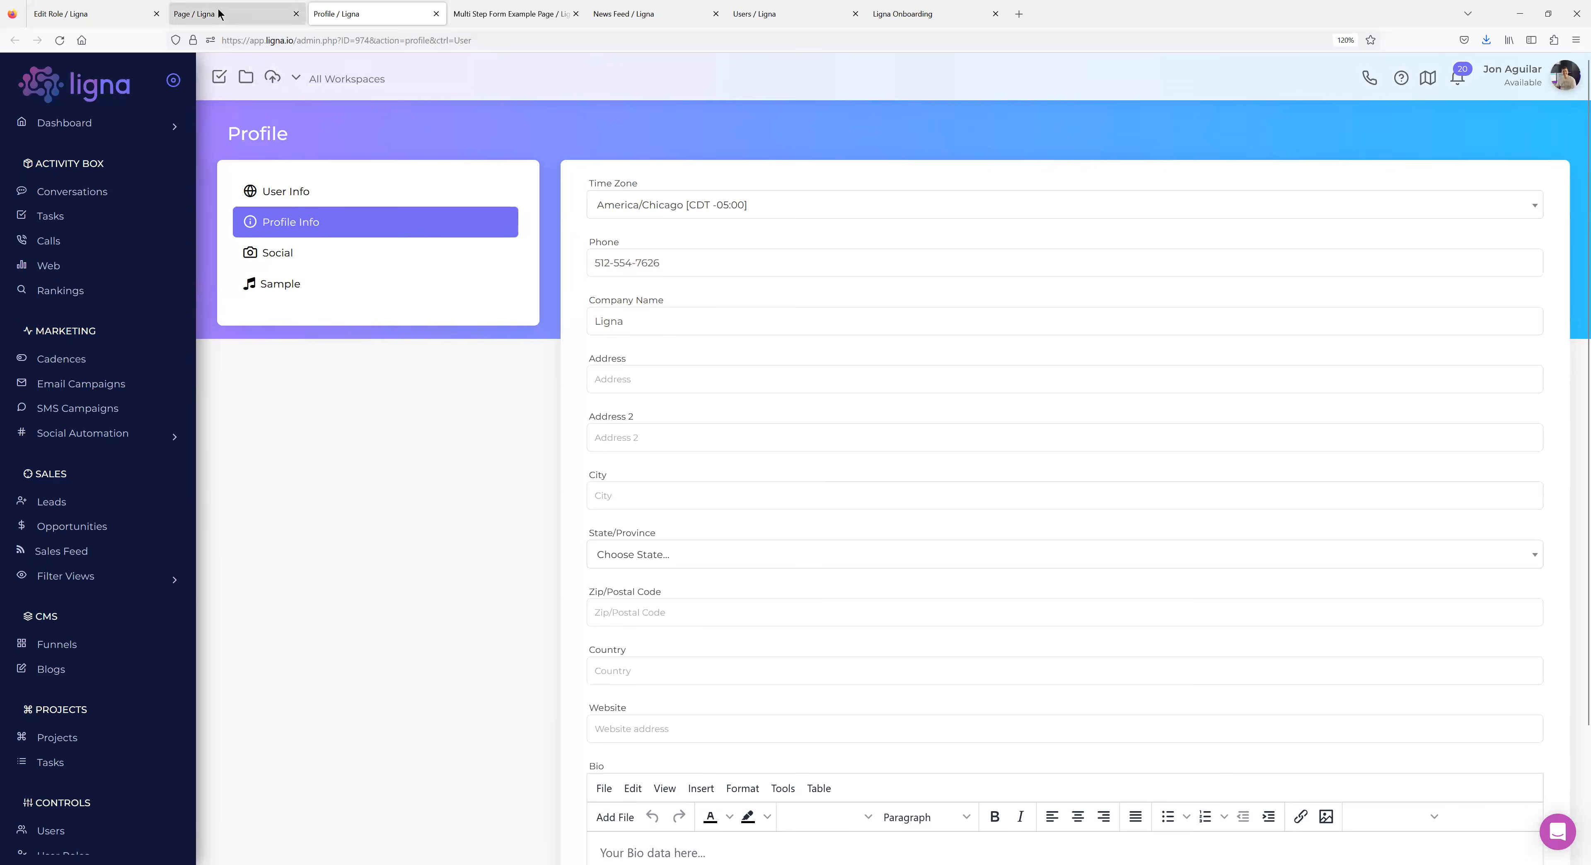
{"action": "left_click", "coordinate": [234, 14]}
{"action": "left_click", "coordinate": [521, 333]}
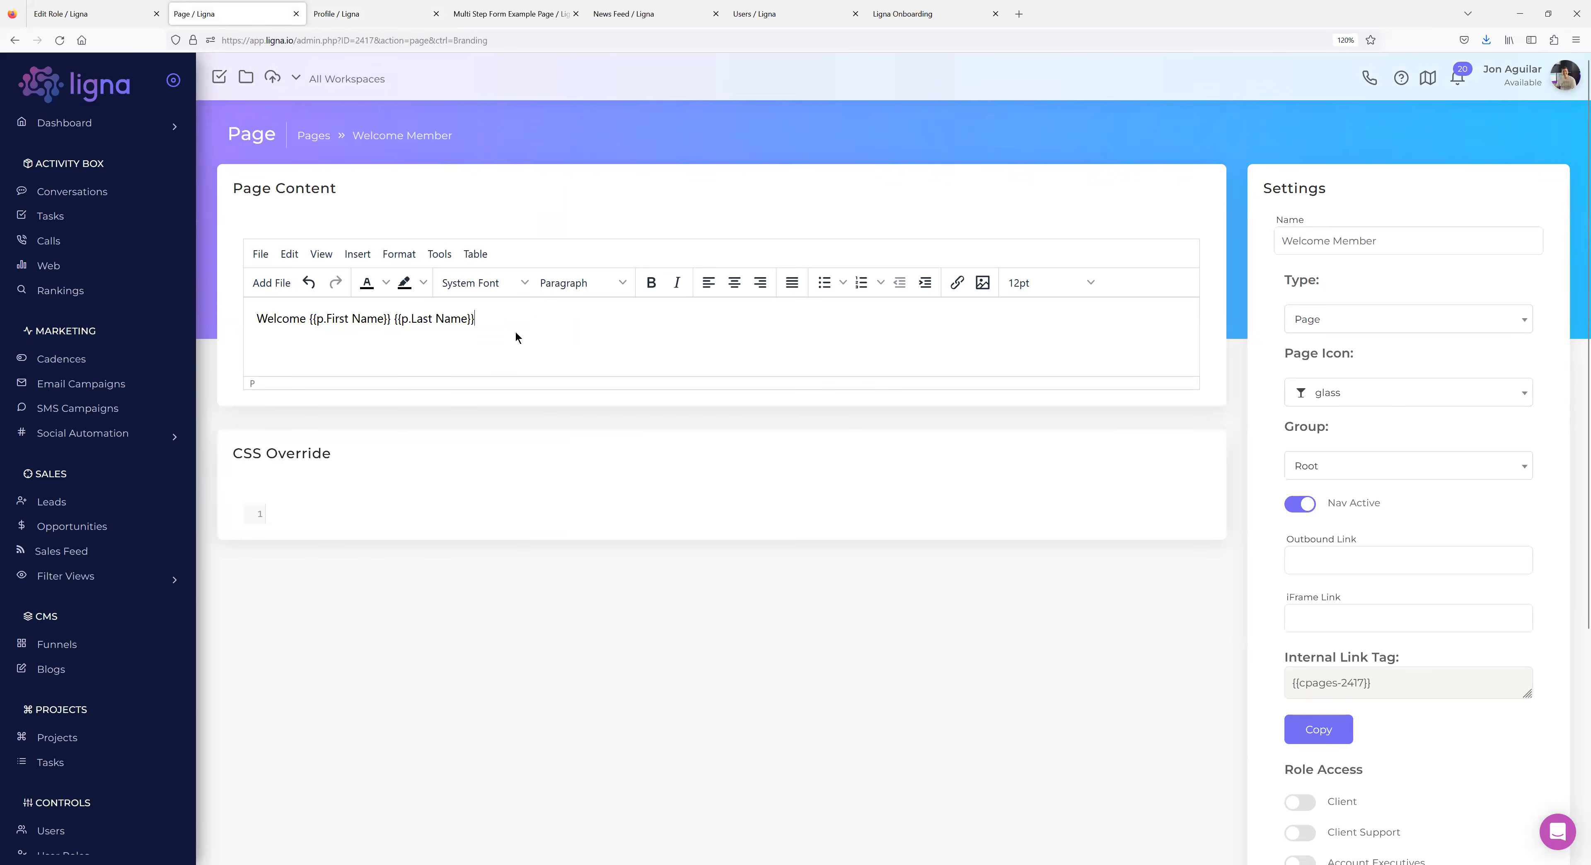
End the greeting with '!' and open Welcome Member as the membership user.
{"action": "type", "text": "!"}
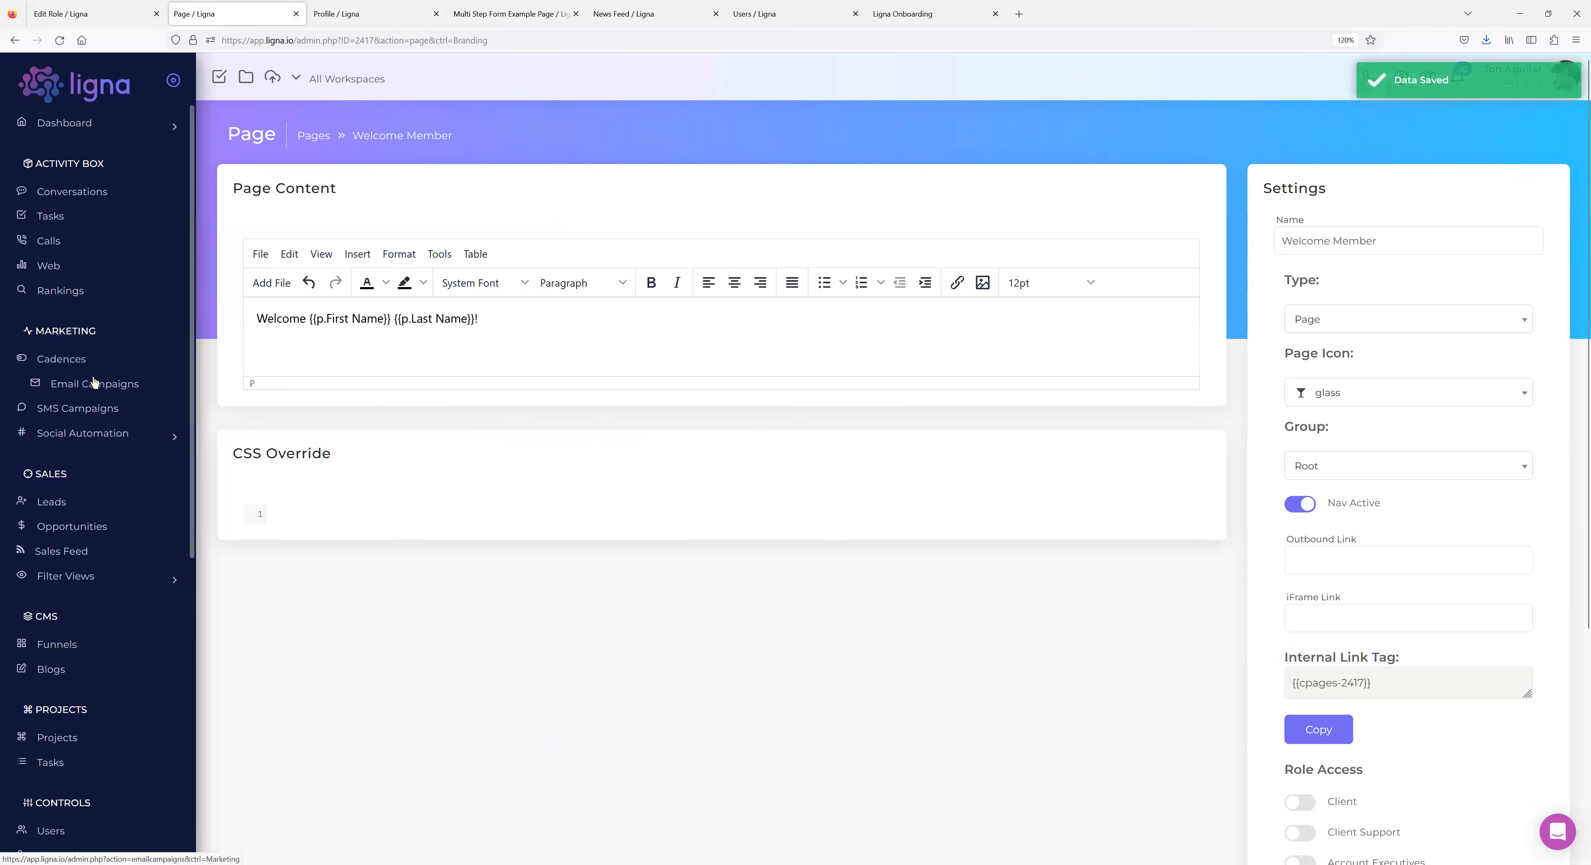
{"action": "scroll", "coordinate": [96, 380], "scroll_direction": "down", "scroll_amount": 3}
{"action": "left_click", "coordinate": [71, 665]}
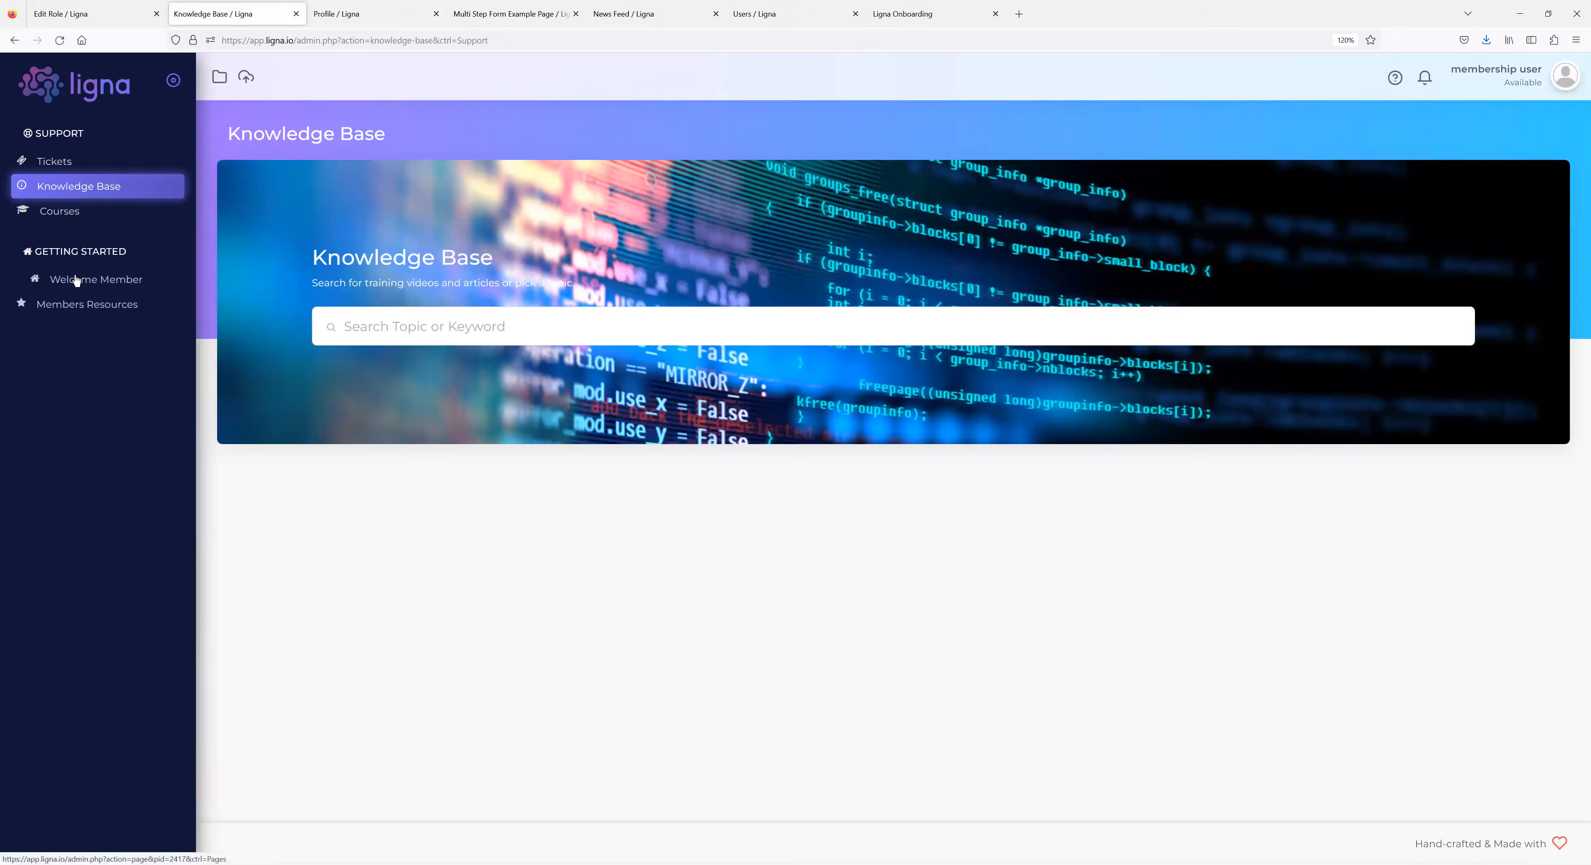
{"action": "left_click", "coordinate": [76, 279]}
Check the member's full name in the greeting, then log out of the member session.
{"action": "double_click", "coordinate": [291, 184]}
{"action": "left_click_drag", "start_coordinate": [362, 183], "coordinate": [370, 179]}
{"action": "left_click", "coordinate": [1506, 80]}
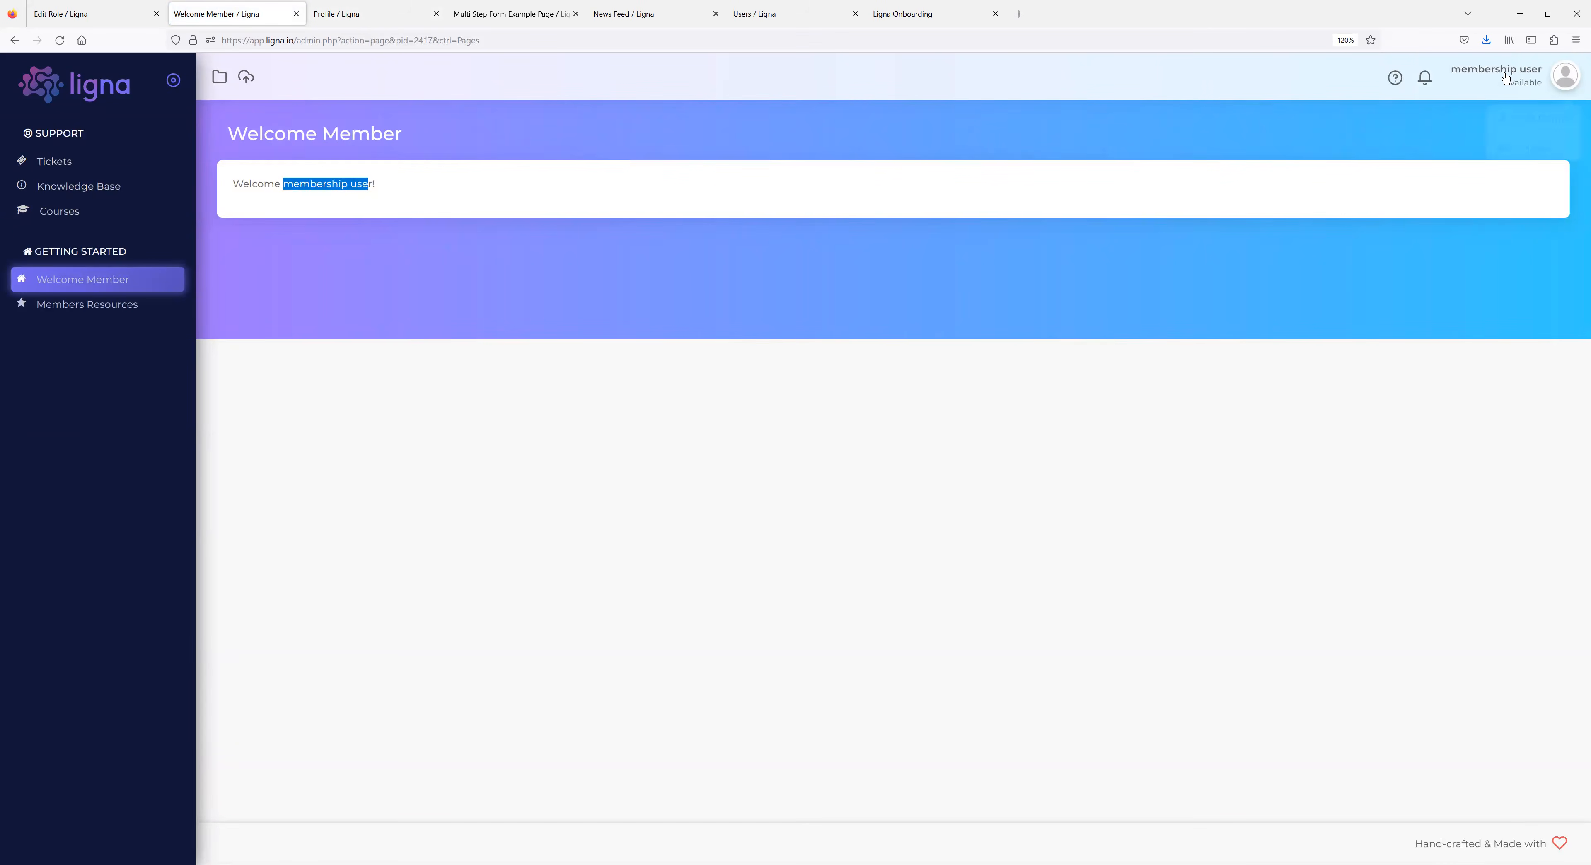
{"action": "left_click", "coordinate": [1533, 138]}
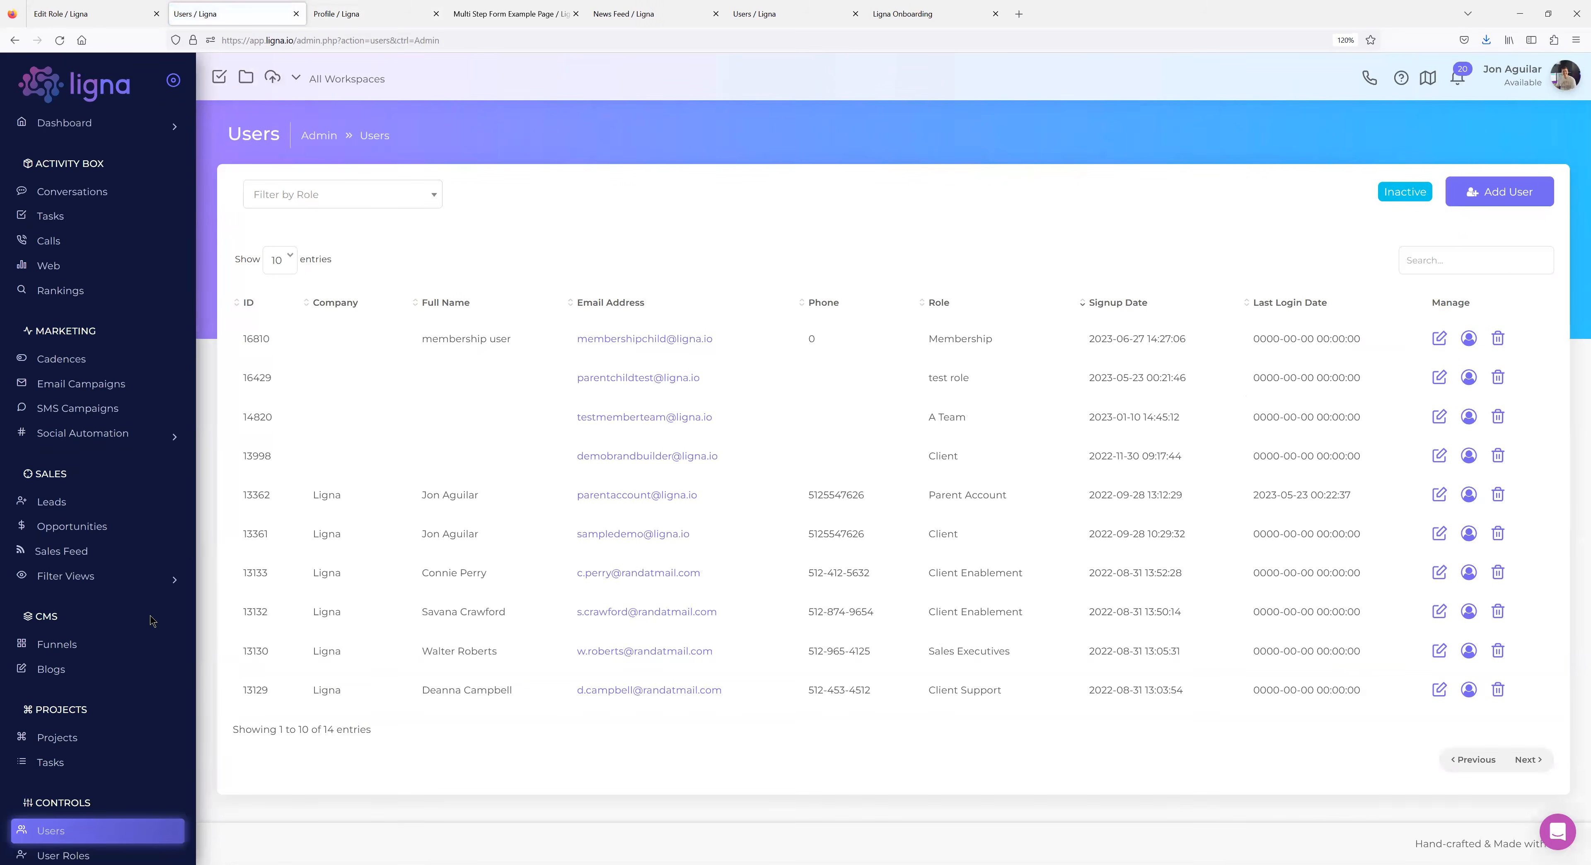
Go from System > Pages to User Roles and open the Membership role.
{"action": "scroll", "coordinate": [151, 621], "scroll_direction": "down", "scroll_amount": 6}
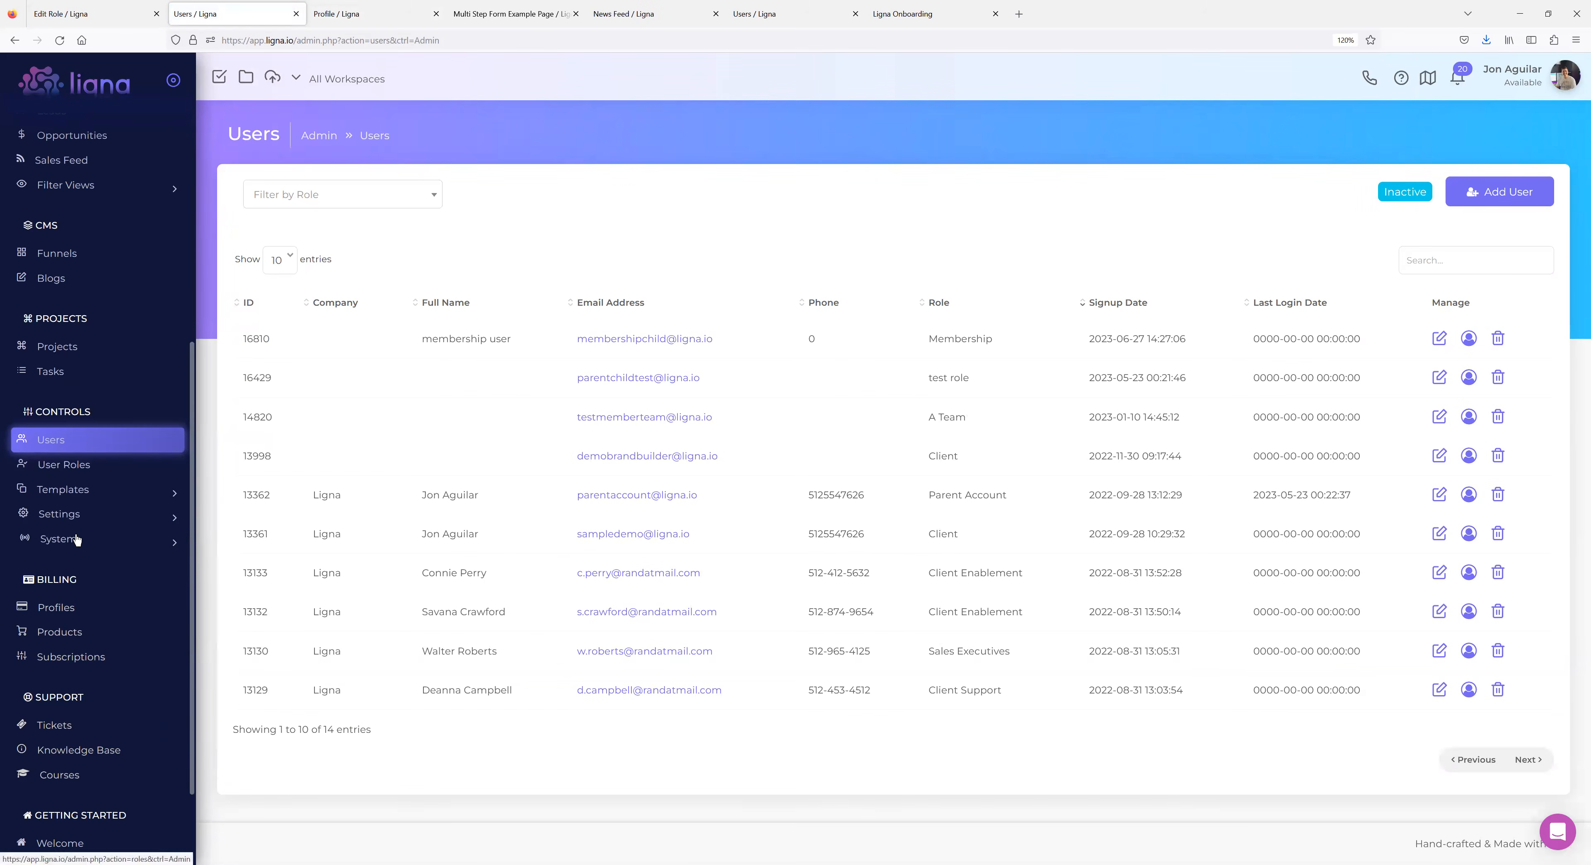
{"action": "left_click", "coordinate": [76, 540]}
{"action": "left_click", "coordinate": [71, 647]}
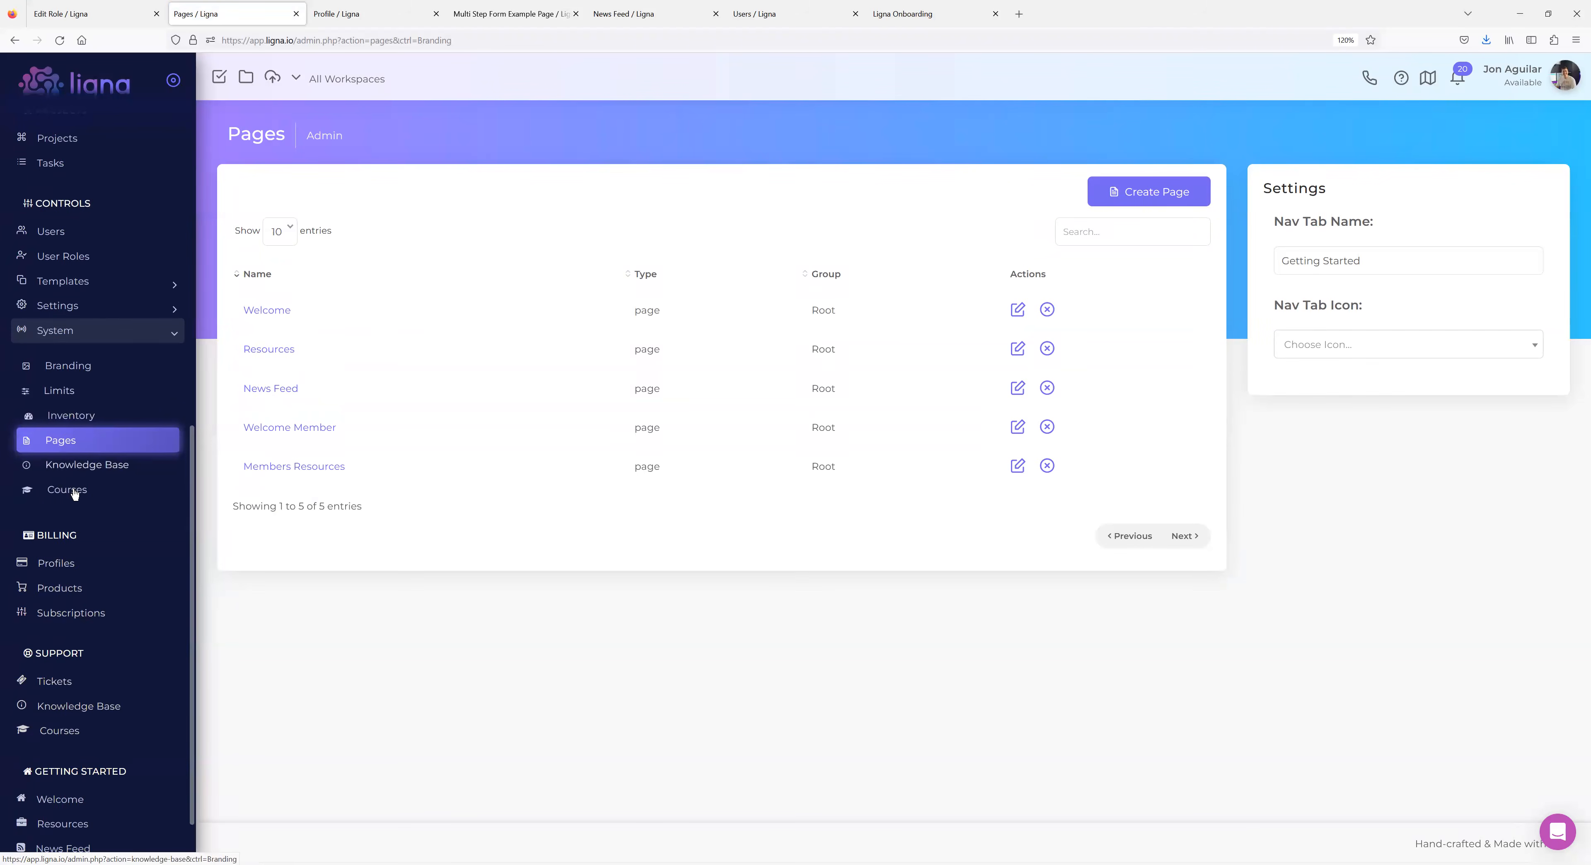
{"action": "left_click", "coordinate": [170, 260]}
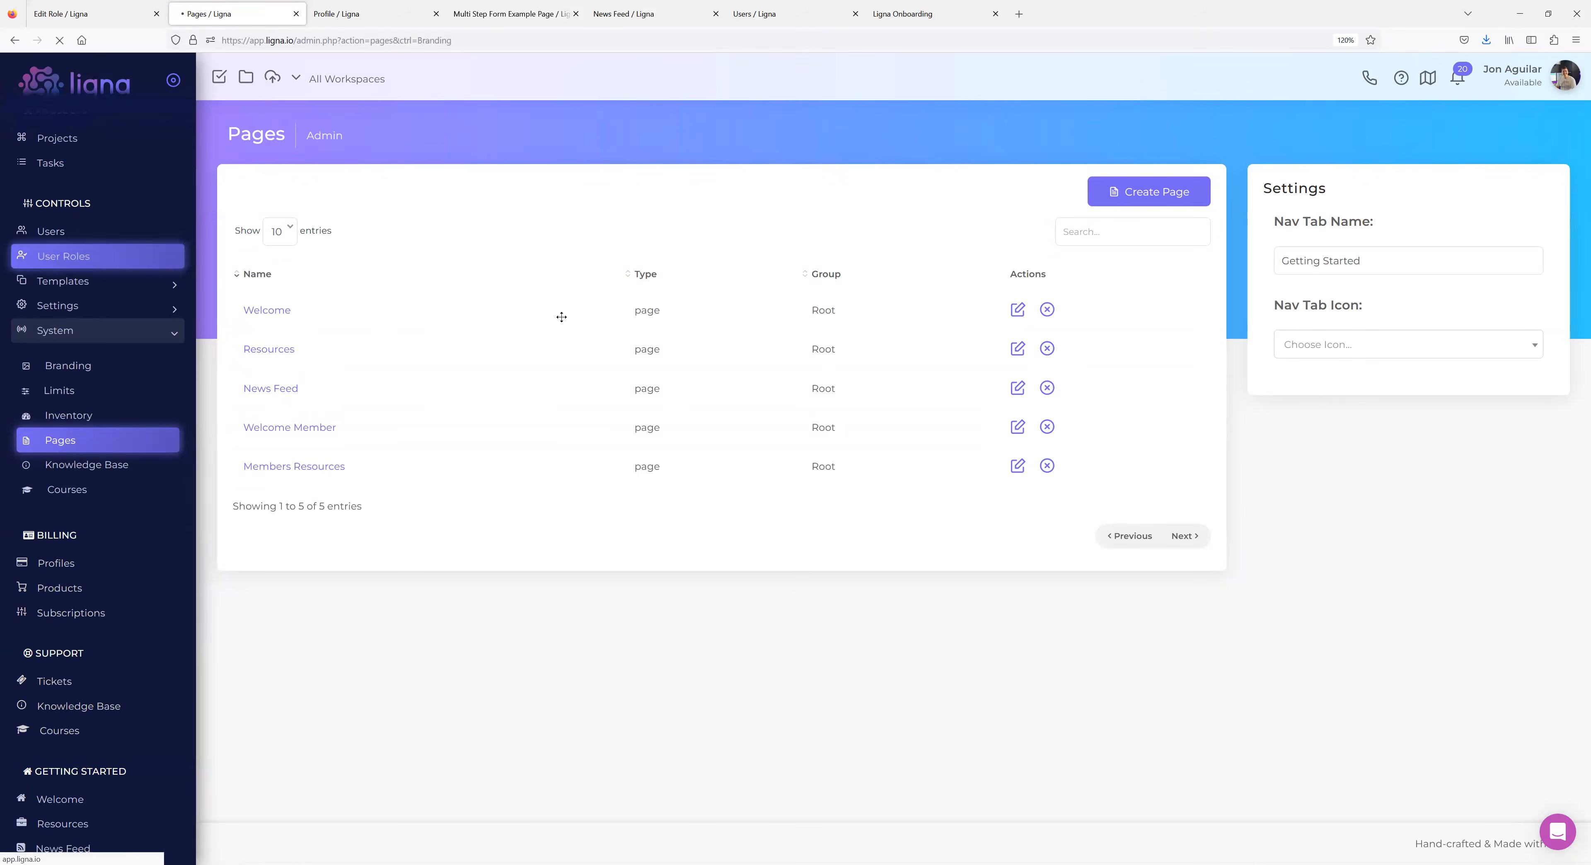
{"action": "scroll", "coordinate": [330, 636], "scroll_direction": "down", "scroll_amount": 1}
{"action": "scroll", "coordinate": [330, 687], "scroll_direction": "down", "scroll_amount": 1}
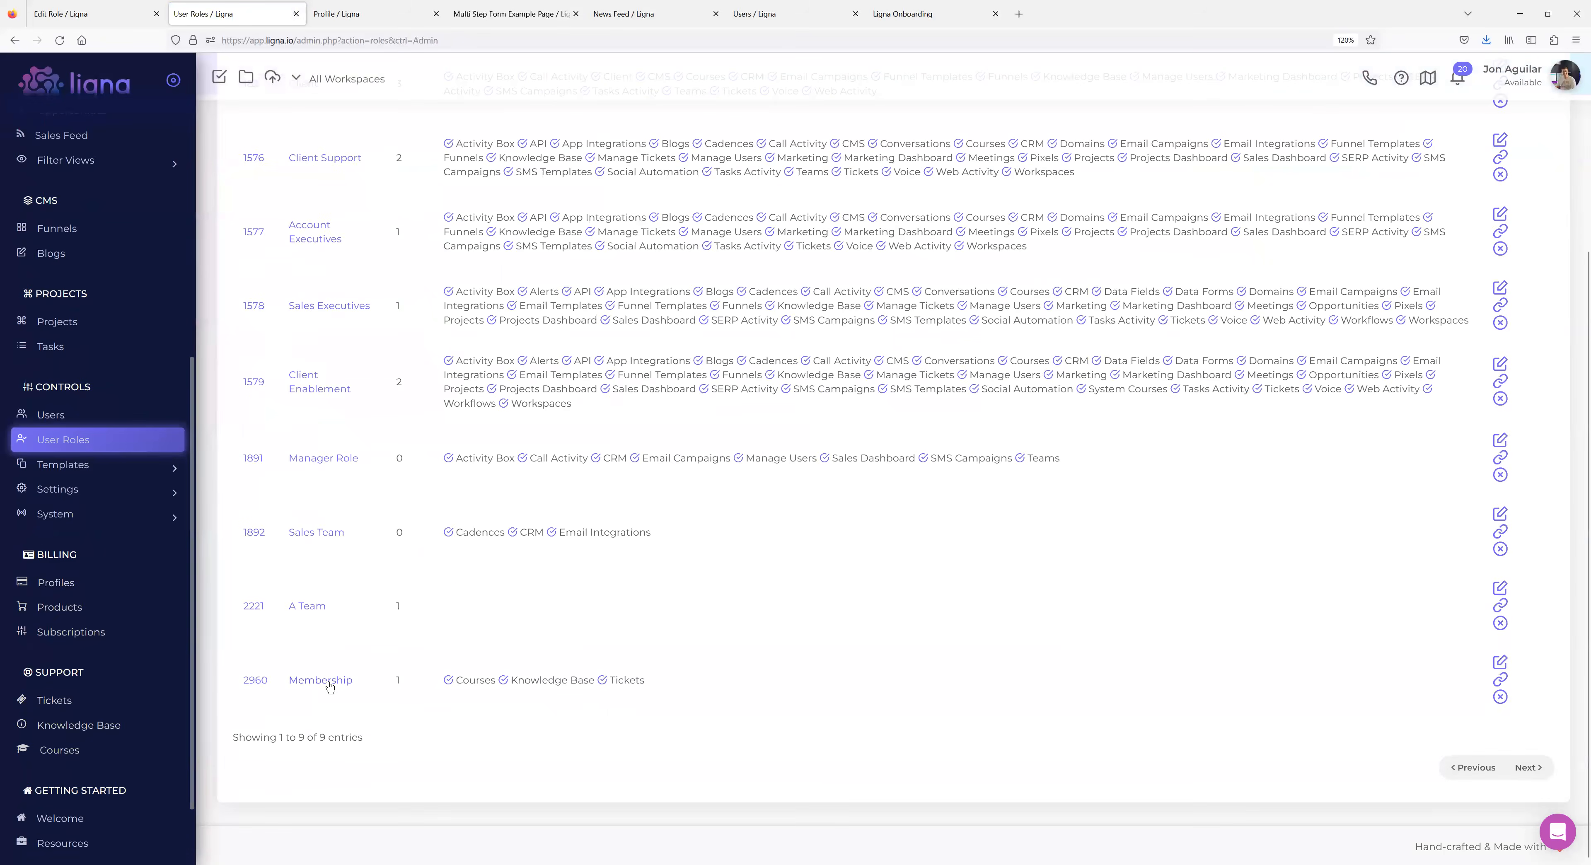
{"action": "left_click", "coordinate": [318, 674]}
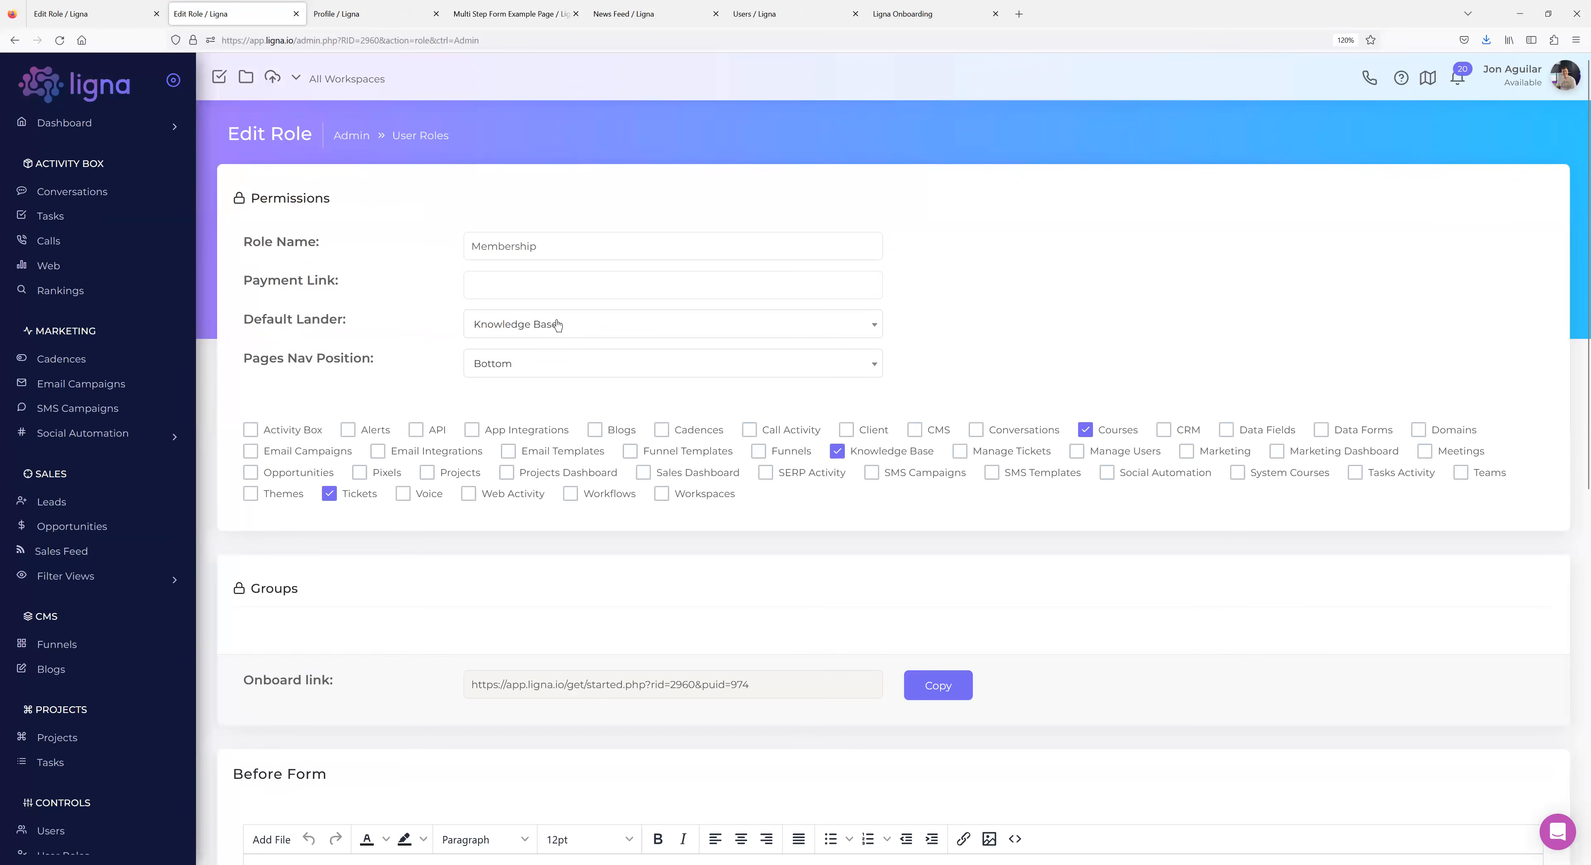
Set the Membership role's Default Lander to Welcome Member, then impersonate the membership user.
{"action": "left_click", "coordinate": [557, 321]}
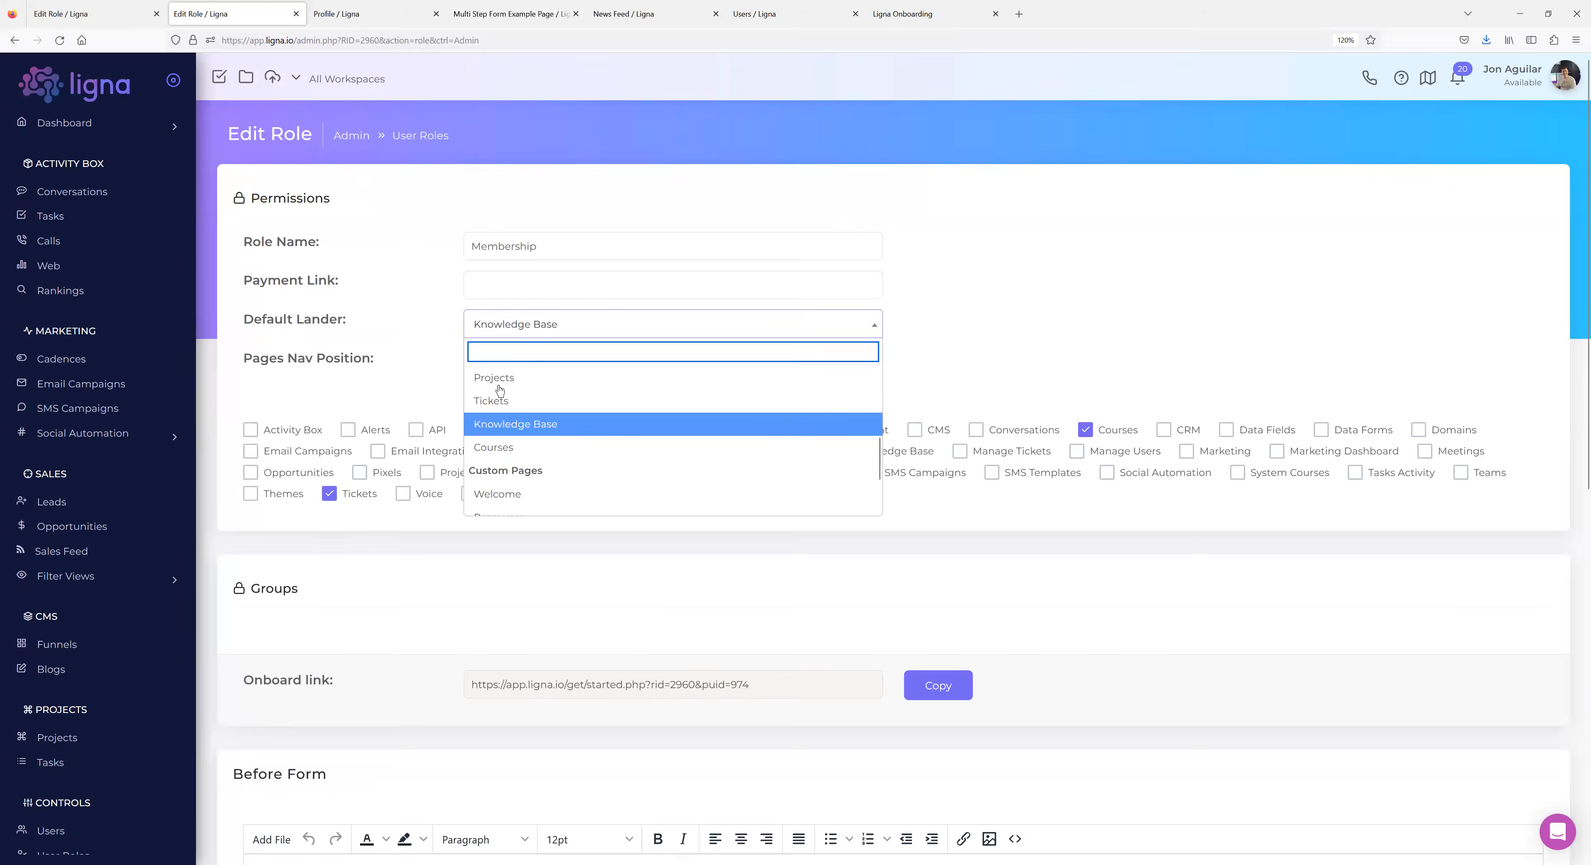
{"action": "scroll", "coordinate": [580, 436], "scroll_direction": "down", "scroll_amount": 2}
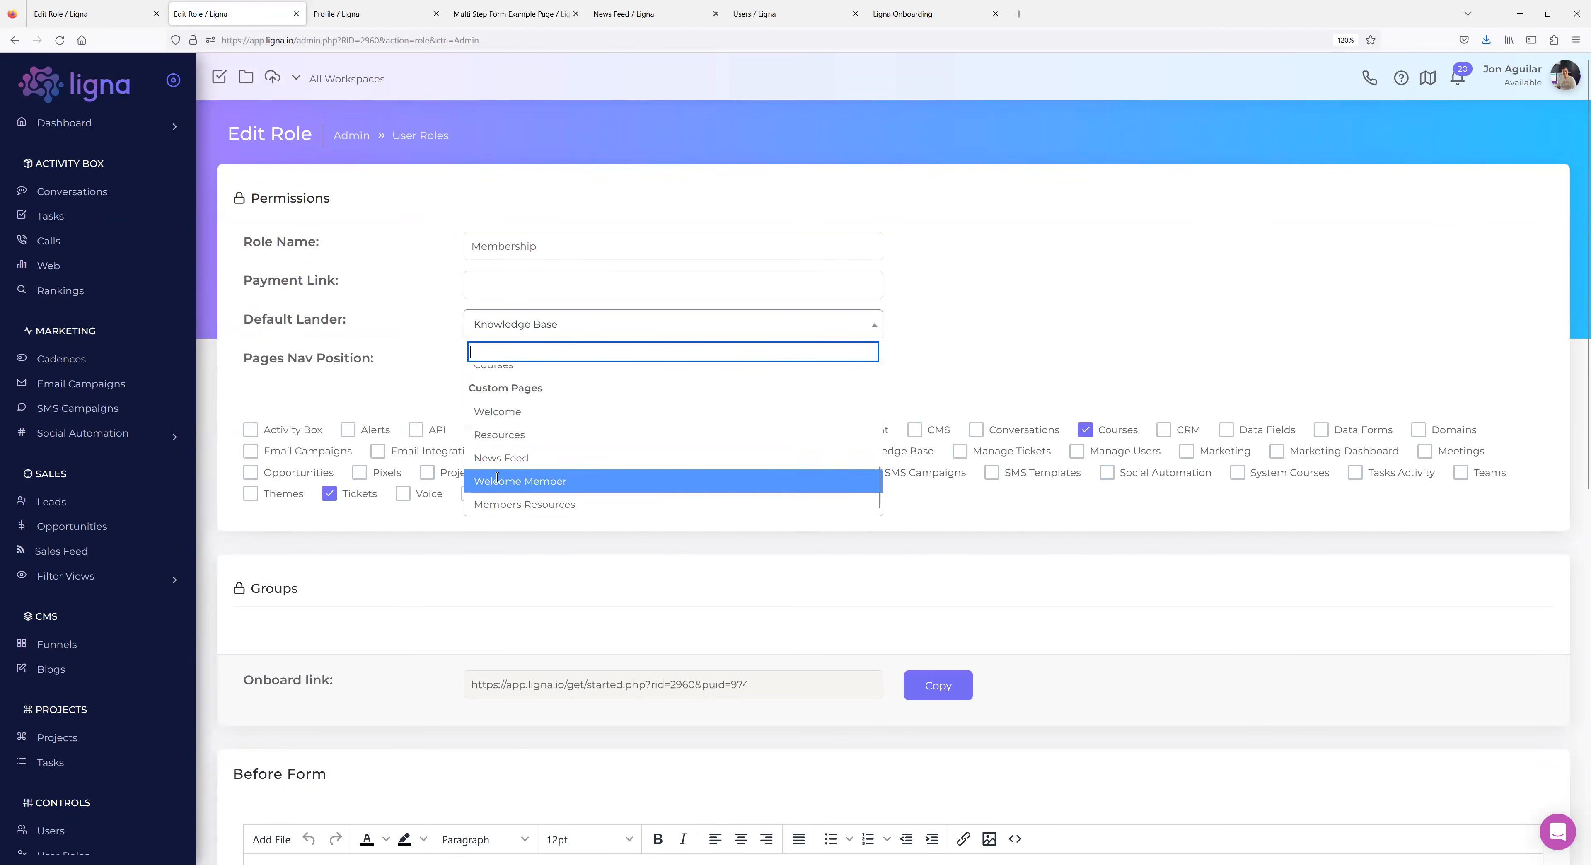
{"action": "left_click", "coordinate": [497, 479]}
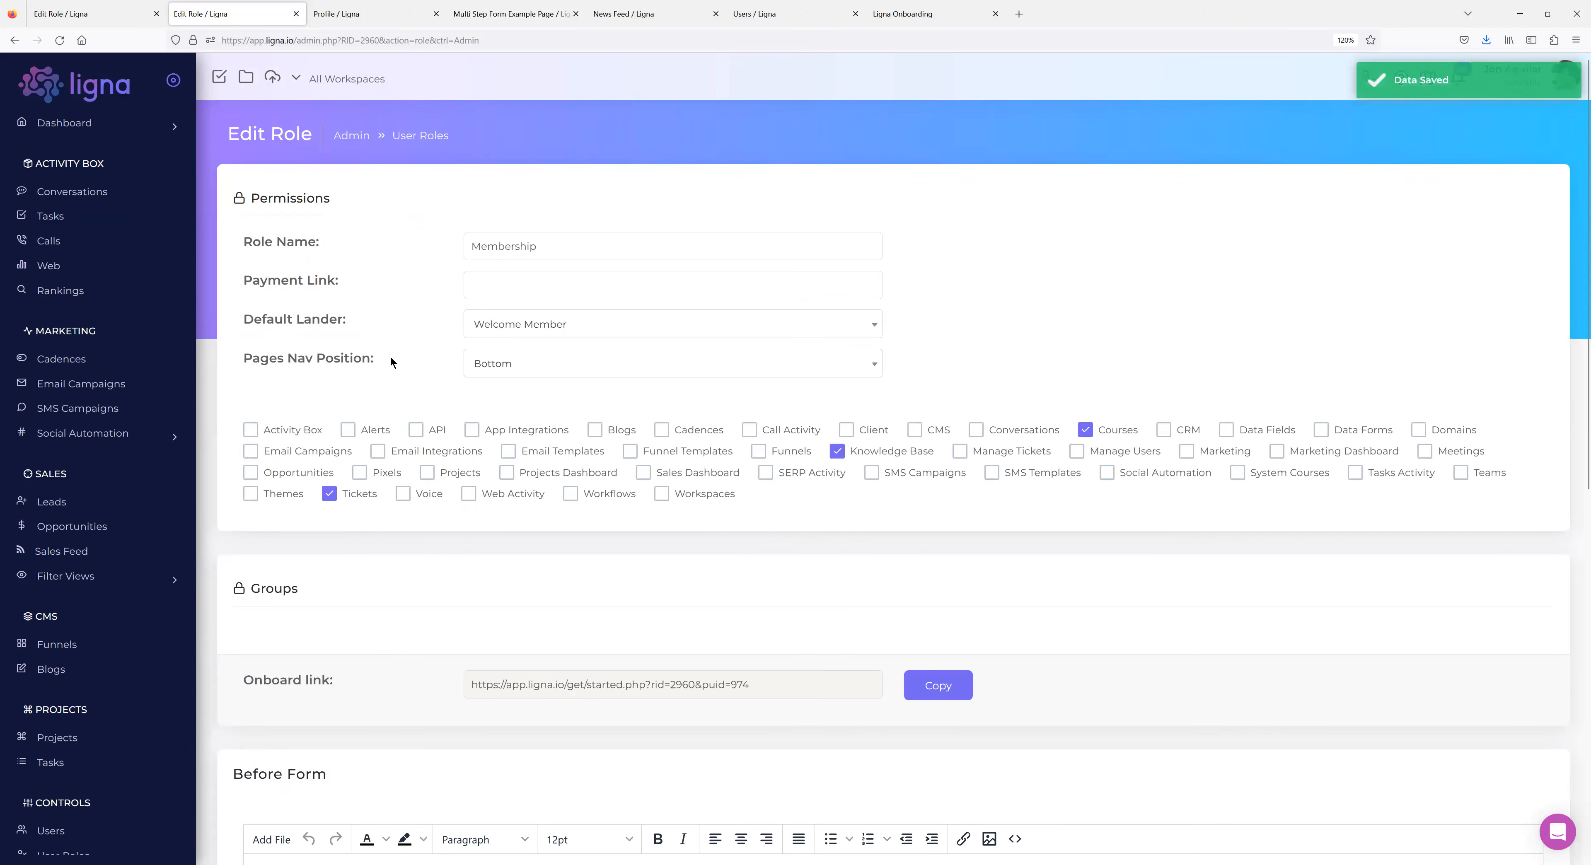
{"action": "scroll", "coordinate": [74, 525], "scroll_direction": "down", "scroll_amount": 5}
{"action": "left_click", "coordinate": [64, 506]}
{"action": "left_click", "coordinate": [648, 339]}
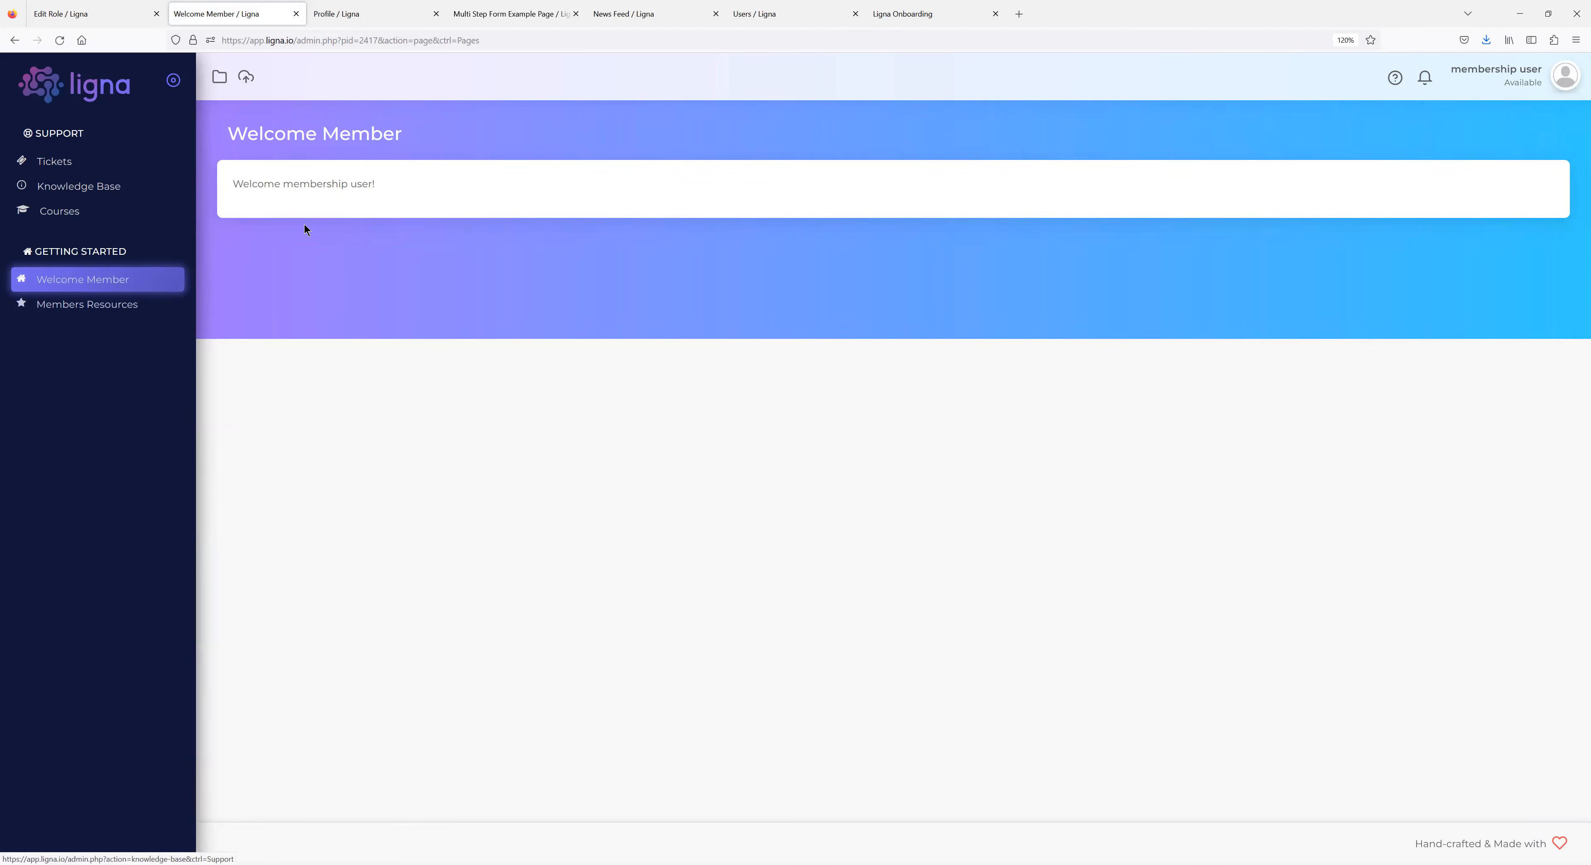
Log out of the member view and open the Membership role under User Roles.
{"action": "mouse_move", "coordinate": [1565, 77]}
{"action": "left_click", "coordinate": [1541, 139]}
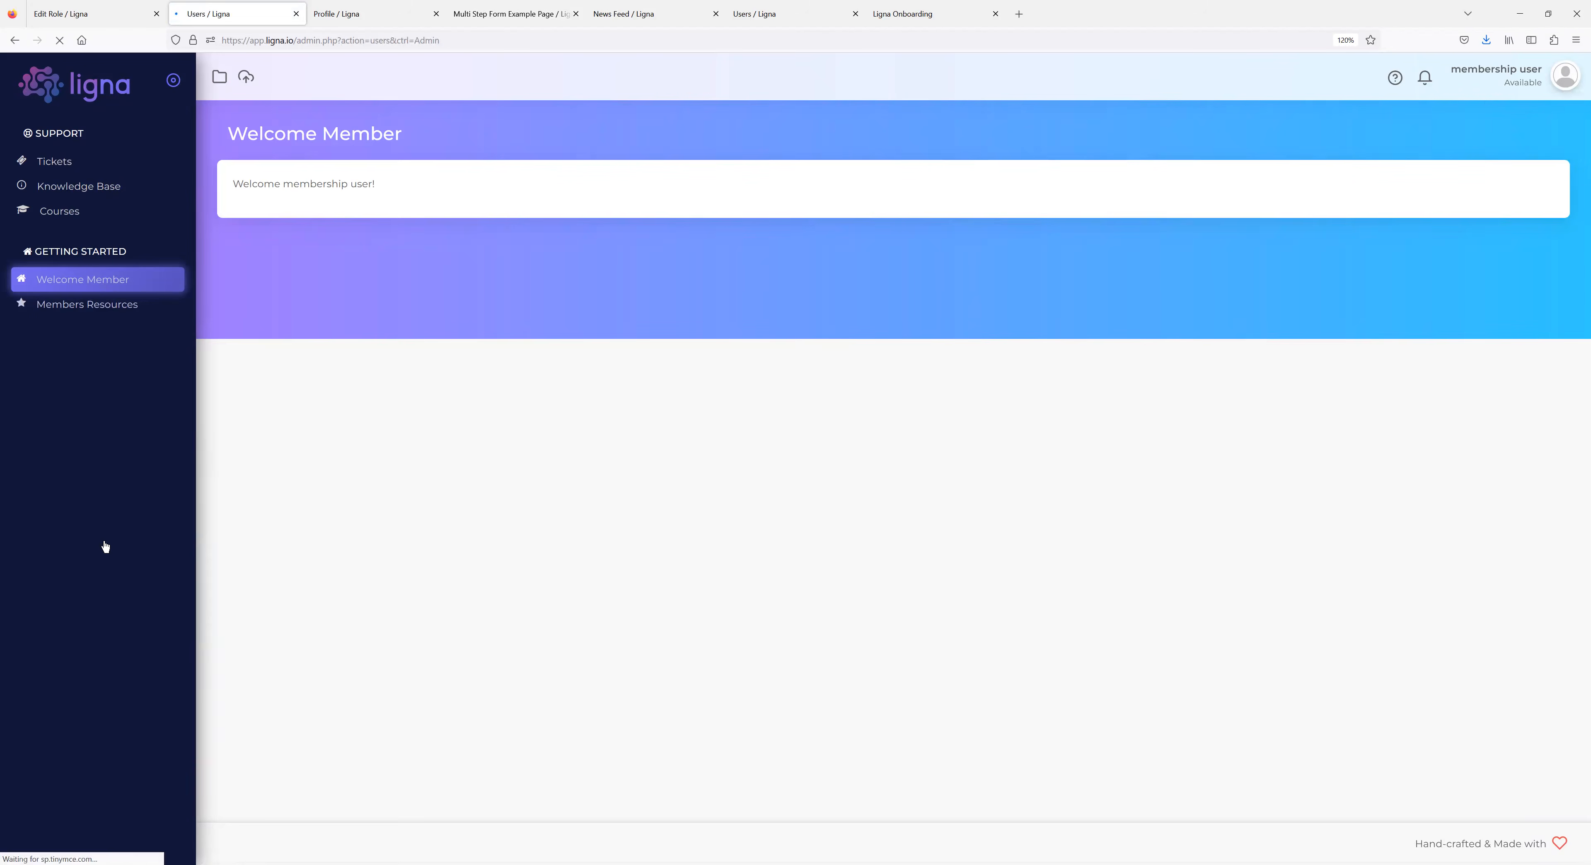
{"action": "scroll", "coordinate": [104, 586], "scroll_direction": "down", "scroll_amount": 5}
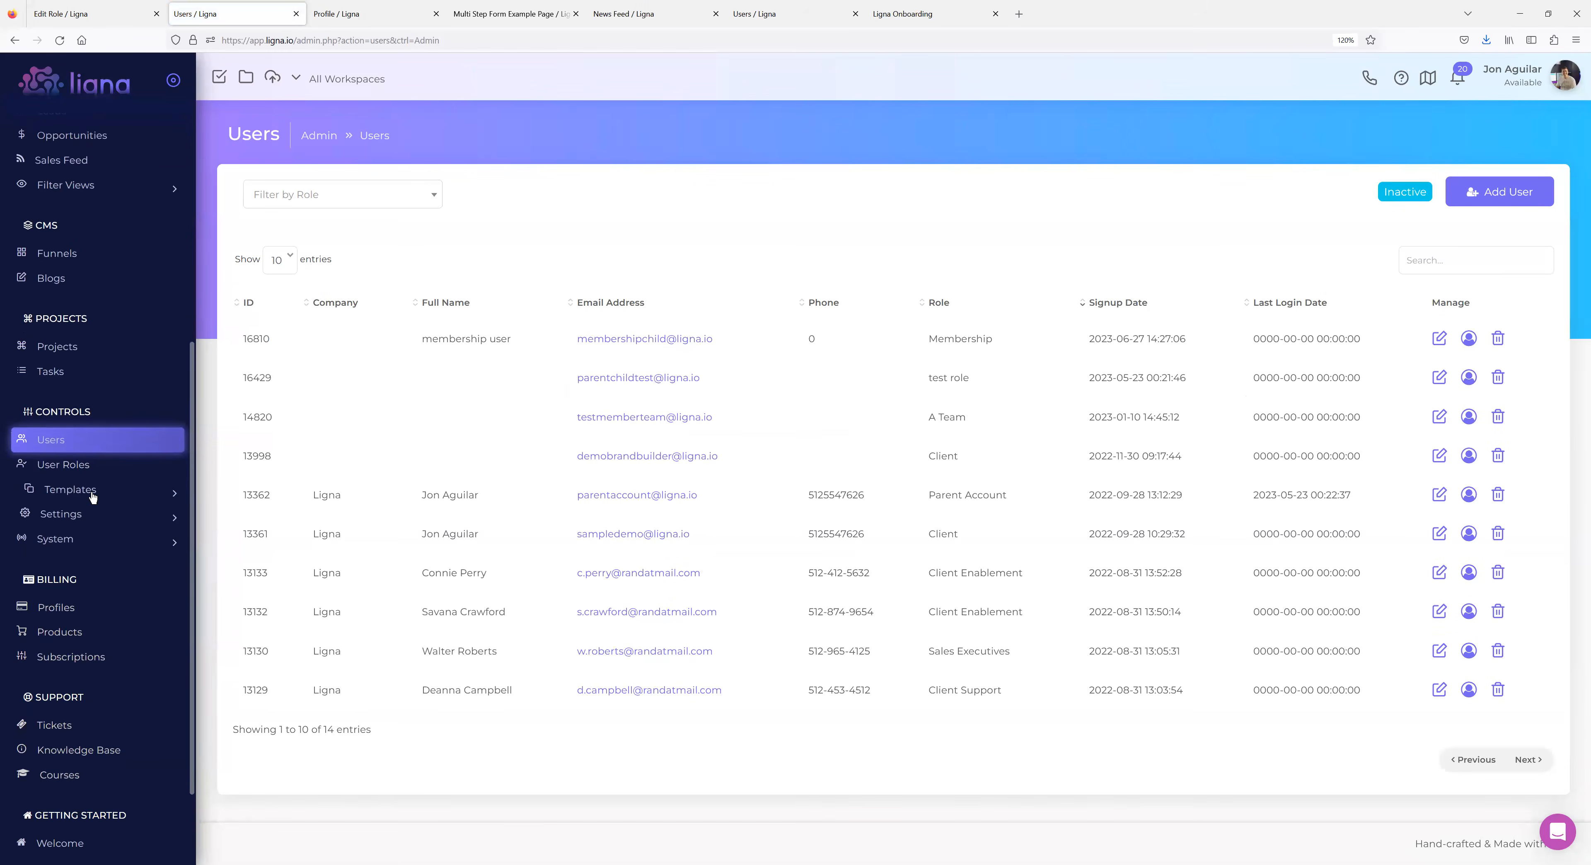
{"action": "left_click", "coordinate": [75, 468]}
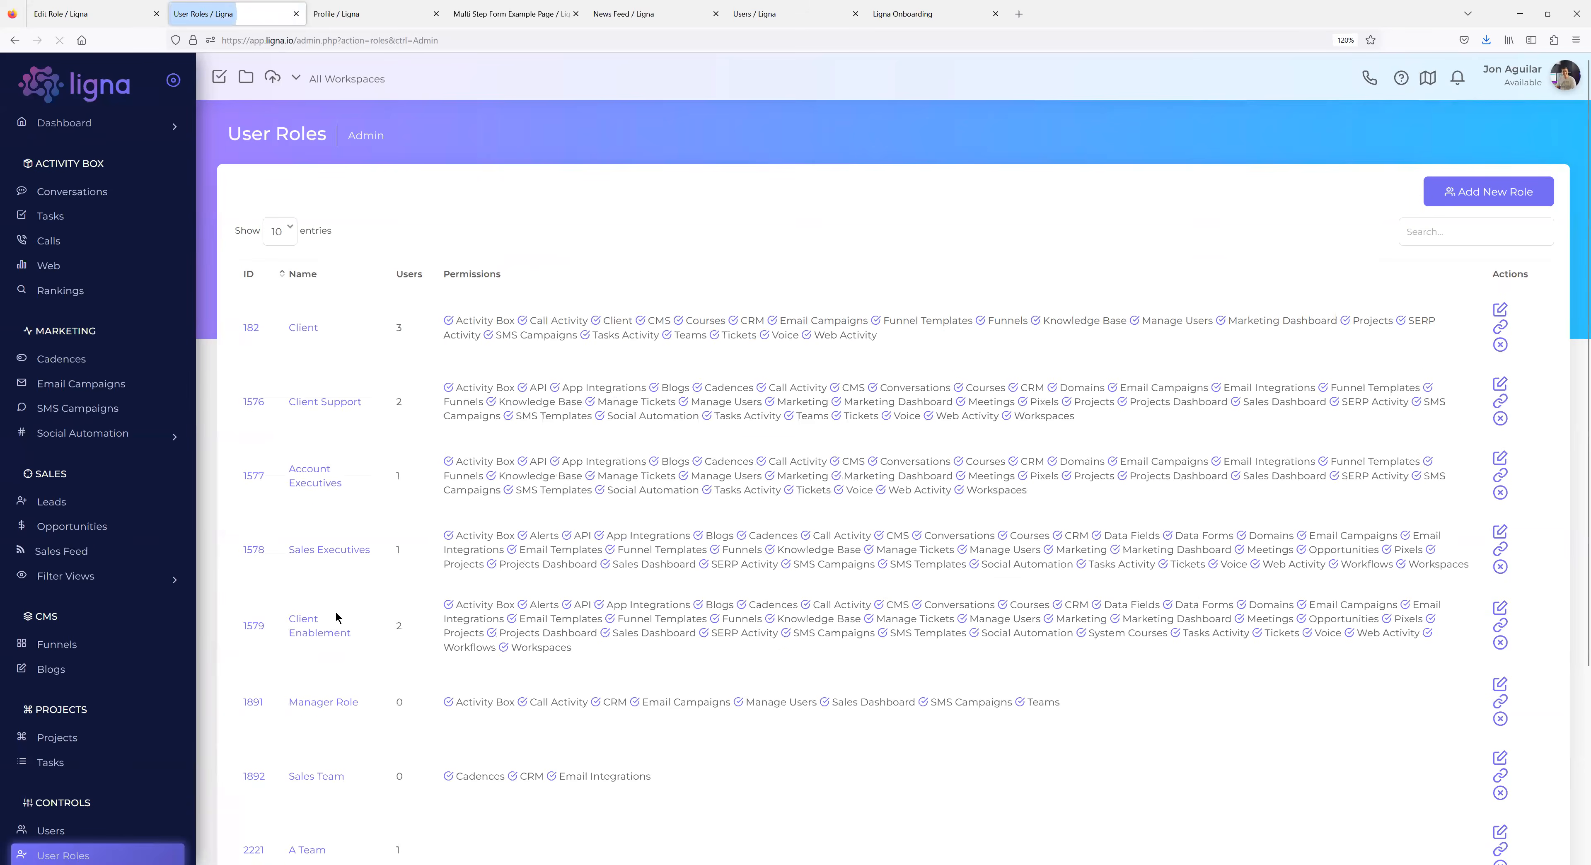
{"action": "scroll", "coordinate": [327, 642], "scroll_direction": "down", "scroll_amount": 5}
{"action": "left_click", "coordinate": [317, 682]}
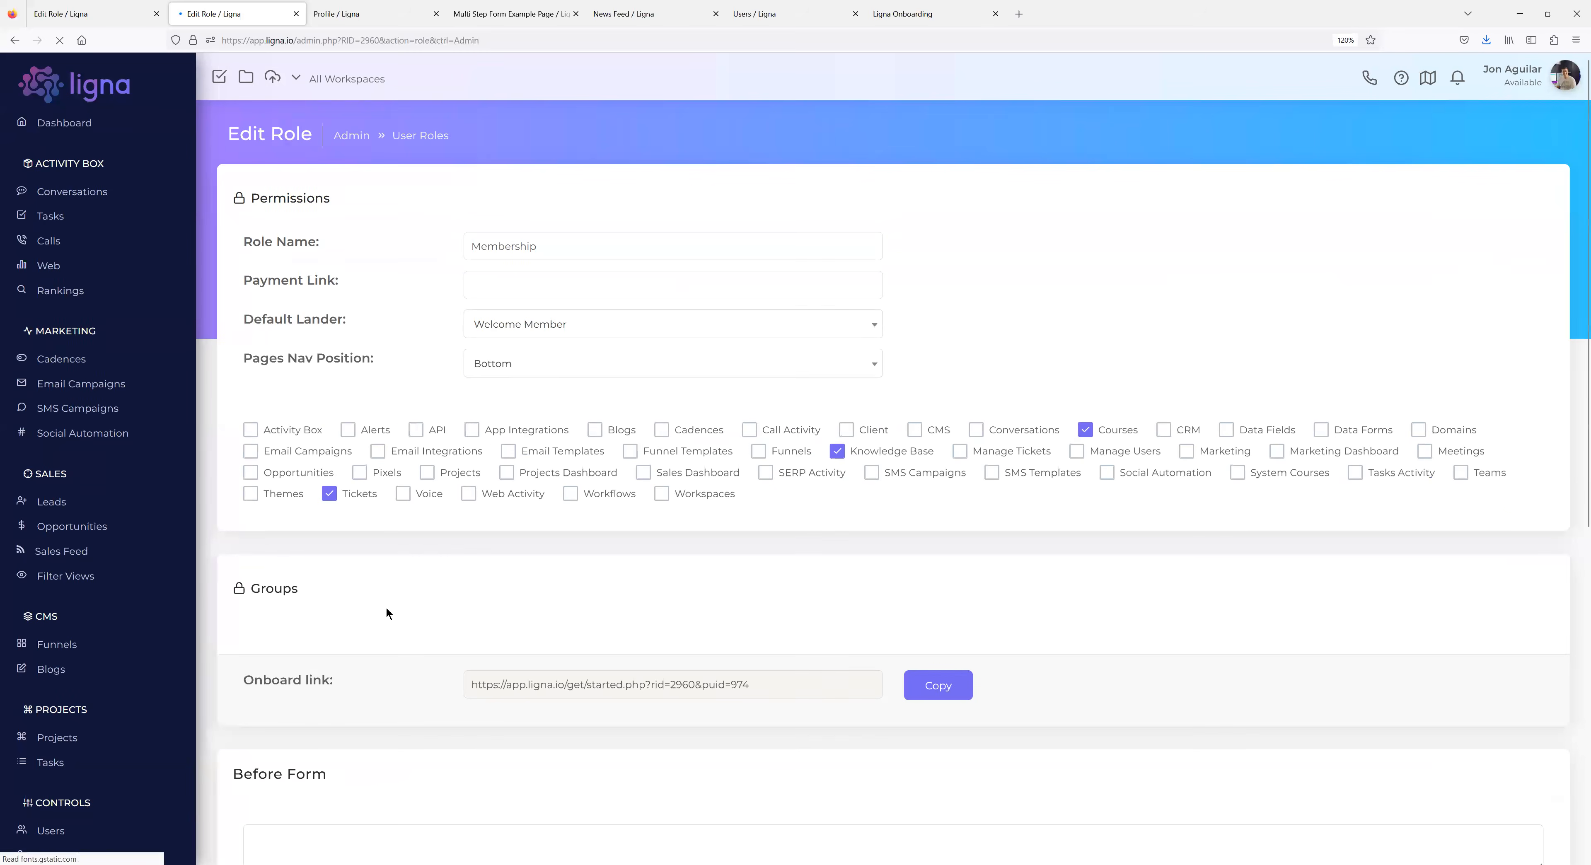
Set Pages Nav Position to Top and view the site as the membership user.
{"action": "left_click", "coordinate": [550, 364]}
{"action": "left_click", "coordinate": [482, 414]}
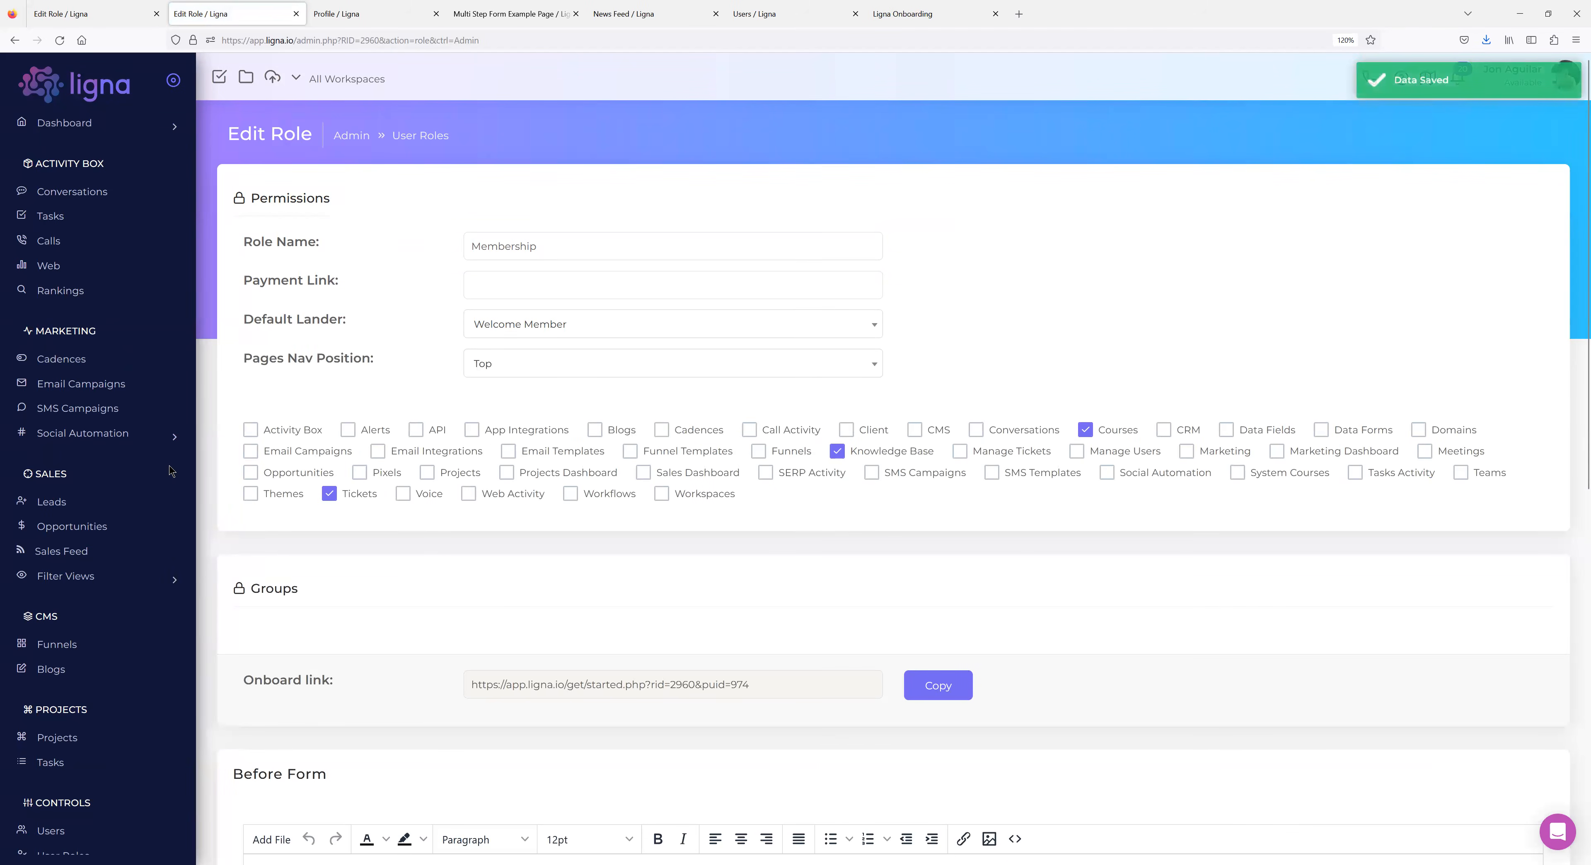
{"action": "scroll", "coordinate": [93, 407], "scroll_direction": "down", "scroll_amount": 2}
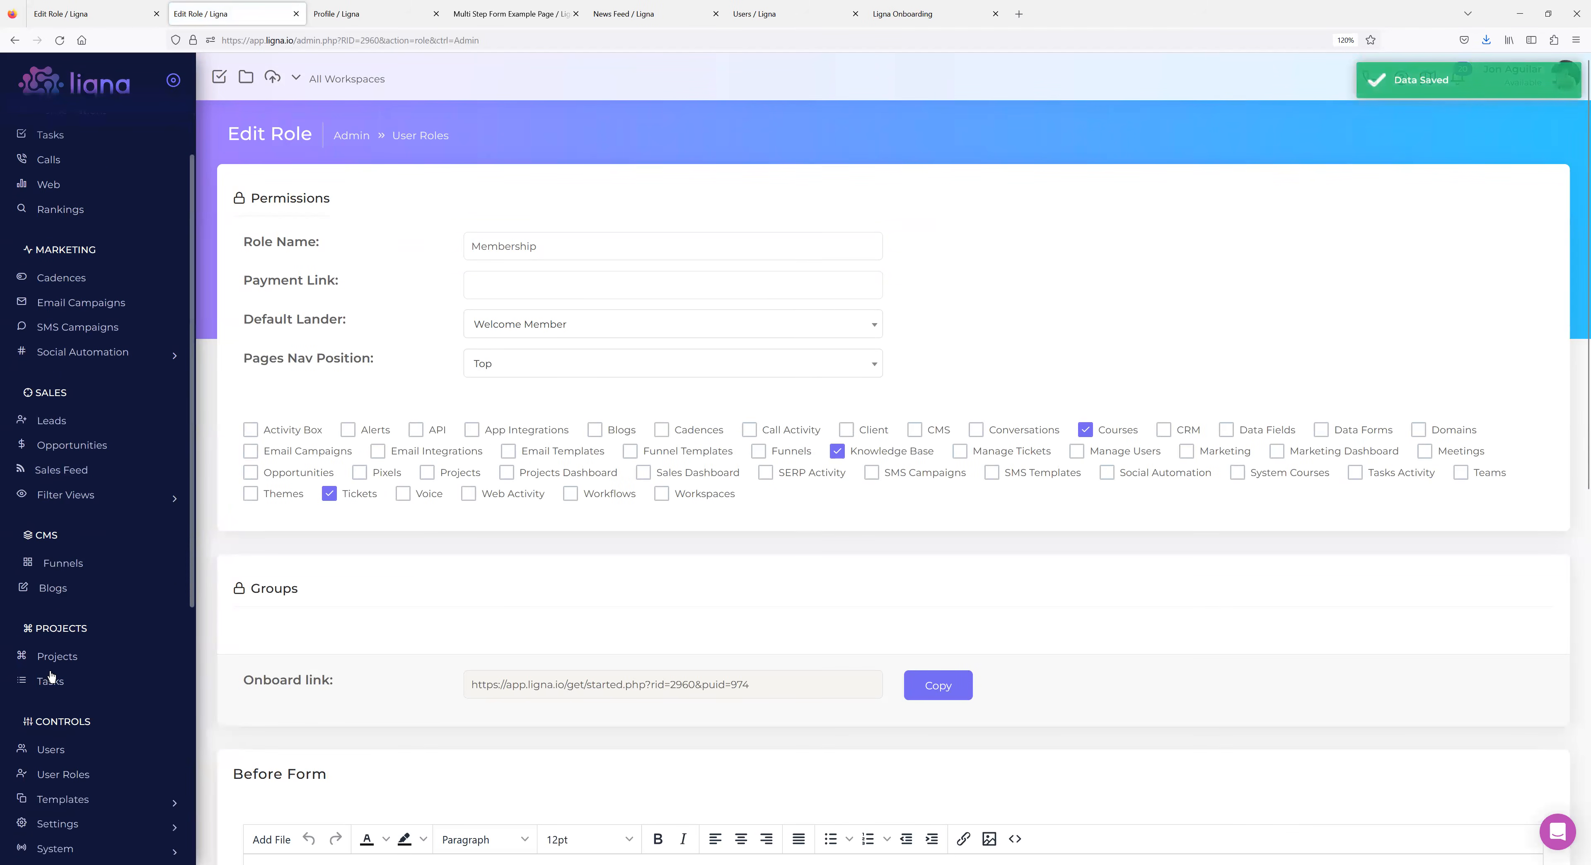
{"action": "left_click", "coordinate": [56, 749]}
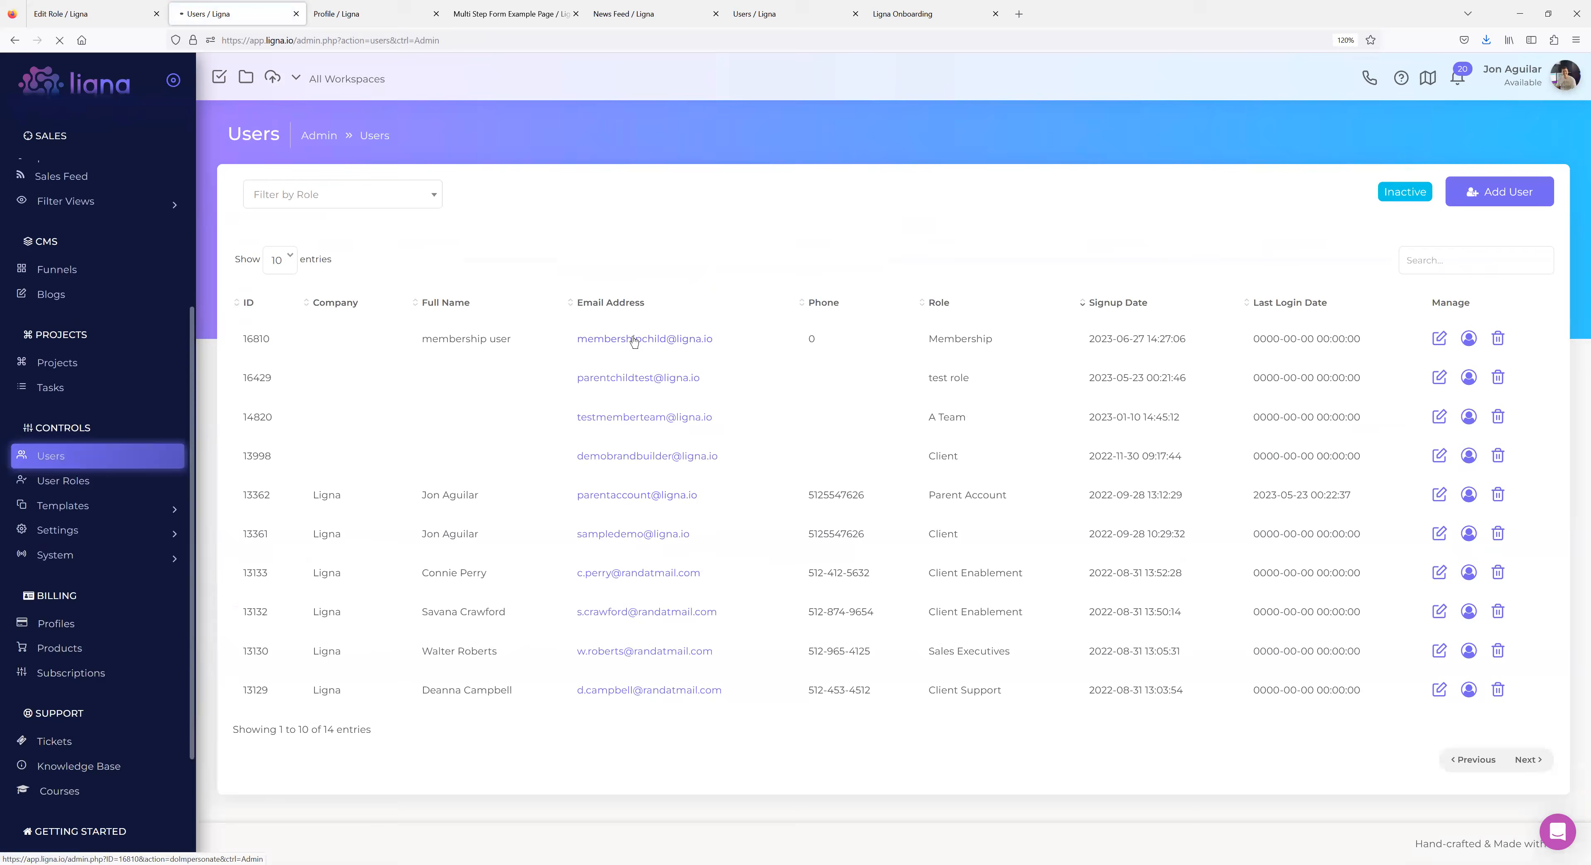
{"action": "left_click", "coordinate": [634, 340]}
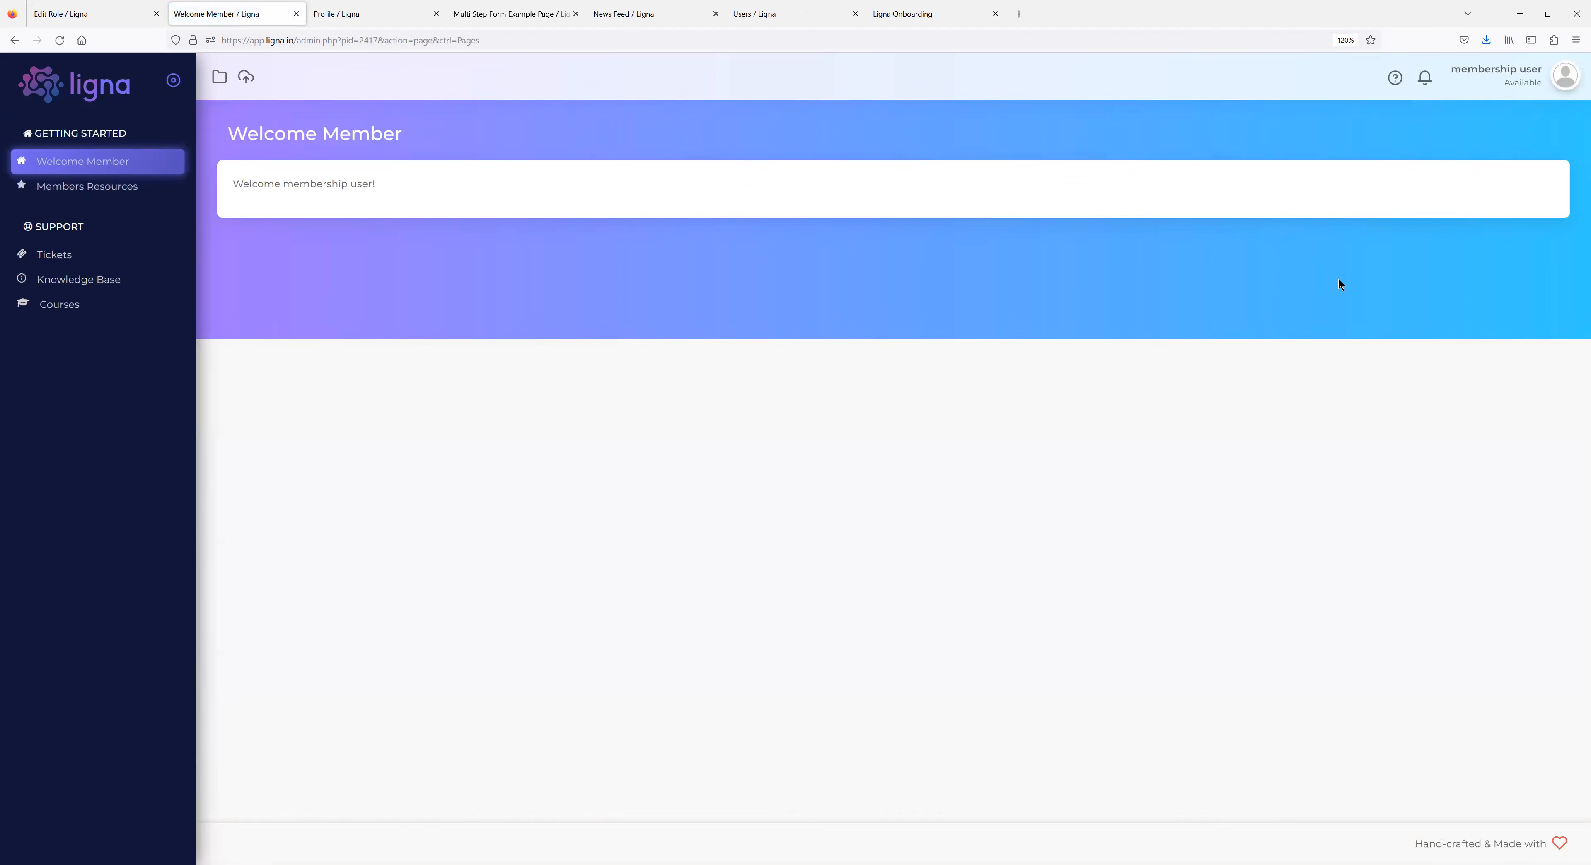
Log back out to the admin account and expand the System options.
{"action": "left_click", "coordinate": [1564, 75]}
{"action": "left_click", "coordinate": [1533, 137]}
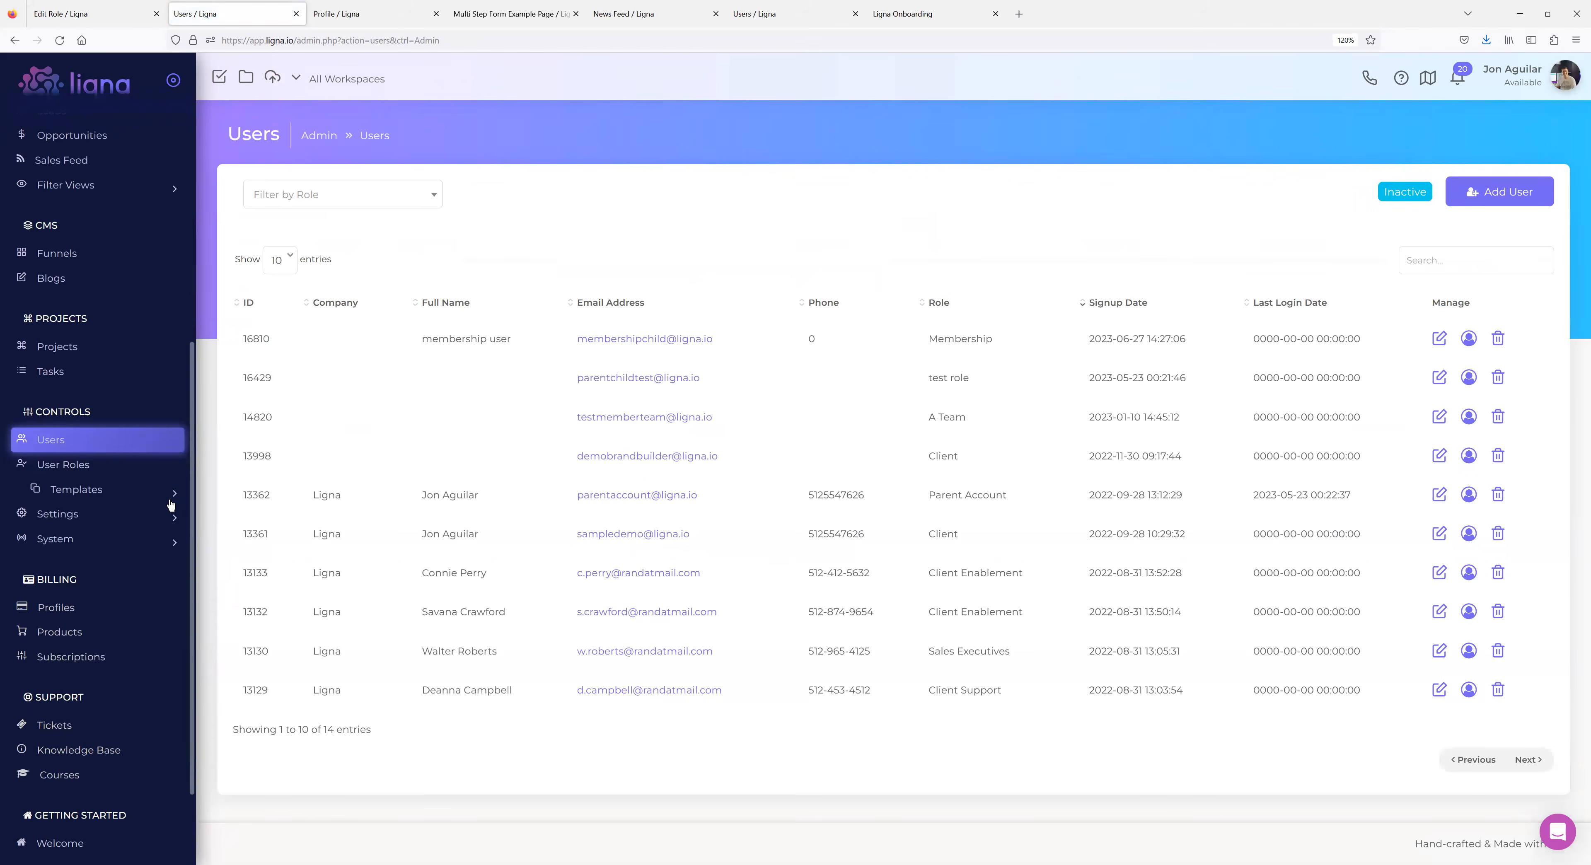
{"action": "scroll", "coordinate": [92, 461], "scroll_direction": "up", "scroll_amount": 3}
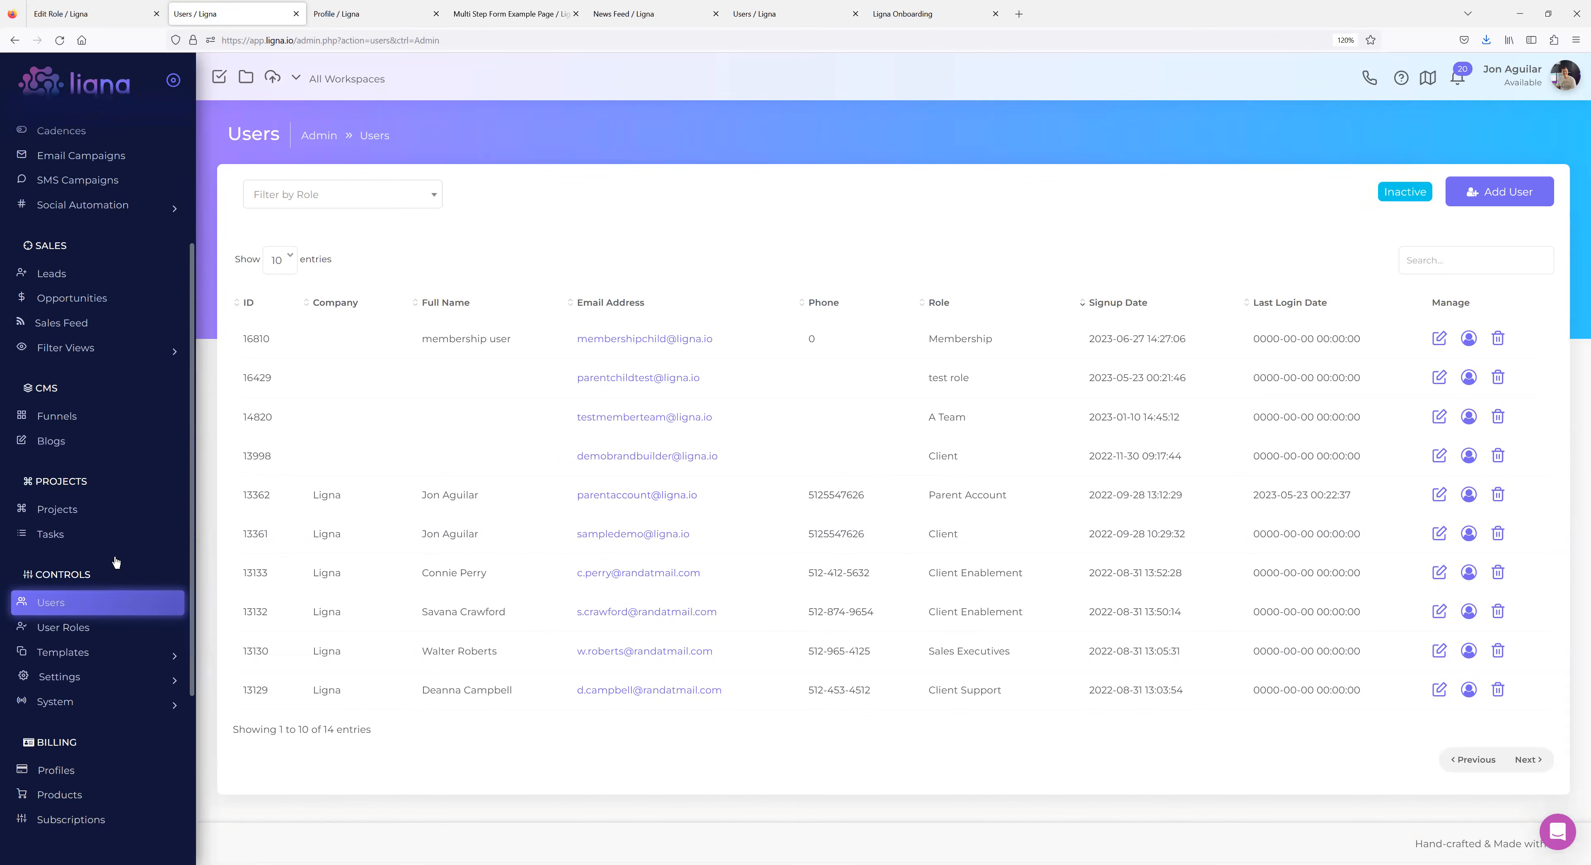
{"action": "scroll", "coordinate": [99, 569], "scroll_direction": "down", "scroll_amount": 2}
{"action": "left_click", "coordinate": [62, 621]}
Review the Members Resources and Welcome Member pages from the Pages list.
{"action": "left_click", "coordinate": [67, 730]}
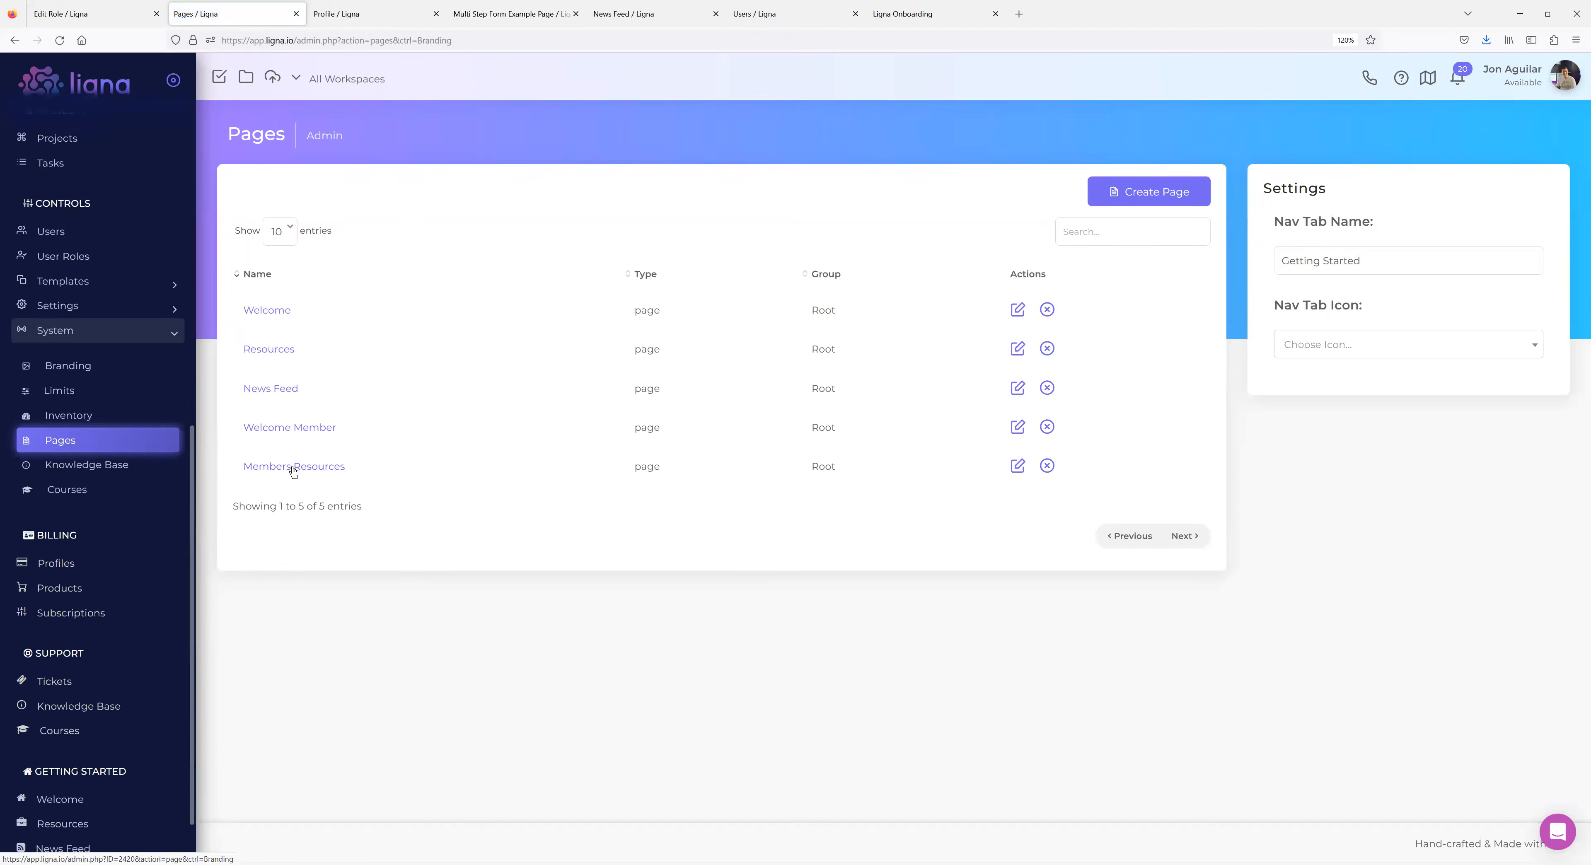
{"action": "left_click", "coordinate": [293, 466]}
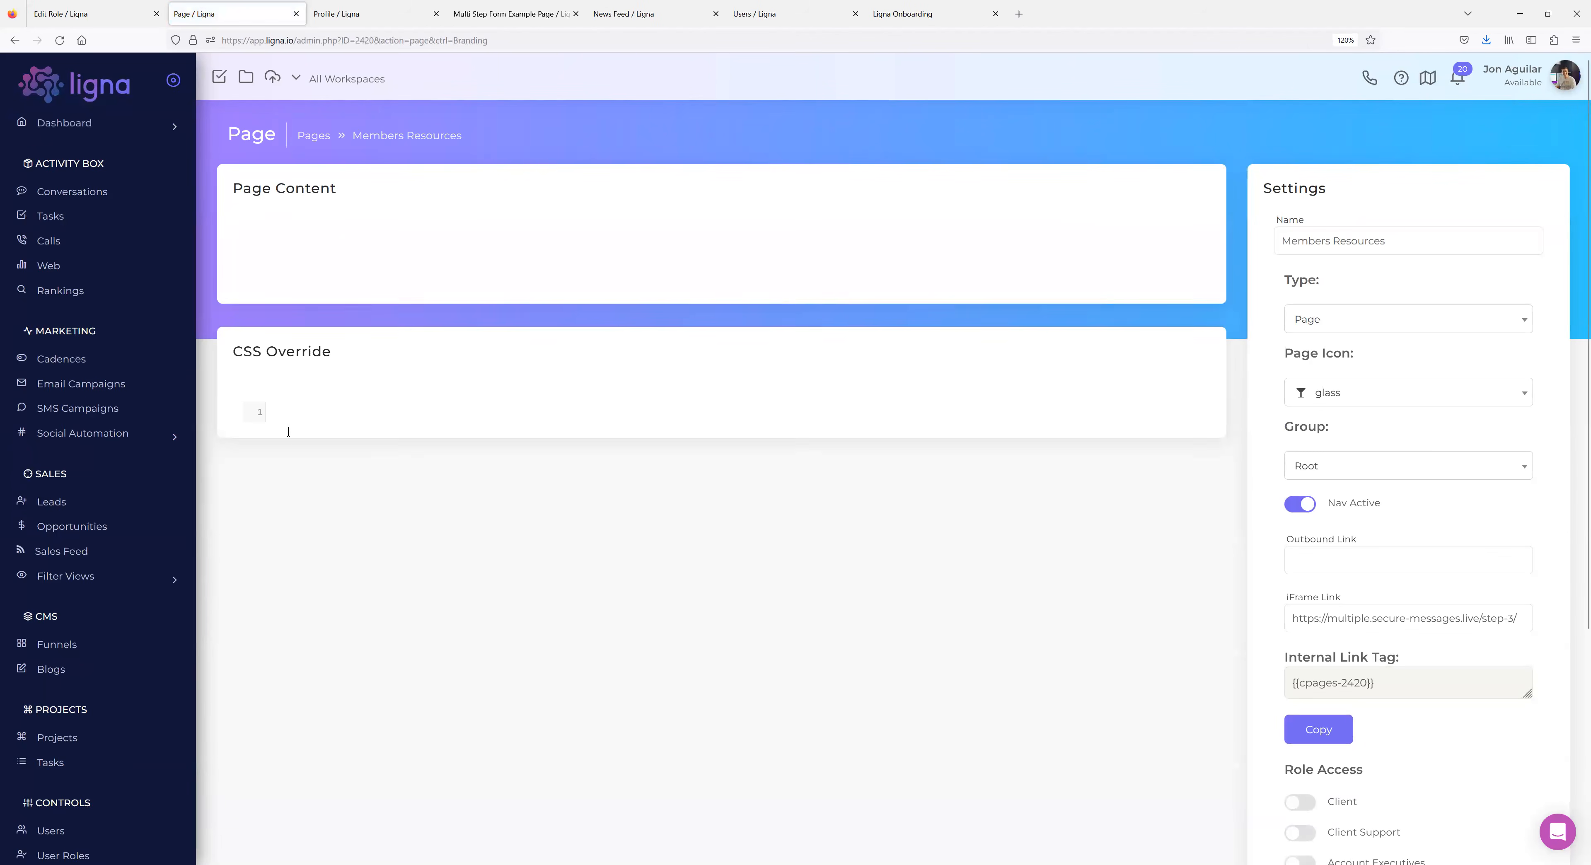
{"action": "left_click", "coordinate": [14, 40]}
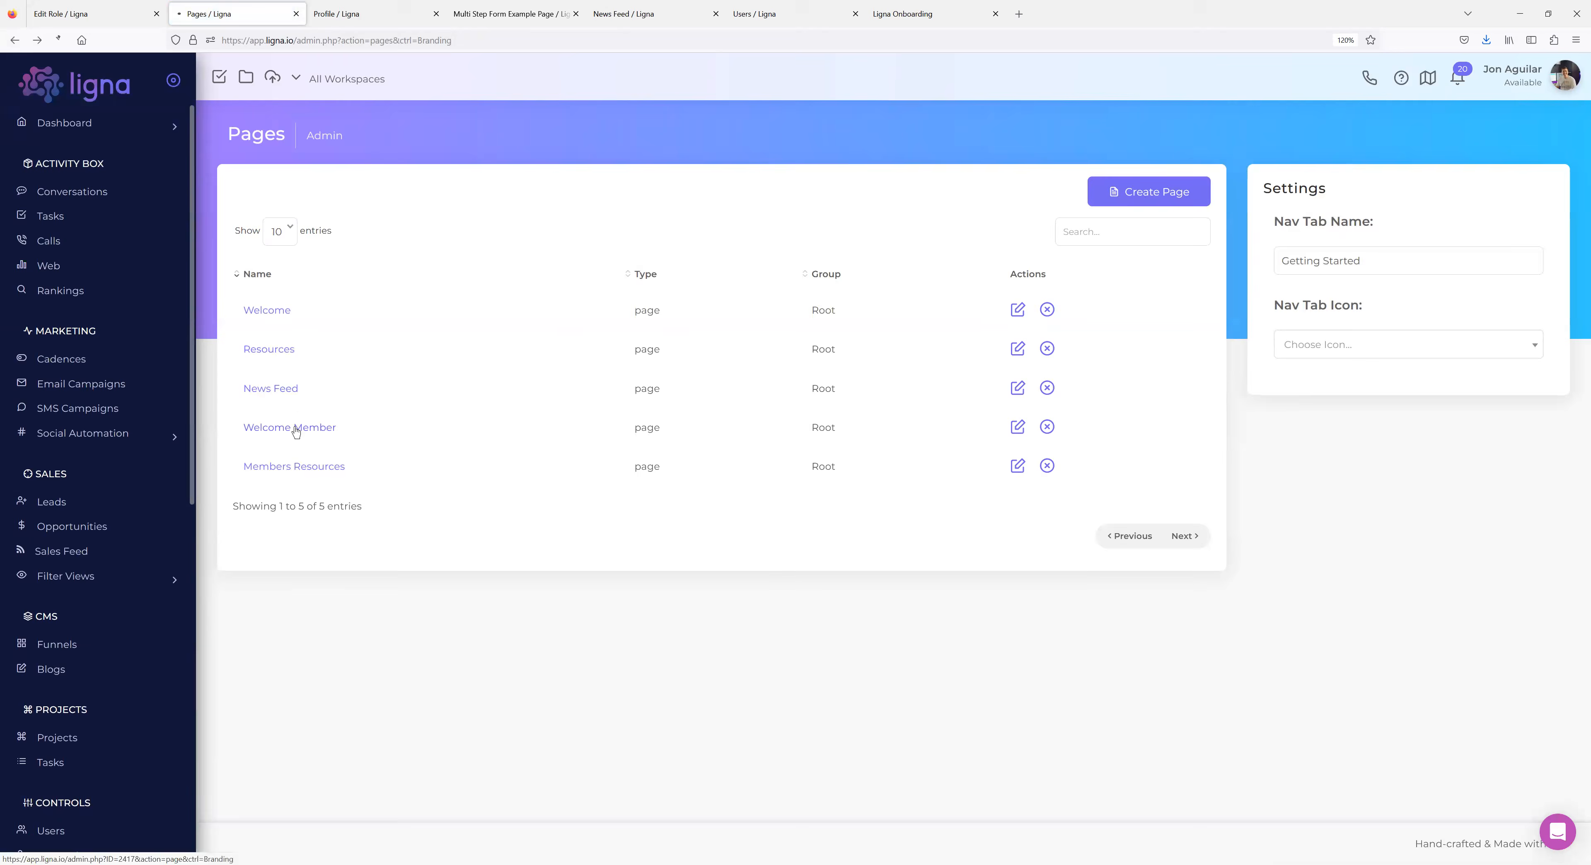
{"action": "left_click", "coordinate": [290, 428]}
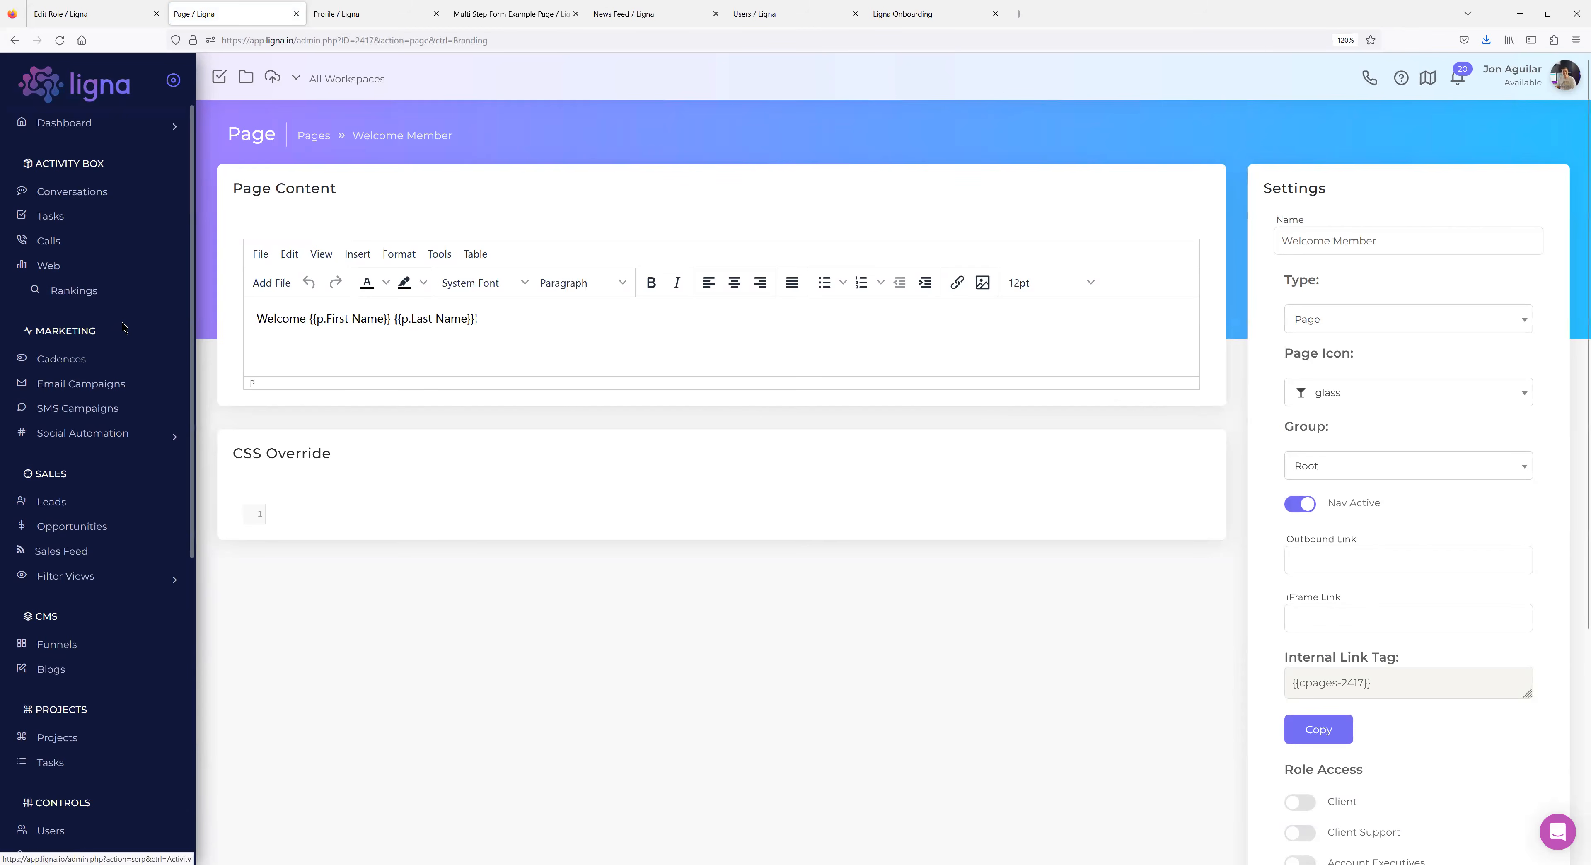
Open Templates > Data > Data Fields in a new tab and start a new data field.
{"action": "scroll", "coordinate": [115, 303], "scroll_direction": "down", "scroll_amount": 4}
{"action": "scroll", "coordinate": [111, 312], "scroll_direction": "down", "scroll_amount": 1}
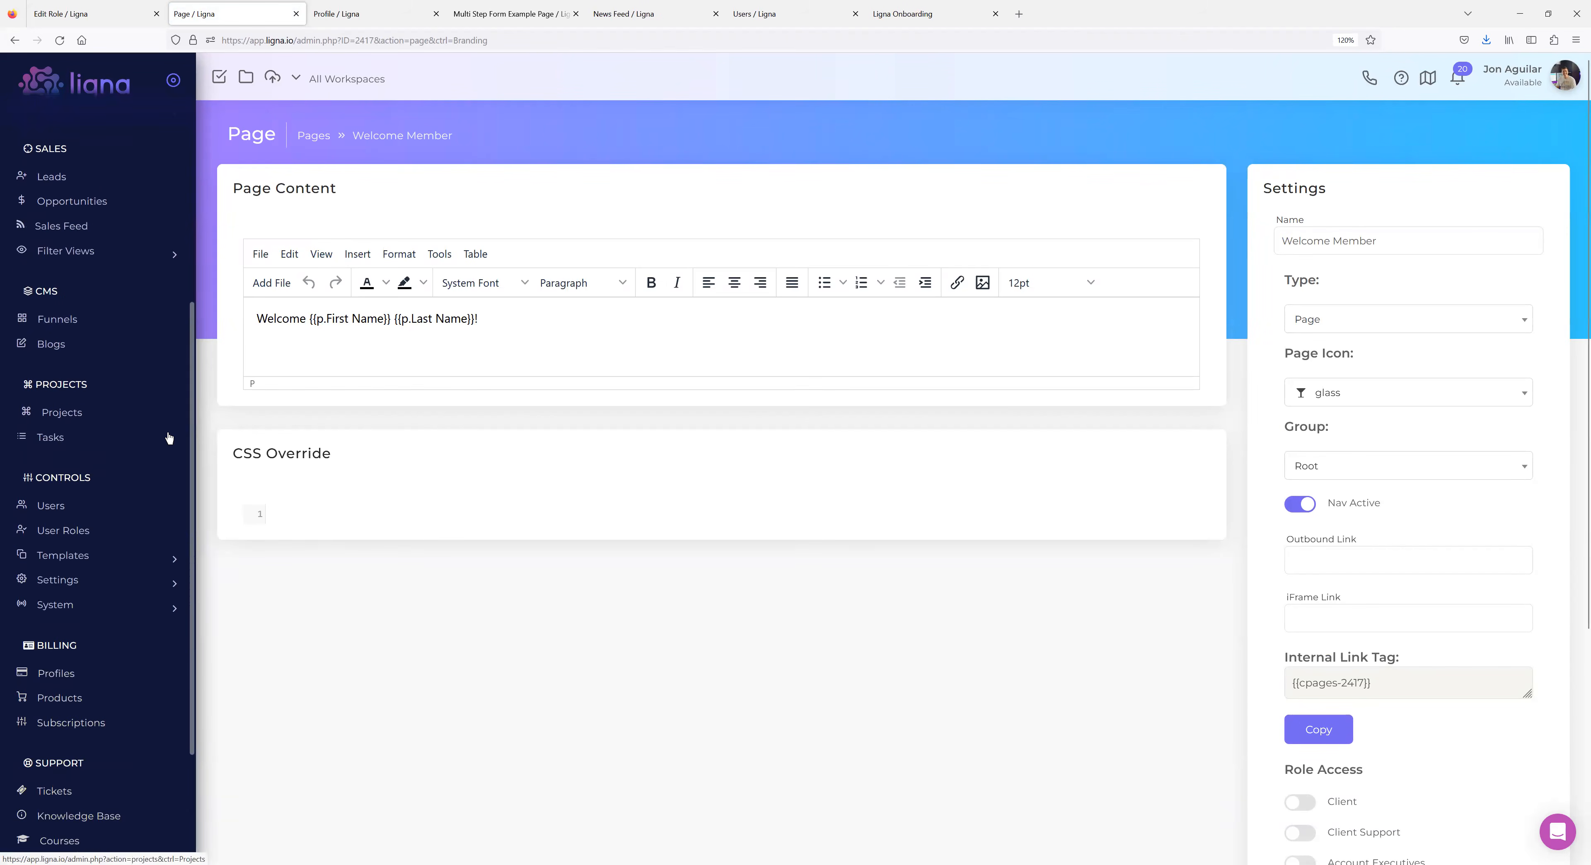
{"action": "left_click", "coordinate": [101, 566]}
{"action": "scroll", "coordinate": [104, 553], "scroll_direction": "down", "scroll_amount": 3}
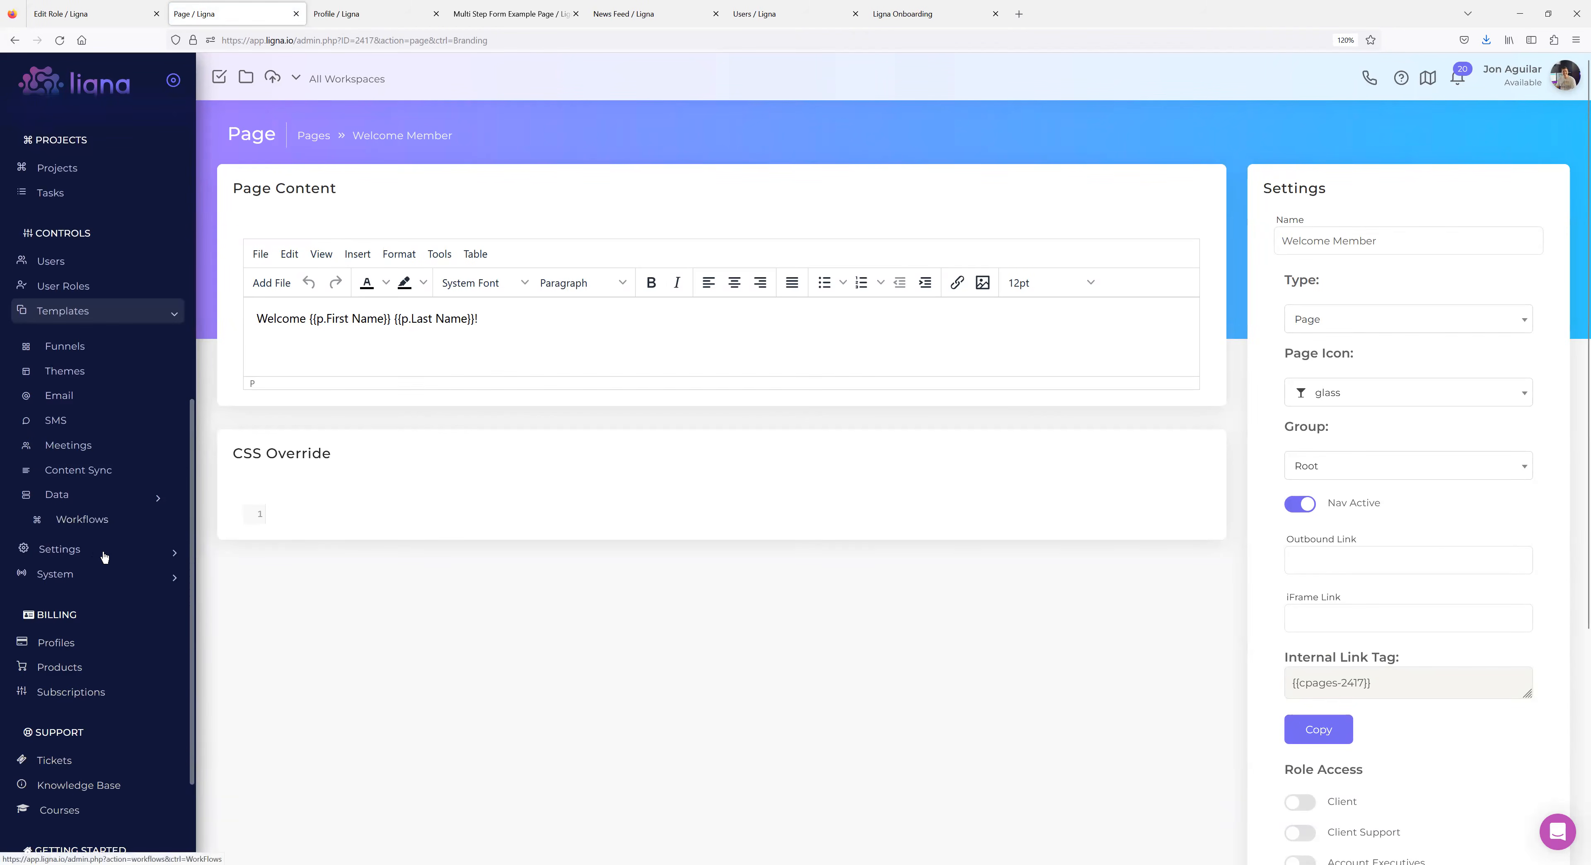
{"action": "left_click", "coordinate": [96, 501]}
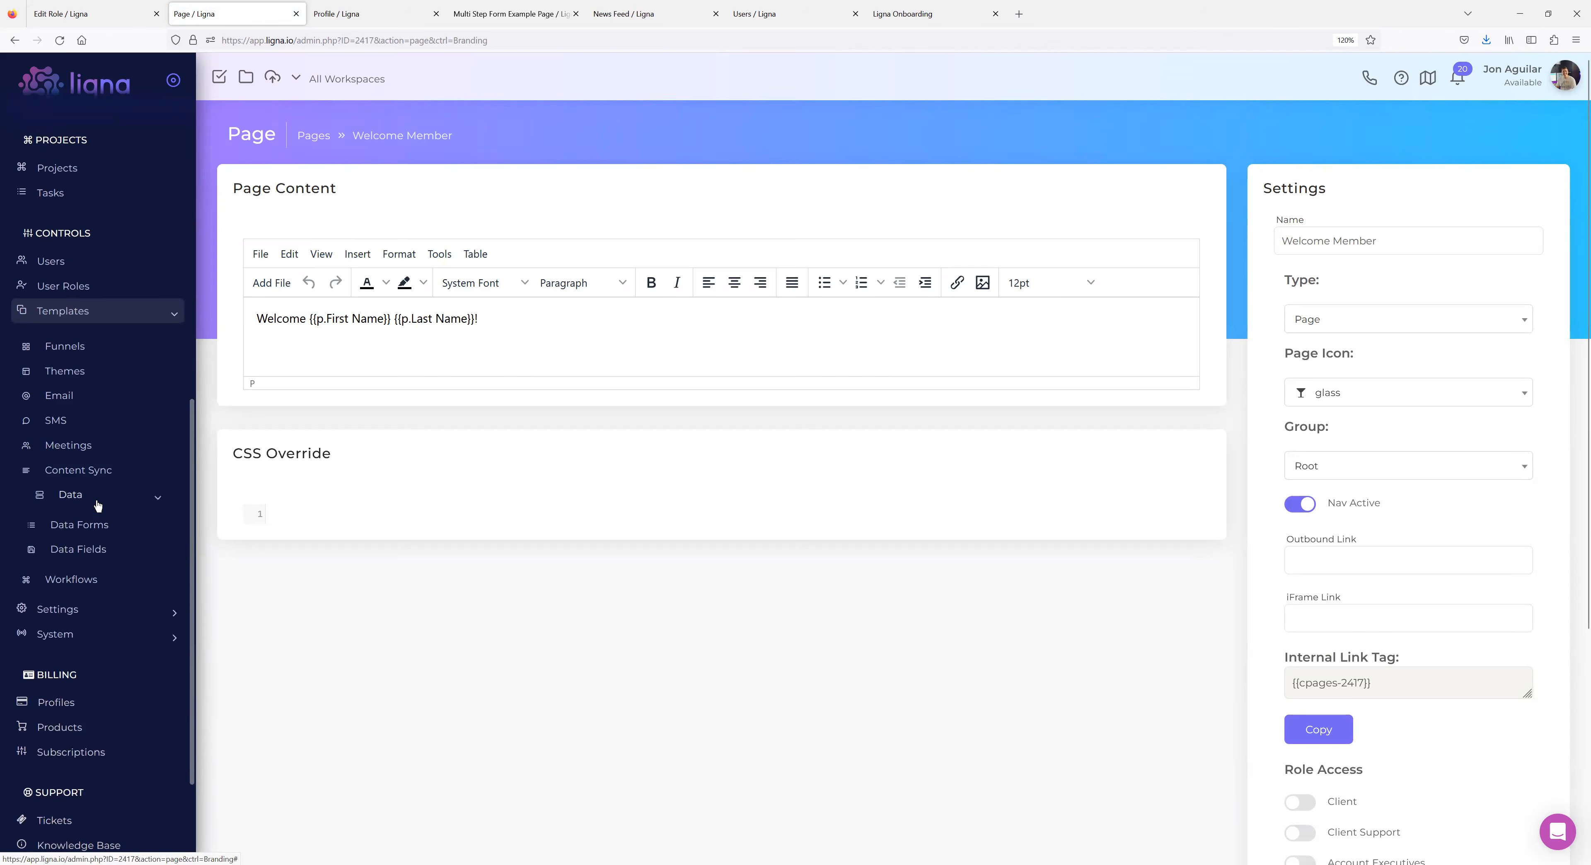
{"action": "middle_click", "coordinate": [89, 549]}
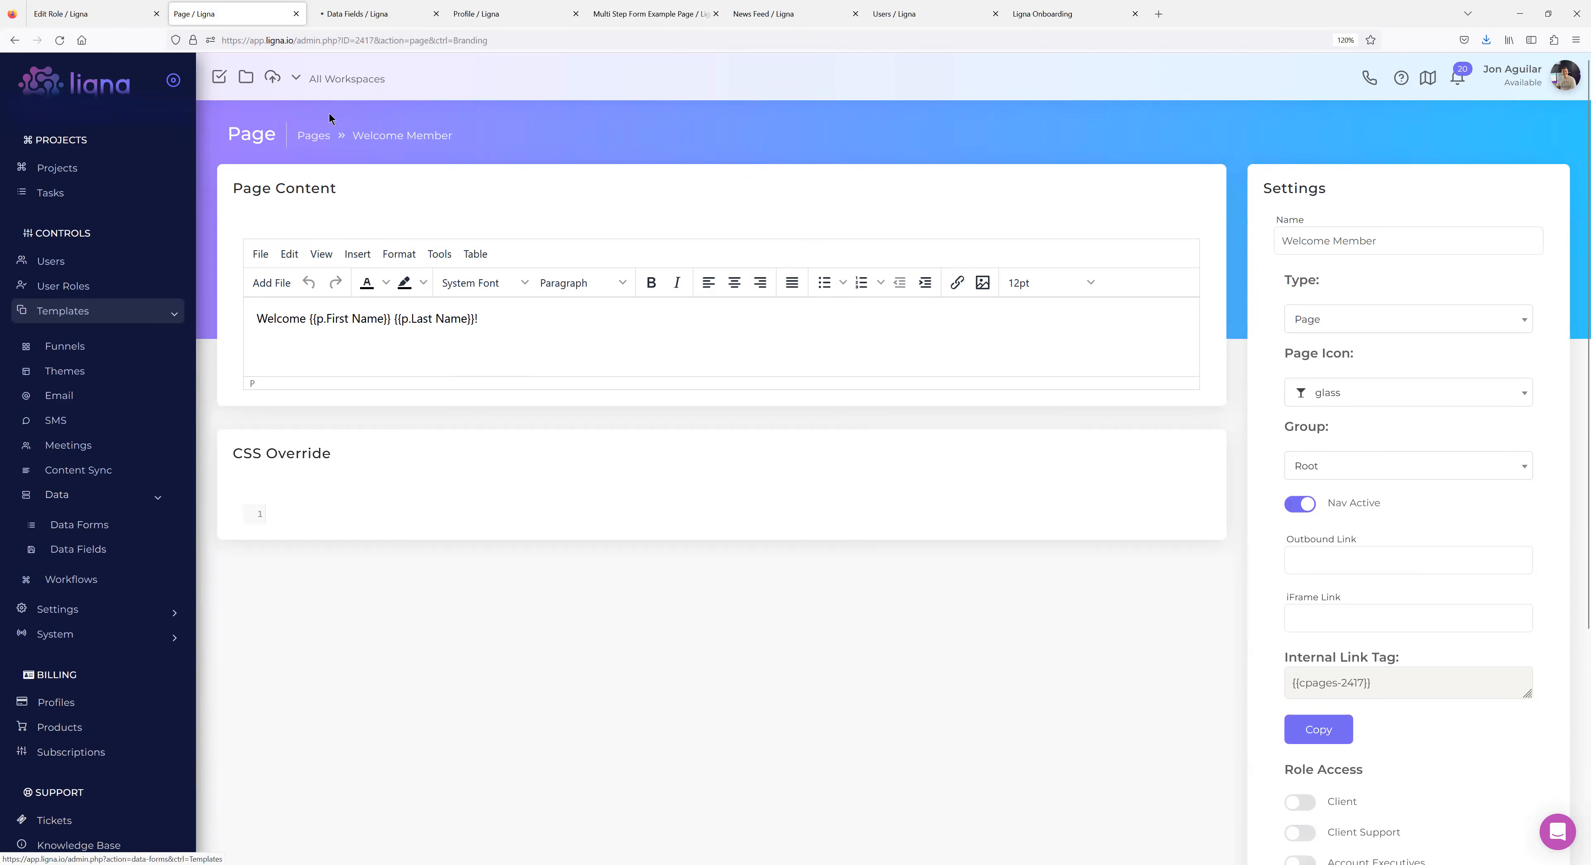
{"action": "left_click", "coordinate": [374, 15]}
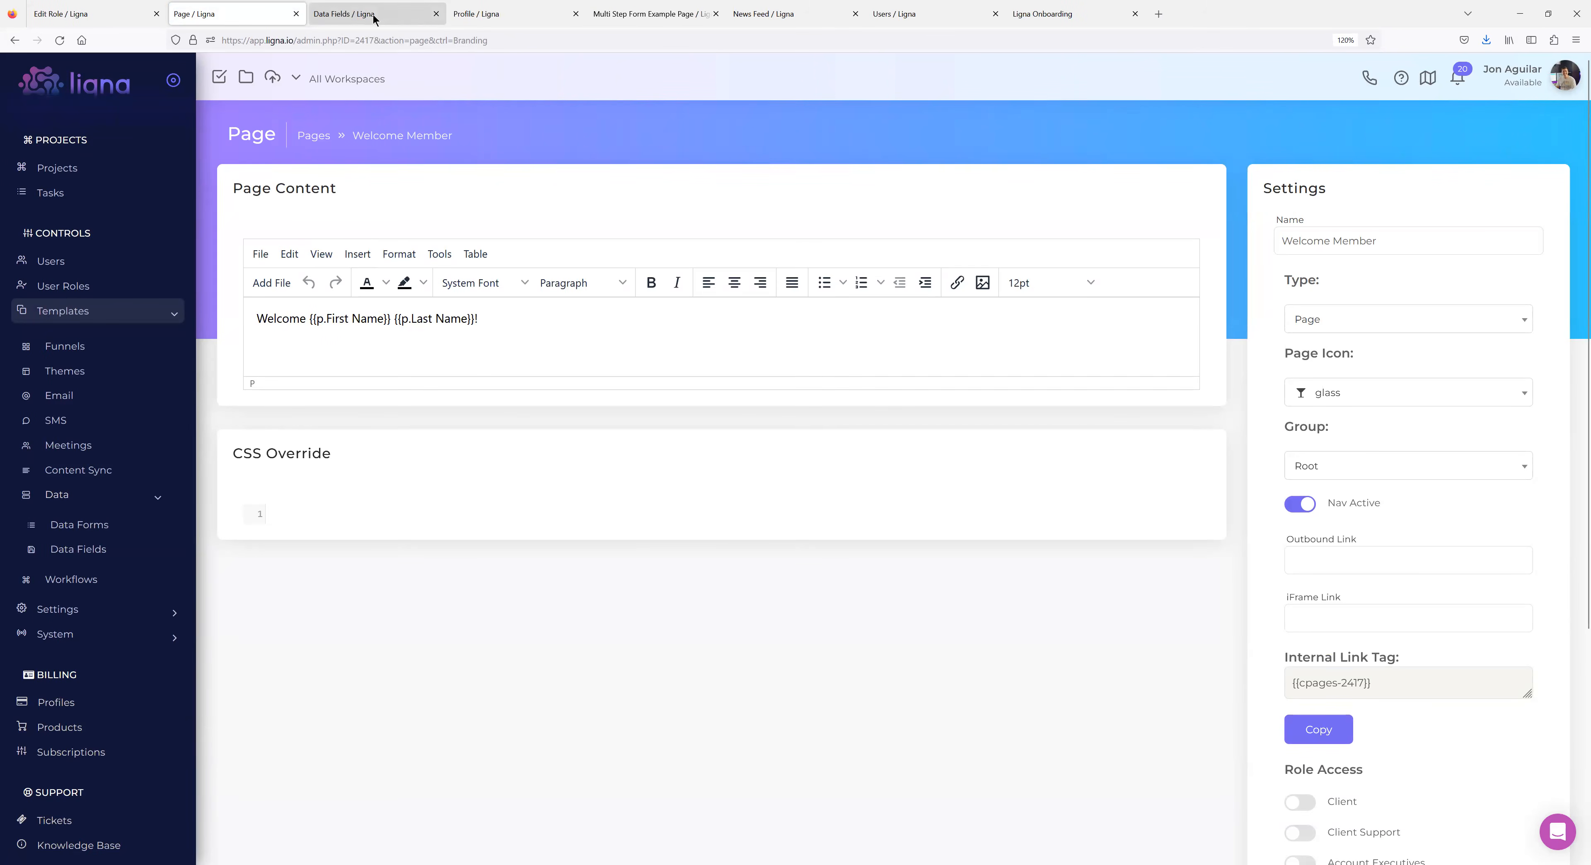
{"action": "left_click", "coordinate": [1459, 188]}
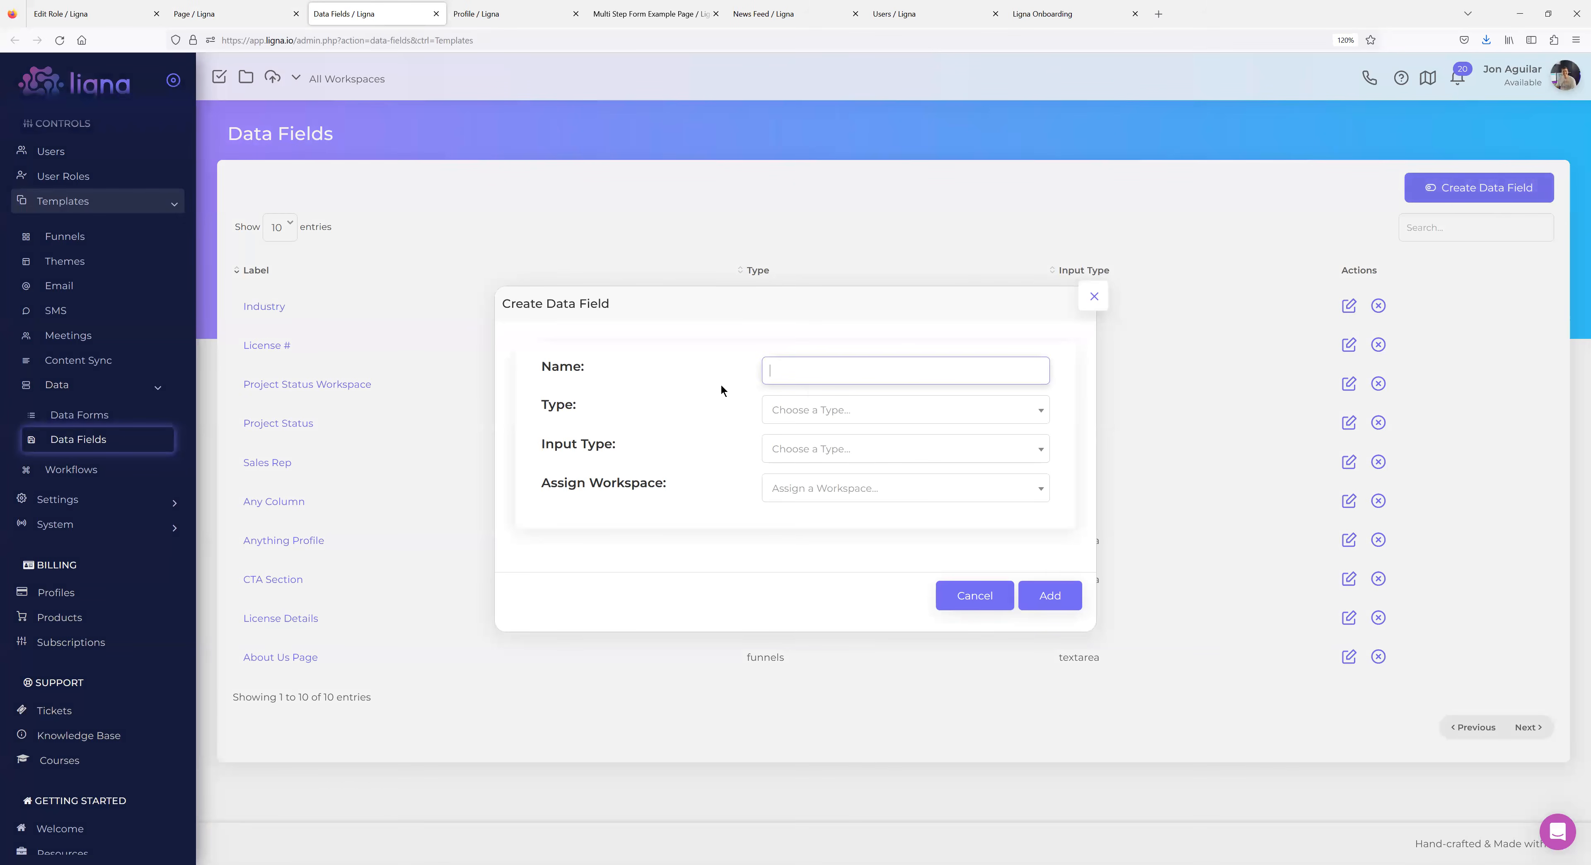
Set the new data field's Type to User Info.
{"action": "left_click", "coordinate": [856, 414]}
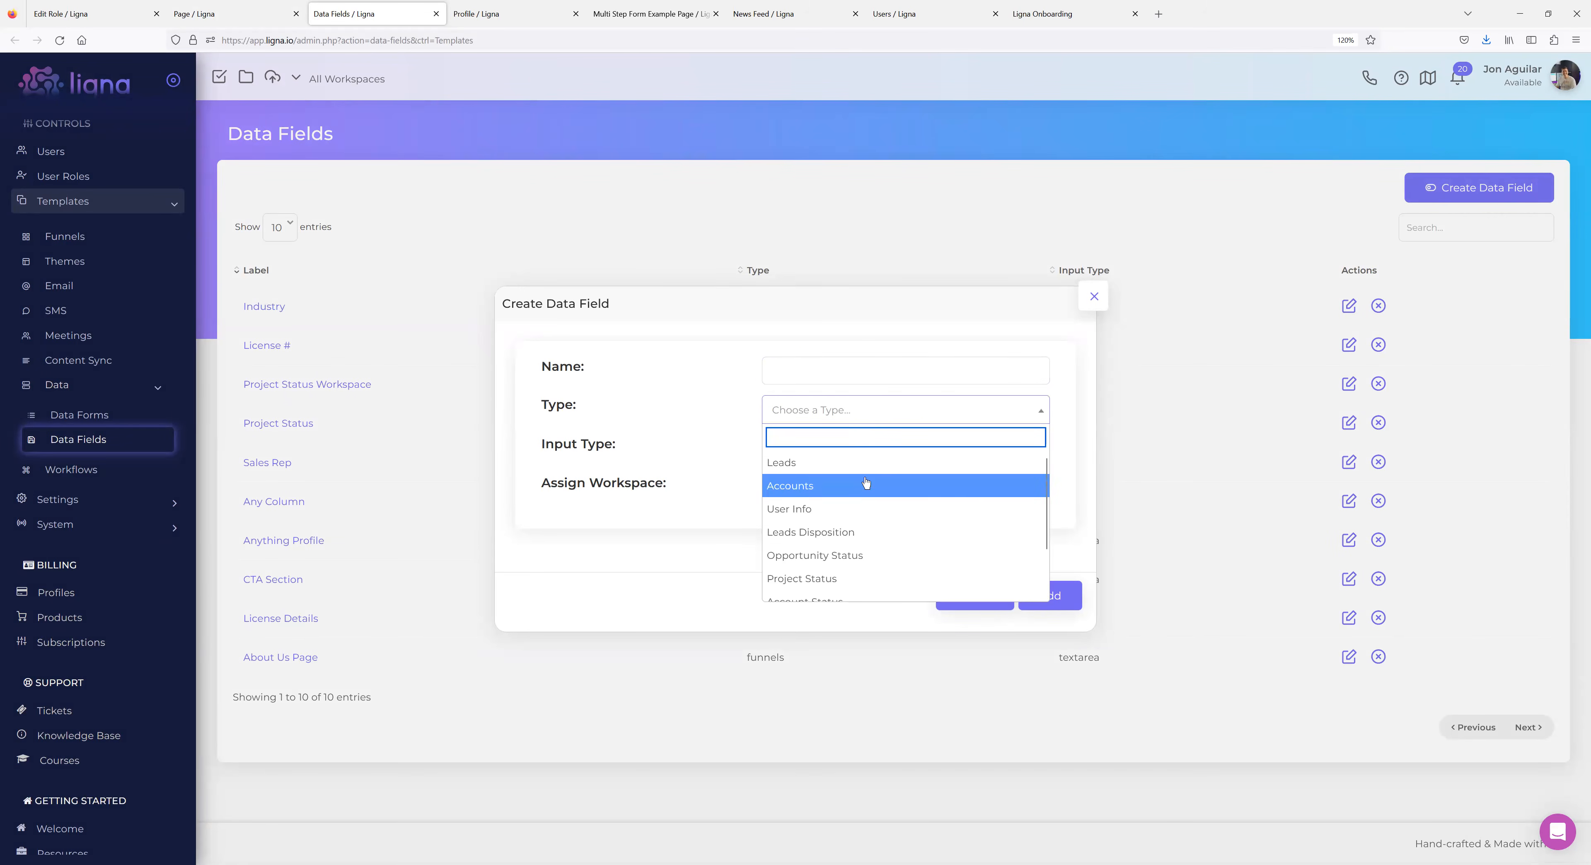
{"action": "scroll", "coordinate": [866, 483], "scroll_direction": "down", "scroll_amount": 2}
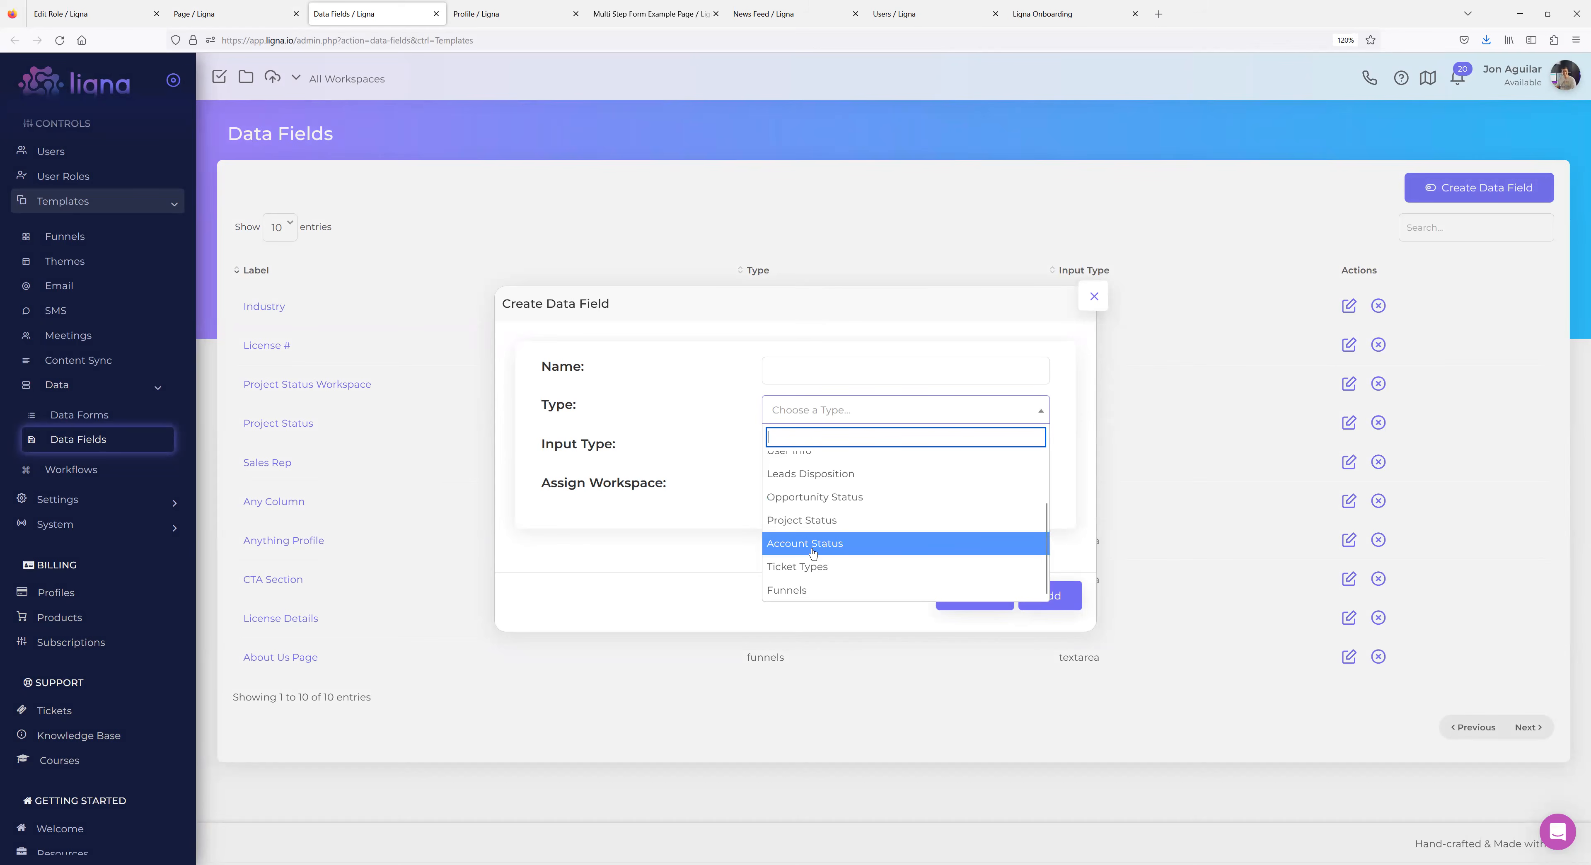
{"action": "left_click", "coordinate": [694, 415]}
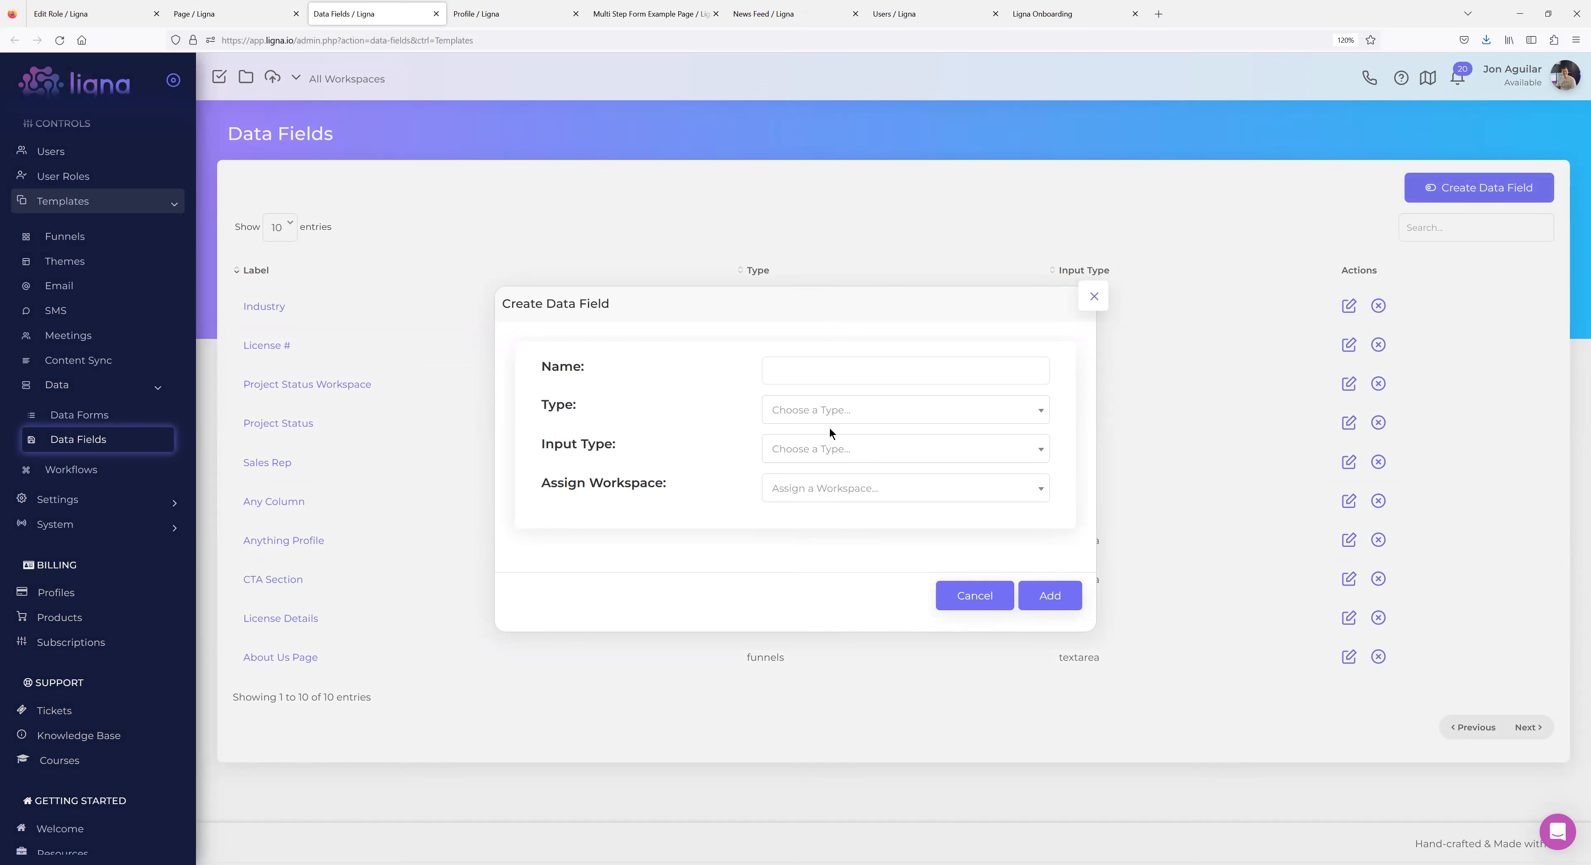
{"action": "left_click", "coordinate": [837, 410]}
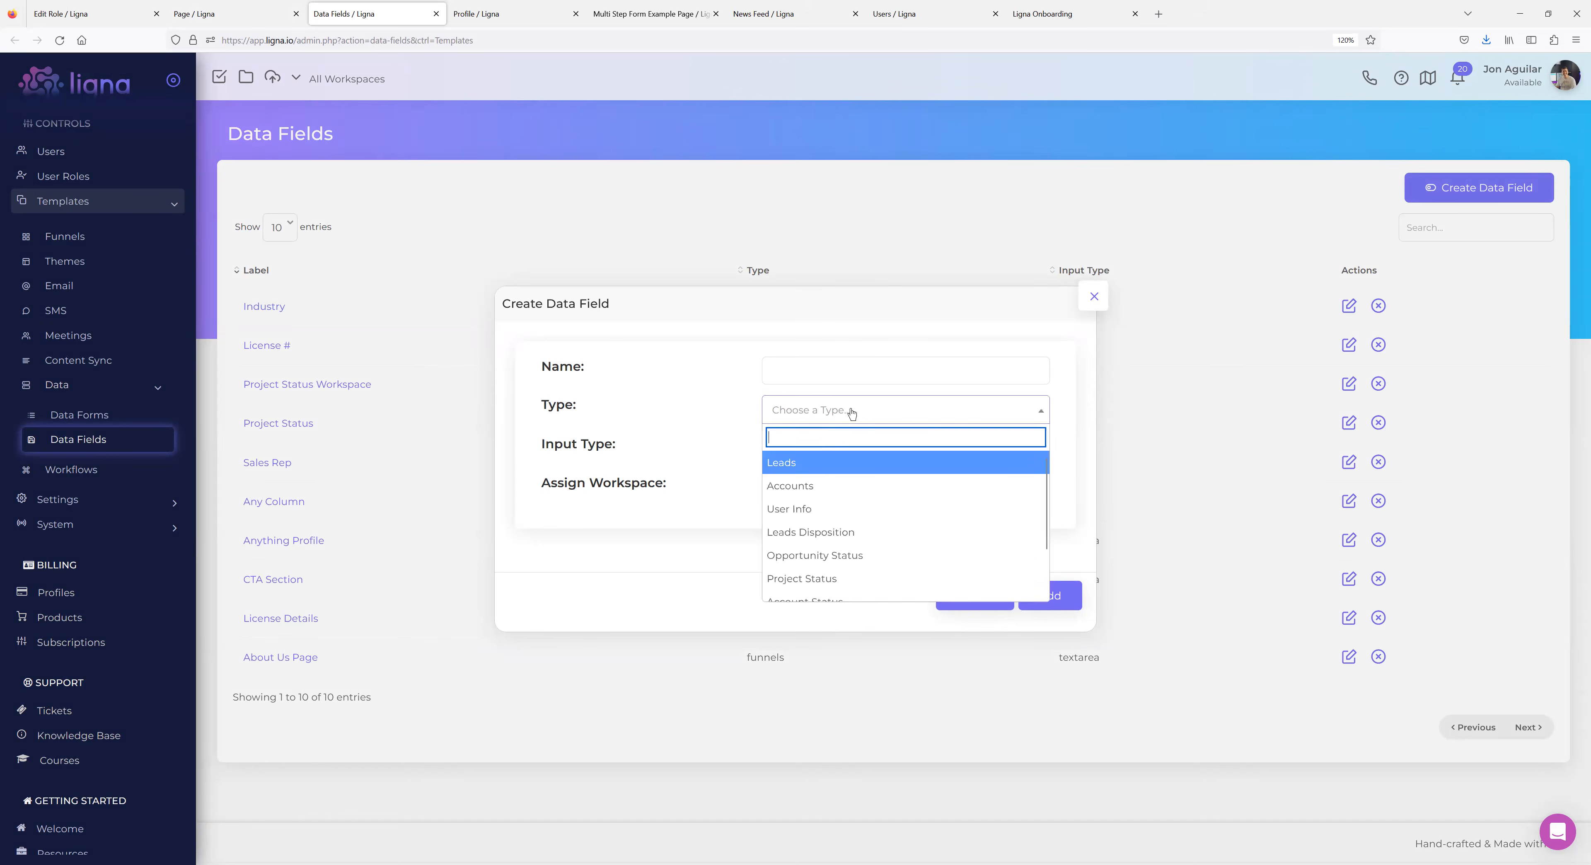
{"action": "left_click", "coordinate": [805, 508]}
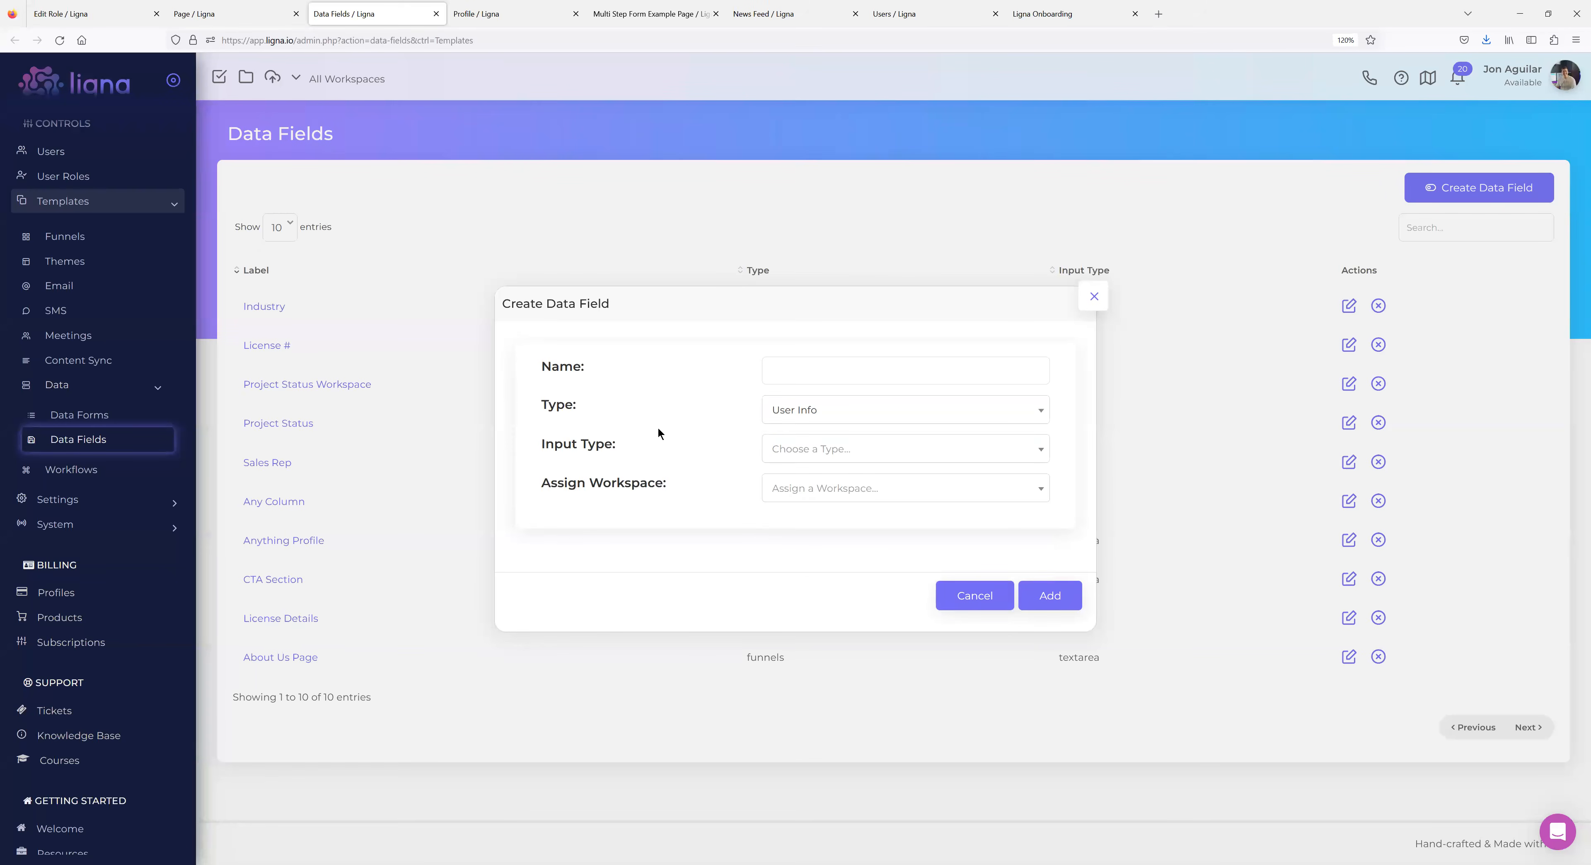
Name the field MLS Number, set Input Type to Text Input, and add it.
{"action": "left_click", "coordinate": [775, 362]}
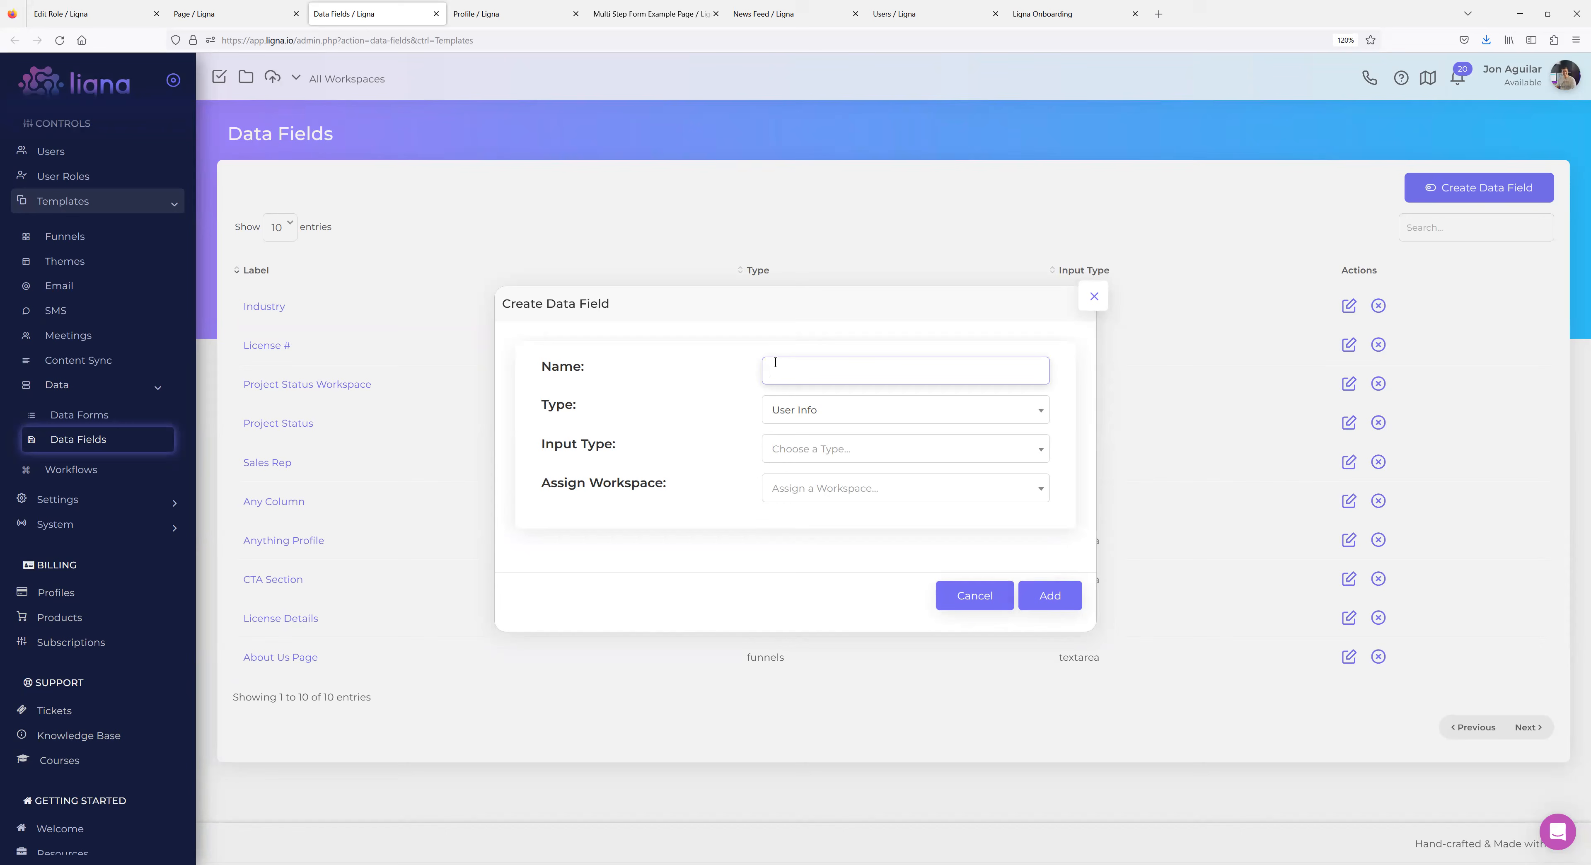
{"action": "type", "text": "MLS Number"}
{"action": "left_click", "coordinate": [863, 451]}
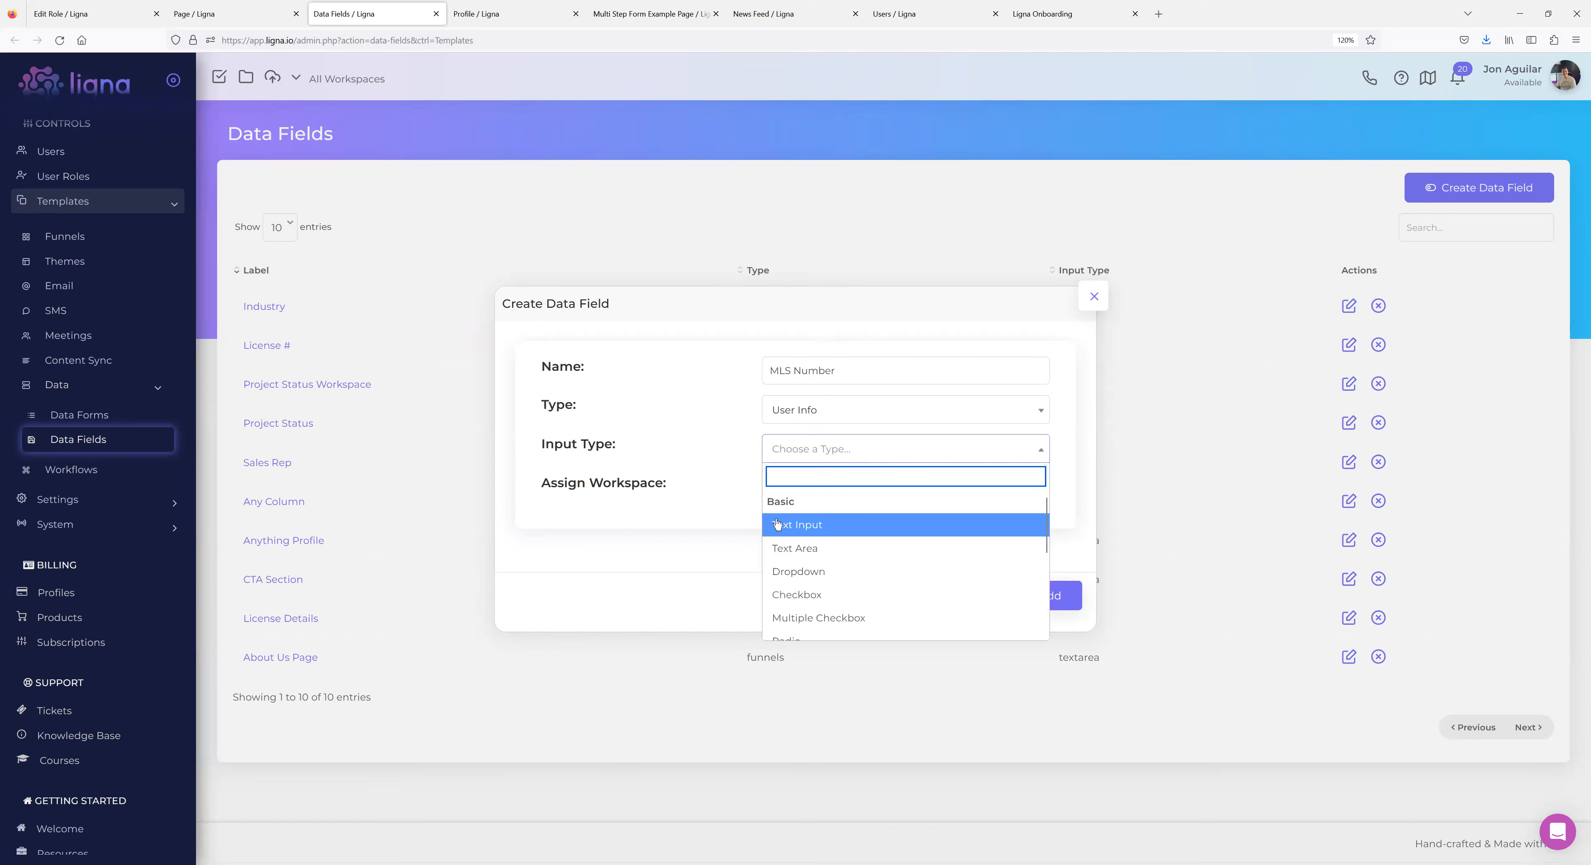
{"action": "scroll", "coordinate": [853, 533], "scroll_direction": "down", "scroll_amount": 5}
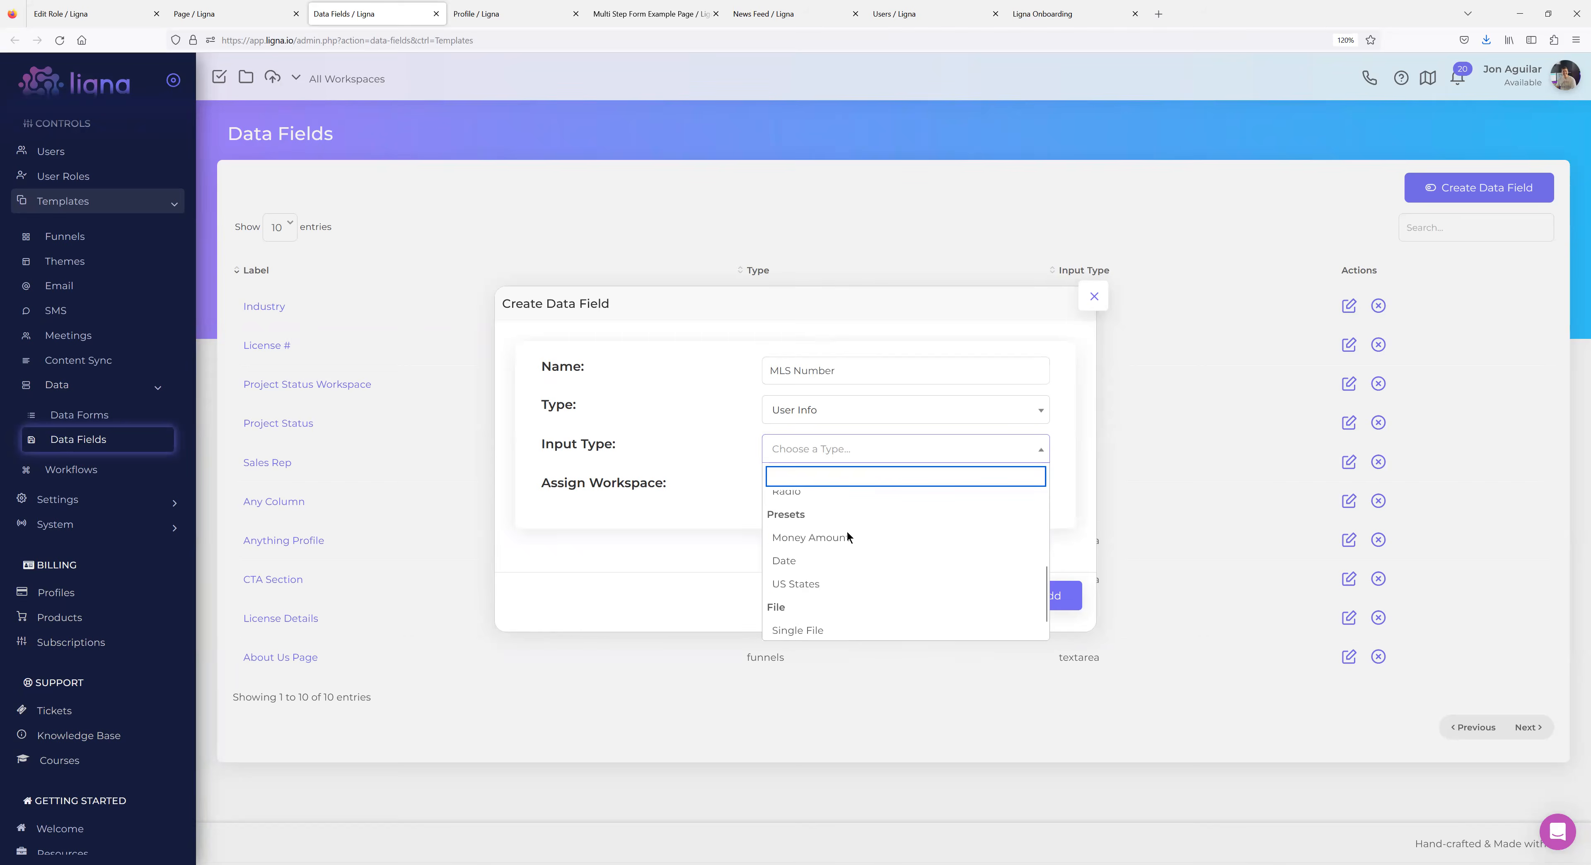
{"action": "scroll", "coordinate": [834, 556], "scroll_direction": "up", "scroll_amount": 3}
{"action": "scroll", "coordinate": [833, 574], "scroll_direction": "down", "scroll_amount": 3}
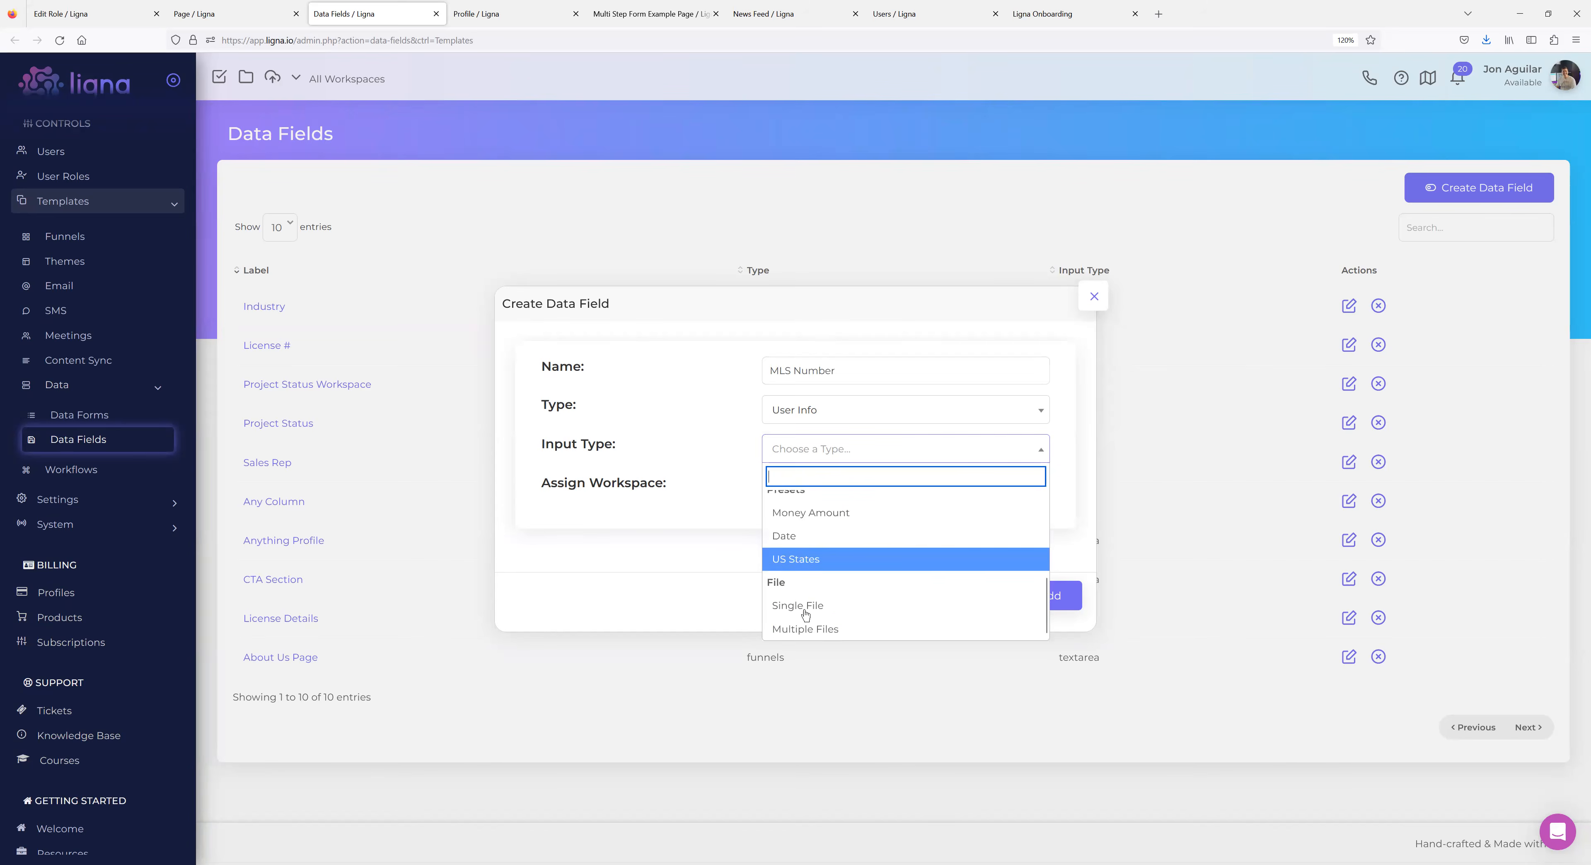
{"action": "scroll", "coordinate": [828, 537], "scroll_direction": "up", "scroll_amount": 3}
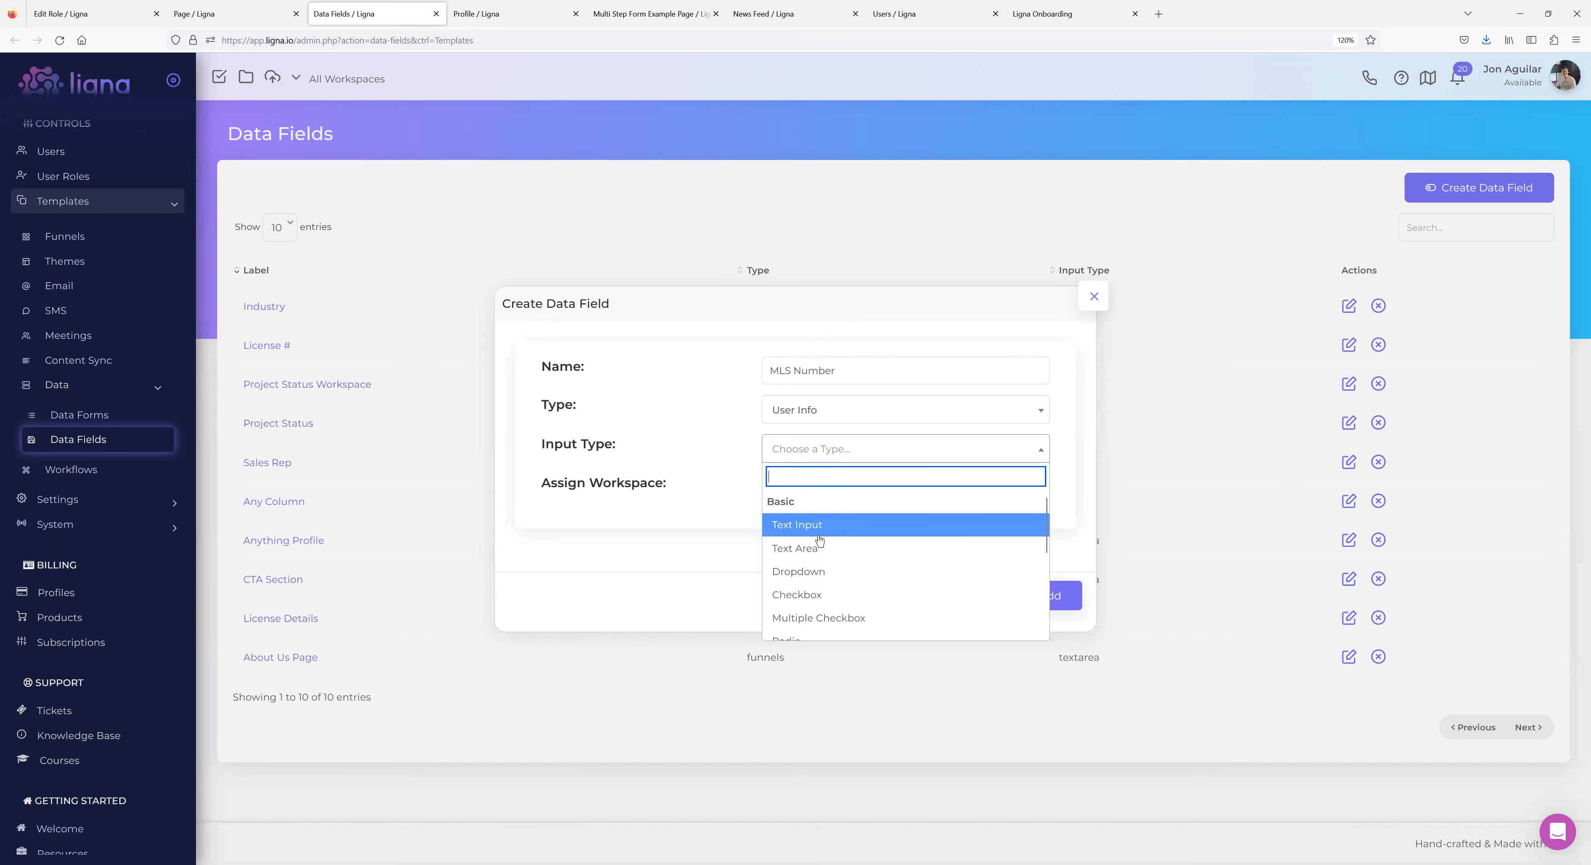
{"action": "left_click", "coordinate": [800, 531]}
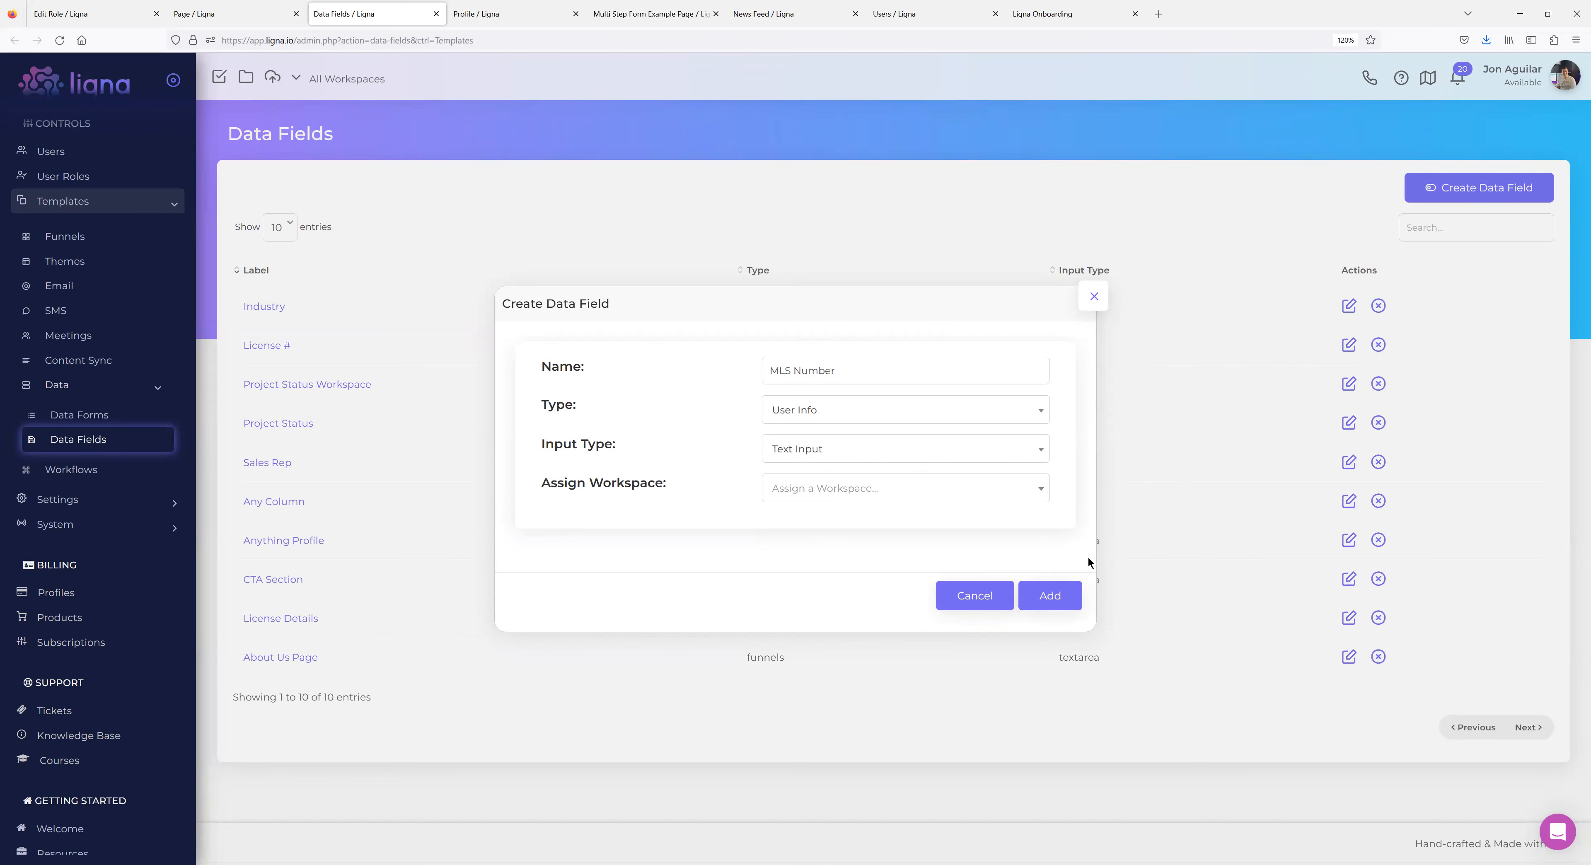
{"action": "left_click", "coordinate": [1043, 595]}
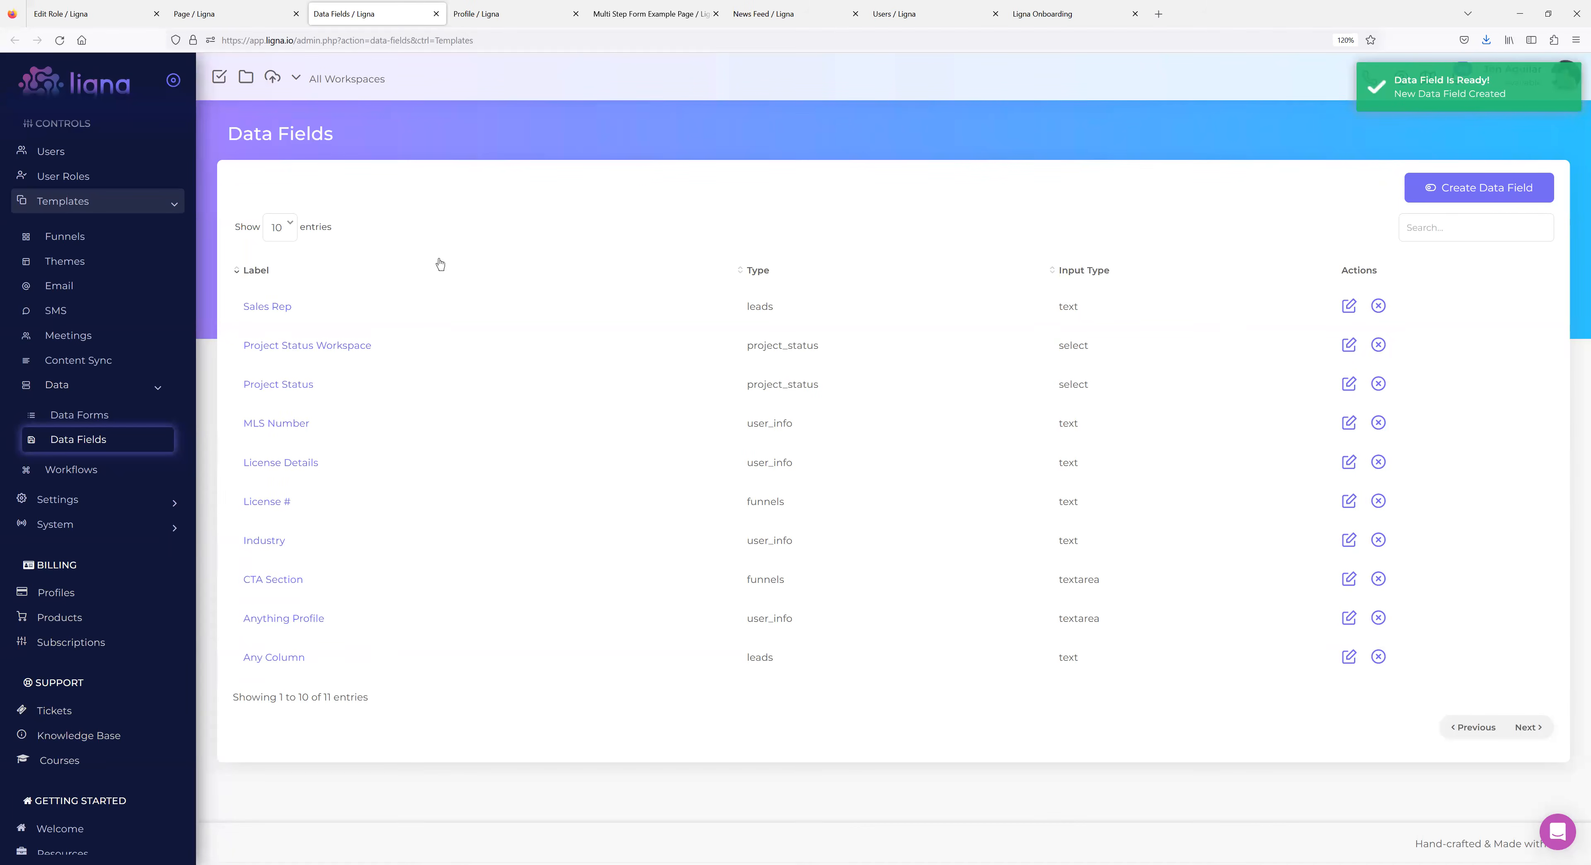
Open the MLS Number field settings and compare them with the onboarding sign-up form.
{"action": "left_click", "coordinate": [293, 424]}
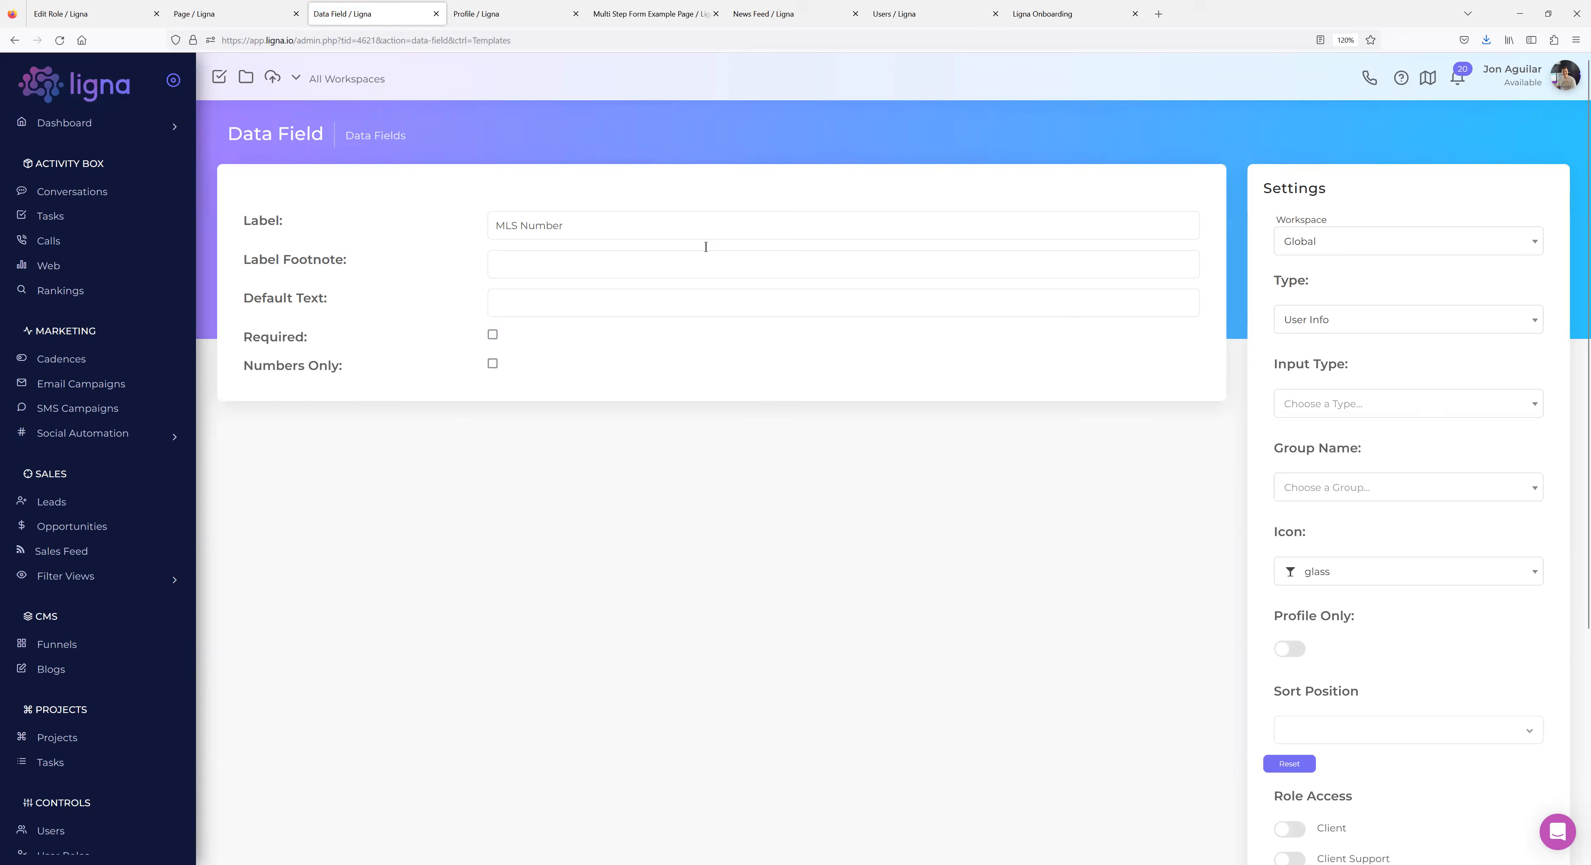
{"action": "left_click", "coordinate": [499, 15]}
{"action": "left_click", "coordinate": [416, 14]}
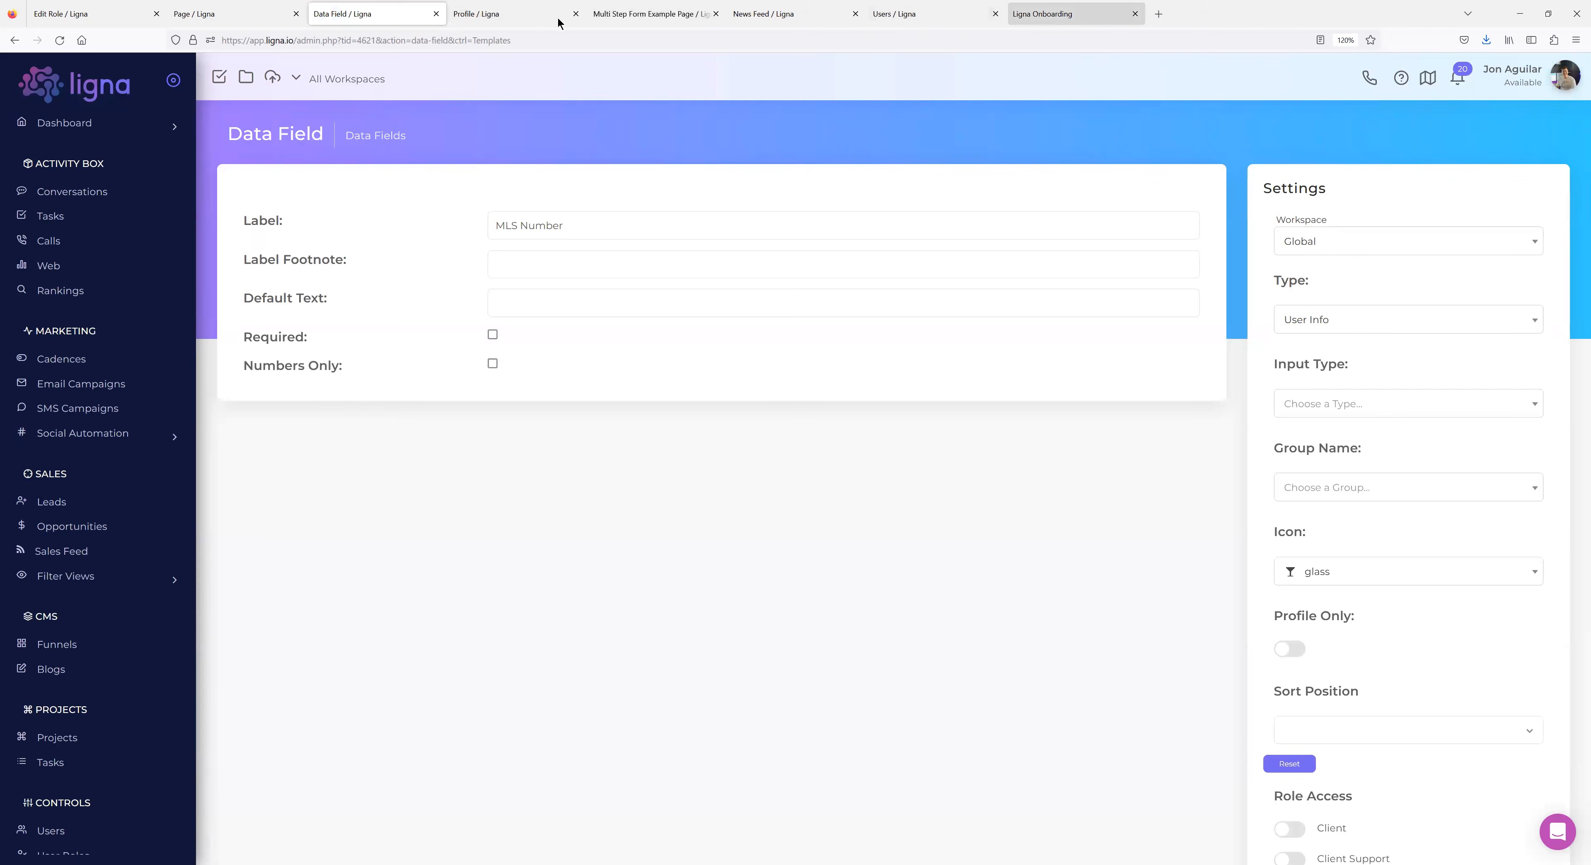
{"action": "left_click_drag", "start_coordinate": [465, 30], "coordinate": [488, 16]}
{"action": "left_click", "coordinate": [358, 16]}
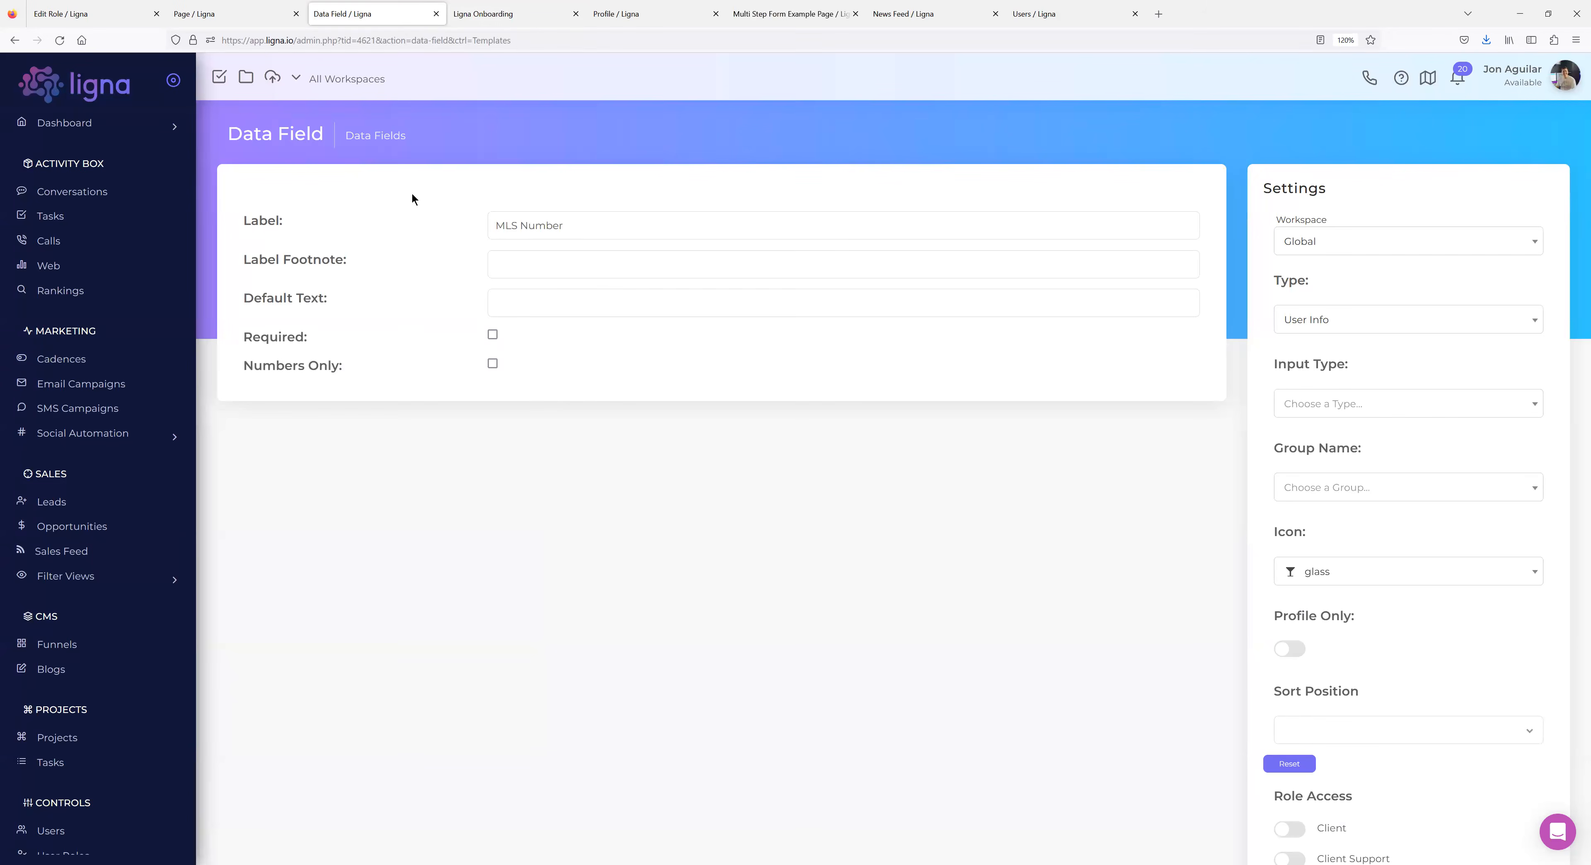
{"action": "left_click", "coordinate": [494, 14]}
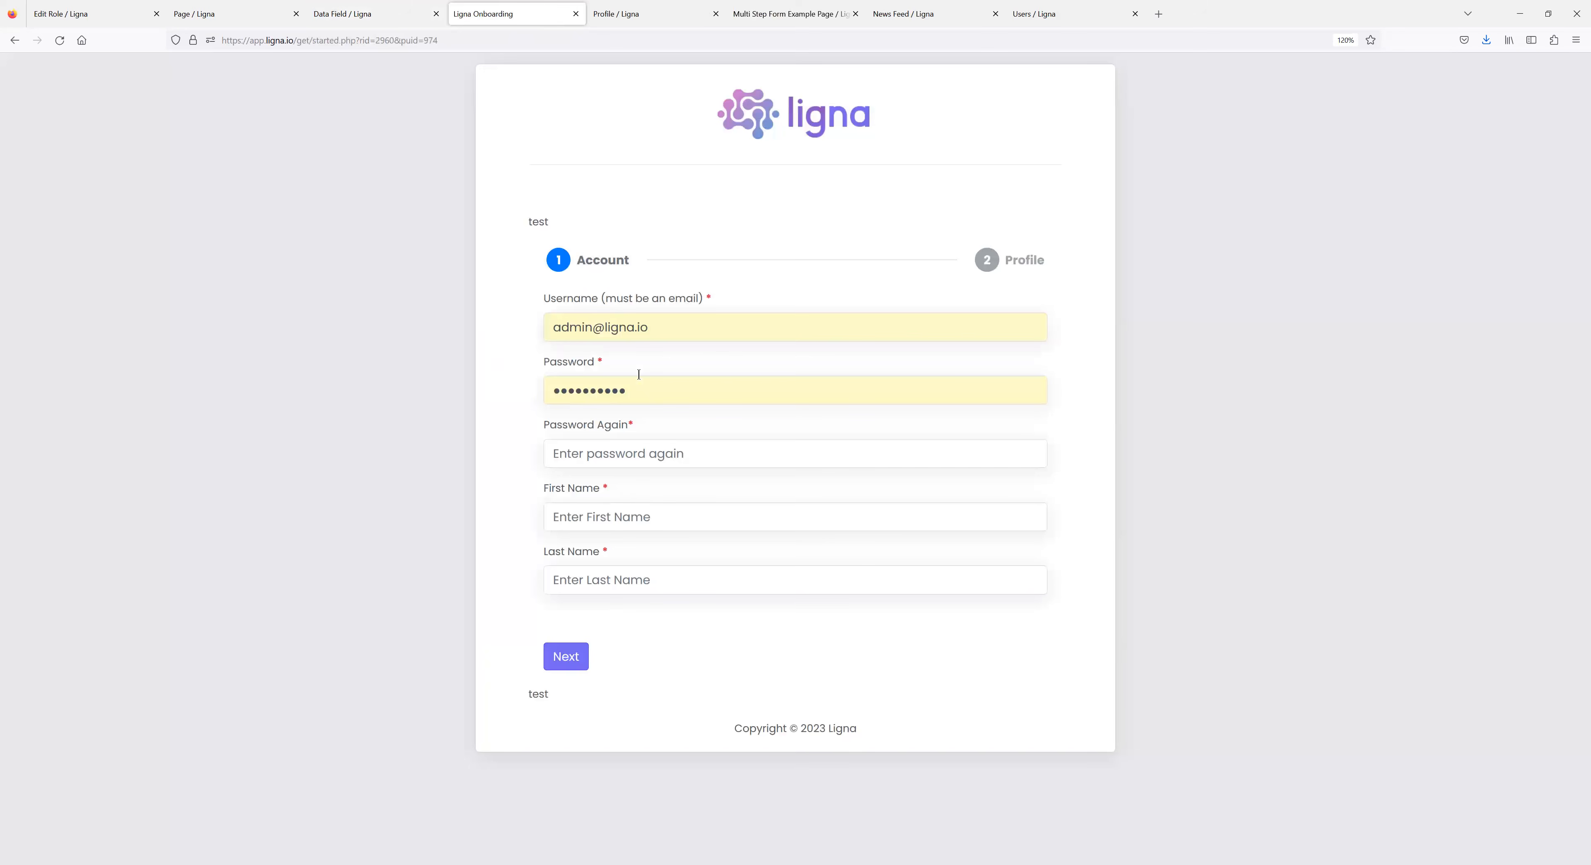
{"action": "left_click", "coordinate": [369, 15]}
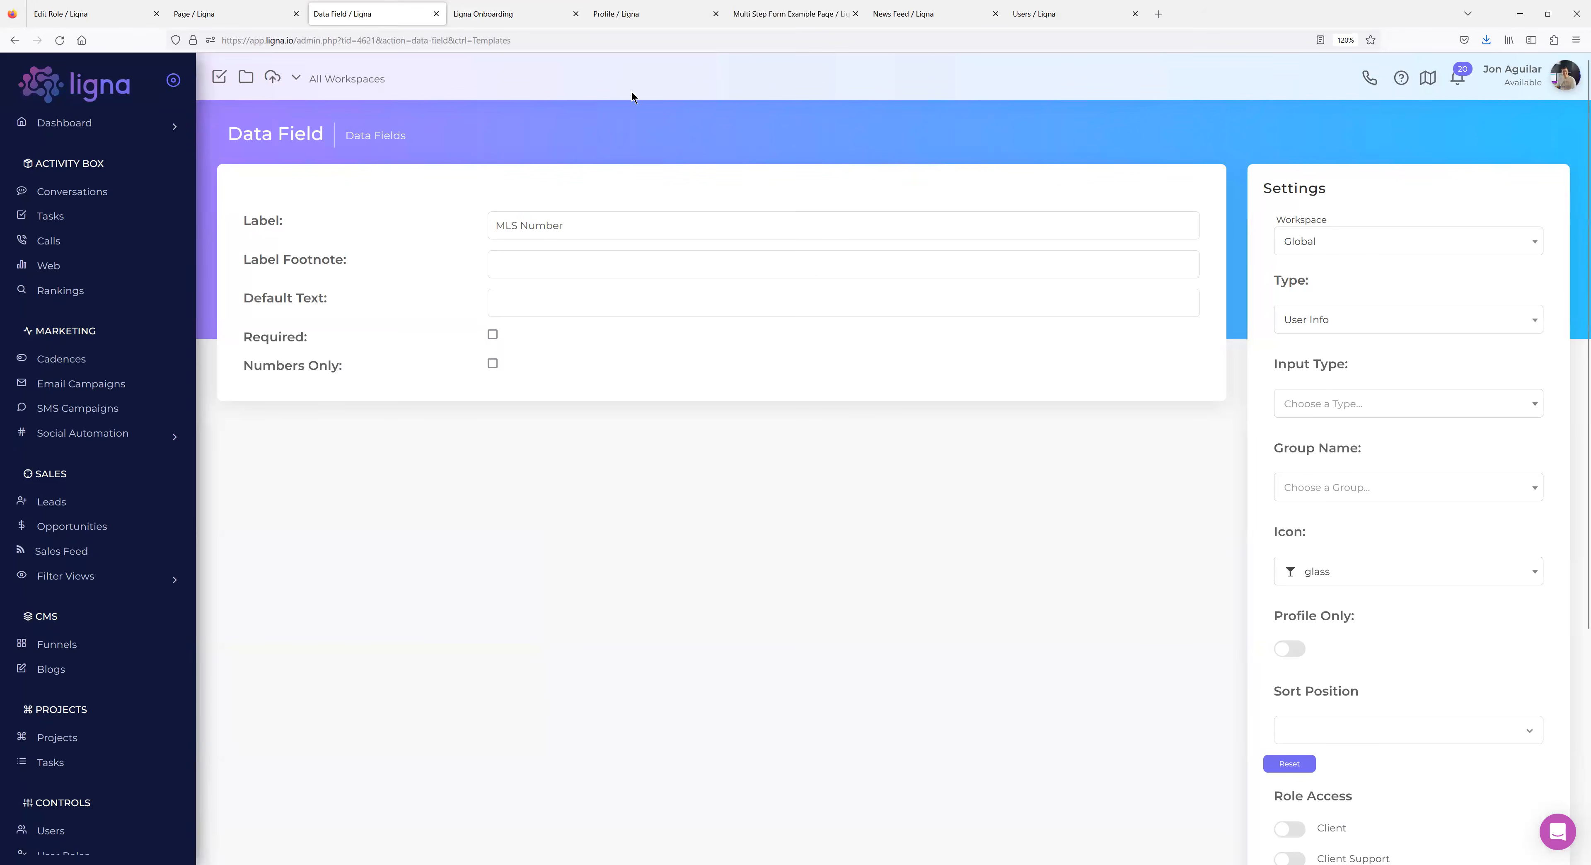
{"action": "left_click", "coordinate": [513, 22]}
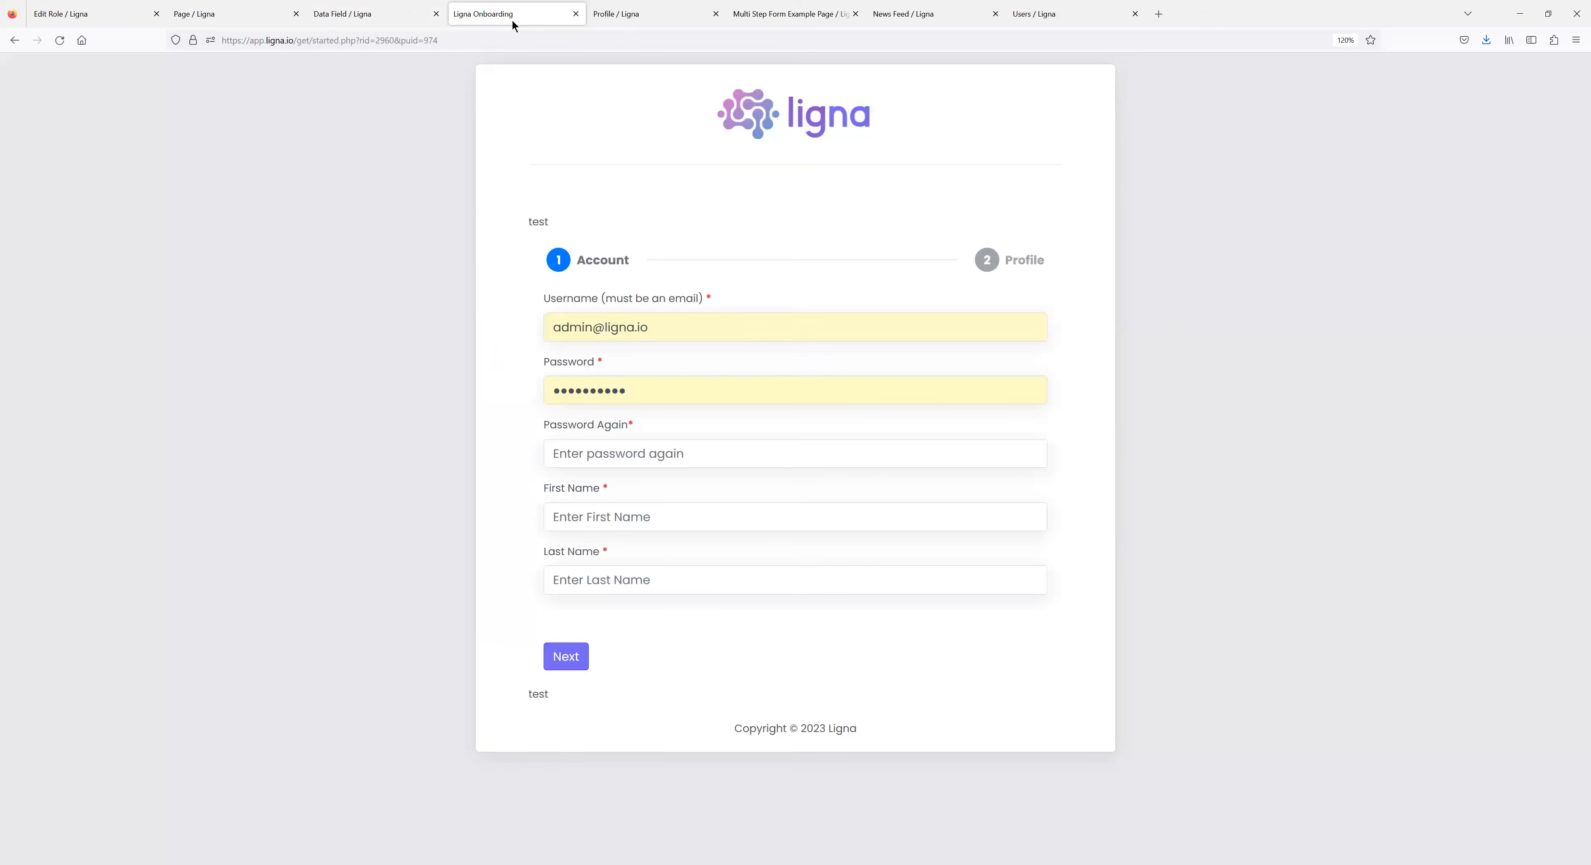
{"action": "left_click", "coordinate": [386, 22]}
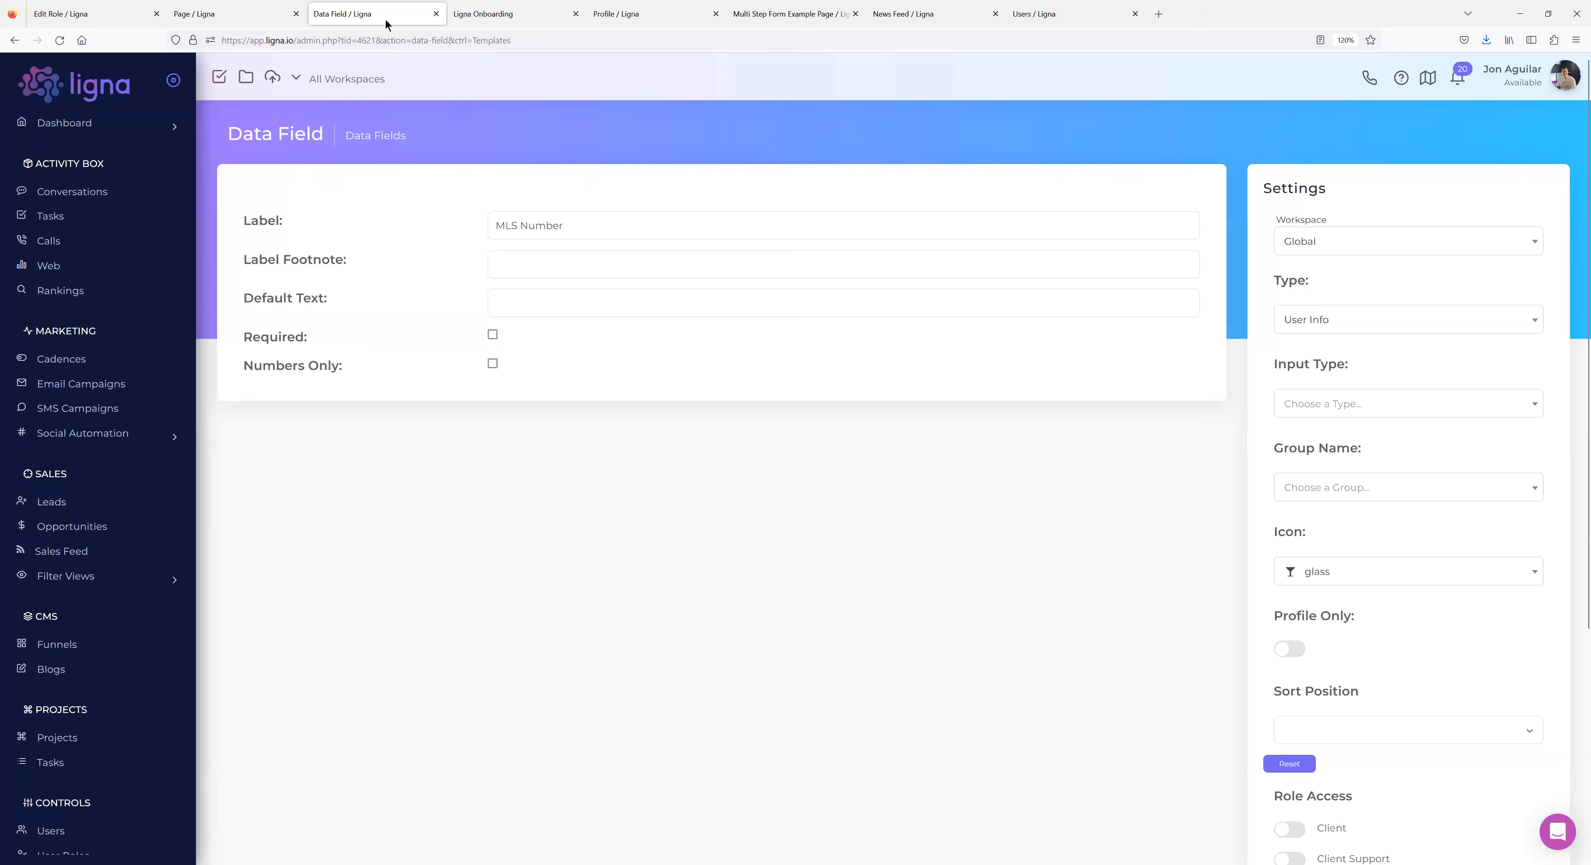
Open the profile editor from the account menu in a new tab, then return to MLS Number.
{"action": "left_click", "coordinate": [1516, 72]}
{"action": "middle_click", "coordinate": [1538, 108]}
{"action": "left_click", "coordinate": [497, 14]}
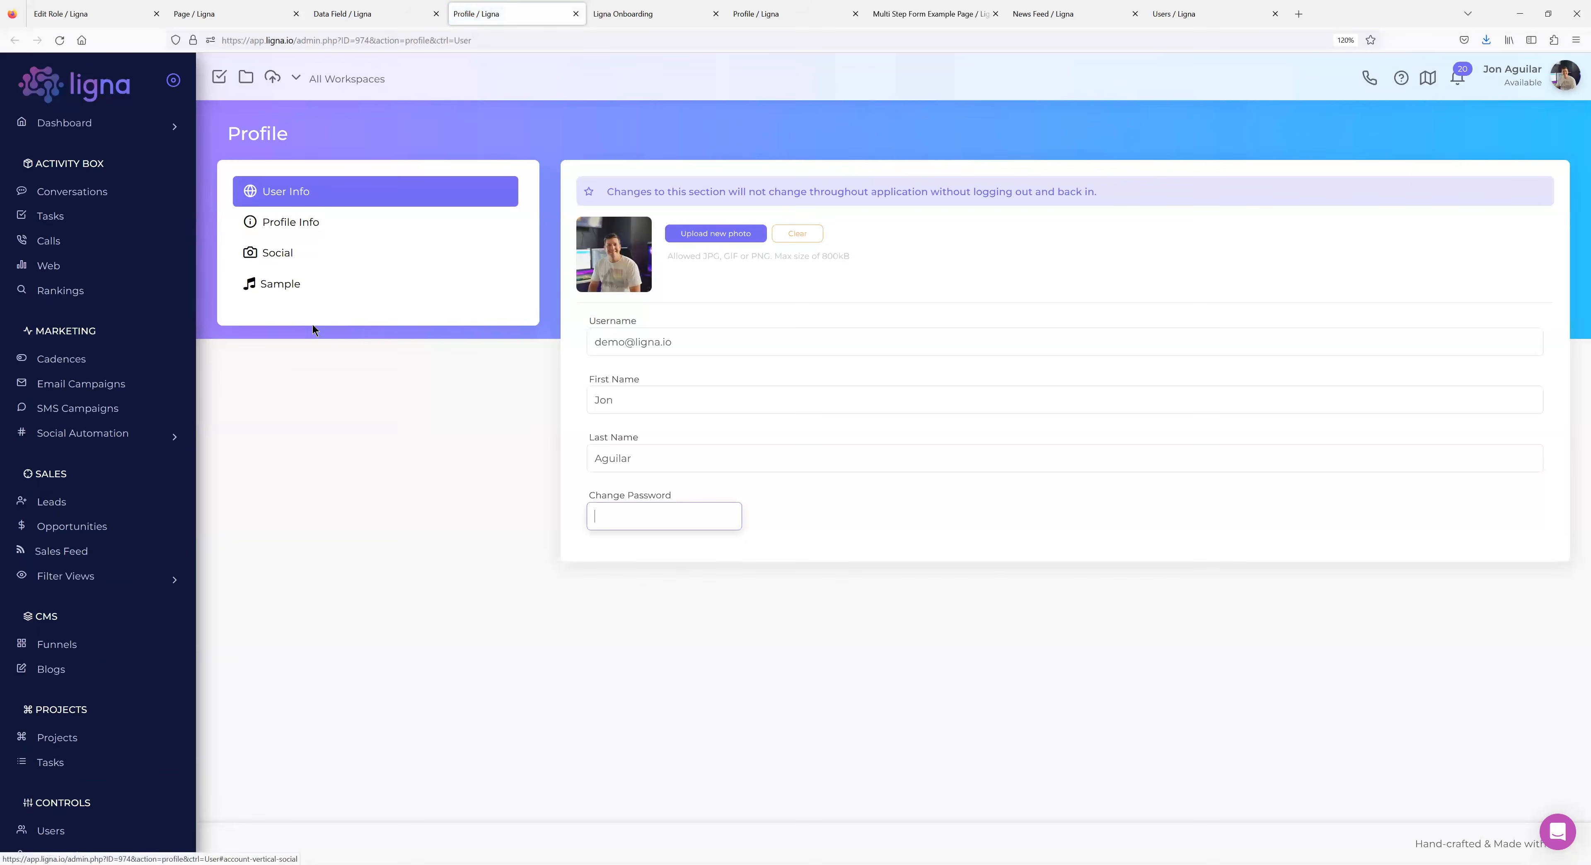
{"action": "left_click", "coordinate": [374, 14]}
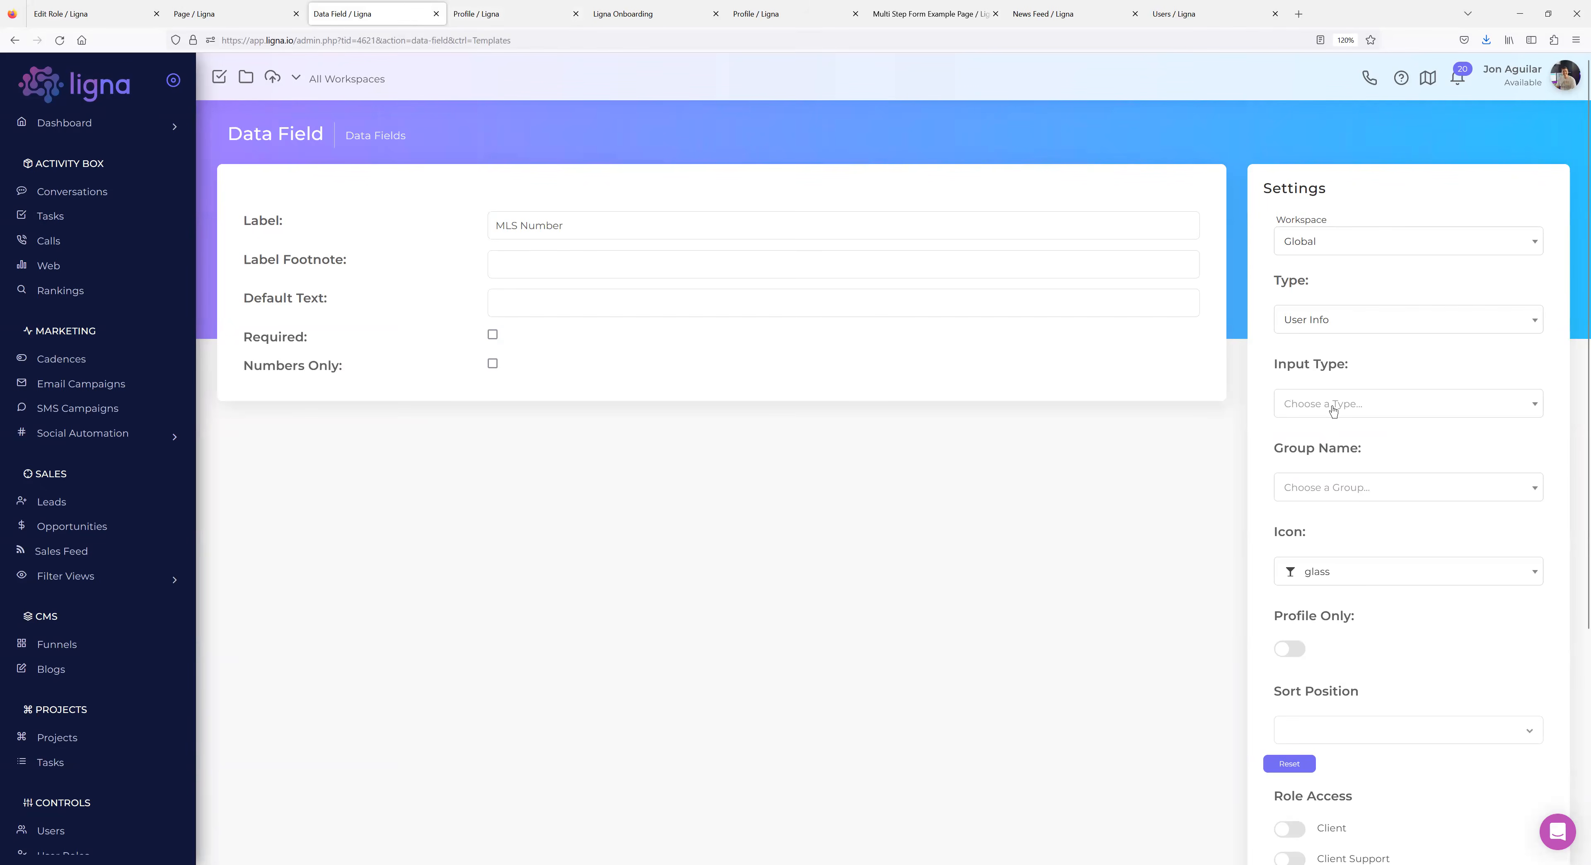
Assign the MLS Number field to the Membership Details group with a music icon.
{"action": "left_click", "coordinate": [1331, 493]}
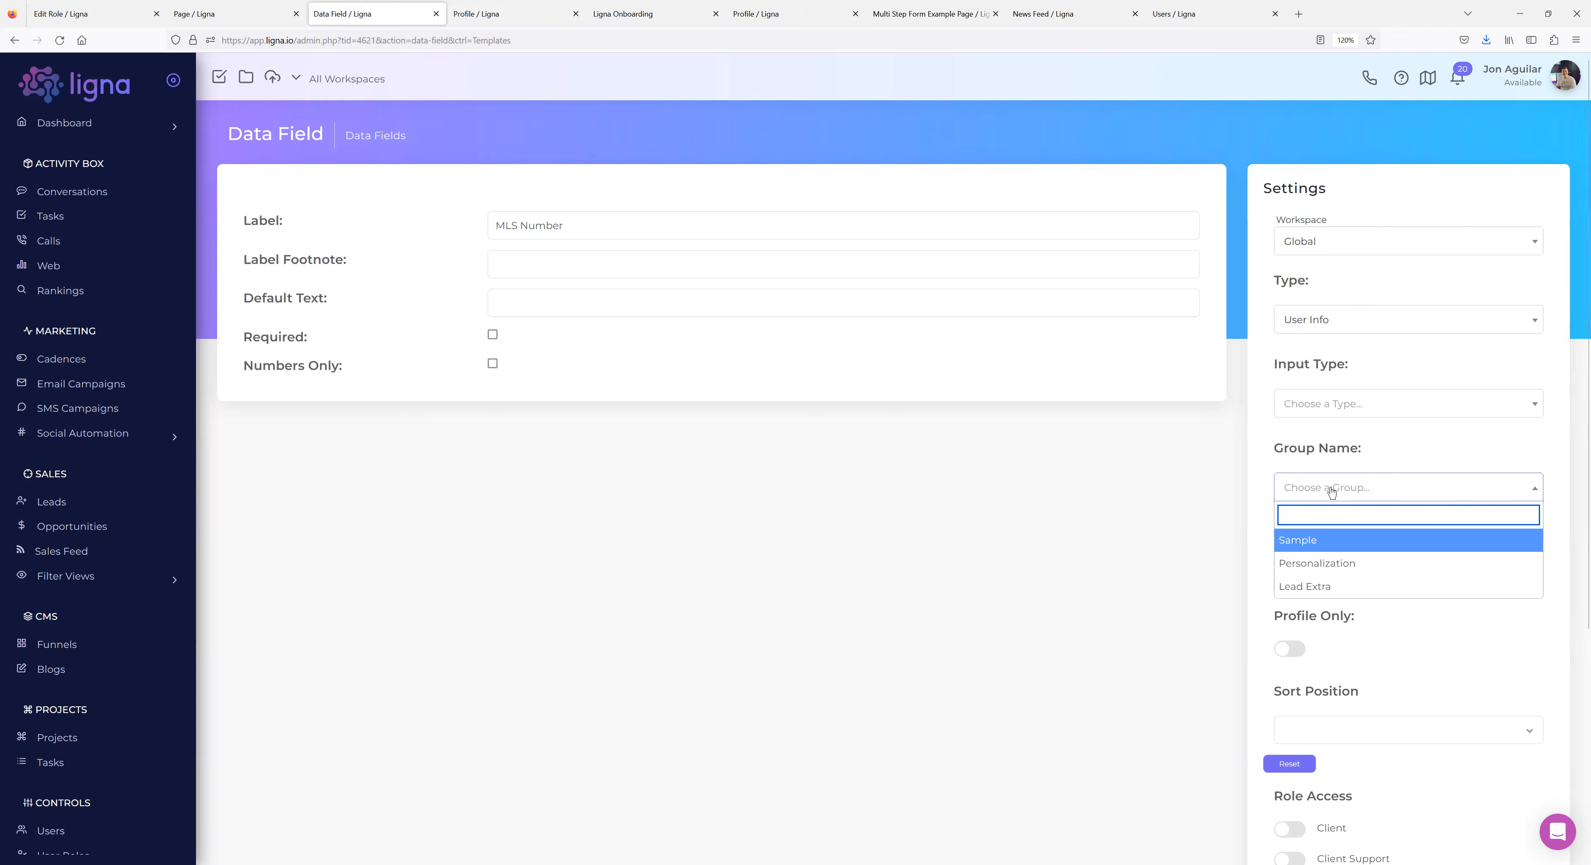
{"action": "type", "text": "Members"}
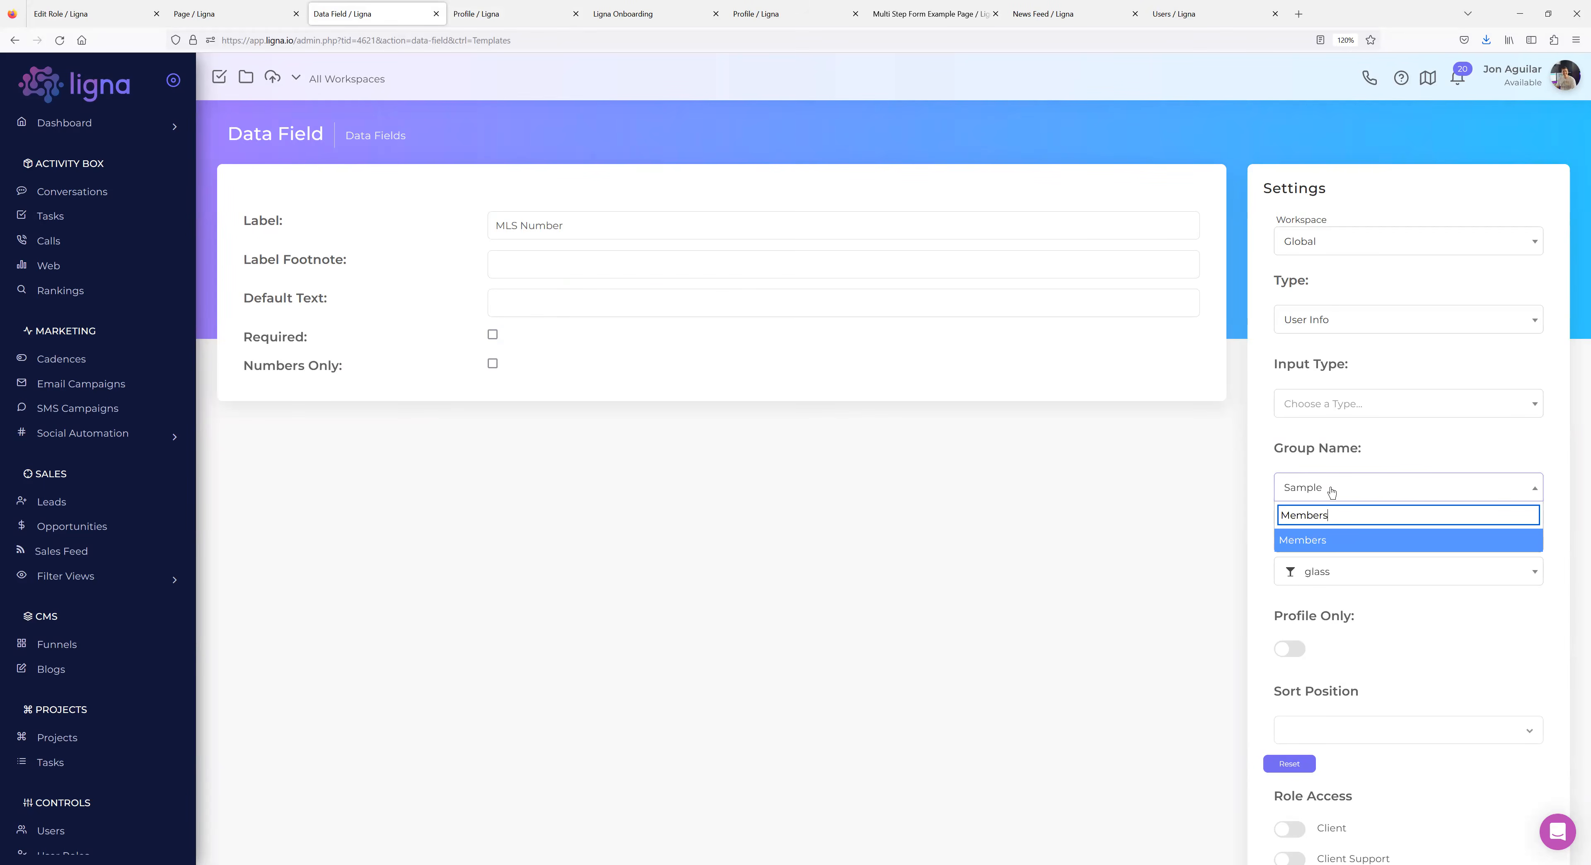
{"action": "type", "text": "hip Details"}
{"action": "left_click", "coordinate": [1324, 543]}
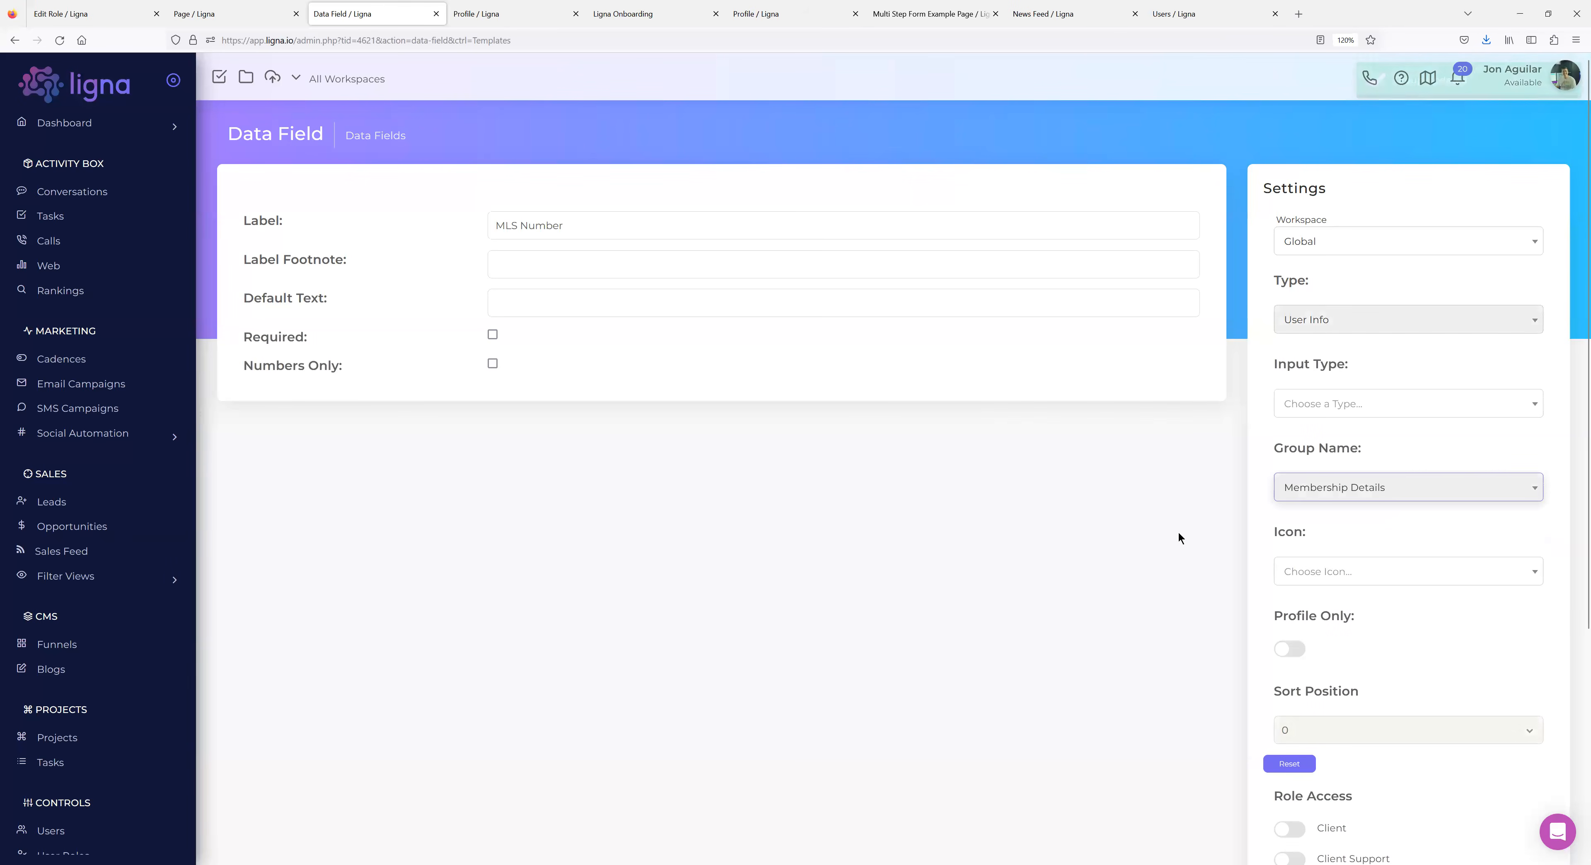
{"action": "left_click", "coordinate": [1318, 578]}
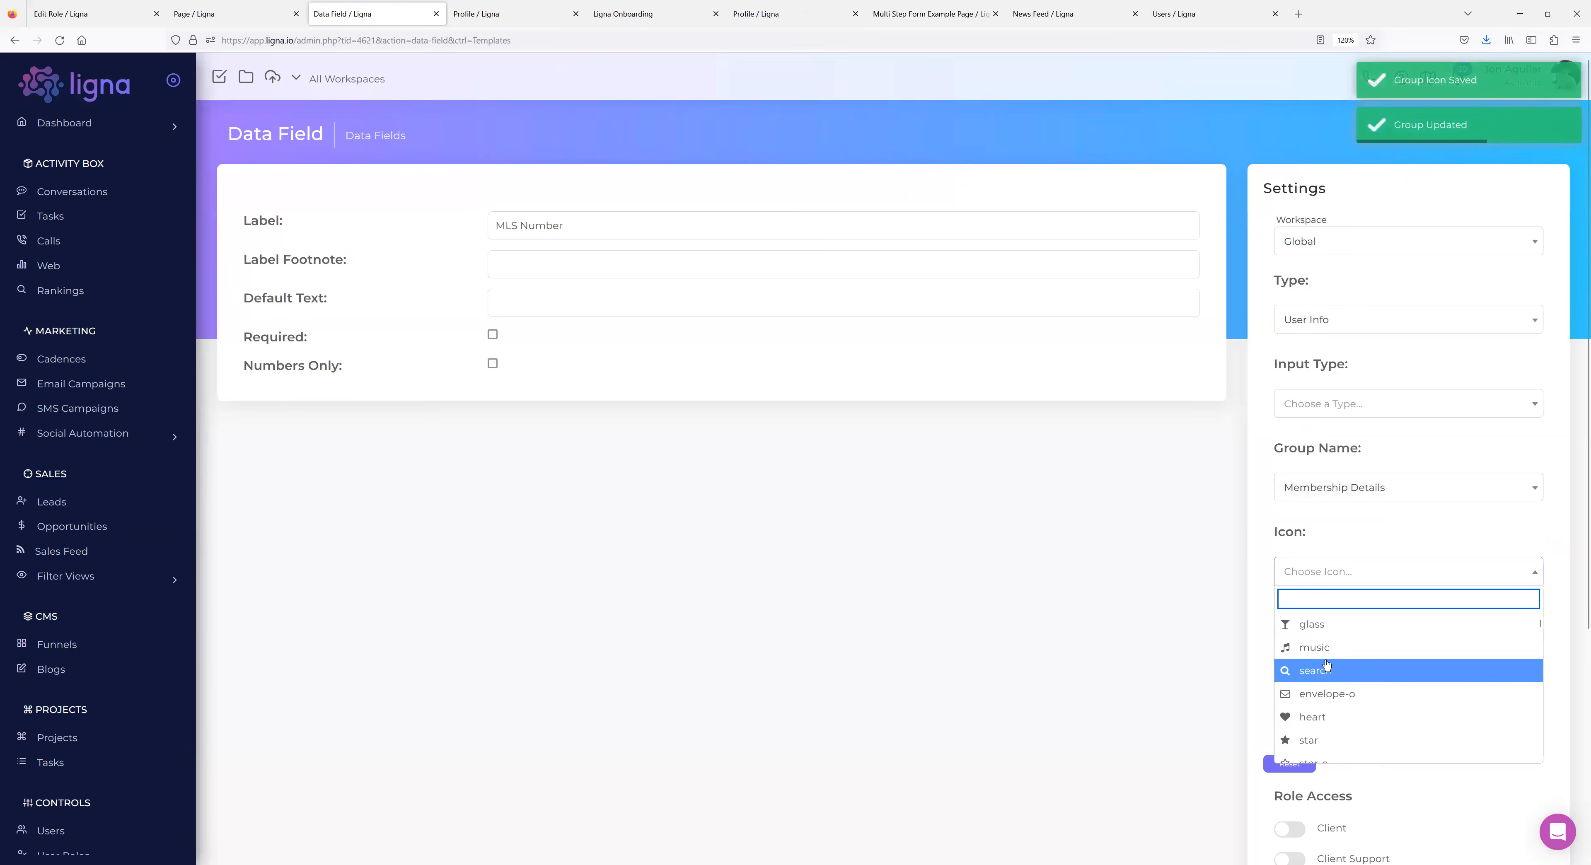
{"action": "left_click", "coordinate": [1310, 646]}
{"action": "scroll", "coordinate": [1074, 535], "scroll_direction": "down", "scroll_amount": 3}
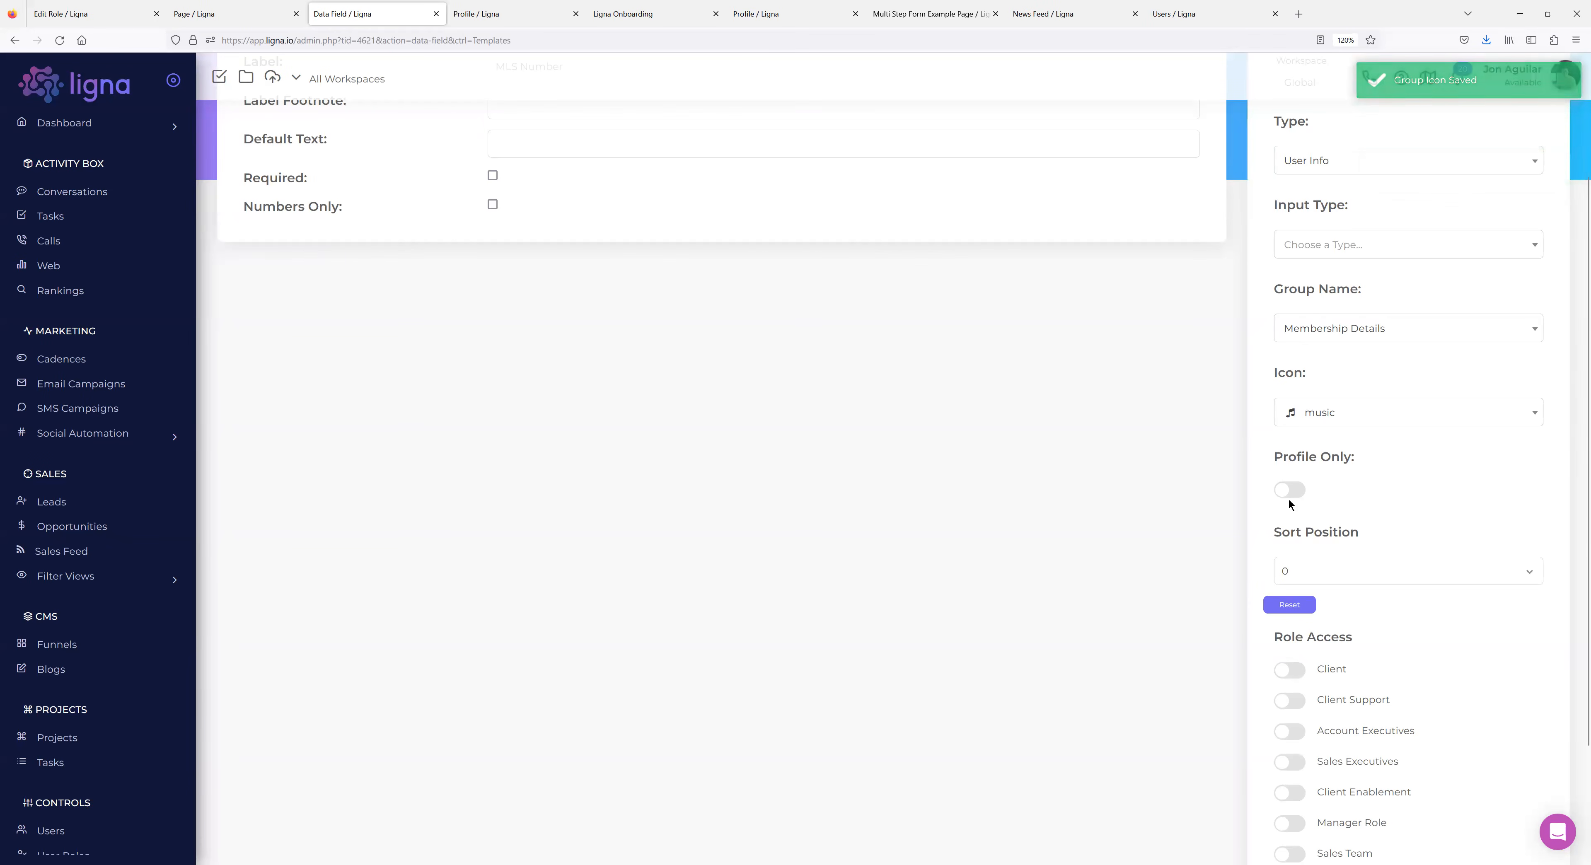
Recheck the signup form, then switch on Membership role access for the MLS Number field.
{"action": "left_click", "coordinate": [612, 16]}
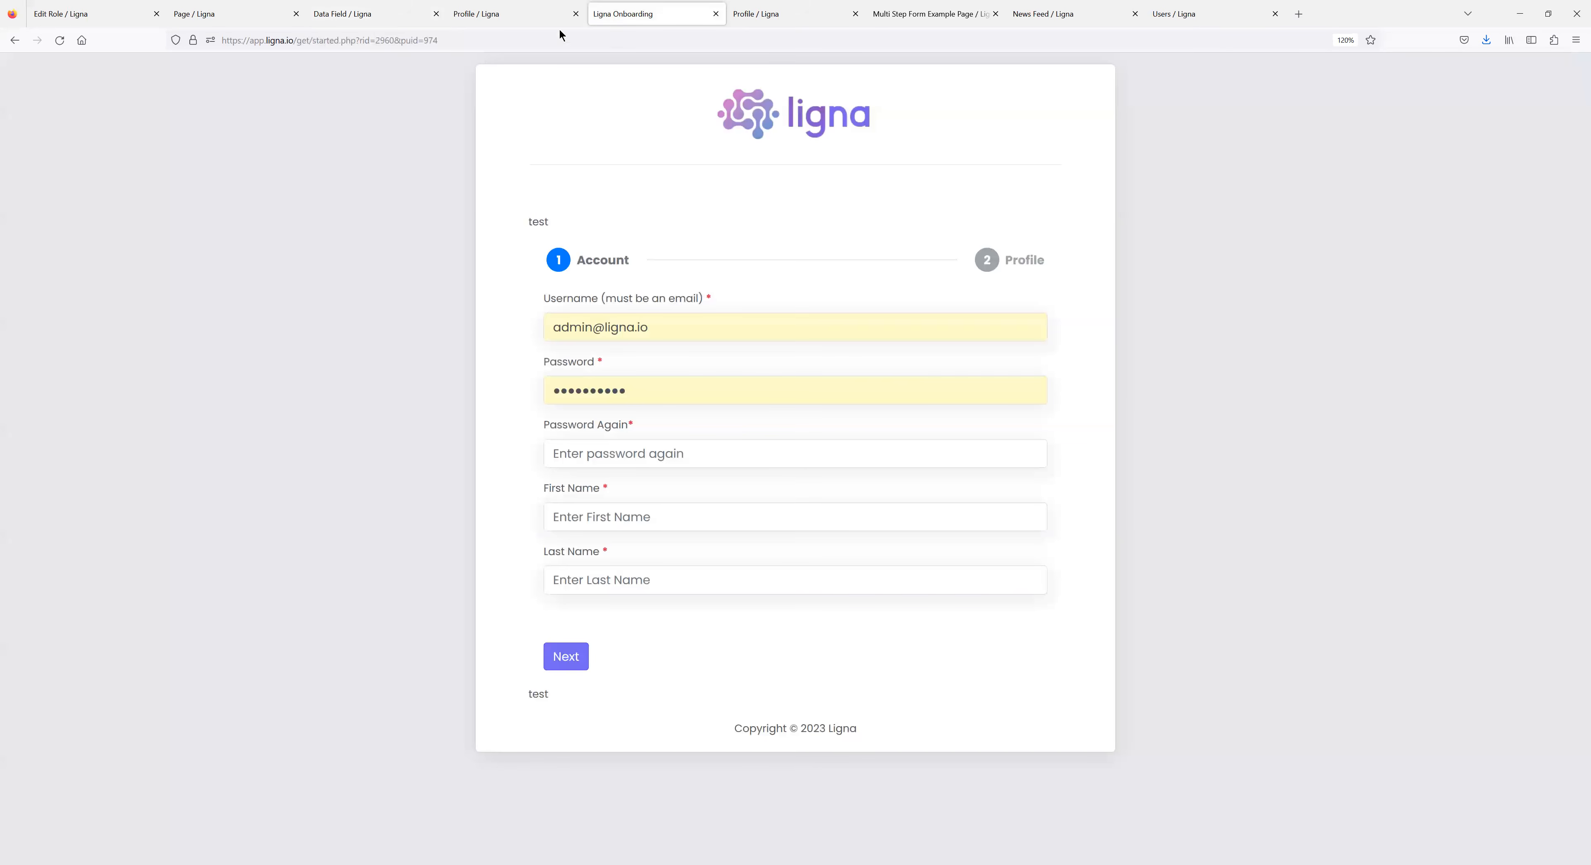
{"action": "left_click", "coordinate": [59, 41]}
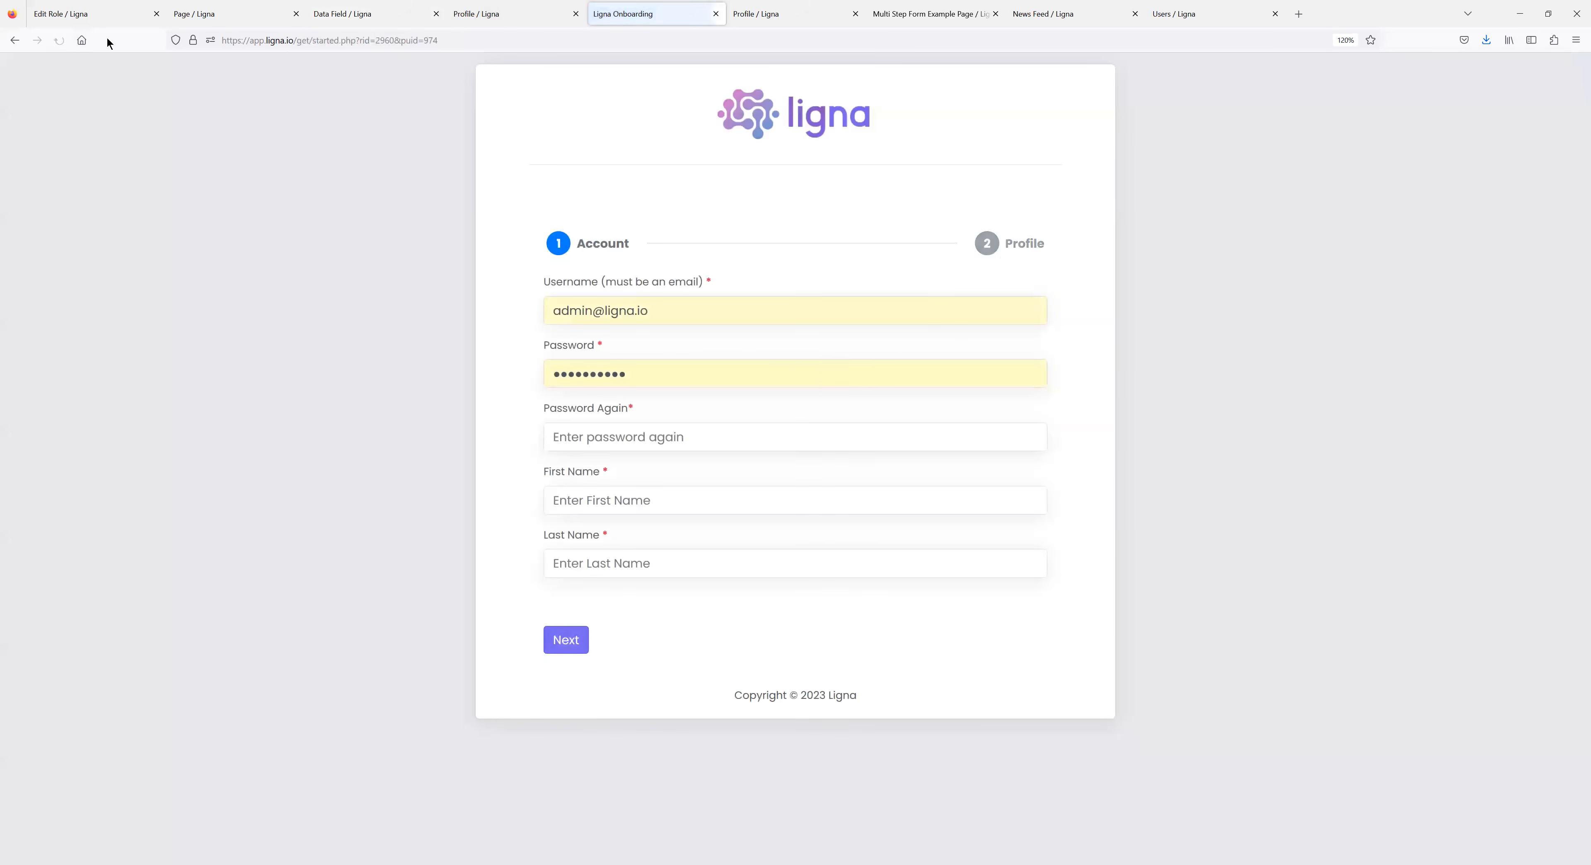
{"action": "left_click", "coordinate": [400, 18]}
{"action": "scroll", "coordinate": [1228, 545], "scroll_direction": "down", "scroll_amount": 2}
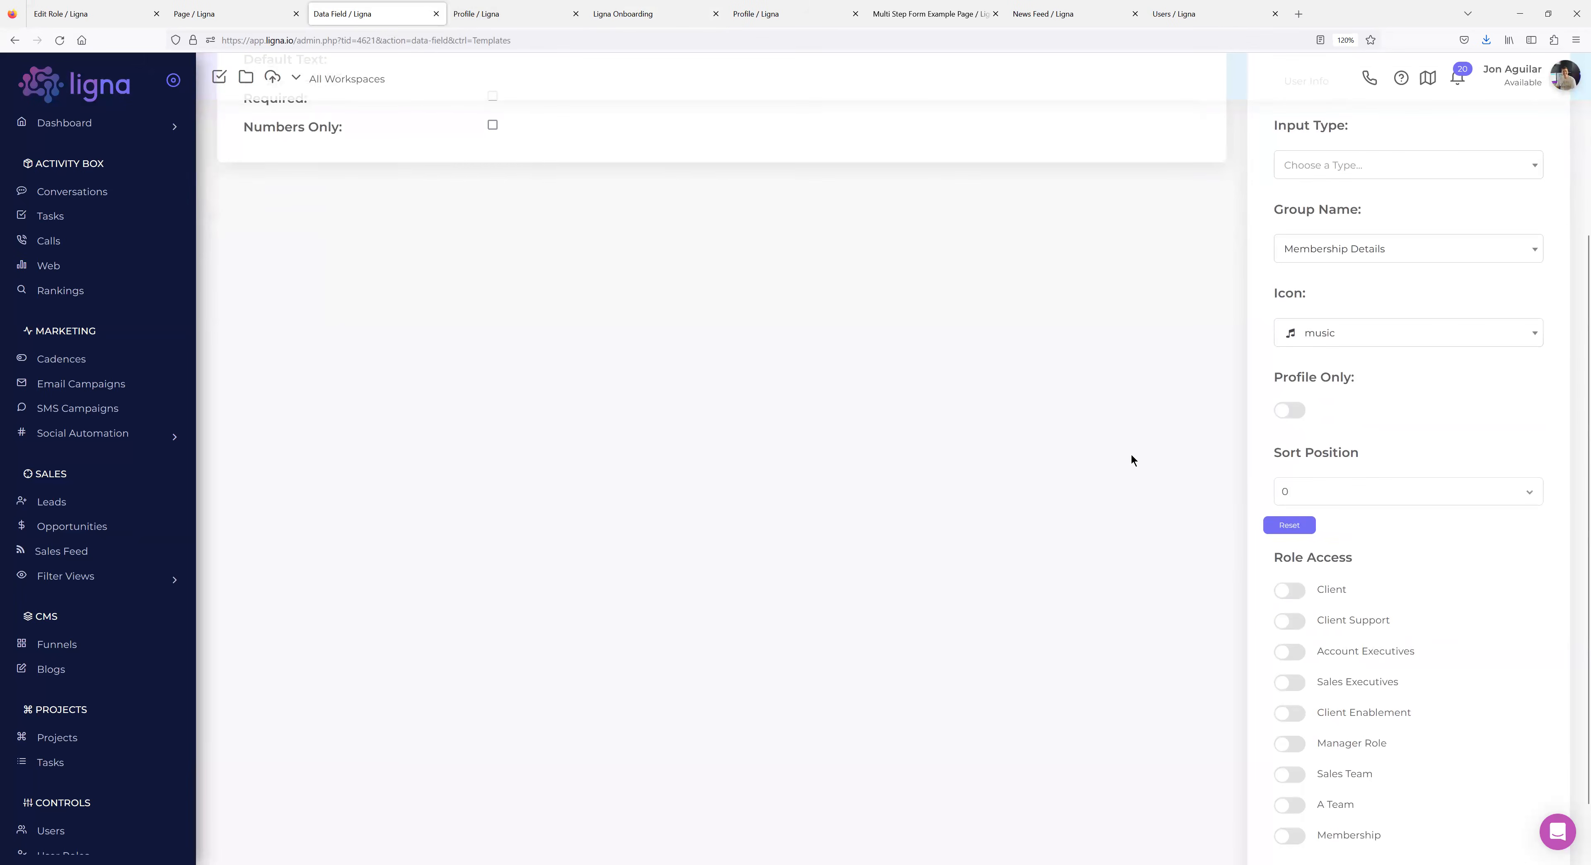
{"action": "scroll", "coordinate": [1173, 452], "scroll_direction": "up", "scroll_amount": 6}
{"action": "scroll", "coordinate": [1211, 440], "scroll_direction": "down", "scroll_amount": 6}
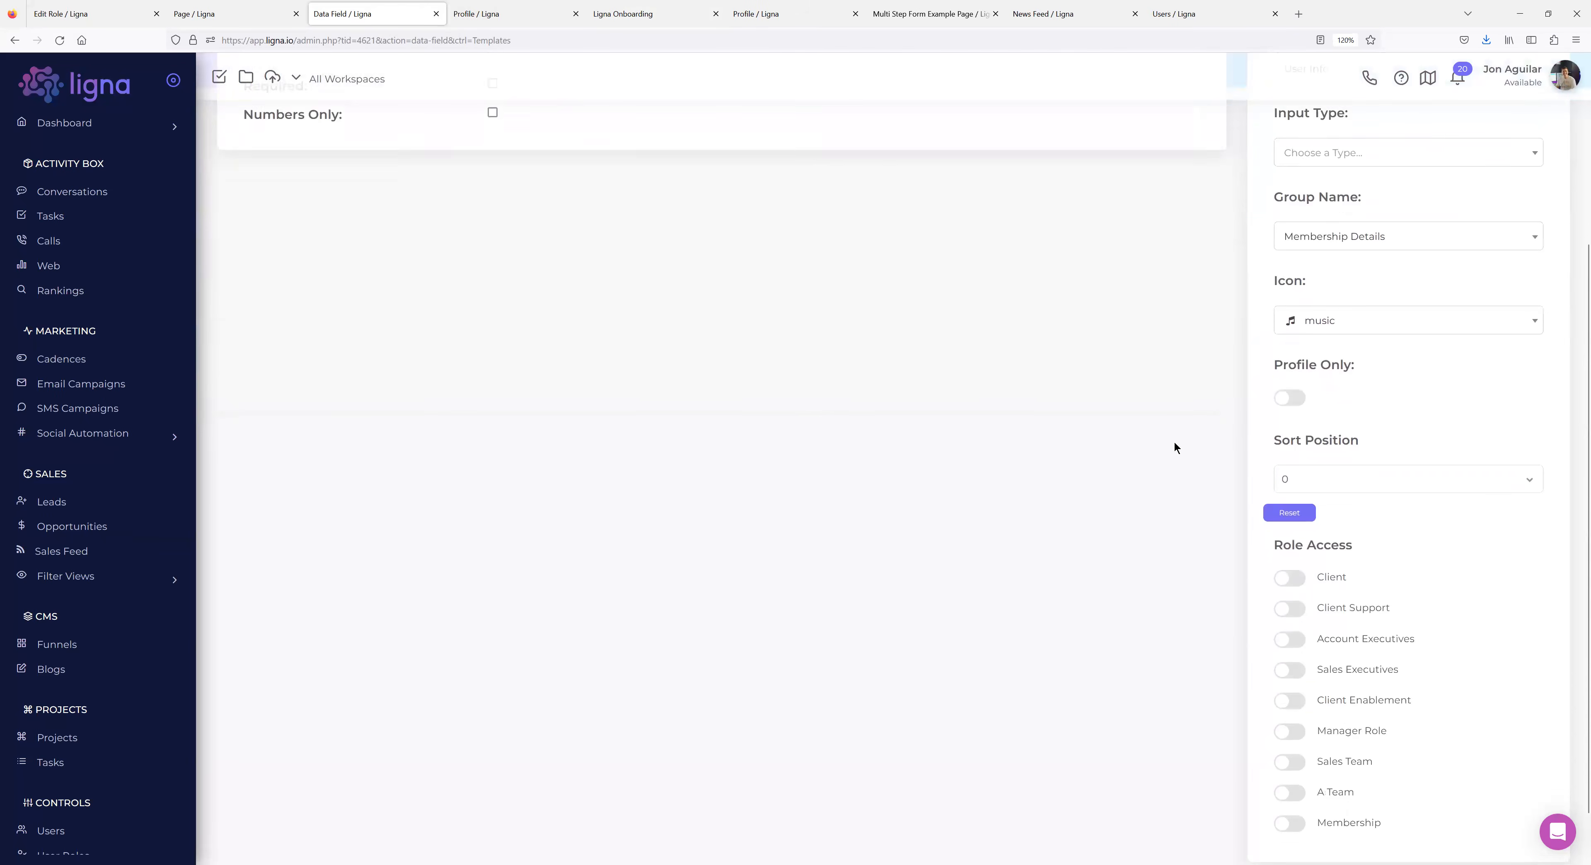
{"action": "scroll", "coordinate": [1177, 442], "scroll_direction": "down", "scroll_amount": 1}
{"action": "left_click", "coordinate": [1289, 764]}
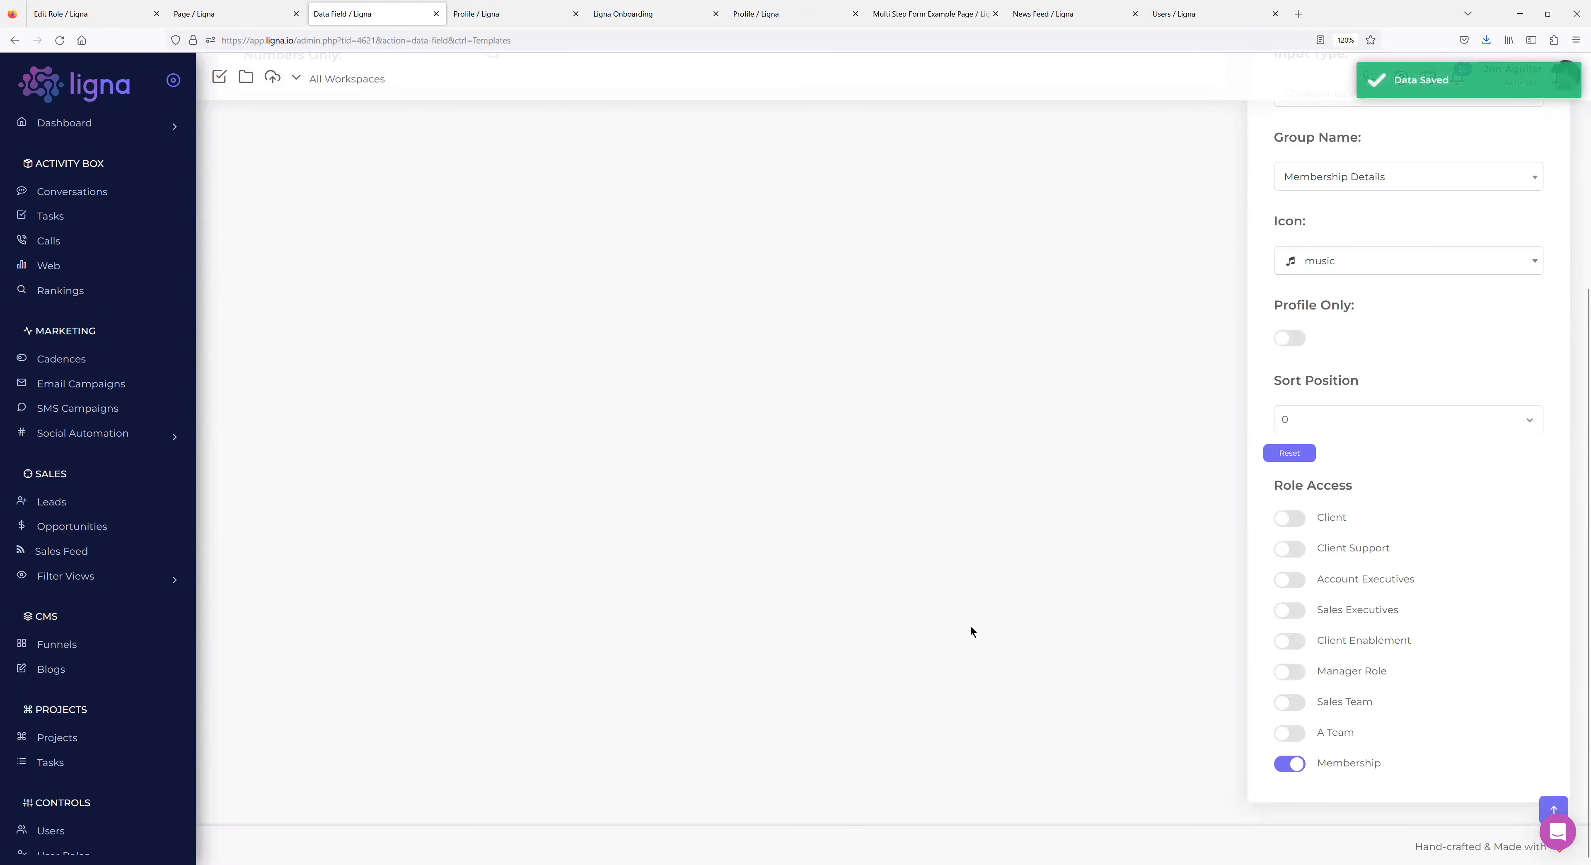
{"action": "scroll", "coordinate": [986, 649], "scroll_direction": "up", "scroll_amount": 4}
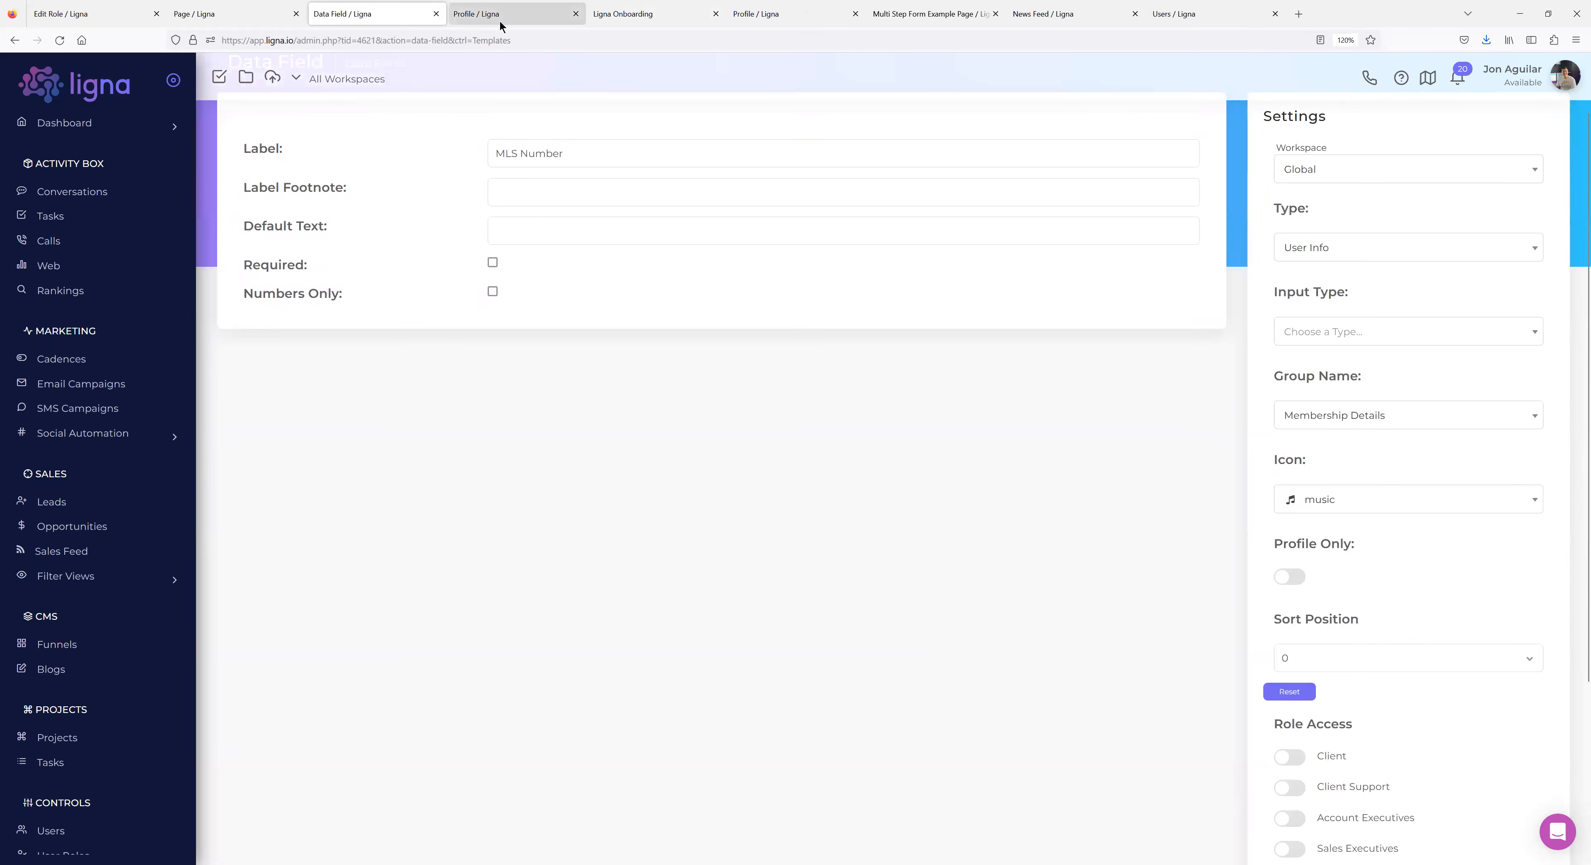
Reload the member profile and open its new Membership Details section.
{"action": "left_click", "coordinate": [482, 16]}
{"action": "left_click", "coordinate": [60, 40]}
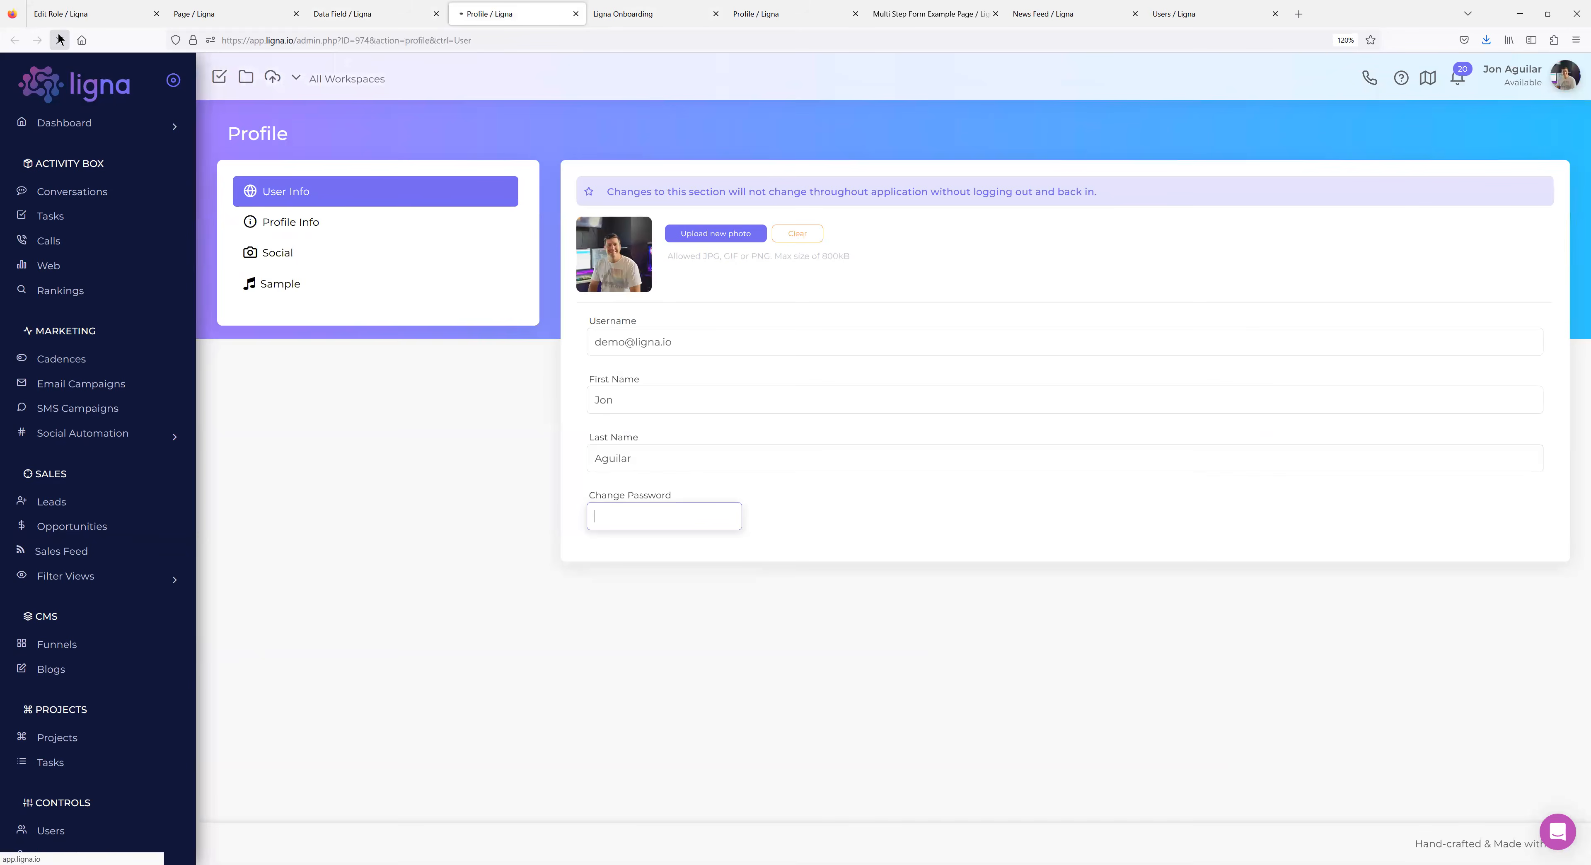
{"action": "left_click", "coordinate": [304, 318]}
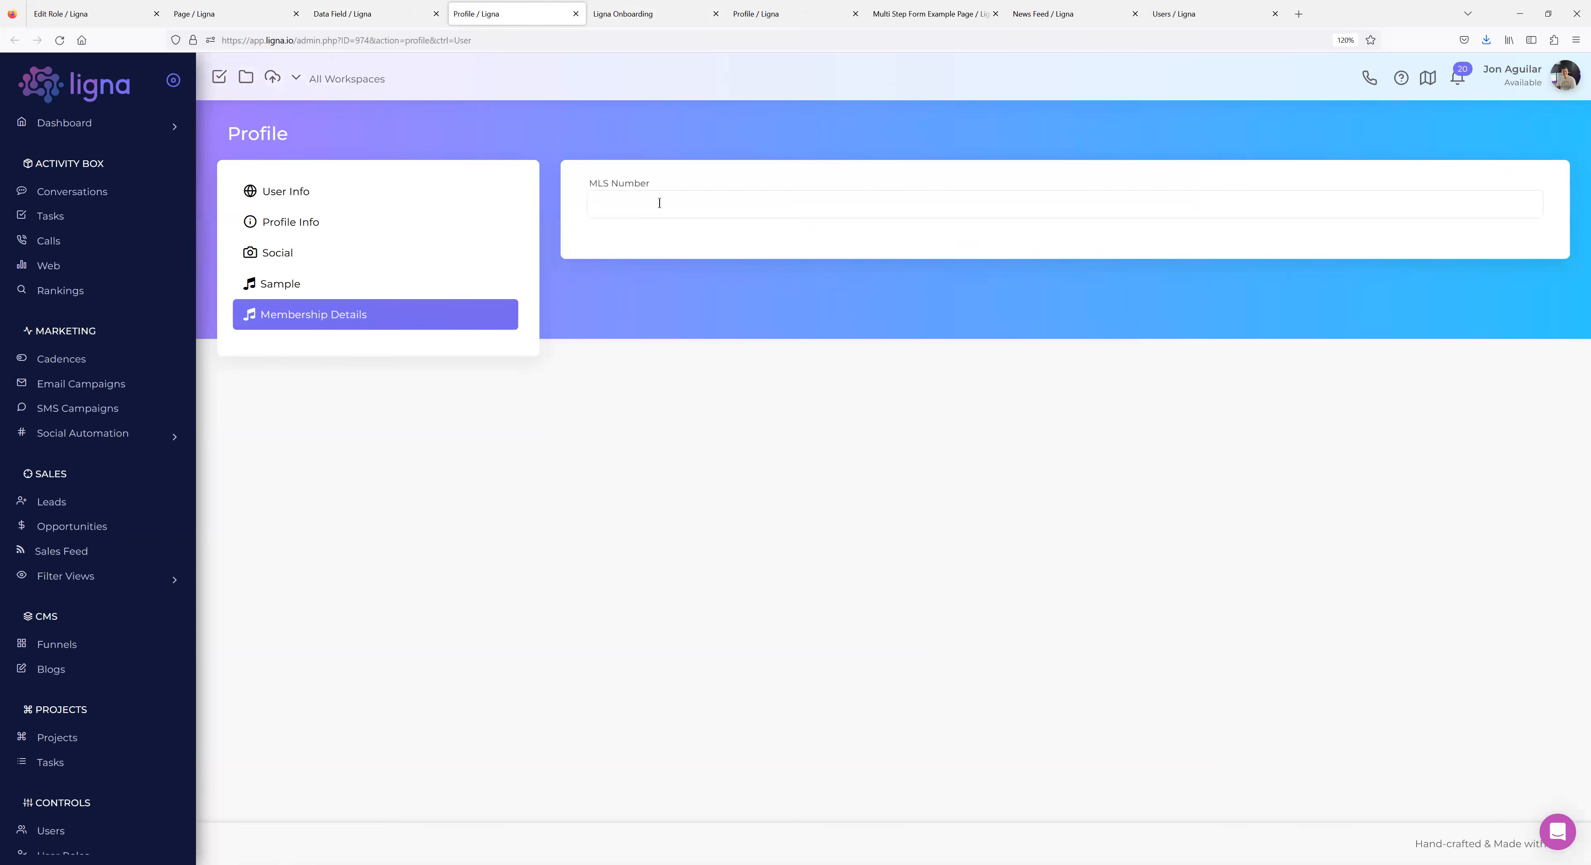
Reload the onboarding signup form to confirm its Membership Details step, then return to the profile.
{"action": "left_click", "coordinate": [356, 25]}
{"action": "scroll", "coordinate": [1091, 511], "scroll_direction": "down", "scroll_amount": 4}
{"action": "scroll", "coordinate": [1057, 435], "scroll_direction": "up", "scroll_amount": 3}
{"action": "scroll", "coordinate": [1057, 435], "scroll_direction": "up", "scroll_amount": 1}
{"action": "left_click", "coordinate": [624, 14]}
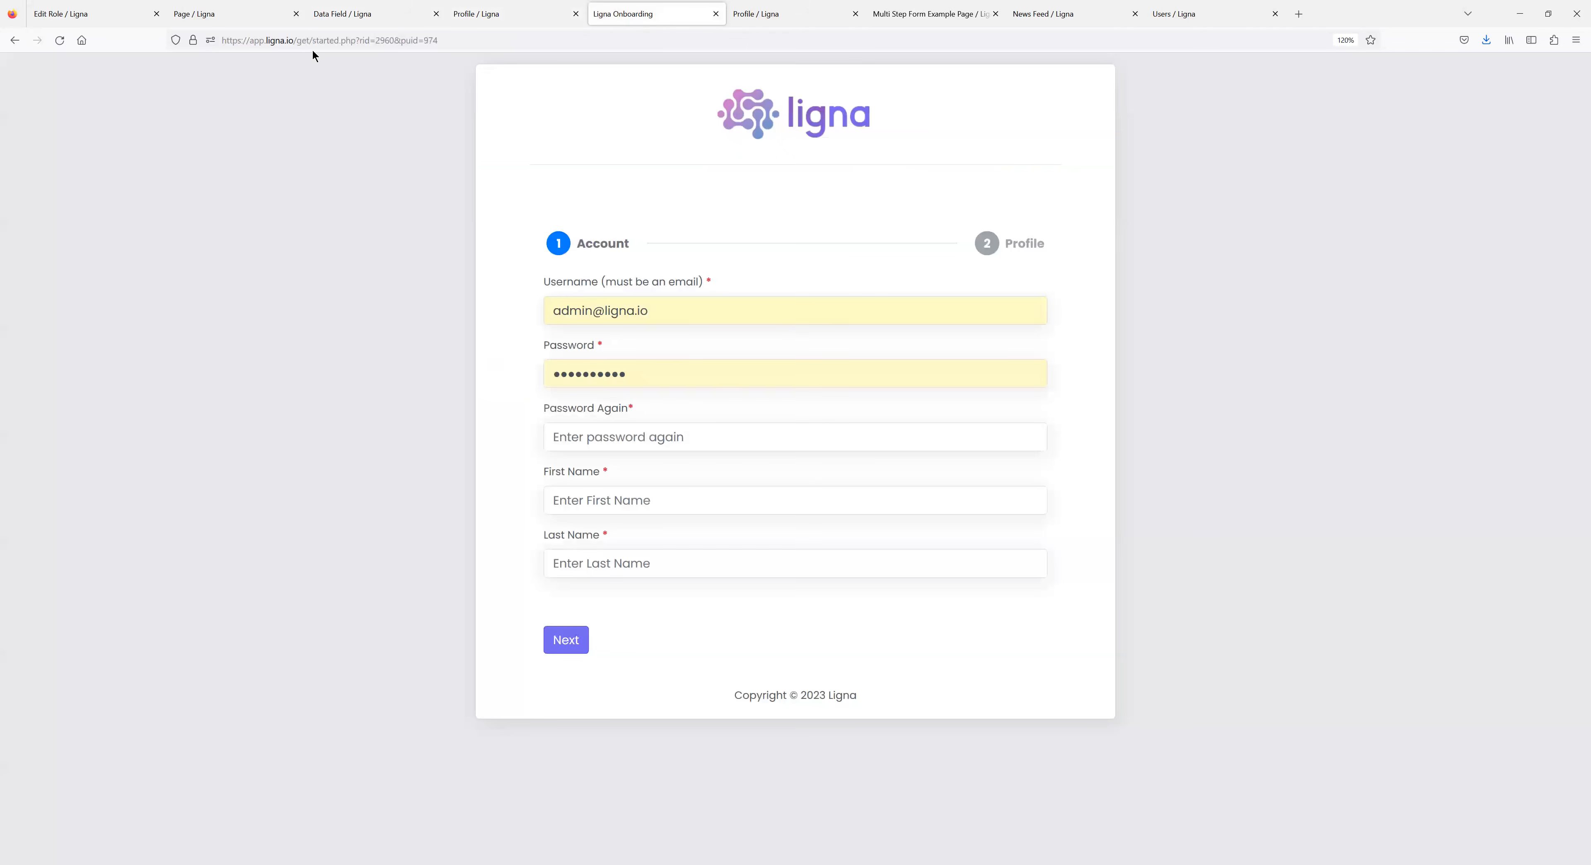
{"action": "left_click", "coordinate": [60, 40]}
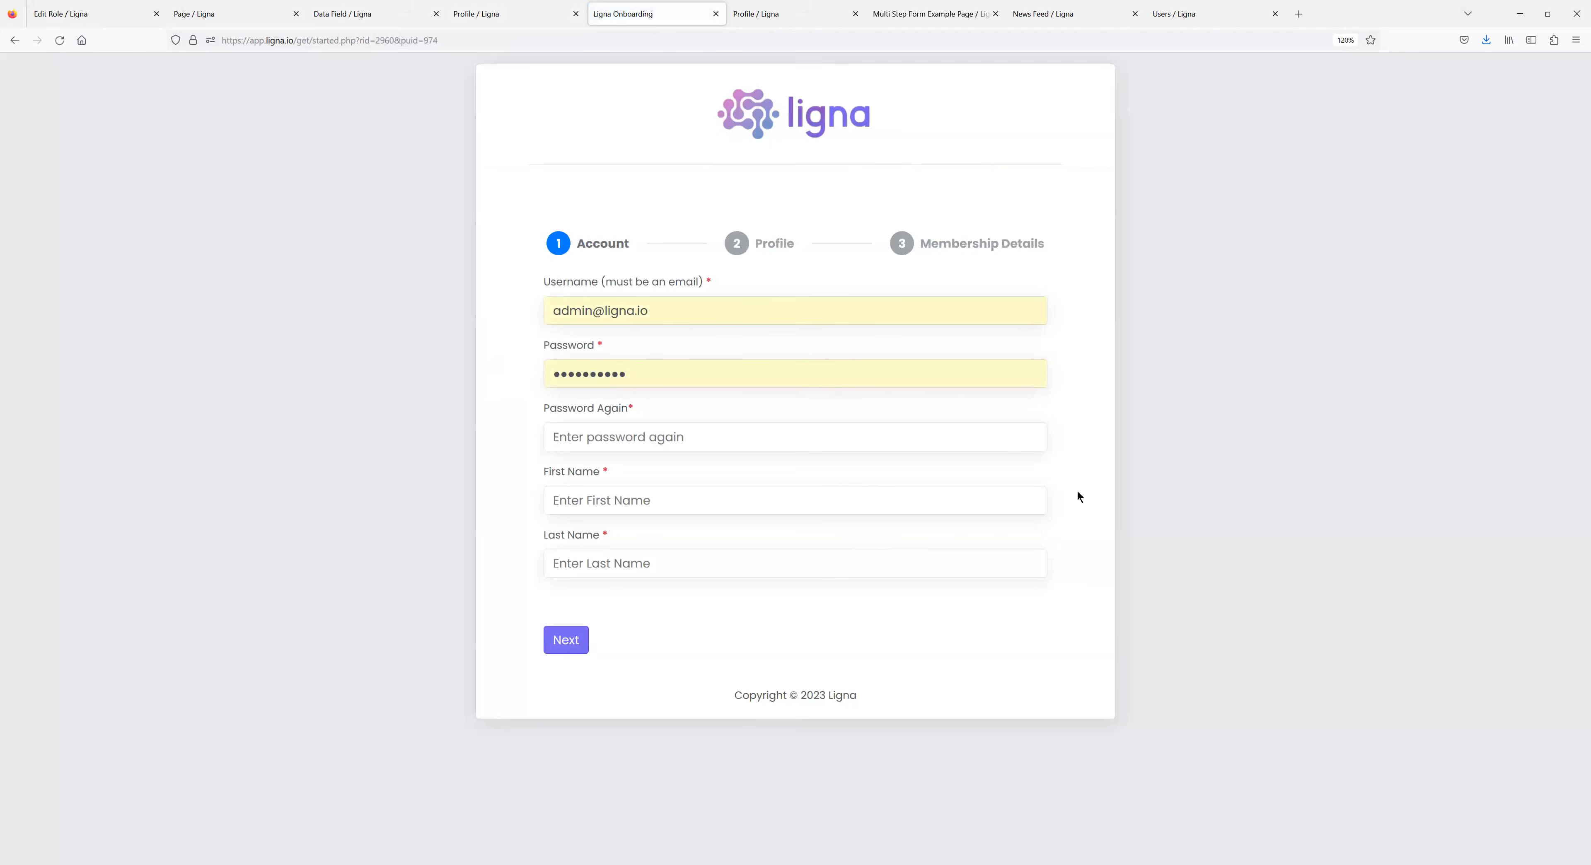
{"action": "left_click", "coordinate": [493, 23]}
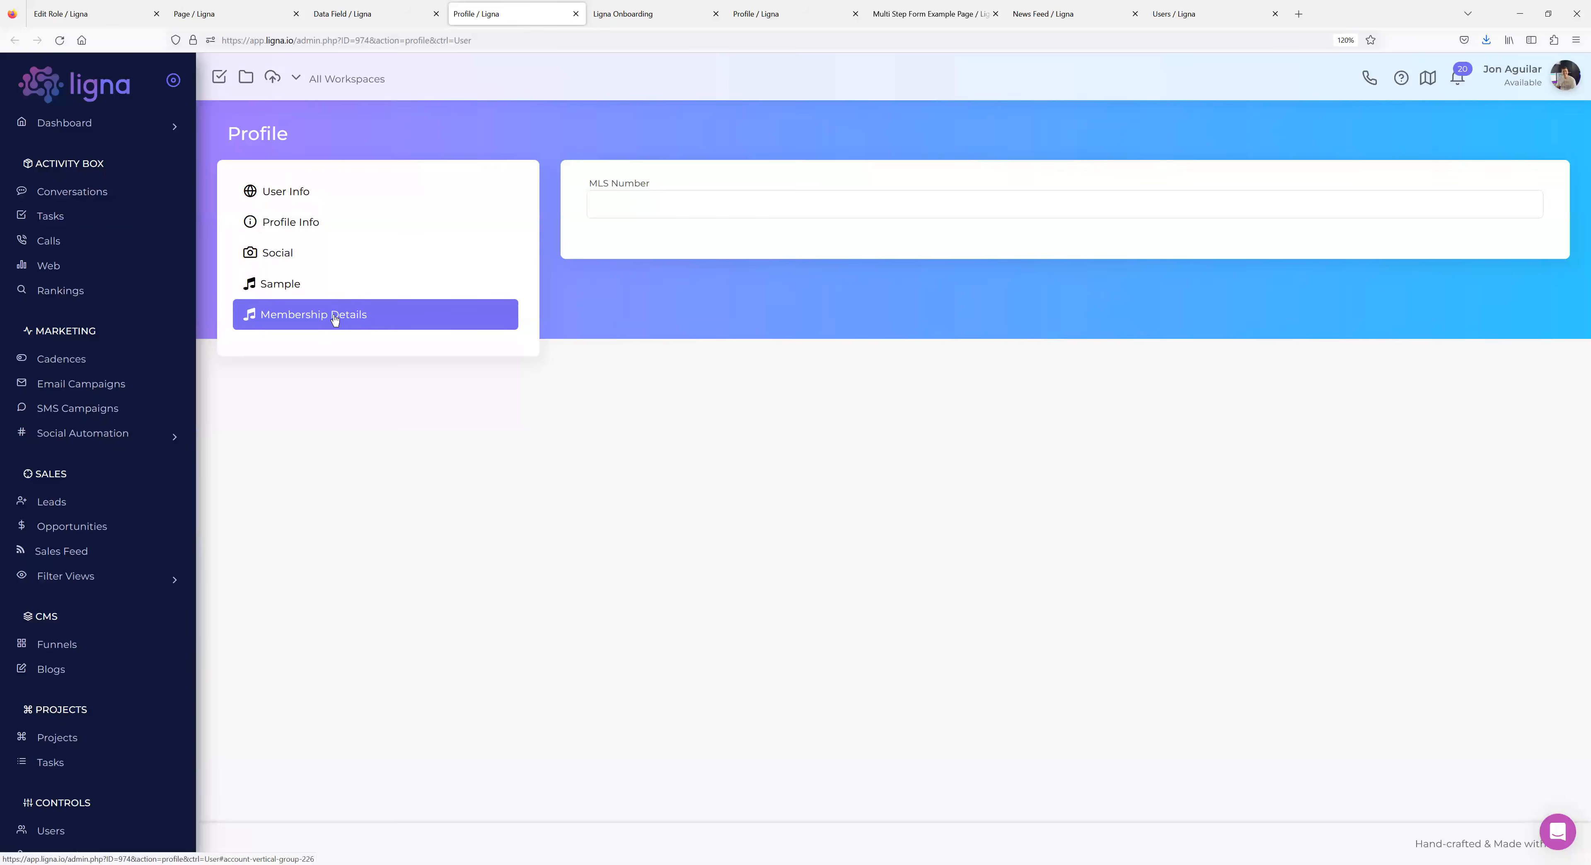
{"action": "left_click", "coordinate": [325, 286]}
{"action": "left_click", "coordinate": [347, 304]}
{"action": "left_click", "coordinate": [373, 25]}
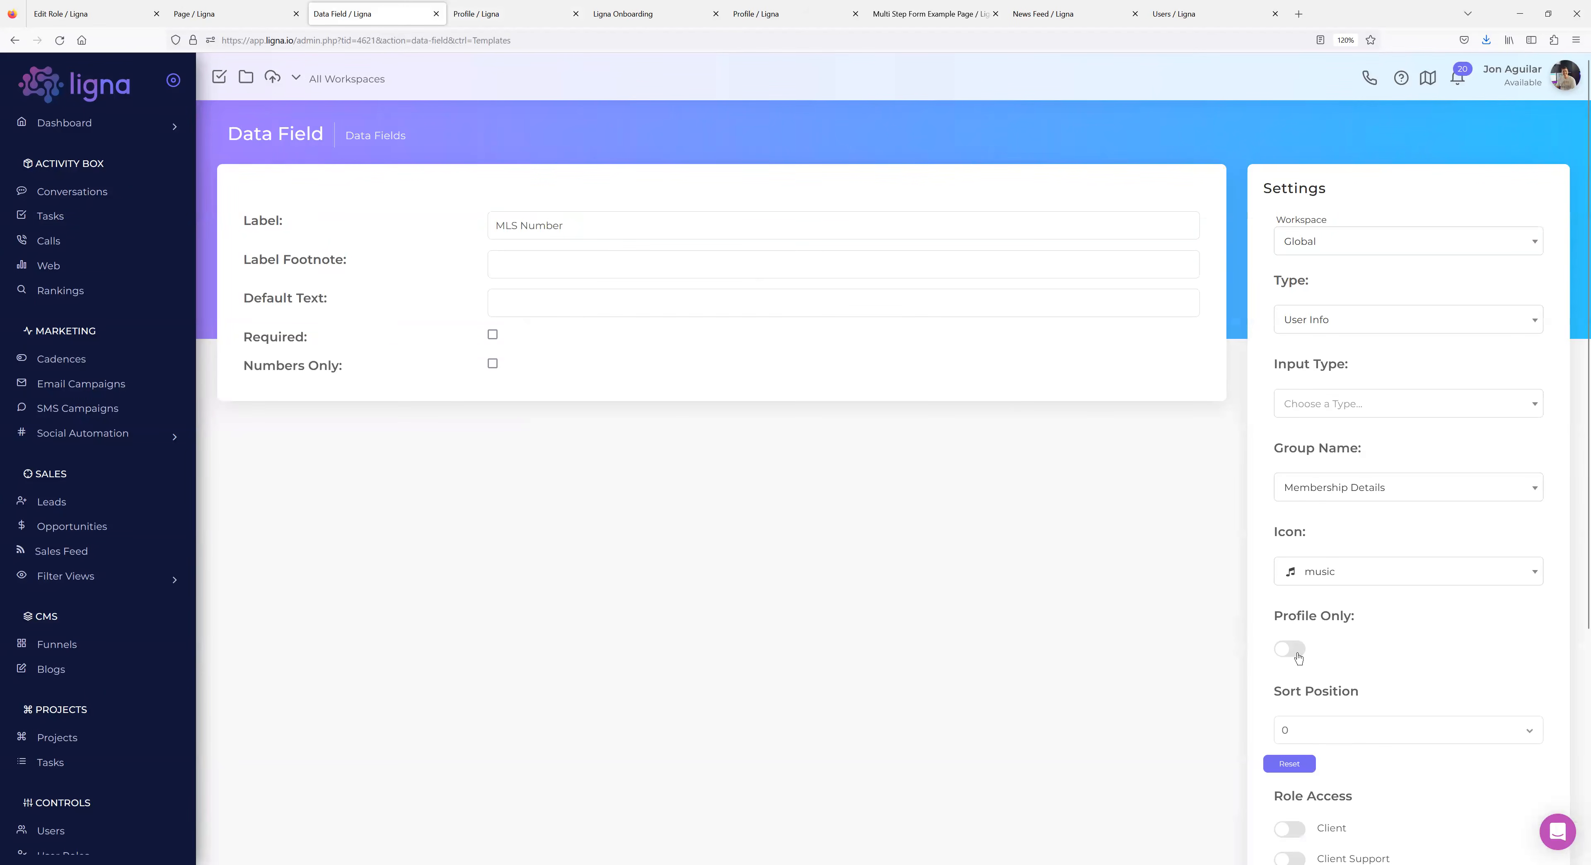
{"action": "left_click", "coordinate": [648, 23]}
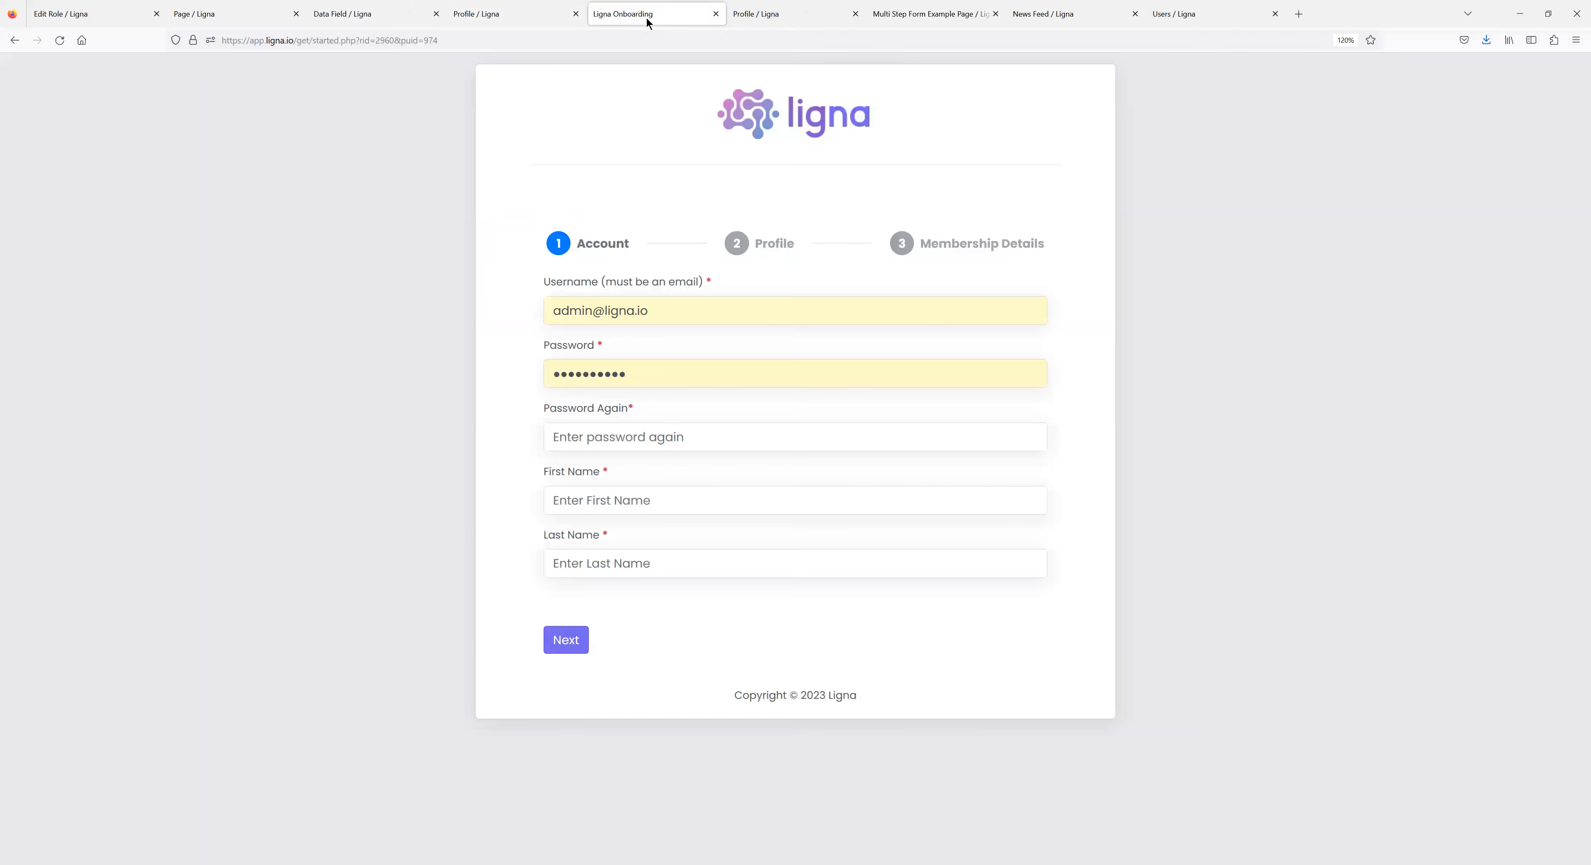
{"action": "left_click", "coordinate": [356, 15]}
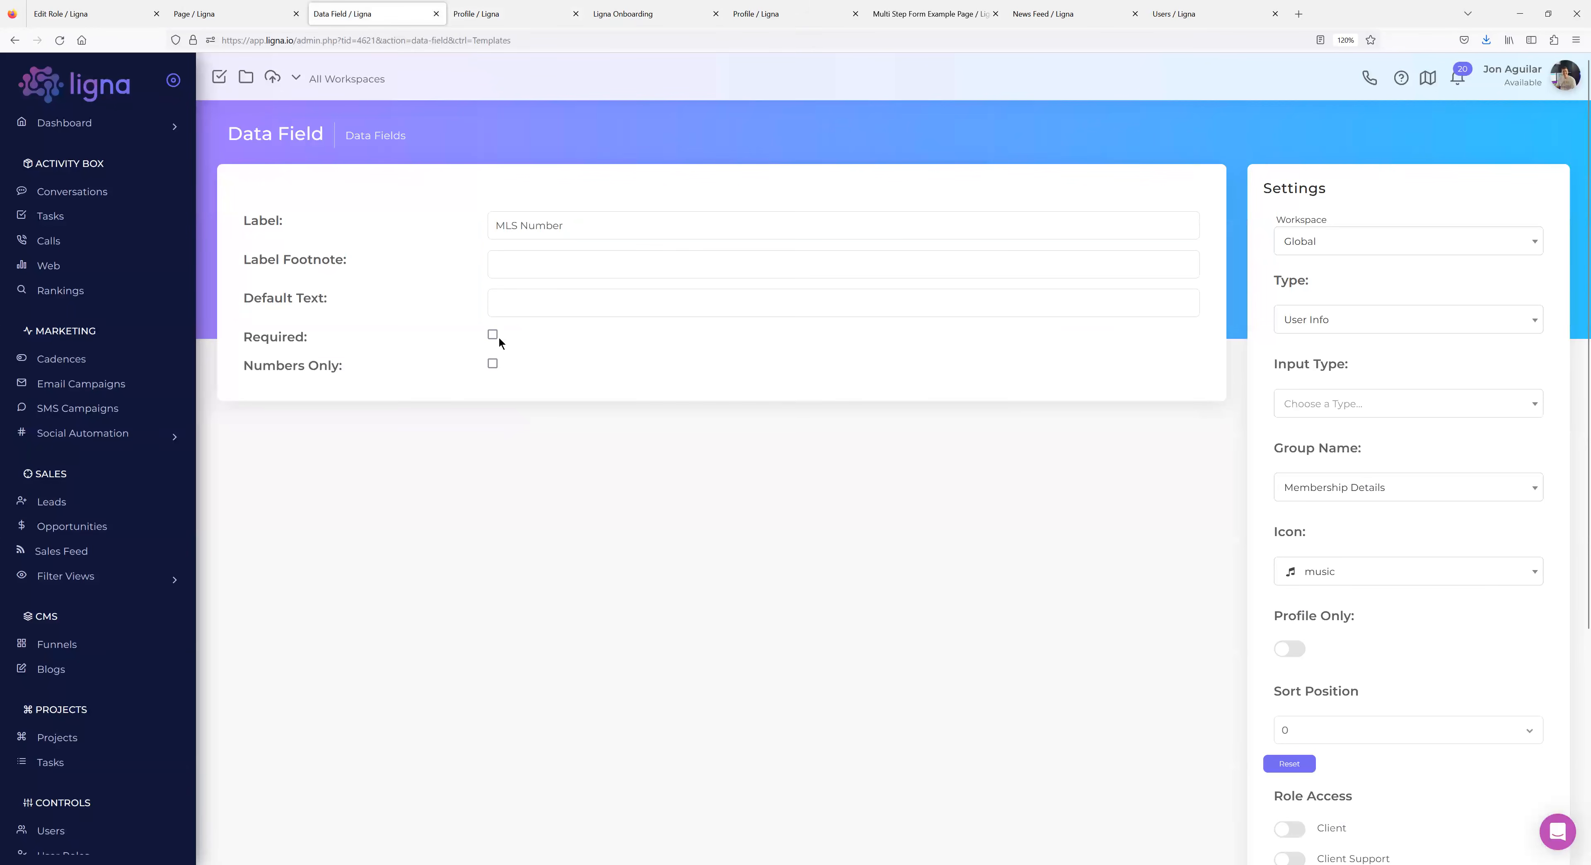
{"action": "scroll", "coordinate": [959, 424], "scroll_direction": "down", "scroll_amount": 3}
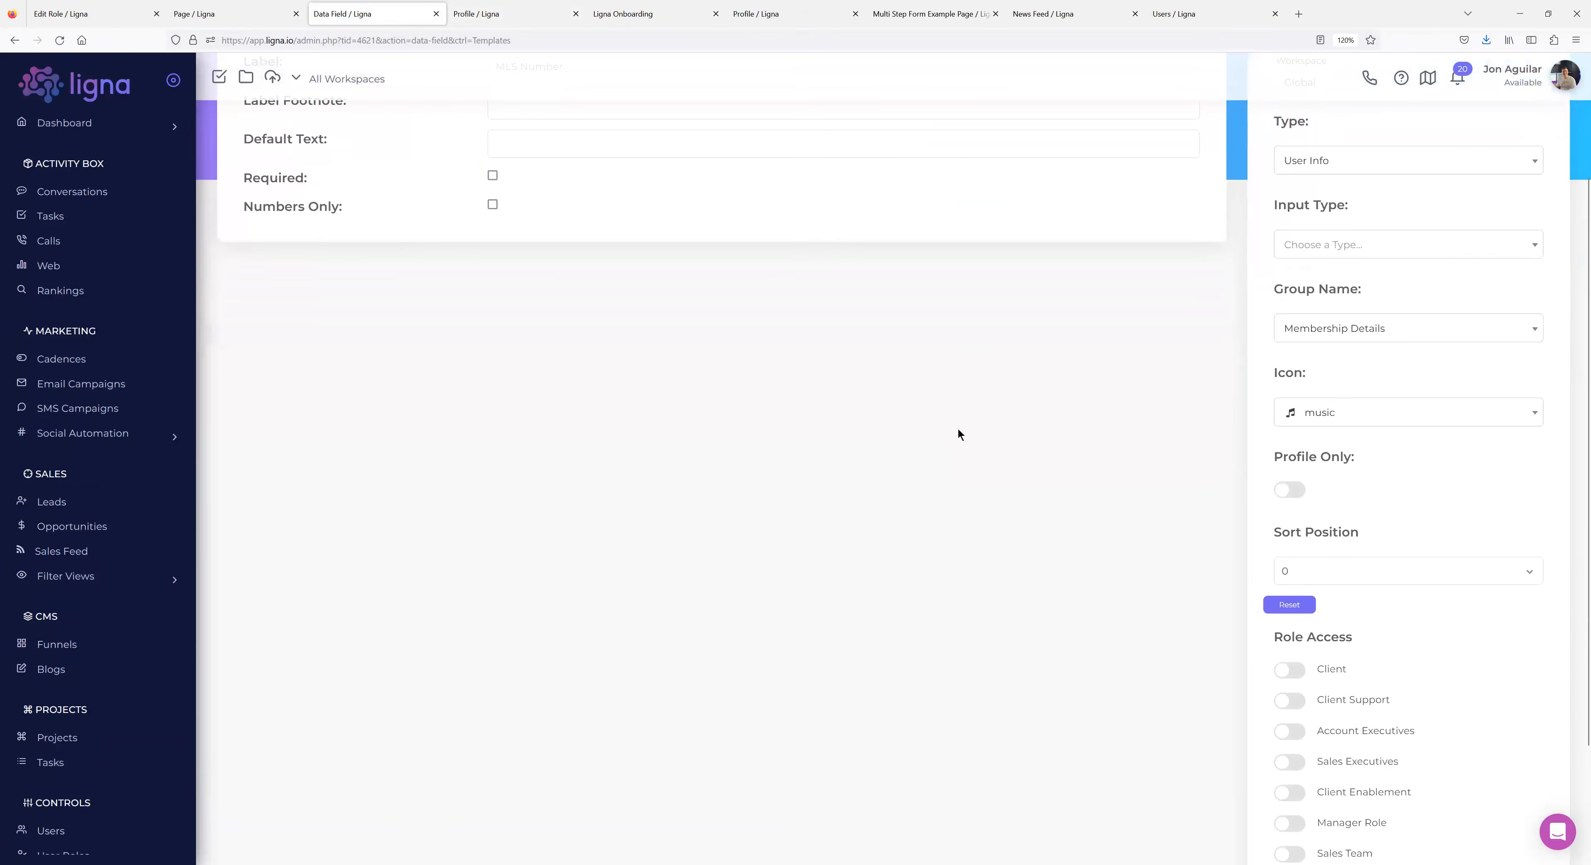
{"action": "scroll", "coordinate": [959, 434], "scroll_direction": "down", "scroll_amount": 3}
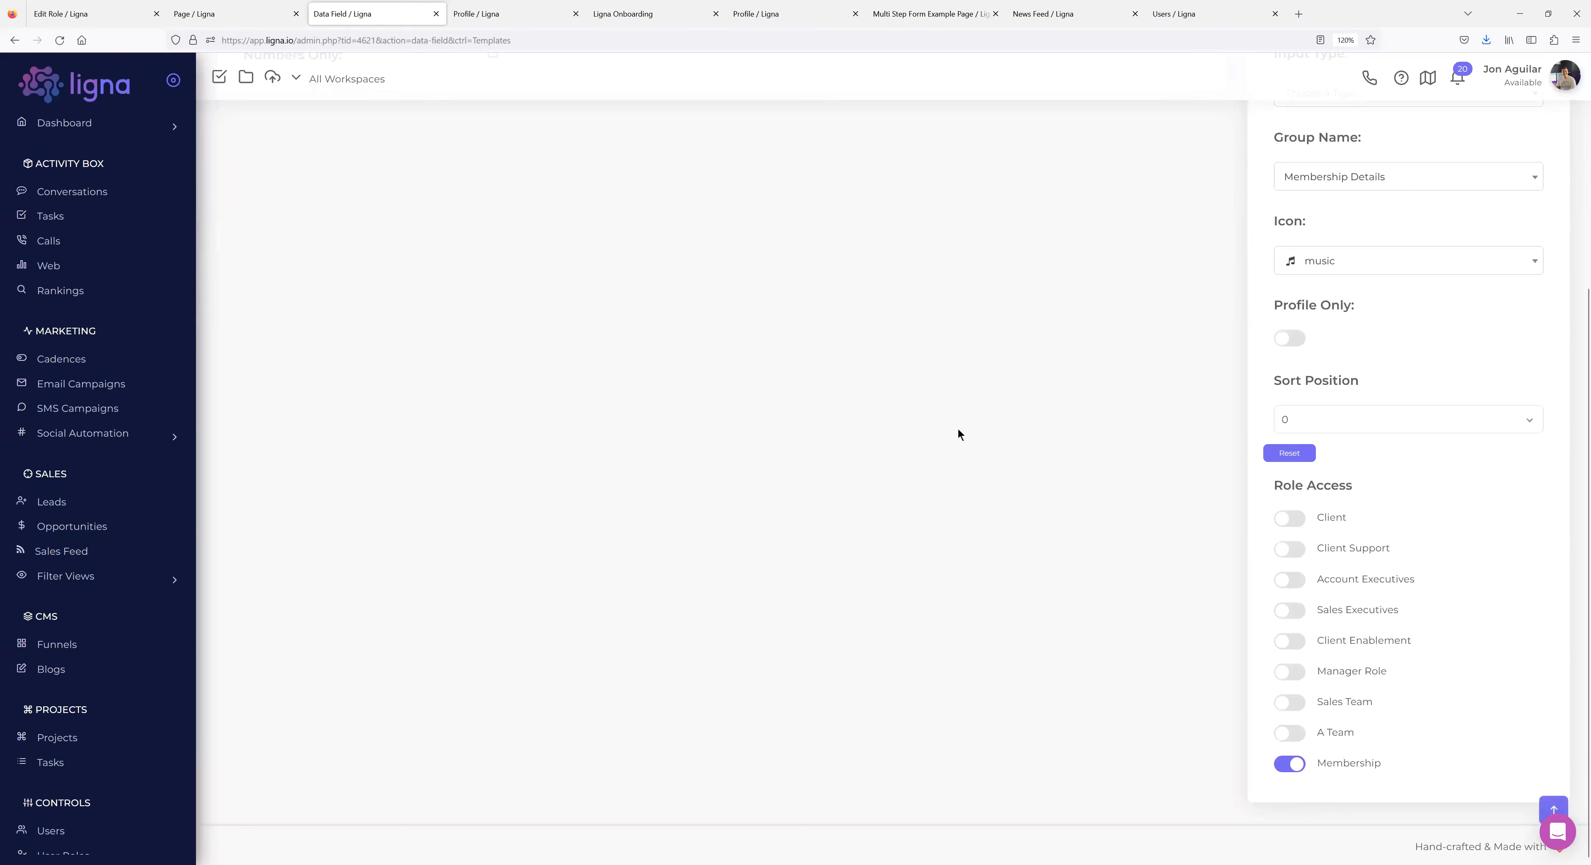
{"action": "scroll", "coordinate": [959, 434], "scroll_direction": "up", "scroll_amount": 6}
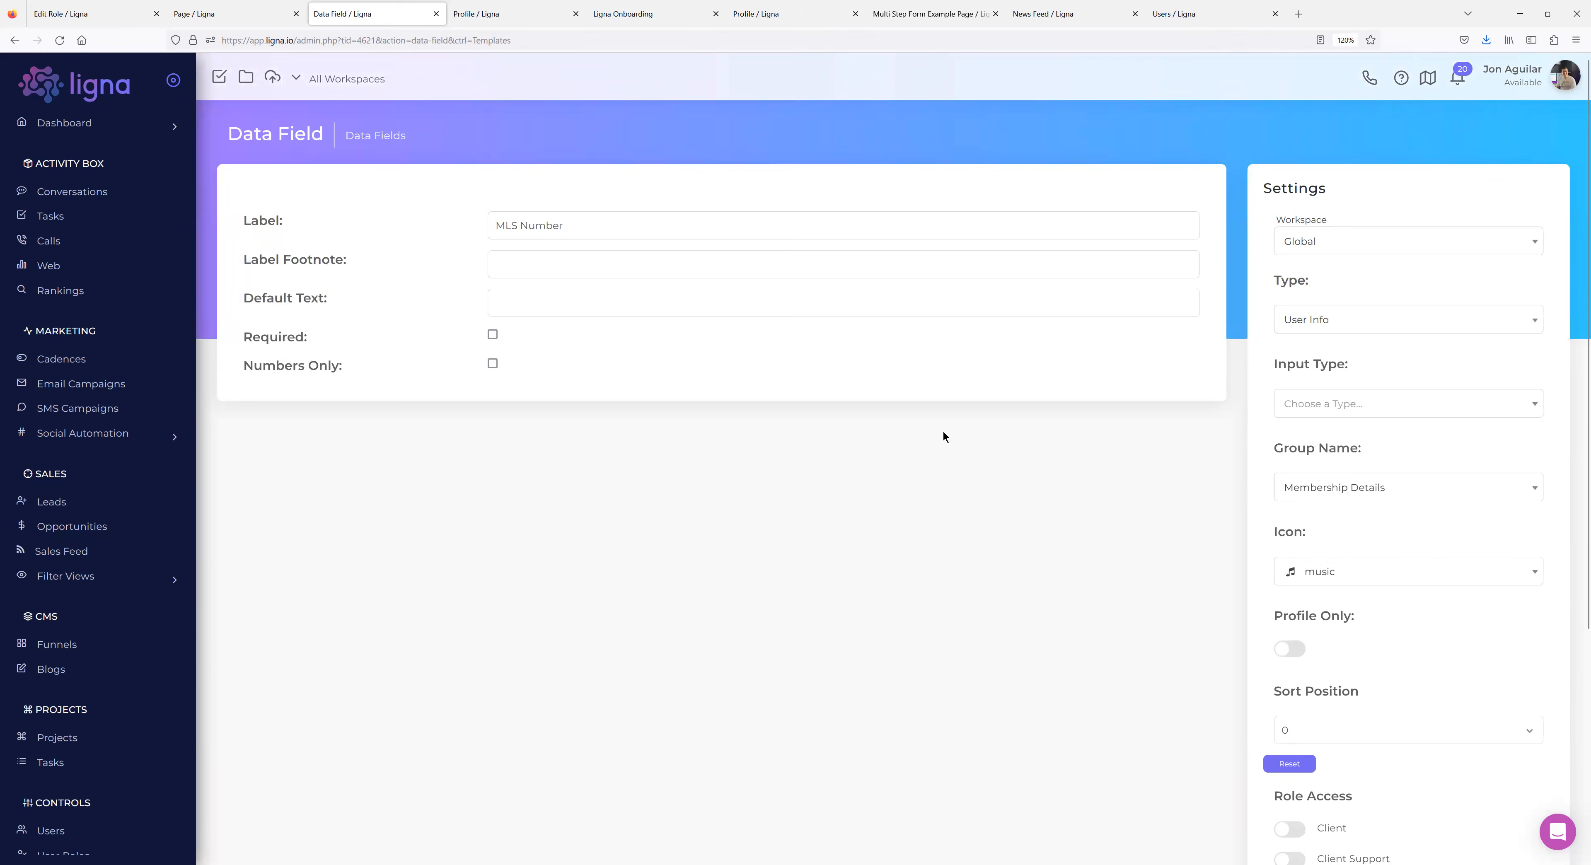
{"action": "scroll", "coordinate": [952, 435], "scroll_direction": "down", "scroll_amount": 3}
{"action": "scroll", "coordinate": [957, 438], "scroll_direction": "up", "scroll_amount": 3}
{"action": "left_click", "coordinate": [473, 22]}
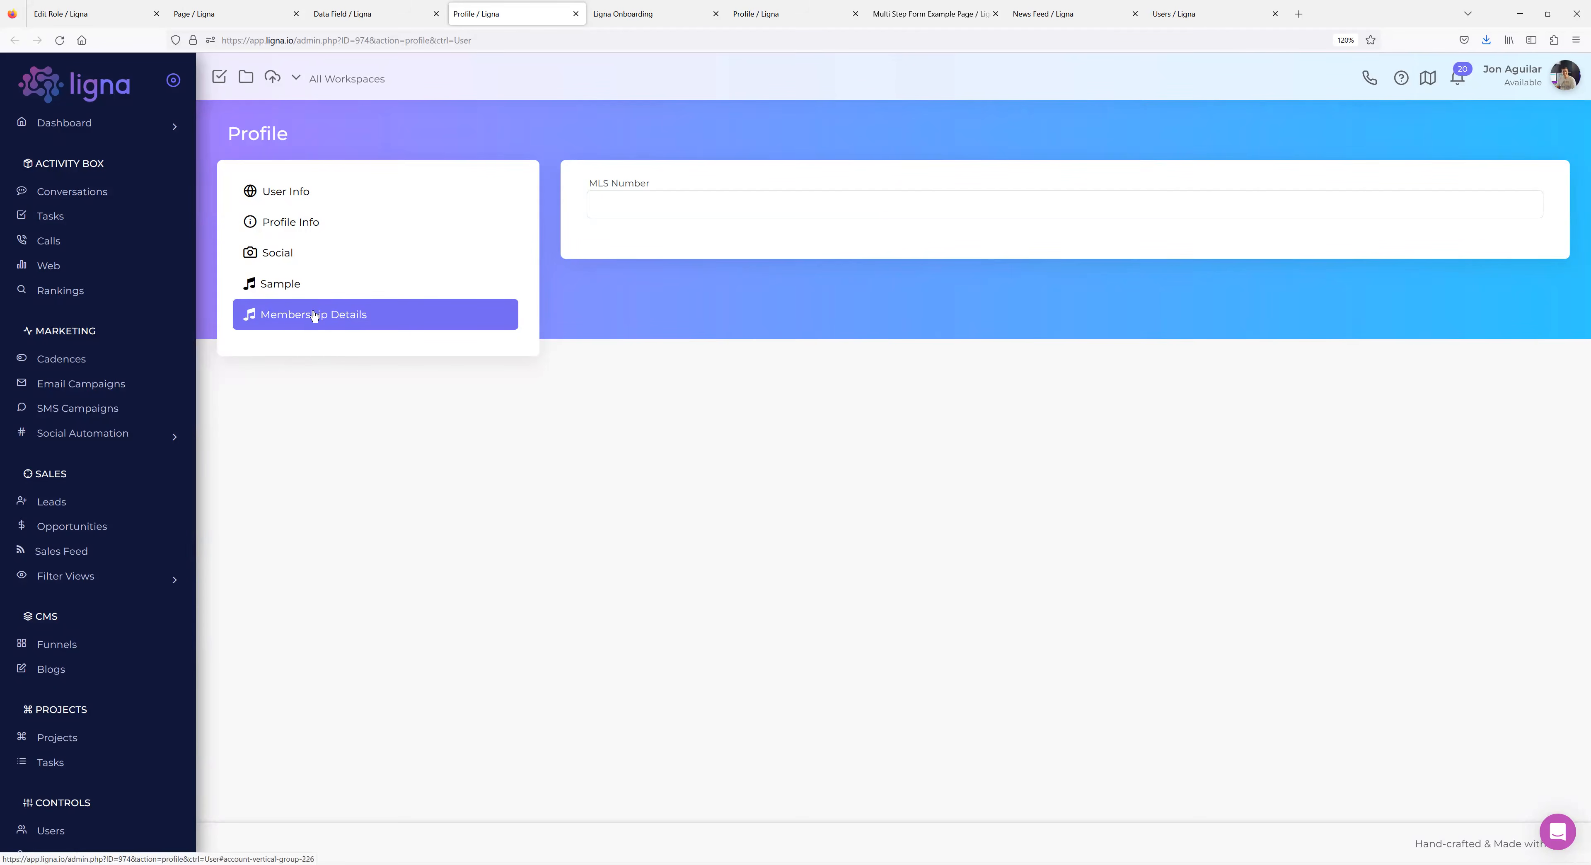
{"action": "left_click", "coordinate": [348, 14]}
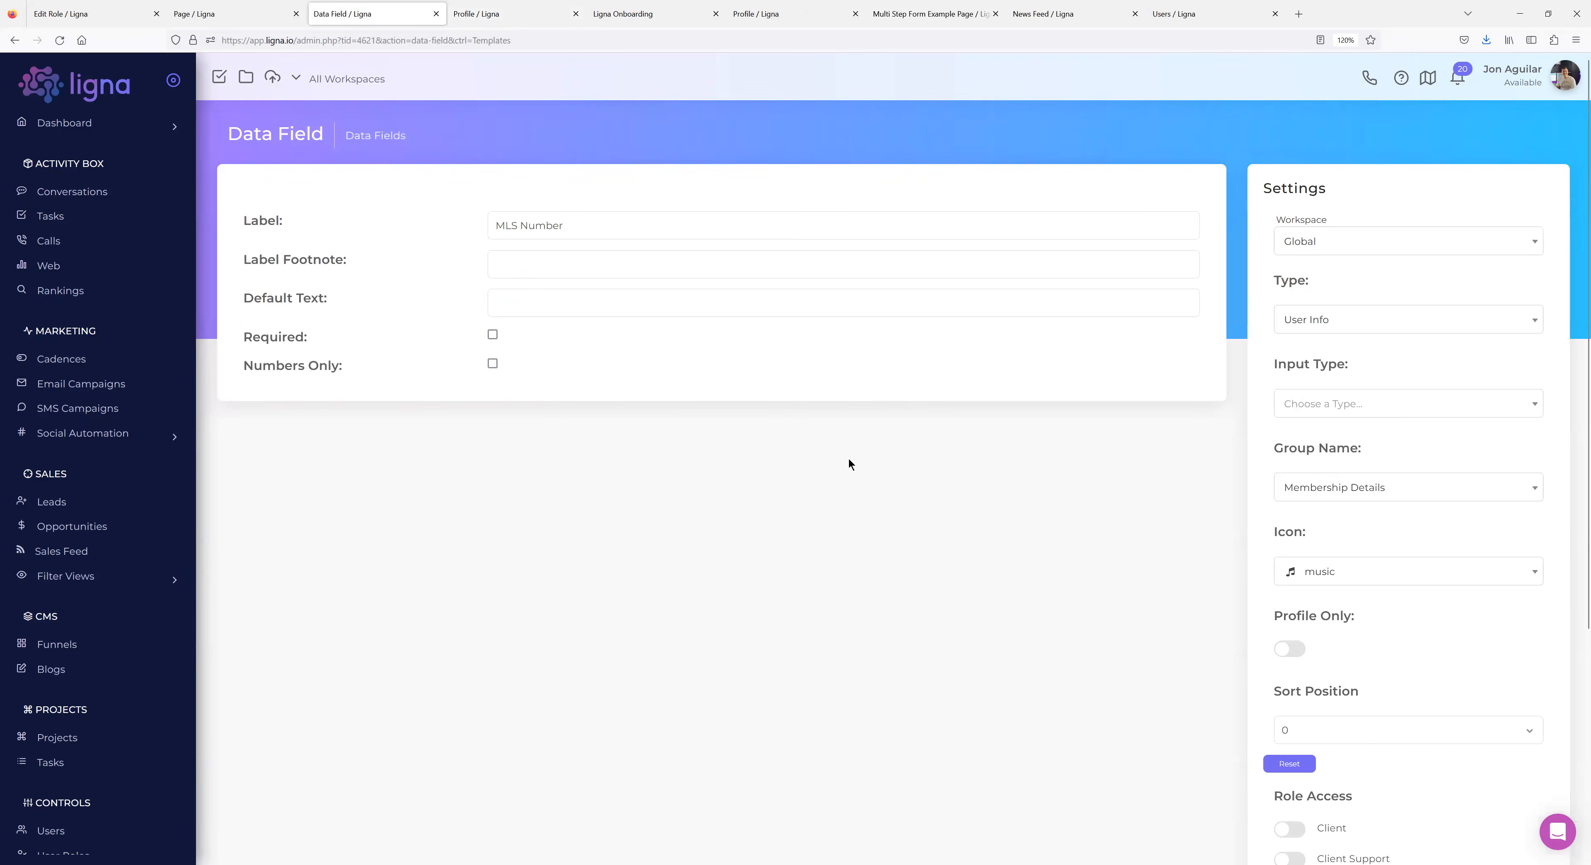
{"action": "left_click", "coordinate": [489, 15]}
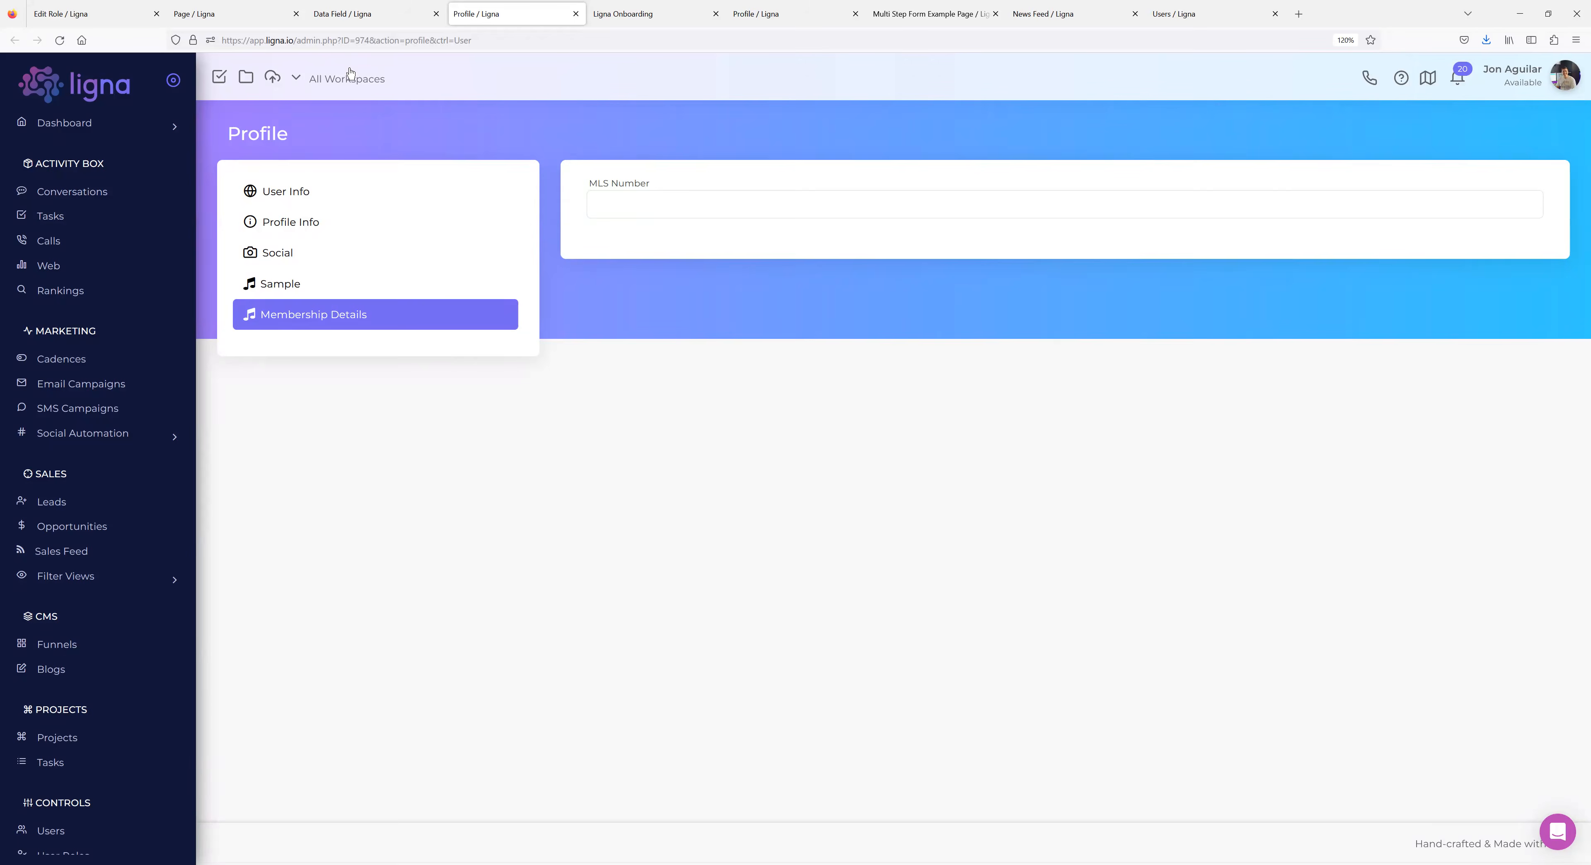
Navigate through admin settings and data templates to the list of all data fields.
{"action": "left_click", "coordinate": [355, 13]}
{"action": "scroll", "coordinate": [95, 473], "scroll_direction": "down", "scroll_amount": 4}
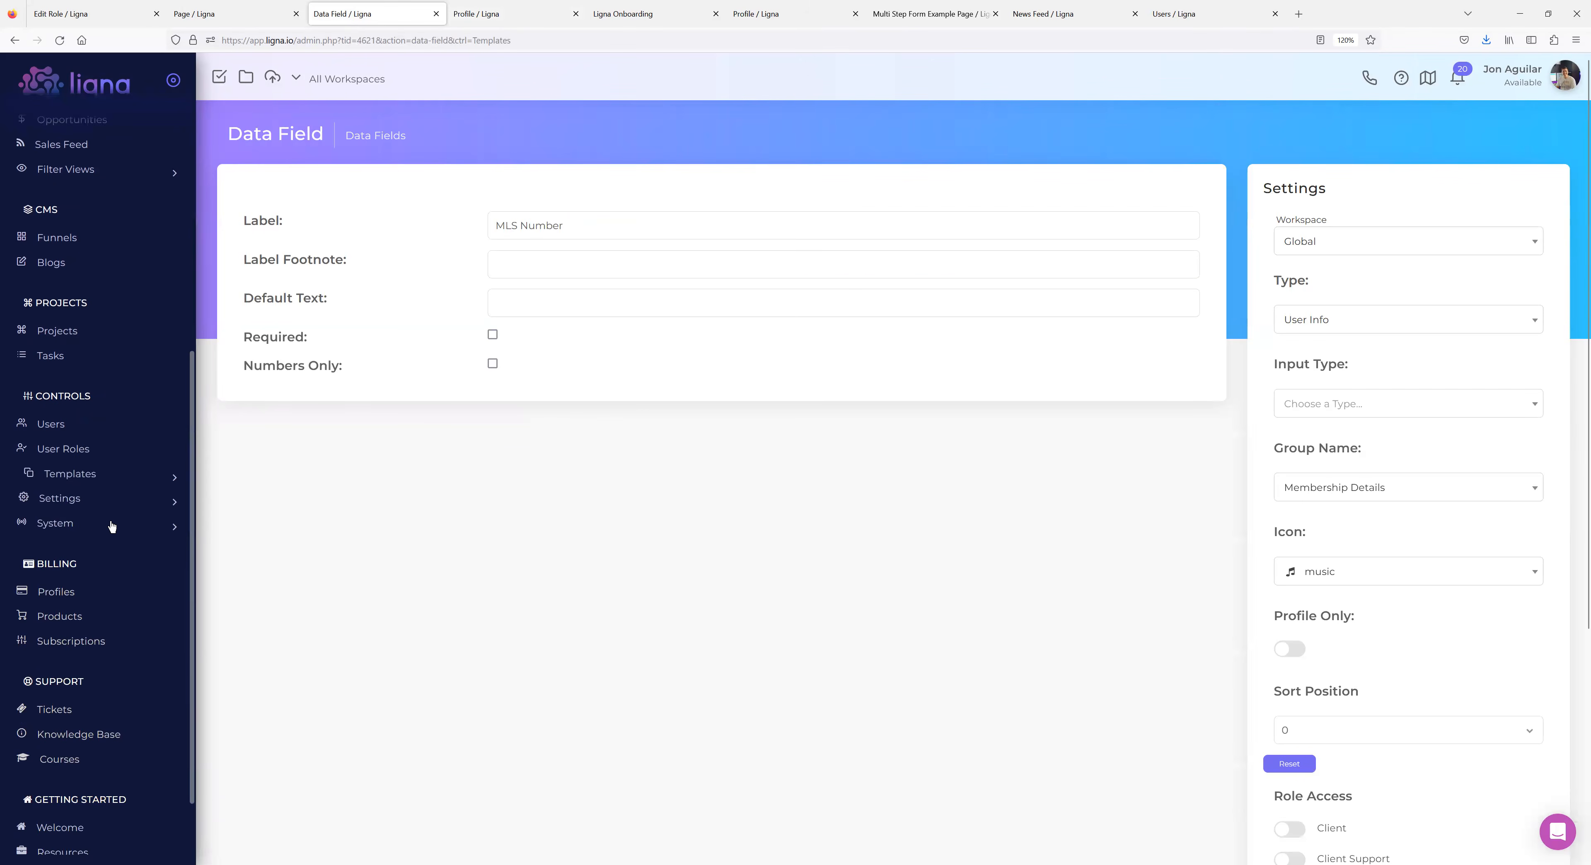
{"action": "left_click", "coordinate": [108, 507]}
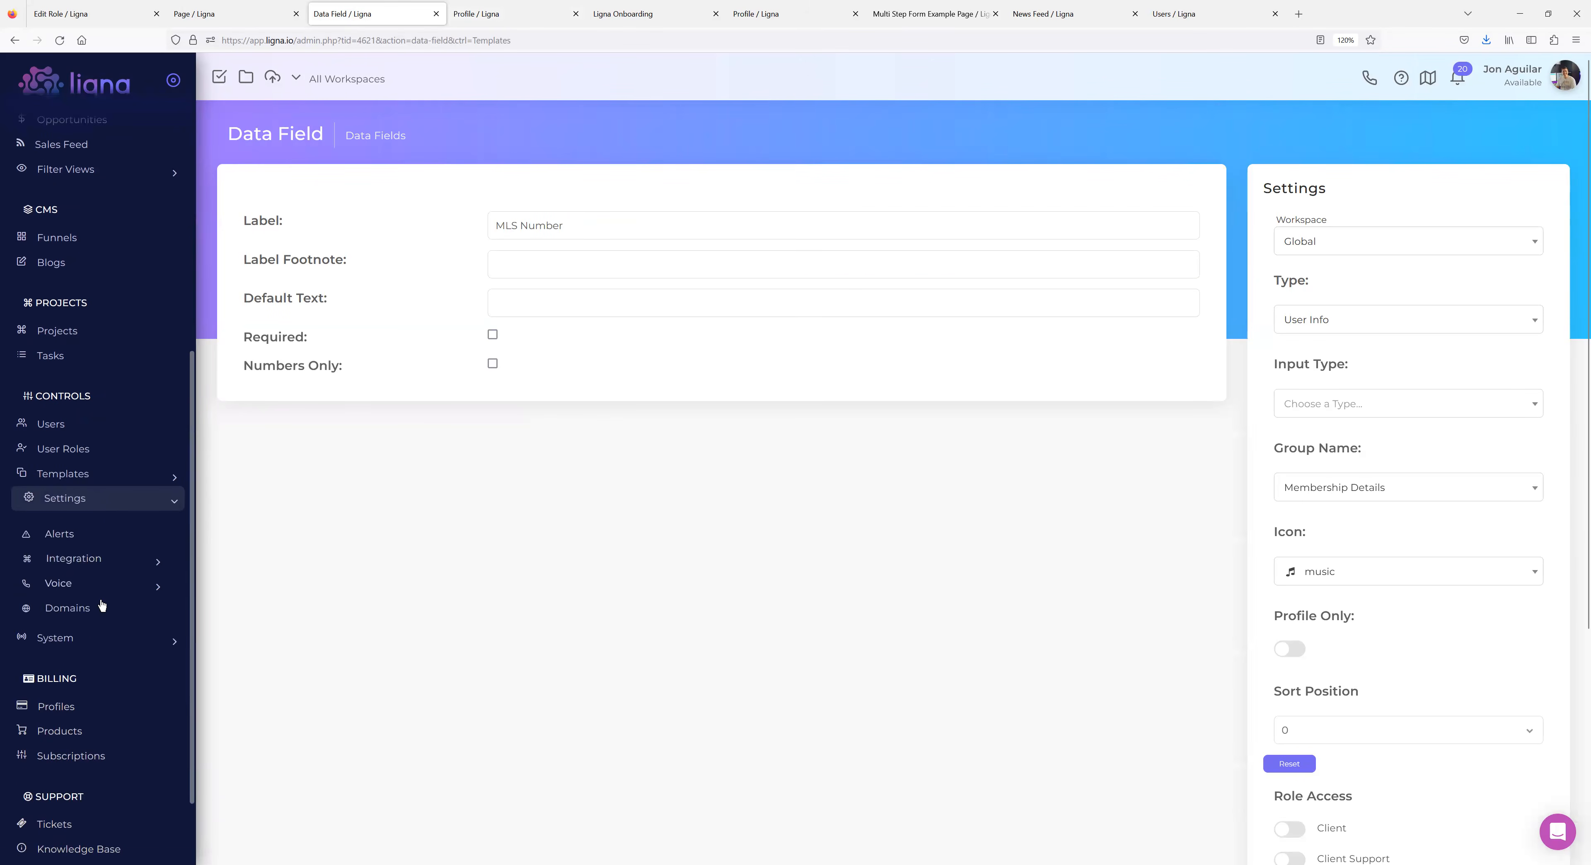
{"action": "left_click", "coordinate": [108, 486]}
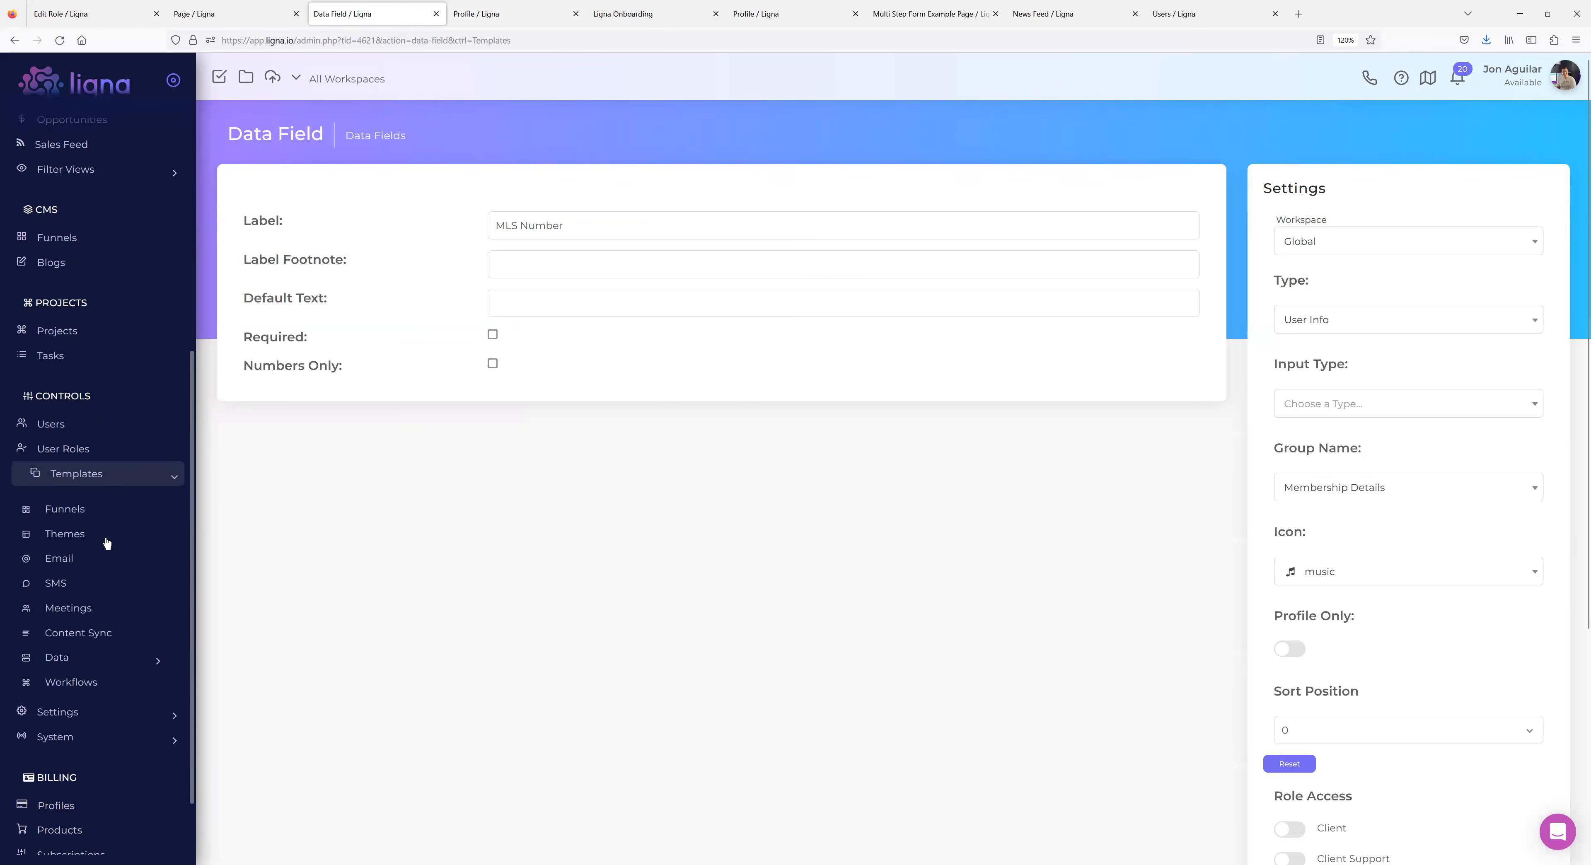
{"action": "left_click", "coordinate": [59, 651]}
{"action": "scroll", "coordinate": [93, 568], "scroll_direction": "down", "scroll_amount": 3}
{"action": "left_click", "coordinate": [82, 552]}
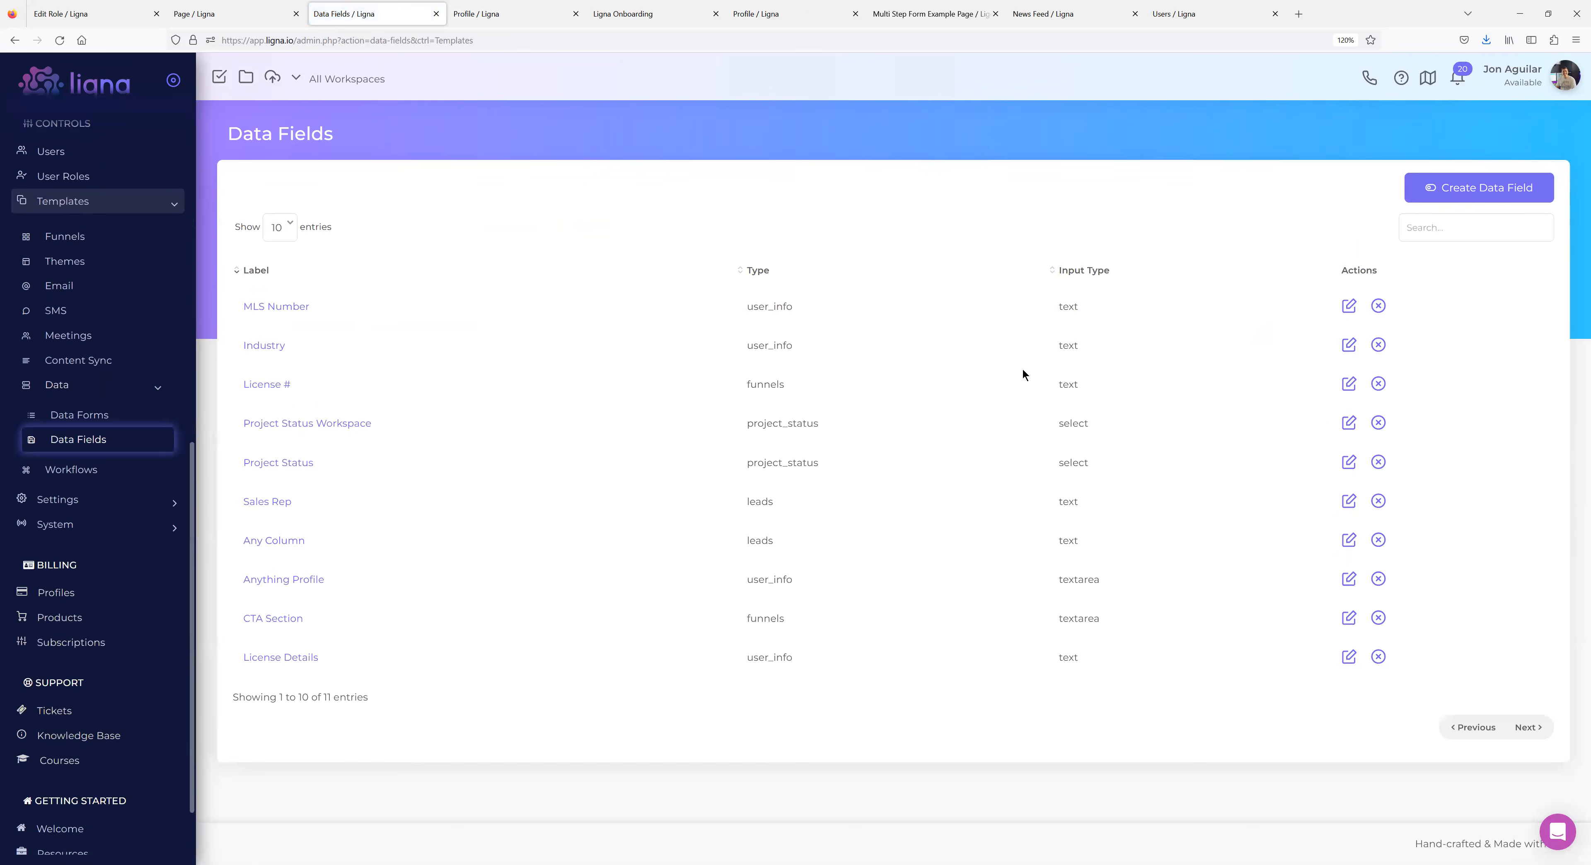
Start a User Info data field, cancel it, and open the MLS Number field's settings.
{"action": "left_click", "coordinate": [1483, 188]}
{"action": "left_click", "coordinate": [892, 407]}
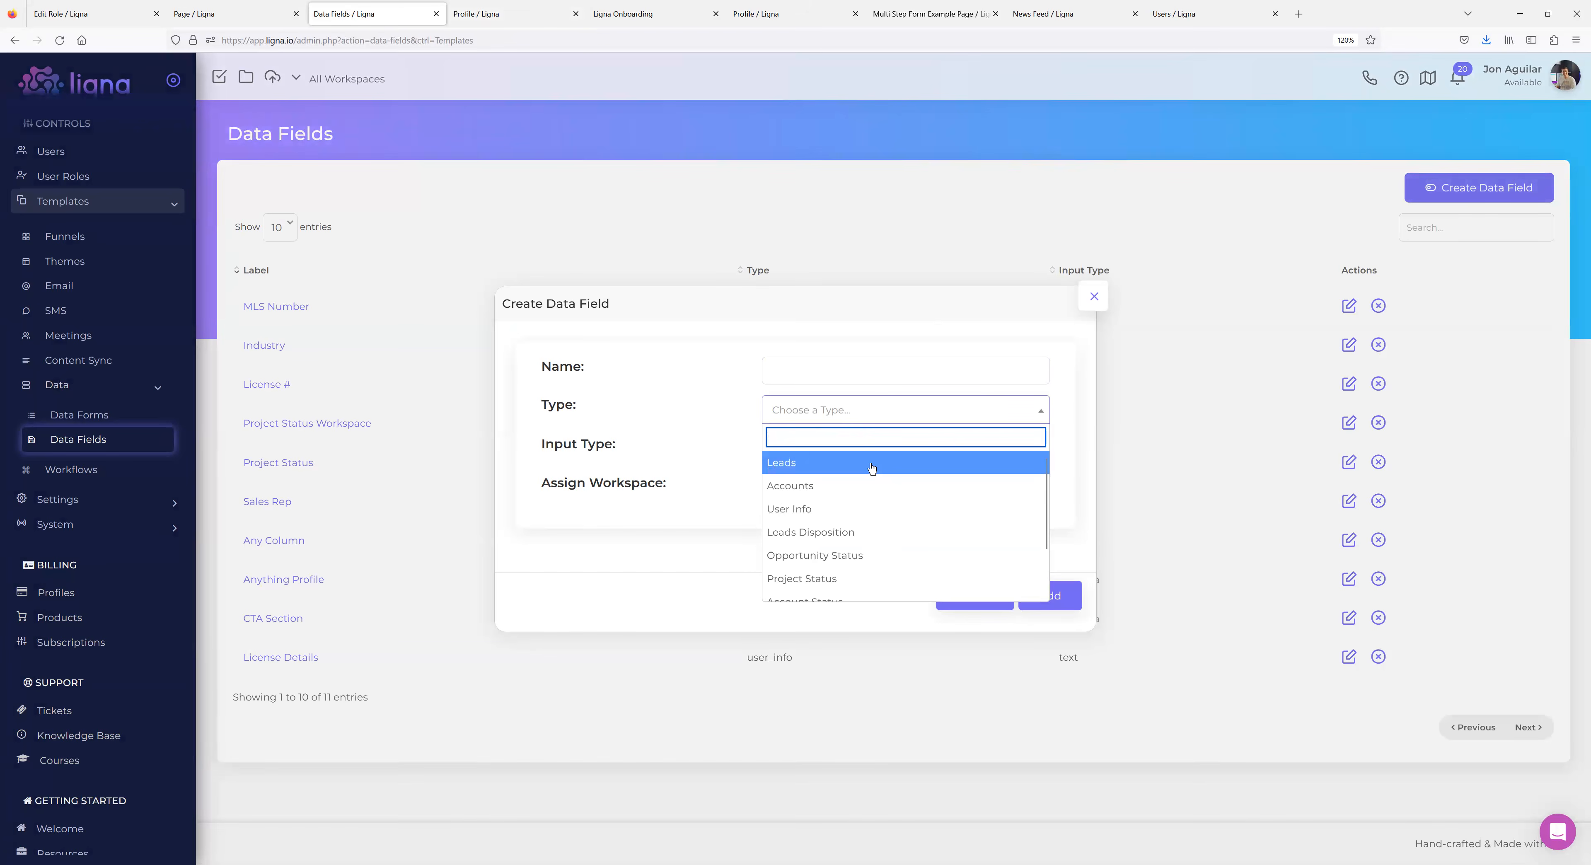
{"action": "left_click", "coordinate": [788, 508]}
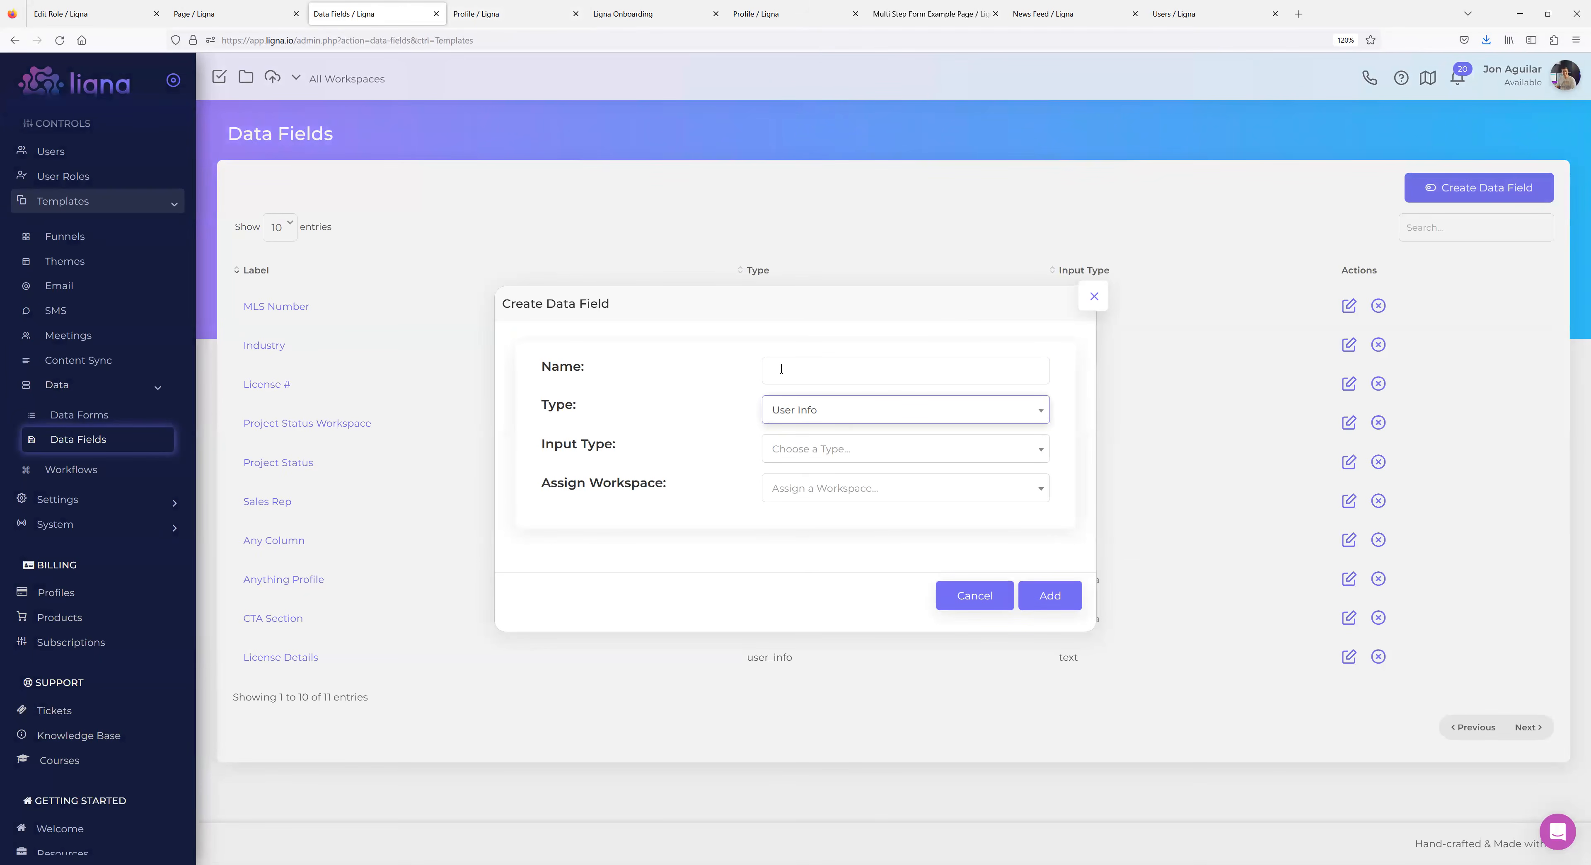
{"action": "left_click", "coordinate": [840, 452]}
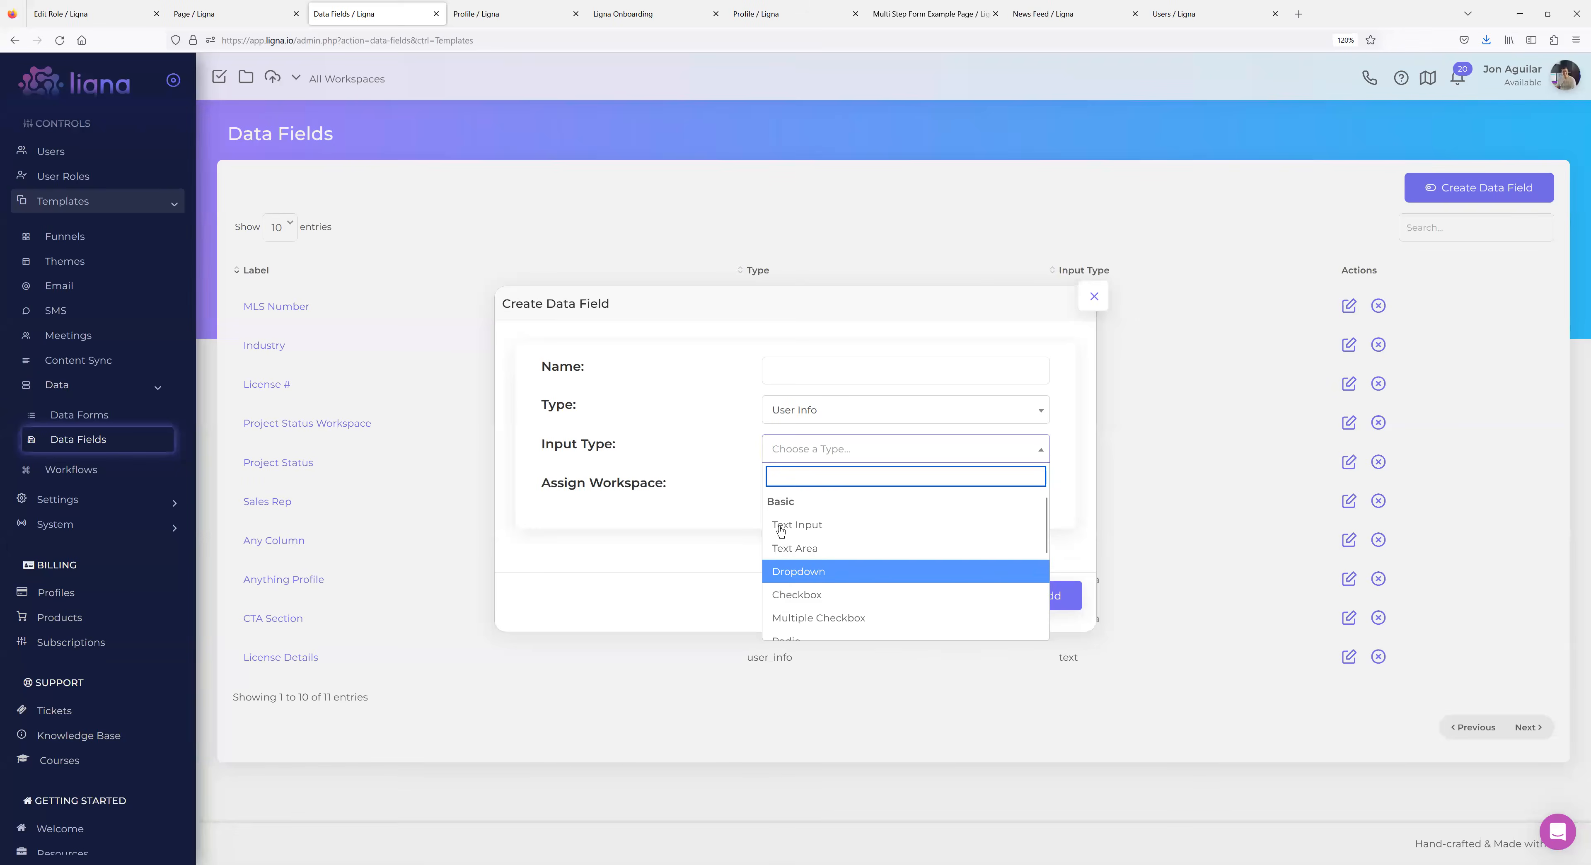
{"action": "left_click", "coordinate": [668, 444]}
{"action": "left_click", "coordinate": [1092, 297]}
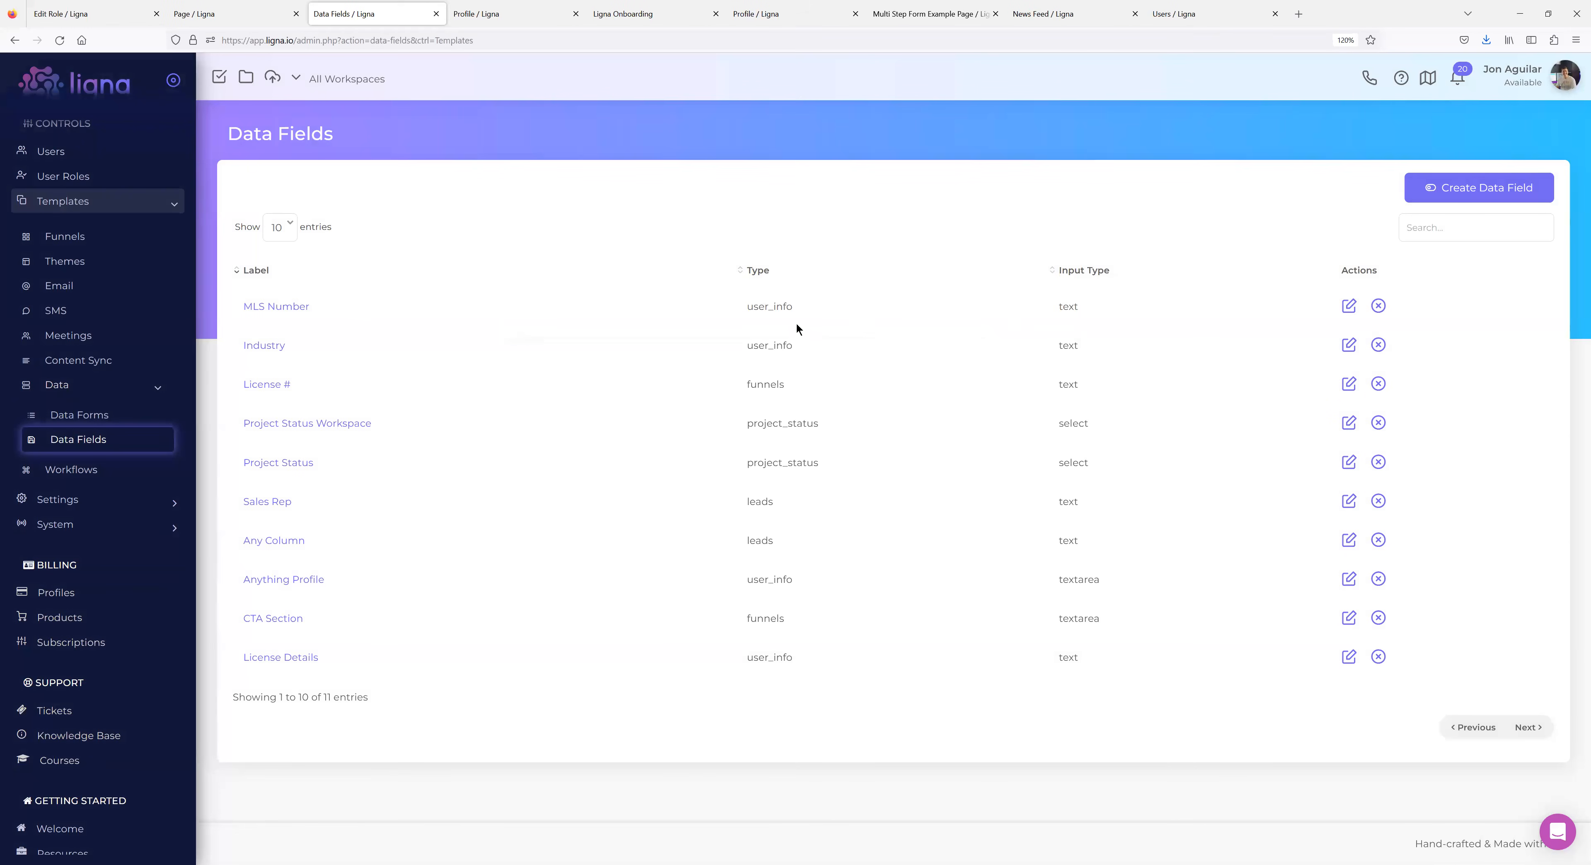
{"action": "left_click", "coordinate": [288, 307]}
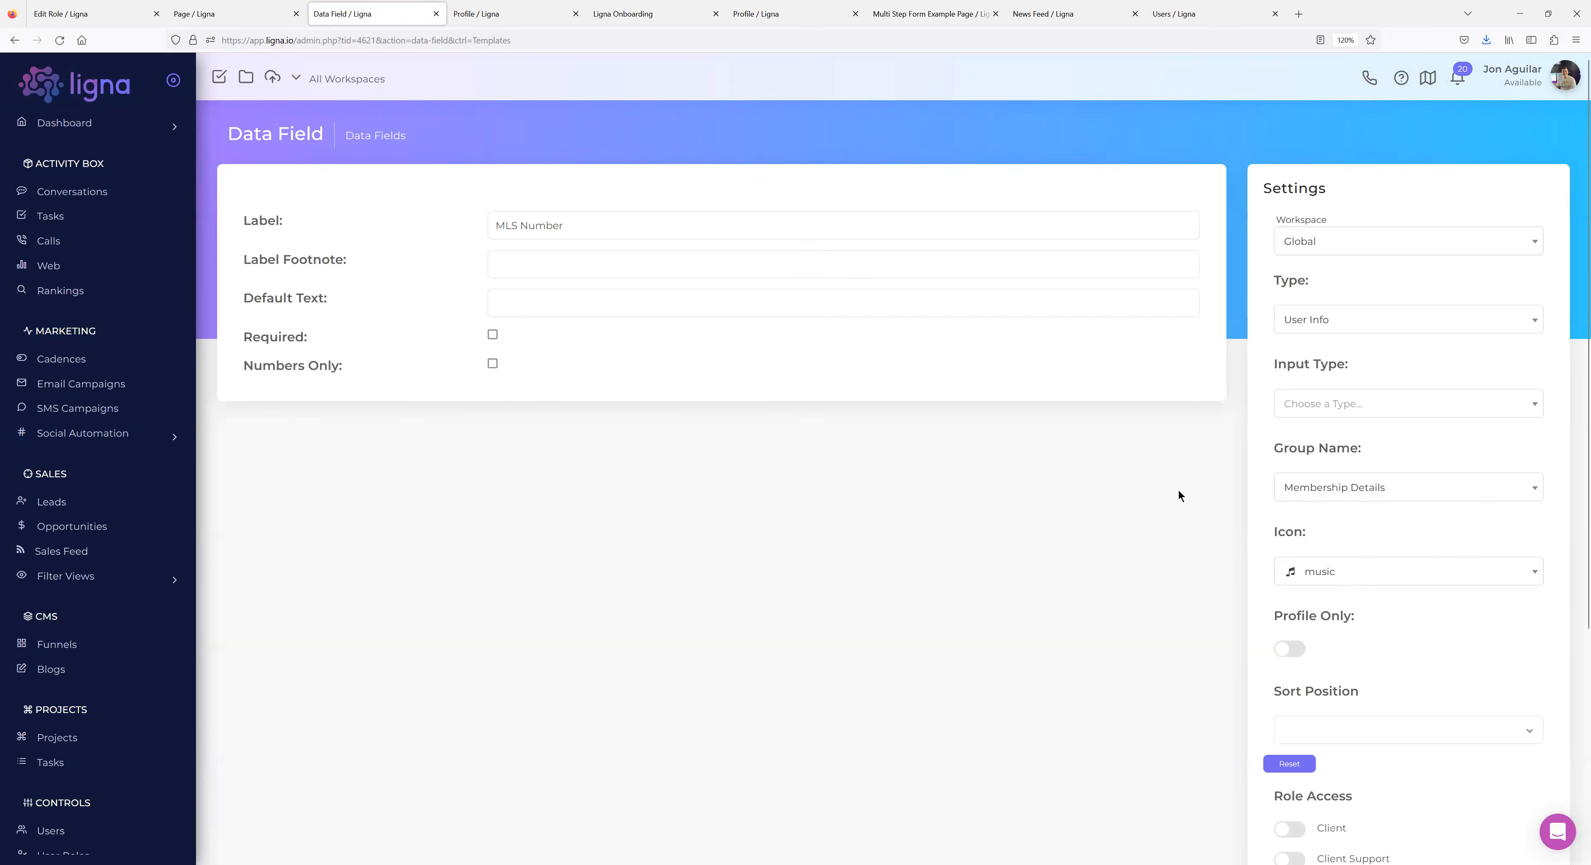
Check the MLS Number label and role access settings, then go back to the Welcome Member editor.
{"action": "scroll", "coordinate": [1179, 495], "scroll_direction": "down", "scroll_amount": 3}
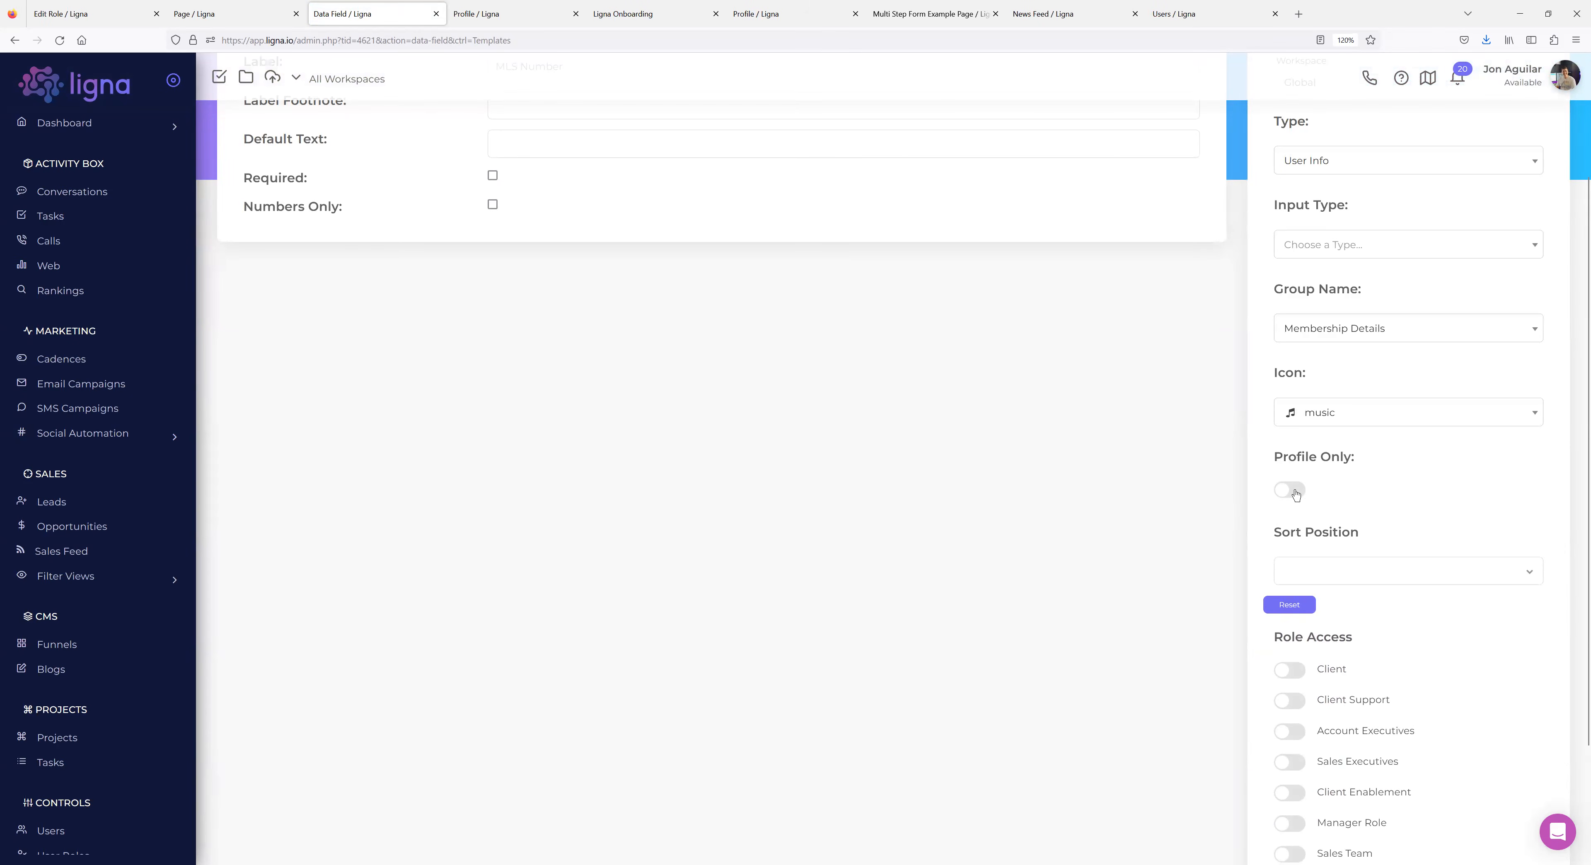
{"action": "scroll", "coordinate": [1140, 460], "scroll_direction": "down", "scroll_amount": 3}
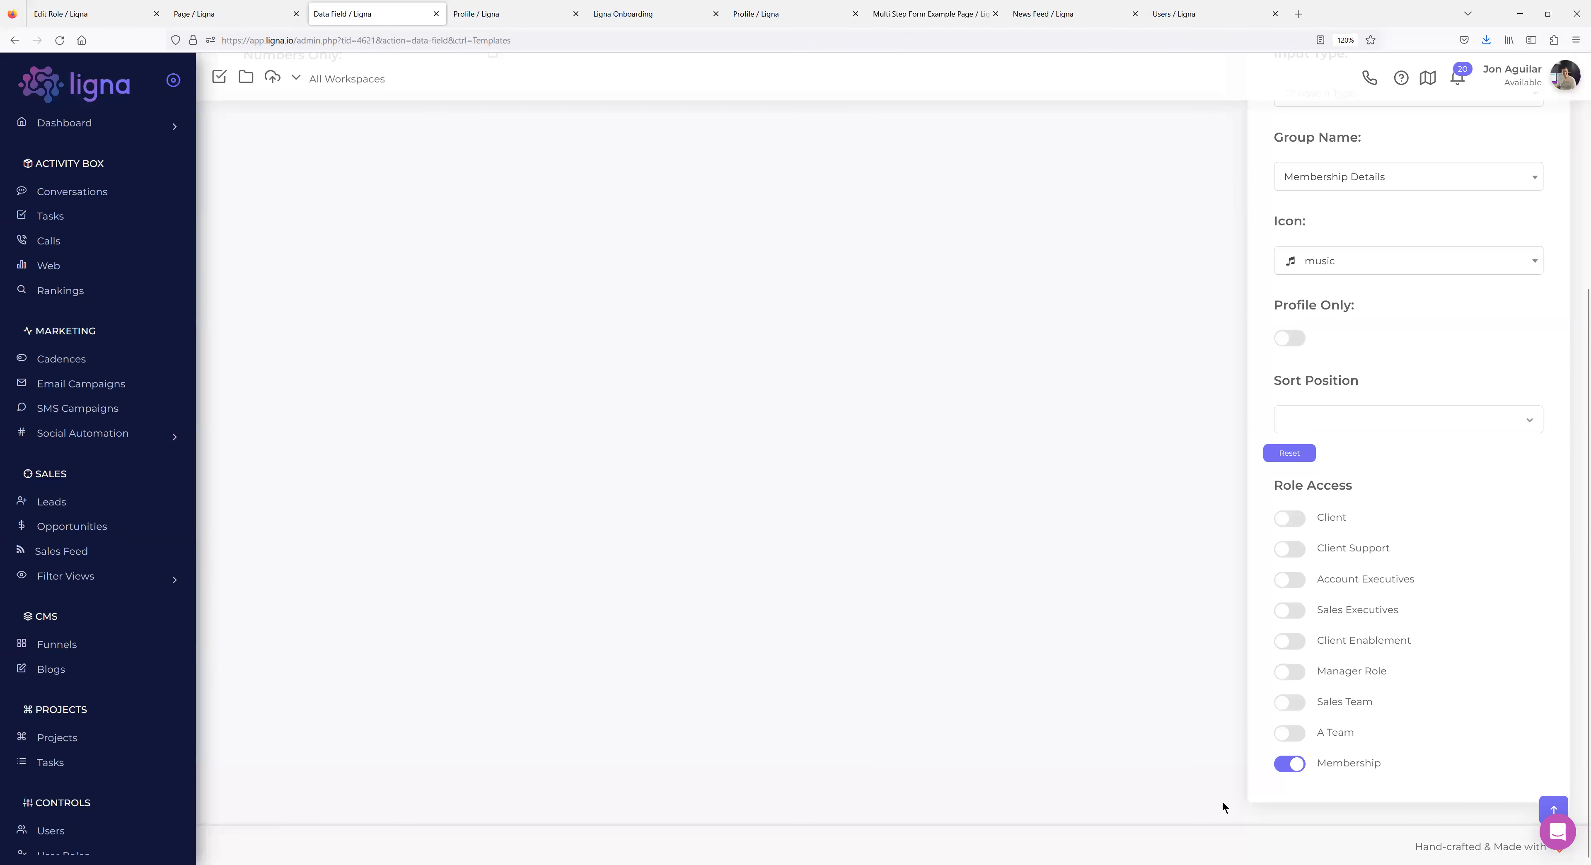
{"action": "scroll", "coordinate": [1233, 716], "scroll_direction": "up", "scroll_amount": 6}
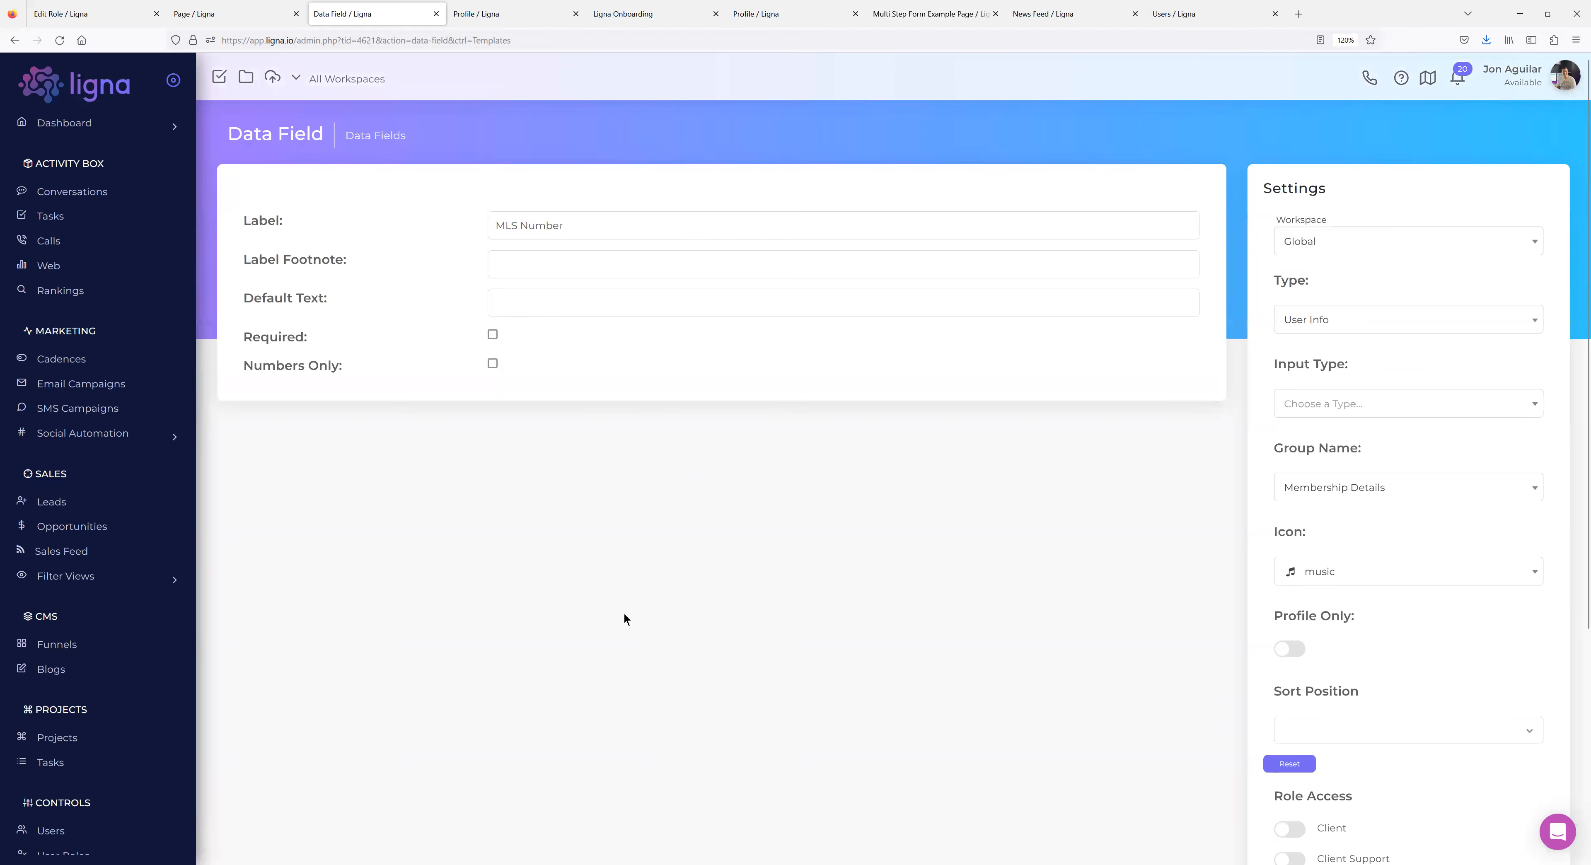
{"action": "scroll", "coordinate": [138, 483], "scroll_direction": "down", "scroll_amount": 7}
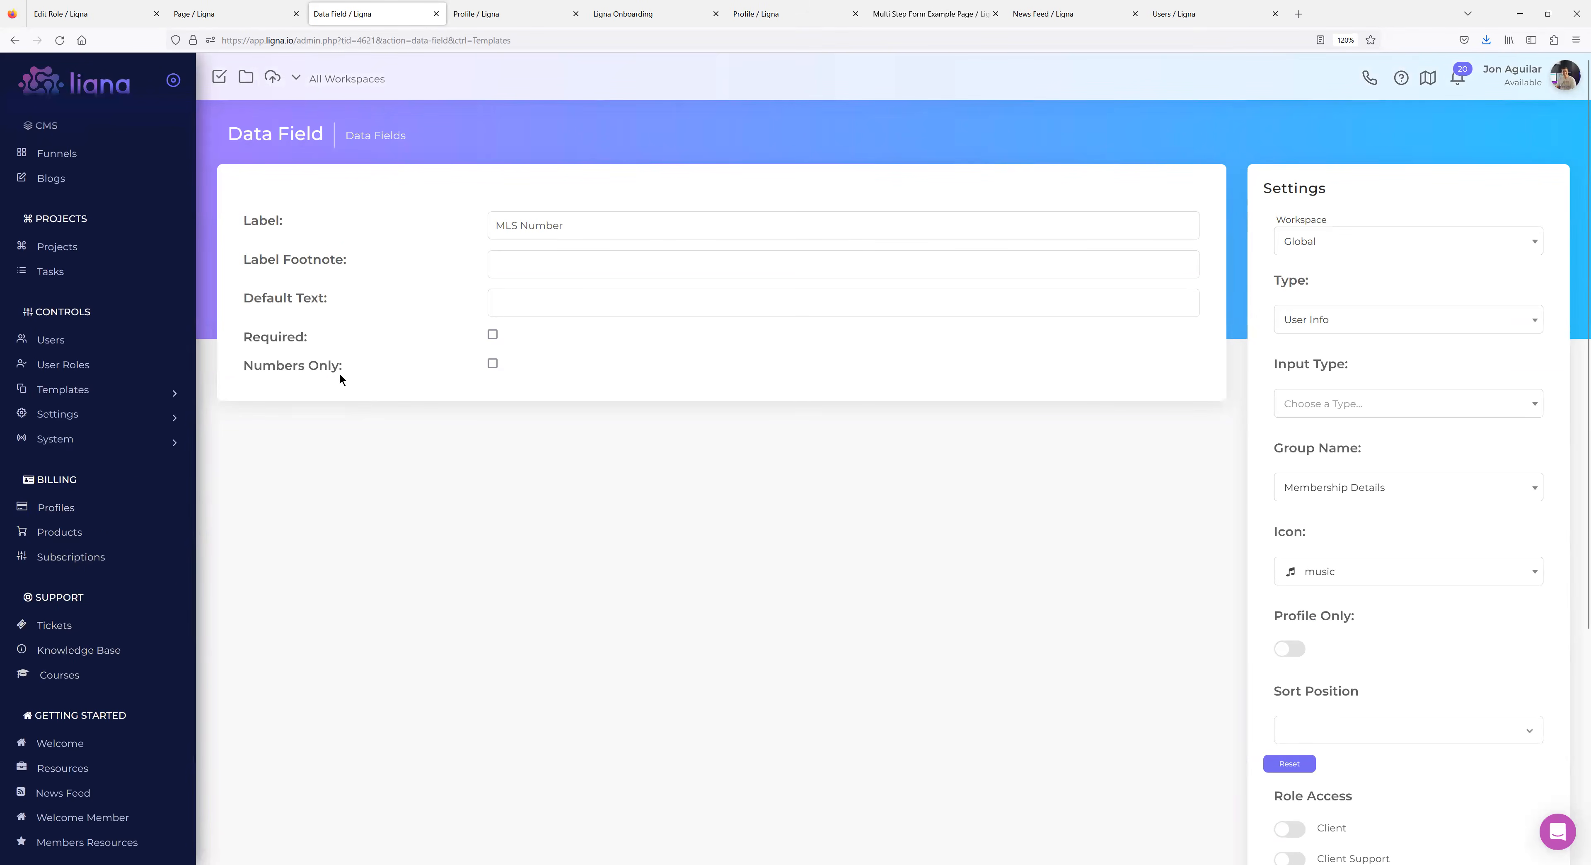
{"action": "triple_click", "coordinate": [538, 228]}
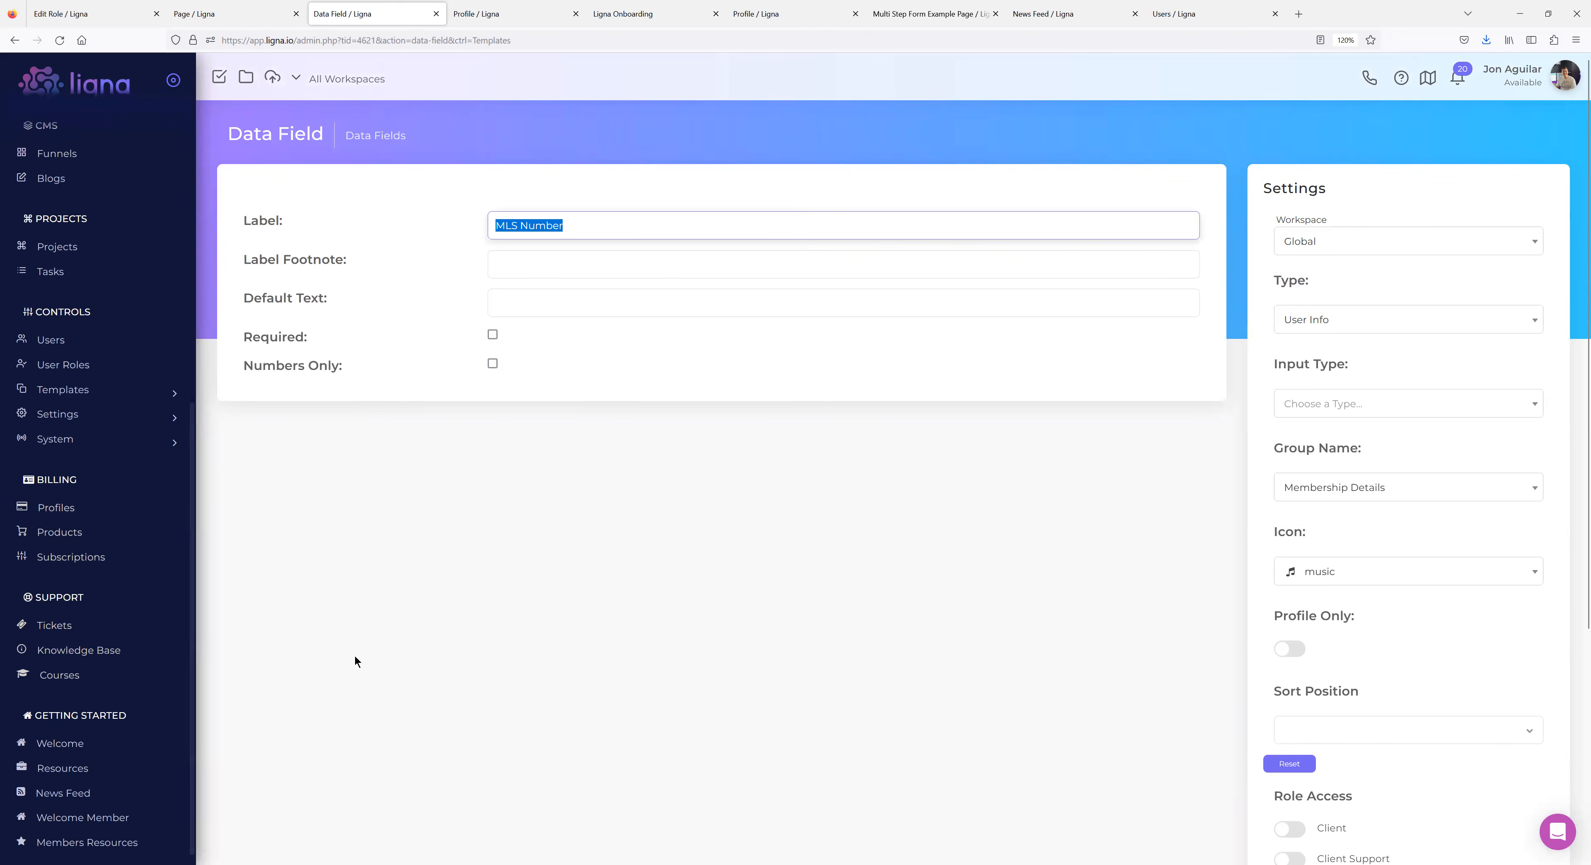
{"action": "left_click", "coordinate": [358, 643]}
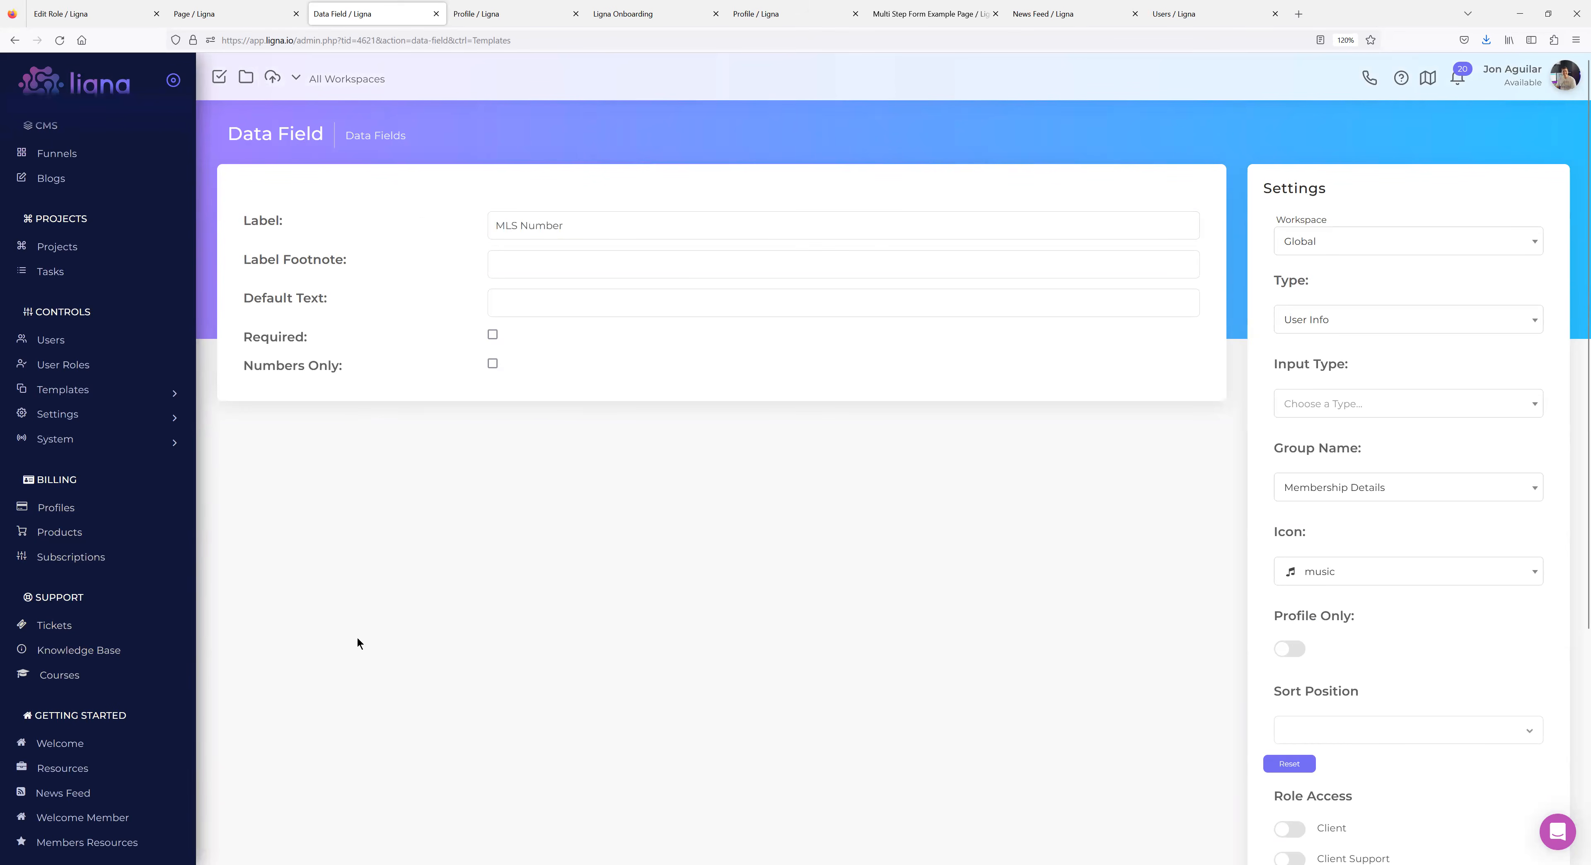
{"action": "left_click", "coordinate": [235, 17]}
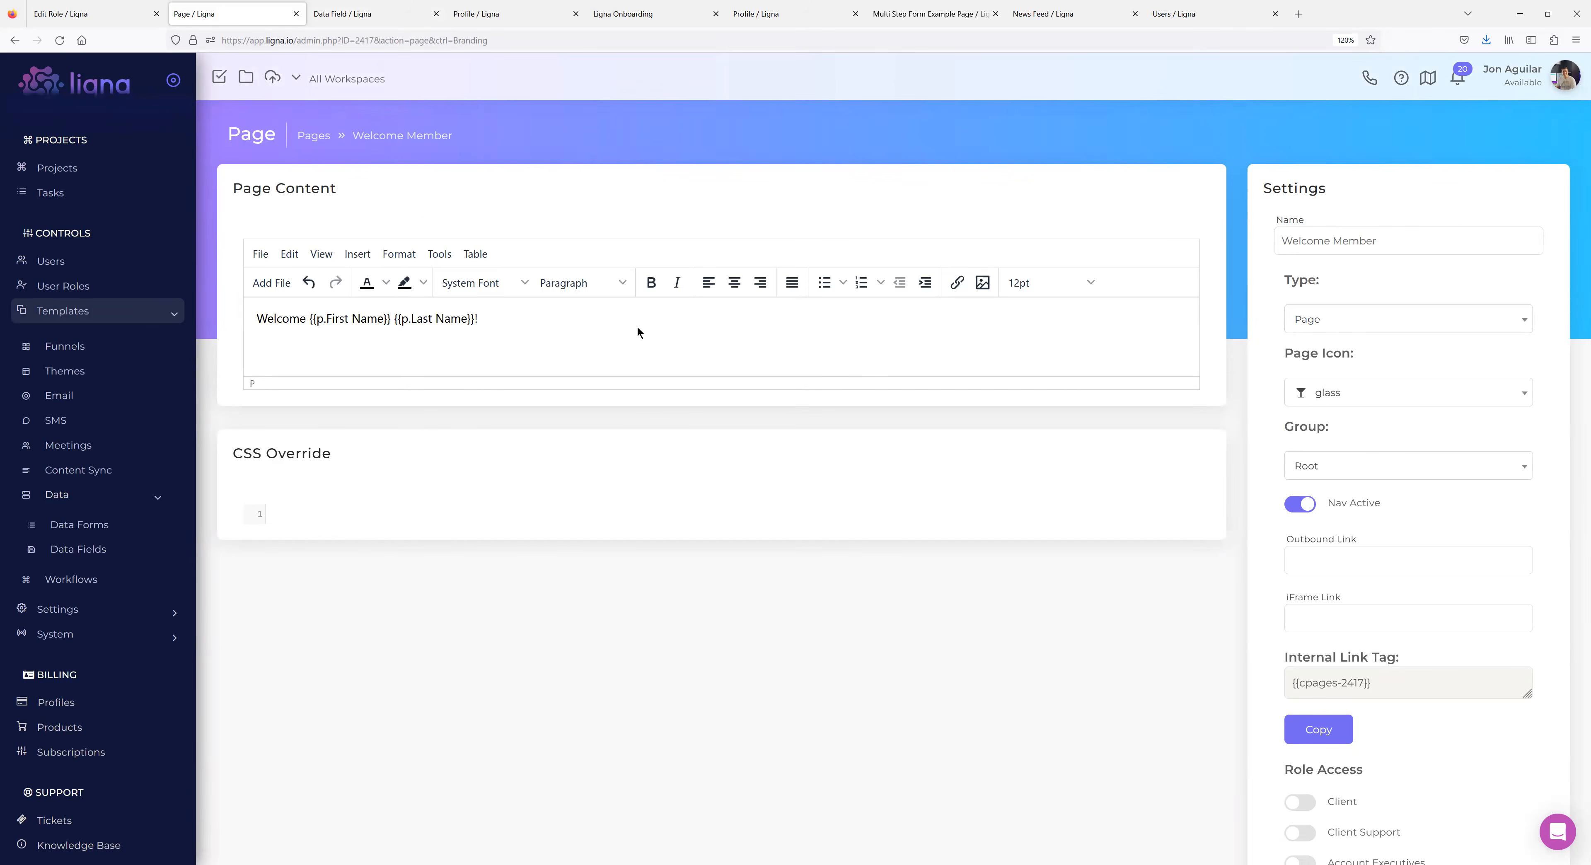
Append 'Here is your MLS Number: {{cp.MLS Number}}' to the greeting and save the page.
{"action": "type", "text": "Here is your MLS Number:  {{cp.MLS Number}}"}
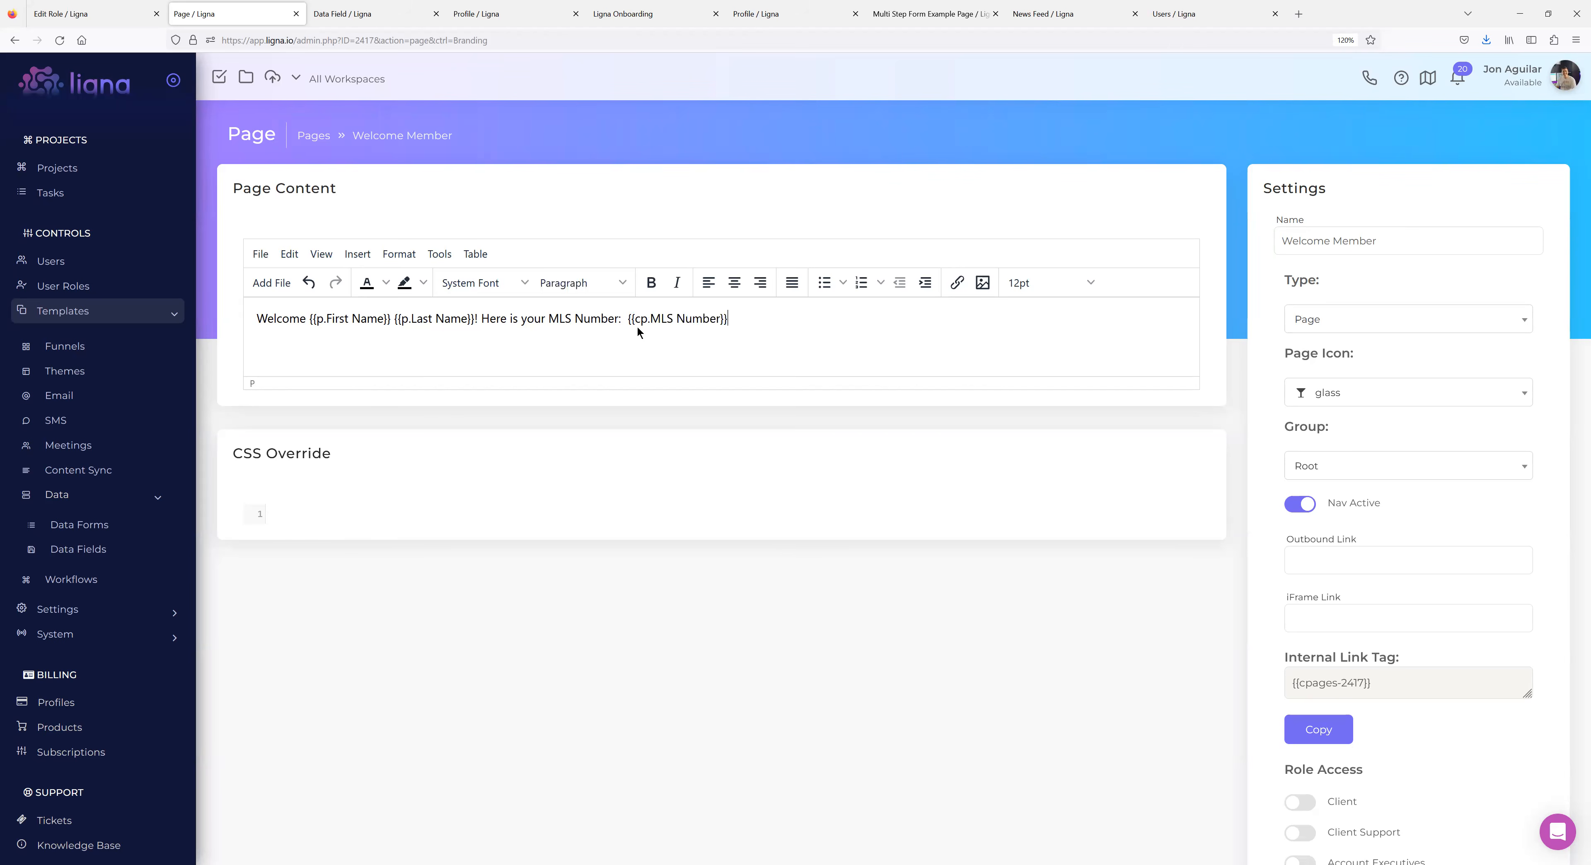
{"action": "left_click", "coordinate": [712, 698]}
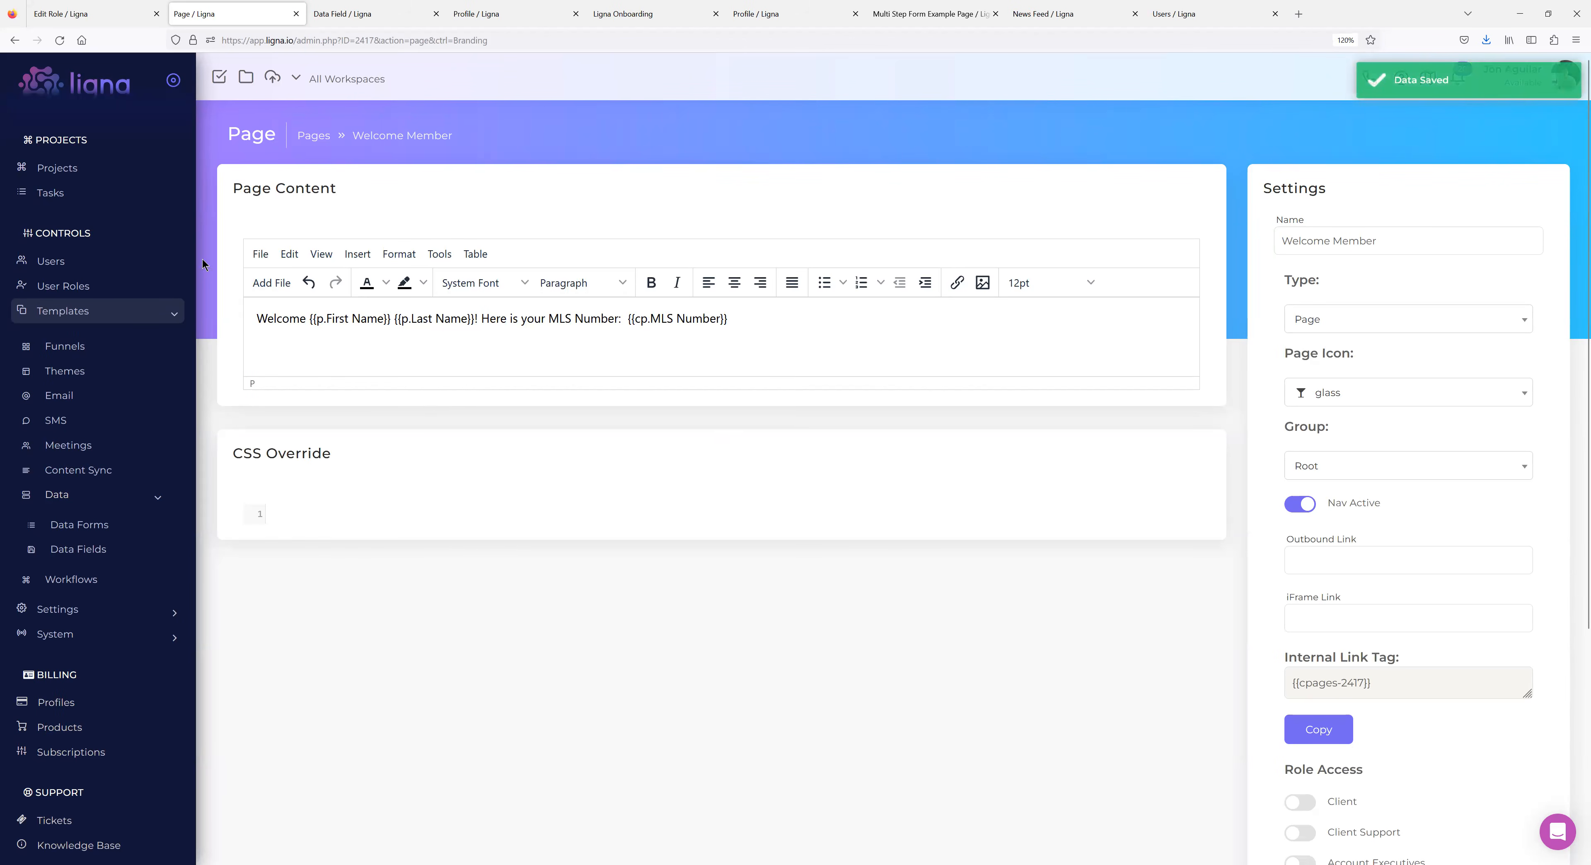
{"action": "scroll", "coordinate": [69, 277], "scroll_direction": "down", "scroll_amount": 2}
View Welcome Member as the membership test user and spot the unfilled {{cp.MLS Number}} placeholder.
{"action": "scroll", "coordinate": [70, 276], "scroll_direction": "up", "scroll_amount": 2}
{"action": "left_click", "coordinate": [68, 258]}
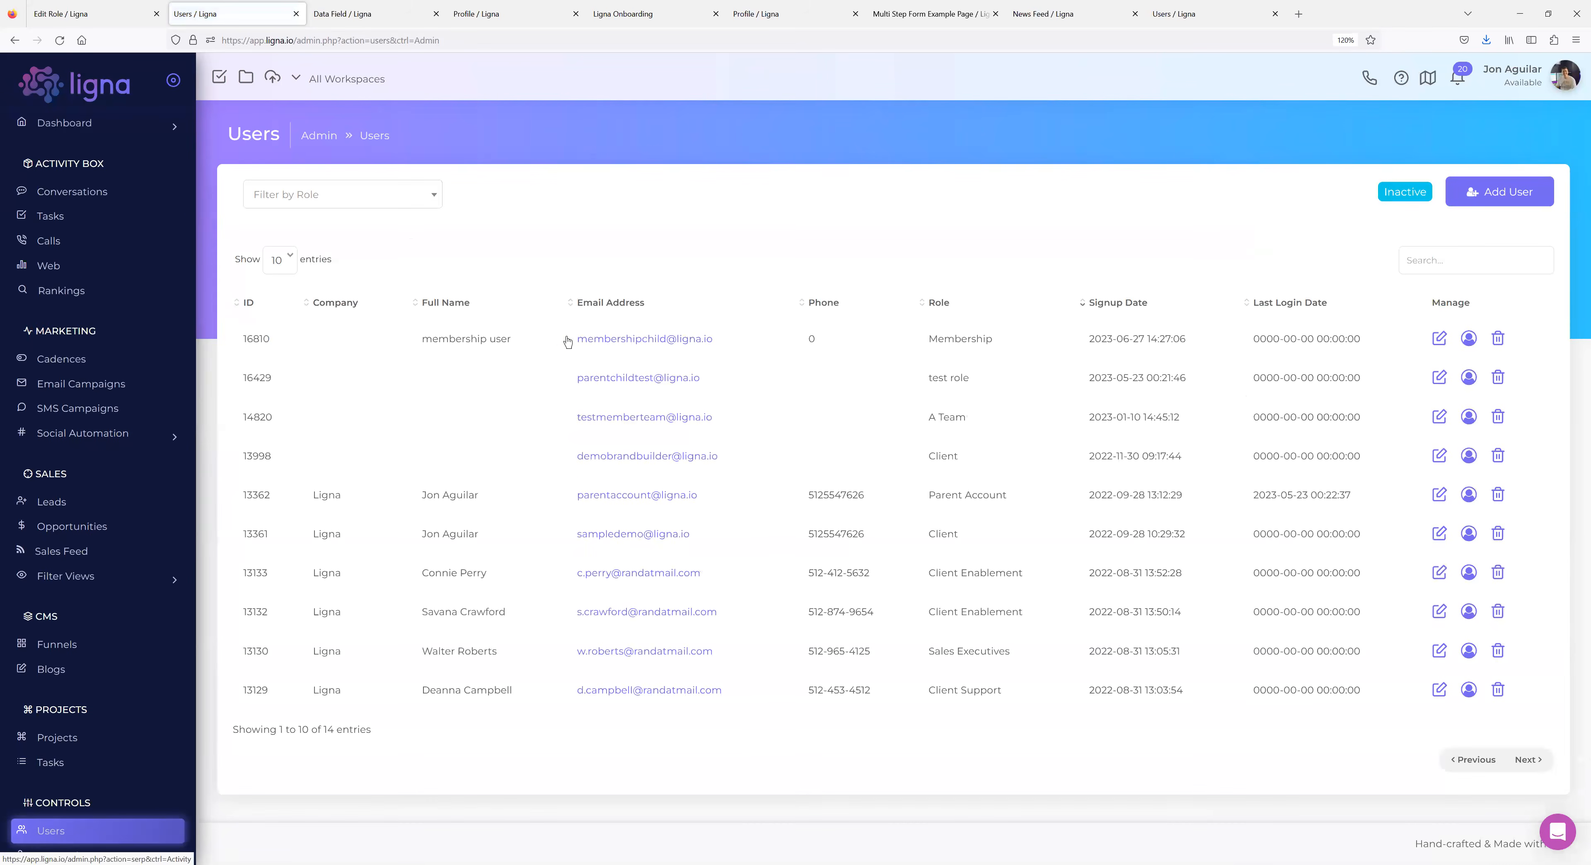
{"action": "left_click", "coordinate": [621, 341]}
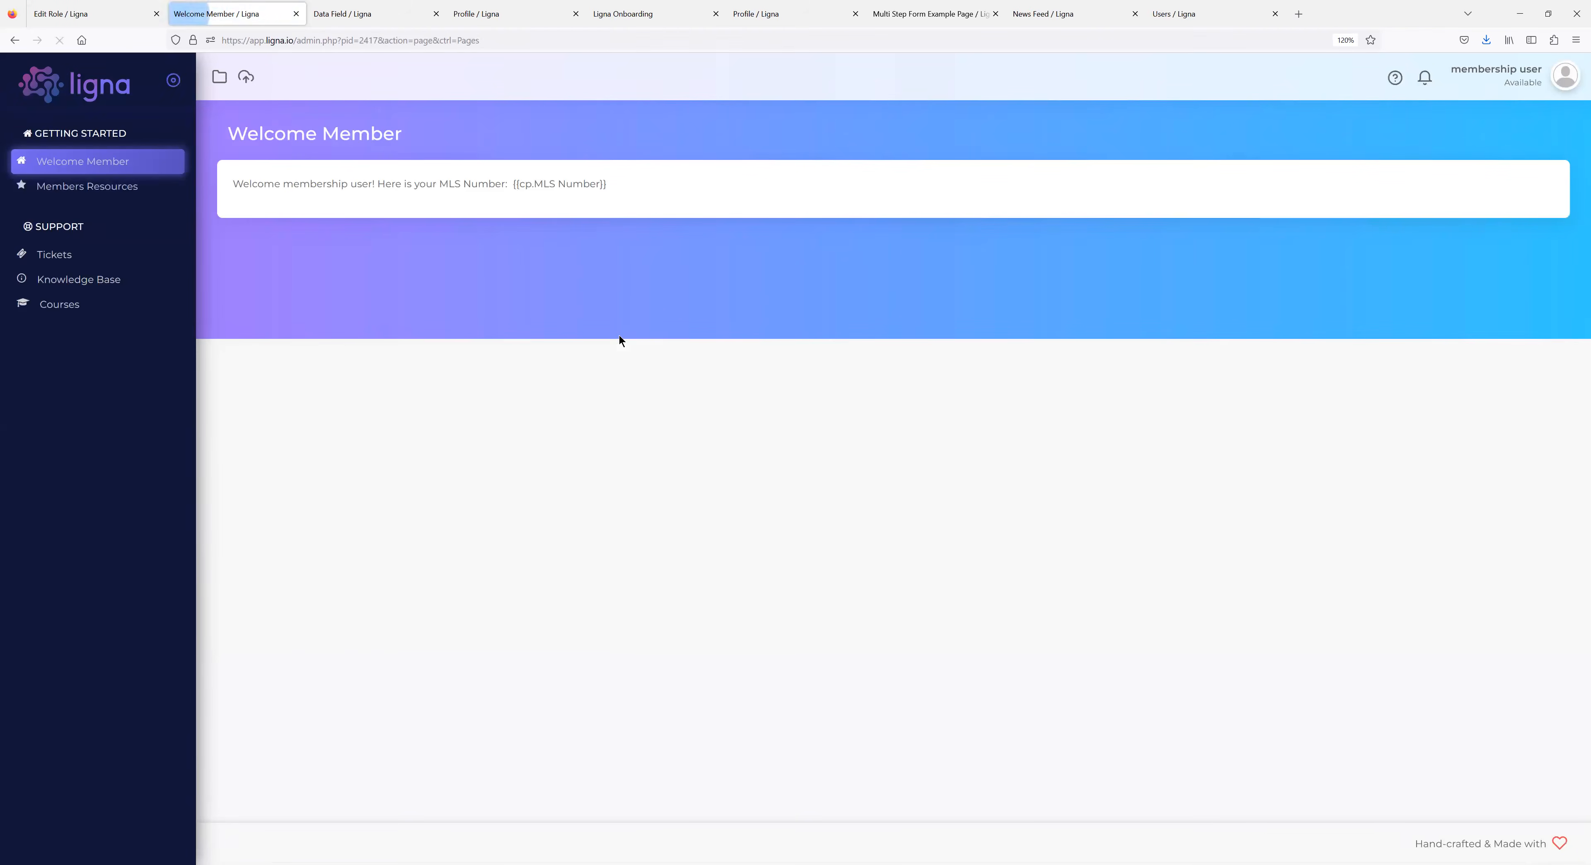
{"action": "left_click_drag", "start_coordinate": [622, 180], "coordinate": [478, 183]}
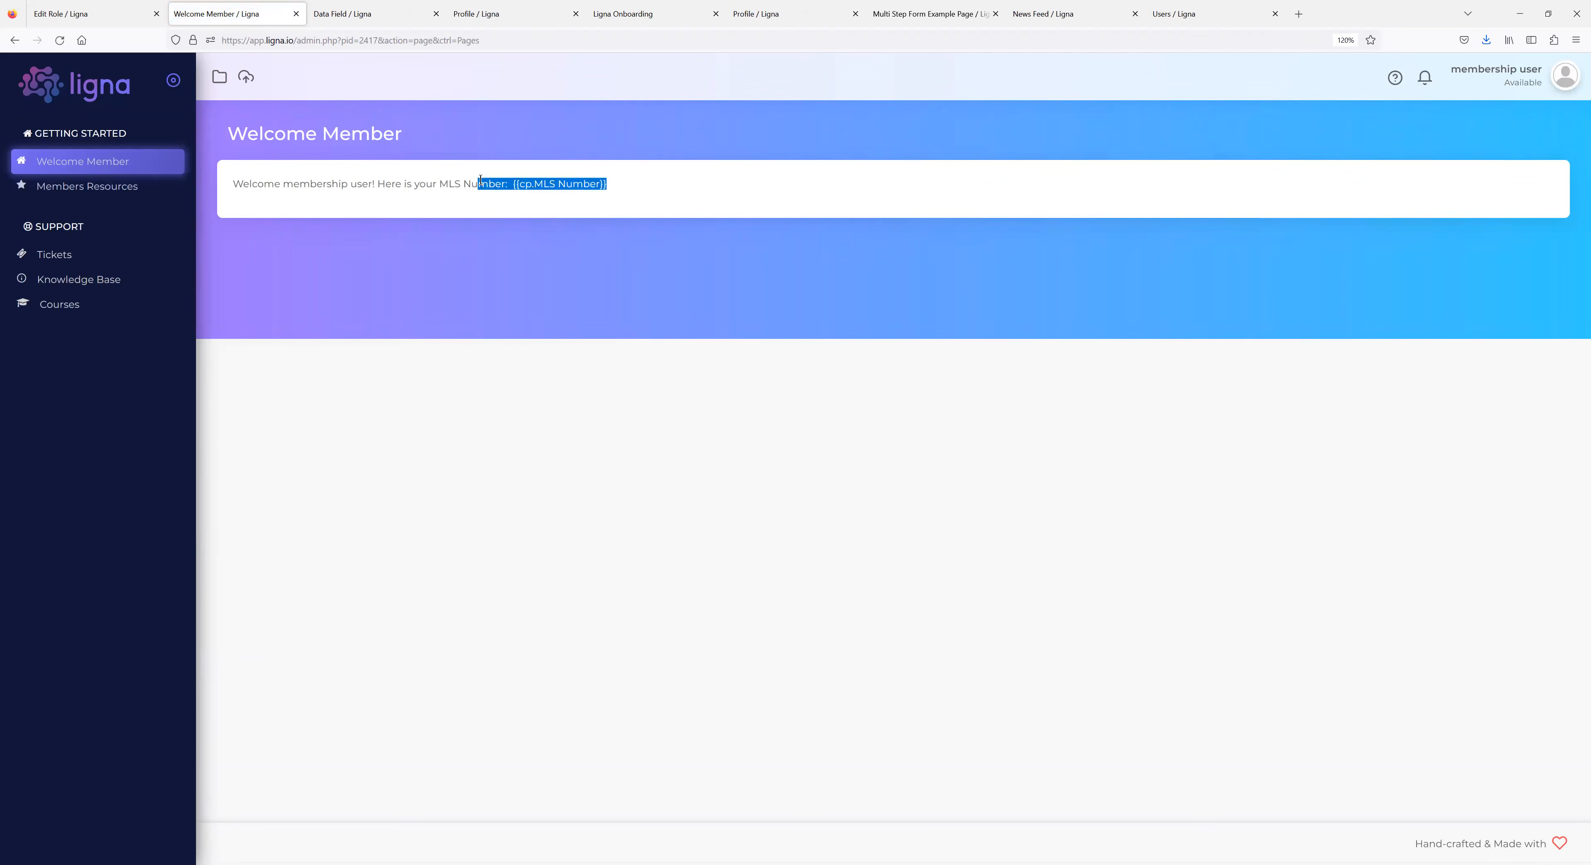
{"action": "left_click", "coordinate": [681, 187]}
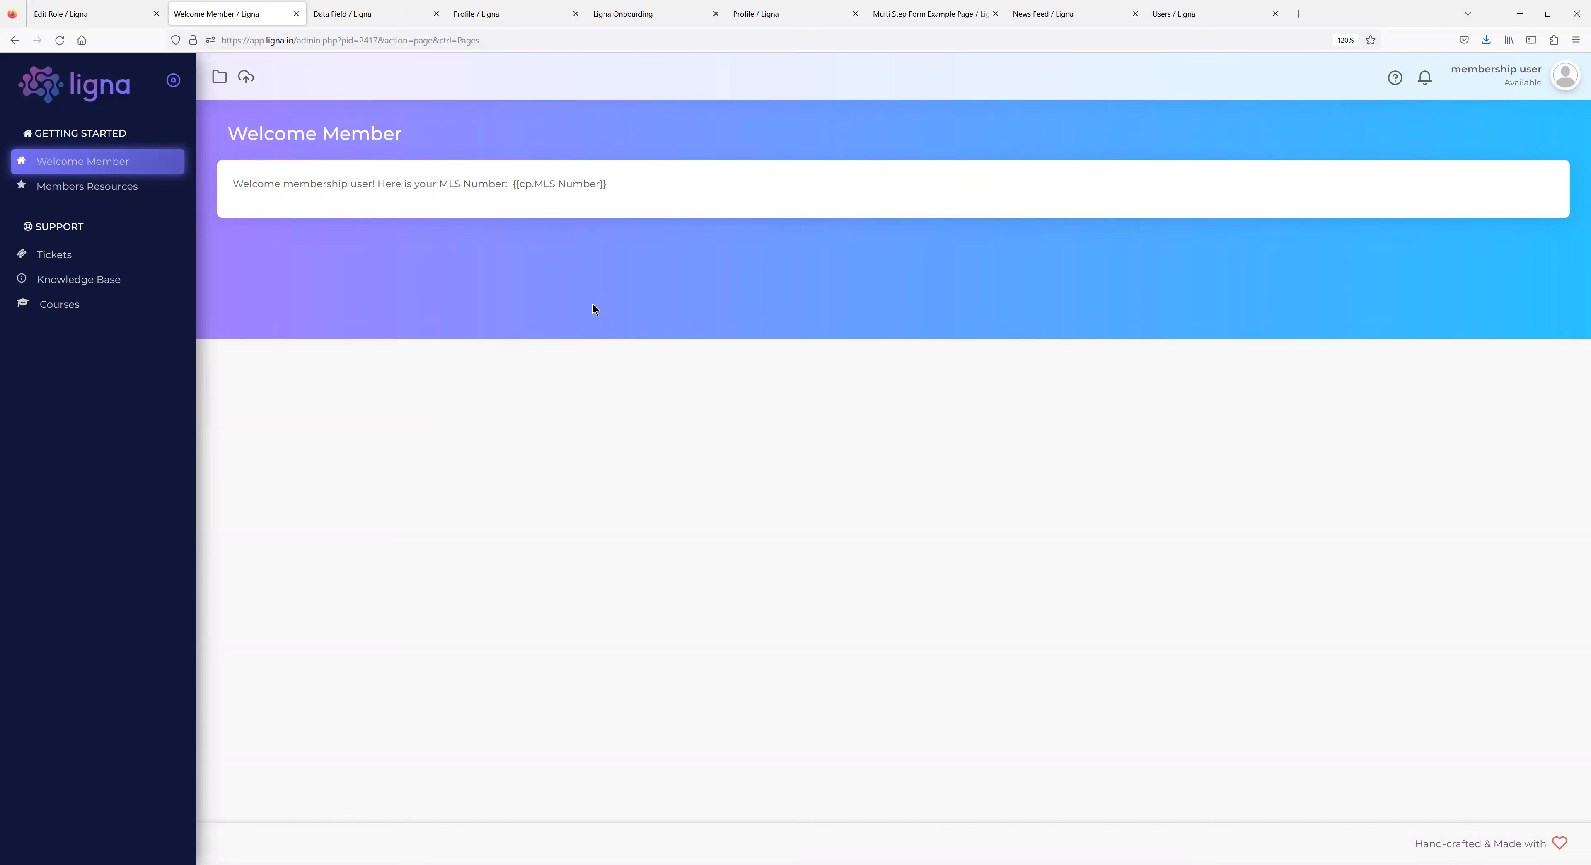
{"action": "left_click", "coordinate": [1566, 77]}
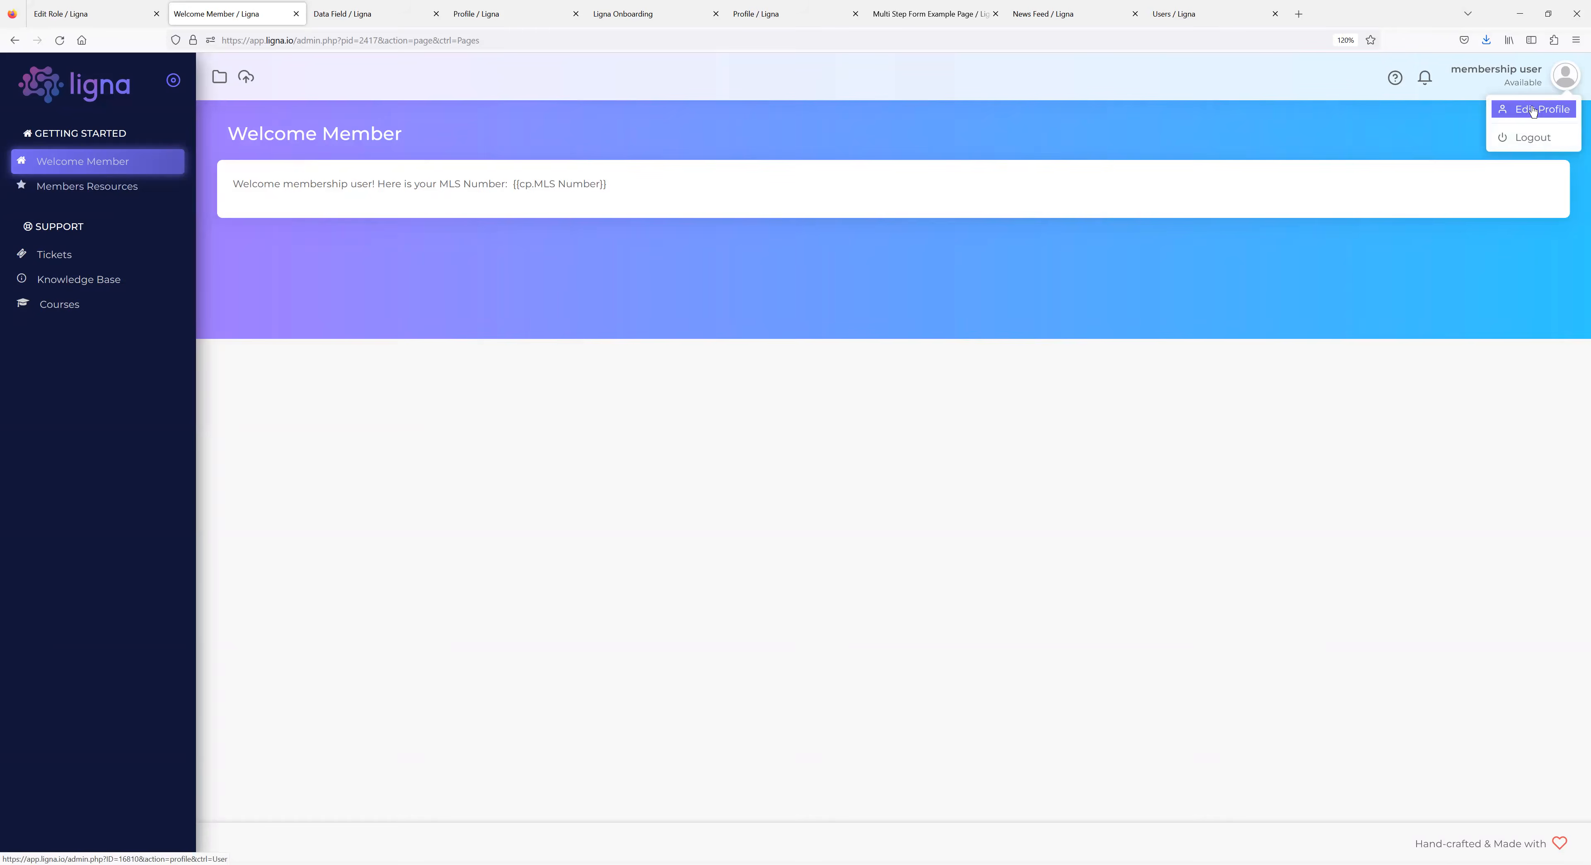
Save 123456 as the member's MLS Number in Membership Details and confirm it on Welcome Member.
{"action": "left_click", "coordinate": [1532, 110]}
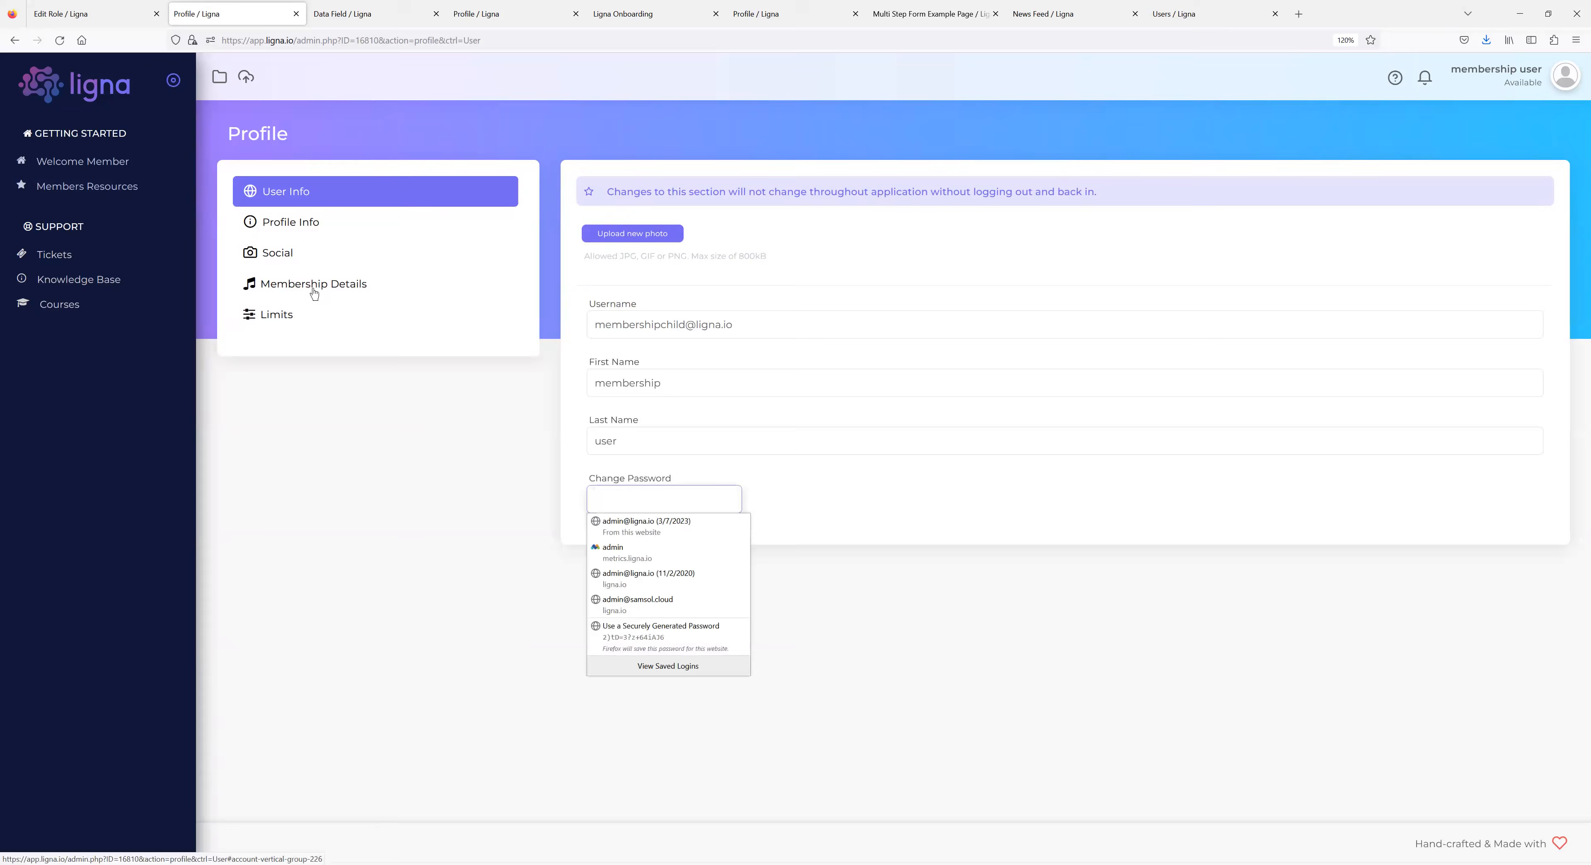
{"action": "left_click", "coordinate": [314, 293]}
{"action": "left_click", "coordinate": [627, 217]}
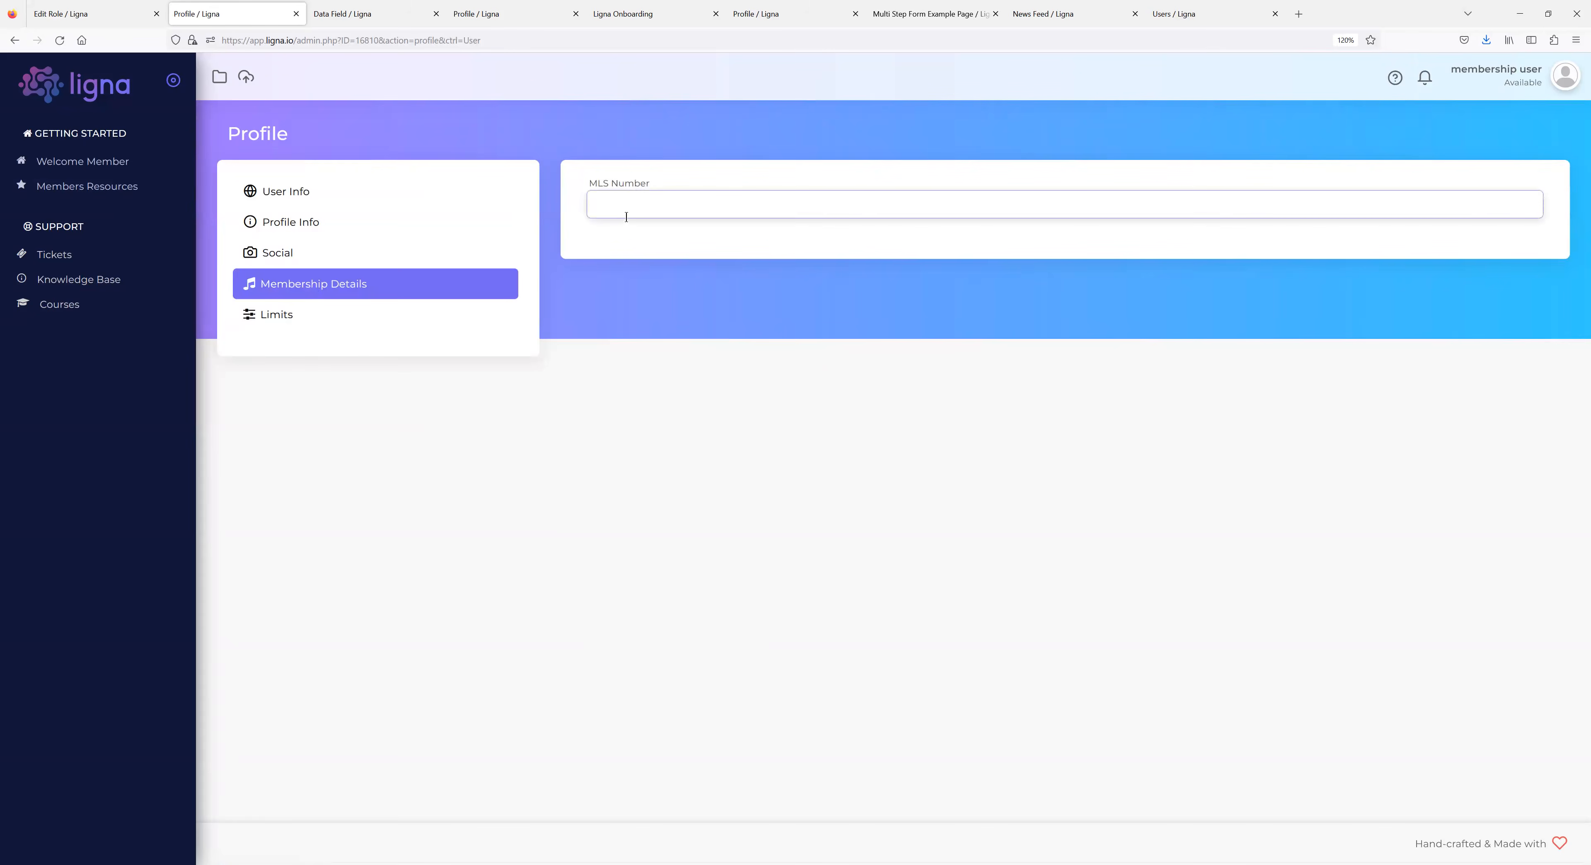
{"action": "type", "text": "123456"}
{"action": "left_click", "coordinate": [711, 496]}
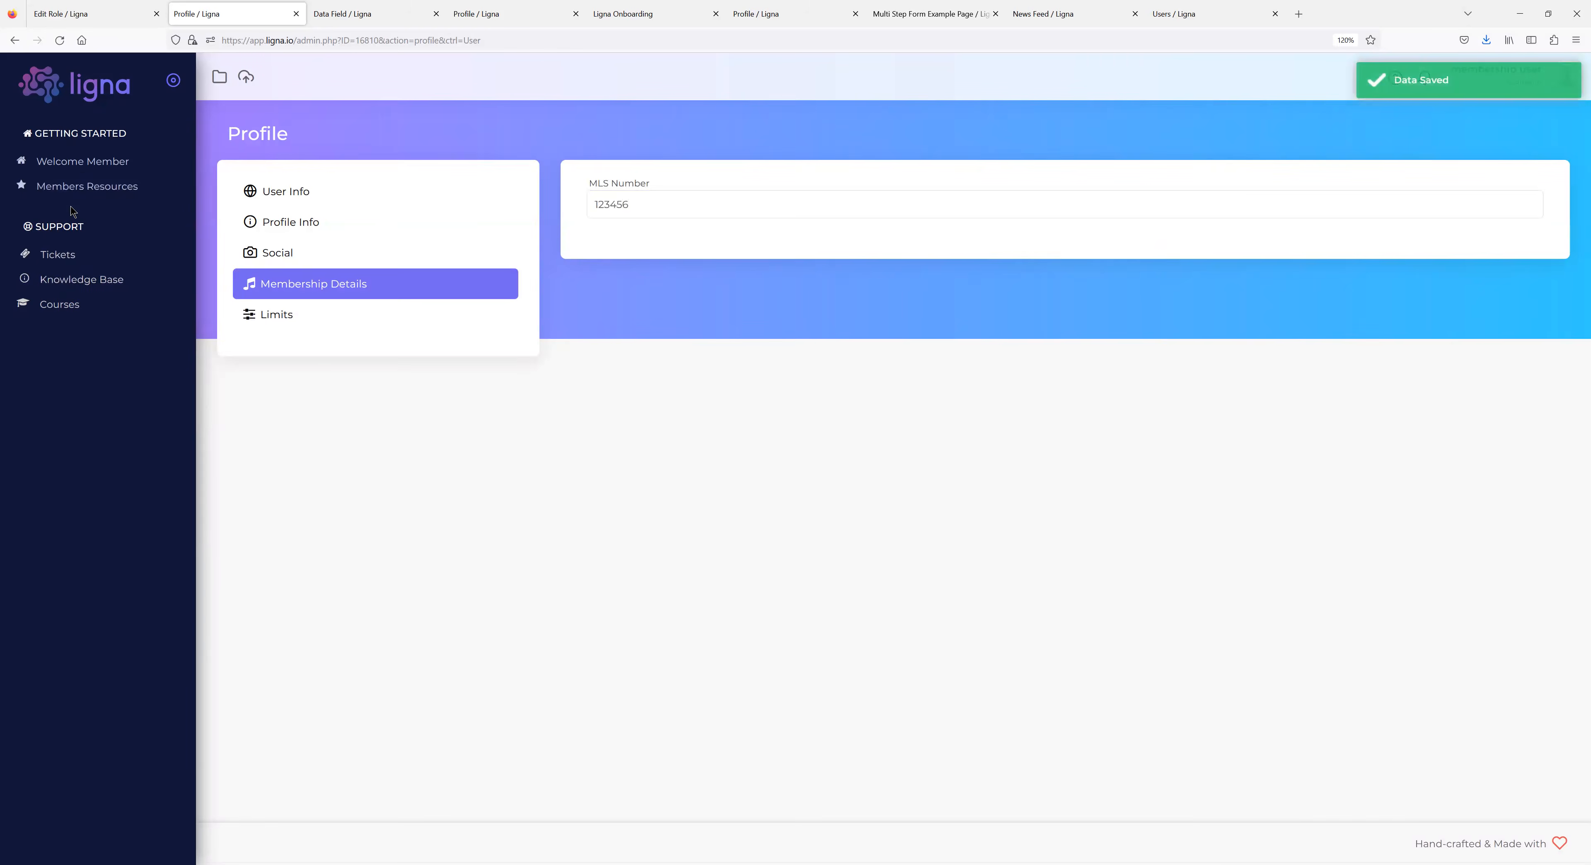
{"action": "left_click", "coordinate": [81, 162]}
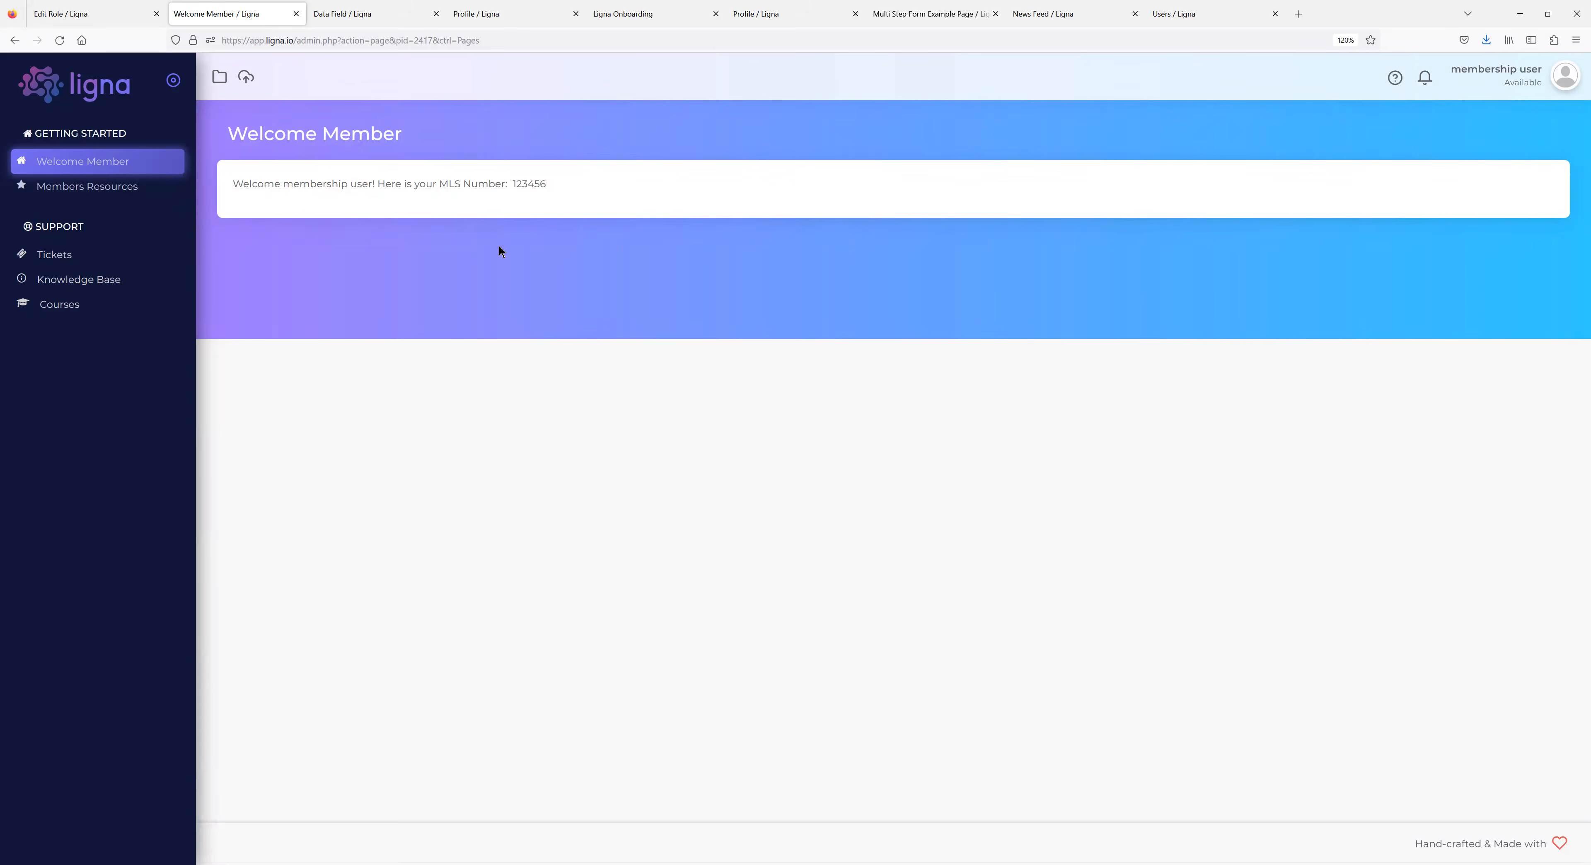
{"action": "left_click_drag", "start_coordinate": [519, 184], "coordinate": [548, 185]}
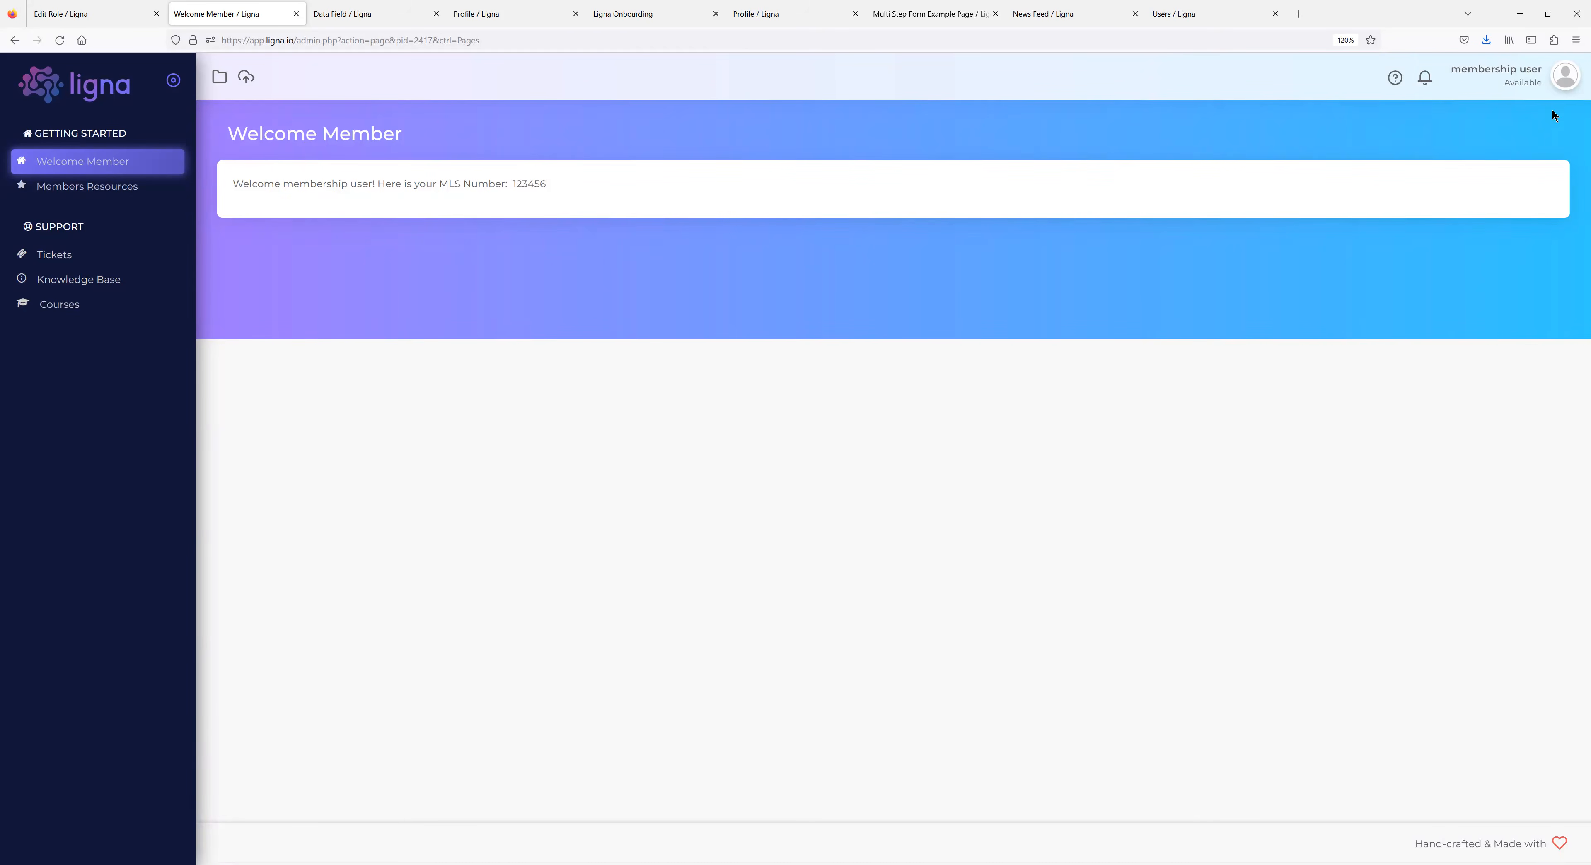
Log the membership test user out from the avatar menu, returning to the admin Users list.
{"action": "left_click", "coordinate": [1565, 77]}
{"action": "left_click", "coordinate": [1547, 135]}
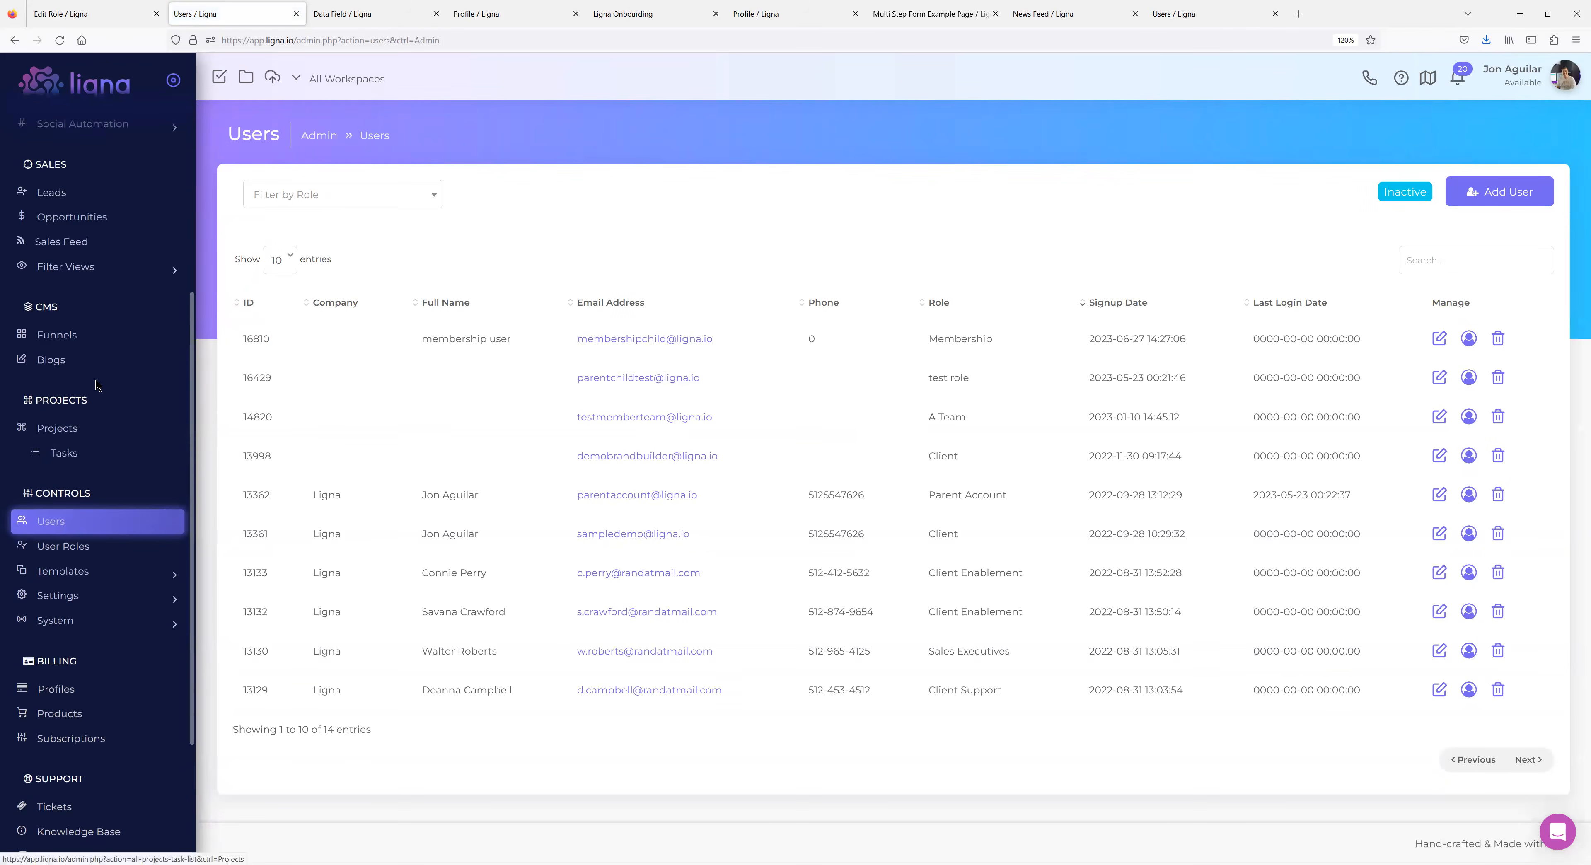
{"action": "middle_click", "coordinate": [67, 335]}
{"action": "left_click", "coordinate": [376, 14]}
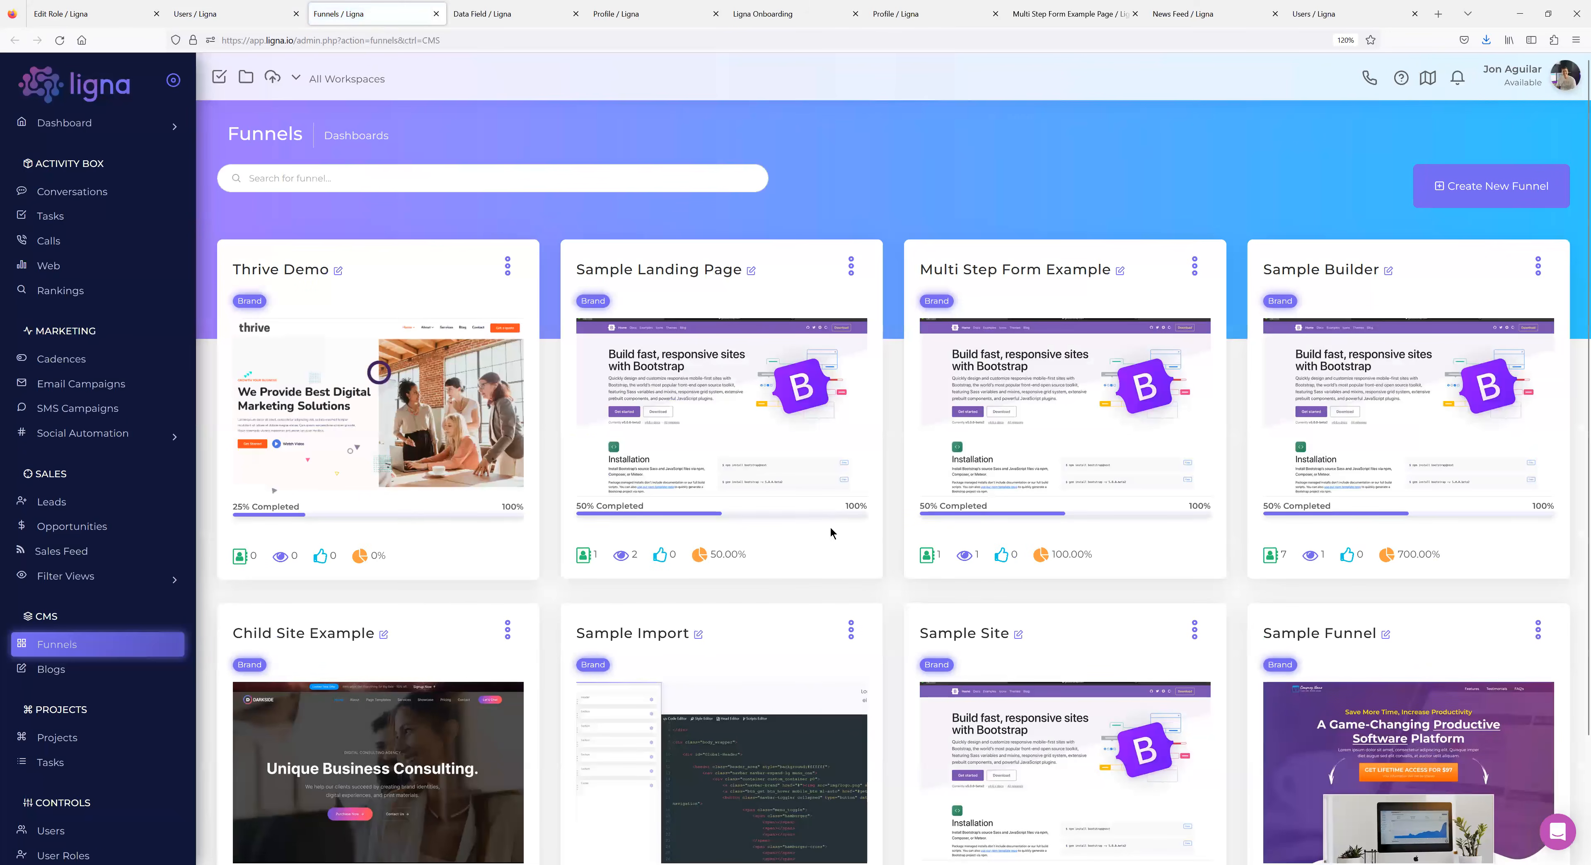
{"action": "left_click", "coordinate": [695, 413]}
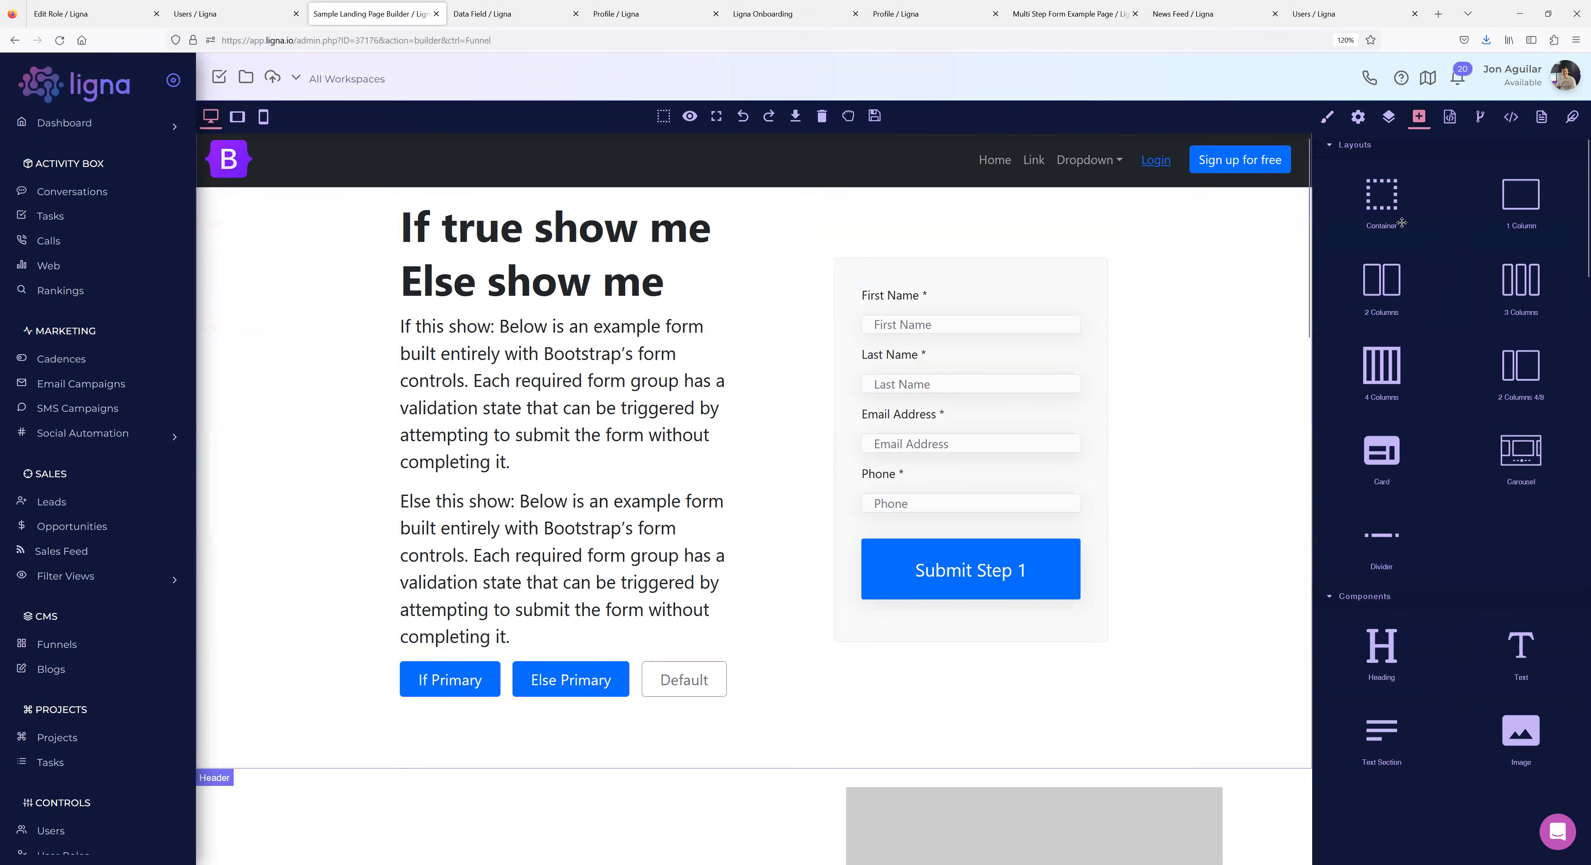
{"action": "left_click", "coordinate": [1541, 118]}
{"action": "left_click", "coordinate": [1565, 218]}
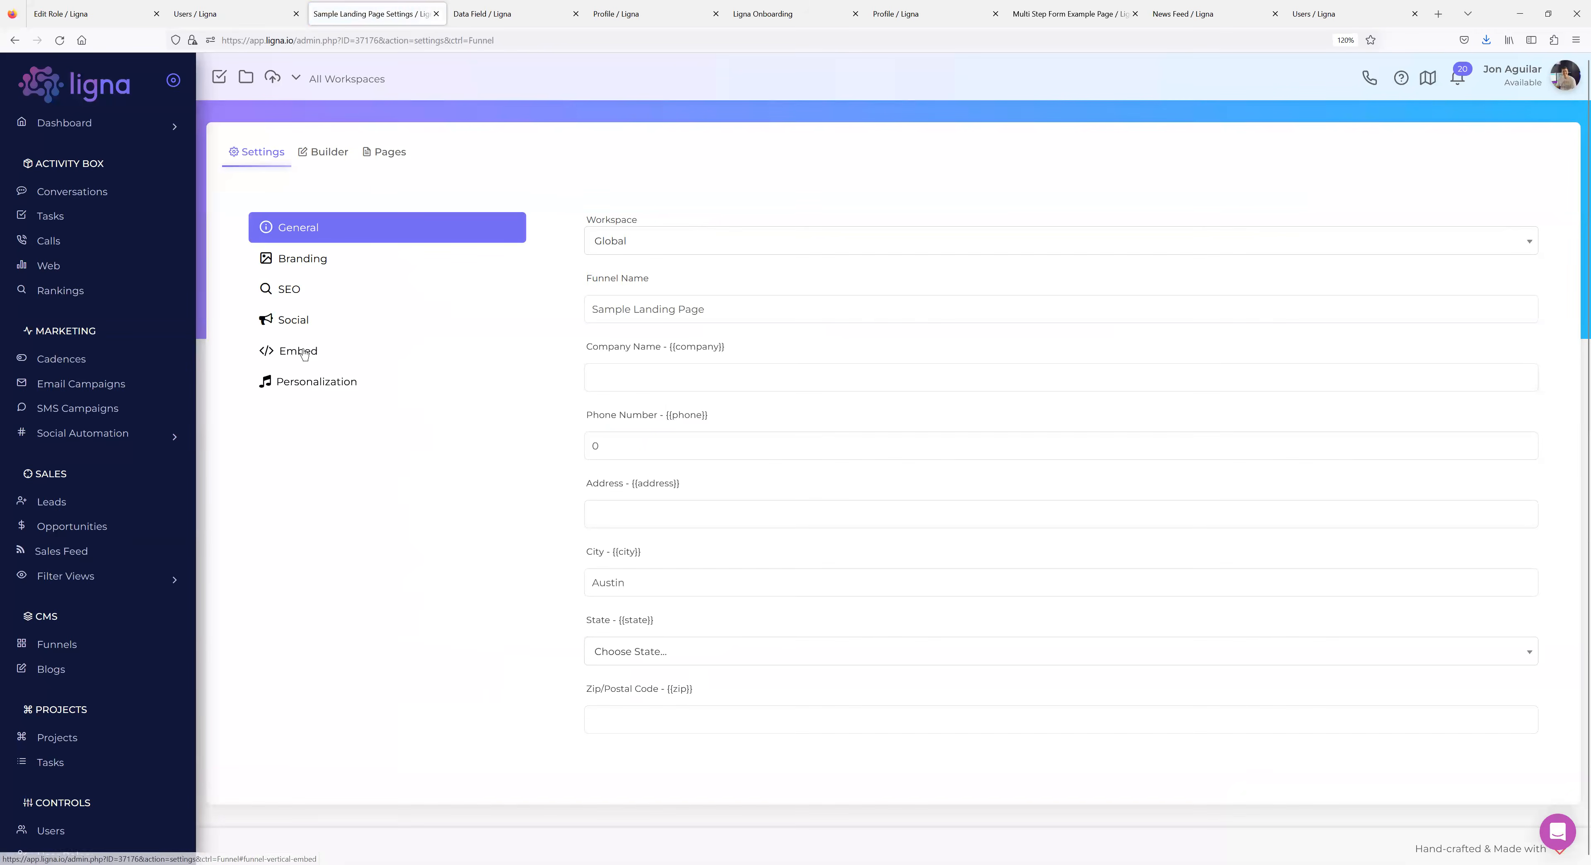
{"action": "left_click", "coordinate": [303, 259]}
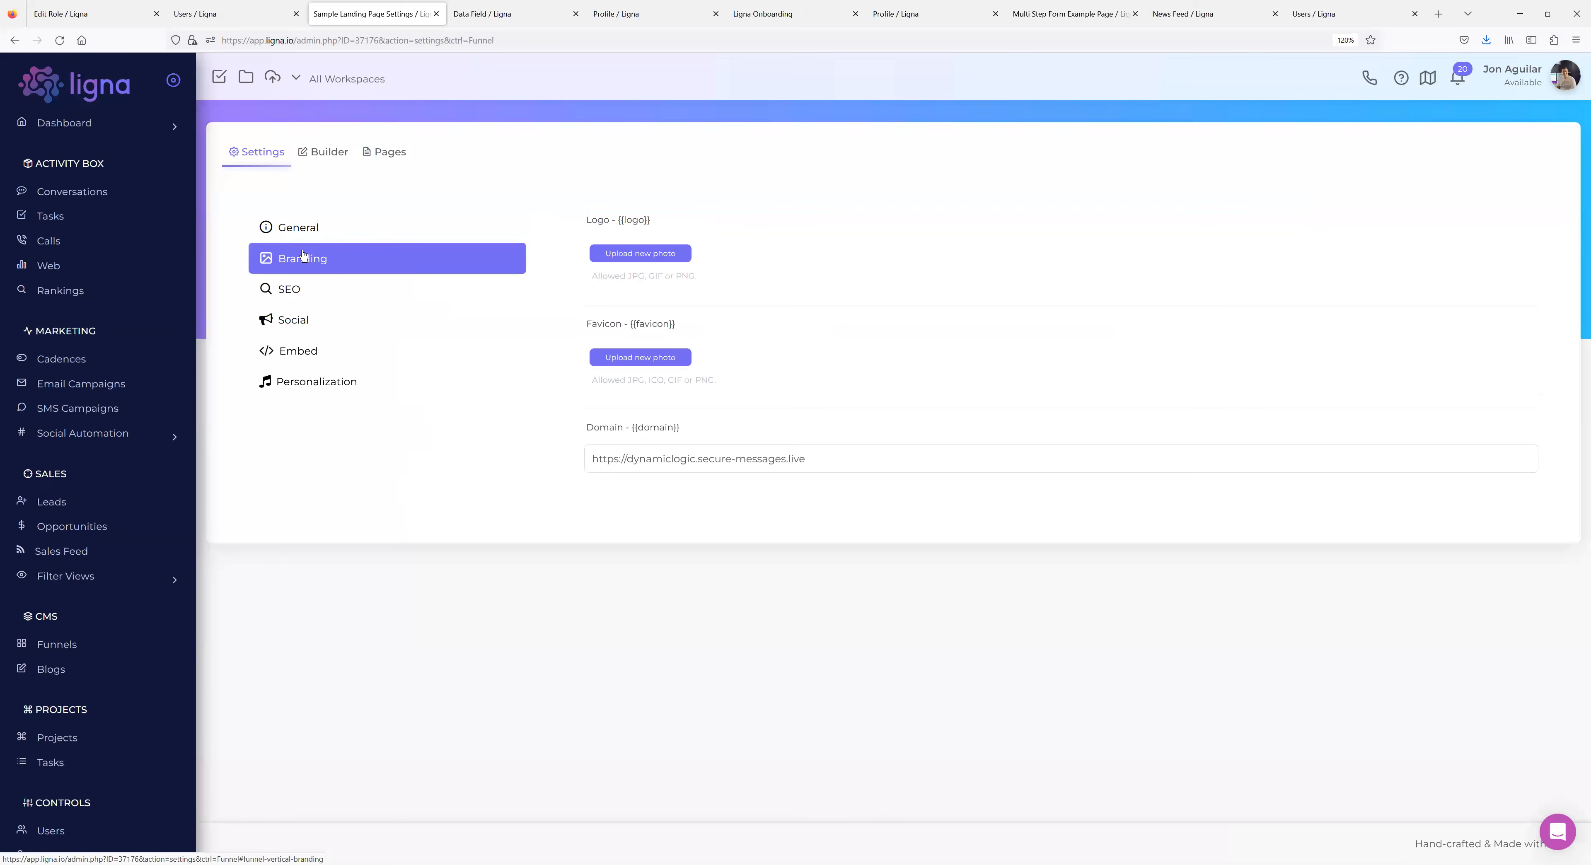
{"action": "left_click", "coordinate": [841, 459]}
{"action": "key", "text": "ctrl+a"}
{"action": "key", "text": "ctrl+c"}
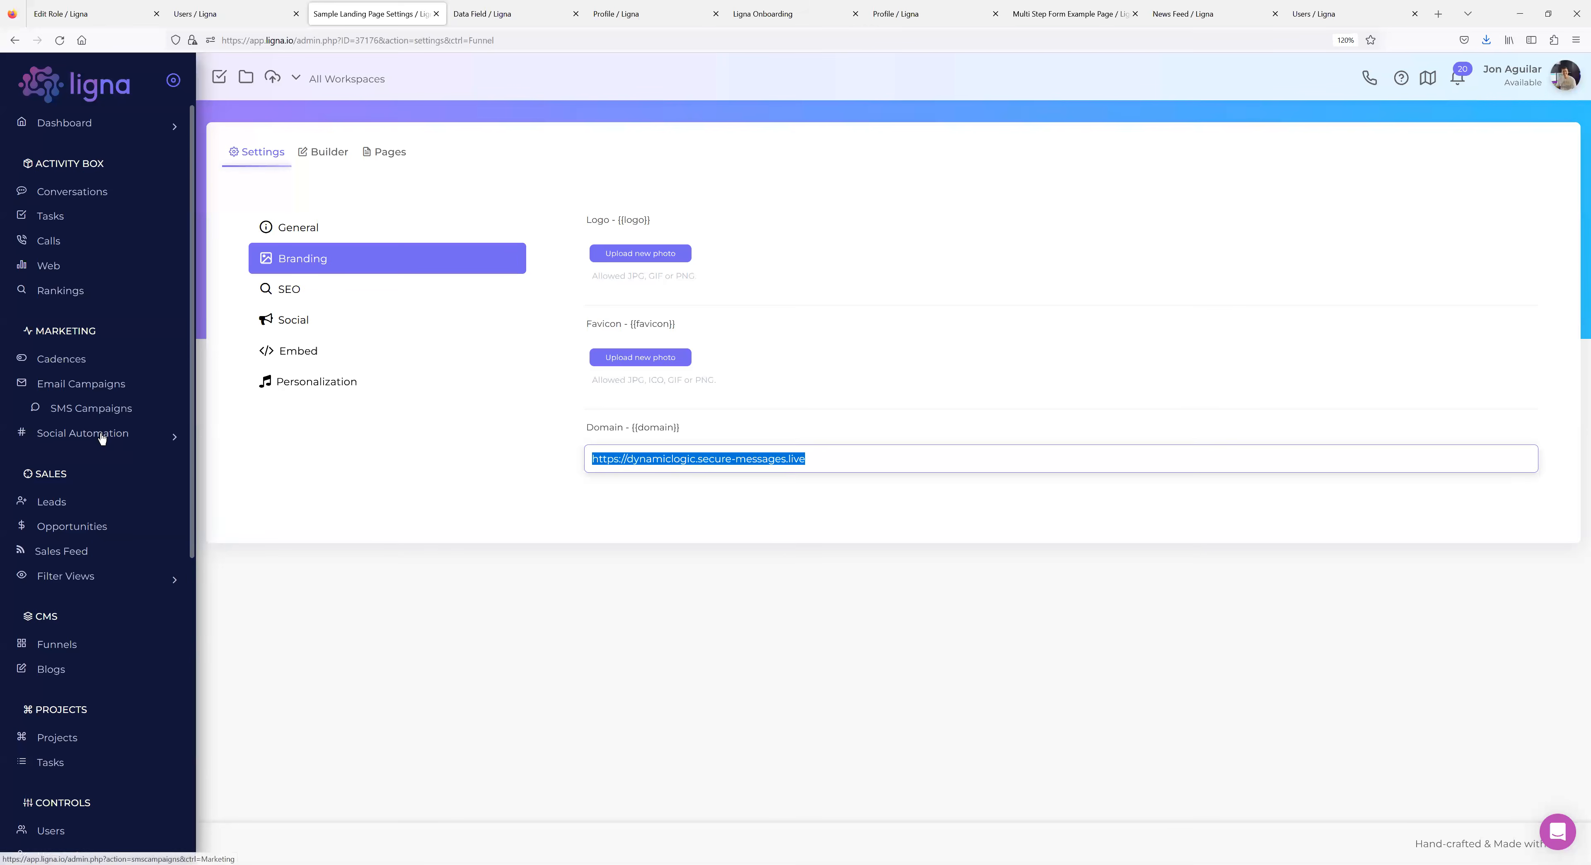
{"action": "left_click", "coordinate": [415, 532]}
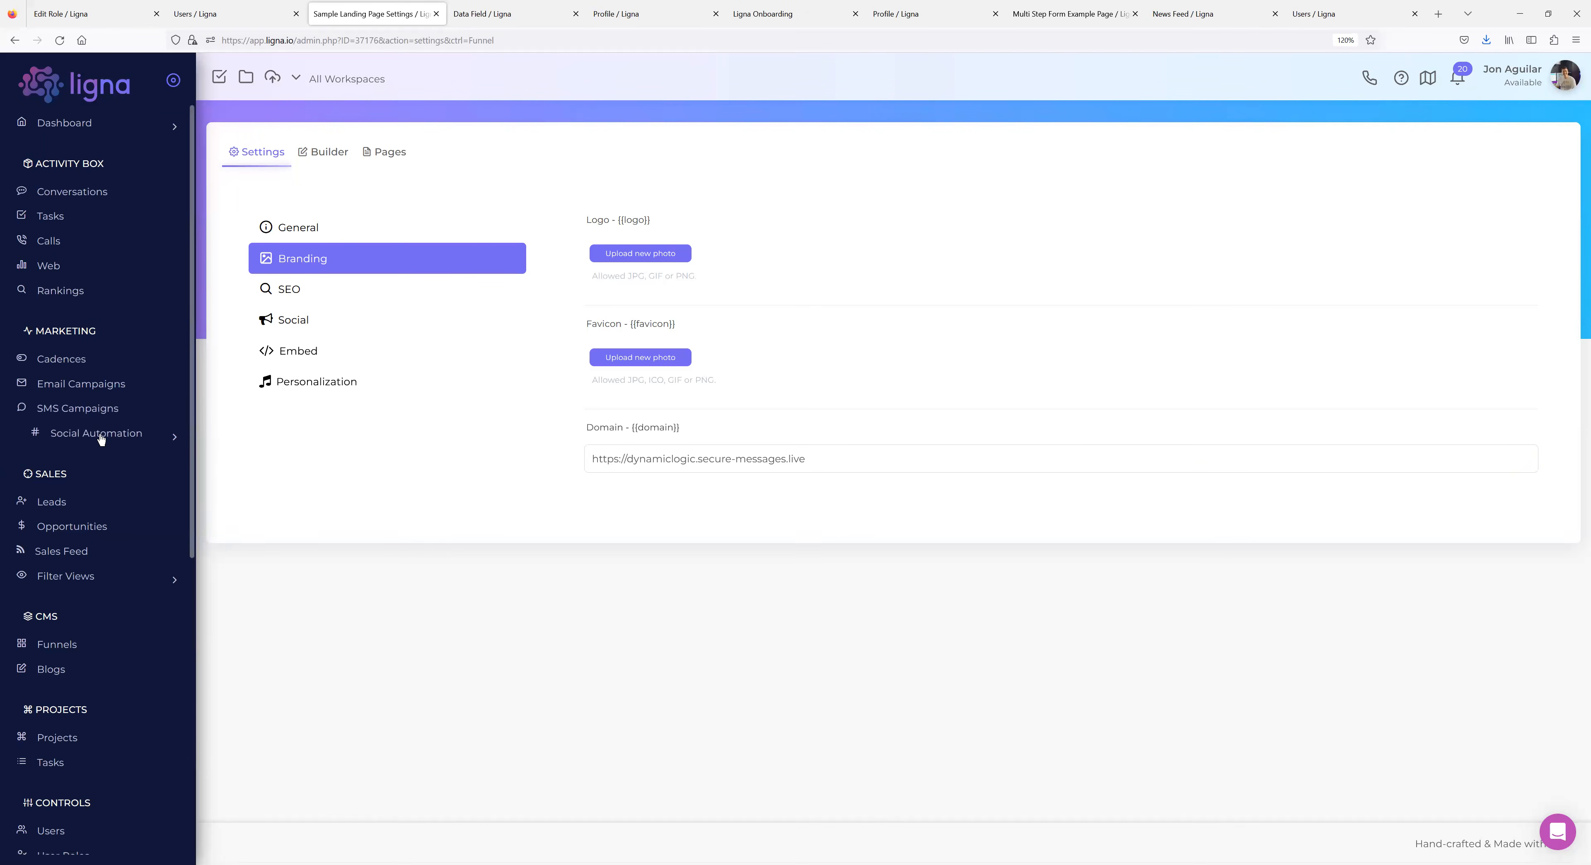
Open the admin Pages list under System in the sidebar.
{"action": "scroll", "coordinate": [102, 512], "scroll_direction": "down", "scroll_amount": 5}
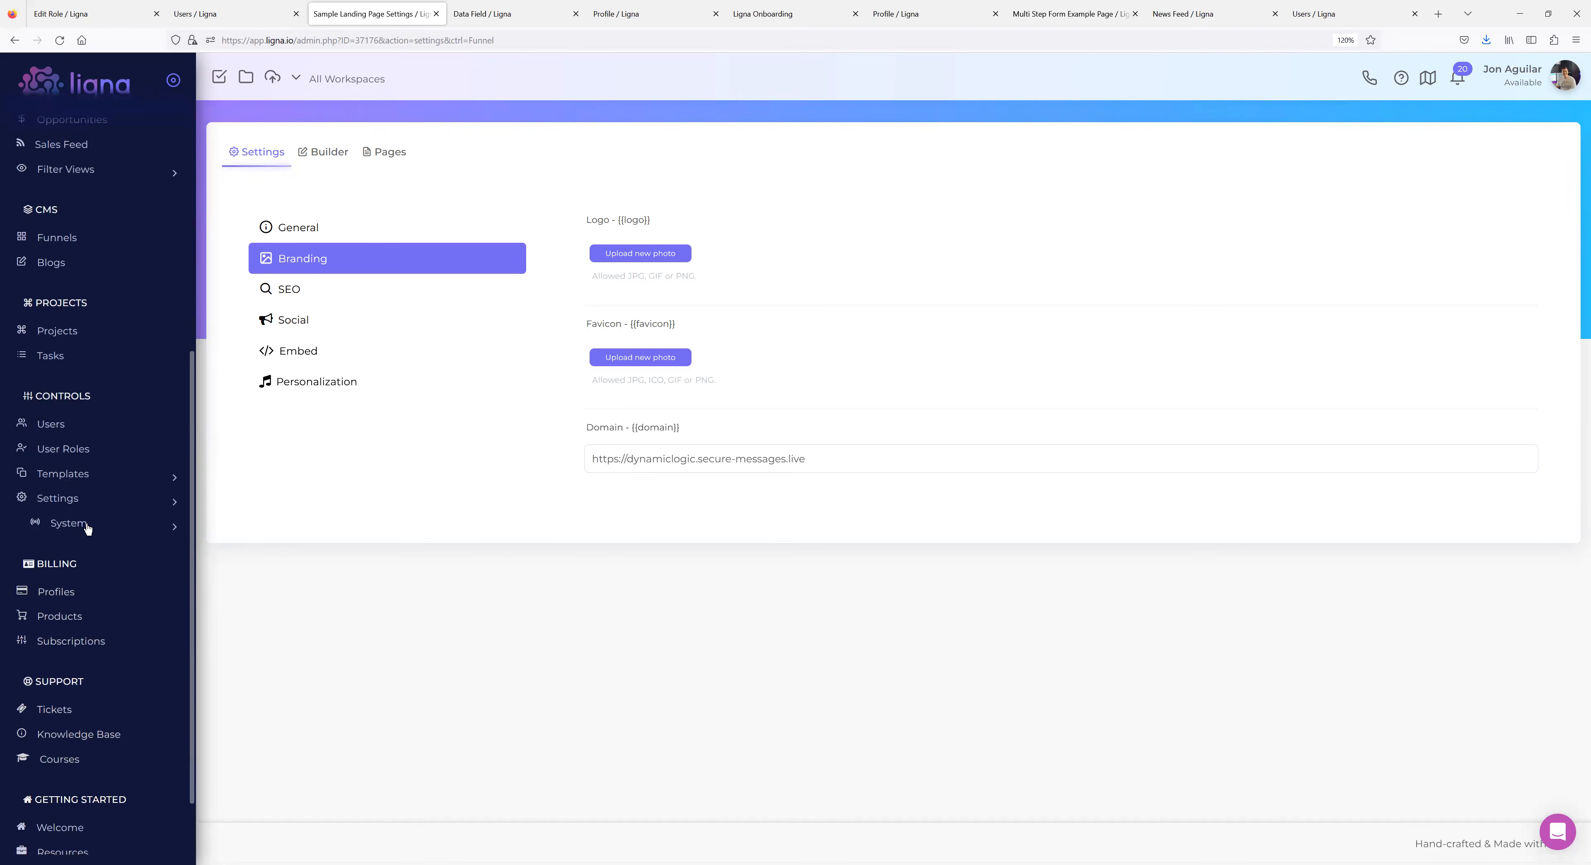
{"action": "left_click", "coordinate": [86, 500]}
{"action": "scroll", "coordinate": [93, 519], "scroll_direction": "down", "scroll_amount": 1}
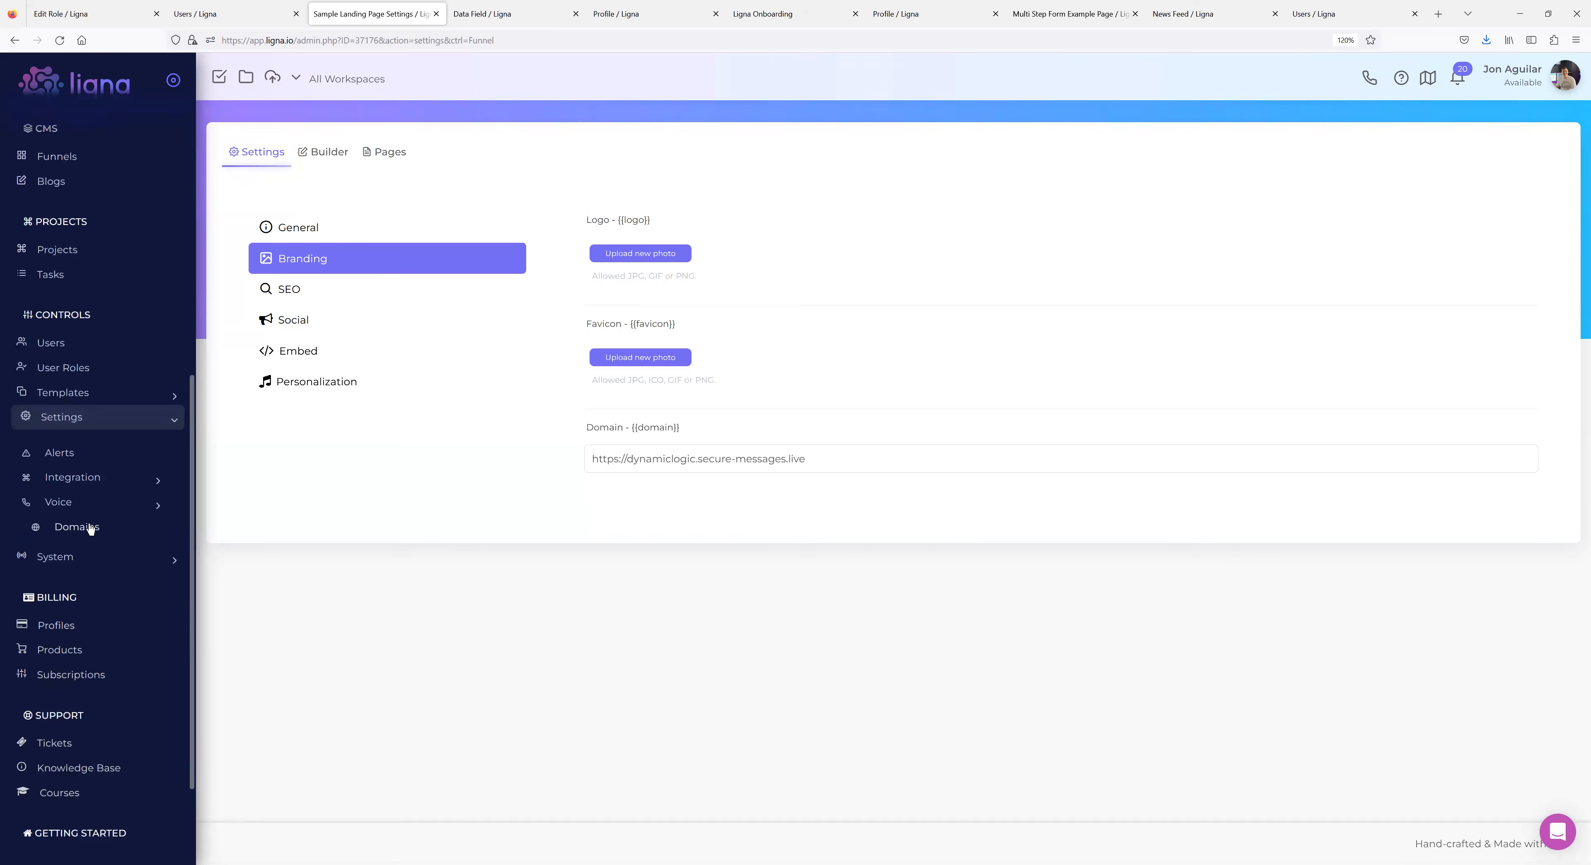
{"action": "left_click", "coordinate": [80, 557]}
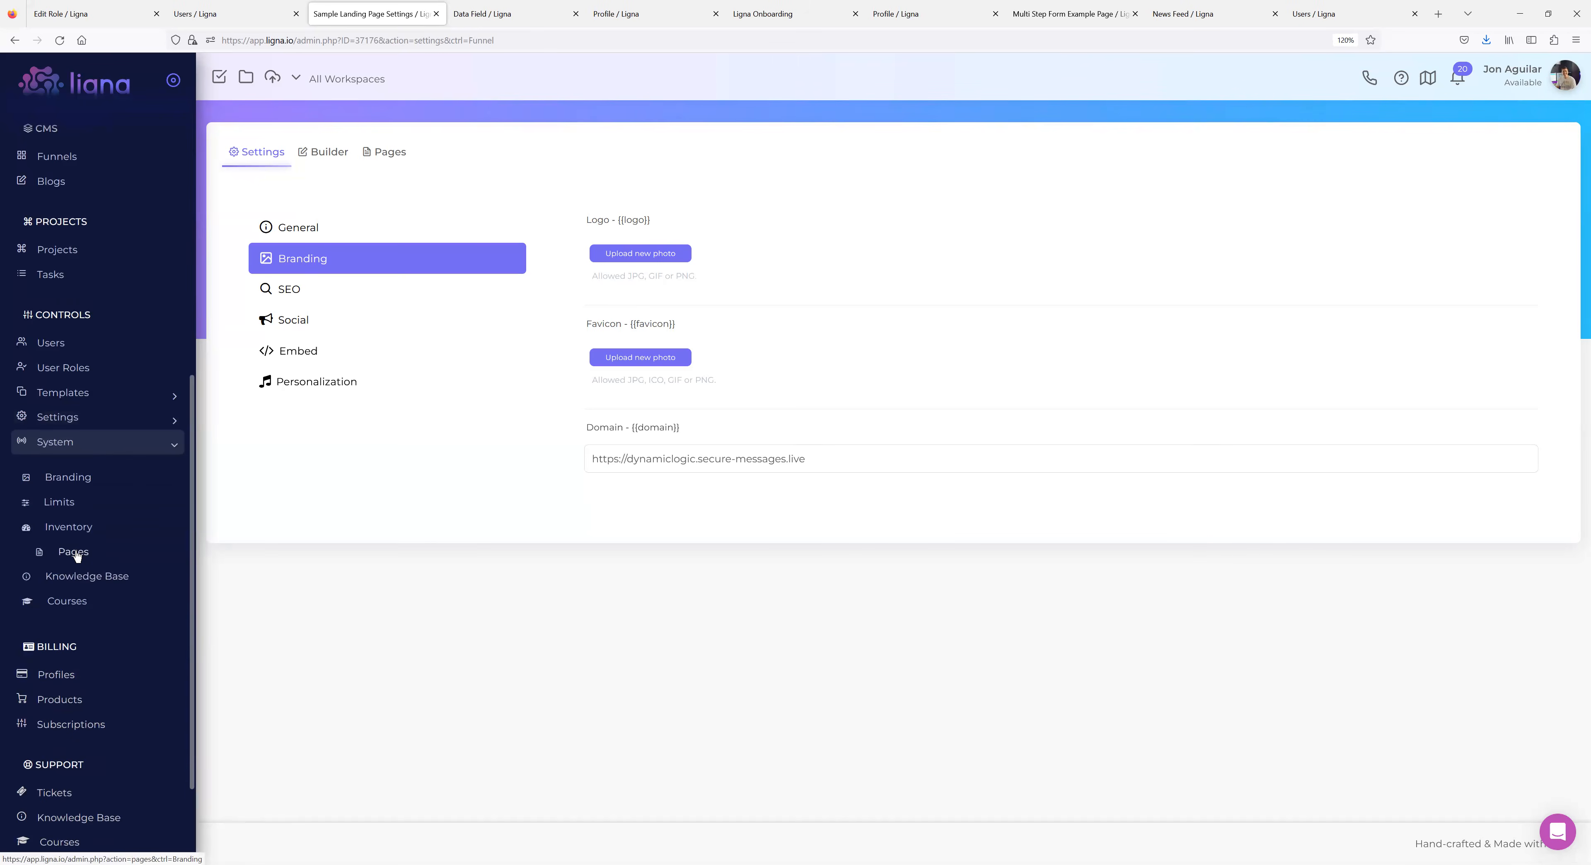
{"action": "left_click", "coordinate": [76, 552]}
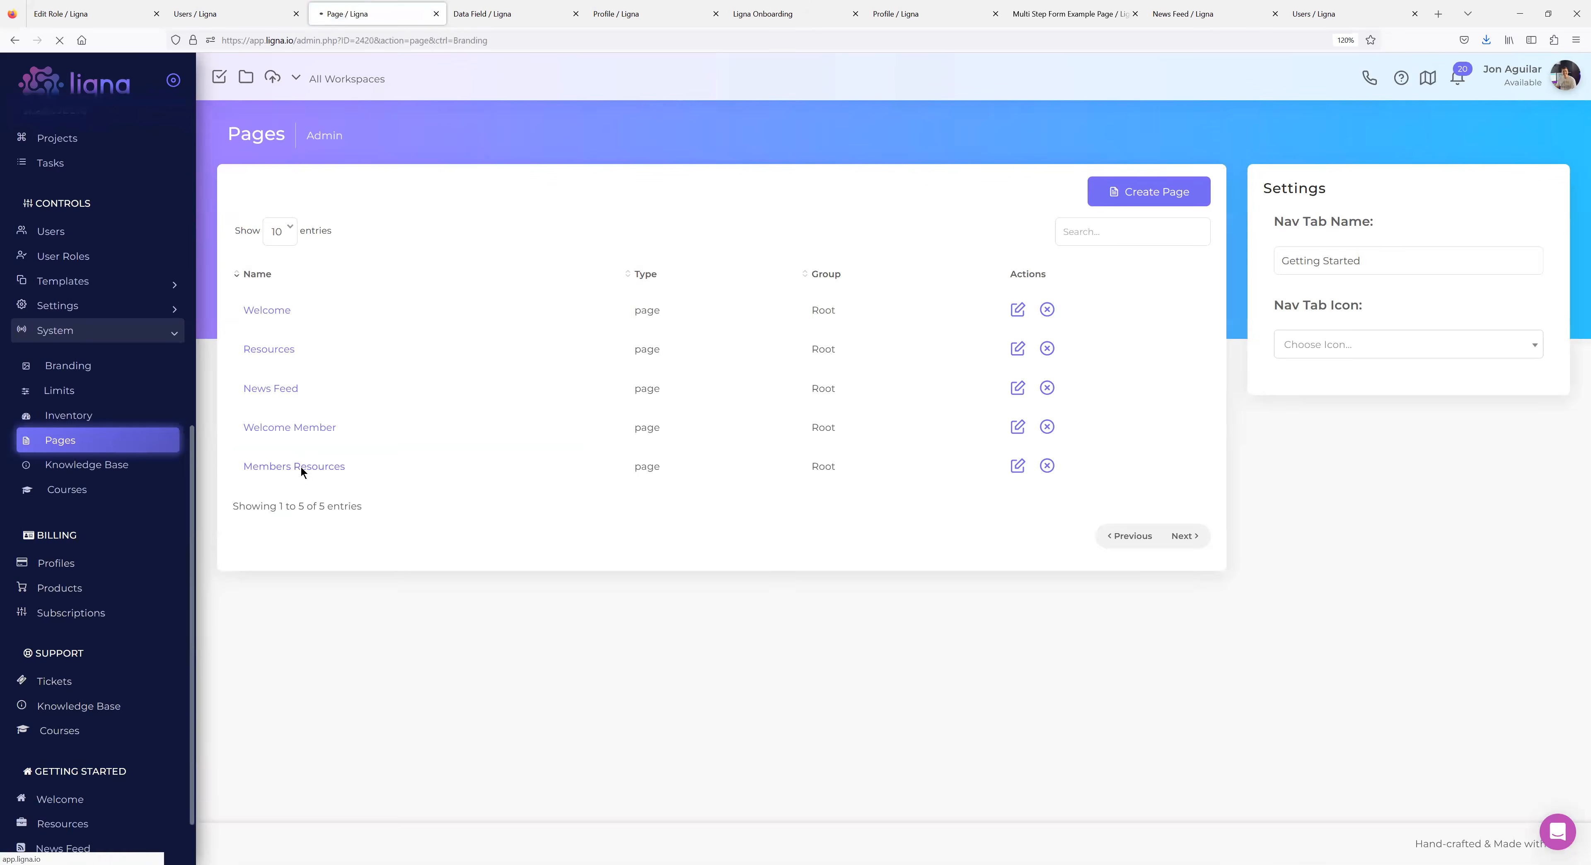
{"action": "left_click", "coordinate": [301, 466]}
{"action": "left_click", "coordinate": [1389, 623]}
{"action": "key", "text": "ctrl+a"}
{"action": "key", "text": "ctrl+v"}
{"action": "left_click", "coordinate": [946, 728]}
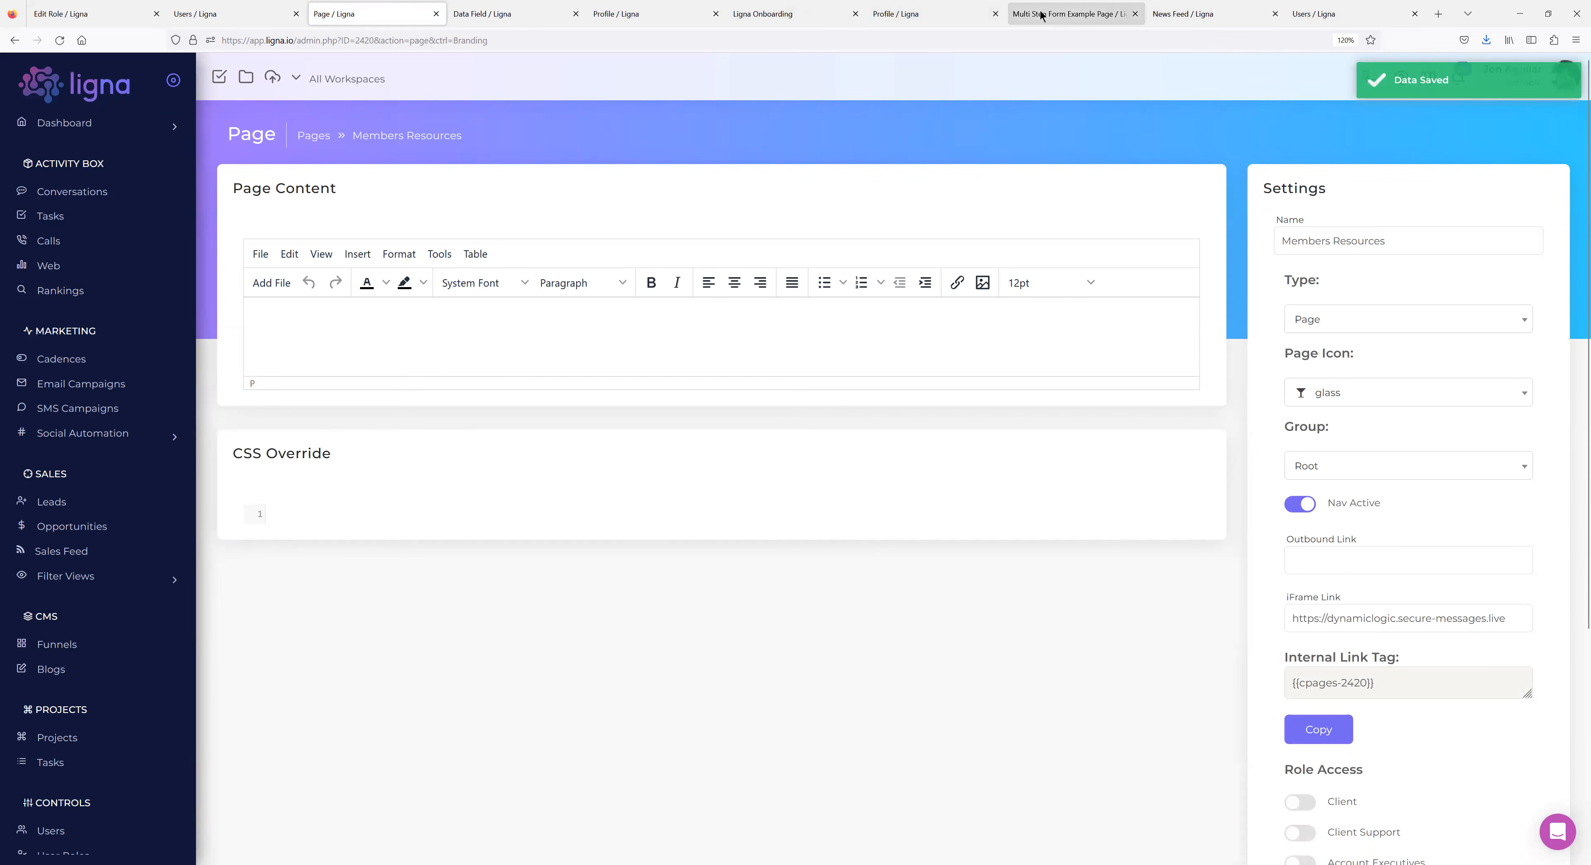
{"action": "left_click", "coordinate": [519, 15]}
{"action": "left_click", "coordinate": [496, 41]}
{"action": "key", "text": "ctrl+v"}
{"action": "key", "text": "Return"}
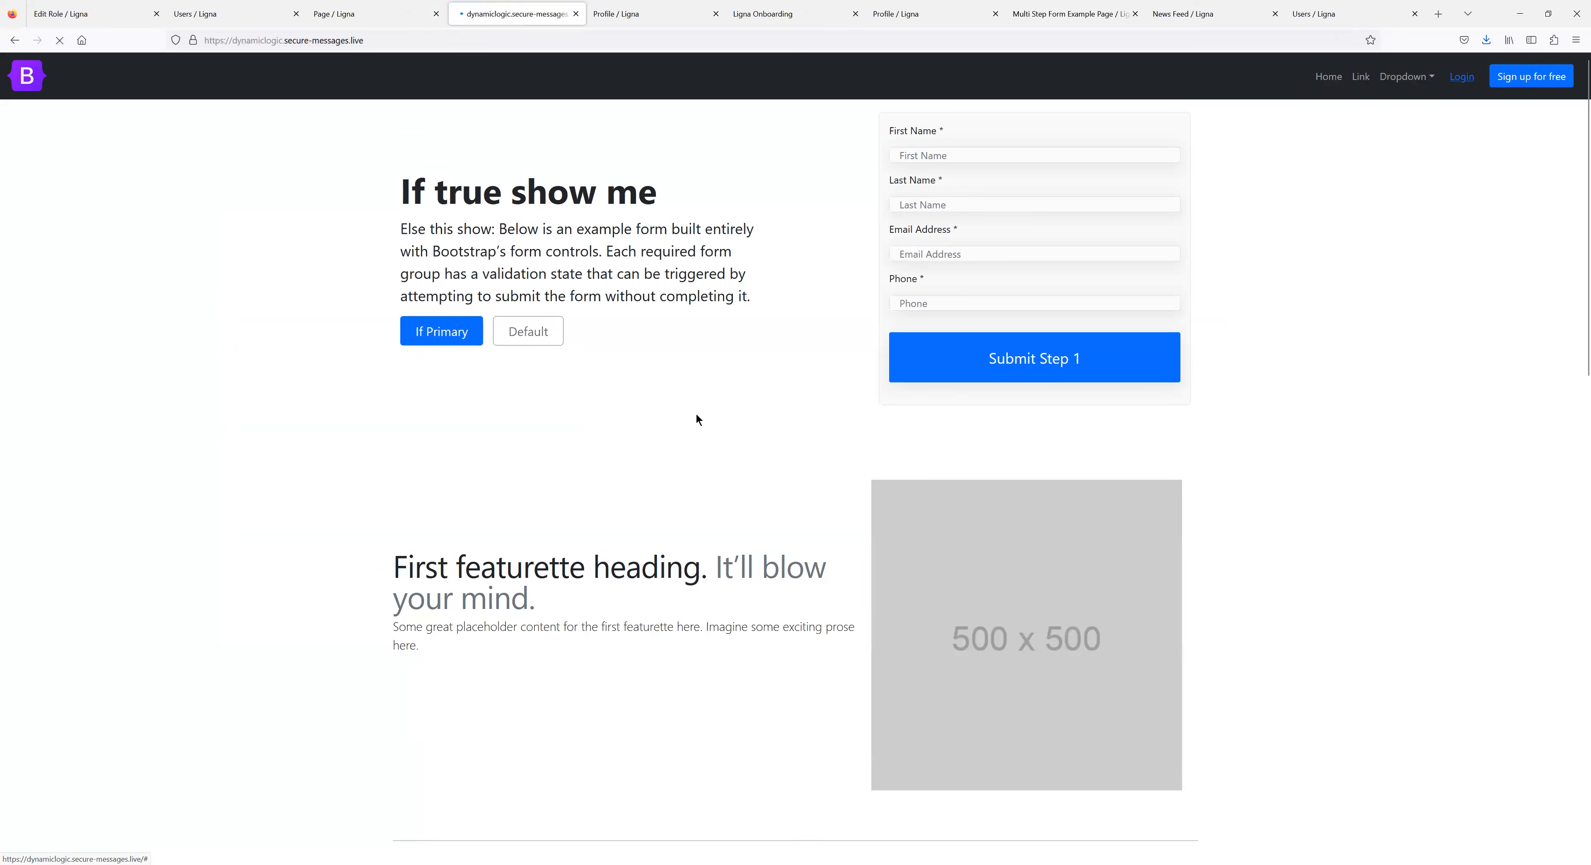
{"action": "scroll", "coordinate": [692, 414], "scroll_direction": "down", "scroll_amount": 1}
{"action": "scroll", "coordinate": [688, 419], "scroll_direction": "down", "scroll_amount": 1}
{"action": "scroll", "coordinate": [688, 419], "scroll_direction": "up", "scroll_amount": 2}
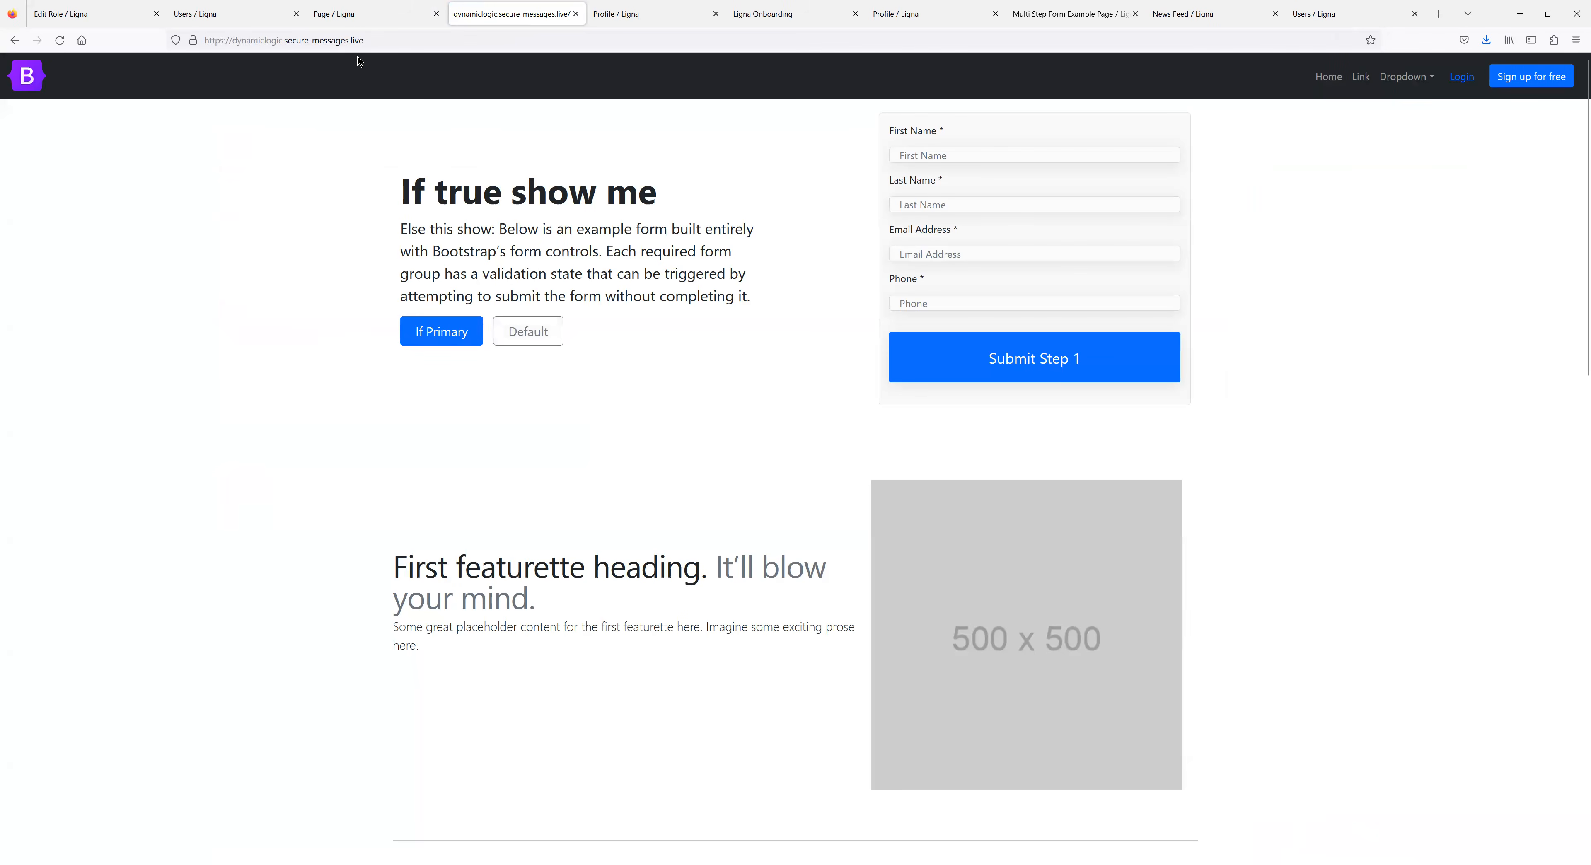
{"action": "left_click_drag", "start_coordinate": [677, 201], "coordinate": [401, 193]}
{"action": "left_click", "coordinate": [679, 203]}
{"action": "left_click_drag", "start_coordinate": [678, 203], "coordinate": [347, 196]}
{"action": "left_click", "coordinate": [531, 171]}
{"action": "left_click", "coordinate": [361, 17]}
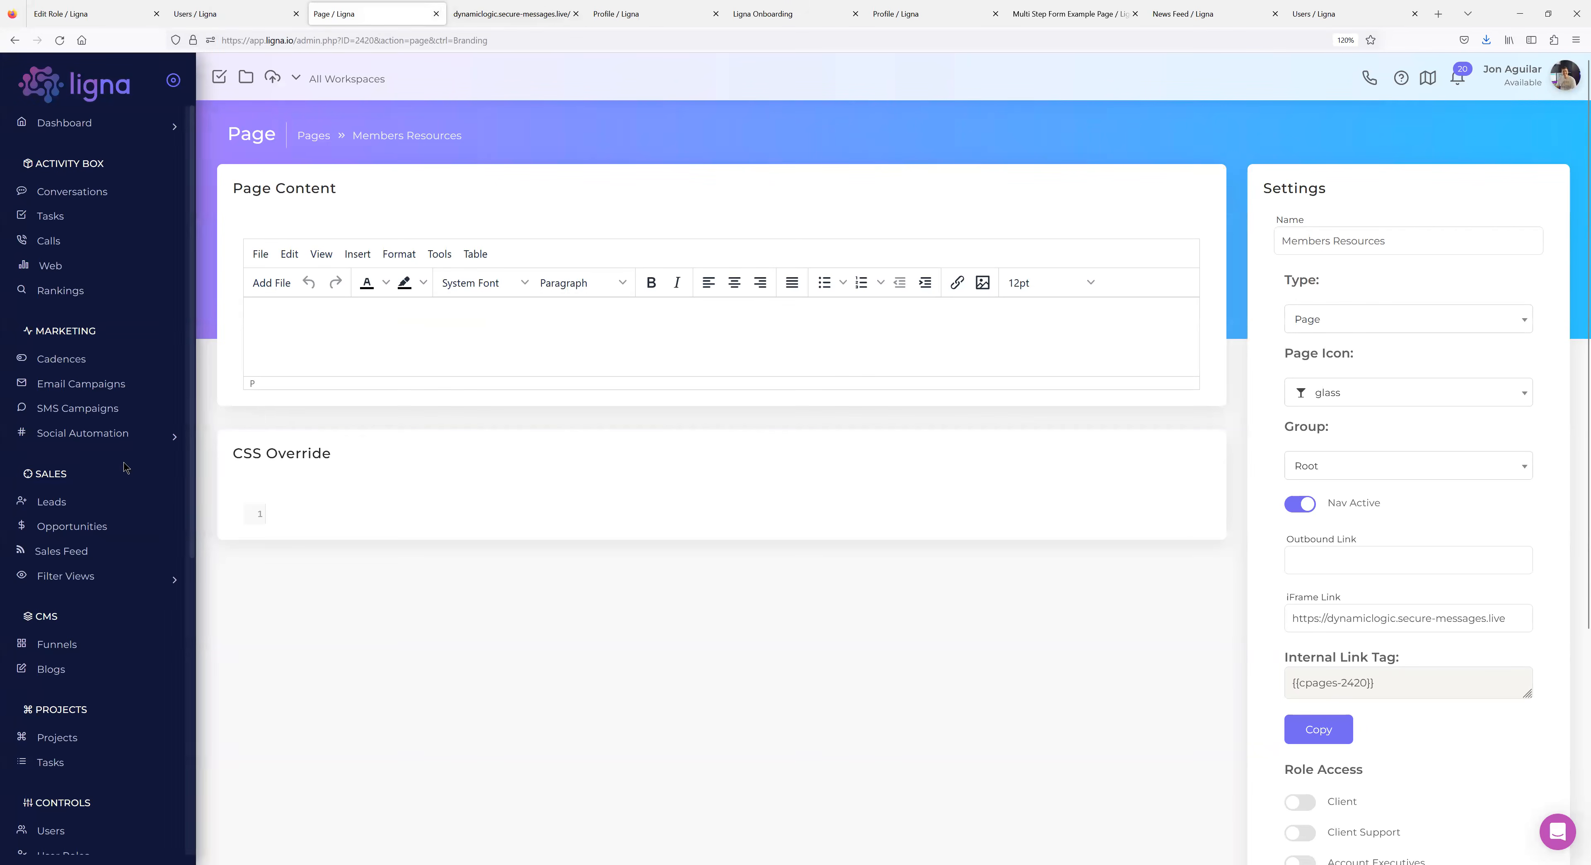
Check the Sample Site funnel's Branding domain, then open the Sample Landing Page builder.
{"action": "left_click", "coordinate": [494, 14]}
{"action": "left_click", "coordinate": [344, 15]}
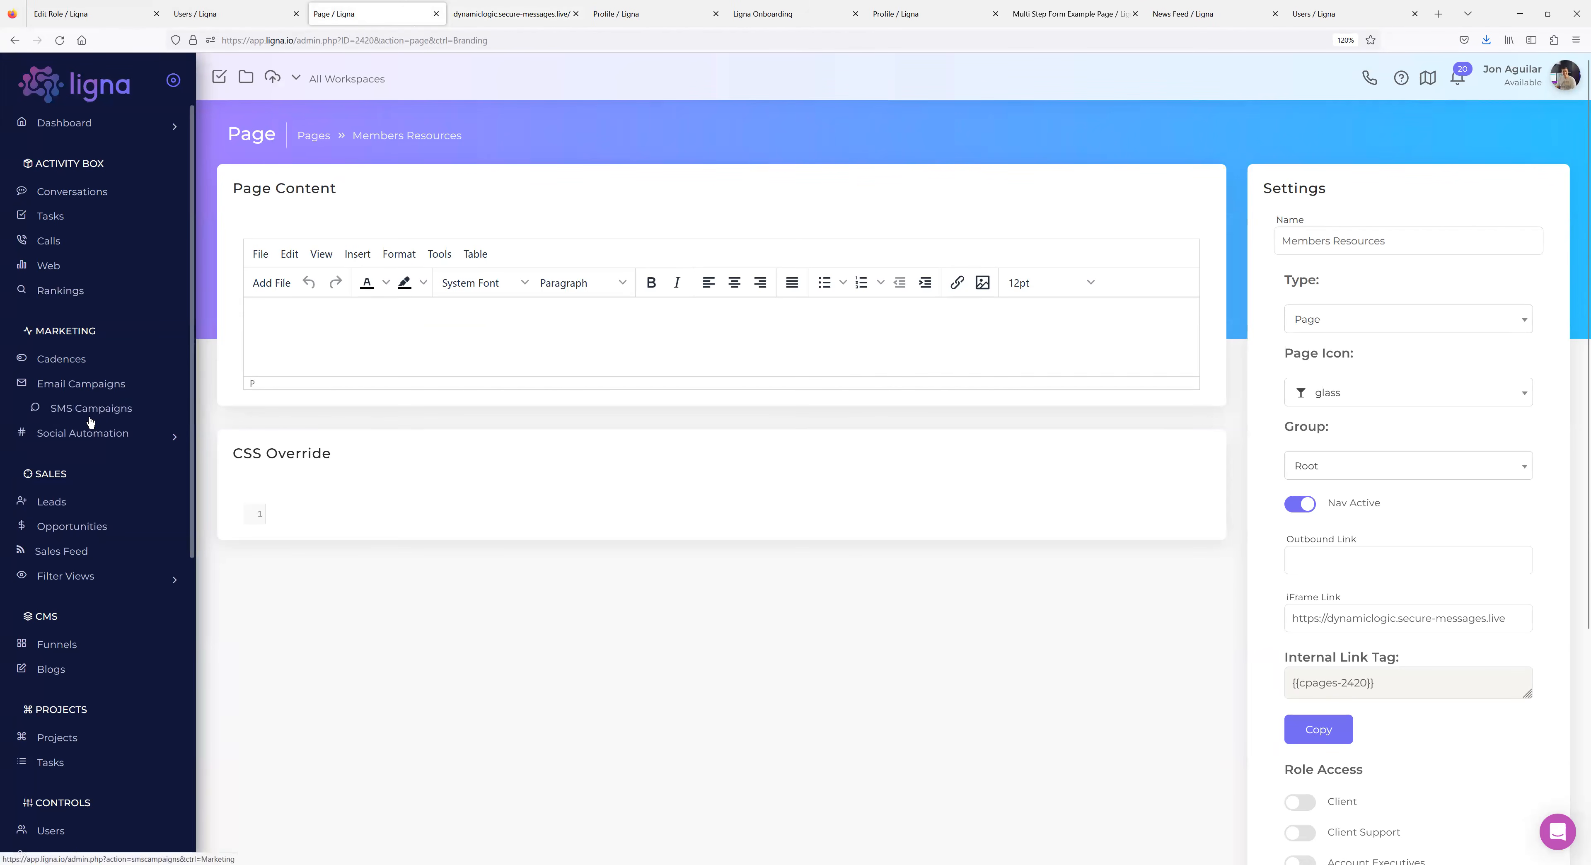
{"action": "scroll", "coordinate": [89, 528], "scroll_direction": "down", "scroll_amount": 2}
{"action": "left_click", "coordinate": [54, 563]}
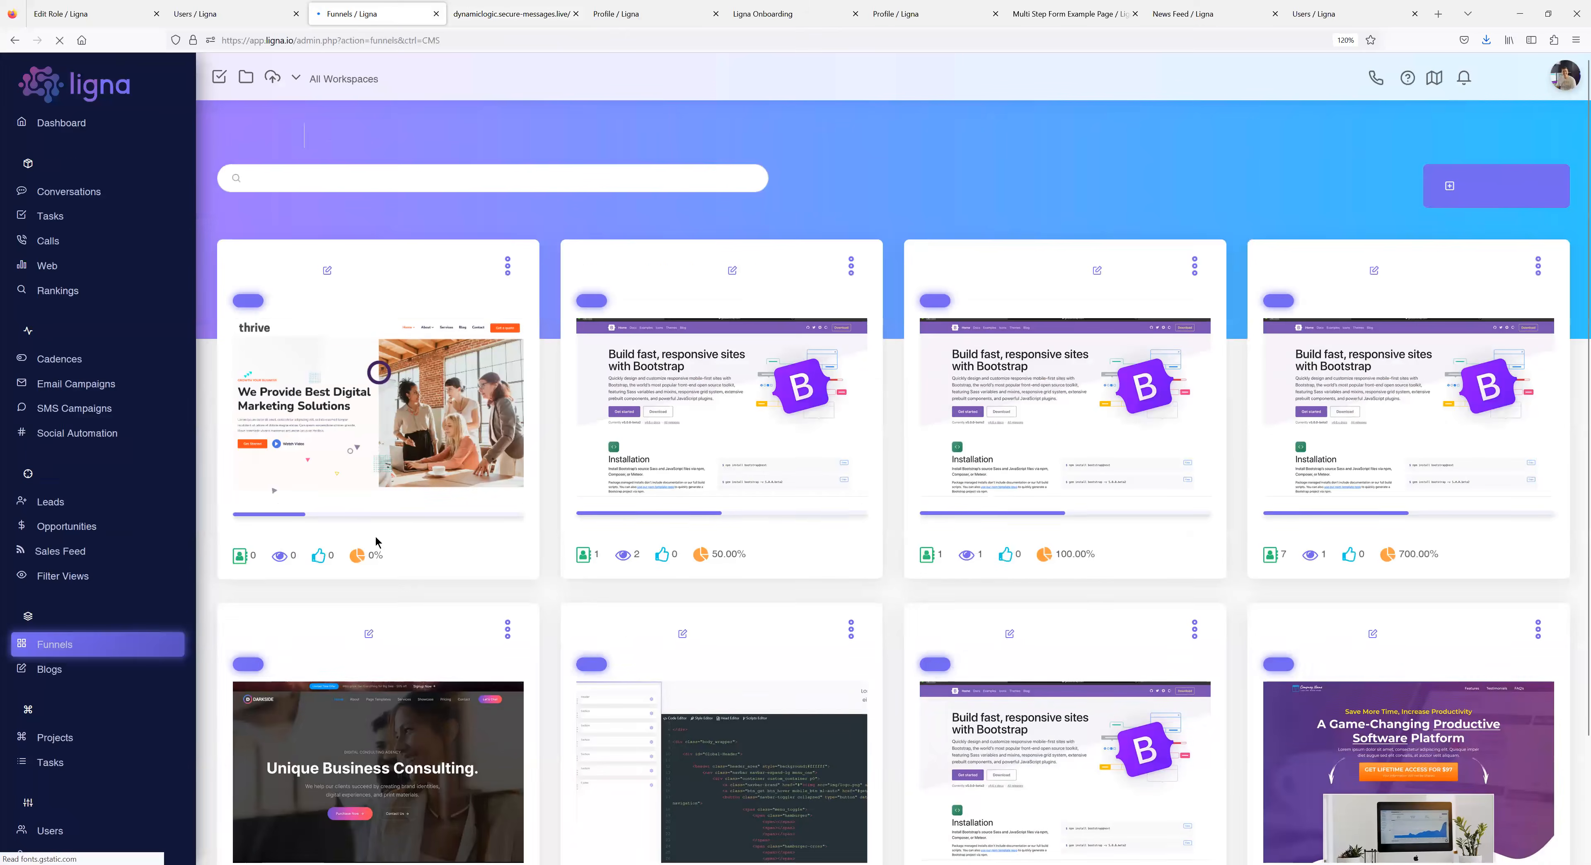
{"action": "scroll", "coordinate": [646, 441], "scroll_direction": "down", "scroll_amount": 2}
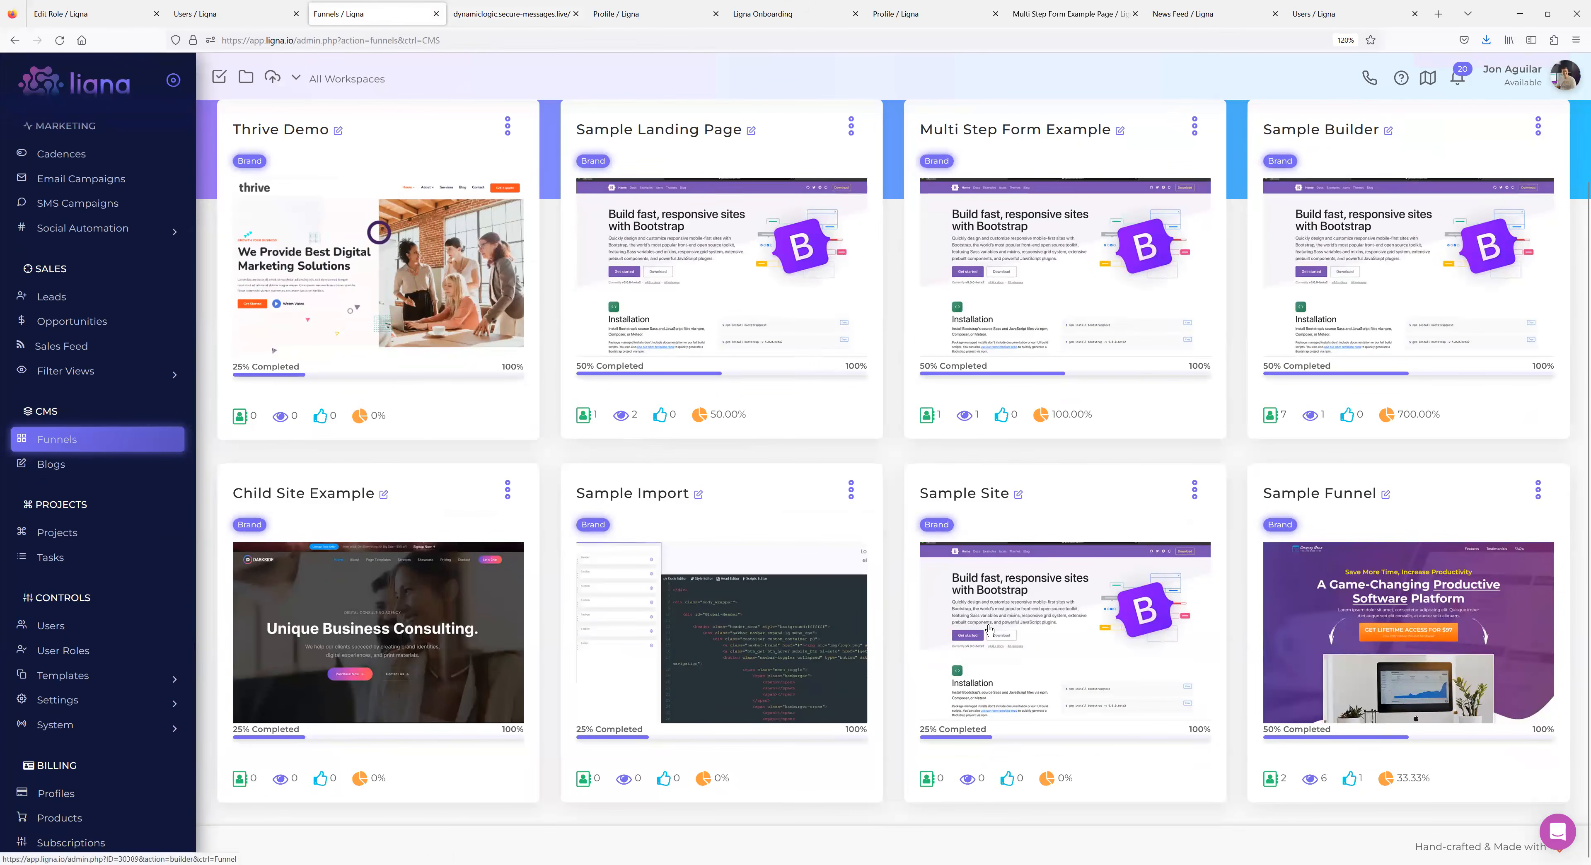
{"action": "left_click", "coordinate": [1038, 611]}
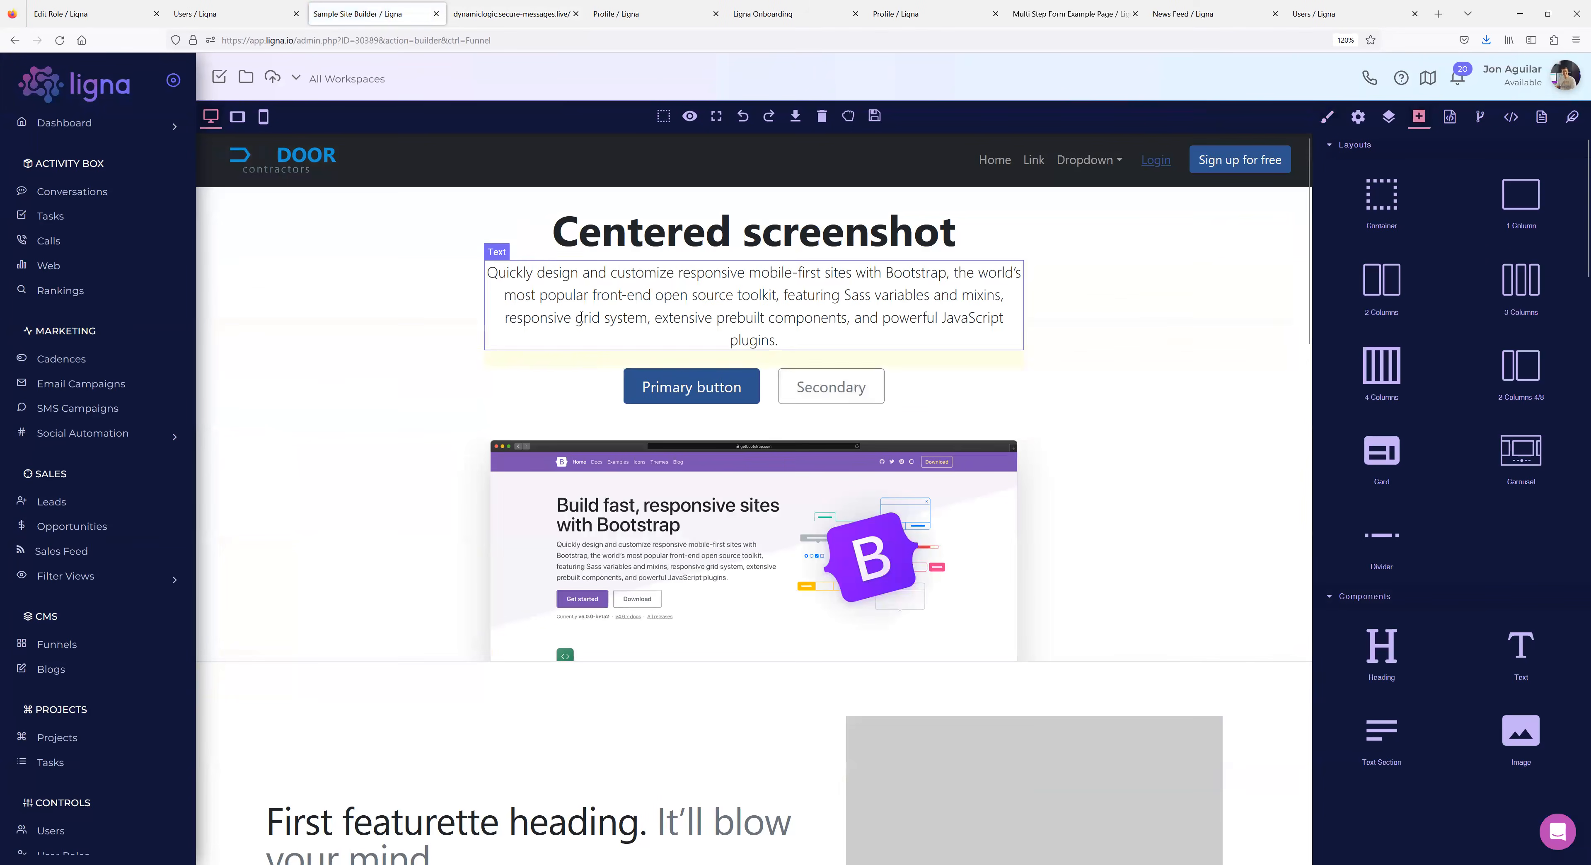
{"action": "left_click", "coordinate": [1539, 129]}
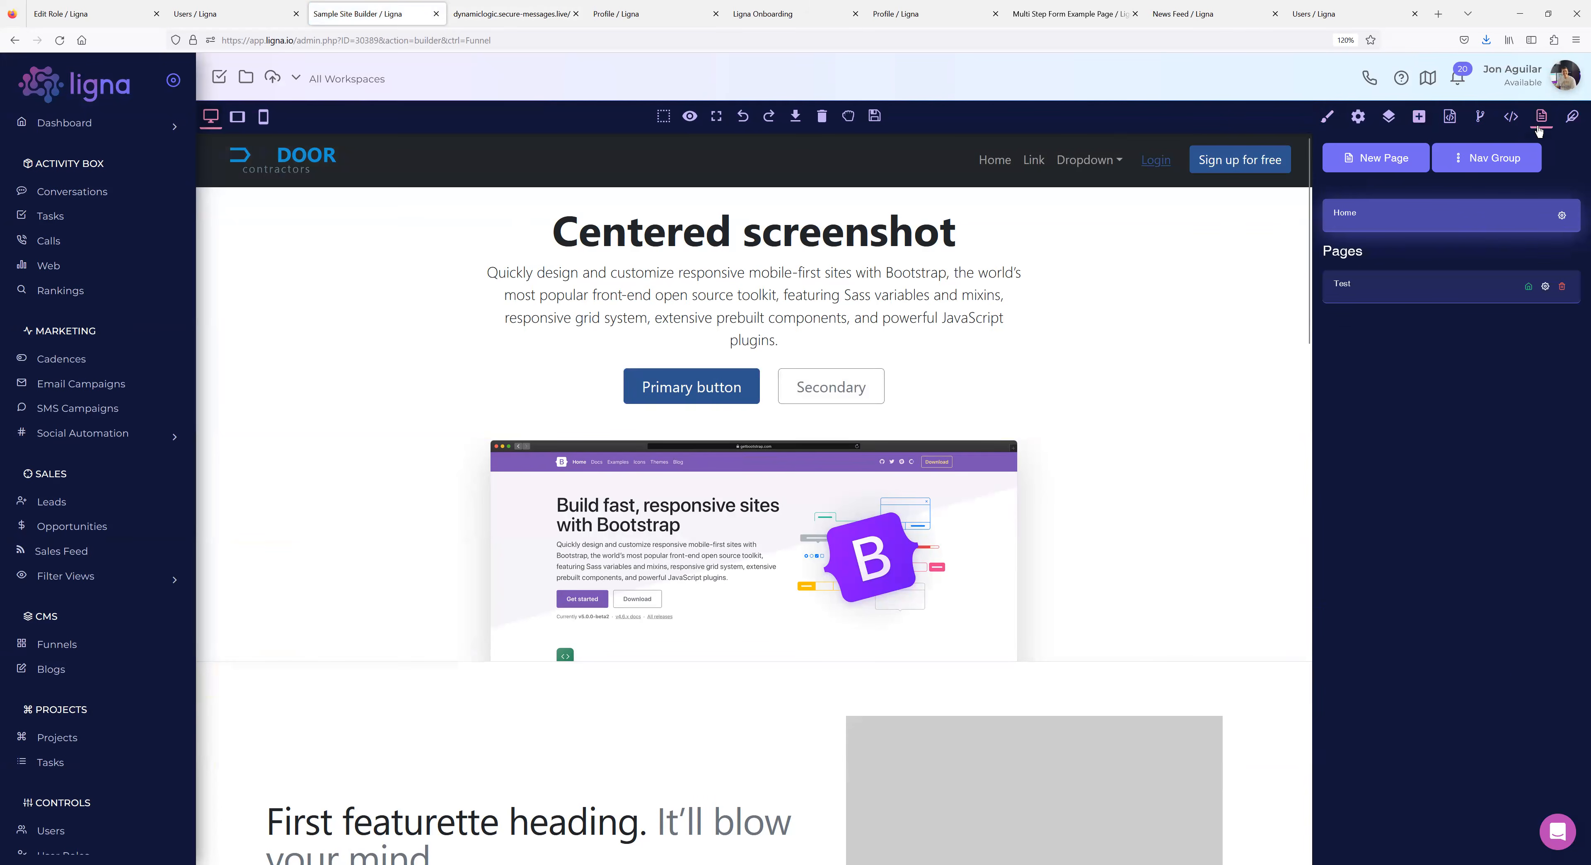
{"action": "left_click", "coordinate": [1562, 215]}
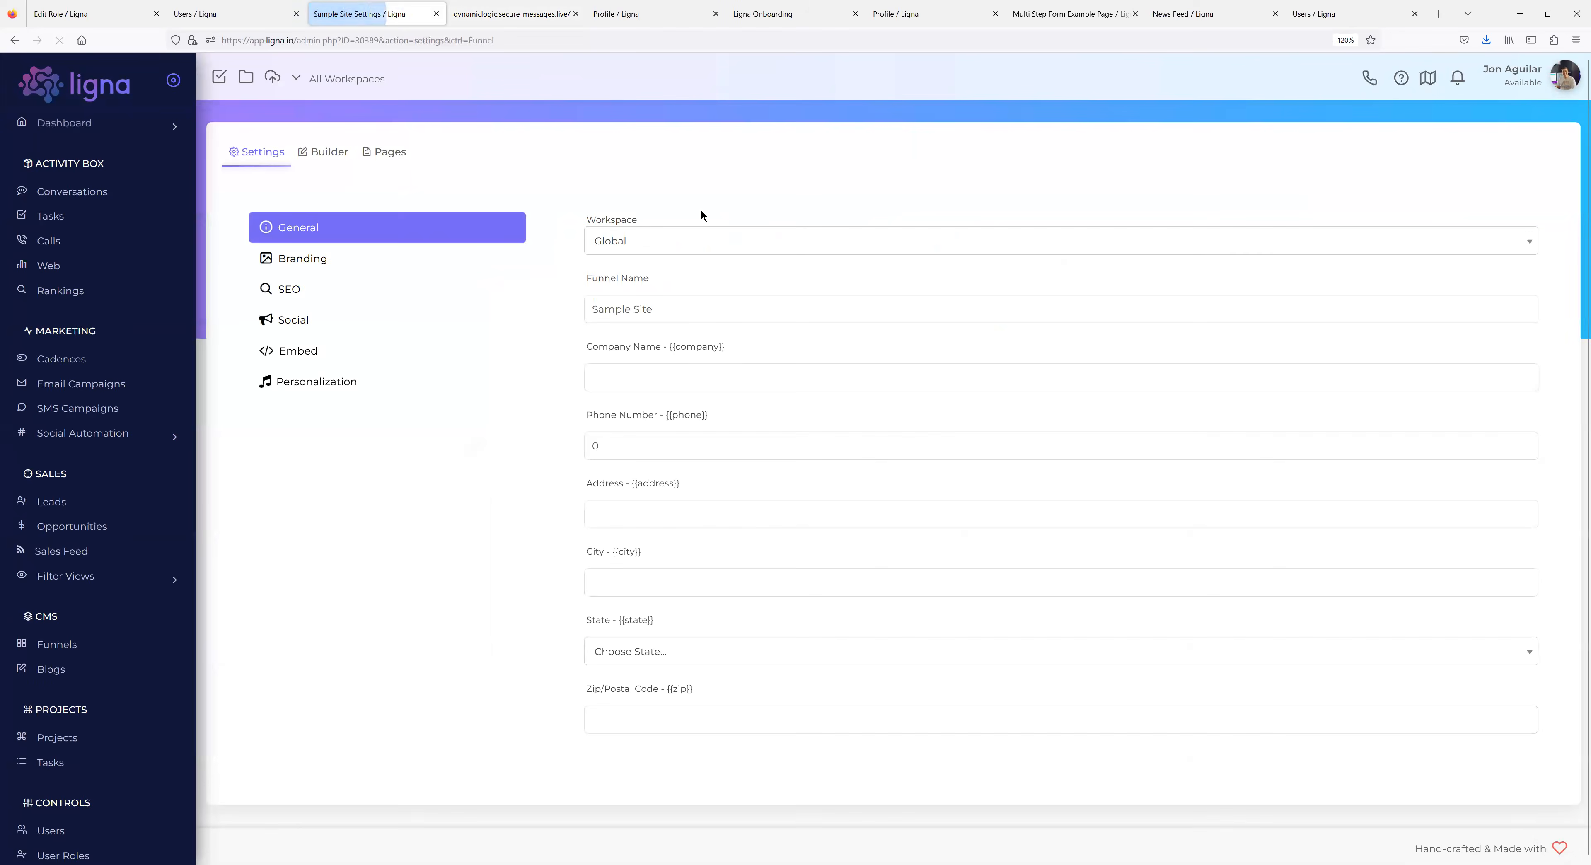
{"action": "left_click", "coordinate": [325, 265]}
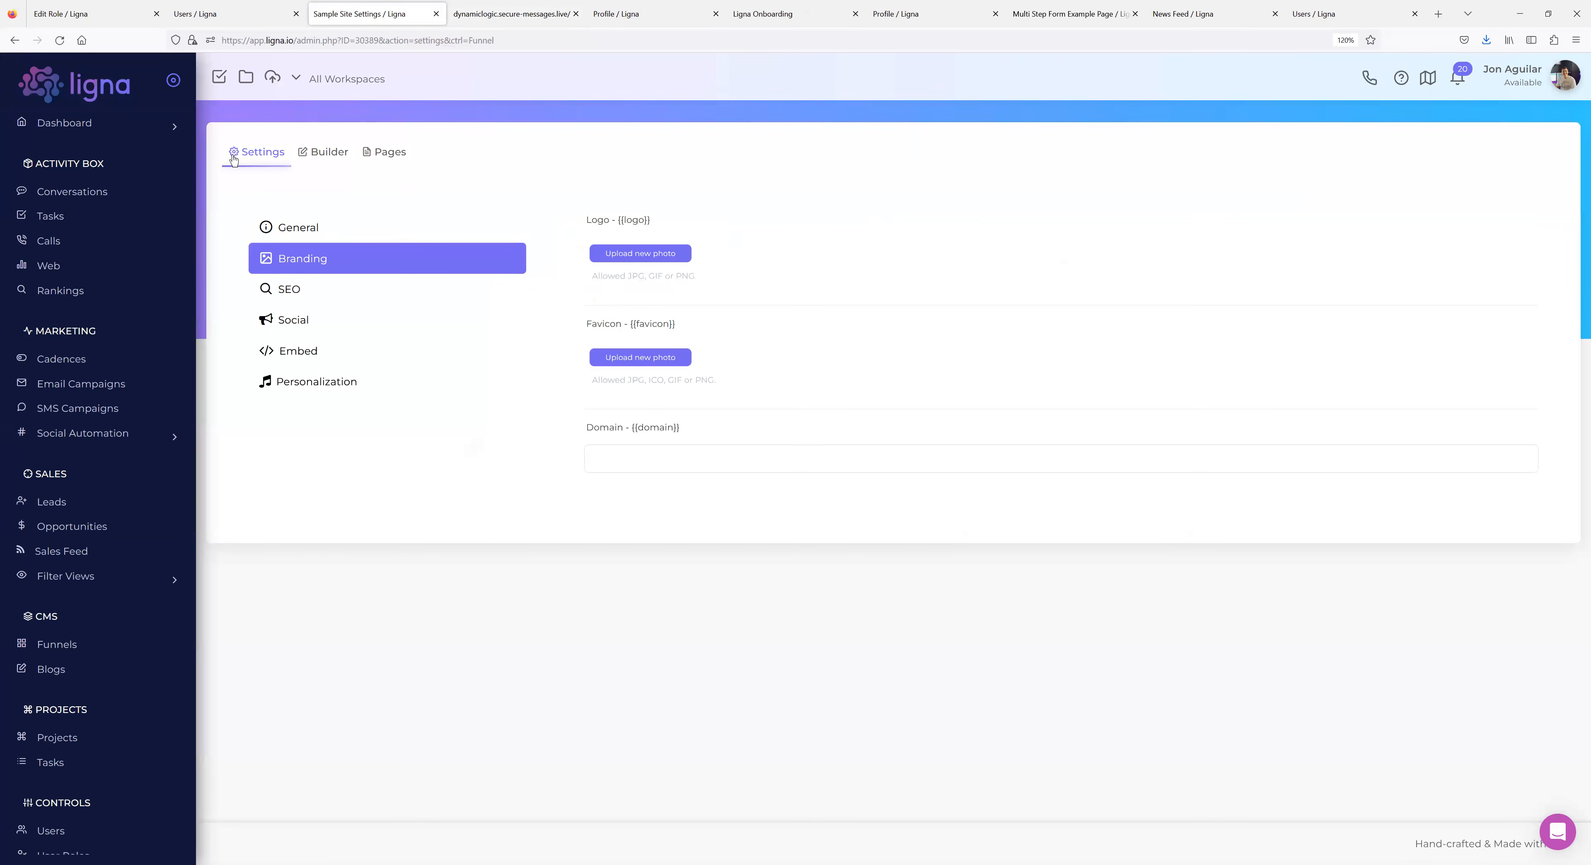
{"action": "left_click", "coordinate": [65, 646]}
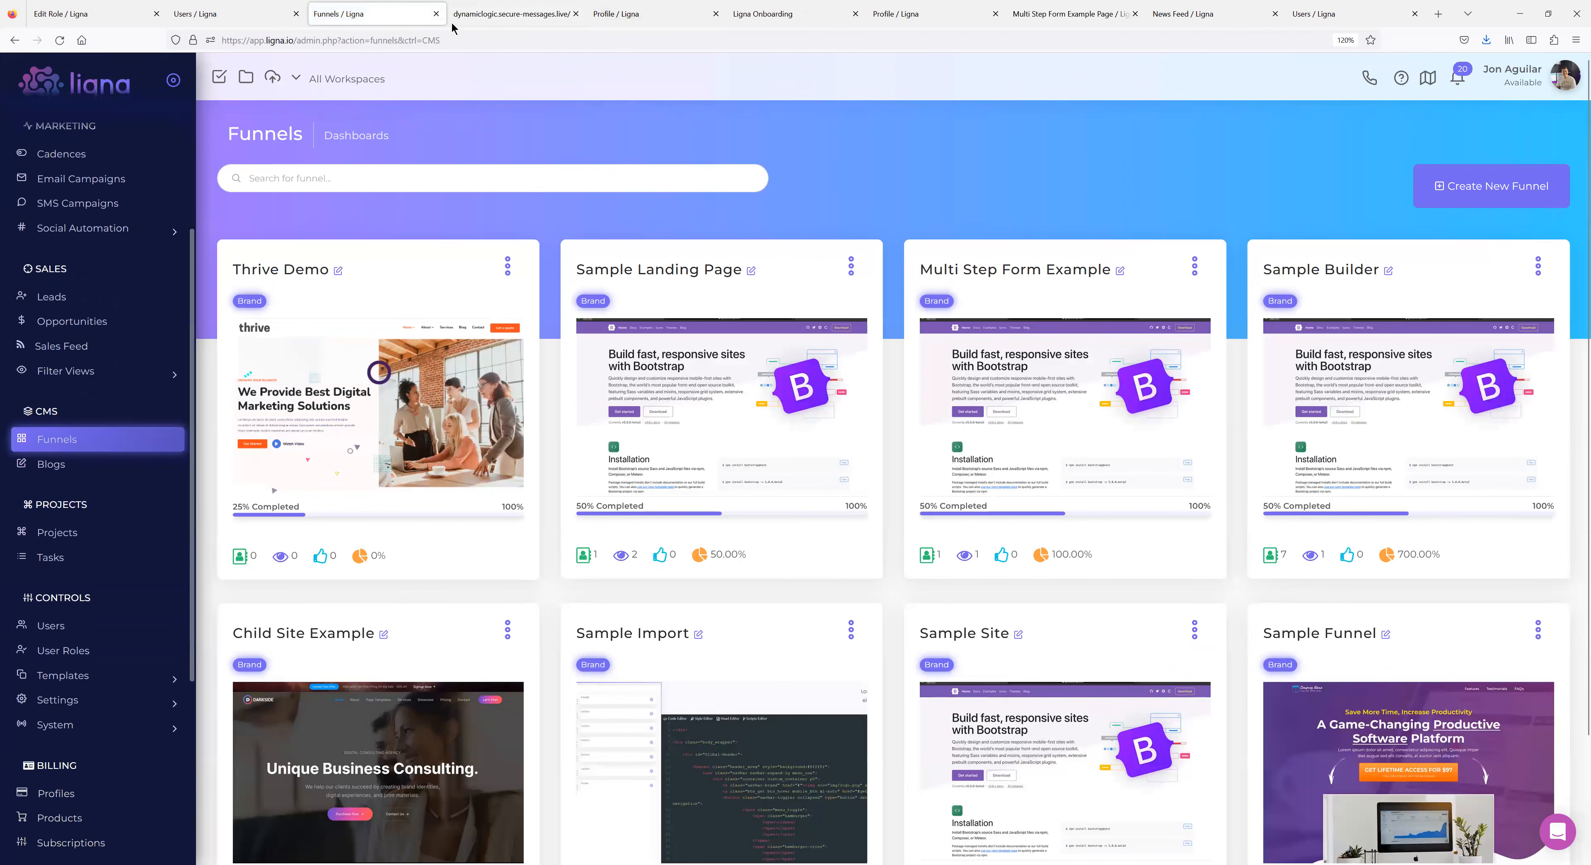
{"action": "left_click", "coordinate": [693, 384]}
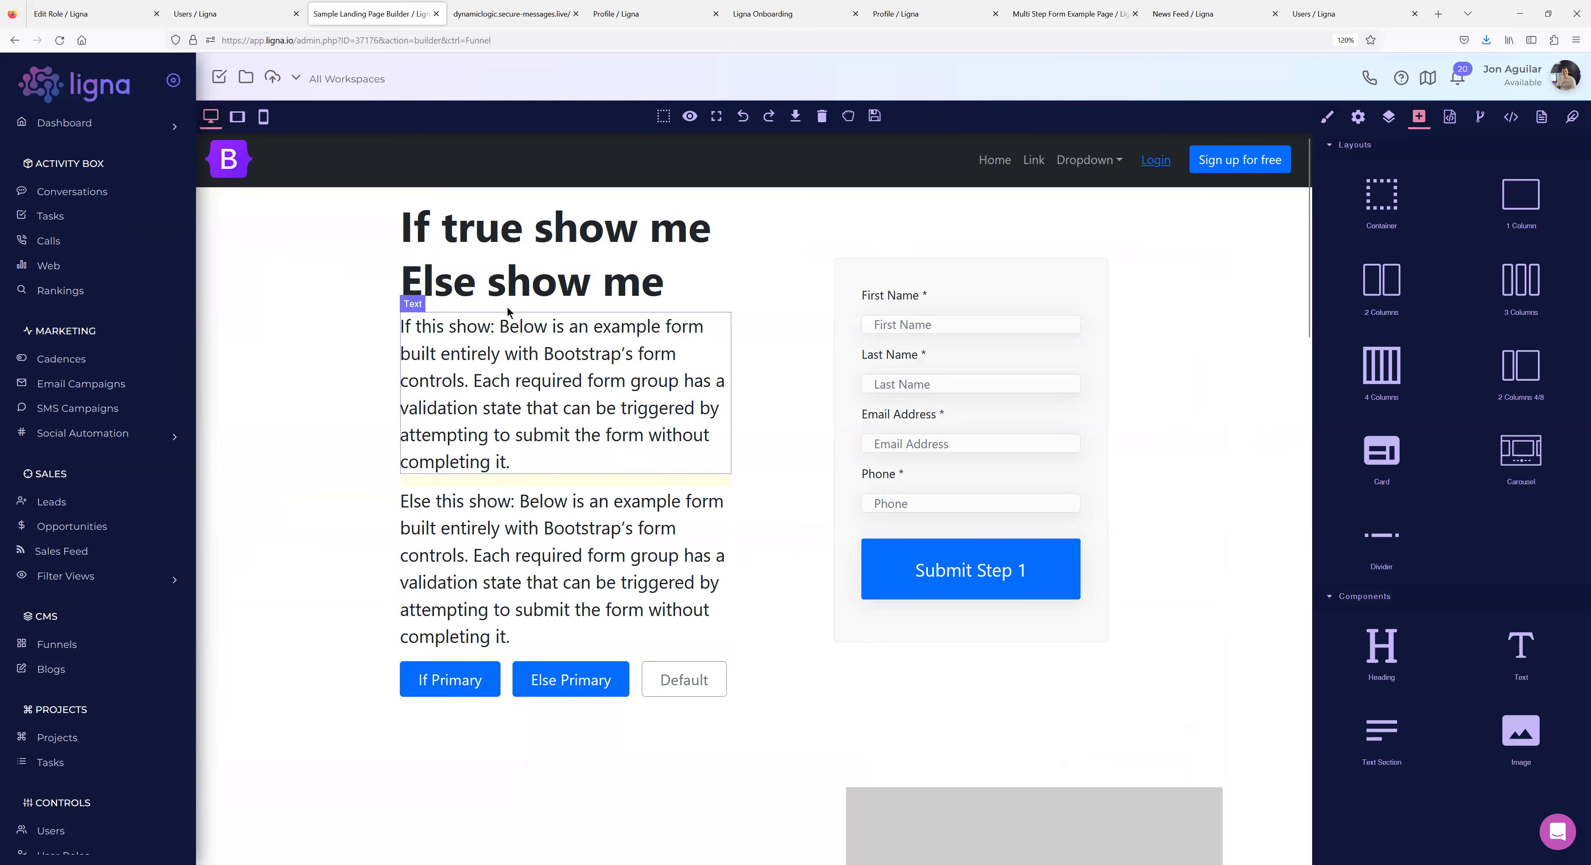
Delete the If true / Else show me headings and the If this / Else this paragraphs.
{"action": "left_click", "coordinate": [513, 283]}
{"action": "left_click", "coordinate": [790, 253]}
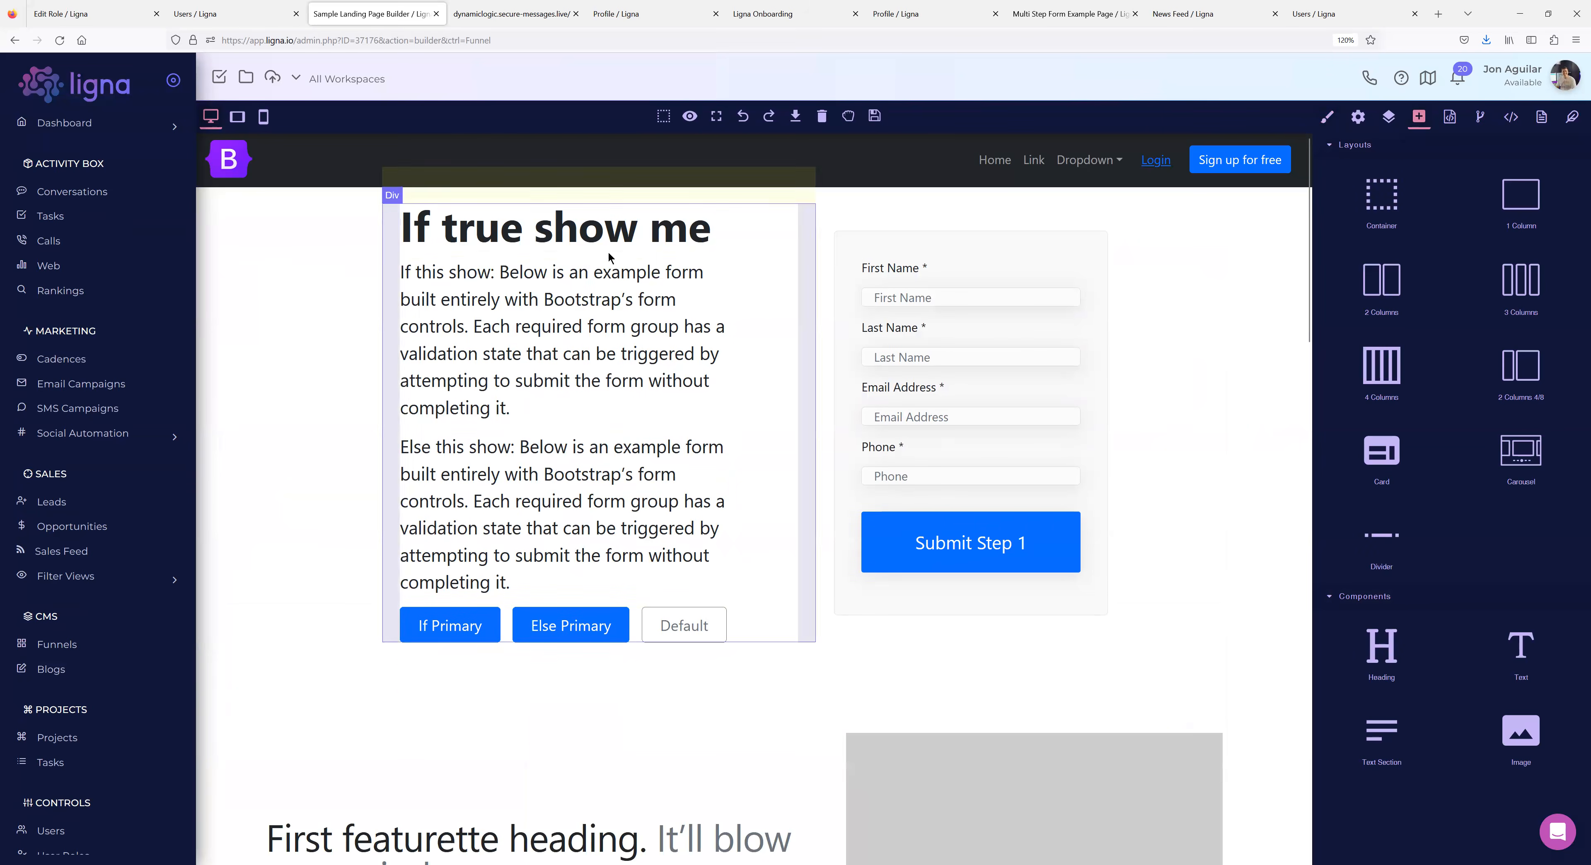
{"action": "left_click", "coordinate": [487, 223]}
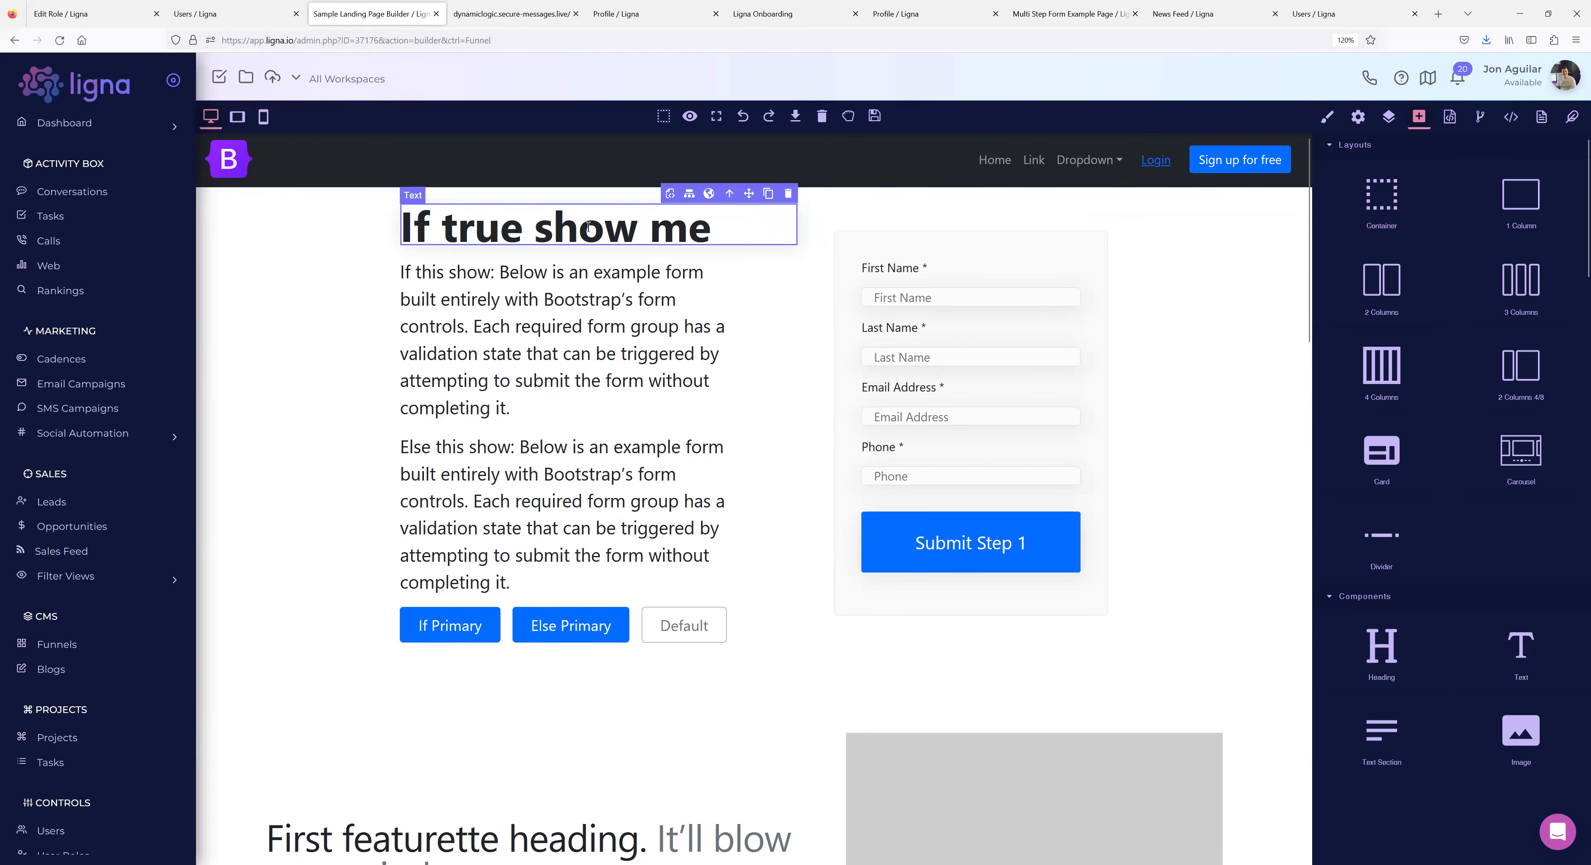
{"action": "left_click", "coordinate": [1358, 117]}
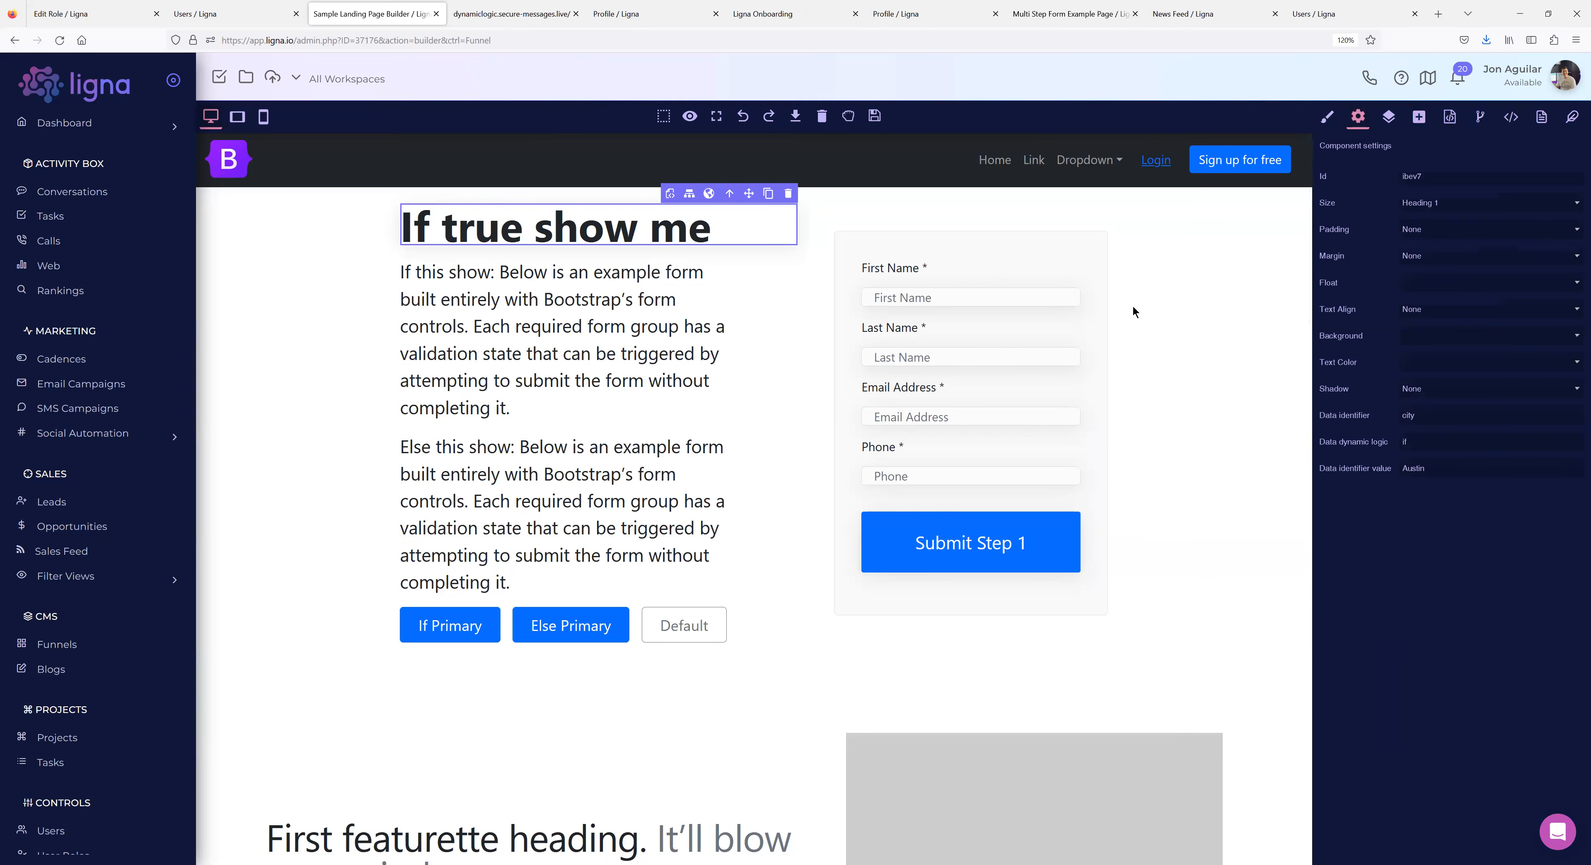
{"action": "left_click", "coordinate": [788, 194]}
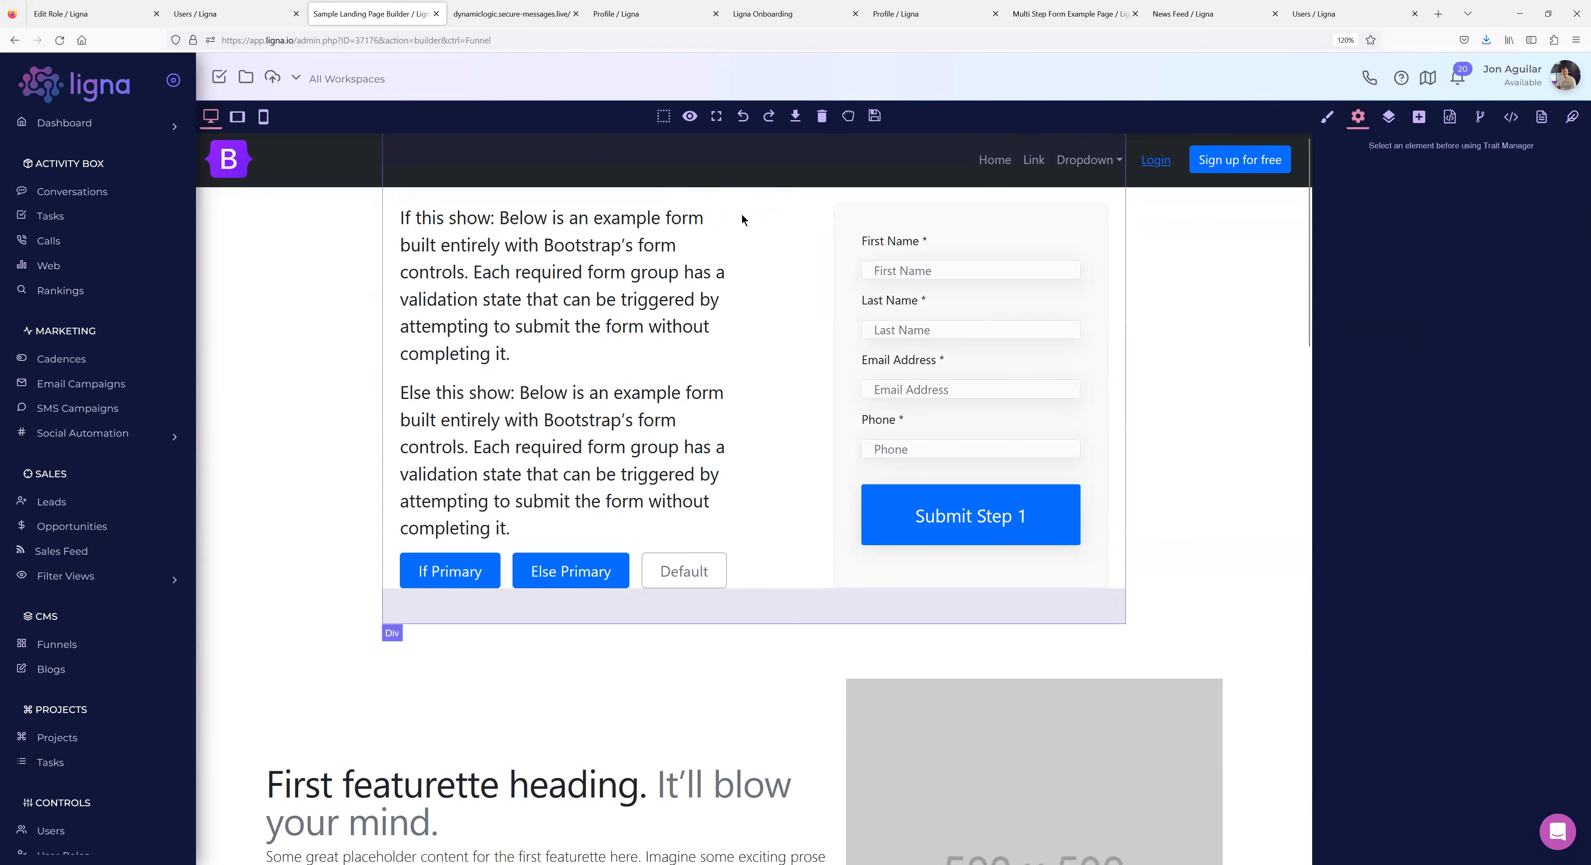
{"action": "left_click", "coordinate": [717, 216]}
{"action": "left_click", "coordinate": [722, 194]}
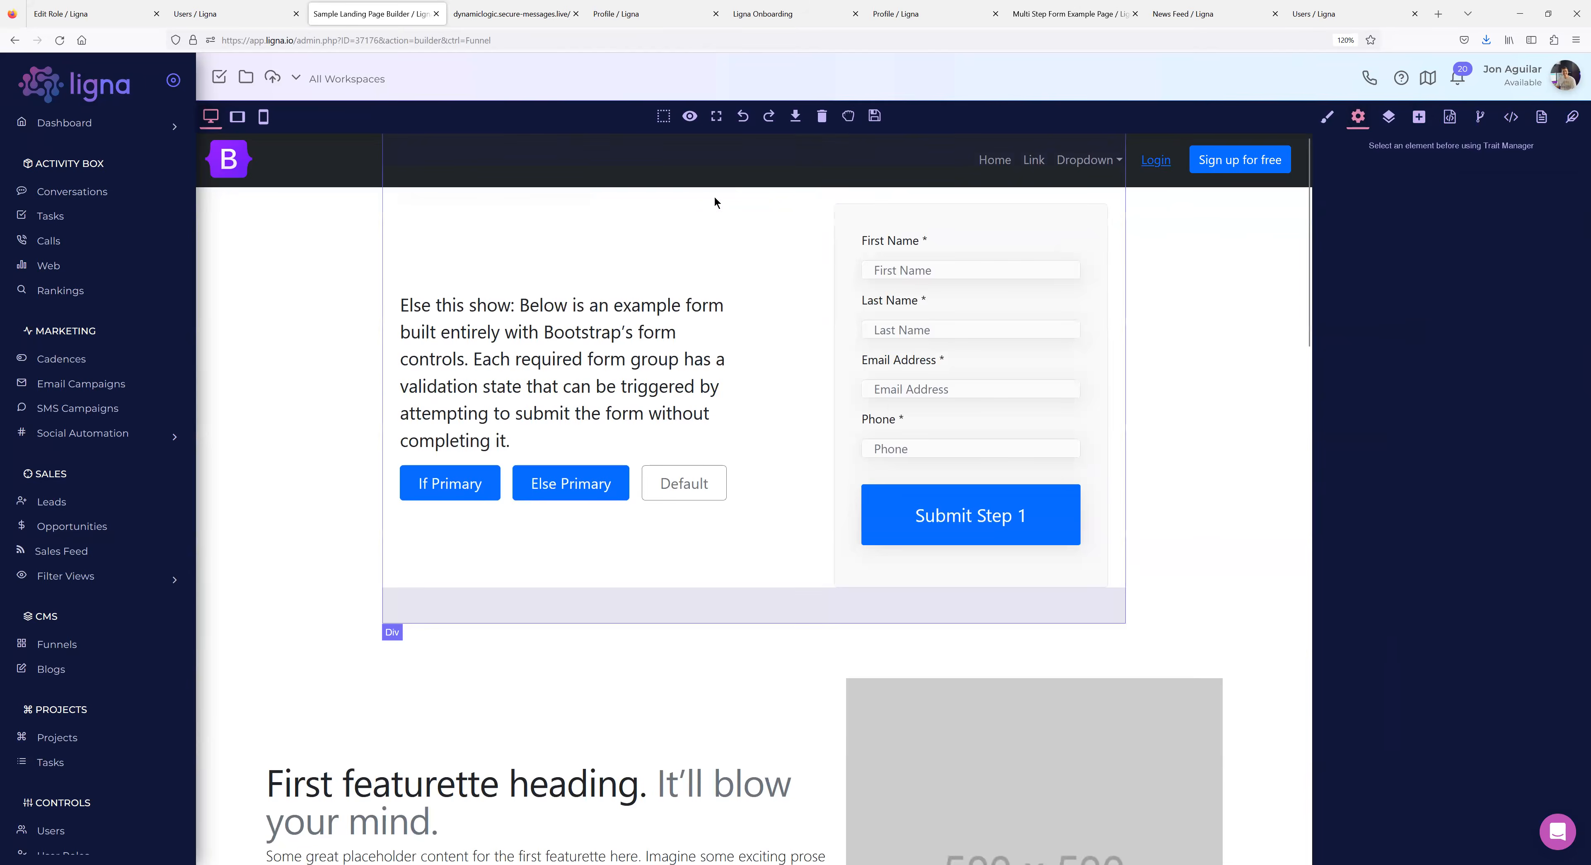
{"action": "left_click", "coordinate": [624, 327]}
{"action": "left_click", "coordinate": [724, 283]}
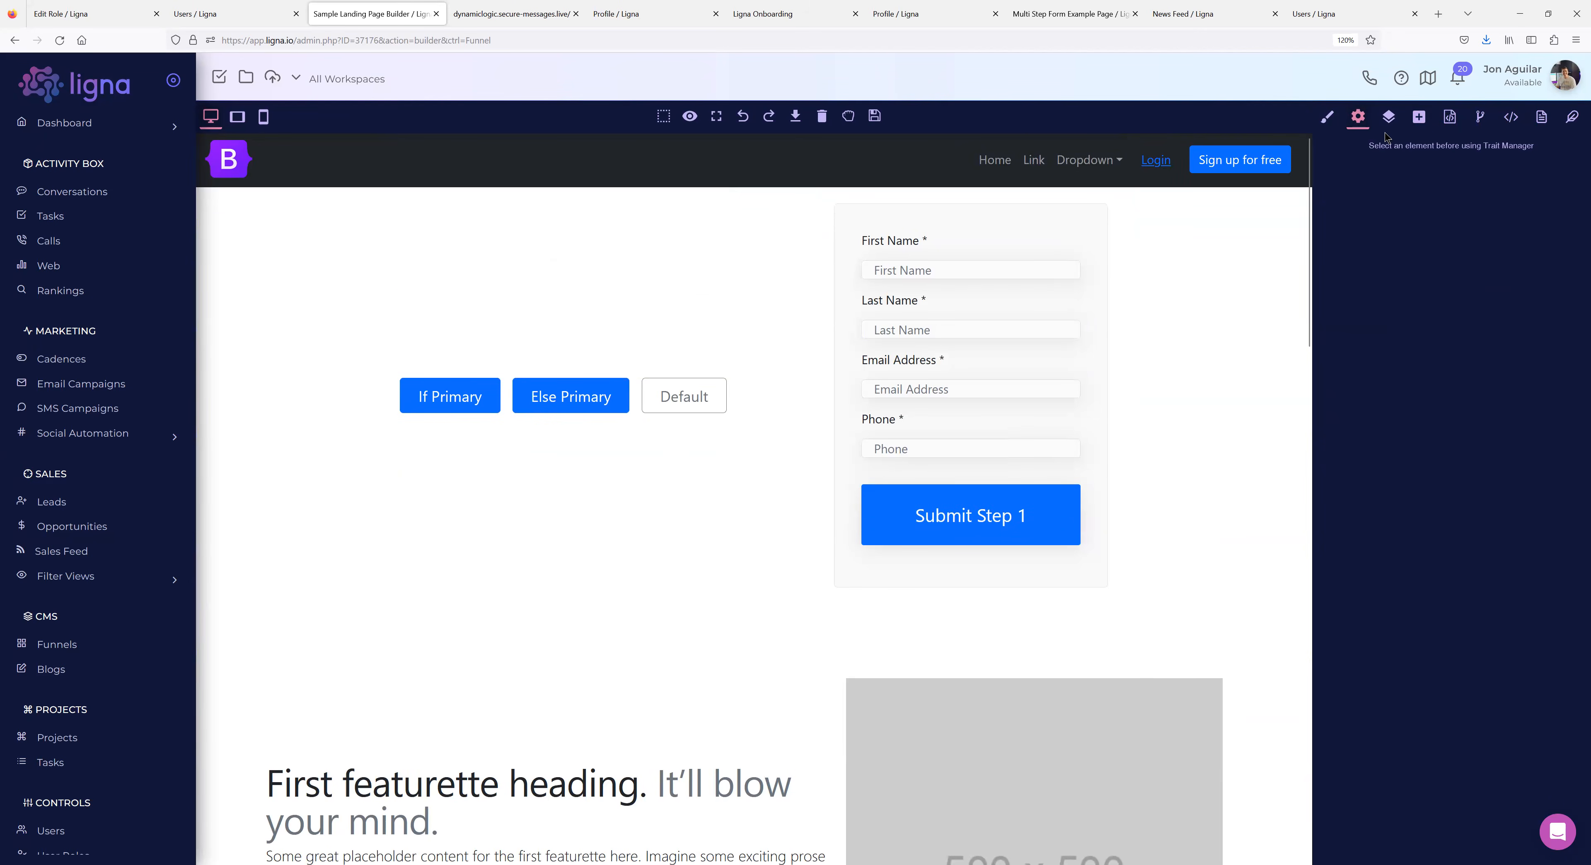
Add a heading reading 'Hello {{p.First Name}}' above the buttons and save the landing page.
{"action": "left_click", "coordinate": [1425, 123]}
{"action": "scroll", "coordinate": [1443, 387], "scroll_direction": "down", "scroll_amount": 3}
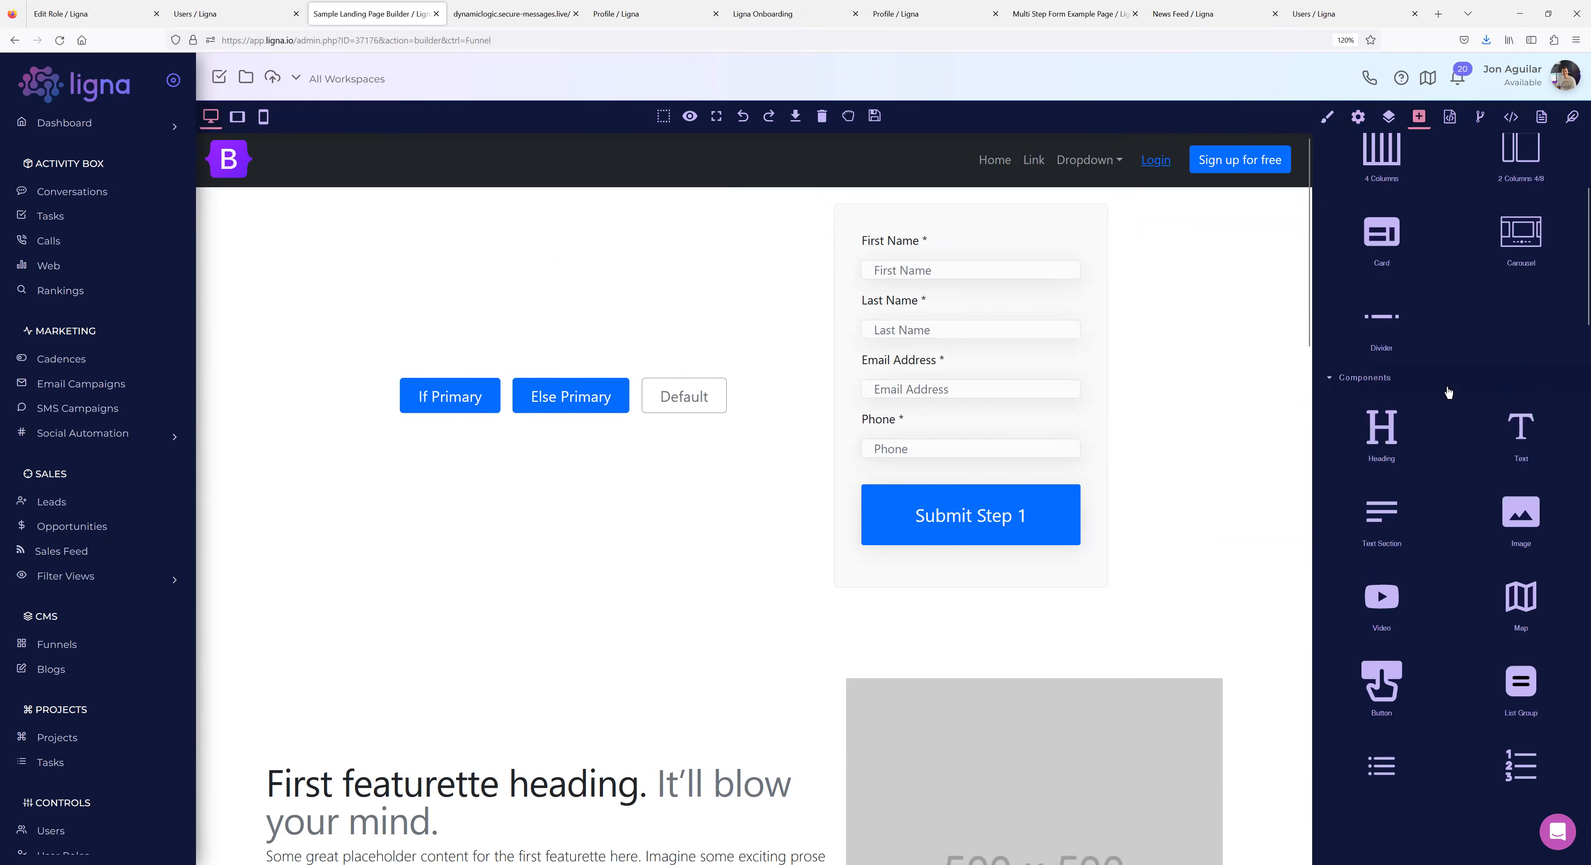
{"action": "left_click_drag", "start_coordinate": [1380, 436], "coordinate": [506, 216]}
{"action": "left_click_drag", "start_coordinate": [615, 224], "coordinate": [403, 216]}
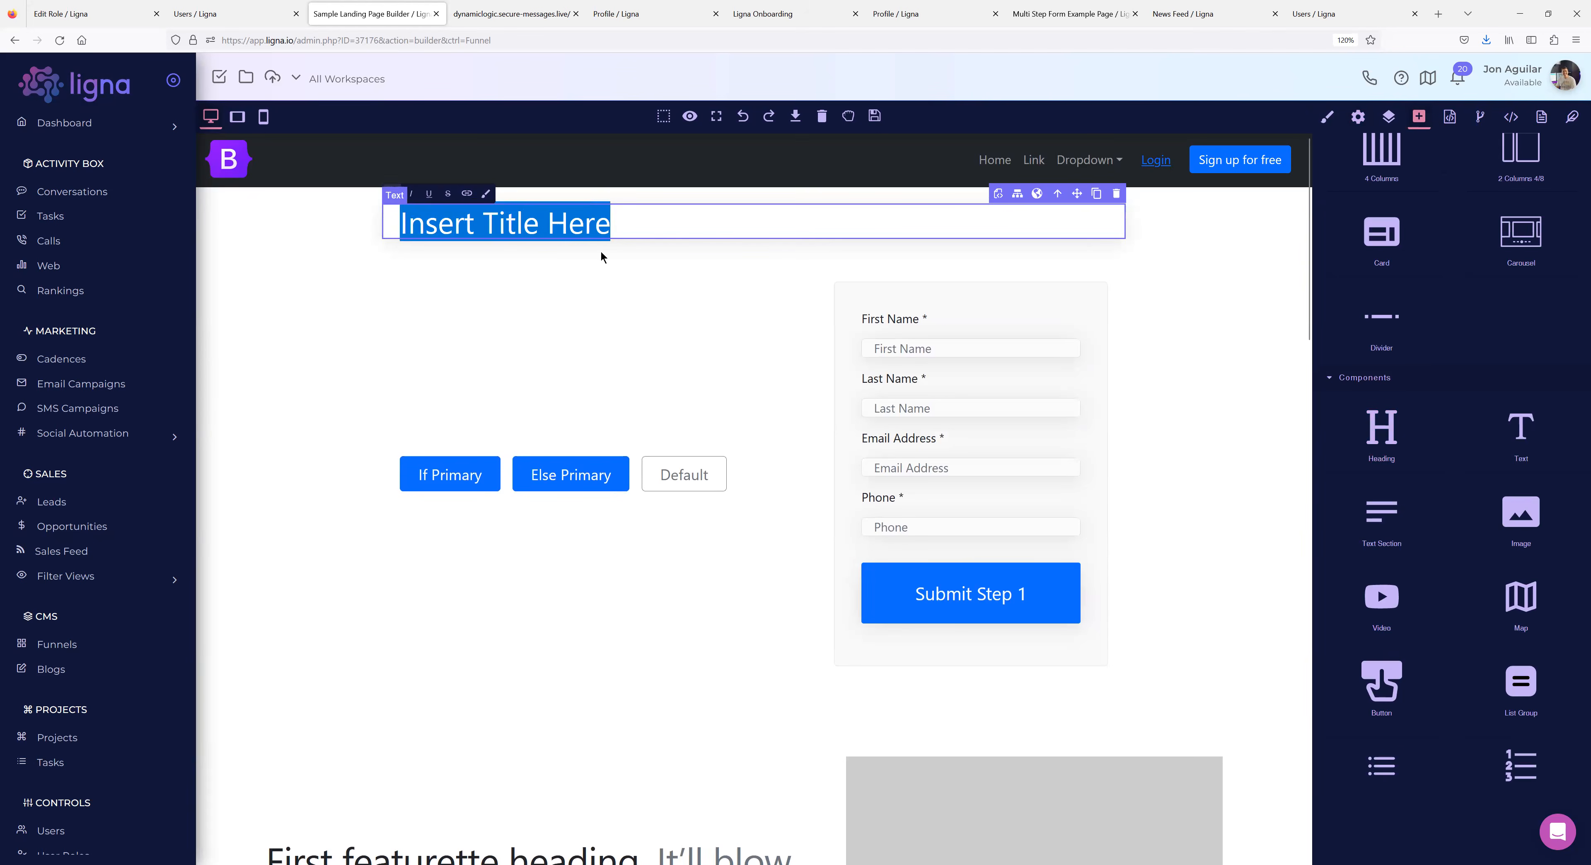
{"action": "type", "text": "Hello"}
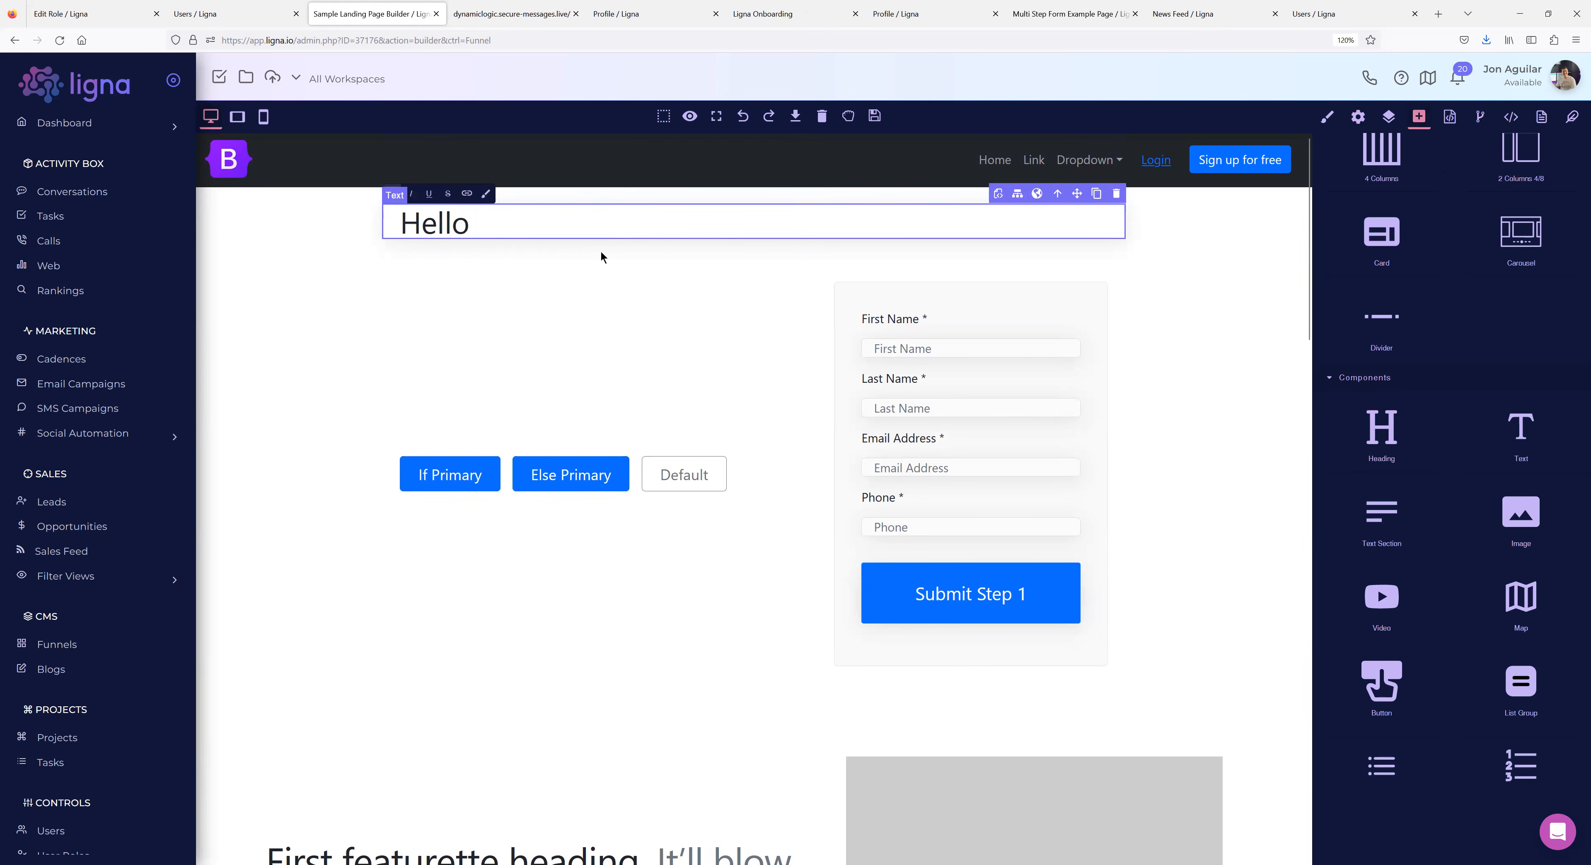
{"action": "type", "text": " {{p.First Name}}"}
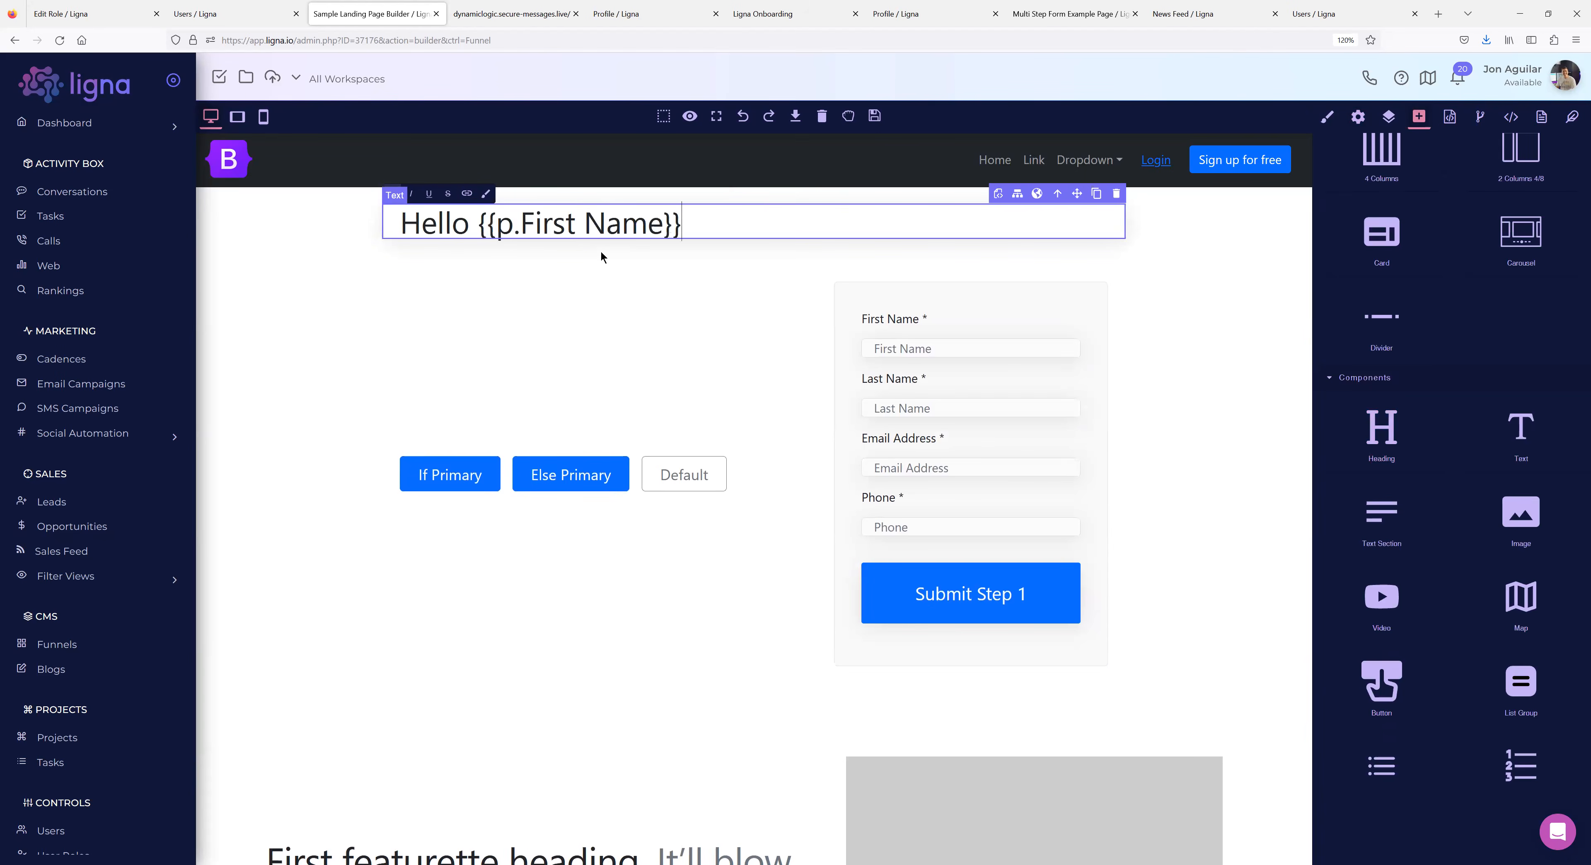
{"action": "left_click", "coordinate": [875, 116]}
{"action": "key", "text": "F5"}
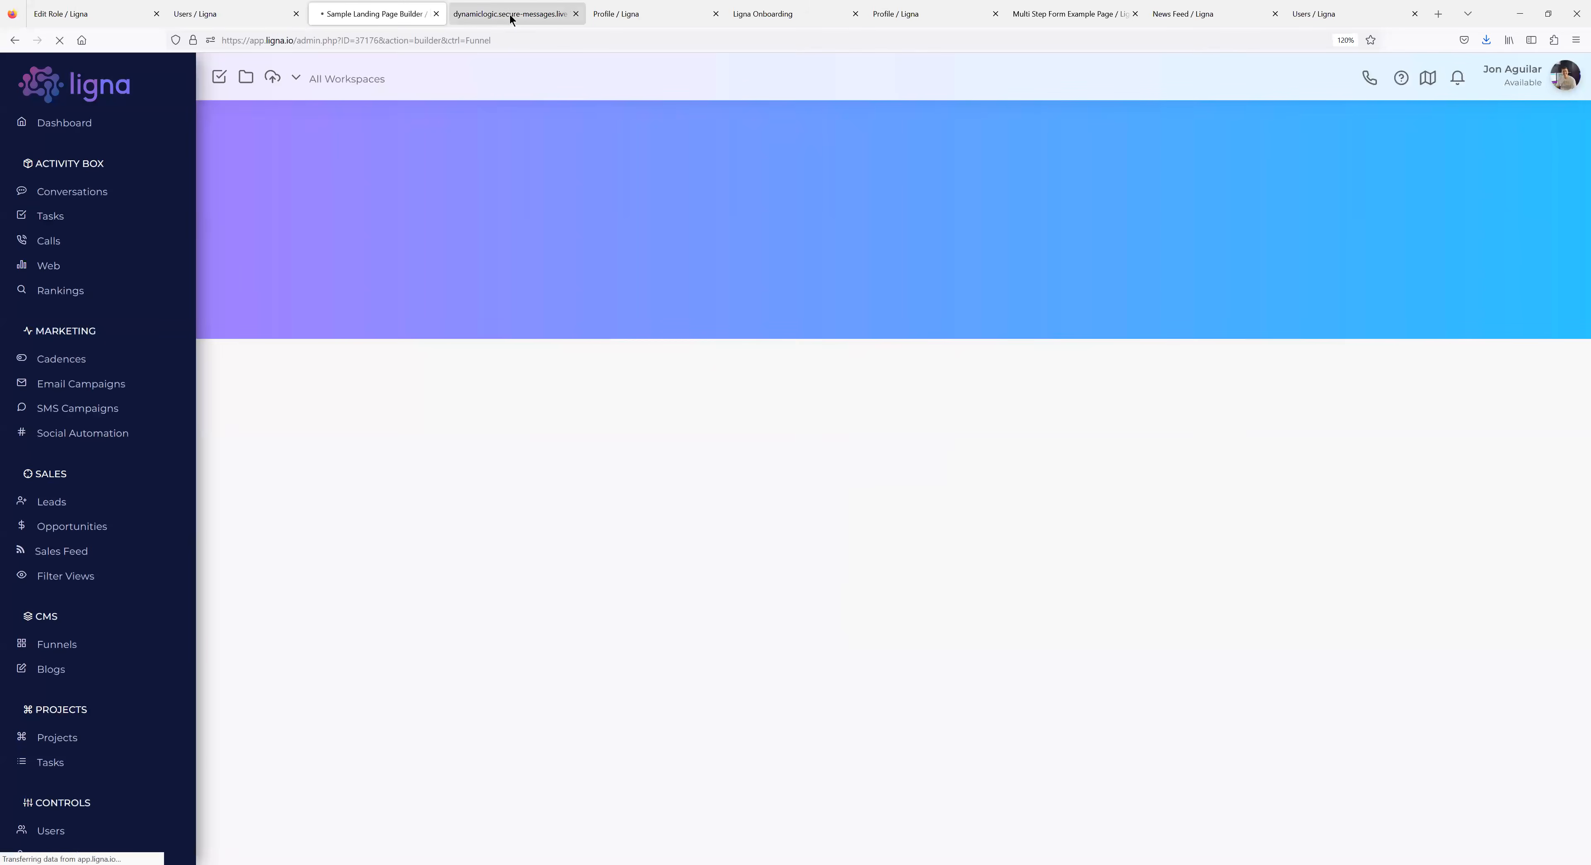
{"action": "left_click", "coordinate": [510, 15]}
{"action": "key", "text": "F5"}
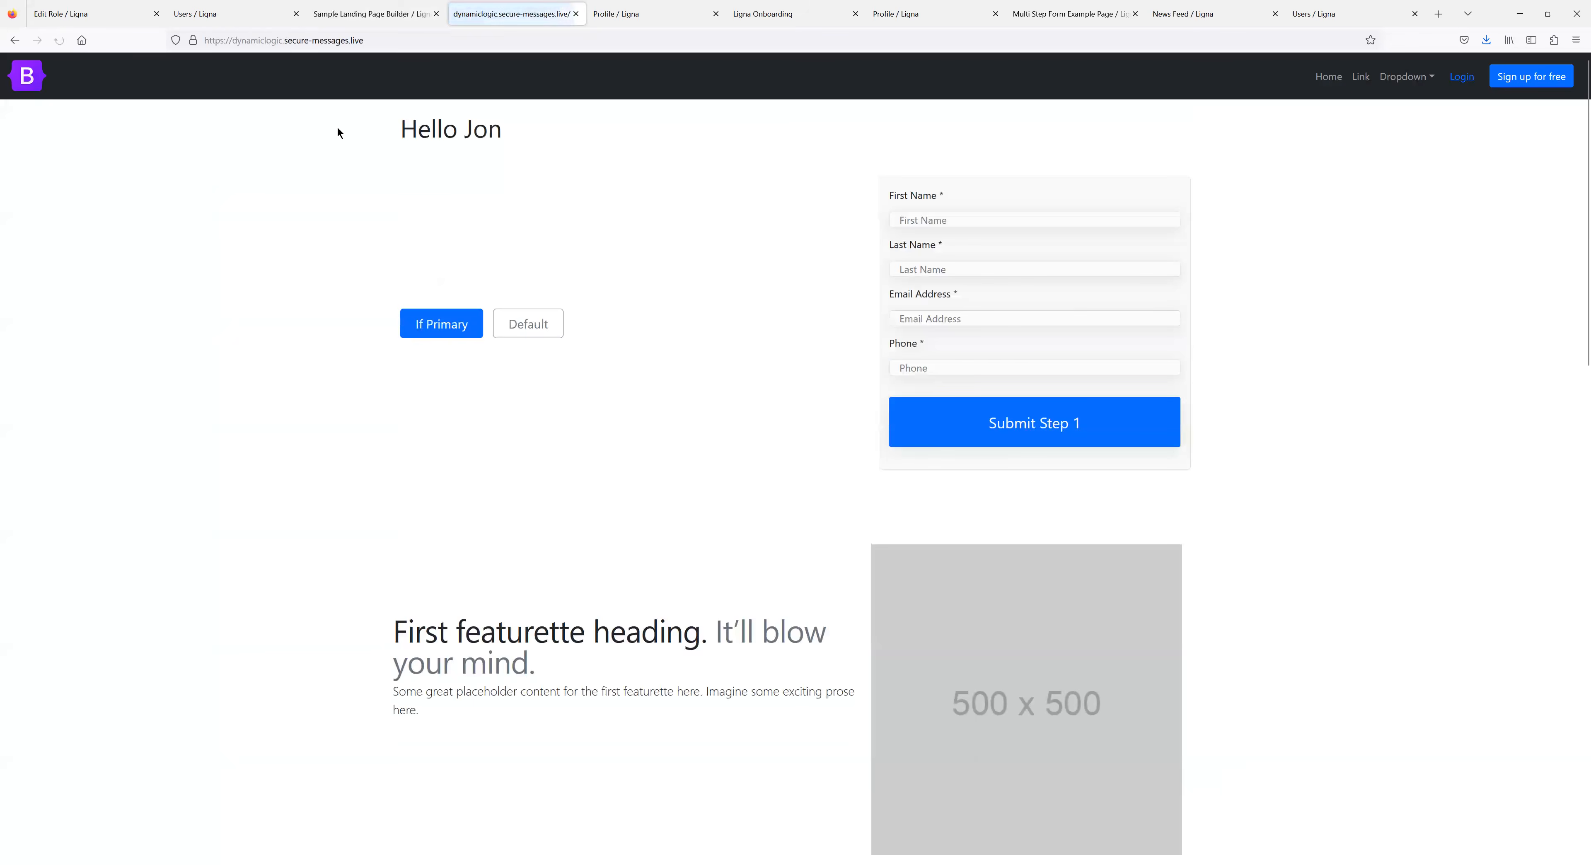
{"action": "left_click_drag", "start_coordinate": [532, 149], "coordinate": [383, 147]}
{"action": "left_click", "coordinate": [706, 185]}
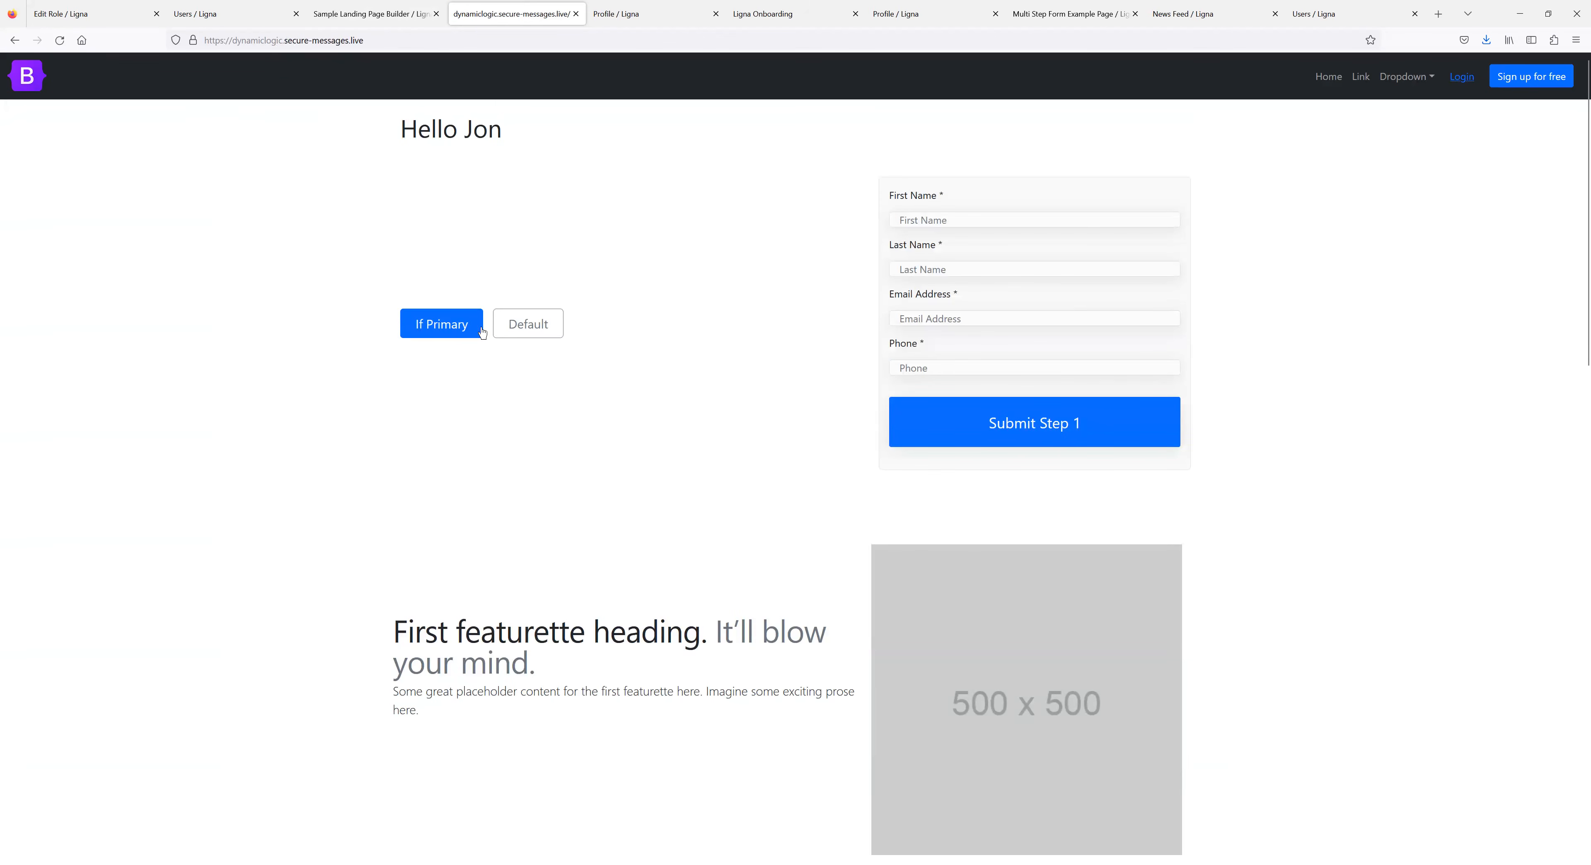
{"action": "left_click", "coordinate": [359, 25]}
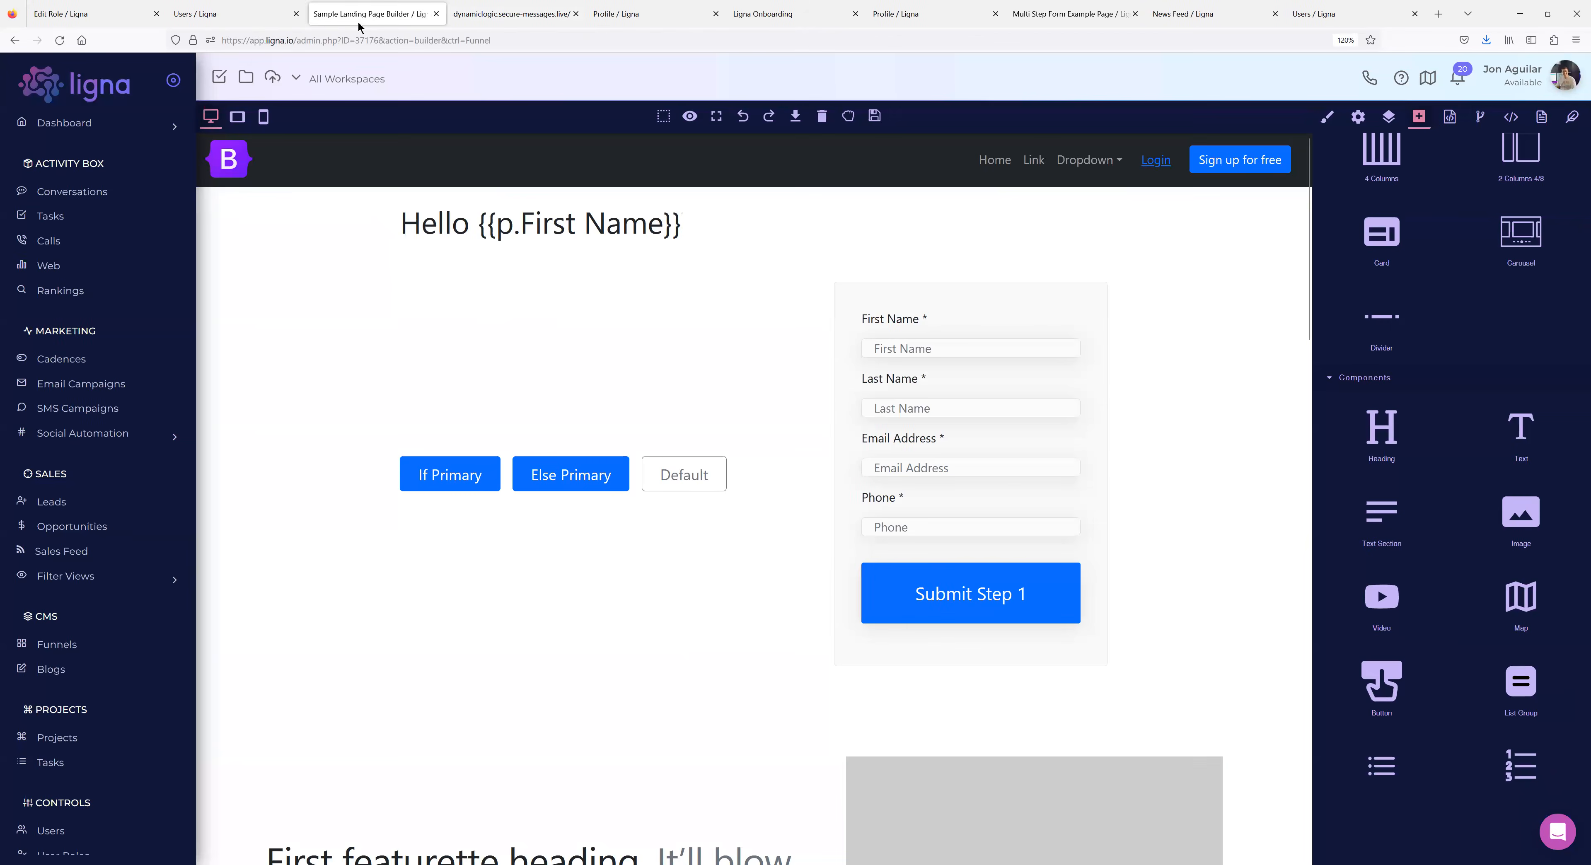
Open the Resources page settings from the admin System > Pages list.
{"action": "left_click", "coordinate": [237, 14]}
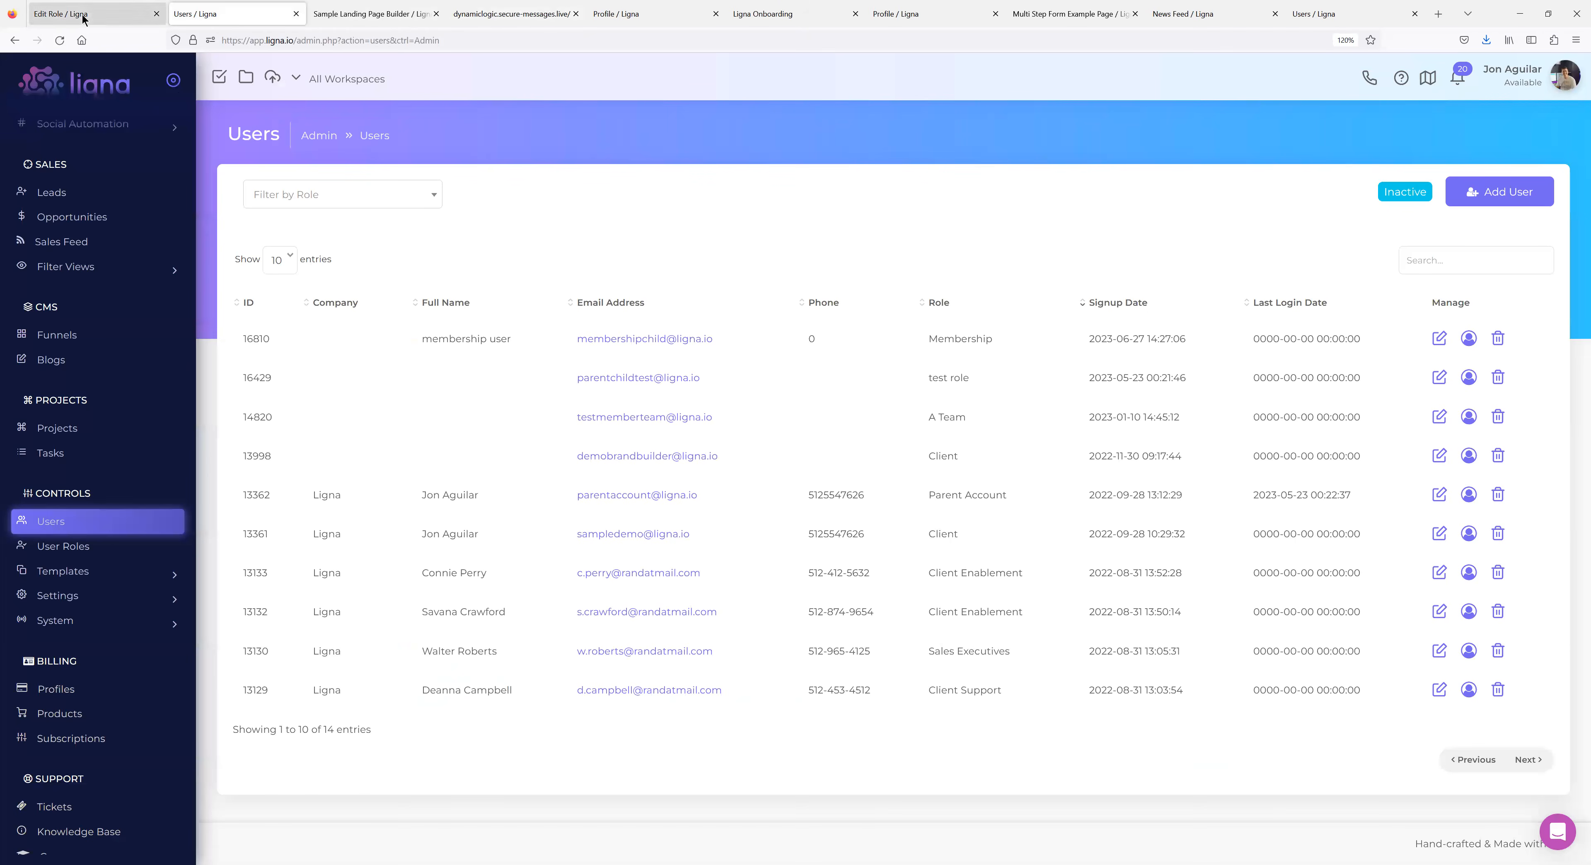
{"action": "scroll", "coordinate": [111, 587], "scroll_direction": "down", "scroll_amount": 2}
{"action": "left_click", "coordinate": [133, 534]}
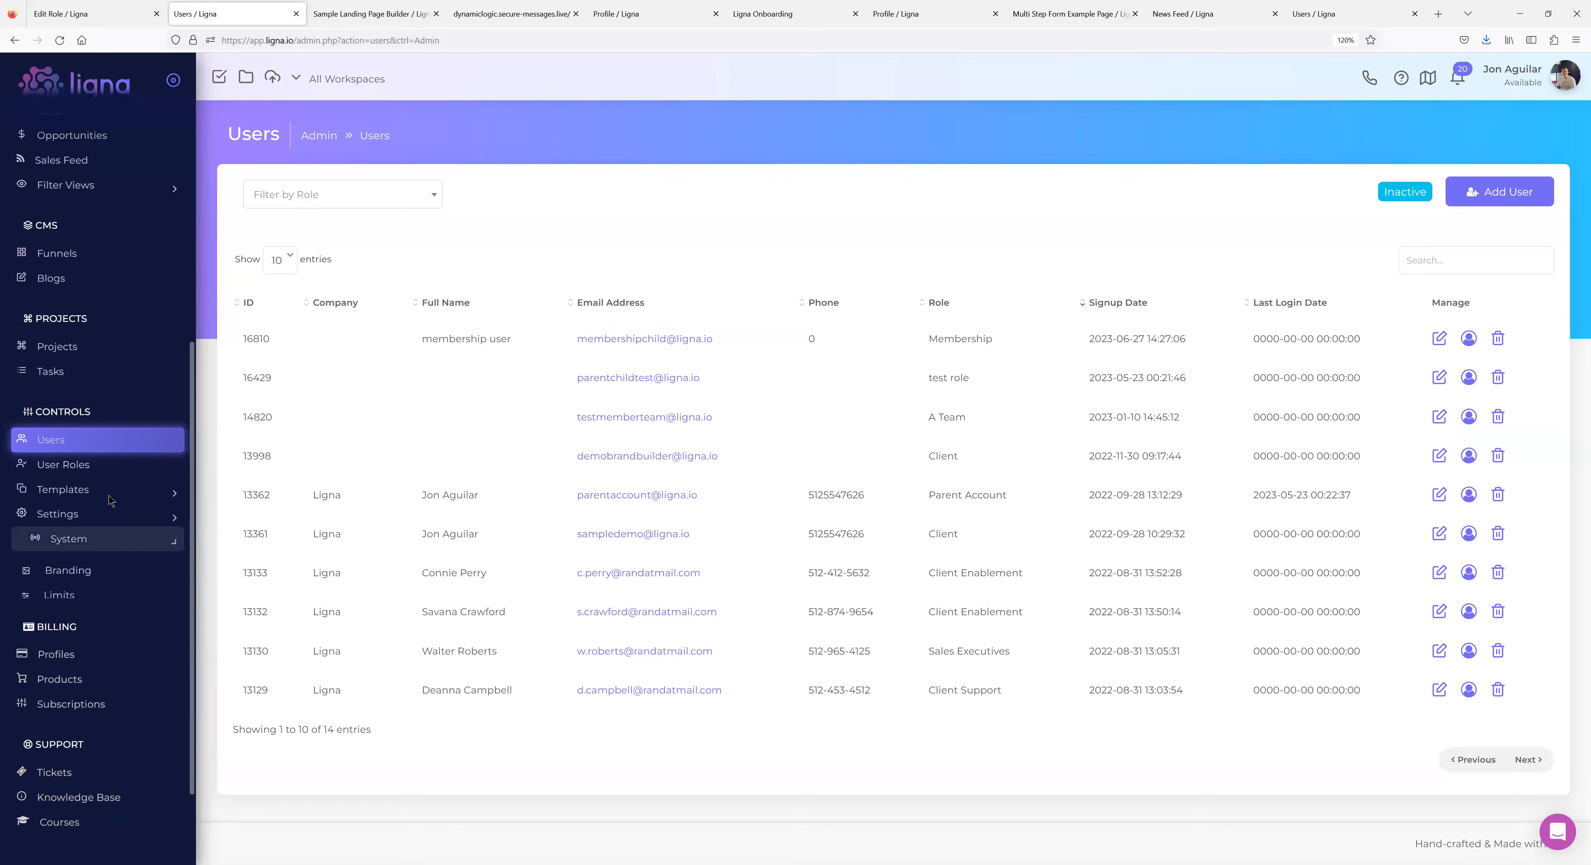
{"action": "scroll", "coordinate": [127, 445], "scroll_direction": "down", "scroll_amount": 2}
{"action": "left_click", "coordinate": [62, 567]}
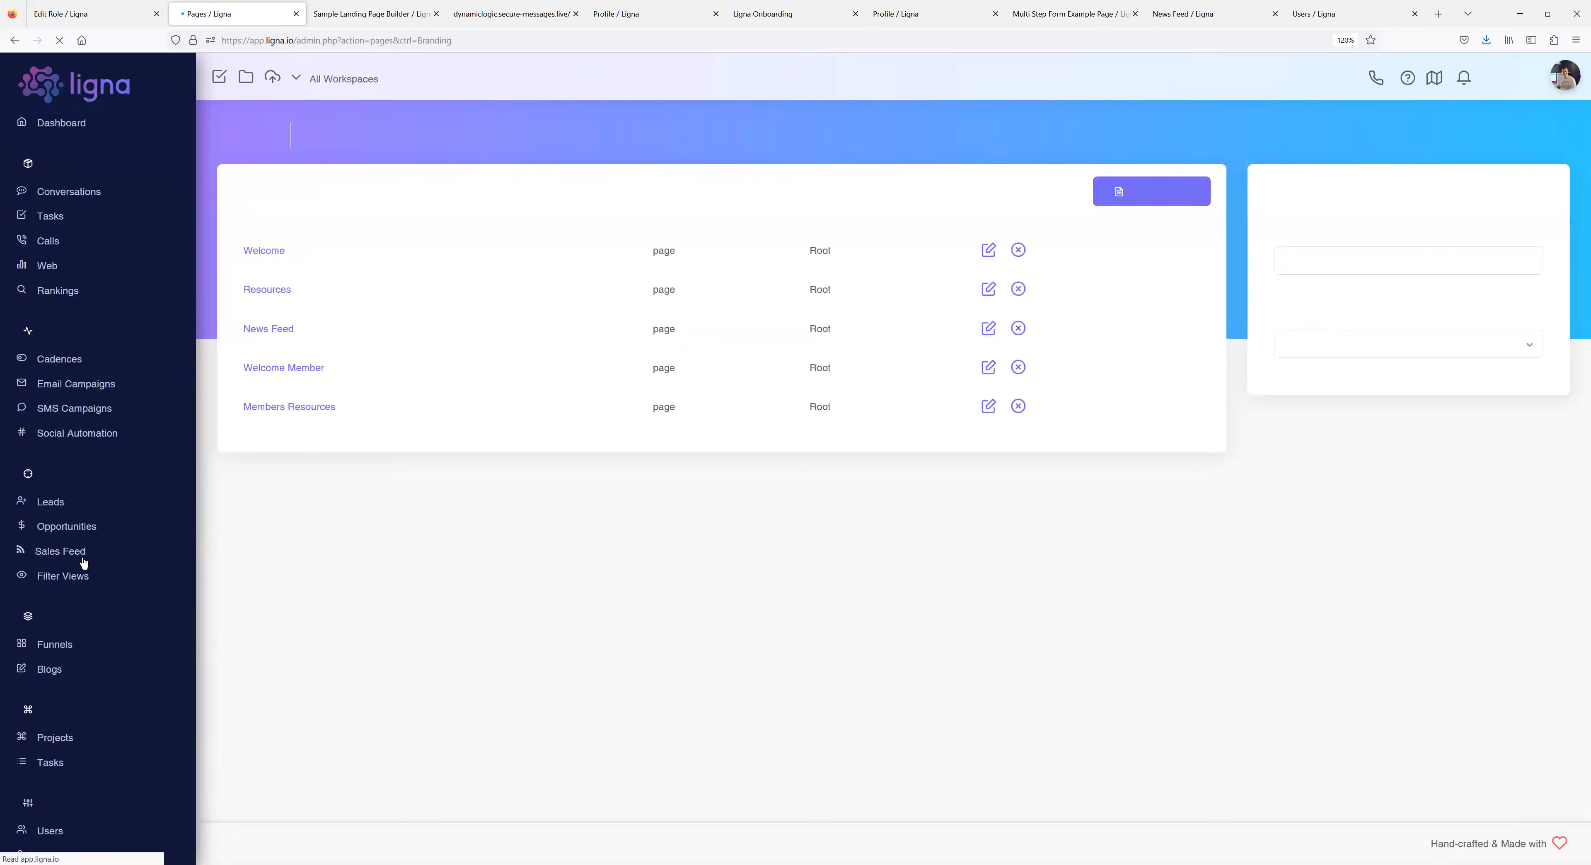
{"action": "left_click", "coordinate": [277, 350]}
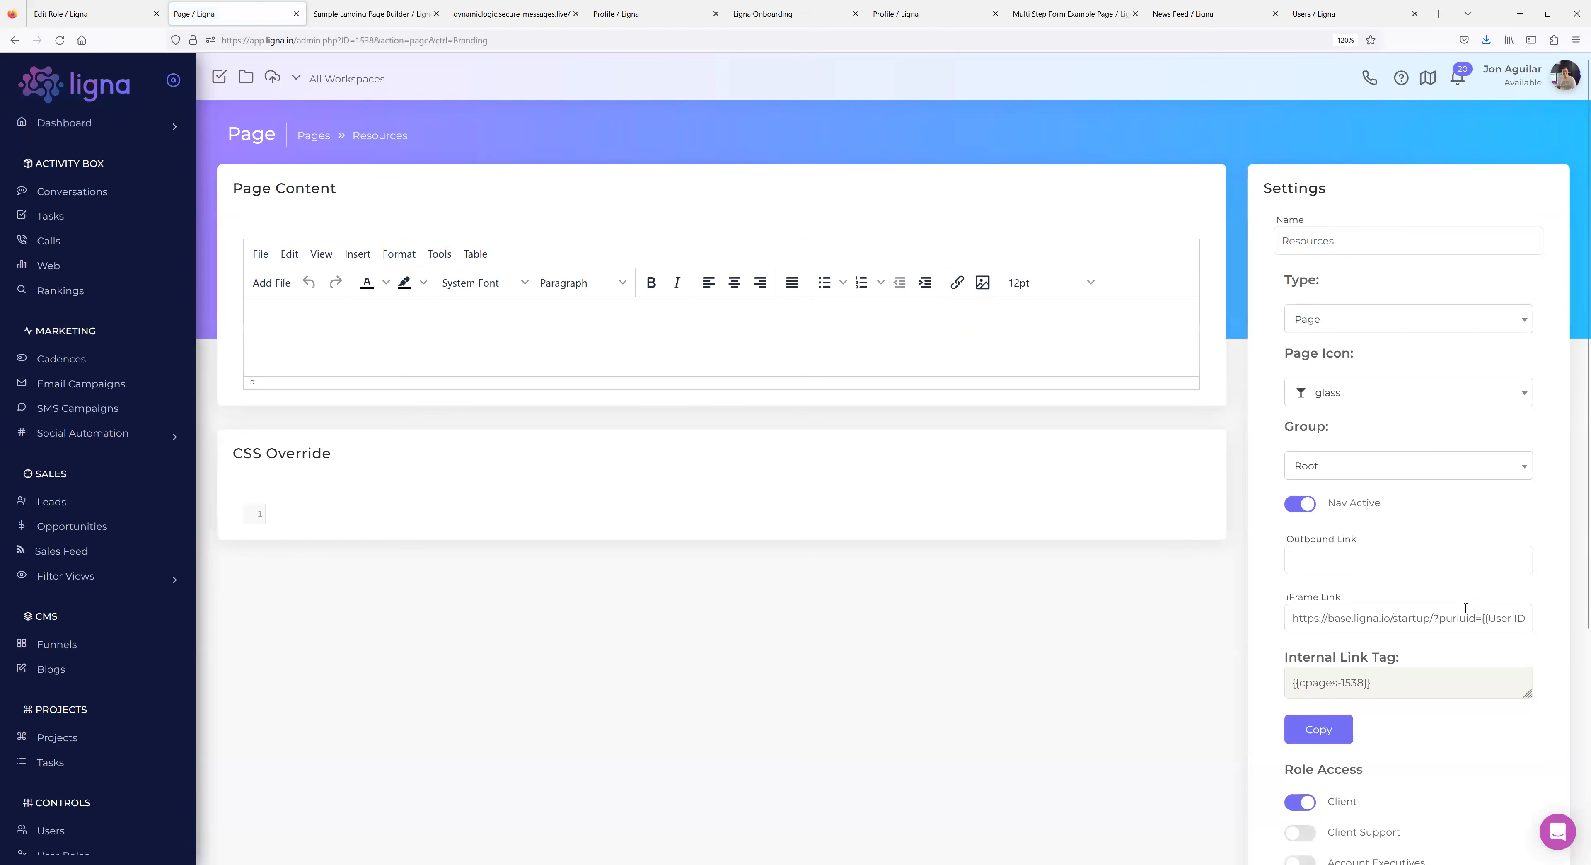
Zoom the browser in and back to 120% to read the Resources iFrame Link.
{"action": "left_click_drag", "start_coordinate": [1435, 618], "coordinate": [1566, 612]}
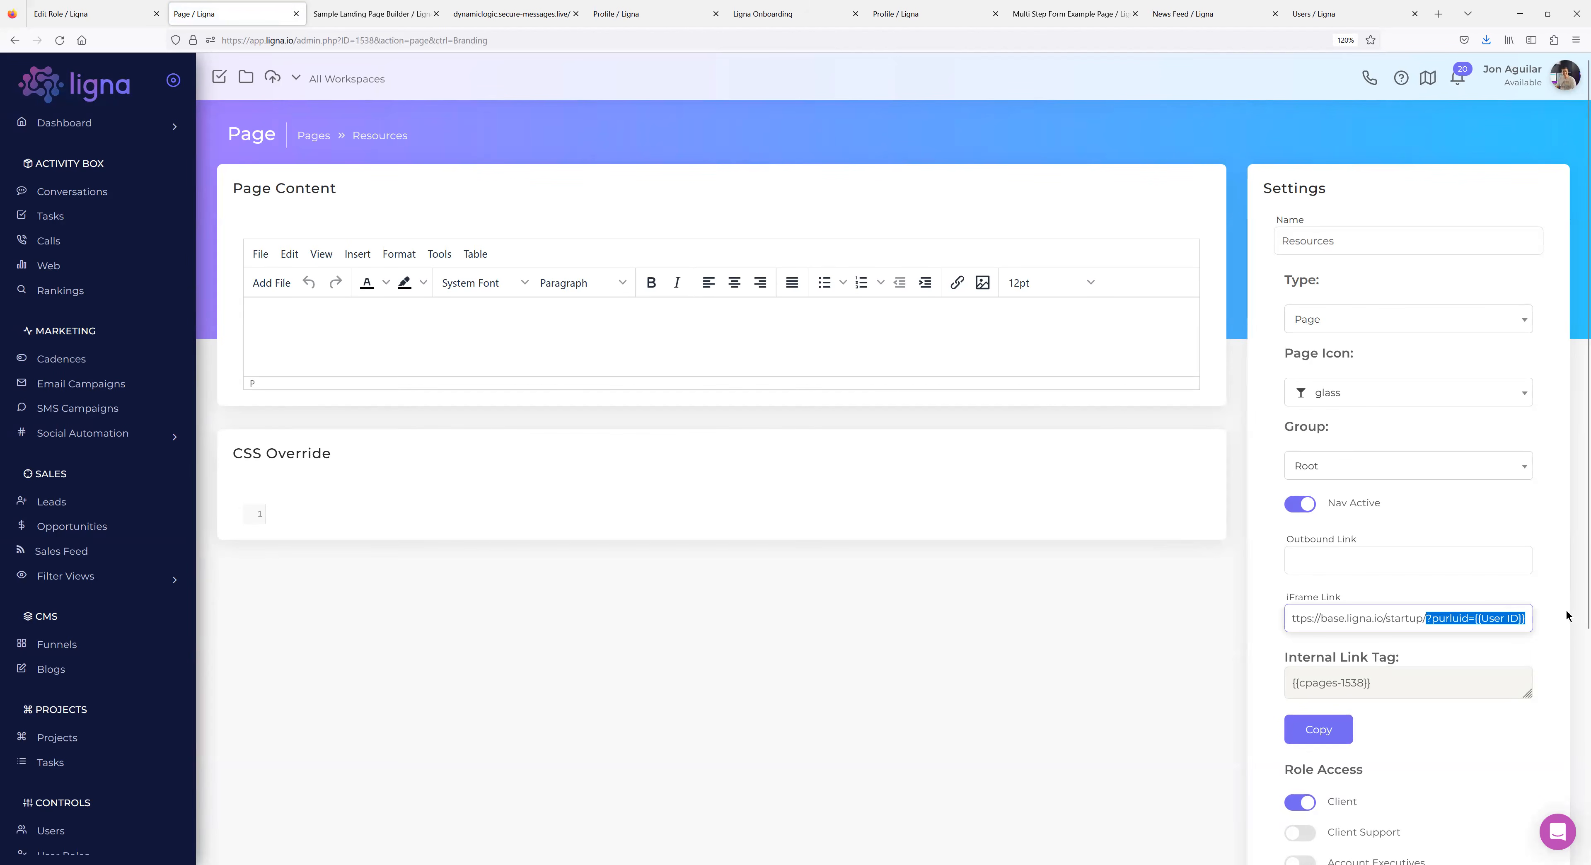
{"action": "left_click", "coordinate": [1576, 39]}
{"action": "left_click", "coordinate": [1551, 317]}
{"action": "left_click", "coordinate": [1551, 317]}
{"action": "left_click", "coordinate": [1551, 317]}
{"action": "scroll", "coordinate": [1213, 511], "scroll_direction": "down", "scroll_amount": 10}
{"action": "scroll", "coordinate": [1359, 451], "scroll_direction": "up", "scroll_amount": 5}
{"action": "left_click", "coordinate": [1508, 317]}
{"action": "left_click", "coordinate": [1508, 317]}
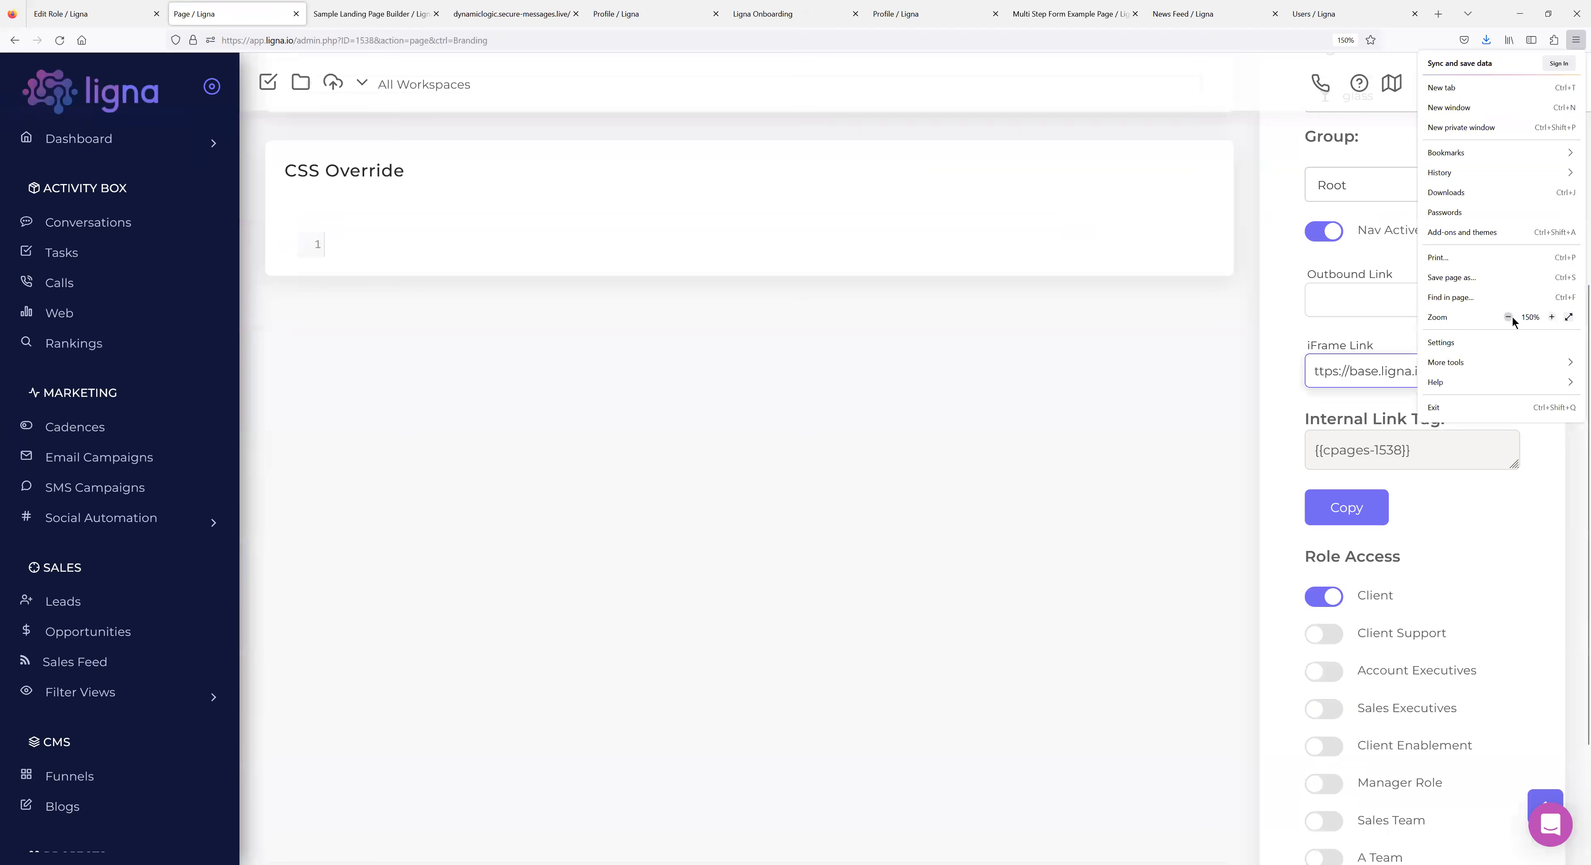
{"action": "left_click", "coordinate": [1305, 378]}
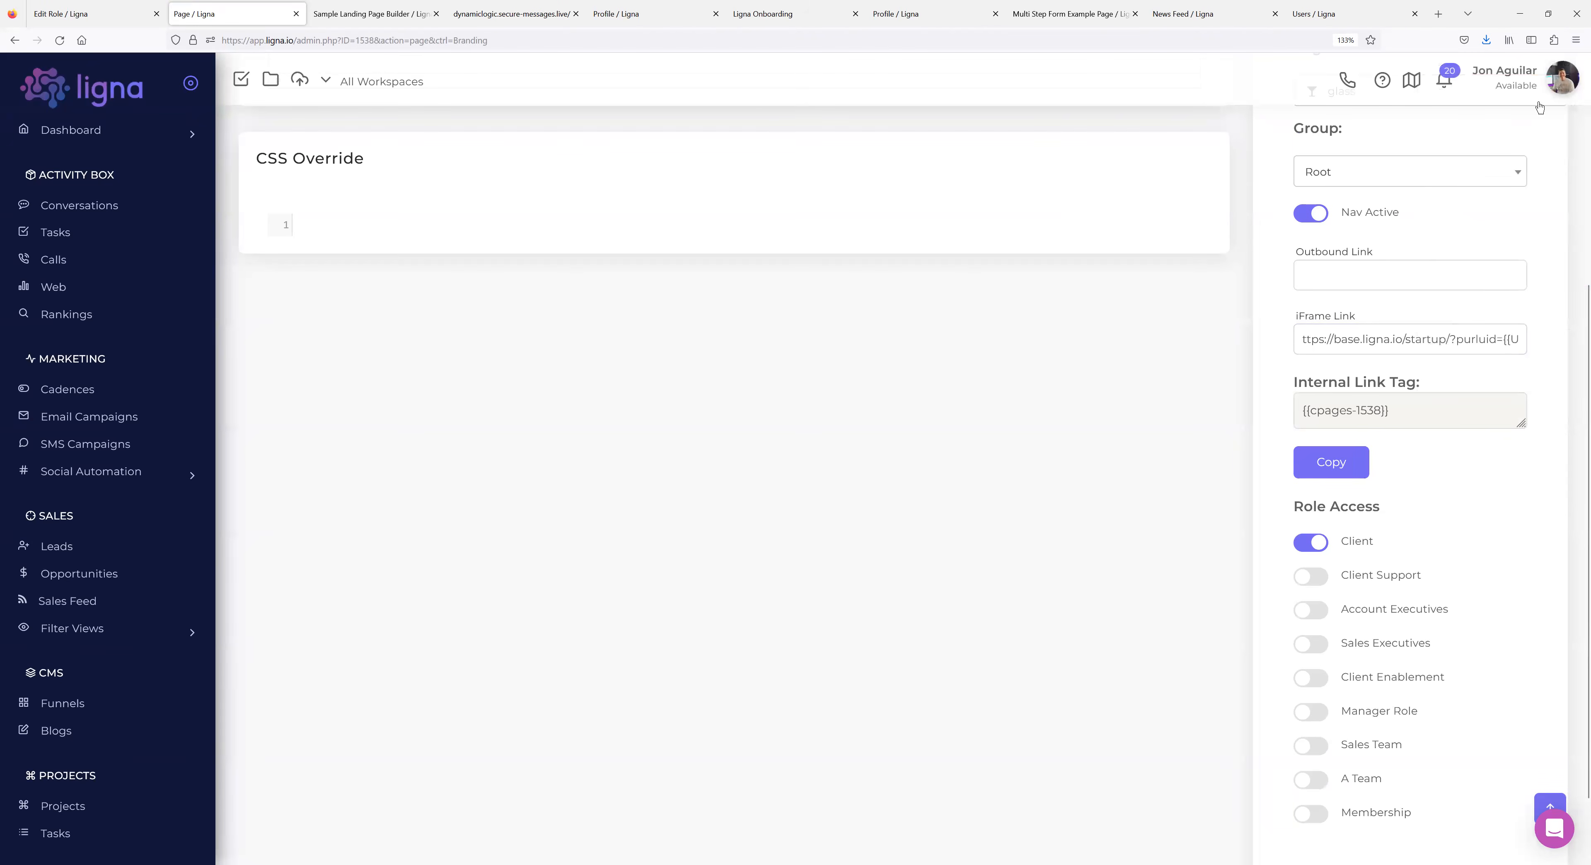
{"action": "left_click", "coordinate": [1576, 39]}
{"action": "left_click", "coordinate": [1508, 317]}
{"action": "left_click", "coordinate": [1250, 412]}
Select and copy the ?purluid={{User ID}} parameter from the end of the iFrame Link.
{"action": "left_click", "coordinate": [1443, 315]}
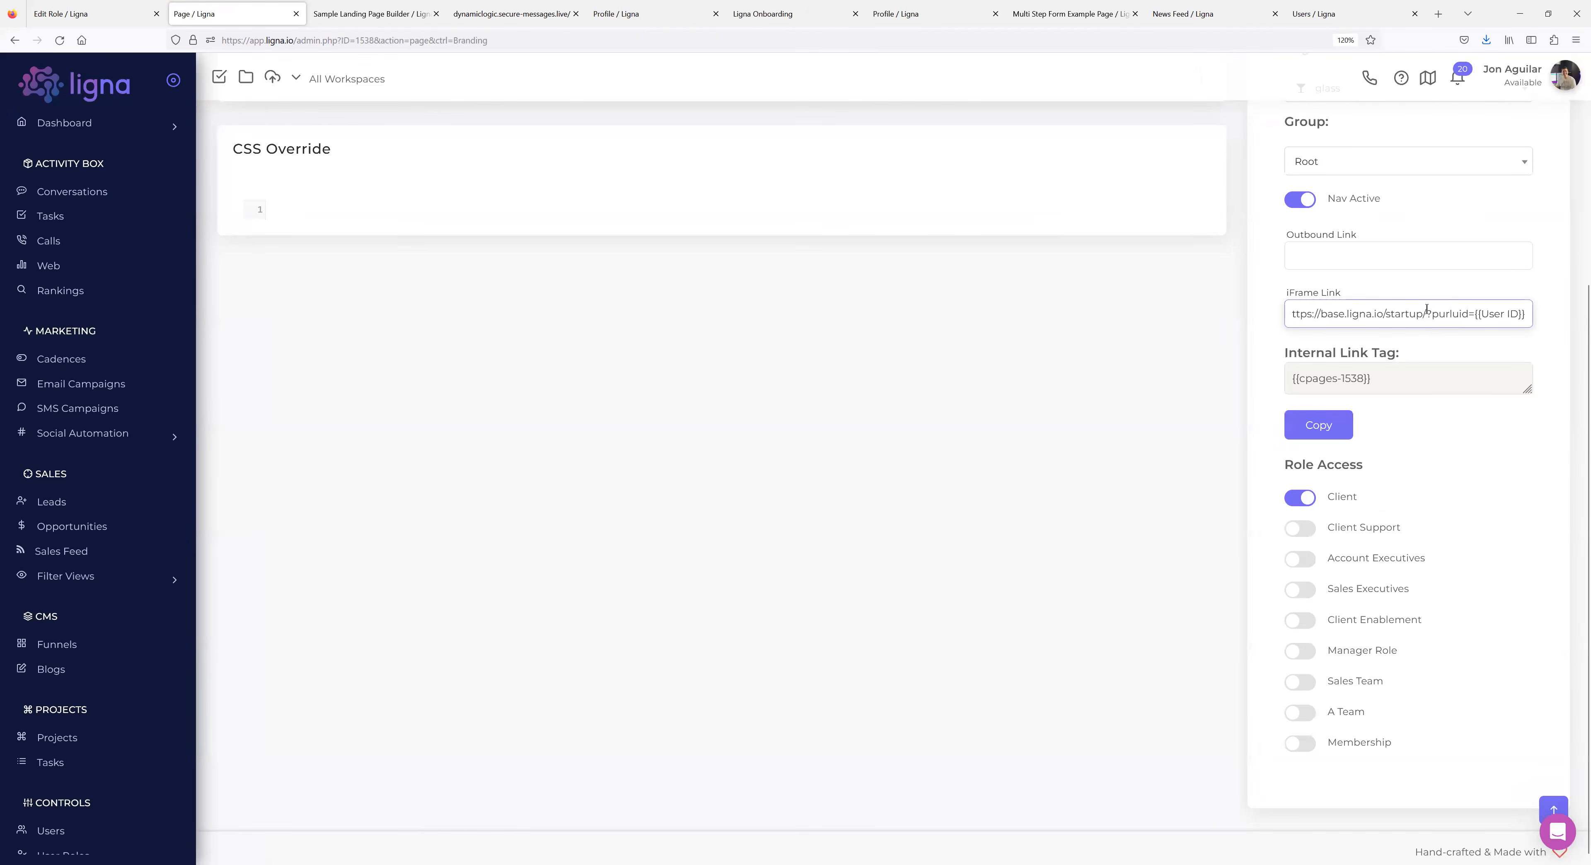
{"action": "double_click", "coordinate": [1422, 313]}
{"action": "left_click", "coordinate": [1416, 311]}
{"action": "left_click", "coordinate": [1432, 314]}
{"action": "left_click_drag", "start_coordinate": [1432, 314], "coordinate": [1450, 314]}
{"action": "left_click", "coordinate": [1529, 313]}
{"action": "left_click_drag", "start_coordinate": [1526, 314], "coordinate": [1476, 314]}
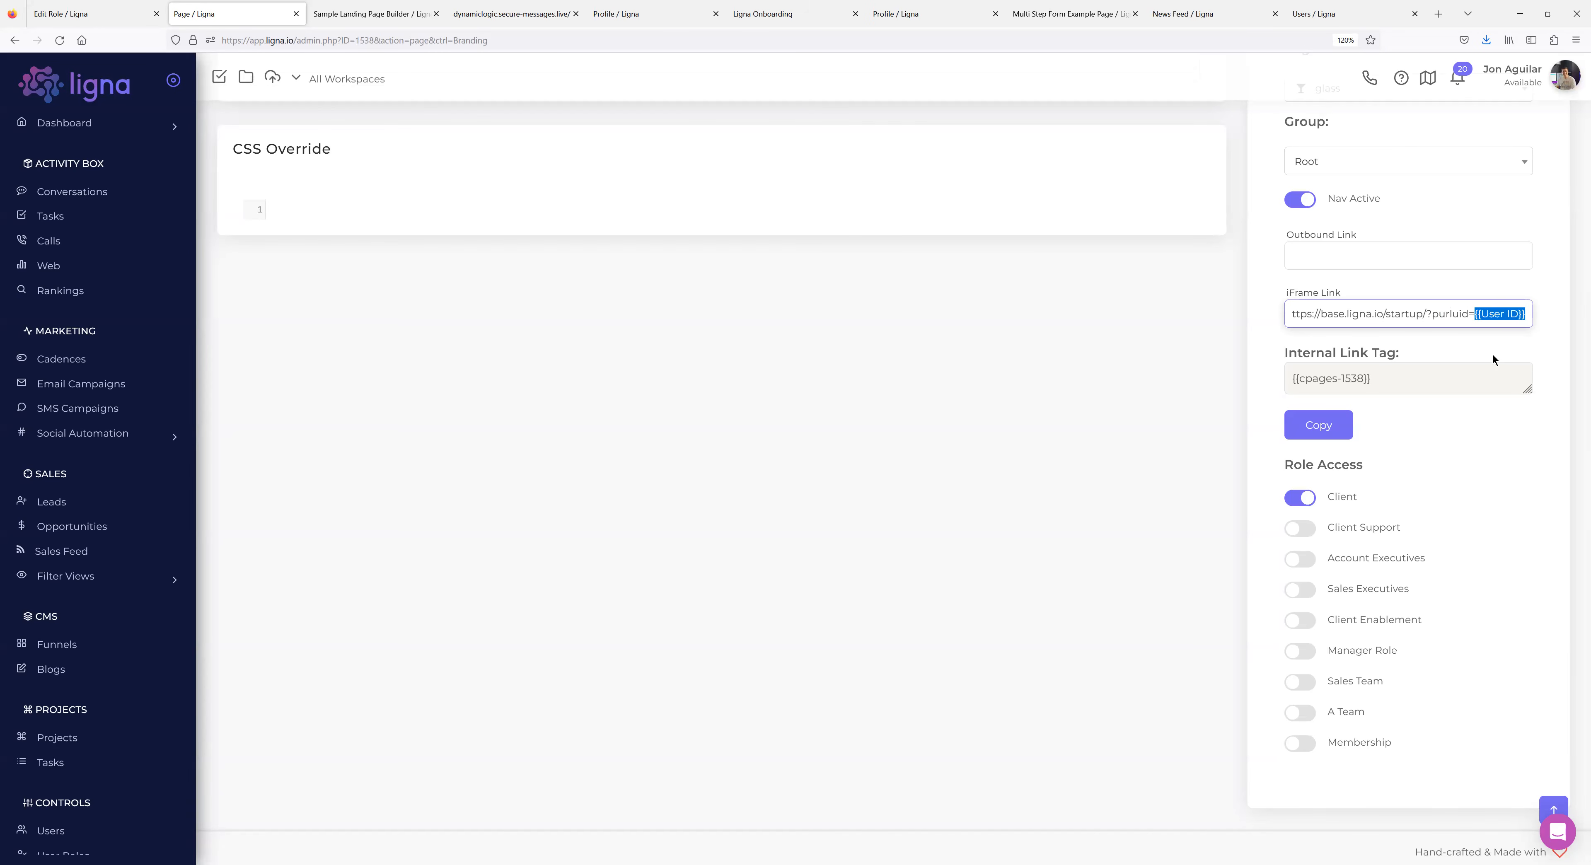
{"action": "left_click", "coordinate": [1523, 313]}
{"action": "left_click_drag", "start_coordinate": [1523, 314], "coordinate": [1440, 307]}
{"action": "scroll", "coordinate": [497, 374], "scroll_direction": "up", "scroll_amount": 5}
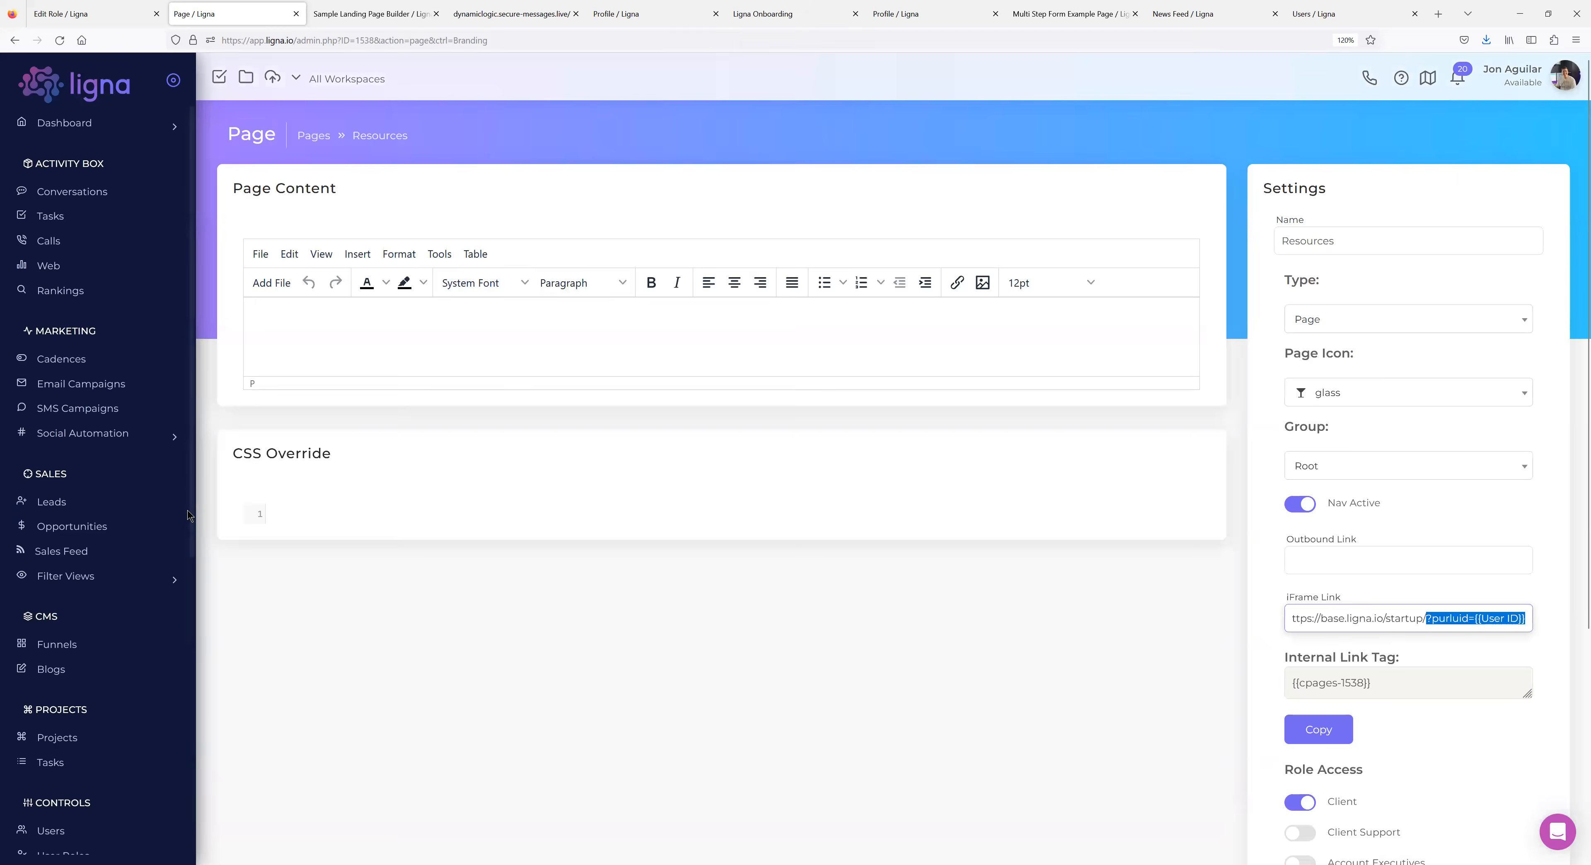
{"action": "left_click", "coordinate": [317, 136]}
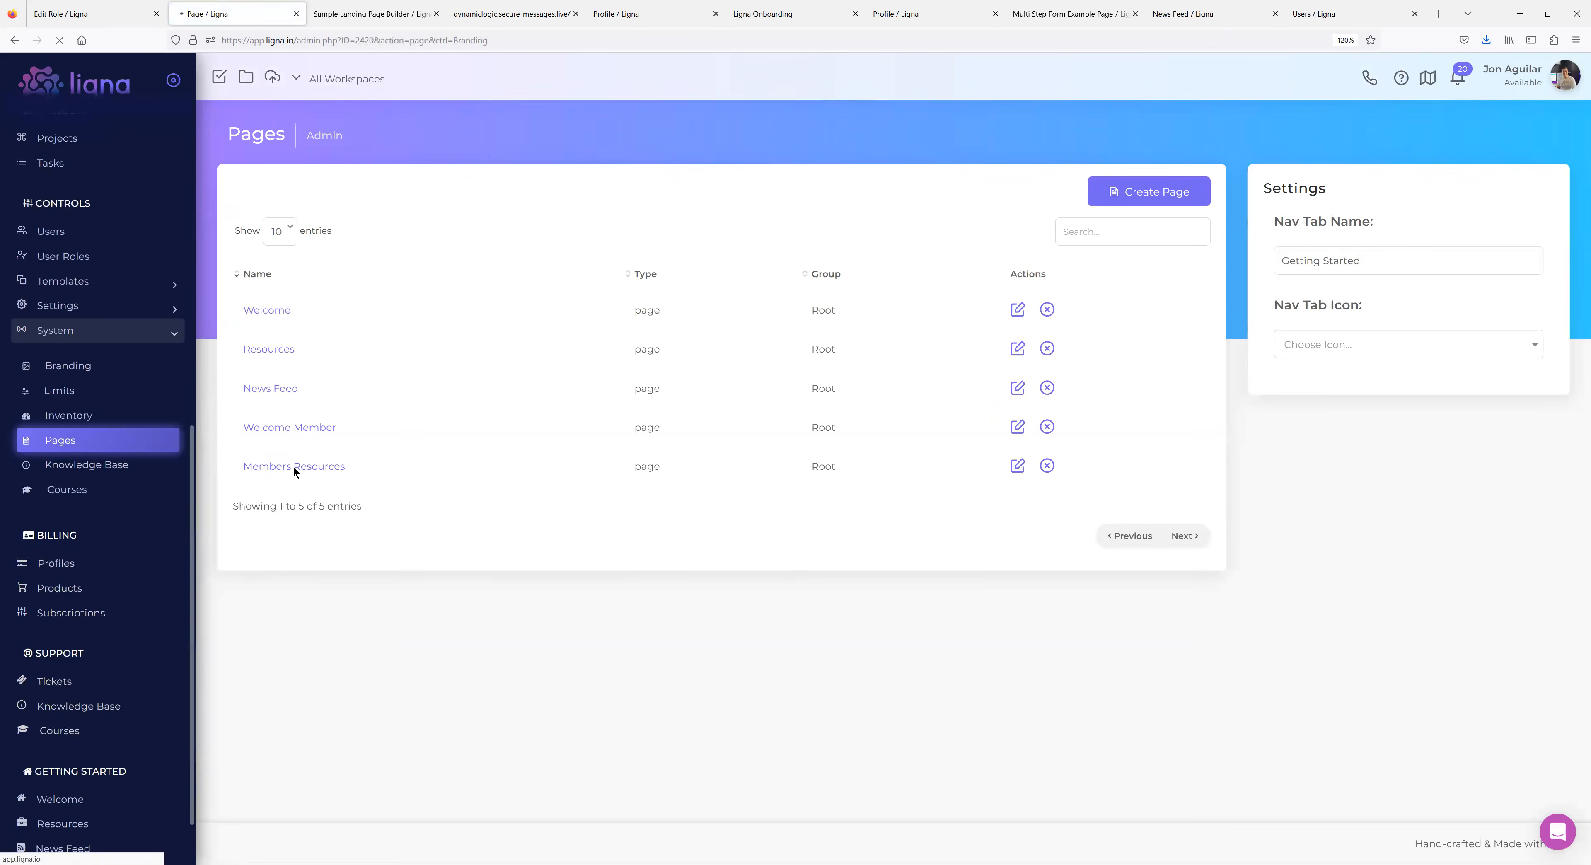
Paste /?purluid={{User ID}} after the dynamiclogic domain in Members Resources' iFrame Link and save.
{"action": "left_click", "coordinate": [294, 467]}
{"action": "left_click", "coordinate": [1519, 630]}
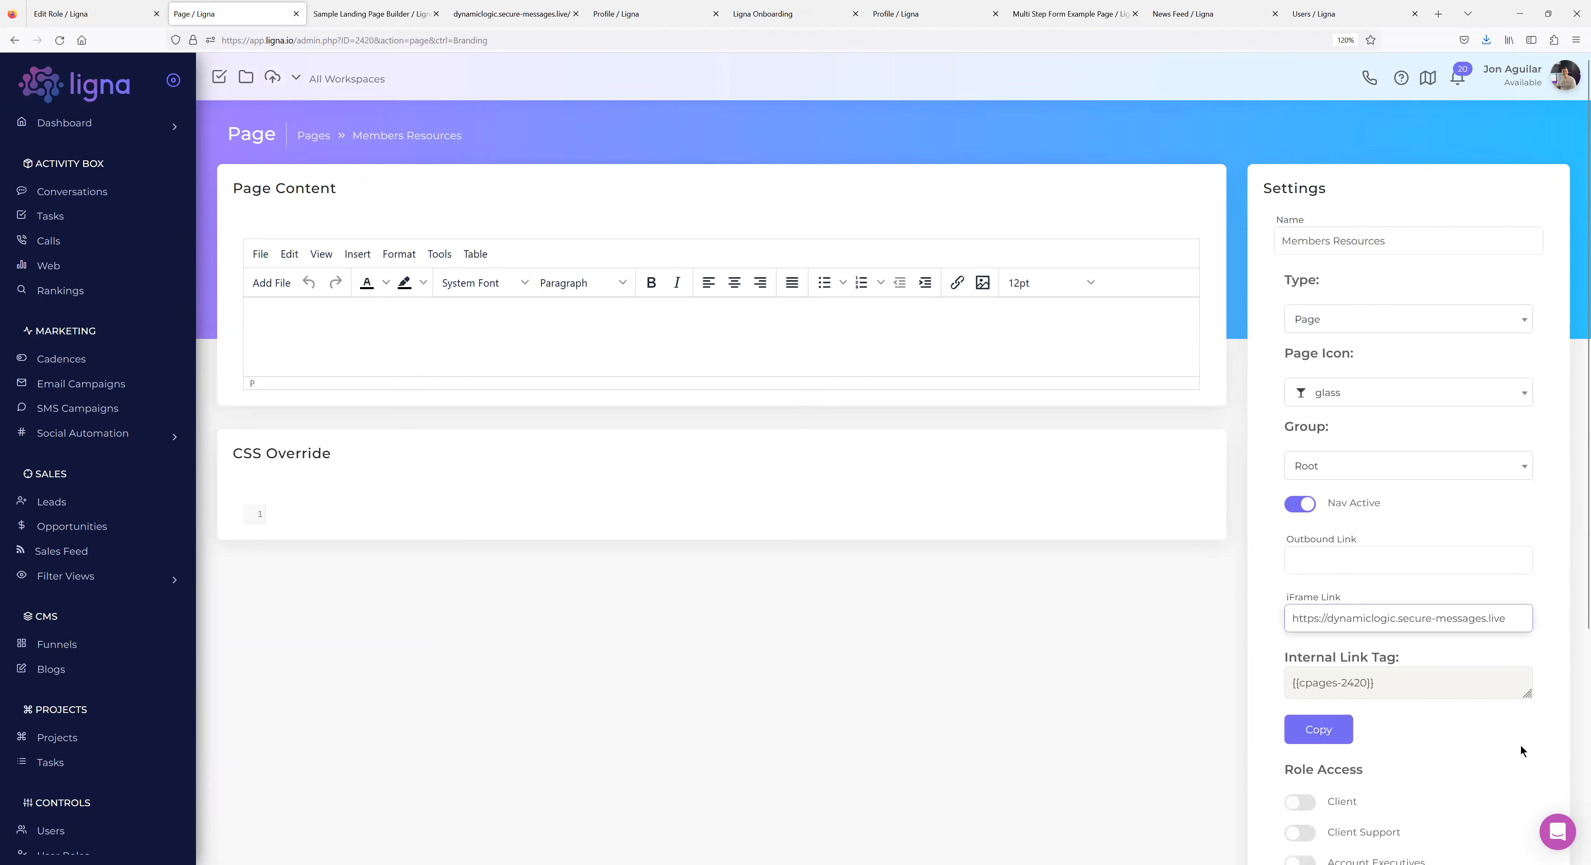
{"action": "type", "text": "/?purluid={{User ID}}"}
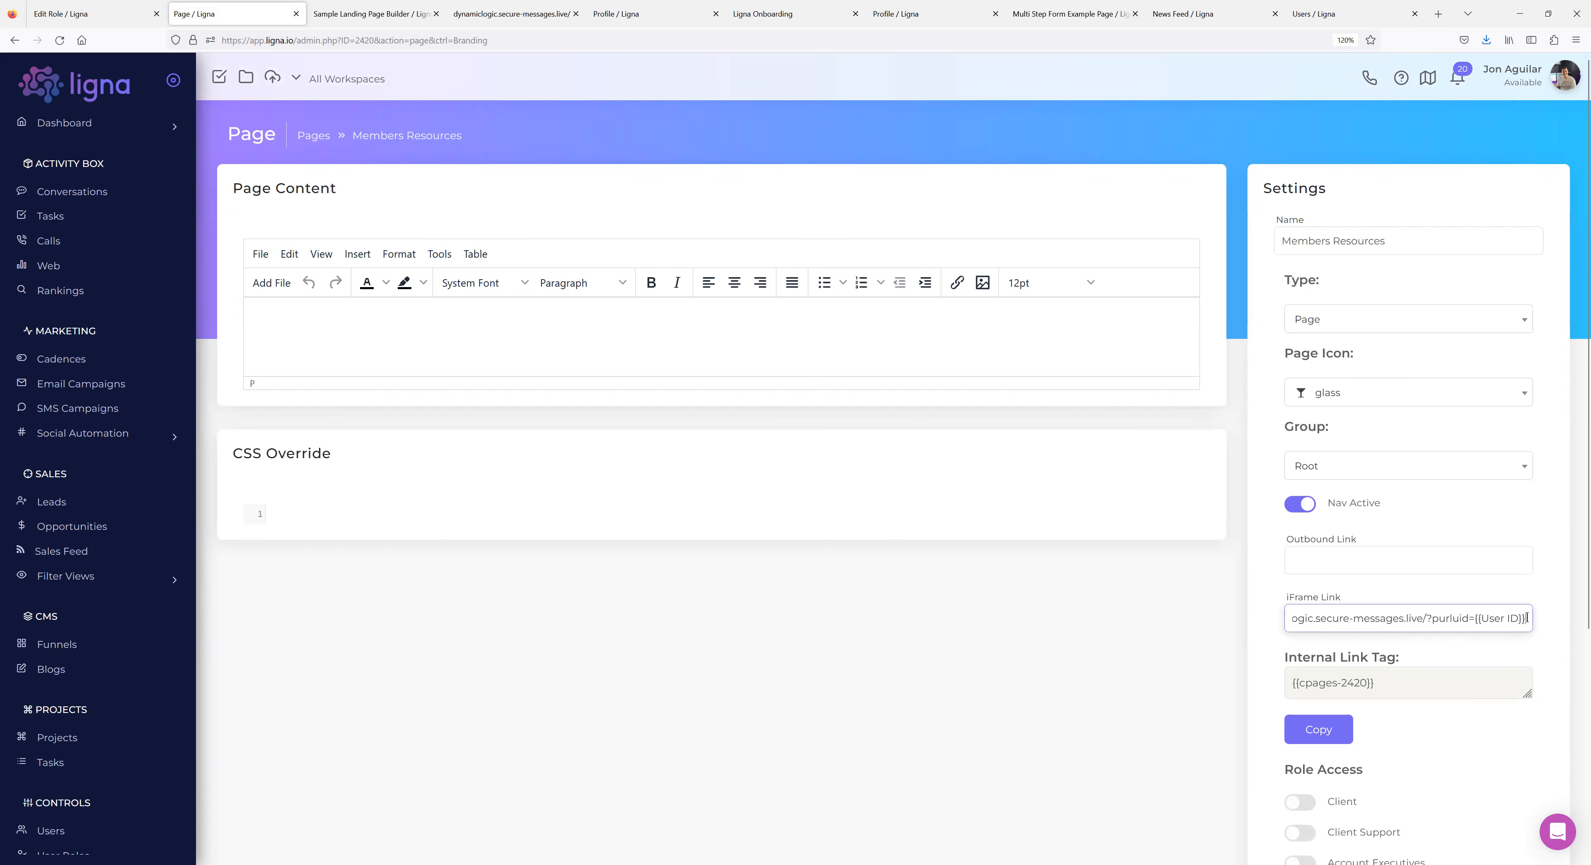
{"action": "left_click", "coordinate": [1228, 635]}
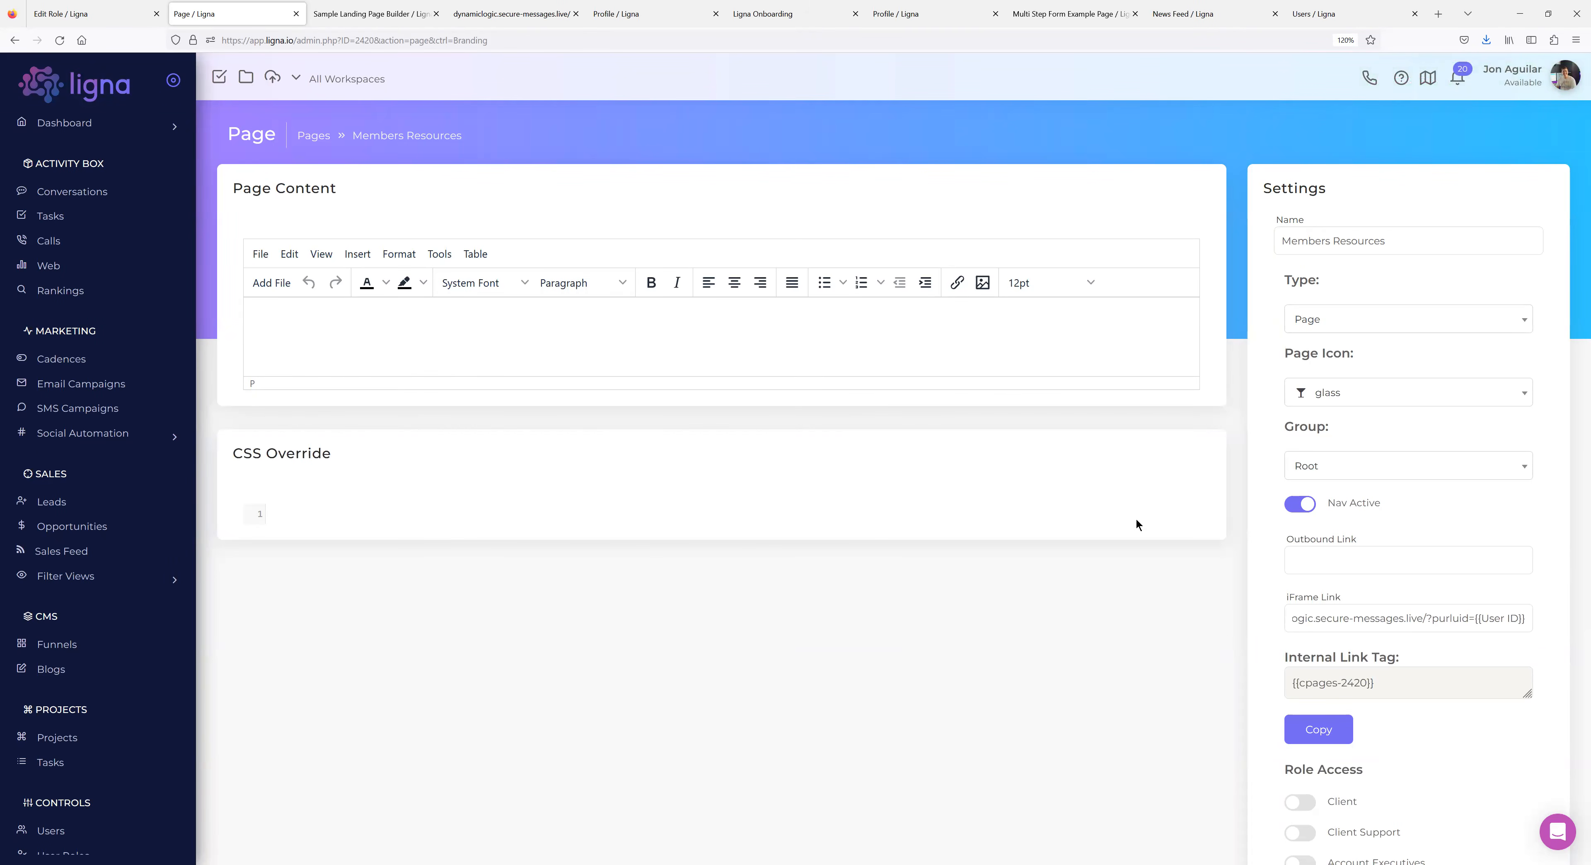
{"action": "scroll", "coordinate": [87, 538], "scroll_direction": "down", "scroll_amount": 2}
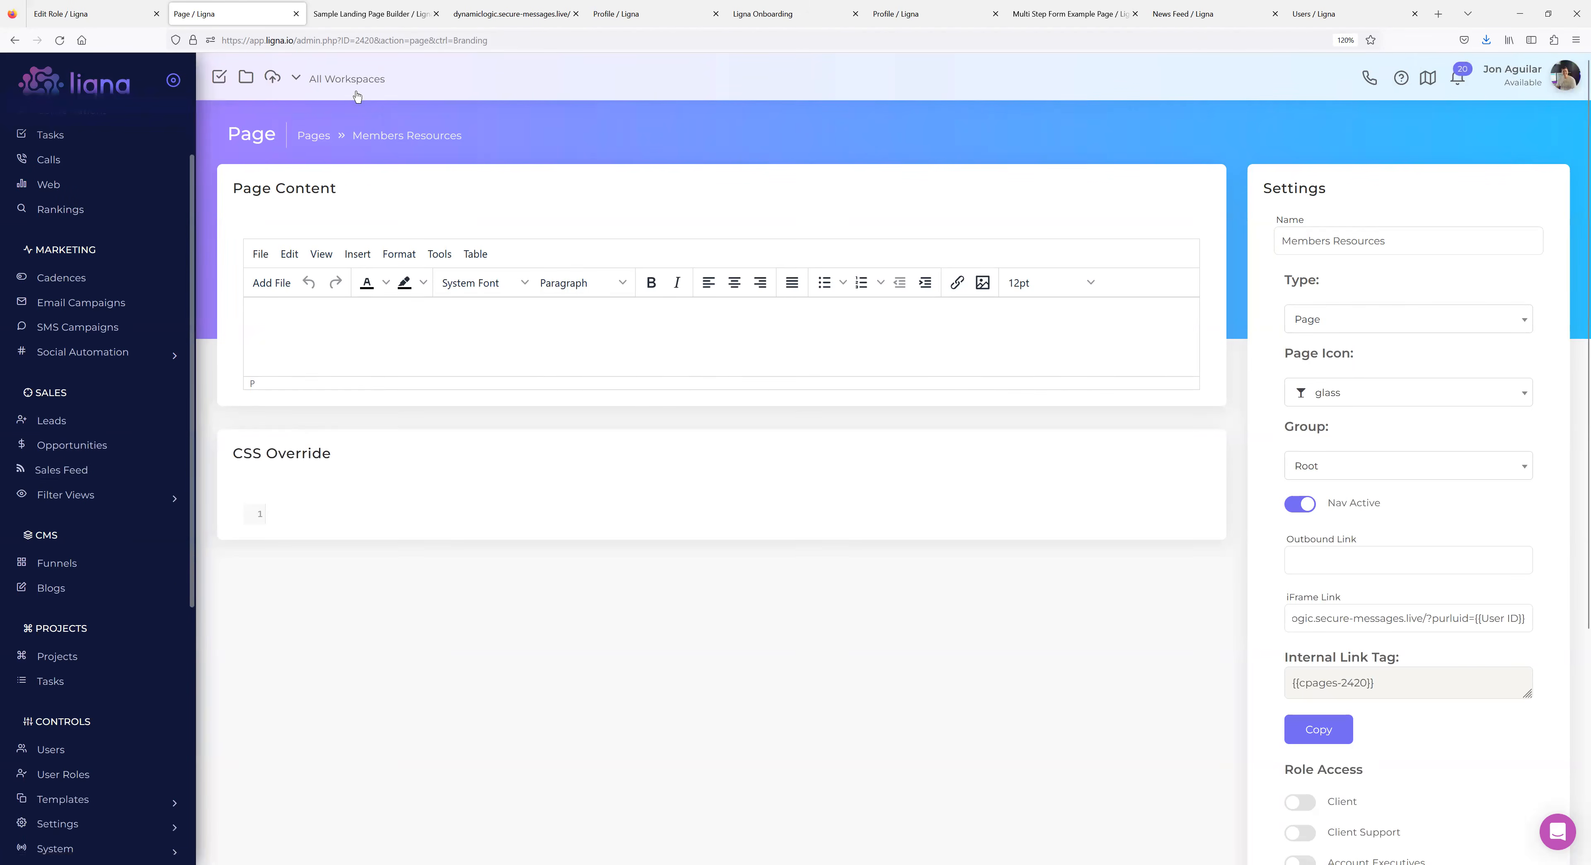
View Members Resources as the membership user and confirm the embedded greeting reads 'Hello membership'.
{"action": "left_click", "coordinate": [490, 17]}
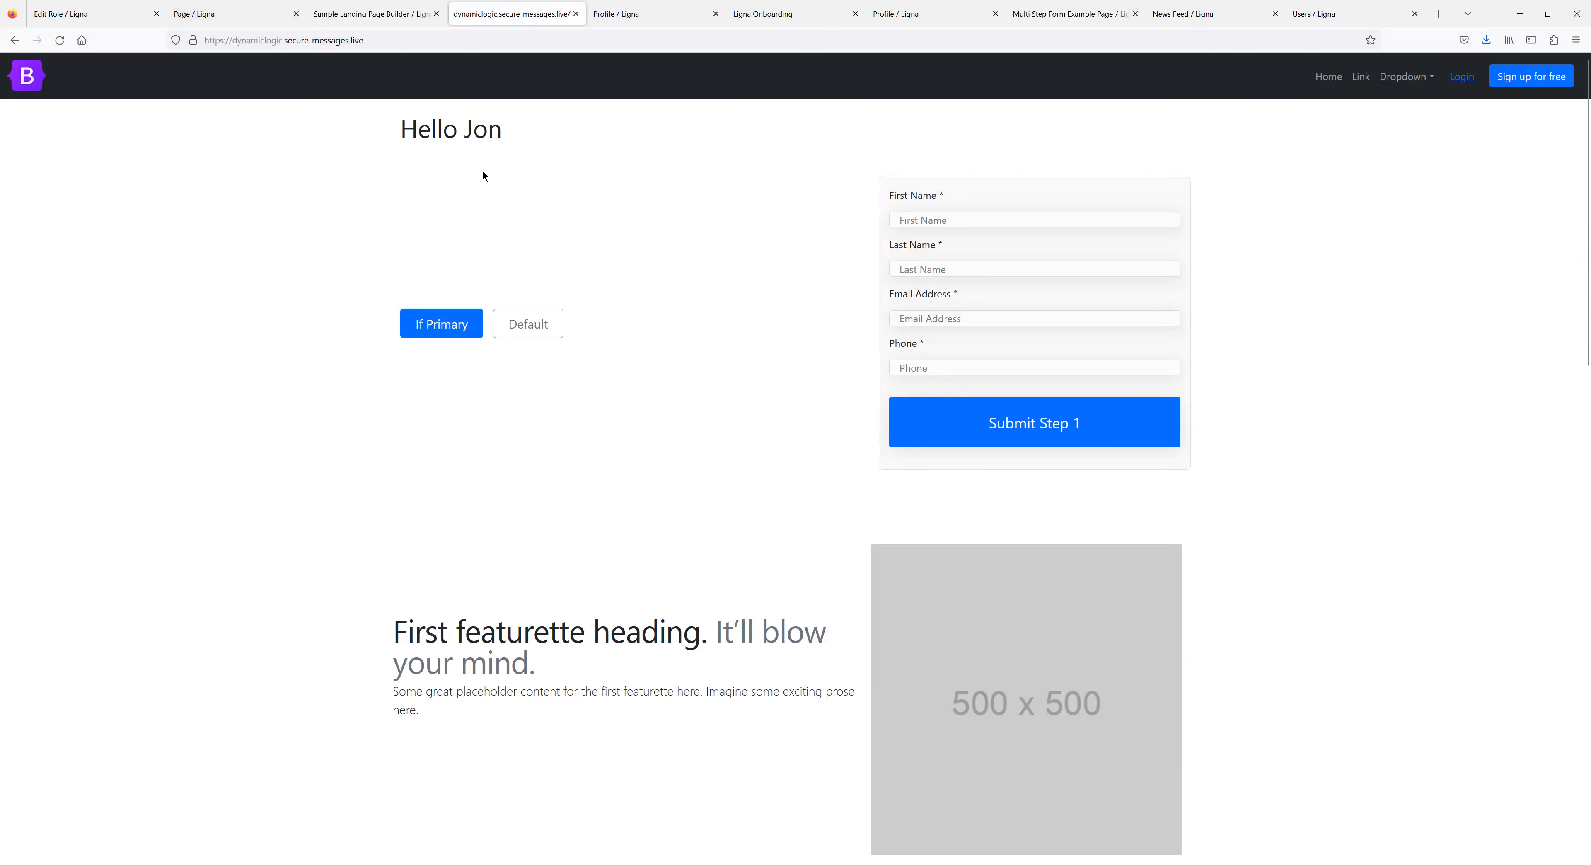
{"action": "left_click", "coordinate": [237, 15]}
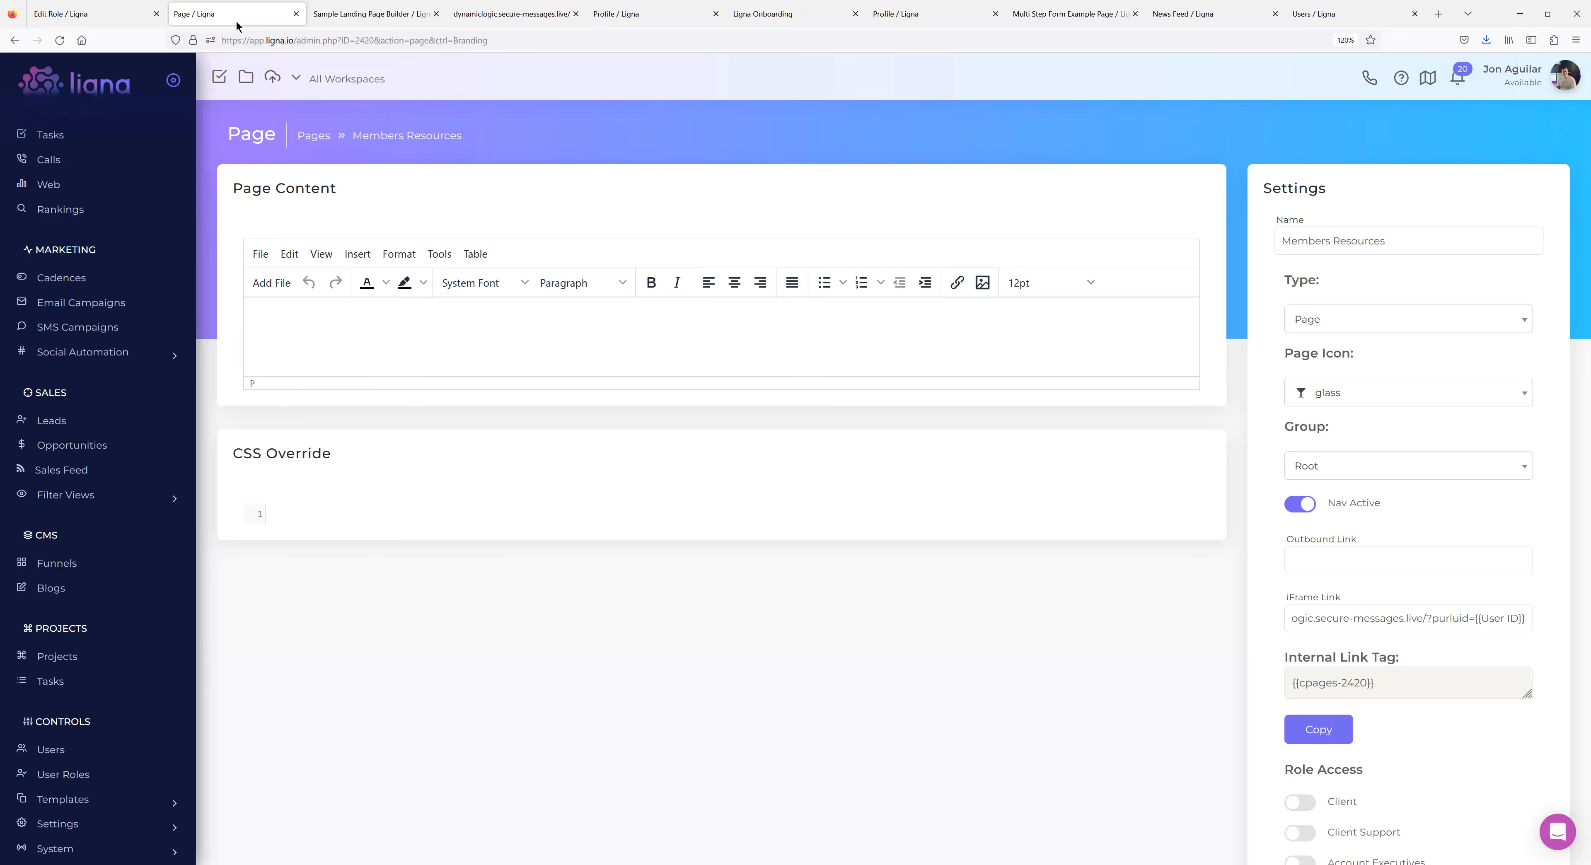
{"action": "left_click", "coordinate": [57, 586]}
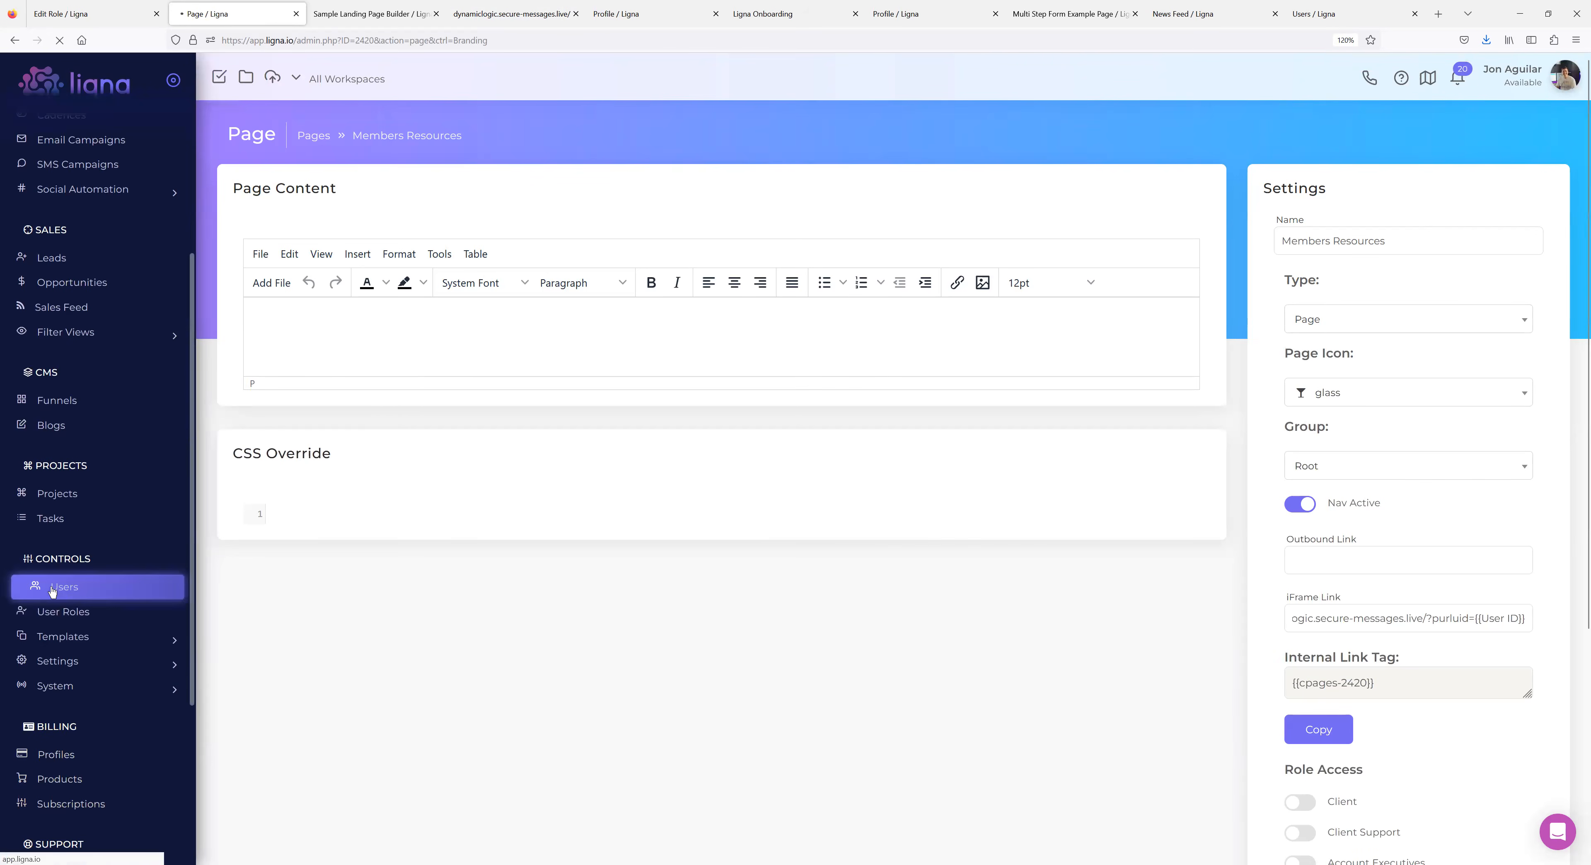
{"action": "left_click", "coordinate": [624, 339]}
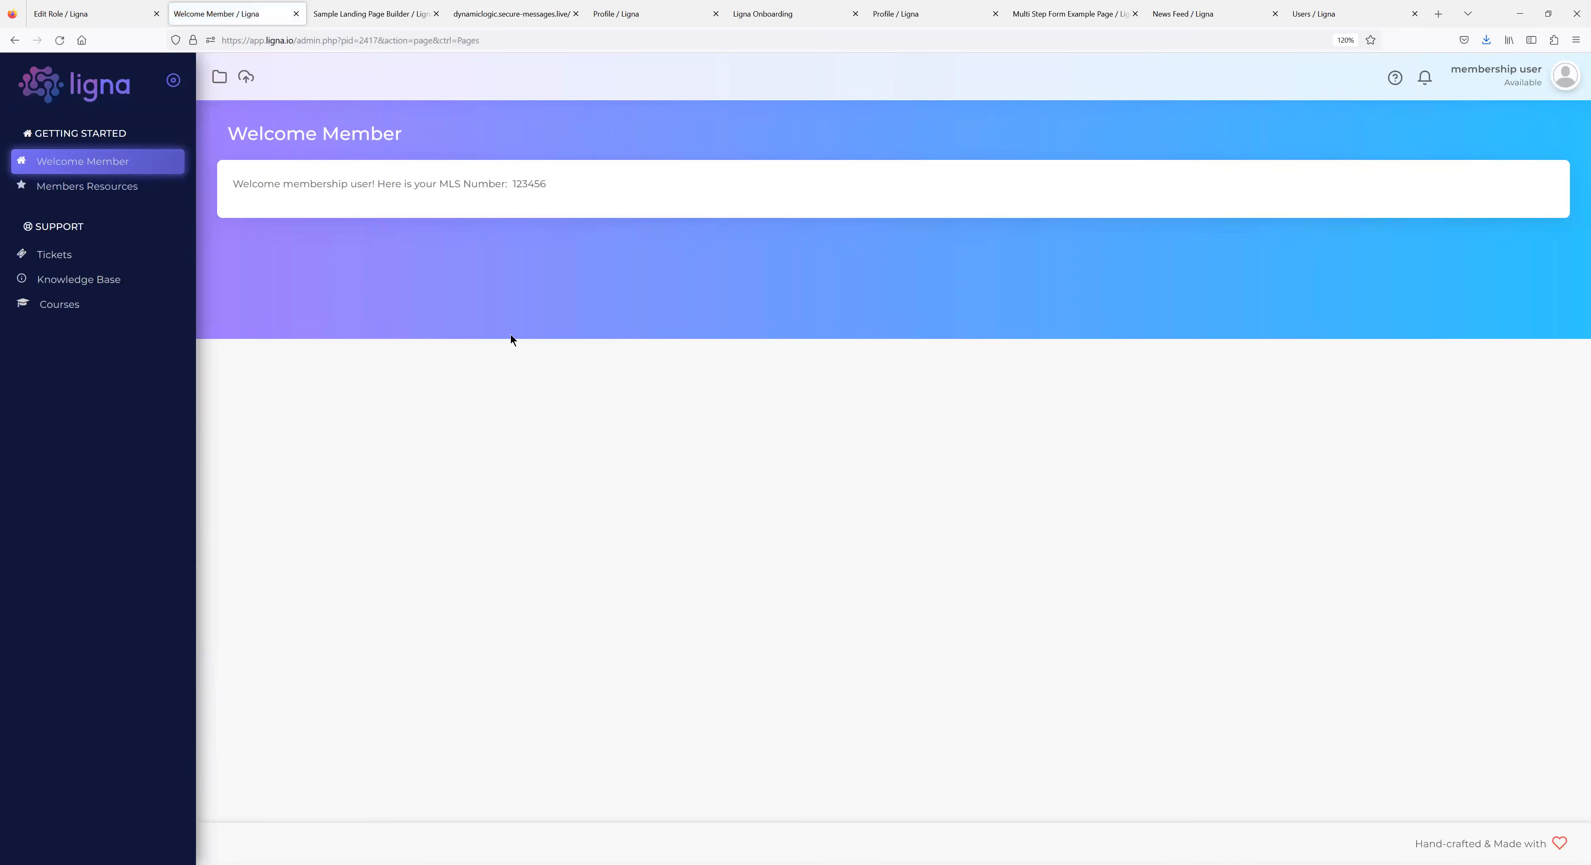
{"action": "left_click", "coordinate": [83, 193]}
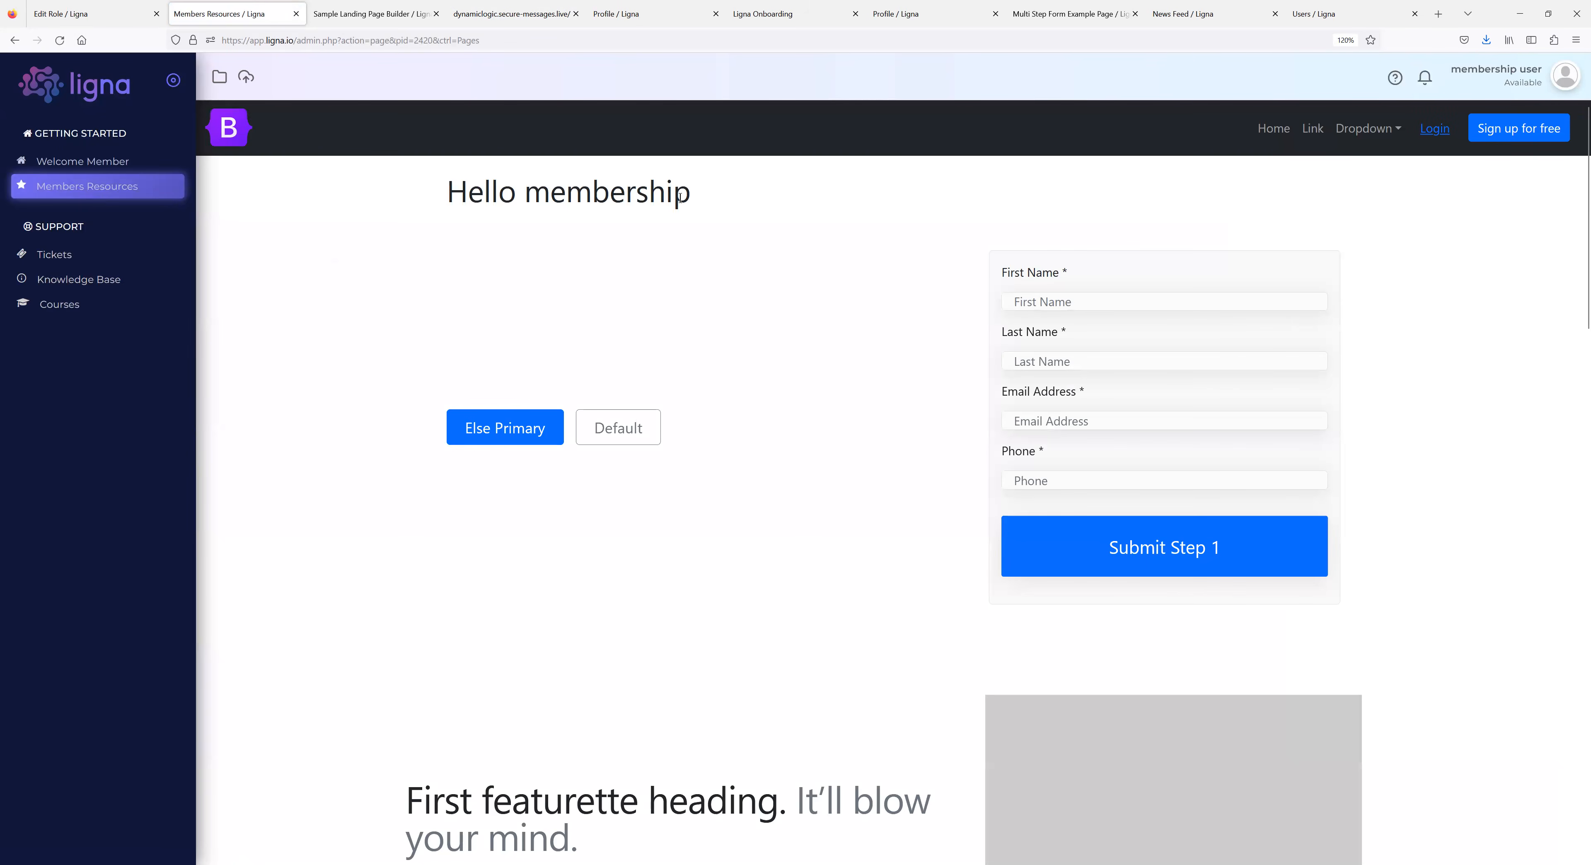
{"action": "left_click_drag", "start_coordinate": [690, 198], "coordinate": [550, 199]}
Log the membership user out through the account menu.
{"action": "left_click", "coordinate": [1573, 77]}
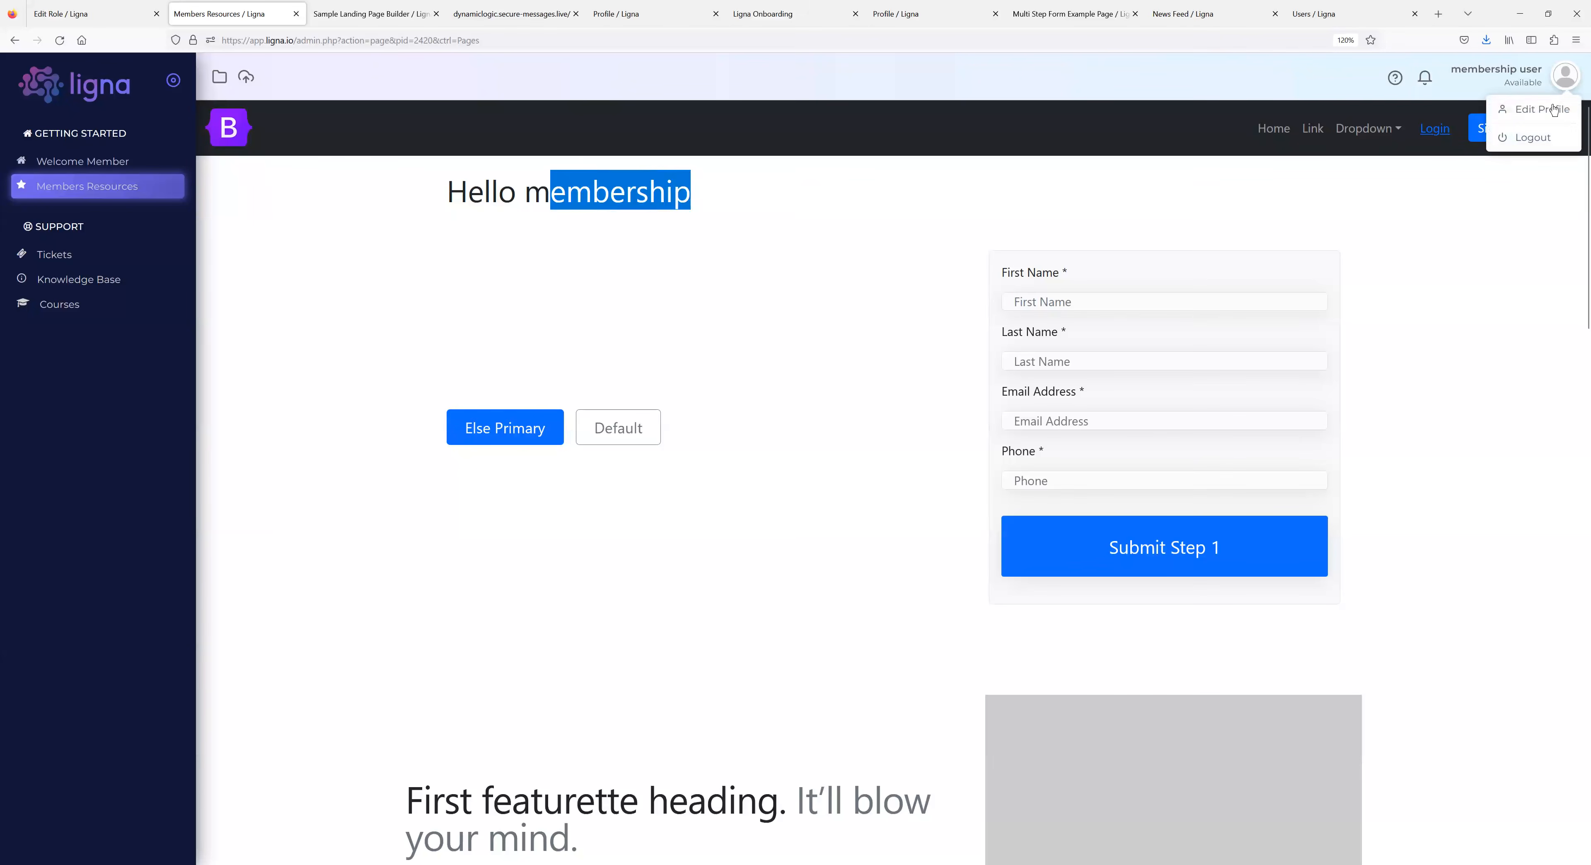
{"action": "left_click", "coordinate": [680, 199]}
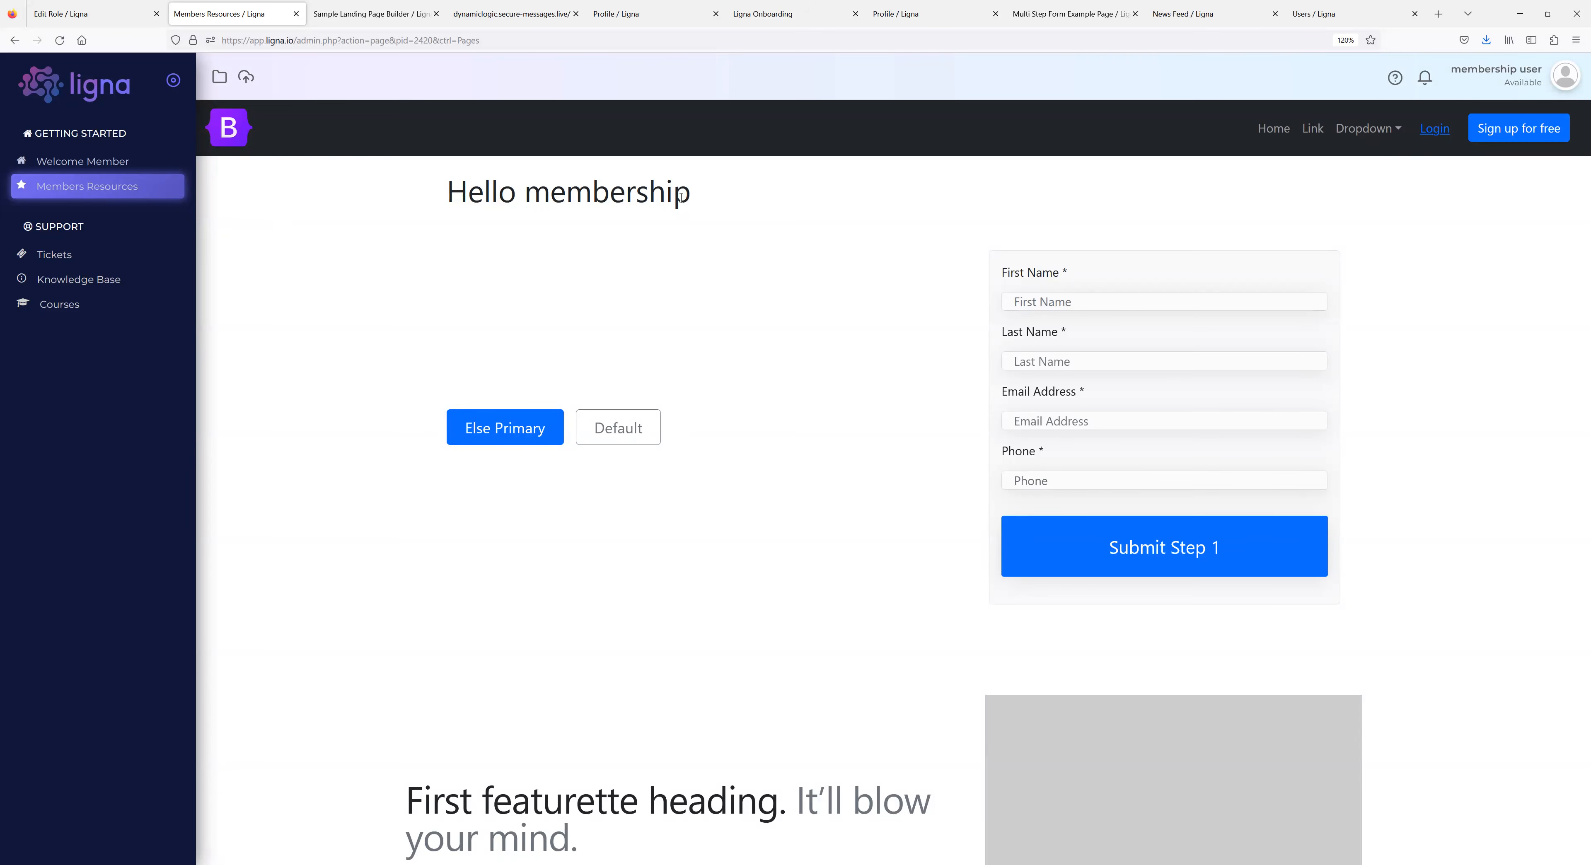
{"action": "left_click", "coordinate": [1505, 87]}
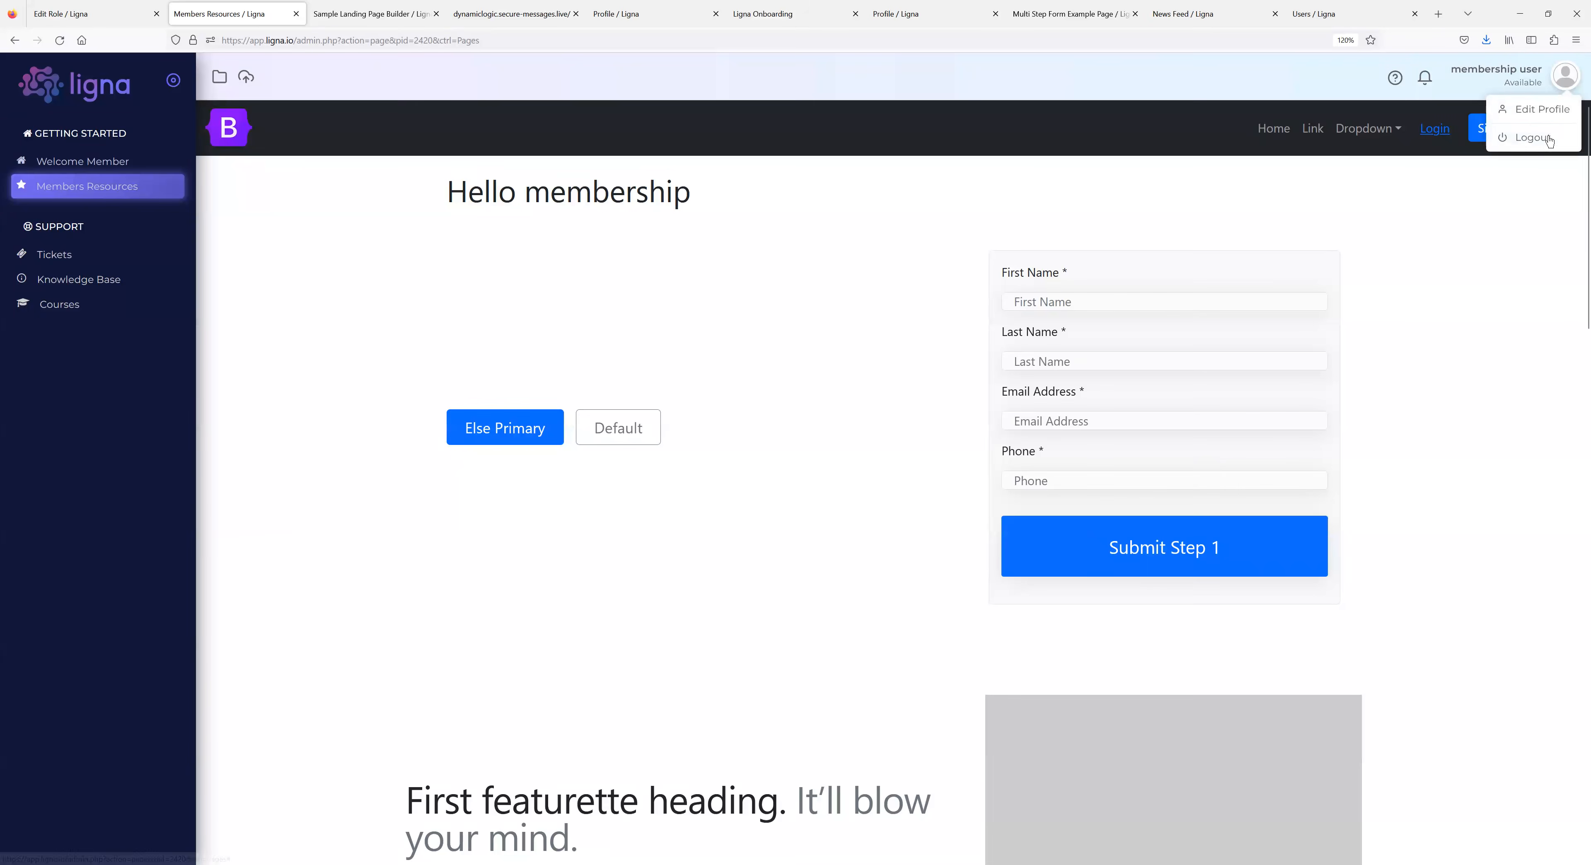
{"action": "left_click", "coordinate": [1537, 138]}
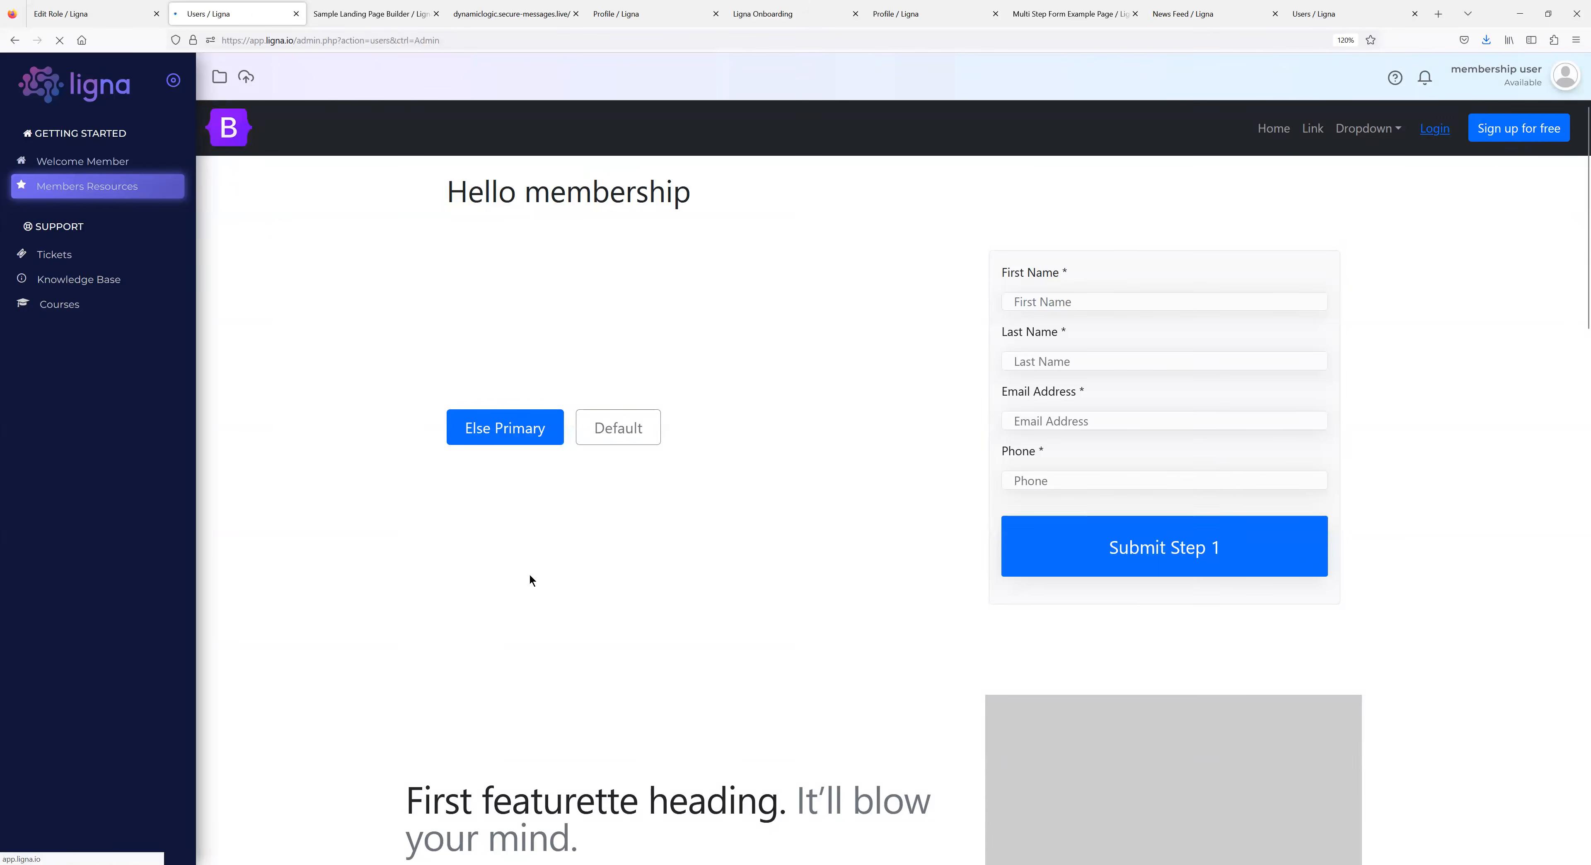
Open the admin Pages list under Settings > System.
{"action": "scroll", "coordinate": [123, 494], "scroll_direction": "down", "scroll_amount": 5}
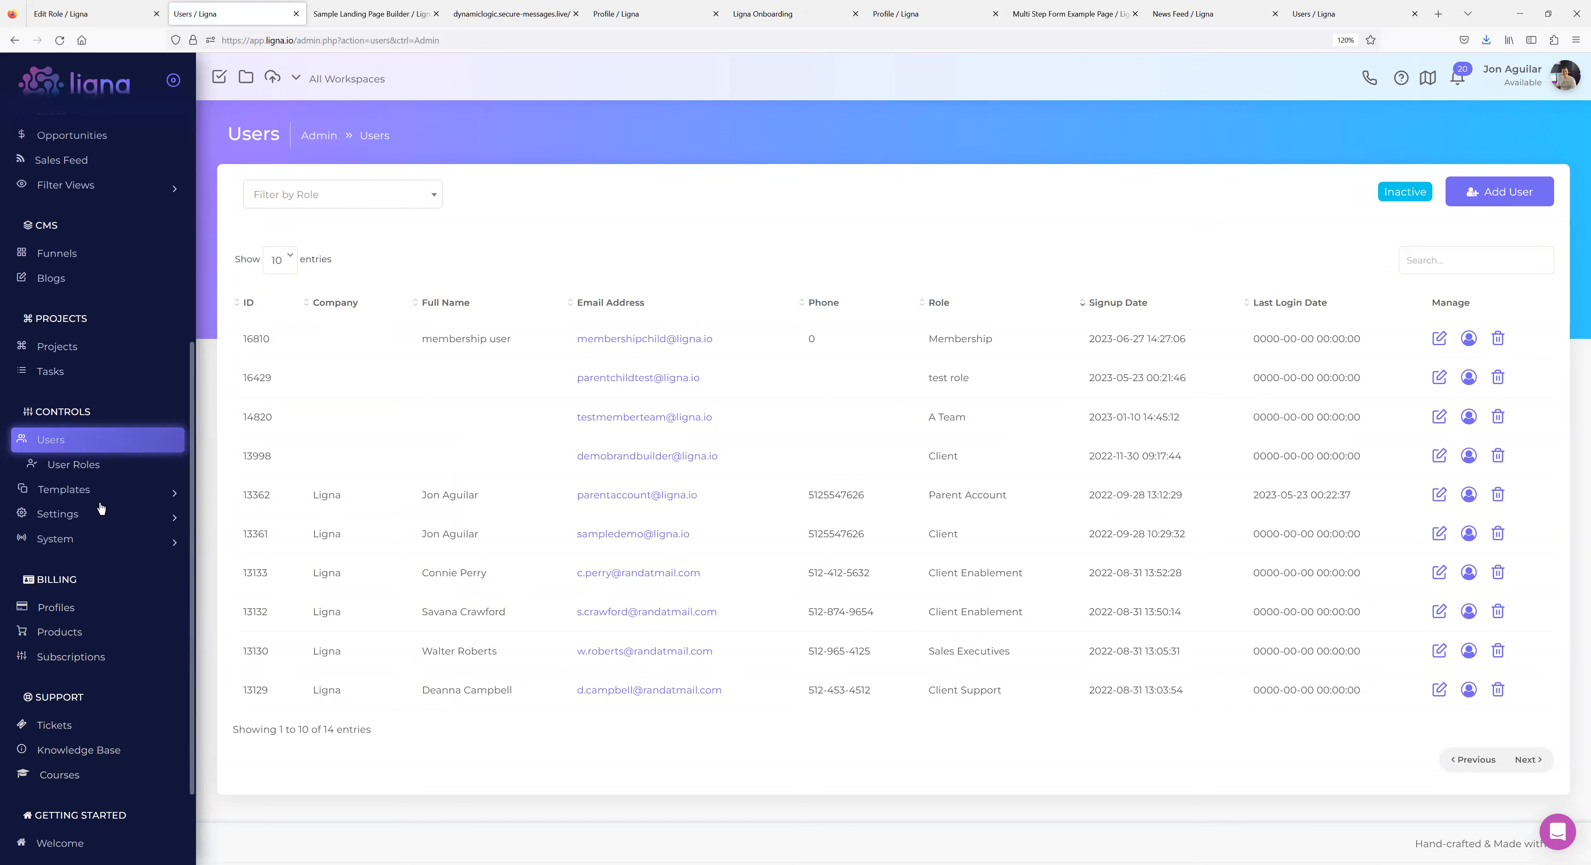
{"action": "left_click", "coordinate": [94, 521]}
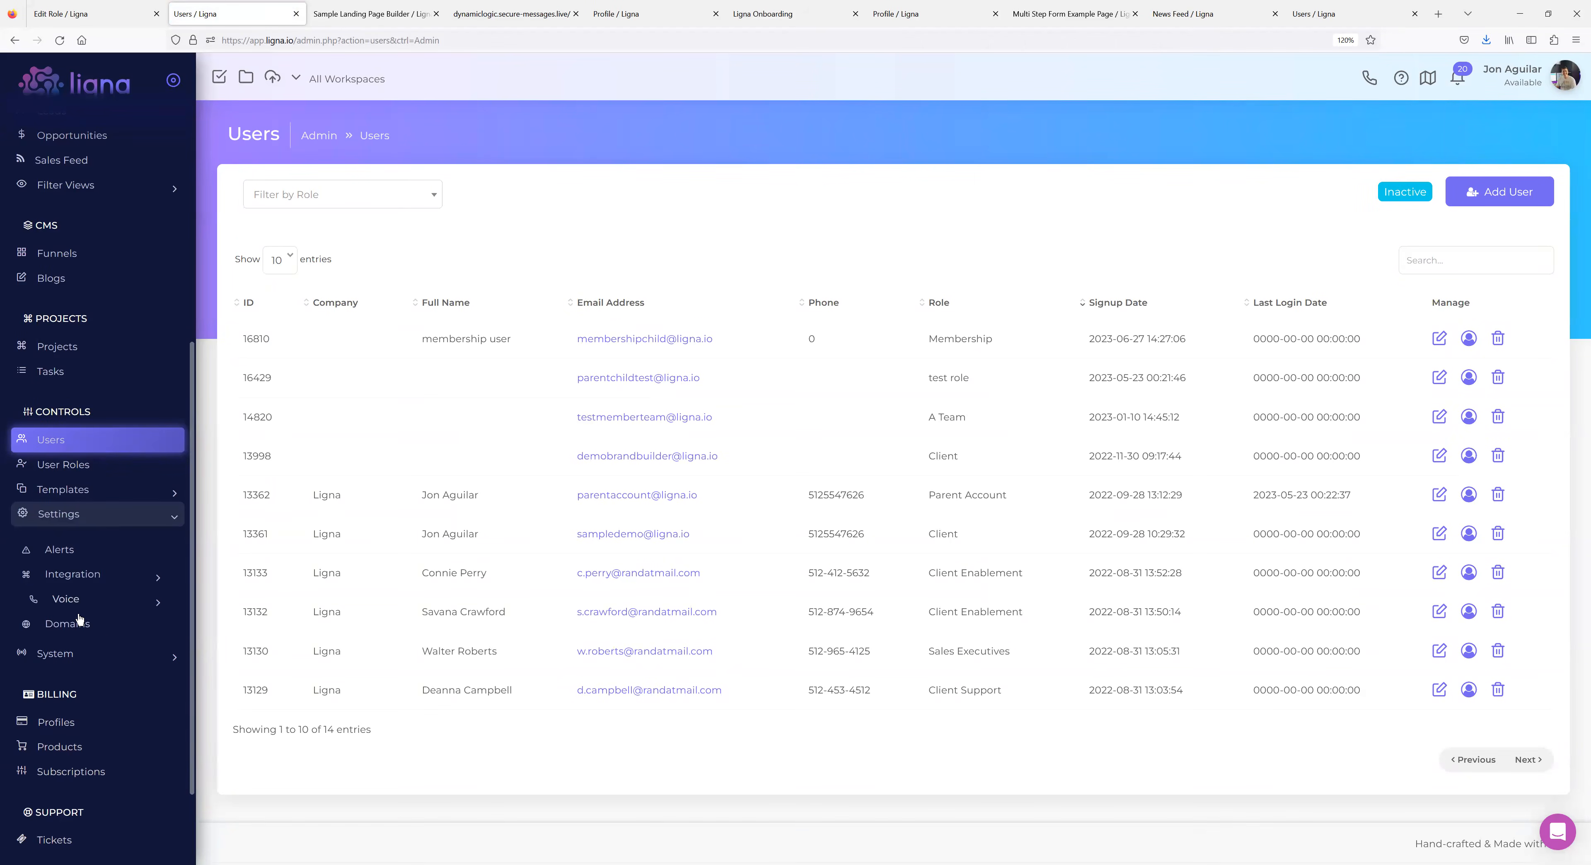
{"action": "left_click", "coordinate": [83, 653]}
{"action": "left_click", "coordinate": [79, 648]}
Copy the Members Resources page's internal link tag {{cpages-2420}}.
{"action": "left_click", "coordinate": [285, 468]}
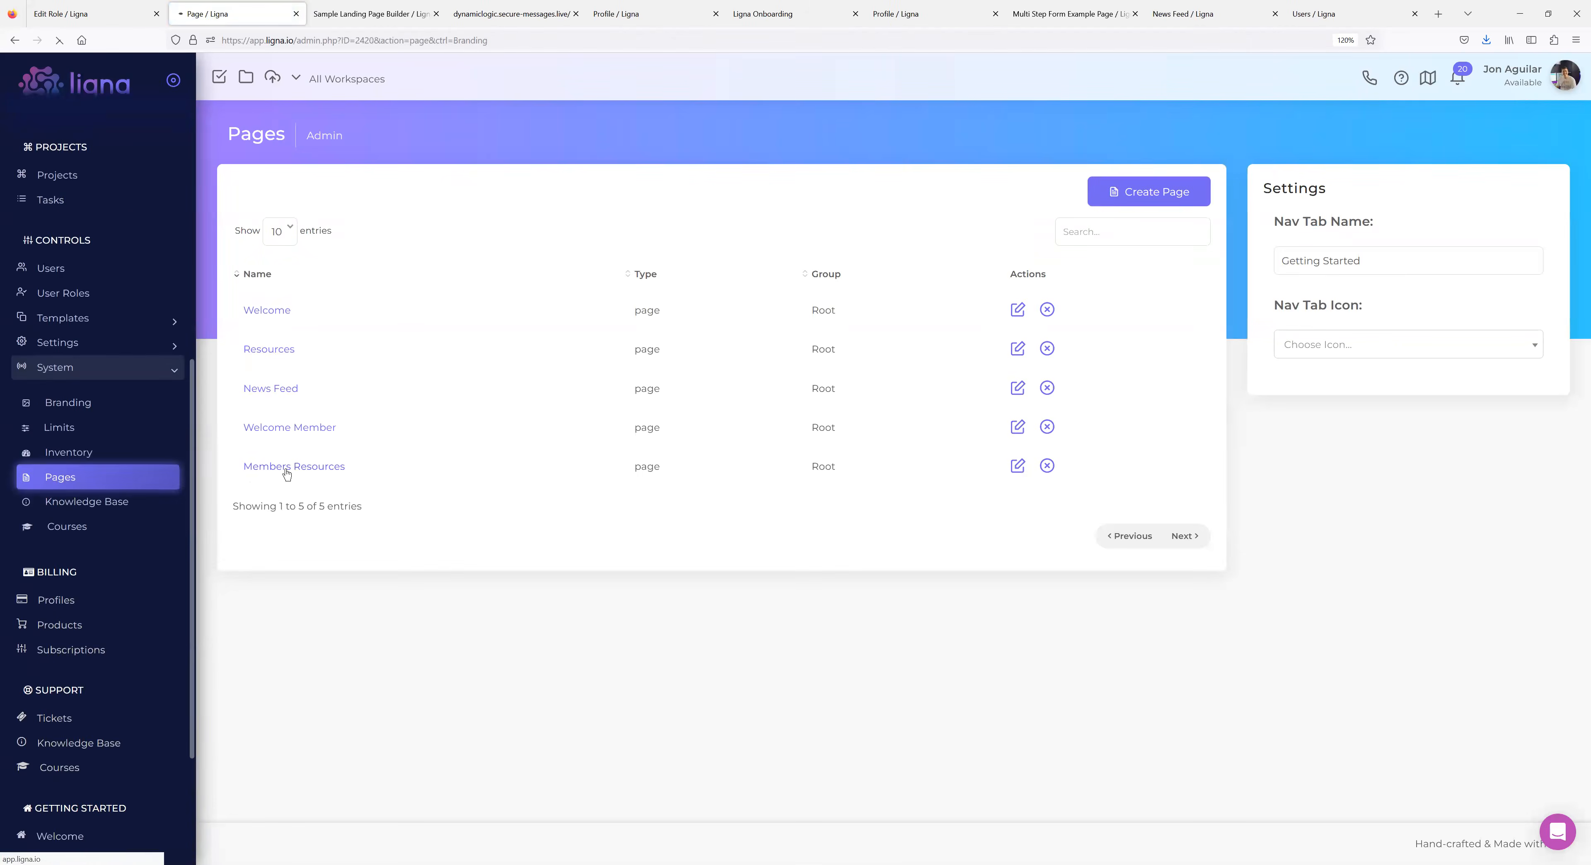
{"action": "left_click_drag", "start_coordinate": [1504, 618], "coordinate": [1532, 618]}
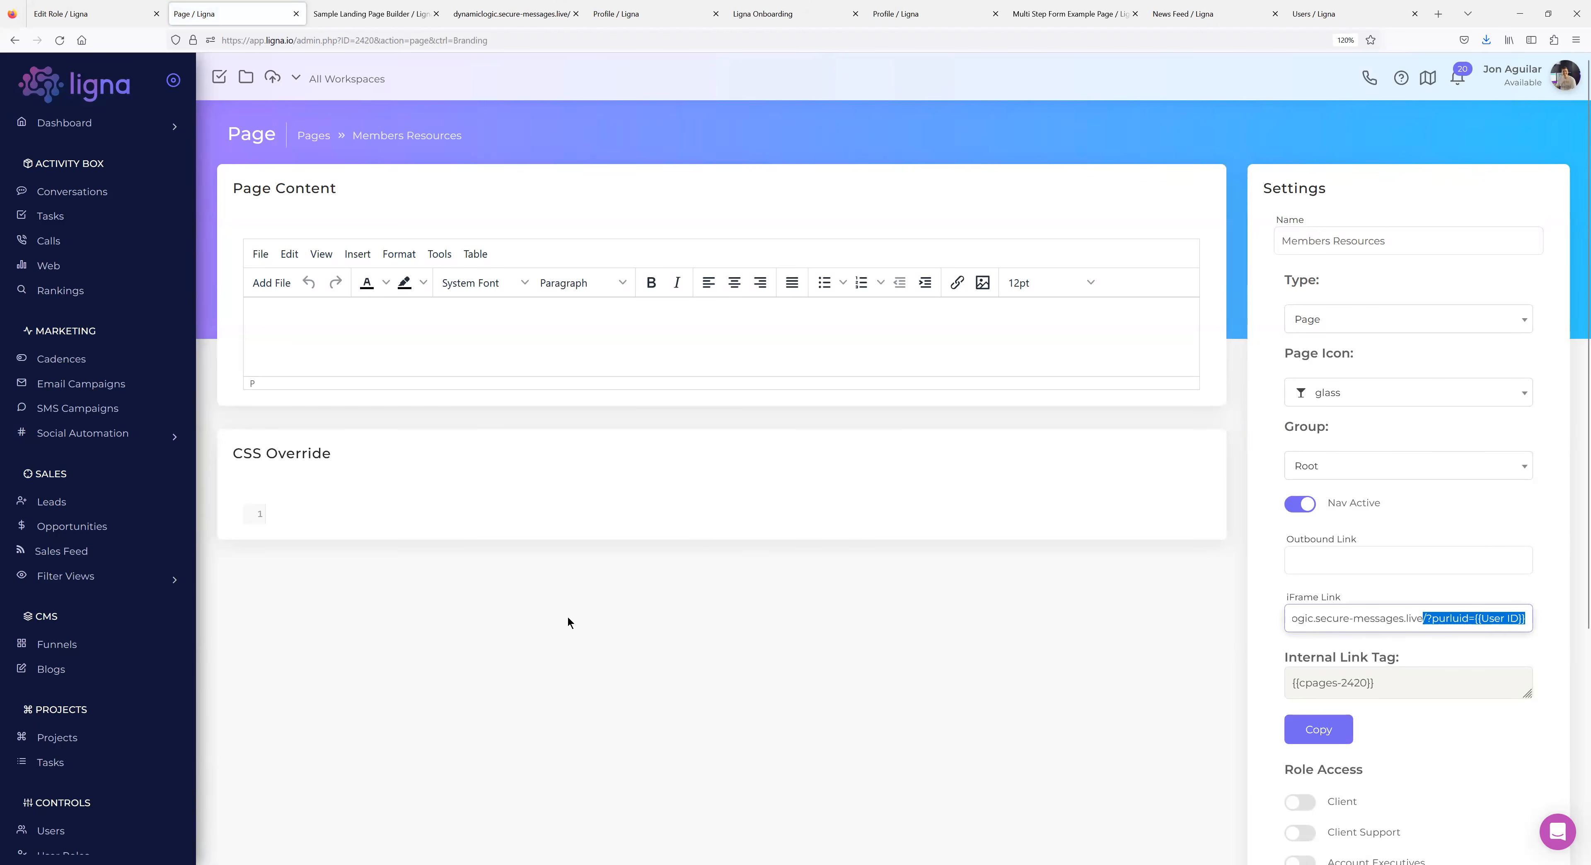
{"action": "left_click", "coordinate": [809, 627]}
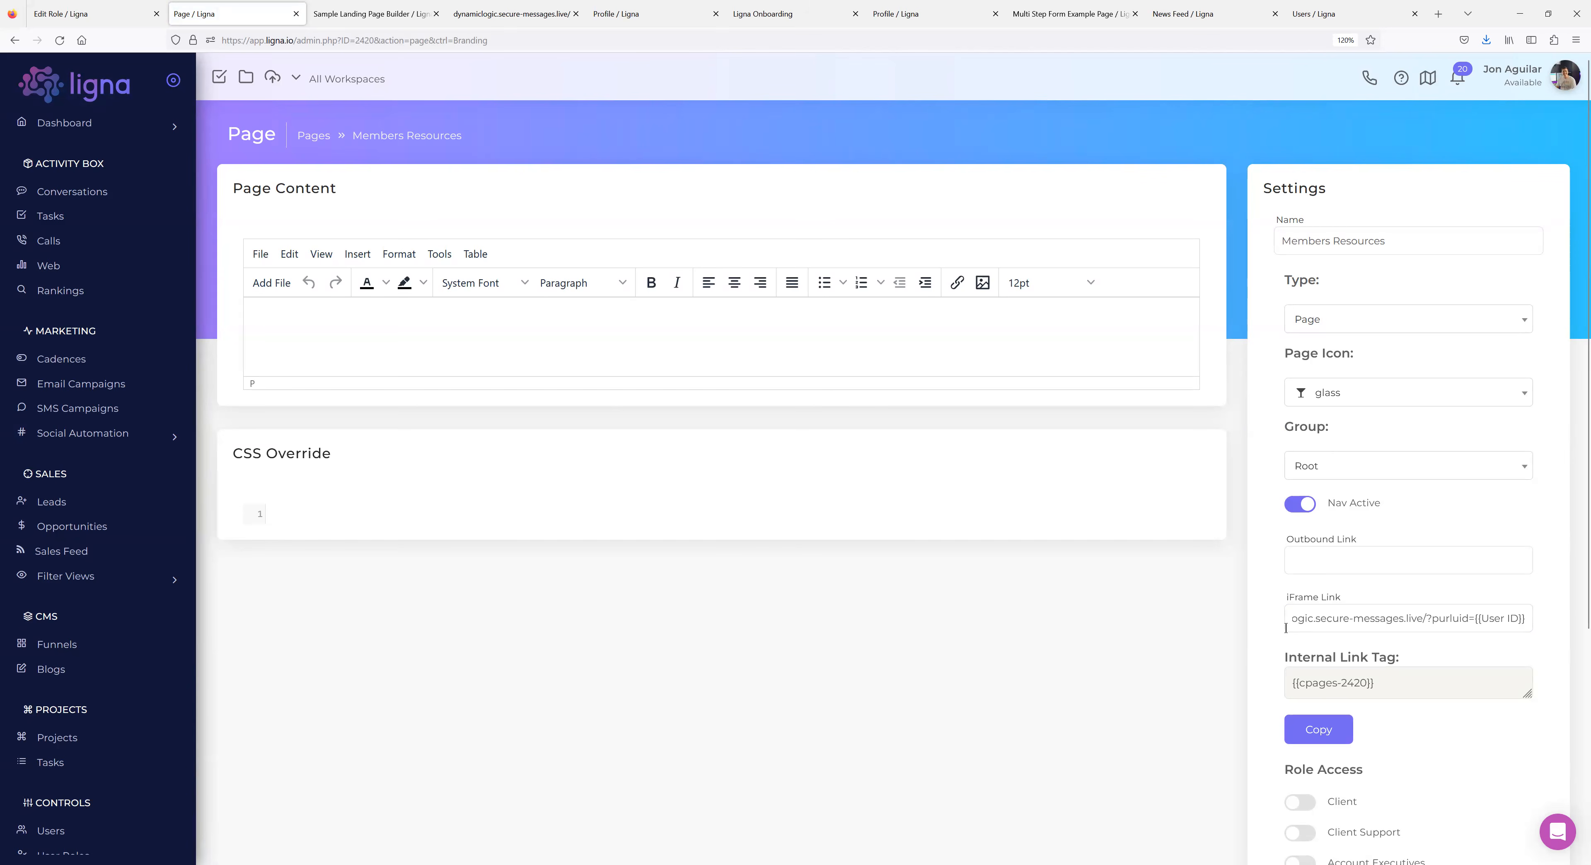
{"action": "left_click", "coordinate": [1322, 732]}
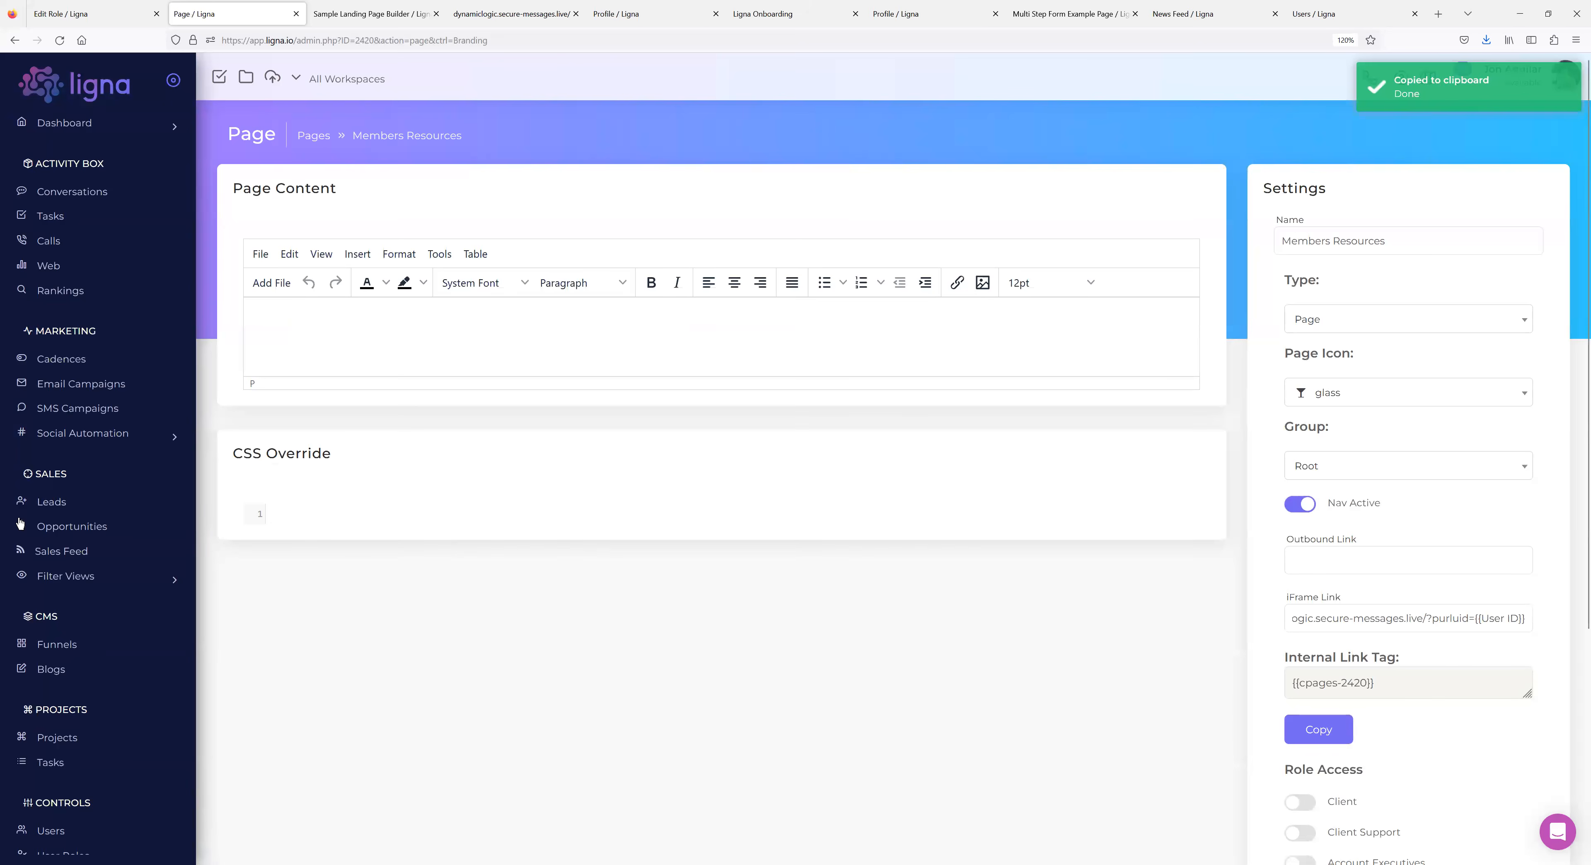
{"action": "left_click", "coordinate": [313, 139]}
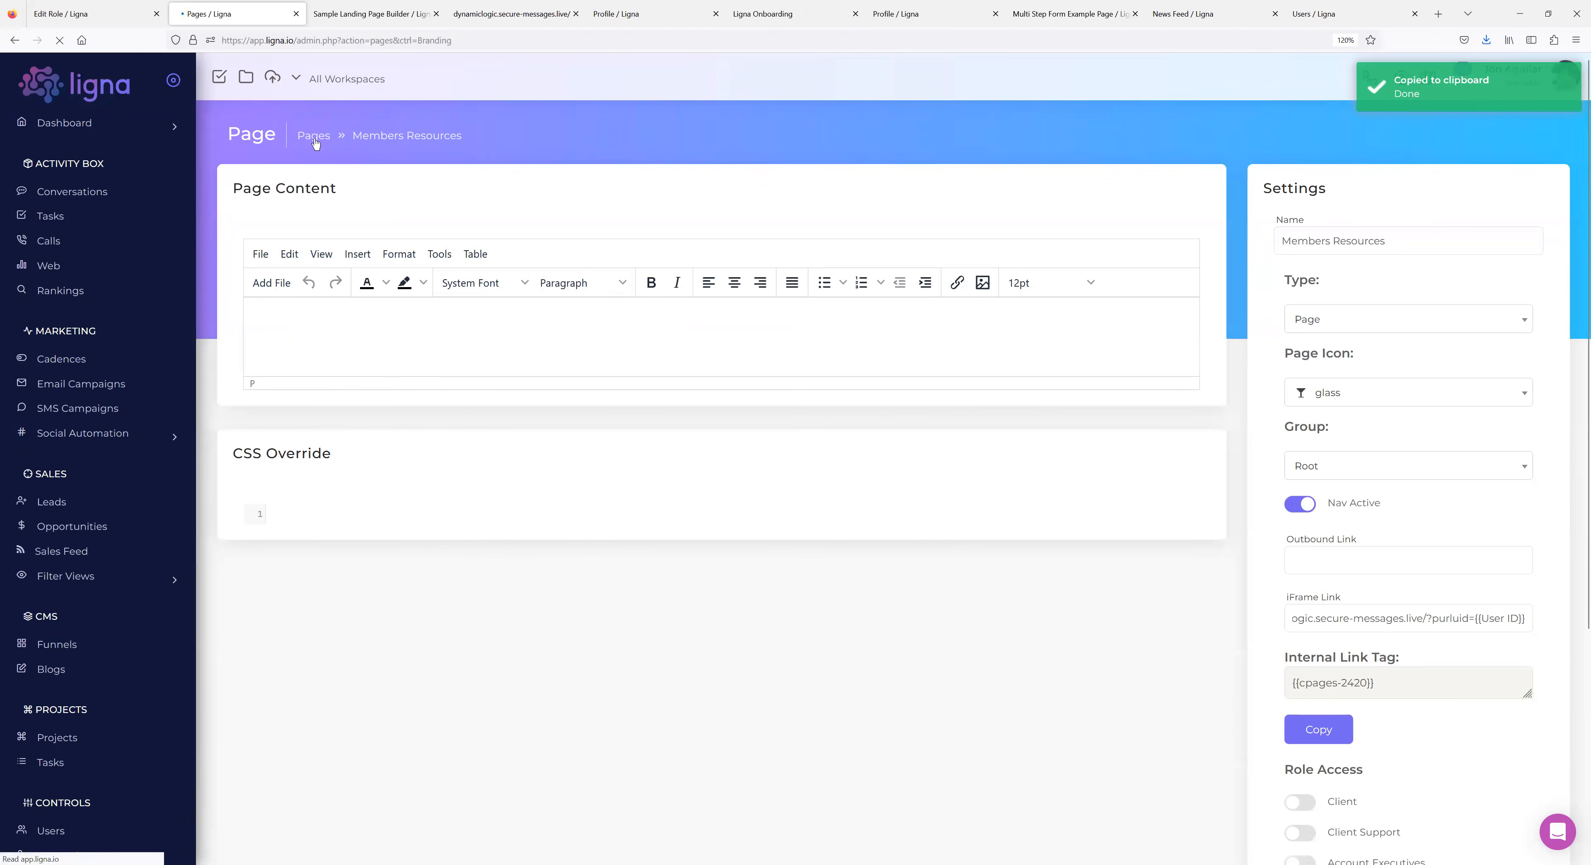
{"action": "left_click", "coordinate": [289, 427]}
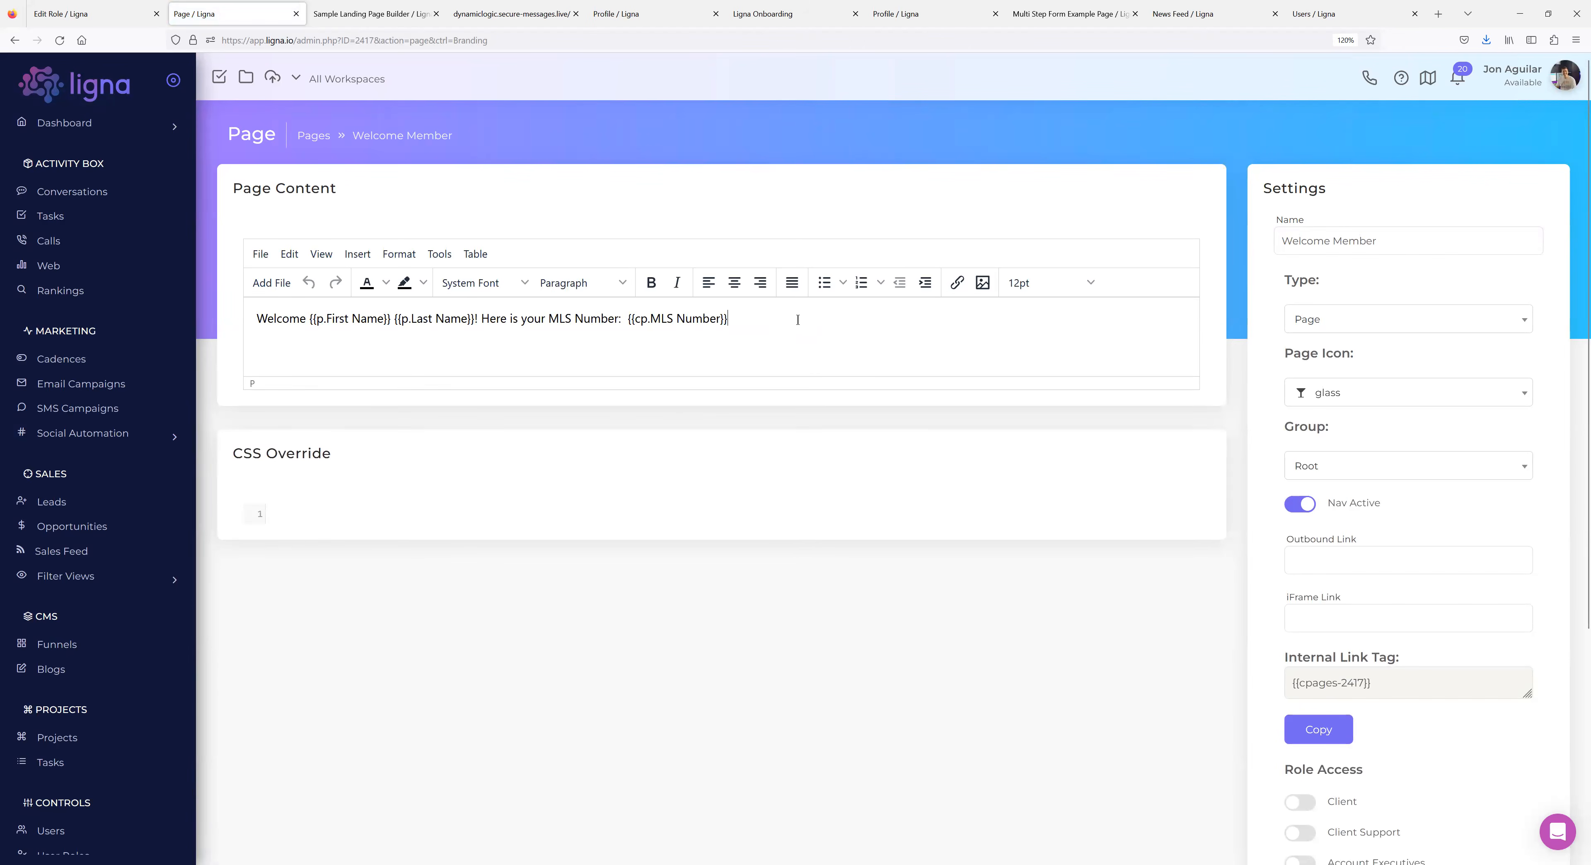
Paste the {{cpages-2420}} tag on a new line below the Welcome Member greeting and save.
{"action": "left_click", "coordinate": [808, 329]}
{"action": "key", "text": "Return"}
{"action": "key", "text": "ctrl+v"}
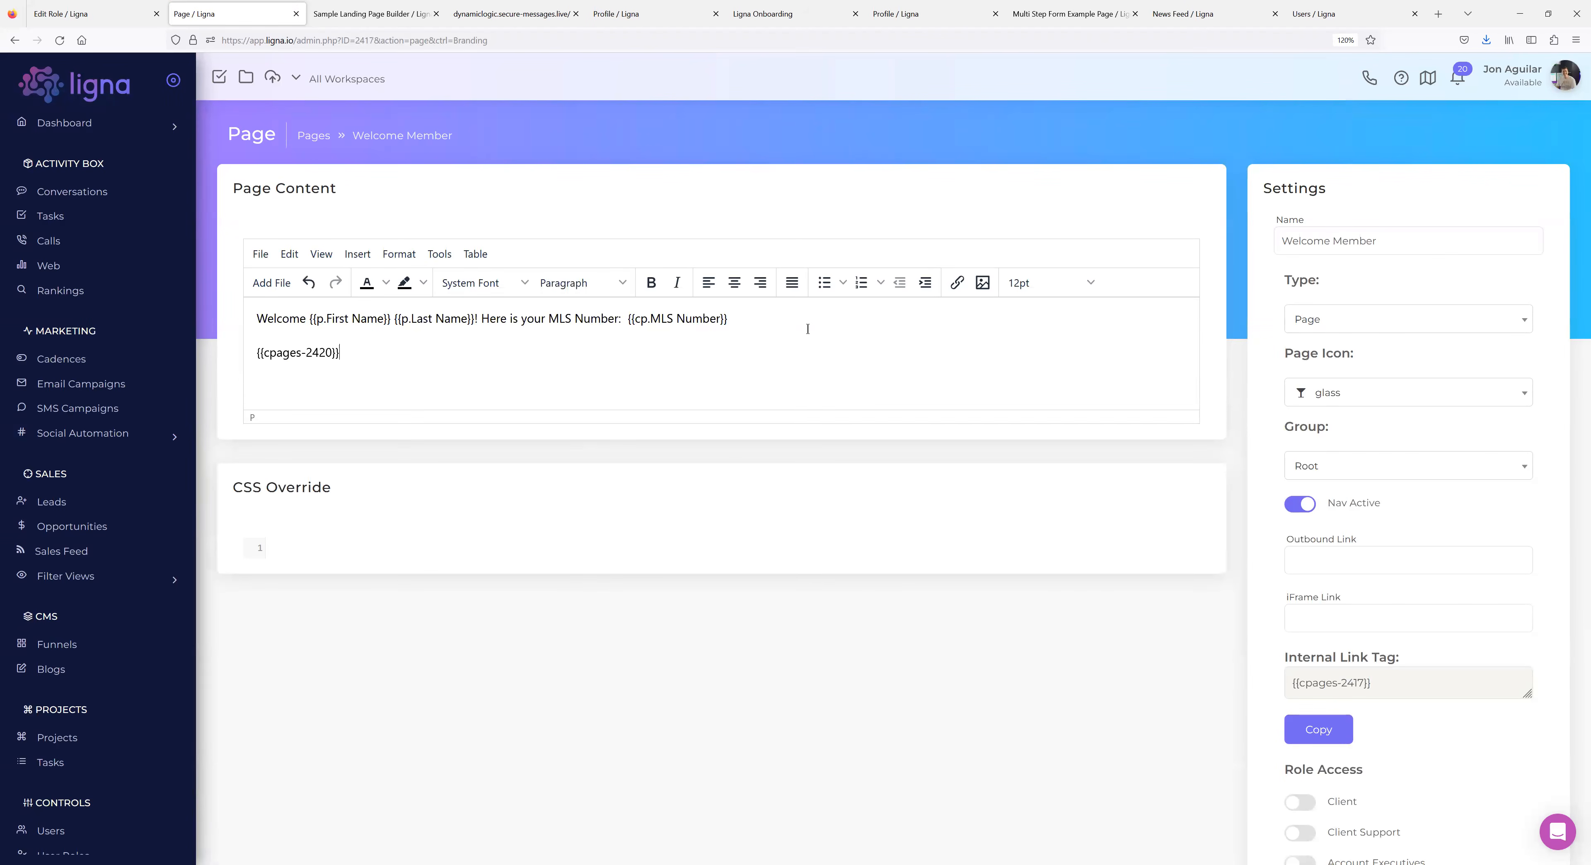
{"action": "left_click", "coordinate": [607, 664]}
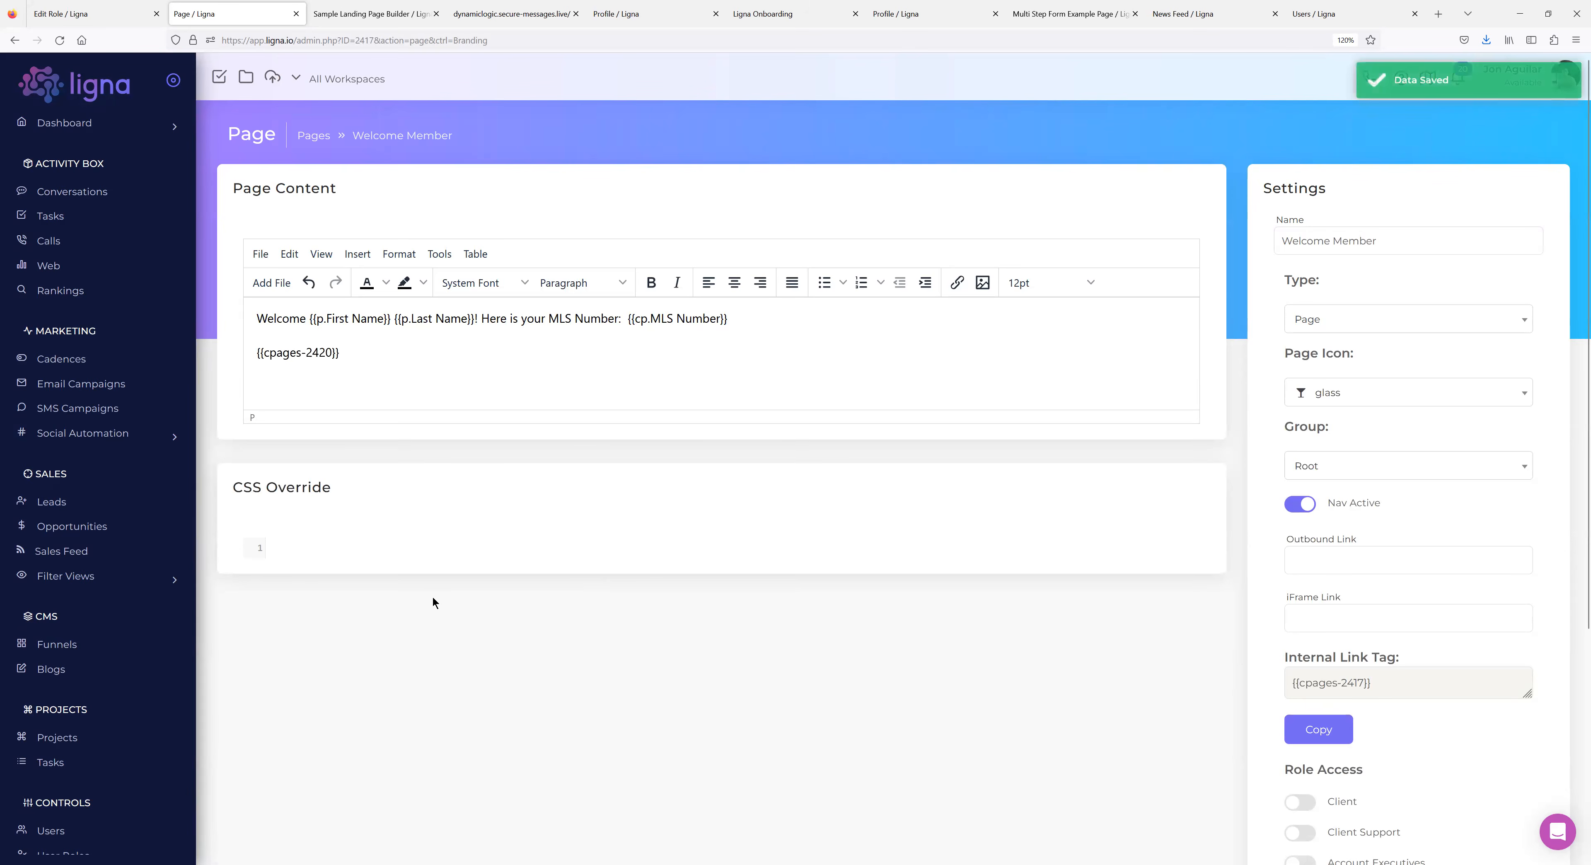
{"action": "scroll", "coordinate": [121, 538], "scroll_direction": "down", "scroll_amount": 6}
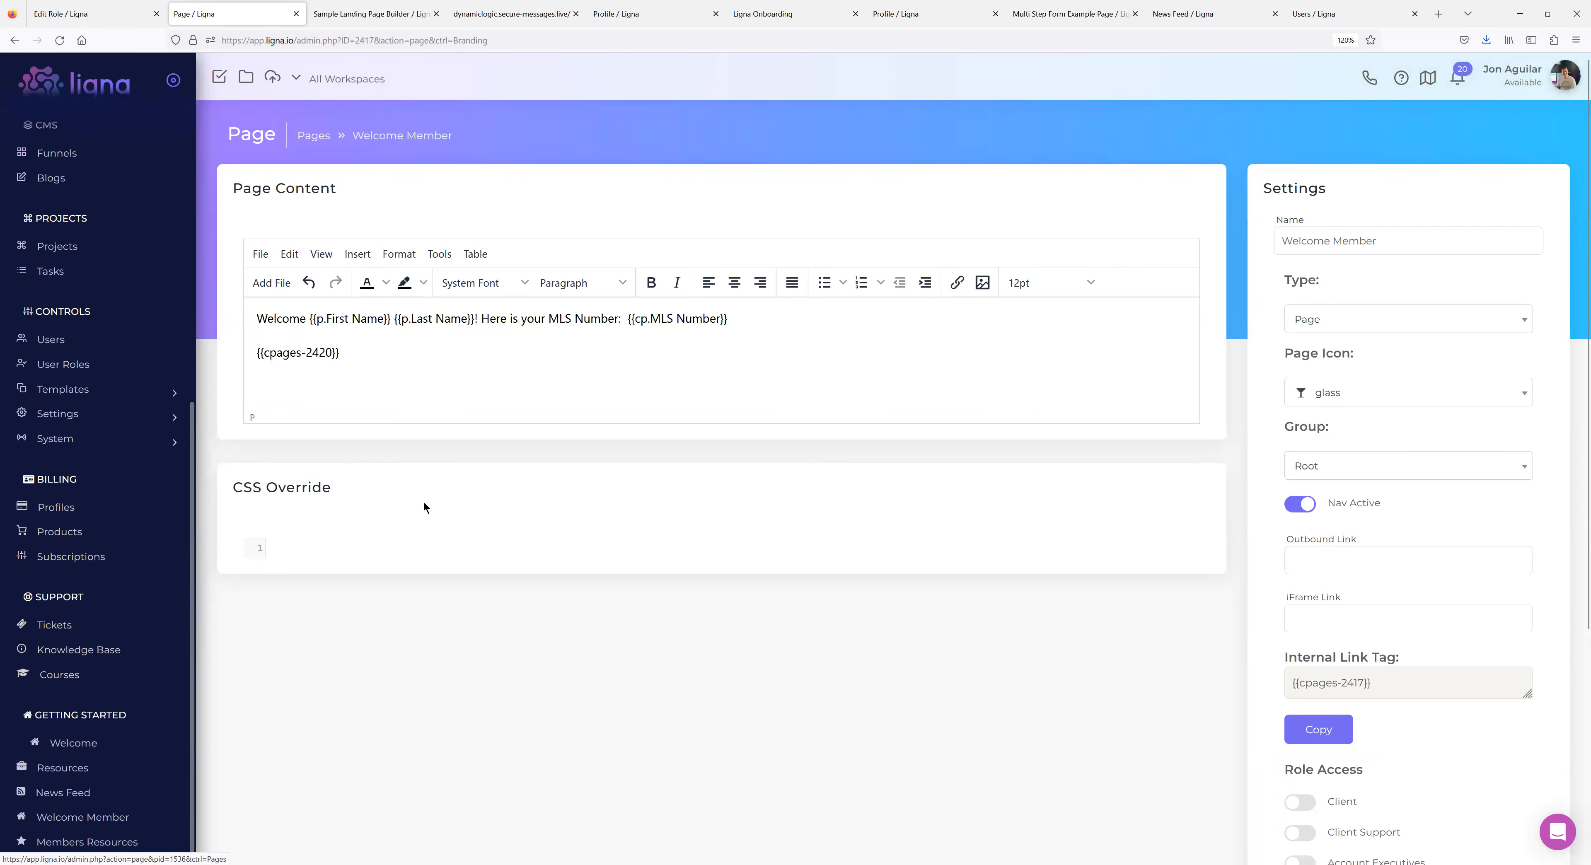
{"action": "left_click", "coordinate": [74, 438]}
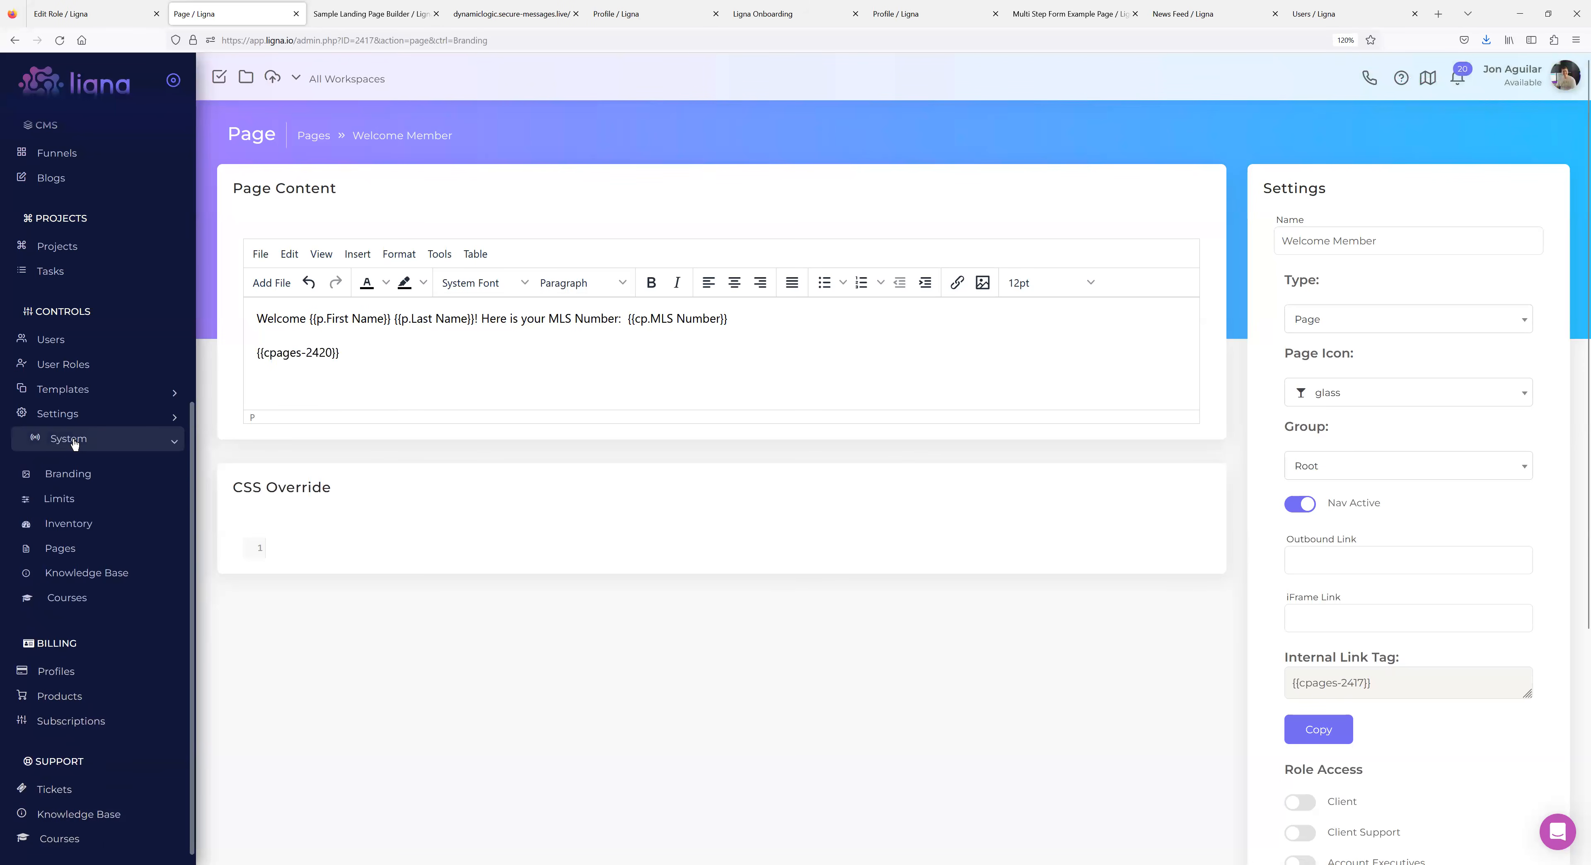
{"action": "scroll", "coordinate": [74, 441], "scroll_direction": "down", "scroll_amount": 3}
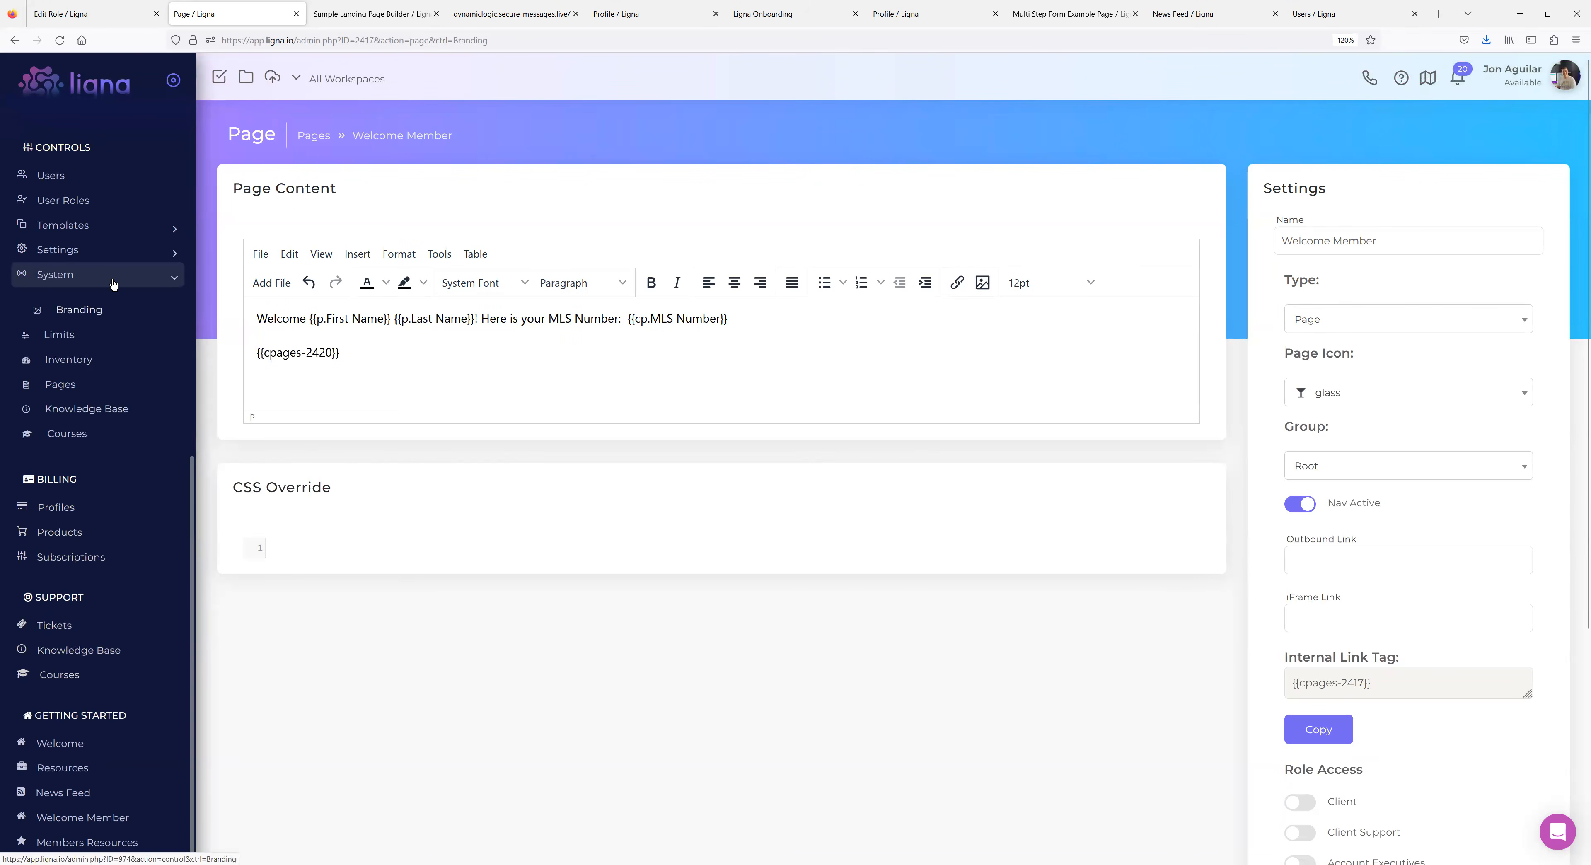
{"action": "left_click_drag", "start_coordinate": [340, 354], "coordinate": [262, 357]}
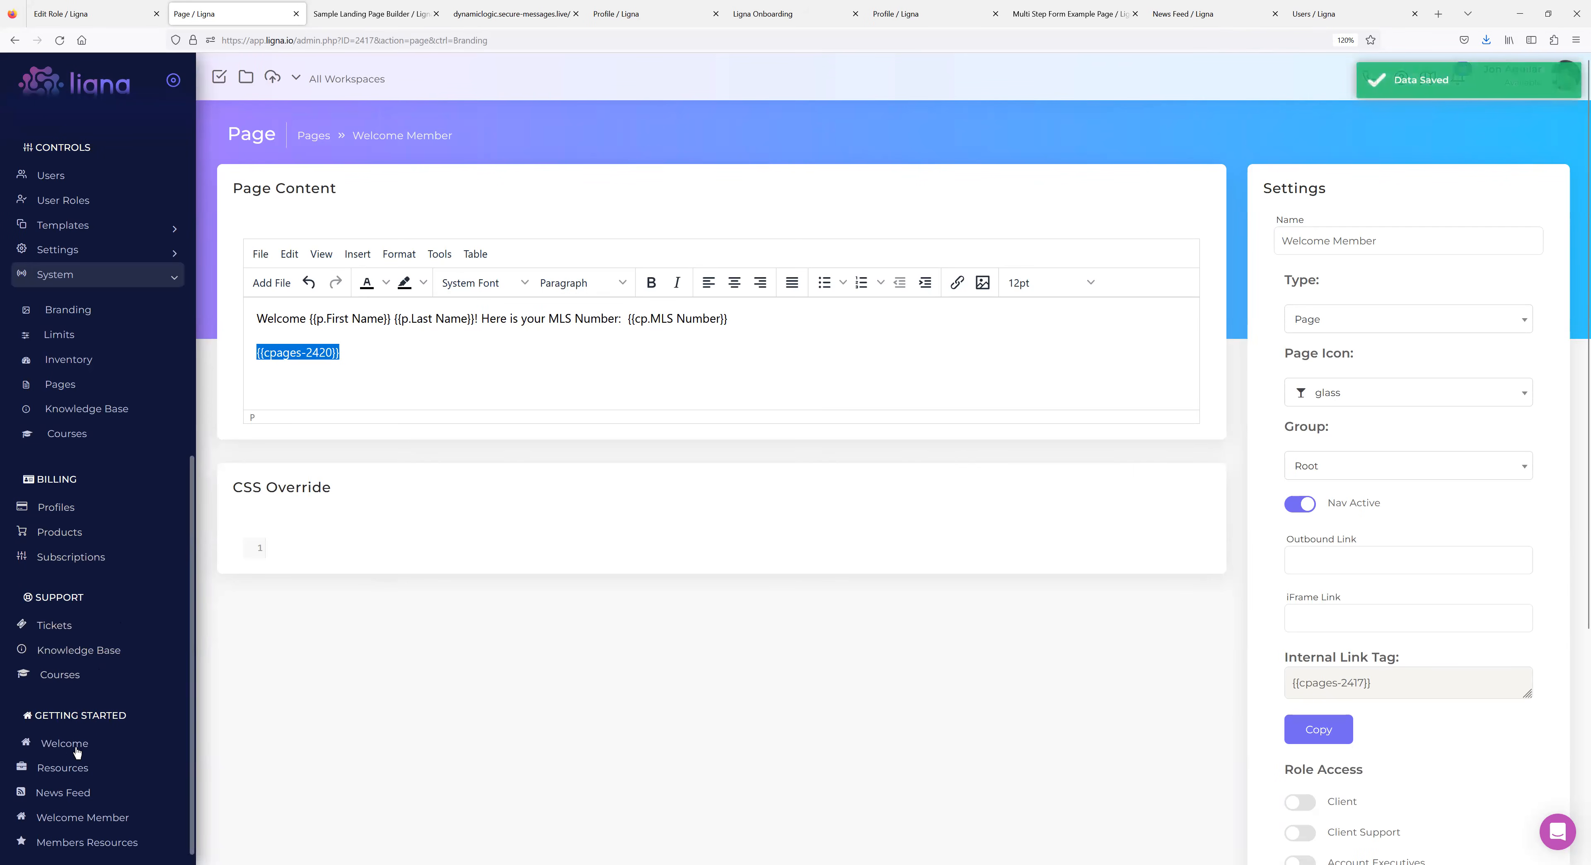
Preview Welcome Member, where the tag renders as admin.php?action=page&pid=2420&ctrl=Pages.
{"action": "left_click", "coordinate": [79, 820]}
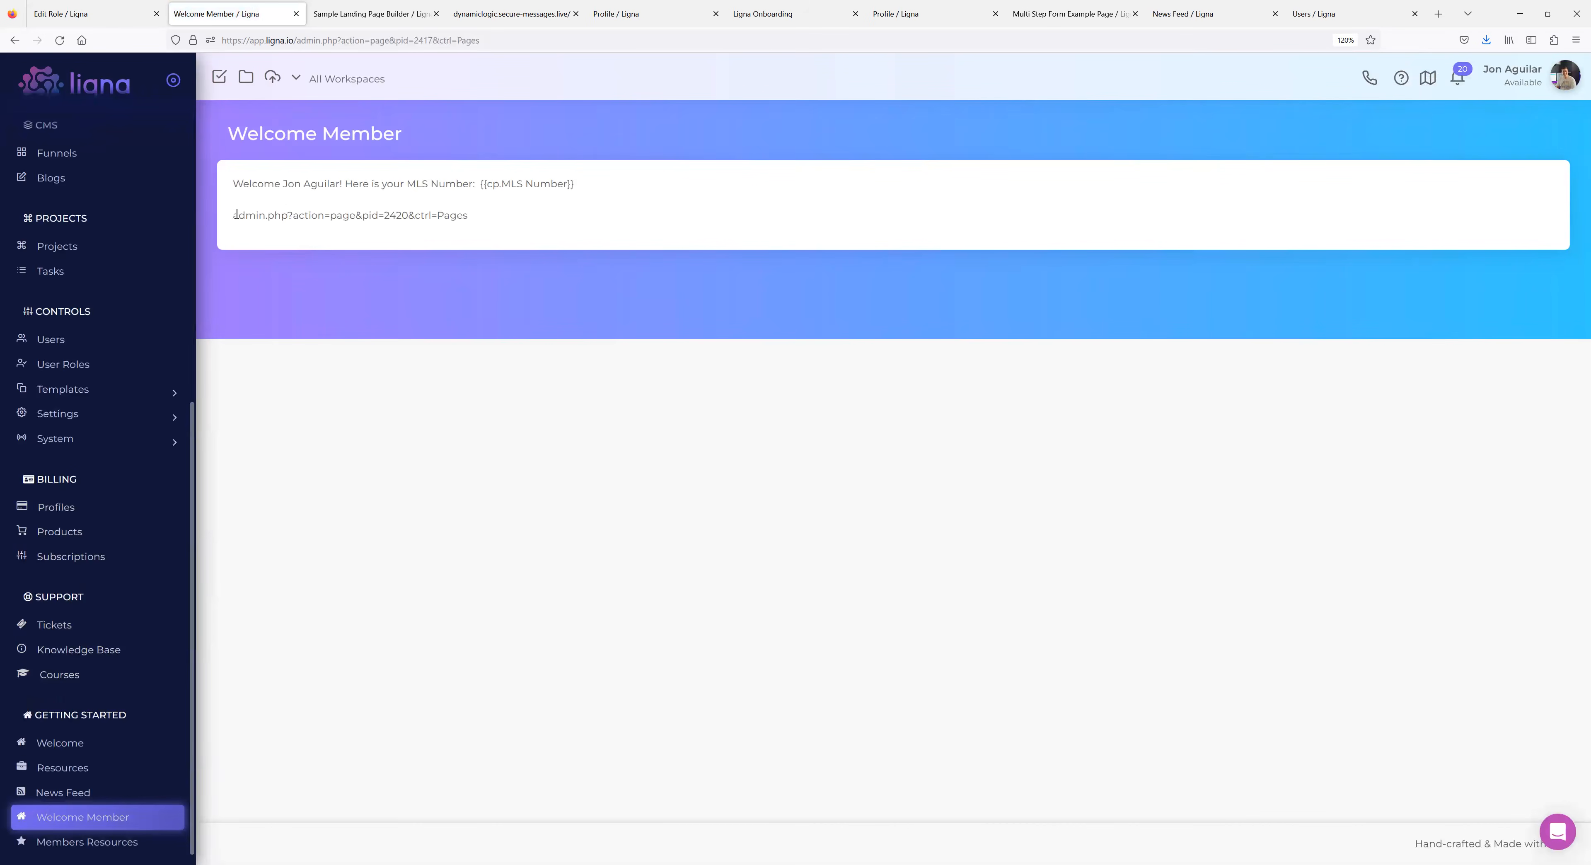
{"action": "left_click_drag", "start_coordinate": [469, 218], "coordinate": [230, 210]}
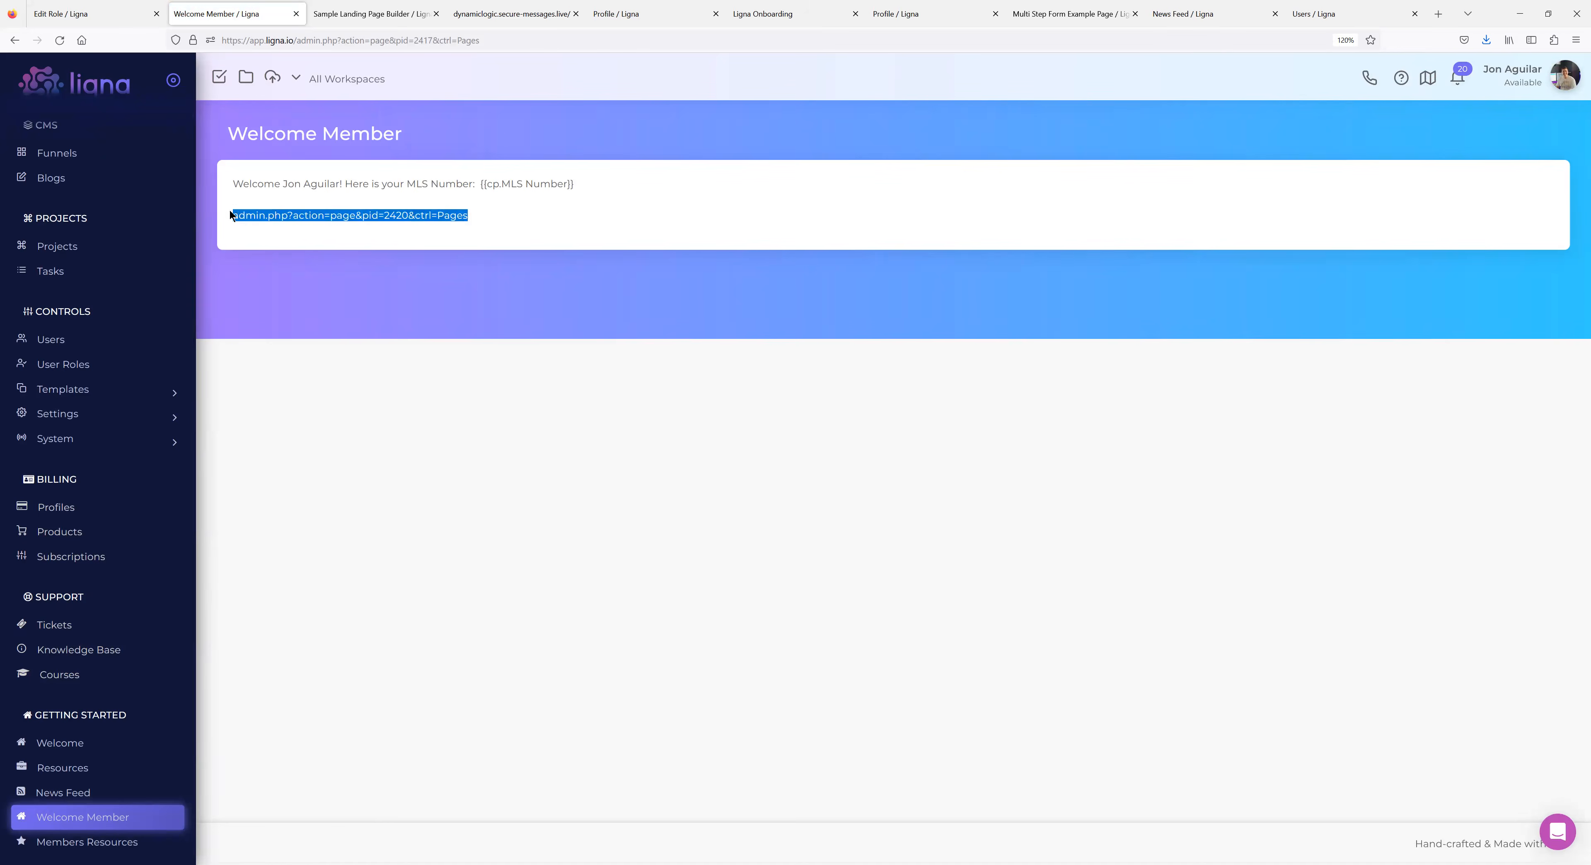
{"action": "left_click", "coordinate": [279, 221]}
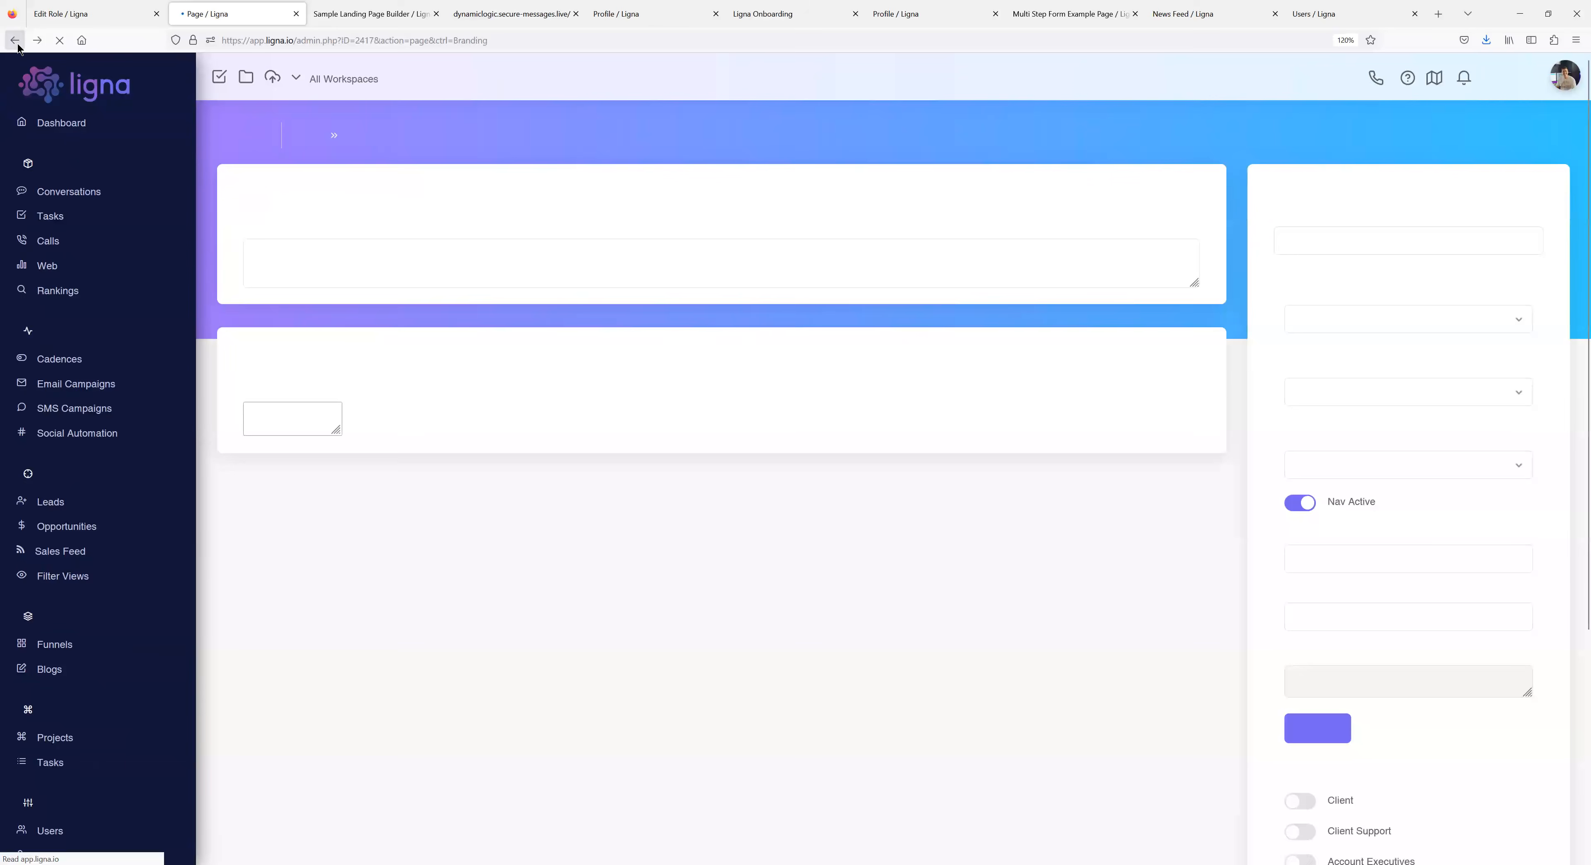
Replace the raw link tag line with the text 'Get Started Here'.
{"action": "triple_click", "coordinate": [326, 355]}
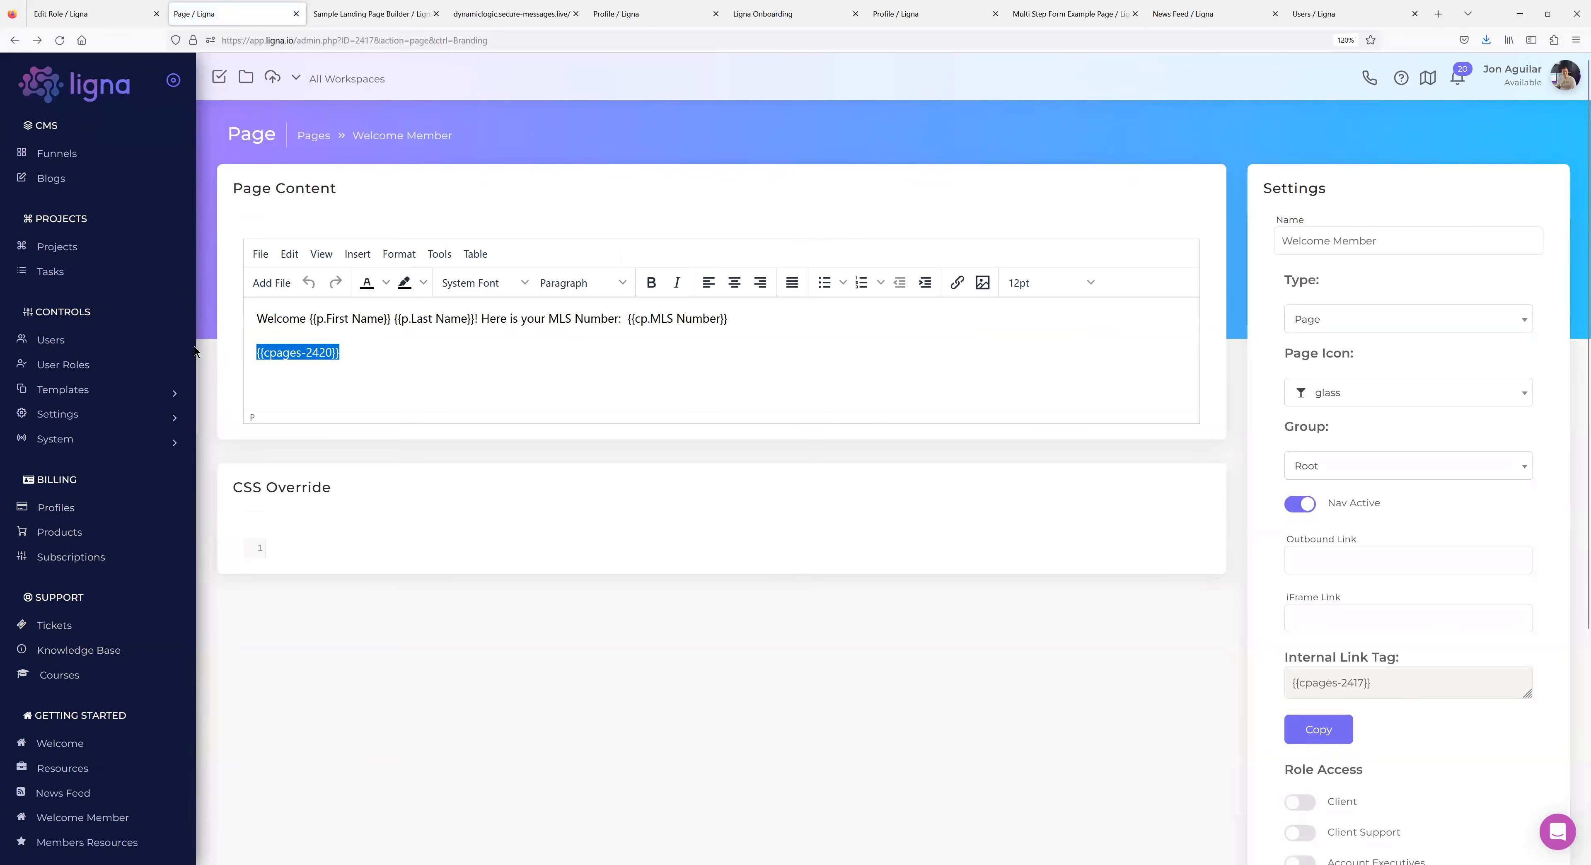
{"action": "key", "text": "BackSpace"}
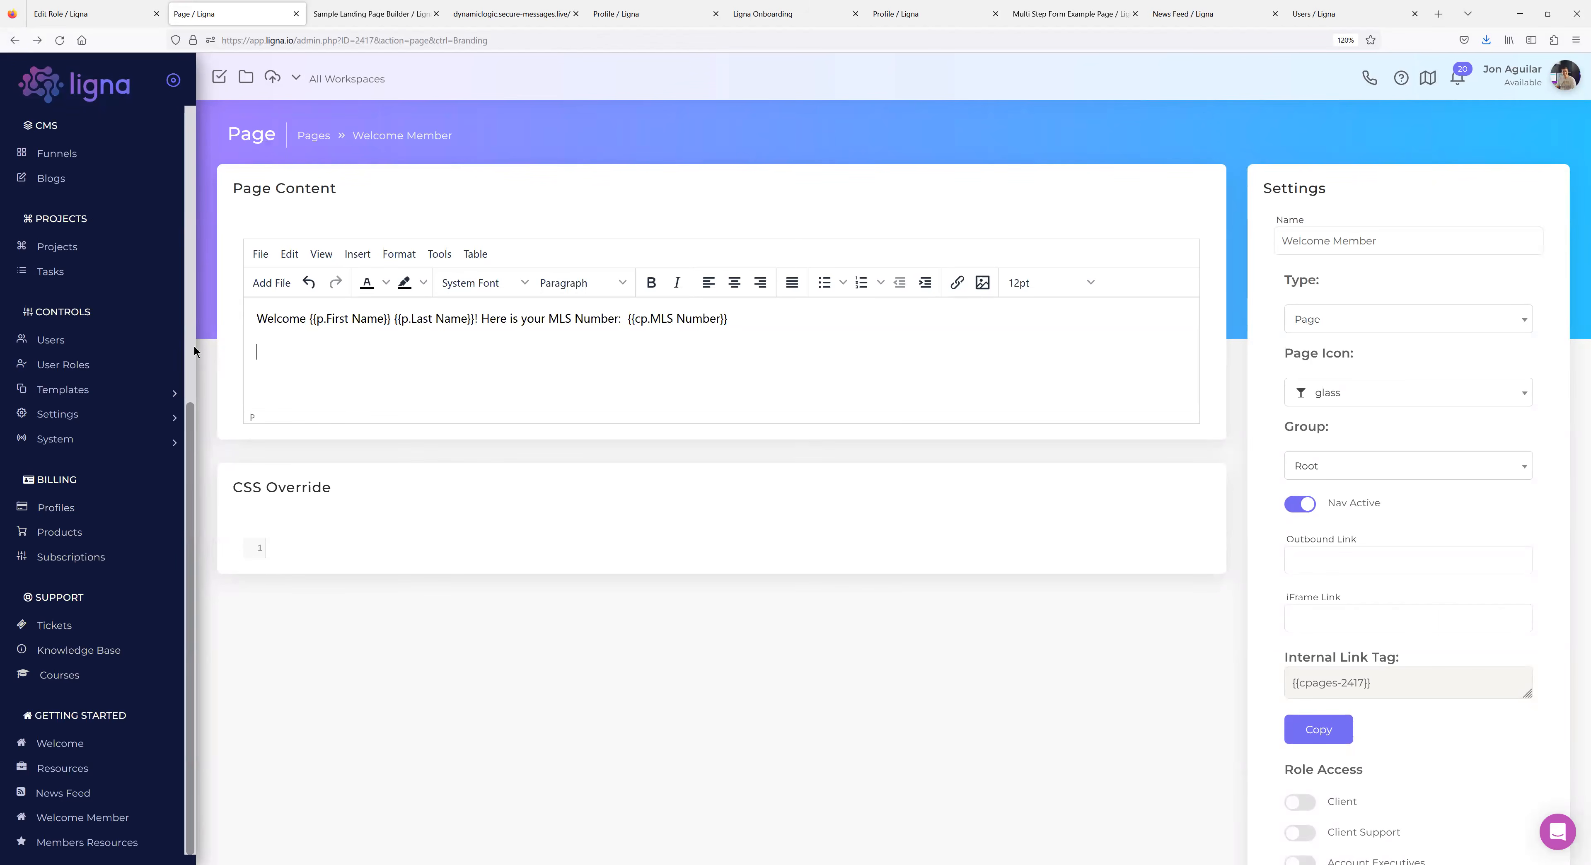
{"action": "type", "text": "Get Started here"}
{"action": "key", "text": "BackSpace"}
{"action": "key", "text": "BackSpace"}
{"action": "key", "text": "BackSpace"}
{"action": "key", "text": "BackSpace"}
{"action": "key", "text": "BackSpace"}
{"action": "type", "text": "Here"}
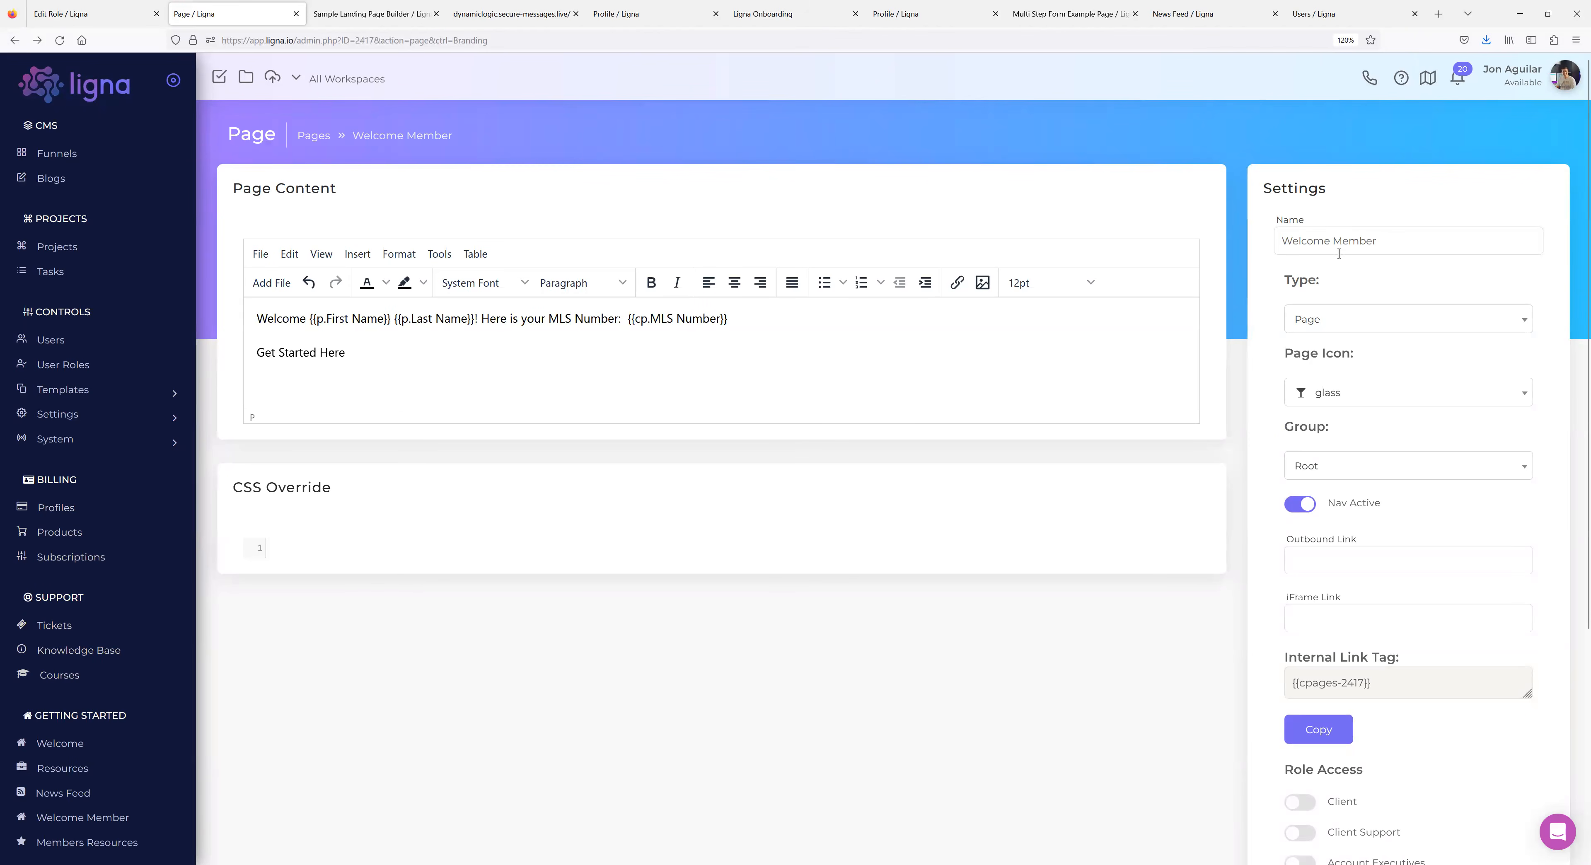
Link 'Get Started Here' to the pasted Members Resources tag and save the page.
{"action": "left_click_drag", "start_coordinate": [350, 357], "coordinate": [250, 359]}
{"action": "right_click", "coordinate": [305, 351]}
{"action": "left_click", "coordinate": [344, 368]}
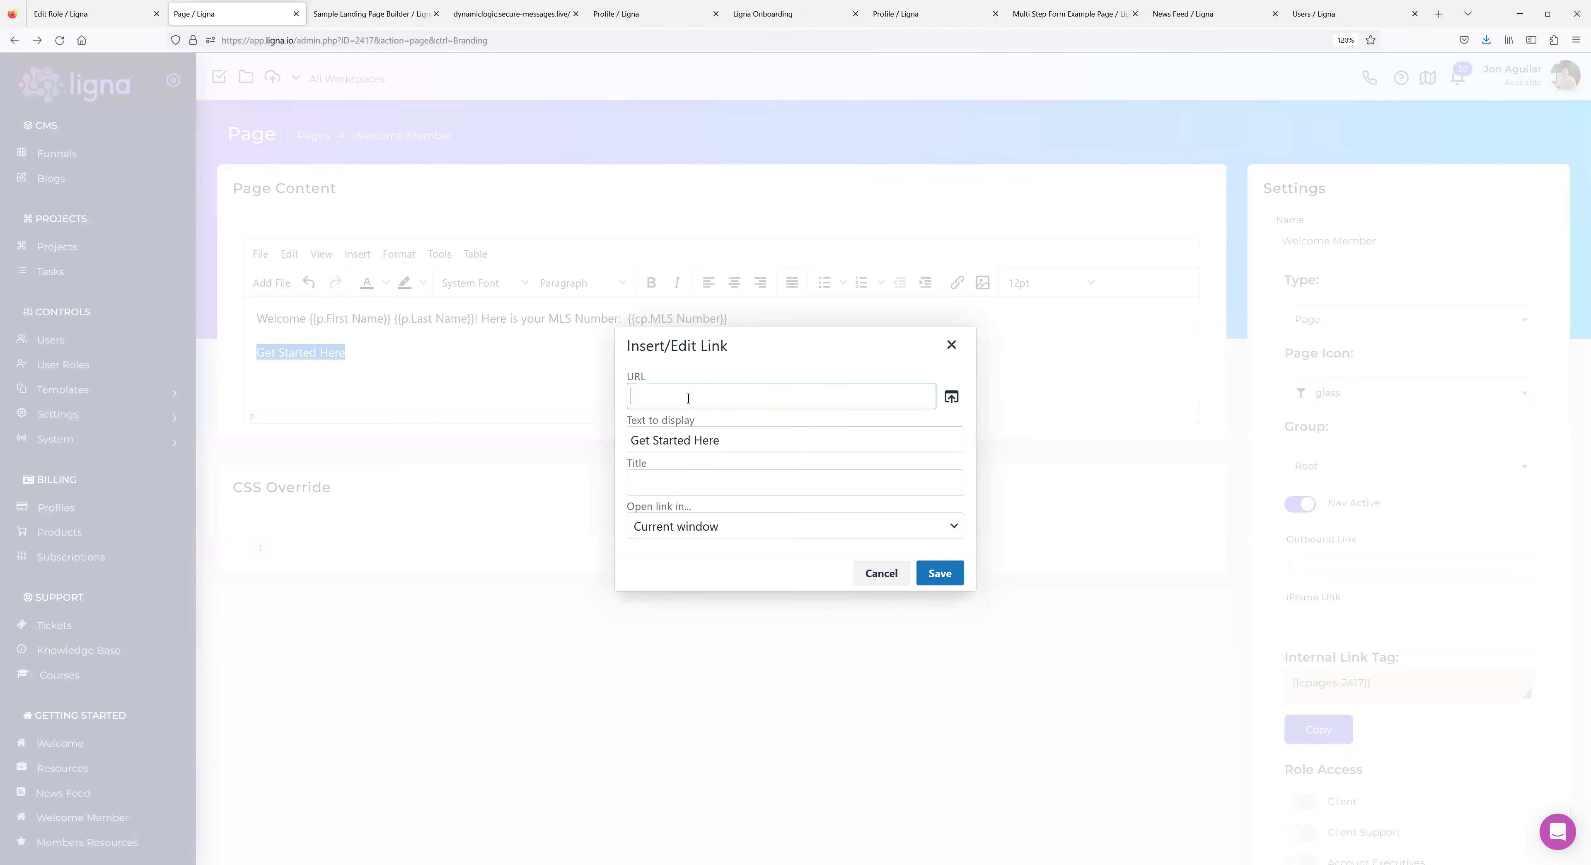
{"action": "key", "text": "ctrl+v"}
{"action": "left_click", "coordinate": [933, 575]}
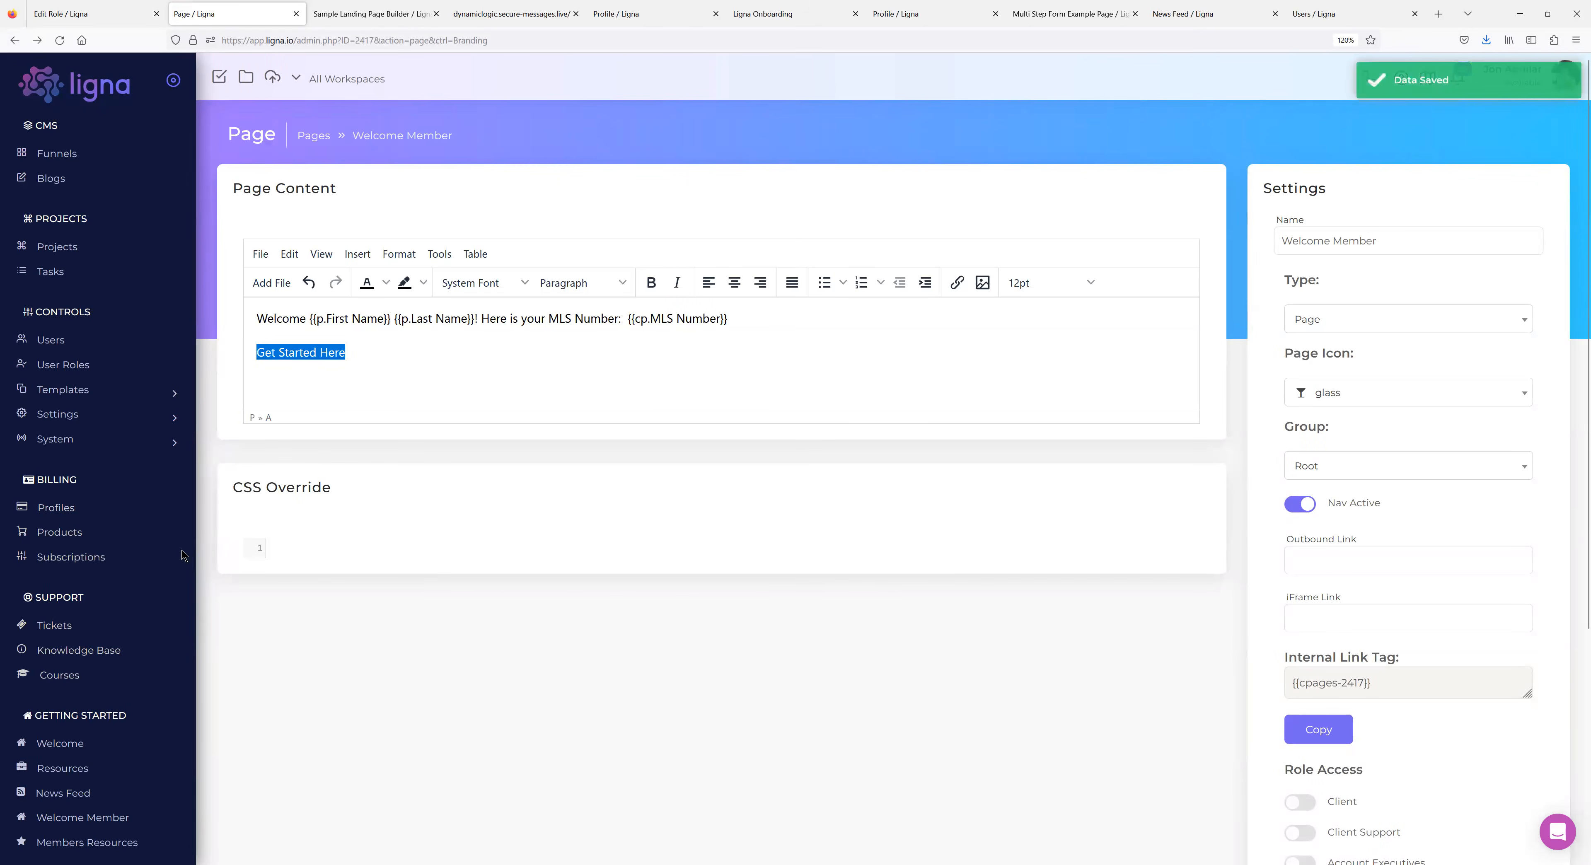
{"action": "left_click", "coordinate": [70, 743]}
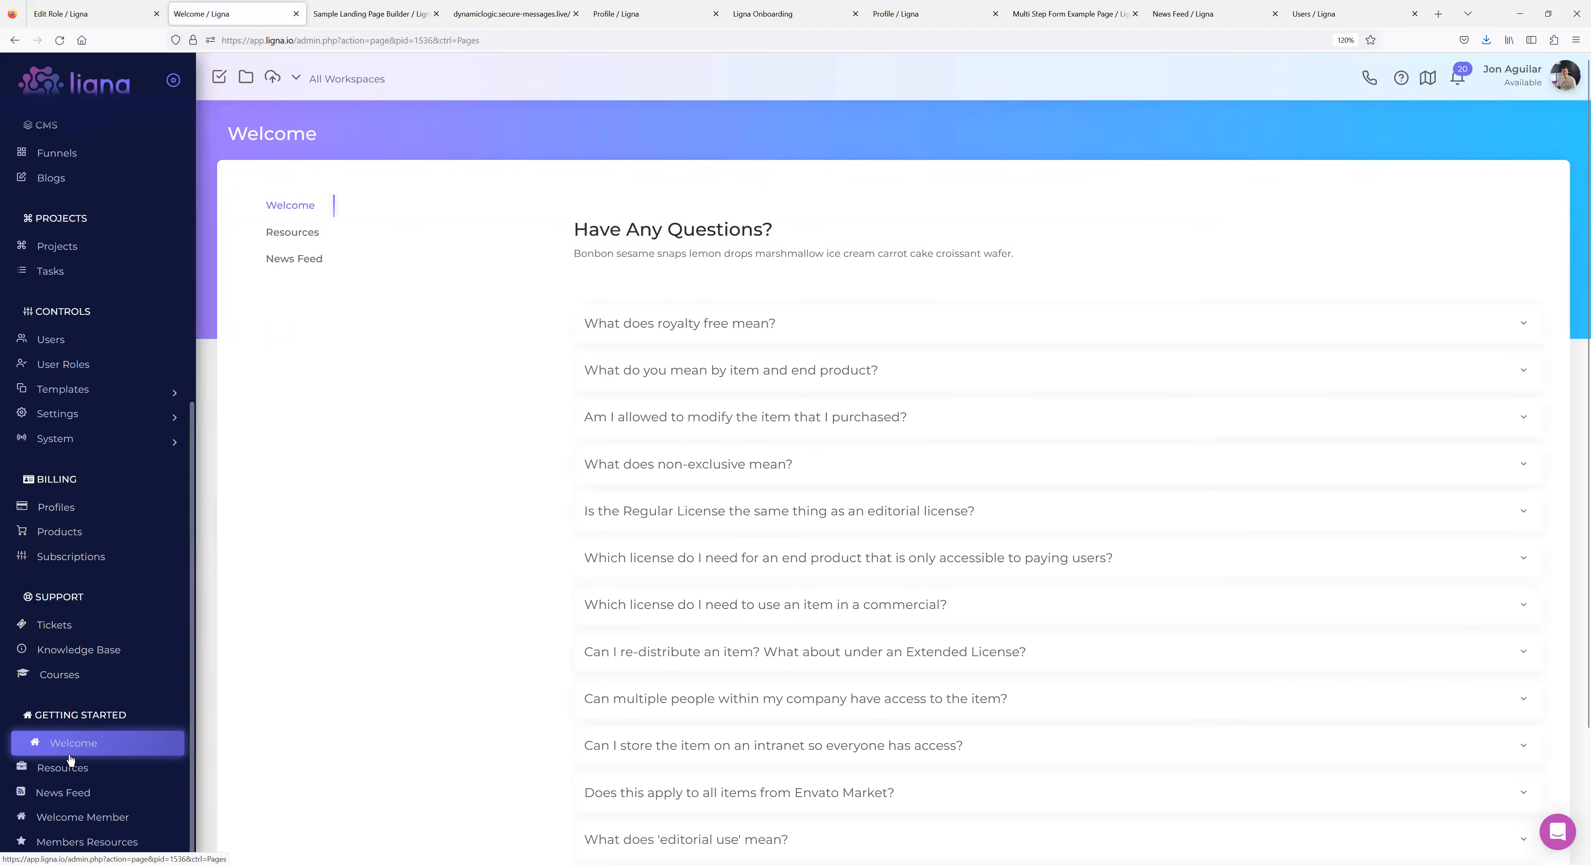
Open the live Welcome Member page and follow its Get Started Here link.
{"action": "left_click", "coordinate": [85, 817]}
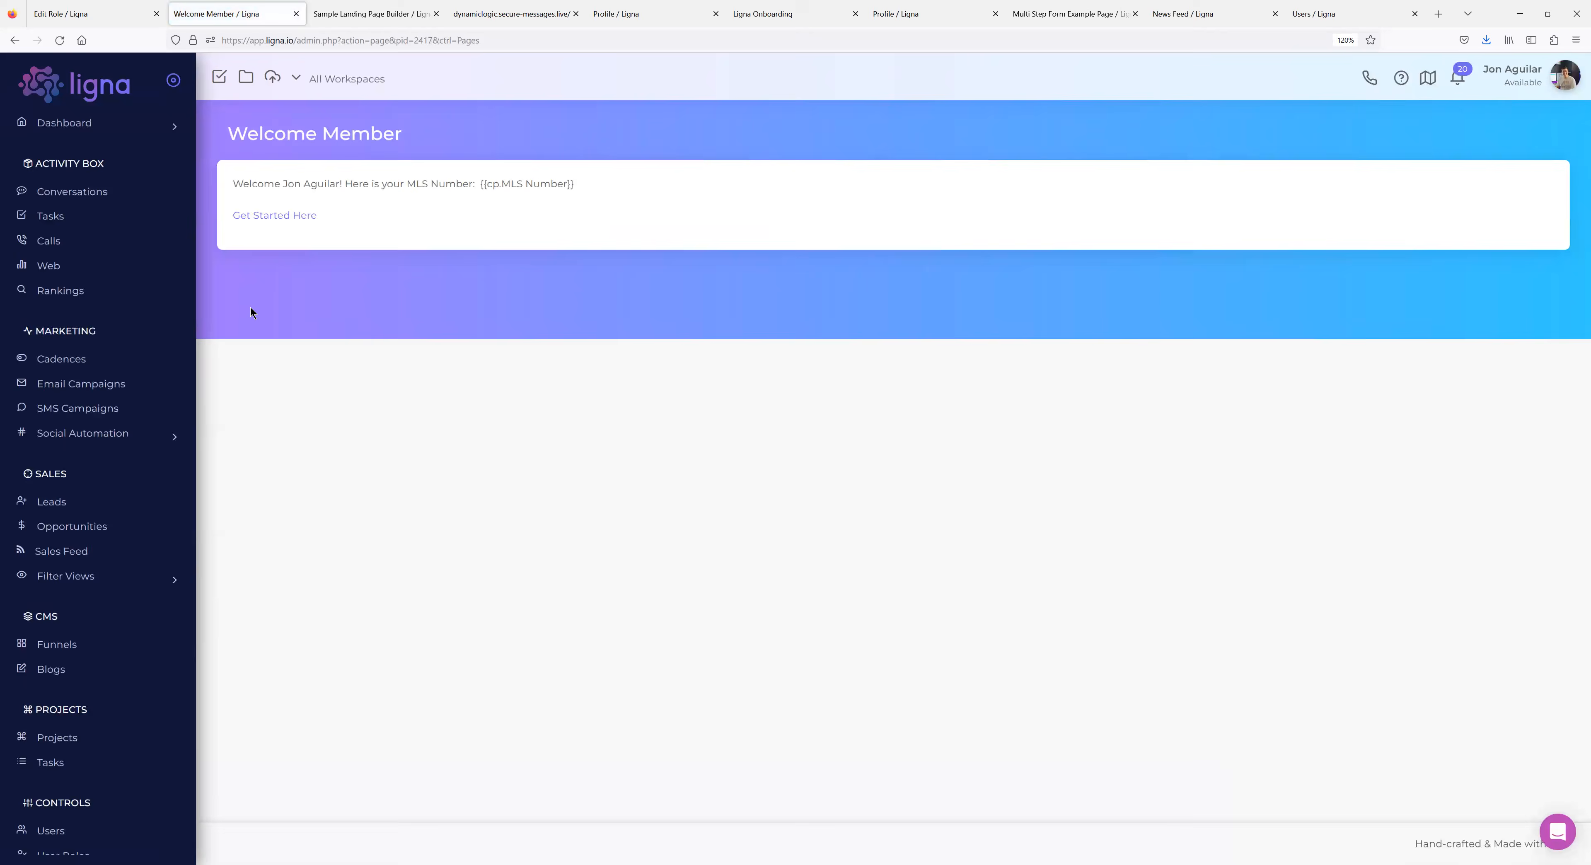
{"action": "left_click", "coordinate": [275, 216]}
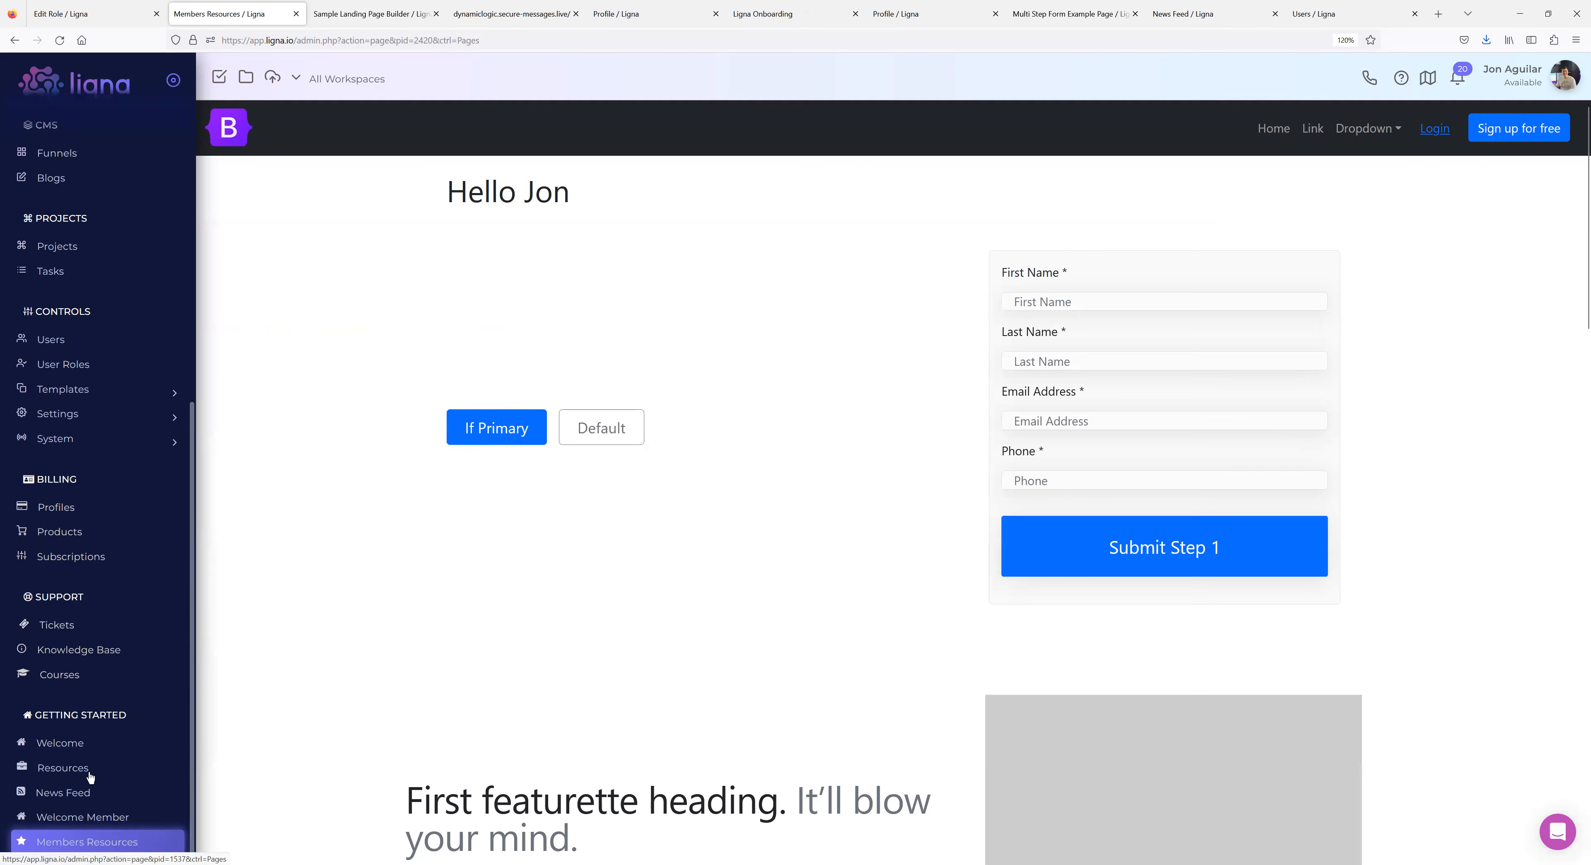
{"action": "scroll", "coordinate": [95, 579], "scroll_direction": "up", "scroll_amount": 3}
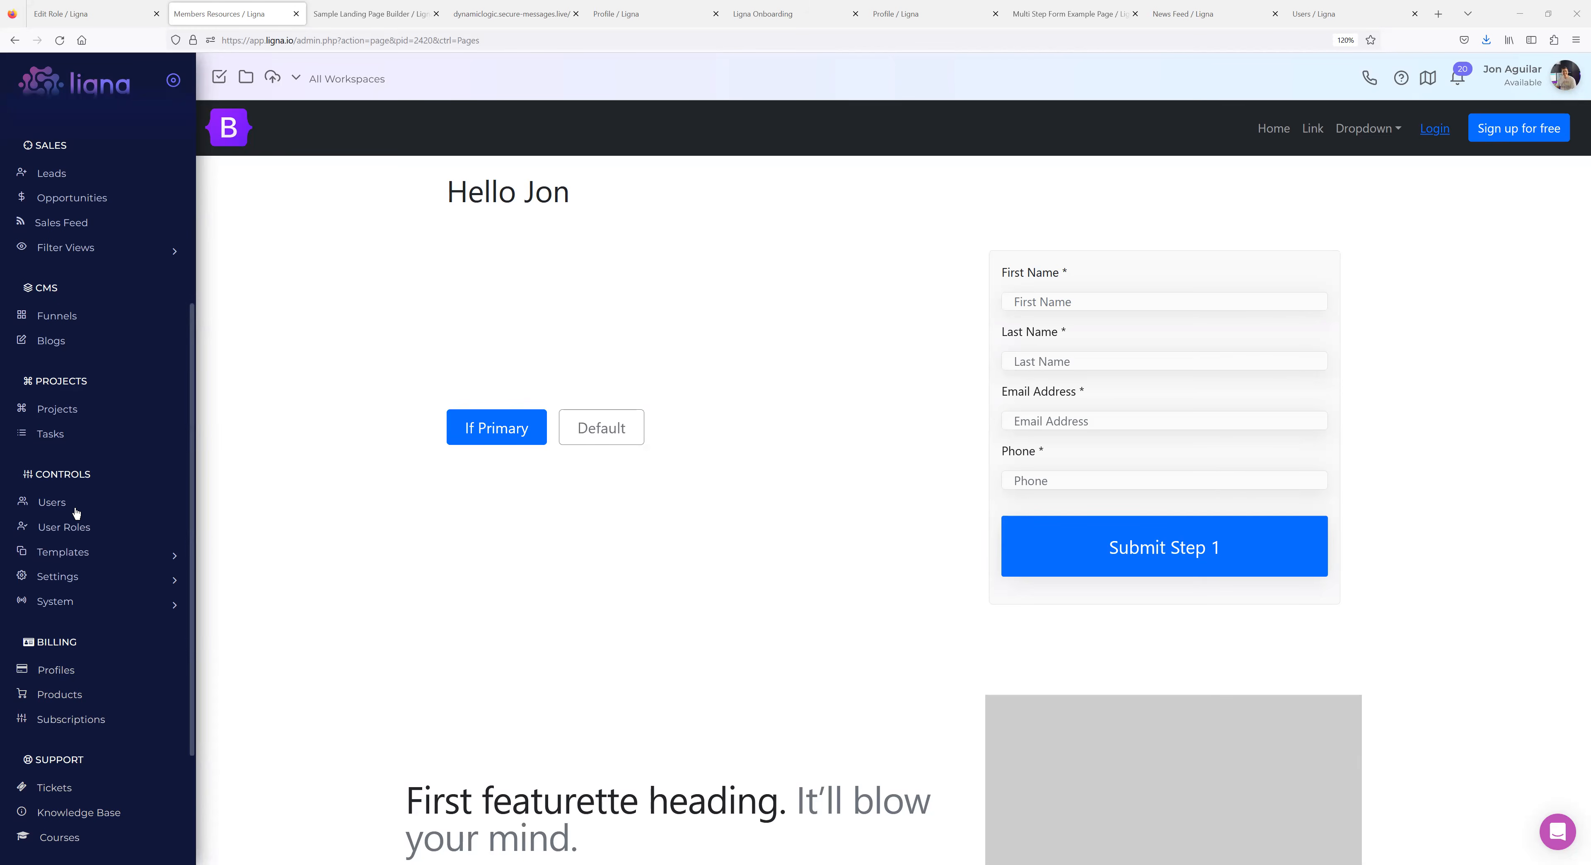
{"action": "left_click", "coordinate": [96, 603]}
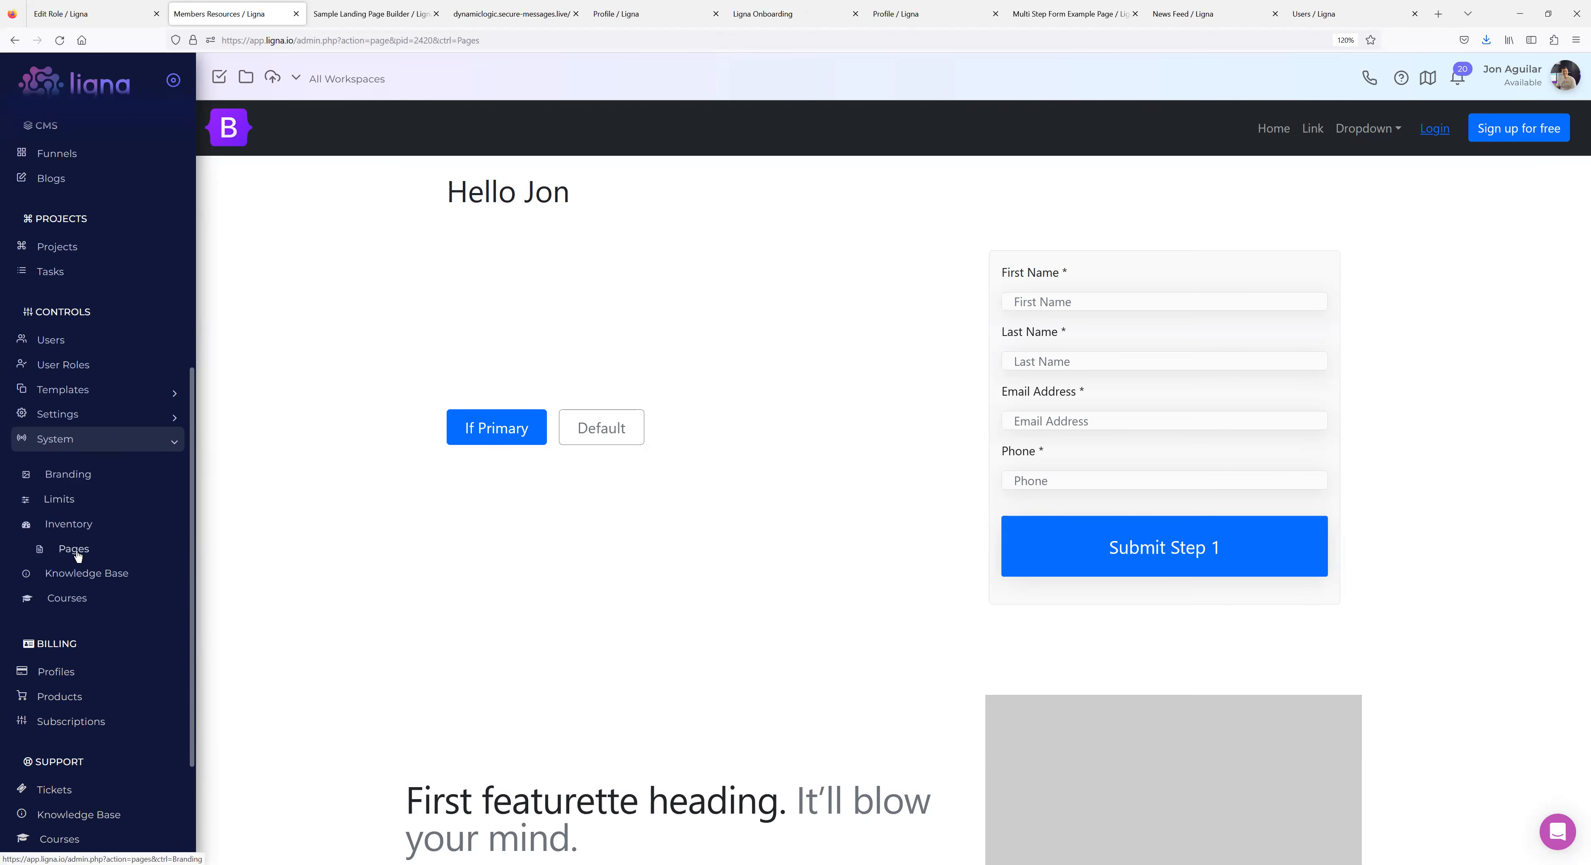
{"action": "scroll", "coordinate": [78, 544], "scroll_direction": "down", "scroll_amount": 3}
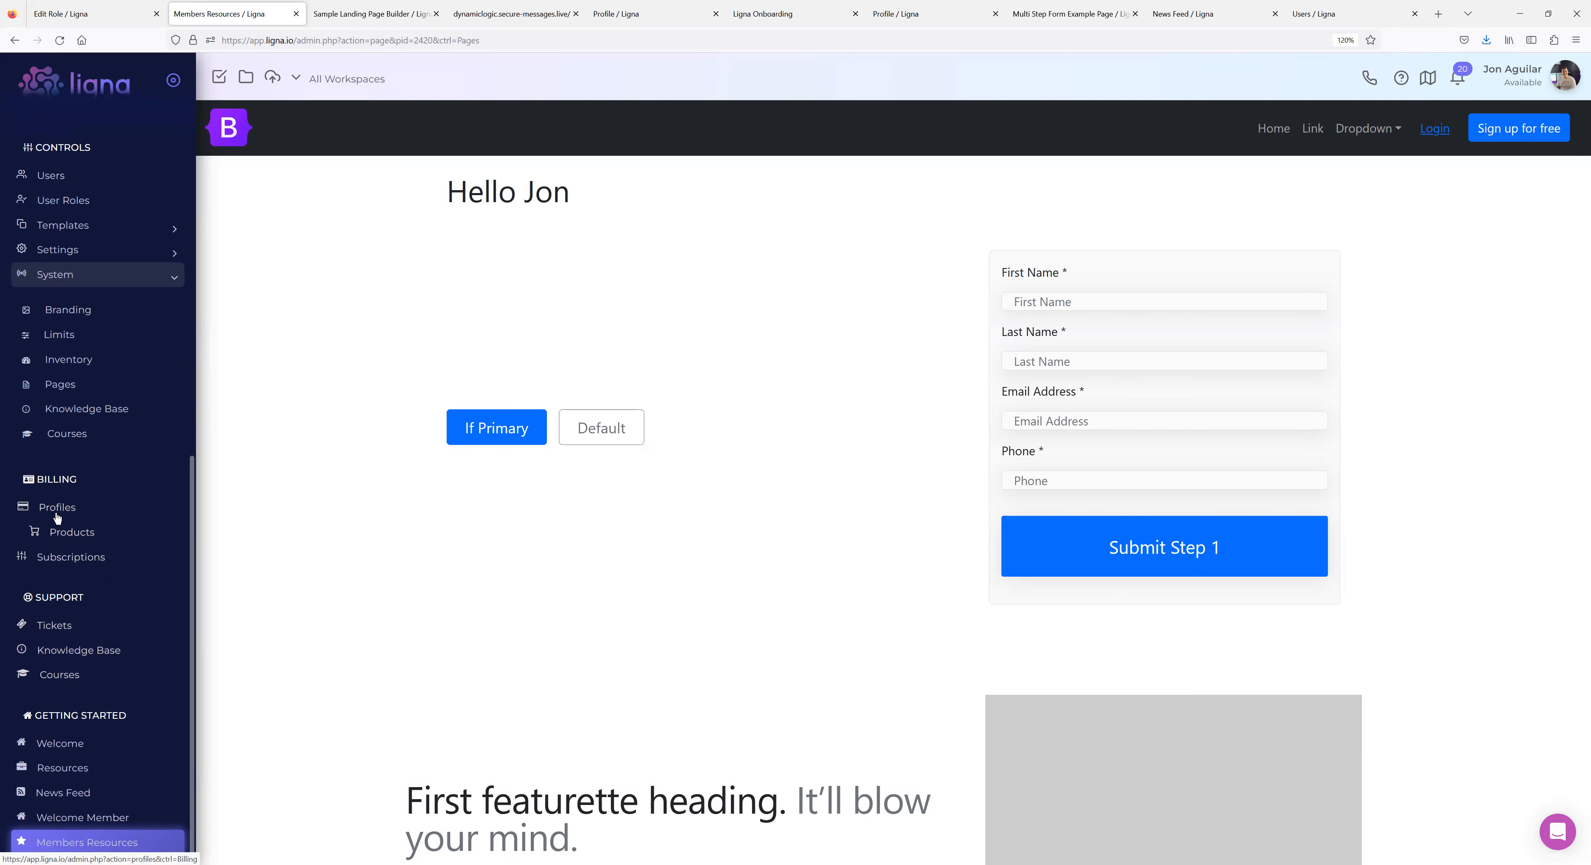
{"action": "scroll", "coordinate": [77, 470], "scroll_direction": "up", "scroll_amount": 3}
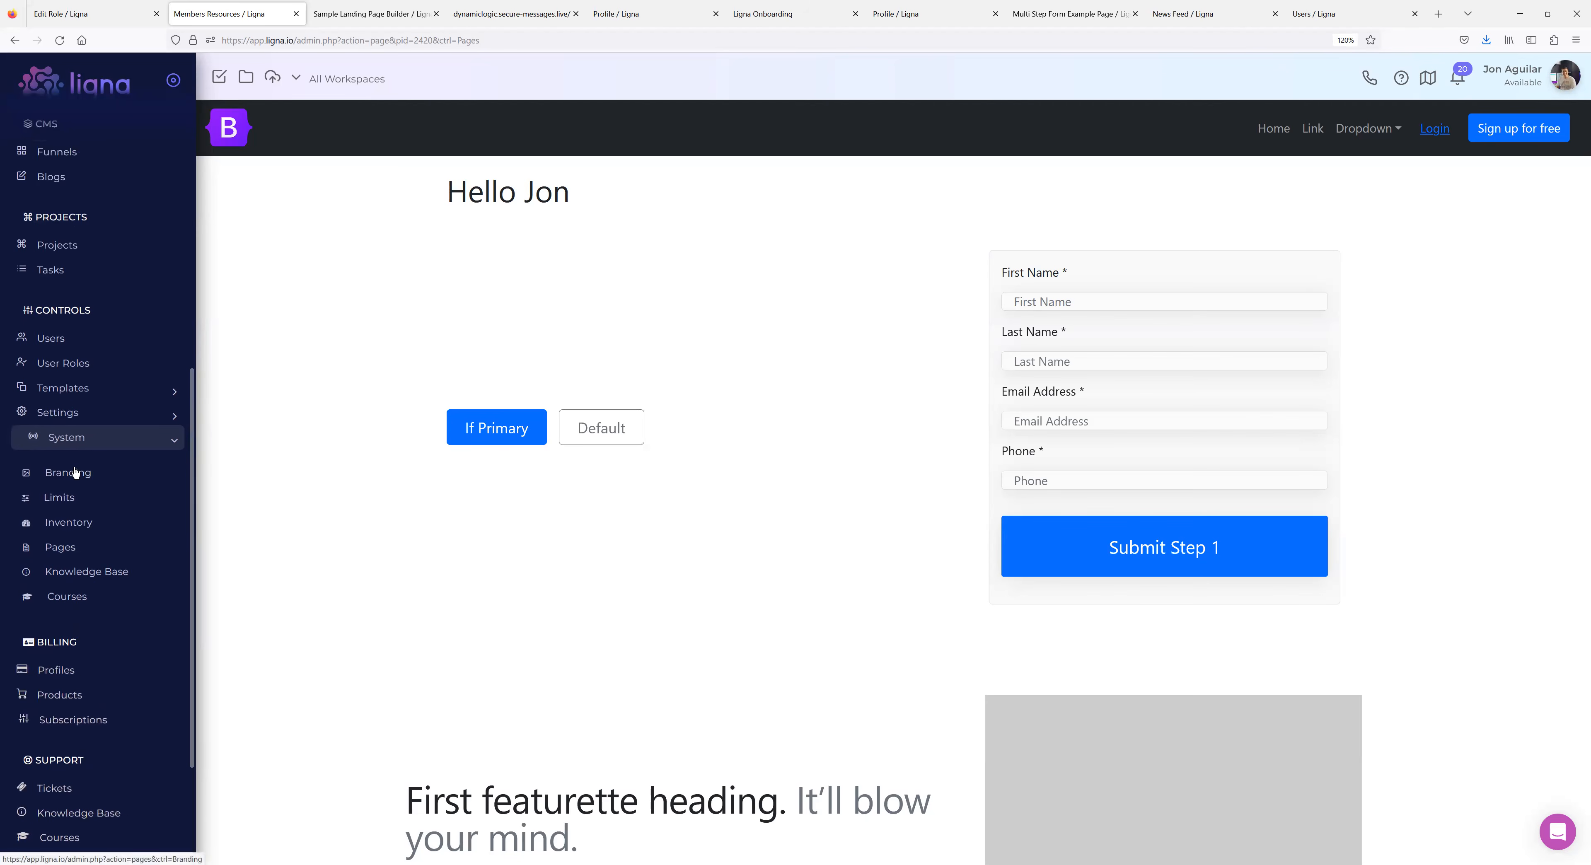
Open the Membership role from User Roles and review its lander and permissions.
{"action": "left_click", "coordinate": [80, 379]}
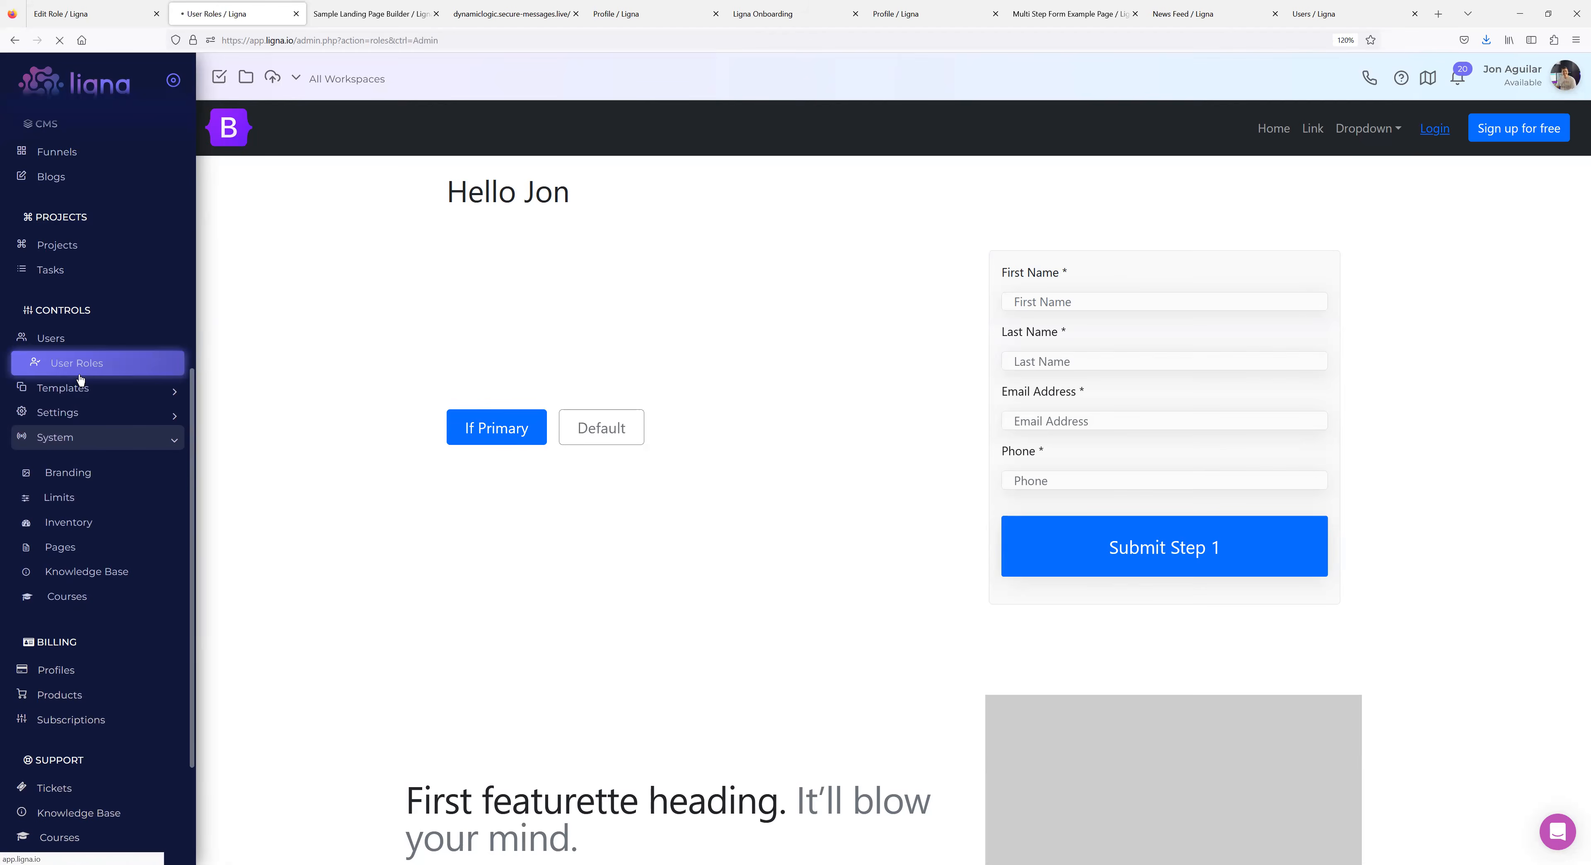
{"action": "scroll", "coordinate": [331, 647], "scroll_direction": "down", "scroll_amount": 5}
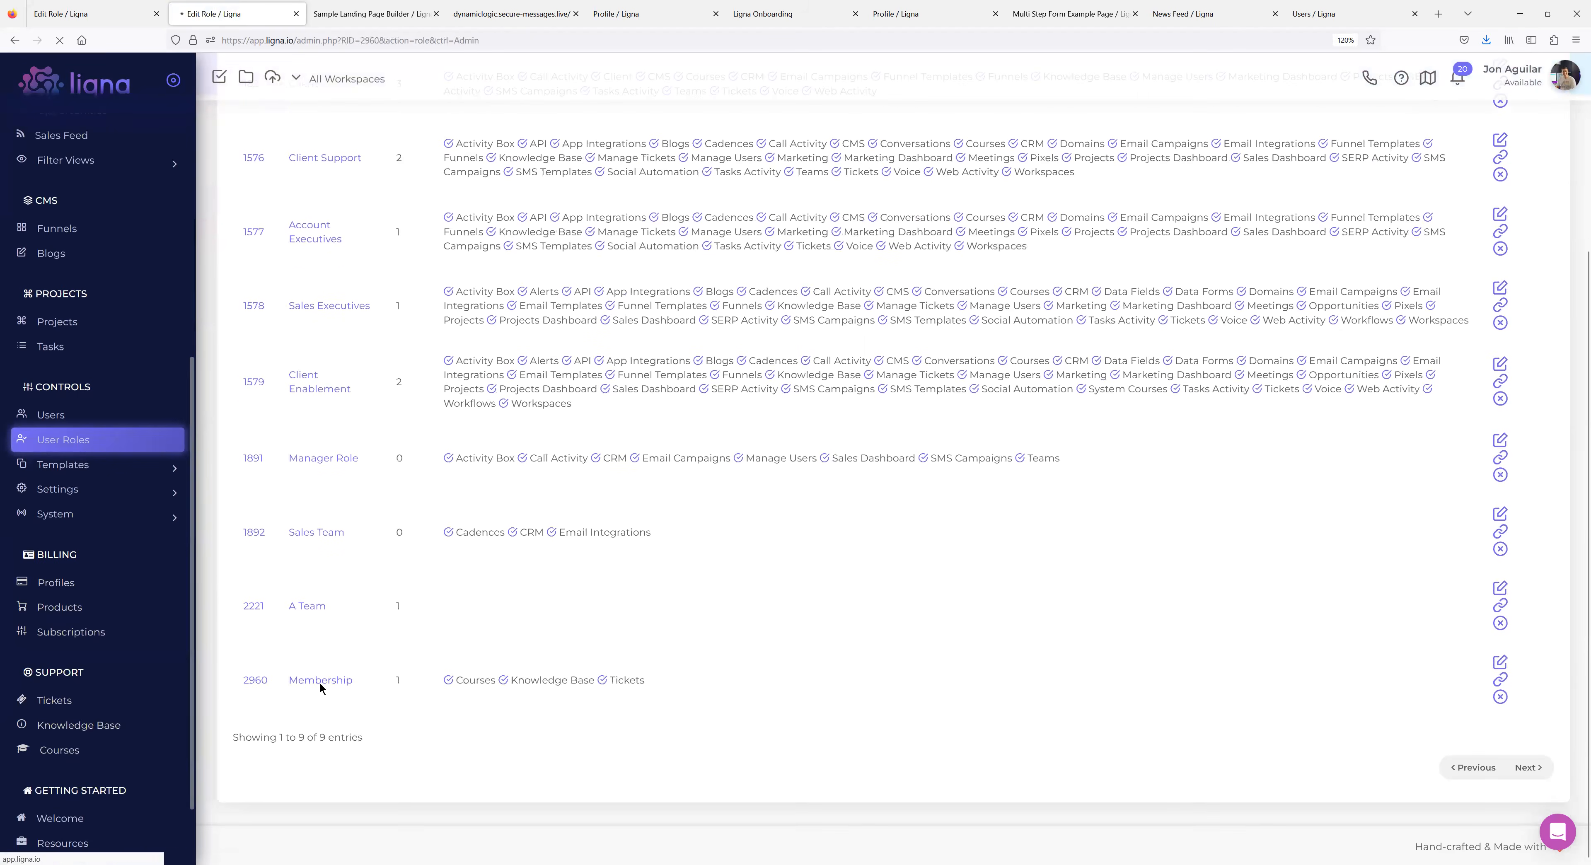
{"action": "left_click", "coordinate": [320, 681]}
{"action": "scroll", "coordinate": [93, 742], "scroll_direction": "down", "scroll_amount": 9}
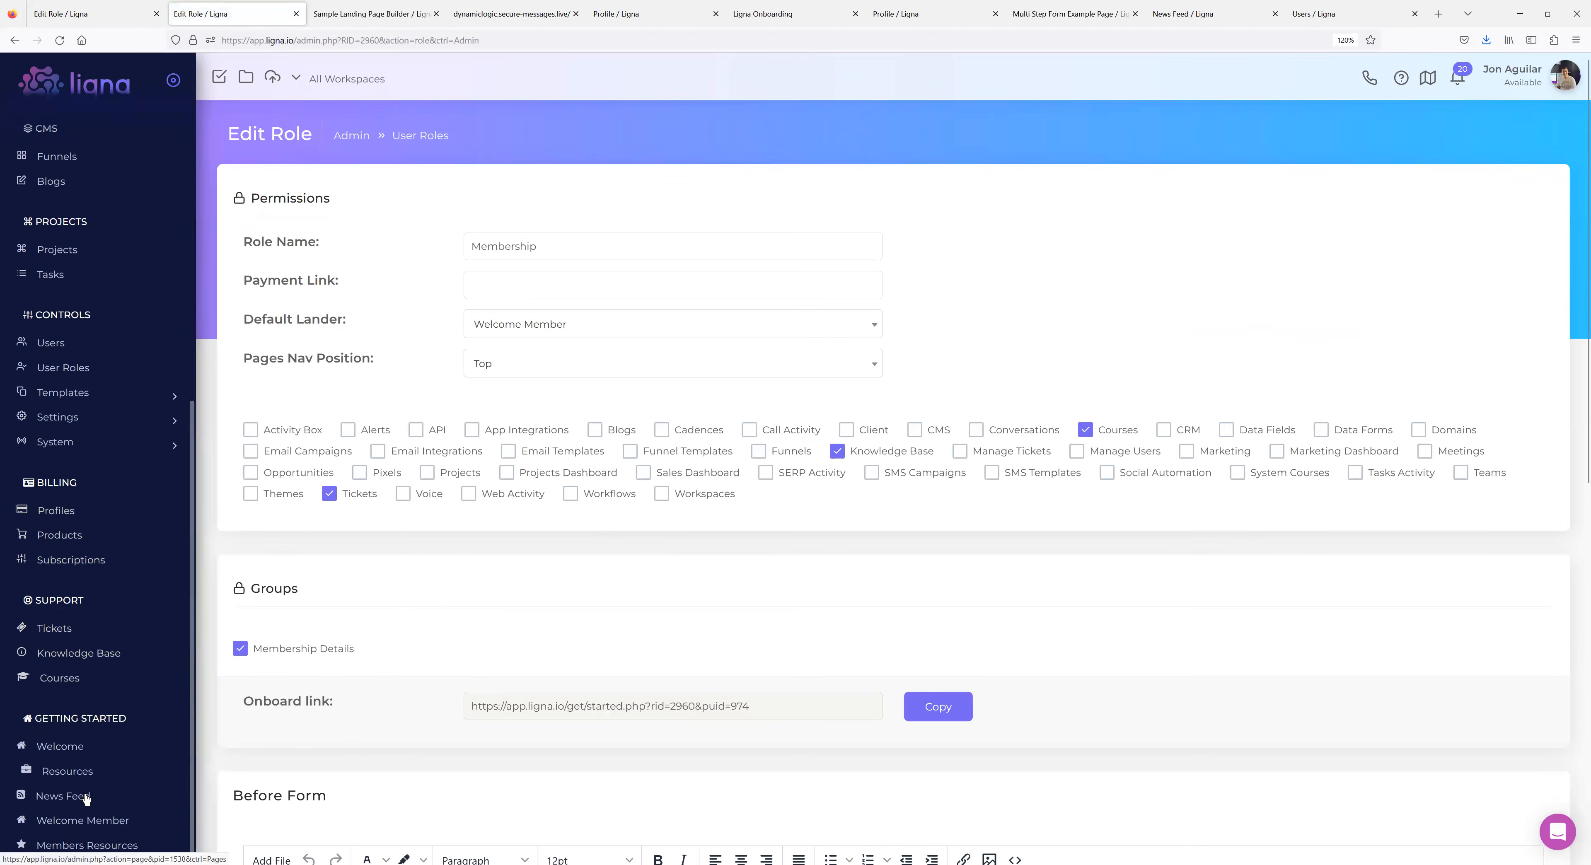
{"action": "scroll", "coordinate": [85, 760], "scroll_direction": "up", "scroll_amount": 9}
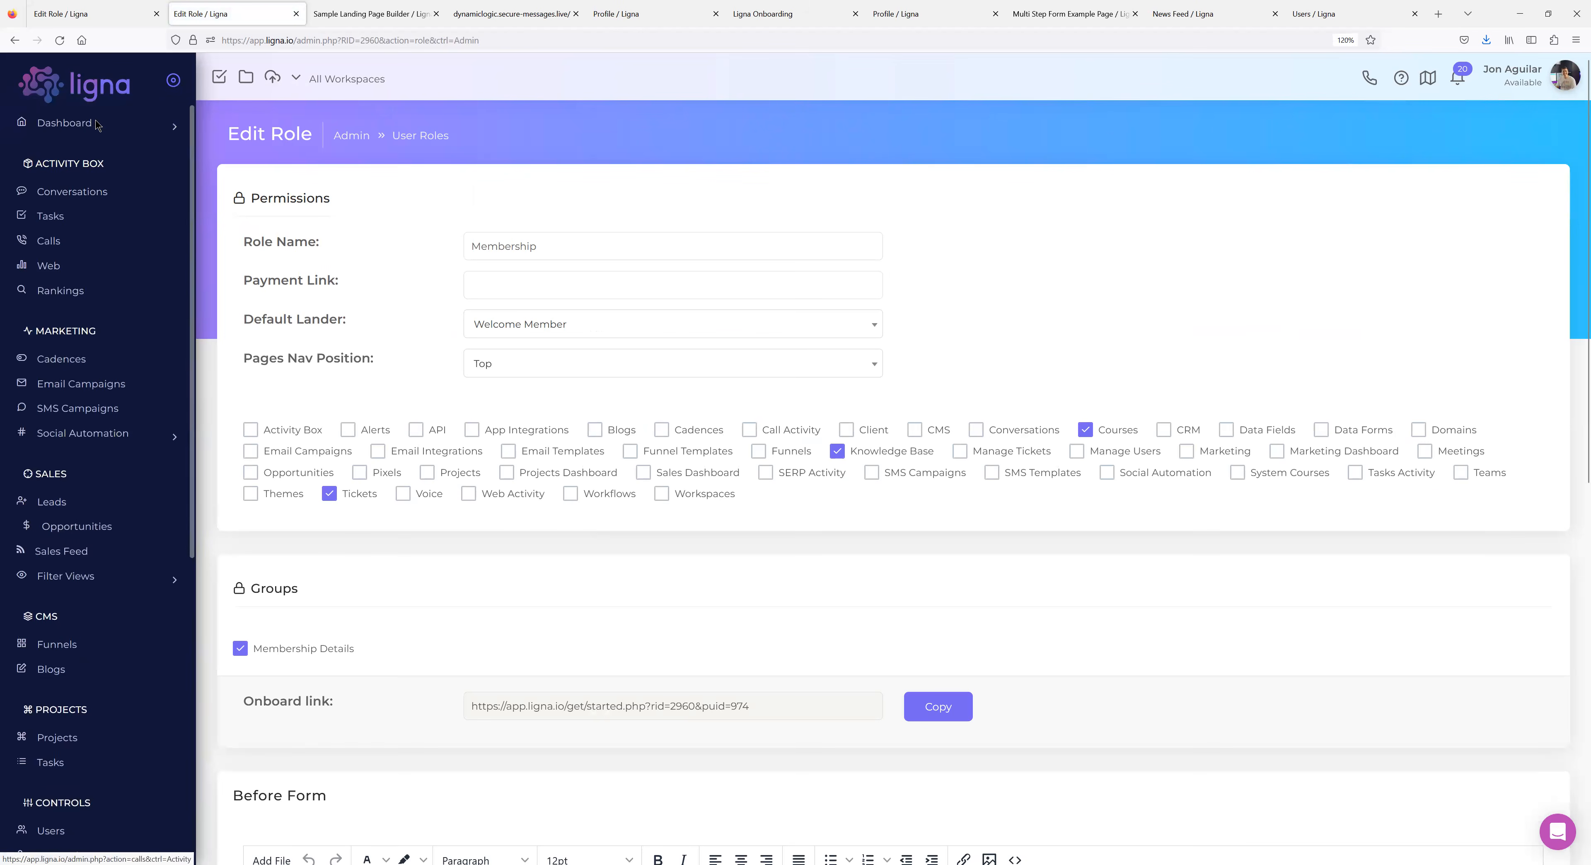
{"action": "scroll", "coordinate": [118, 595], "scroll_direction": "down", "scroll_amount": 9}
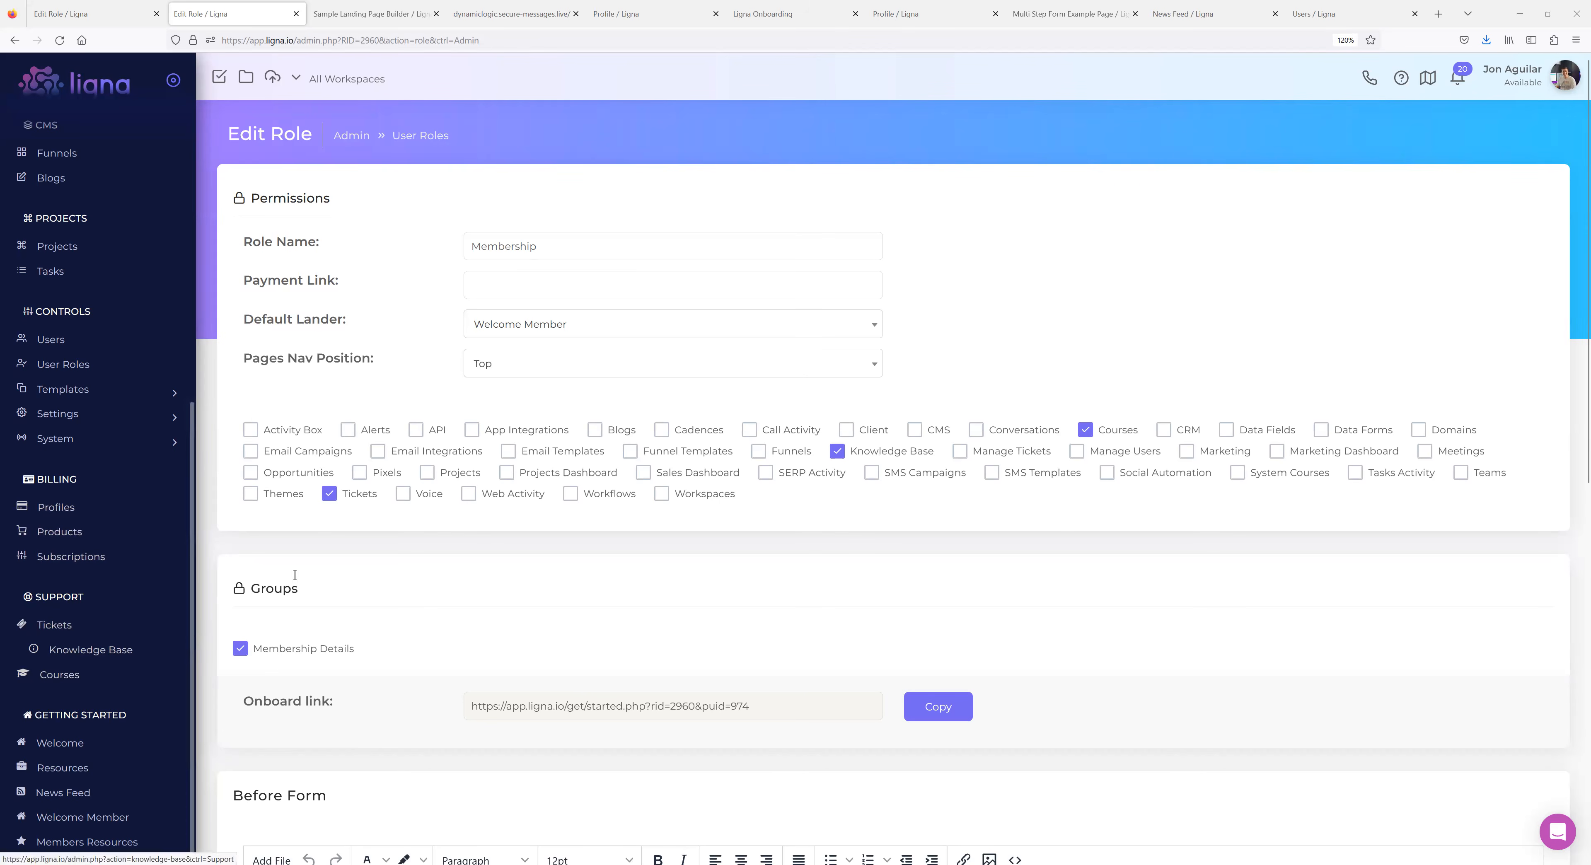
Create a new page named 'IDX Listings' with type Page.
{"action": "left_click", "coordinate": [105, 444]}
{"action": "left_click", "coordinate": [65, 552]}
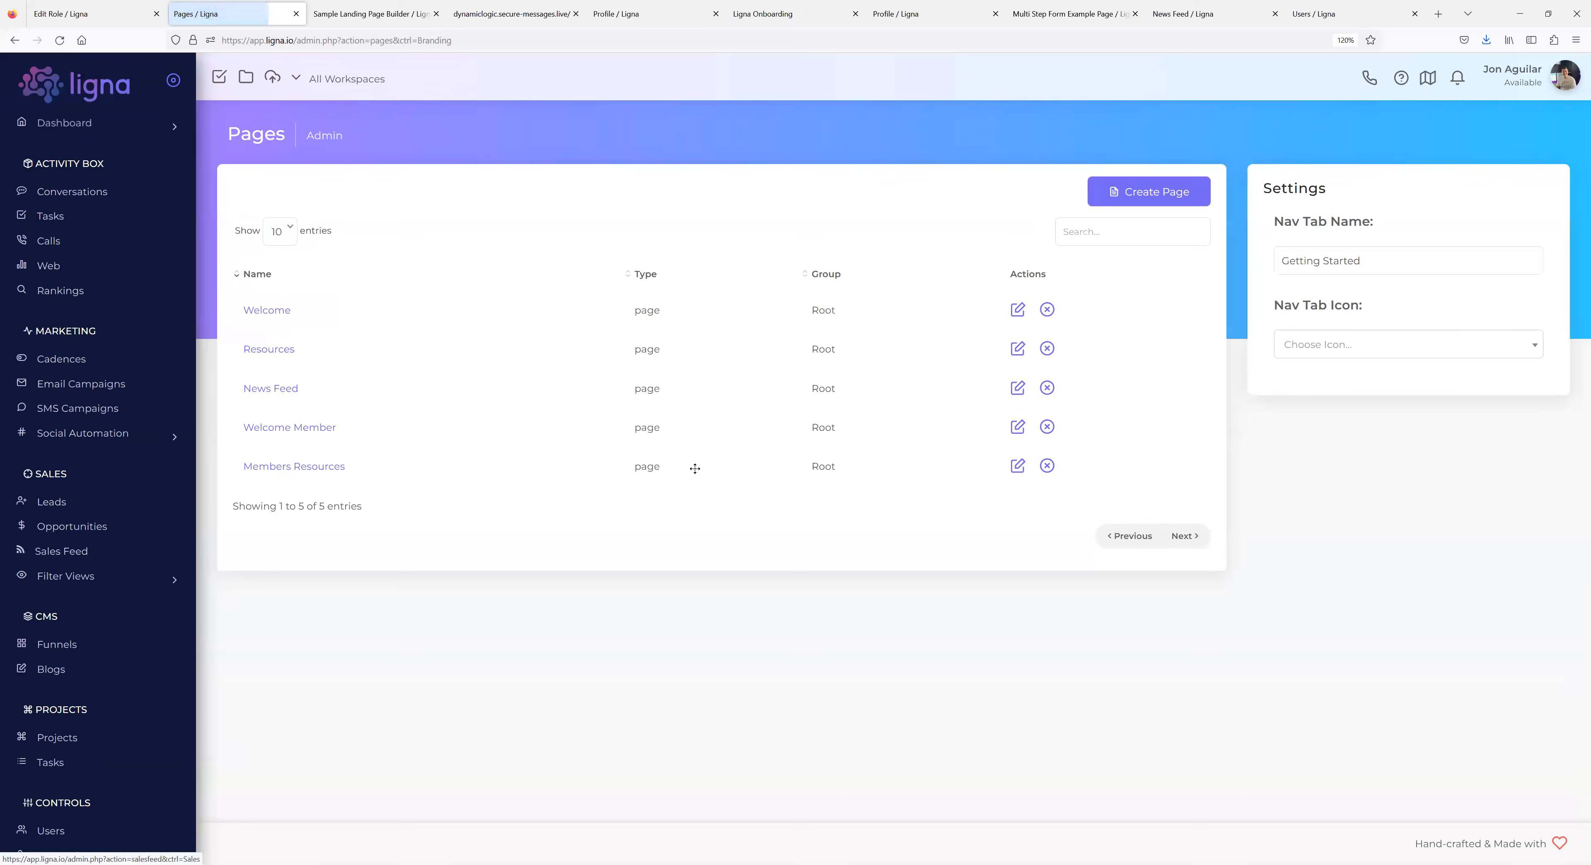
{"action": "left_click", "coordinate": [1105, 193]}
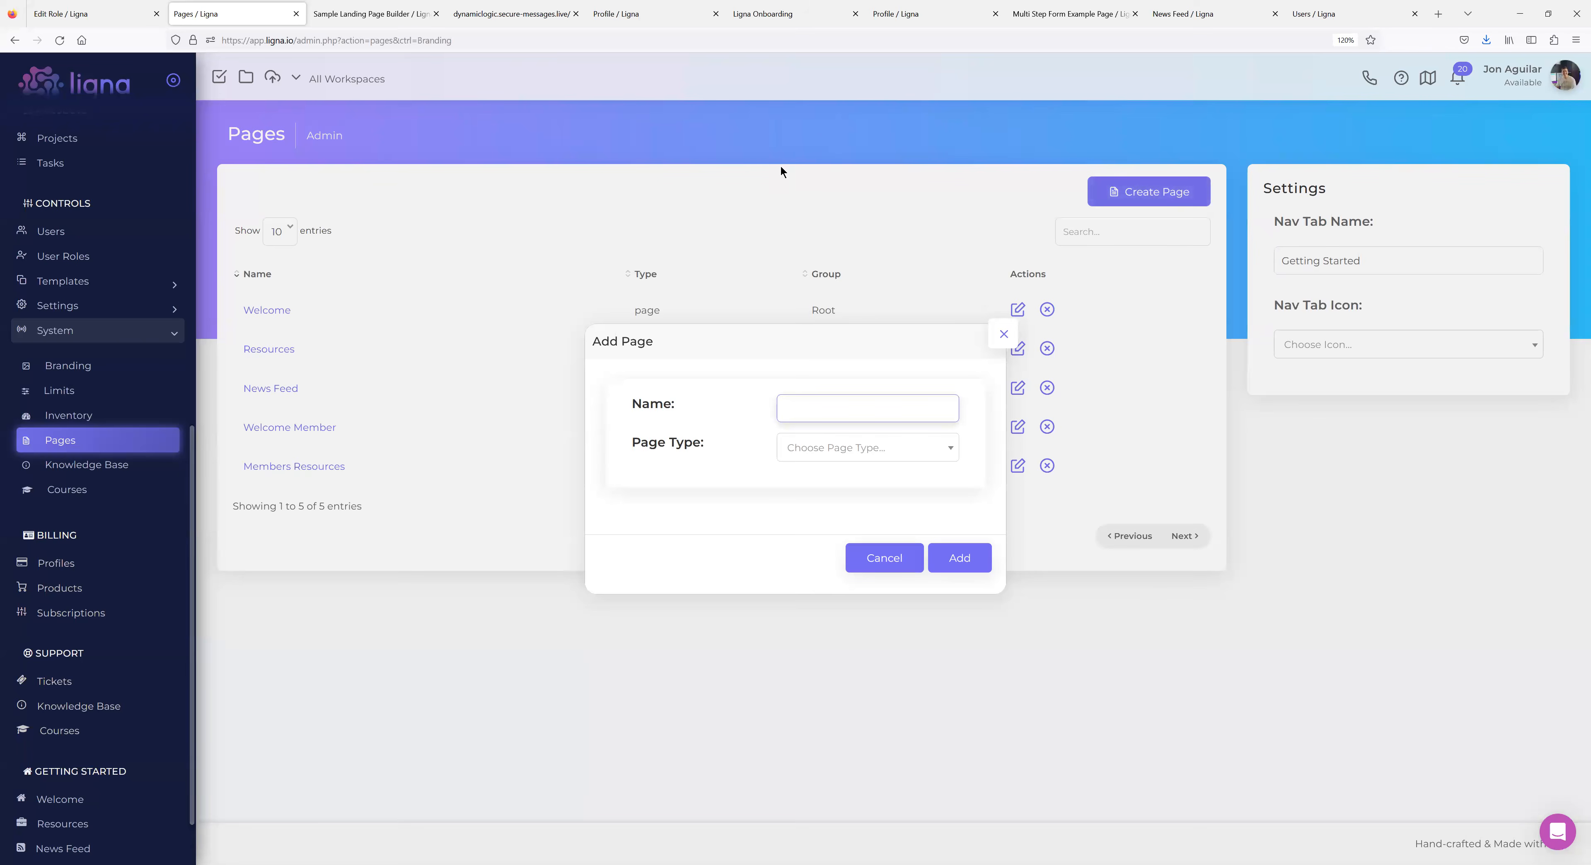
{"action": "type", "text": "IDX LIstings"}
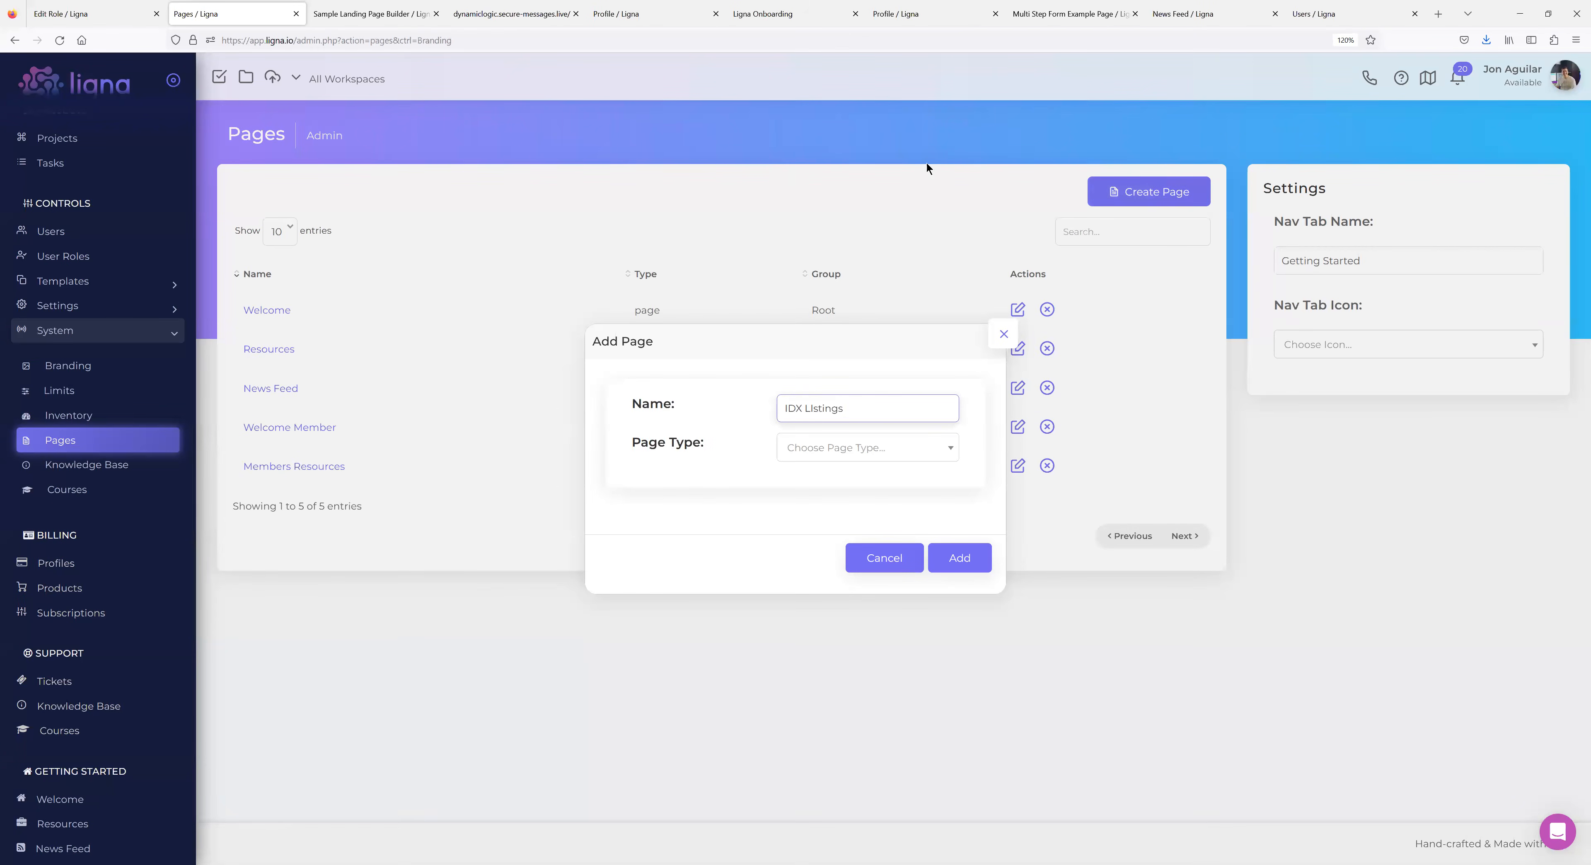
{"action": "key", "text": "BackSpace"}
{"action": "key", "text": "BackSpace"}
{"action": "key", "text": "BackSpace"}
{"action": "key", "text": "BackSpace"}
{"action": "key", "text": "BackSpace"}
{"action": "key", "text": "BackSpace"}
{"action": "type", "text": "istings"}
{"action": "left_click", "coordinate": [865, 457]}
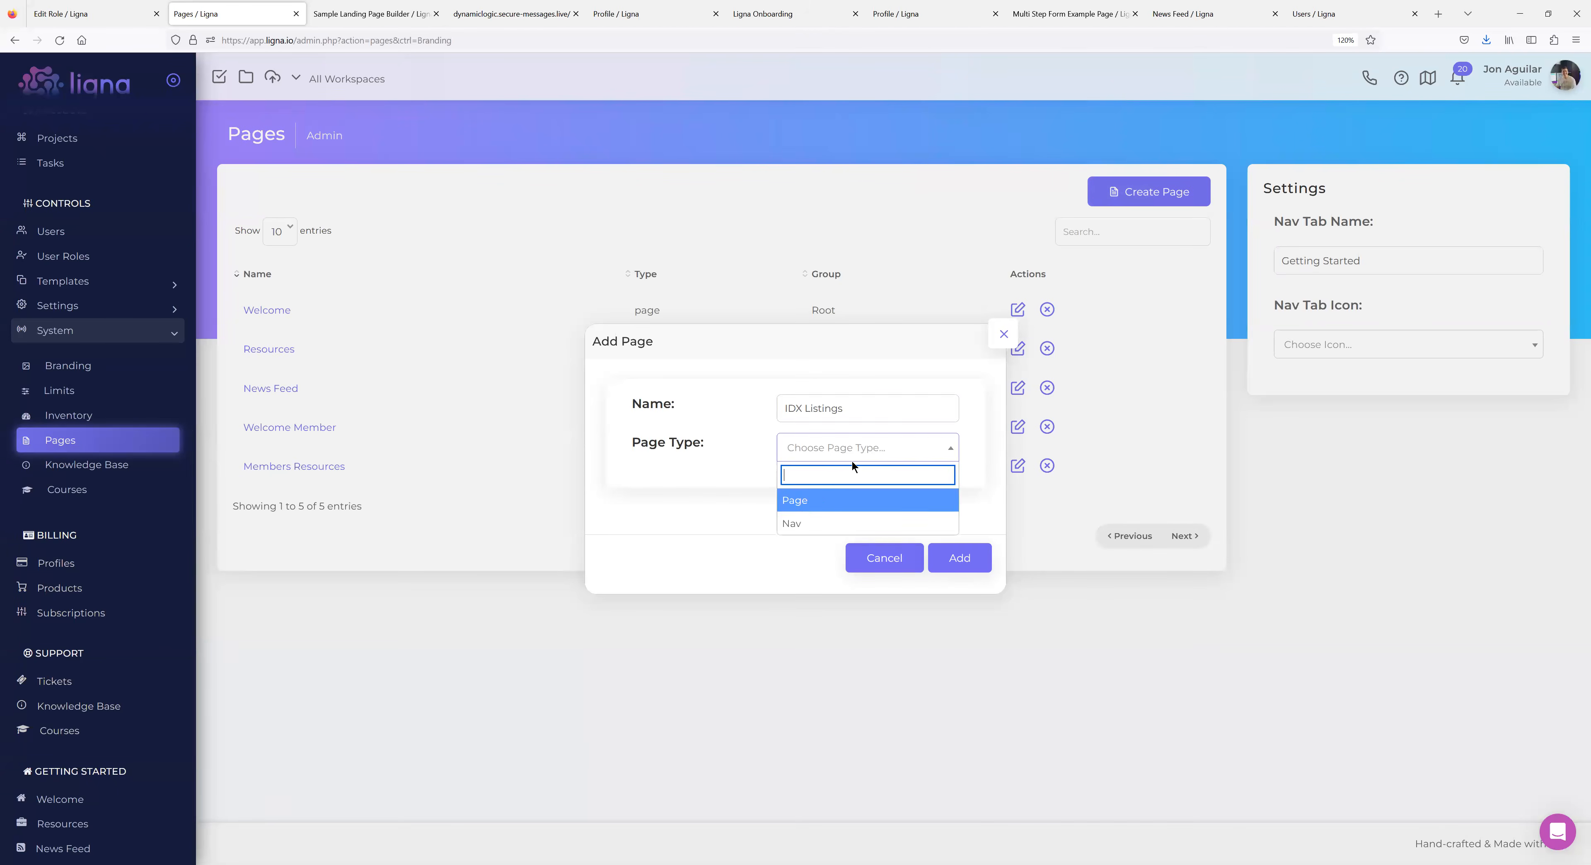
{"action": "left_click", "coordinate": [816, 503]}
{"action": "left_click", "coordinate": [965, 560]}
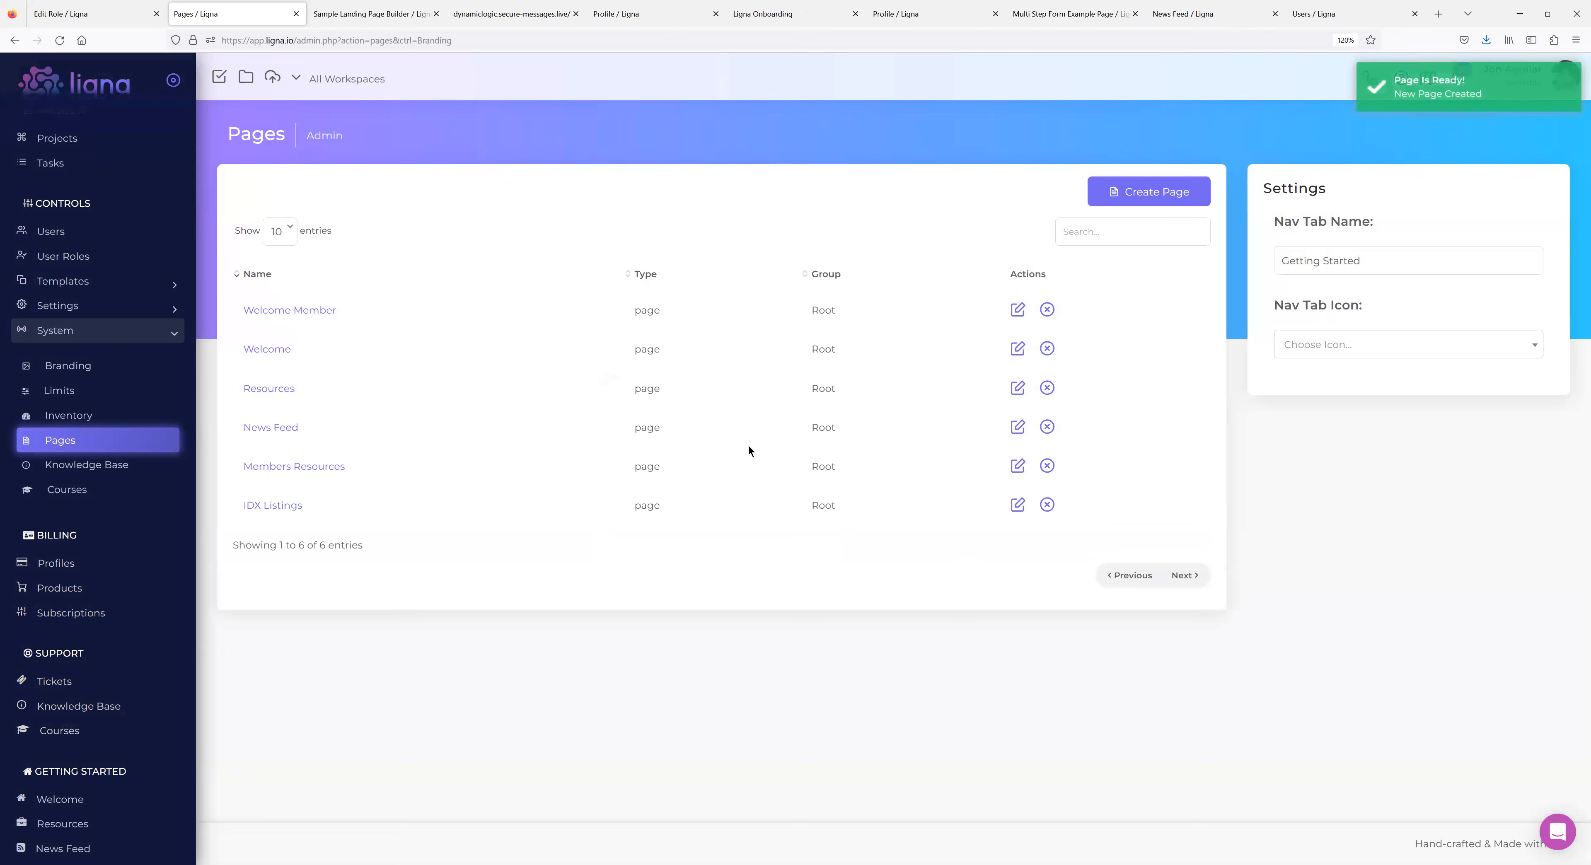
Open the IDX Listings page settings, leaving its iFrame link empty for now.
{"action": "left_click", "coordinate": [270, 506]}
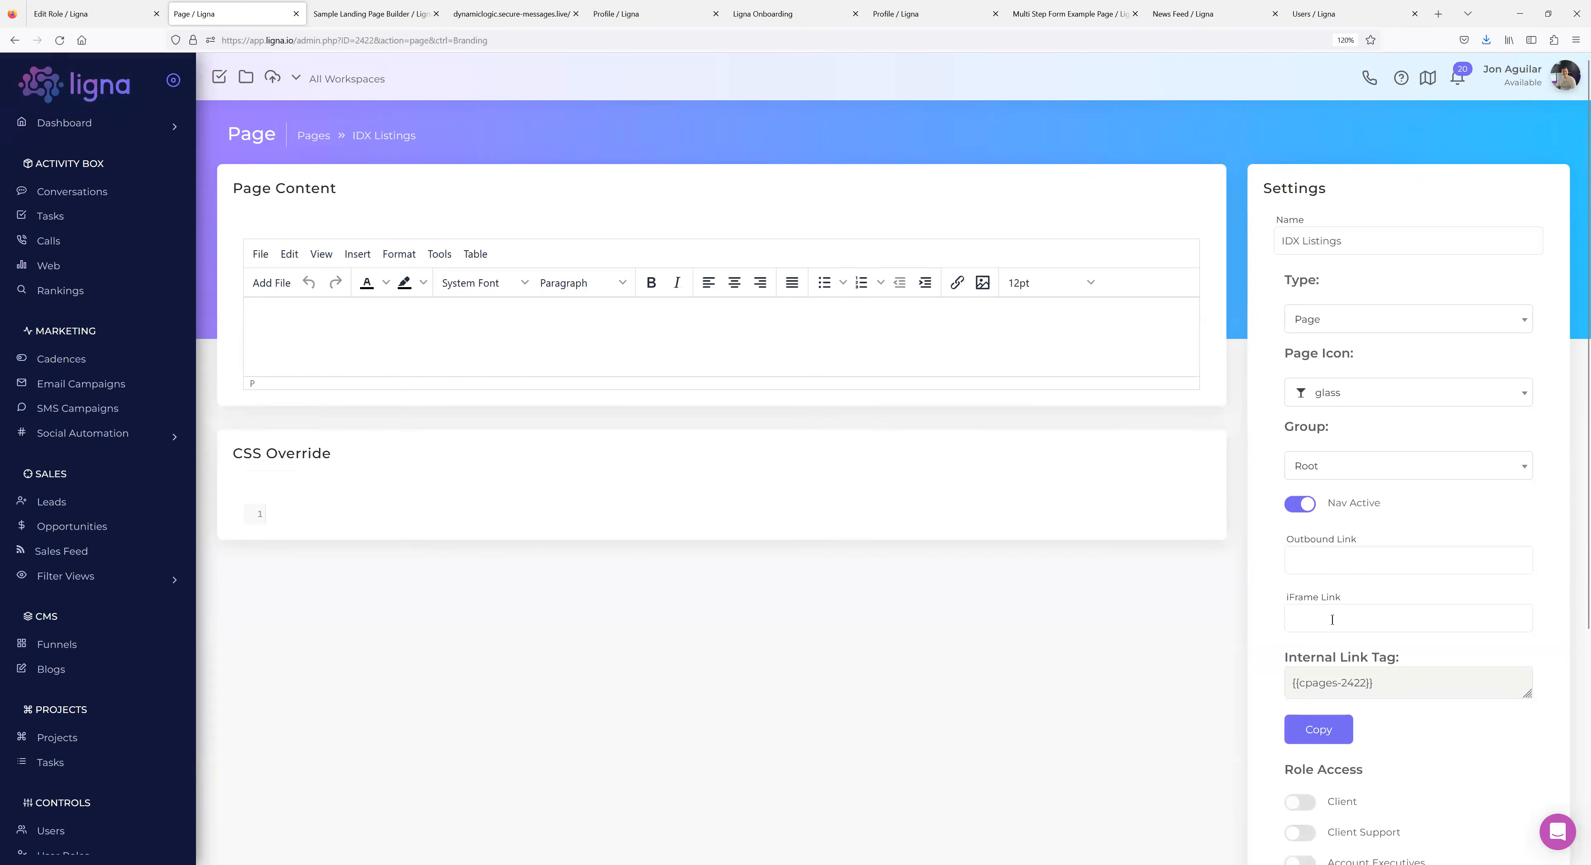
{"action": "left_click", "coordinate": [1319, 620]}
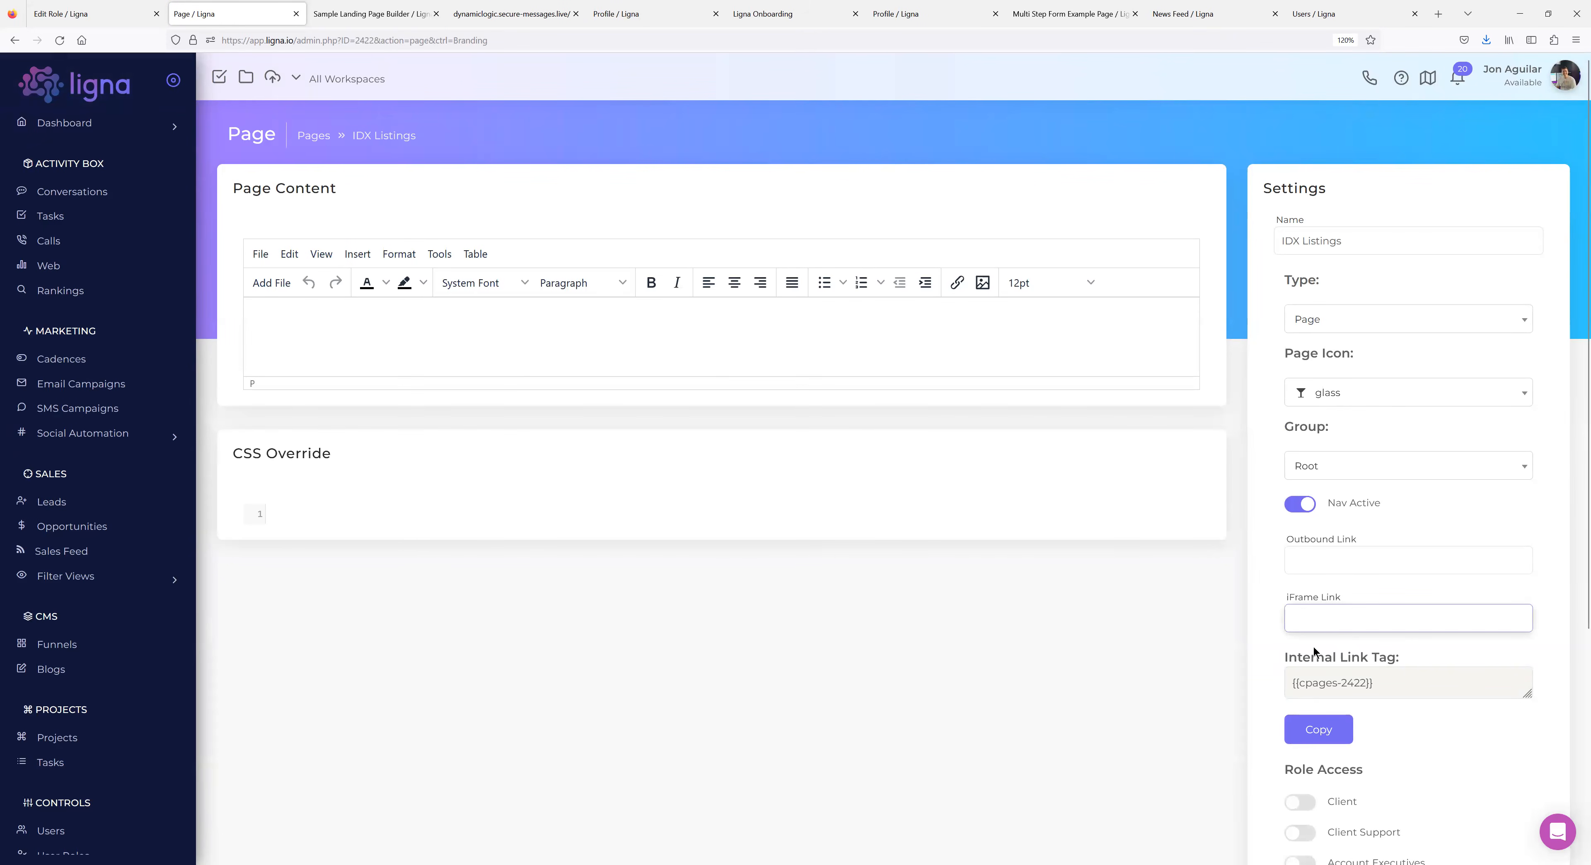
{"action": "left_click", "coordinate": [1176, 607]}
{"action": "scroll", "coordinate": [1176, 607], "scroll_direction": "down", "scroll_amount": 5}
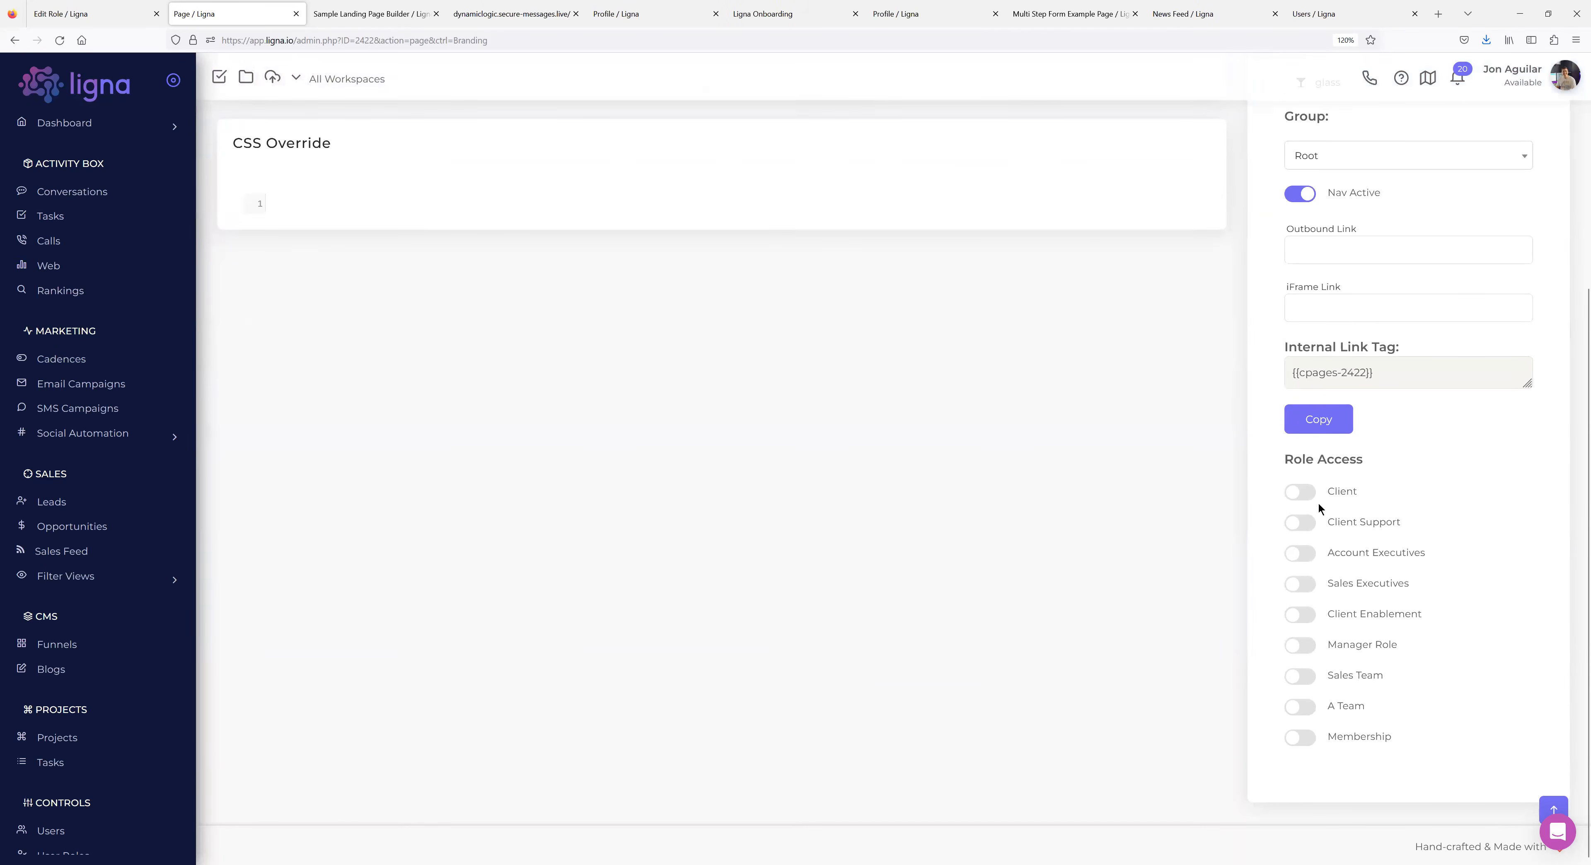
{"action": "scroll", "coordinate": [1090, 685], "scroll_direction": "up", "scroll_amount": 1}
{"action": "scroll", "coordinate": [1090, 692], "scroll_direction": "up", "scroll_amount": 4}
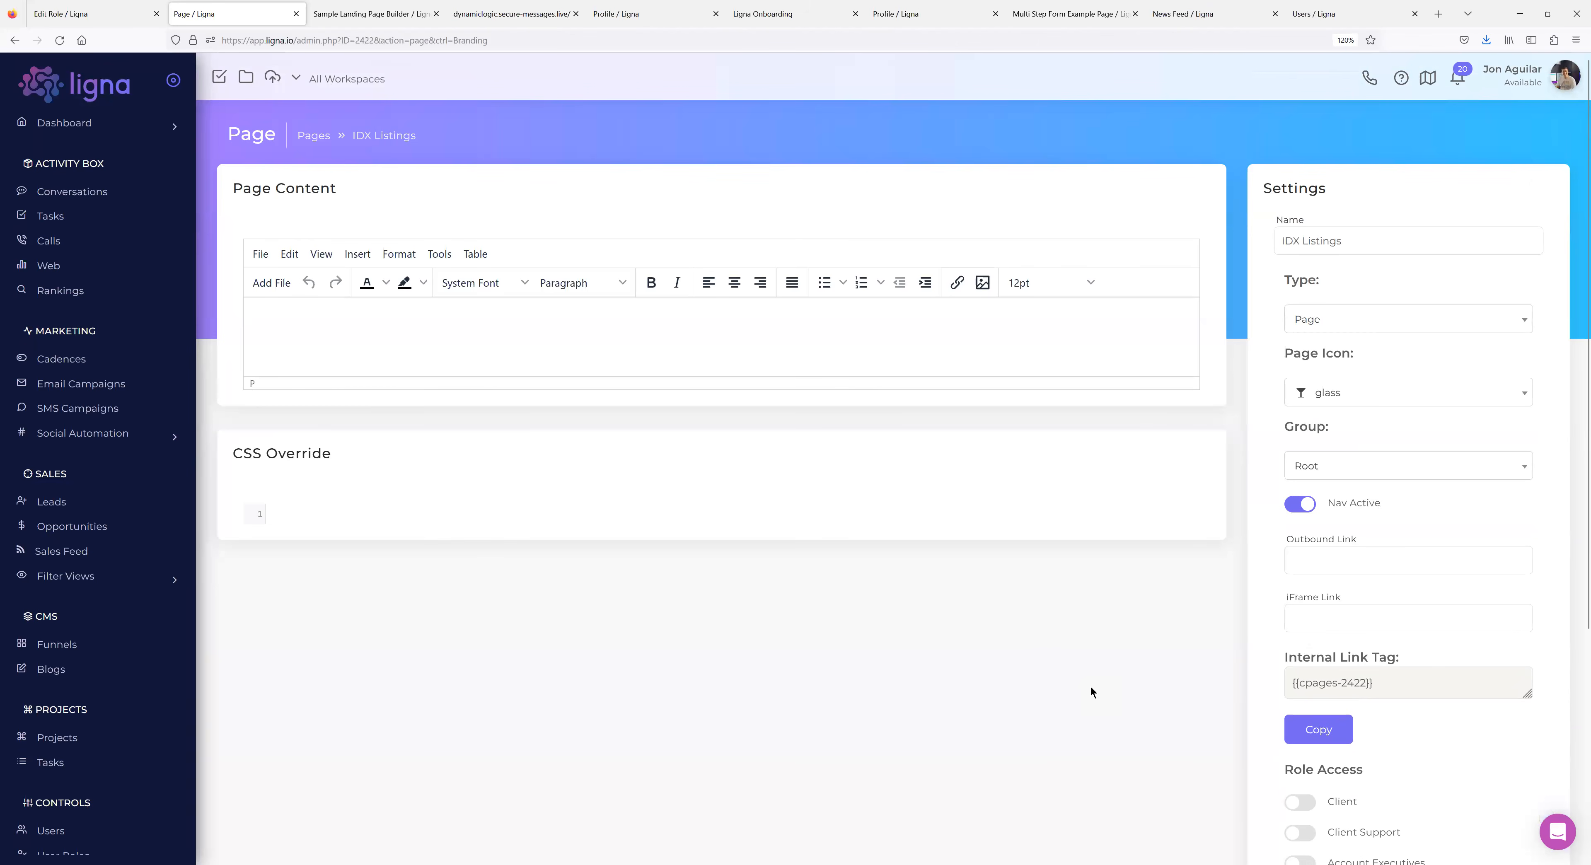
{"action": "scroll", "coordinate": [84, 517], "scroll_direction": "down", "scroll_amount": 8}
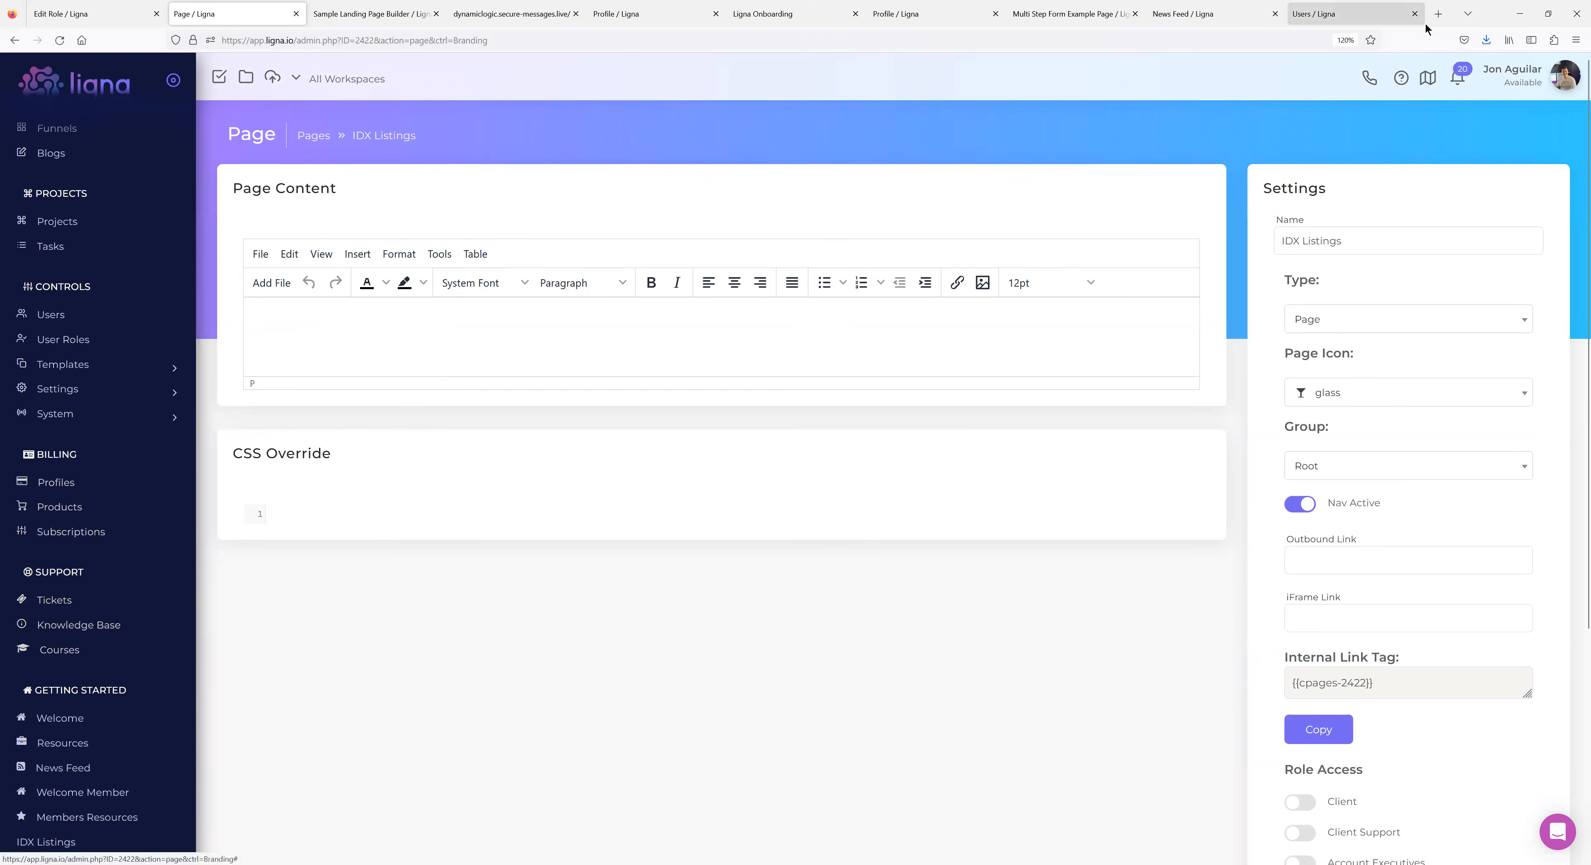
{"action": "left_click", "coordinate": [1440, 17]}
Search Google for 'idx listings'.
{"action": "type", "text": "id"}
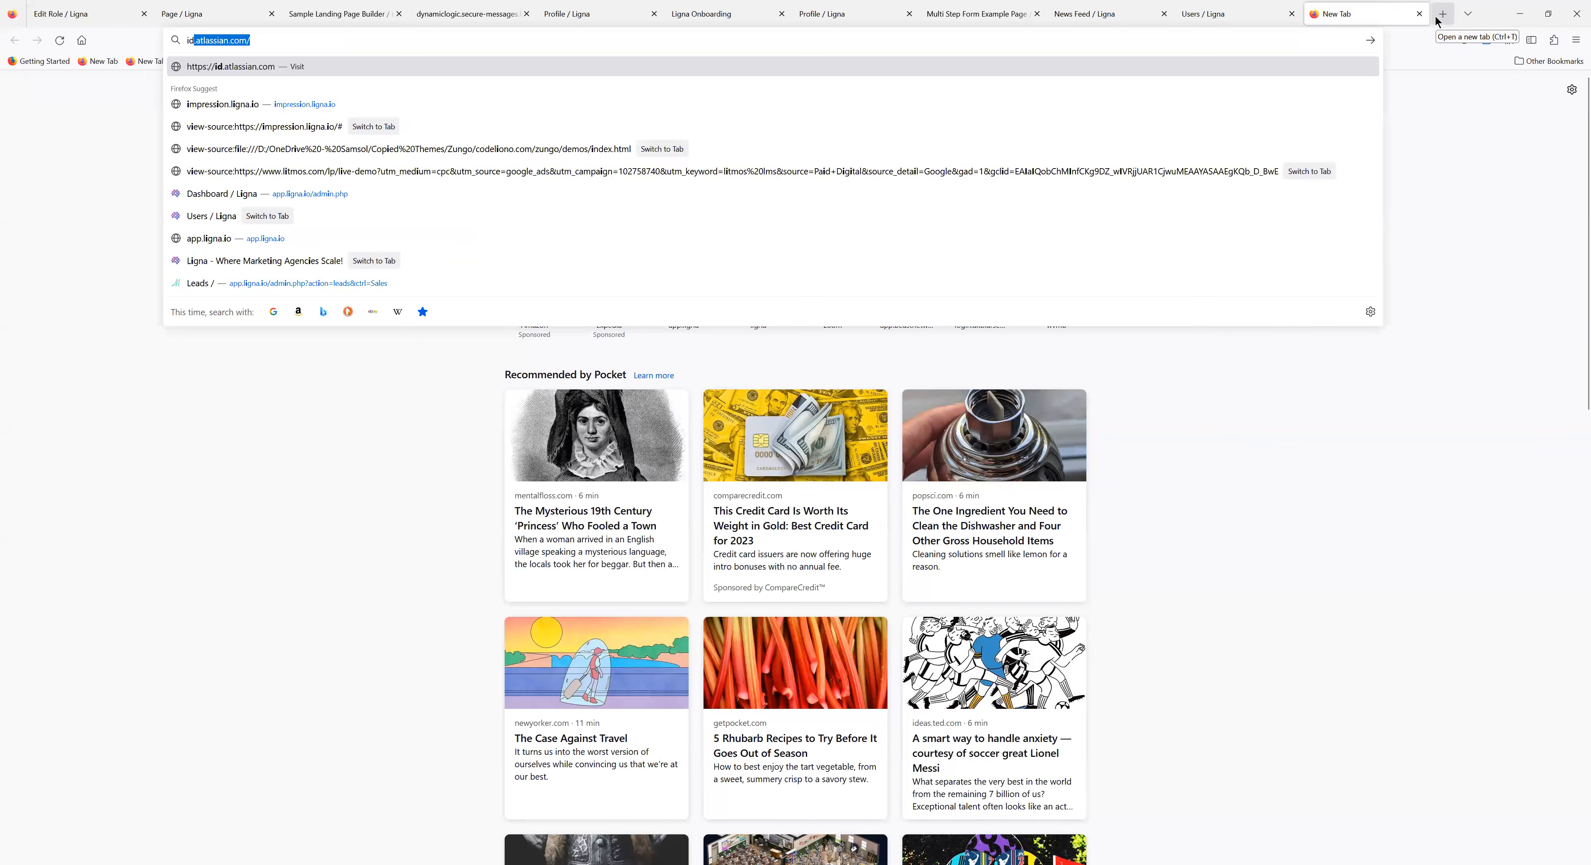
{"action": "type", "text": "x listings"}
{"action": "key", "text": "Return"}
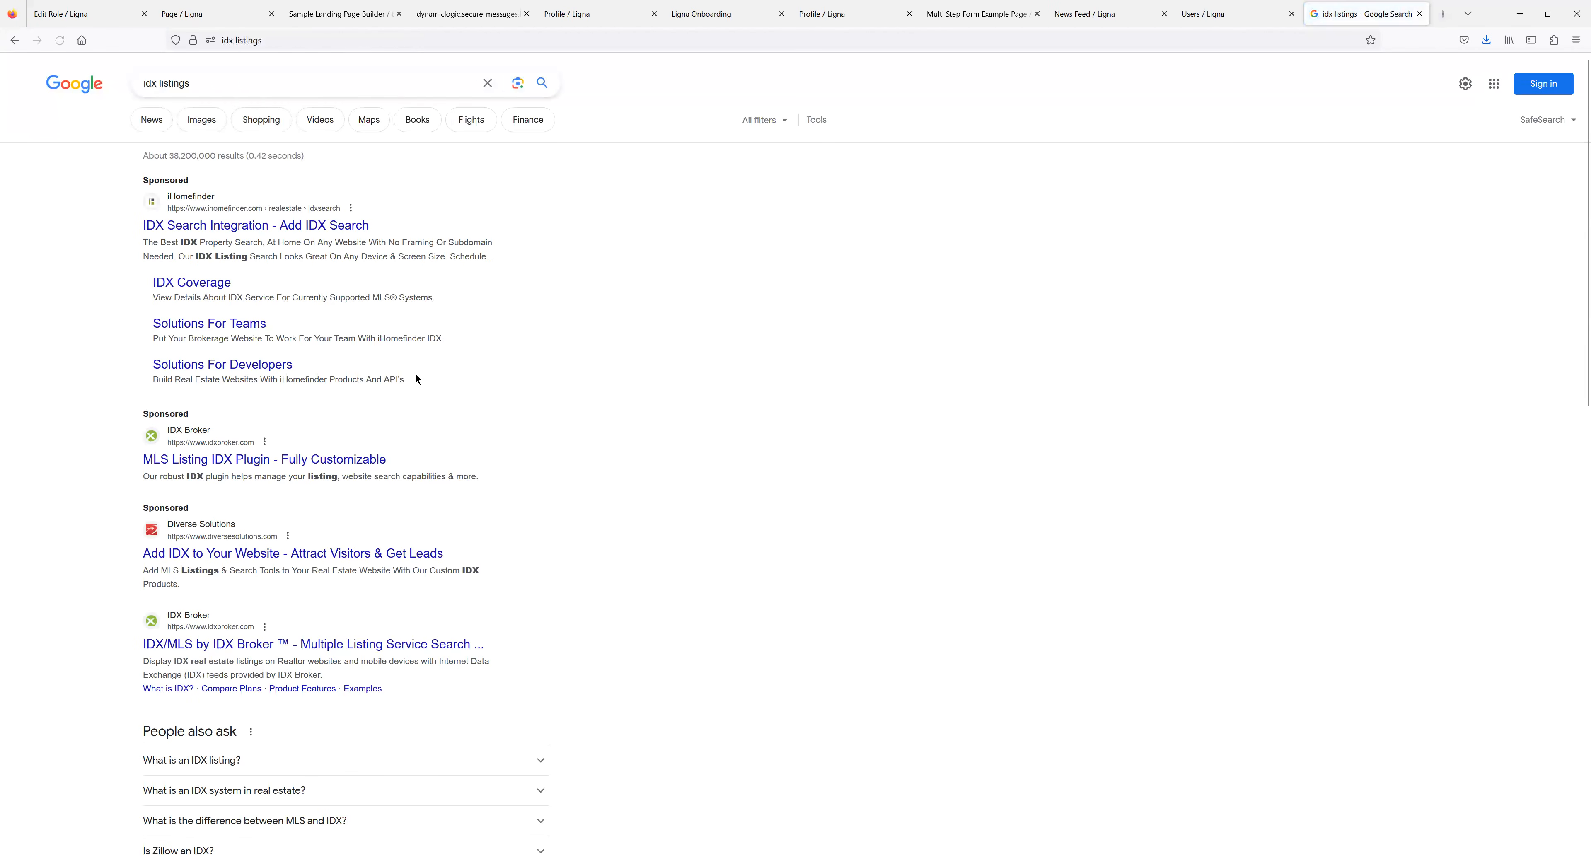
{"action": "scroll", "coordinate": [556, 495], "scroll_direction": "down", "scroll_amount": 2}
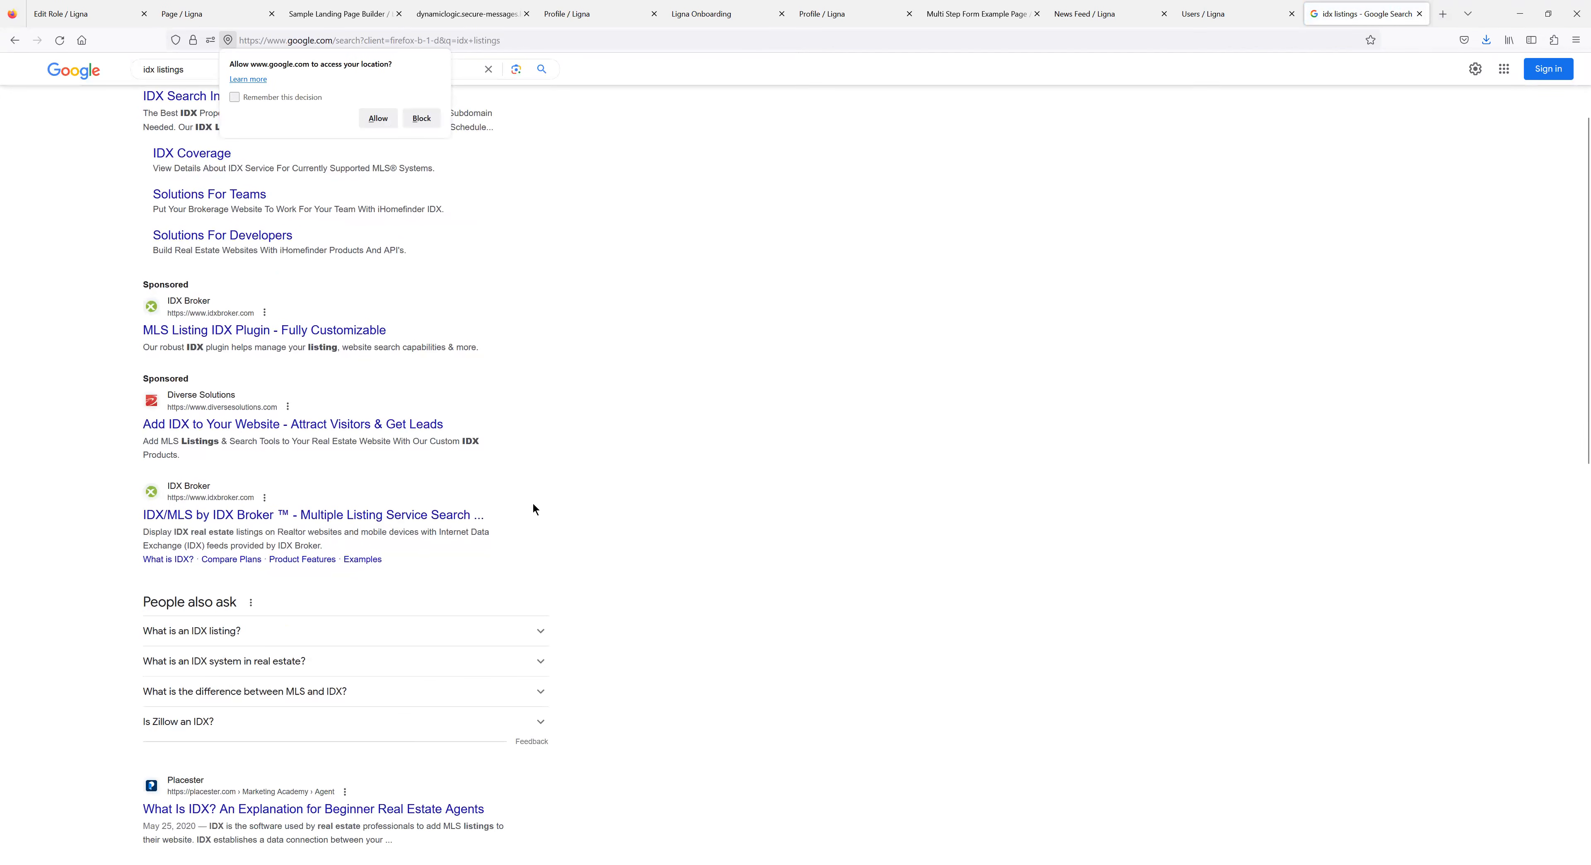
Visit the IDX Broker result and its tour, then return to the search results.
{"action": "left_click", "coordinate": [262, 515]}
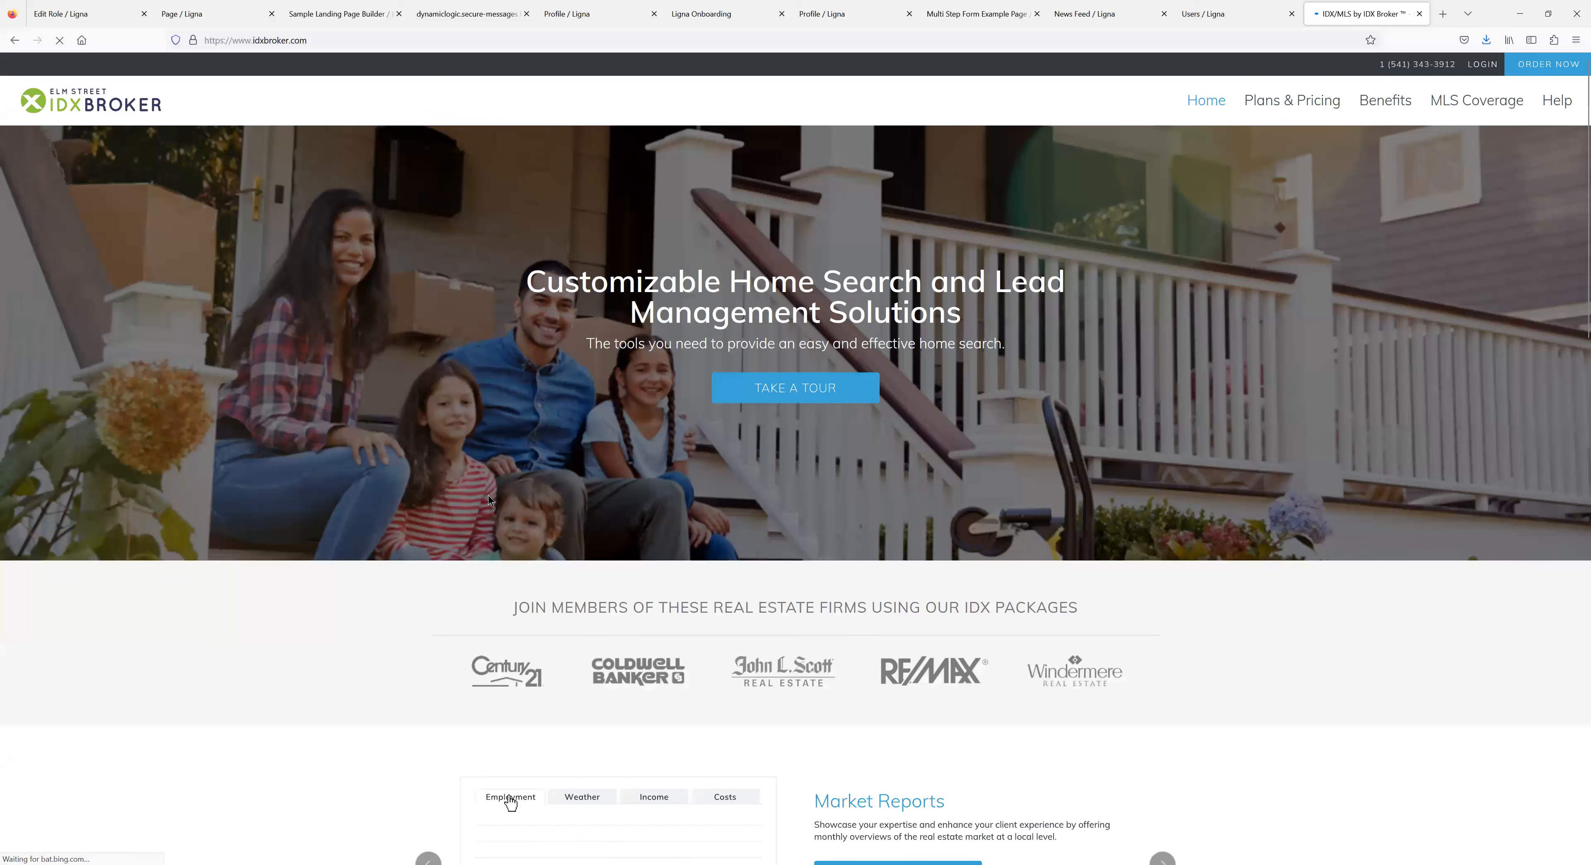
{"action": "left_click", "coordinate": [782, 388]}
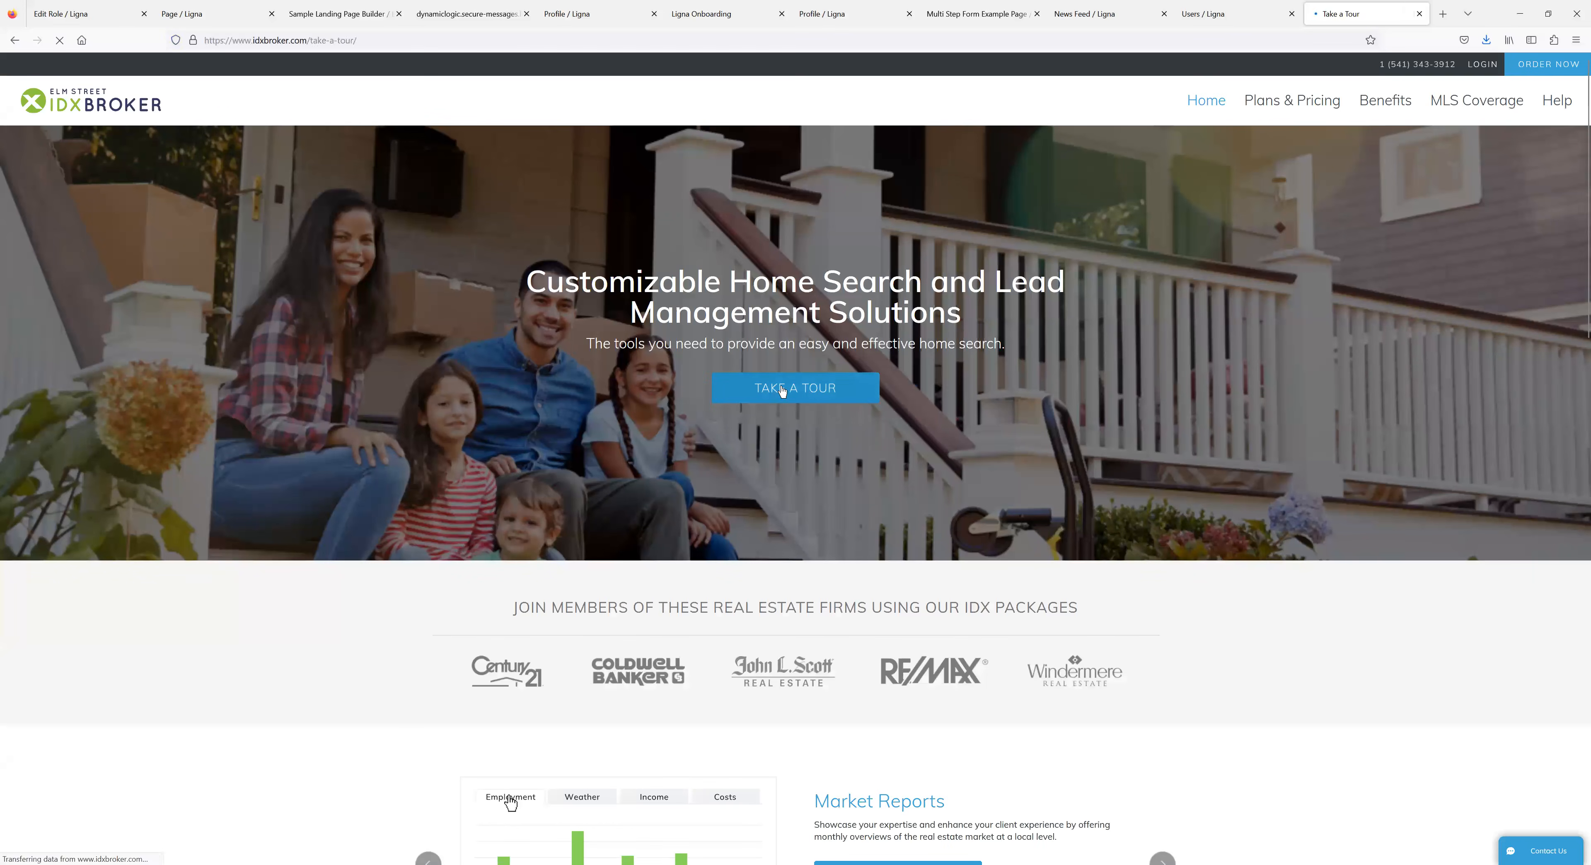
{"action": "left_click", "coordinate": [17, 41]}
{"action": "left_click", "coordinate": [17, 42]}
{"action": "scroll", "coordinate": [501, 505], "scroll_direction": "down", "scroll_amount": 5}
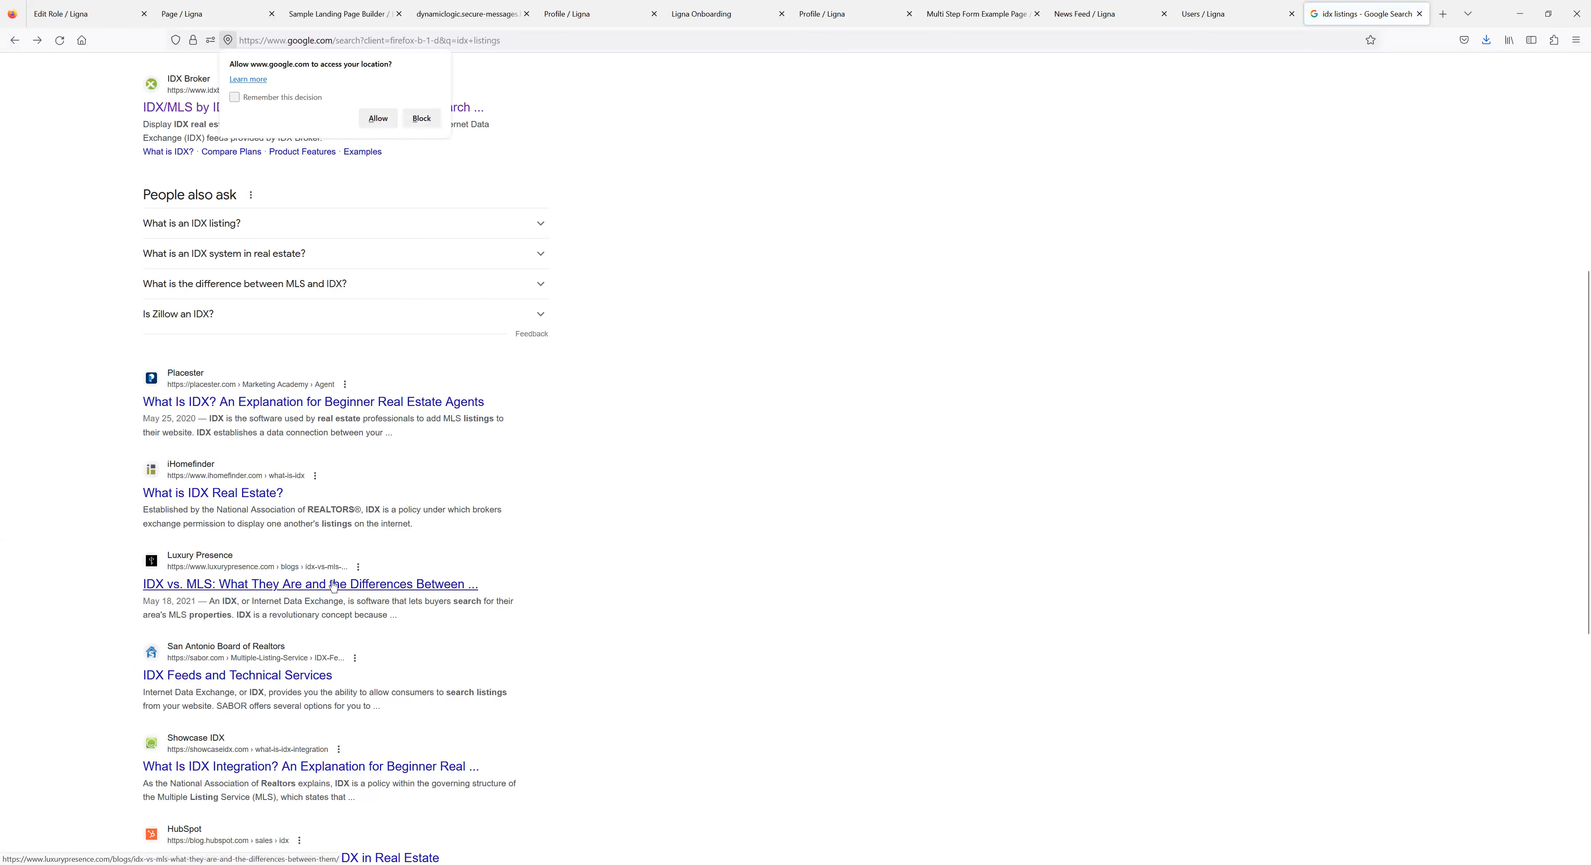
{"action": "scroll", "coordinate": [603, 569], "scroll_direction": "down", "scroll_amount": 2}
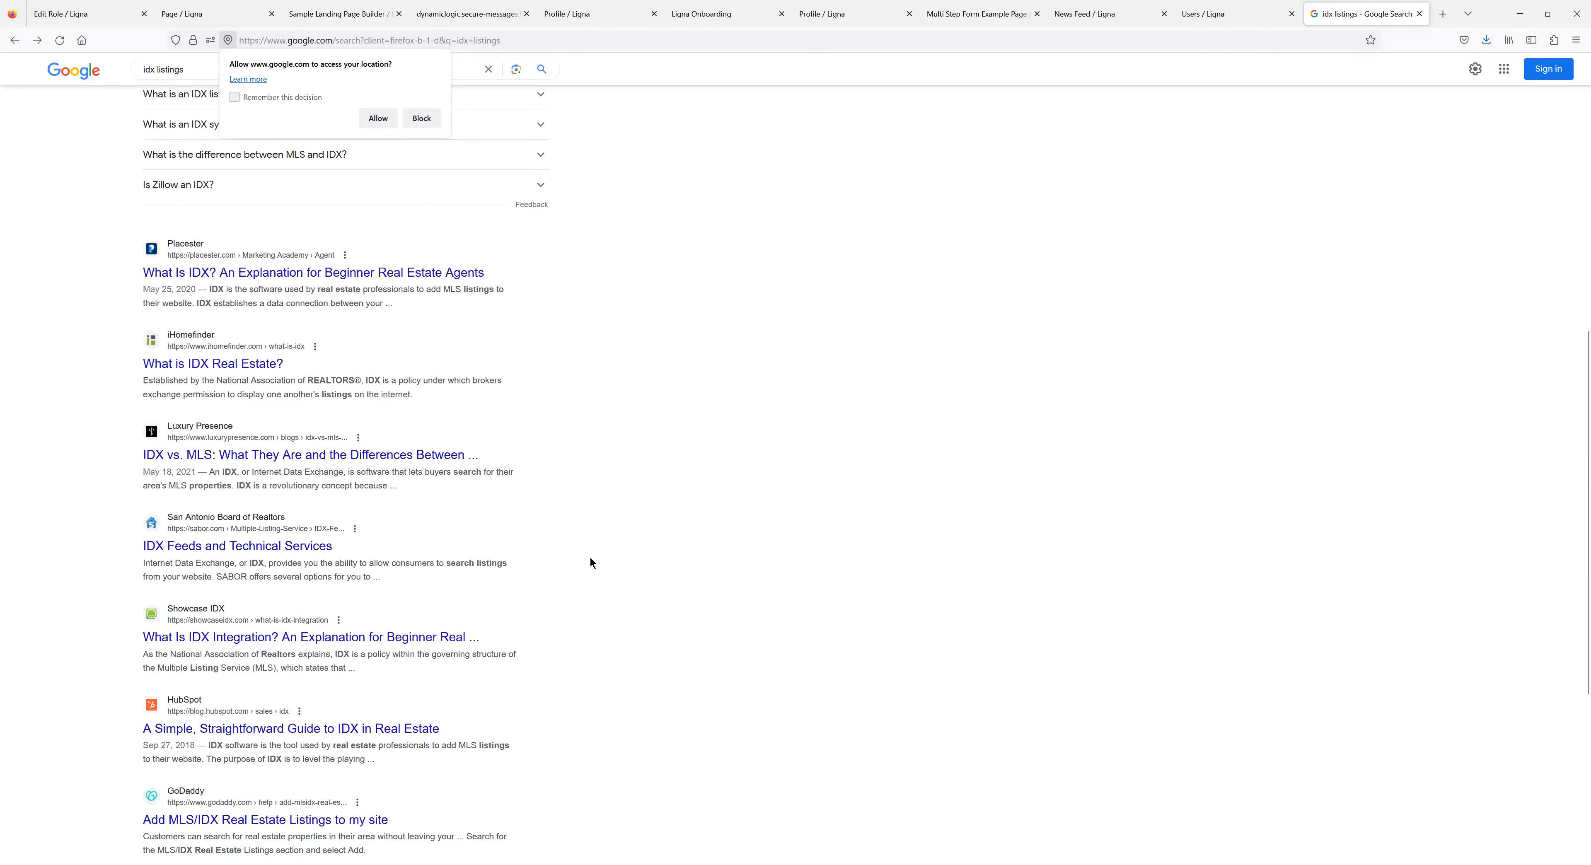
{"action": "scroll", "coordinate": [552, 536], "scroll_direction": "down", "scroll_amount": 3}
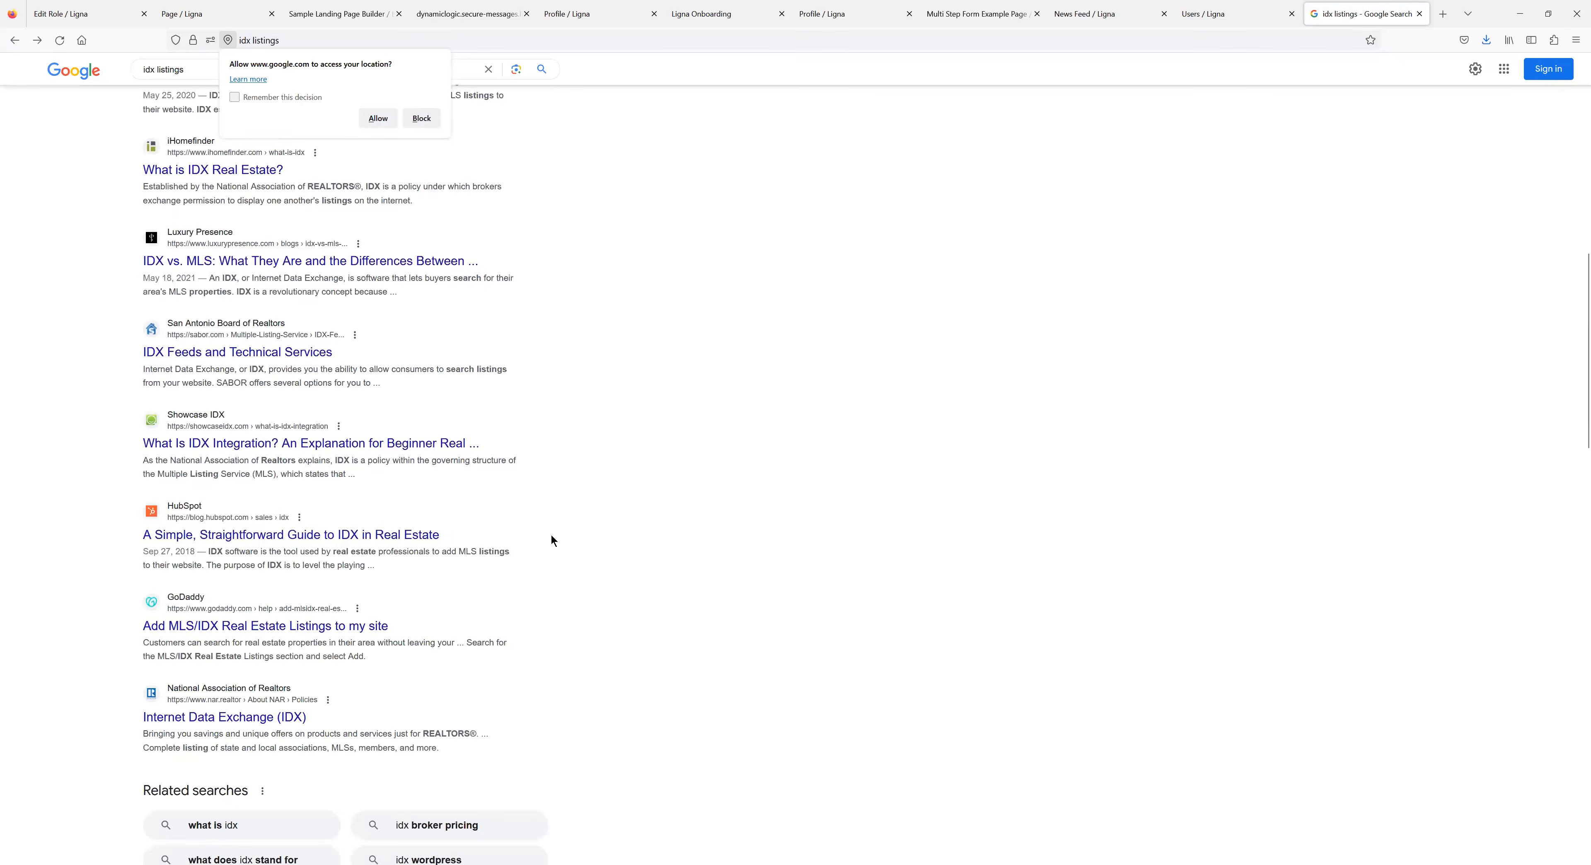
{"action": "scroll", "coordinate": [550, 531], "scroll_direction": "up", "scroll_amount": 12}
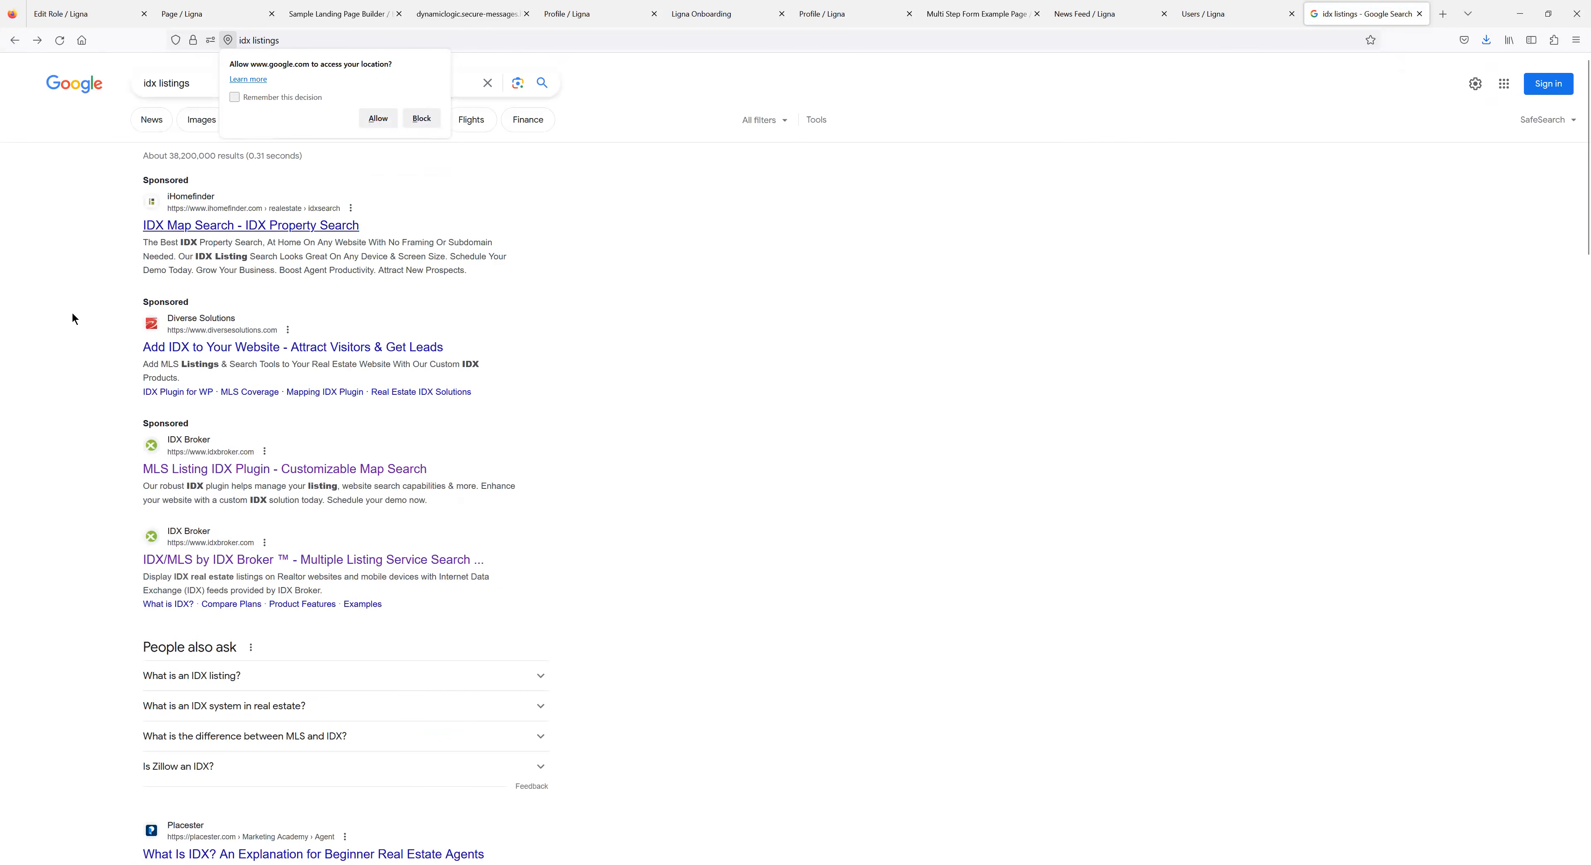
Close Google and return to the IDX Listings page's empty iFrame Link field.
{"action": "left_click", "coordinate": [1424, 16]}
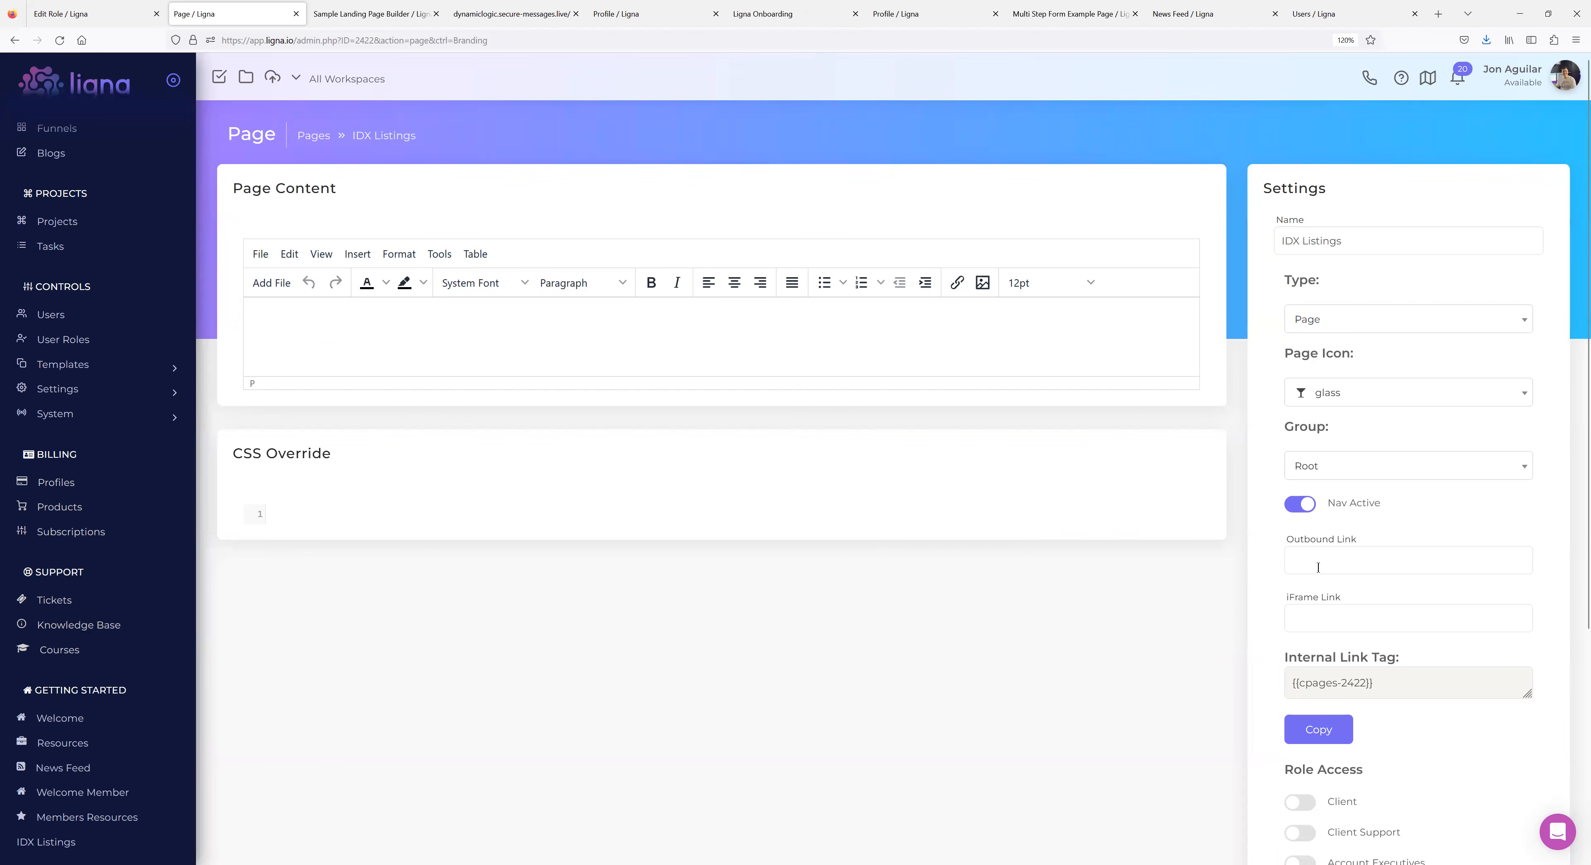
{"action": "left_click", "coordinate": [1309, 619]}
{"action": "scroll", "coordinate": [1353, 559], "scroll_direction": "down", "scroll_amount": 1}
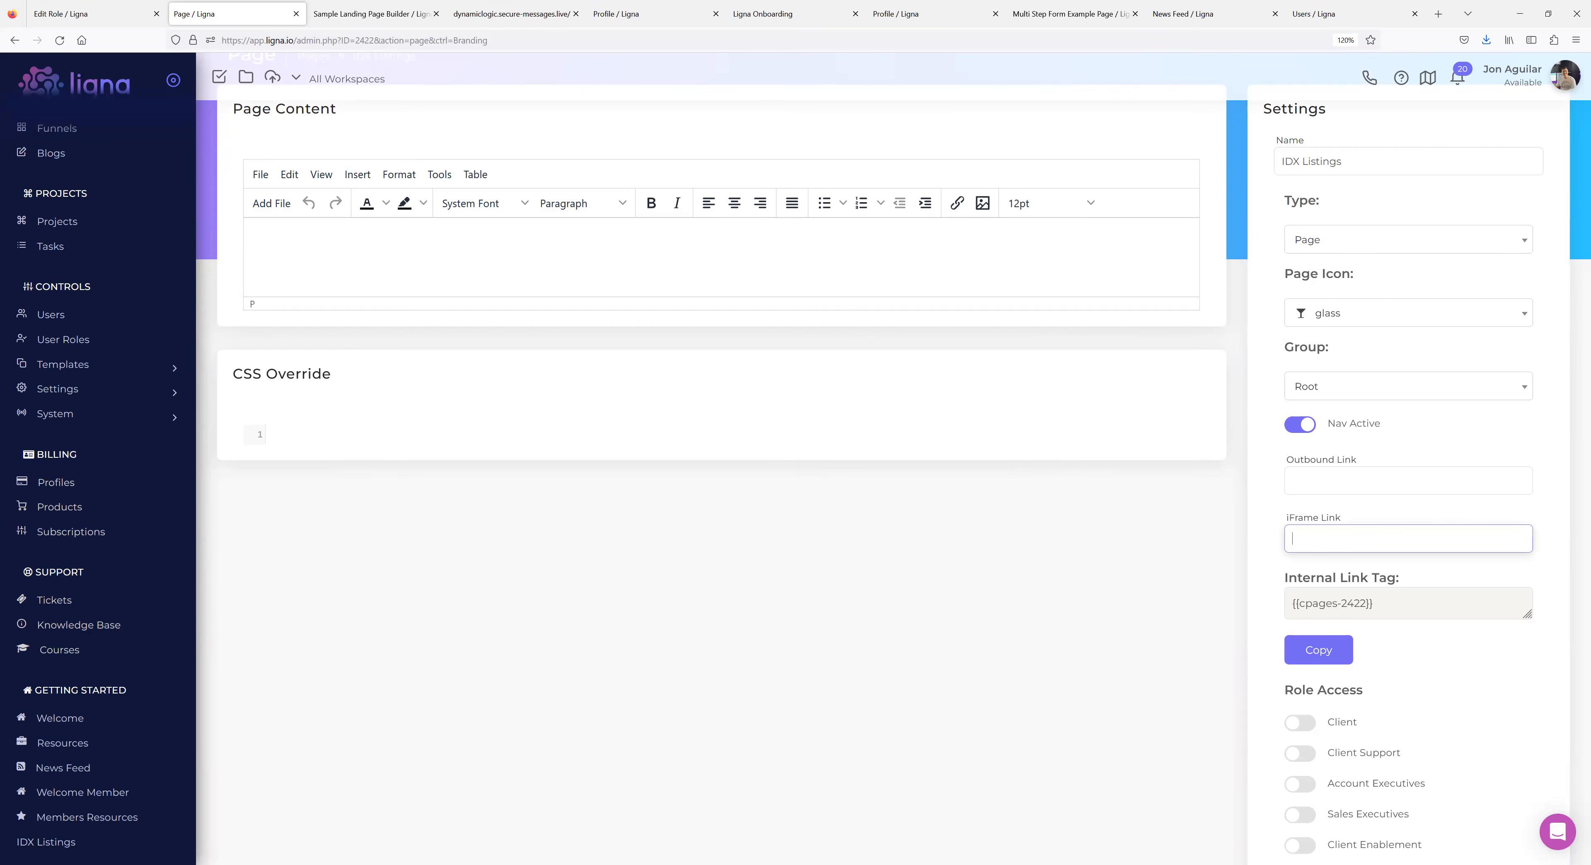
{"action": "scroll", "coordinate": [185, 525], "scroll_direction": "up", "scroll_amount": 3}
{"action": "scroll", "coordinate": [185, 535], "scroll_direction": "down", "scroll_amount": 3}
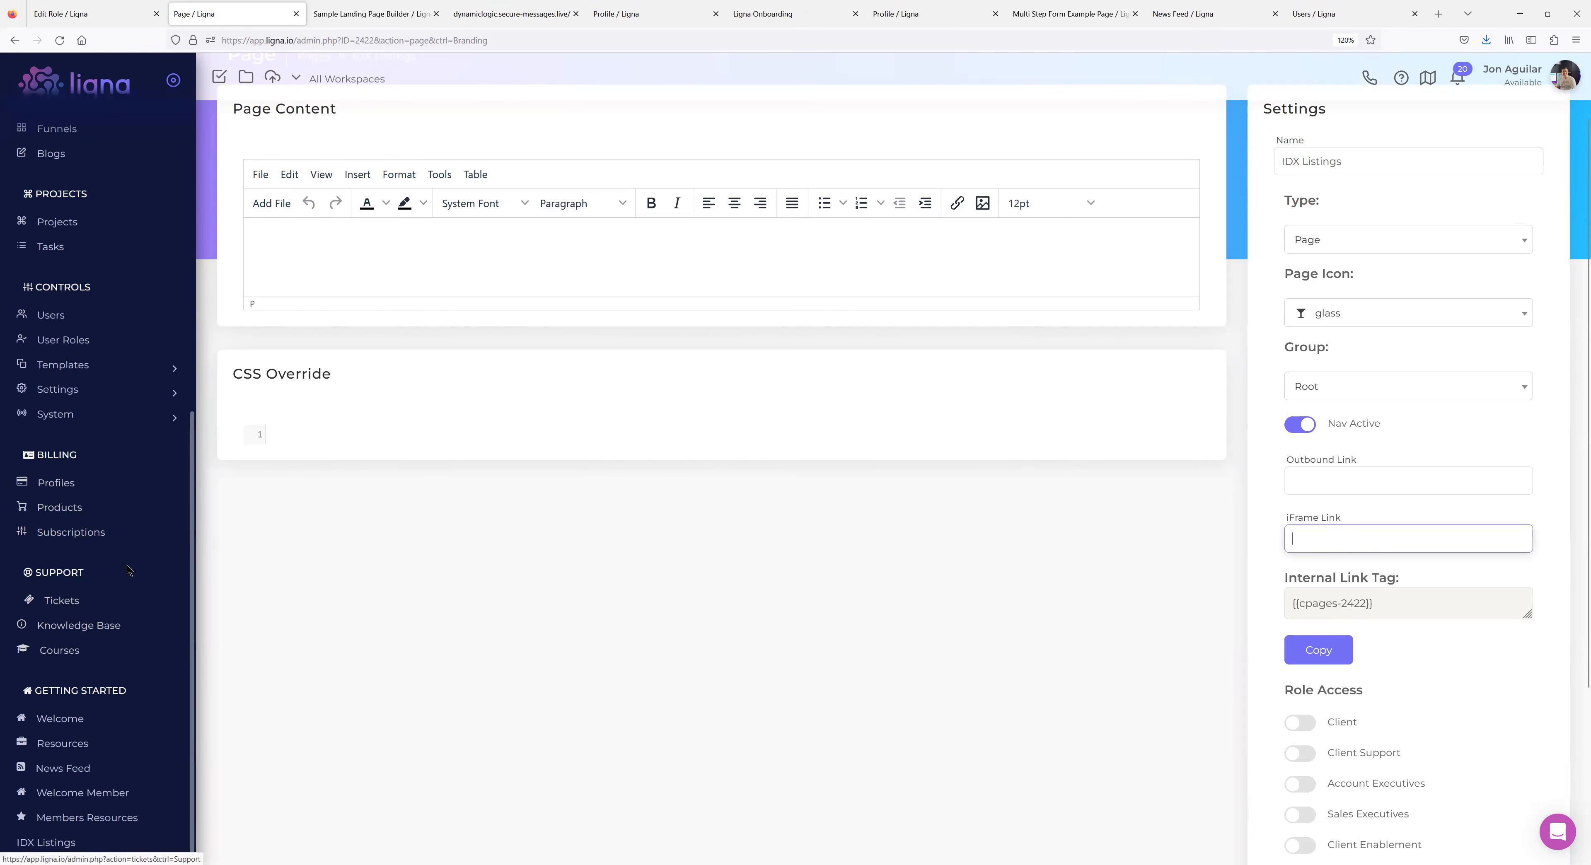
Copy the Membership role's onboard link, then go to Billing Products.
{"action": "left_click", "coordinate": [84, 422]}
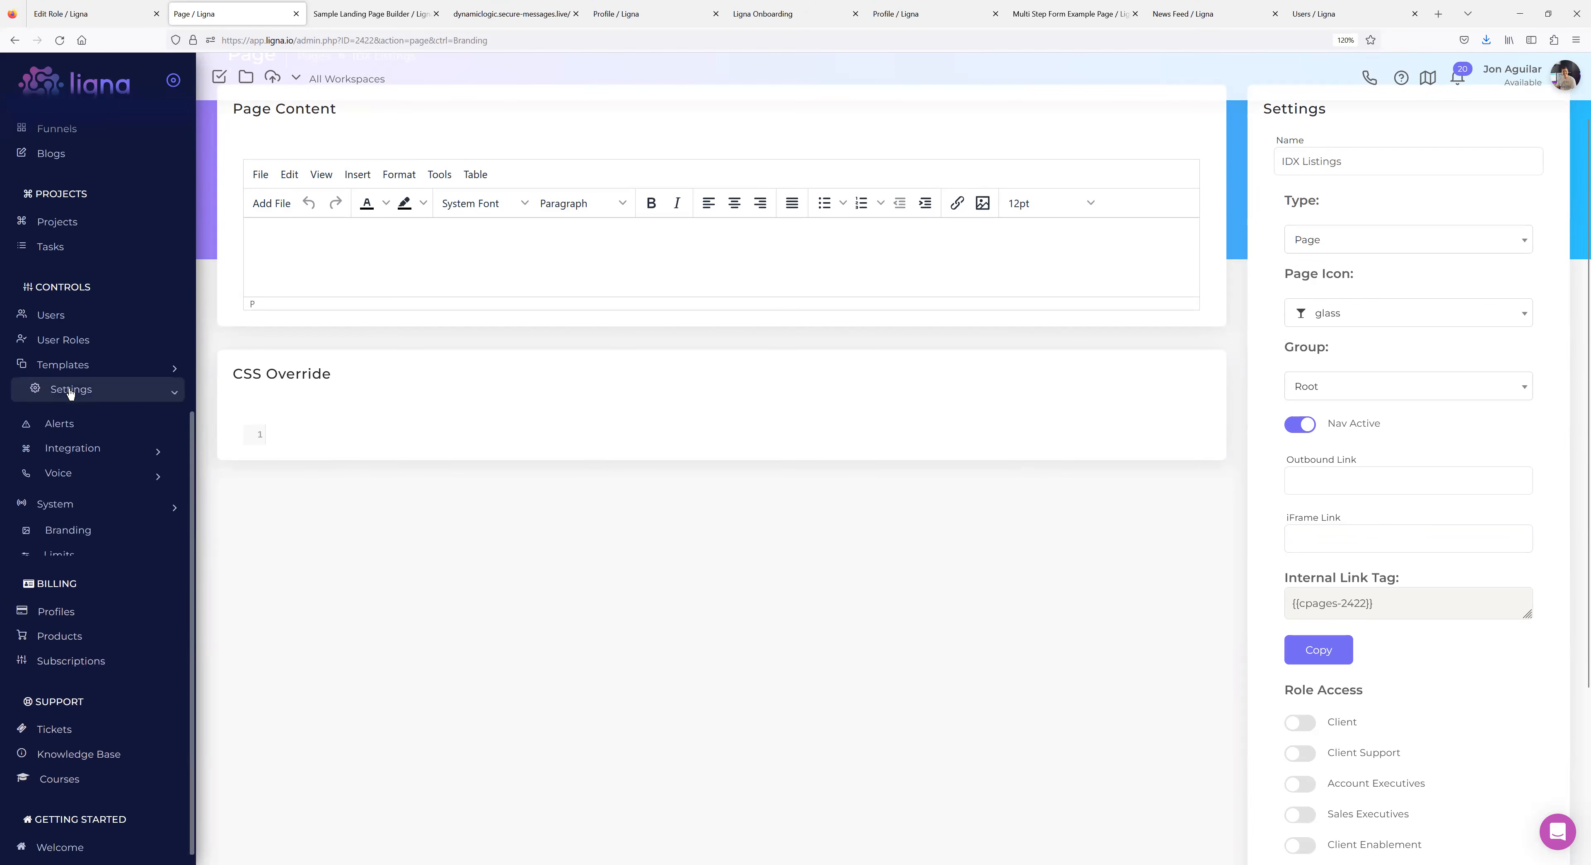
{"action": "left_click", "coordinate": [110, 346]}
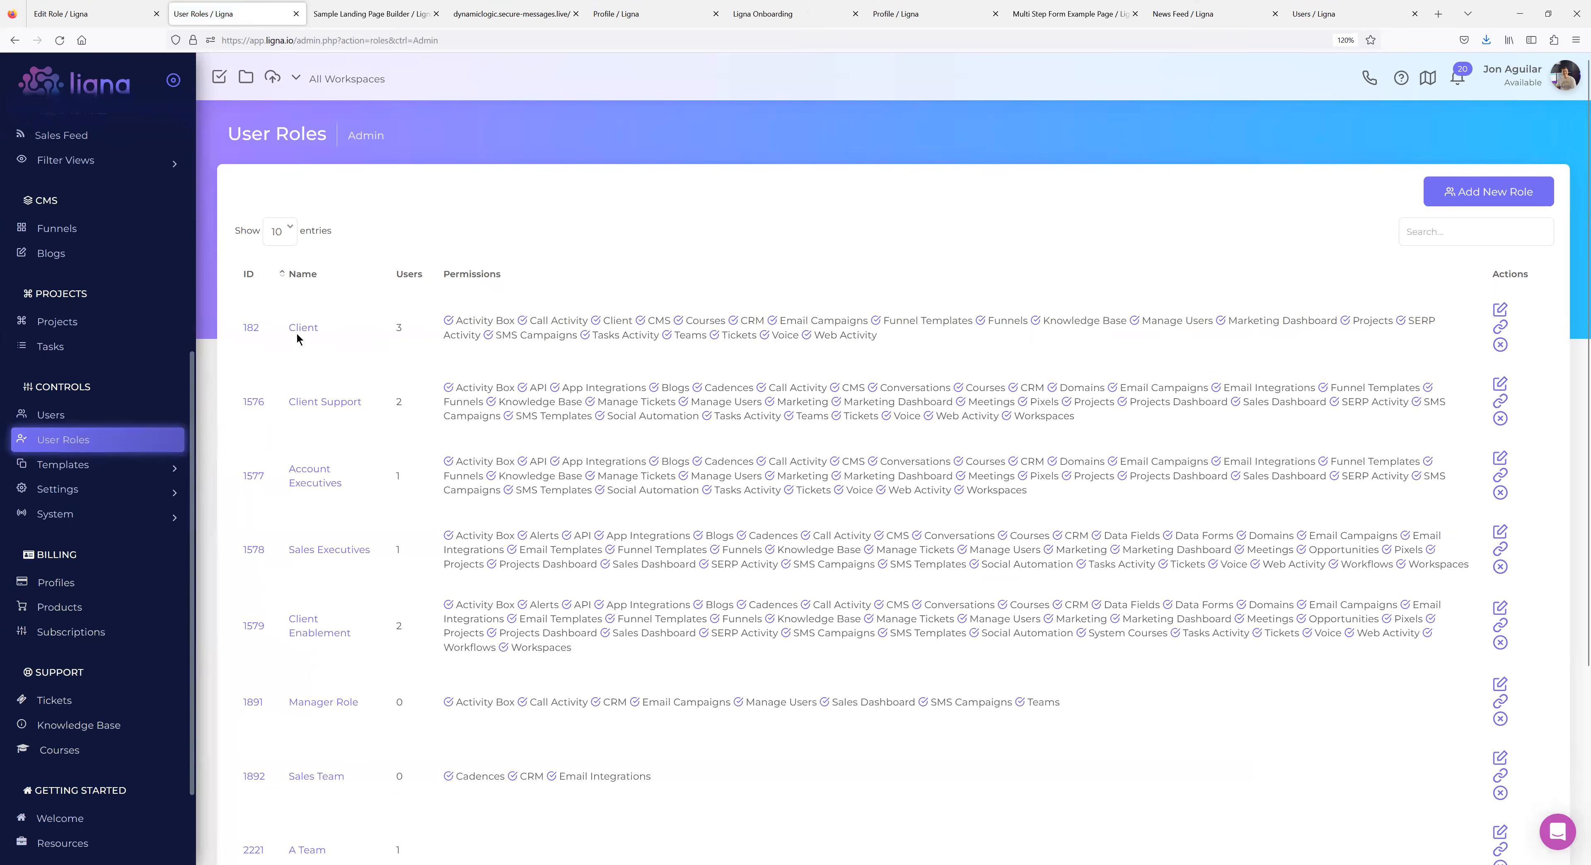
{"action": "scroll", "coordinate": [348, 650], "scroll_direction": "down", "scroll_amount": 4}
{"action": "left_click", "coordinate": [321, 680]}
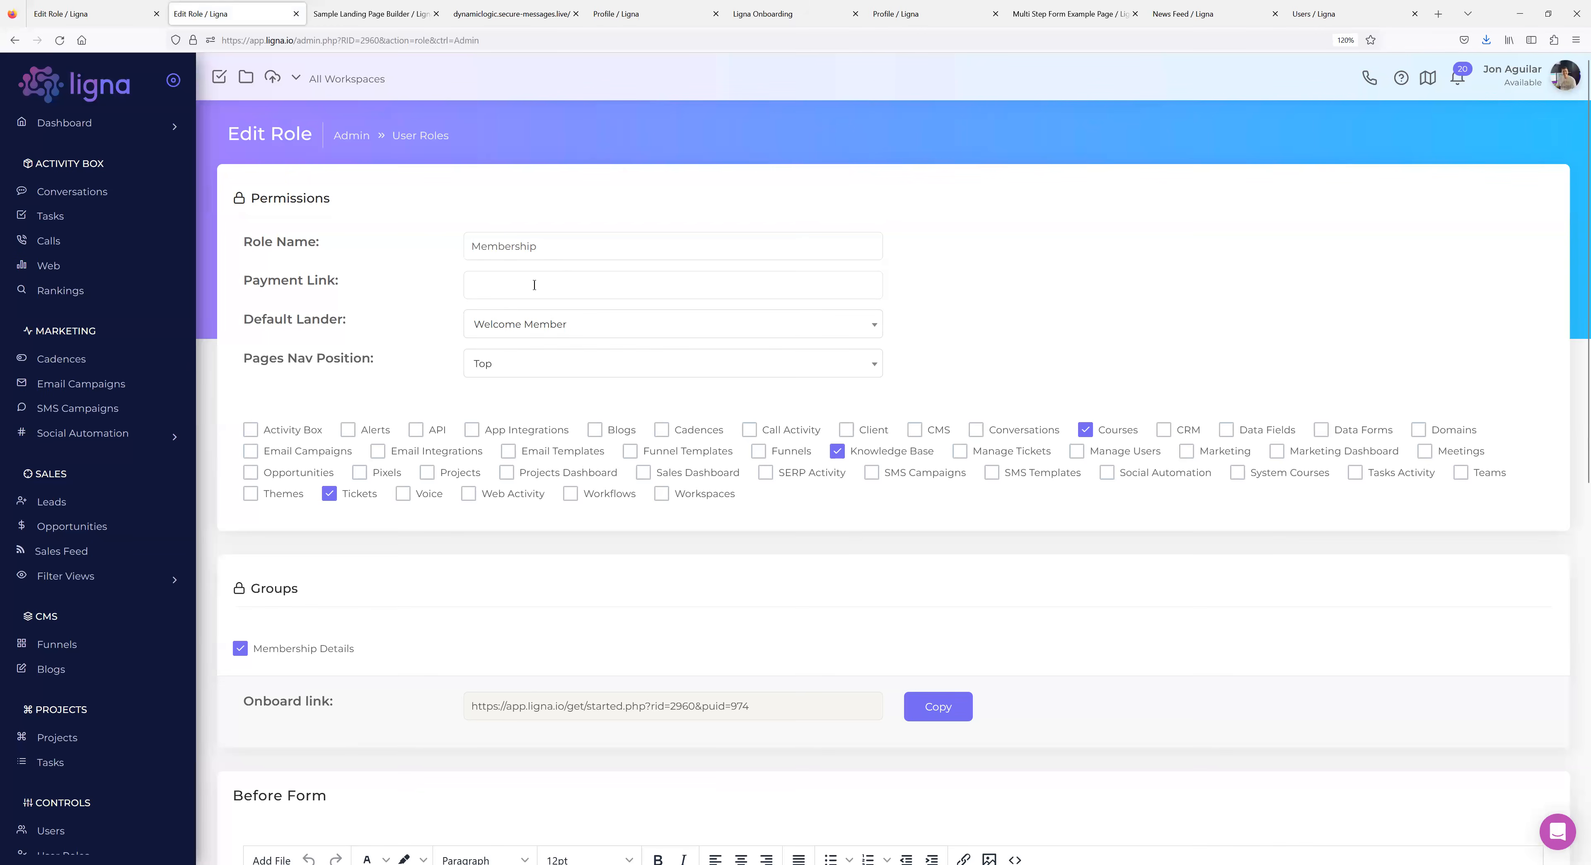
{"action": "scroll", "coordinate": [657, 393], "scroll_direction": "down", "scroll_amount": 4}
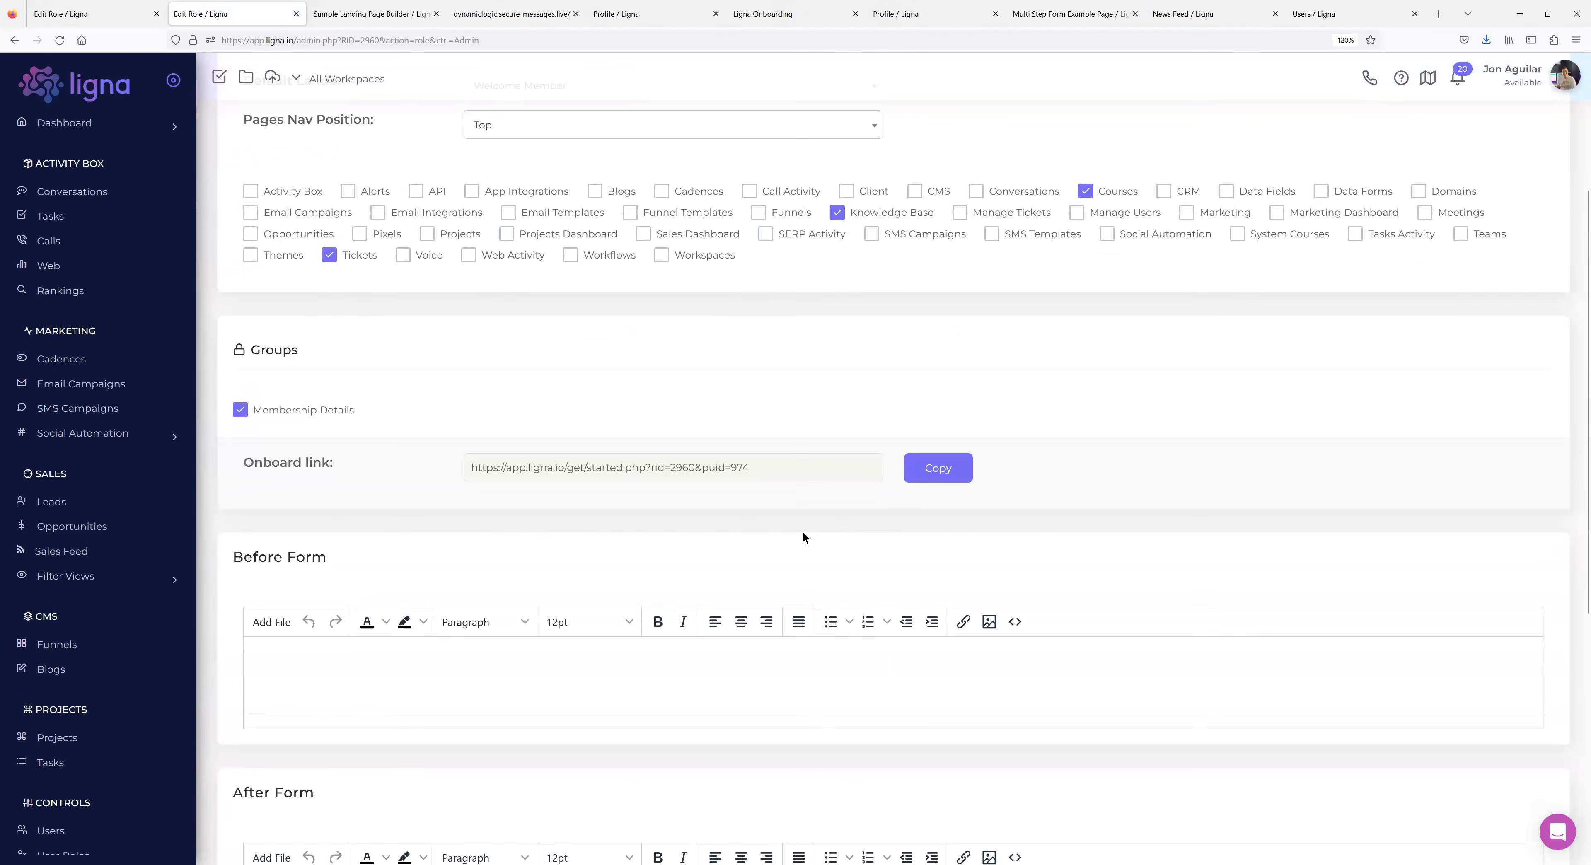
{"action": "left_click", "coordinate": [933, 471]}
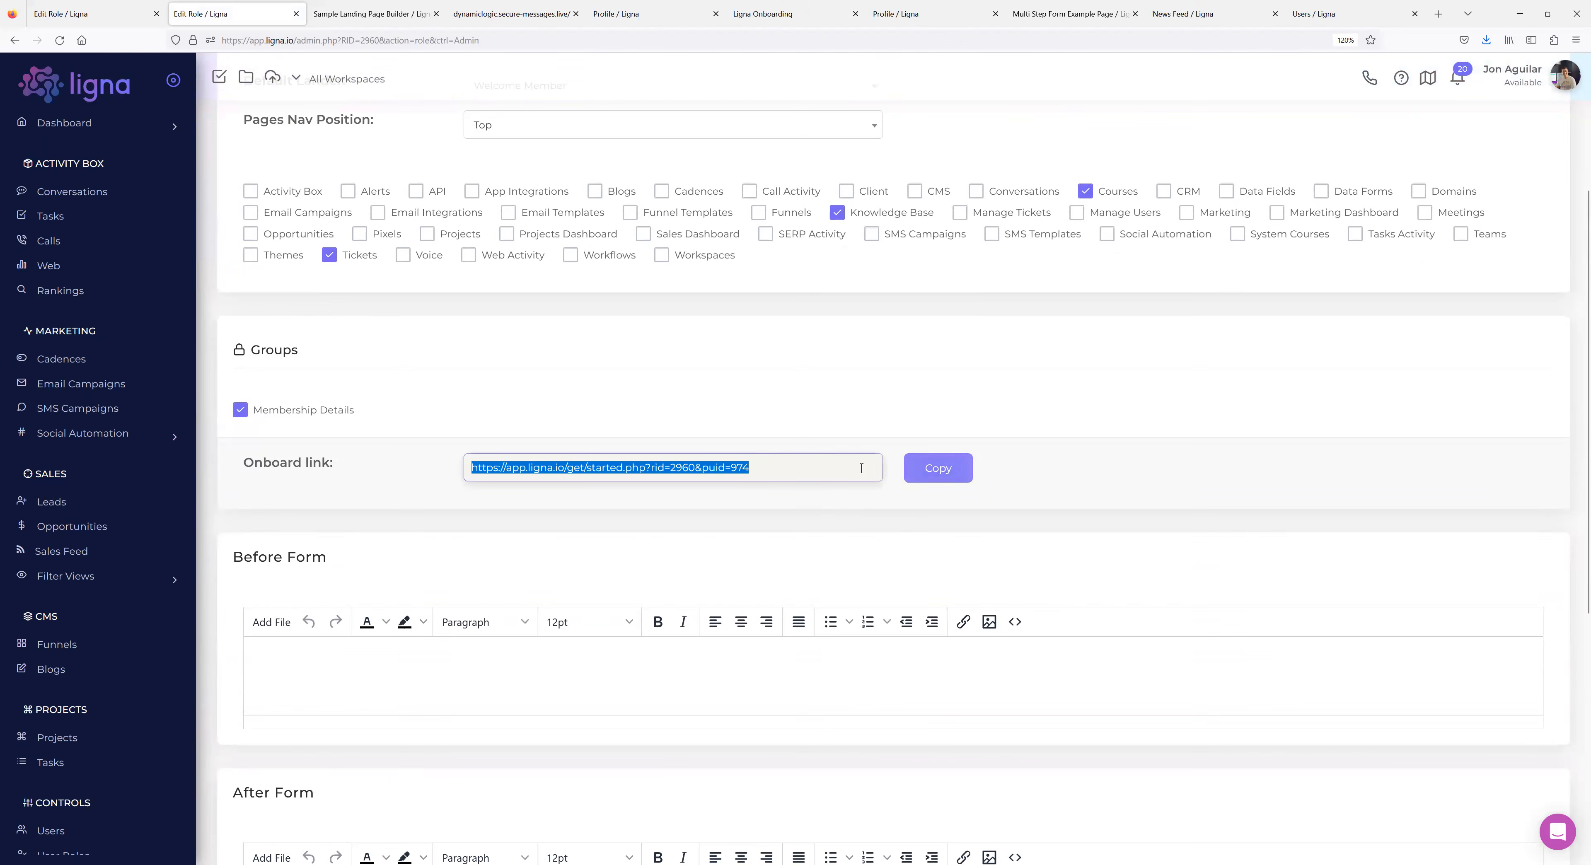
{"action": "left_click", "coordinate": [332, 480]}
{"action": "scroll", "coordinate": [141, 483], "scroll_direction": "down", "scroll_amount": 5}
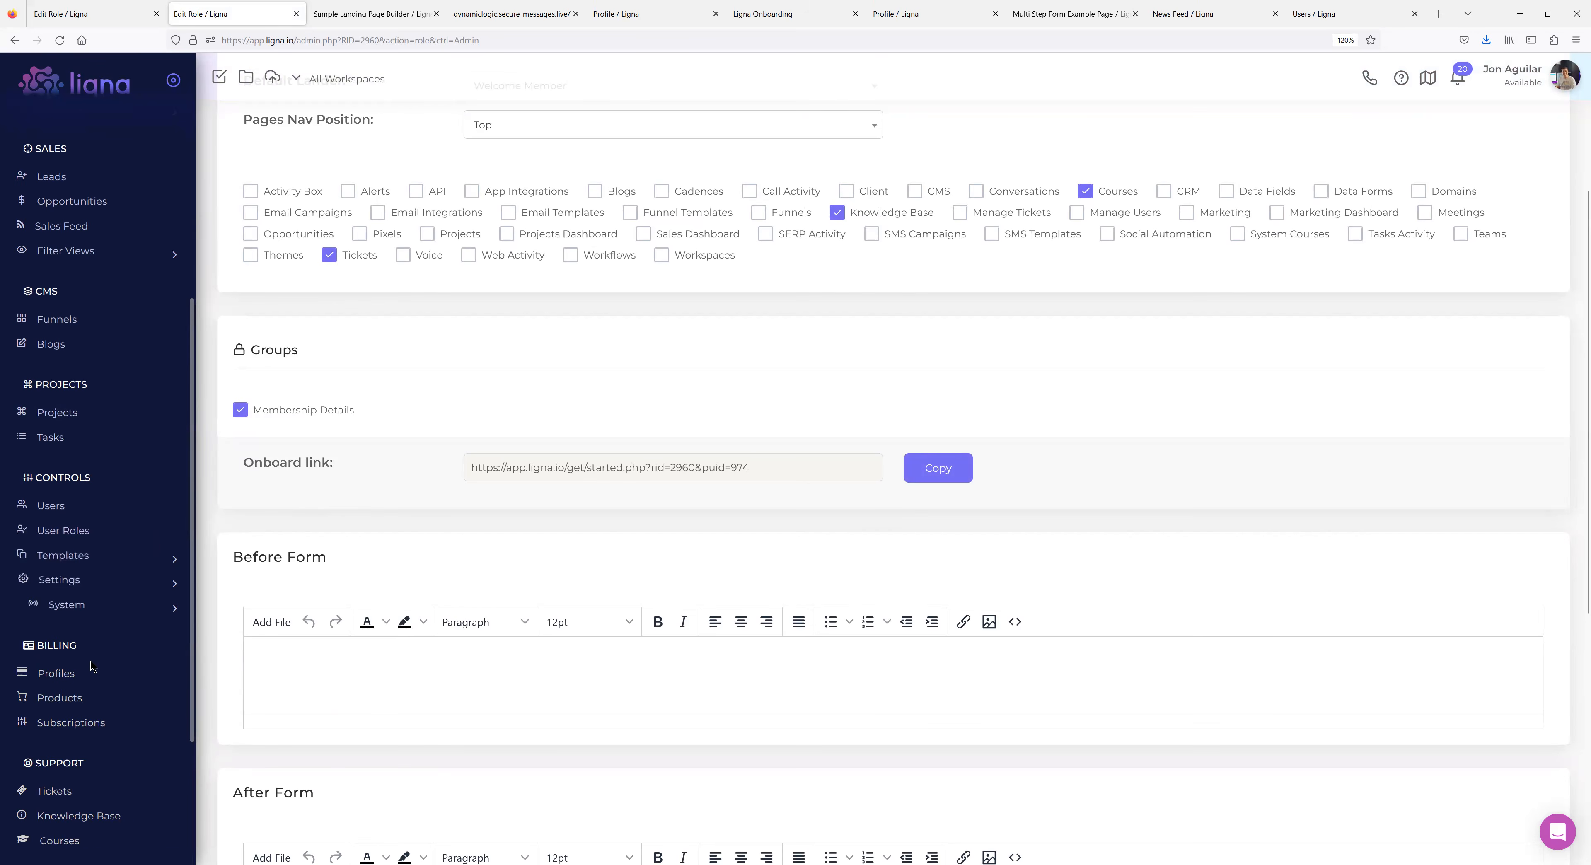
{"action": "left_click", "coordinate": [71, 698]}
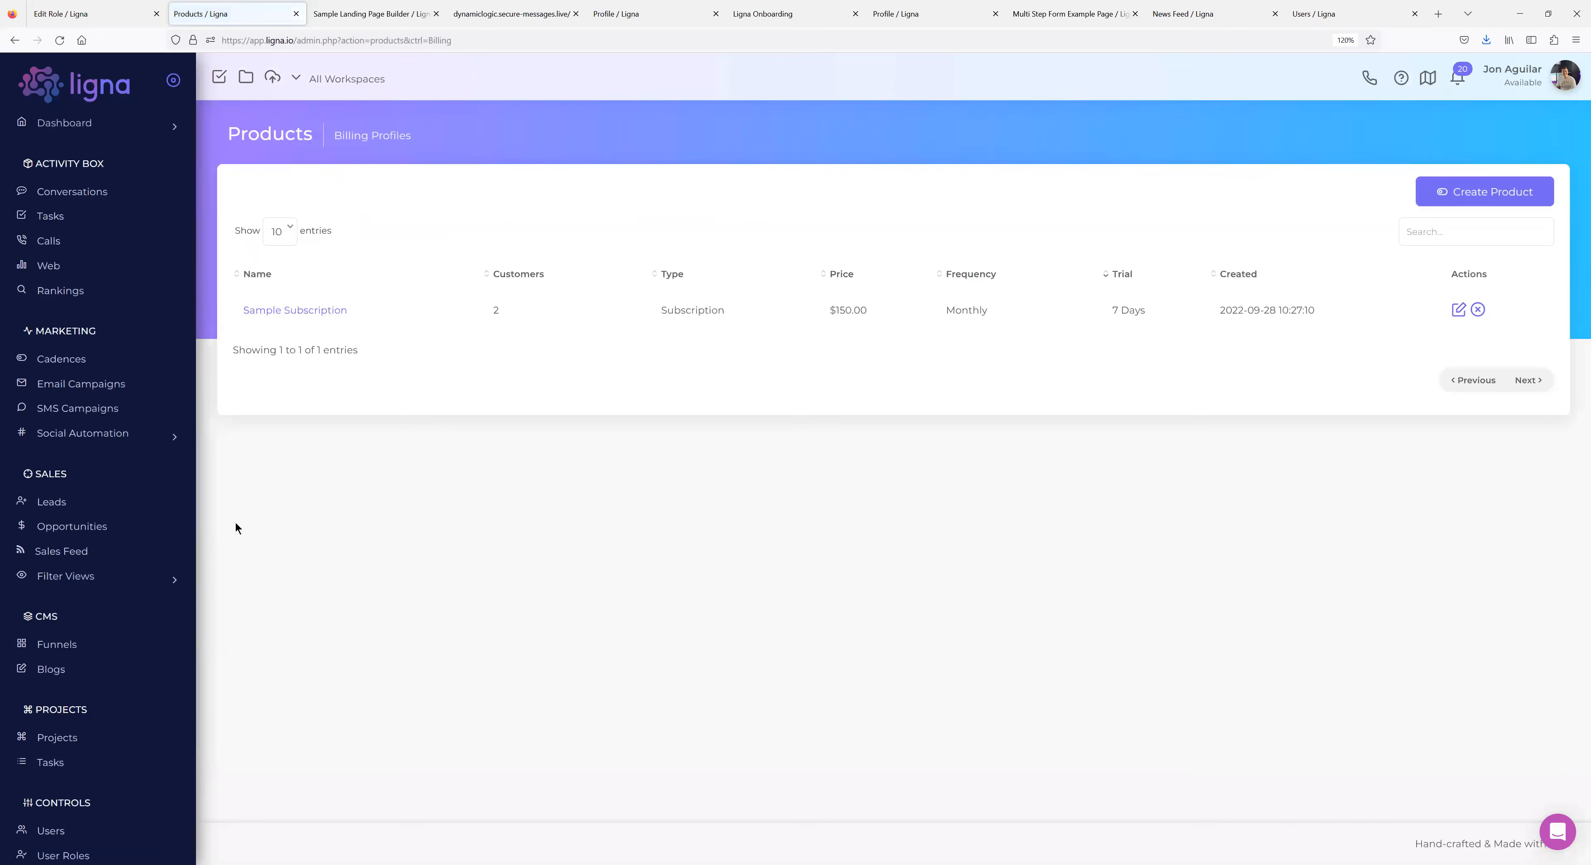
Append the Client Support role to the Sample Subscription link, then go back to Edit Role.
{"action": "left_click", "coordinate": [306, 311]}
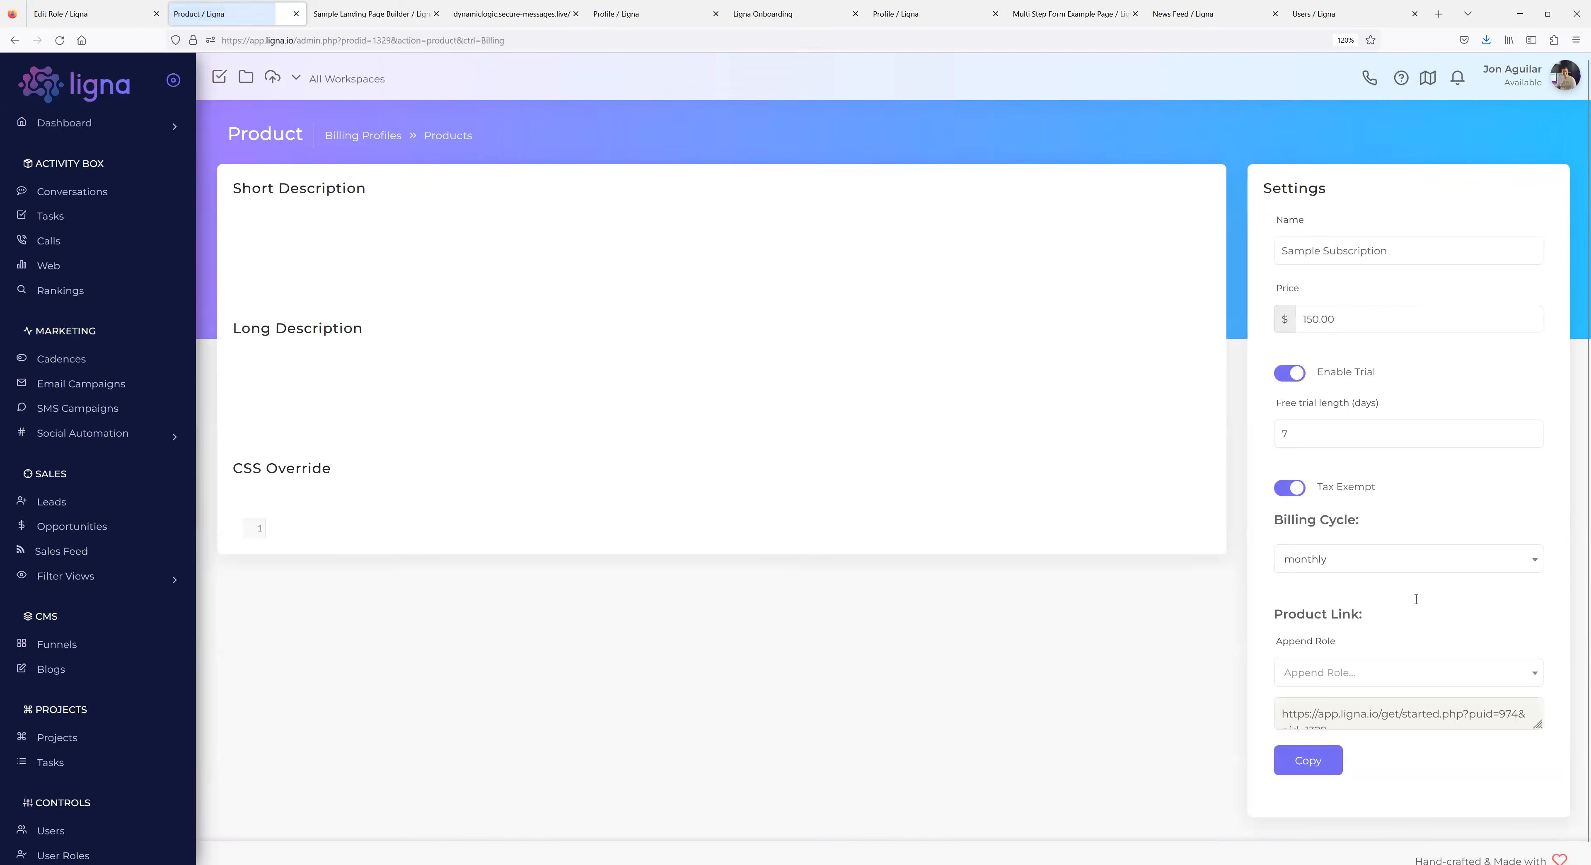
{"action": "left_click", "coordinate": [1377, 663]}
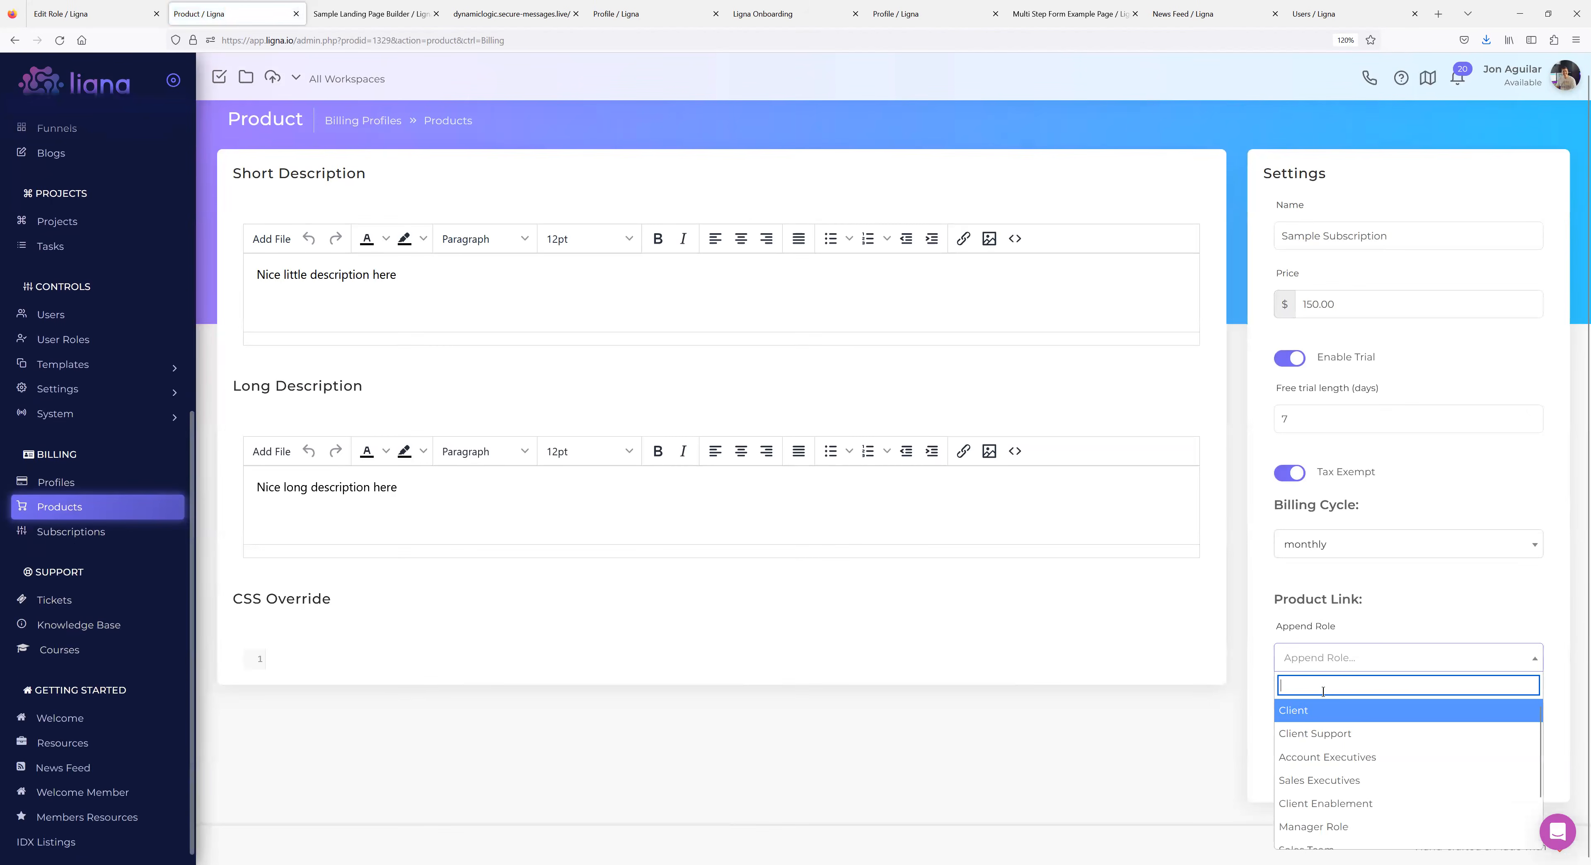
{"action": "left_click", "coordinate": [1316, 728]}
{"action": "scroll", "coordinate": [1331, 697], "scroll_direction": "down", "scroll_amount": 1}
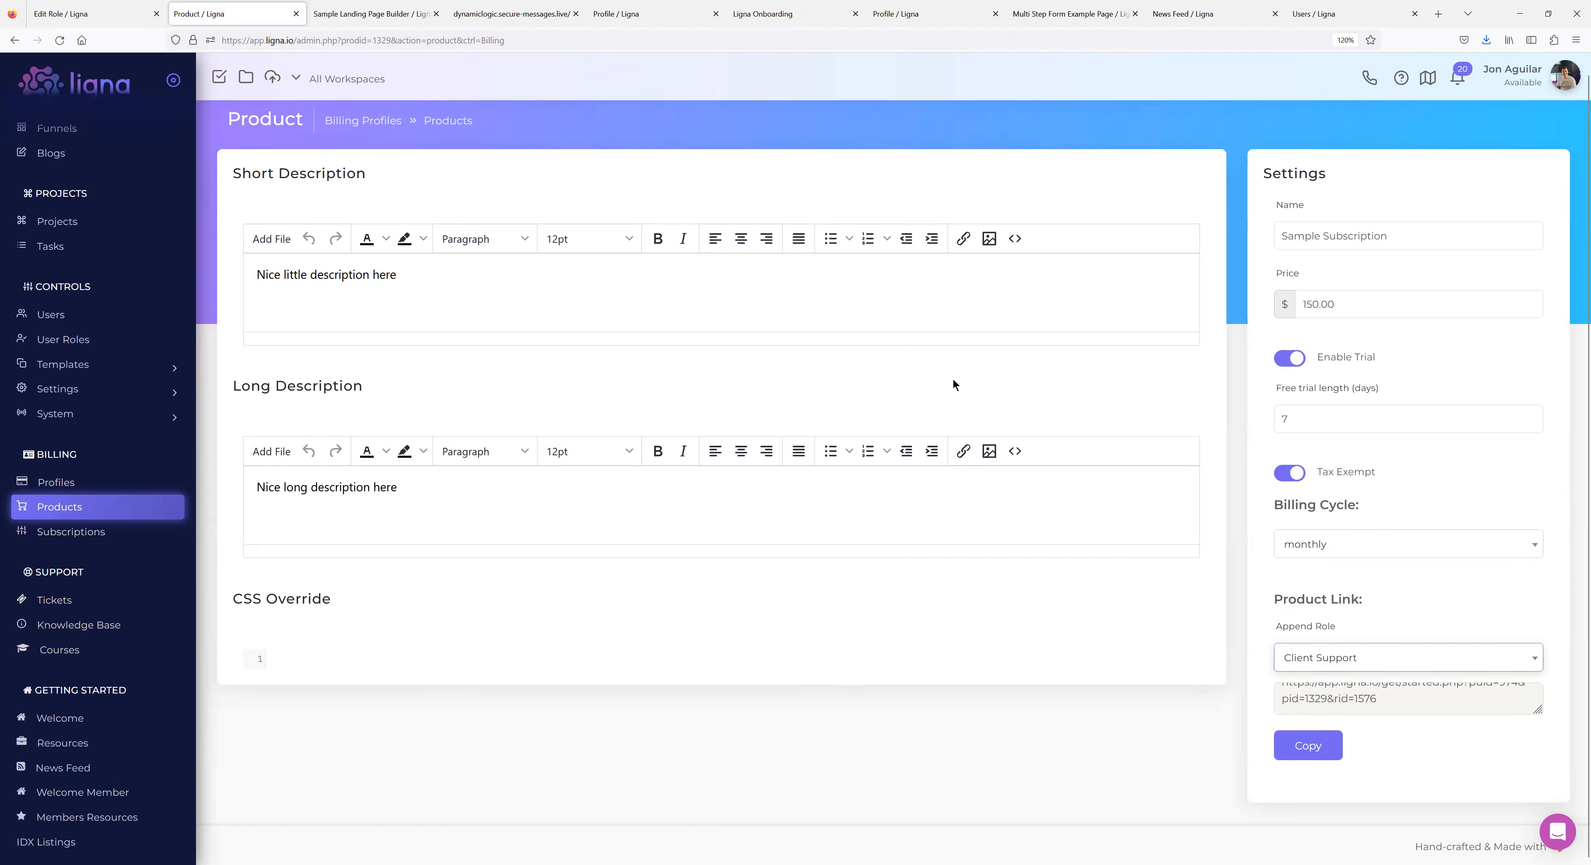
{"action": "left_click", "coordinate": [15, 41]}
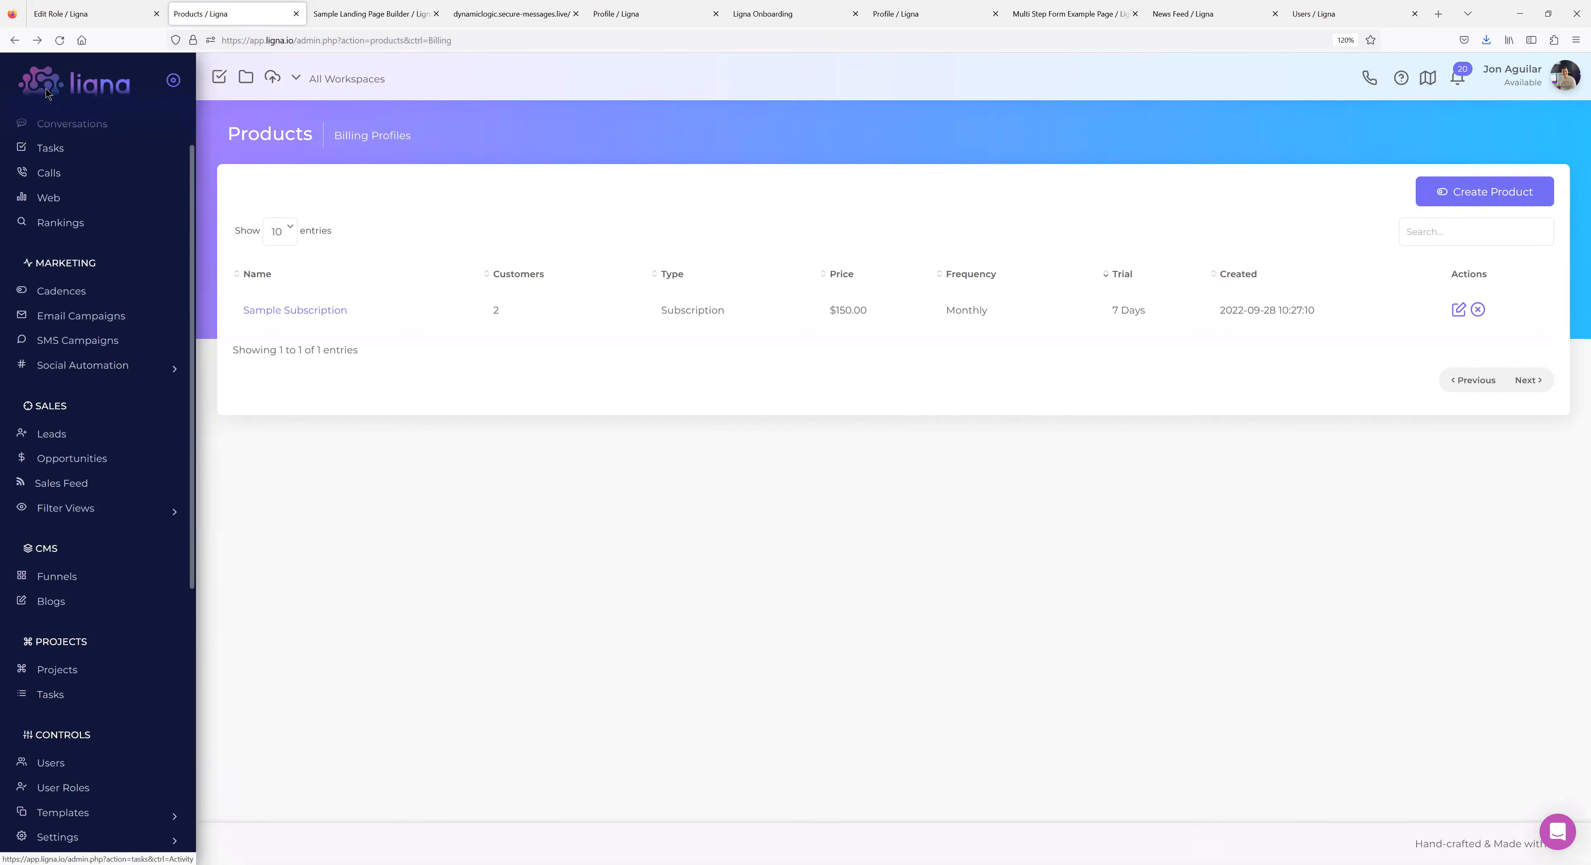
{"action": "left_click", "coordinate": [15, 40]}
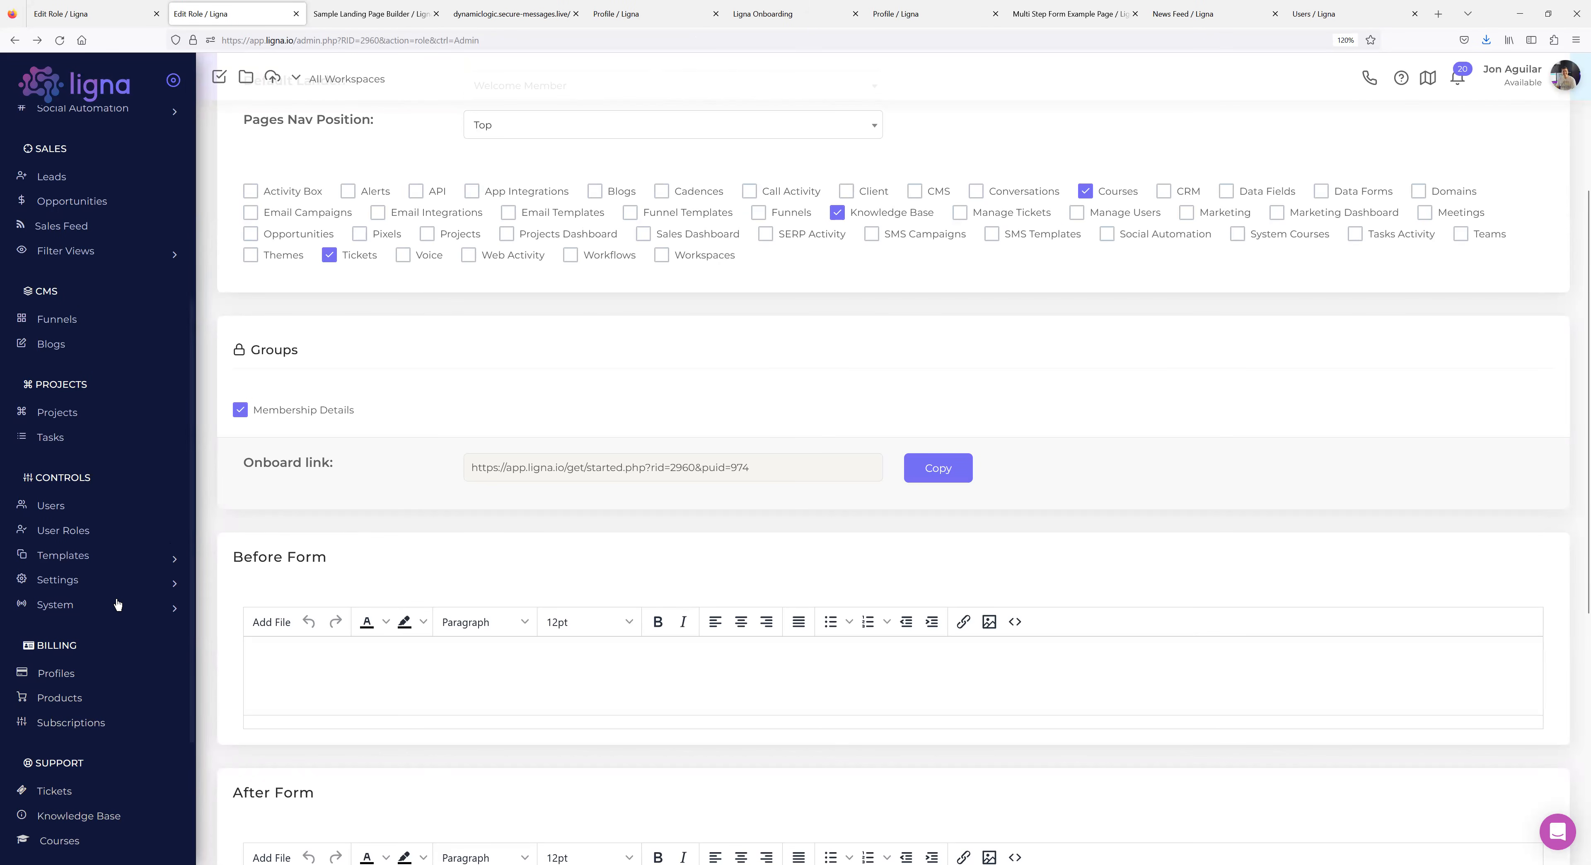
Open Templates > Data > Data Fields and start a new User Info data field.
{"action": "left_click", "coordinate": [92, 556]}
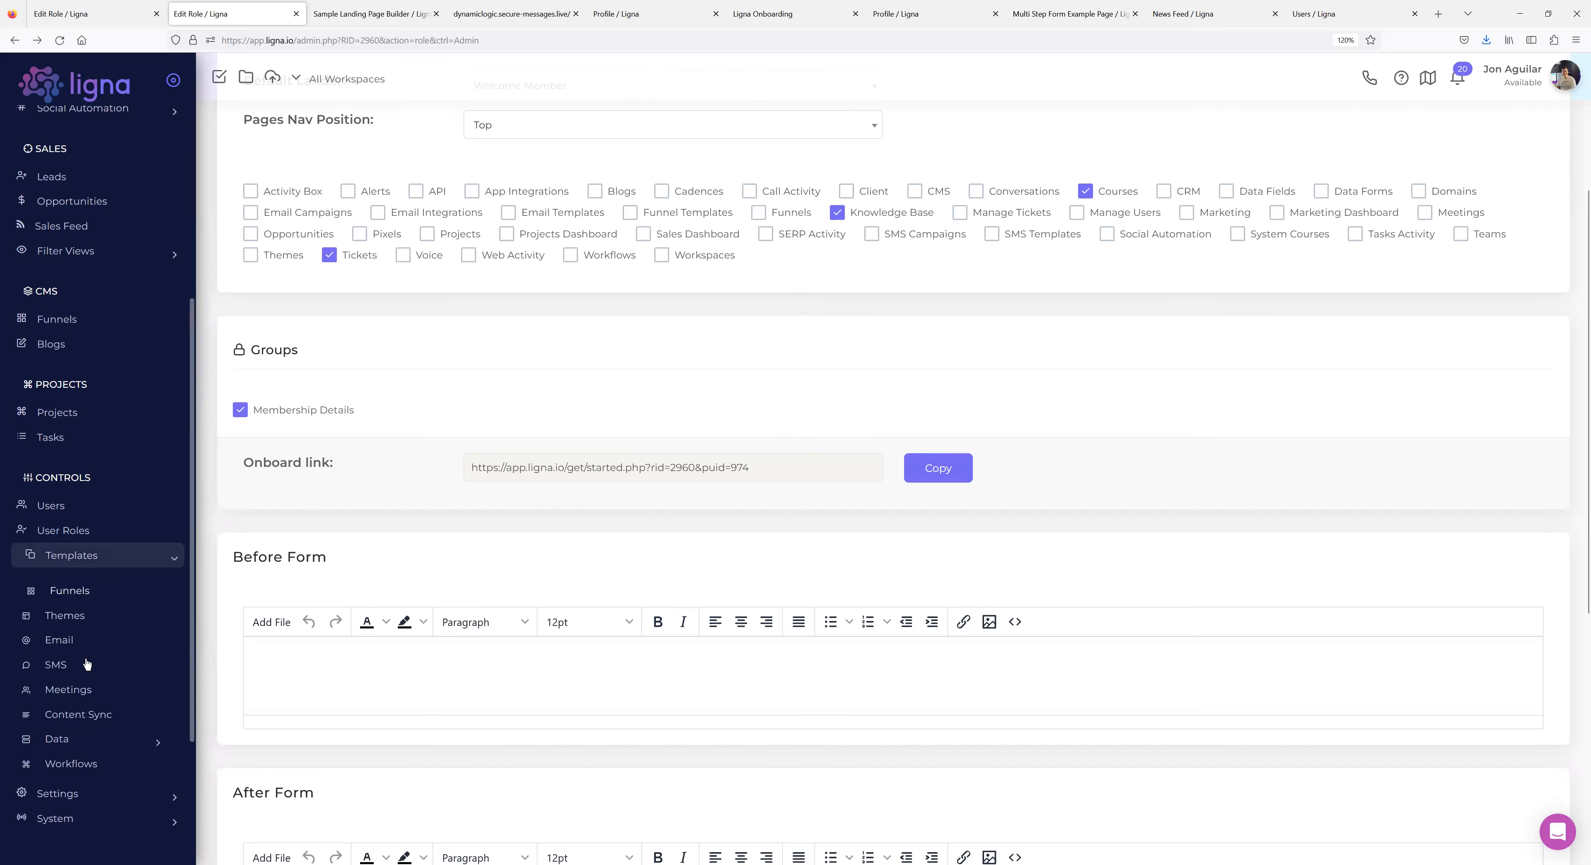
{"action": "left_click", "coordinate": [75, 740]}
{"action": "left_click", "coordinate": [85, 794]}
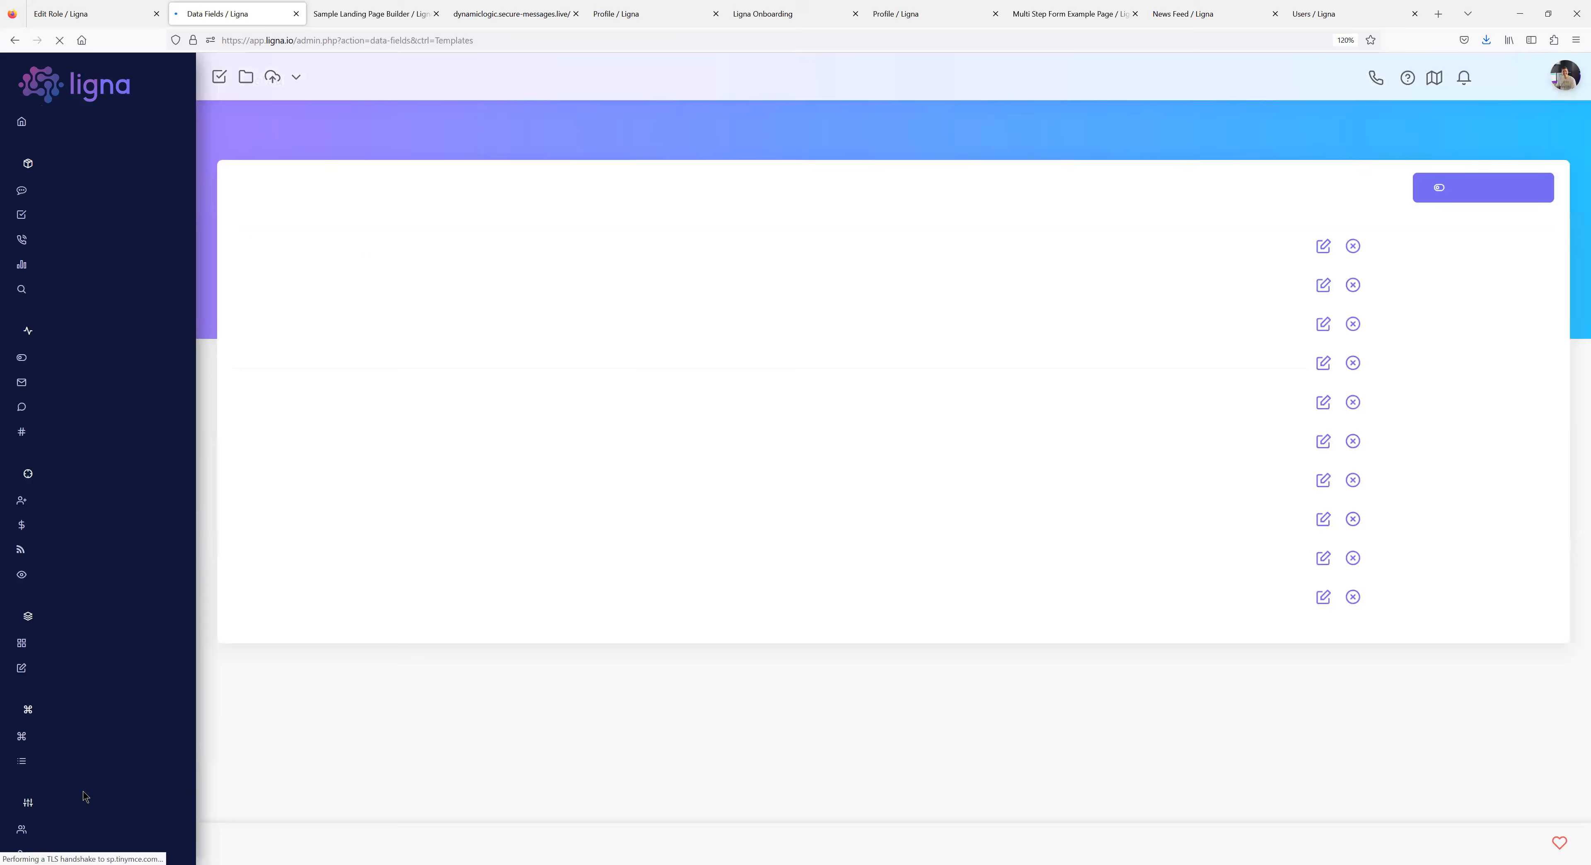
{"action": "left_click", "coordinate": [1468, 189]}
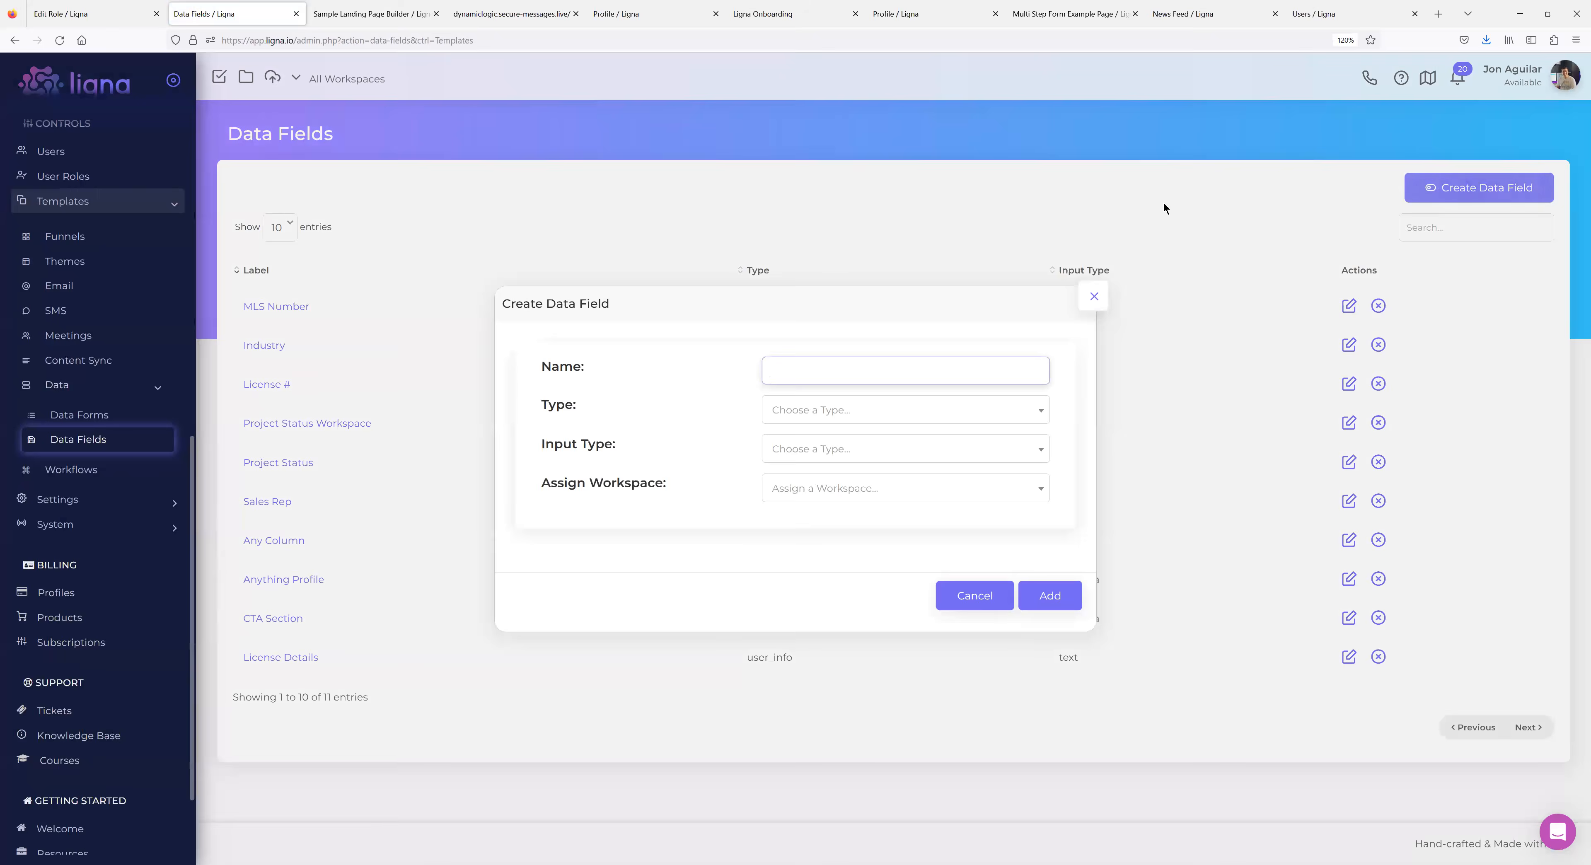
{"action": "left_click", "coordinate": [846, 413]}
{"action": "scroll", "coordinate": [815, 502], "scroll_direction": "down", "scroll_amount": 2}
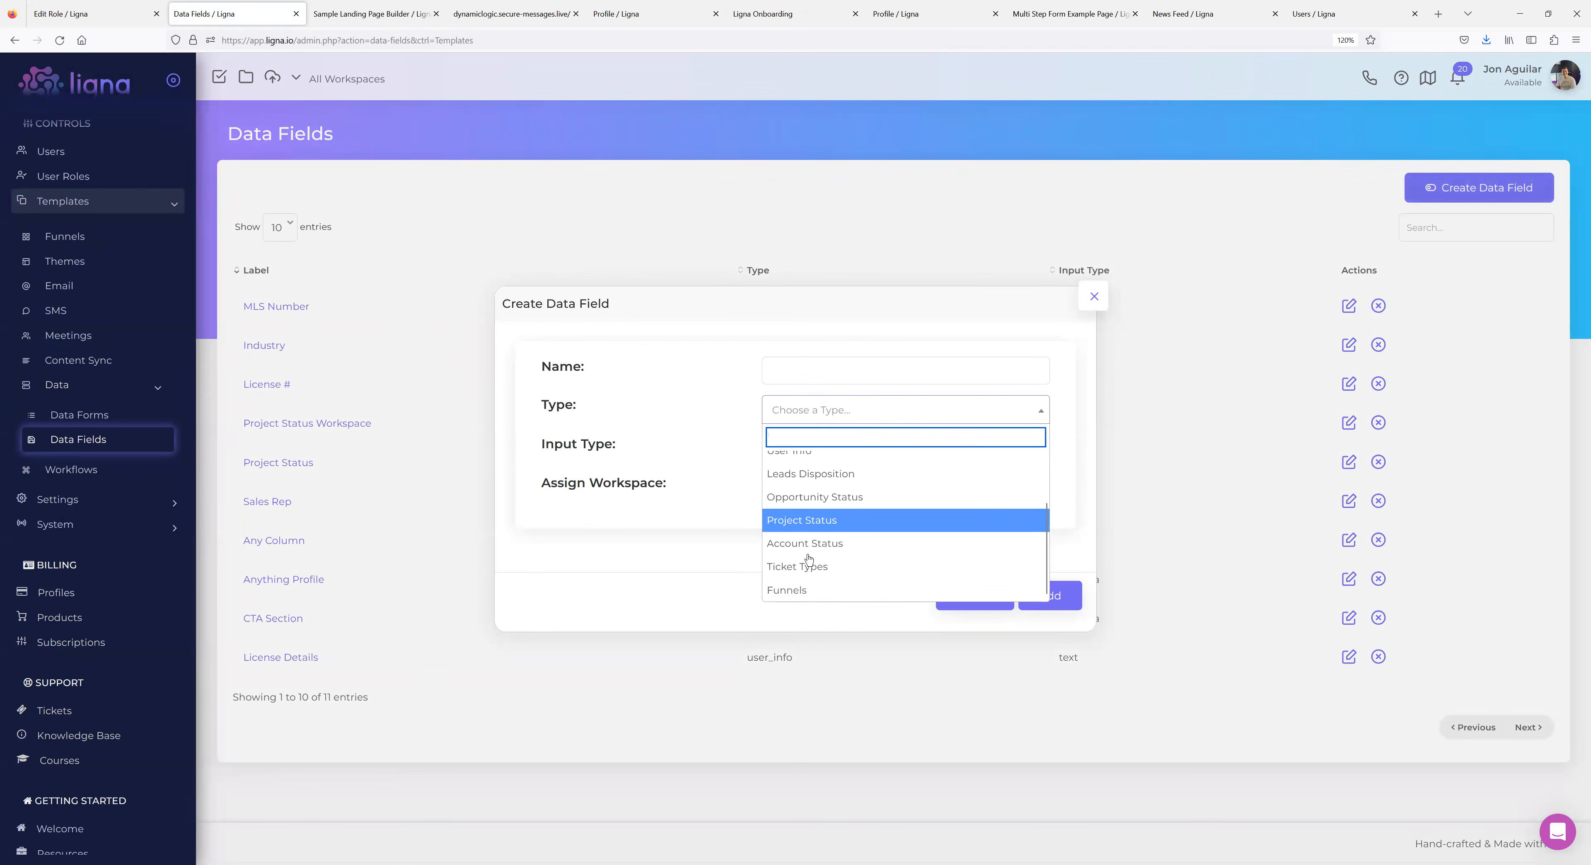
{"action": "scroll", "coordinate": [809, 508], "scroll_direction": "up", "scroll_amount": 2}
{"action": "left_click", "coordinate": [807, 509]}
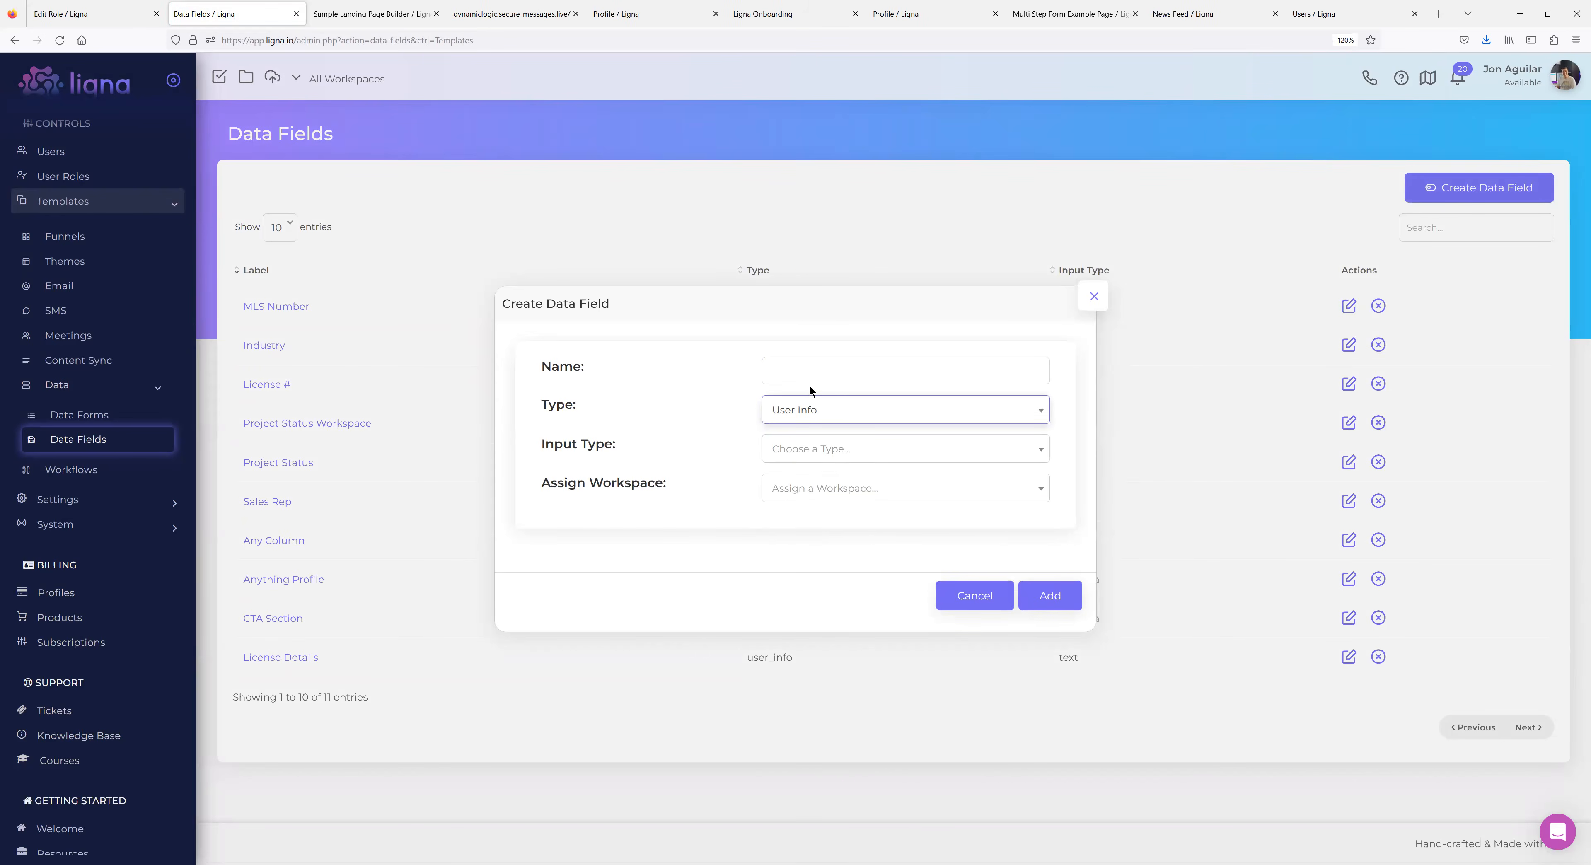
Cancel the new field and open the MLS Number data field's settings.
{"action": "left_click", "coordinate": [1094, 302]}
{"action": "left_click", "coordinate": [1091, 301]}
{"action": "left_click", "coordinate": [274, 306]}
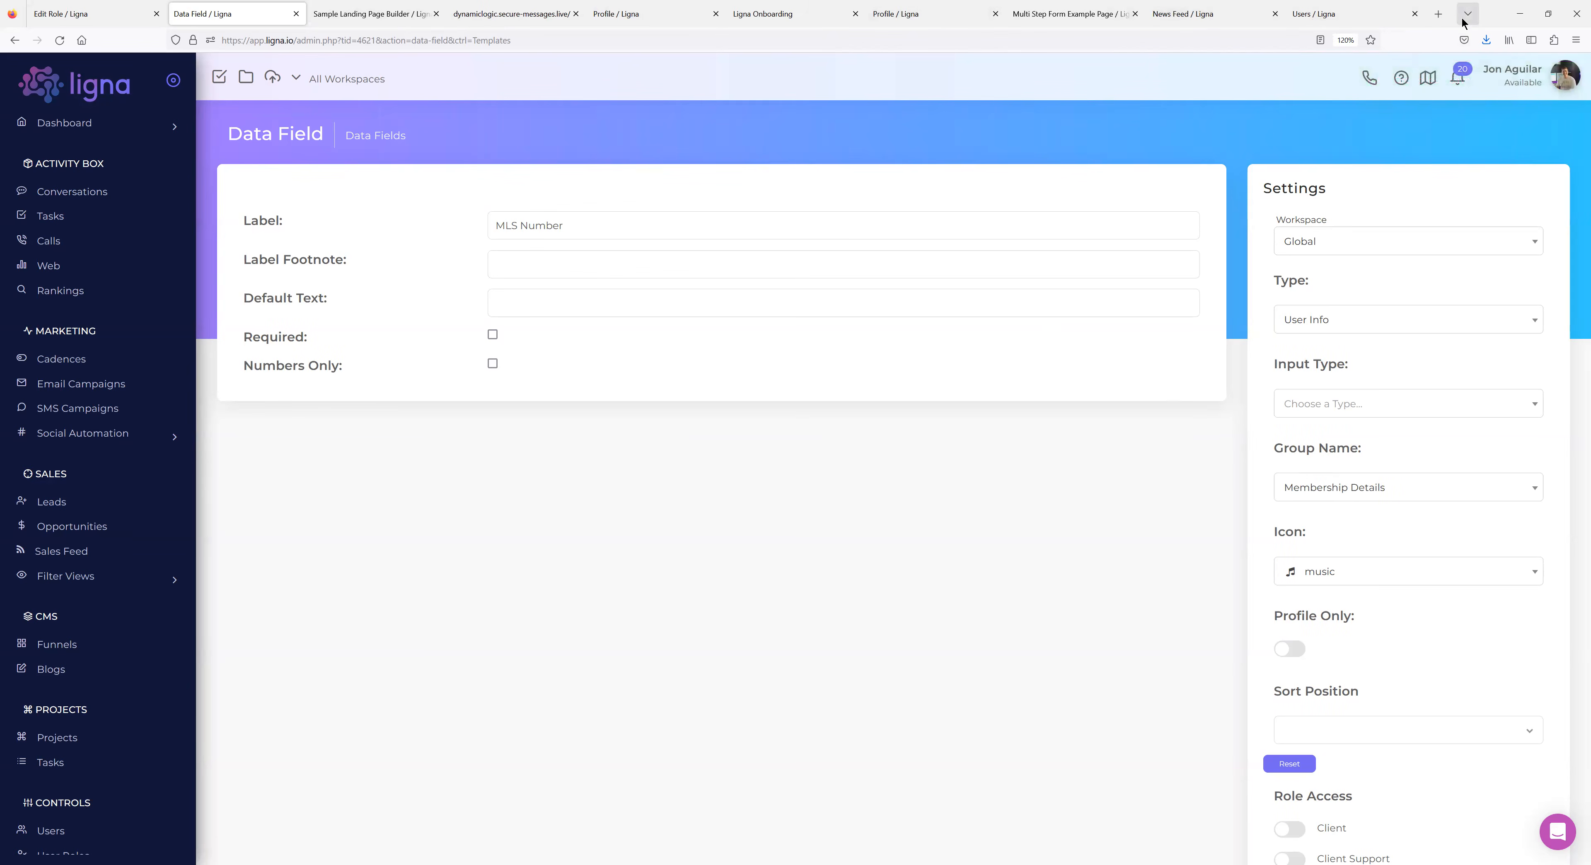
{"action": "left_click", "coordinate": [1350, 14]}
Cycle through the open browser tabs, ending on the Ligna Onboarding form.
{"action": "left_click", "coordinate": [370, 14]}
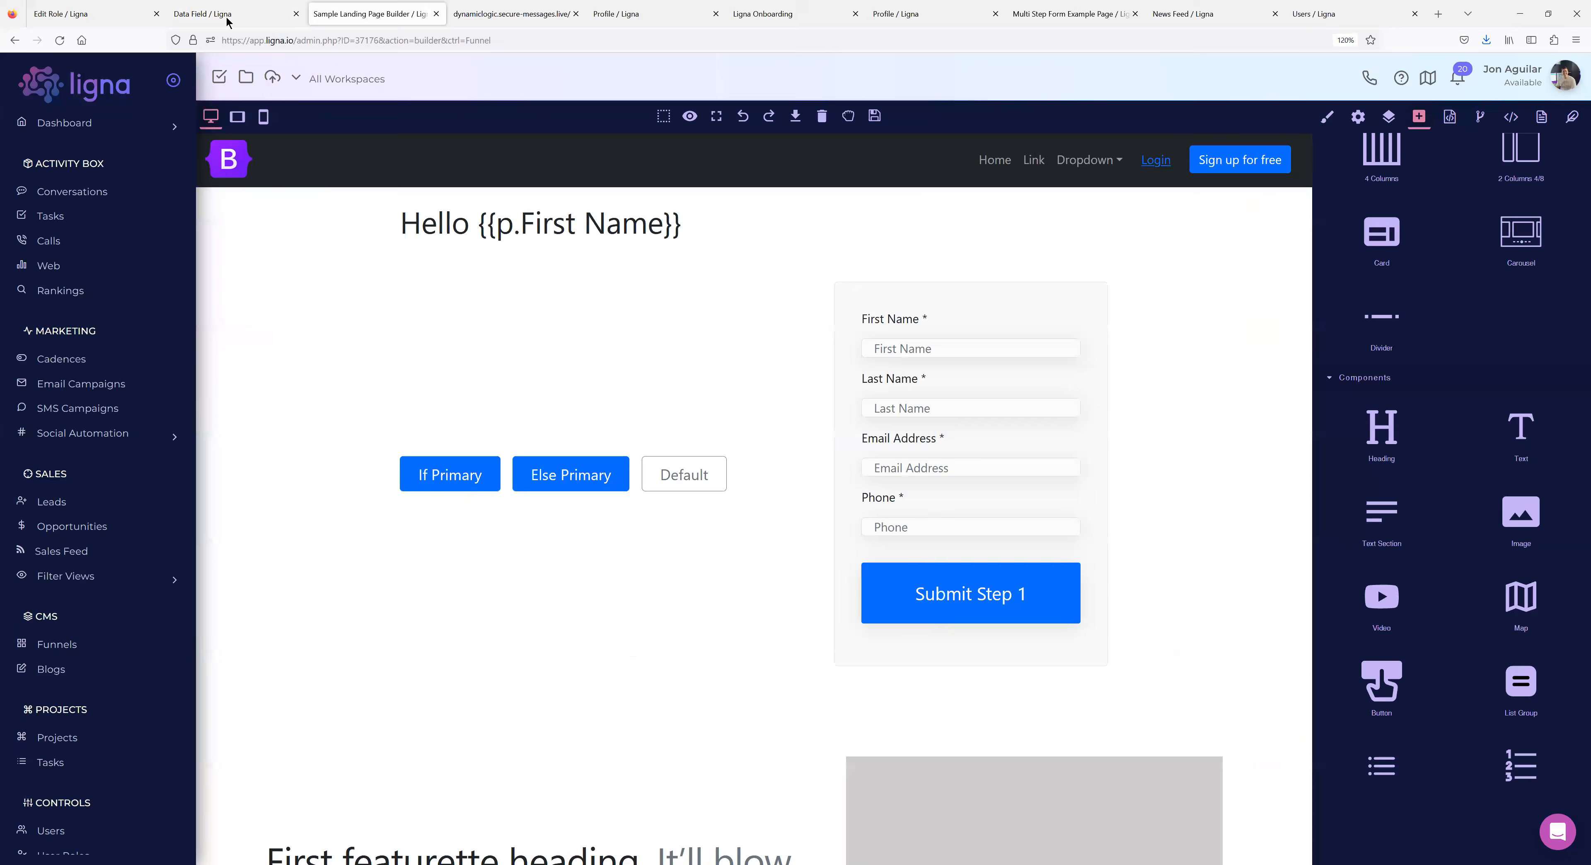
{"action": "left_click", "coordinate": [234, 14]}
{"action": "left_click", "coordinate": [500, 14]}
{"action": "left_click", "coordinate": [692, 14]}
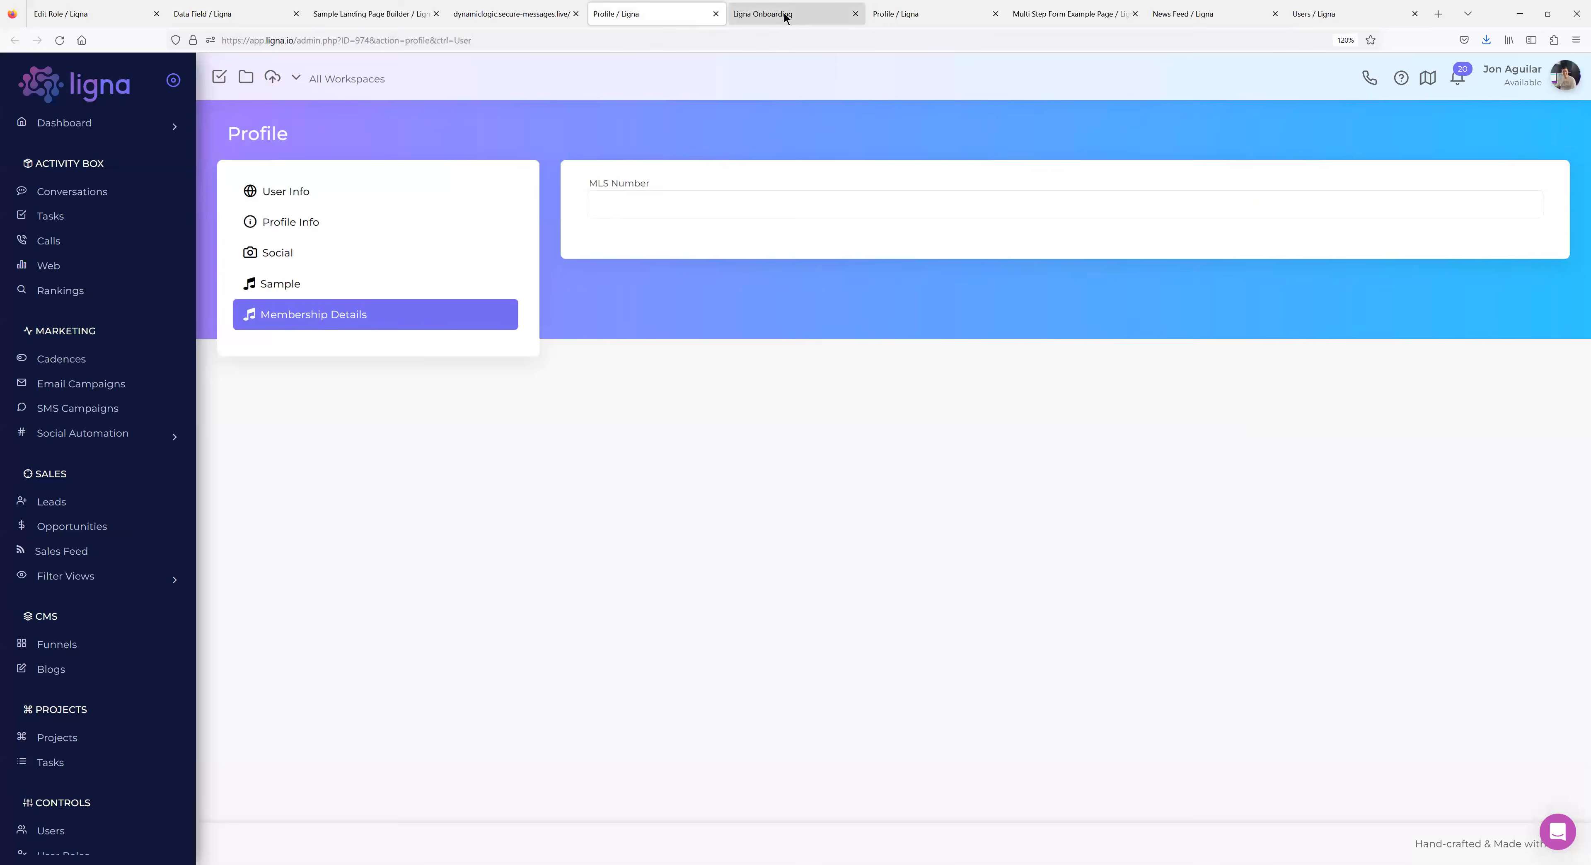
{"action": "left_click", "coordinate": [803, 14]}
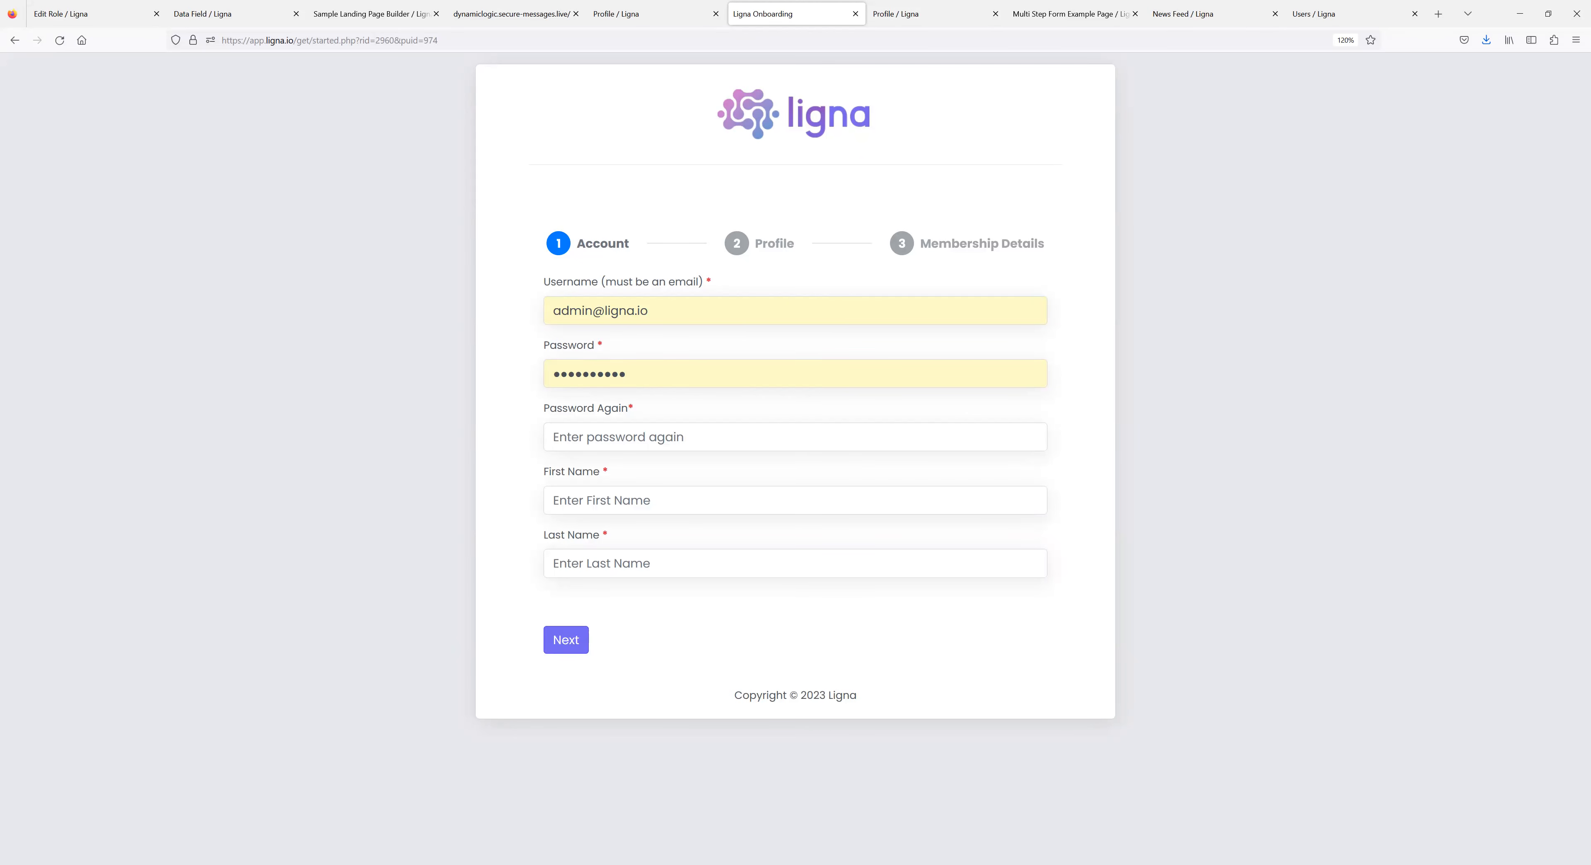
Return to the Membership role's Edit Role tab, then open System > Pages in the sidebar.
{"action": "left_click", "coordinate": [108, 19]}
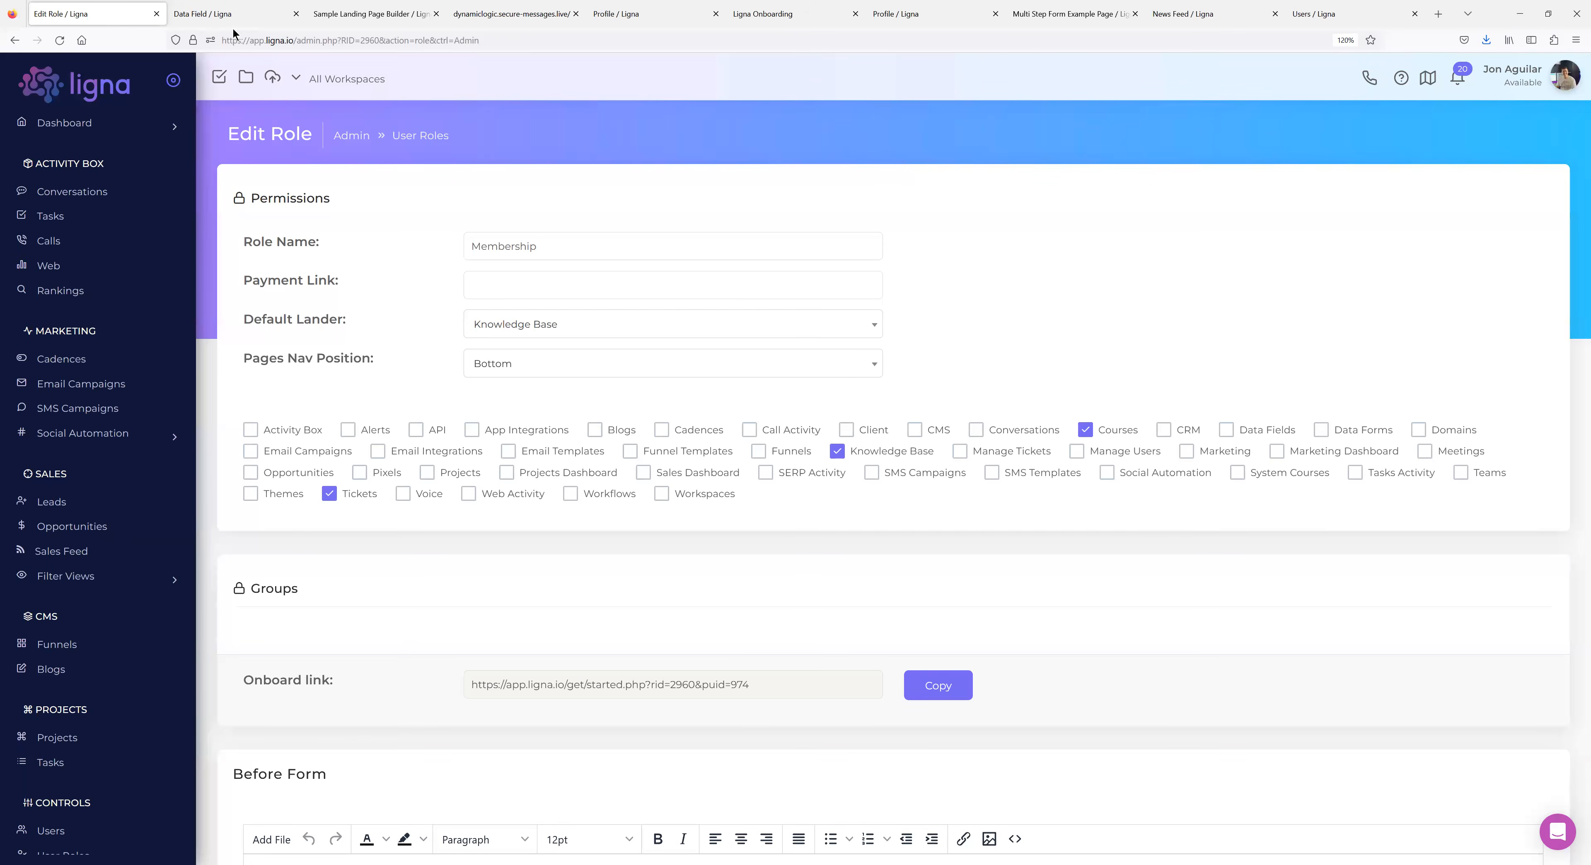
{"action": "scroll", "coordinate": [80, 584], "scroll_direction": "down", "scroll_amount": 4}
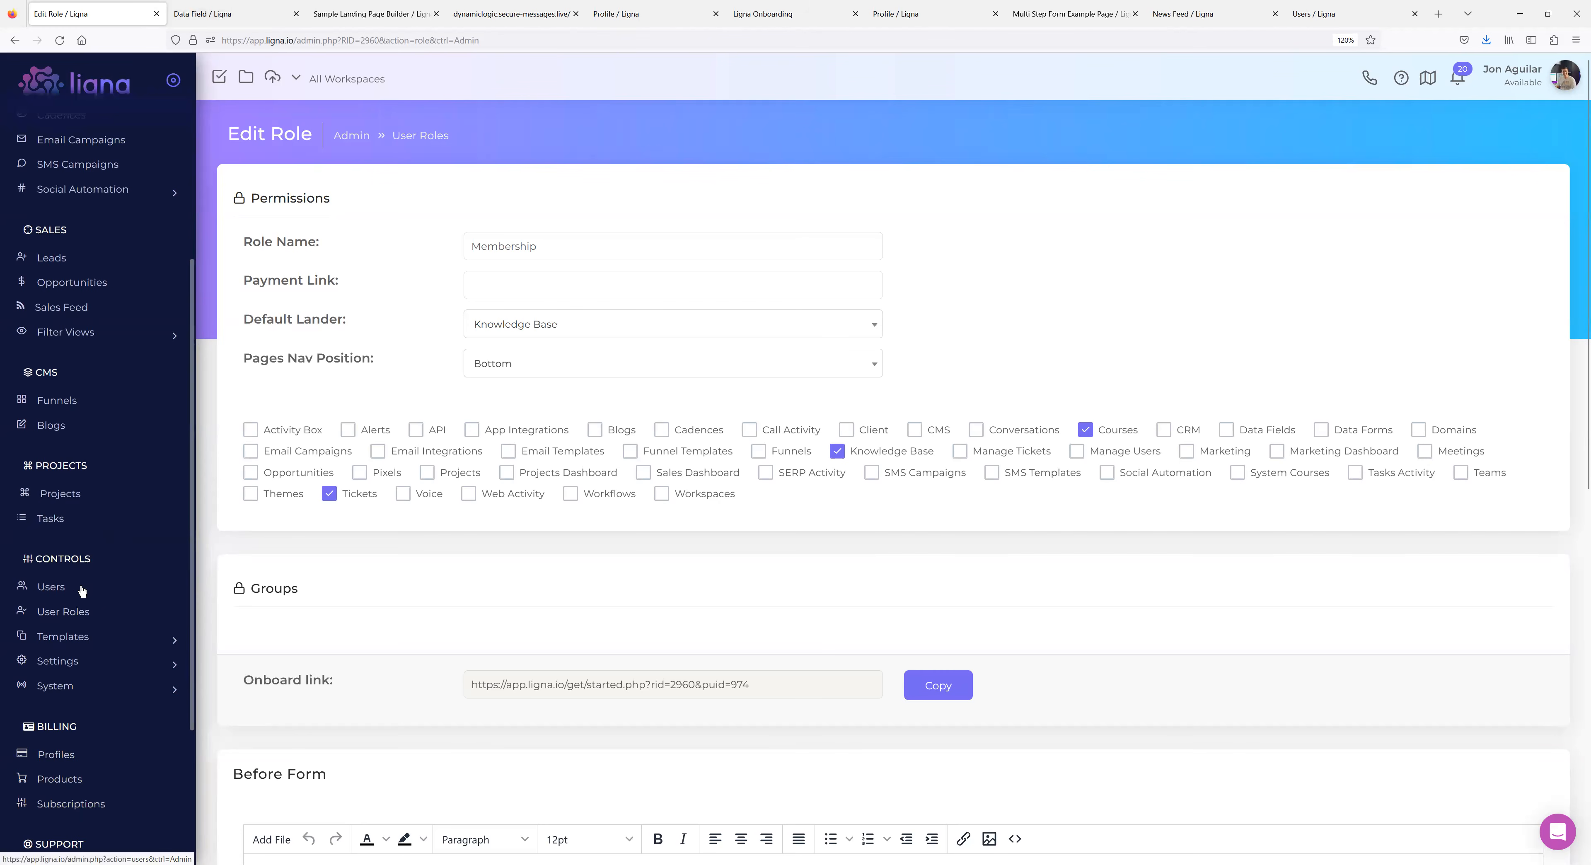
{"action": "scroll", "coordinate": [87, 584], "scroll_direction": "down", "scroll_amount": 3}
{"action": "left_click", "coordinate": [70, 523]}
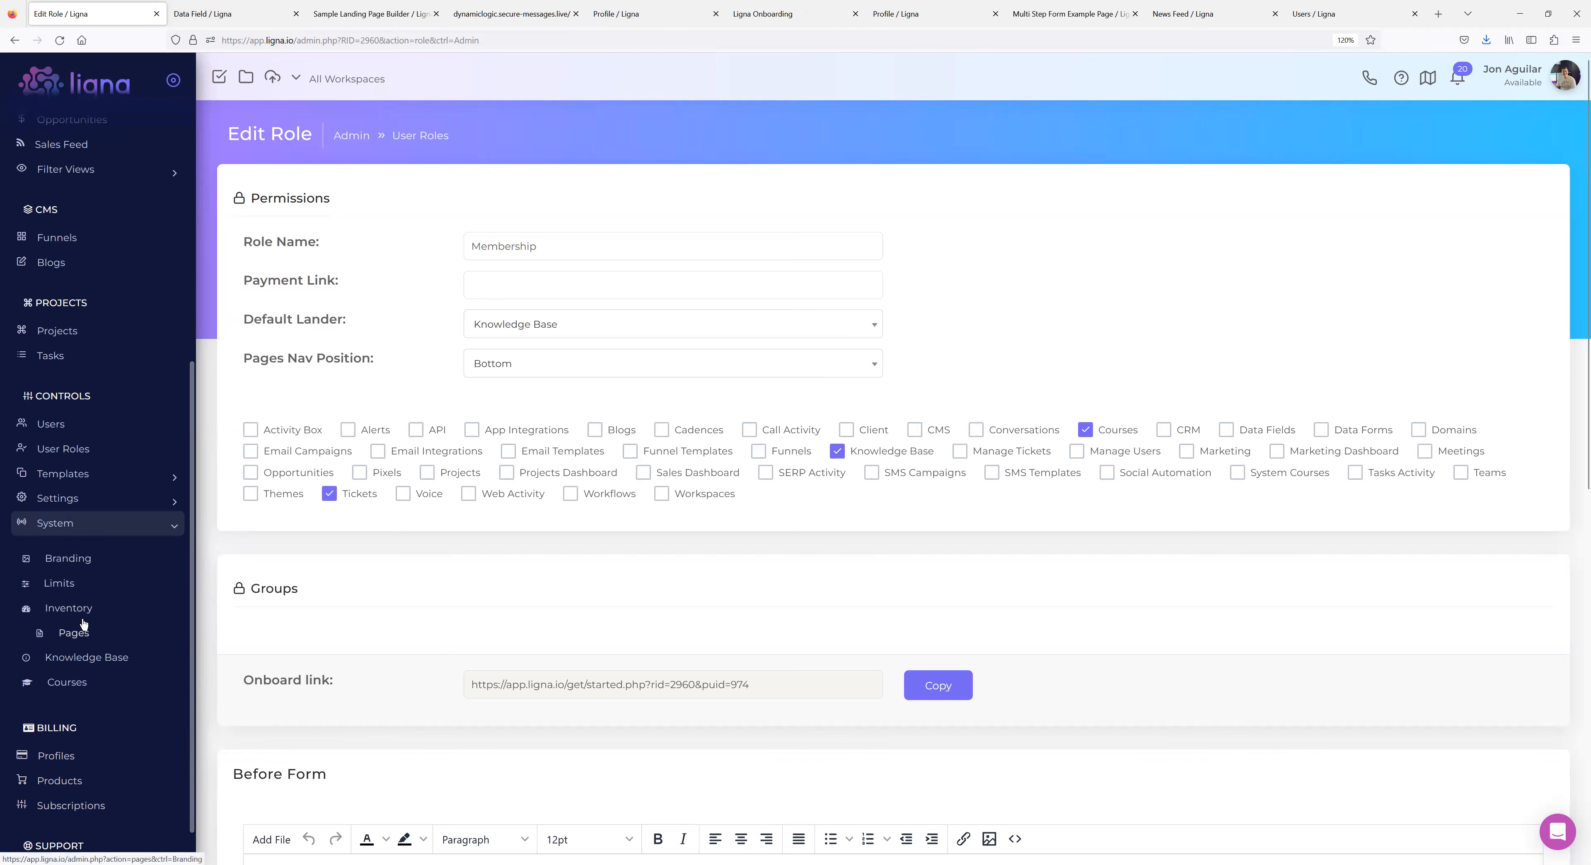
{"action": "left_click", "coordinate": [68, 633]}
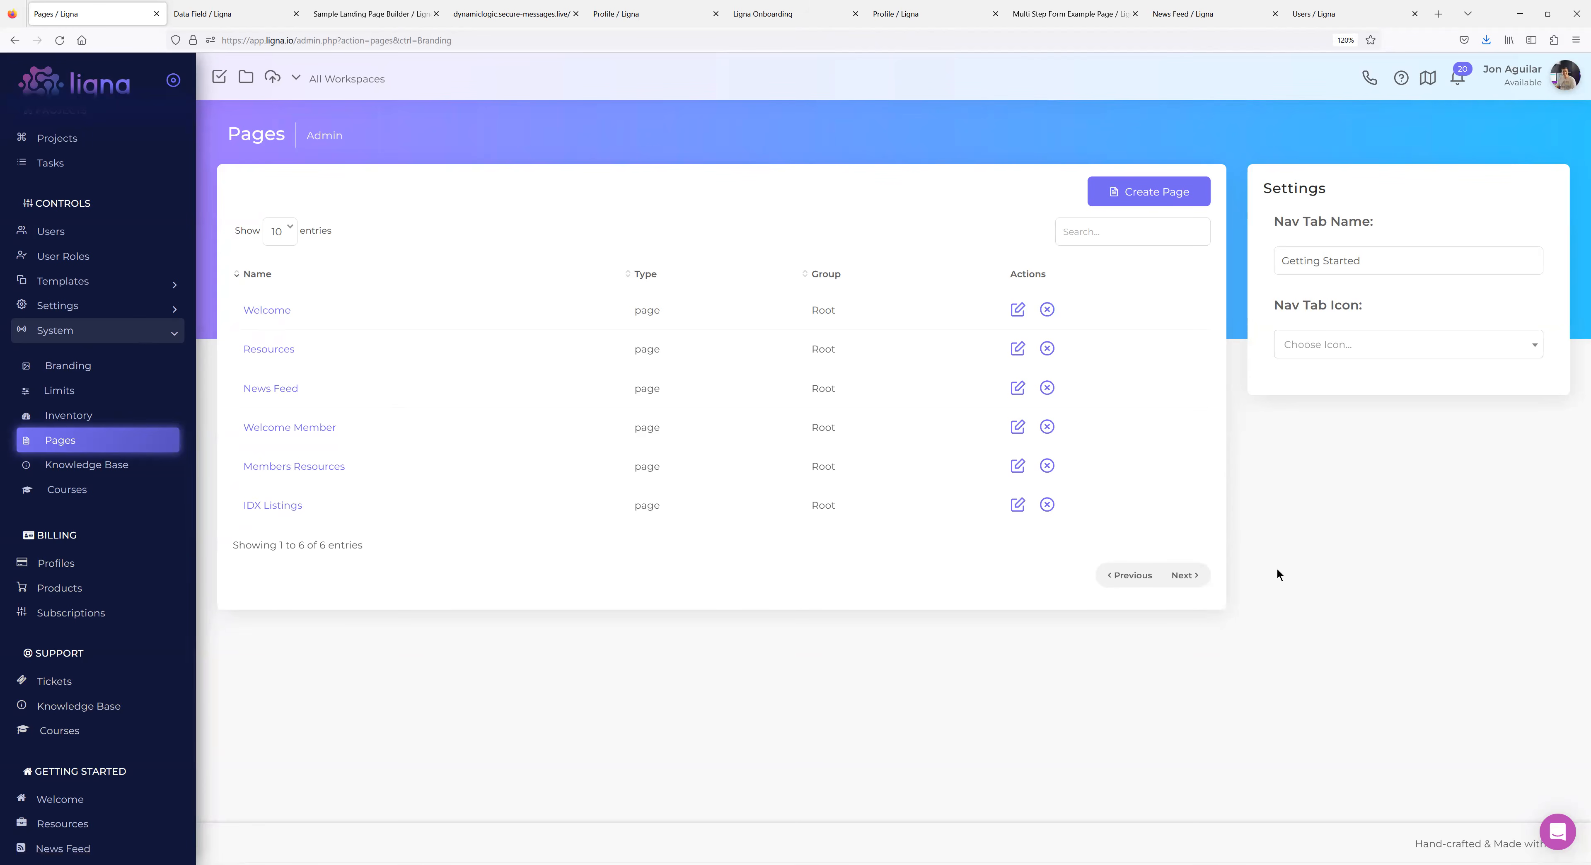
Open the Members Resources page's settings from the Pages list.
{"action": "left_click", "coordinate": [305, 473]}
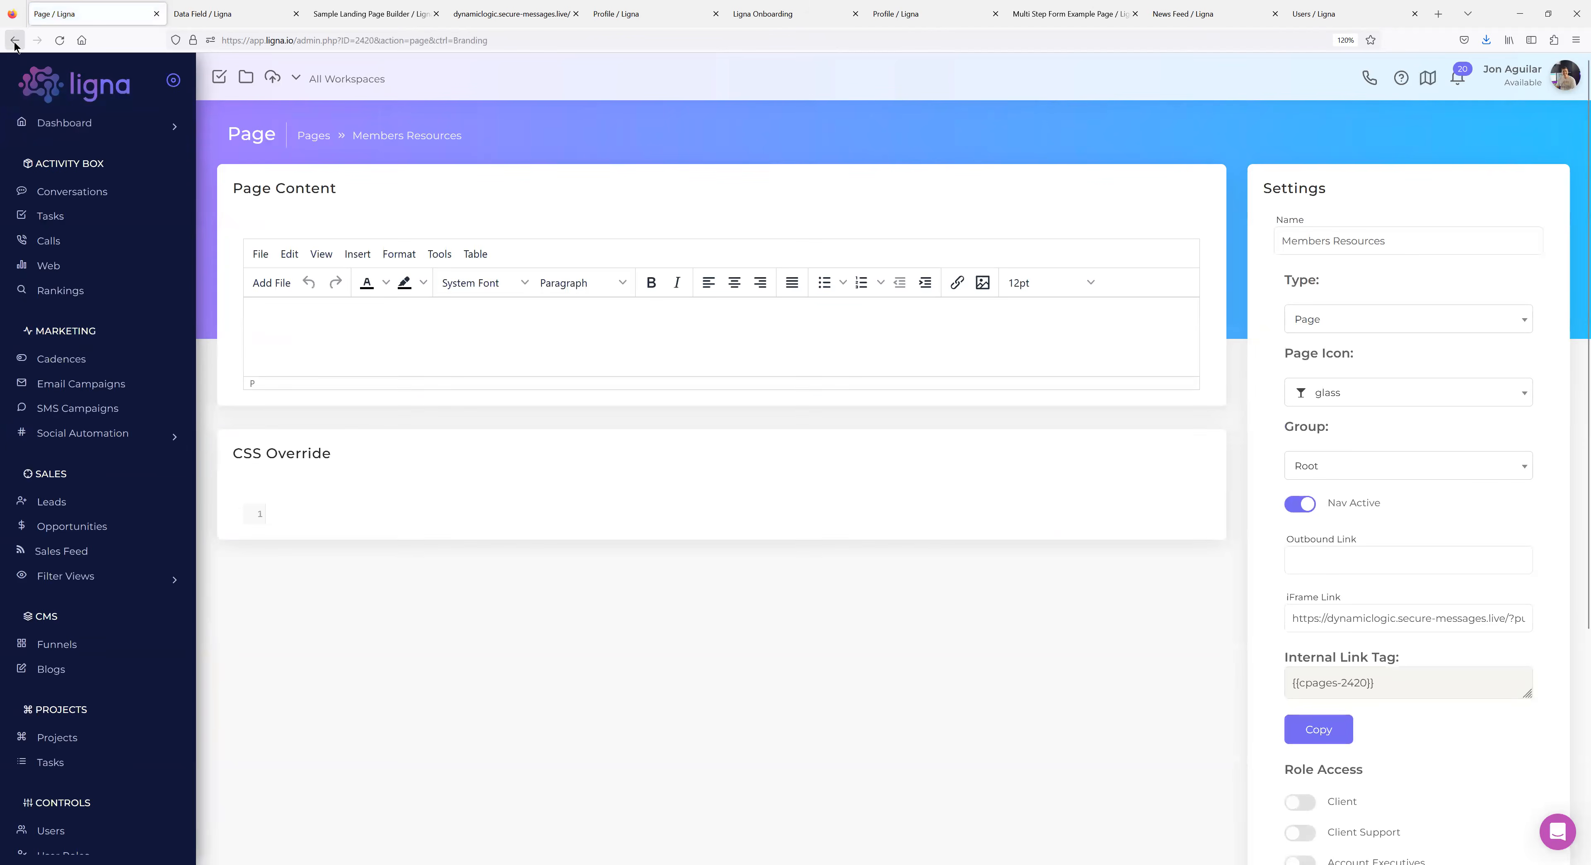
{"action": "left_click", "coordinate": [15, 41]}
{"action": "mouse_move", "coordinate": [238, 466]}
{"action": "left_mouse_down"}
{"action": "mouse_move", "coordinate": [240, 396]}
{"action": "mouse_move", "coordinate": [242, 465]}
{"action": "left_mouse_up"}
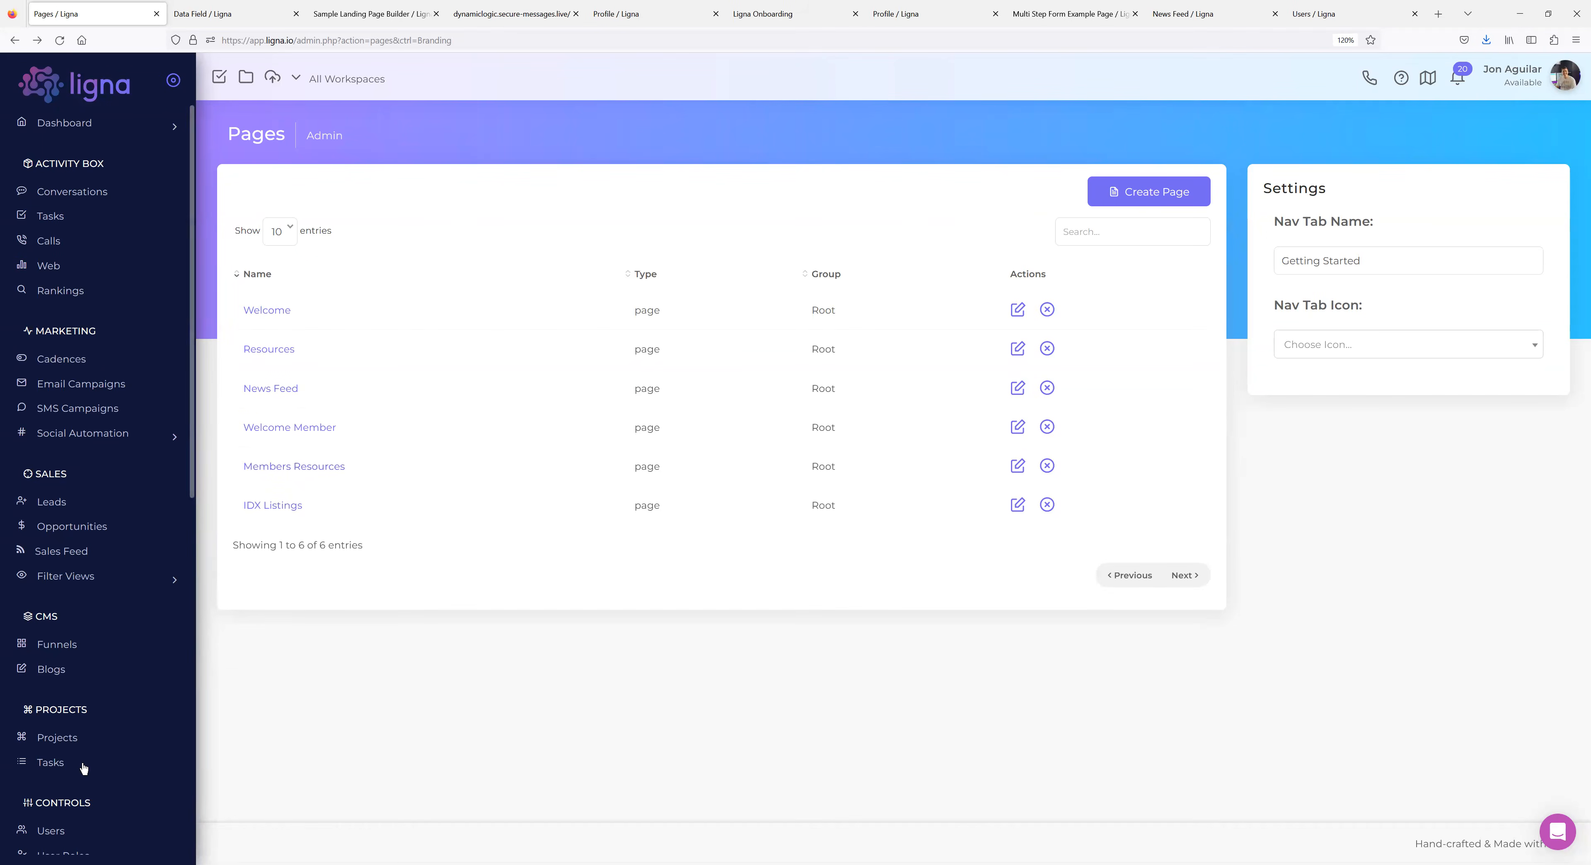
{"action": "scroll", "coordinate": [77, 760], "scroll_direction": "down", "scroll_amount": 5}
{"action": "left_click", "coordinate": [295, 468]}
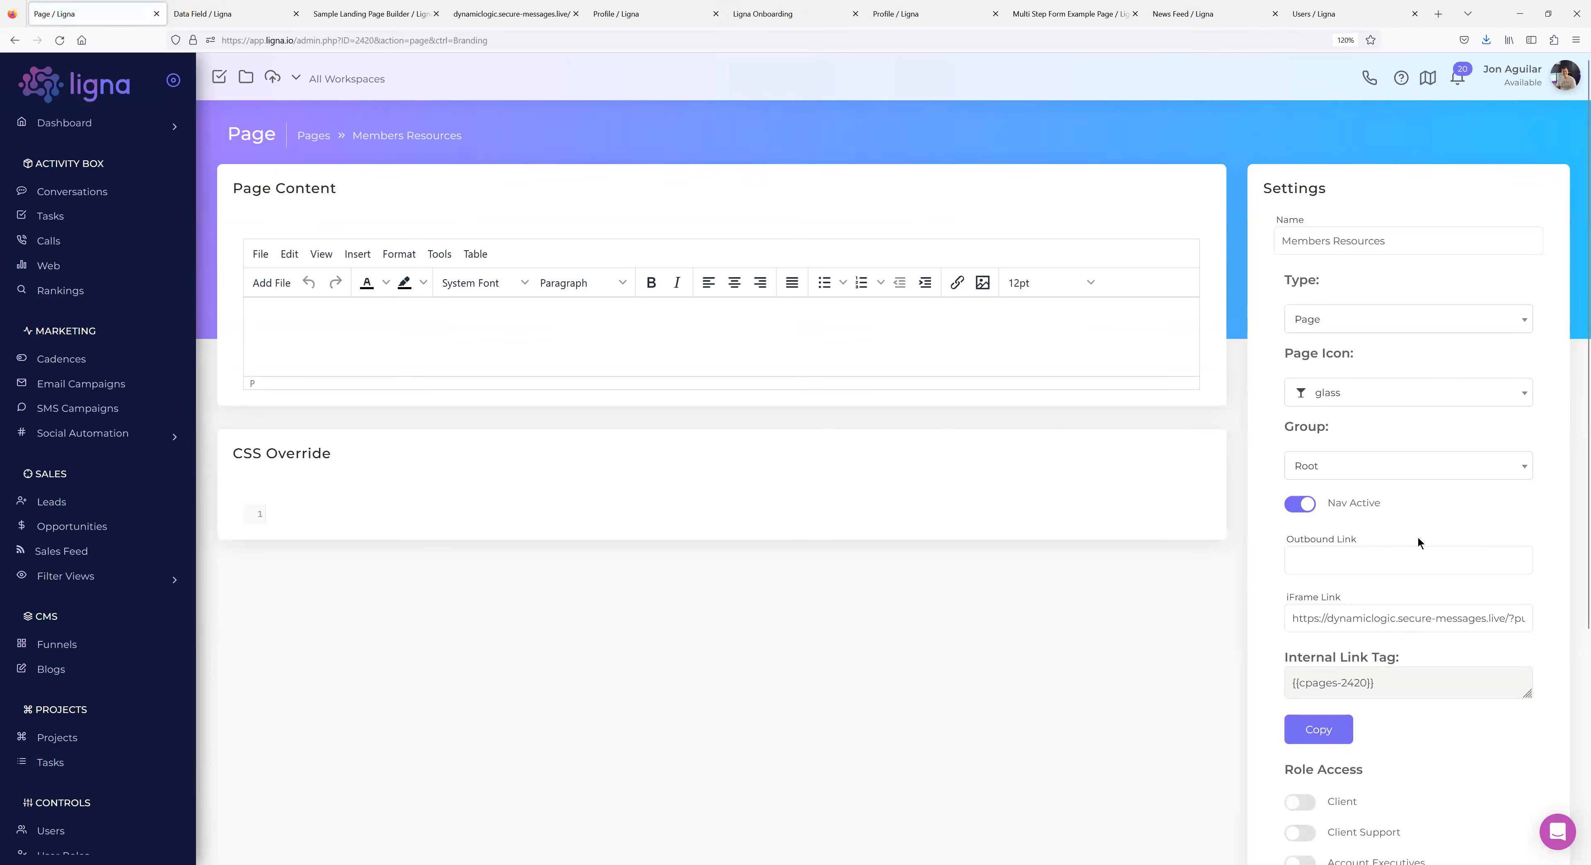
Check that the iFrame Link ends with ?purluid={{User ID}}.
{"action": "left_click", "coordinate": [1372, 612]}
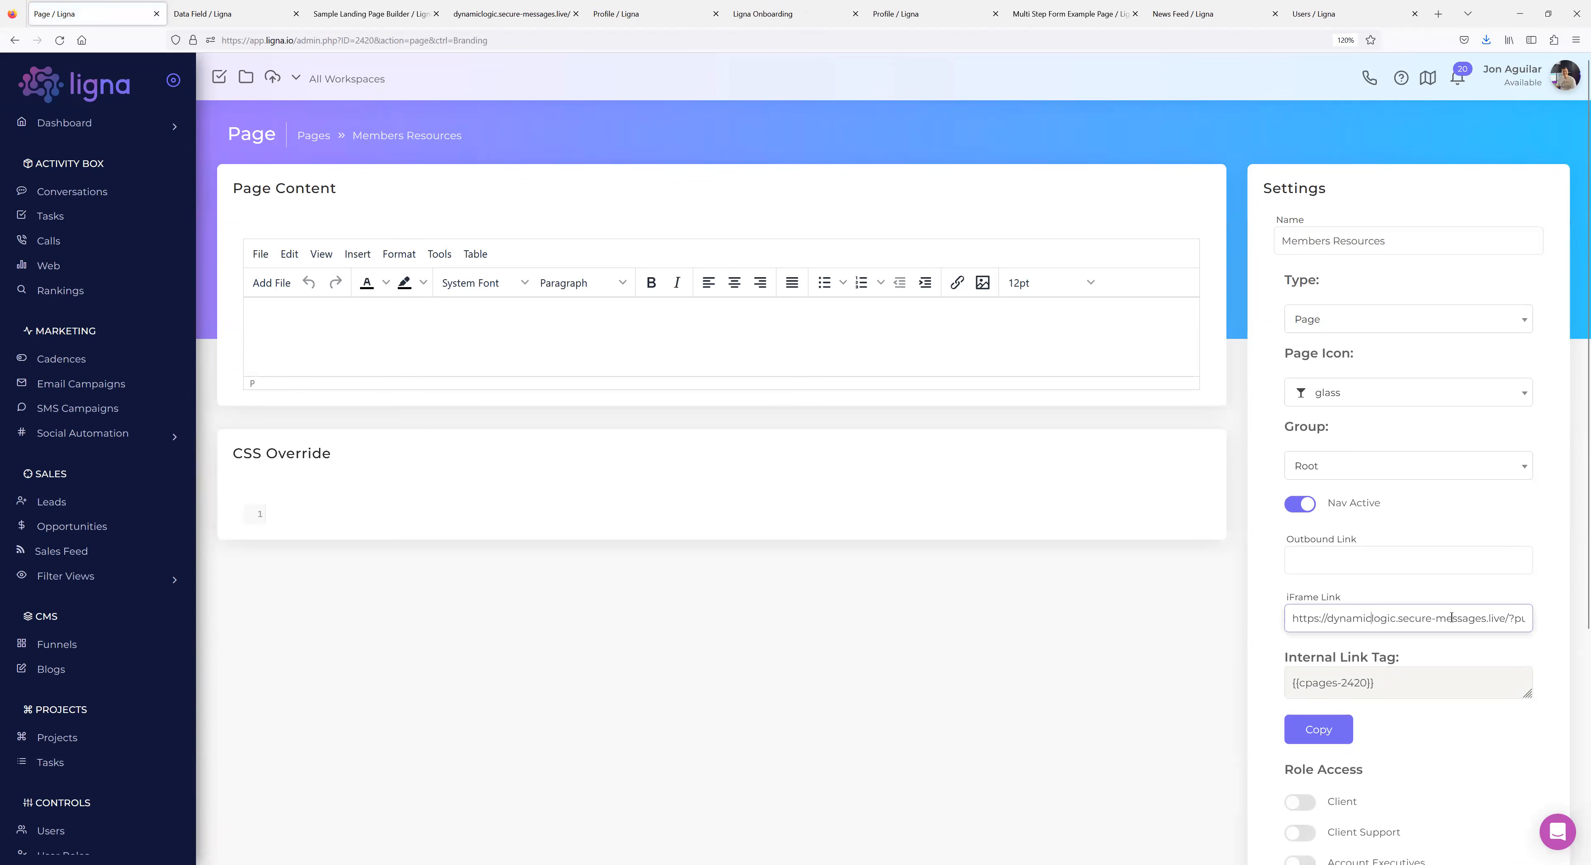
{"action": "left_click_drag", "start_coordinate": [1516, 618], "coordinate": [1539, 618]}
{"action": "left_click", "coordinate": [1437, 618]}
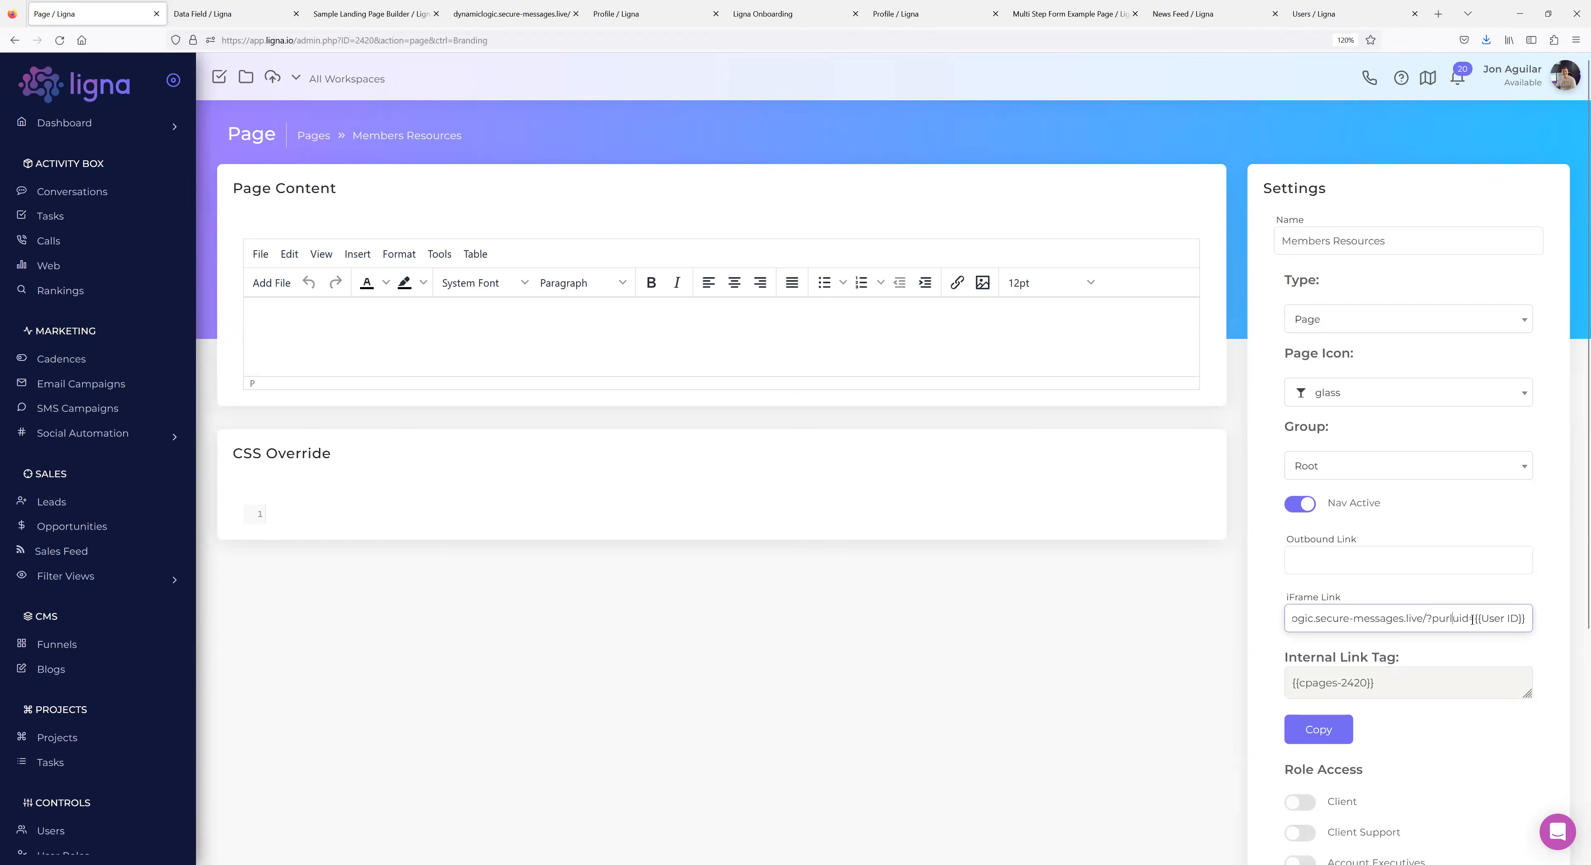
{"action": "left_click", "coordinate": [1527, 618], "text": "shift"}
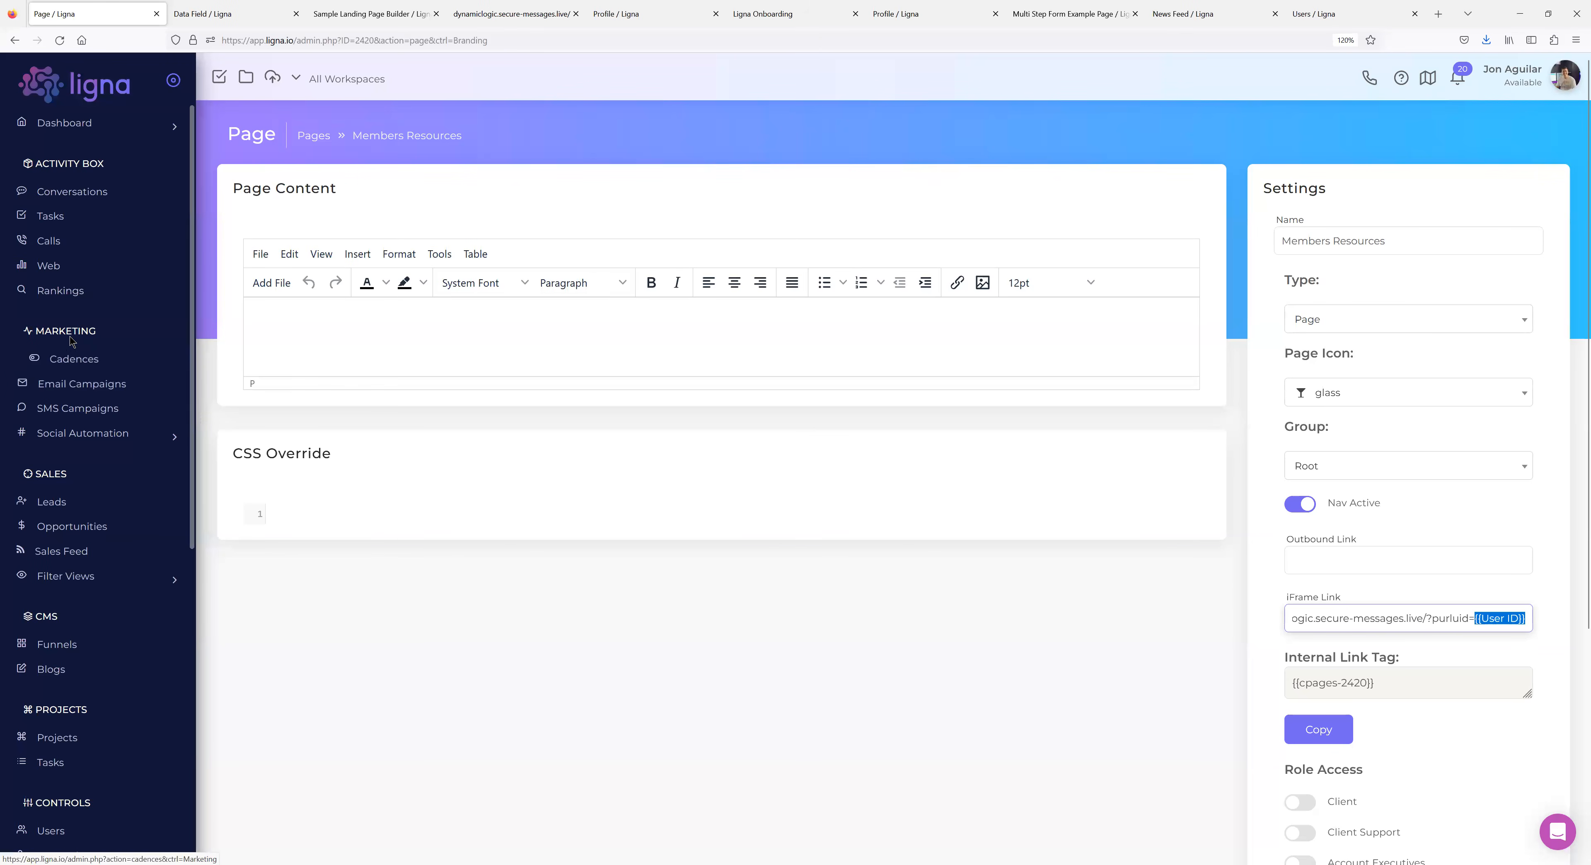
Look up the page addresses of the Email Campaigns list and the Check campaign.
{"action": "left_click", "coordinate": [66, 390]}
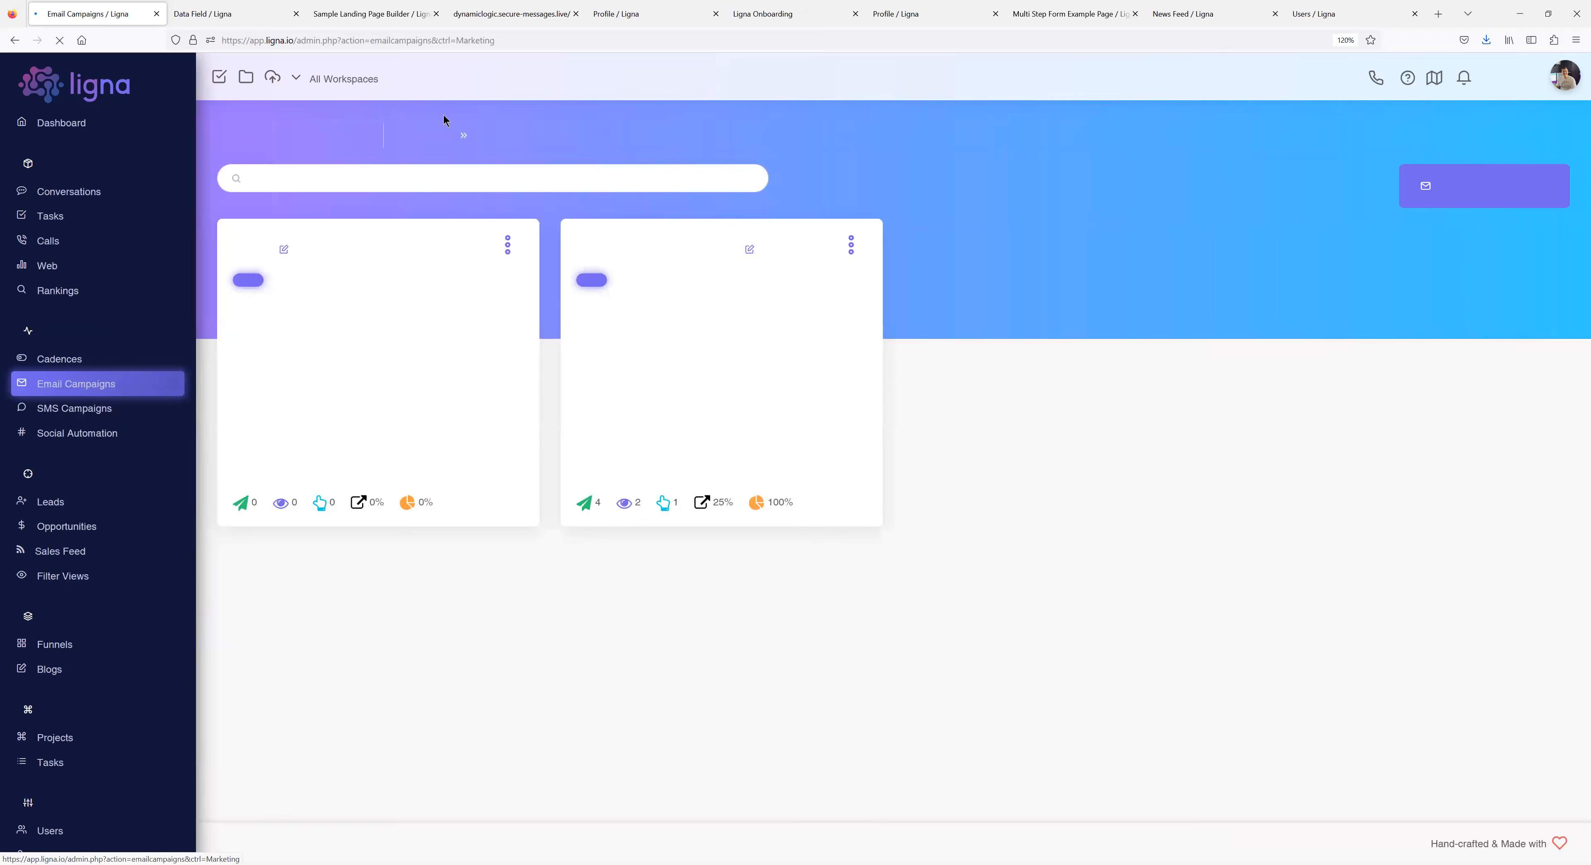
{"action": "left_click_drag", "start_coordinate": [525, 40], "coordinate": [290, 40]}
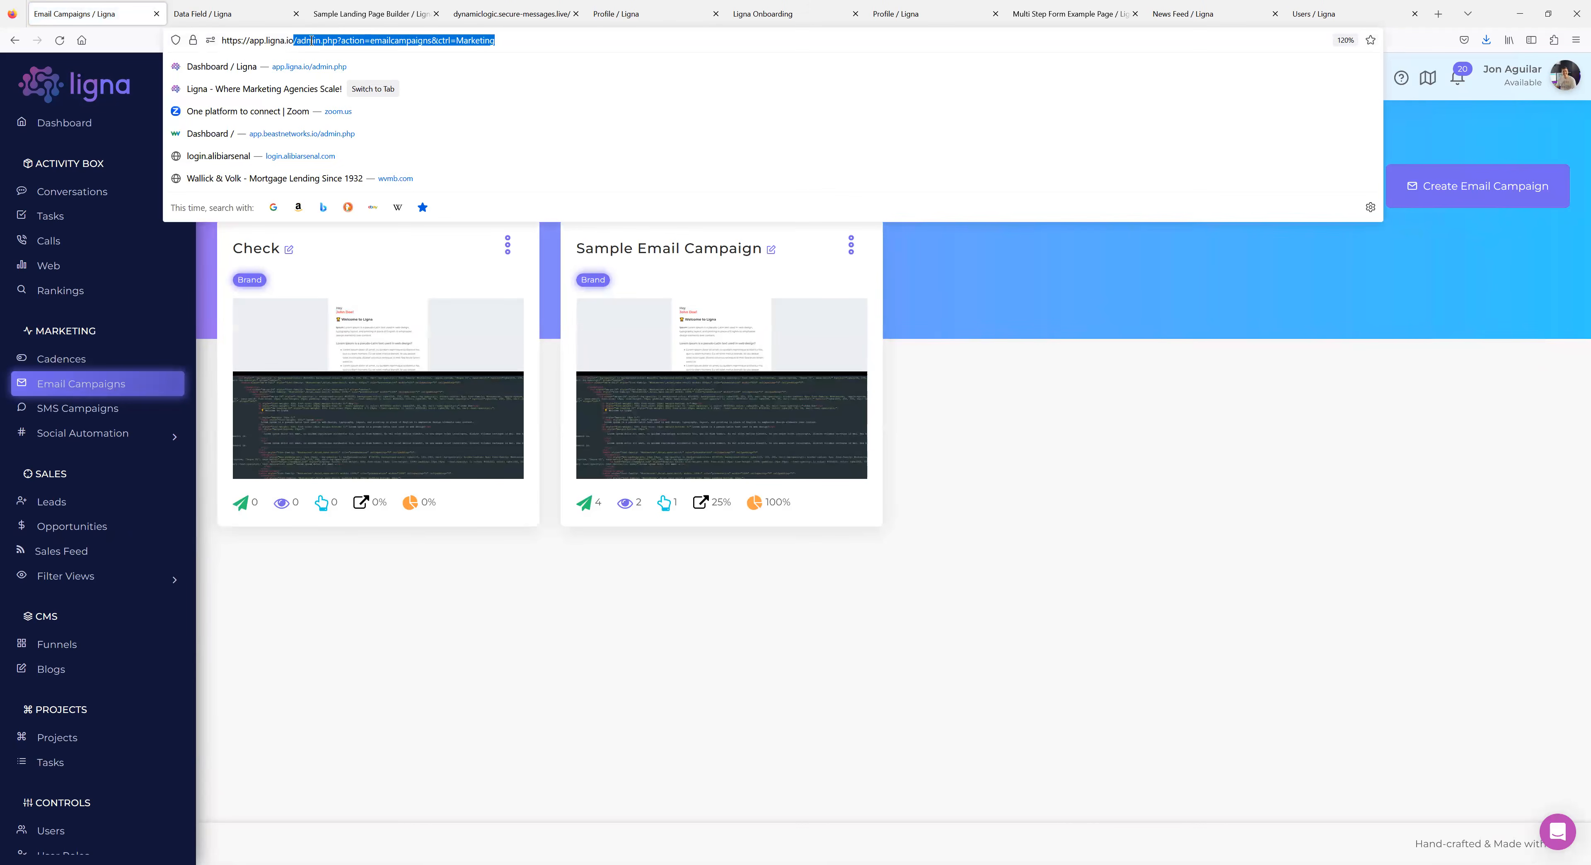
{"action": "left_click_drag", "start_coordinate": [506, 38], "coordinate": [294, 35]}
{"action": "left_click", "coordinate": [414, 654]}
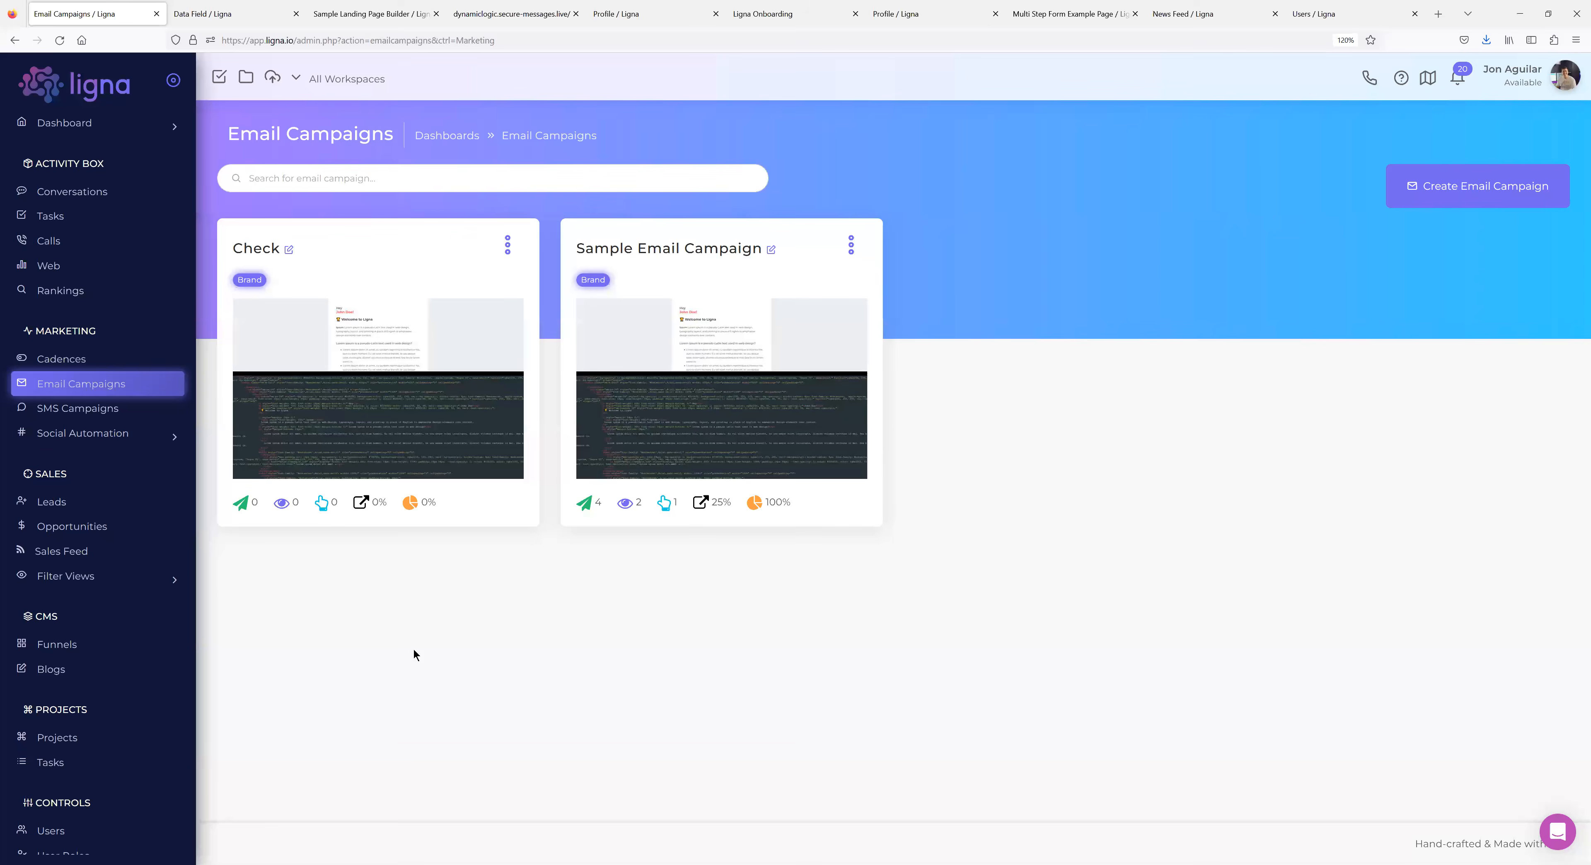
{"action": "scroll", "coordinate": [196, 498], "scroll_direction": "down", "scroll_amount": 4}
{"action": "scroll", "coordinate": [136, 575], "scroll_direction": "up", "scroll_amount": 4}
{"action": "left_click", "coordinate": [371, 352]}
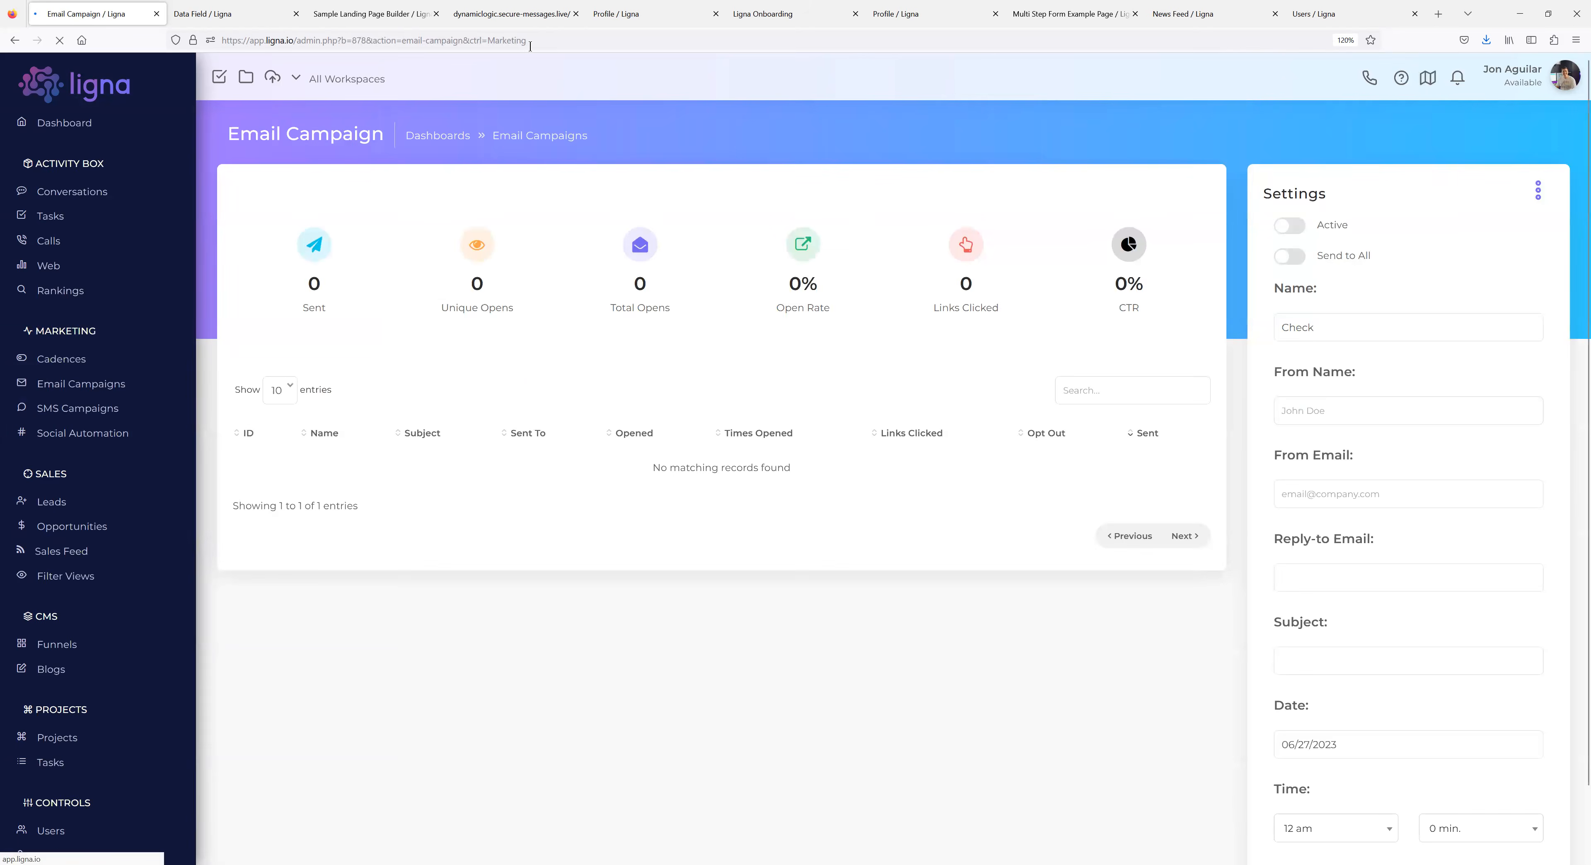
{"action": "left_click_drag", "start_coordinate": [576, 40], "coordinate": [348, 40]}
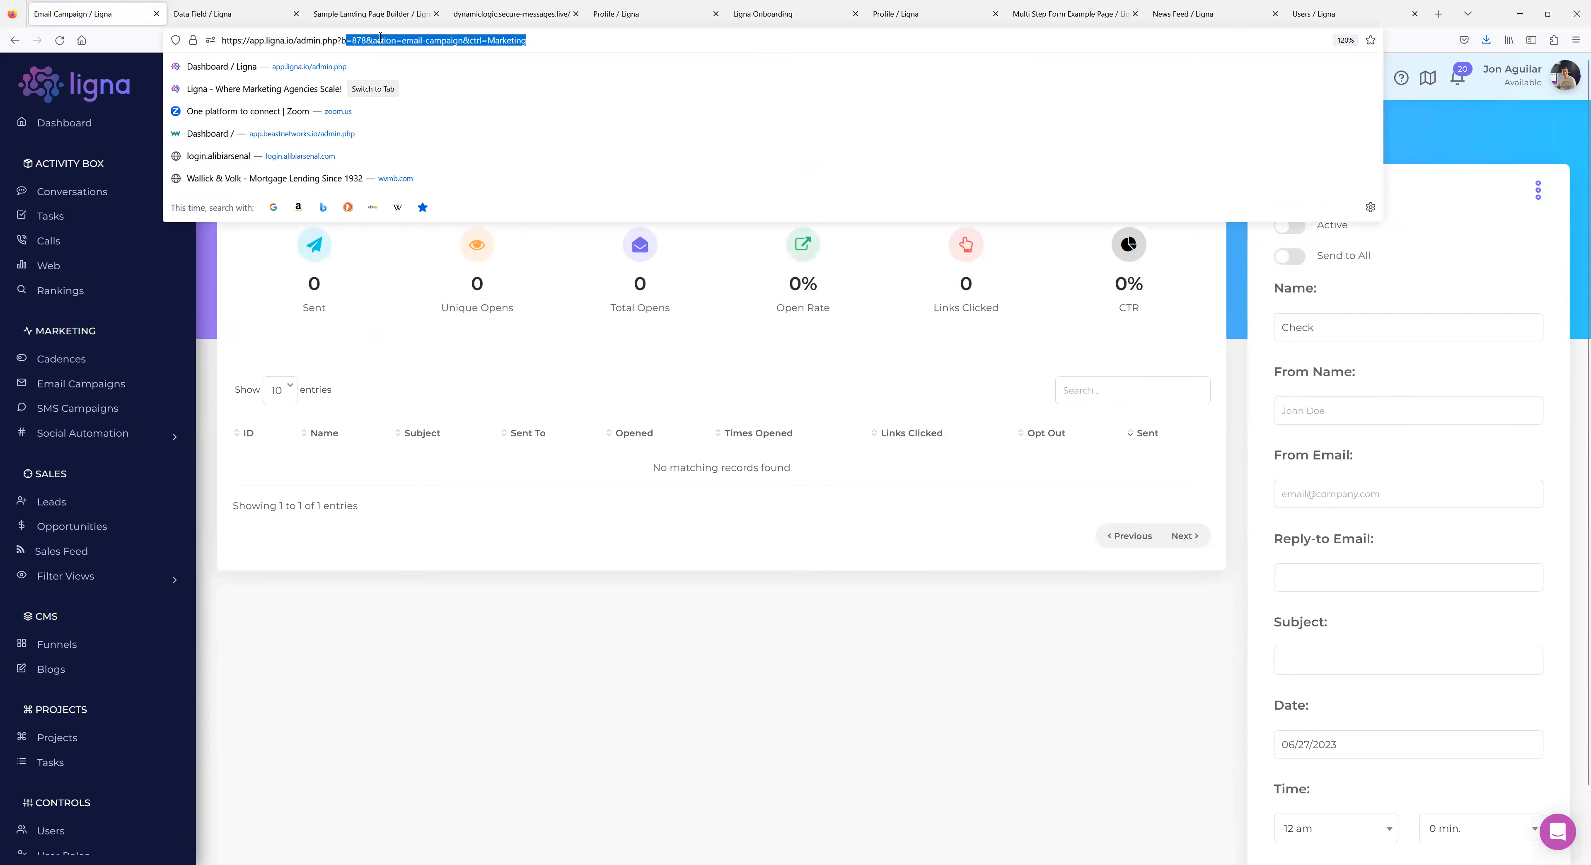
{"action": "left_click", "coordinate": [216, 572]}
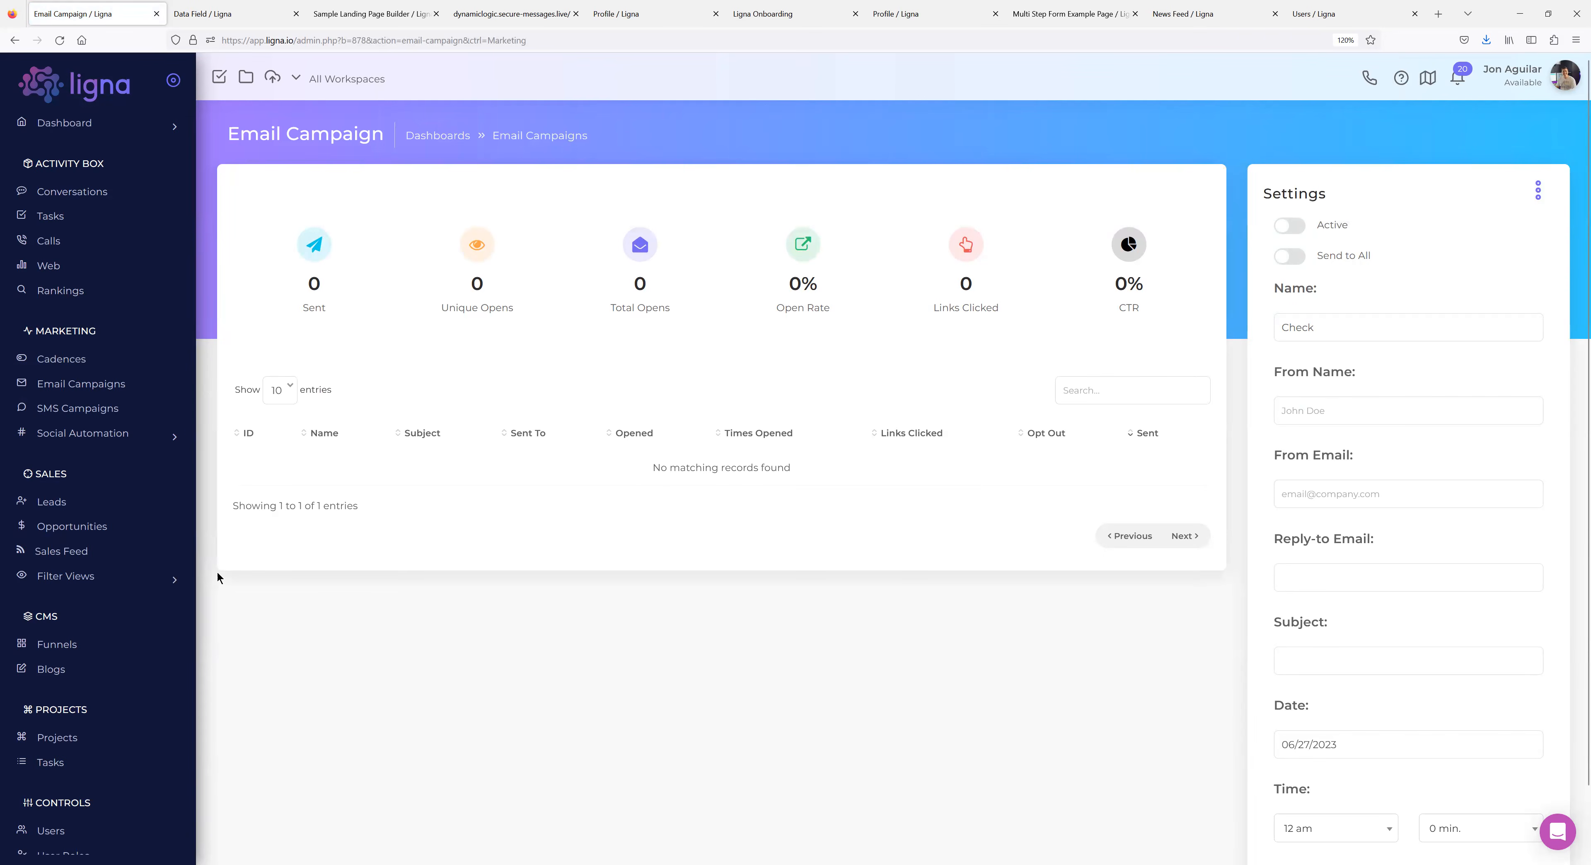
Open the Cadences list and select its URL path in the address bar.
{"action": "left_click", "coordinate": [77, 364]}
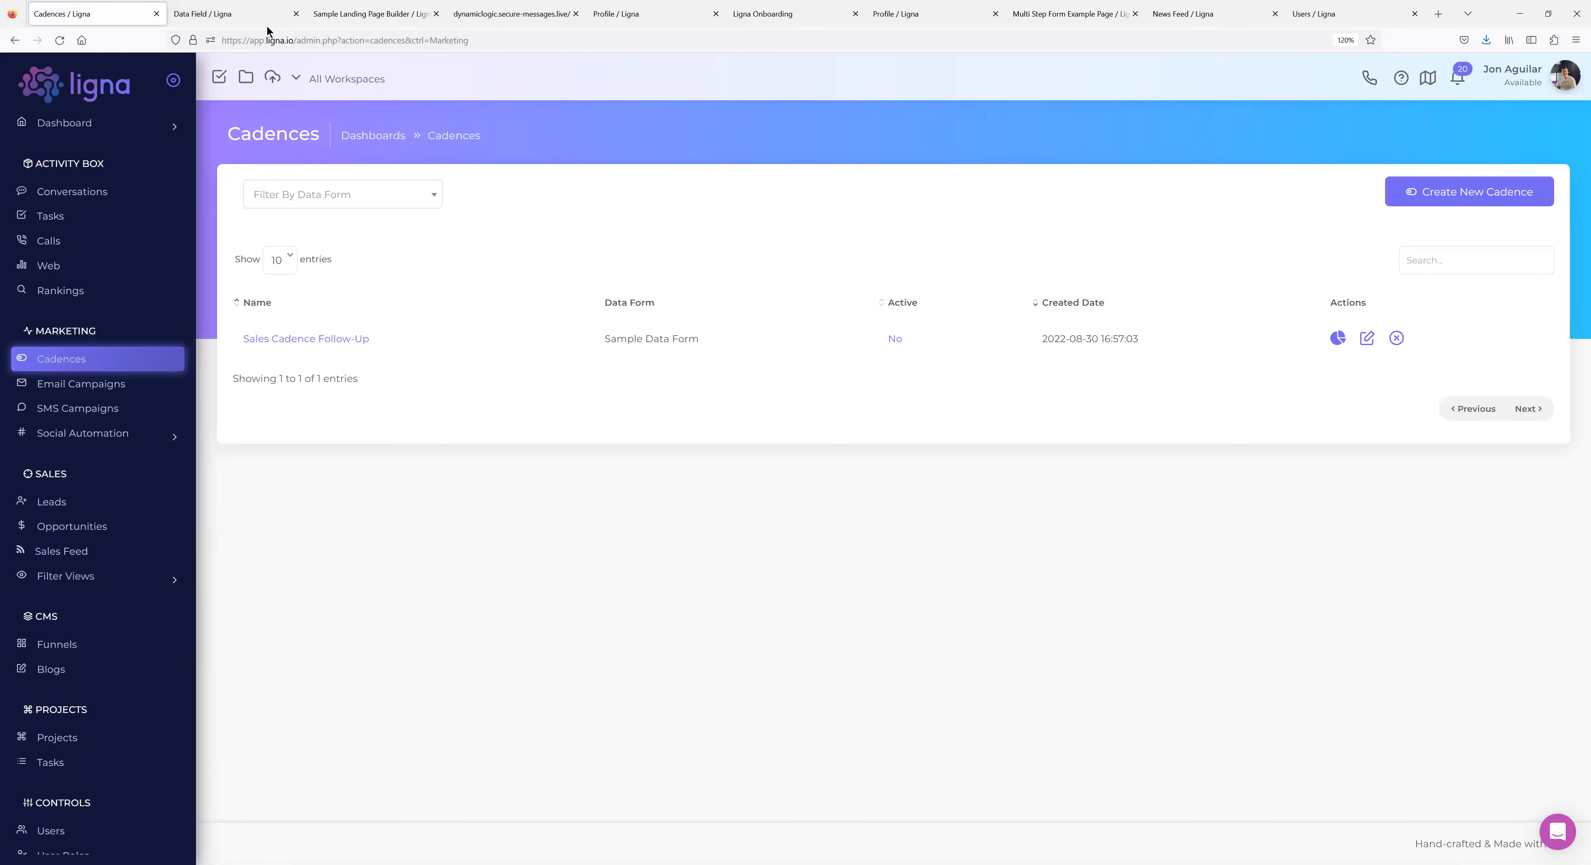
{"action": "left_click_drag", "start_coordinate": [295, 40], "coordinate": [591, 43]}
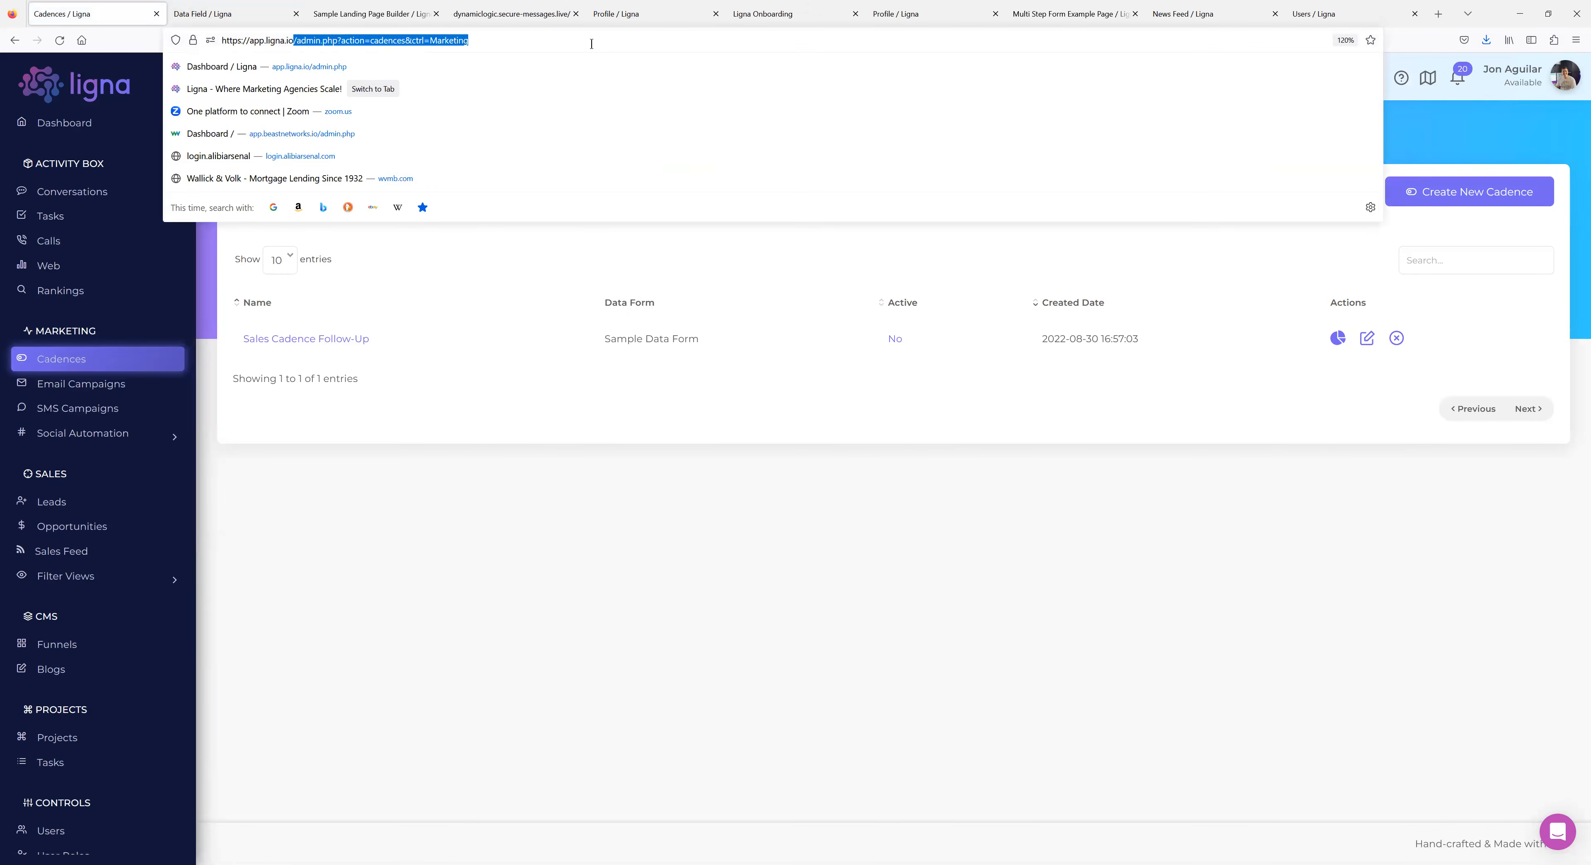
{"action": "left_click", "coordinate": [446, 479]}
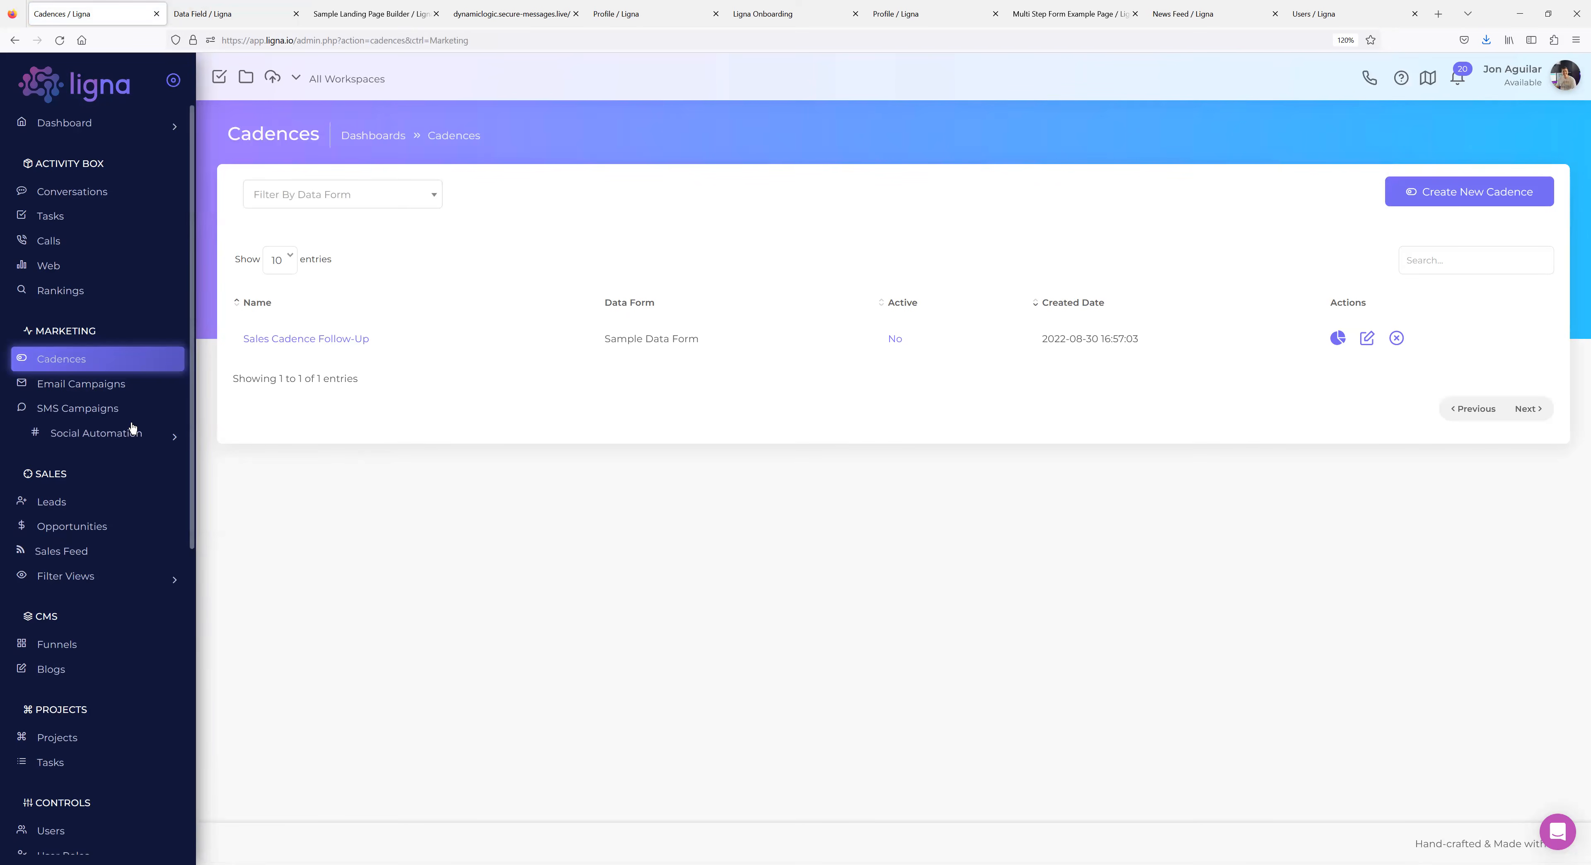
{"action": "left_click_drag", "start_coordinate": [468, 40], "coordinate": [291, 41]}
{"action": "key", "text": "ctrl+c"}
{"action": "left_click", "coordinate": [388, 359]}
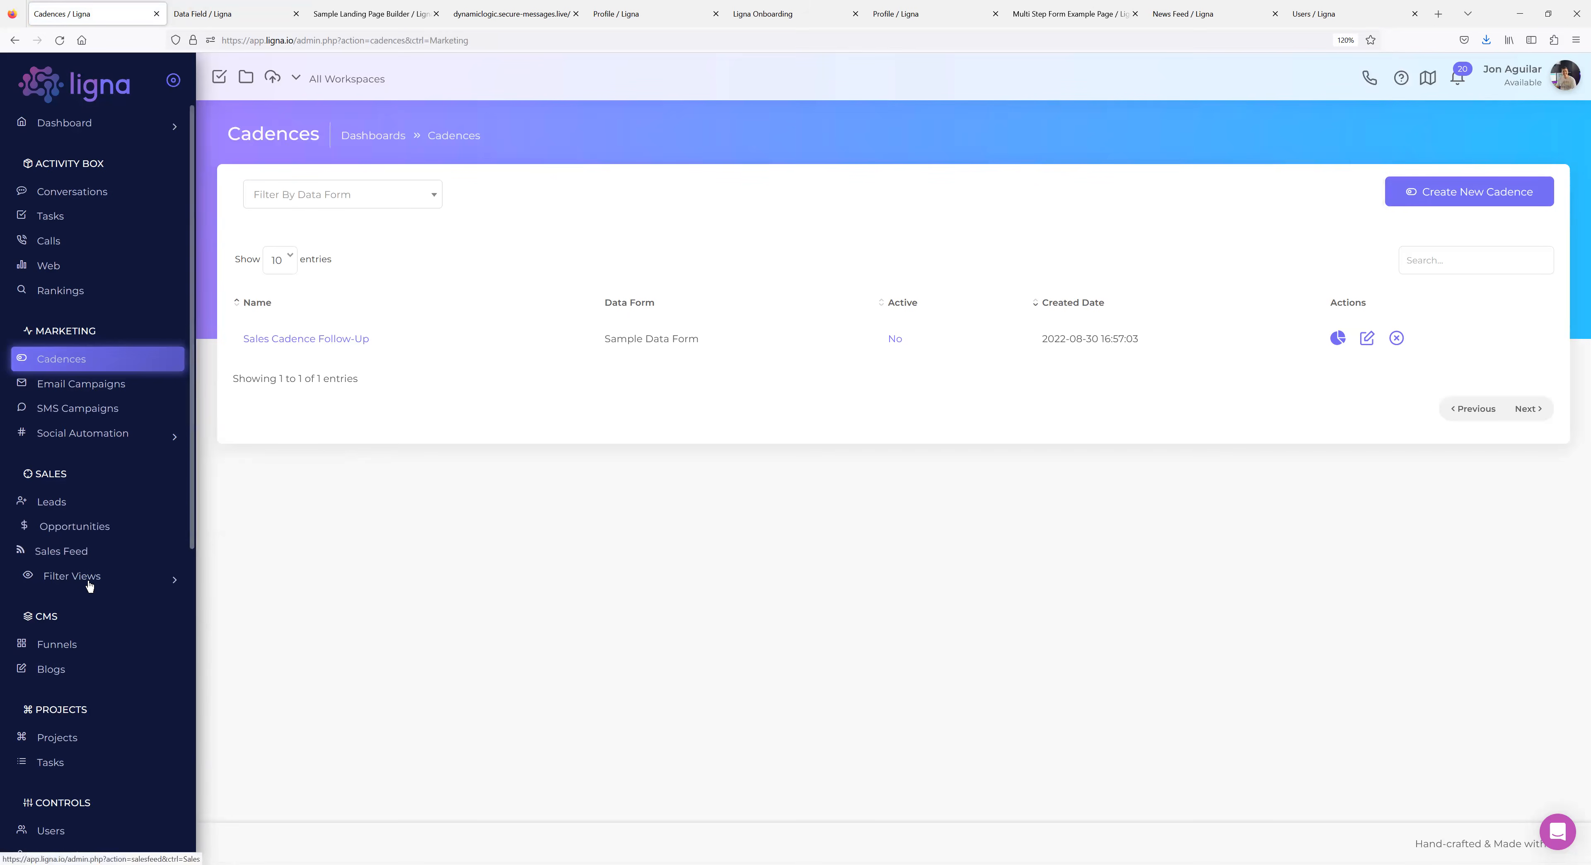
{"action": "scroll", "coordinate": [90, 586], "scroll_direction": "down", "scroll_amount": 8}
{"action": "left_click", "coordinate": [99, 443]}
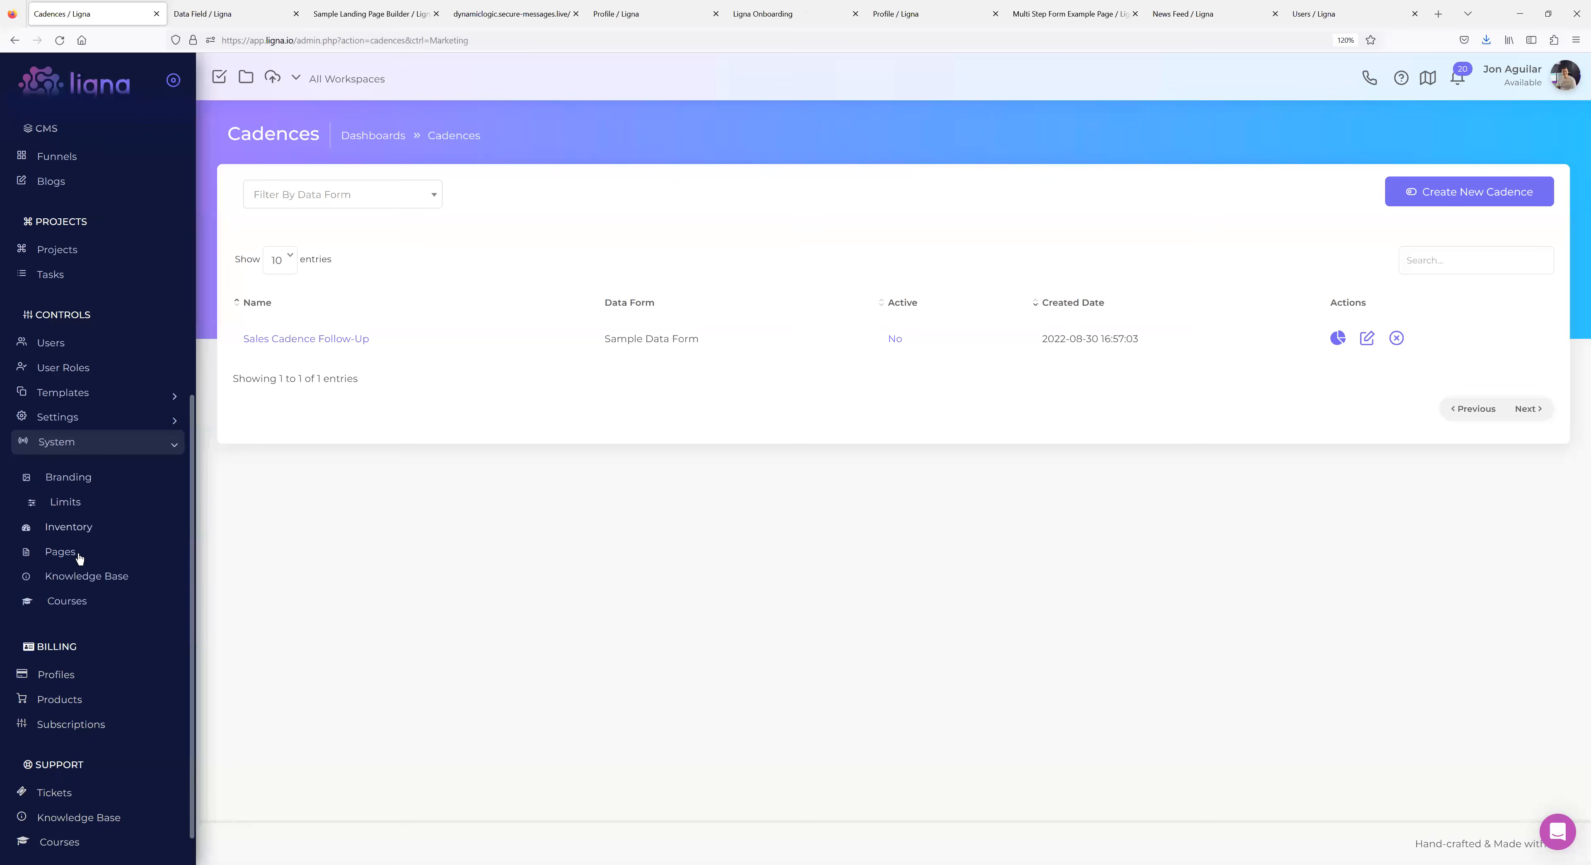
Open the Welcome Member page for editing from System > Pages.
{"action": "left_click", "coordinate": [78, 557]}
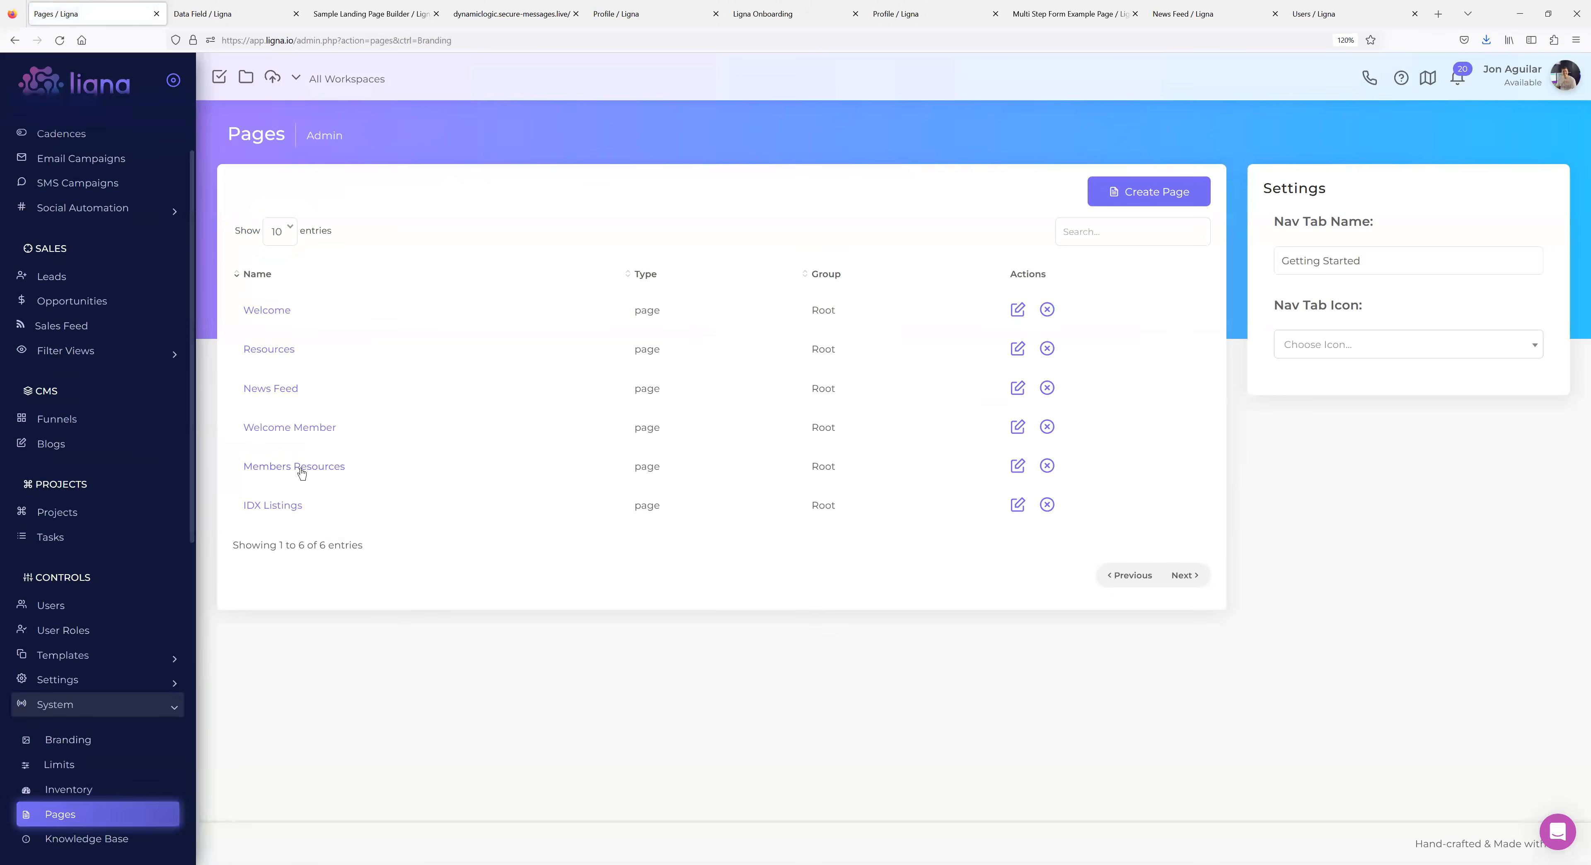
{"action": "left_click", "coordinate": [300, 468]}
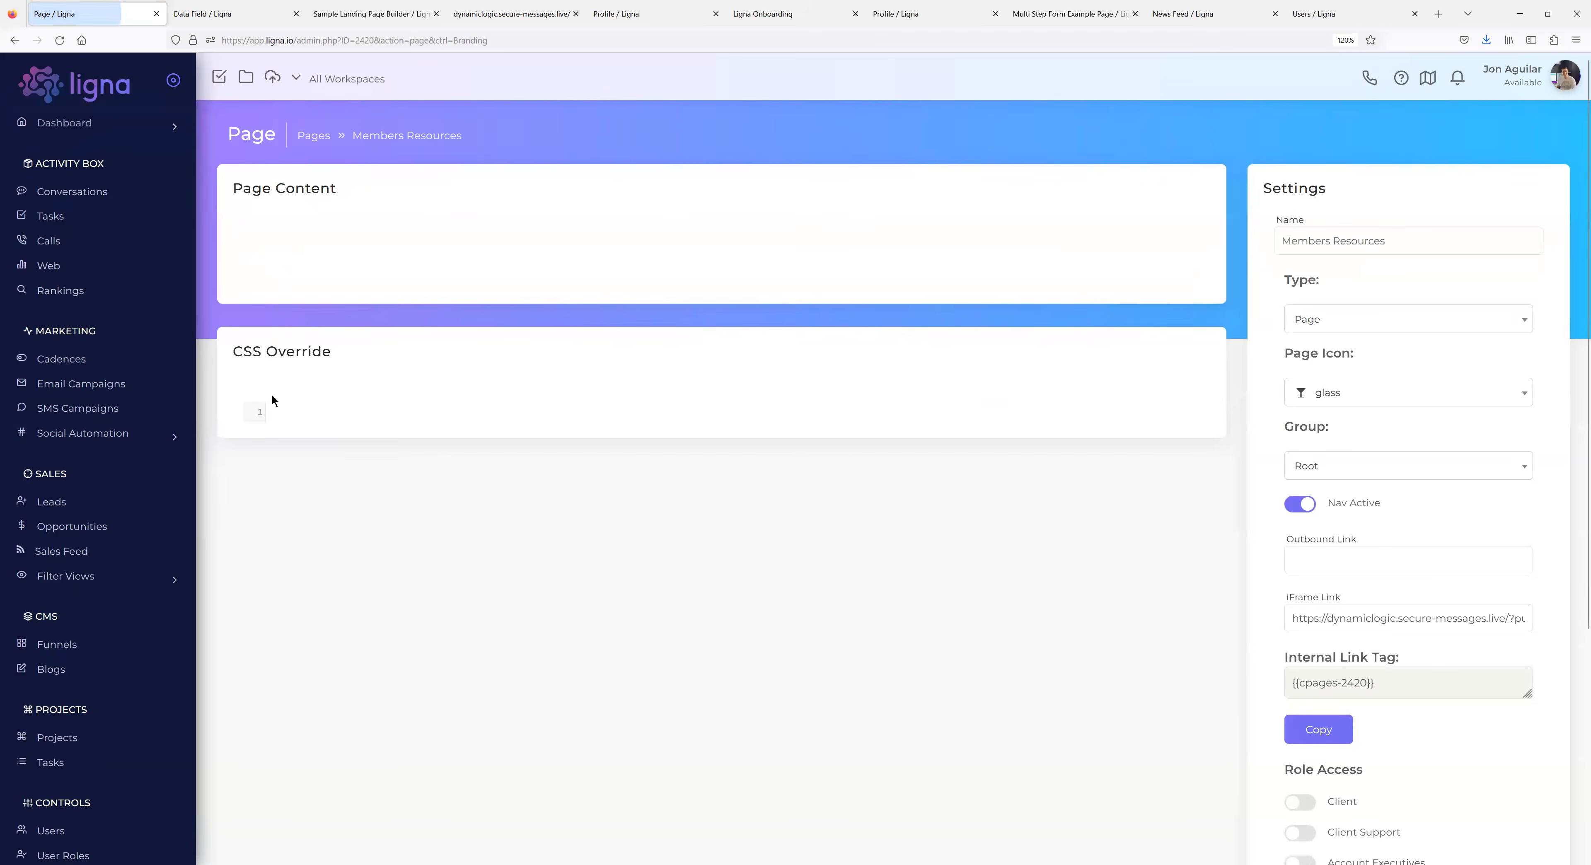
{"action": "left_click", "coordinate": [17, 41]}
{"action": "left_click", "coordinate": [292, 430]}
Add a 'Check out cadences' line below the Get Started Here link.
{"action": "left_click", "coordinate": [378, 353]}
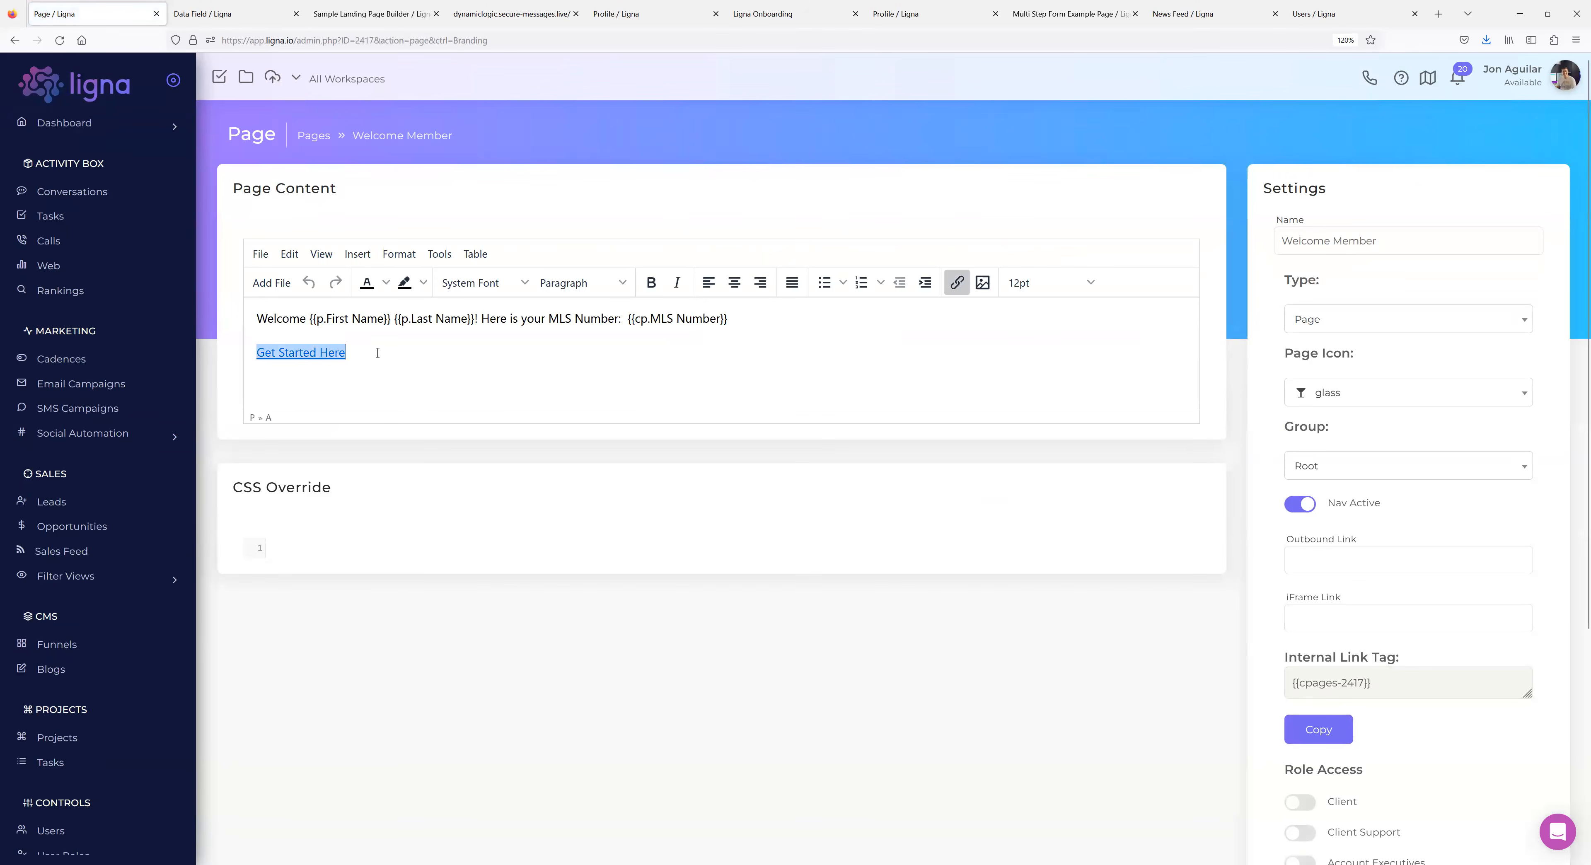
{"action": "key", "text": "Right"}
{"action": "key", "text": "Return"}
{"action": "key", "text": "Return"}
{"action": "key", "text": "BackSpace"}
{"action": "type", "text": "Check out"}
{"action": "key", "text": "BackSpace"}
{"action": "key", "text": "BackSpace"}
{"action": "type", "text": "ut cadences"}
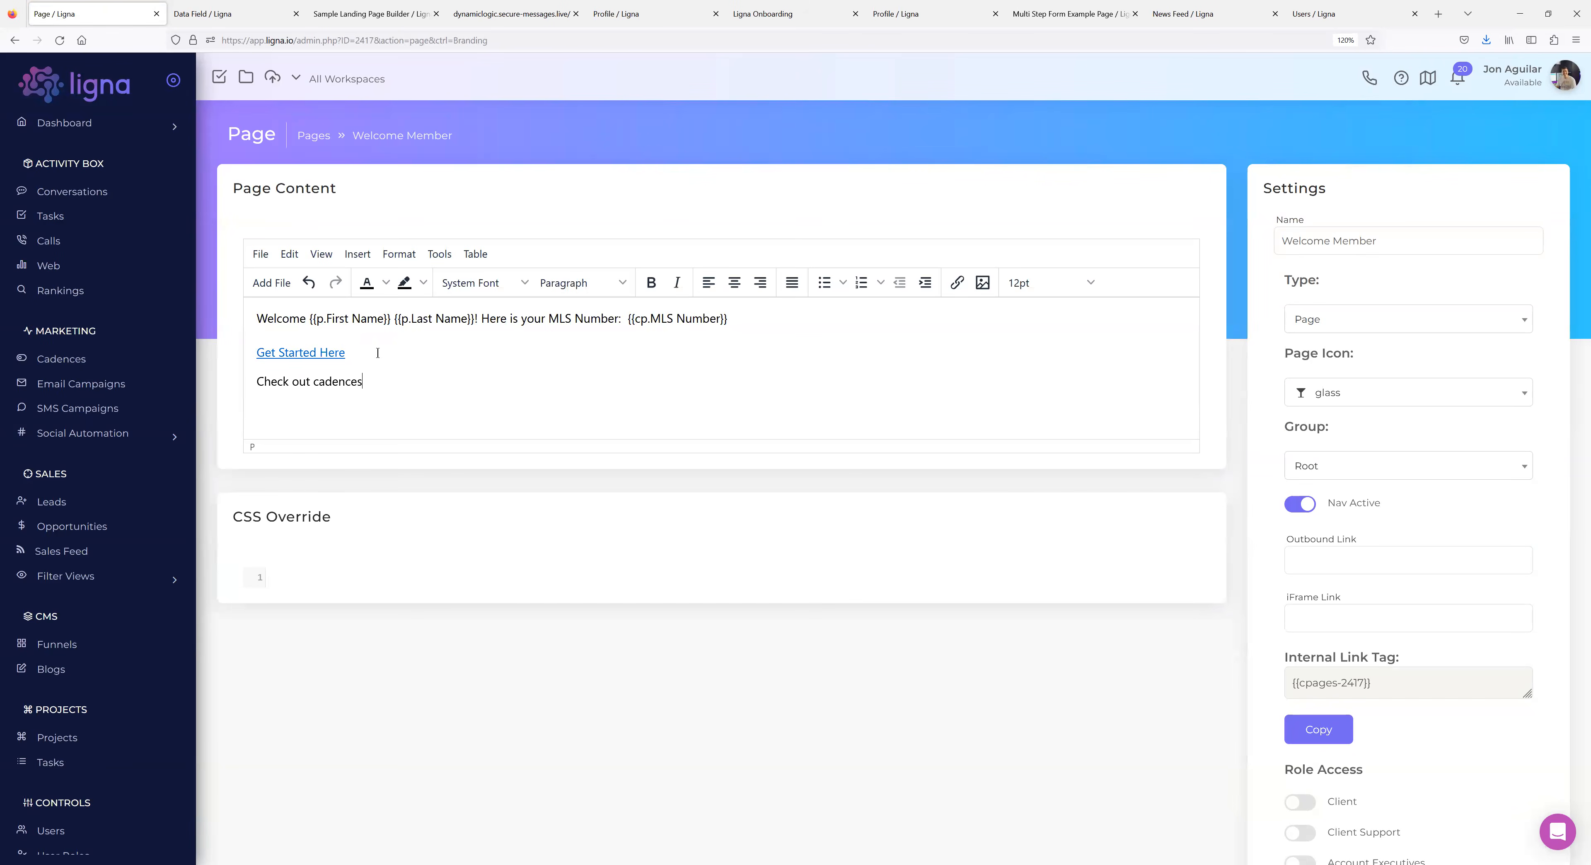
Link 'cadences' to /admin.php?action=cadences&ctrl=Marketing, save, and view the live page.
{"action": "double_click", "coordinate": [338, 381]}
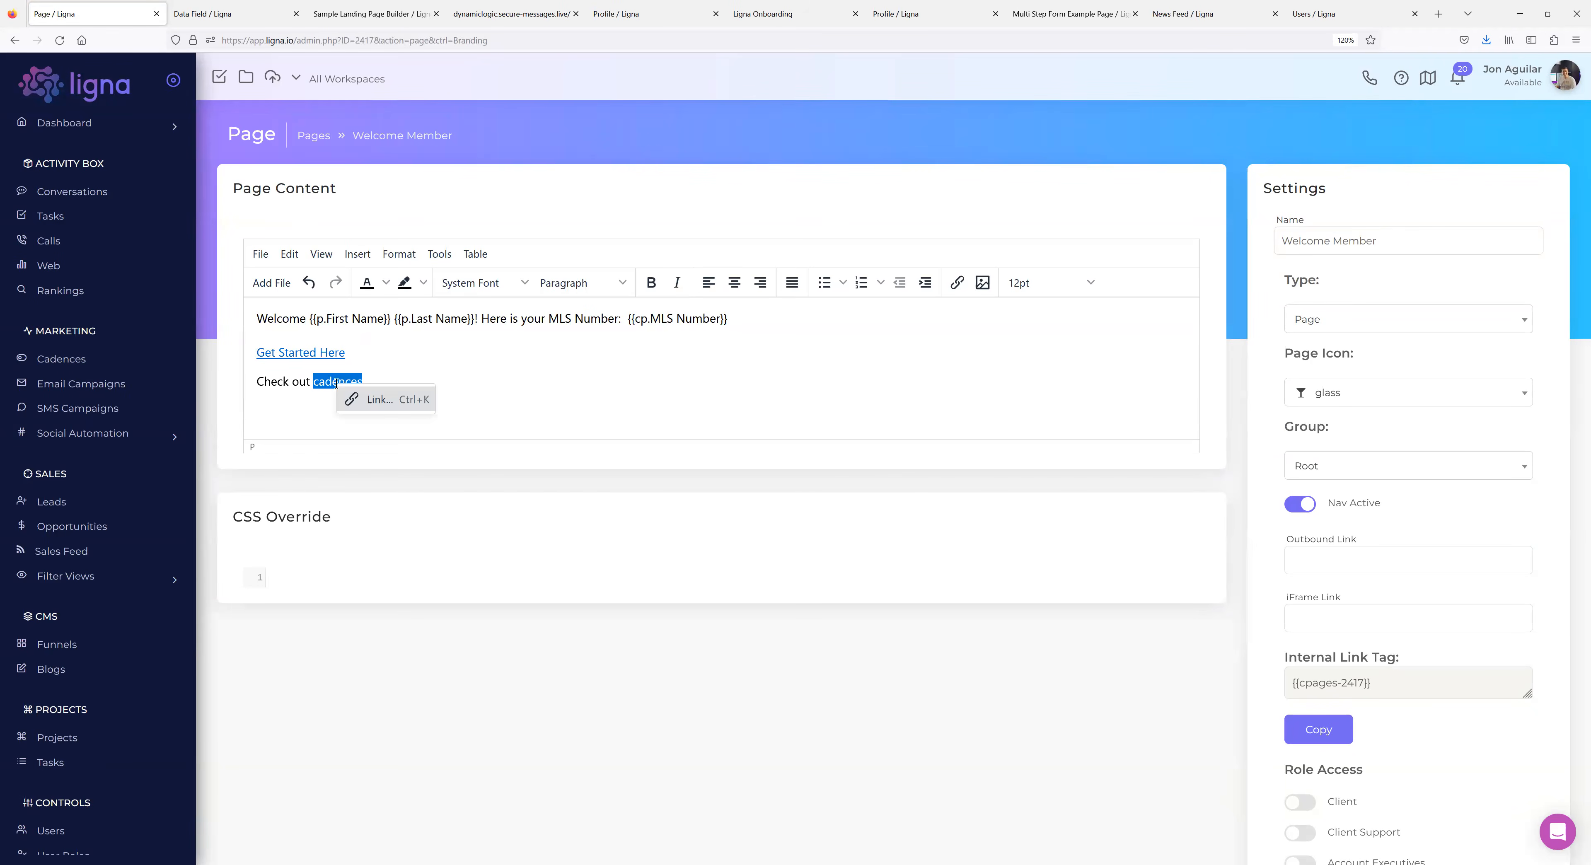
{"action": "left_click", "coordinate": [377, 404]}
{"action": "key", "text": "ctrl+v"}
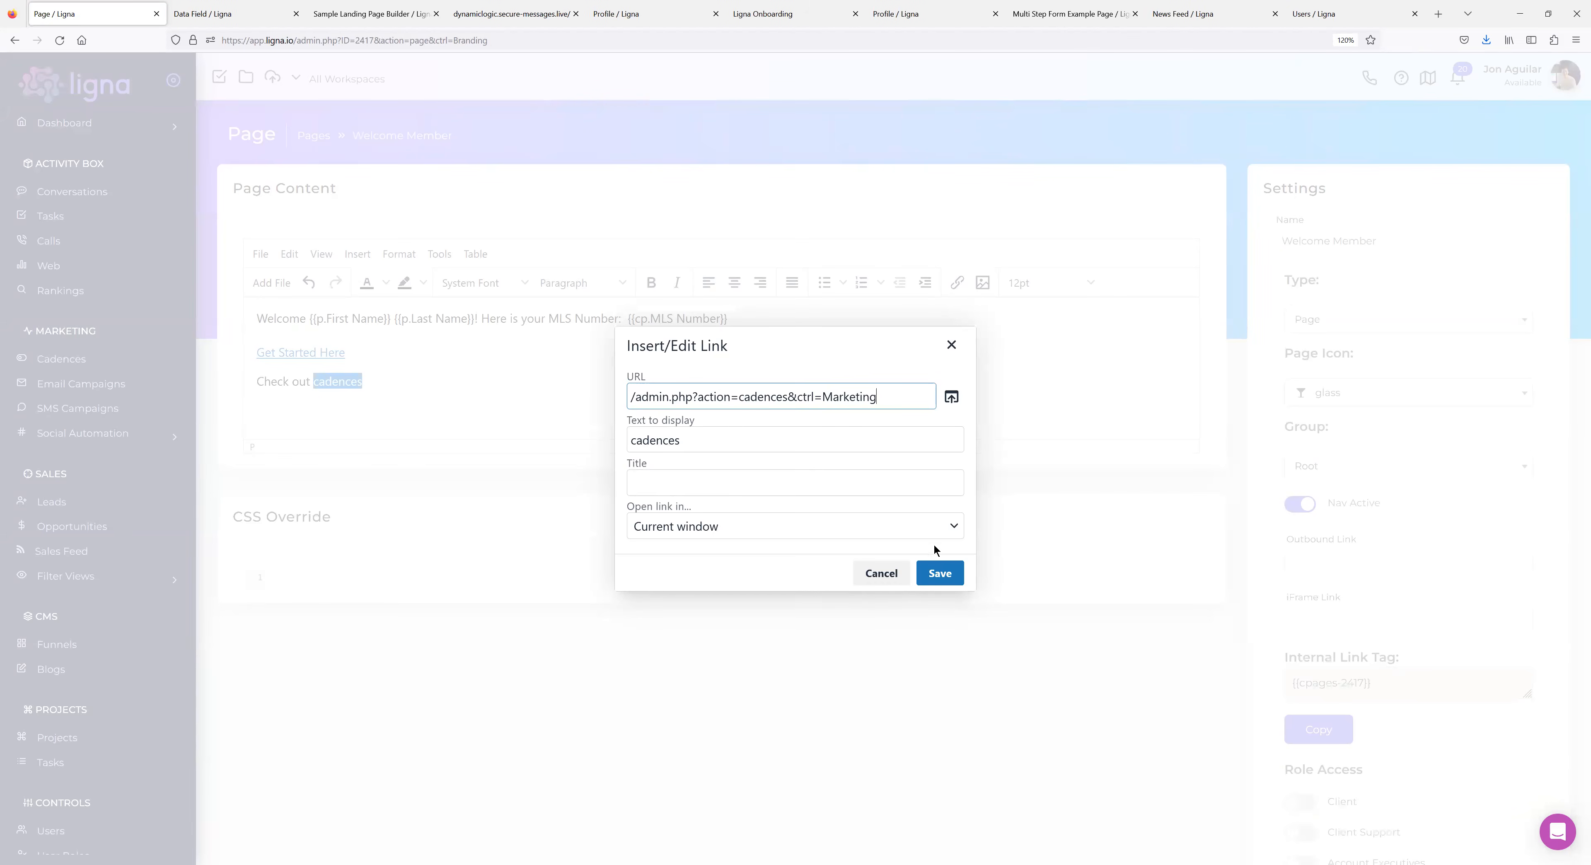
{"action": "left_click", "coordinate": [937, 573]}
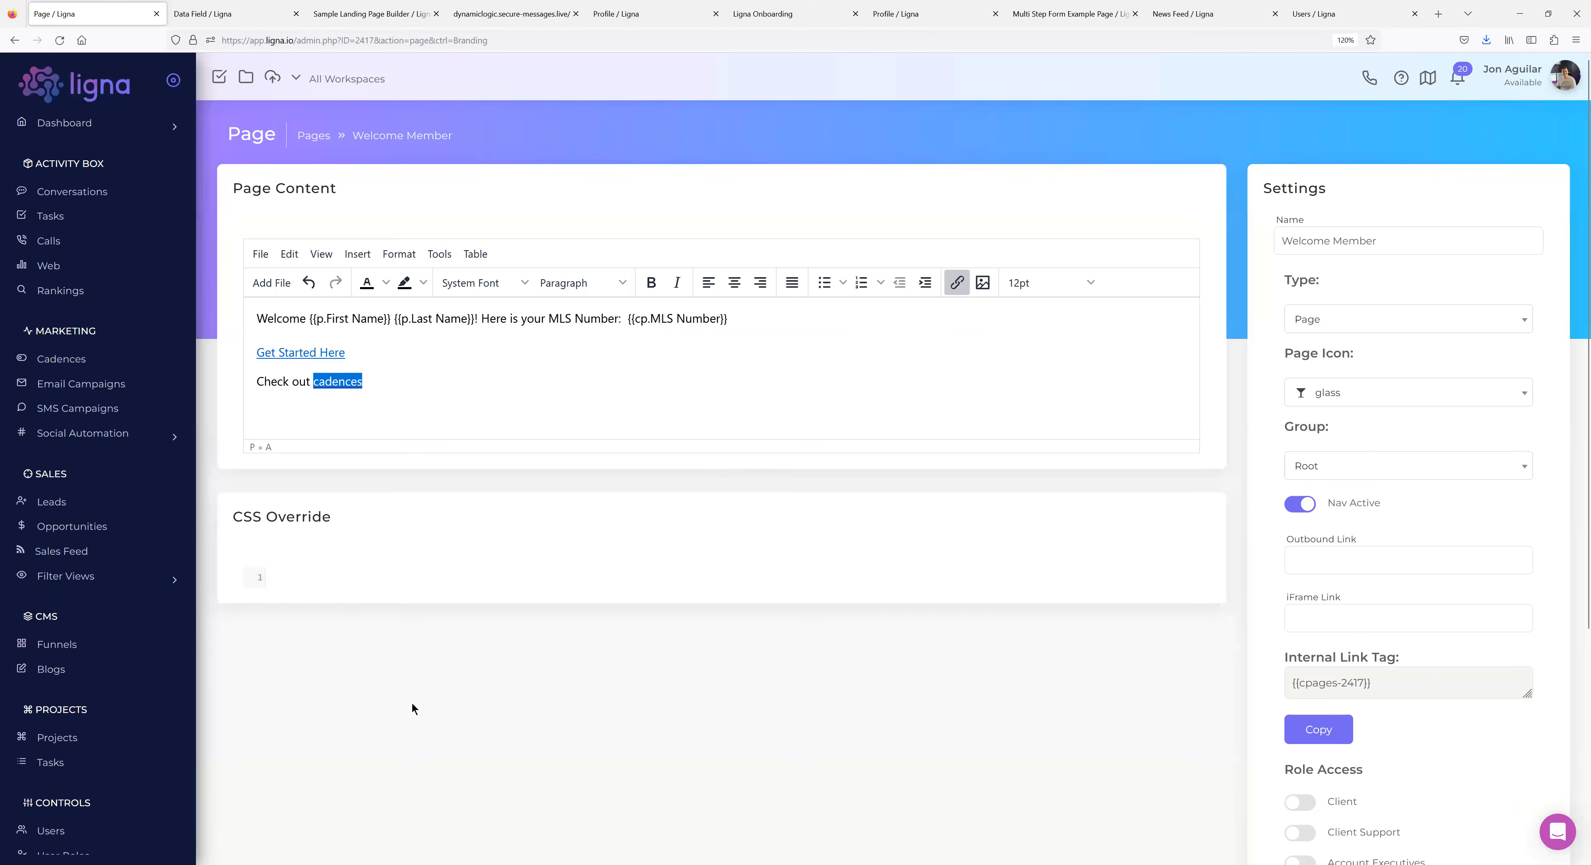
{"action": "scroll", "coordinate": [62, 521], "scroll_direction": "down", "scroll_amount": 8}
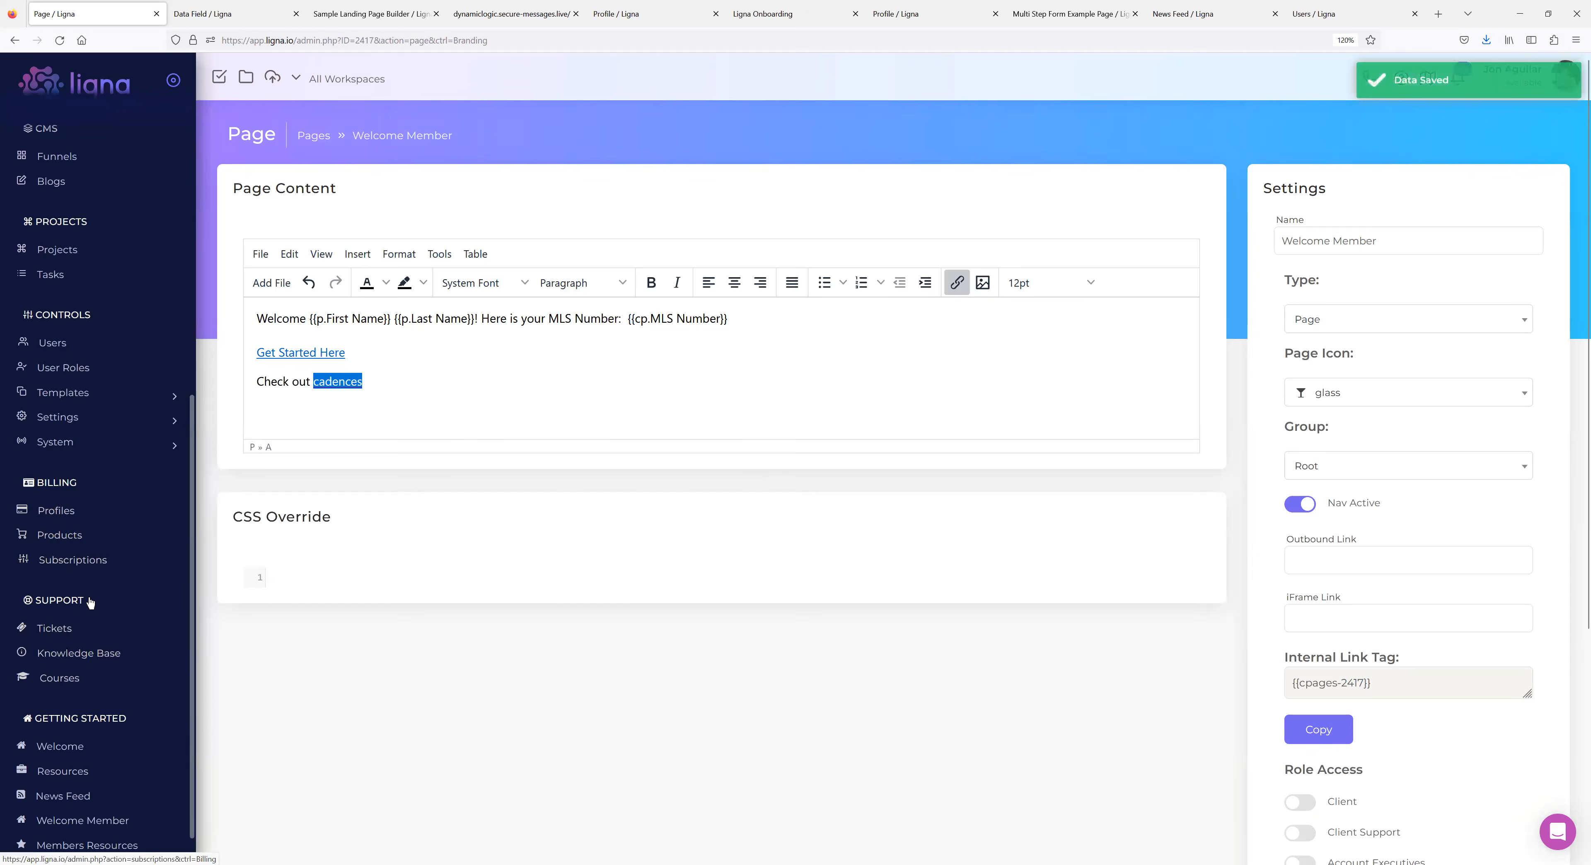
{"action": "scroll", "coordinate": [80, 711], "scroll_direction": "down", "scroll_amount": 1}
{"action": "left_click", "coordinate": [81, 792]}
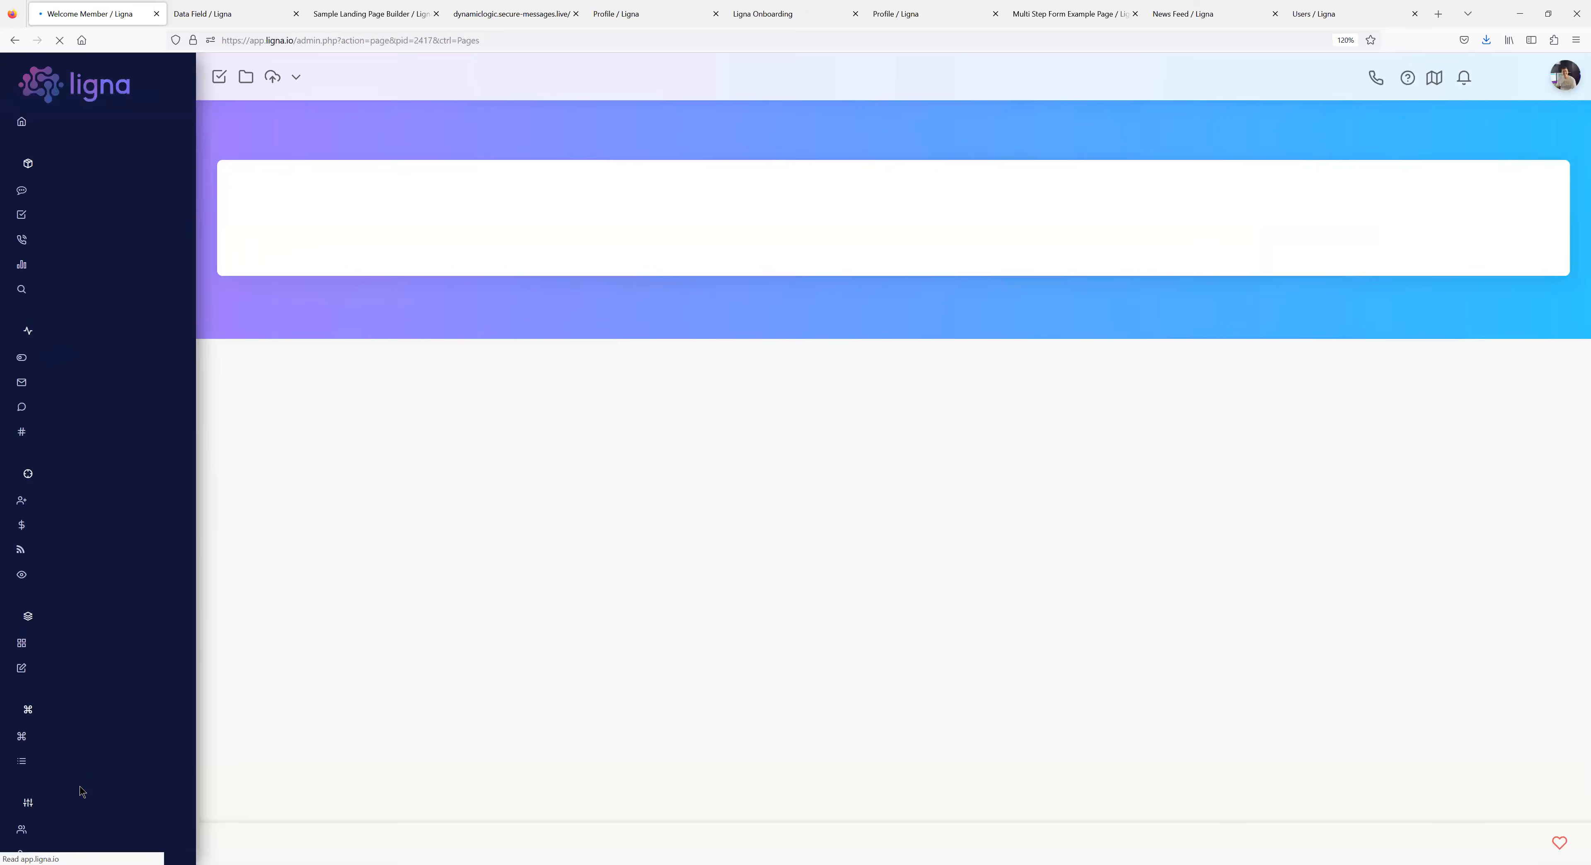
Verify the 'cadences' link opens the Cadences list, return, then go to Sales > Leads.
{"action": "left_click", "coordinate": [314, 245]}
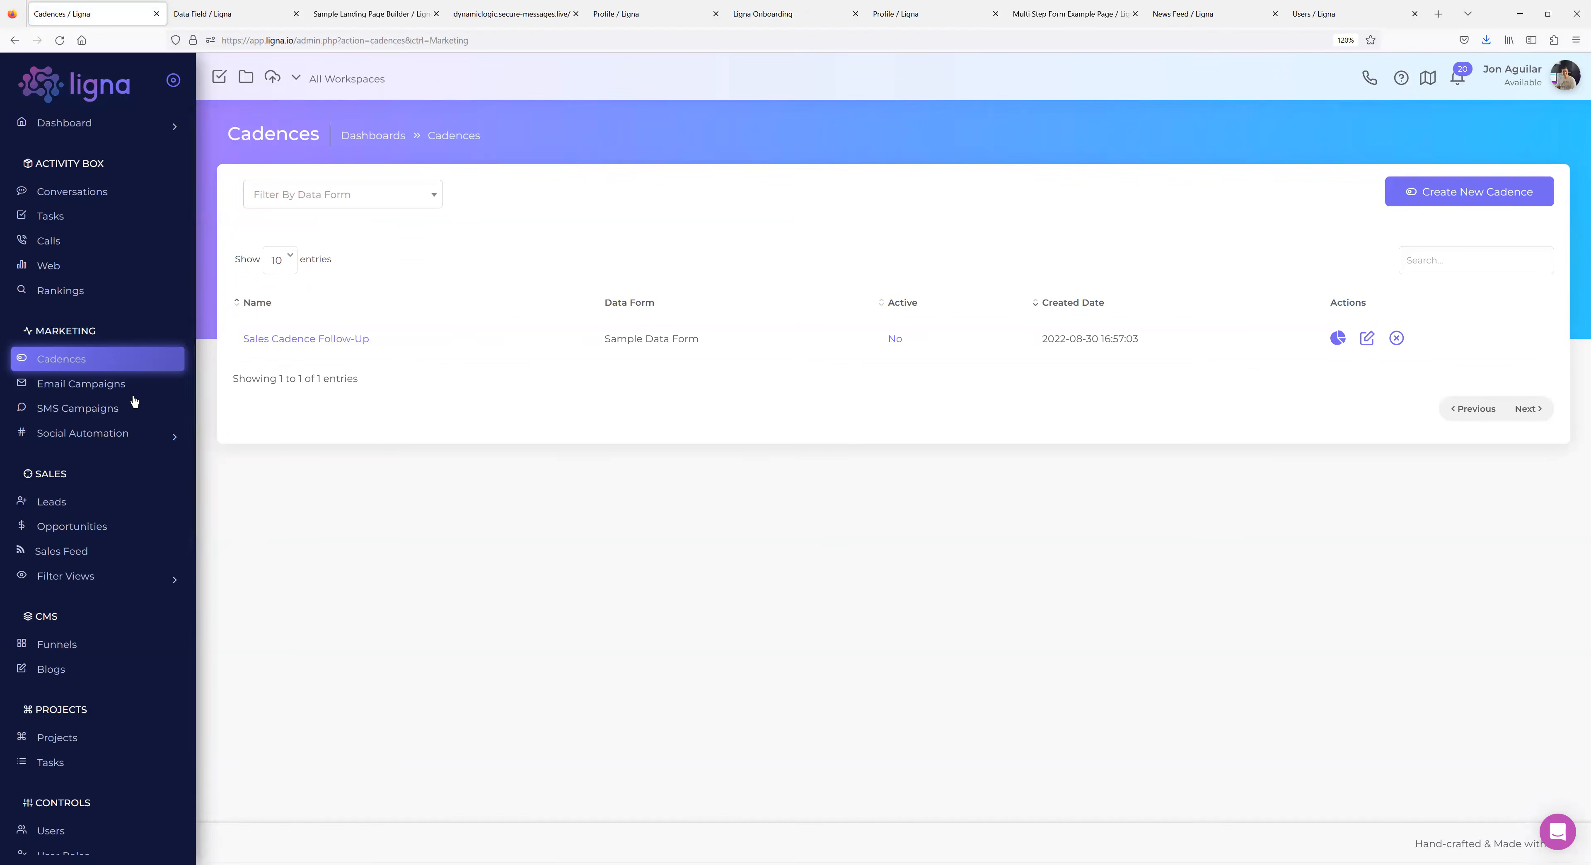
{"action": "left_click", "coordinate": [14, 40]}
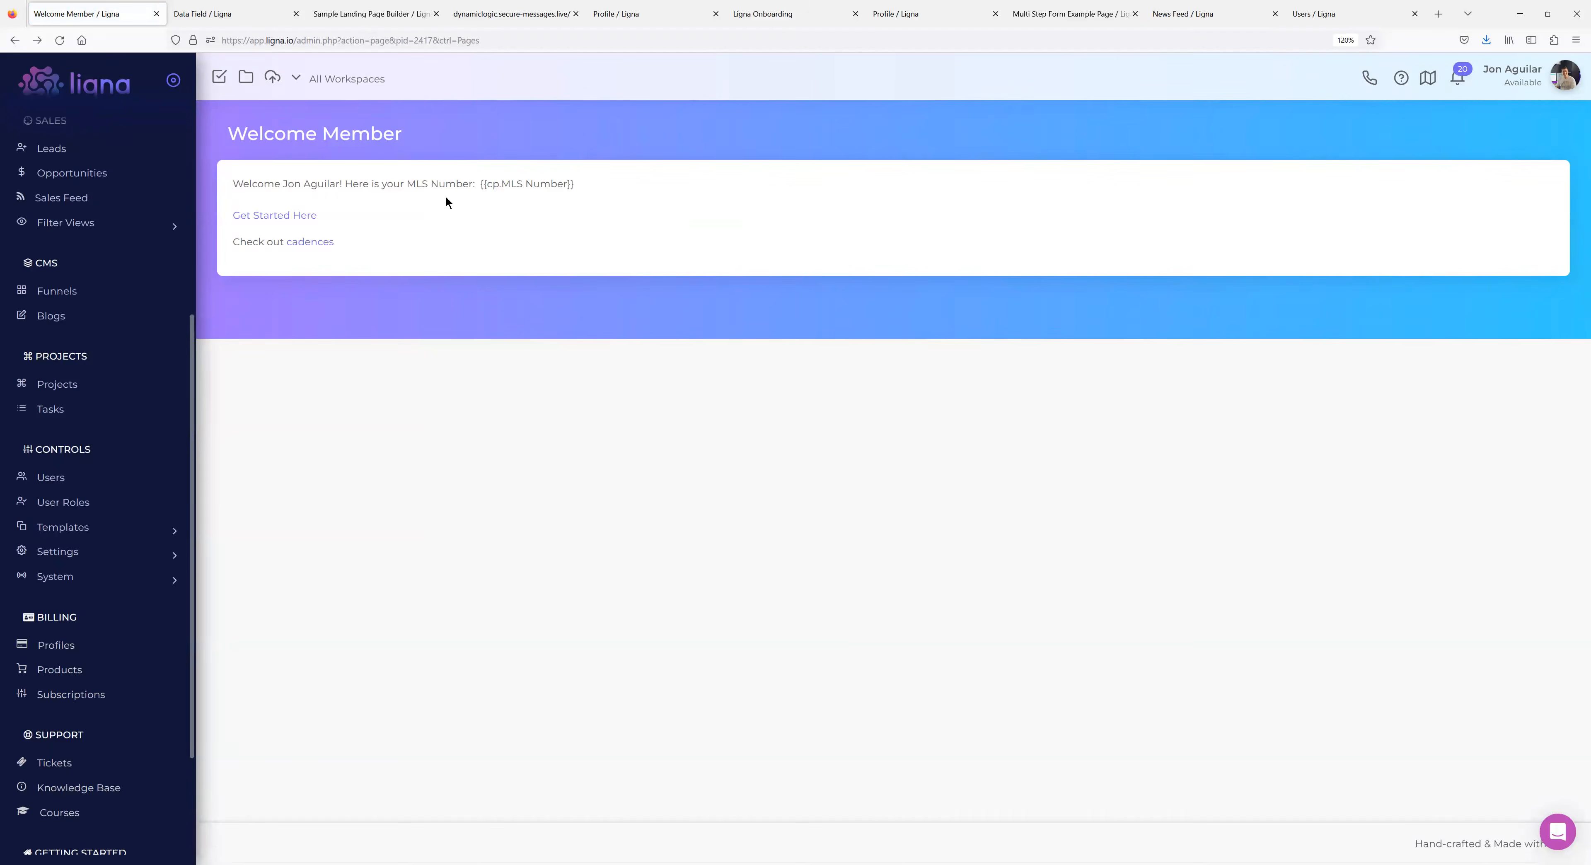
{"action": "scroll", "coordinate": [71, 452], "scroll_direction": "down", "scroll_amount": 3}
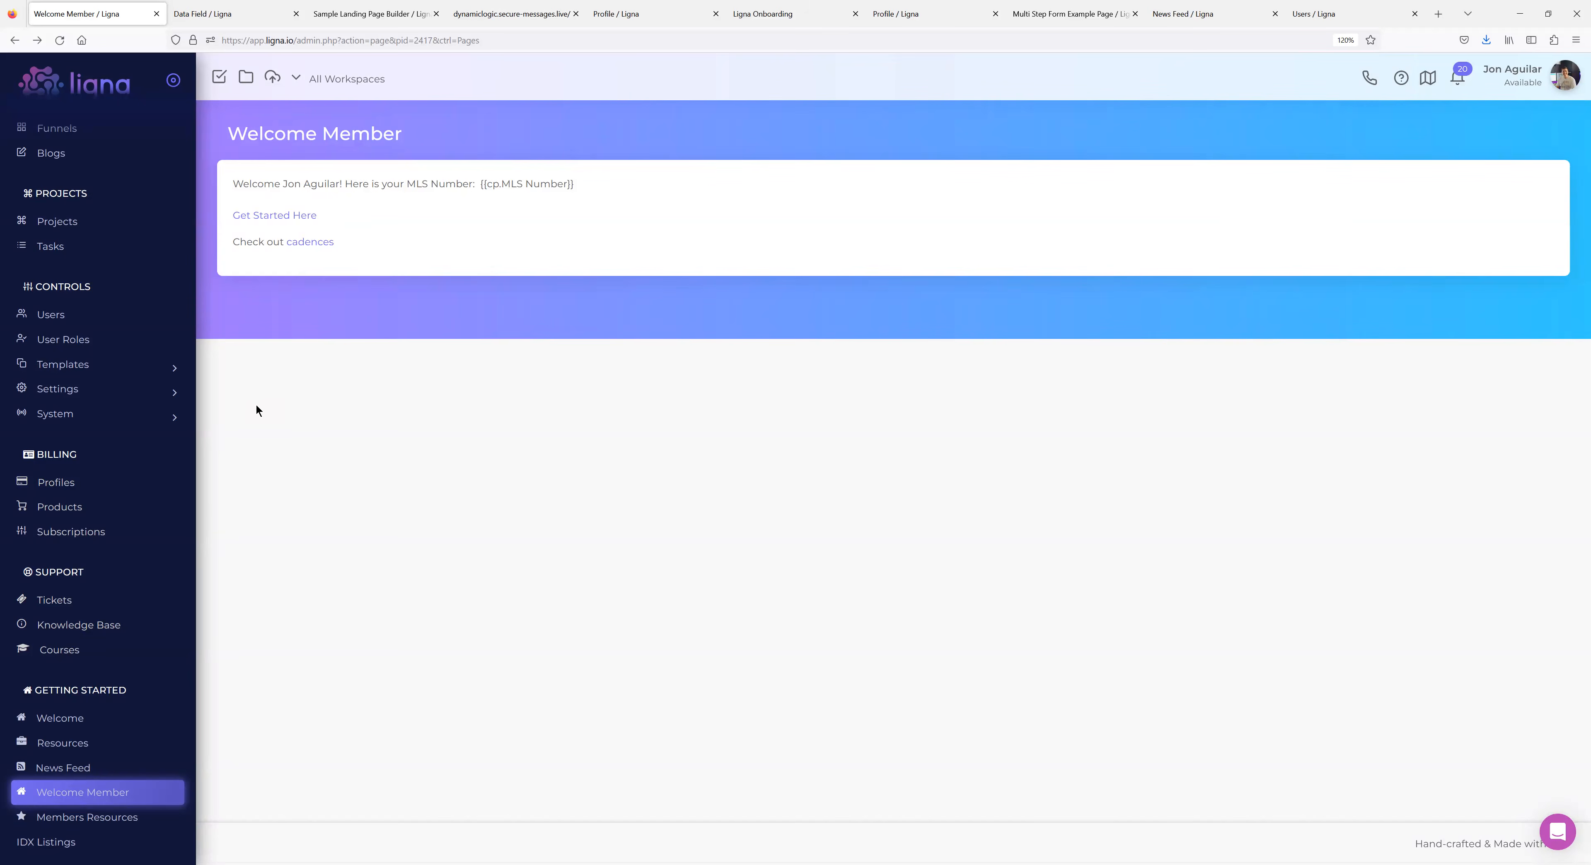
{"action": "scroll", "coordinate": [121, 440], "scroll_direction": "up", "scroll_amount": 5}
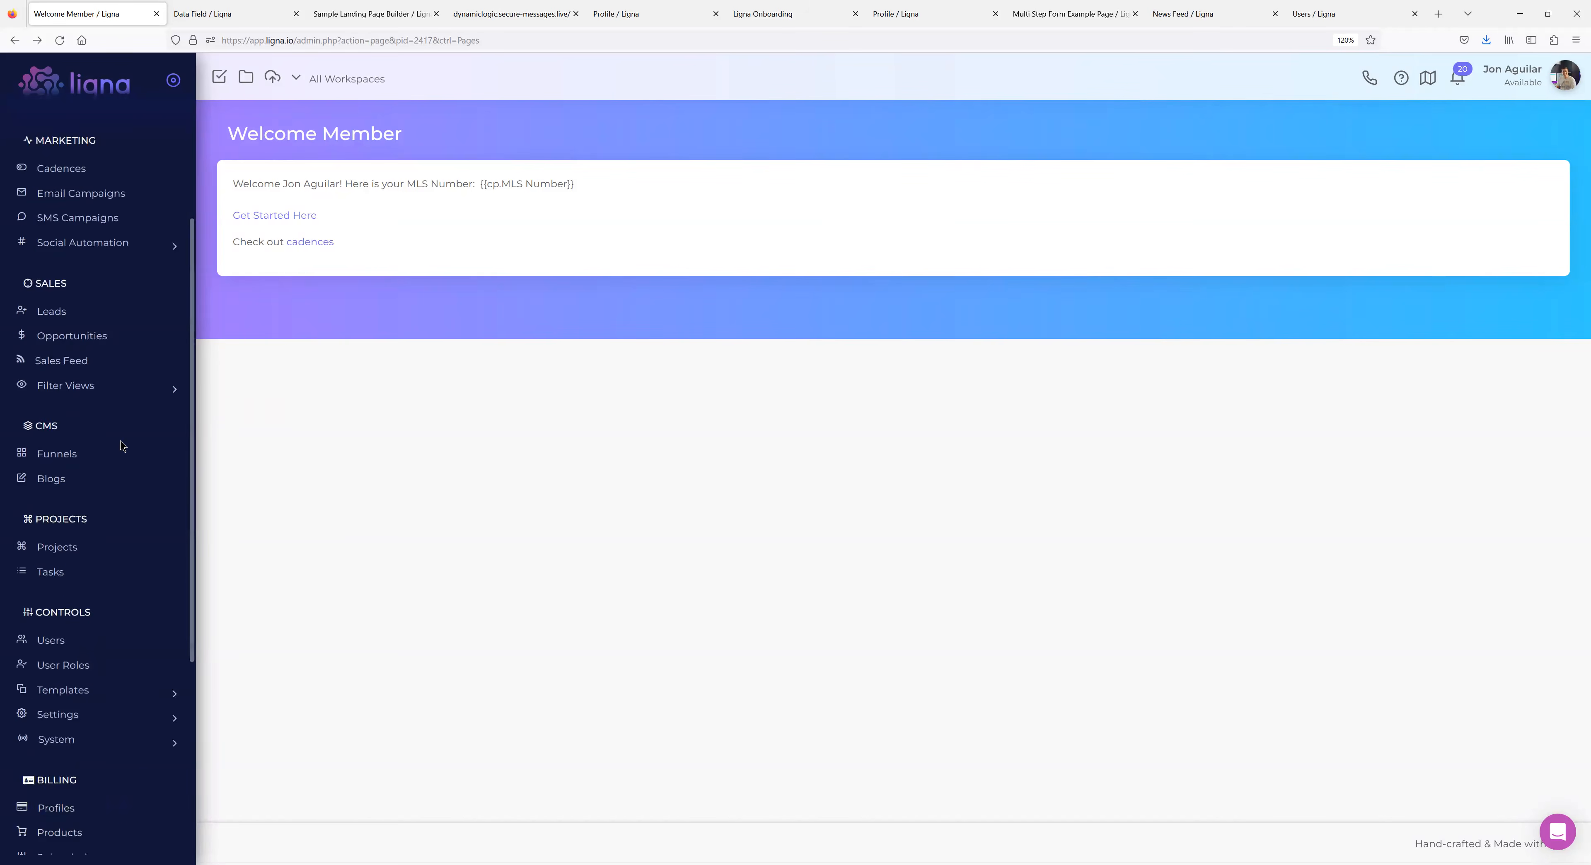
{"action": "left_click", "coordinate": [59, 313]}
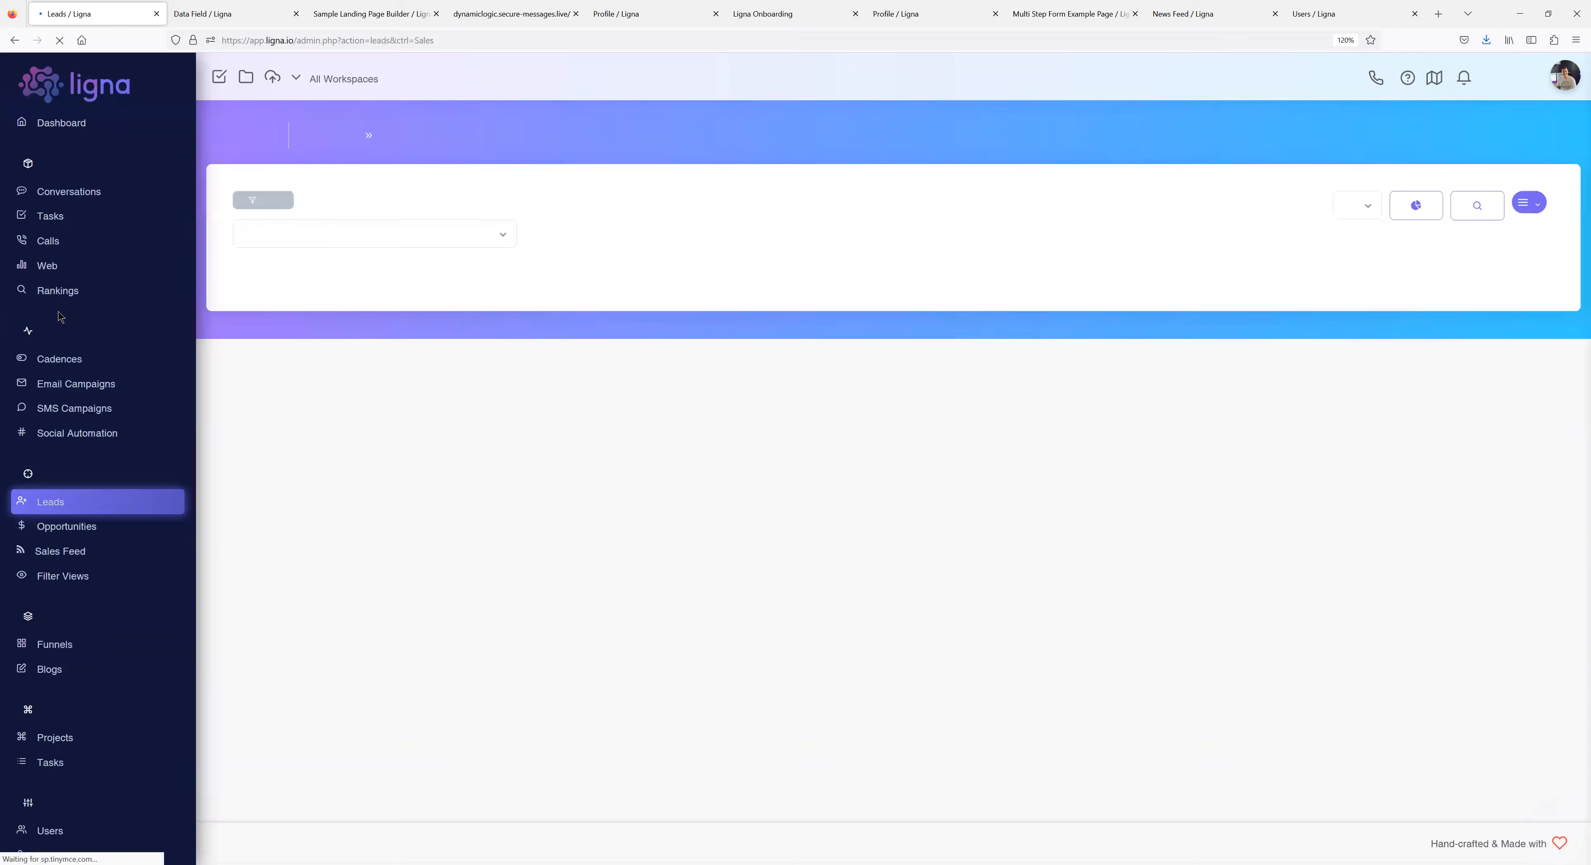
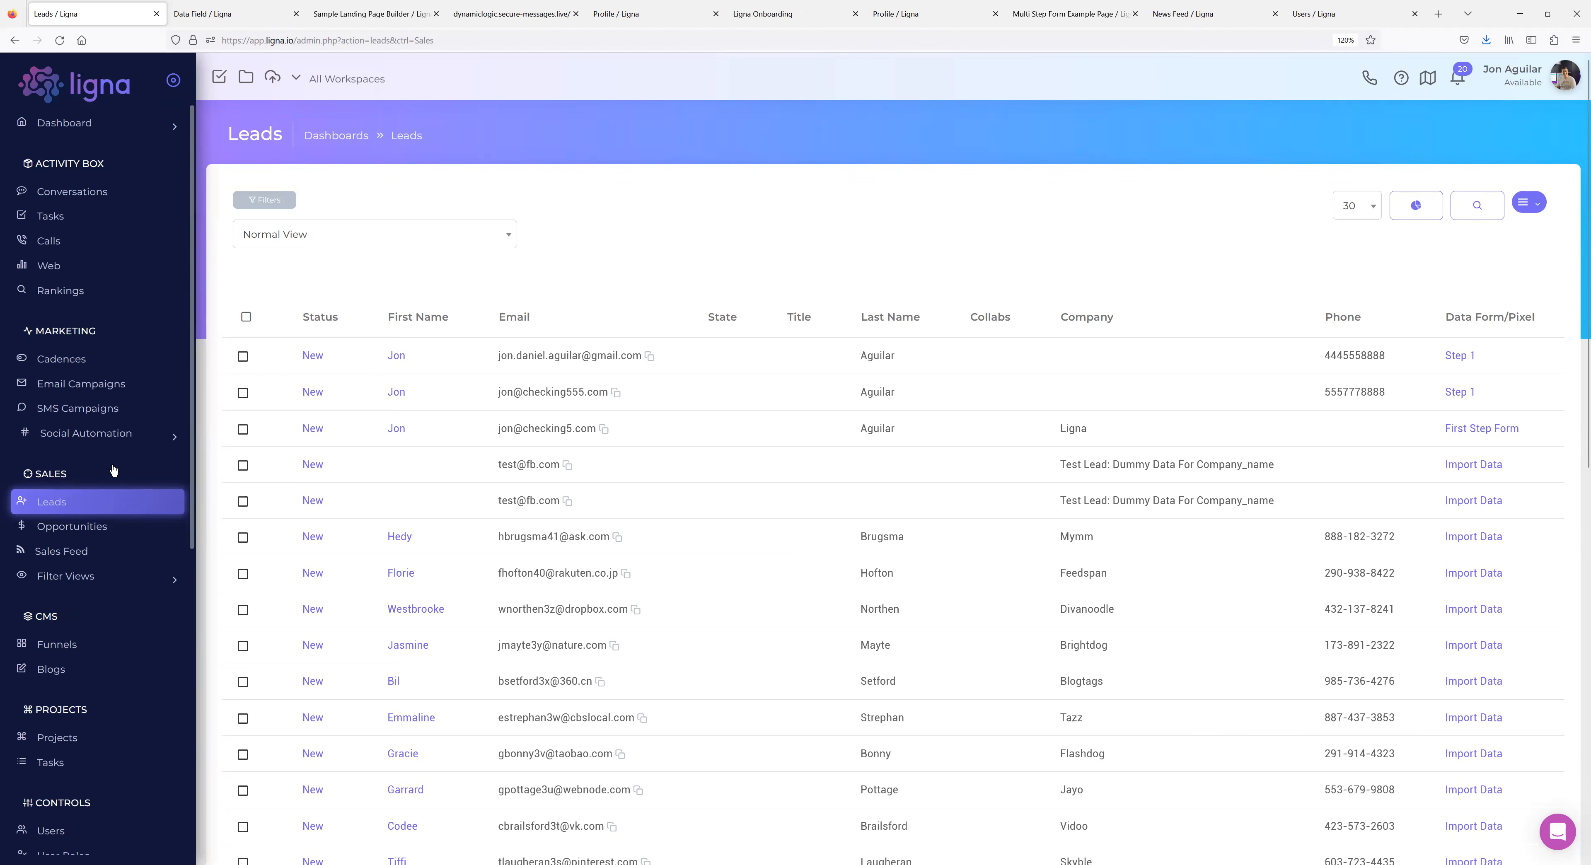
Open CMS Blogs to list Bootstrap Blog Example, Test Blog and Blog Example.
{"action": "scroll", "coordinate": [109, 463], "scroll_direction": "down", "scroll_amount": 5}
{"action": "scroll", "coordinate": [124, 556], "scroll_direction": "down", "scroll_amount": 2}
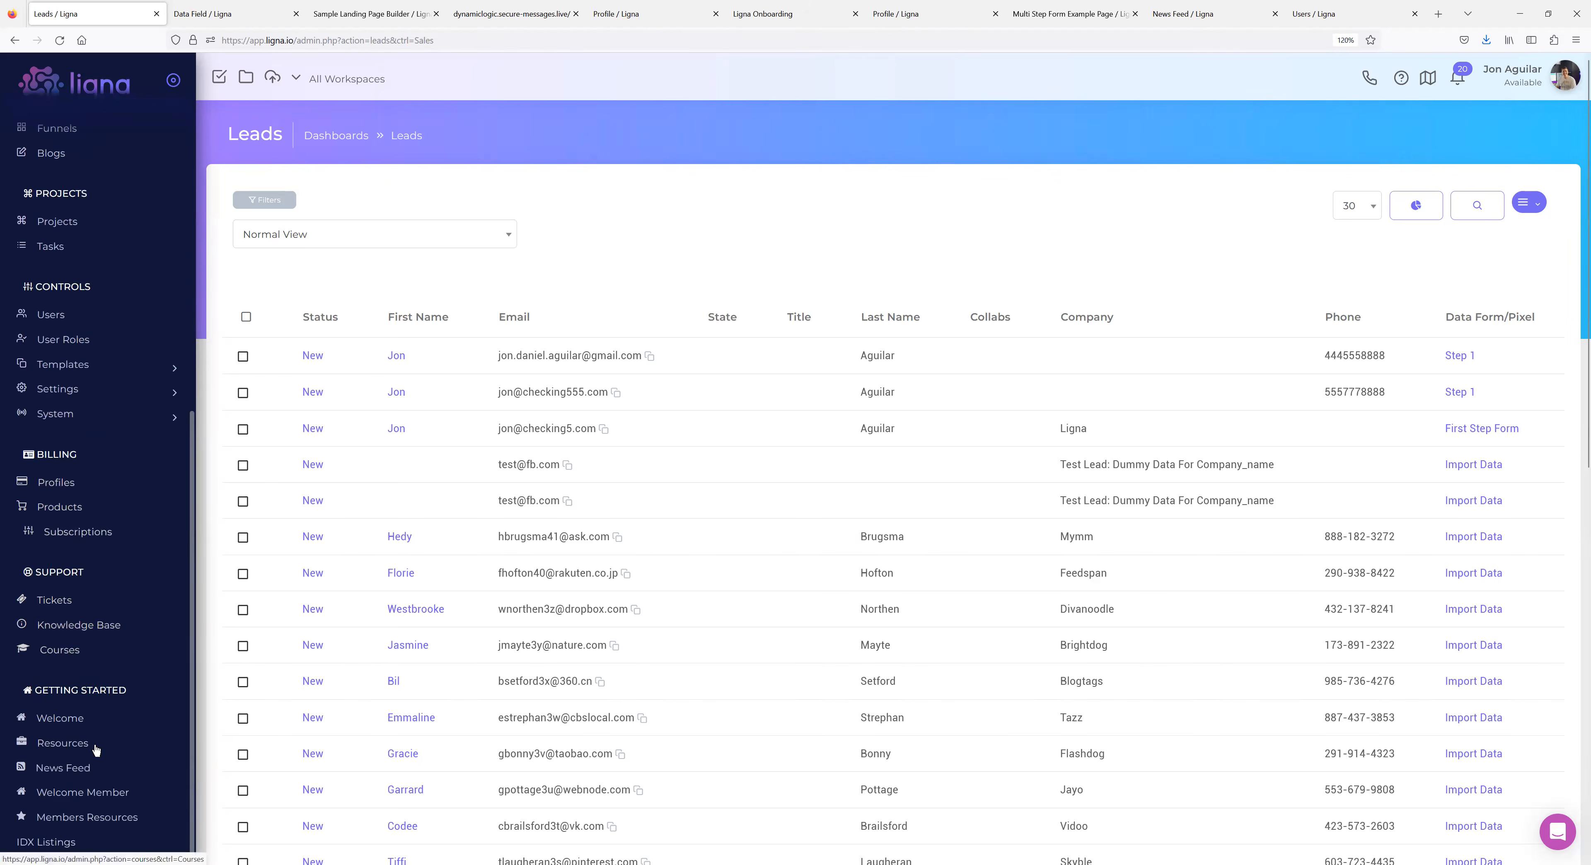
{"action": "scroll", "coordinate": [64, 729], "scroll_direction": "up", "scroll_amount": 3}
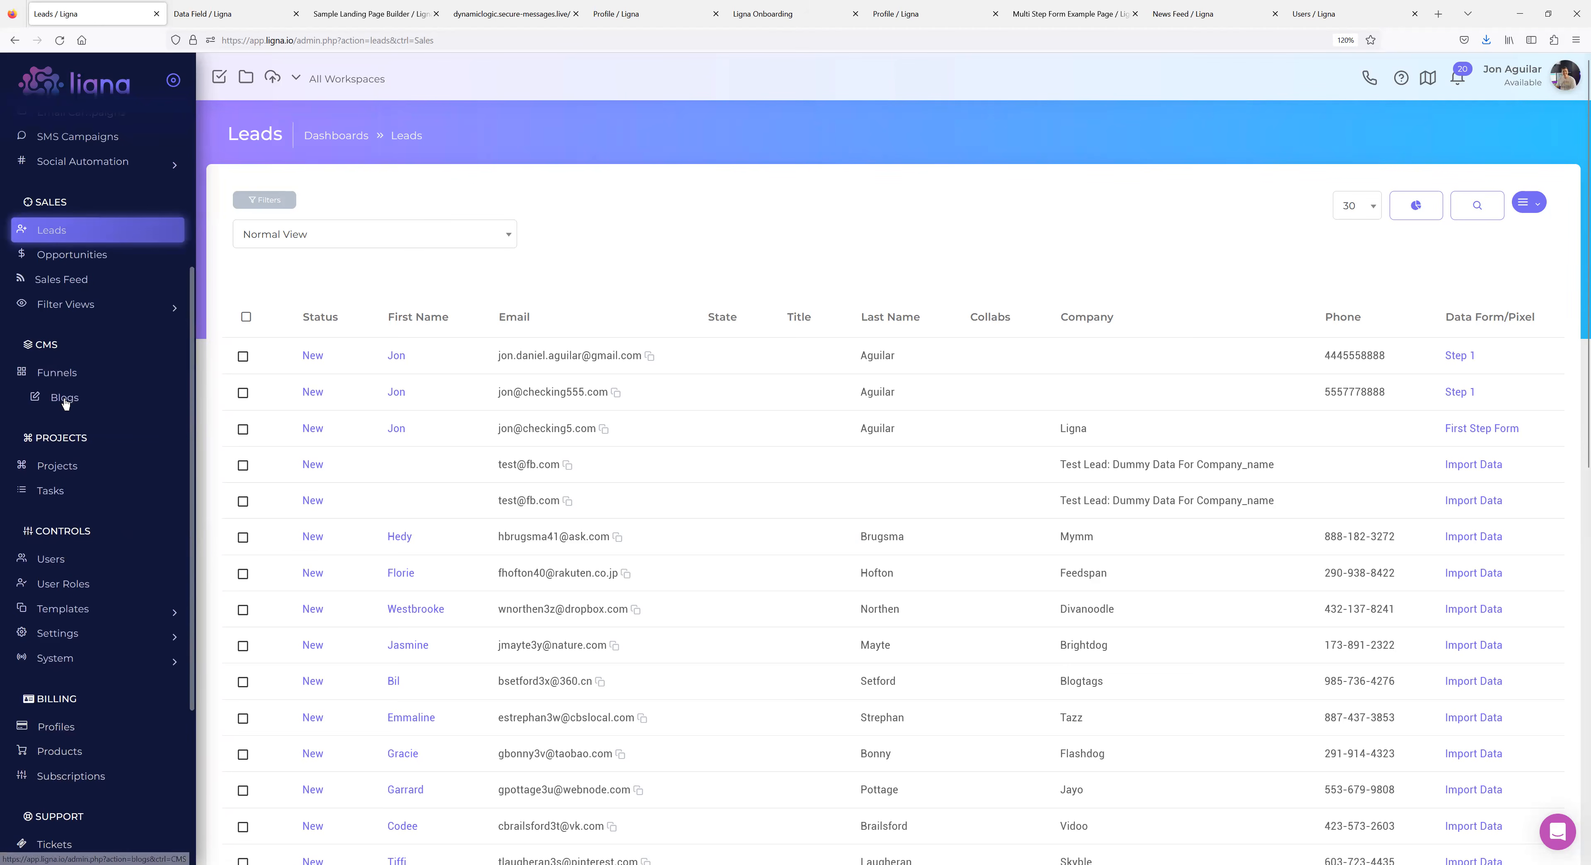
{"action": "left_click", "coordinate": [66, 404]}
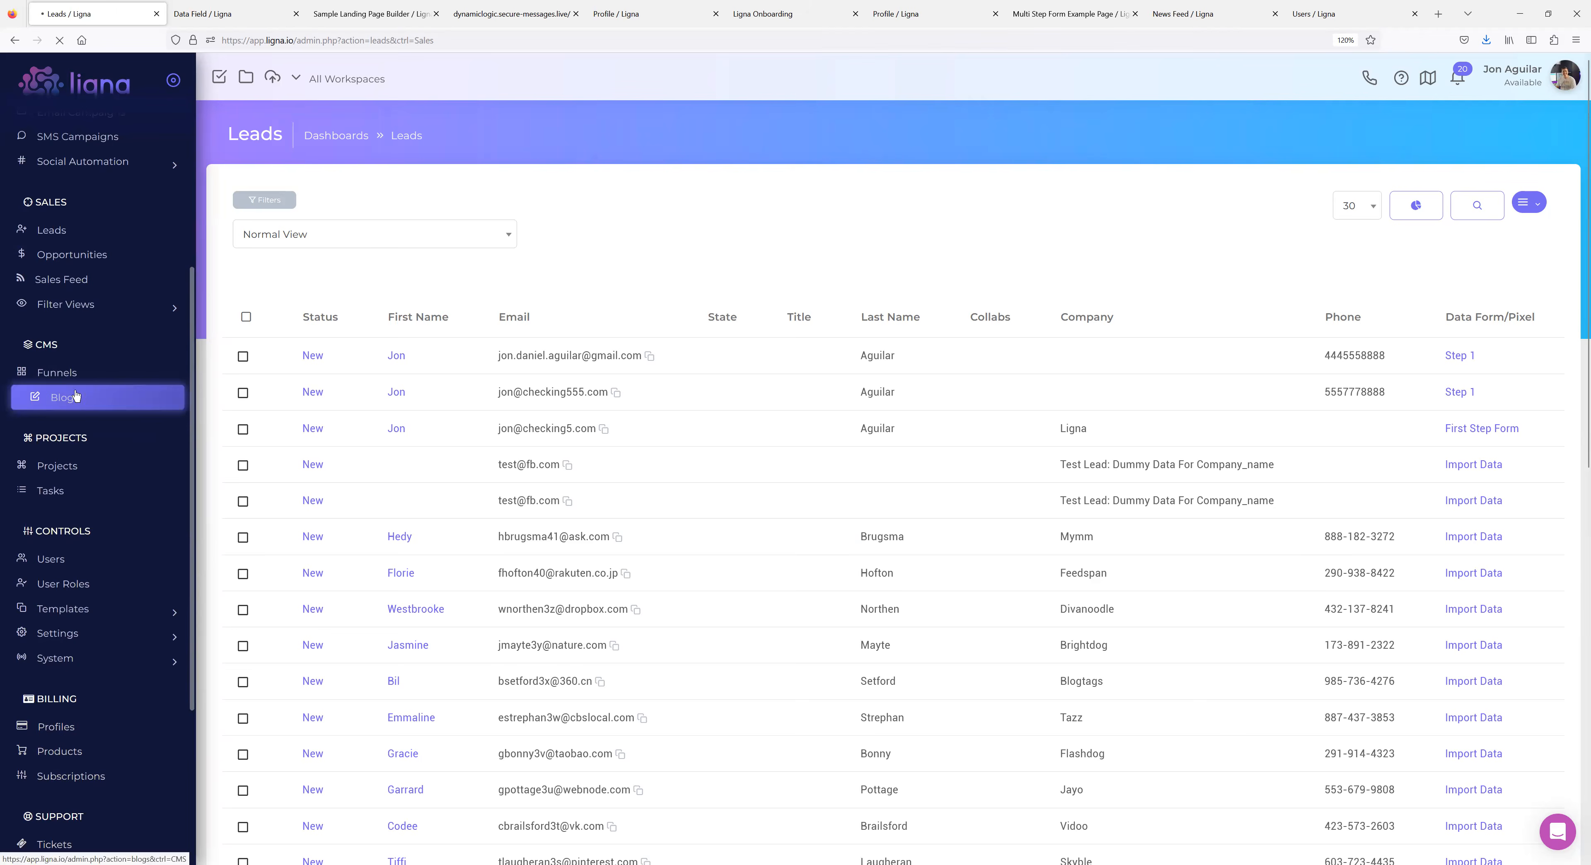
{"action": "left_click_drag", "start_coordinate": [451, 40], "coordinate": [295, 38]}
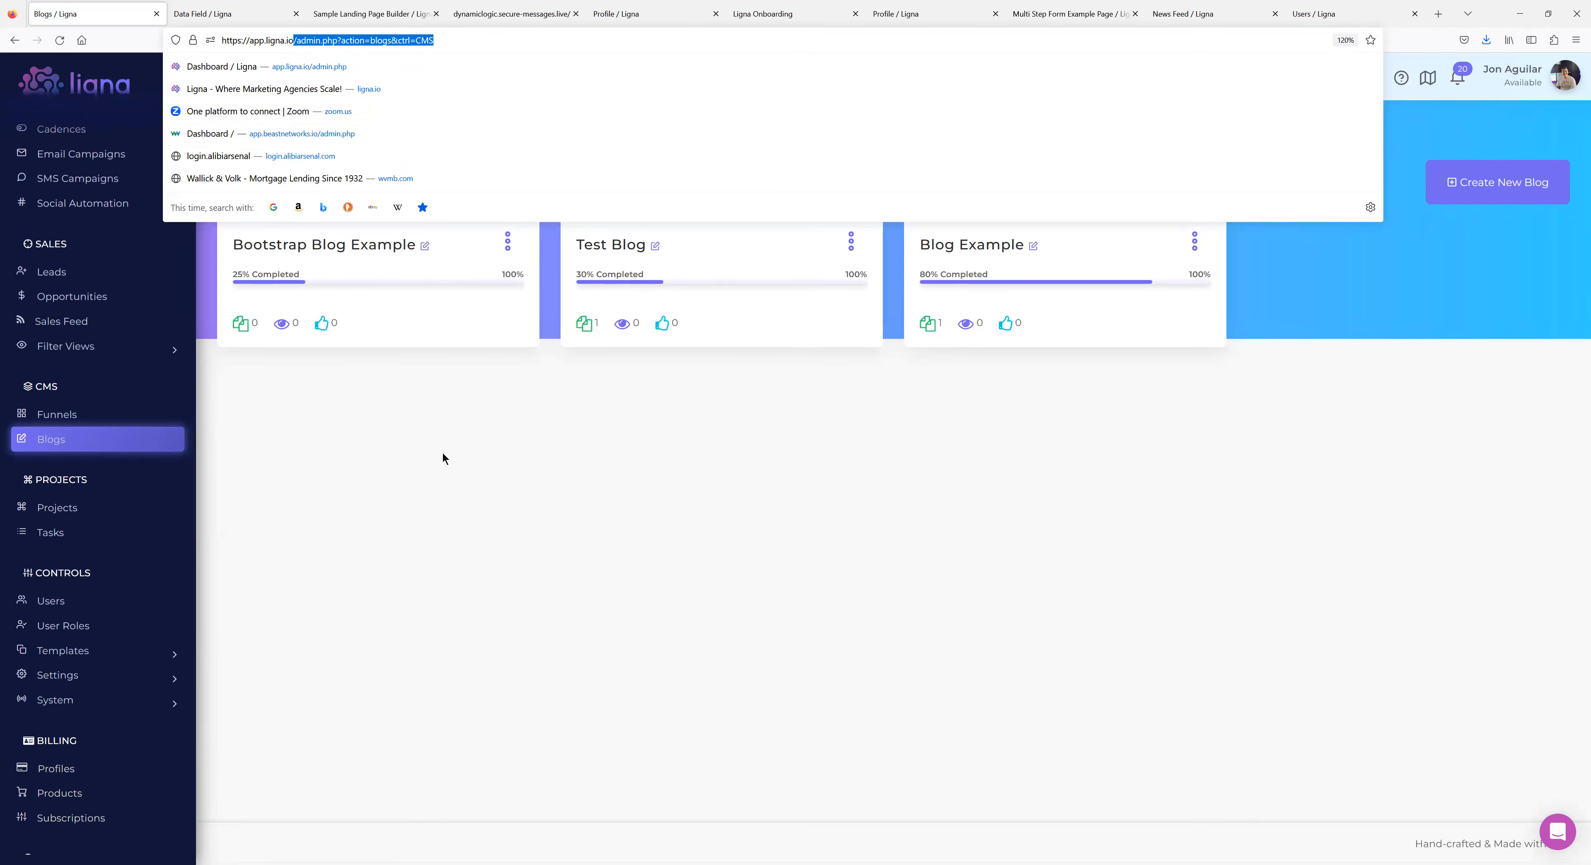
{"action": "left_click", "coordinate": [357, 422]}
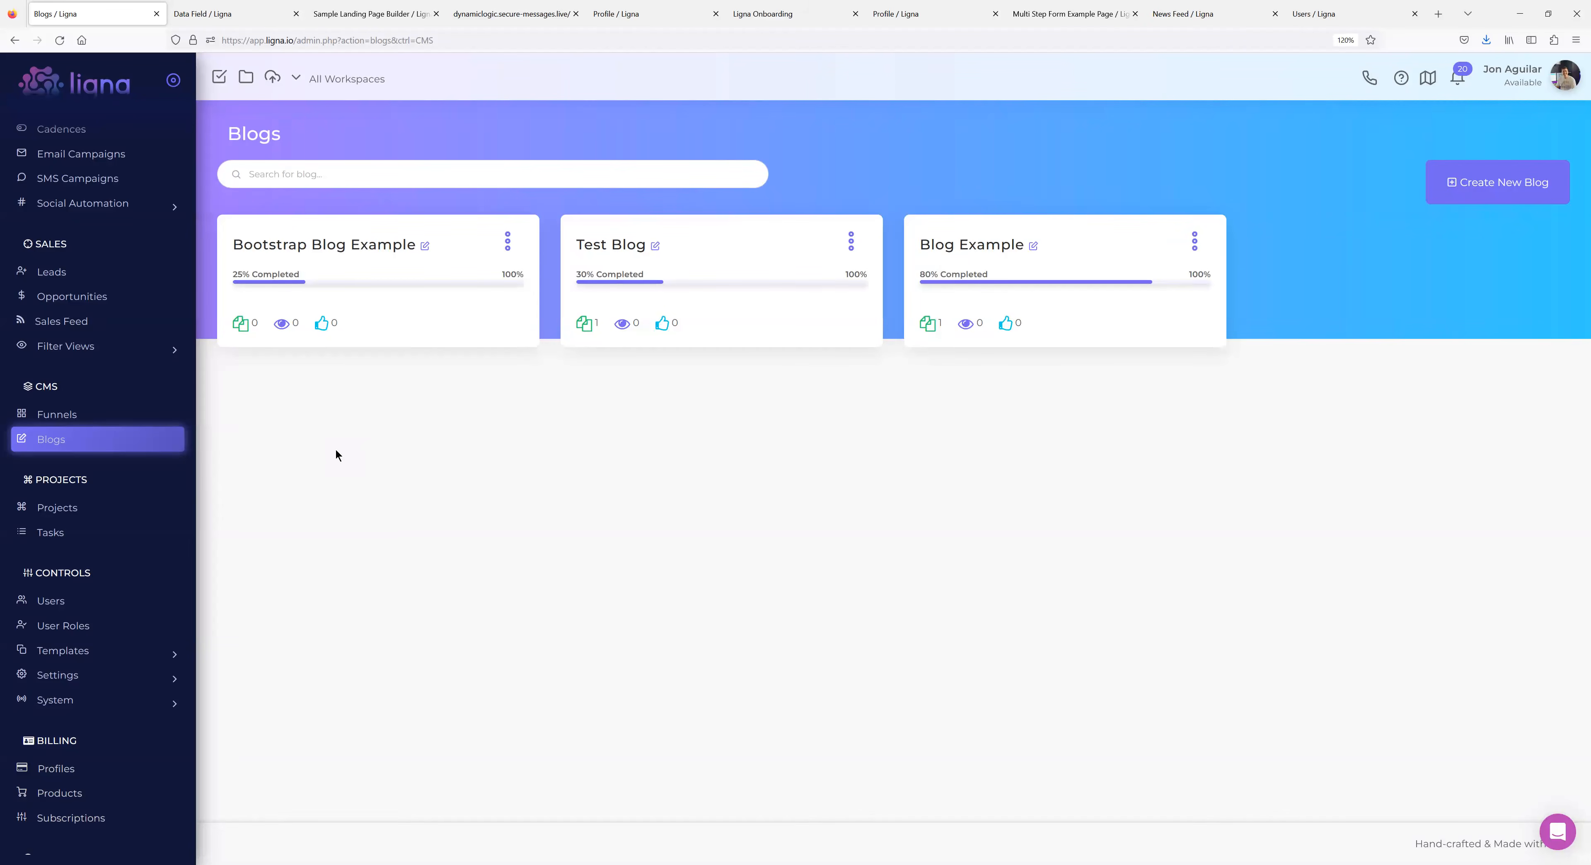
{"action": "scroll", "coordinate": [99, 674], "scroll_direction": "down", "scroll_amount": 5}
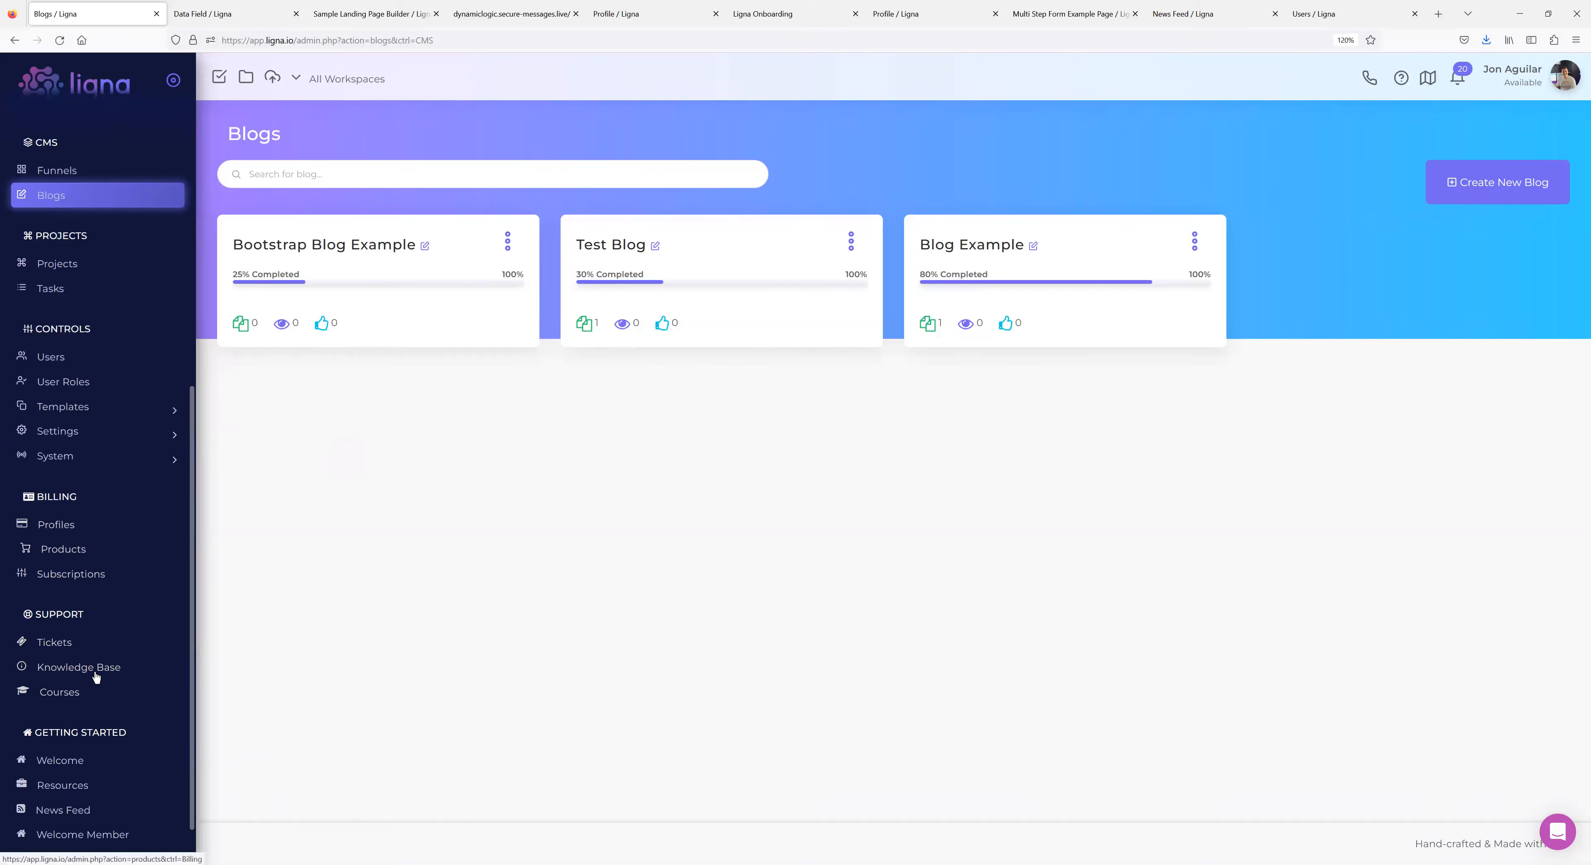
{"action": "scroll", "coordinate": [64, 742], "scroll_direction": "up", "scroll_amount": 7}
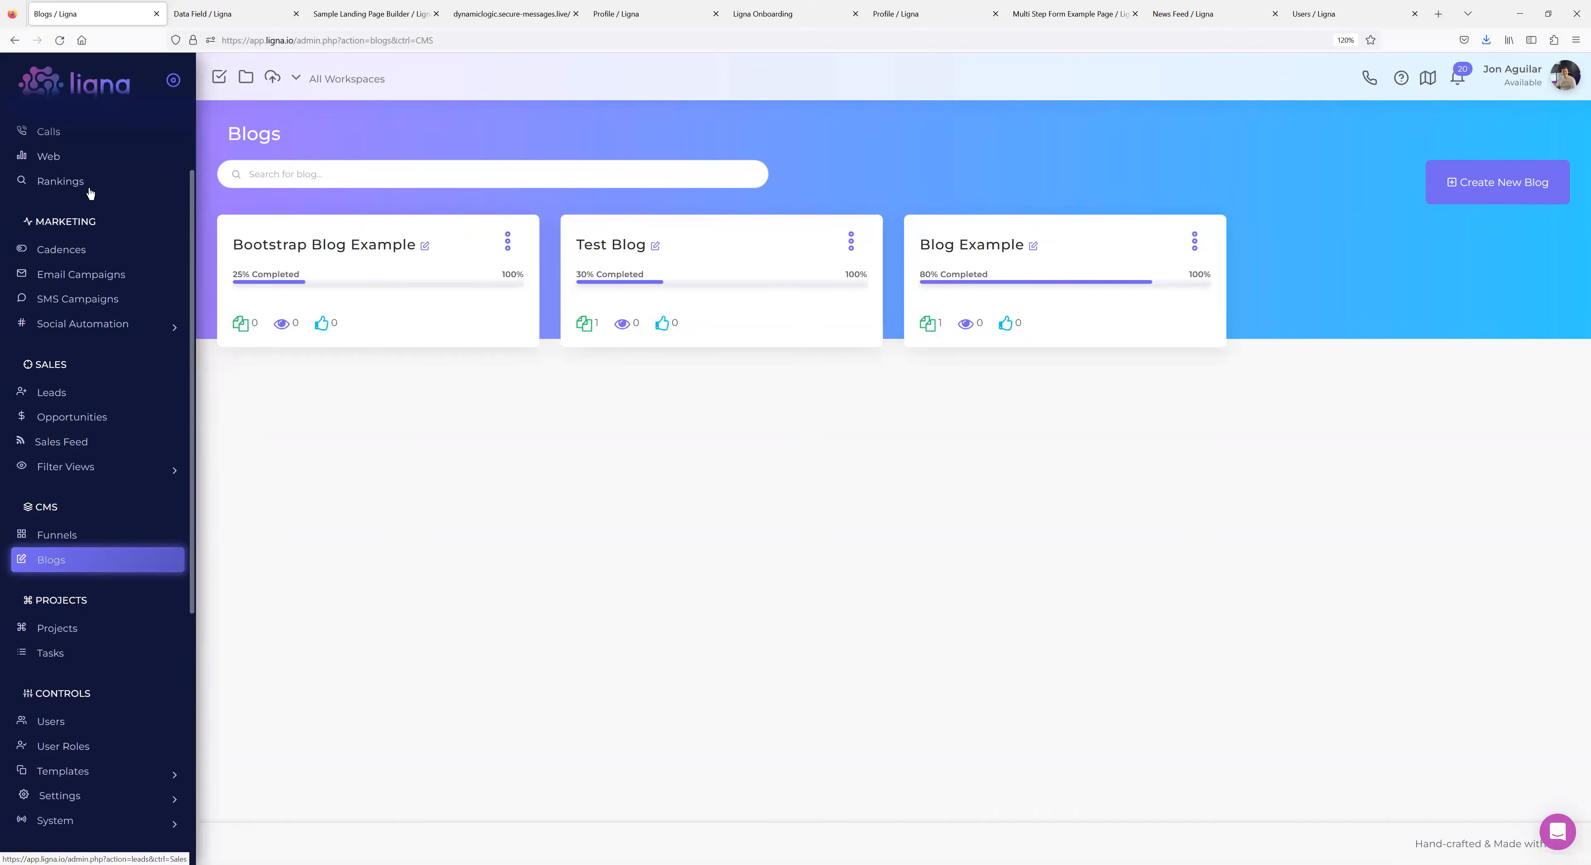
{"action": "scroll", "coordinate": [106, 313], "scroll_direction": "down", "scroll_amount": 7}
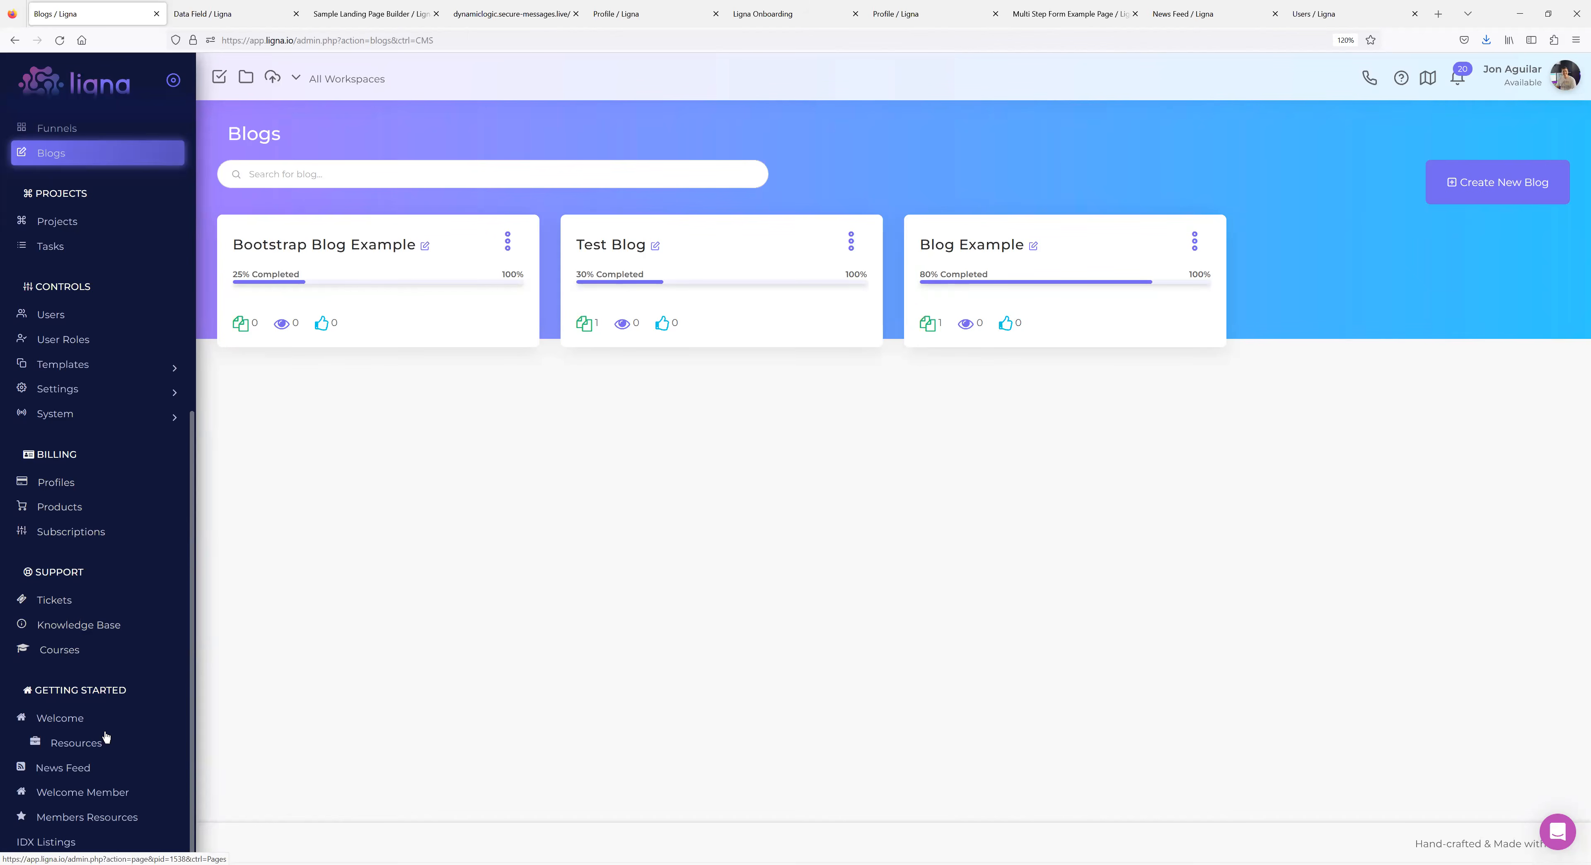
{"action": "scroll", "coordinate": [195, 401], "scroll_direction": "up", "scroll_amount": 8}
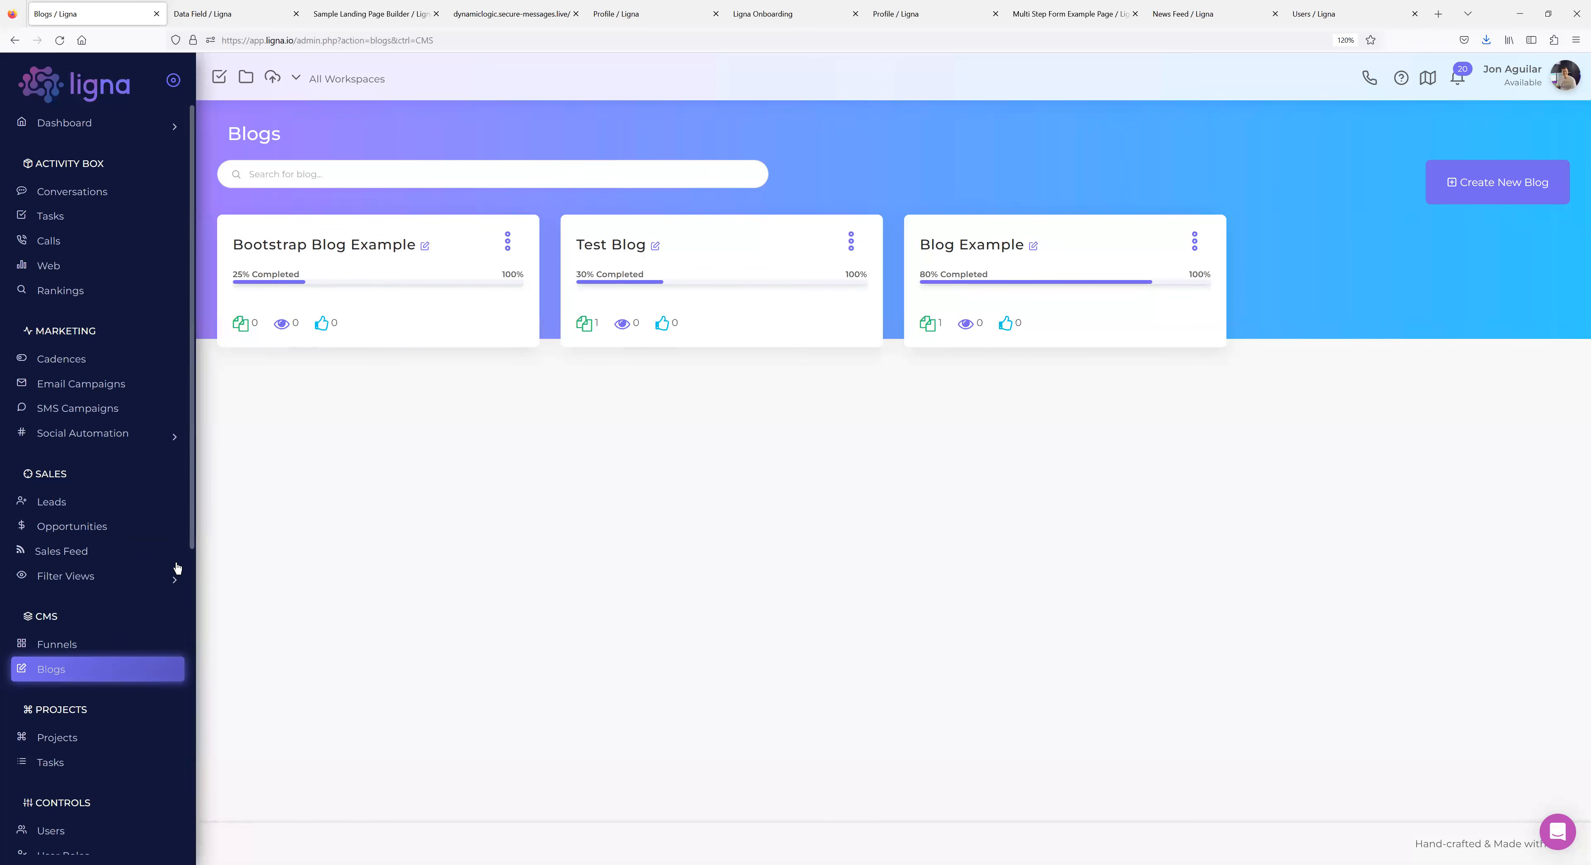
{"action": "scroll", "coordinate": [154, 618], "scroll_direction": "down", "scroll_amount": 8}
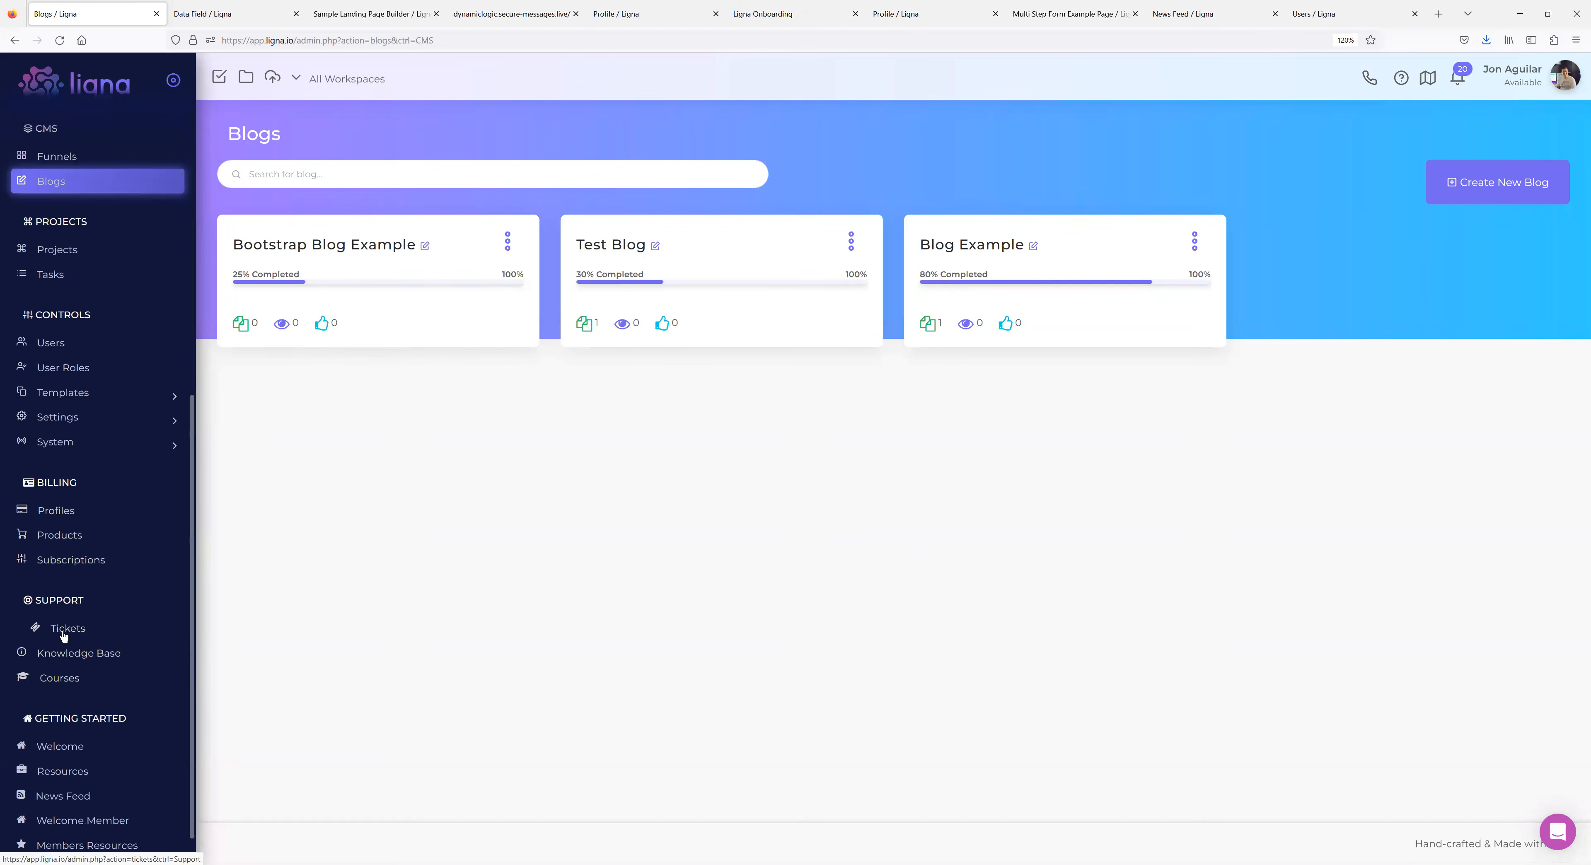
{"action": "scroll", "coordinate": [68, 649], "scroll_direction": "up", "scroll_amount": 7}
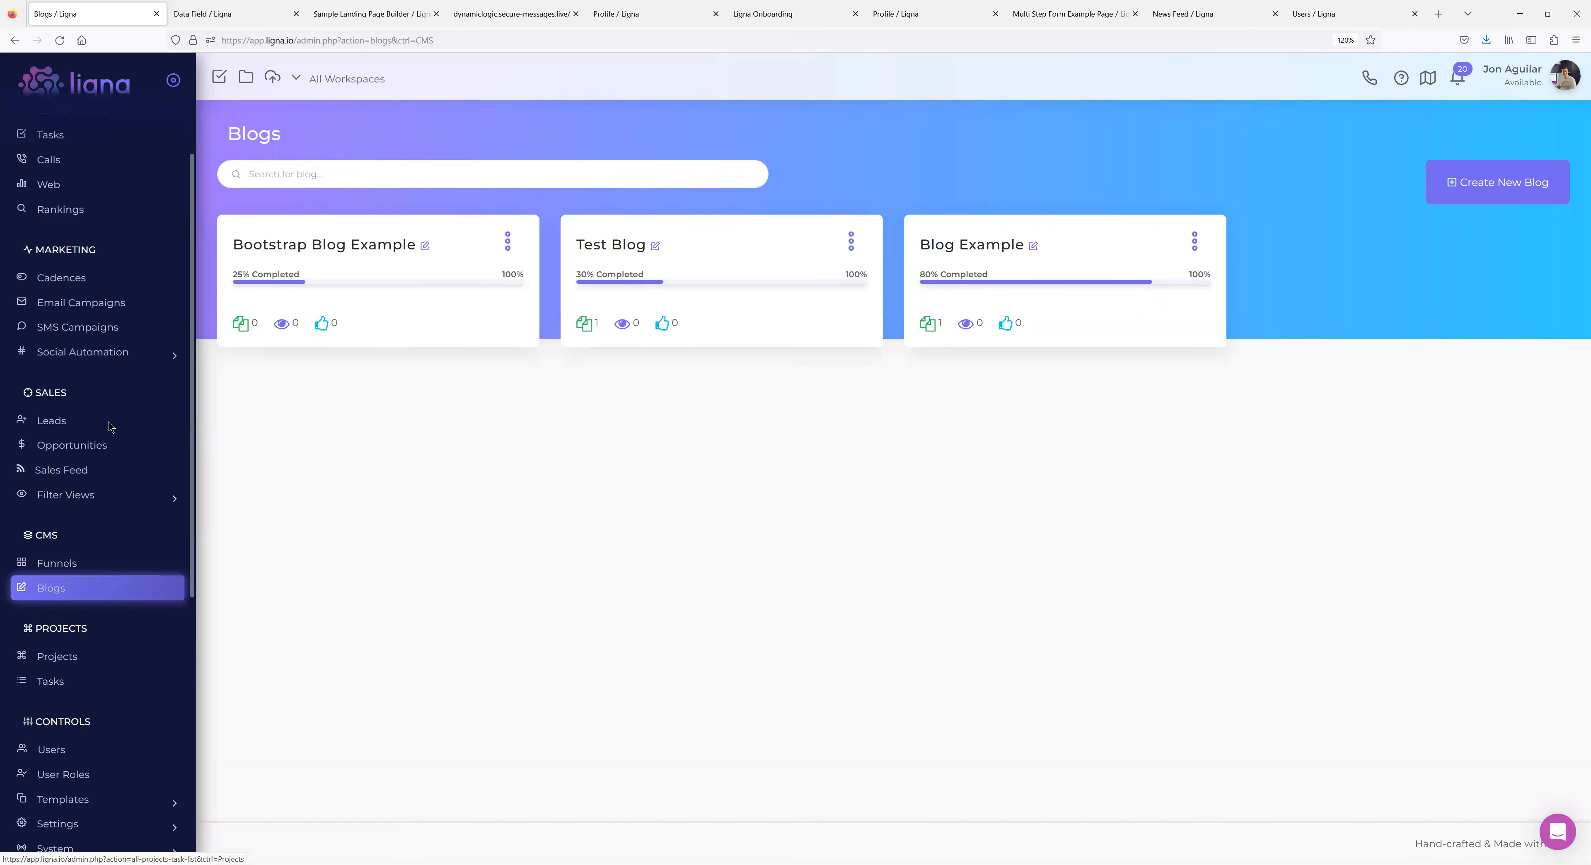
{"action": "scroll", "coordinate": [93, 556], "scroll_direction": "down", "scroll_amount": 7}
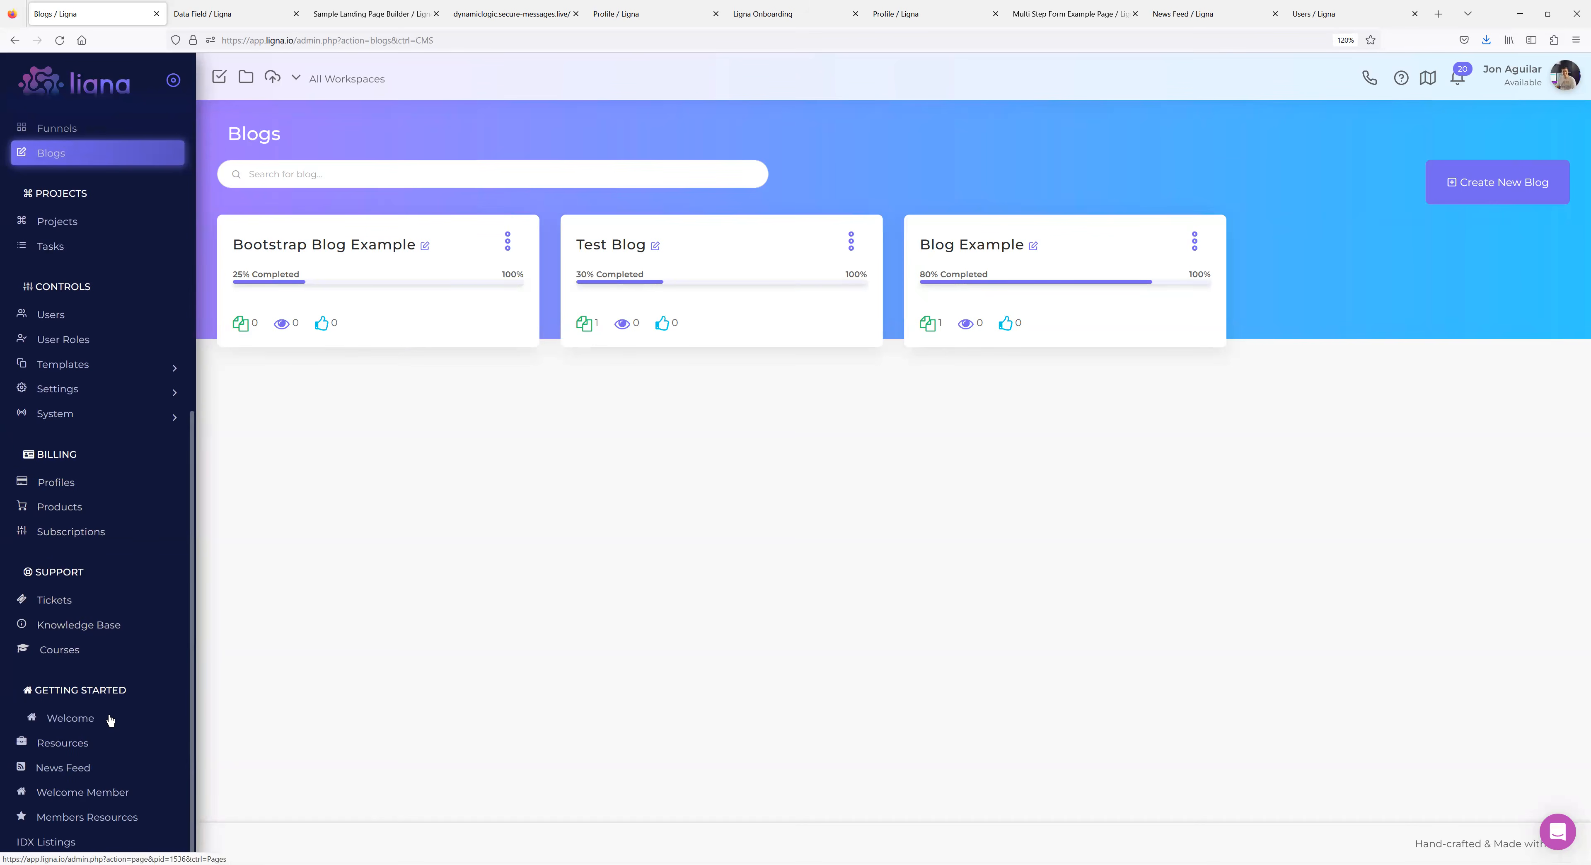
{"action": "scroll", "coordinate": [137, 560], "scroll_direction": "up", "scroll_amount": 4}
{"action": "scroll", "coordinate": [137, 560], "scroll_direction": "up", "scroll_amount": 4}
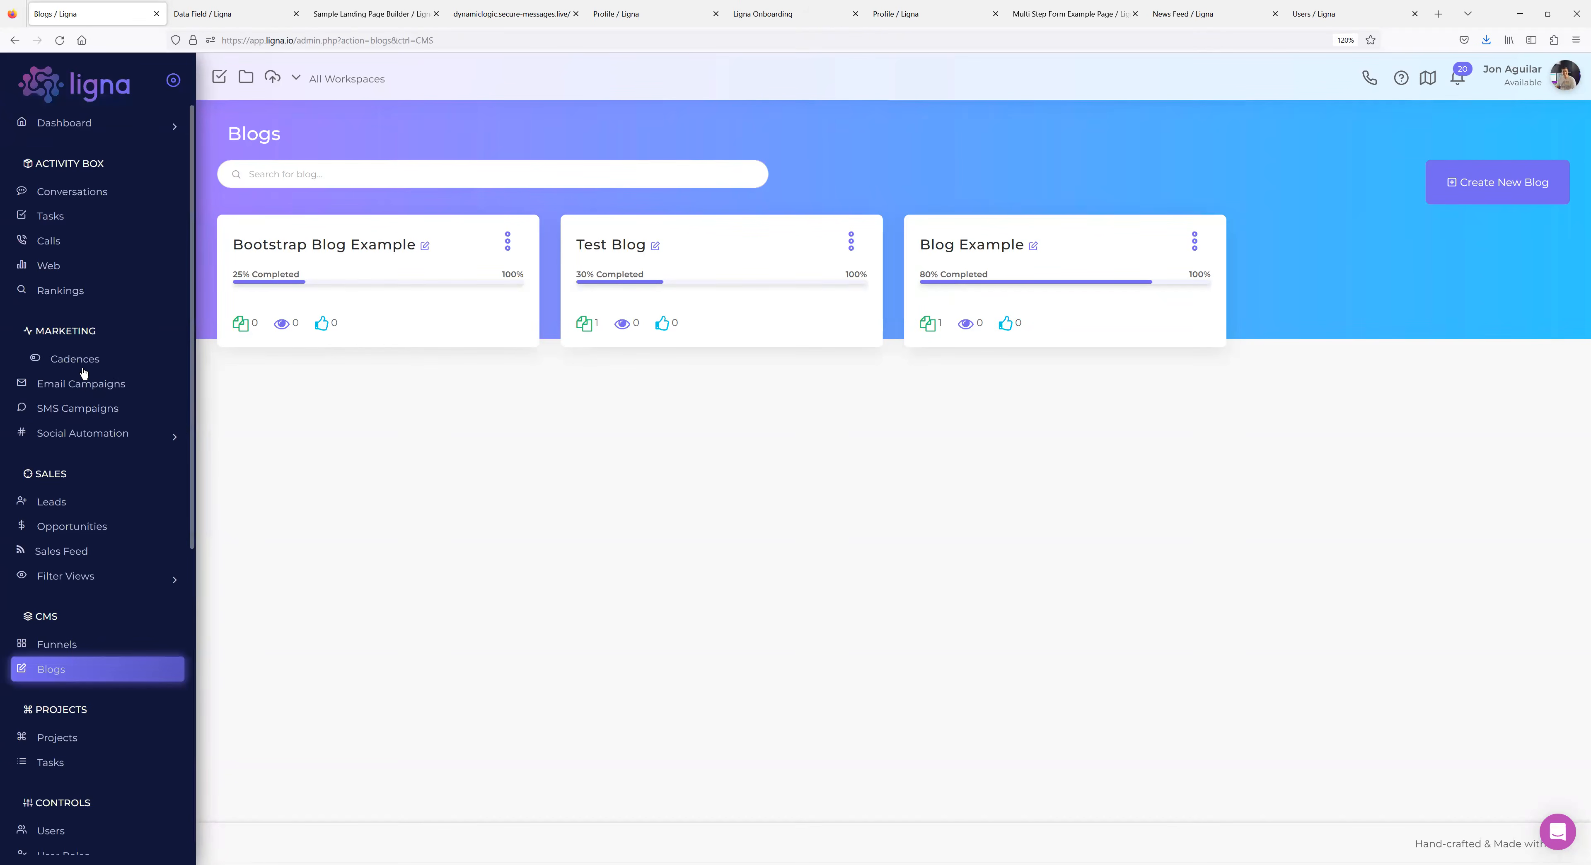
{"action": "scroll", "coordinate": [80, 667], "scroll_direction": "down", "scroll_amount": 8}
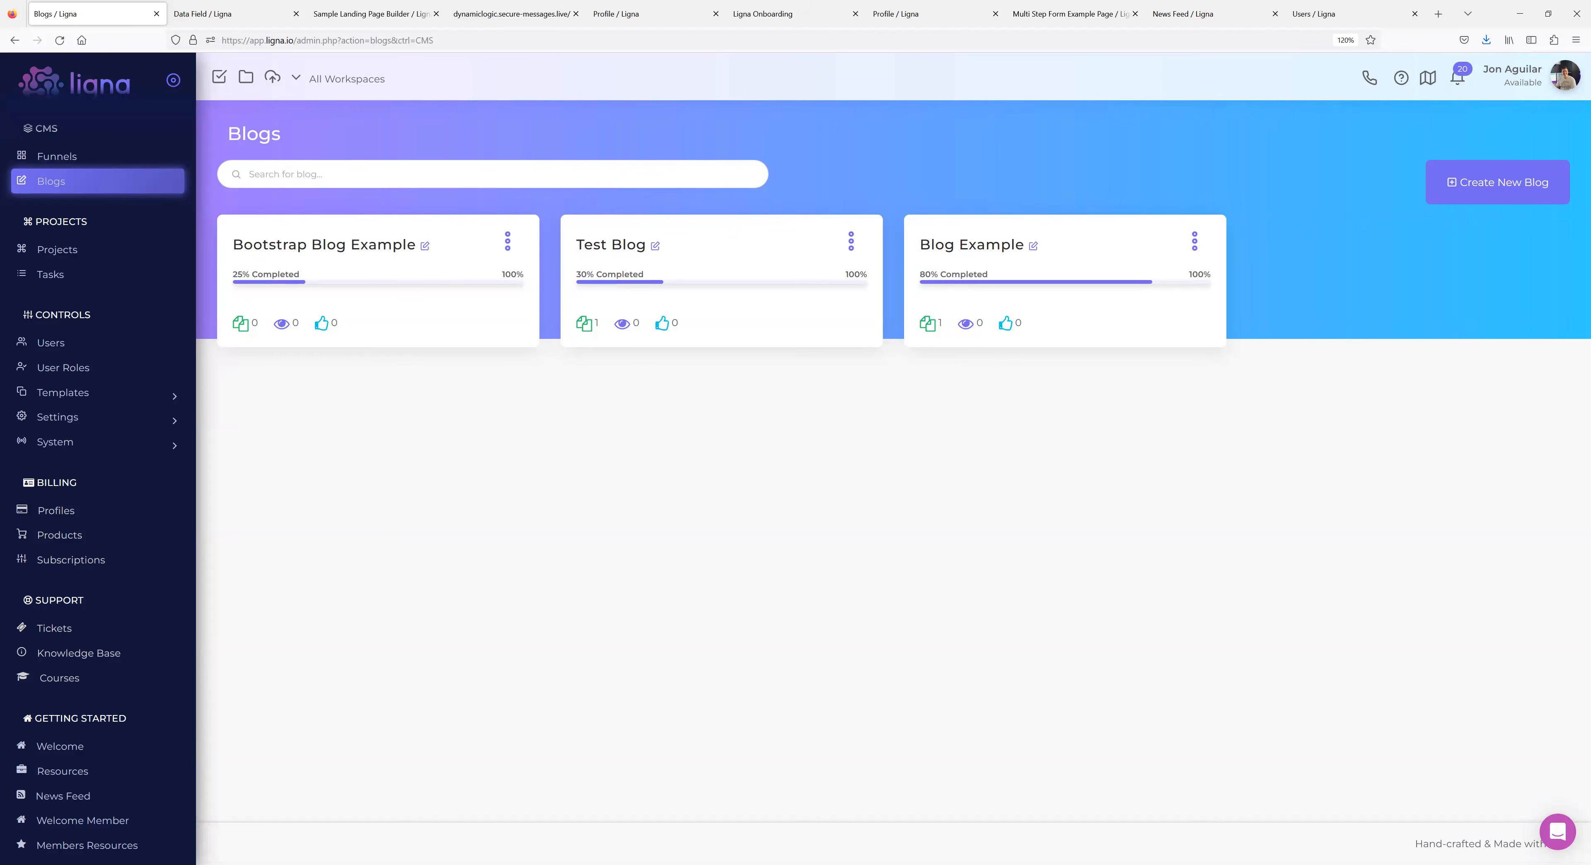
{"action": "scroll", "coordinate": [86, 522], "scroll_direction": "down", "scroll_amount": 1}
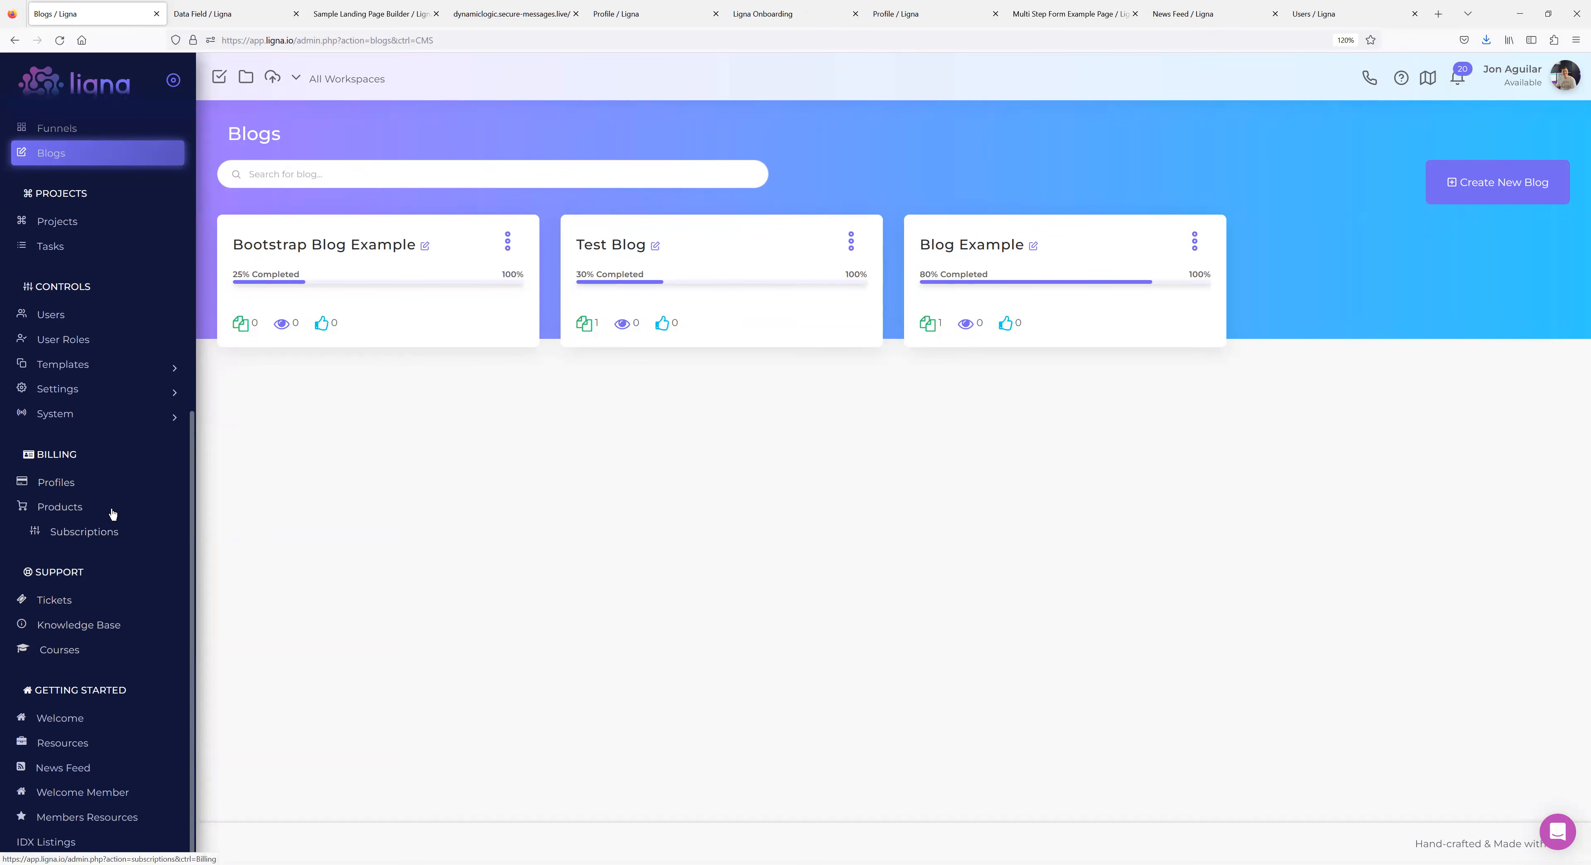
Go through System > Settings > Templates > Data to Data Fields and open MLS Number.
{"action": "left_click", "coordinate": [87, 423]}
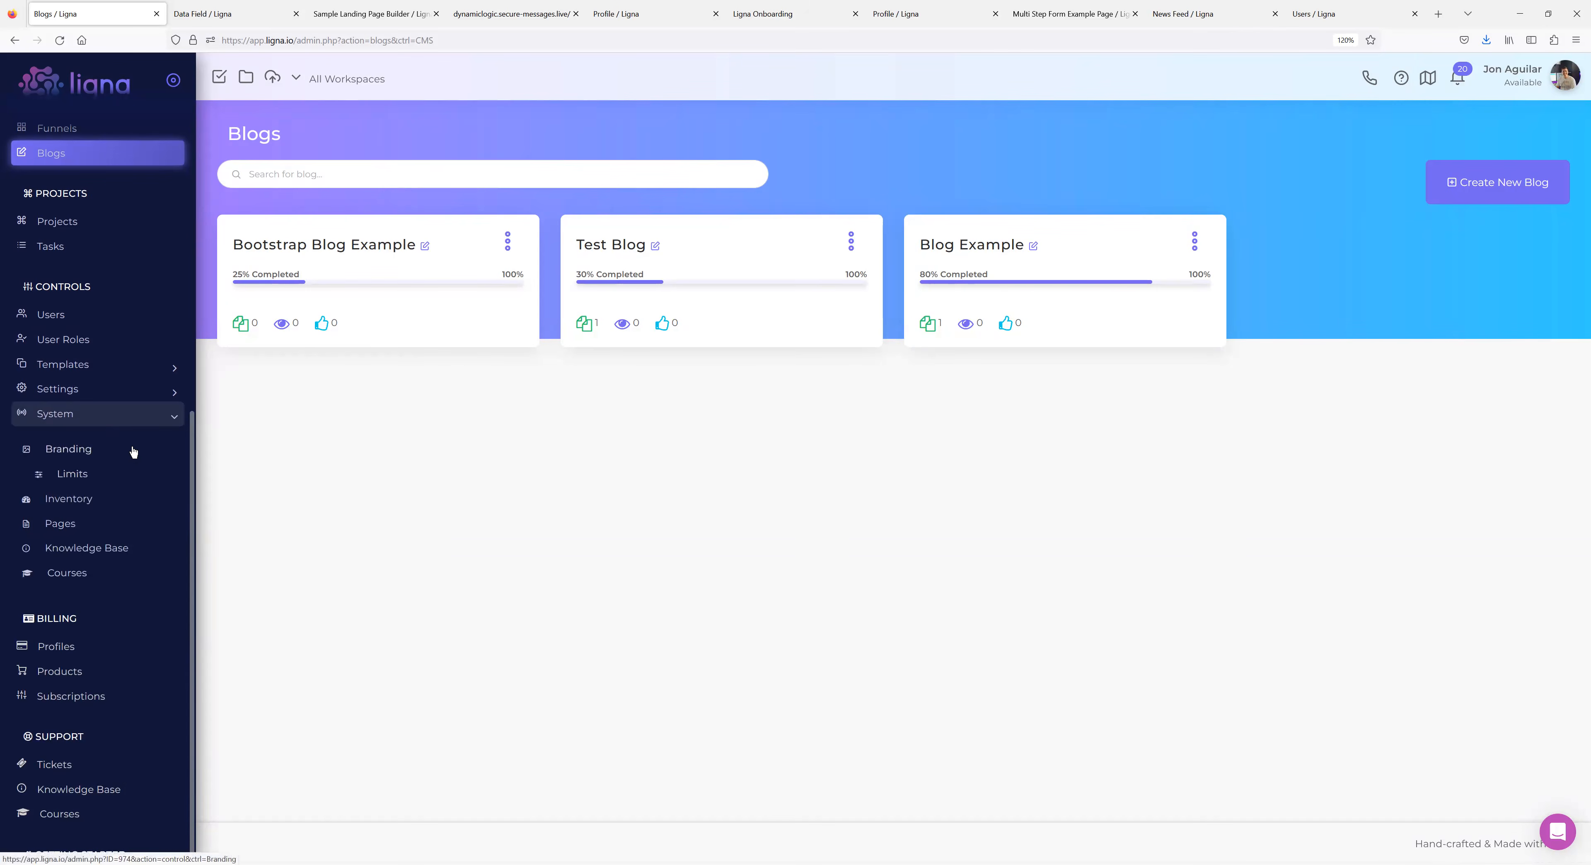
{"action": "left_click", "coordinate": [101, 394]}
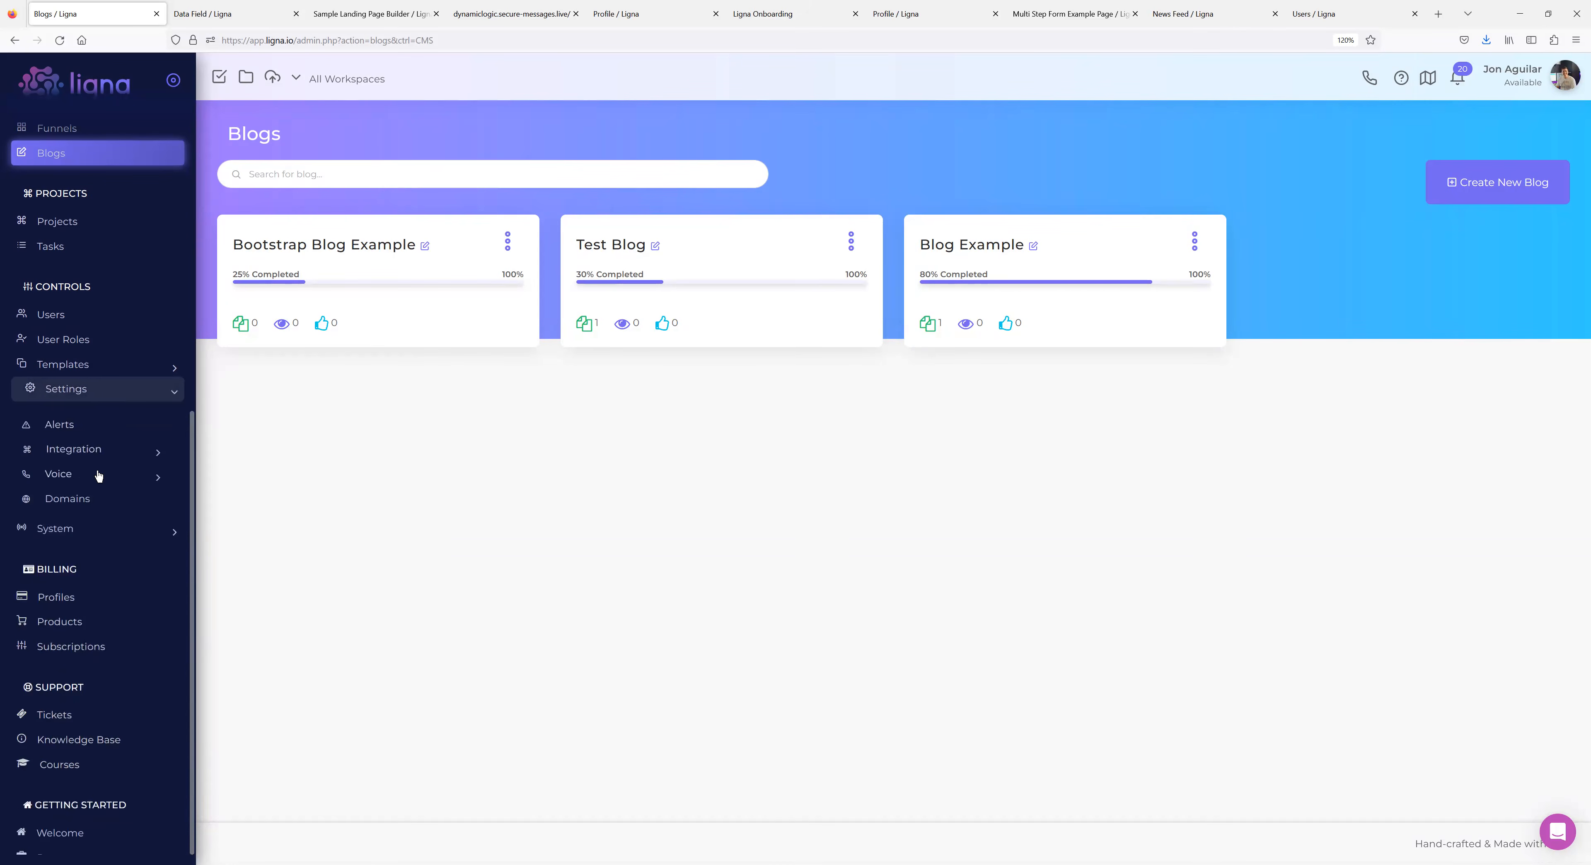
{"action": "left_click", "coordinate": [94, 369]}
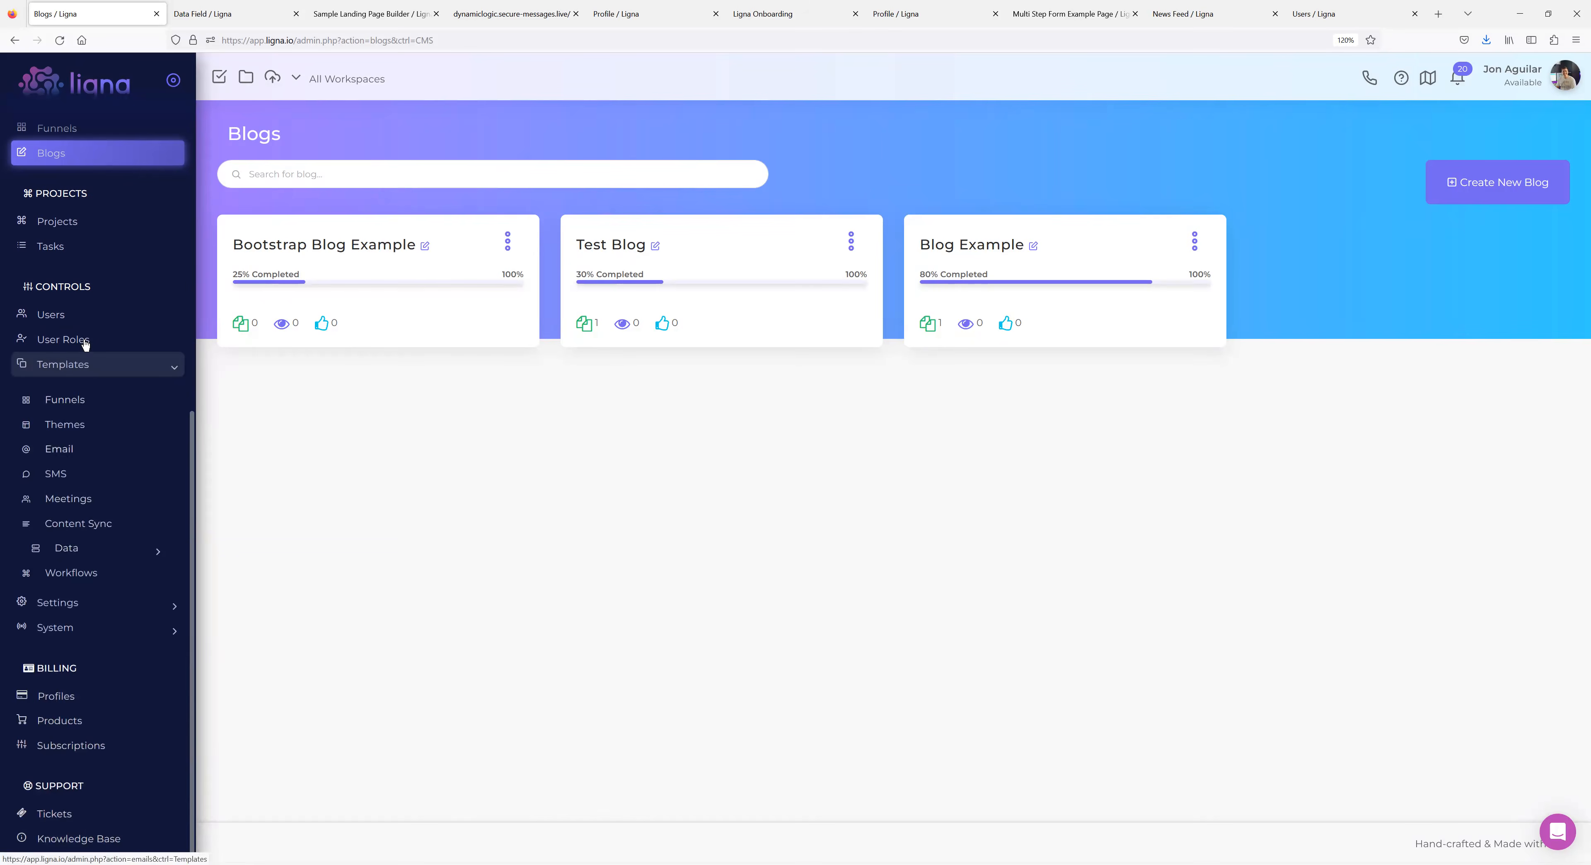
{"action": "left_click", "coordinate": [80, 547]}
{"action": "left_click", "coordinate": [78, 602]}
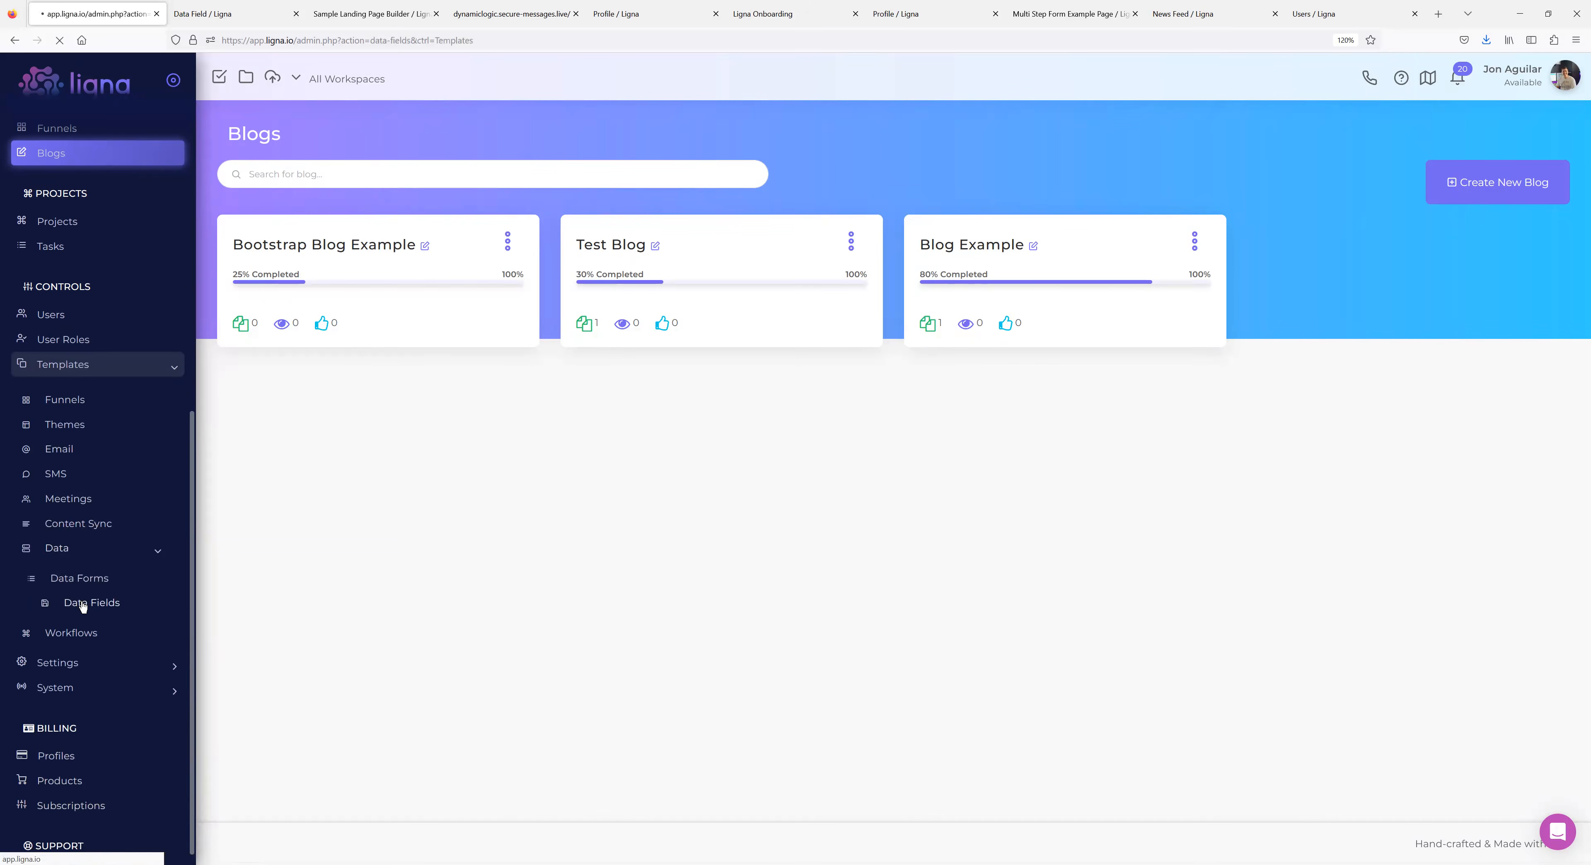
{"action": "left_click", "coordinate": [279, 305]}
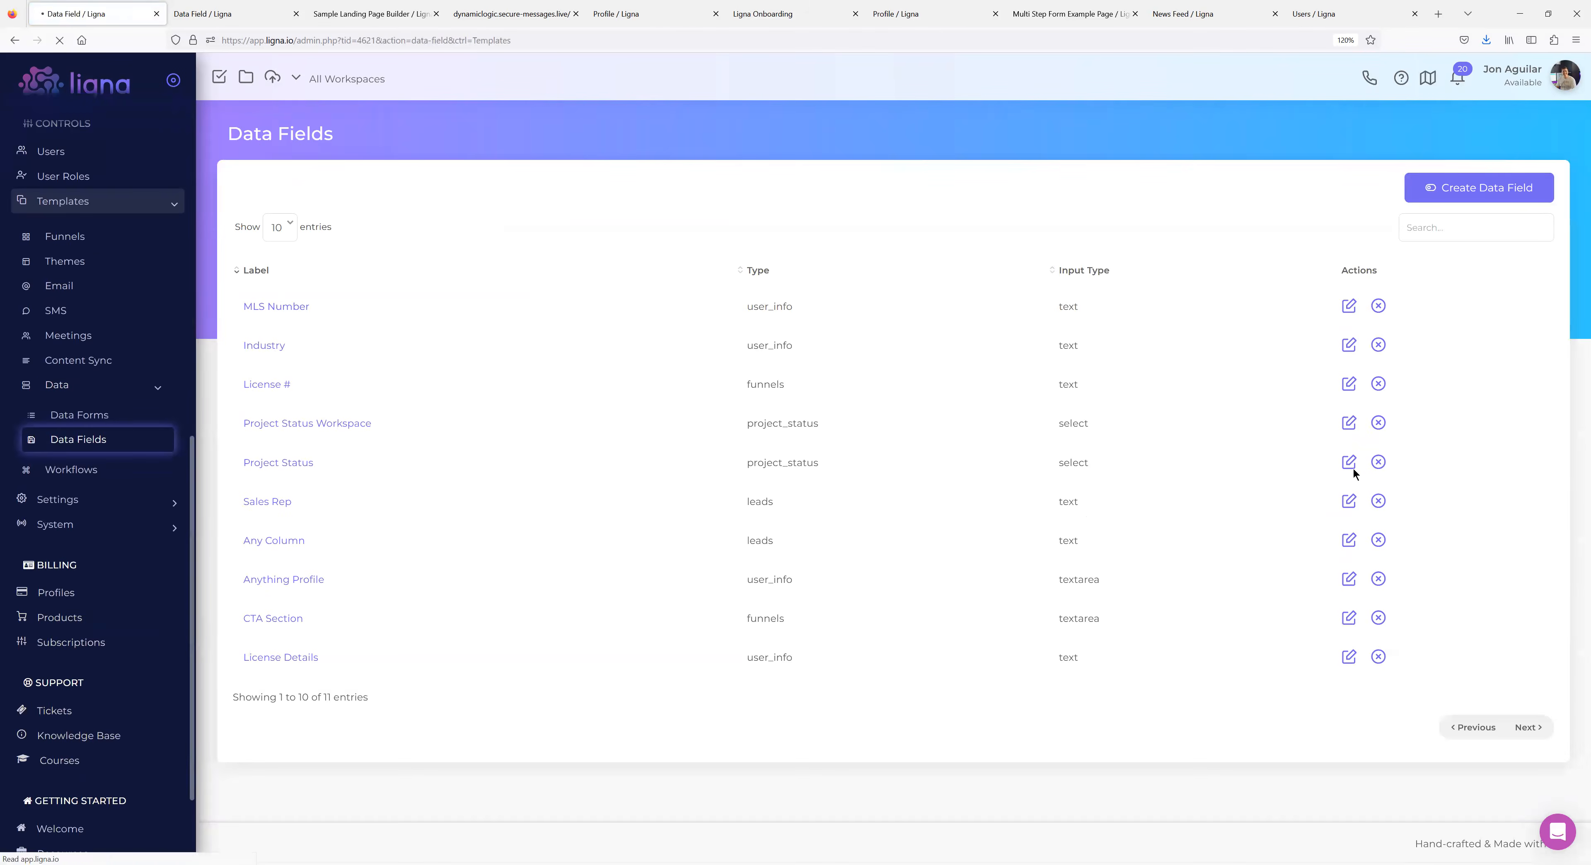
Keep Membership Details as the MLS Number field's group, then go to the Leads list.
{"action": "left_click", "coordinate": [1323, 498]}
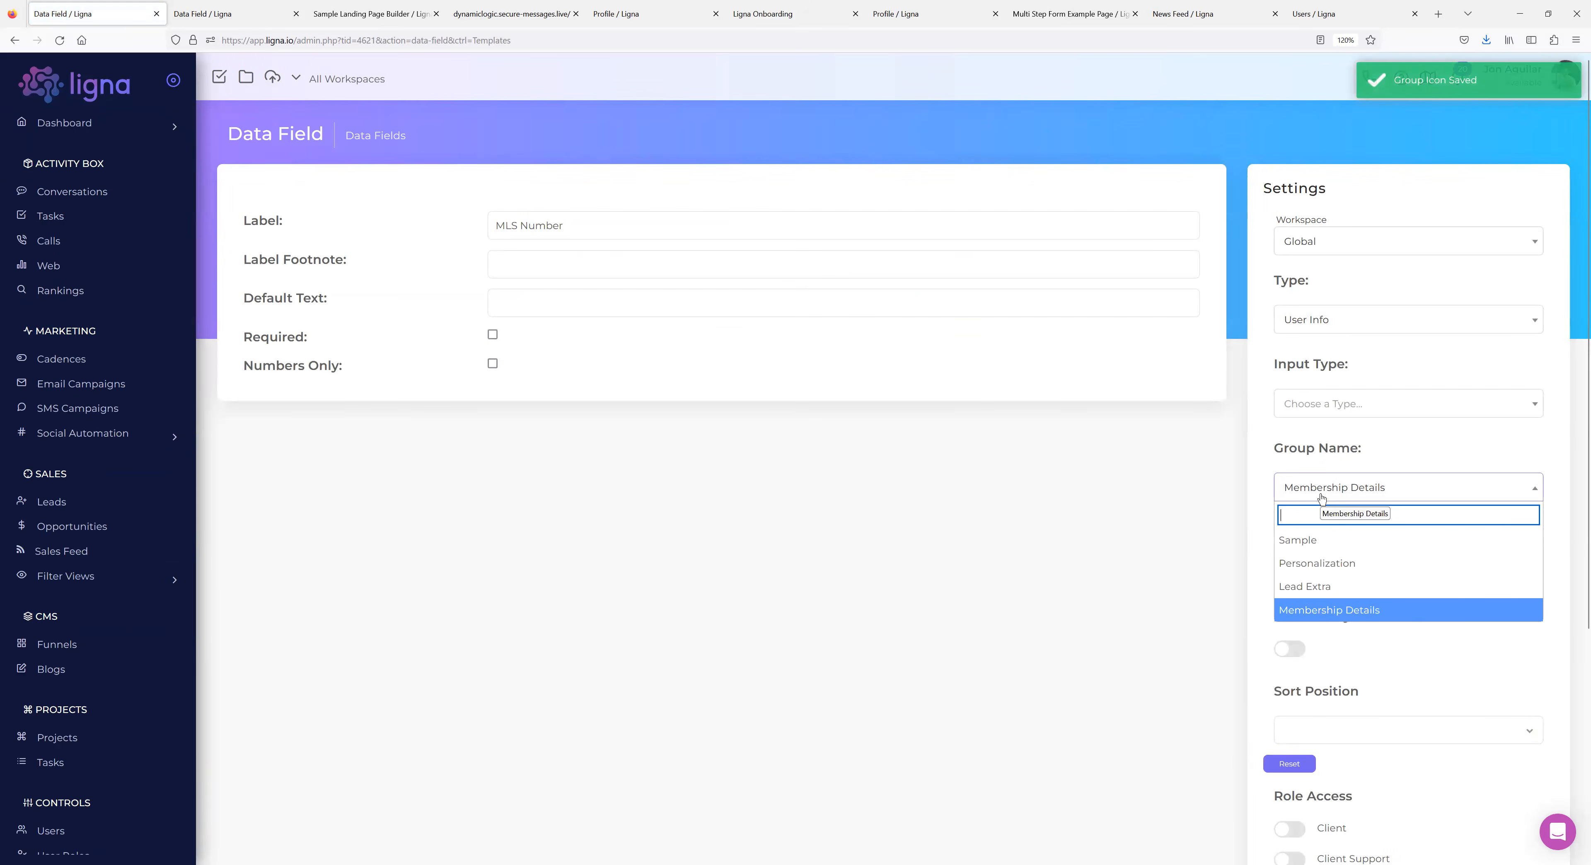
{"action": "type", "text": "Type"}
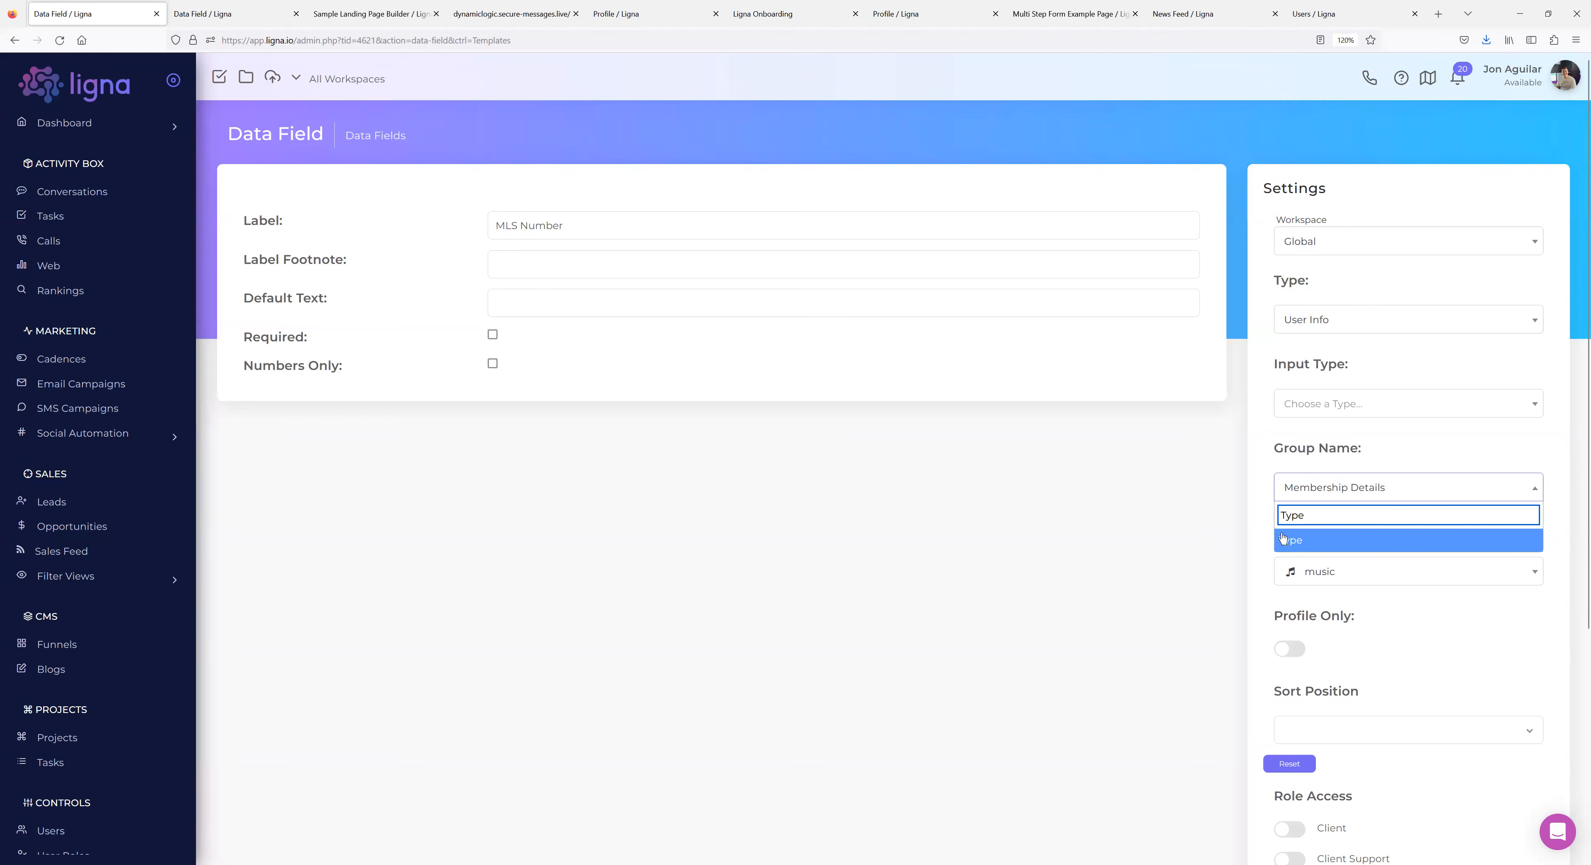
{"action": "left_click", "coordinate": [1065, 536]}
{"action": "left_click", "coordinate": [1349, 487]}
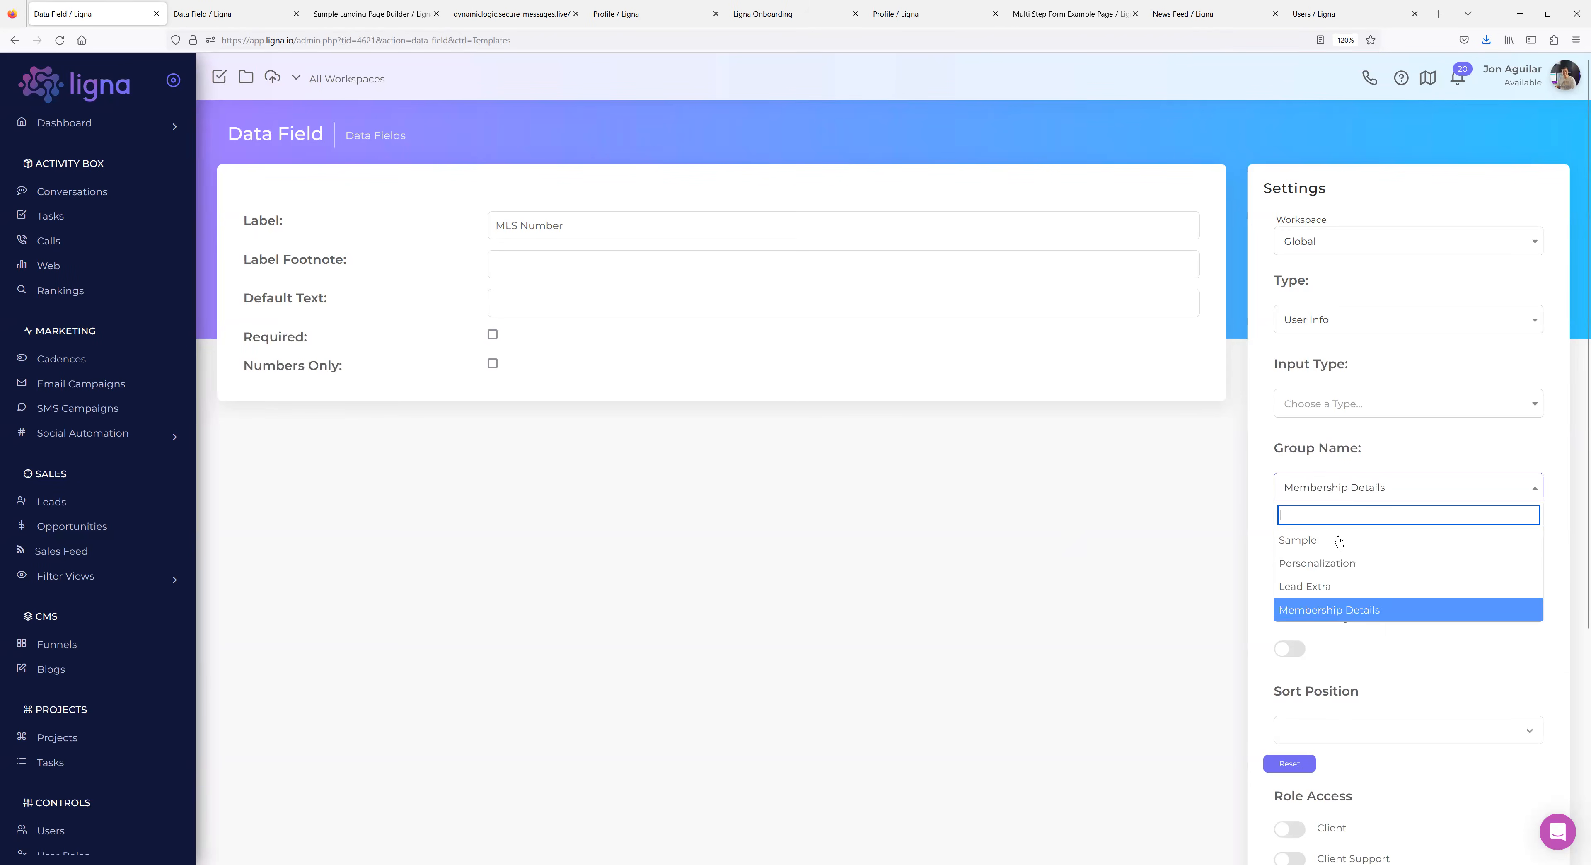
{"action": "left_click", "coordinate": [976, 531]}
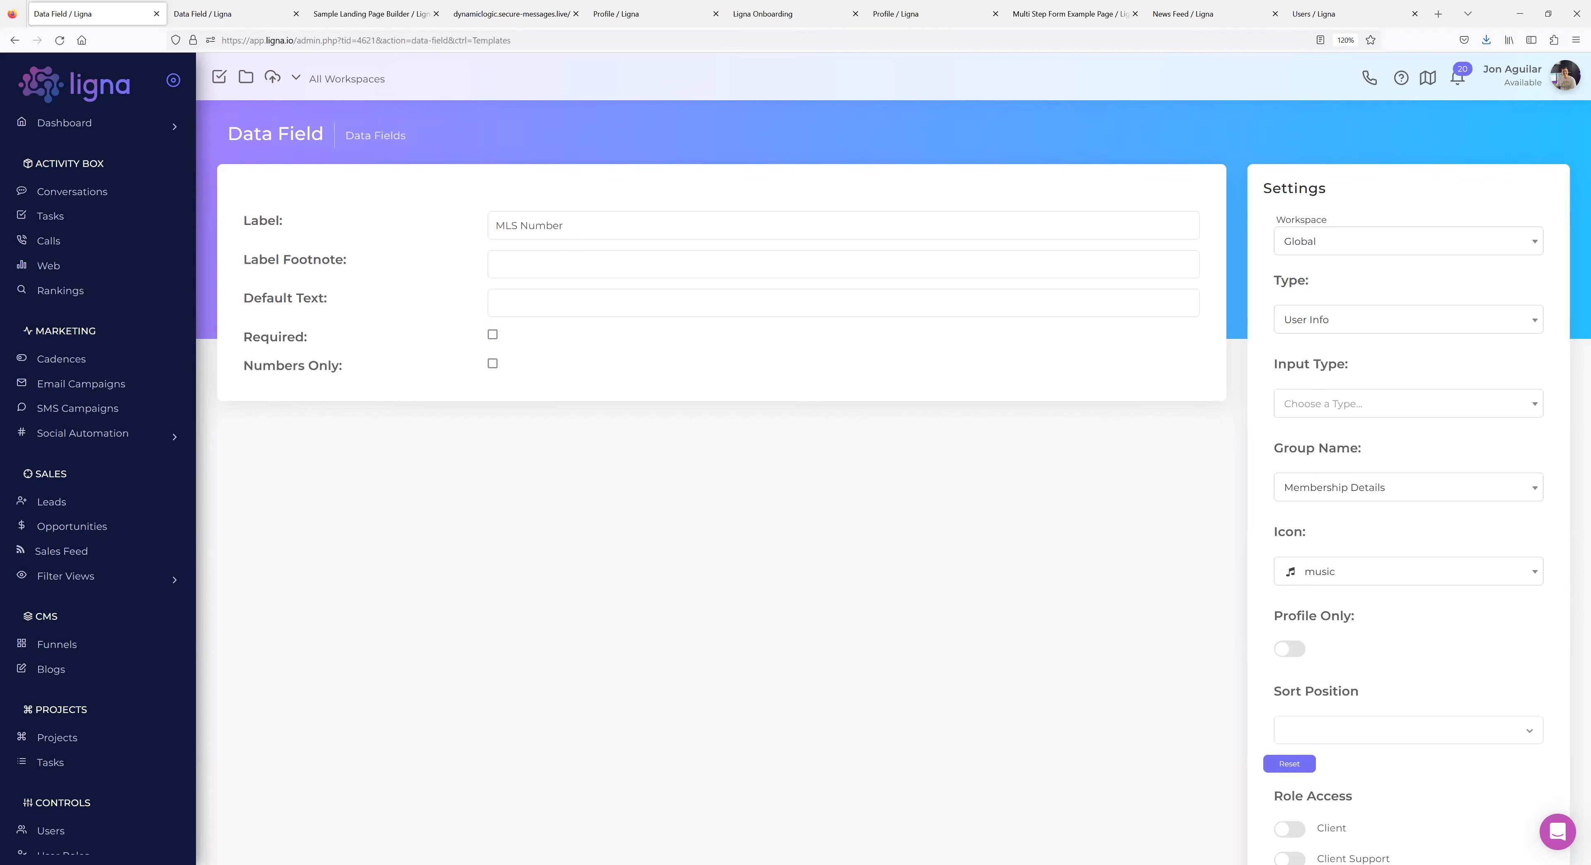
{"action": "left_click", "coordinate": [62, 502]}
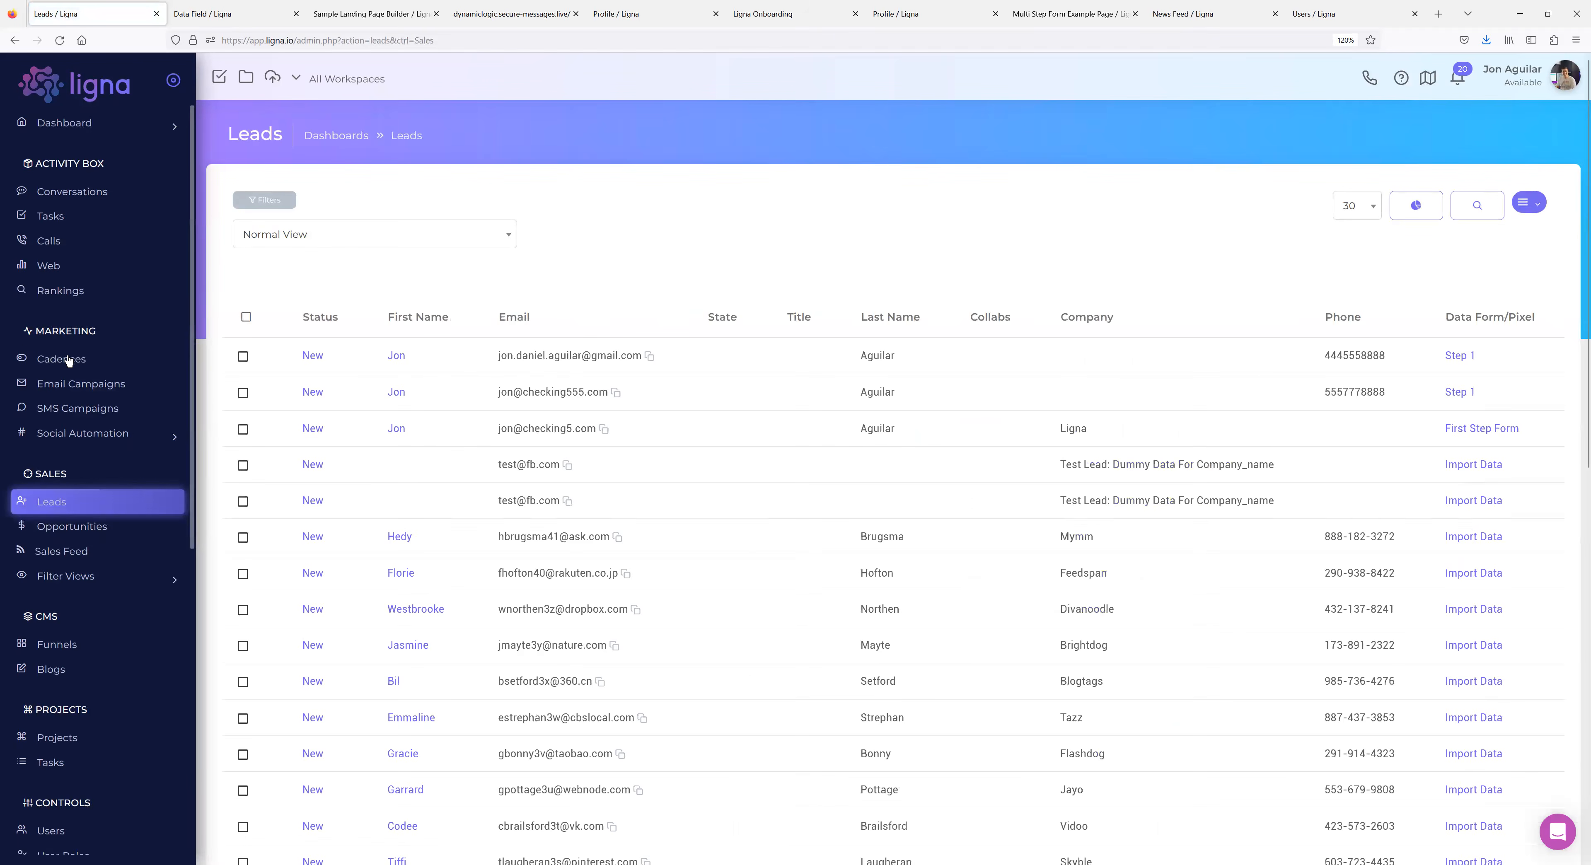
Select every lead in the account and glance at the lead filter options.
{"action": "left_click", "coordinate": [246, 317]}
{"action": "left_click", "coordinate": [315, 348]}
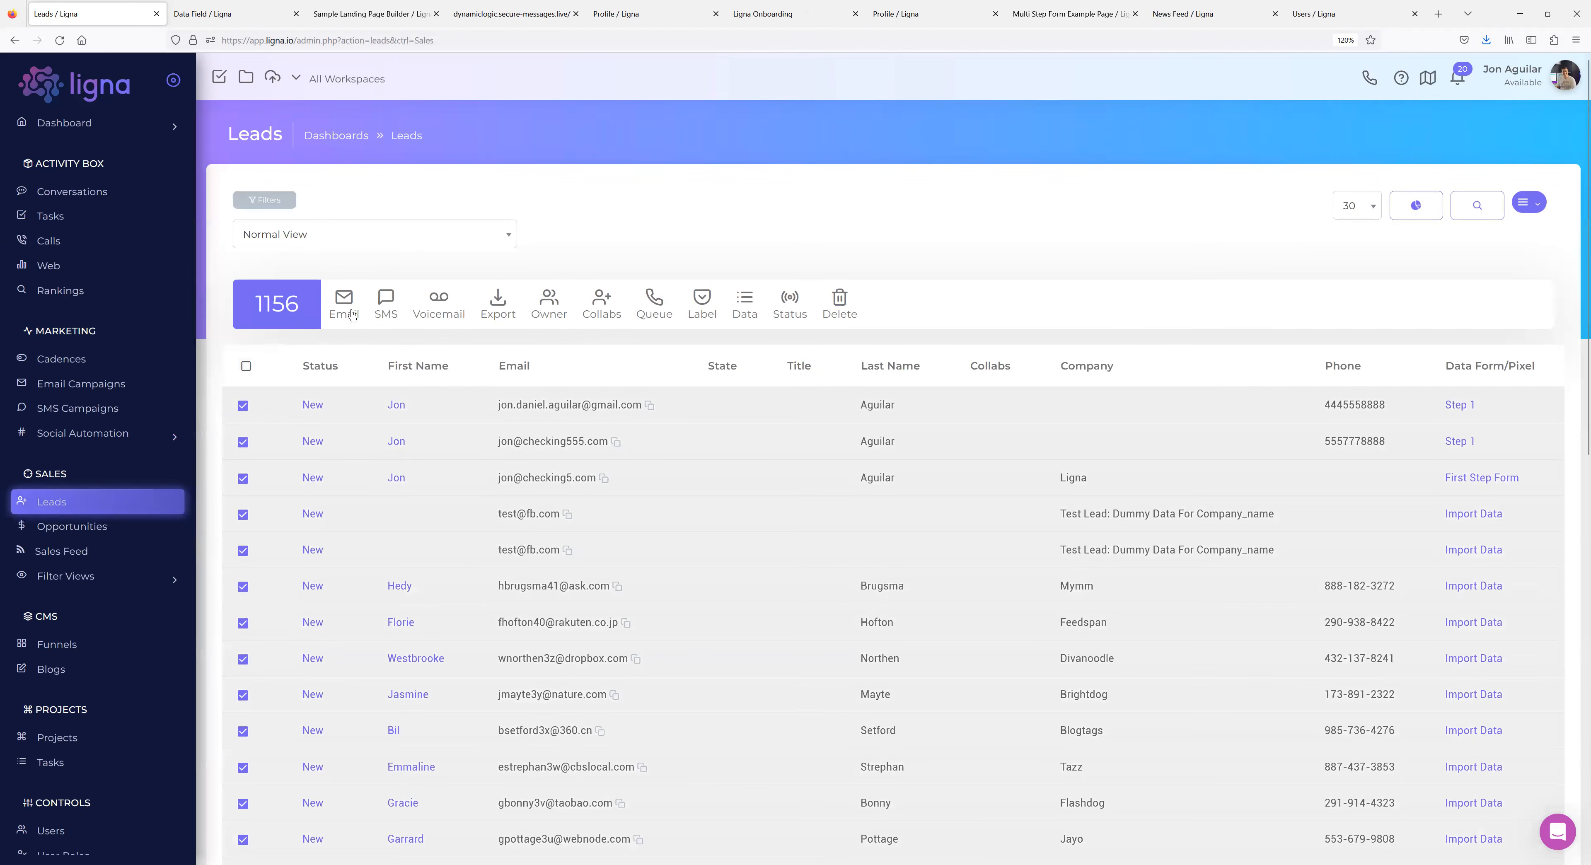
{"action": "left_click", "coordinate": [273, 201]}
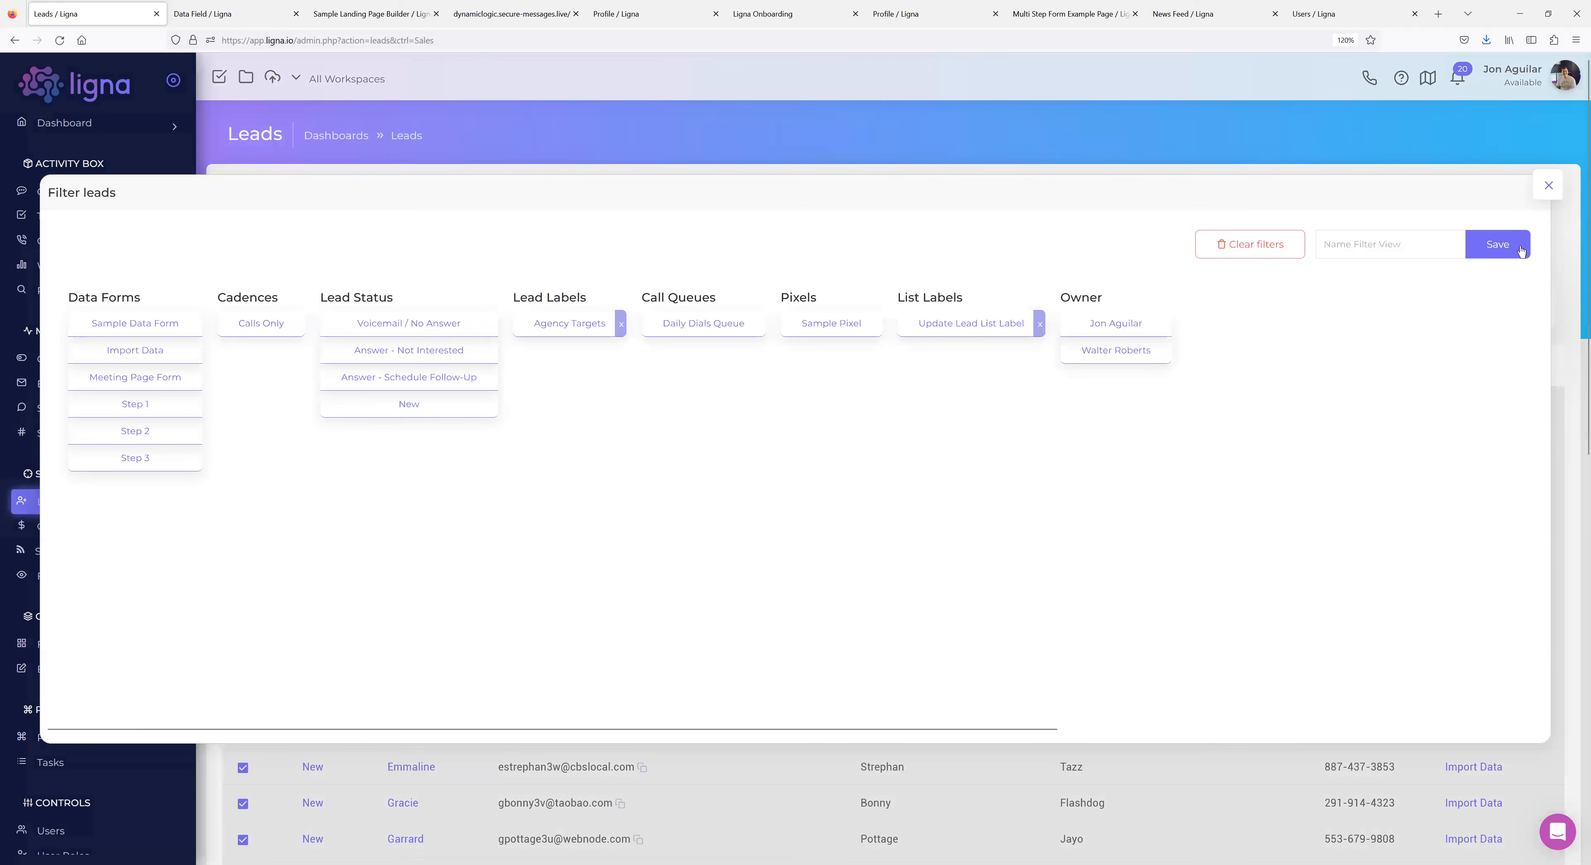
{"action": "left_click", "coordinate": [1548, 188]}
Draft a bulk email to the selected leads from the sample template, then close it.
{"action": "left_click", "coordinate": [350, 301]}
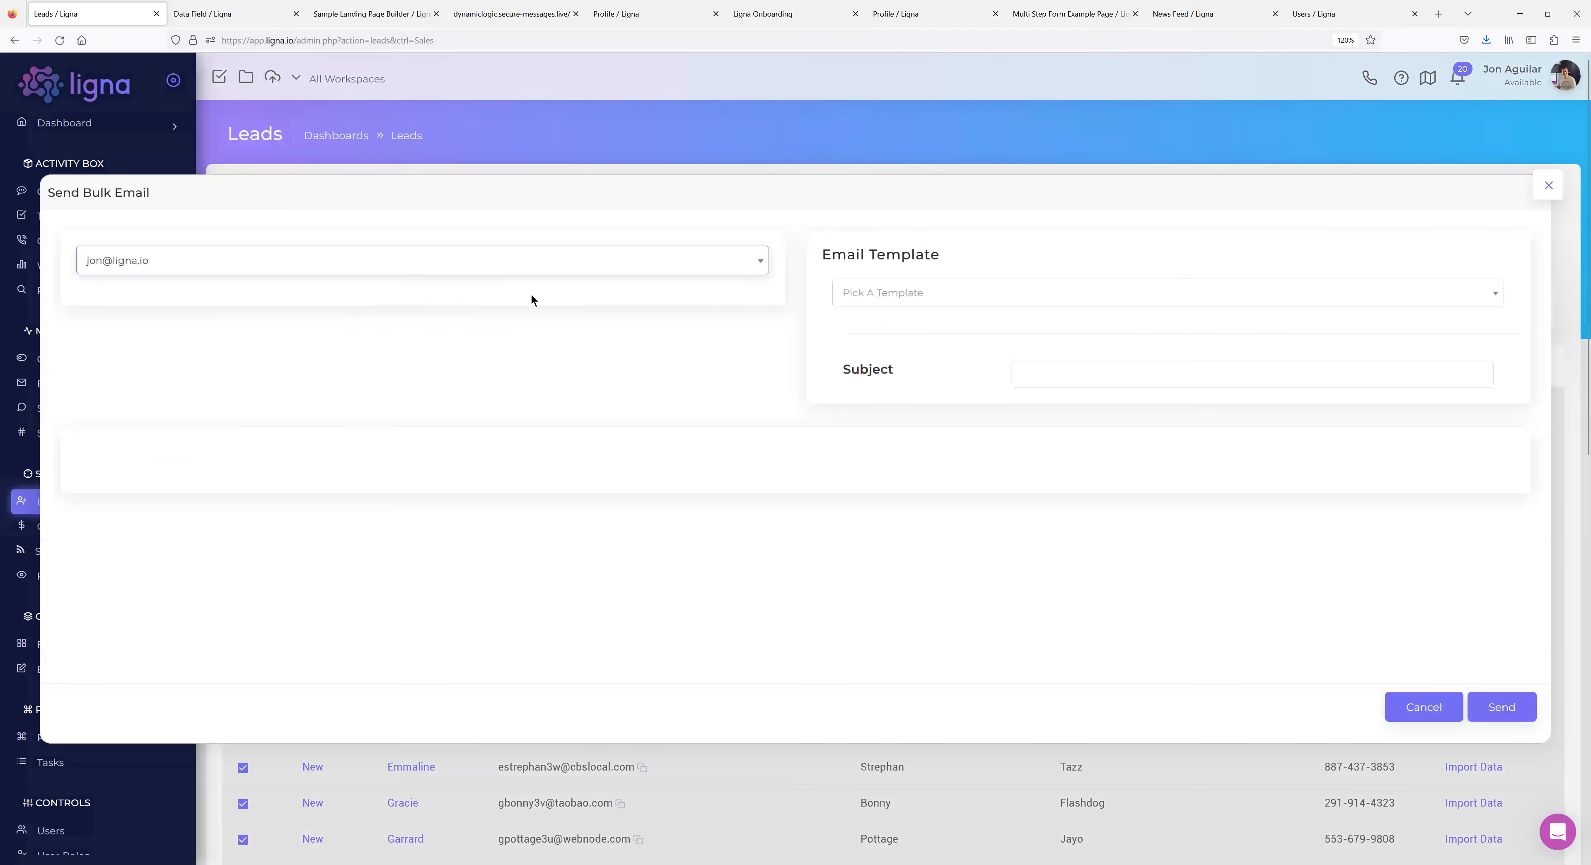
{"action": "left_click", "coordinate": [912, 299]}
{"action": "left_click", "coordinate": [910, 346]}
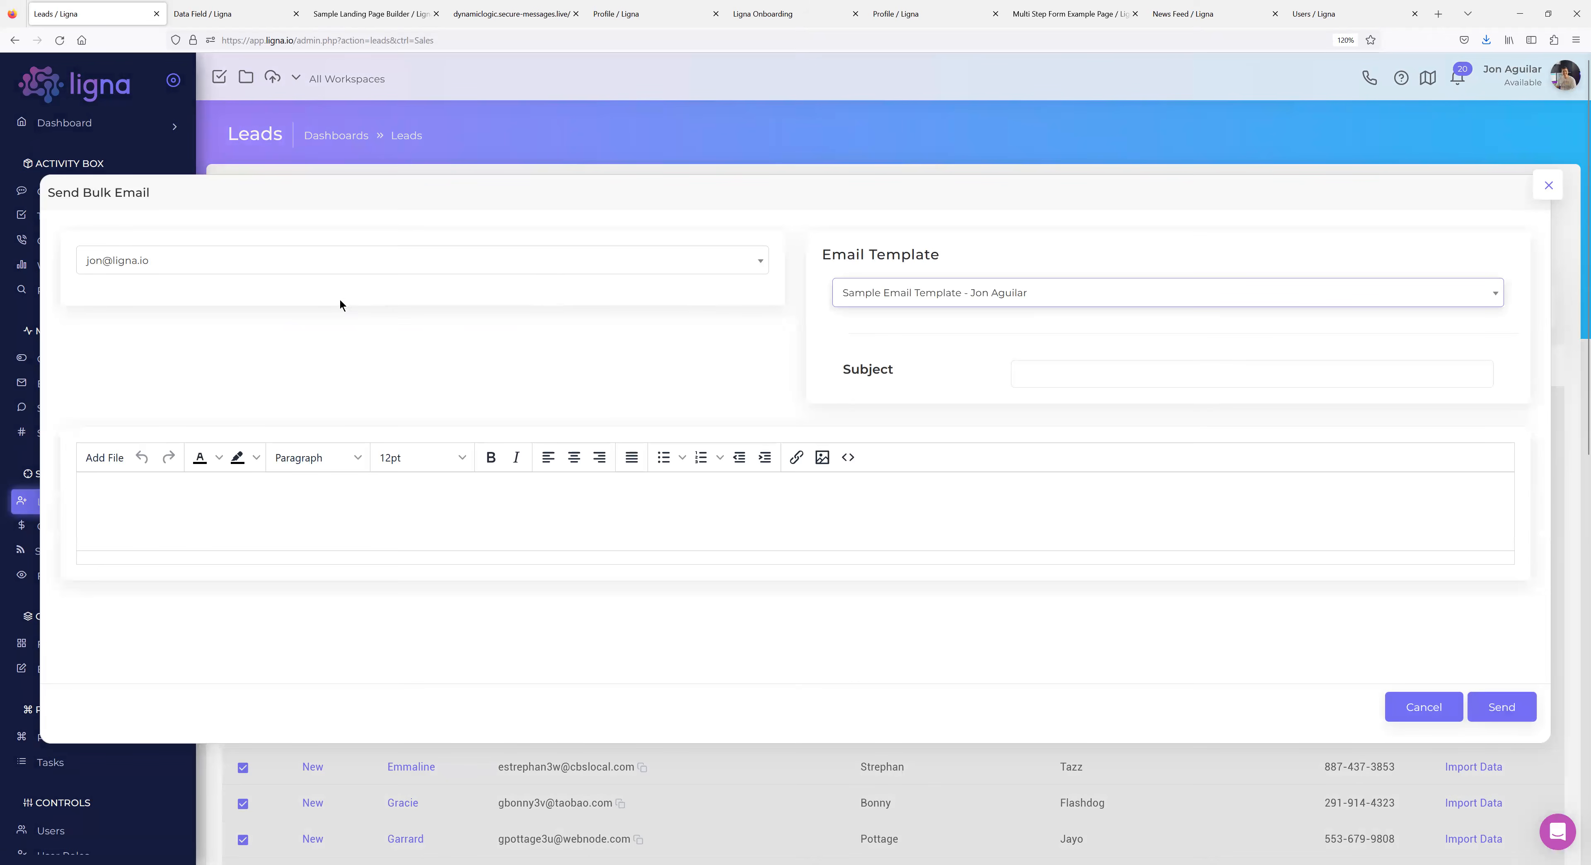
{"action": "left_click", "coordinate": [1547, 185]}
{"action": "left_click", "coordinate": [396, 406]}
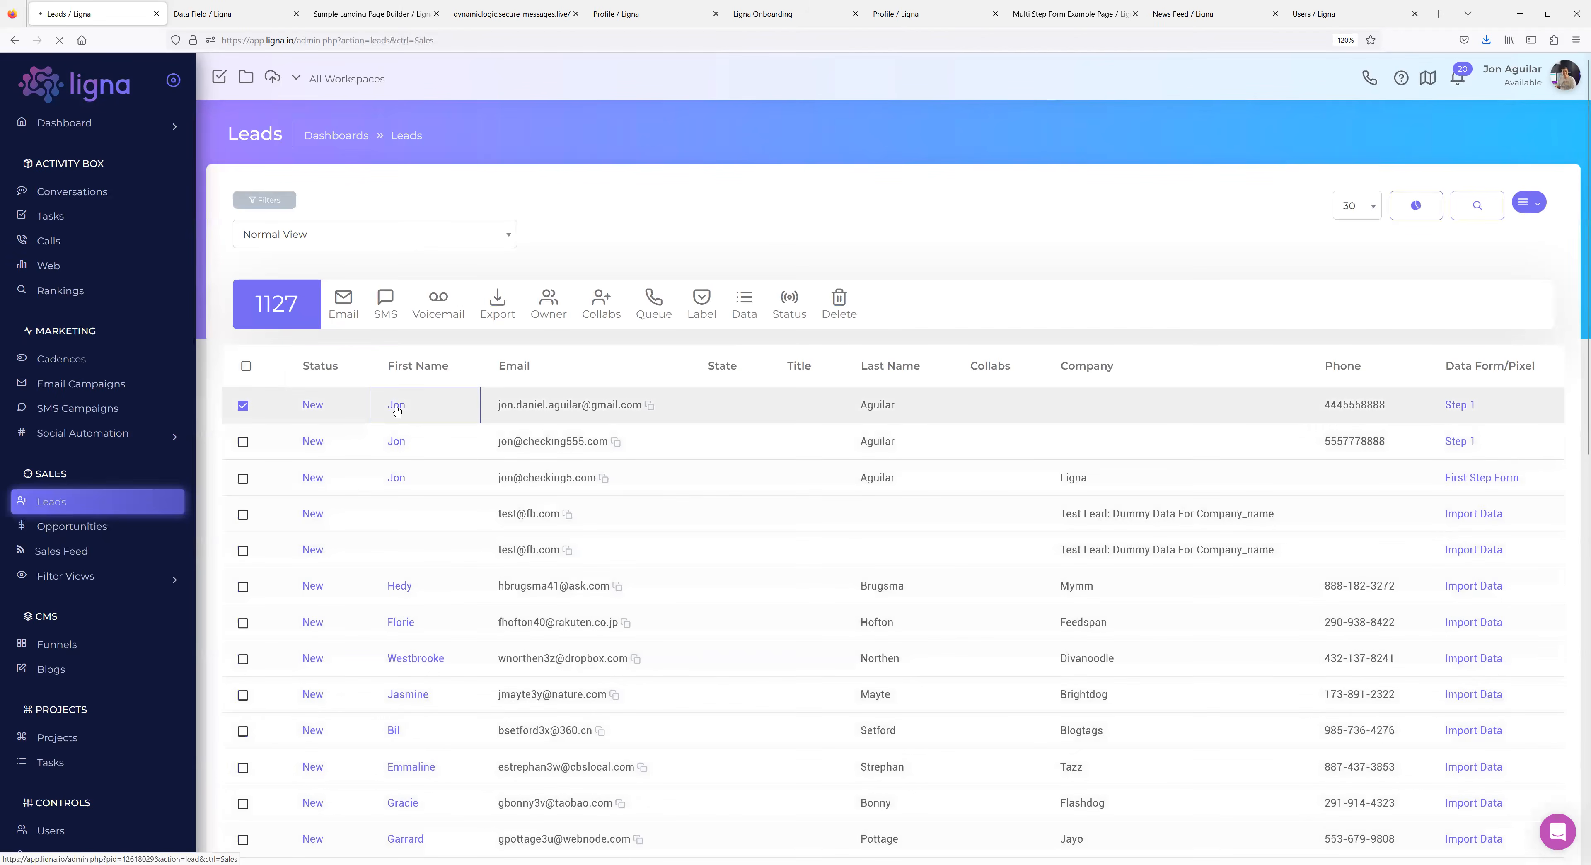
{"action": "scroll", "coordinate": [948, 529], "scroll_direction": "down", "scroll_amount": 10}
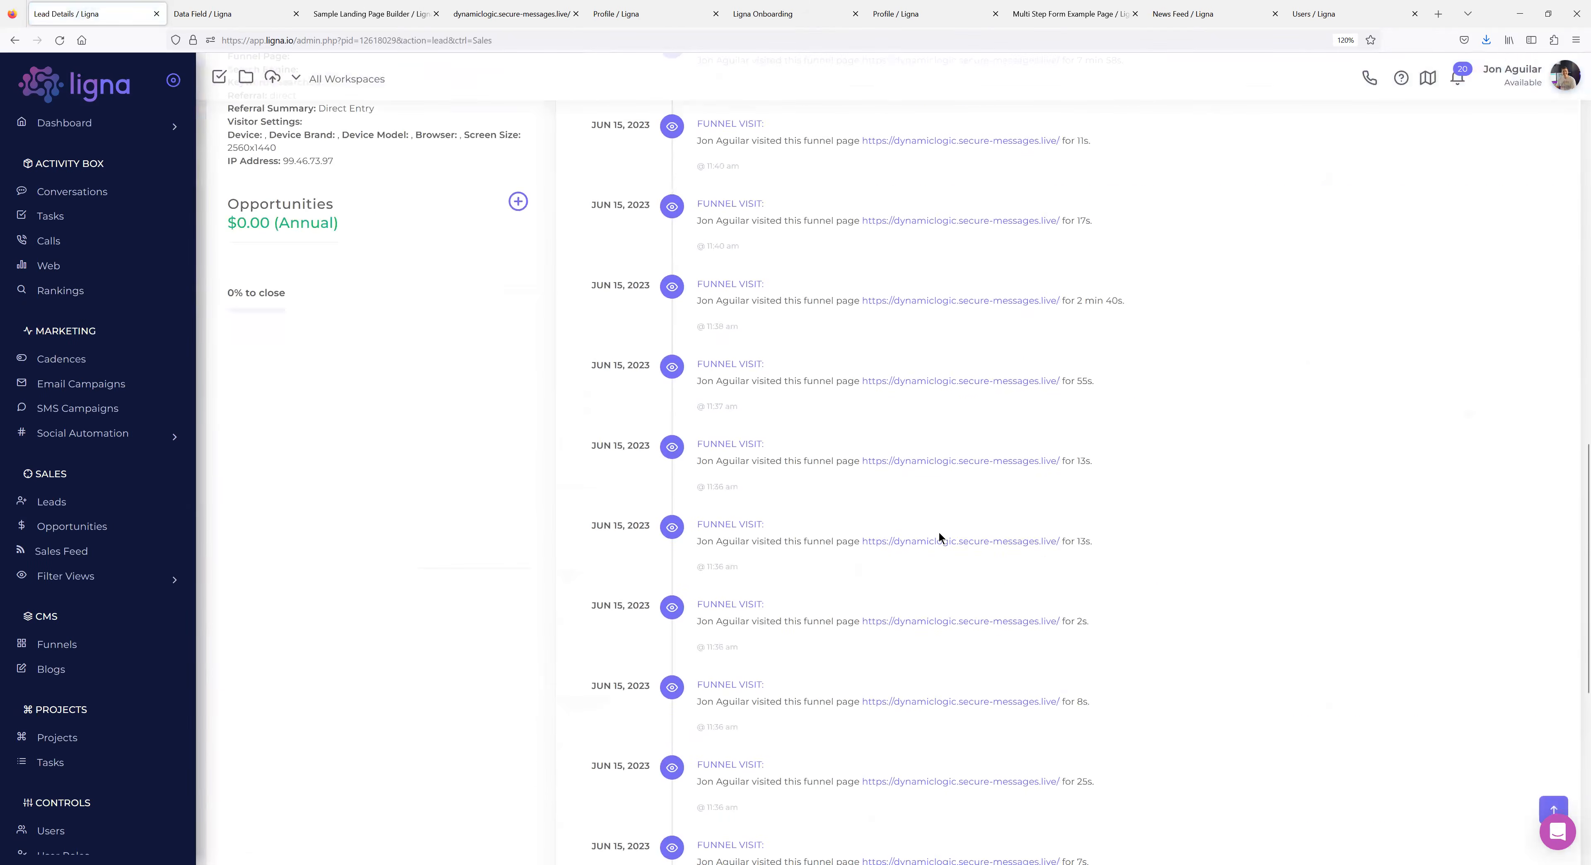
{"action": "scroll", "coordinate": [938, 519], "scroll_direction": "up", "scroll_amount": 15}
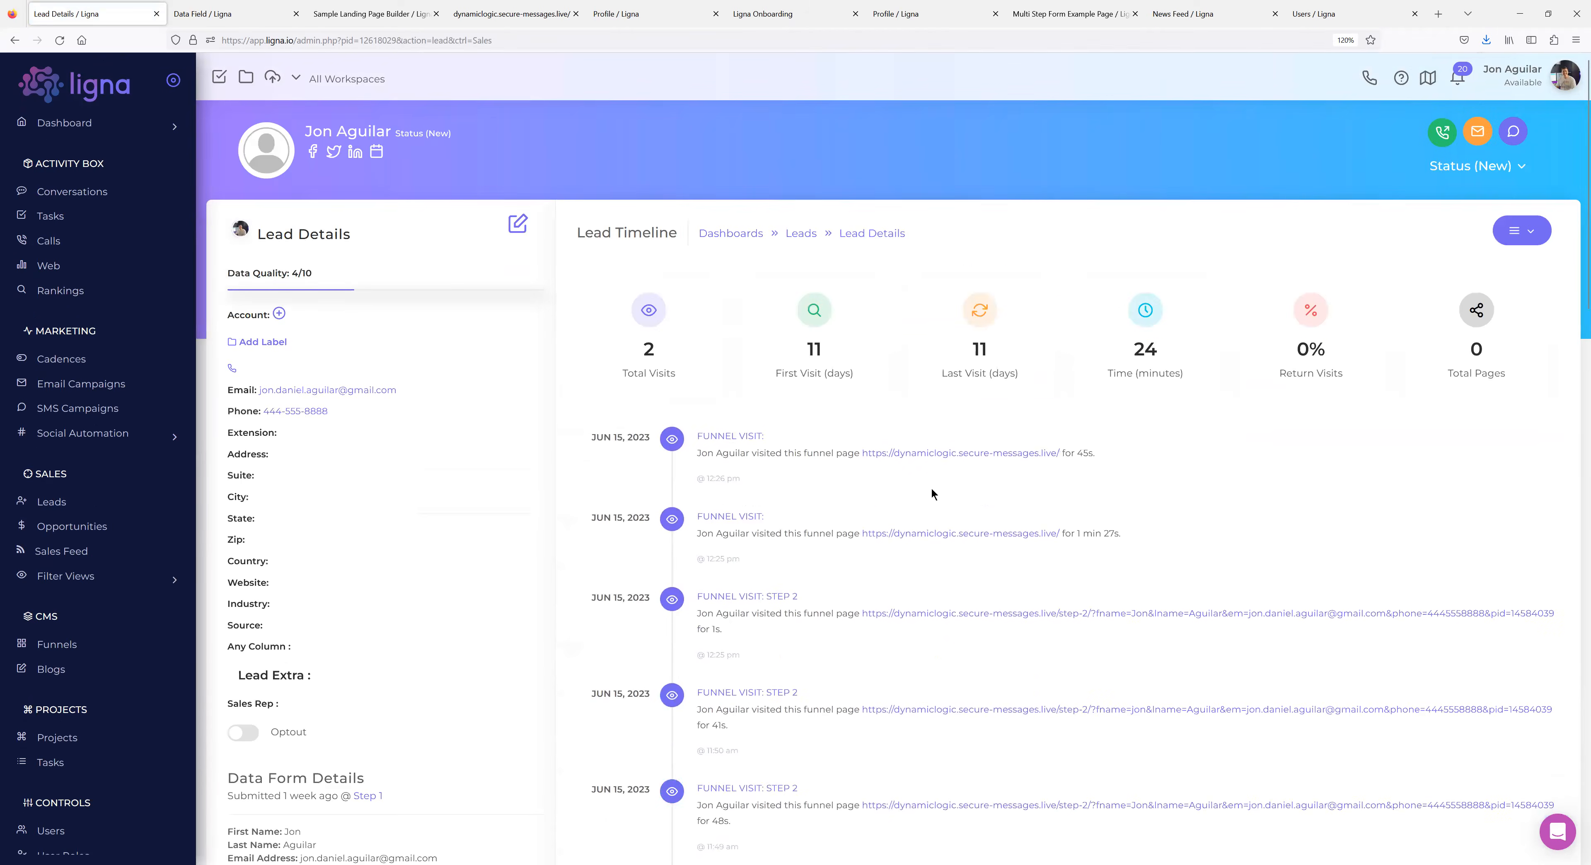
{"action": "left_click", "coordinate": [15, 40]}
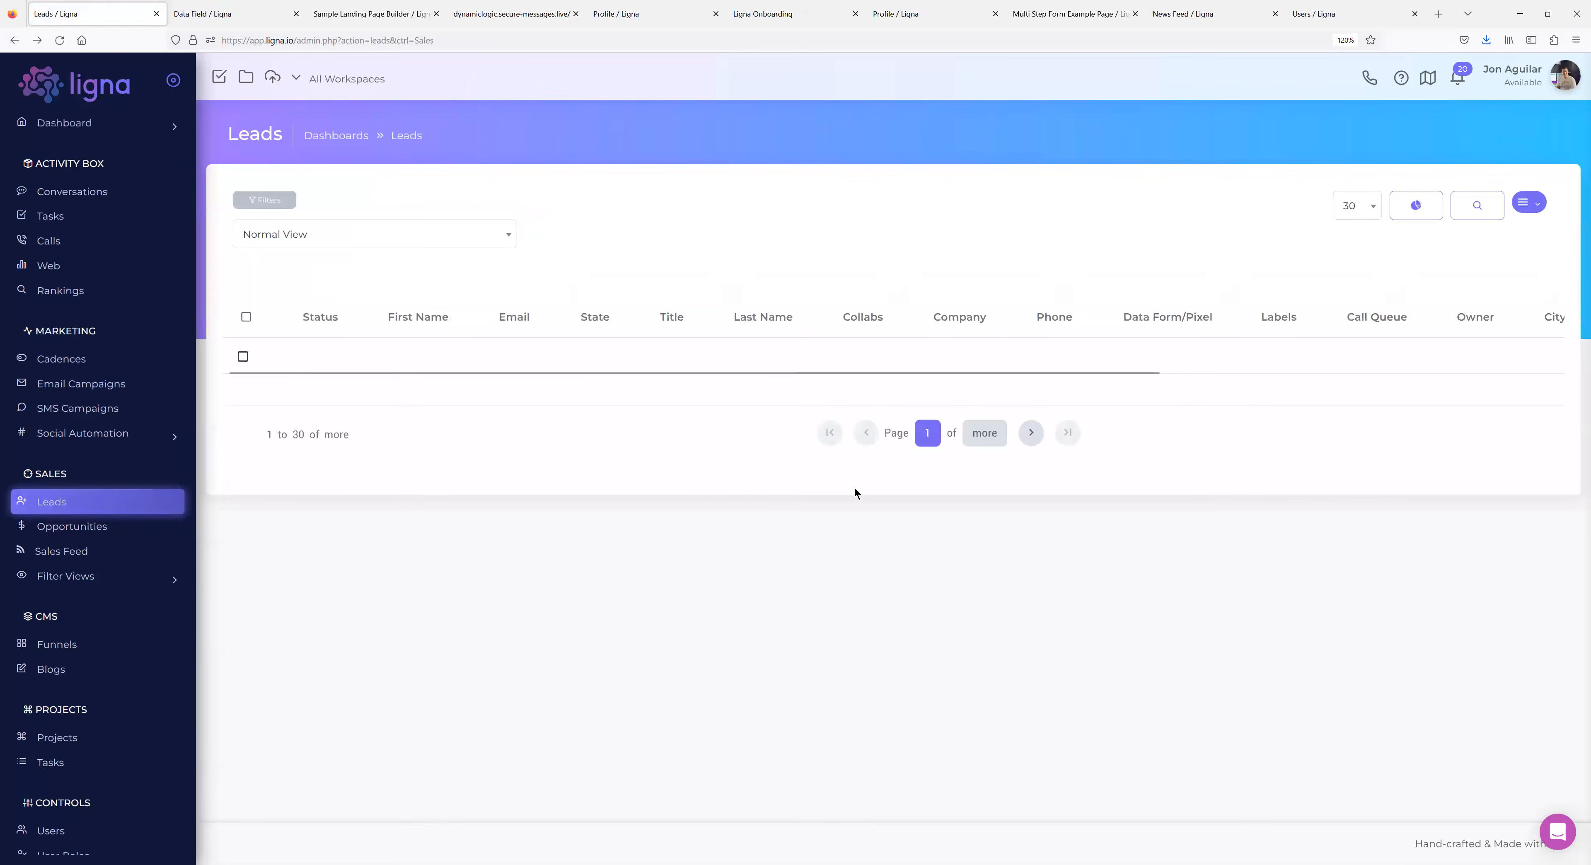
Show Leads Email Stats for the last 90 days and list templates to filter by.
{"action": "left_click", "coordinate": [1416, 207]}
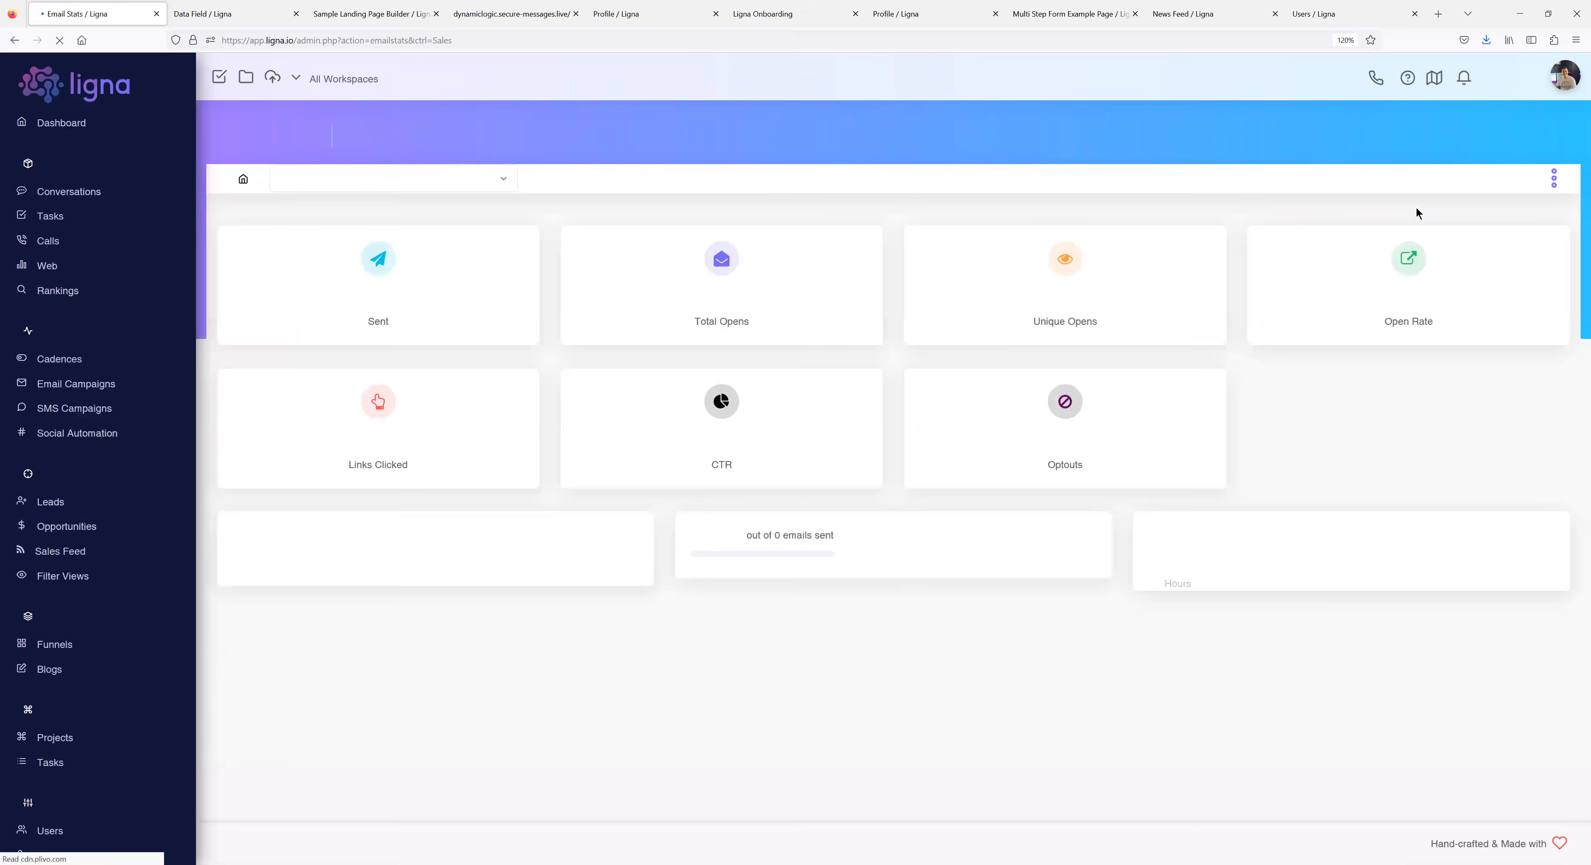
{"action": "left_click", "coordinate": [1554, 181]}
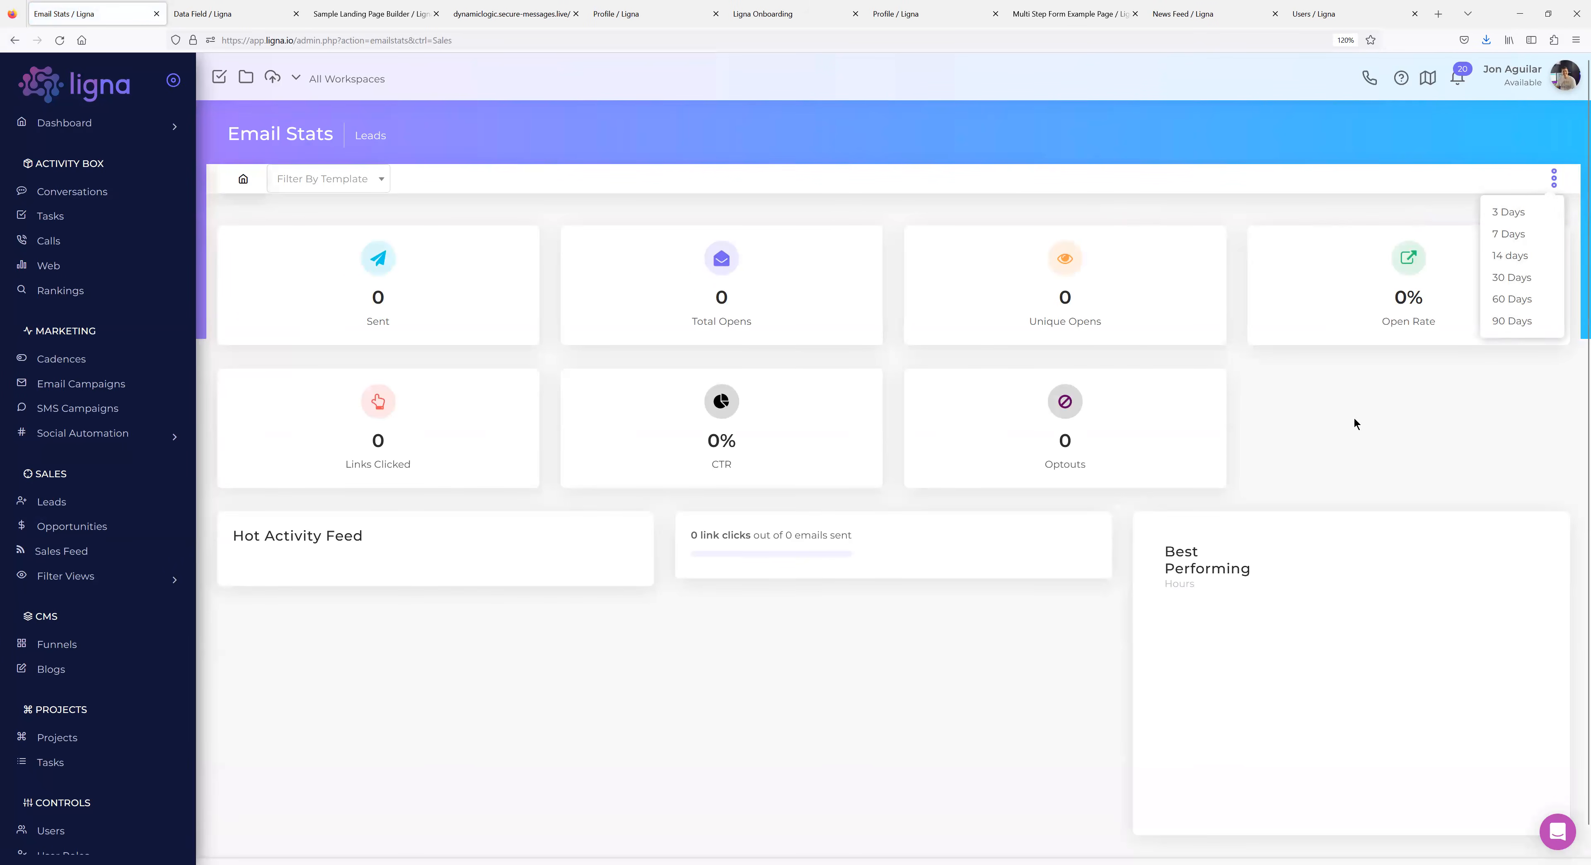
{"action": "left_click", "coordinate": [1337, 450]}
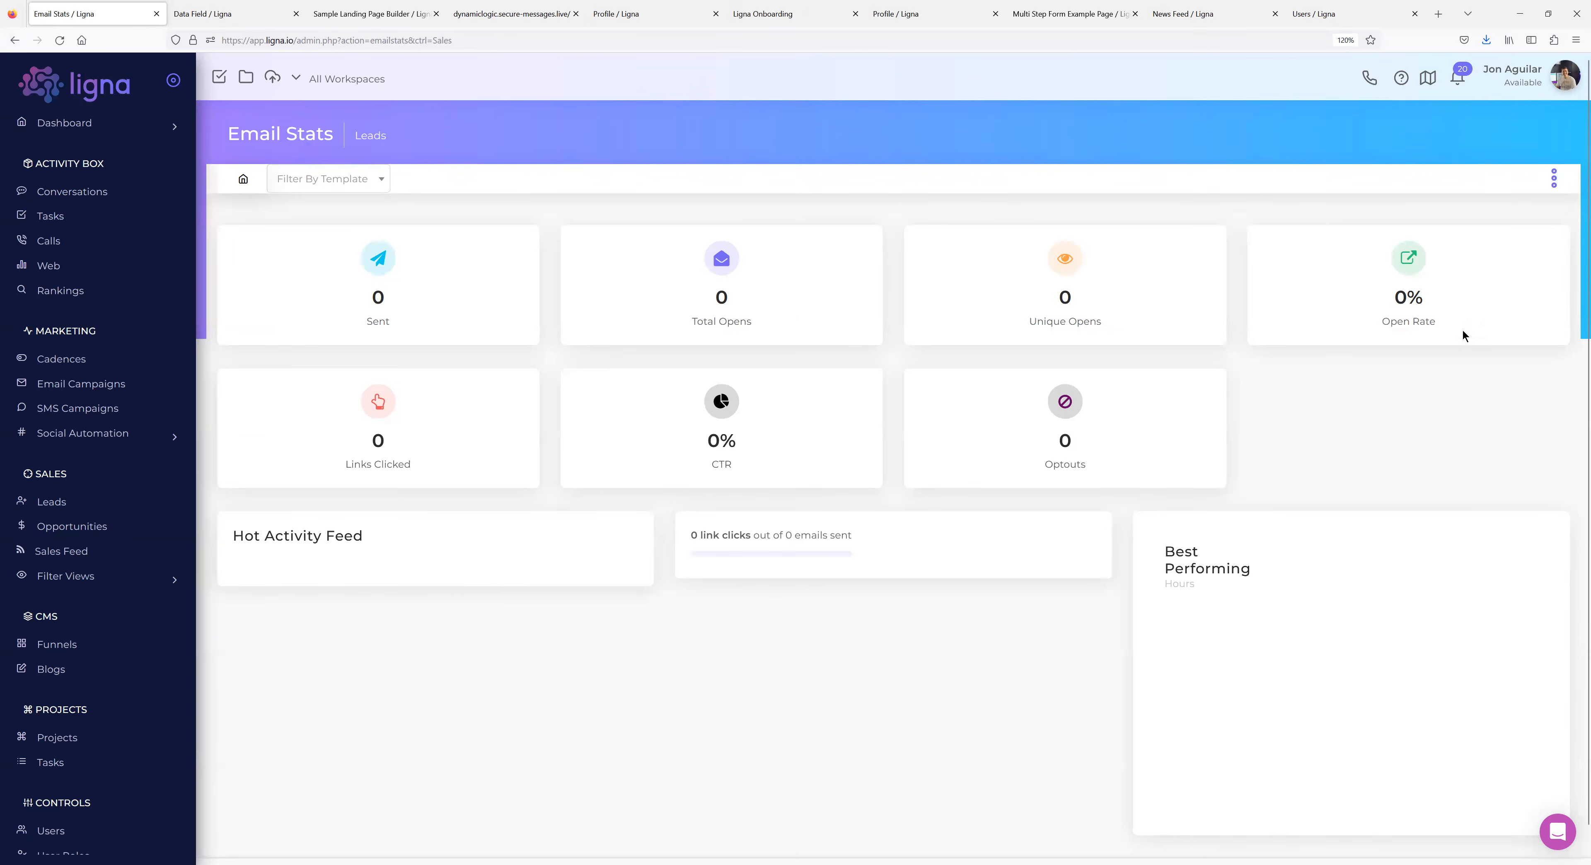
{"action": "left_click", "coordinate": [1555, 181]}
{"action": "left_click", "coordinate": [1517, 314]}
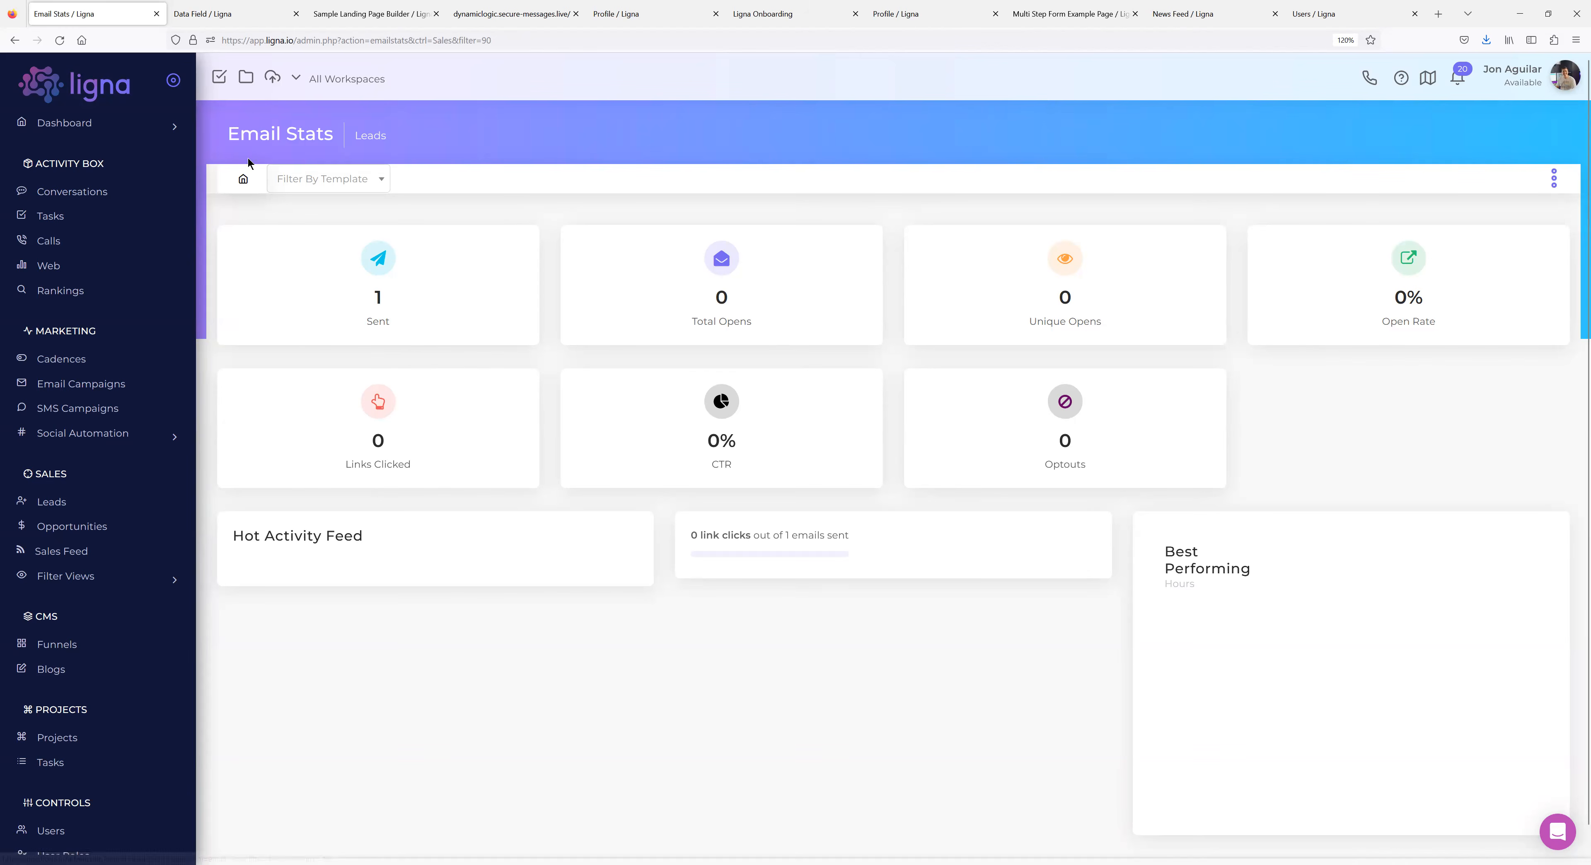
{"action": "left_click", "coordinate": [346, 180]}
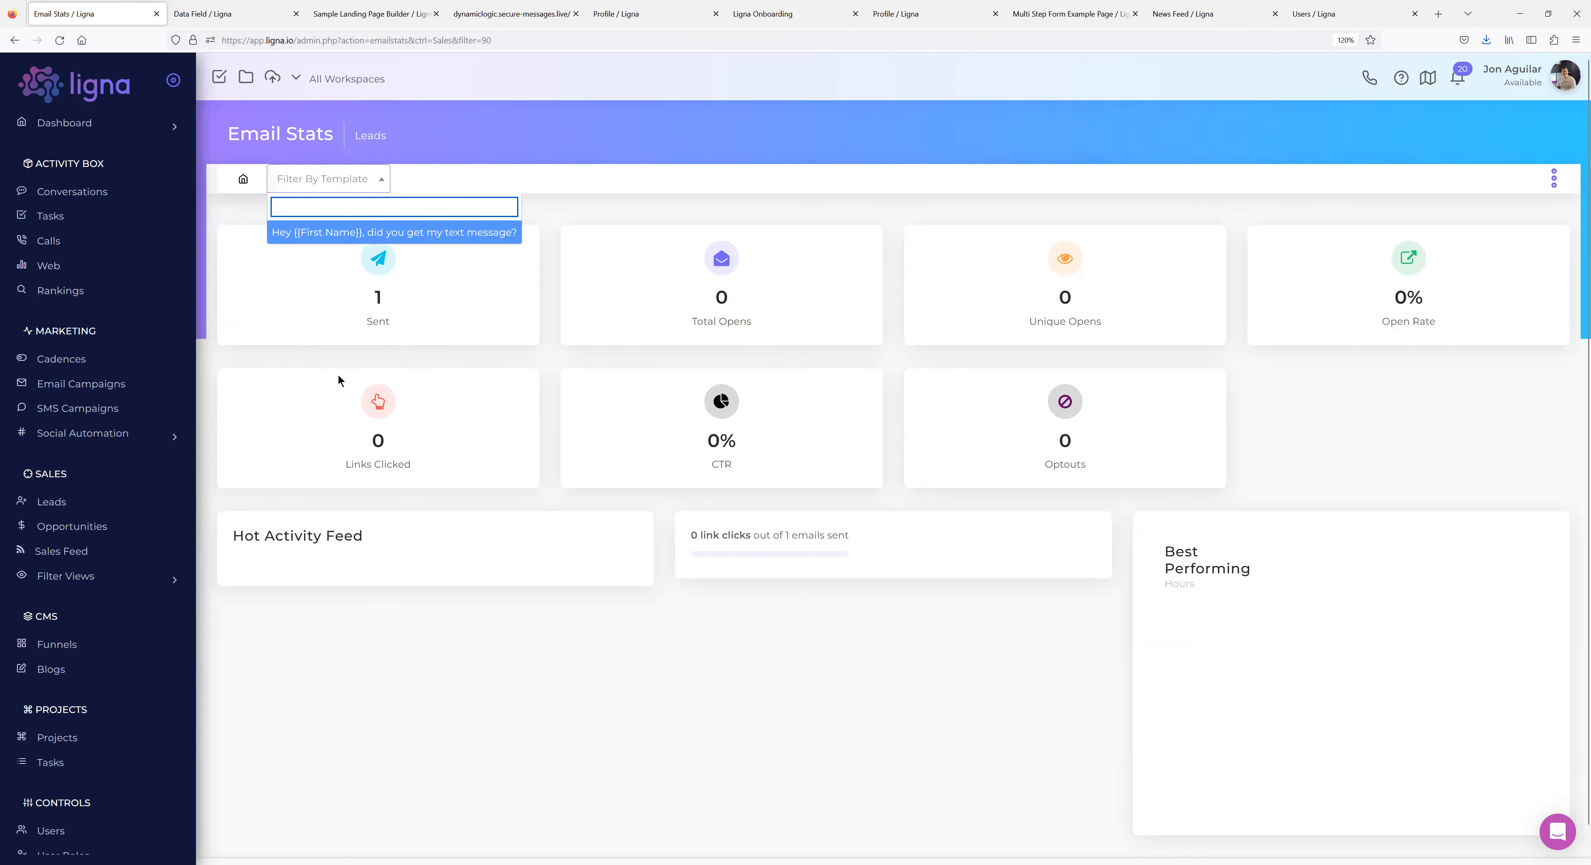
Expand the Sales Cadence Follow-Up stats, then open Sample Email Campaign from Email Campaigns.
{"action": "left_click", "coordinate": [84, 367]}
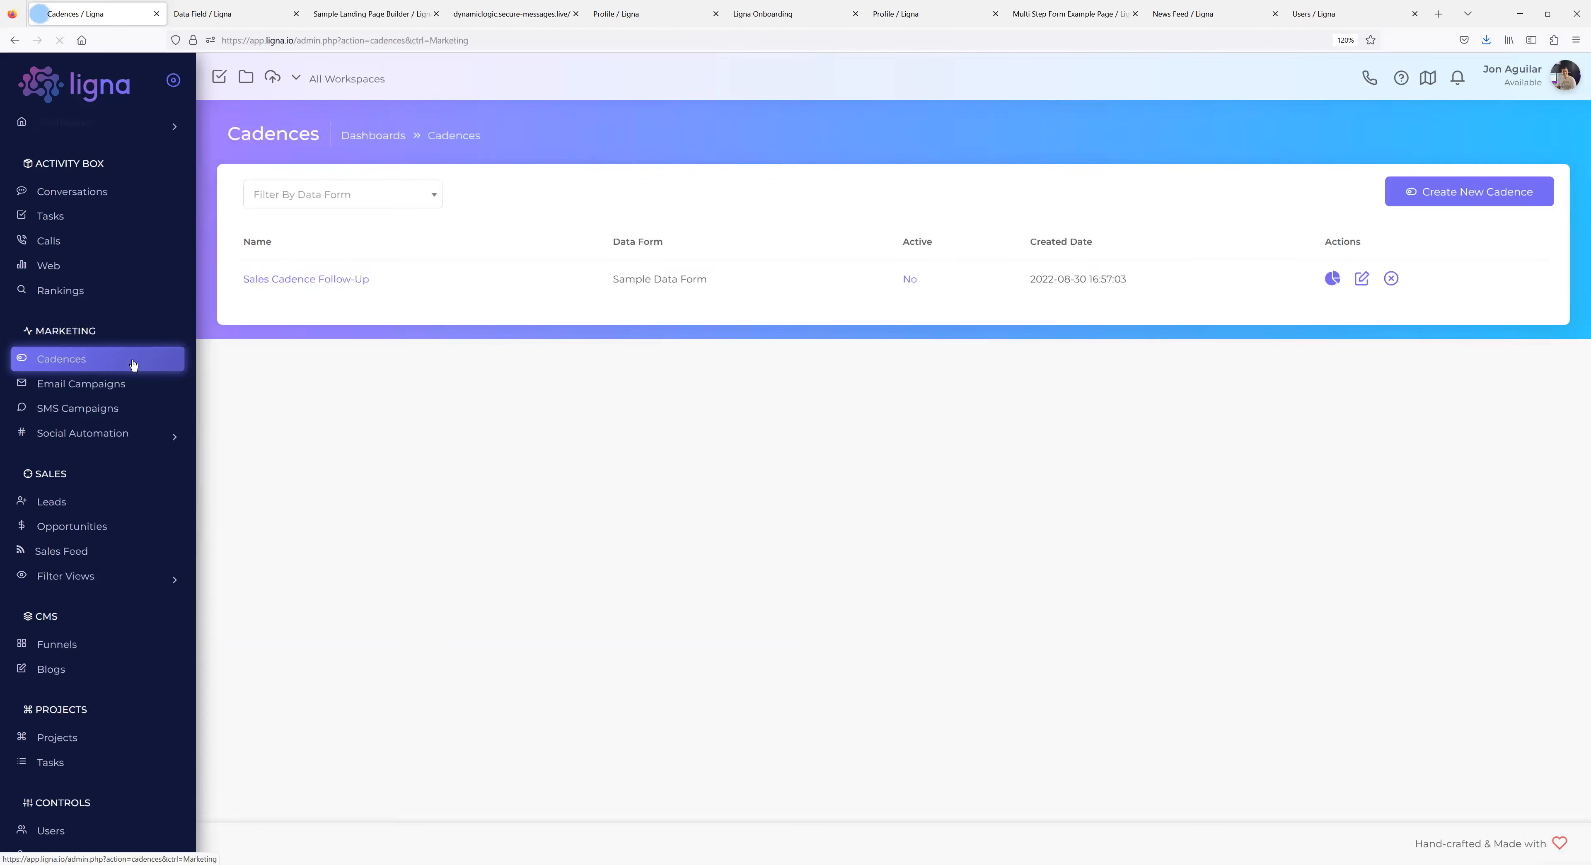
{"action": "left_click", "coordinate": [1338, 340]}
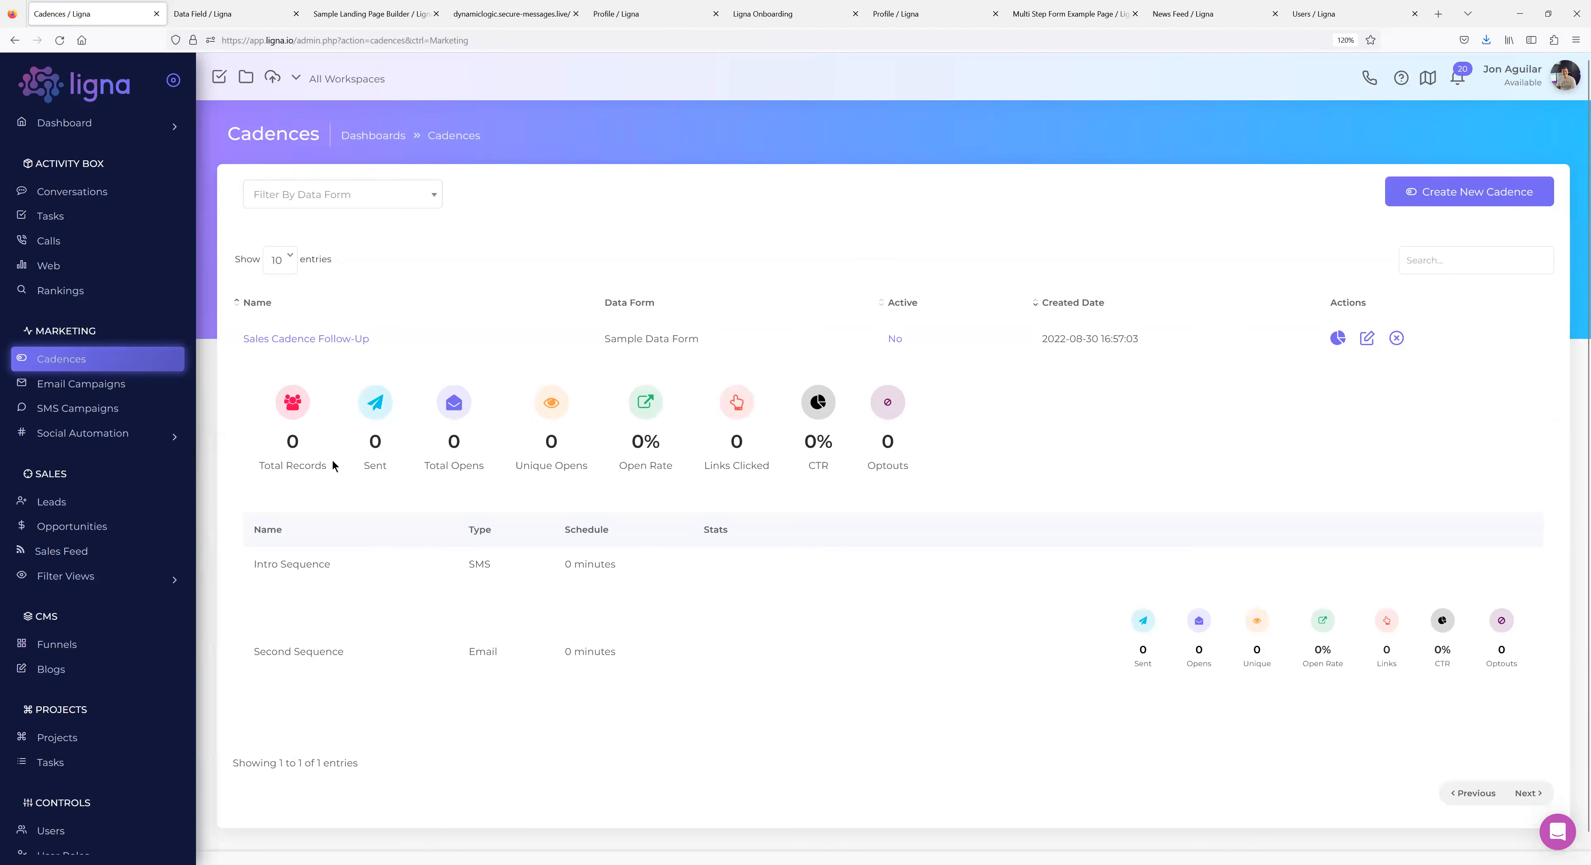
{"action": "scroll", "coordinate": [420, 523], "scroll_direction": "down", "scroll_amount": 1}
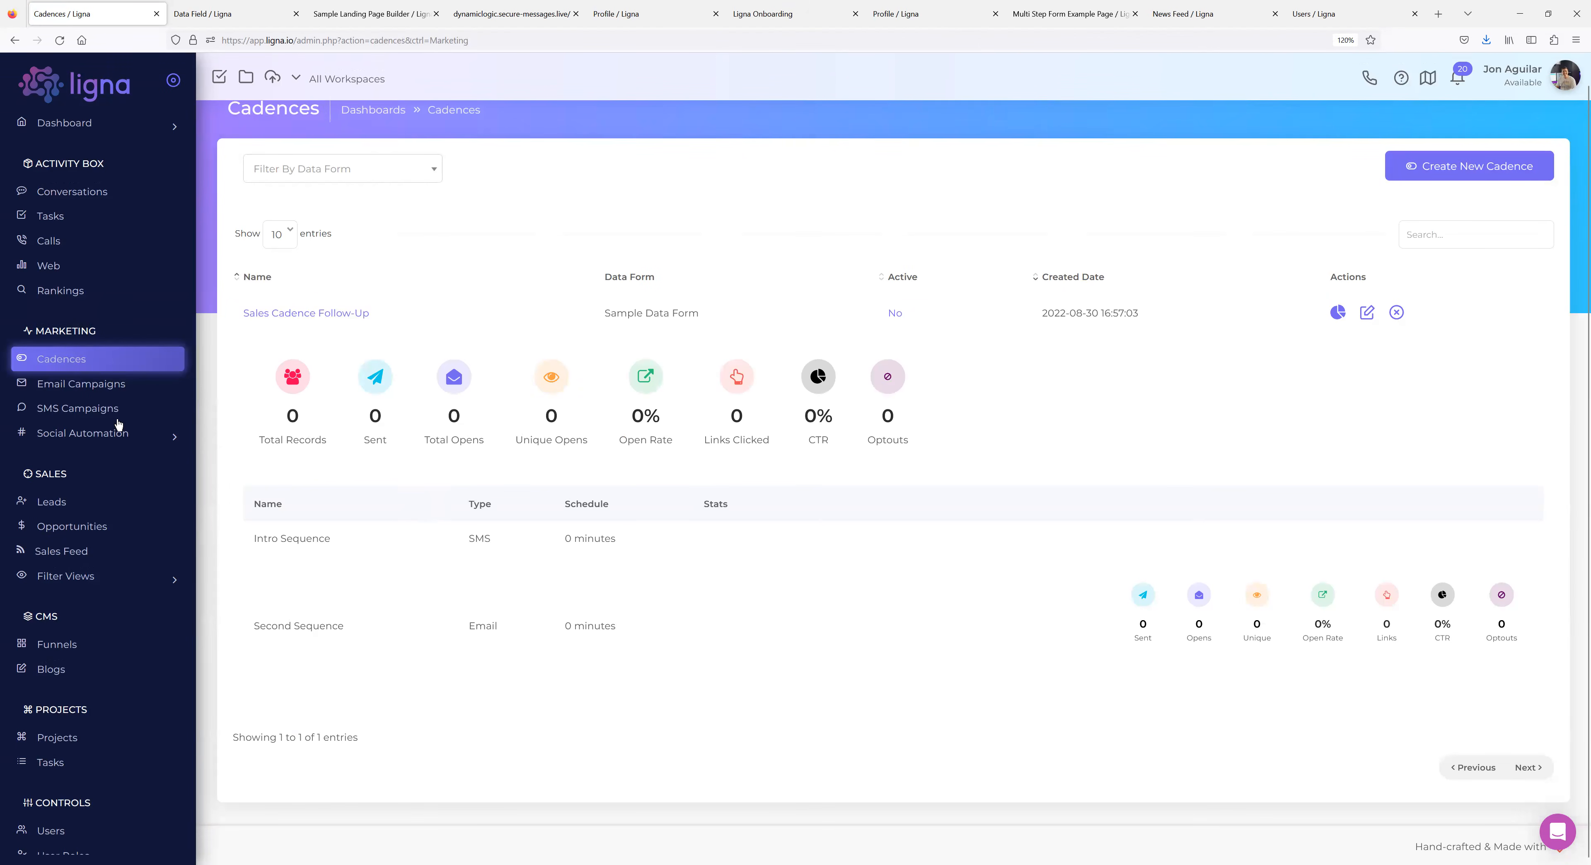
{"action": "left_click", "coordinate": [100, 389]}
{"action": "left_click", "coordinate": [732, 395]}
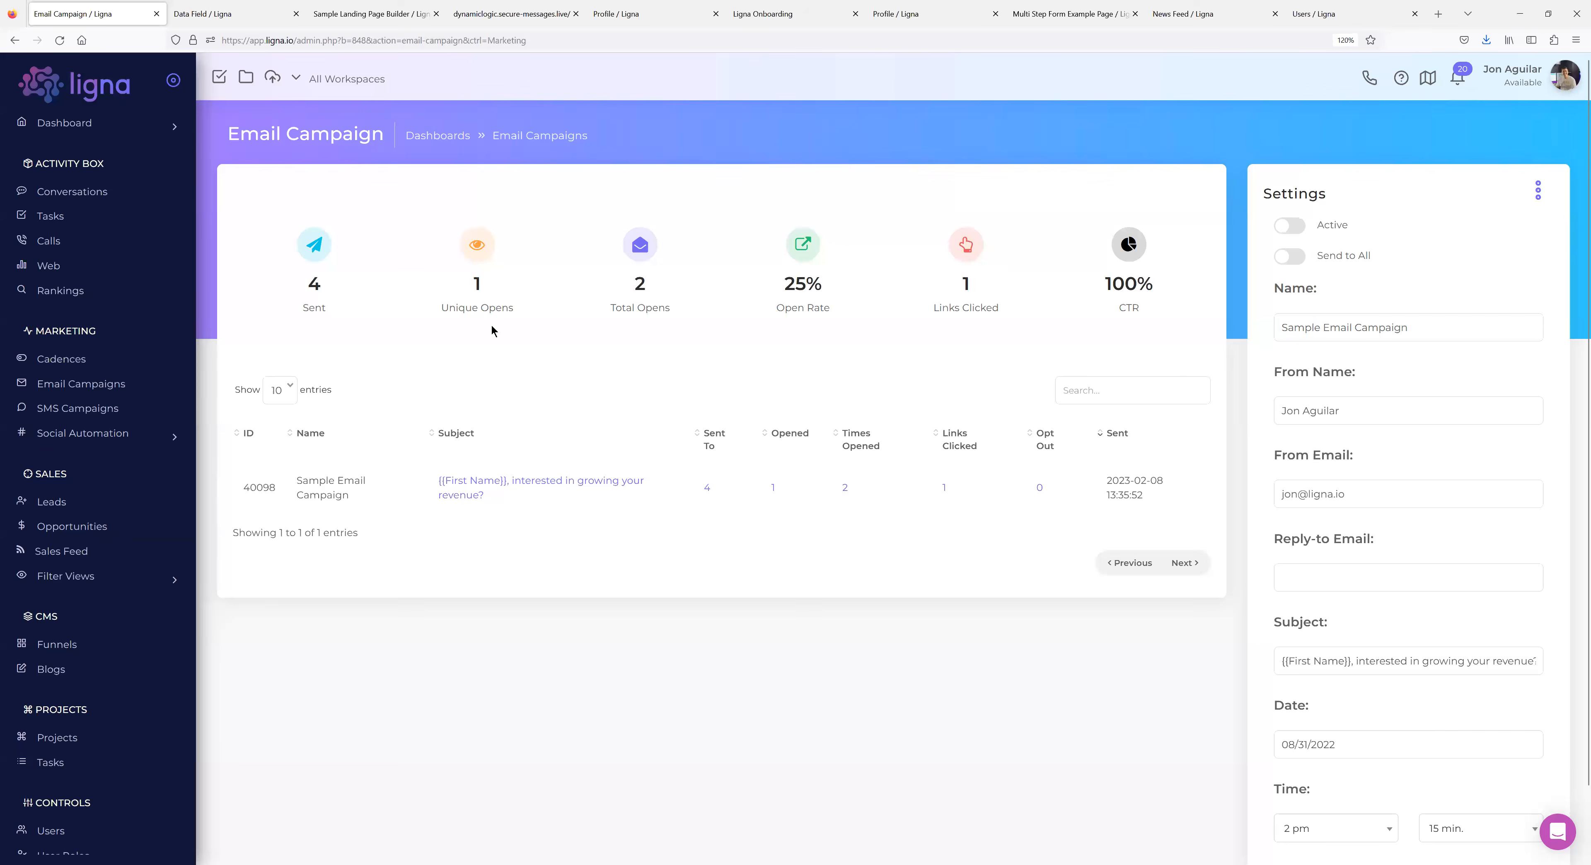
List the campaign's four recipients, select all then uncheck all, and open Sales Feed.
{"action": "left_click", "coordinate": [708, 488]}
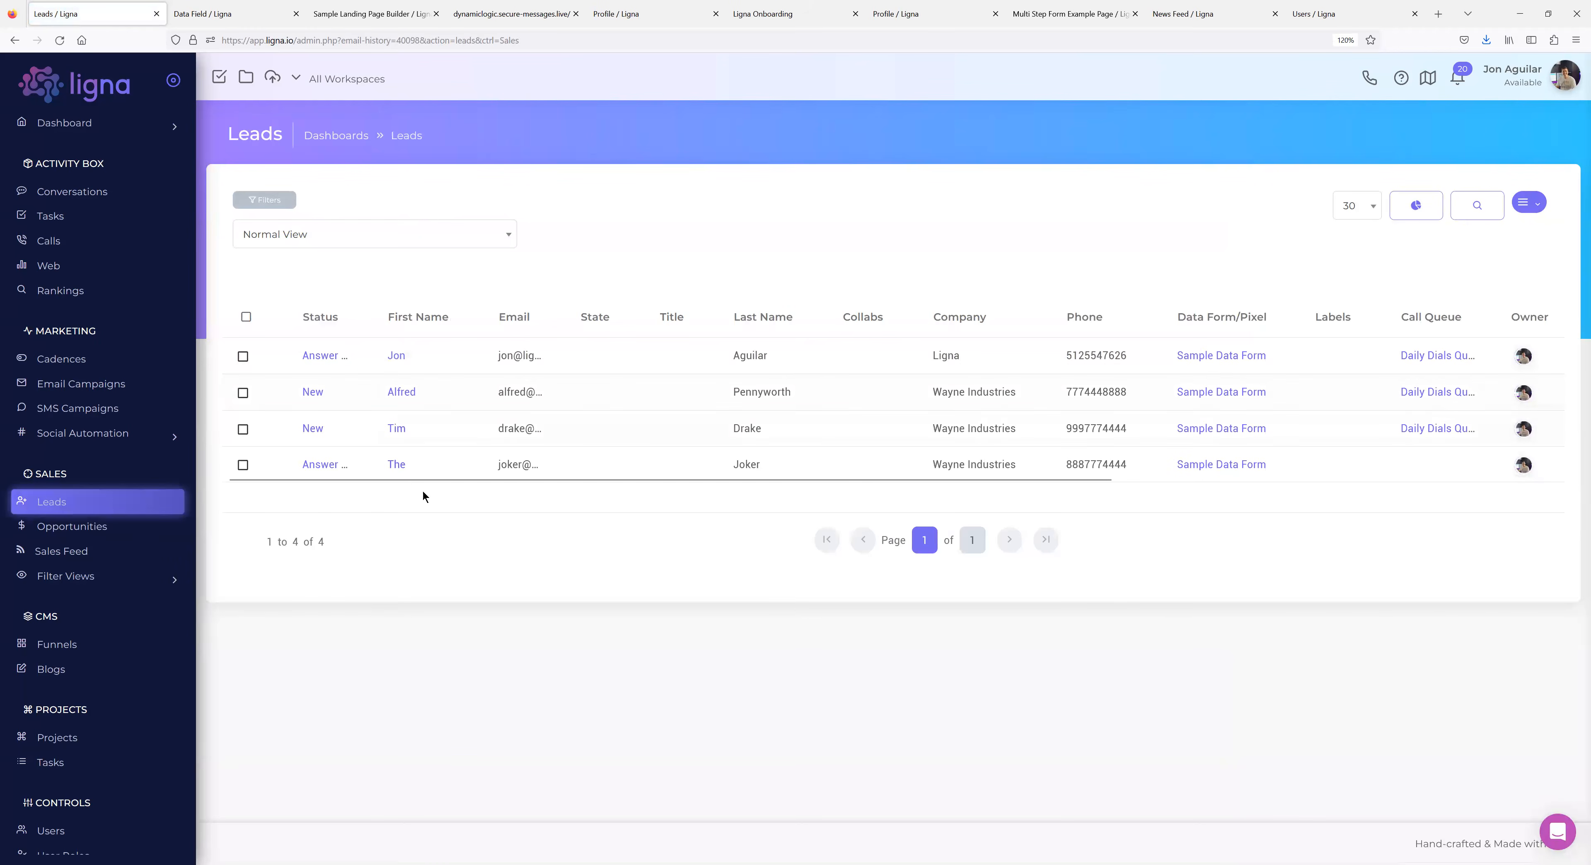
{"action": "left_click", "coordinate": [246, 317]}
{"action": "left_click", "coordinate": [269, 345]}
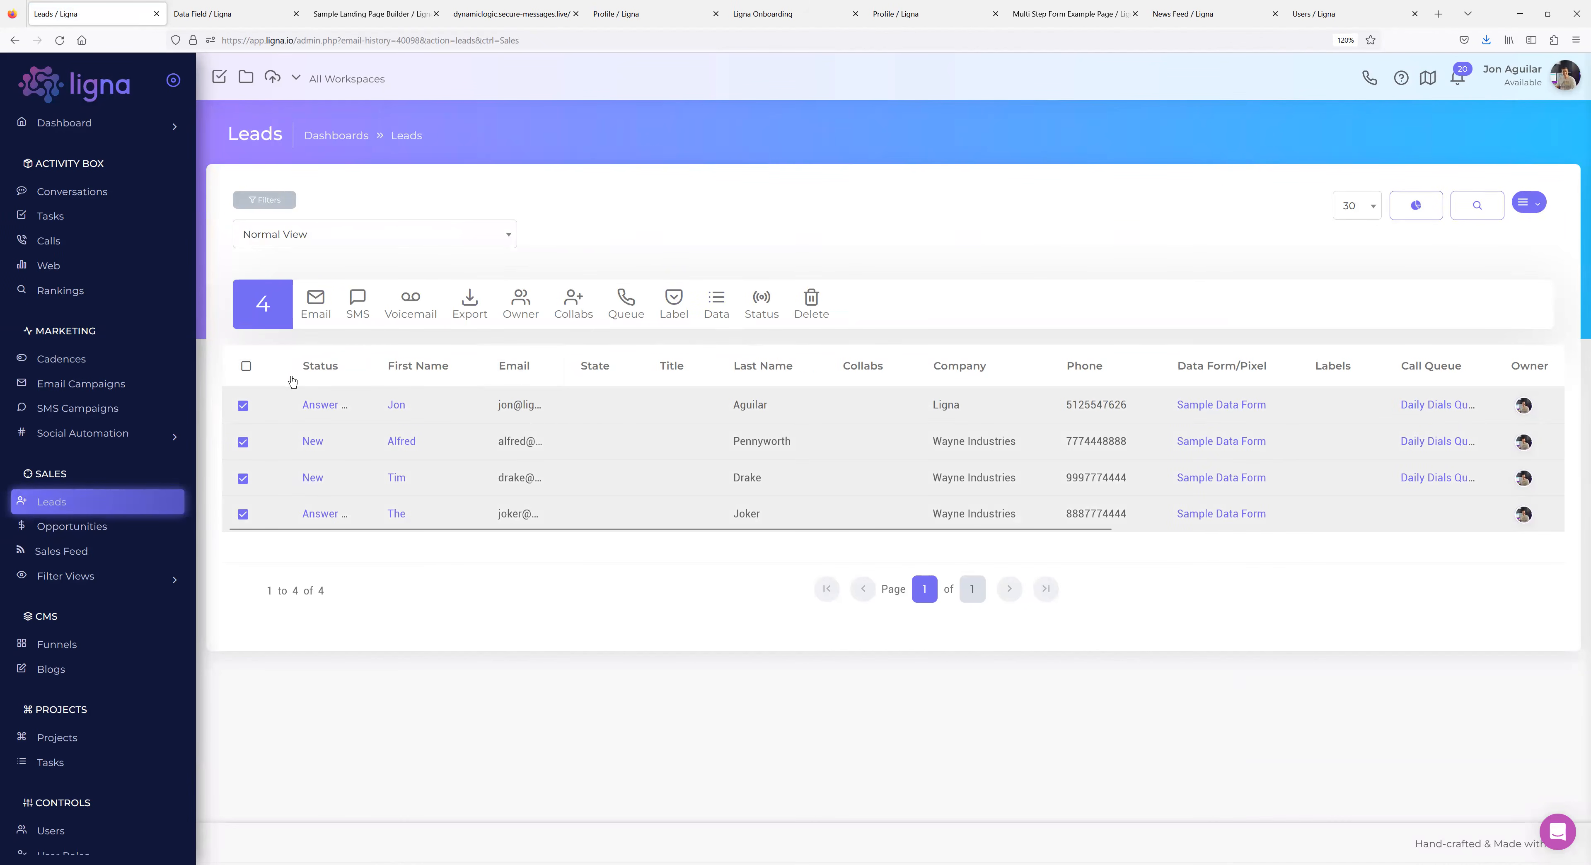
{"action": "left_click", "coordinate": [245, 371]}
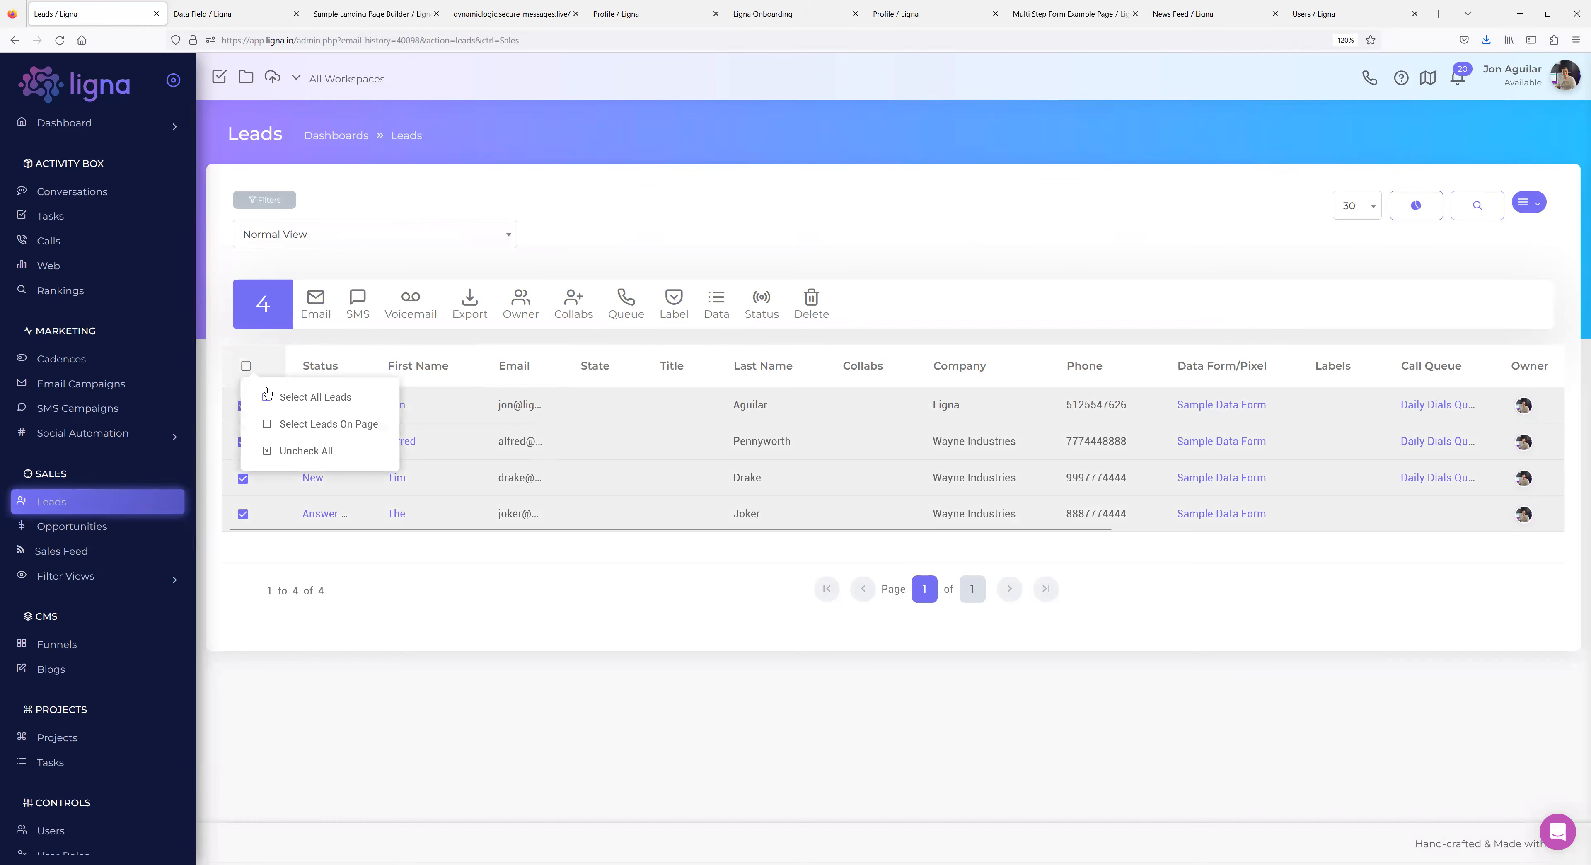
{"action": "left_click", "coordinate": [264, 392]}
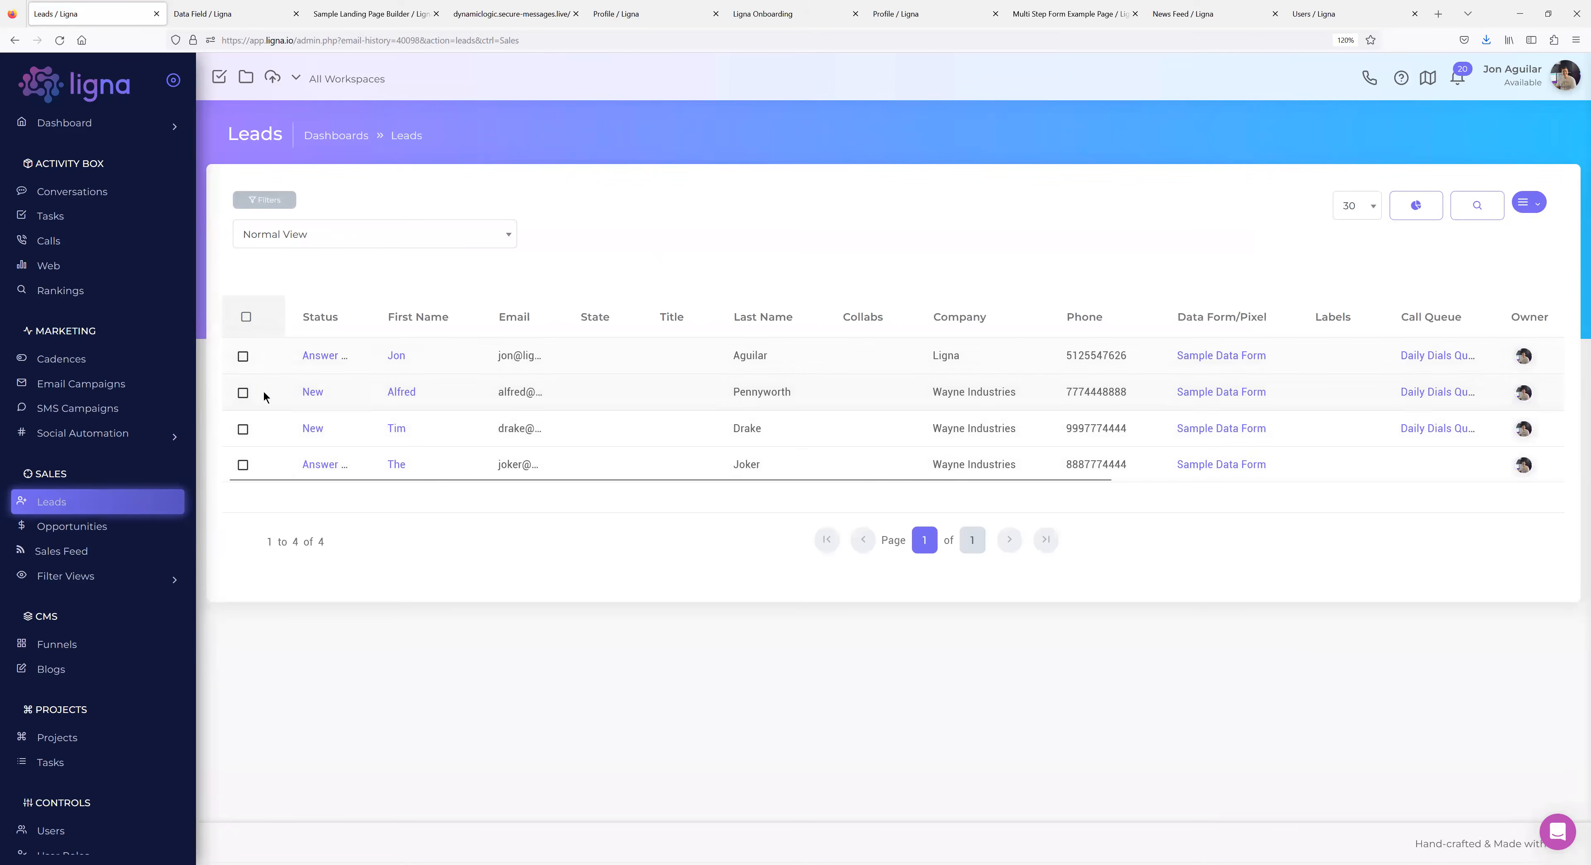
{"action": "left_click", "coordinate": [90, 552]}
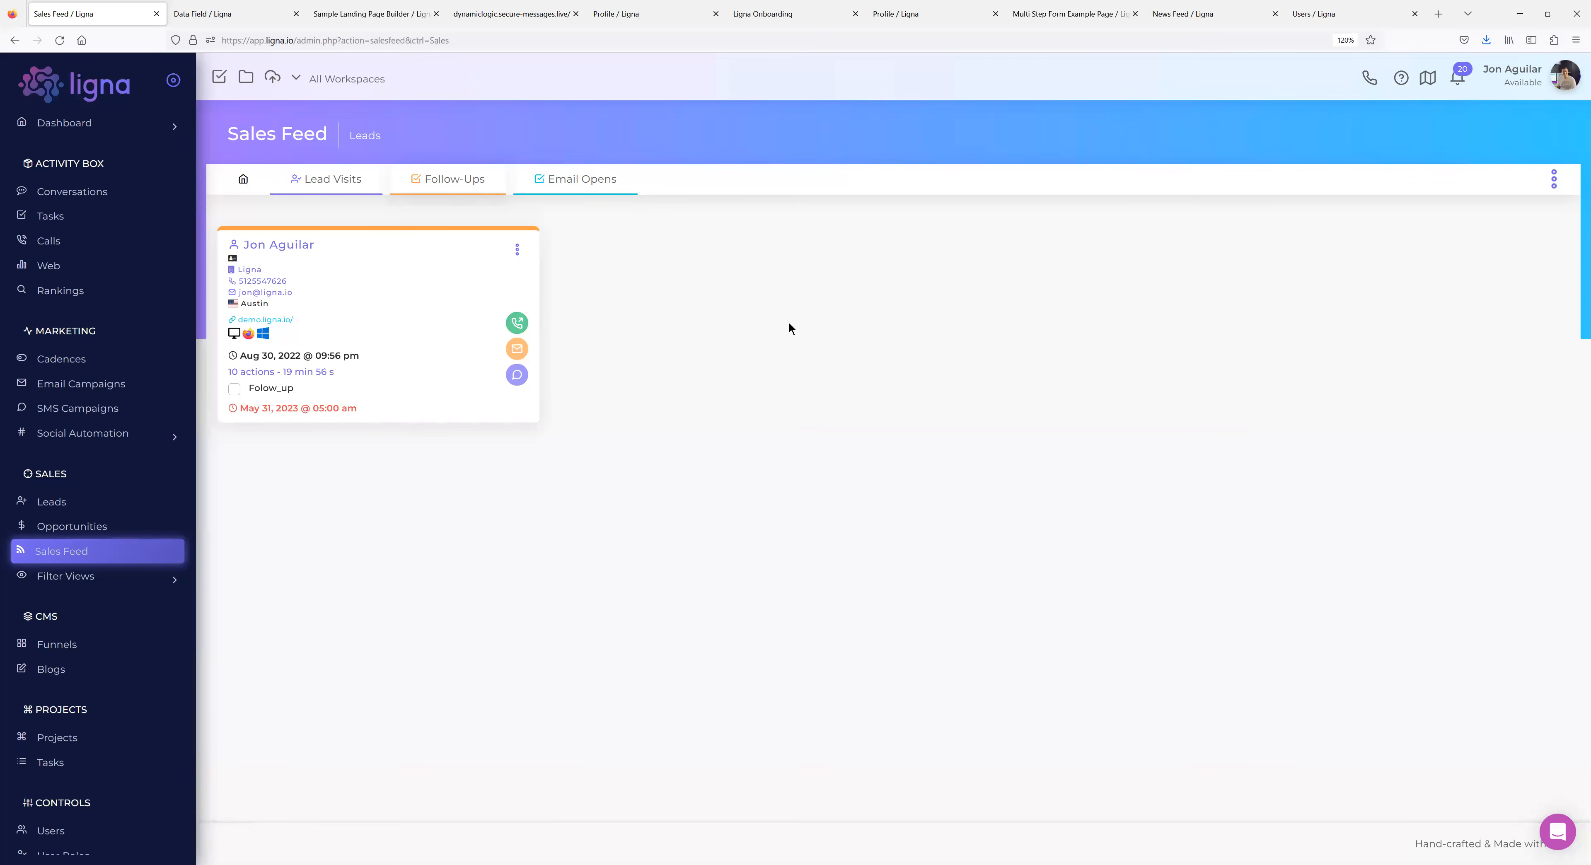
Try the lead card's quick message, email window and call-outcome menu, closing each.
{"action": "left_click", "coordinate": [517, 375]}
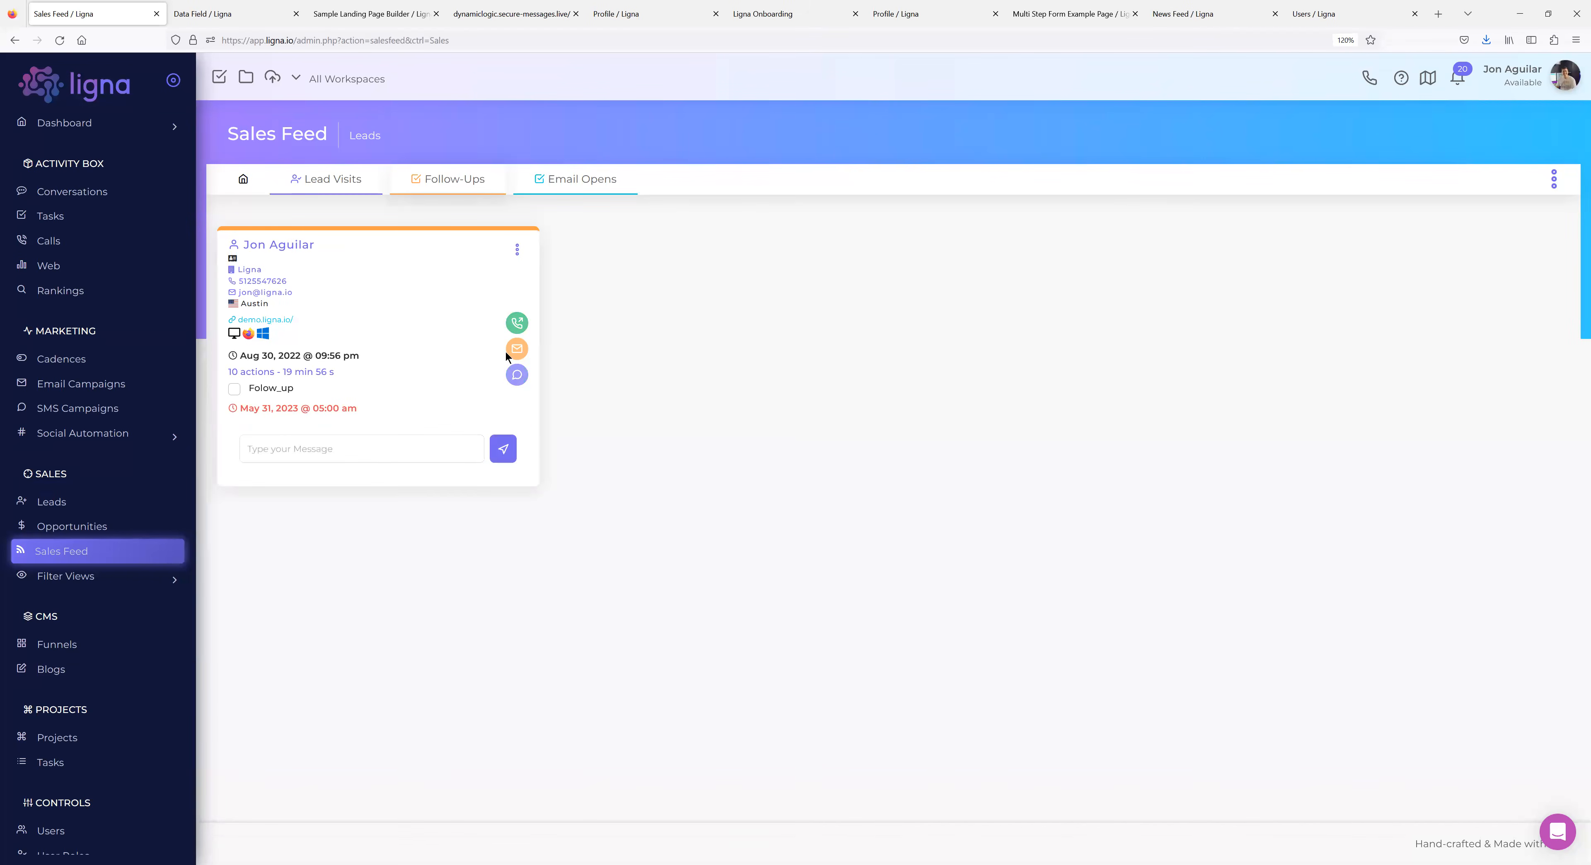
{"action": "left_click", "coordinate": [518, 349]}
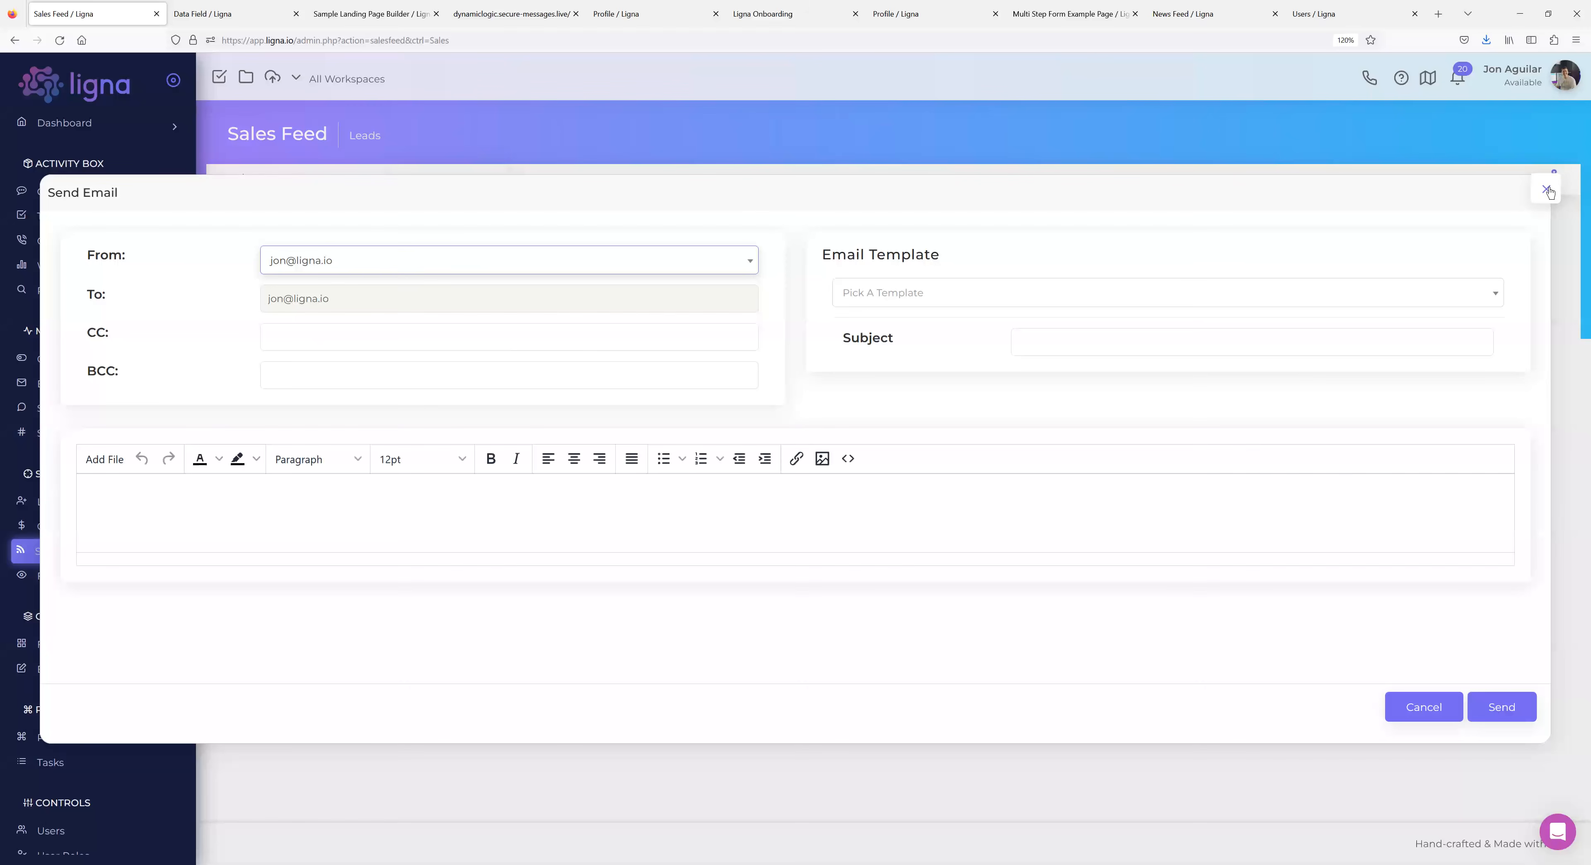
{"action": "left_click", "coordinate": [1549, 185]}
{"action": "left_click", "coordinate": [518, 250]}
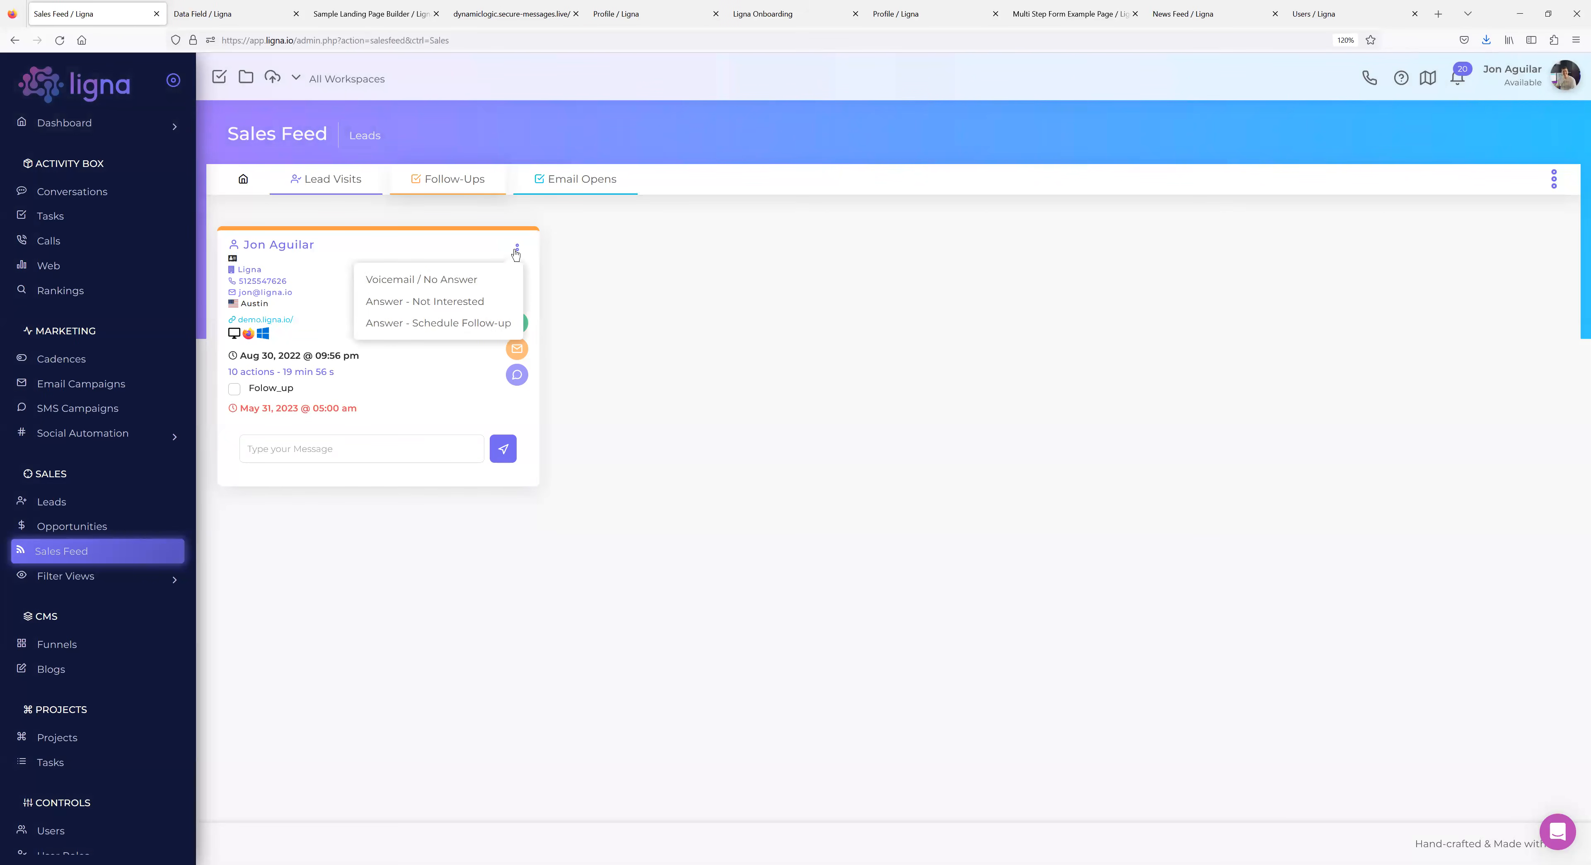
{"action": "left_click", "coordinate": [380, 501]}
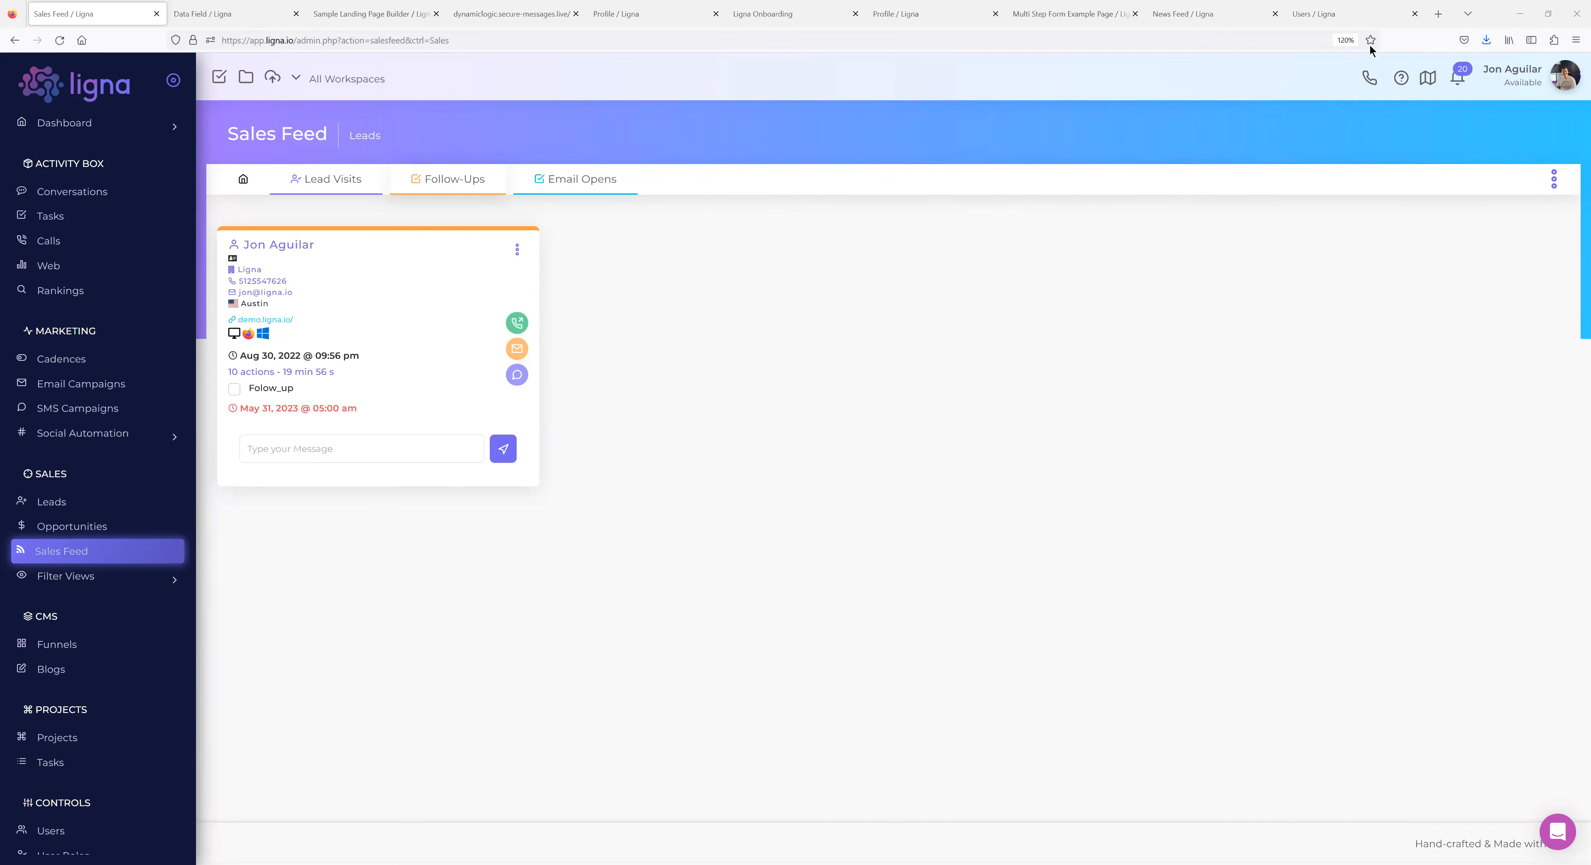
Search Google for 'MLSPIN IDX' in a new tab and open the MLS PIN Data Services result.
{"action": "left_click", "coordinate": [1437, 21]}
{"action": "type", "text": "MLSPIN IDX"}
{"action": "key", "text": "Return"}
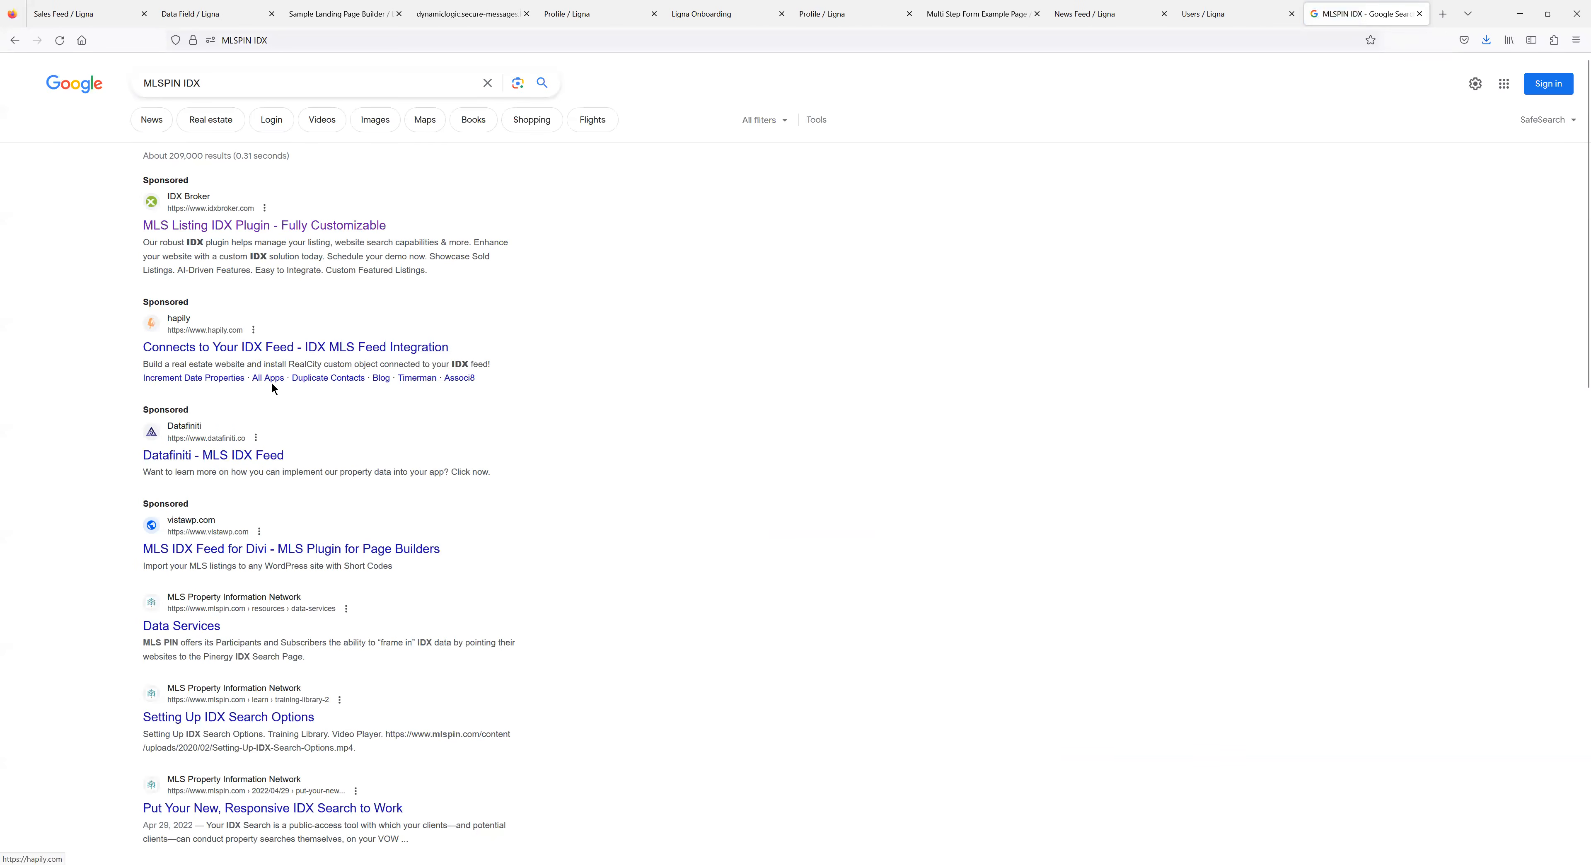
{"action": "scroll", "coordinate": [529, 494], "scroll_direction": "down", "scroll_amount": 2}
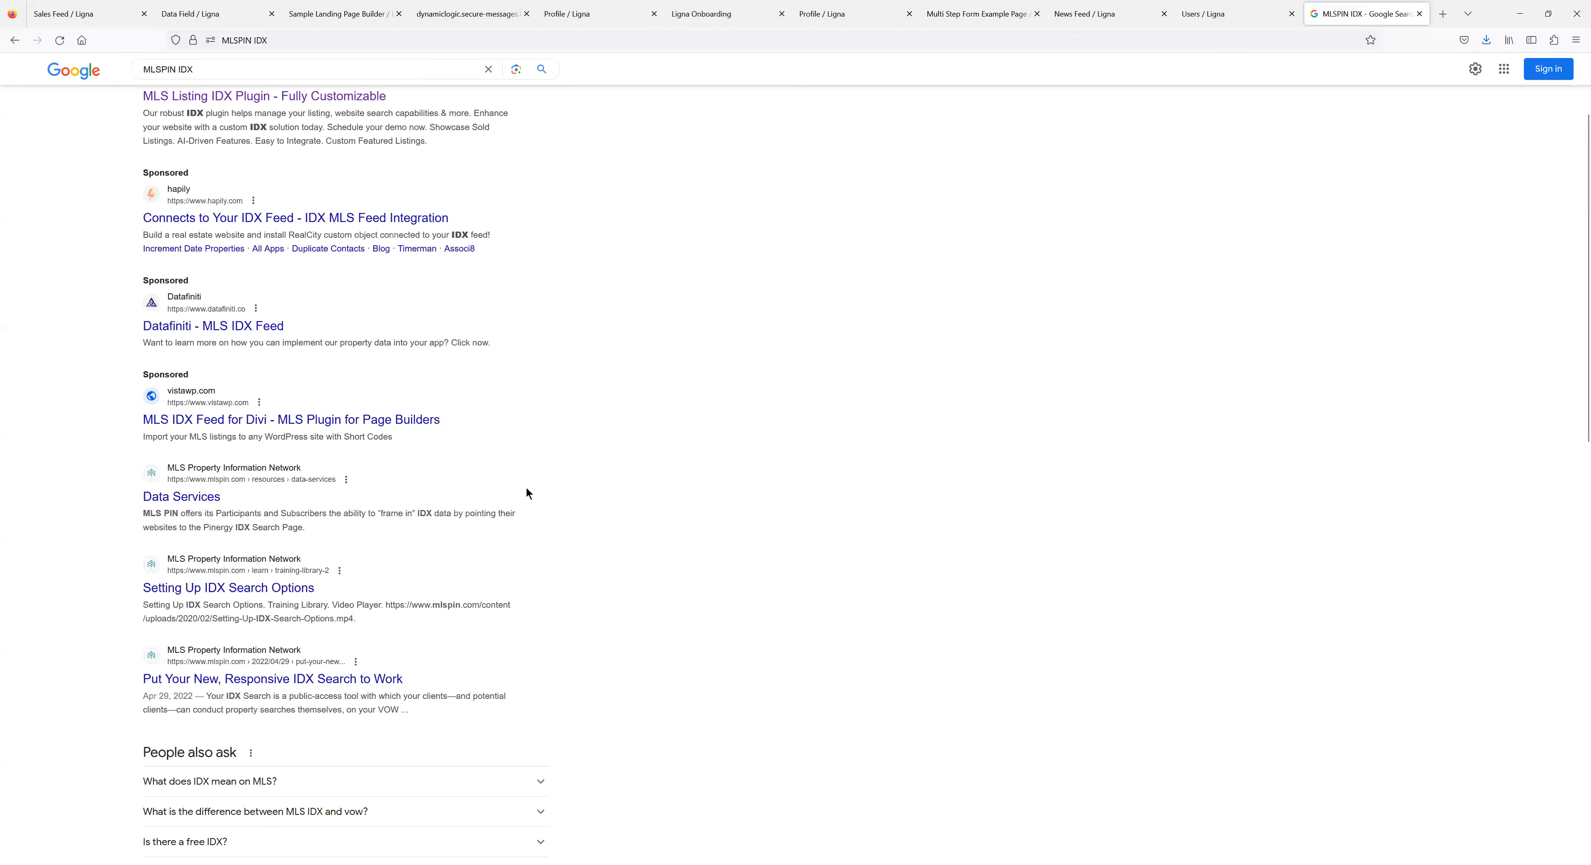
{"action": "left_click", "coordinate": [182, 497]}
Browse the MLS PIN home page, then switch back to the Ligna Sales Feed tab.
{"action": "left_click", "coordinate": [519, 116]}
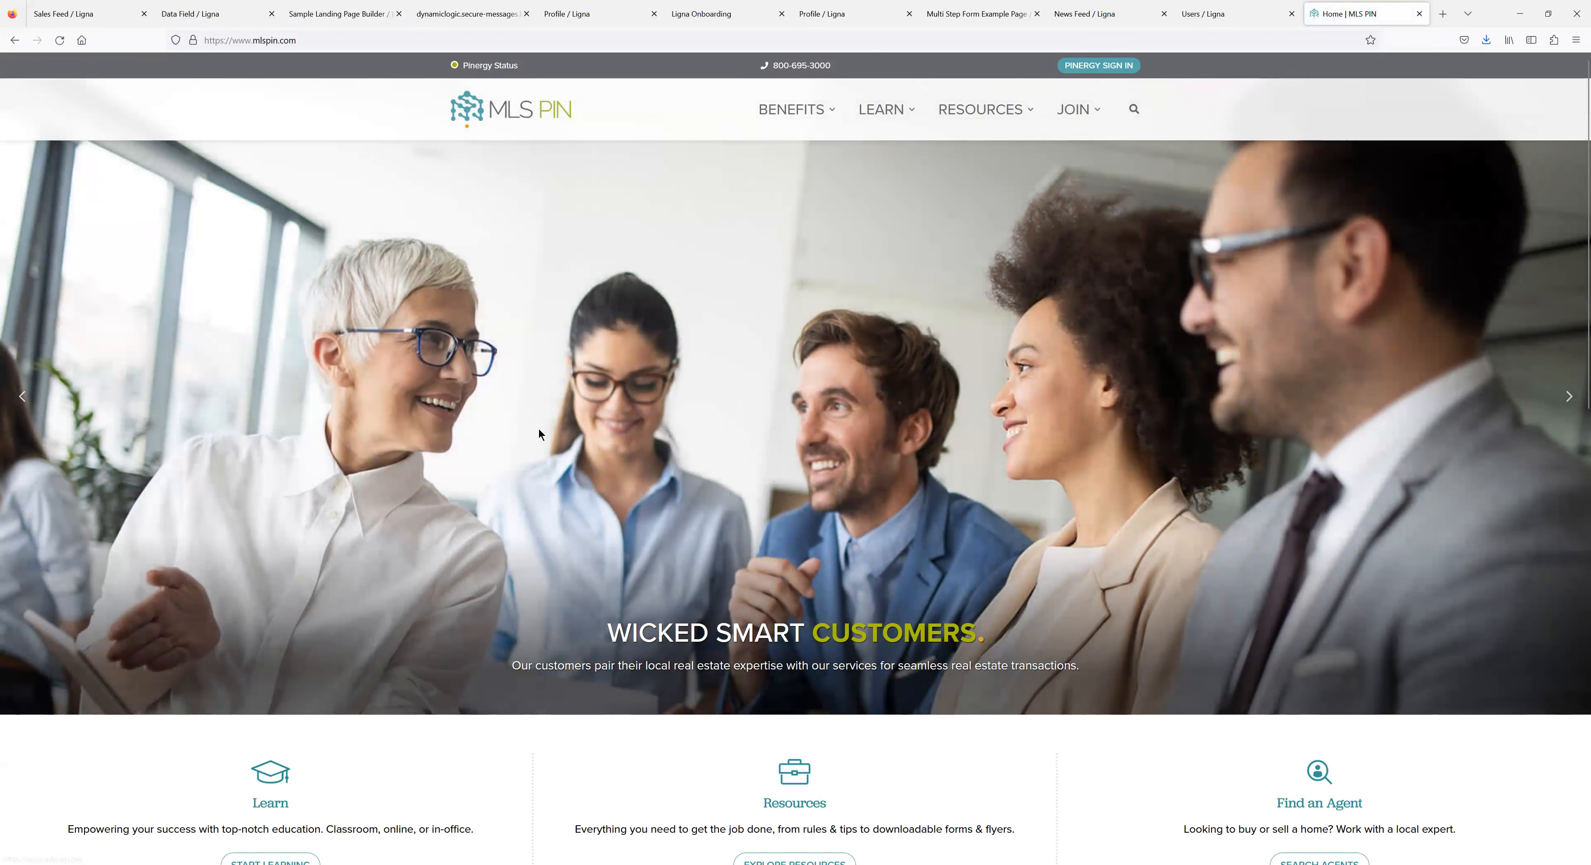
{"action": "scroll", "coordinate": [538, 428], "scroll_direction": "down", "scroll_amount": 6}
{"action": "scroll", "coordinate": [537, 426], "scroll_direction": "down", "scroll_amount": 5}
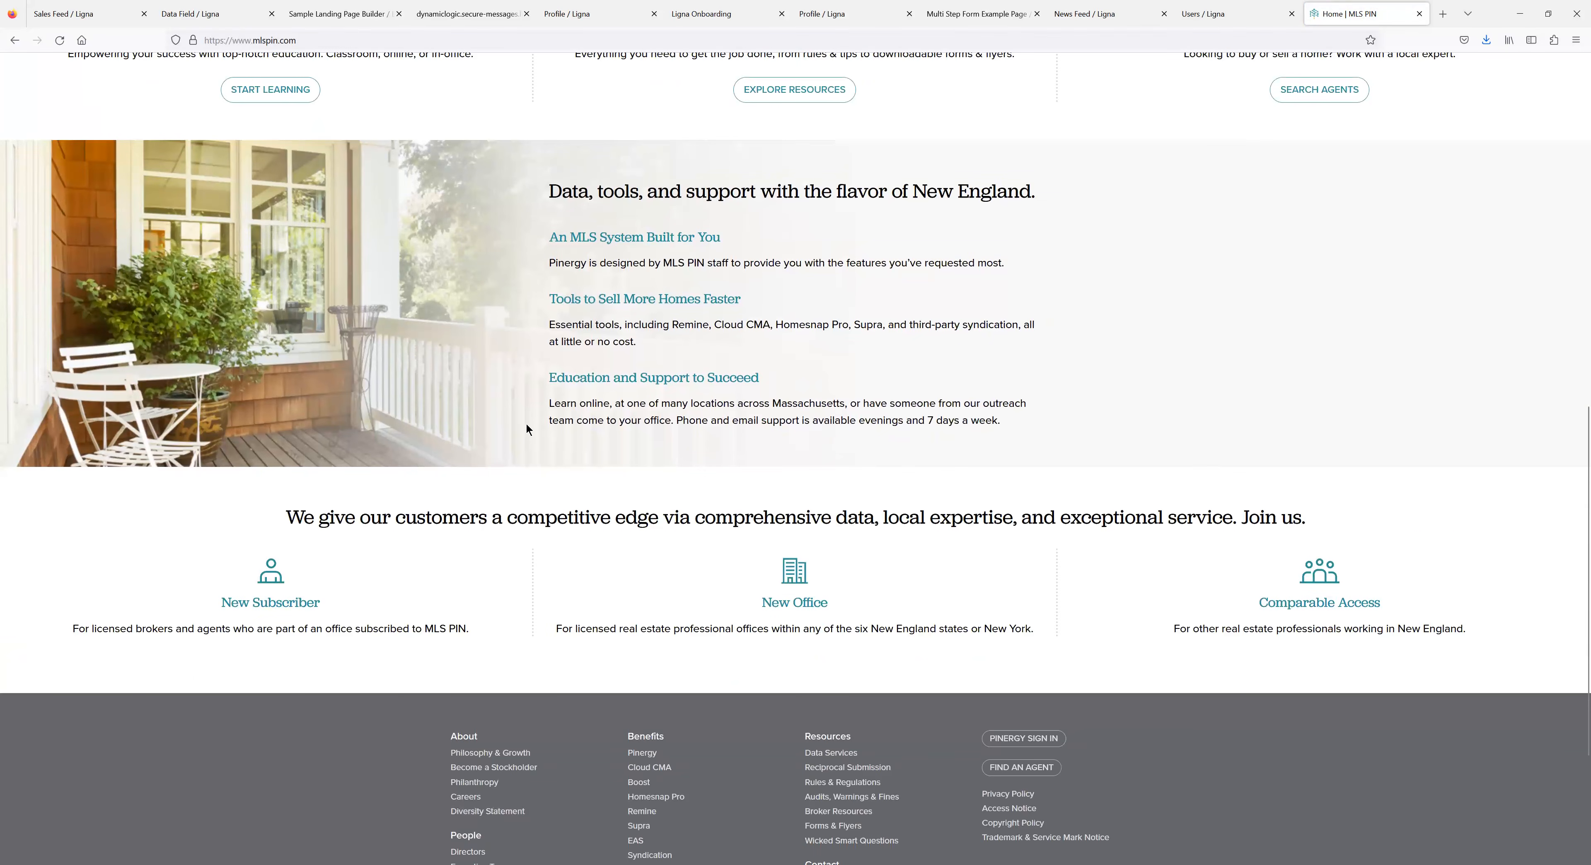
{"action": "scroll", "coordinate": [526, 424], "scroll_direction": "up", "scroll_amount": 12}
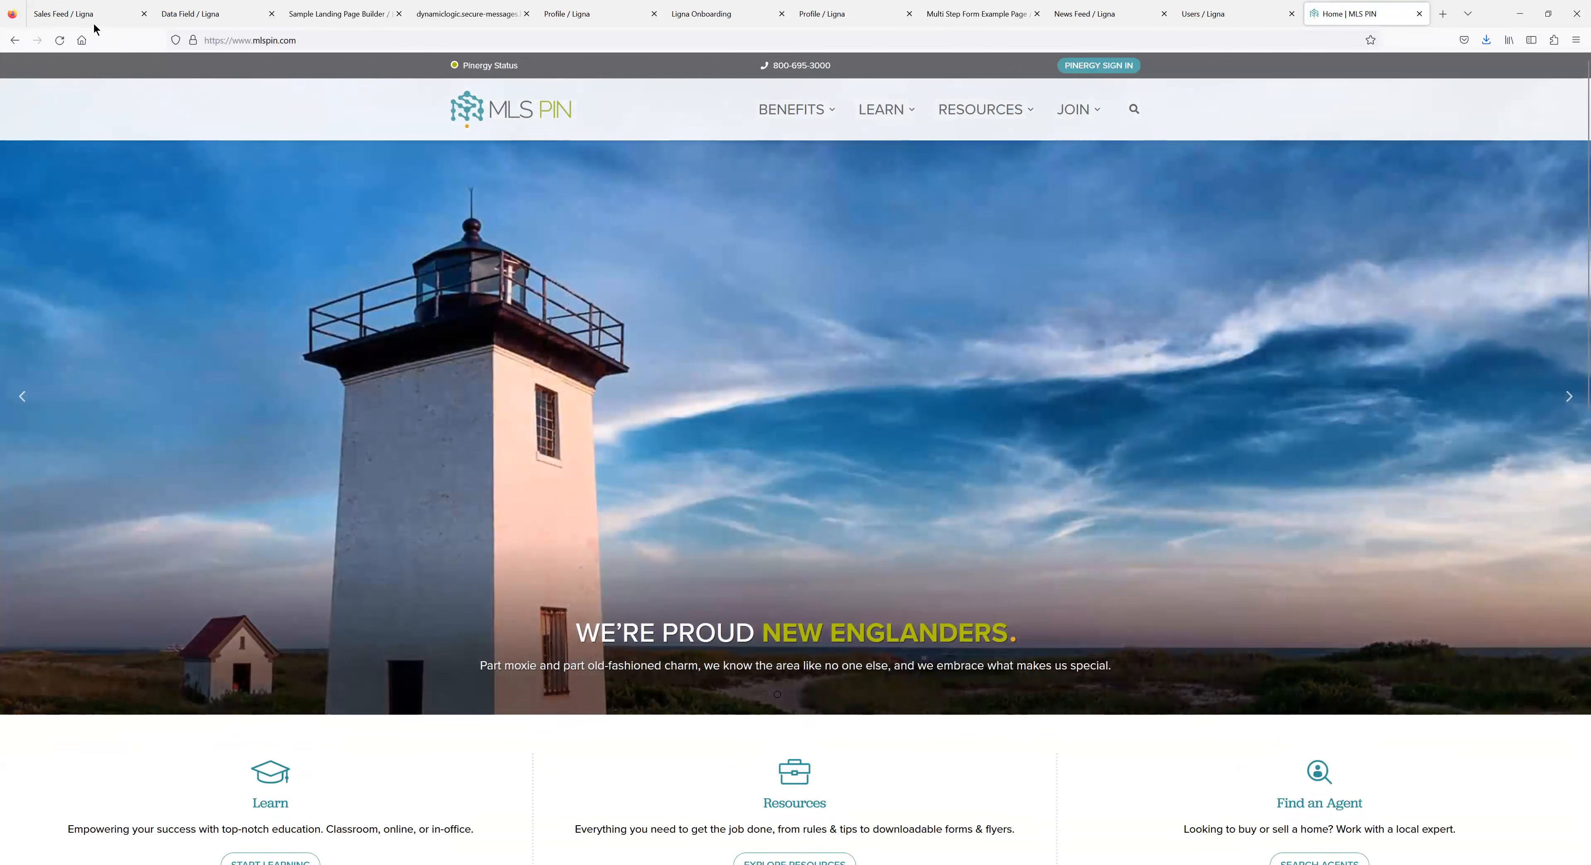
{"action": "left_click", "coordinate": [95, 15]}
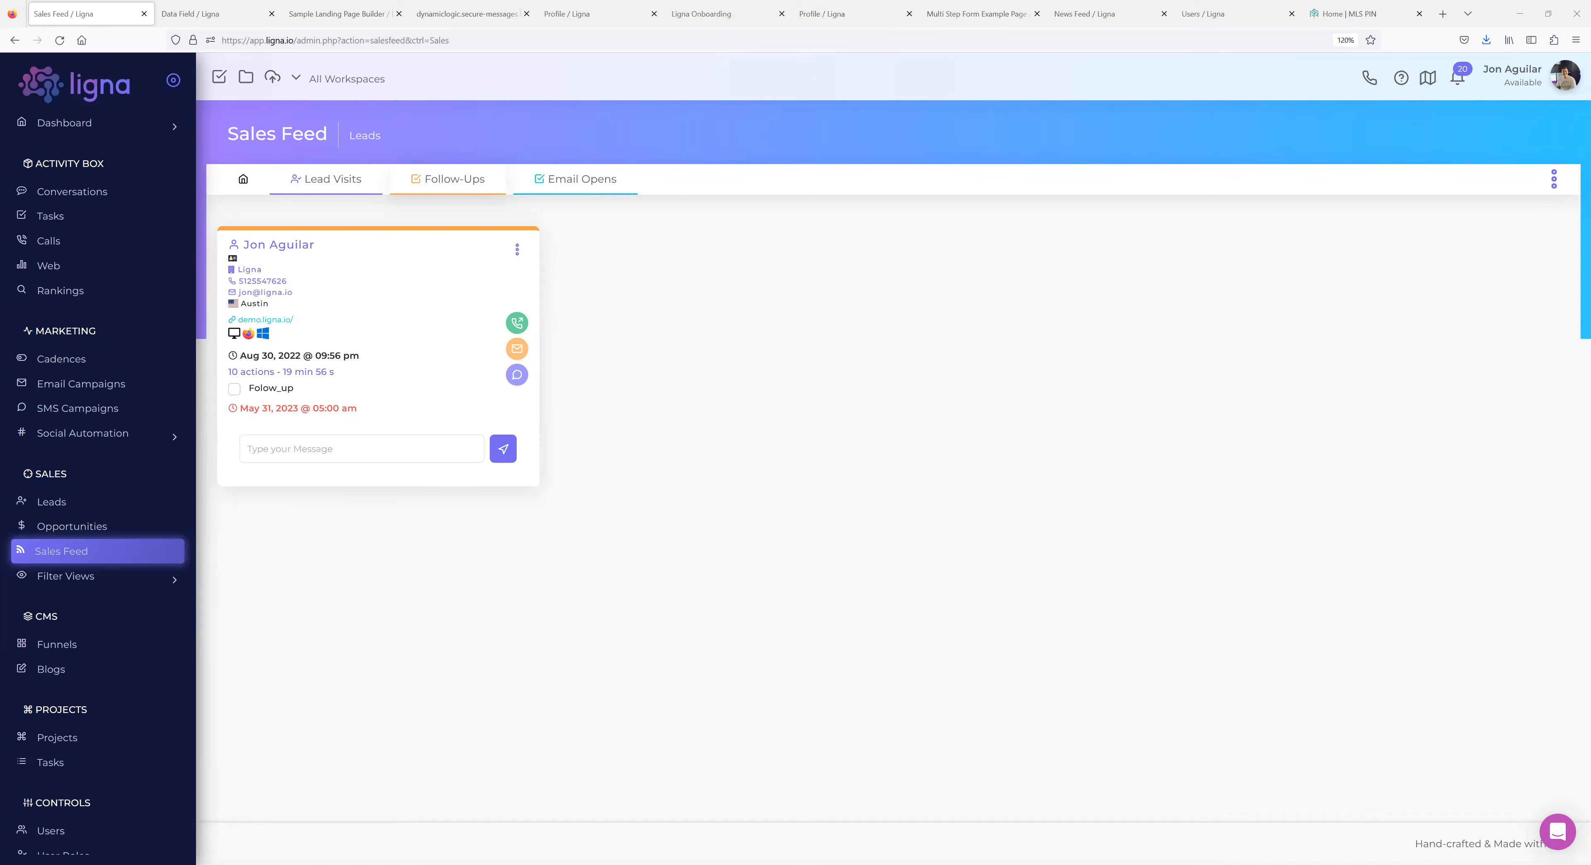
{"action": "scroll", "coordinate": [110, 526], "scroll_direction": "down", "scroll_amount": 7}
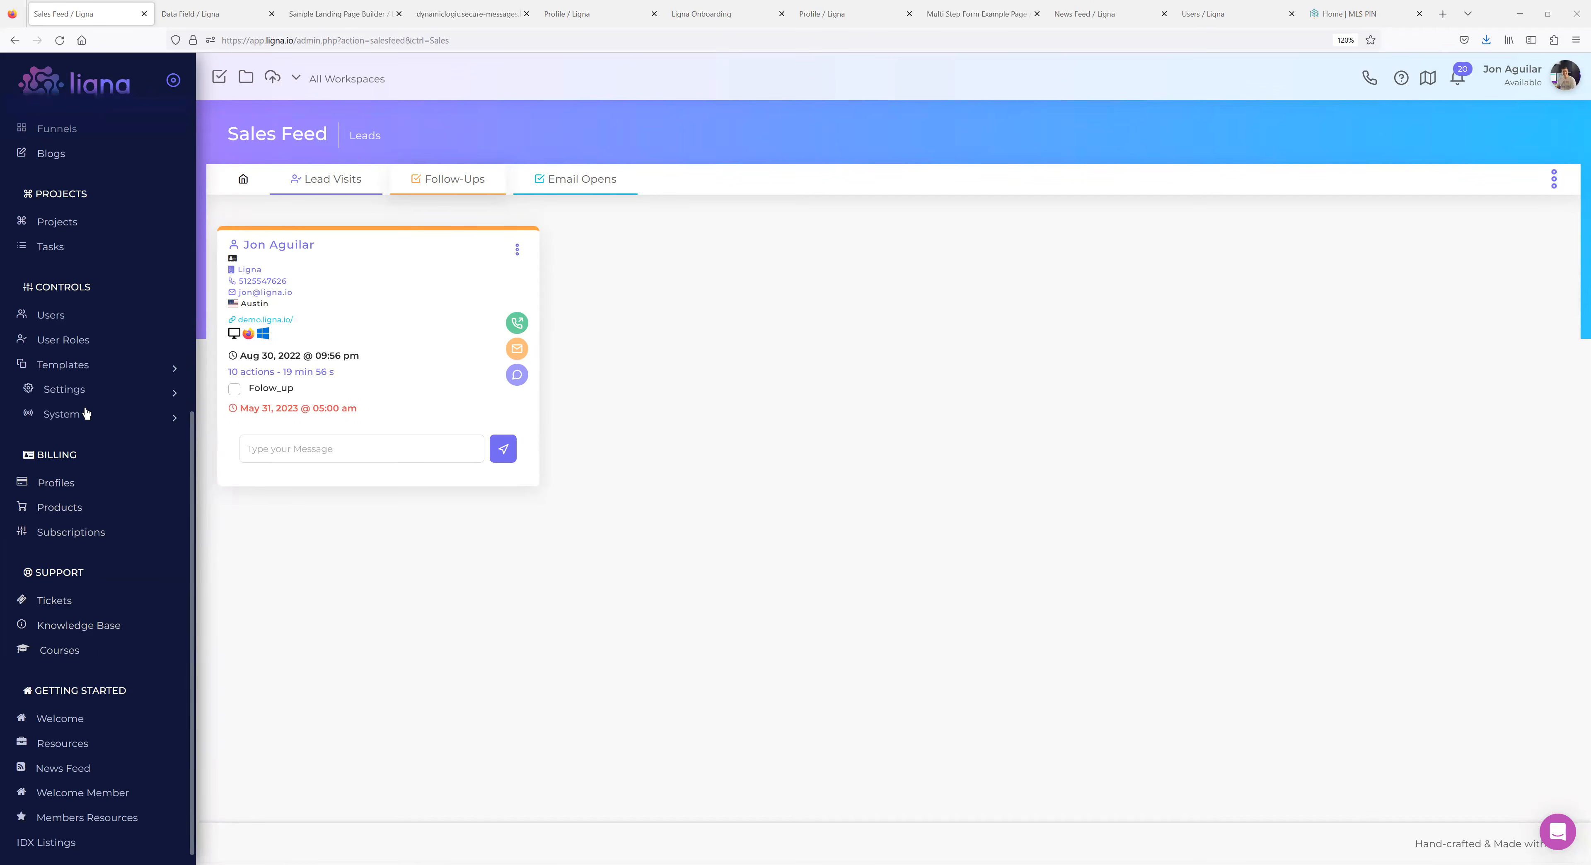
Go to System > Inventory > Limits to list the Sample Demo Limits profile (10000 emails, 1000 SMS).
{"action": "left_click", "coordinate": [81, 419]}
{"action": "left_click", "coordinate": [78, 422]}
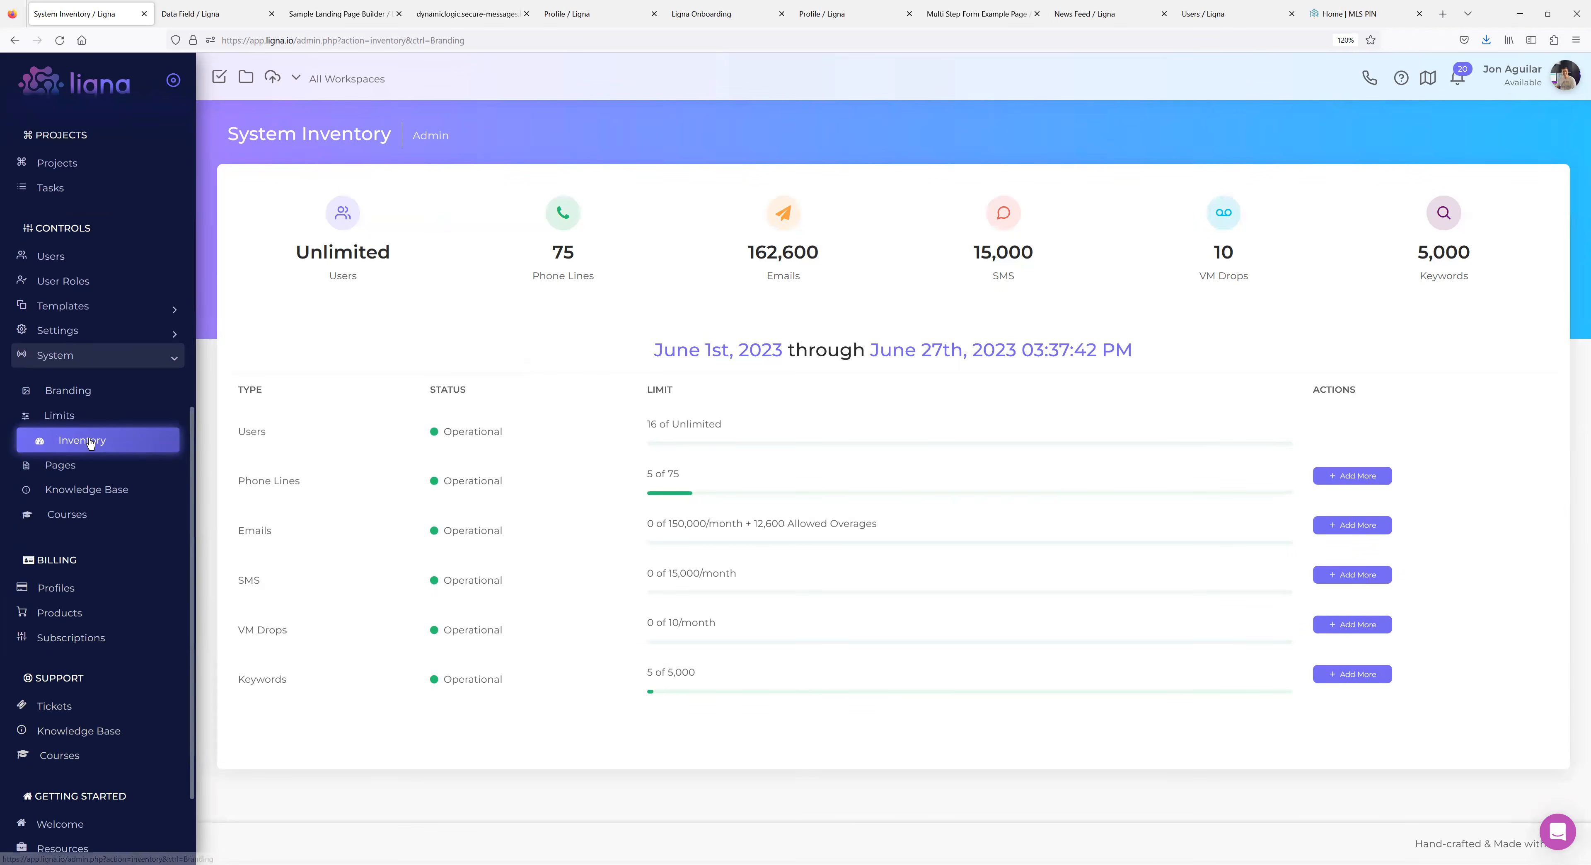
{"action": "left_click", "coordinate": [67, 420]}
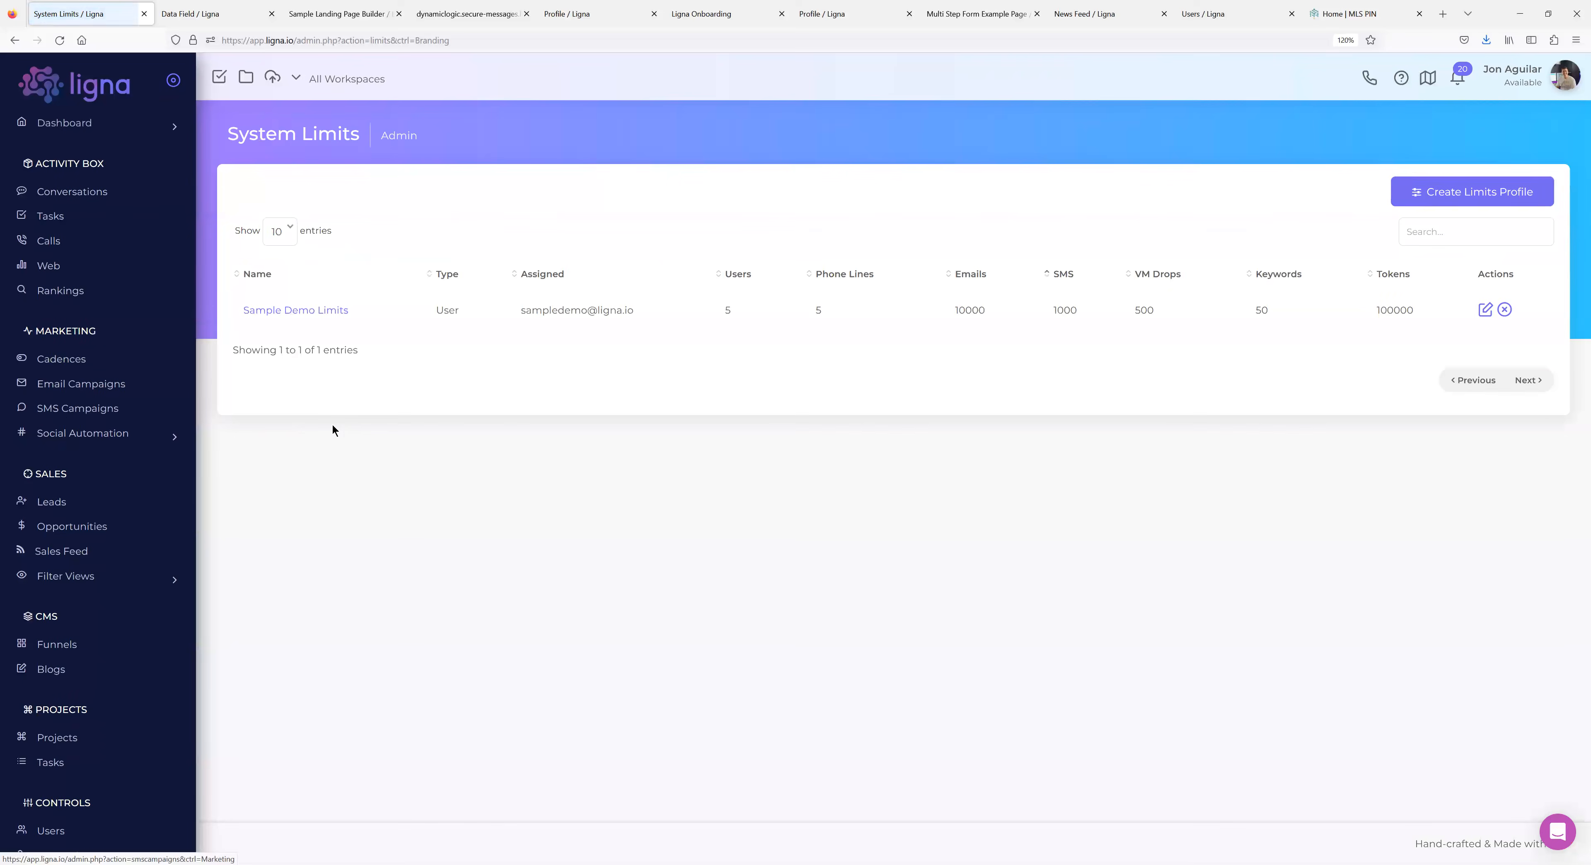
Open Sample Demo Limits and review its limits and prices, including emails at 0.001 and SMS at 0.015.
{"action": "left_click", "coordinate": [305, 311]}
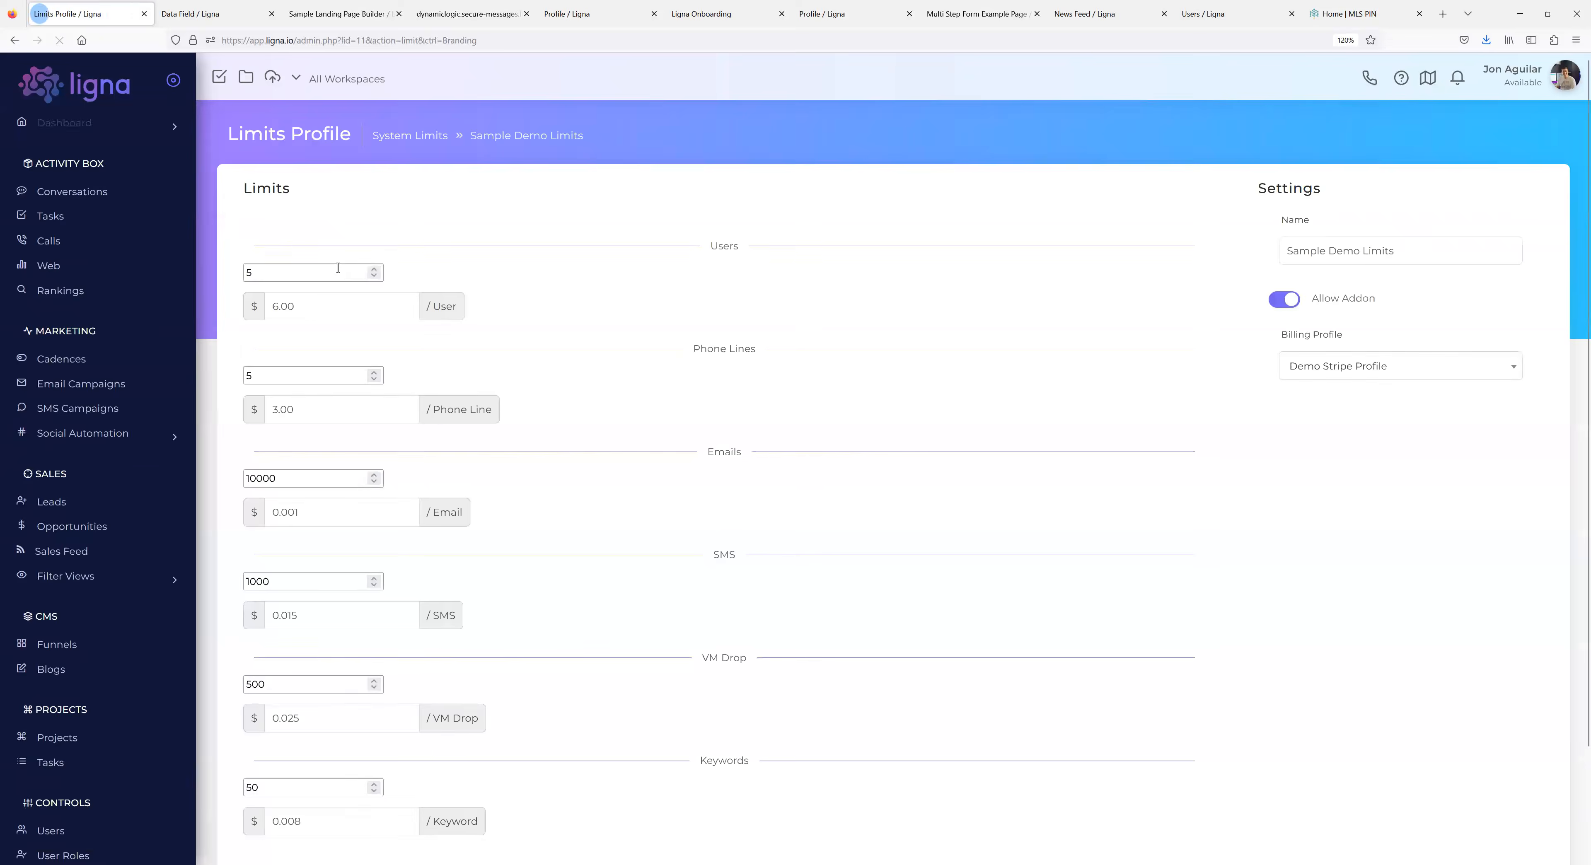
{"action": "scroll", "coordinate": [344, 318], "scroll_direction": "down", "scroll_amount": 2}
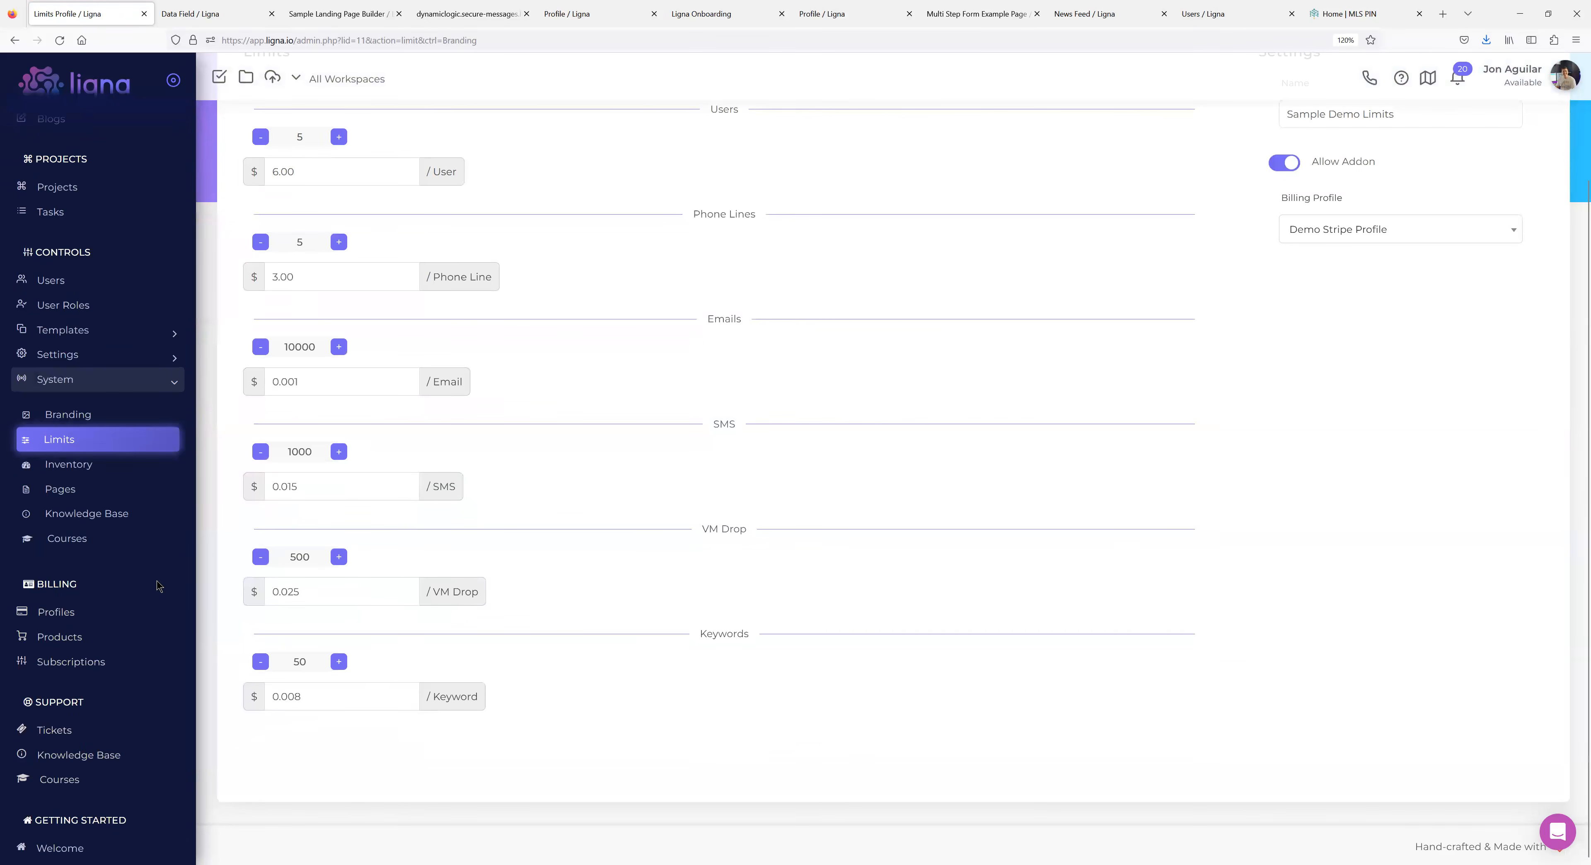
{"action": "scroll", "coordinate": [114, 539], "scroll_direction": "up", "scroll_amount": 5}
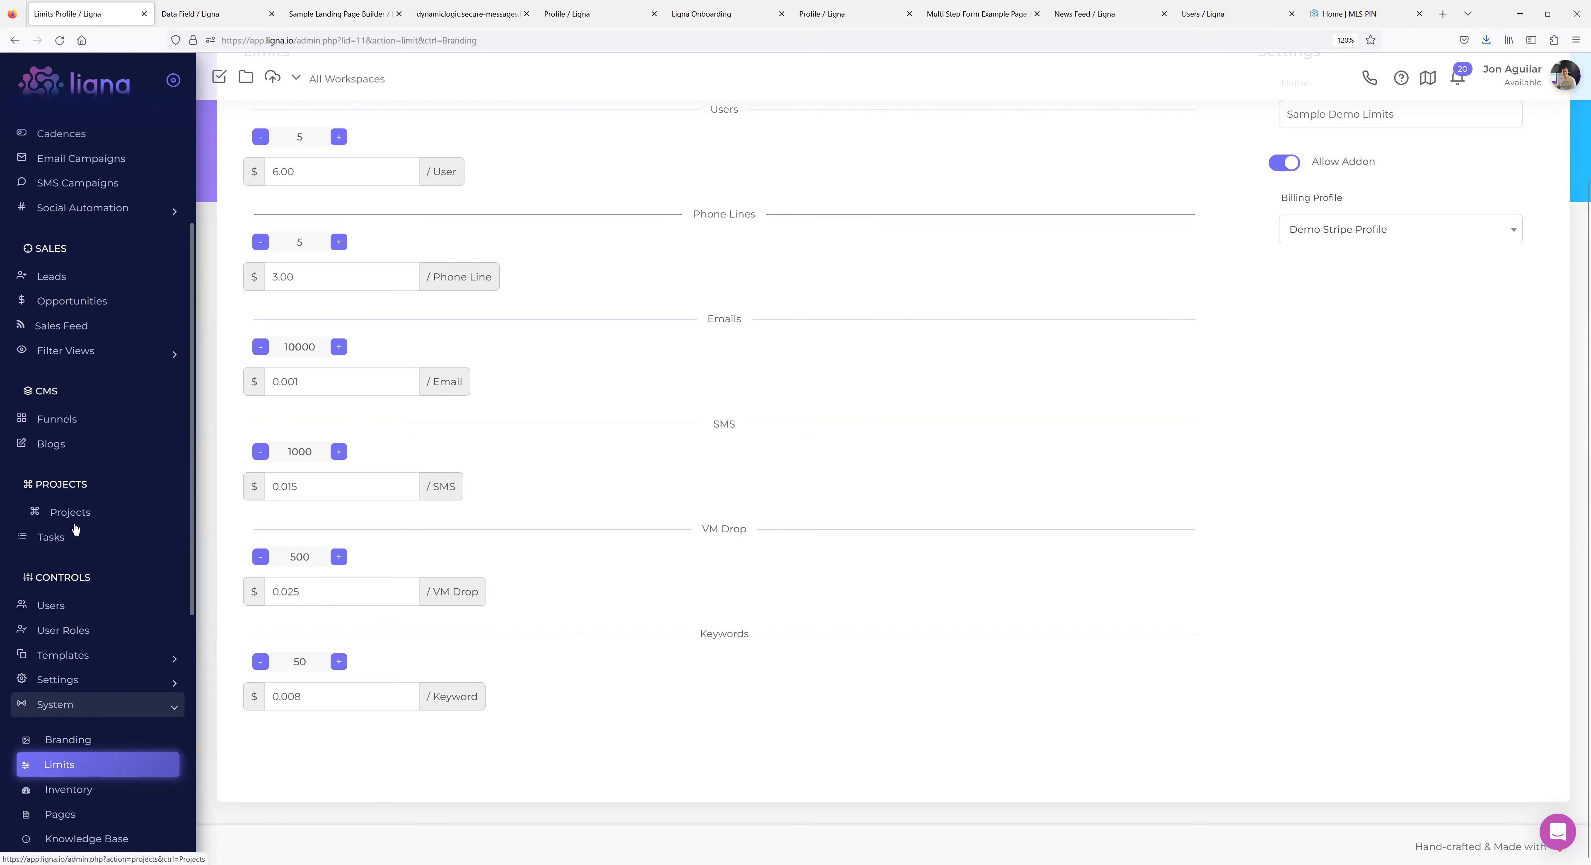
{"action": "scroll", "coordinate": [89, 519], "scroll_direction": "down", "scroll_amount": 2}
{"action": "scroll", "coordinate": [128, 497], "scroll_direction": "down", "scroll_amount": 1}
{"action": "scroll", "coordinate": [128, 498], "scroll_direction": "down", "scroll_amount": 1}
{"action": "left_click", "coordinate": [99, 437]}
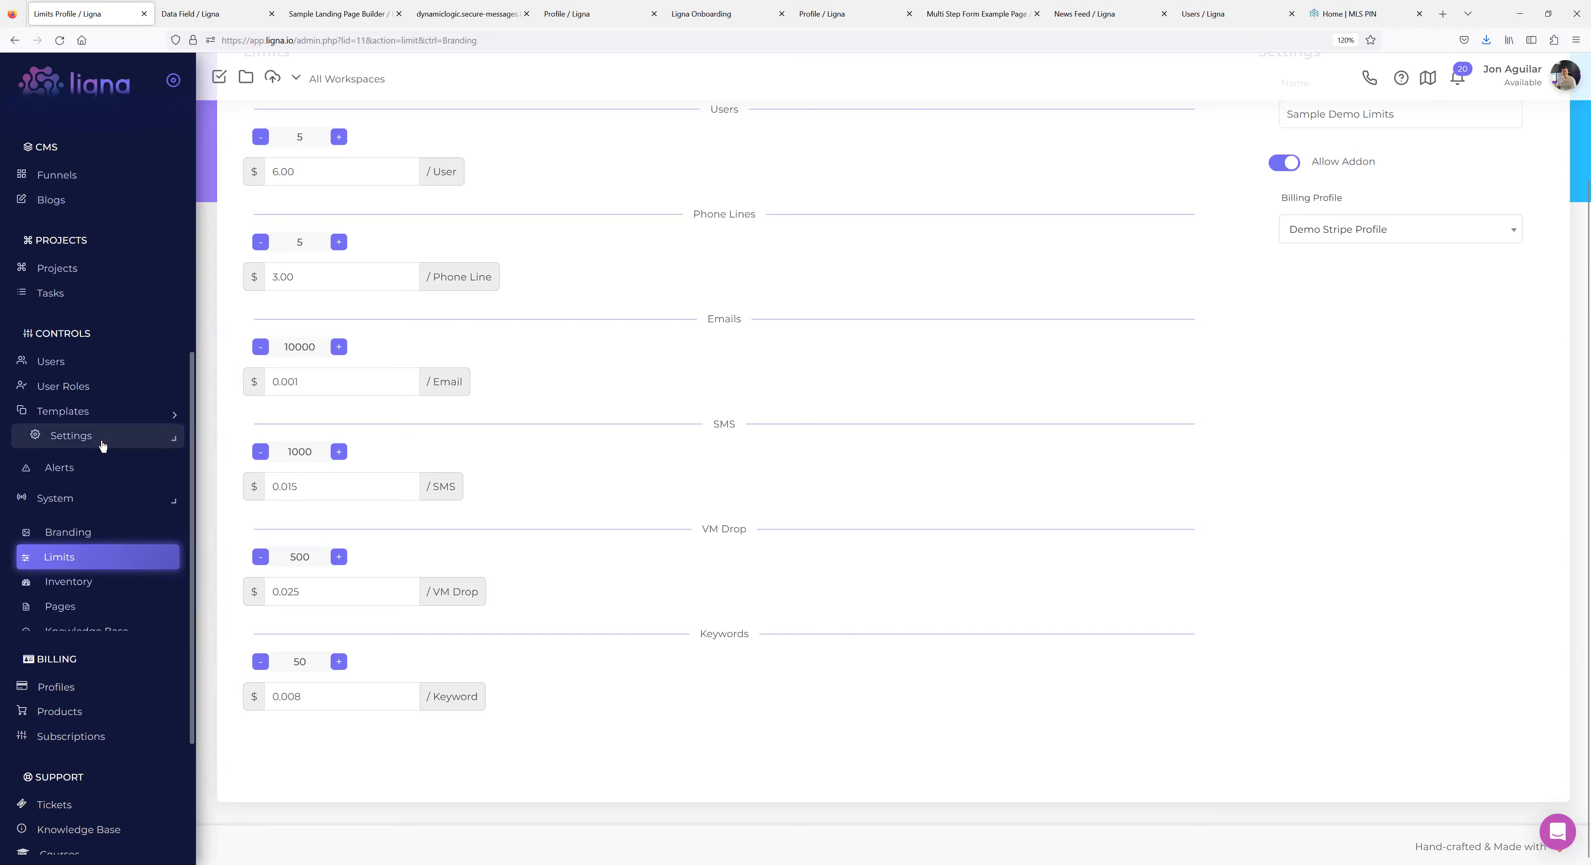
Open Domains, preview the Add Domain form without adding anything, then open secure-messages.live.
{"action": "left_click", "coordinate": [69, 547]}
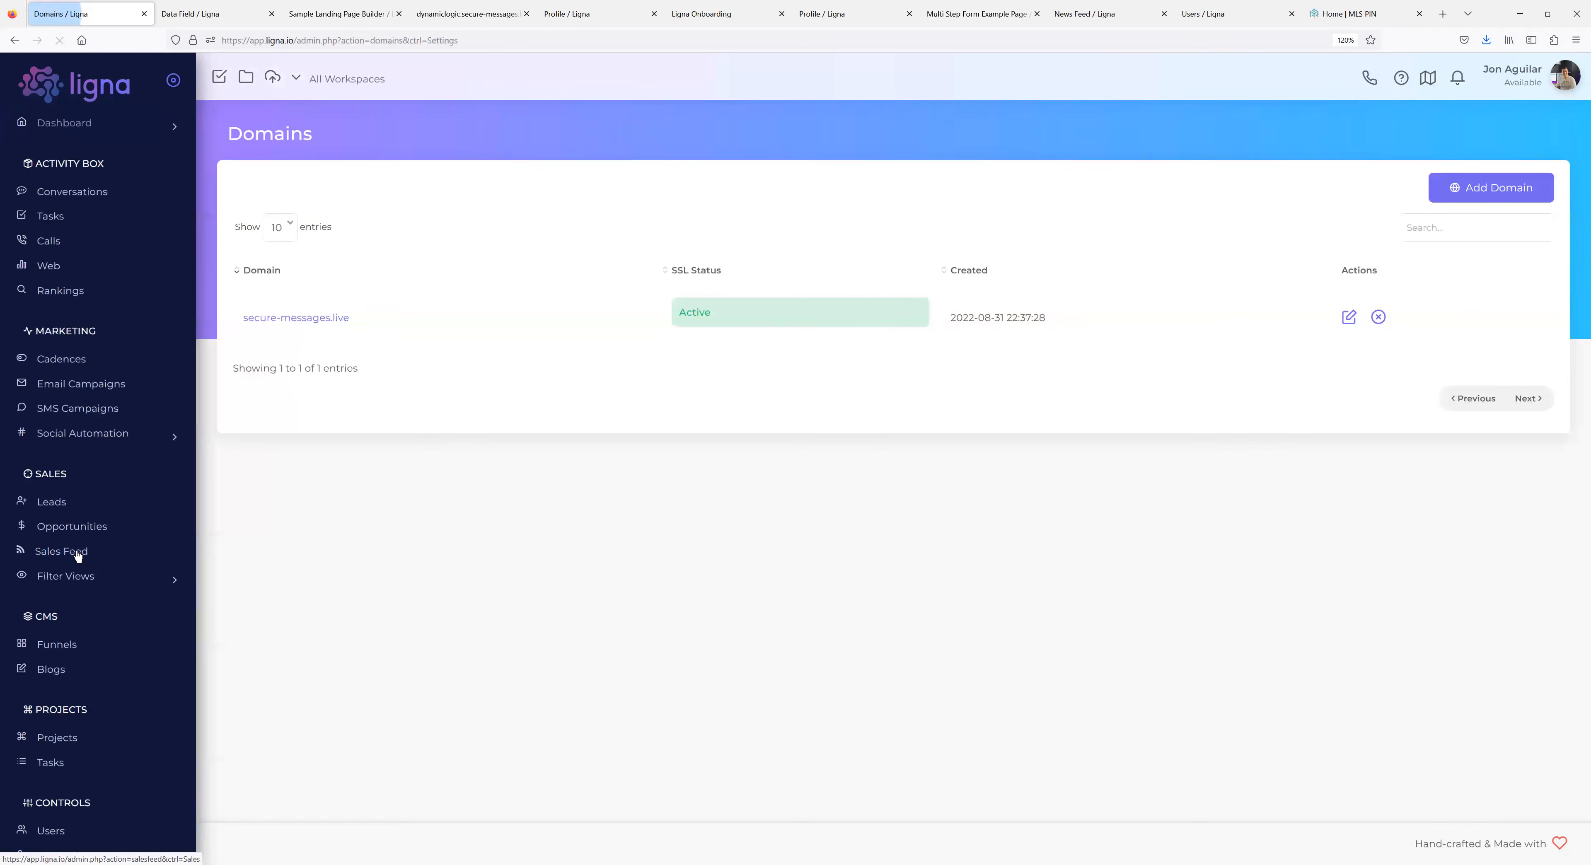
{"action": "left_click", "coordinate": [1483, 187]}
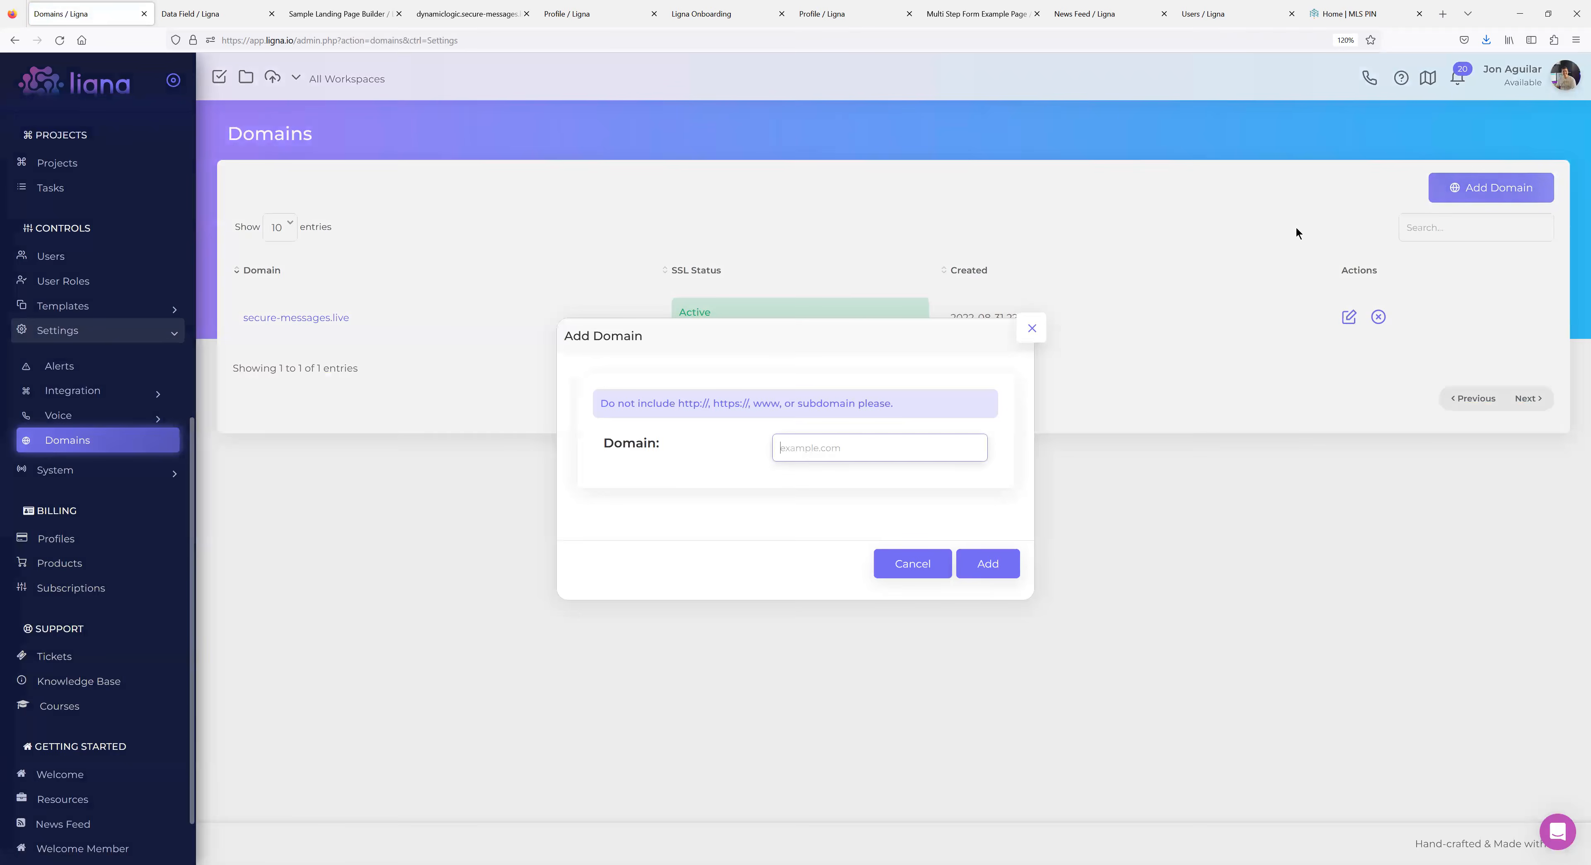
{"action": "left_click_drag", "start_coordinate": [896, 403], "coordinate": [603, 406]}
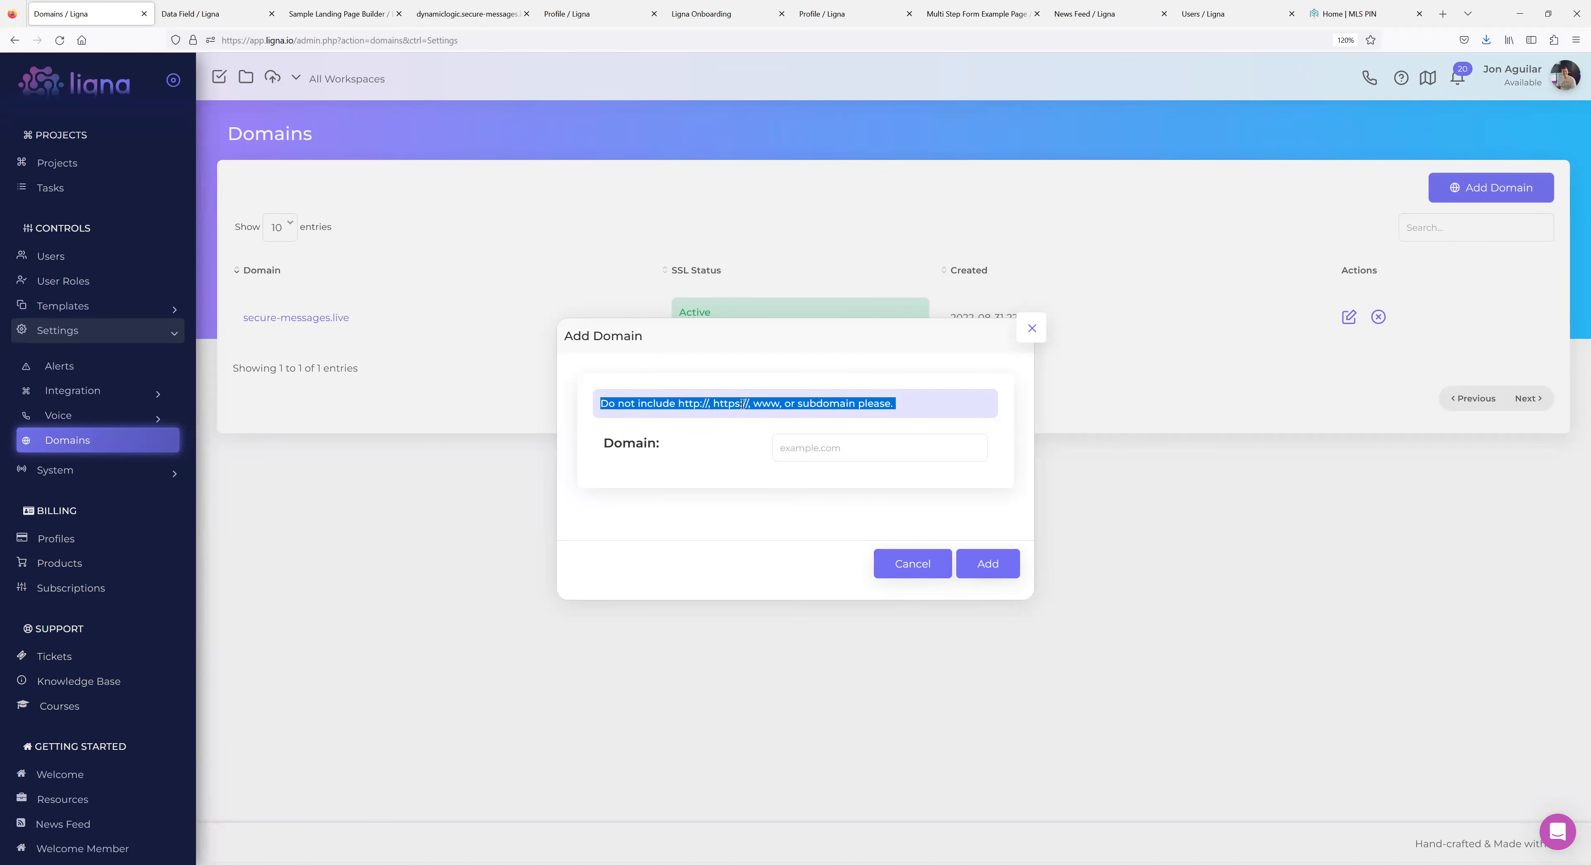
{"action": "left_click", "coordinate": [783, 402]}
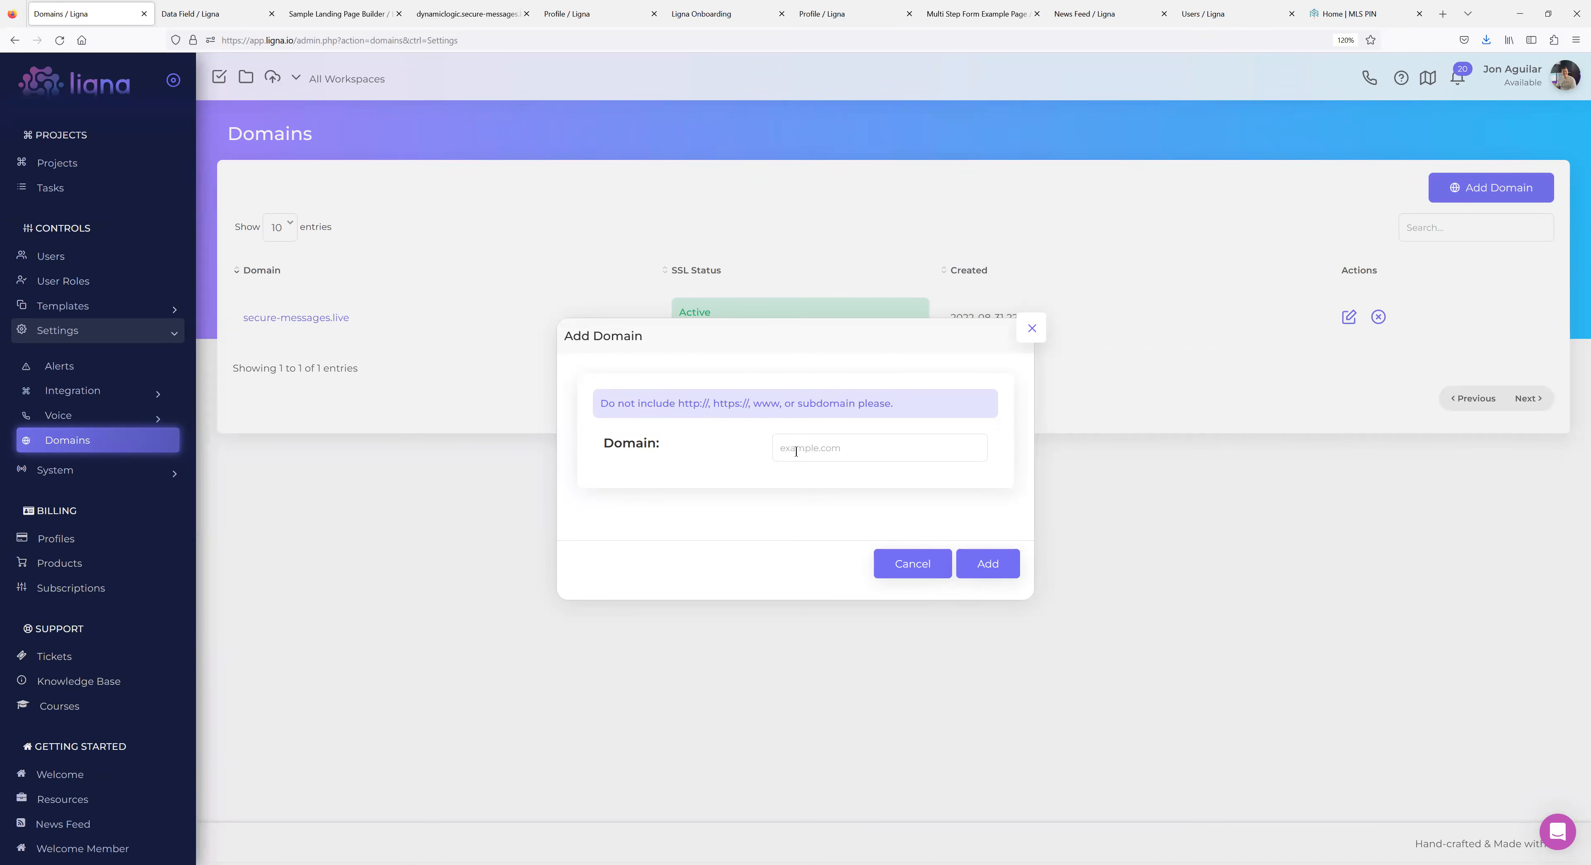
{"action": "left_click", "coordinate": [1029, 337]}
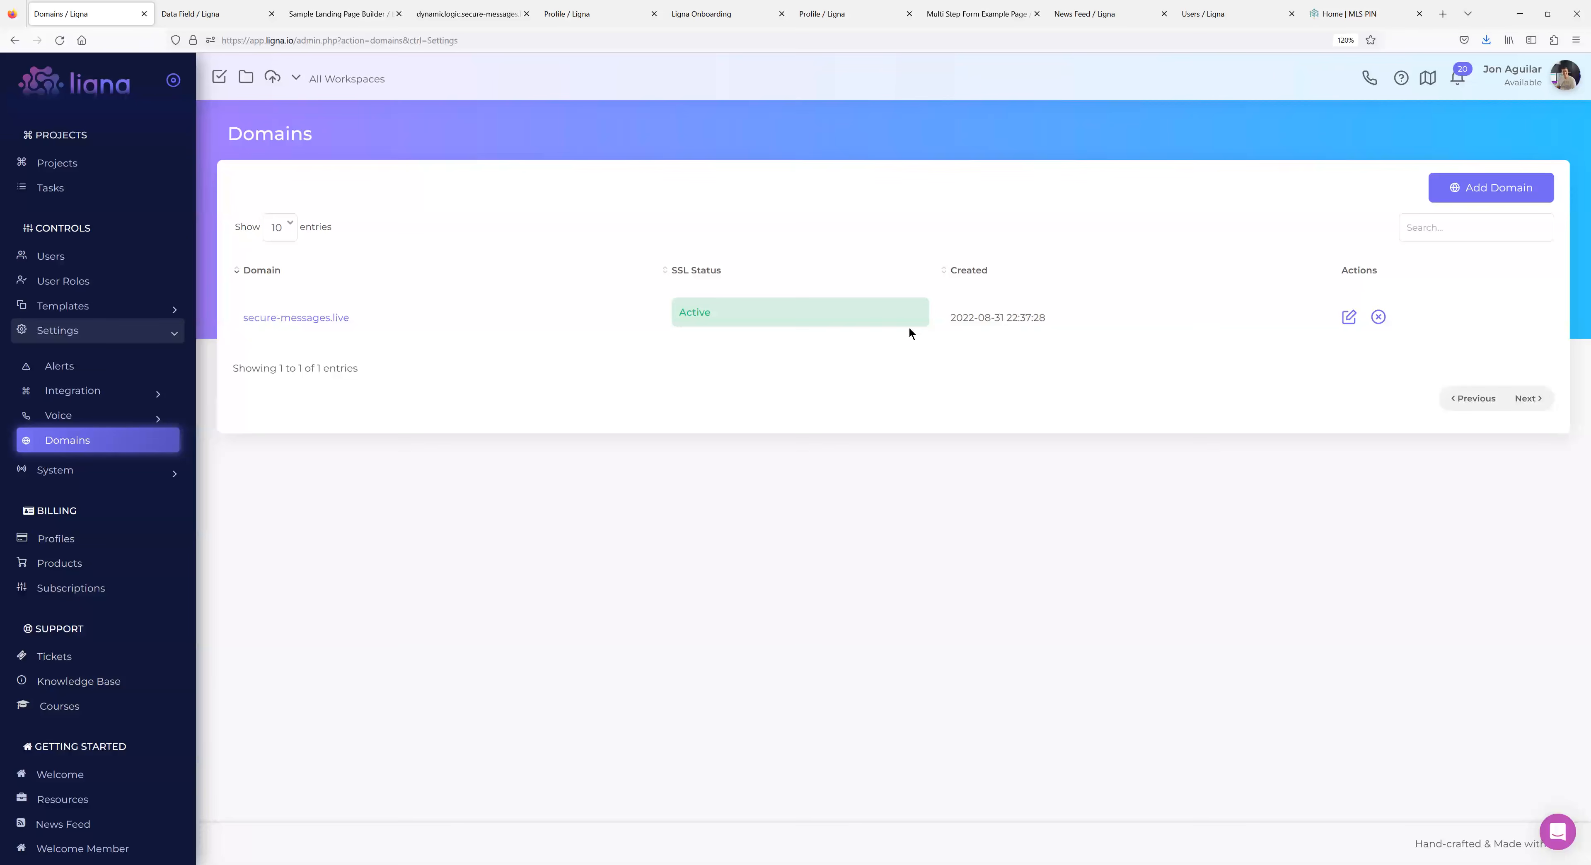
{"action": "left_click", "coordinate": [291, 319]}
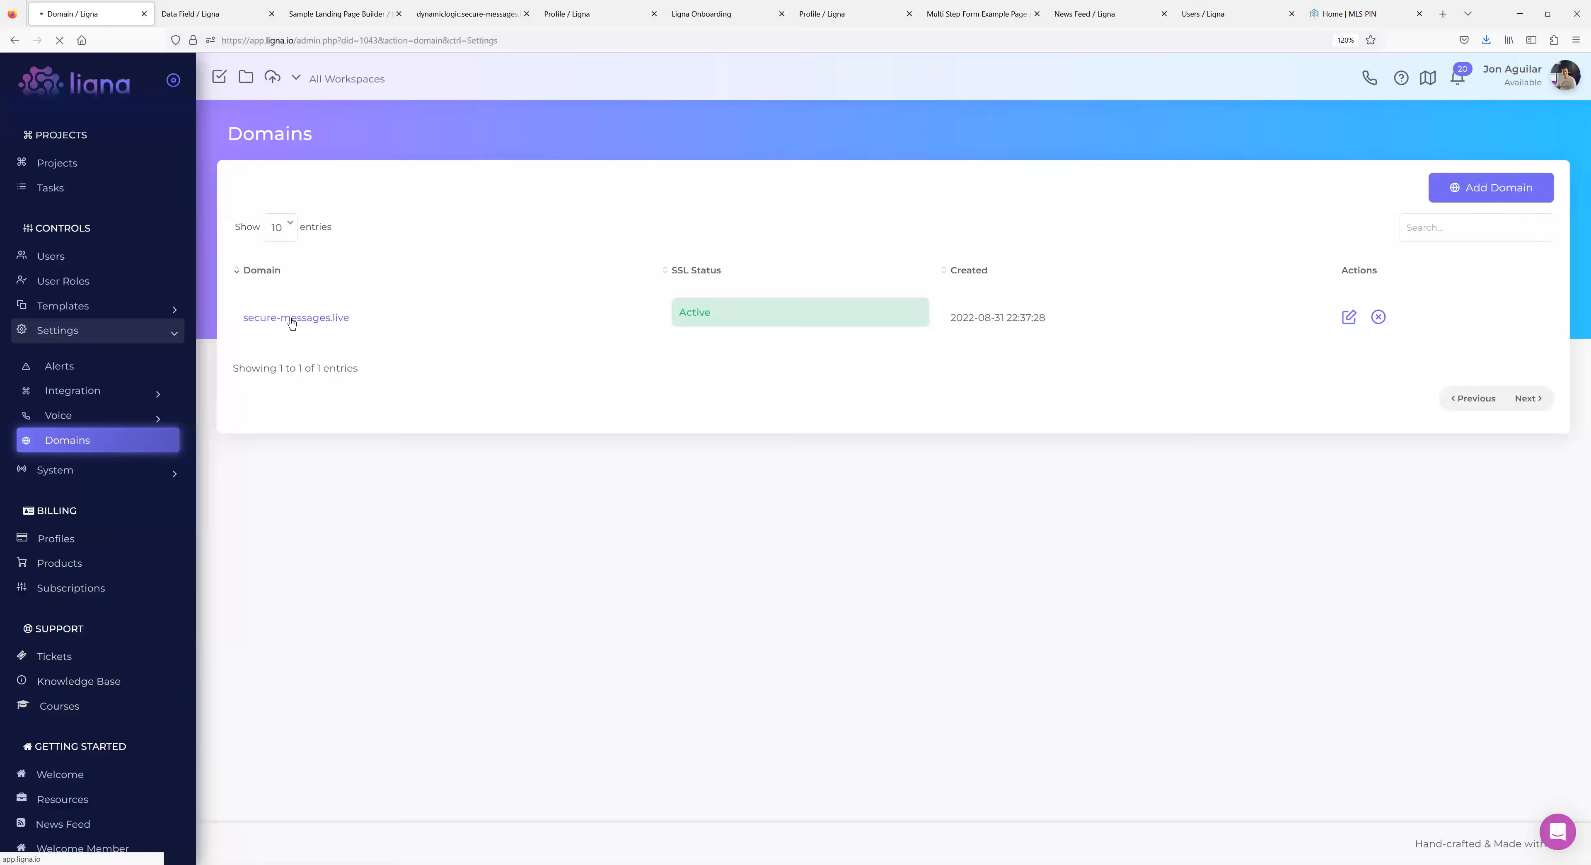
Review secure-messages.live's A record (52.39.68.83), CNAME record and the three email DNS entries.
{"action": "mouse_move", "coordinate": [234, 259]}
{"action": "left_mouse_down"}
{"action": "mouse_move", "coordinate": [325, 364]}
{"action": "mouse_move", "coordinate": [233, 258]}
{"action": "left_mouse_up"}
{"action": "left_click", "coordinate": [431, 359]}
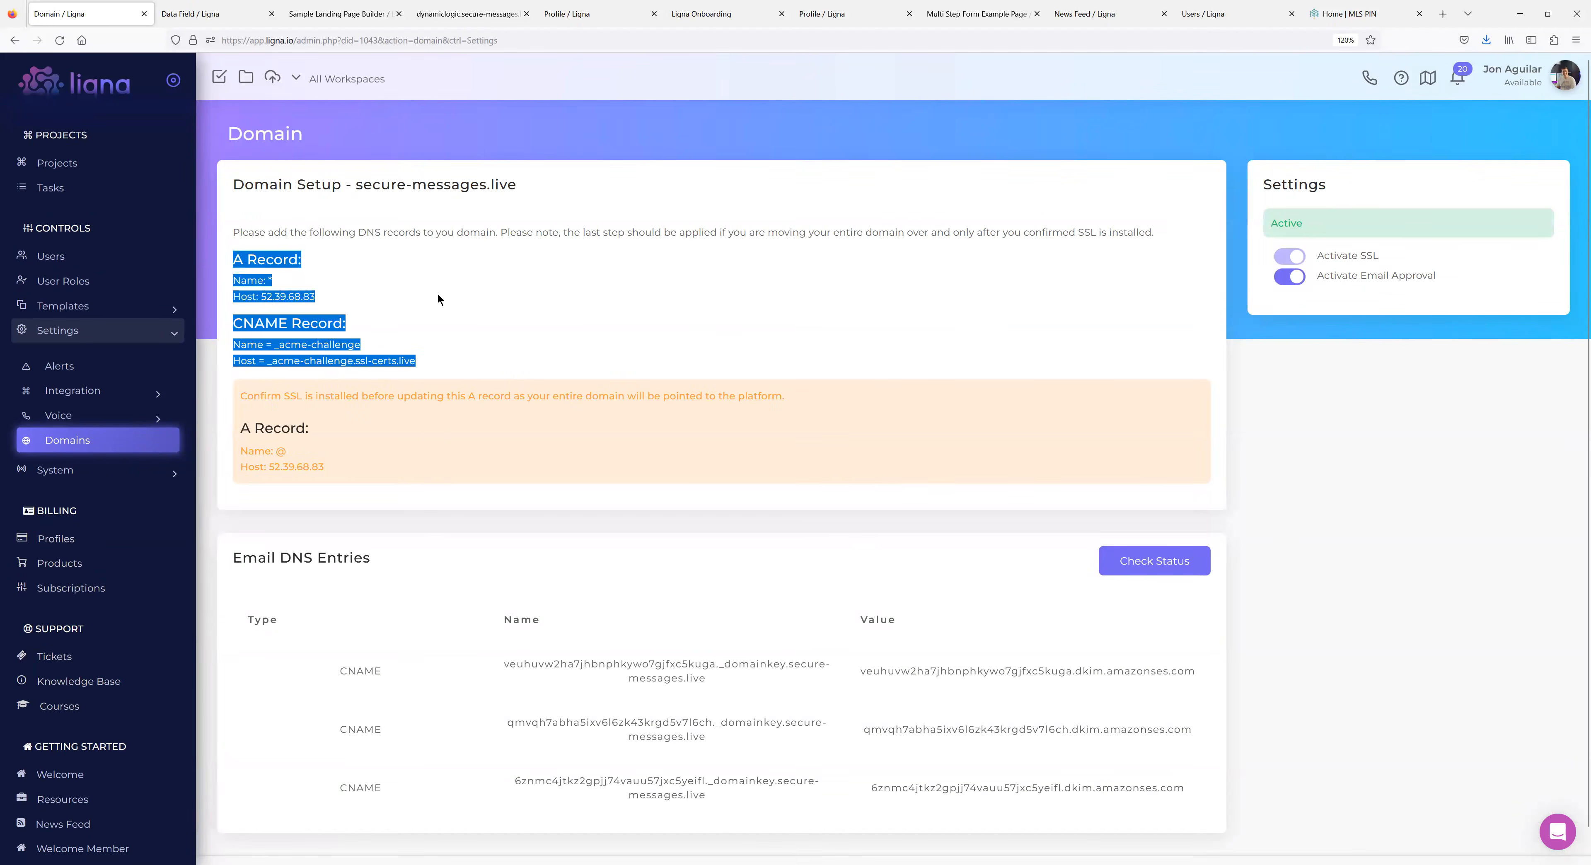
{"action": "left_click", "coordinate": [401, 308]}
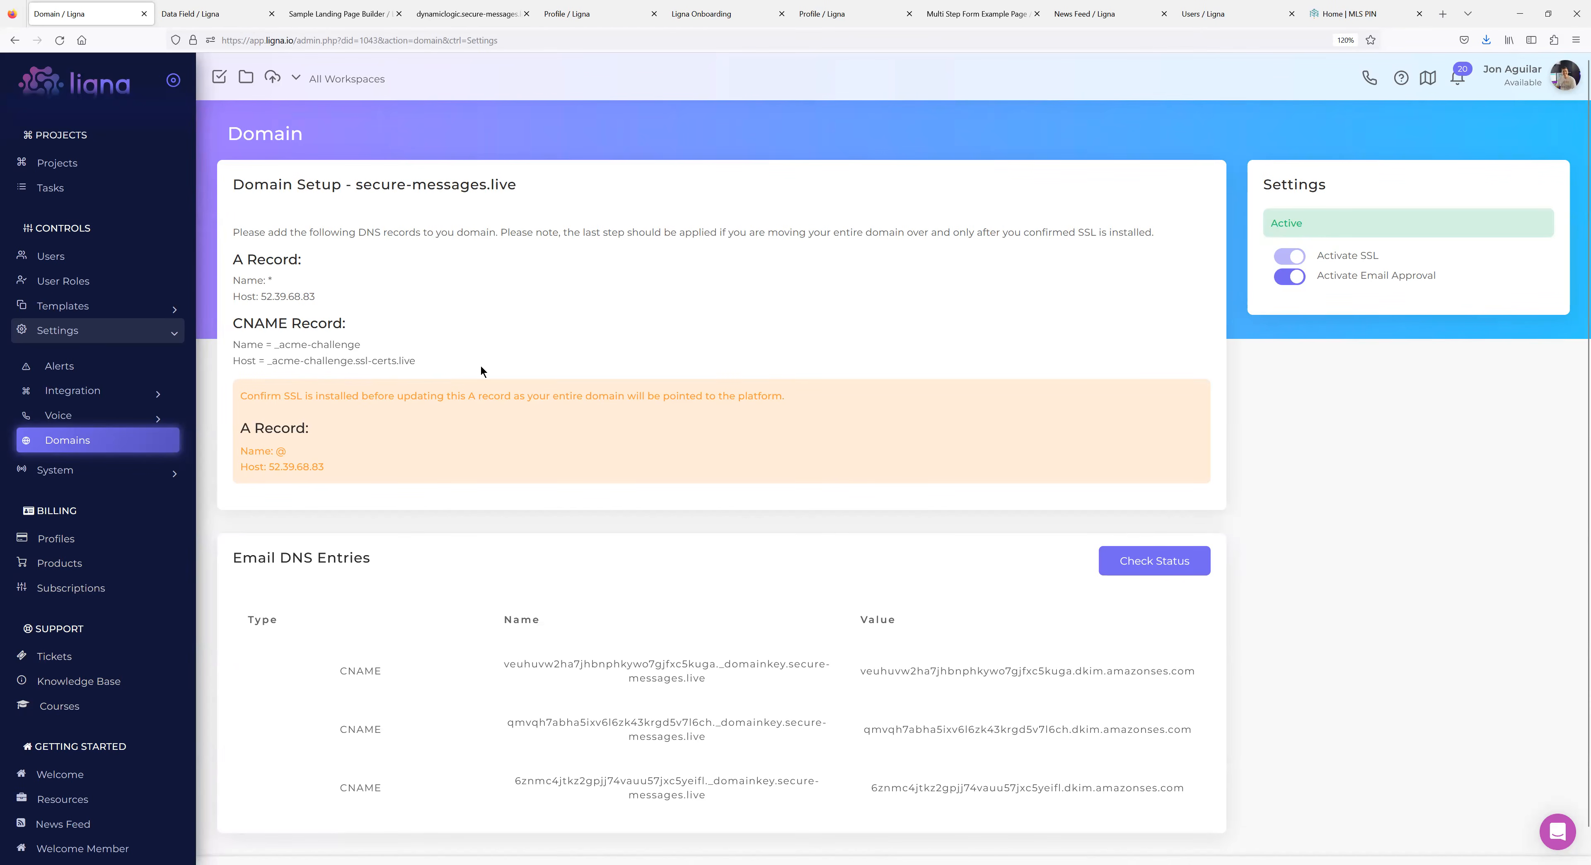
{"action": "scroll", "coordinate": [472, 361], "scroll_direction": "down", "scroll_amount": 1}
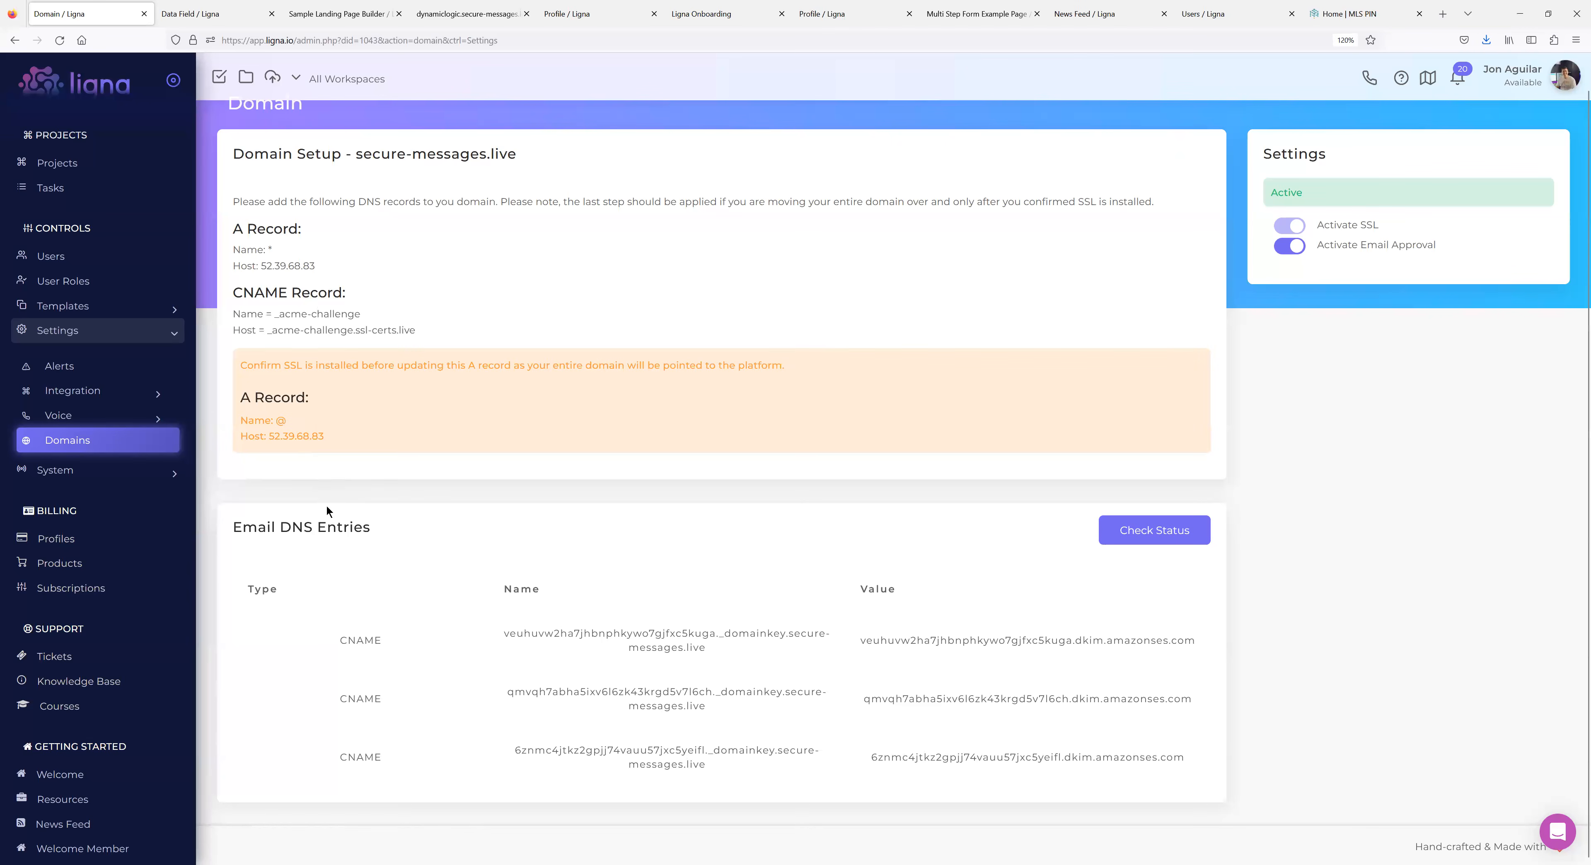
{"action": "left_click_drag", "start_coordinate": [325, 436], "coordinate": [240, 401]}
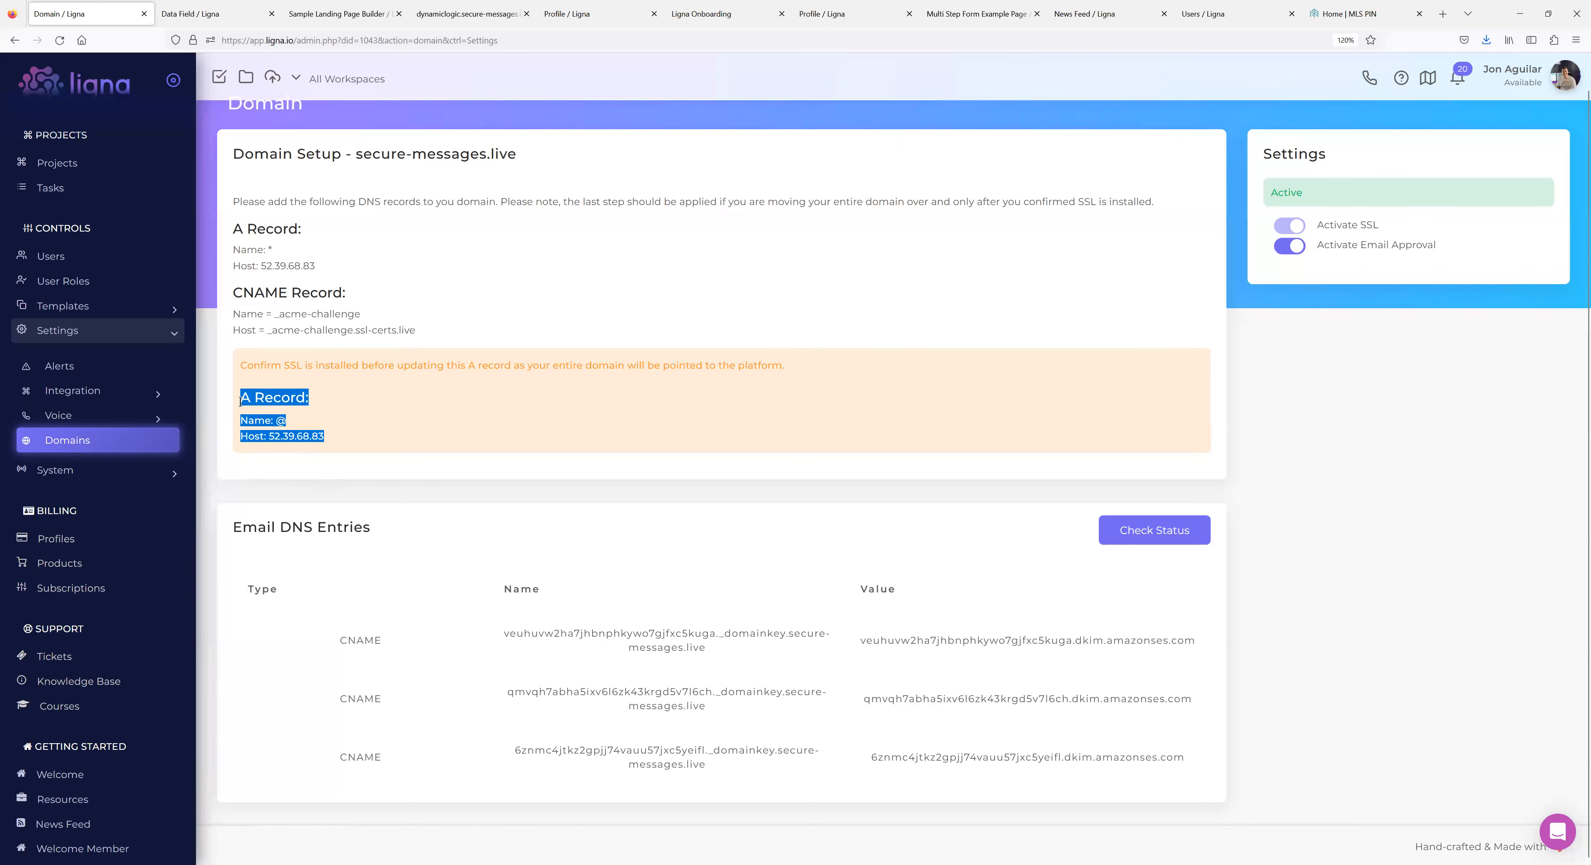
{"action": "left_click", "coordinate": [475, 414]}
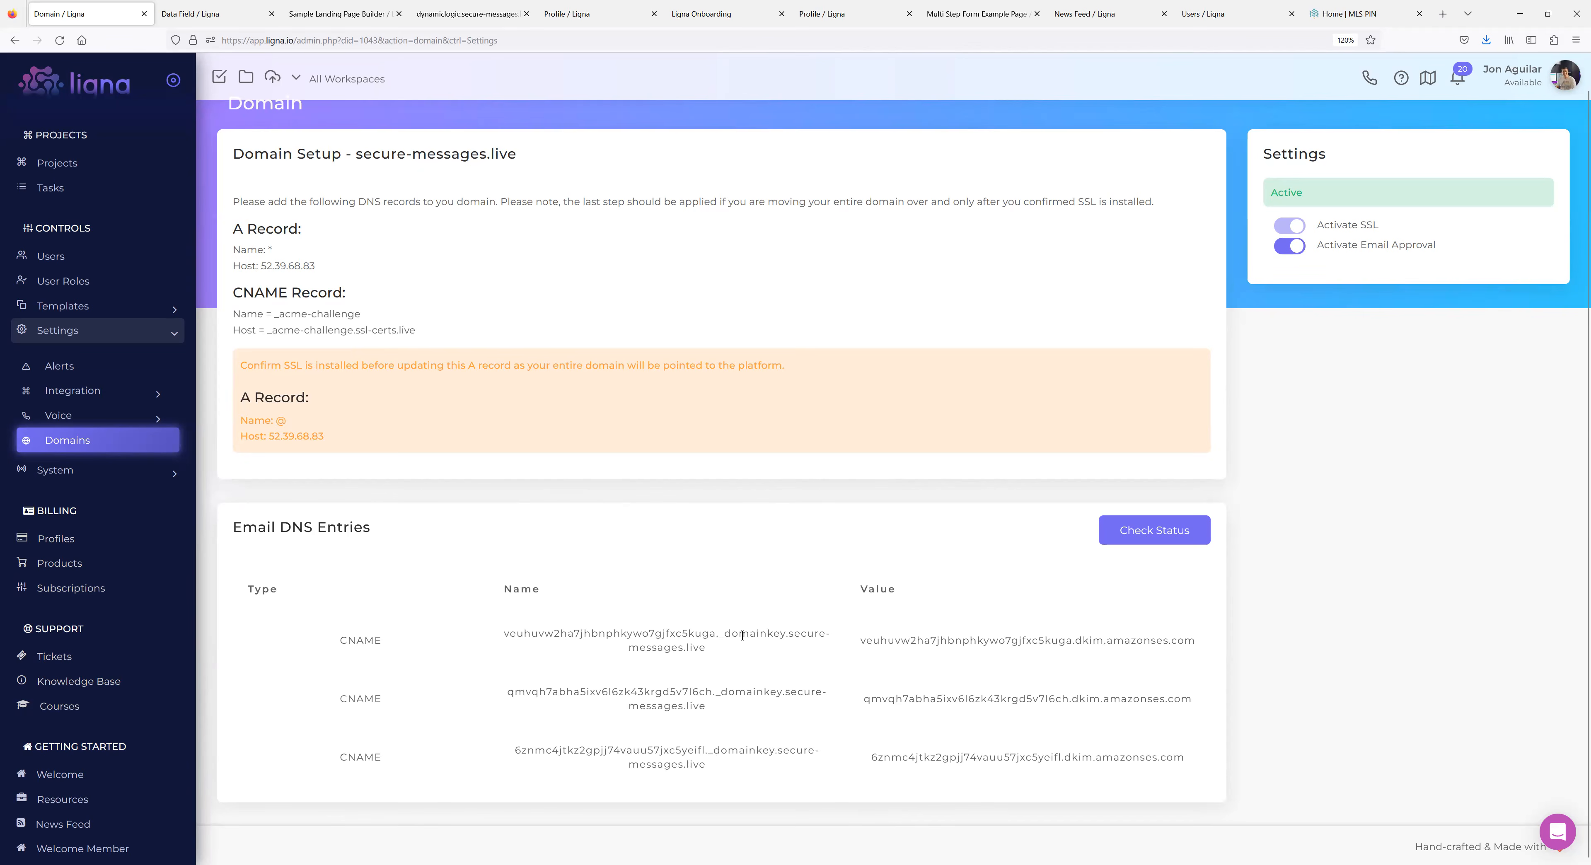
{"action": "left_click_drag", "start_coordinate": [788, 636], "coordinate": [507, 627]}
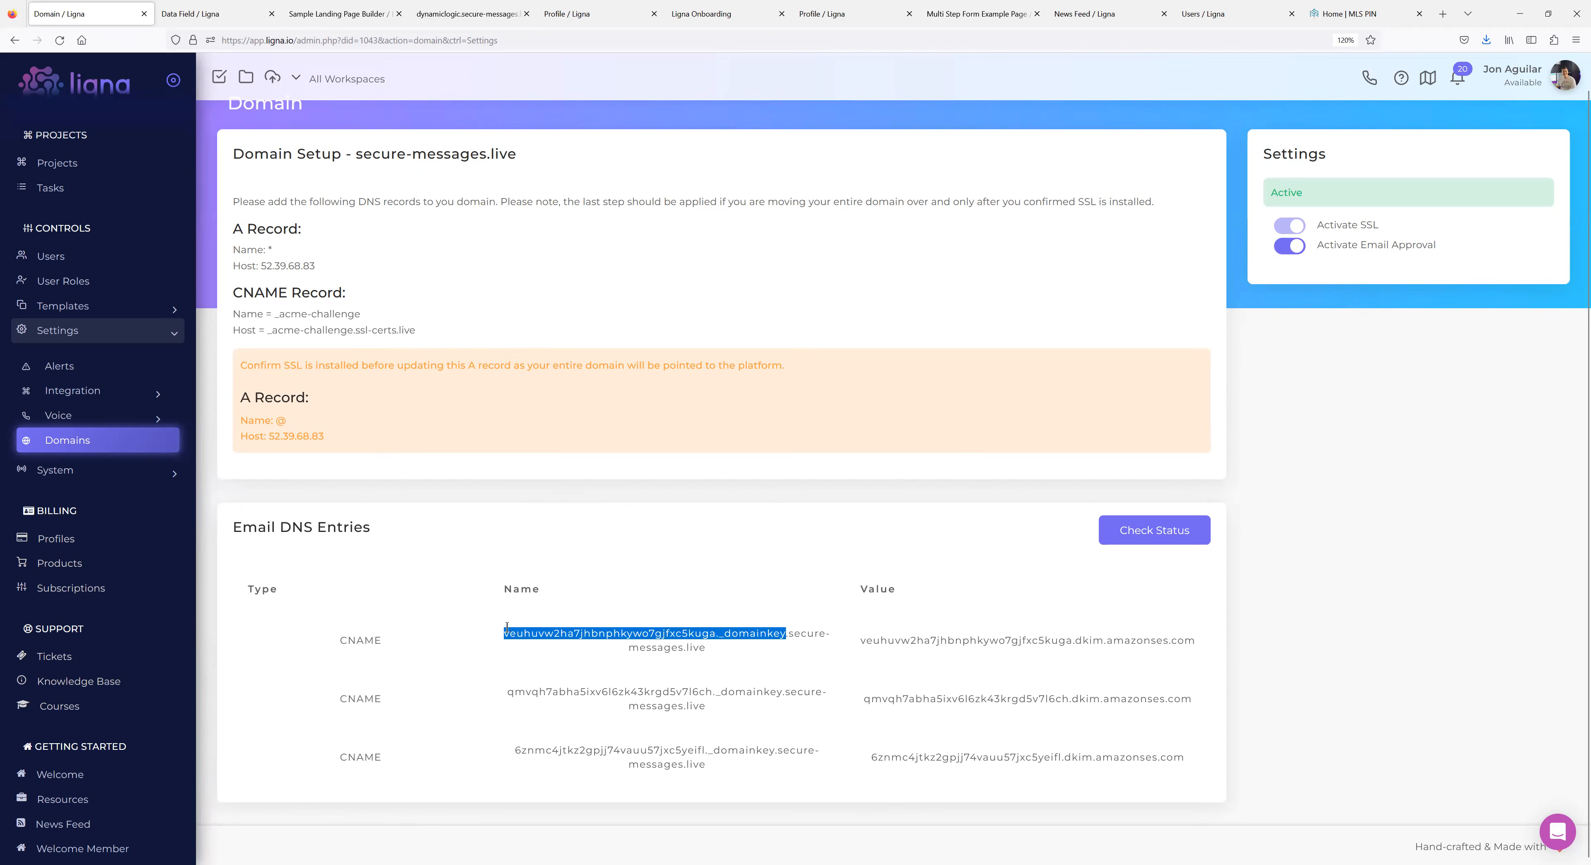
{"action": "left_click_drag", "start_coordinate": [710, 653], "coordinate": [506, 630]}
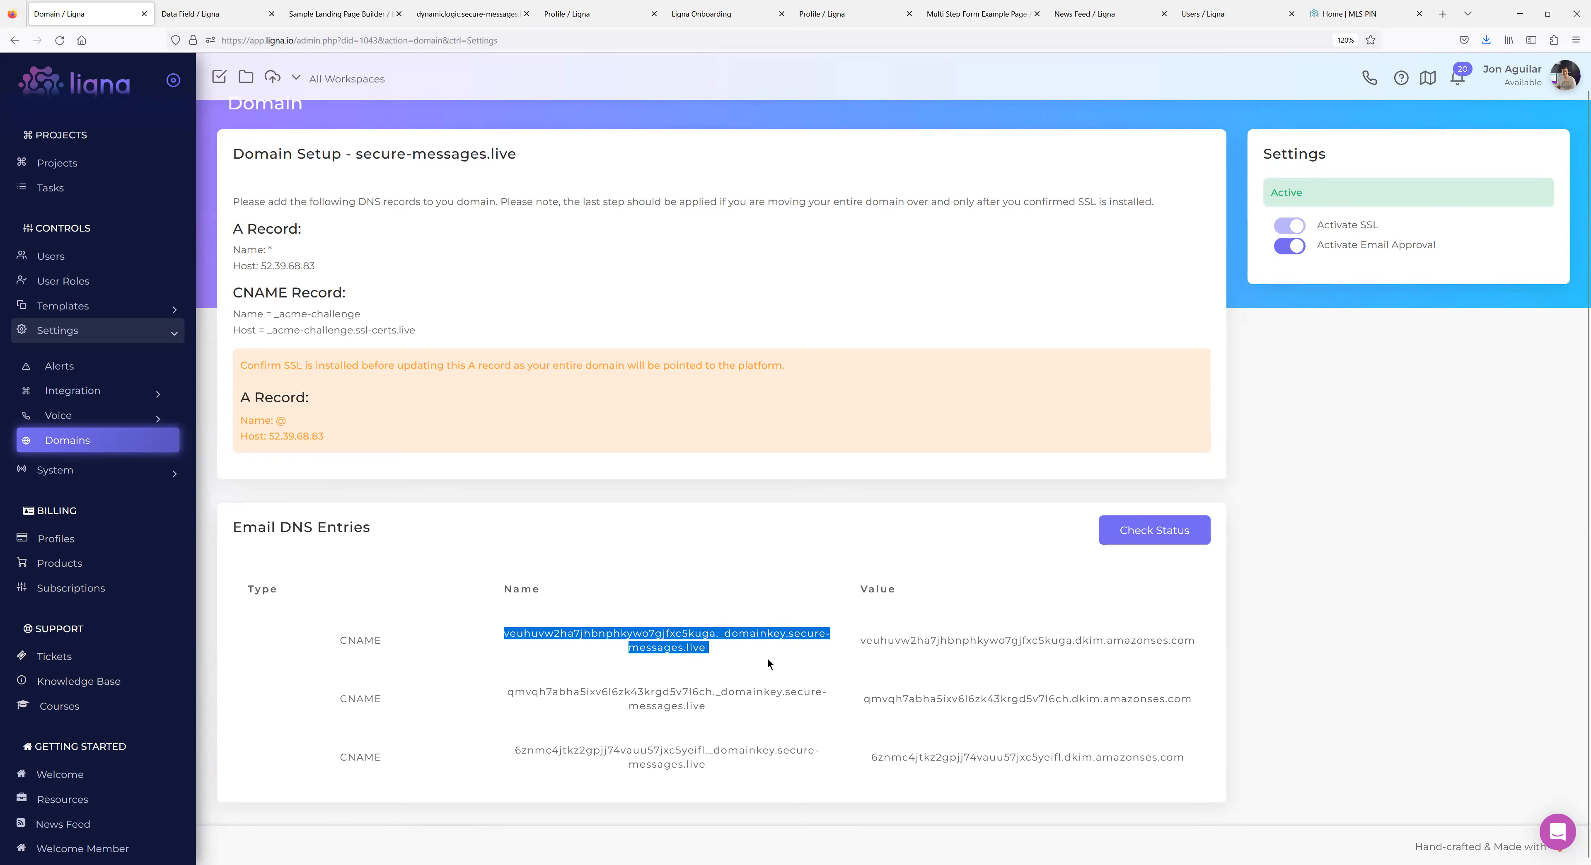
{"action": "left_click", "coordinate": [791, 640]}
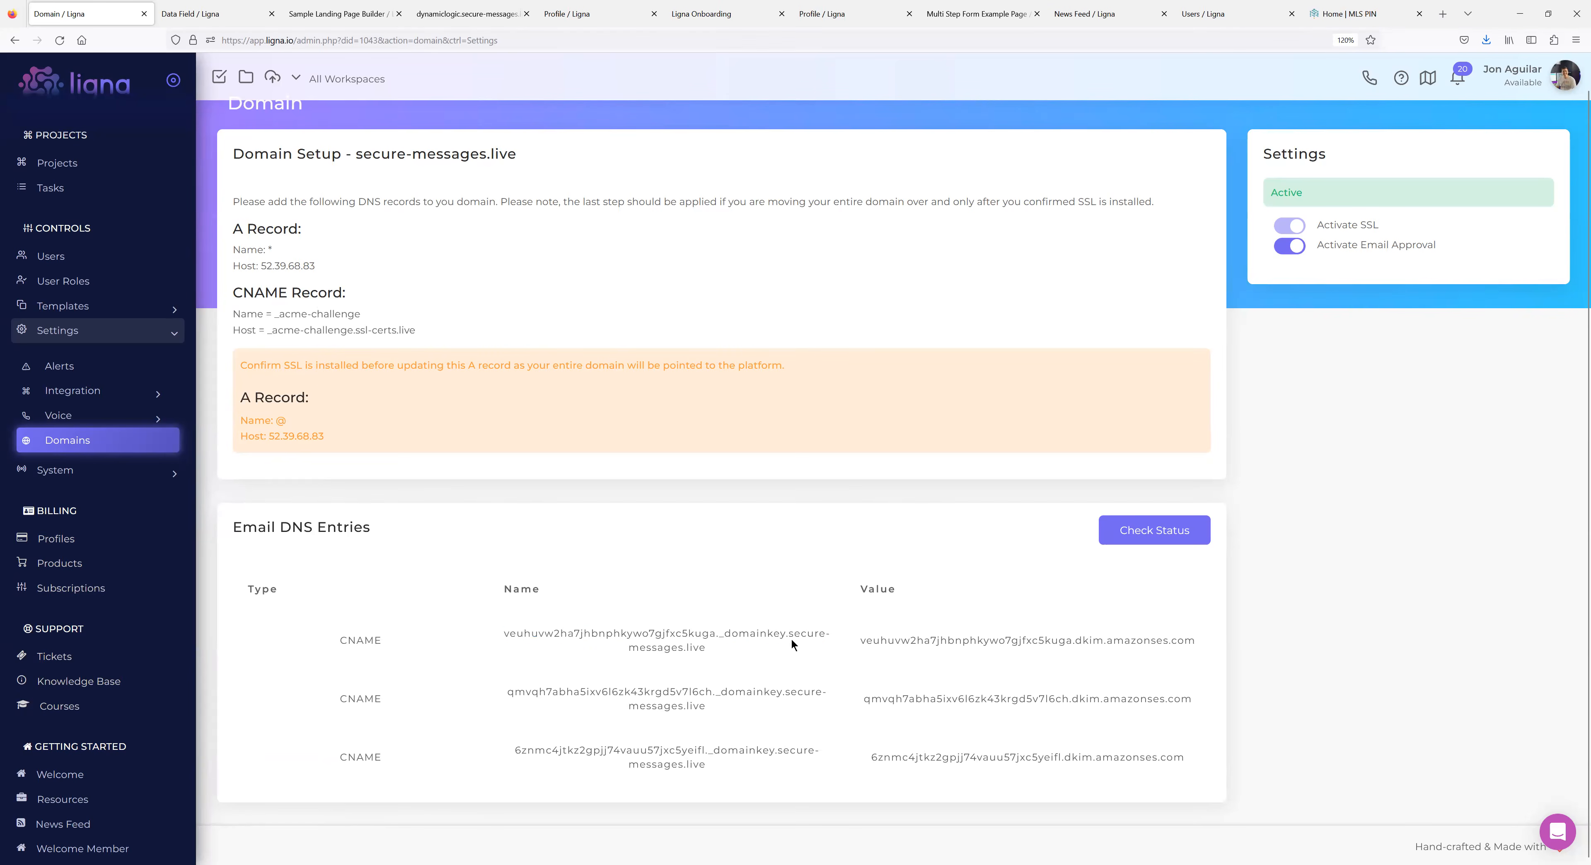
{"action": "left_click_drag", "start_coordinate": [784, 635], "coordinate": [504, 641]}
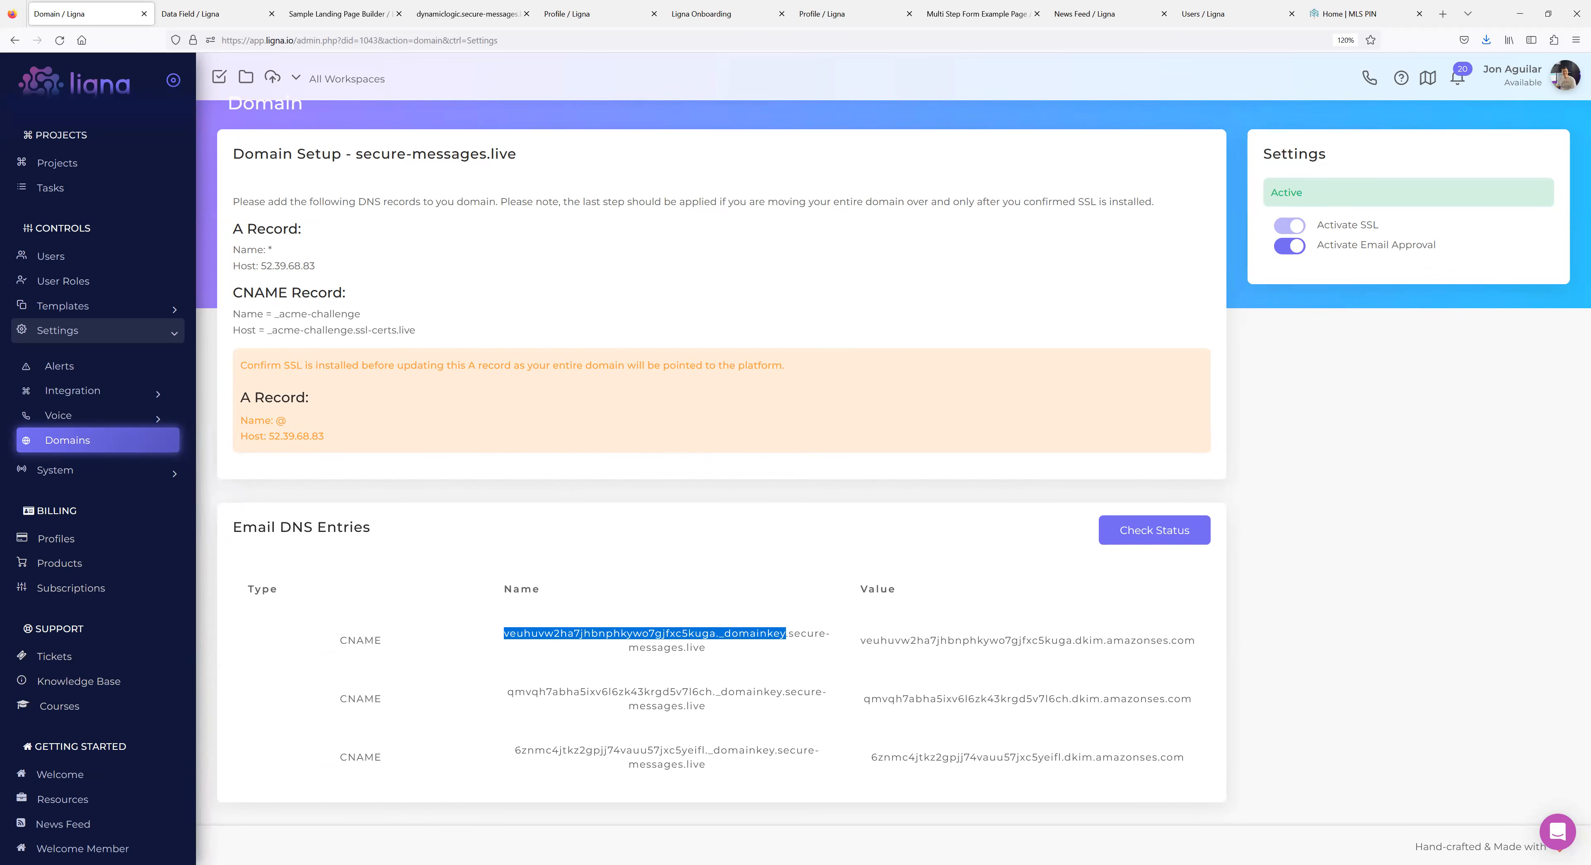
{"action": "left_click", "coordinate": [74, 471]}
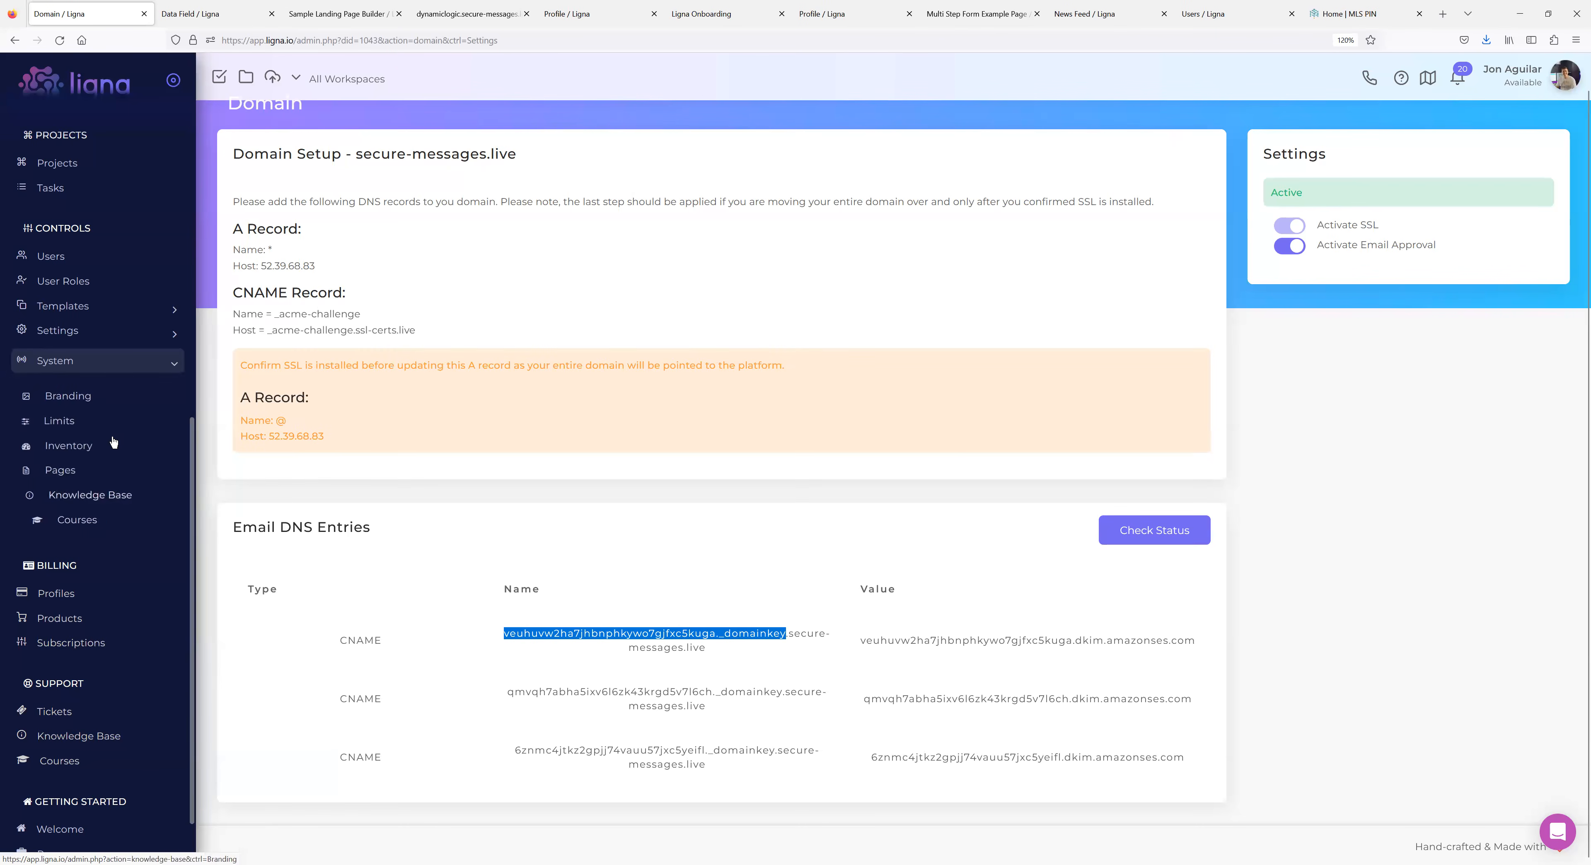
{"action": "left_click", "coordinate": [86, 331]}
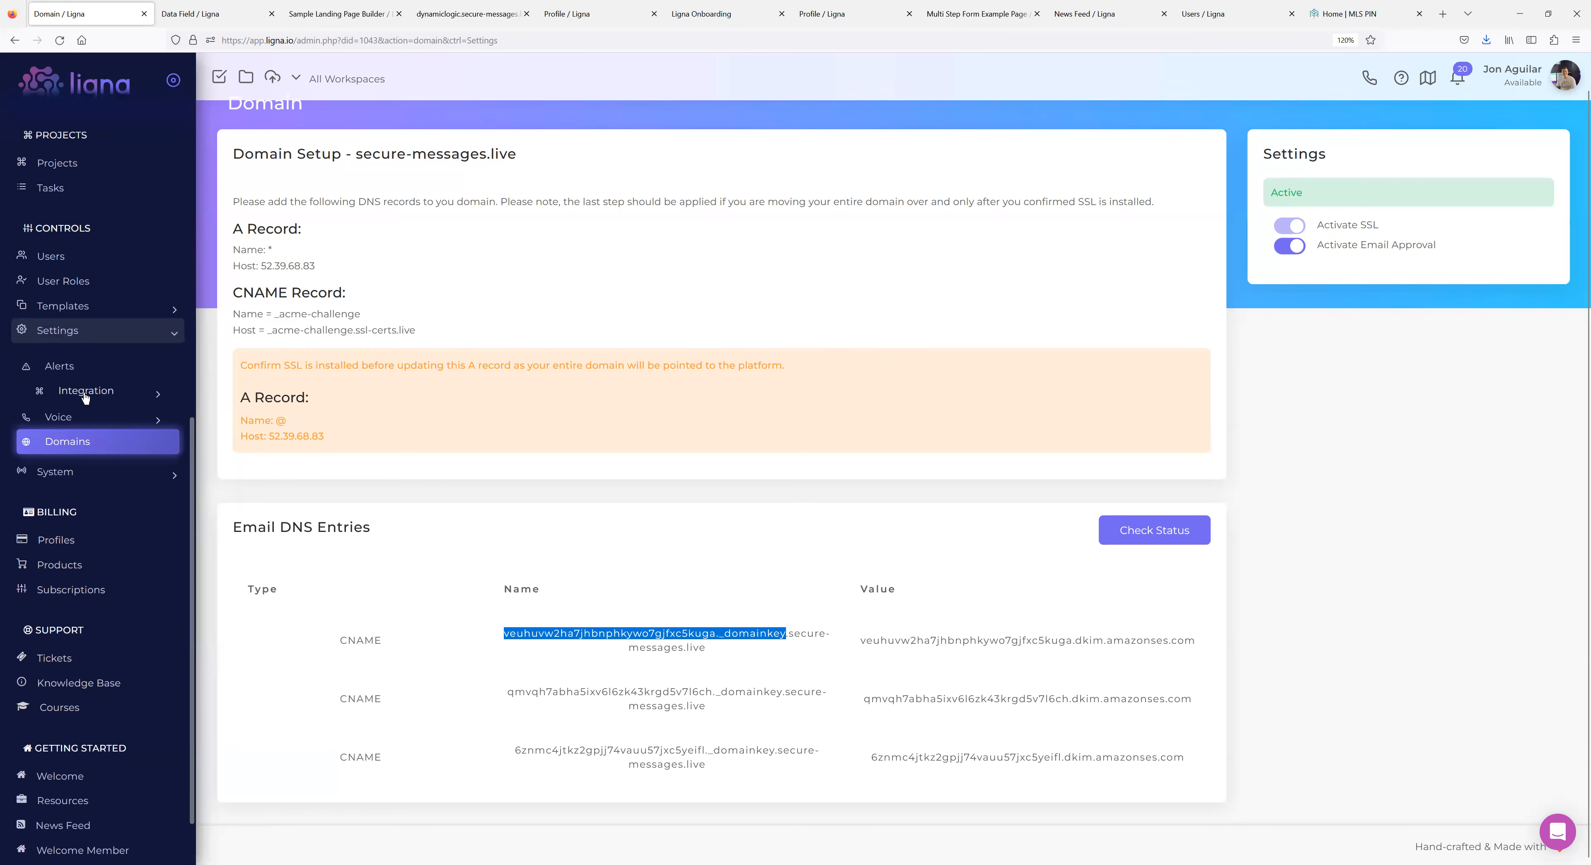
Open App Integrations and preview a Facebook connection with type Leads, closing it without saving.
{"action": "left_click", "coordinate": [69, 468]}
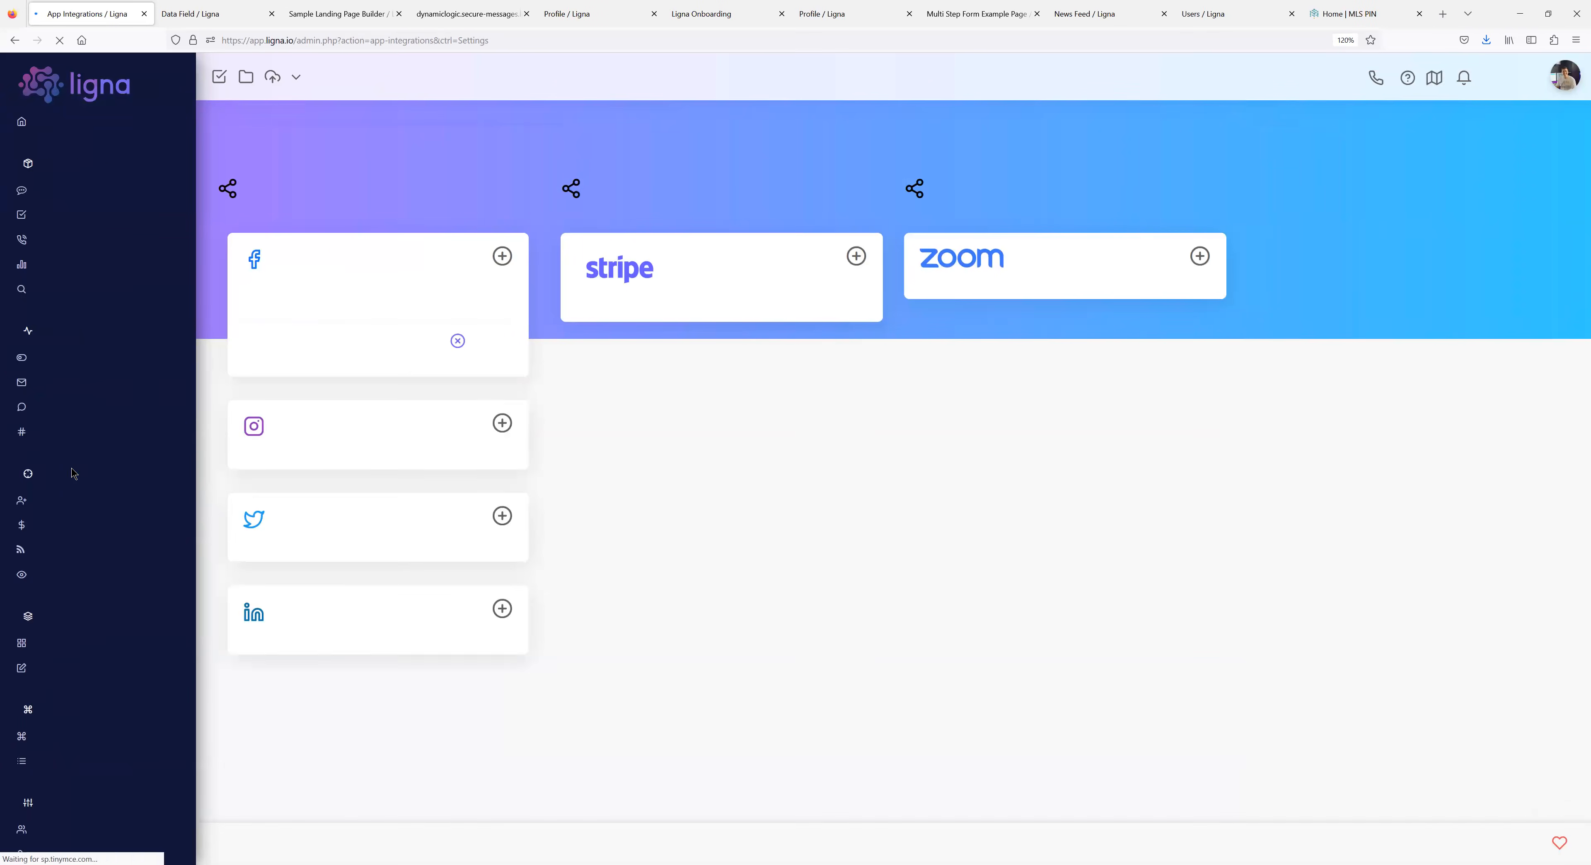
{"action": "left_click", "coordinate": [504, 256]}
{"action": "left_click", "coordinate": [833, 412]}
{"action": "left_click", "coordinate": [807, 480]}
{"action": "left_click", "coordinate": [821, 446]}
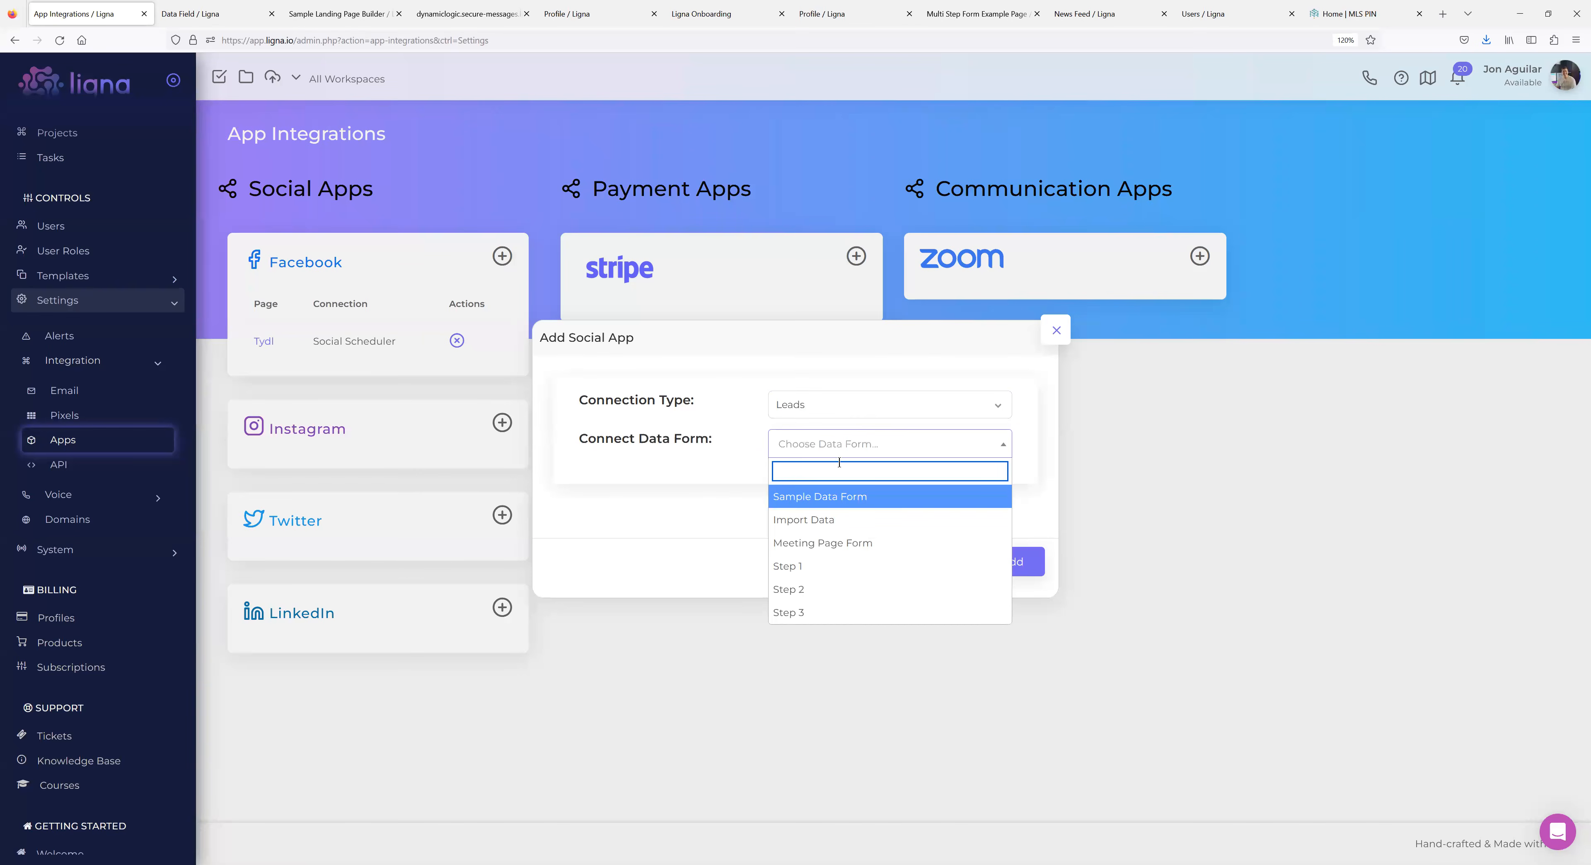
{"action": "left_click", "coordinate": [678, 502]}
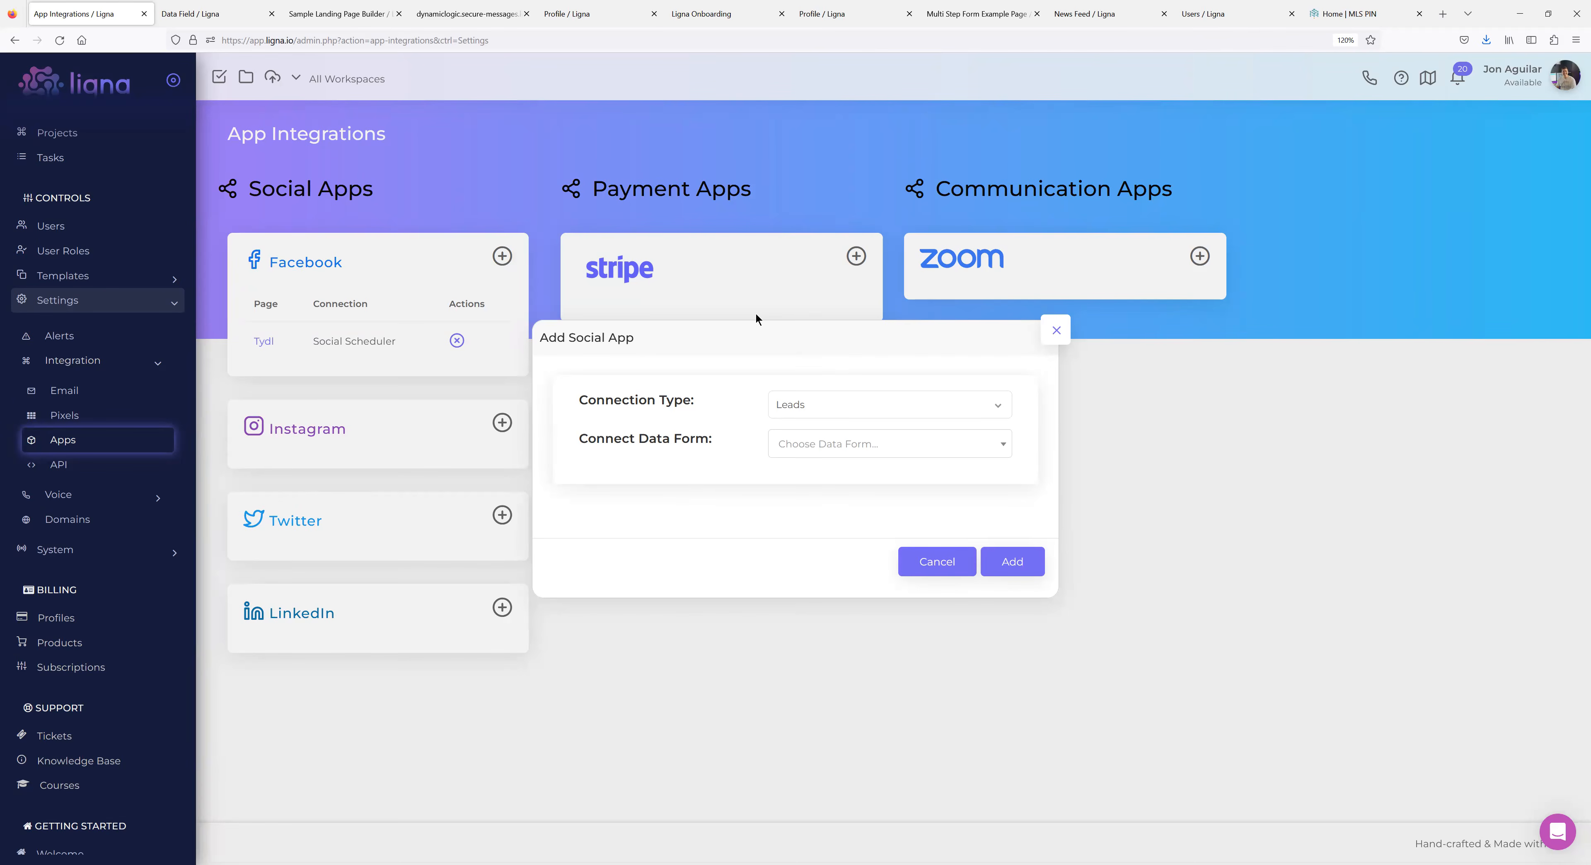
{"action": "left_click", "coordinate": [1056, 330]}
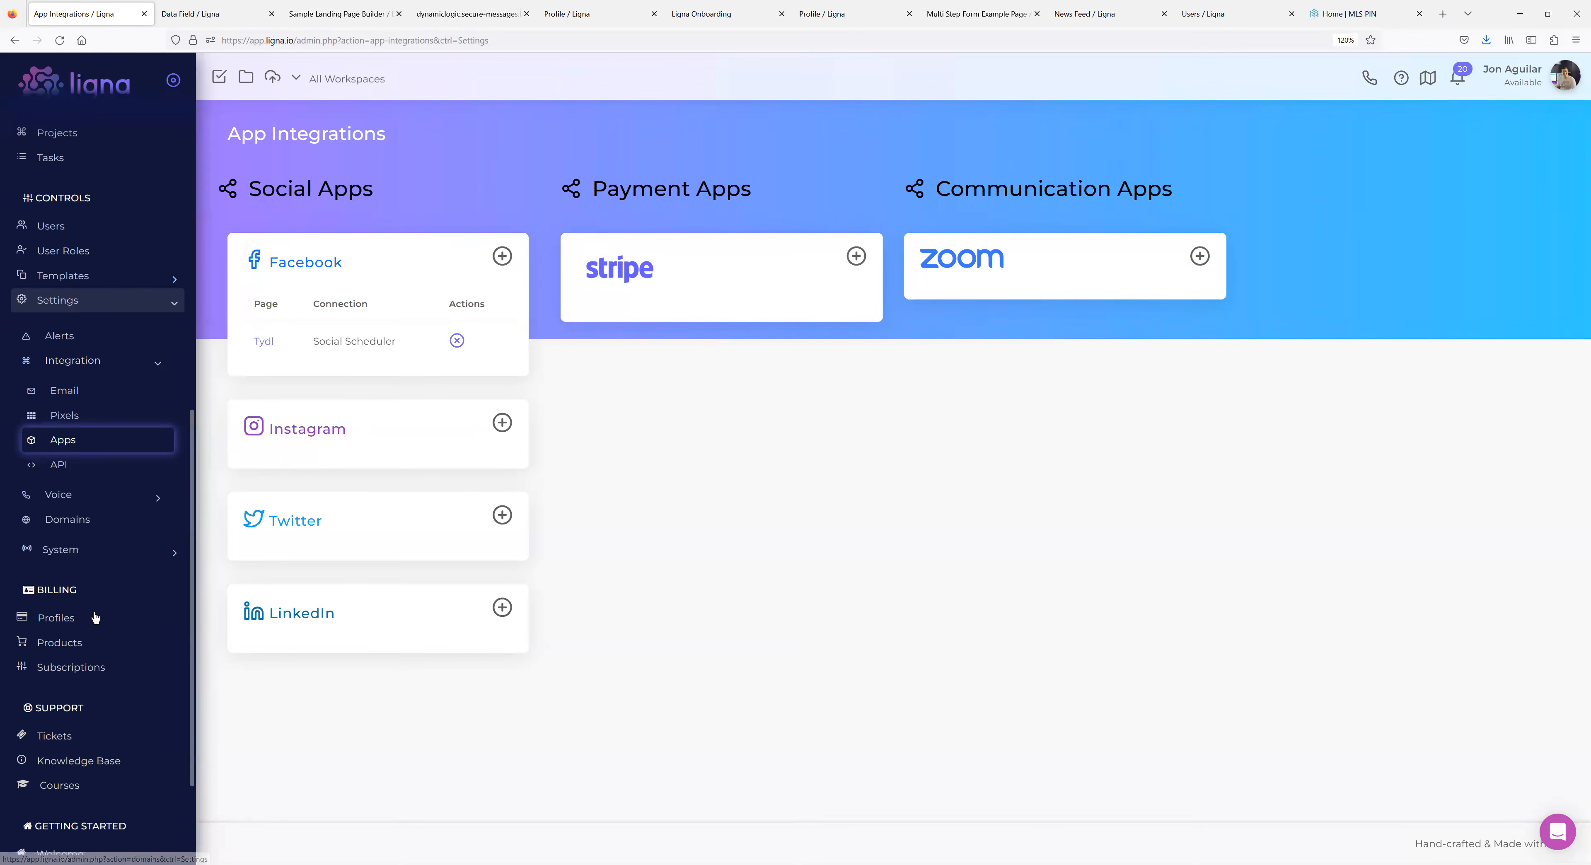
Open the Sample Subscription product ($150.00 monthly), try appending Client Support to its link, then reload.
{"action": "left_click", "coordinate": [80, 643]}
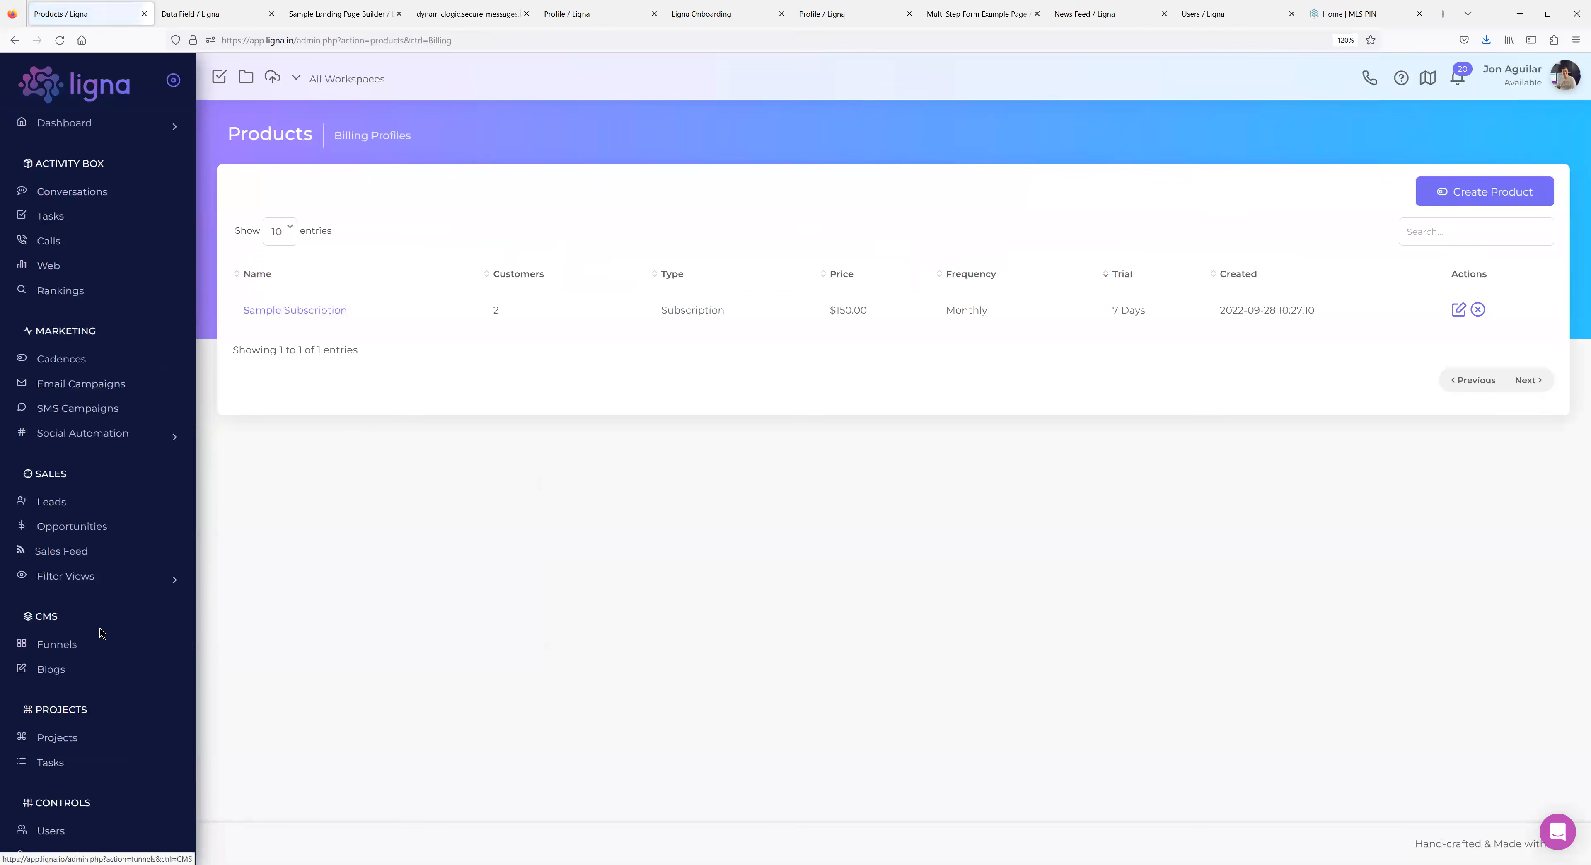
{"action": "left_click", "coordinate": [300, 310]}
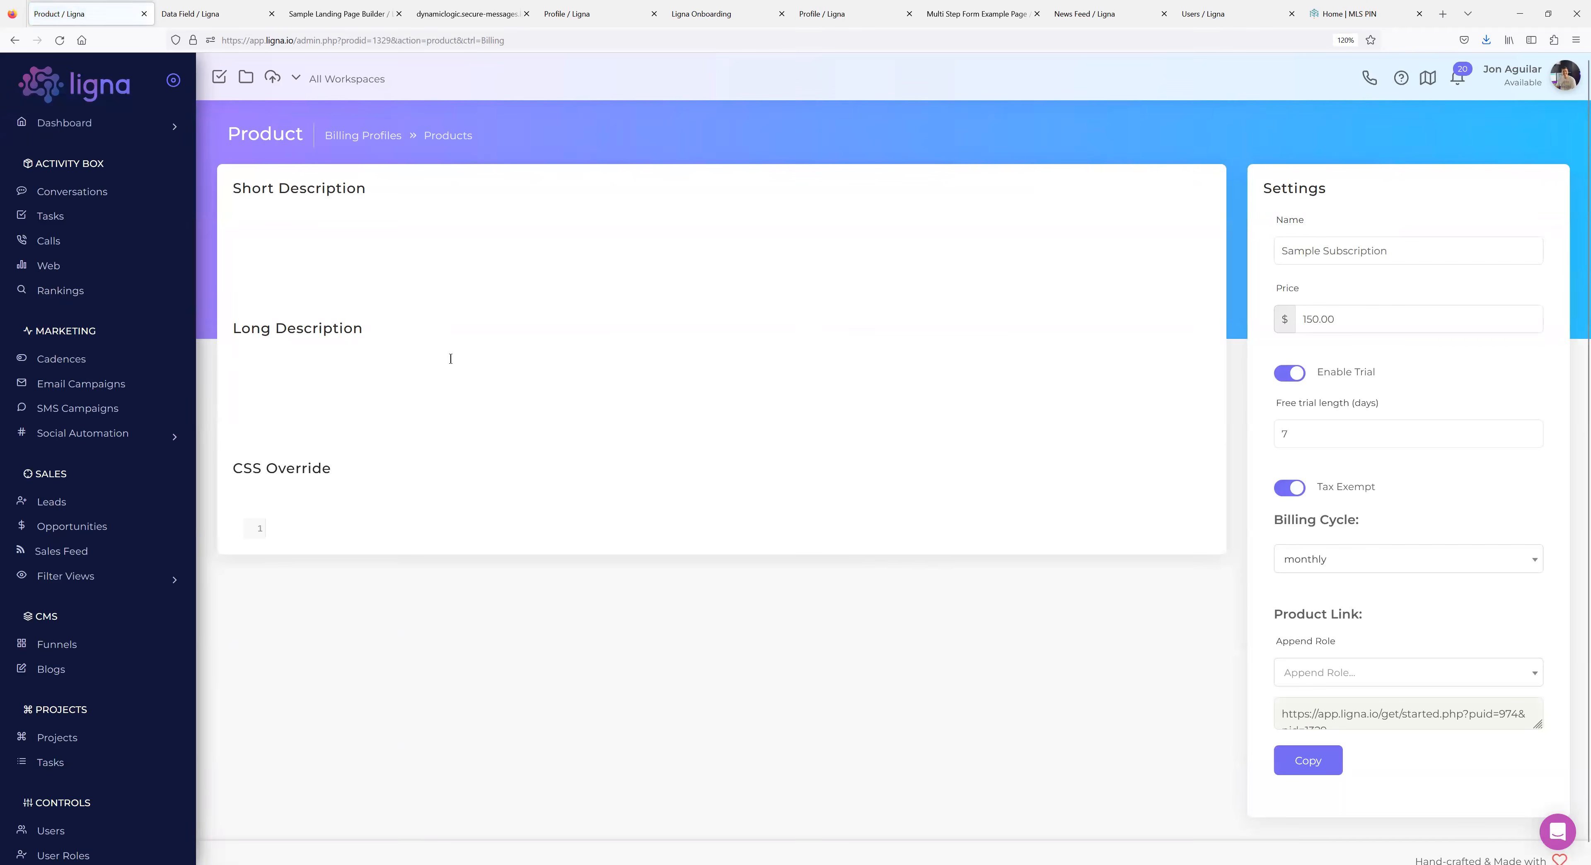
{"action": "scroll", "coordinate": [191, 207], "scroll_direction": "down", "scroll_amount": 8}
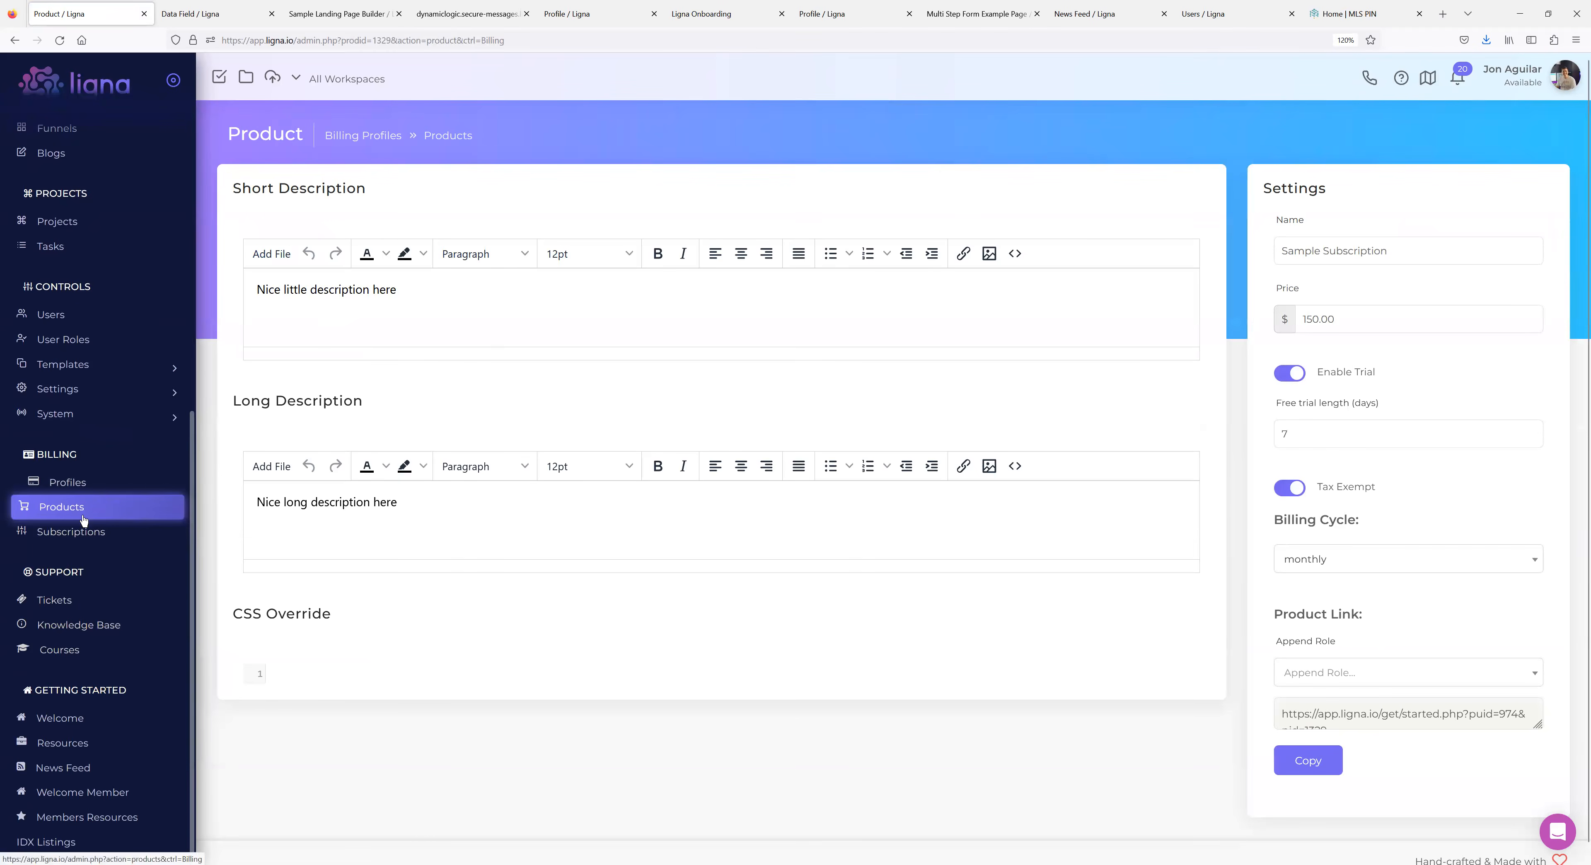
{"action": "scroll", "coordinate": [1340, 557], "scroll_direction": "down", "scroll_amount": 1}
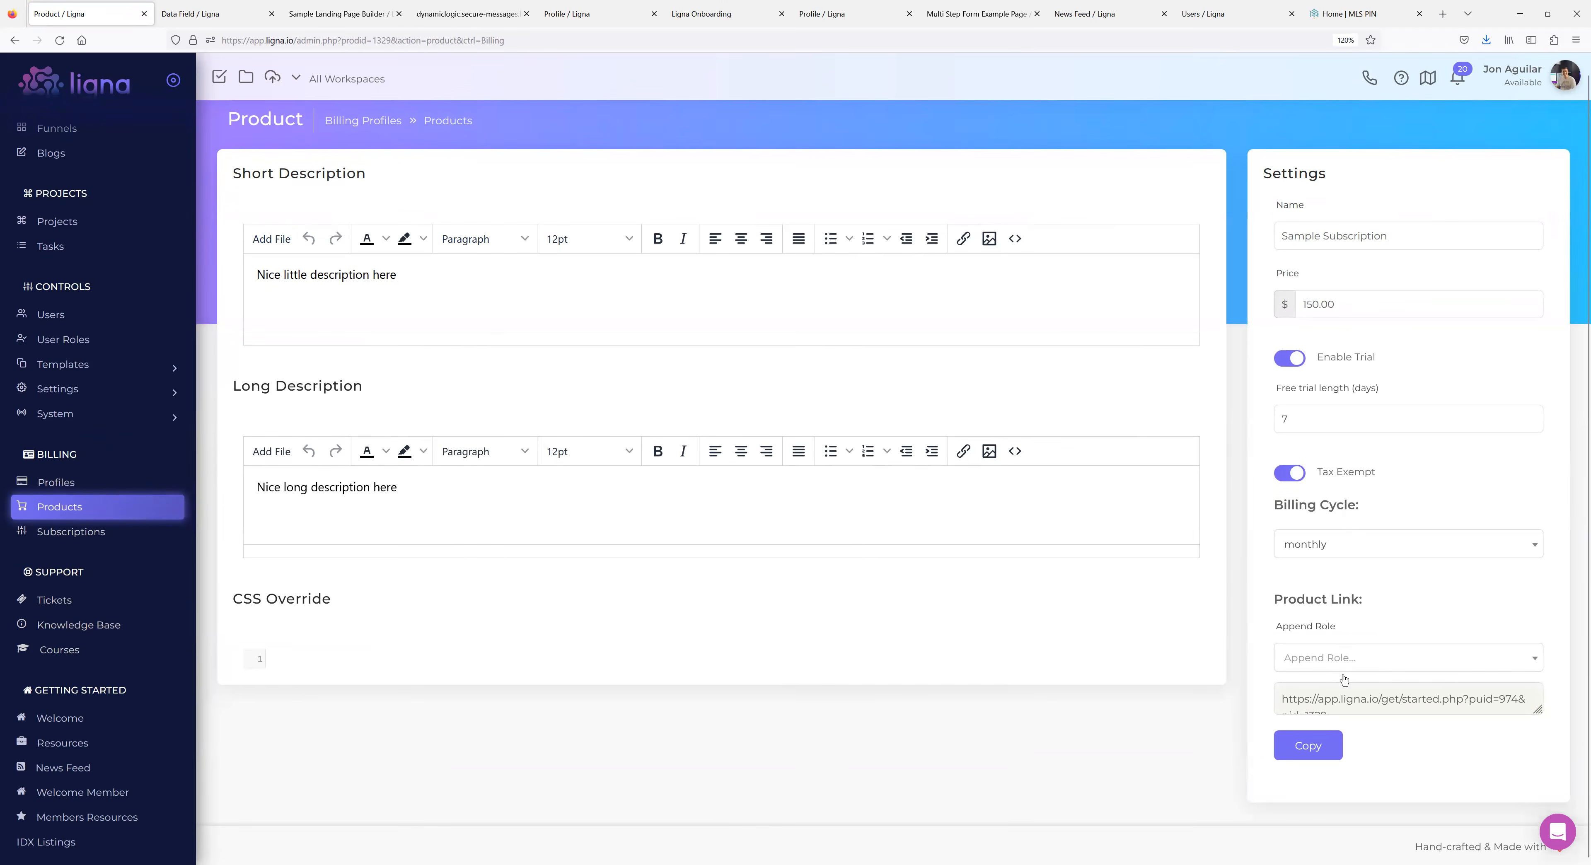
{"action": "left_click", "coordinate": [1361, 657]}
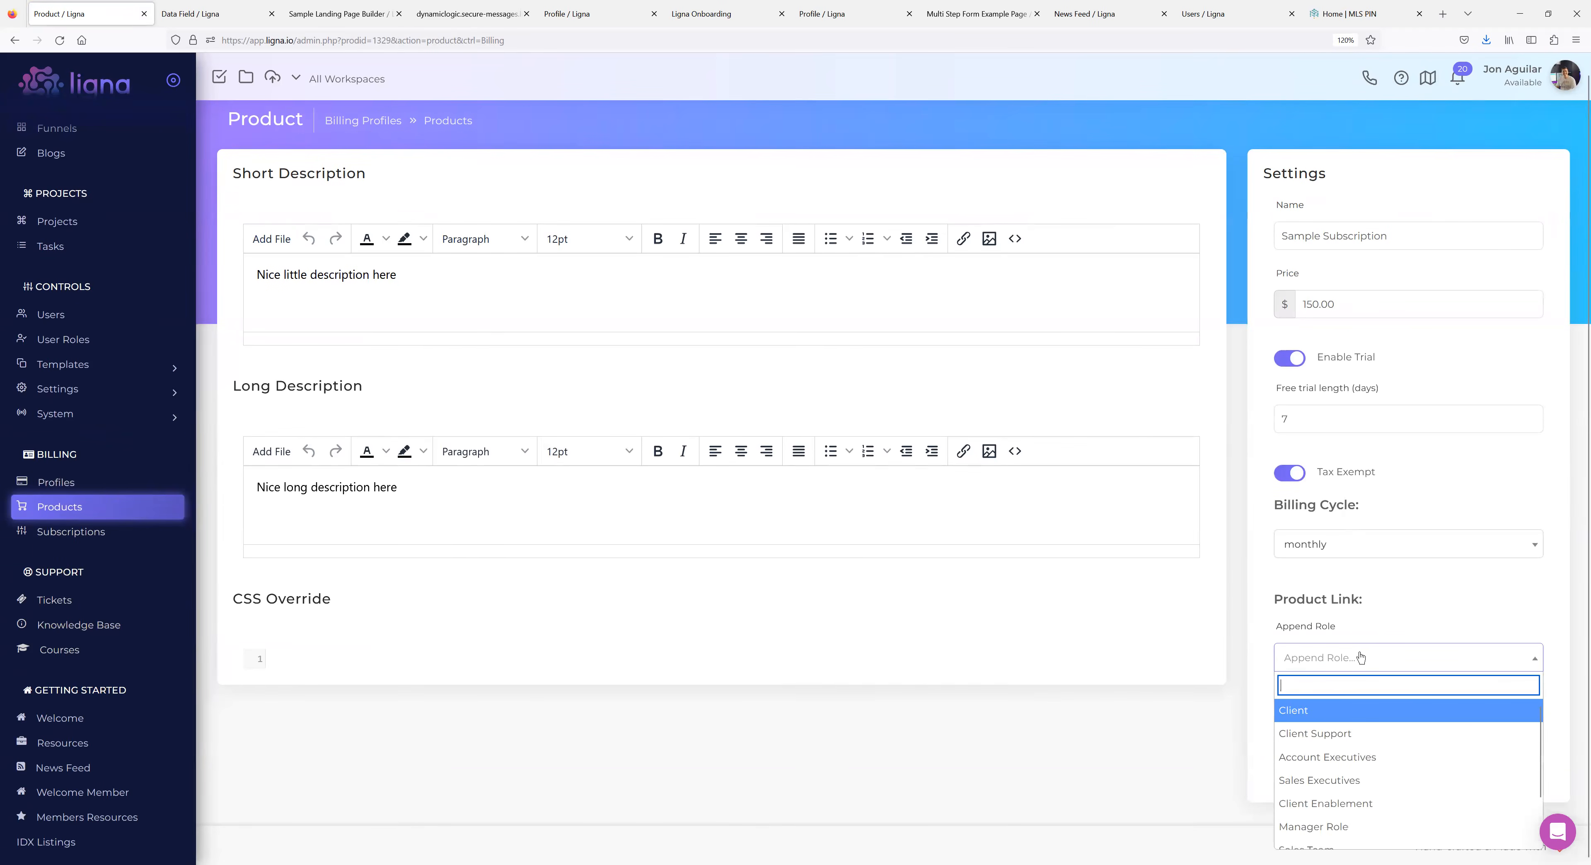
{"action": "left_click", "coordinate": [1340, 734]}
{"action": "scroll", "coordinate": [1389, 695], "scroll_direction": "down", "scroll_amount": 1}
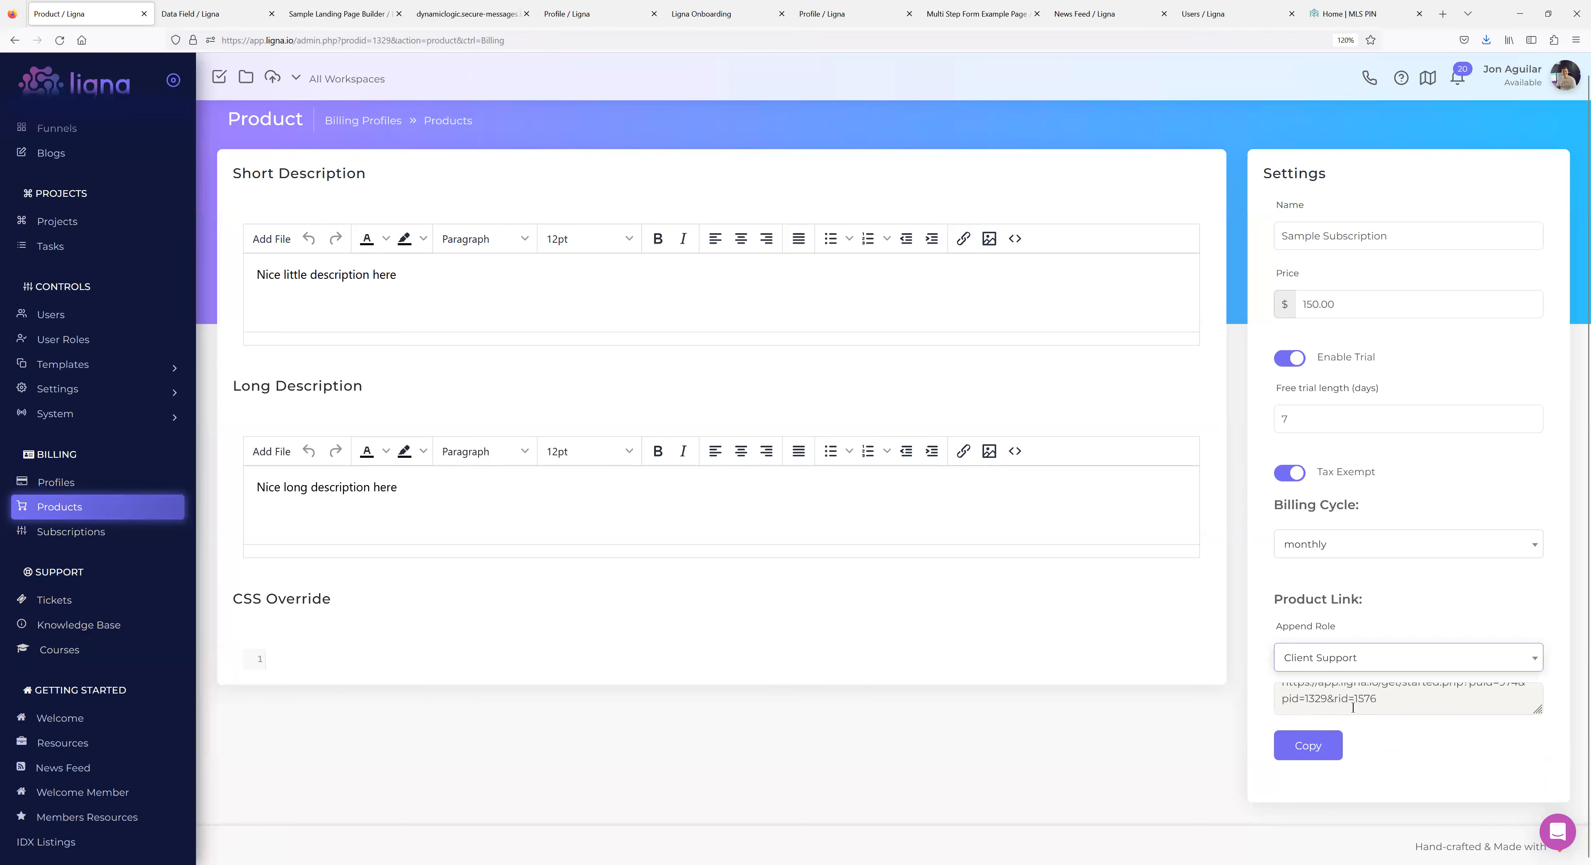
{"action": "left_click_drag", "start_coordinate": [1327, 701], "coordinate": [1412, 706]}
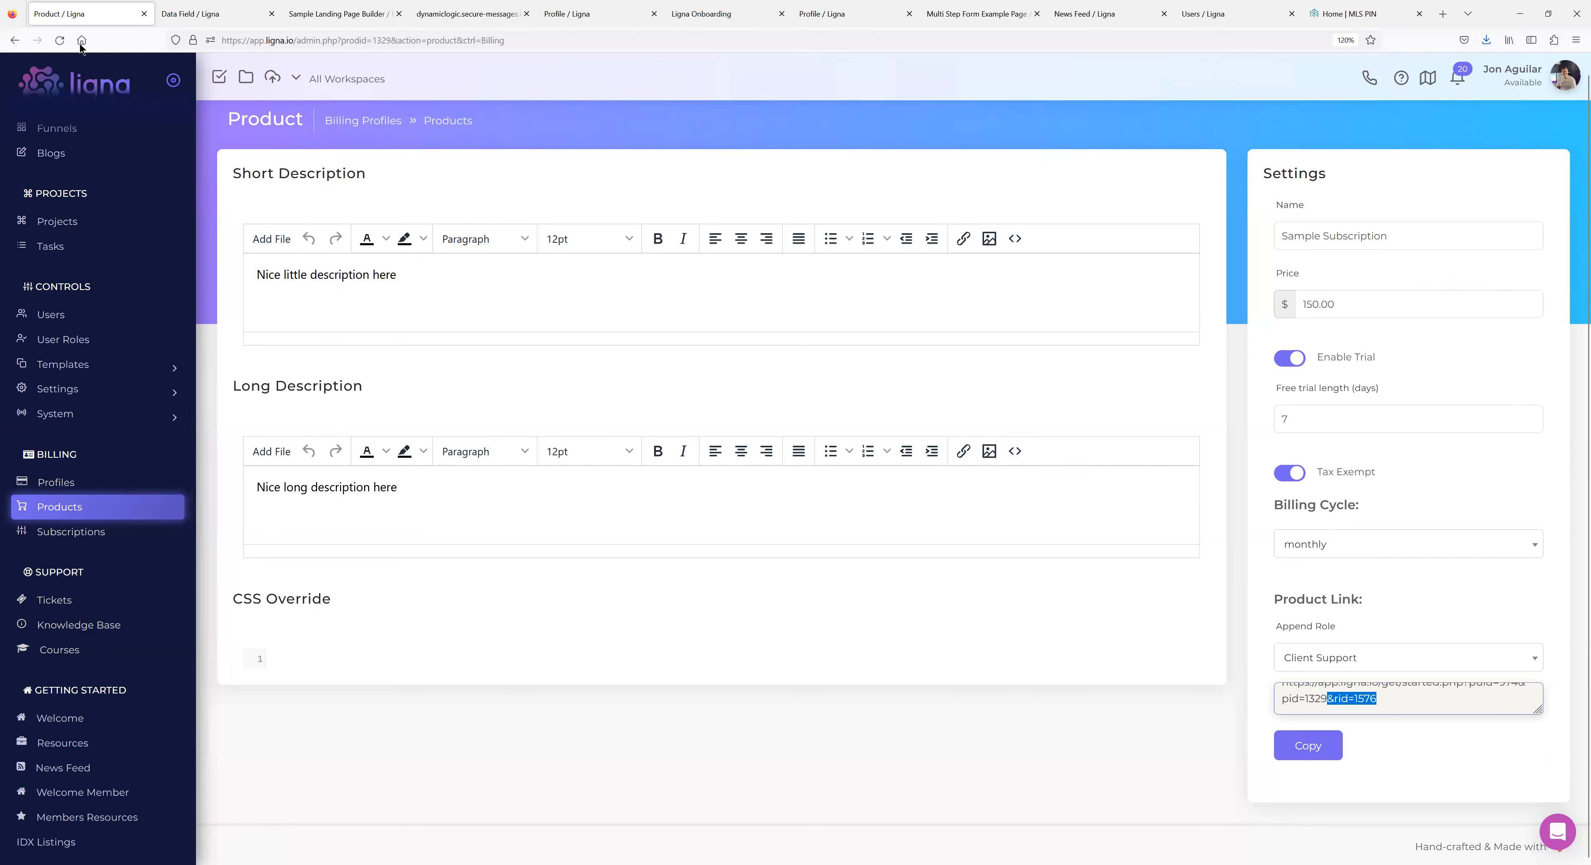
{"action": "left_click", "coordinate": [60, 40]}
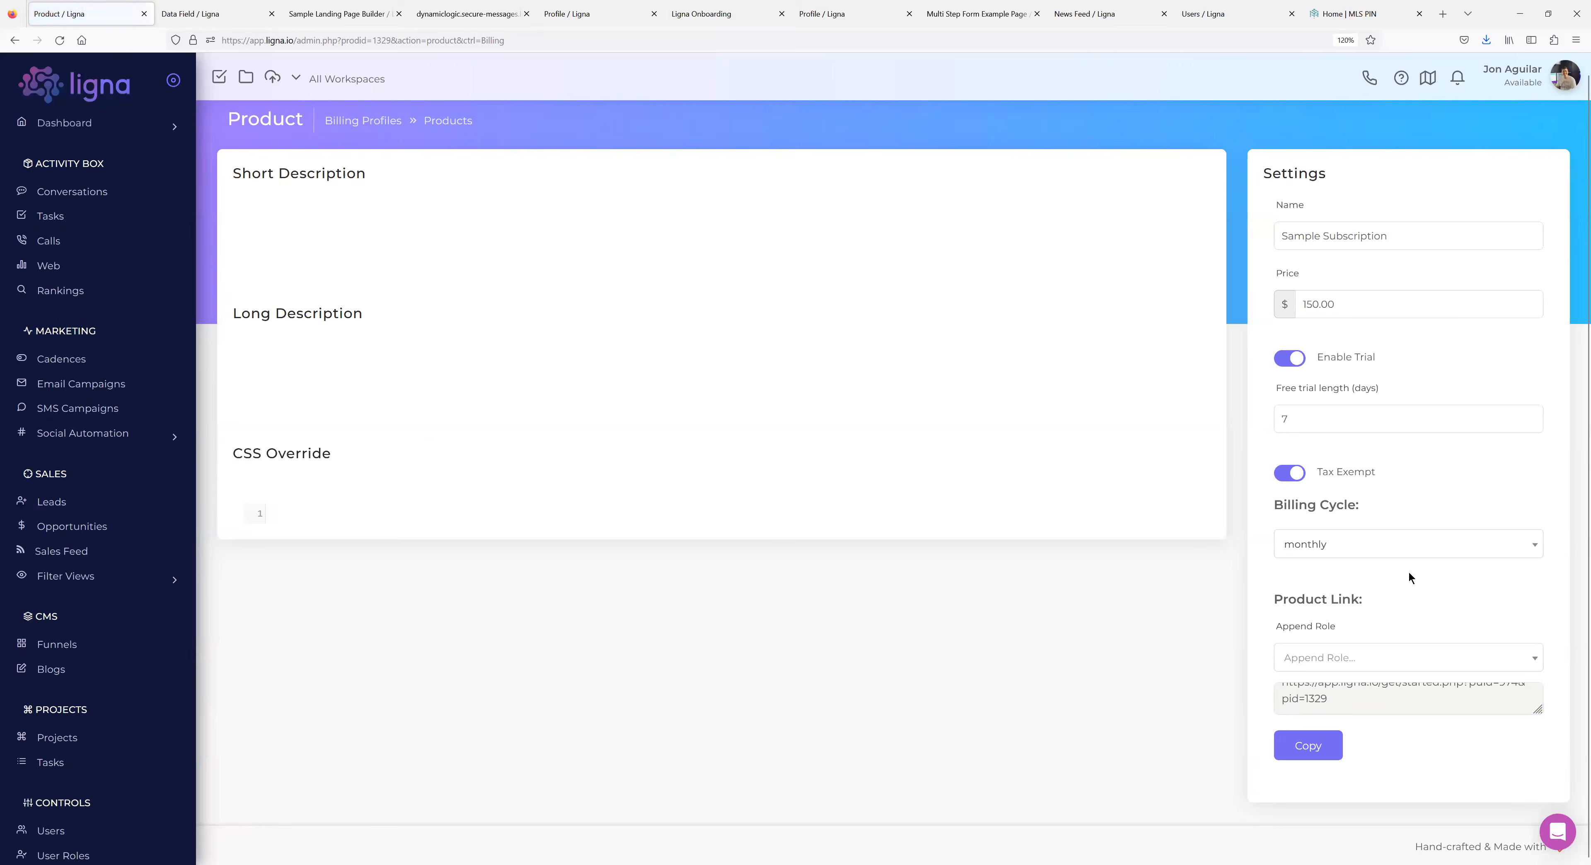
Switch the product link's appended role to Sales Executives and copy the link.
{"action": "left_click", "coordinate": [1357, 673]}
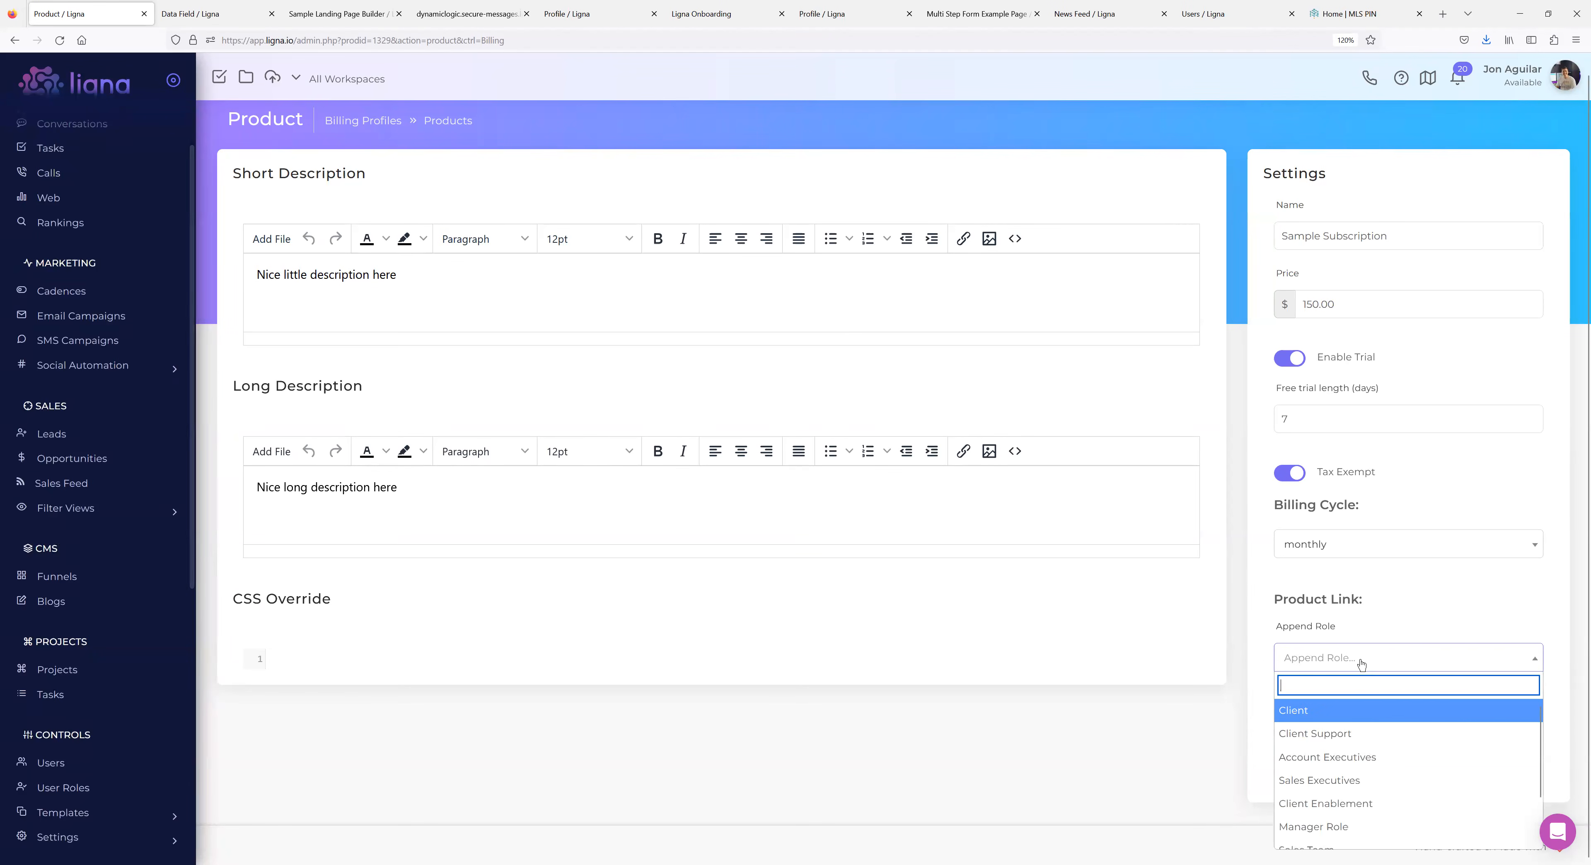
{"action": "left_click", "coordinate": [1337, 727]}
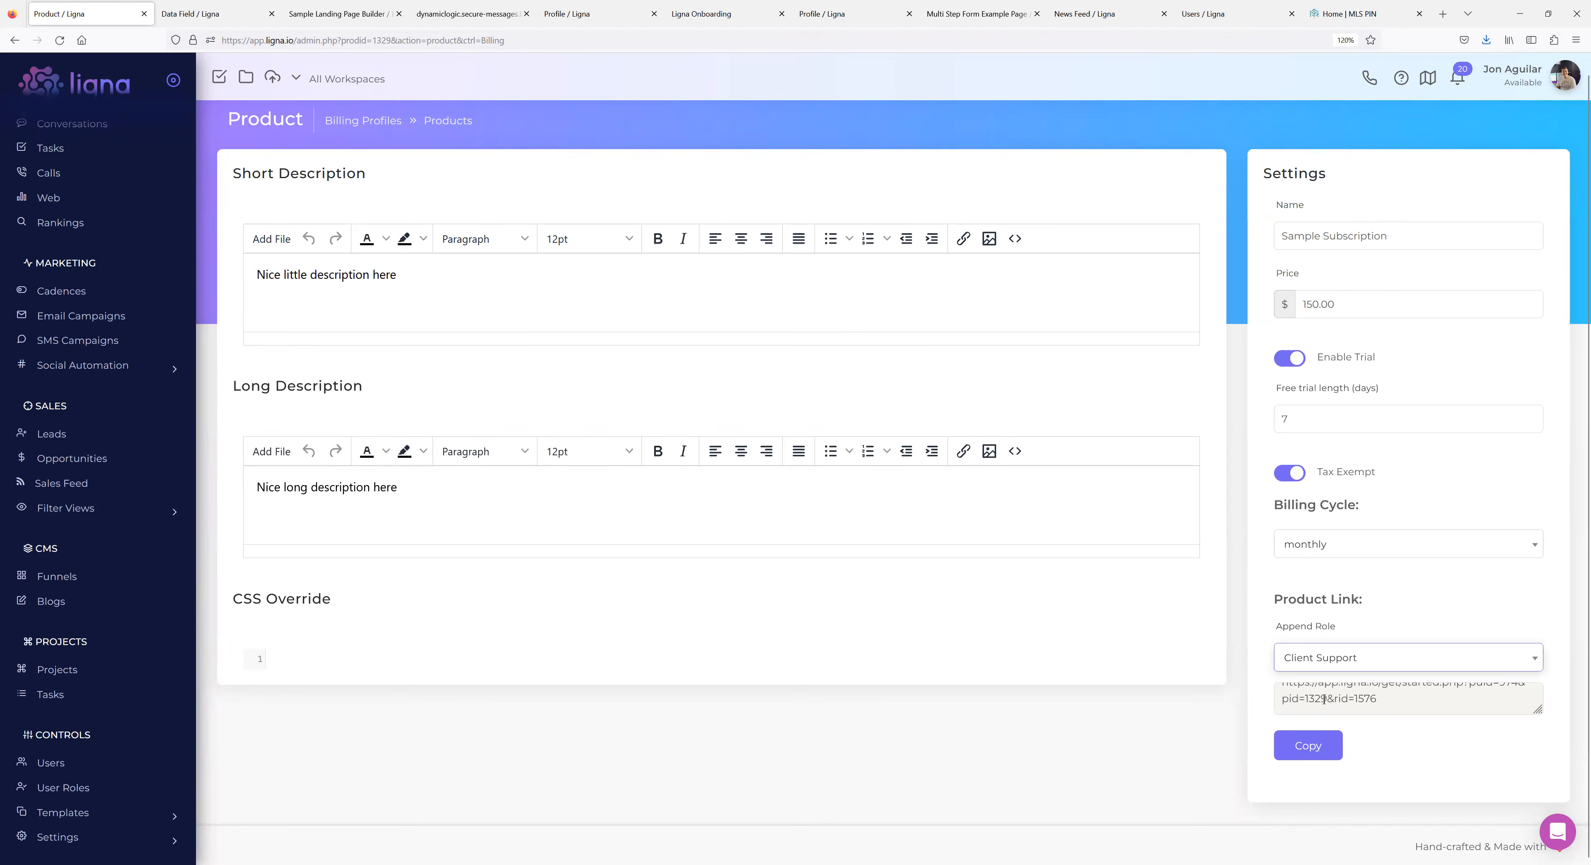
{"action": "left_click", "coordinate": [1348, 667]}
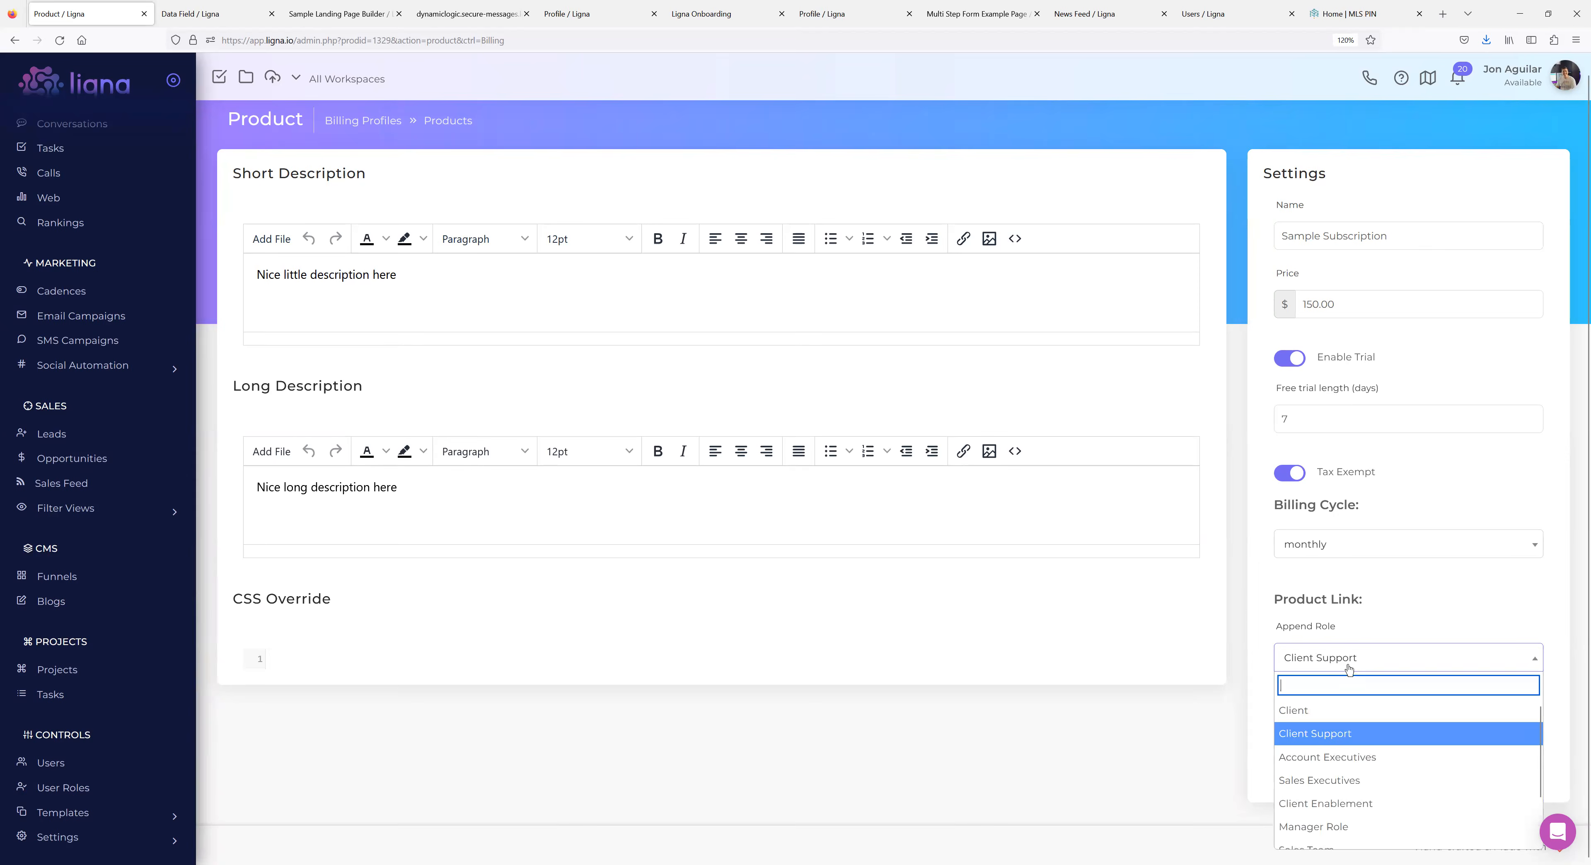
{"action": "left_click", "coordinate": [1343, 754]}
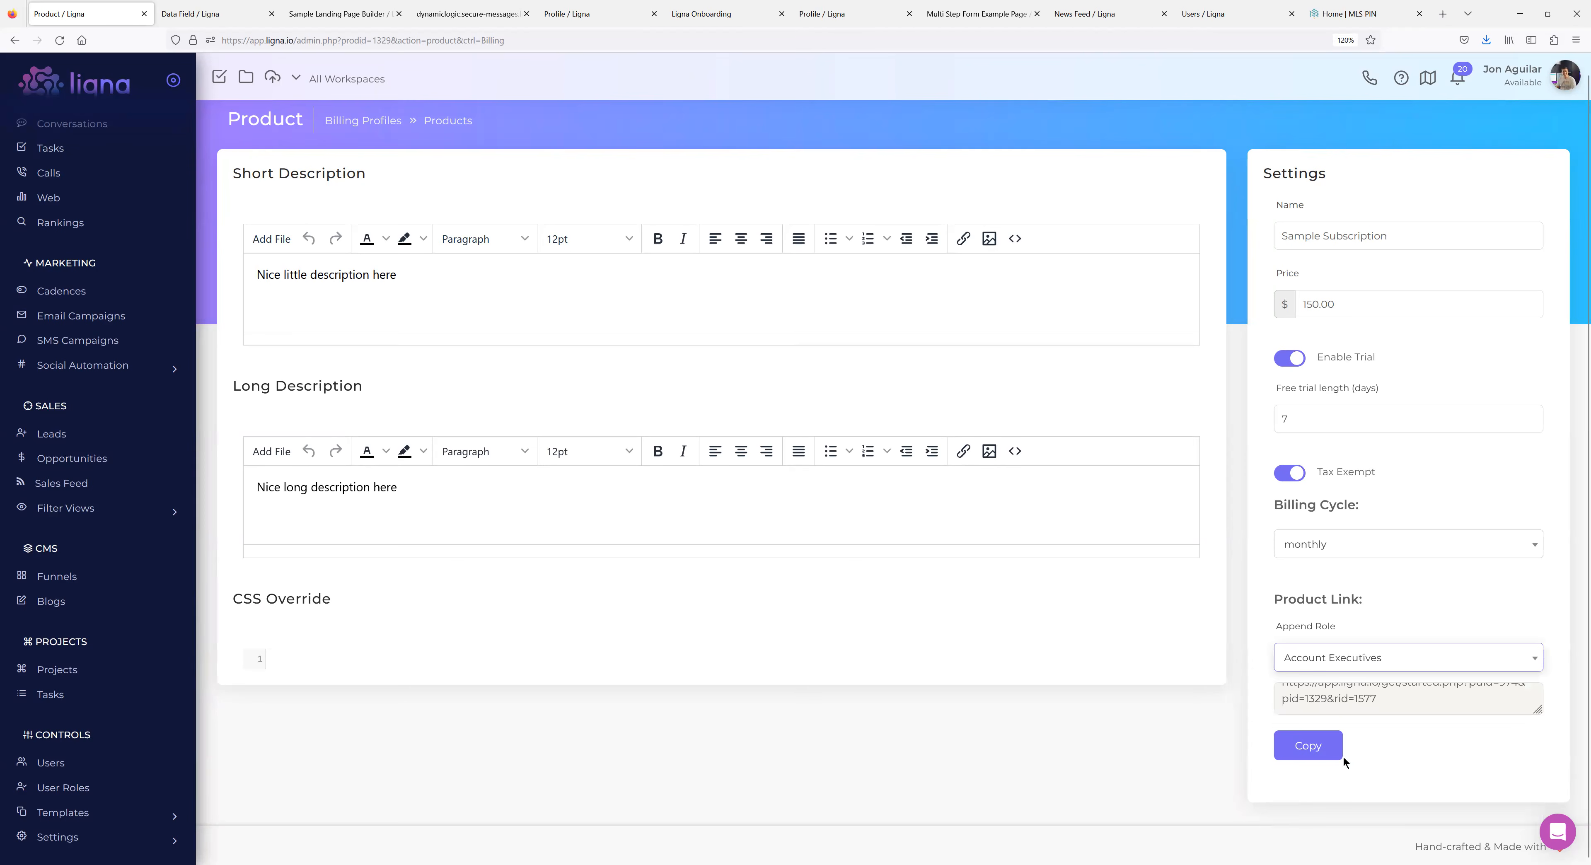
{"action": "left_click", "coordinate": [1356, 669]}
{"action": "left_click", "coordinate": [1332, 780]}
{"action": "left_click", "coordinate": [1276, 751]}
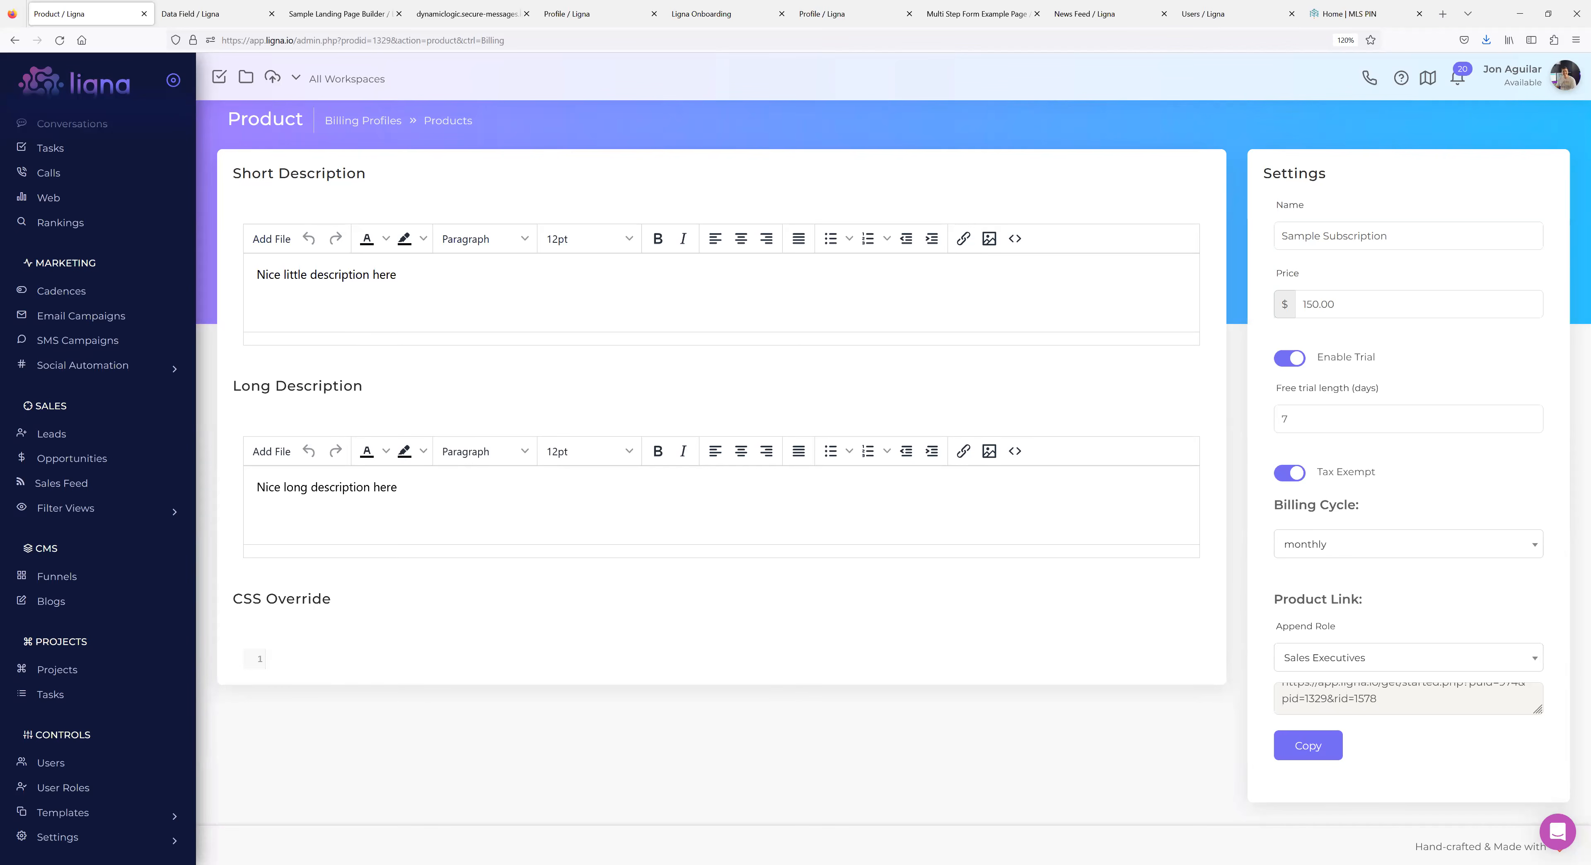
{"action": "scroll", "coordinate": [108, 587], "scroll_direction": "down", "scroll_amount": 7}
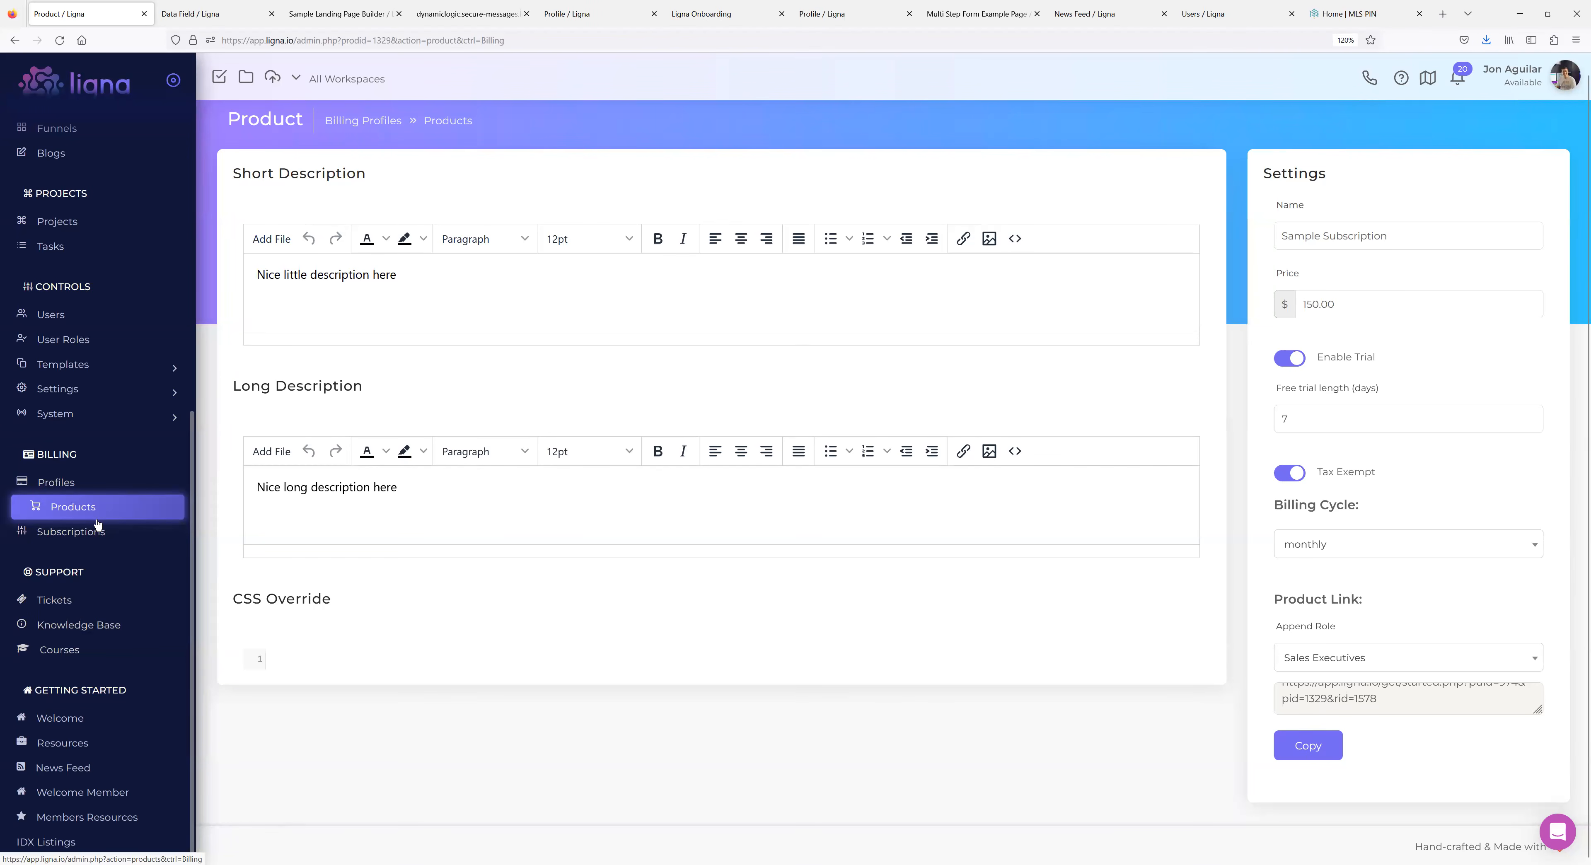
Browse the System Courses admin and the Support course catalogue, then go to User Roles.
{"action": "left_click", "coordinate": [102, 417]}
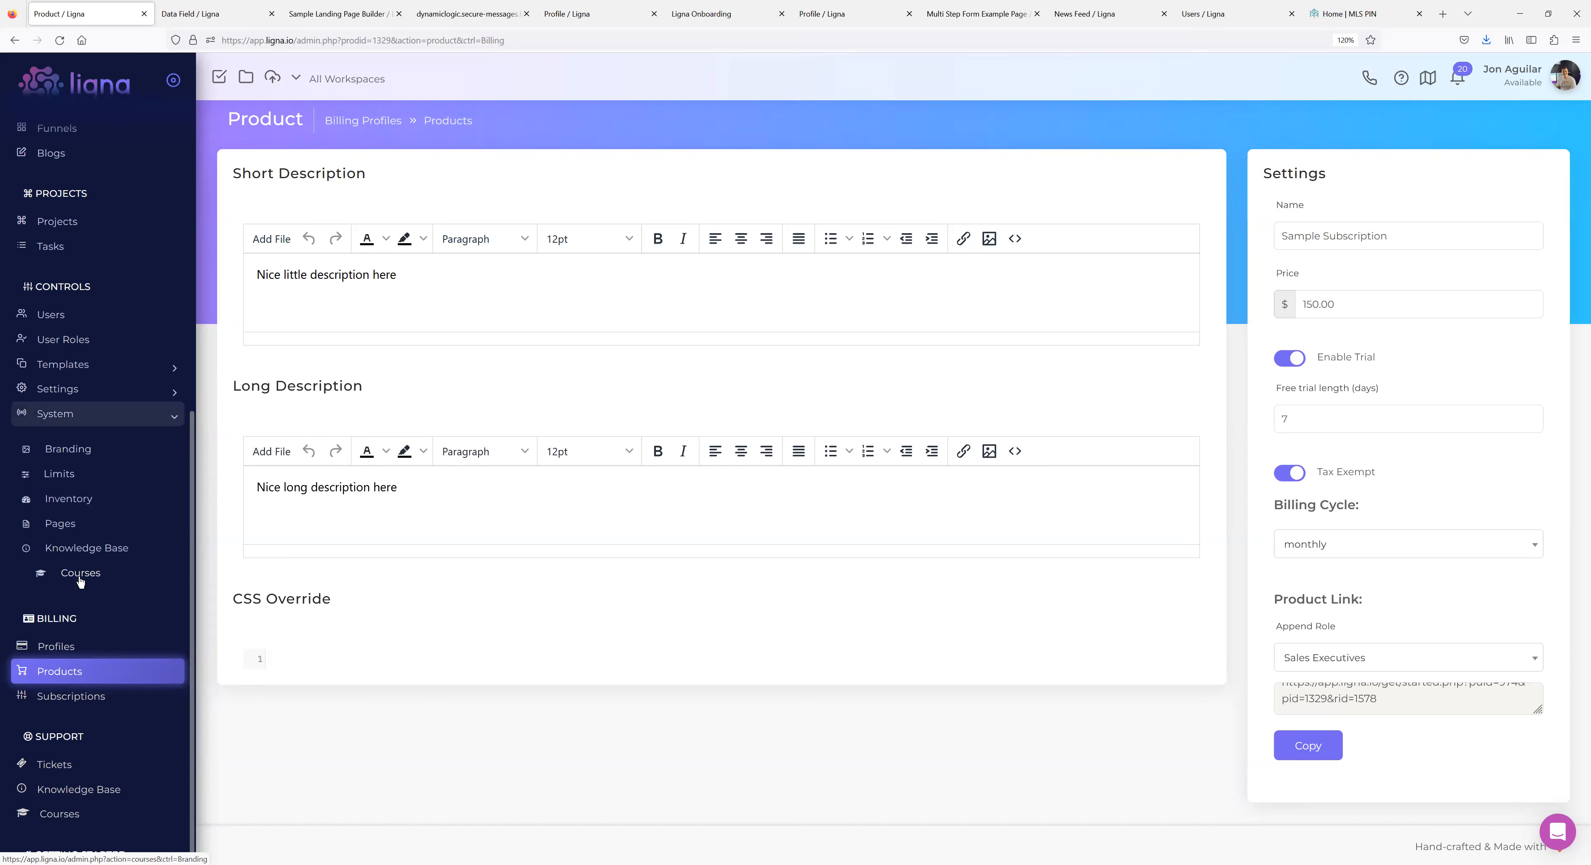
{"action": "left_click", "coordinate": [80, 574]}
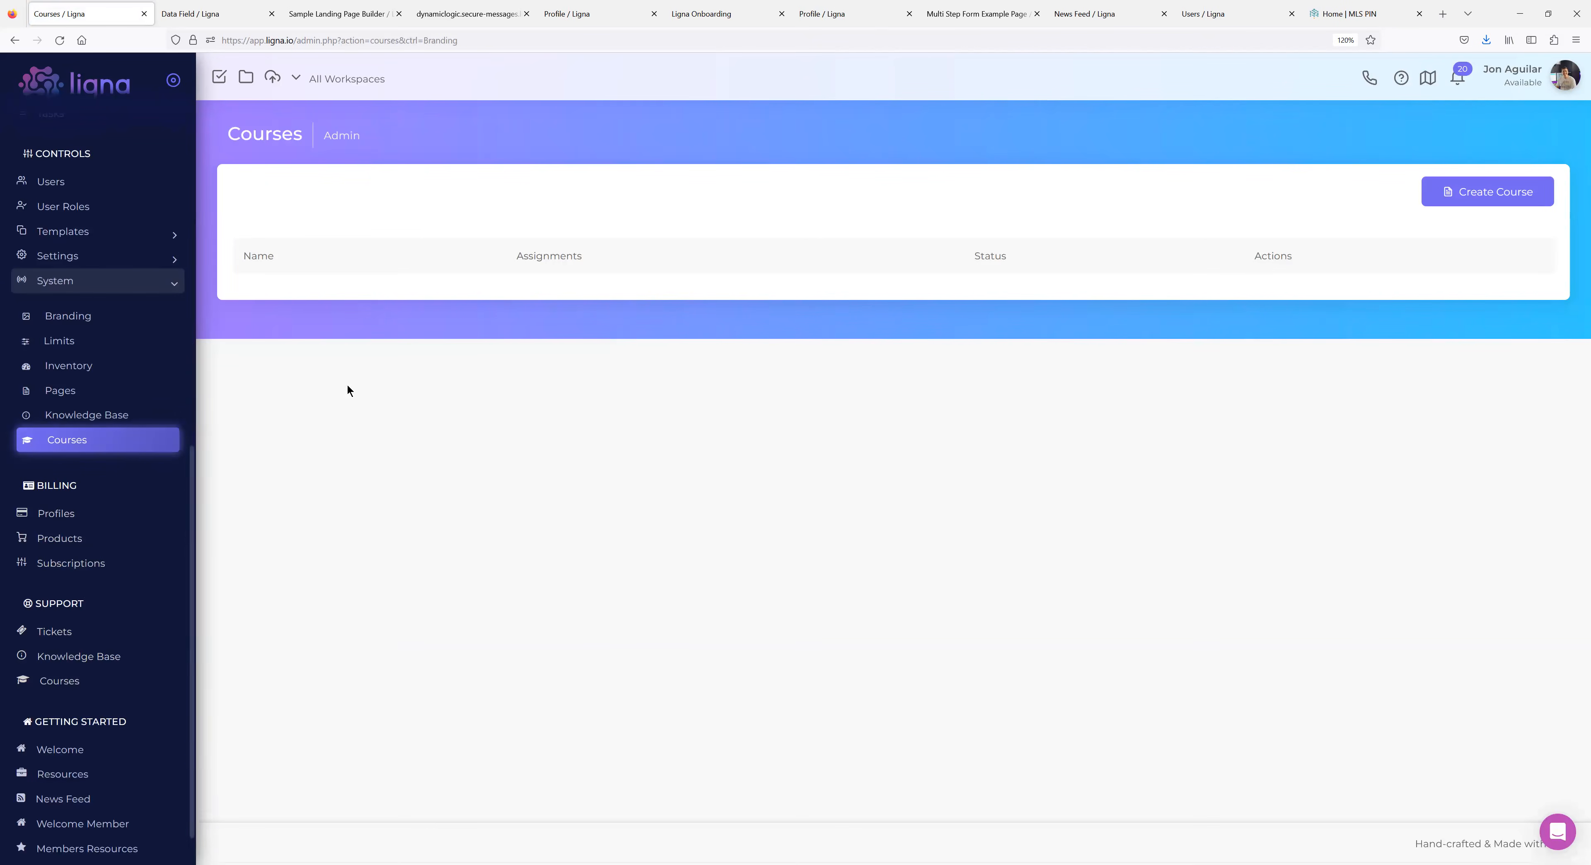
{"action": "scroll", "coordinate": [86, 527], "scroll_direction": "down", "scroll_amount": 1}
{"action": "left_click", "coordinate": [71, 653]}
{"action": "scroll", "coordinate": [646, 482], "scroll_direction": "down", "scroll_amount": 5}
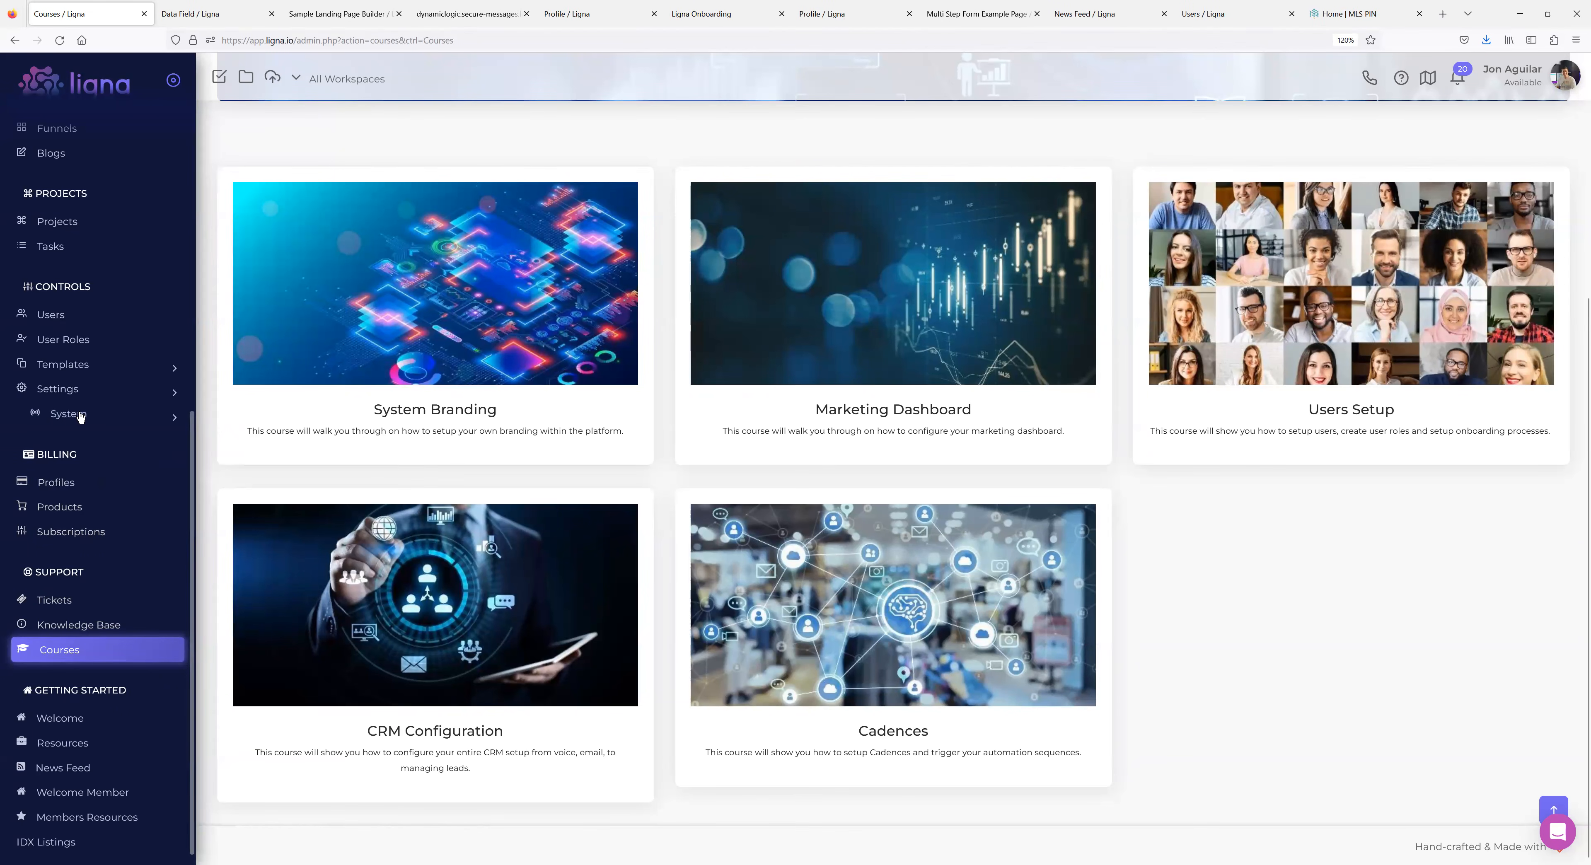
{"action": "left_click", "coordinate": [87, 338]}
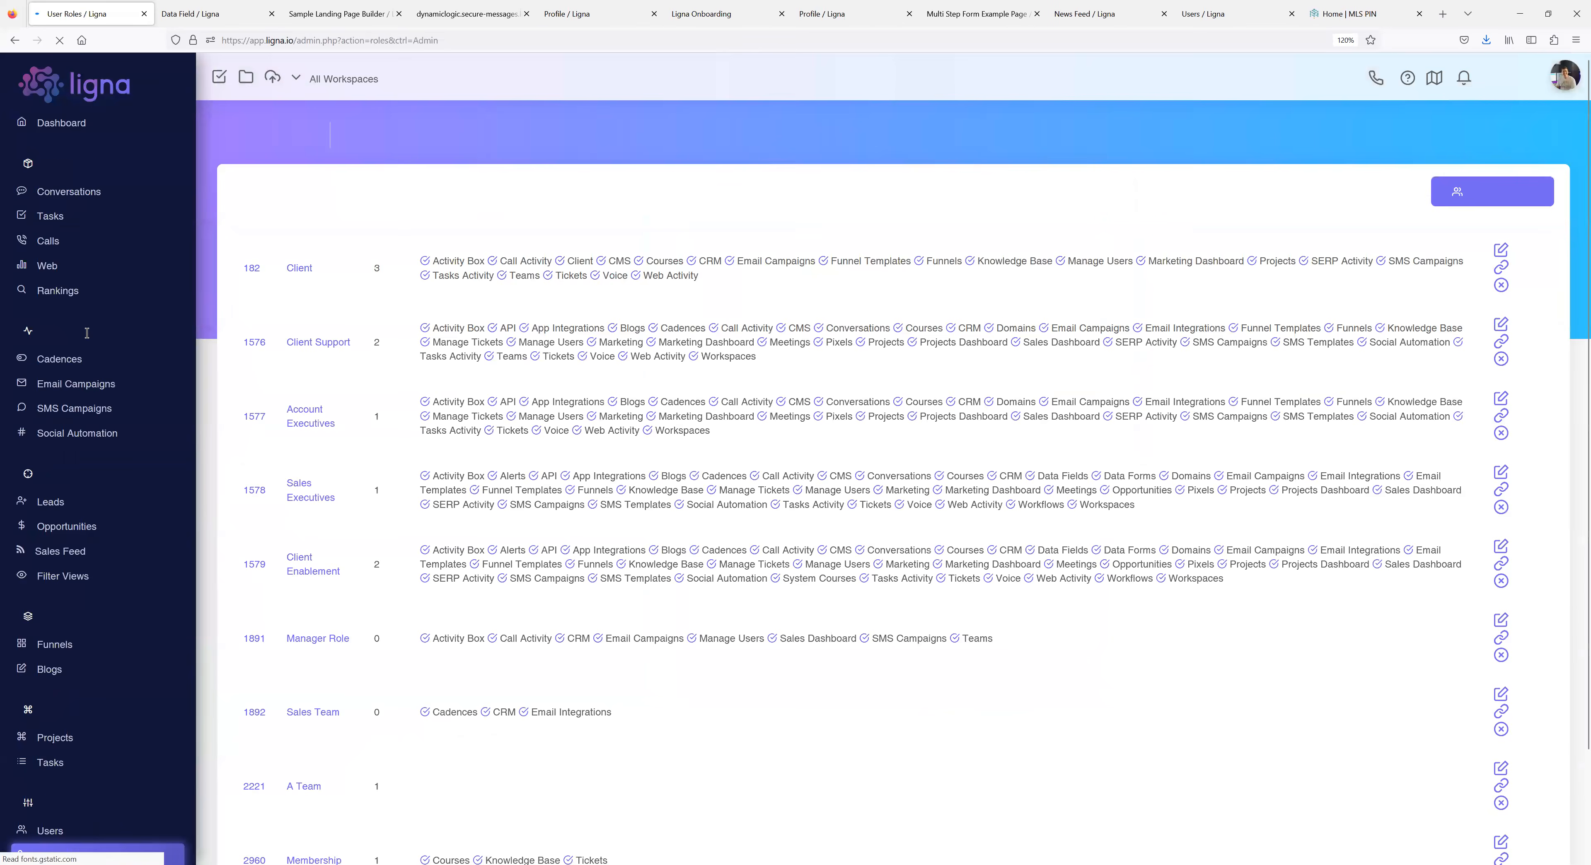
{"action": "scroll", "coordinate": [426, 594], "scroll_direction": "down", "scroll_amount": 5}
Open the Membership role and review its permissions, Membership Details group and onboard link.
{"action": "left_click", "coordinate": [322, 683]}
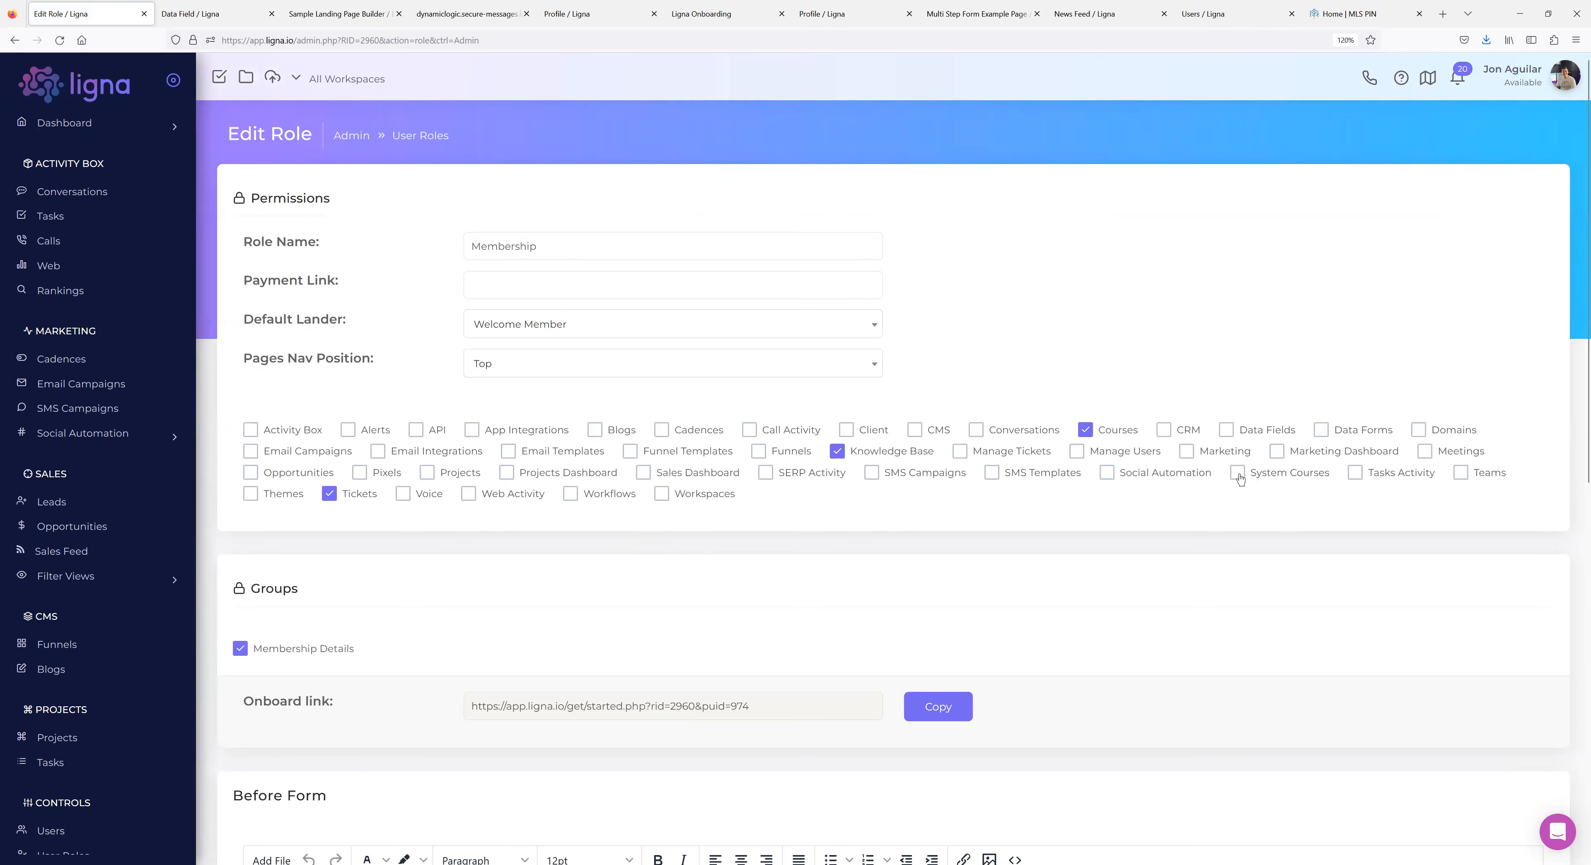
{"action": "scroll", "coordinate": [128, 576], "scroll_direction": "down", "scroll_amount": 5}
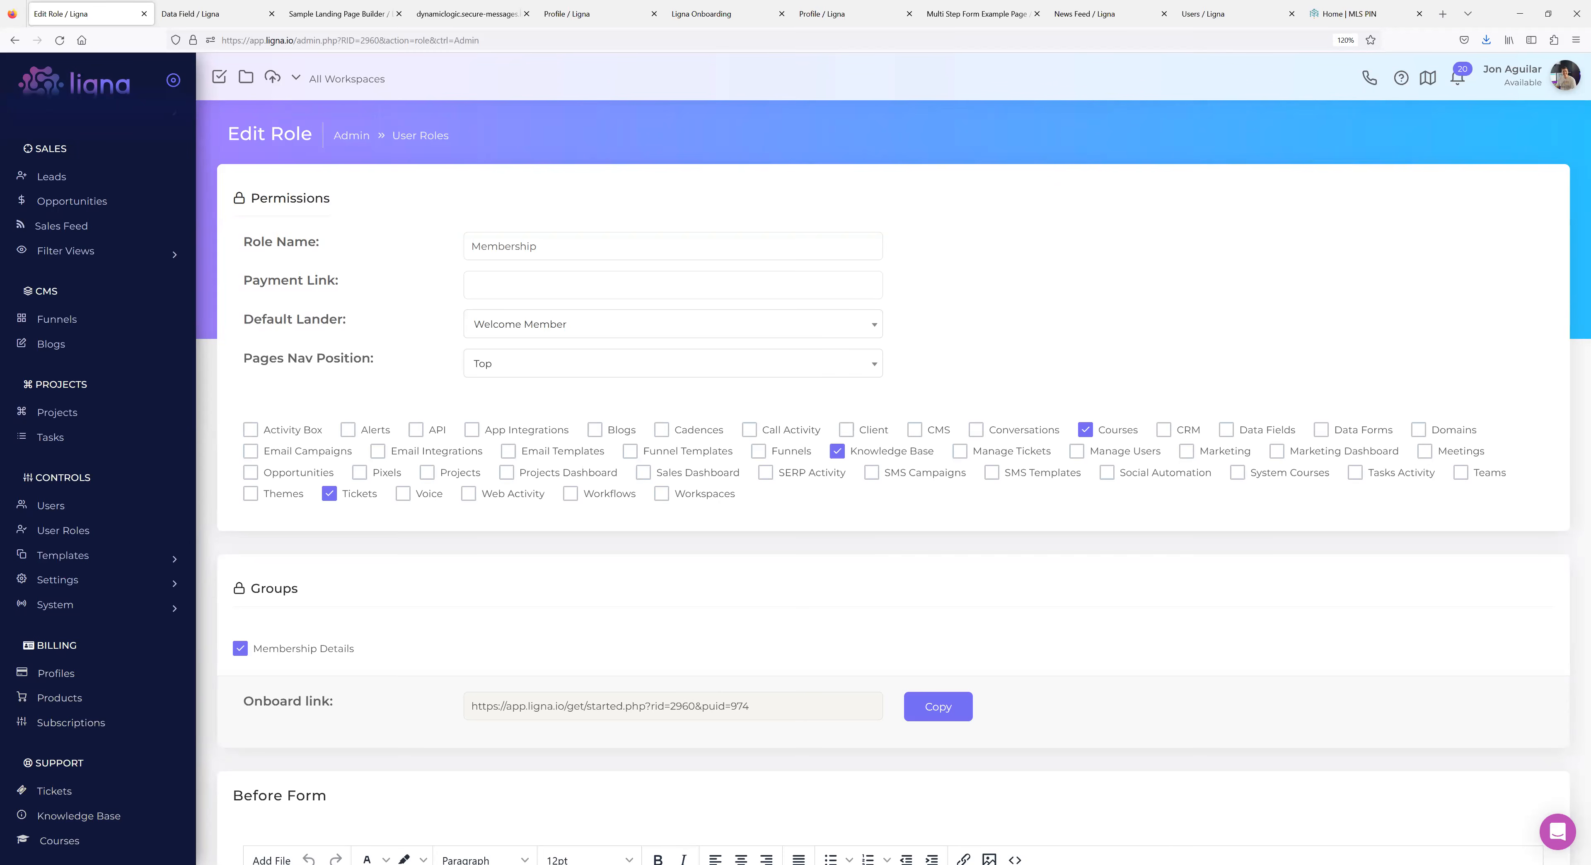
{"action": "scroll", "coordinate": [68, 555], "scroll_direction": "up", "scroll_amount": 5}
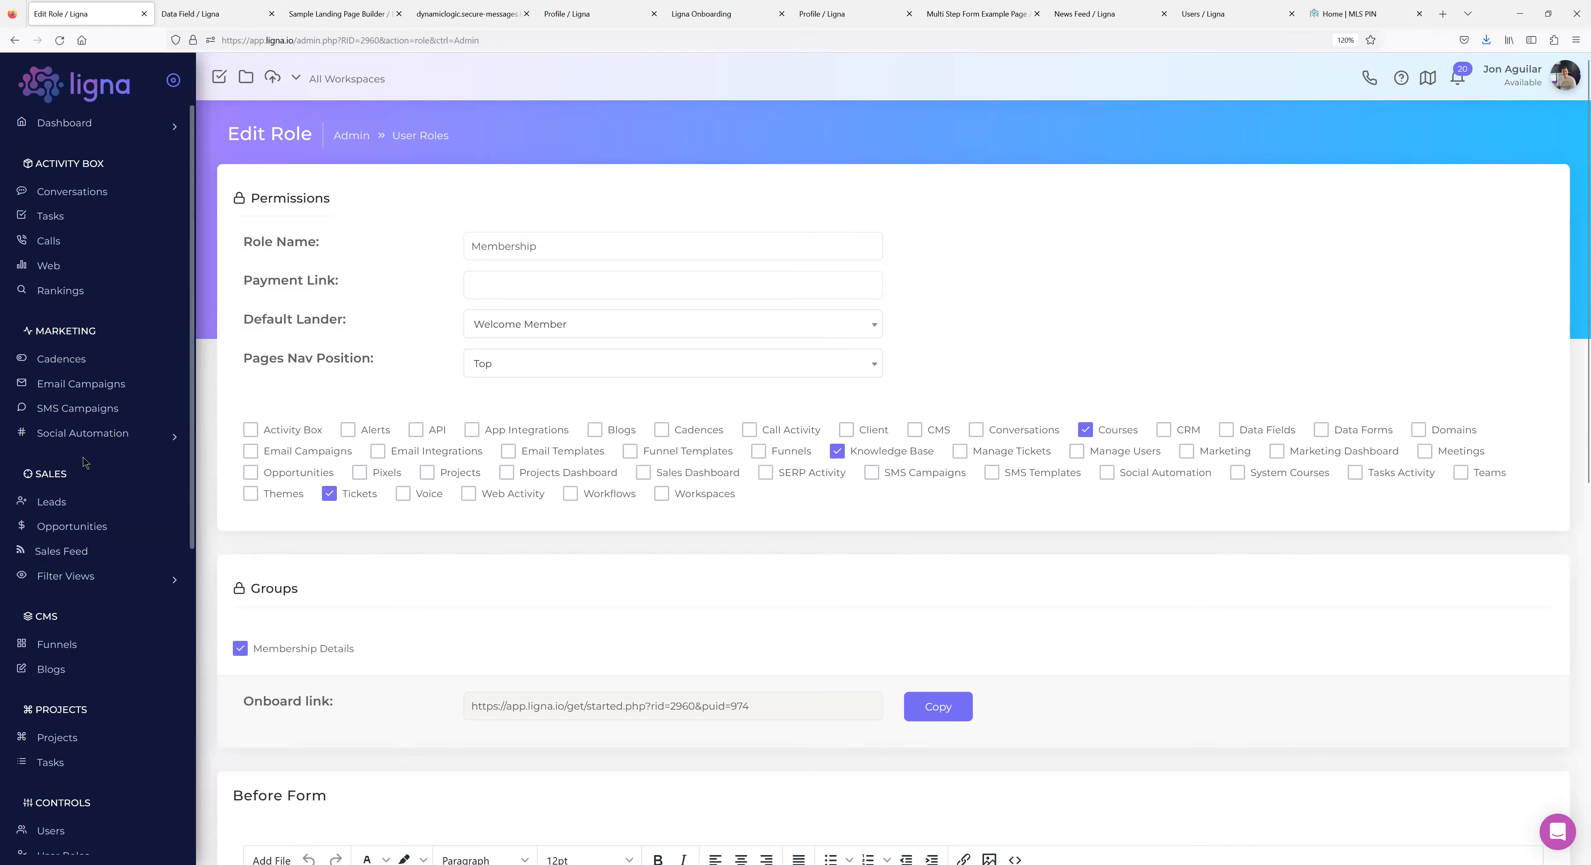
{"action": "scroll", "coordinate": [114, 477], "scroll_direction": "down", "scroll_amount": 5}
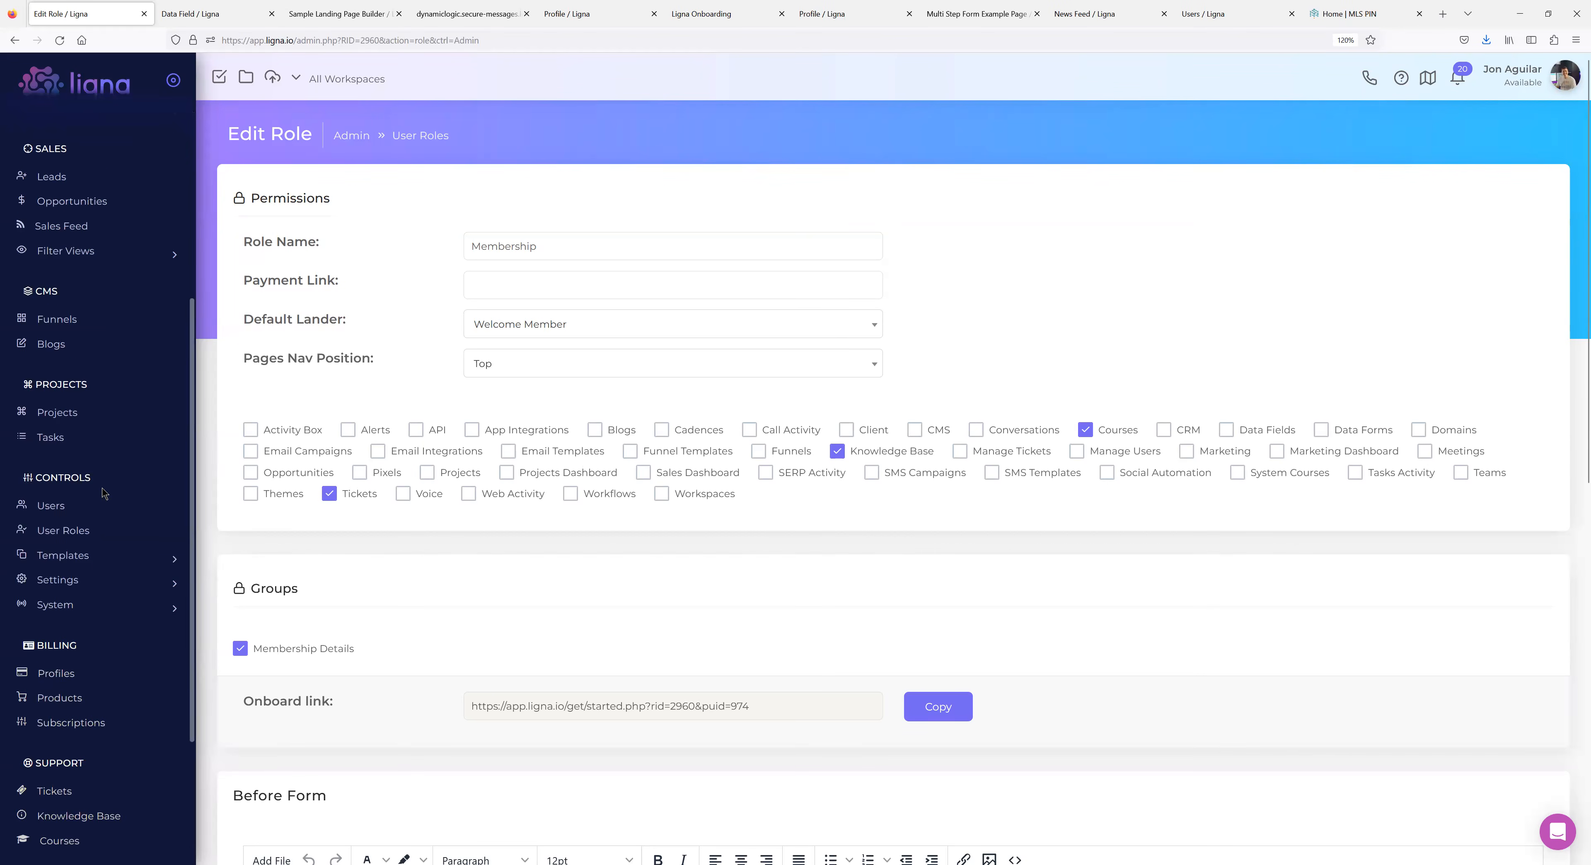
Open data form 6174, the four-field Submit Step 1 form, and look through its fields.
{"action": "left_click", "coordinate": [105, 554]}
{"action": "scroll", "coordinate": [93, 635], "scroll_direction": "down", "scroll_amount": 4}
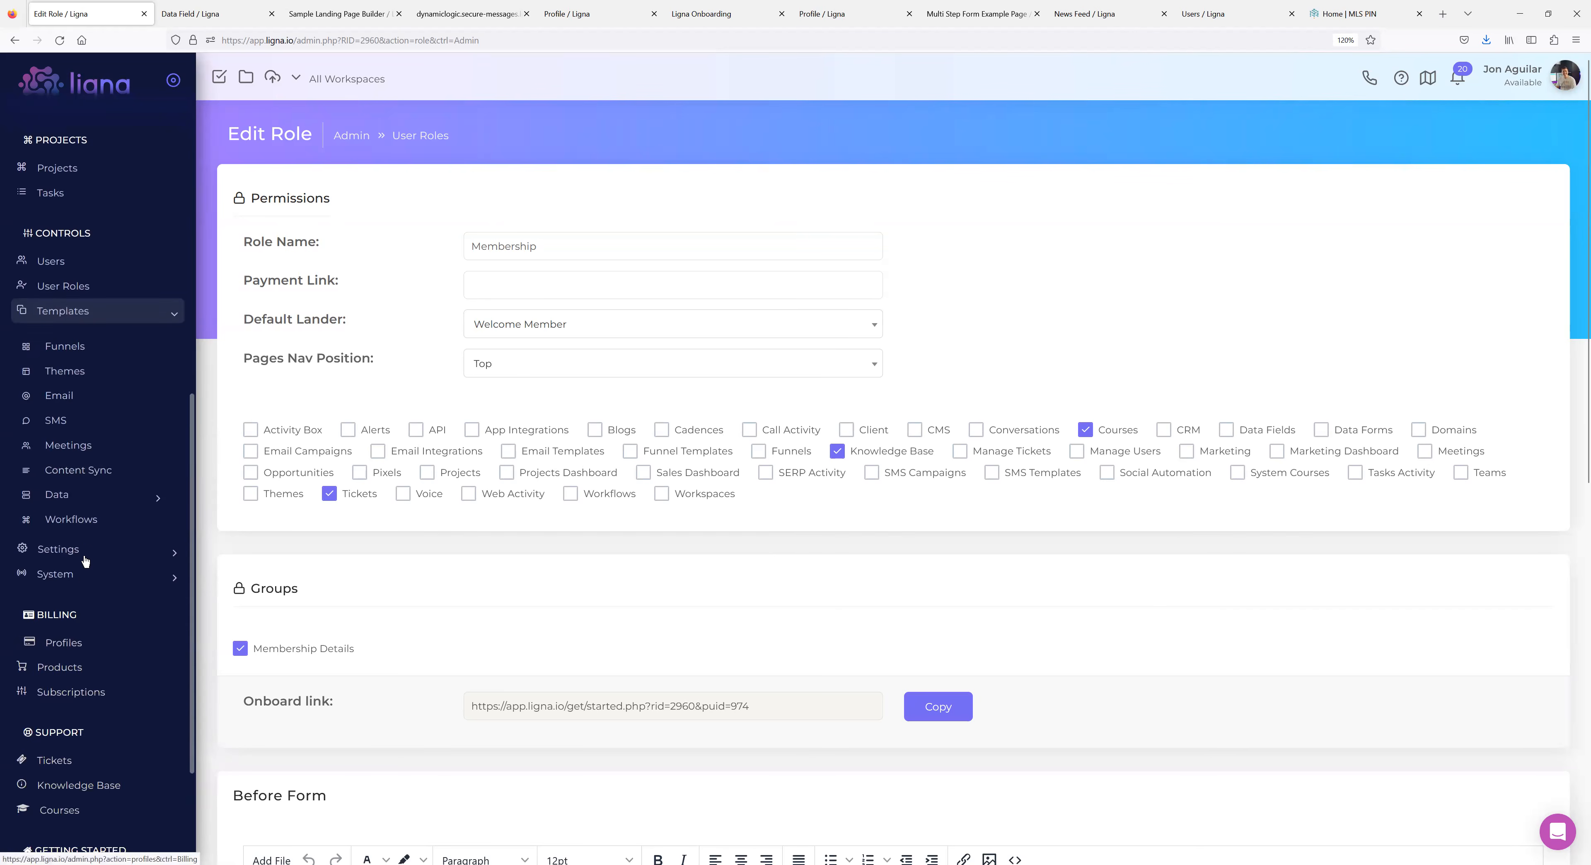
{"action": "left_click", "coordinate": [63, 496]}
{"action": "left_click", "coordinate": [79, 525]}
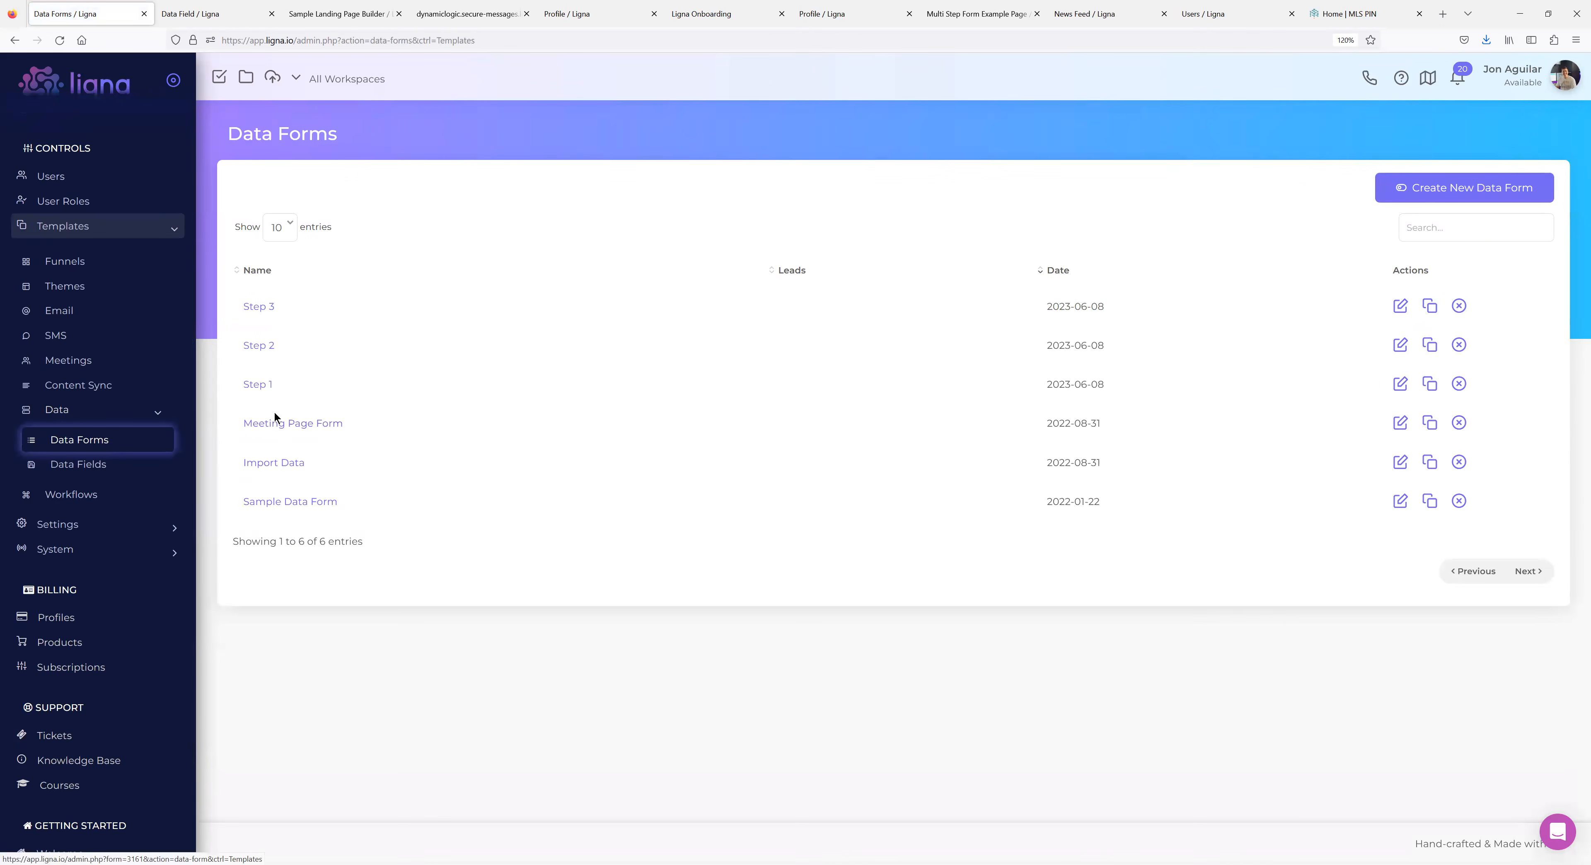
{"action": "left_click", "coordinate": [267, 385]}
{"action": "scroll", "coordinate": [1337, 463], "scroll_direction": "down", "scroll_amount": 5}
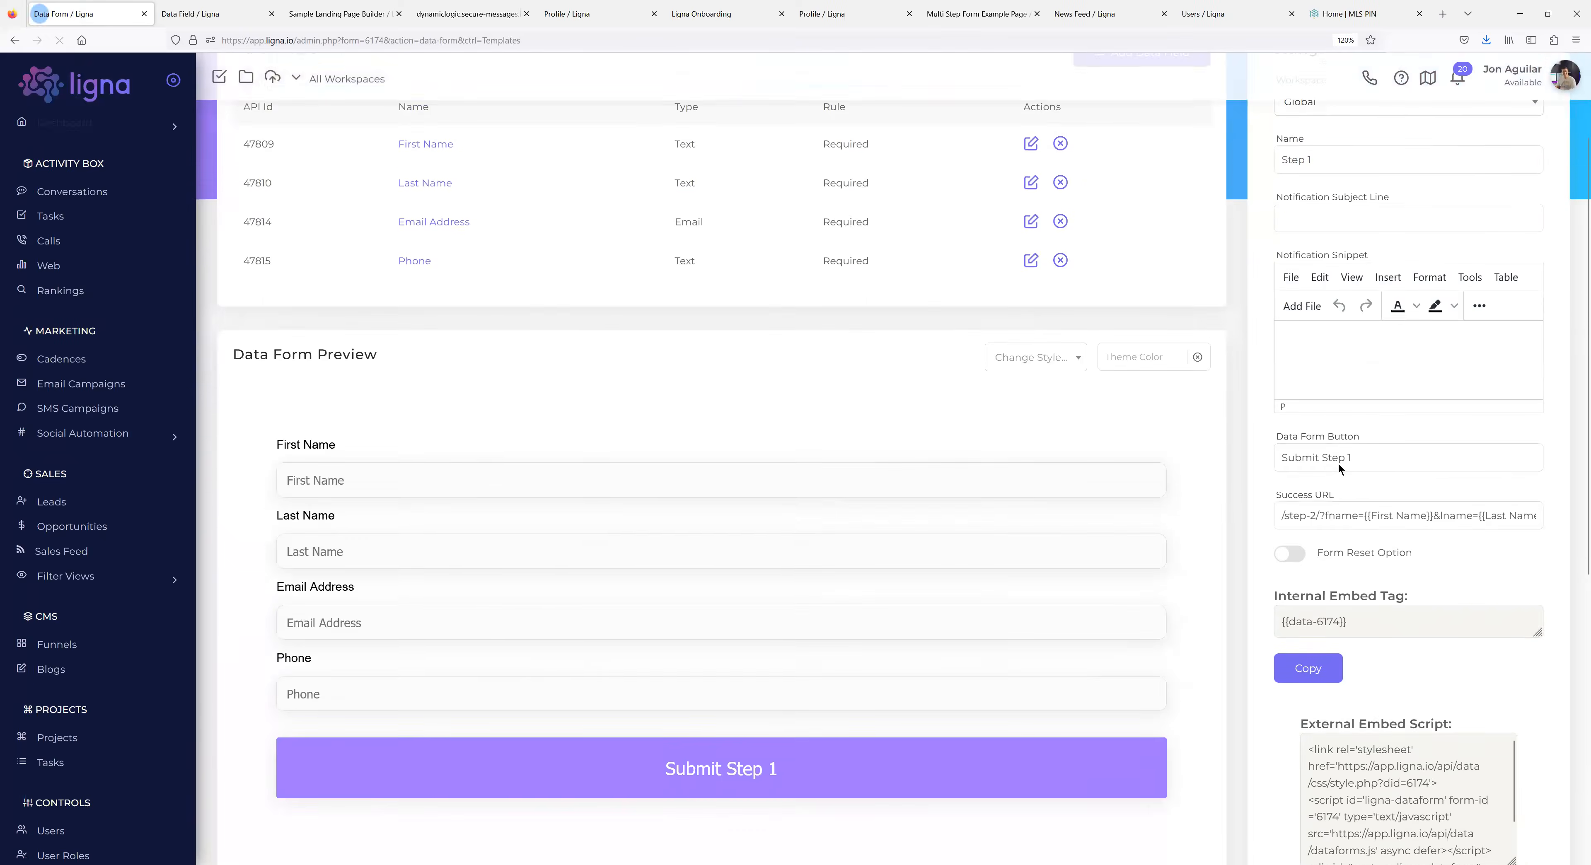
{"action": "scroll", "coordinate": [1351, 488], "scroll_direction": "up", "scroll_amount": 3}
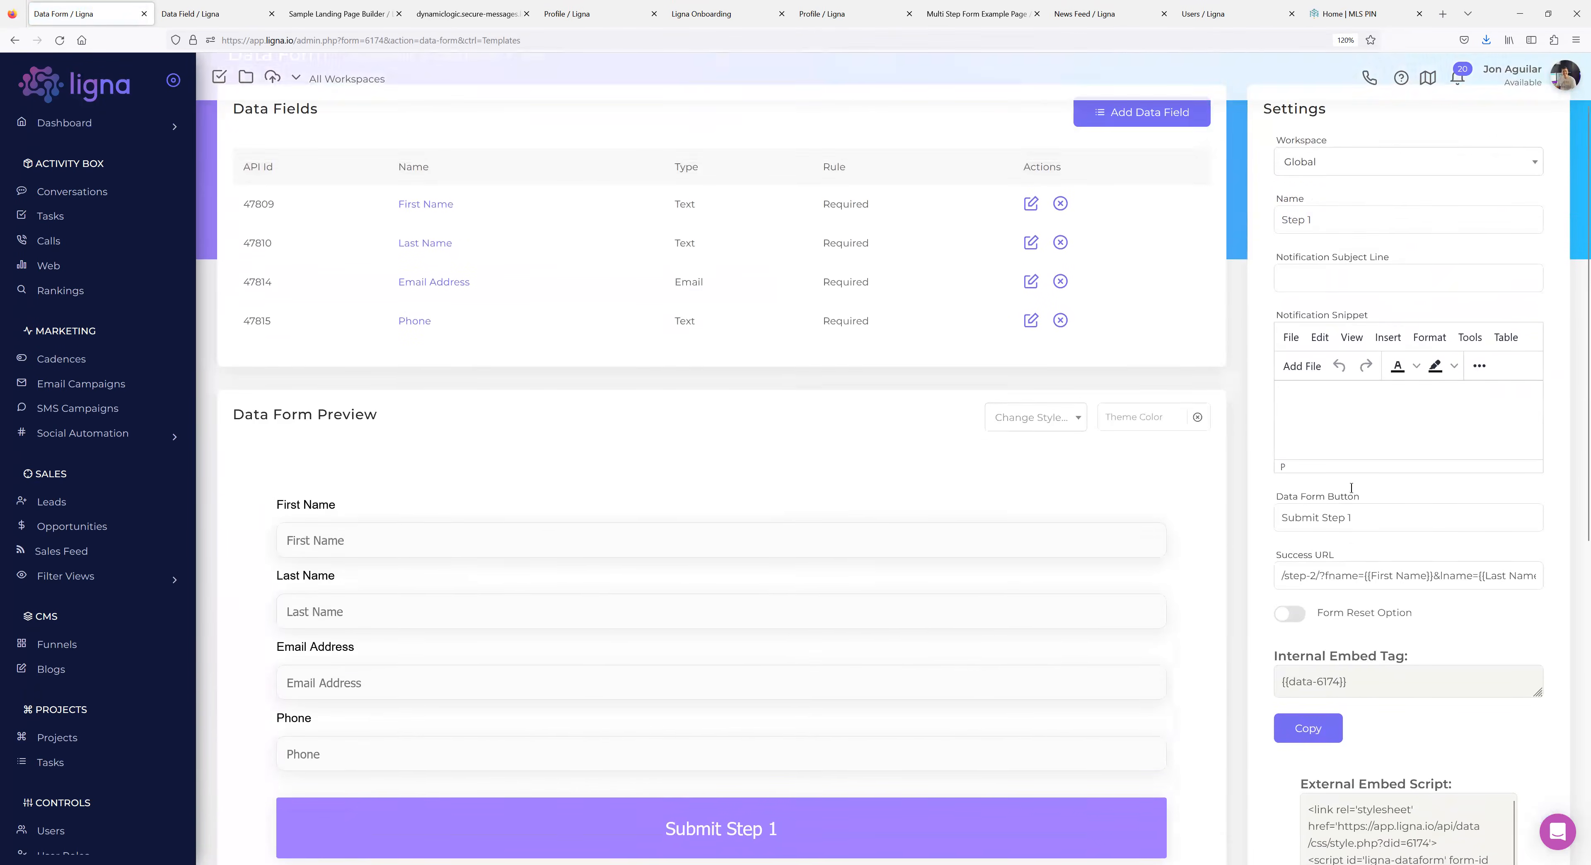
{"action": "scroll", "coordinate": [1356, 513], "scroll_direction": "down", "scroll_amount": 3}
{"action": "scroll", "coordinate": [1362, 536], "scroll_direction": "down", "scroll_amount": 1}
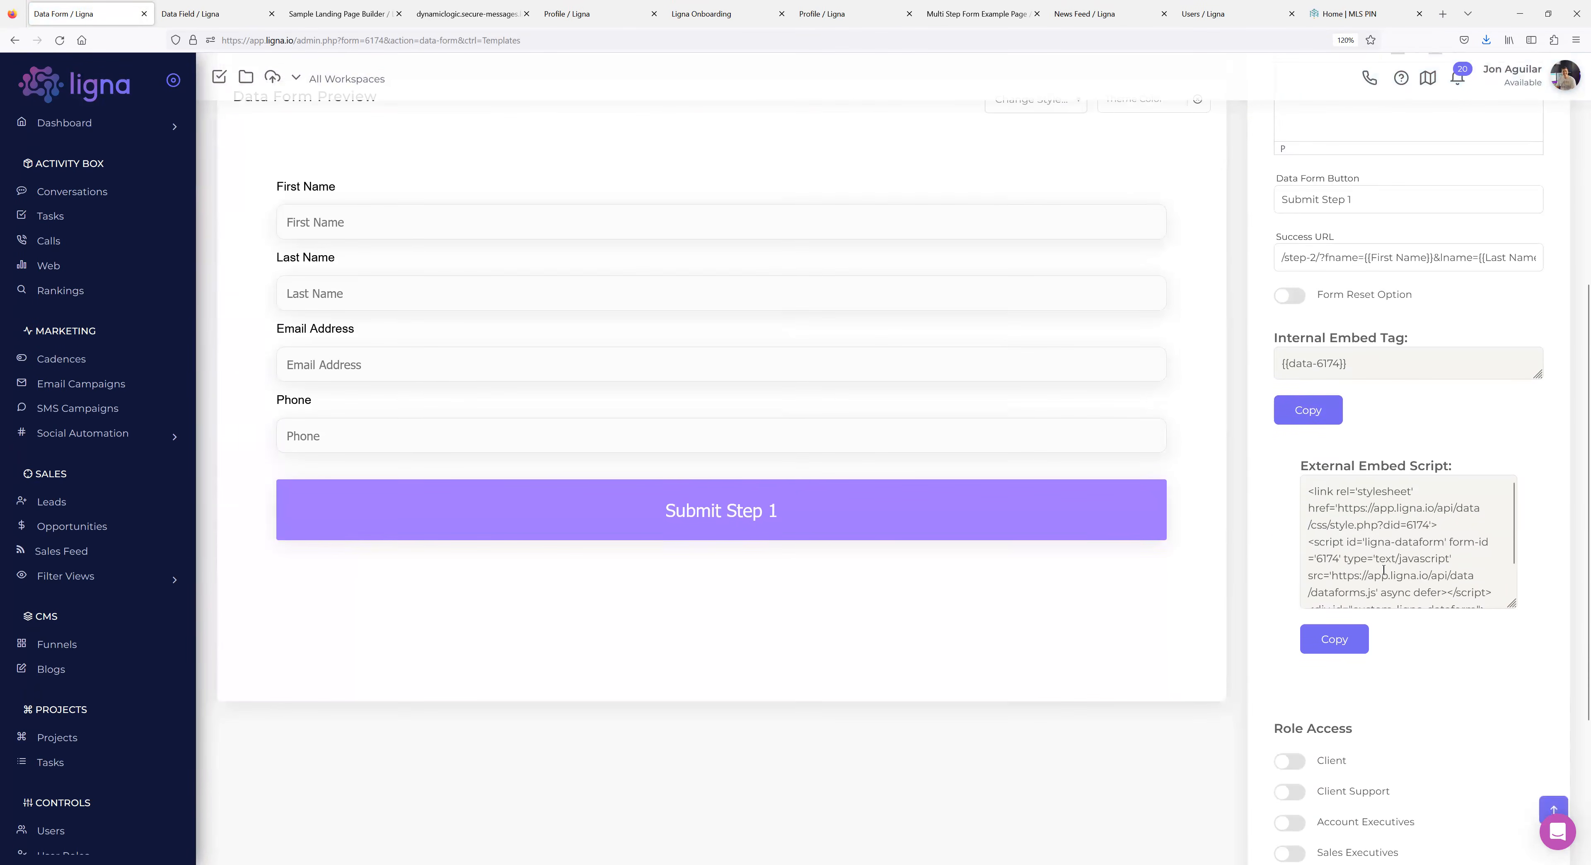
{"action": "scroll", "coordinate": [1372, 557], "scroll_direction": "down", "scroll_amount": 2}
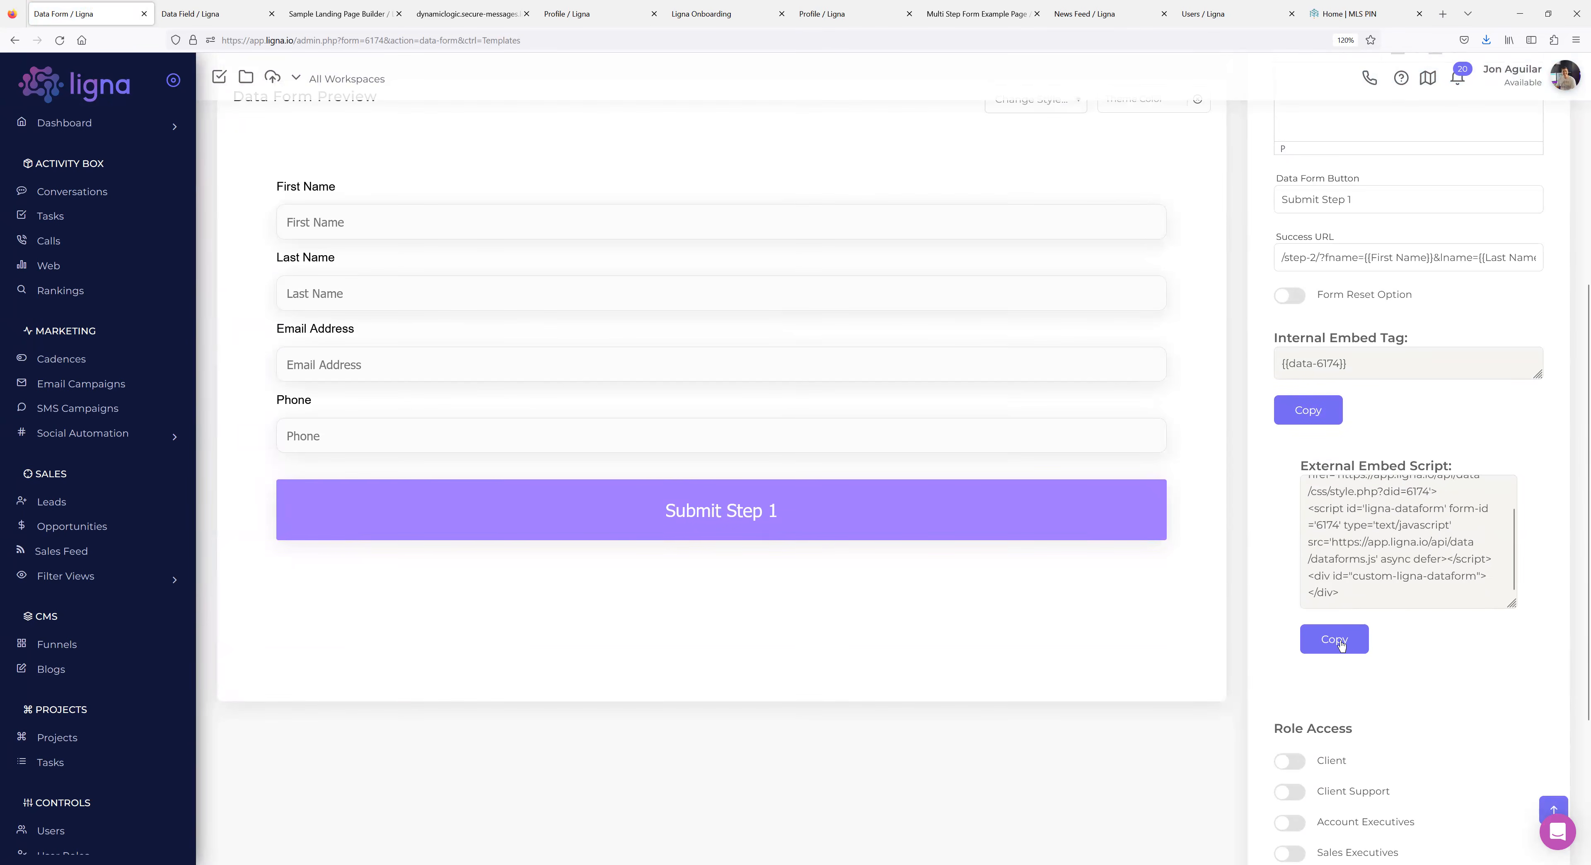
{"action": "scroll", "coordinate": [718, 543], "scroll_direction": "up", "scroll_amount": 3}
{"action": "scroll", "coordinate": [717, 541], "scroll_direction": "down", "scroll_amount": 6}
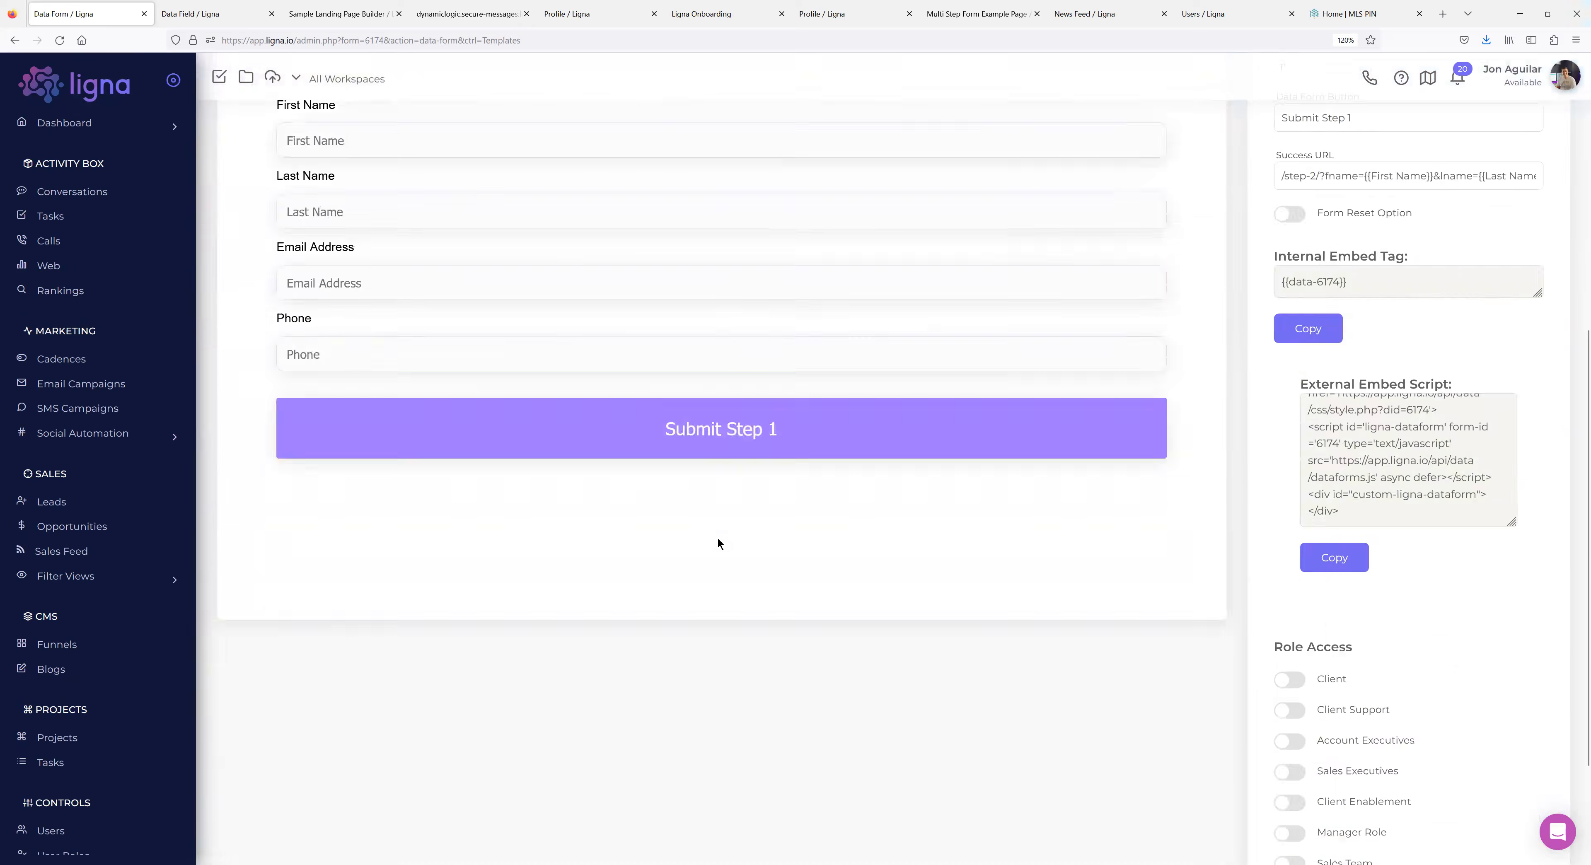
{"action": "scroll", "coordinate": [1366, 595], "scroll_direction": "up", "scroll_amount": 3}
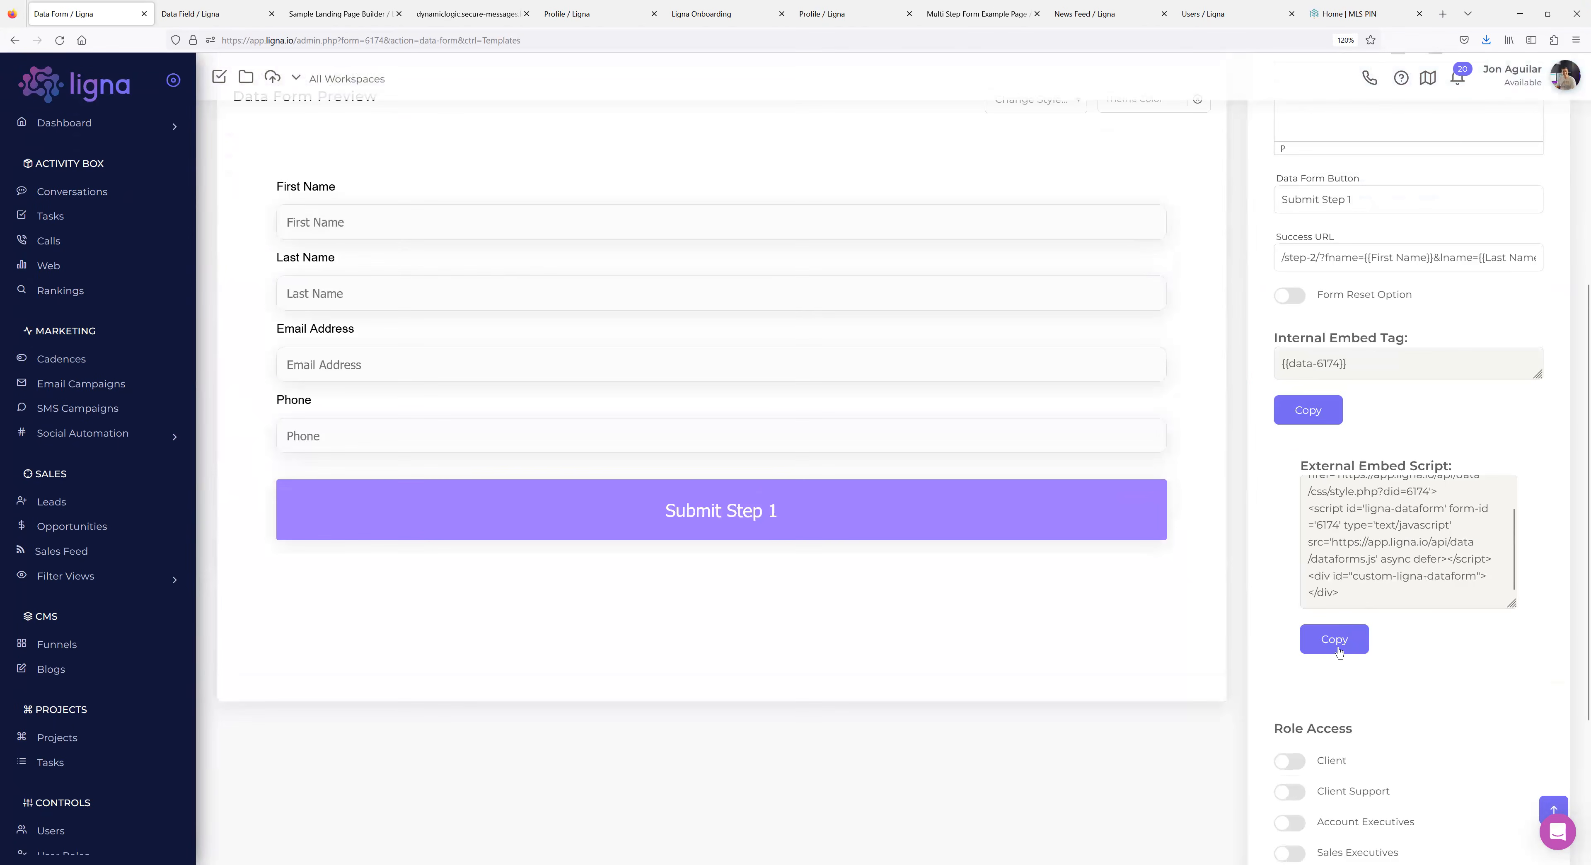
{"action": "scroll", "coordinate": [86, 602], "scroll_direction": "down", "scroll_amount": 4}
Open Settings > Integration > Pixels in a new browser tab.
{"action": "left_click", "coordinate": [92, 582]}
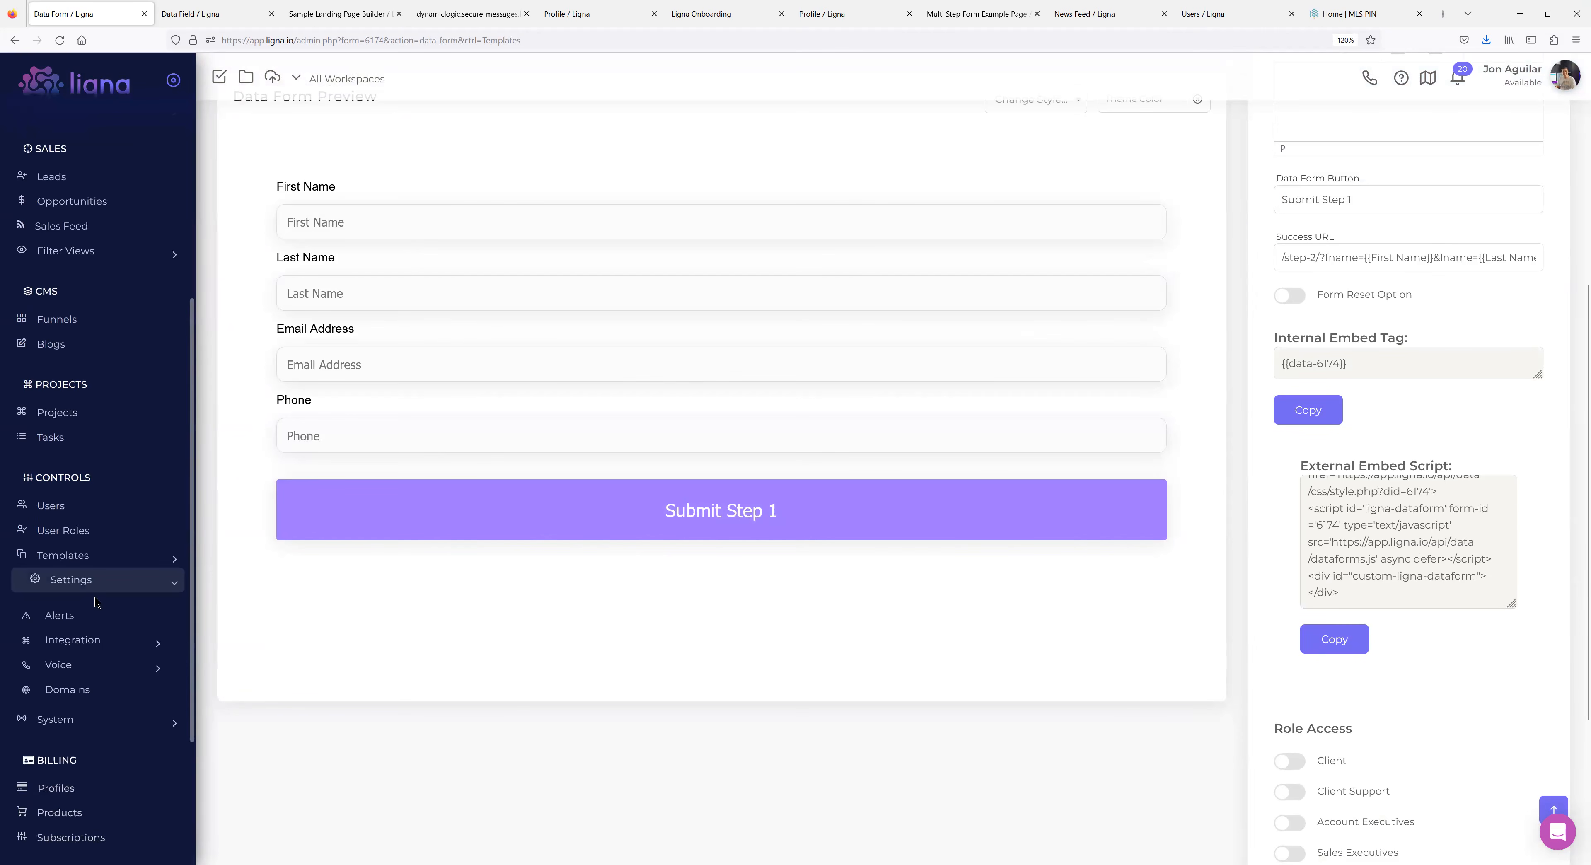
{"action": "scroll", "coordinate": [73, 615], "scroll_direction": "down", "scroll_amount": 1}
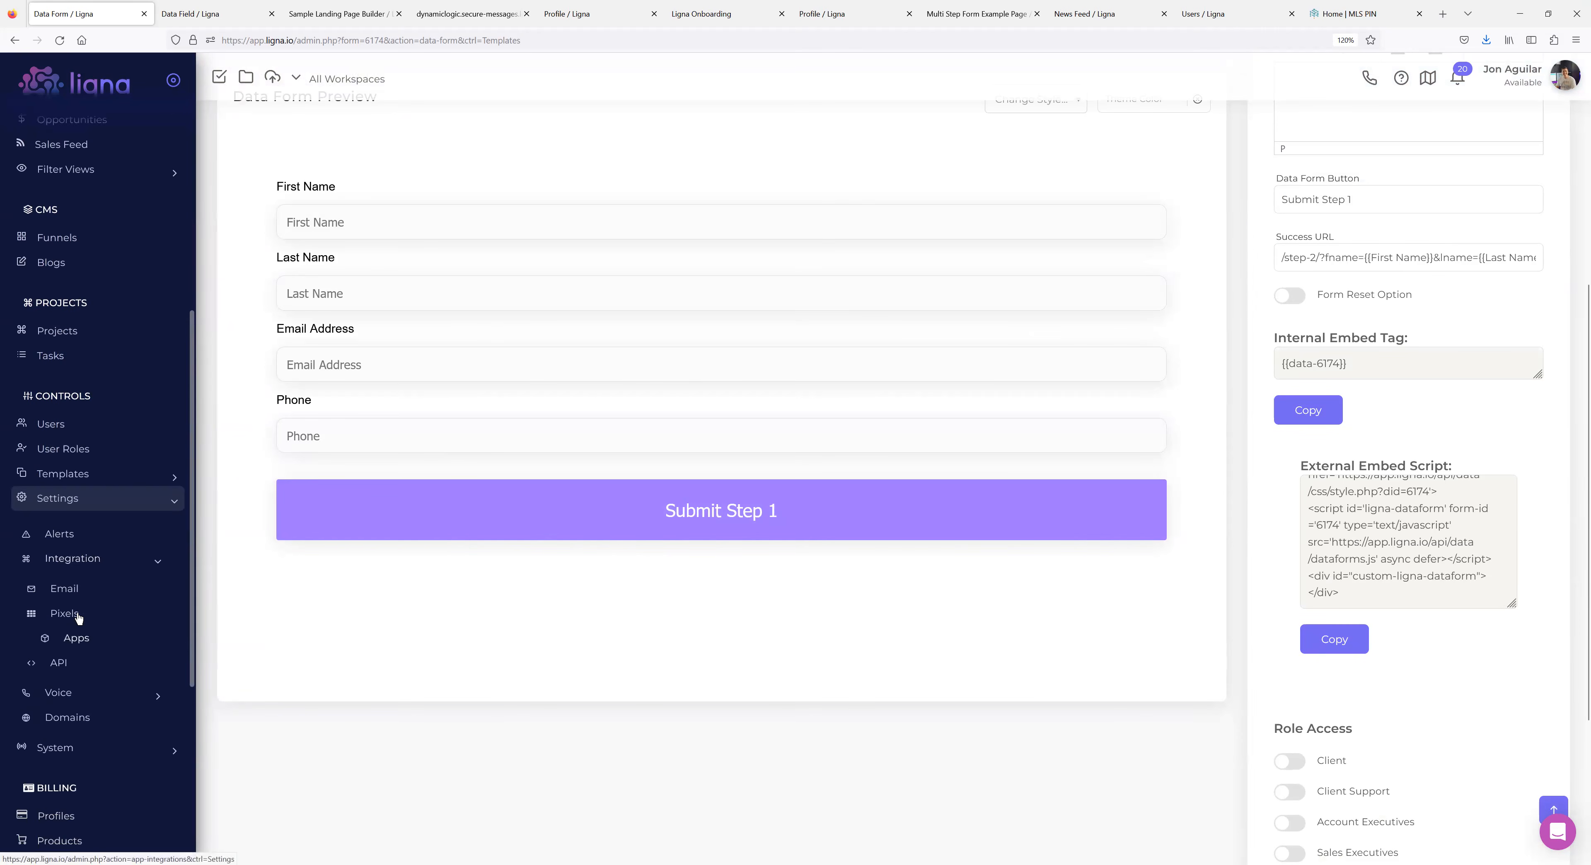
{"action": "middle_click", "coordinate": [73, 615]}
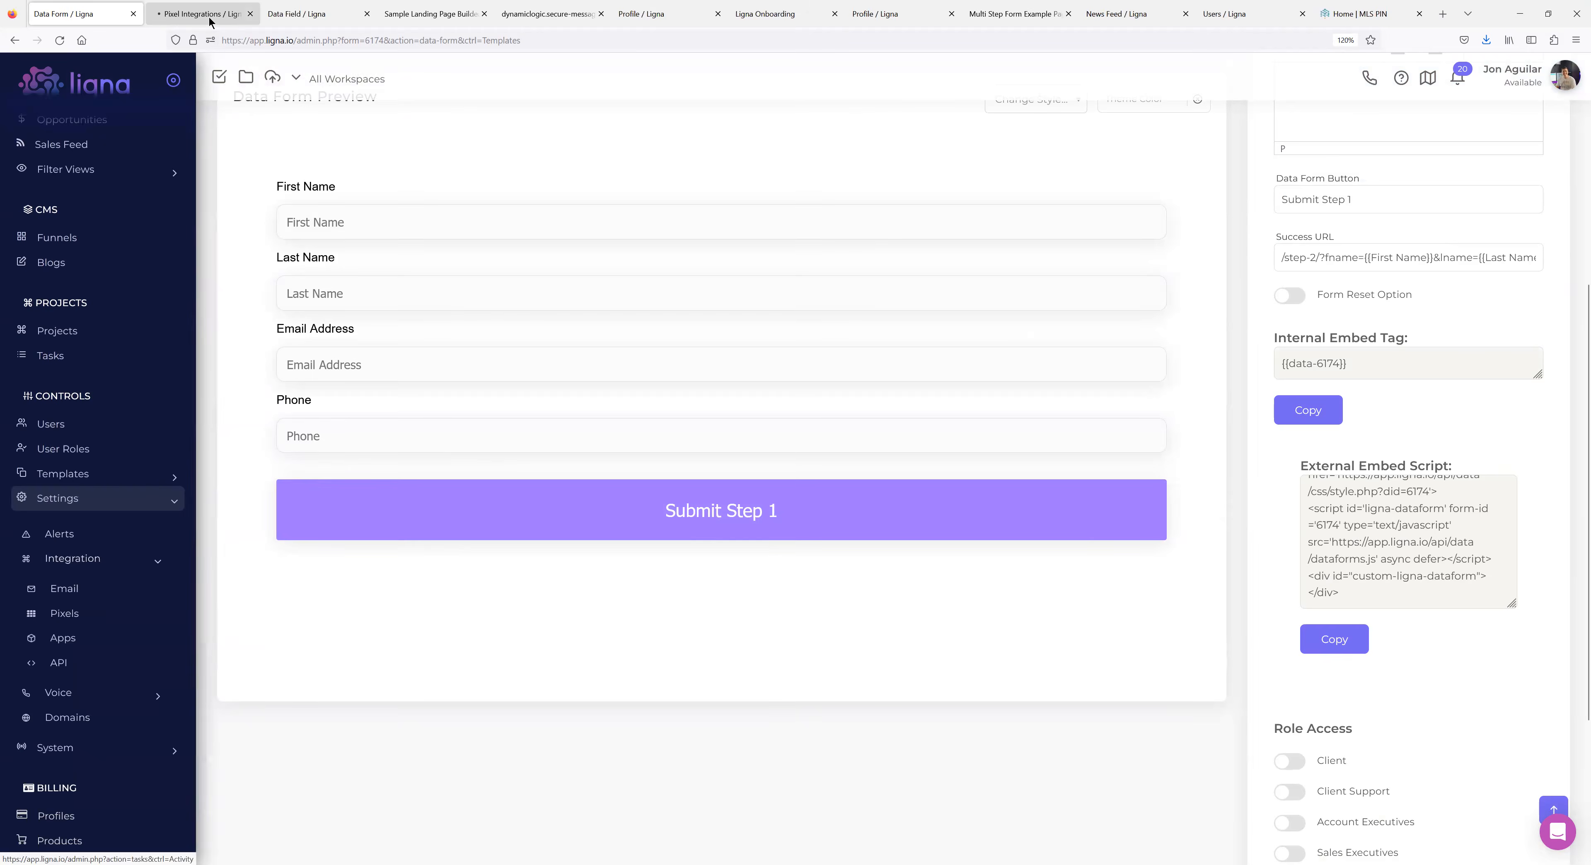
Check the Sample Pixel's embed script and edit page, then return to the Pixel Integrations list.
{"action": "left_click", "coordinate": [191, 14]}
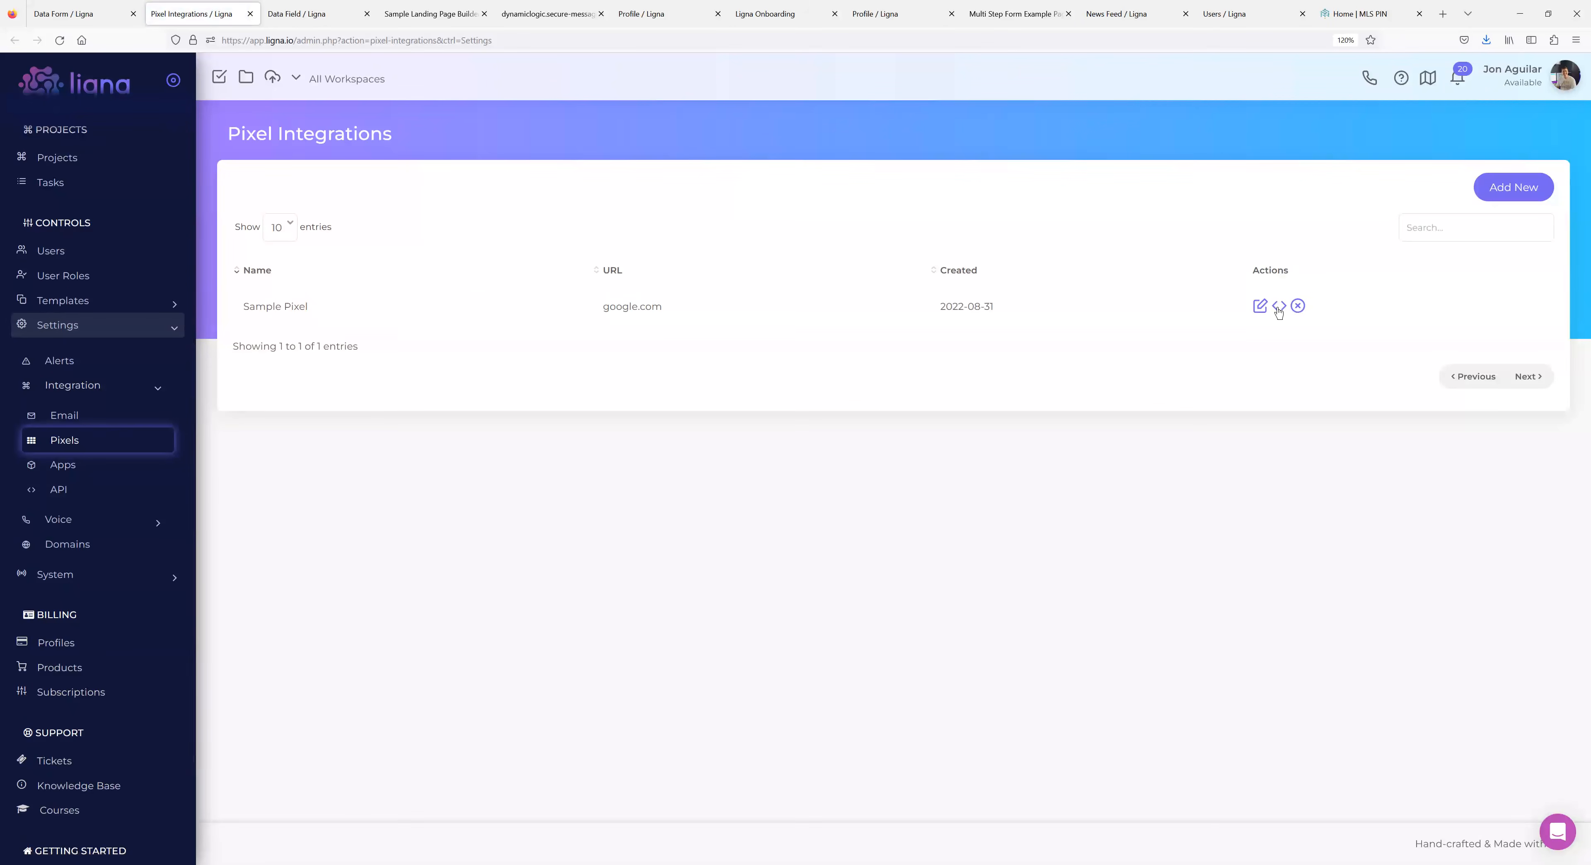
{"action": "left_click", "coordinate": [1278, 306]}
{"action": "scroll", "coordinate": [838, 434], "scroll_direction": "up", "scroll_amount": 3}
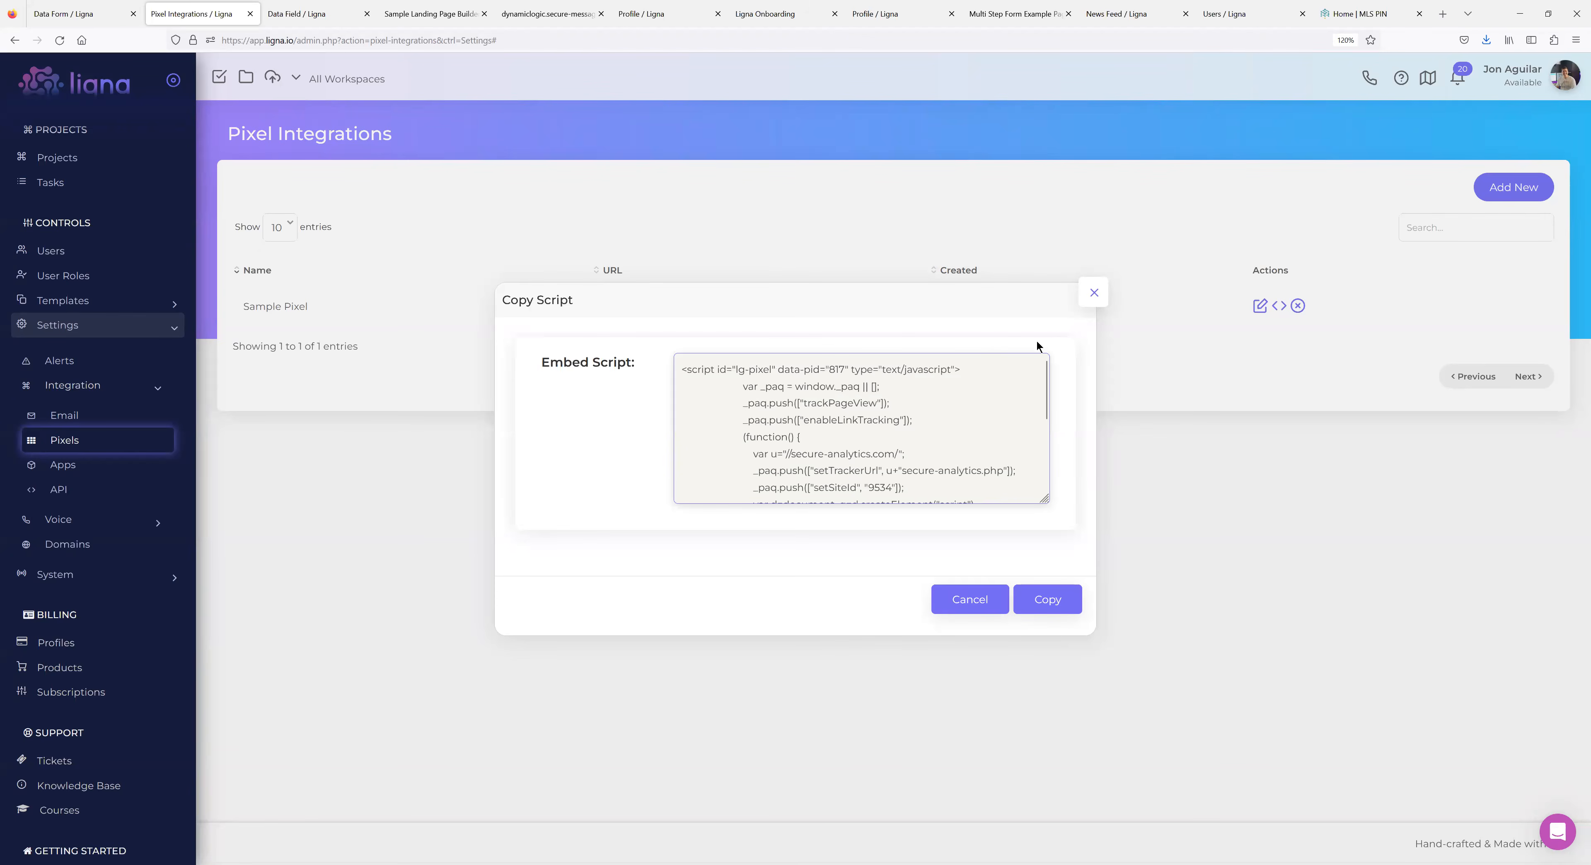
{"action": "left_click", "coordinate": [1091, 300]}
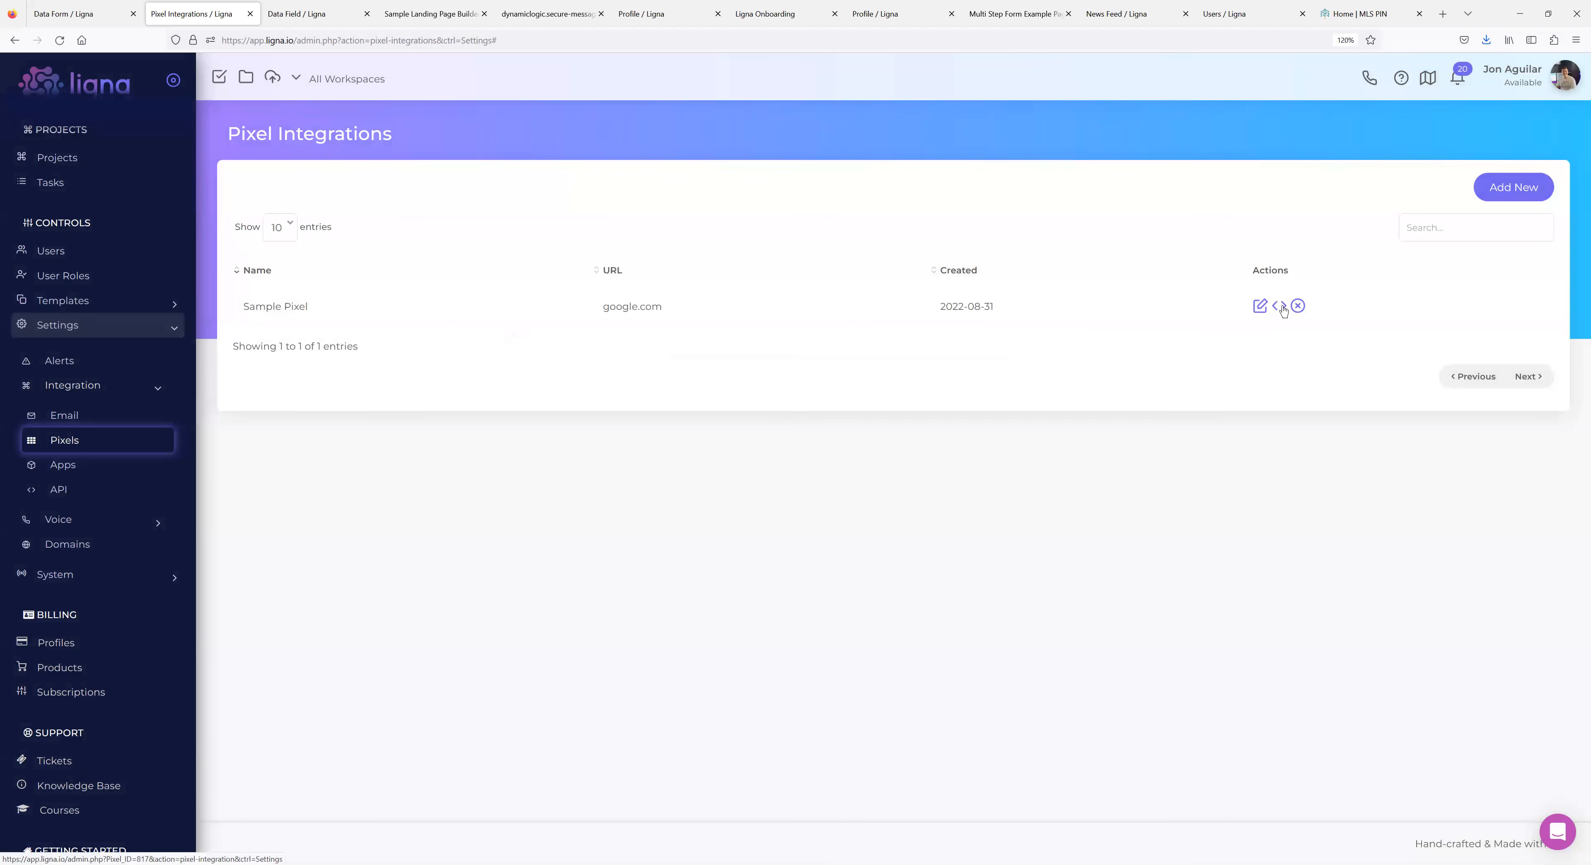
{"action": "left_click", "coordinate": [1260, 307]}
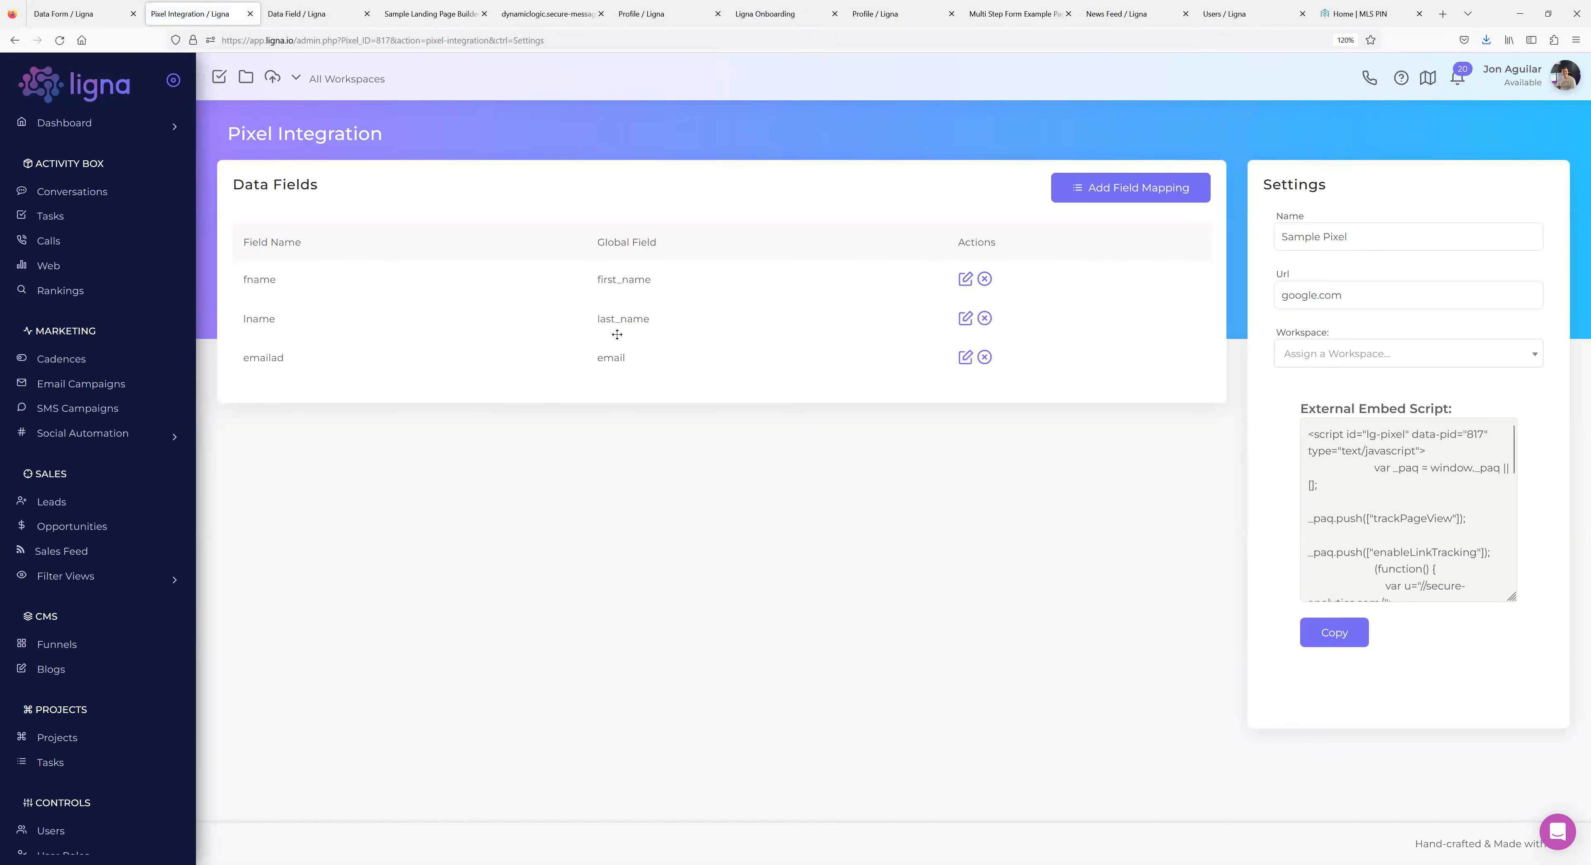
{"action": "left_click", "coordinate": [15, 42]}
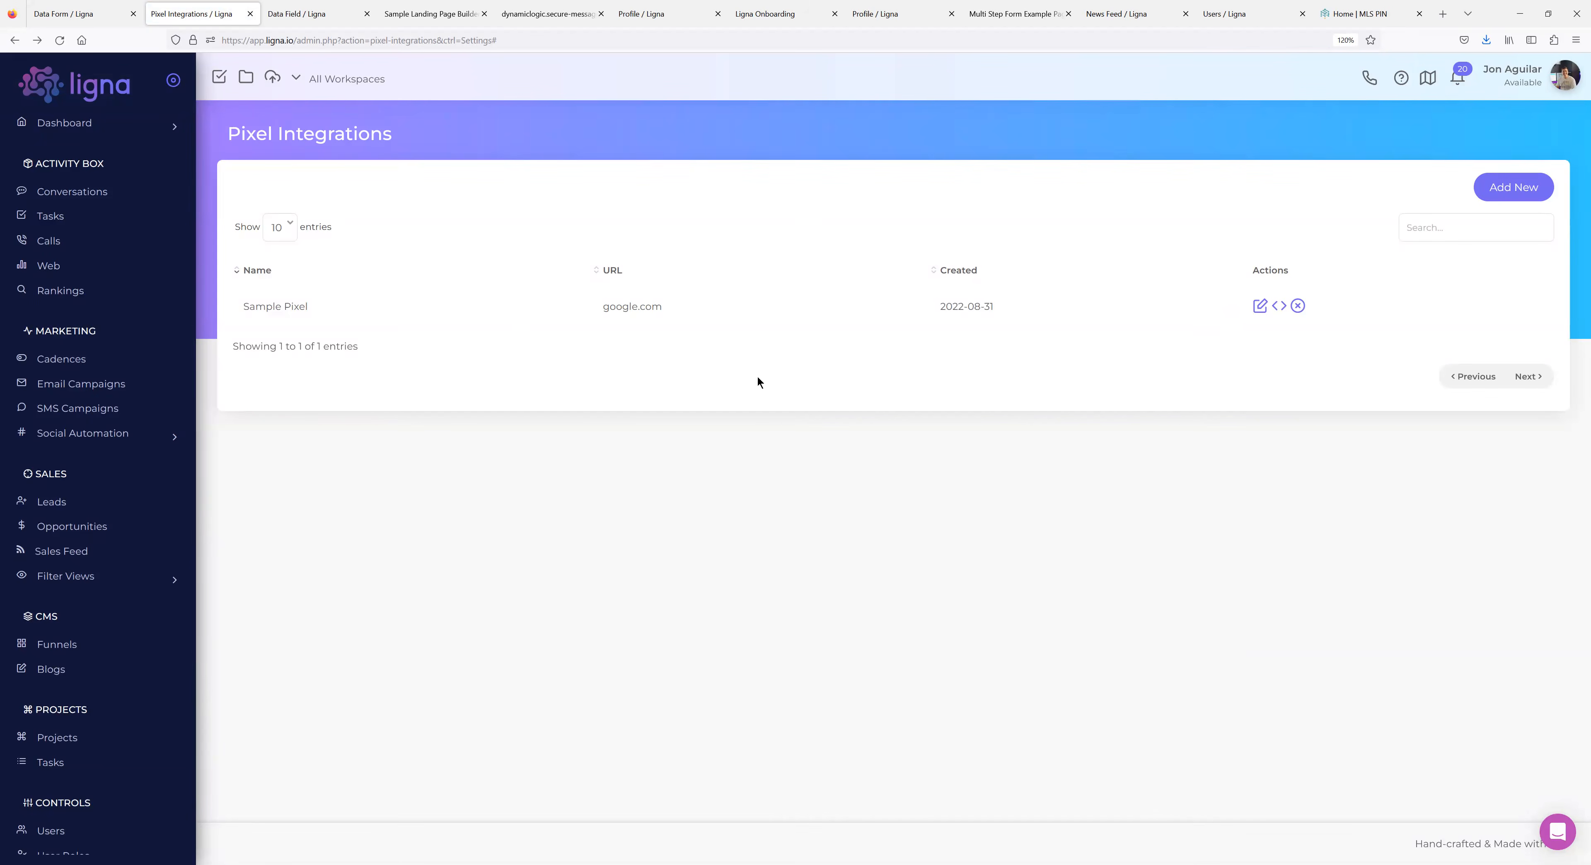
{"action": "left_click", "coordinate": [1280, 307]}
{"action": "scroll", "coordinate": [801, 449], "scroll_direction": "down", "scroll_amount": 3}
{"action": "left_click_drag", "start_coordinate": [980, 484], "coordinate": [595, 268]}
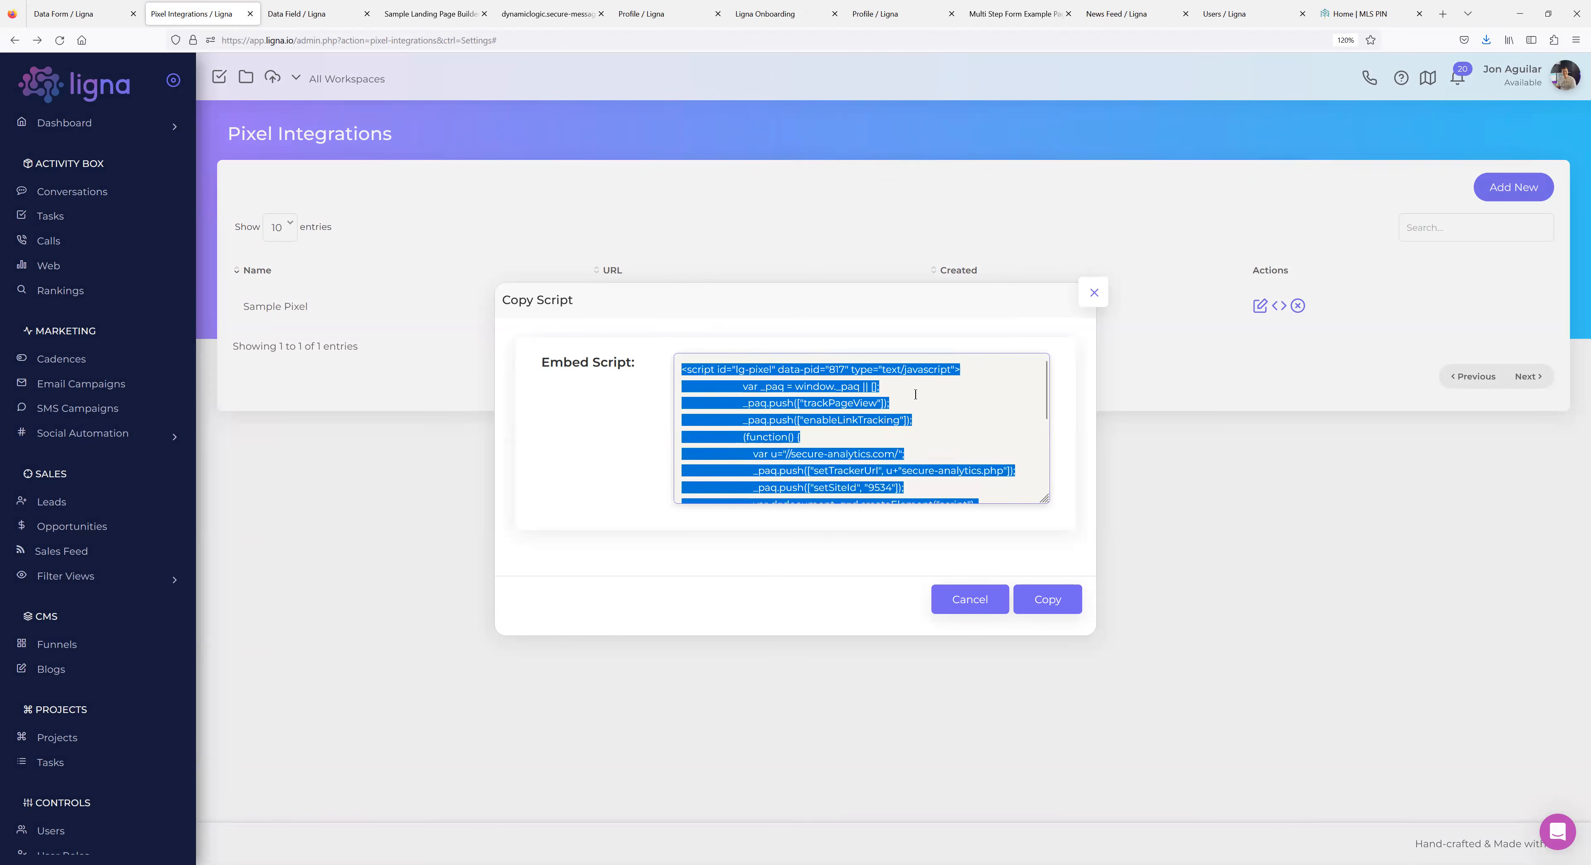
{"action": "scroll", "coordinate": [905, 405], "scroll_direction": "down", "scroll_amount": 3}
{"action": "left_click_drag", "start_coordinate": [790, 454], "coordinate": [685, 267]}
{"action": "scroll", "coordinate": [918, 415], "scroll_direction": "down", "scroll_amount": 3}
{"action": "left_click_drag", "start_coordinate": [974, 489], "coordinate": [722, 469]}
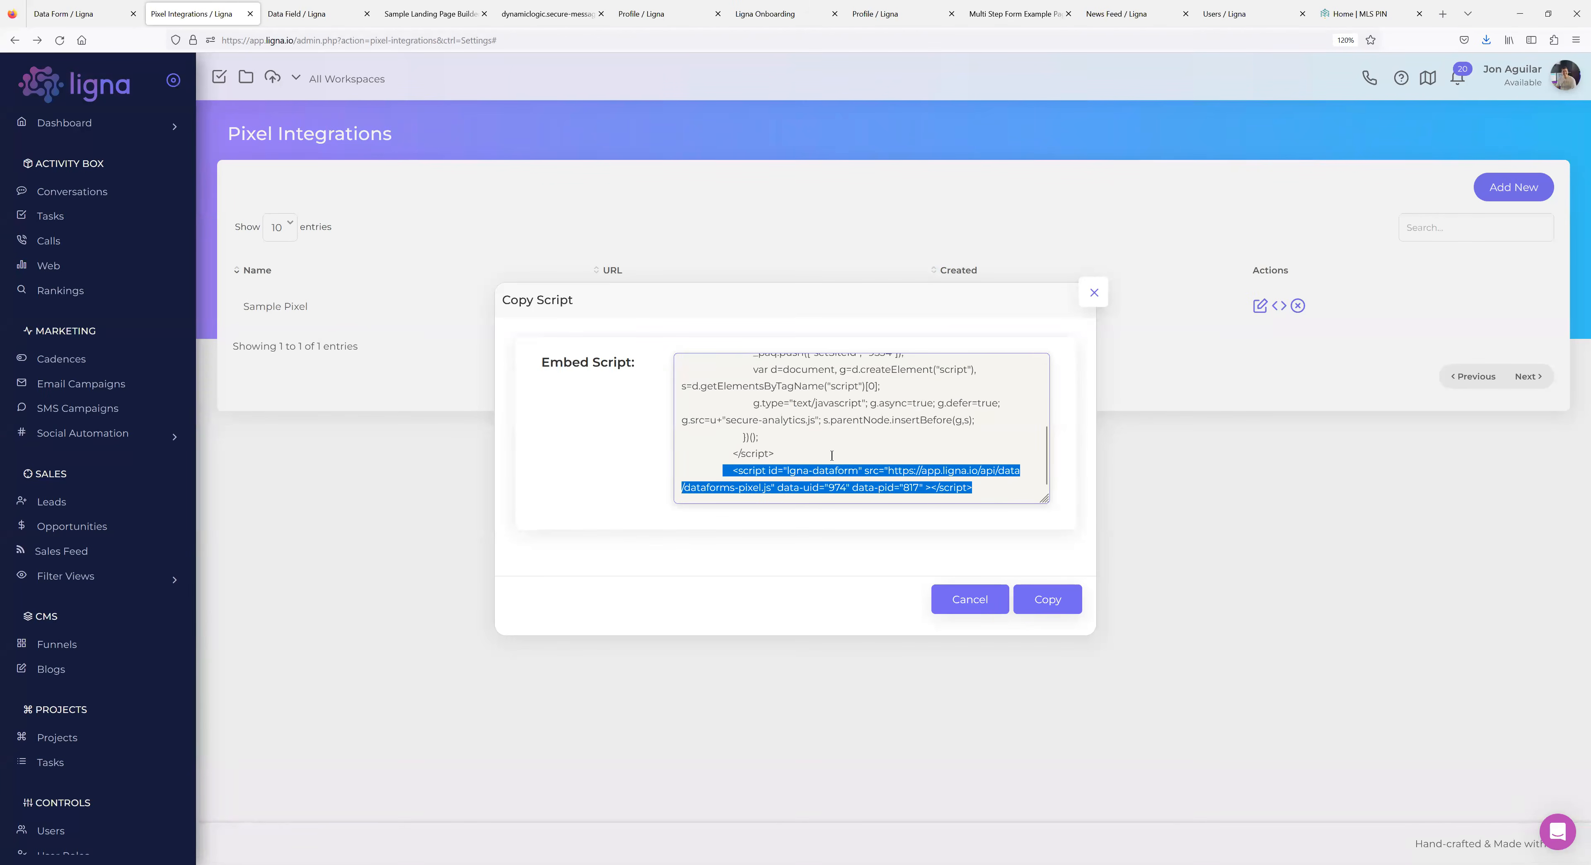
{"action": "scroll", "coordinate": [832, 455], "scroll_direction": "up", "scroll_amount": 5}
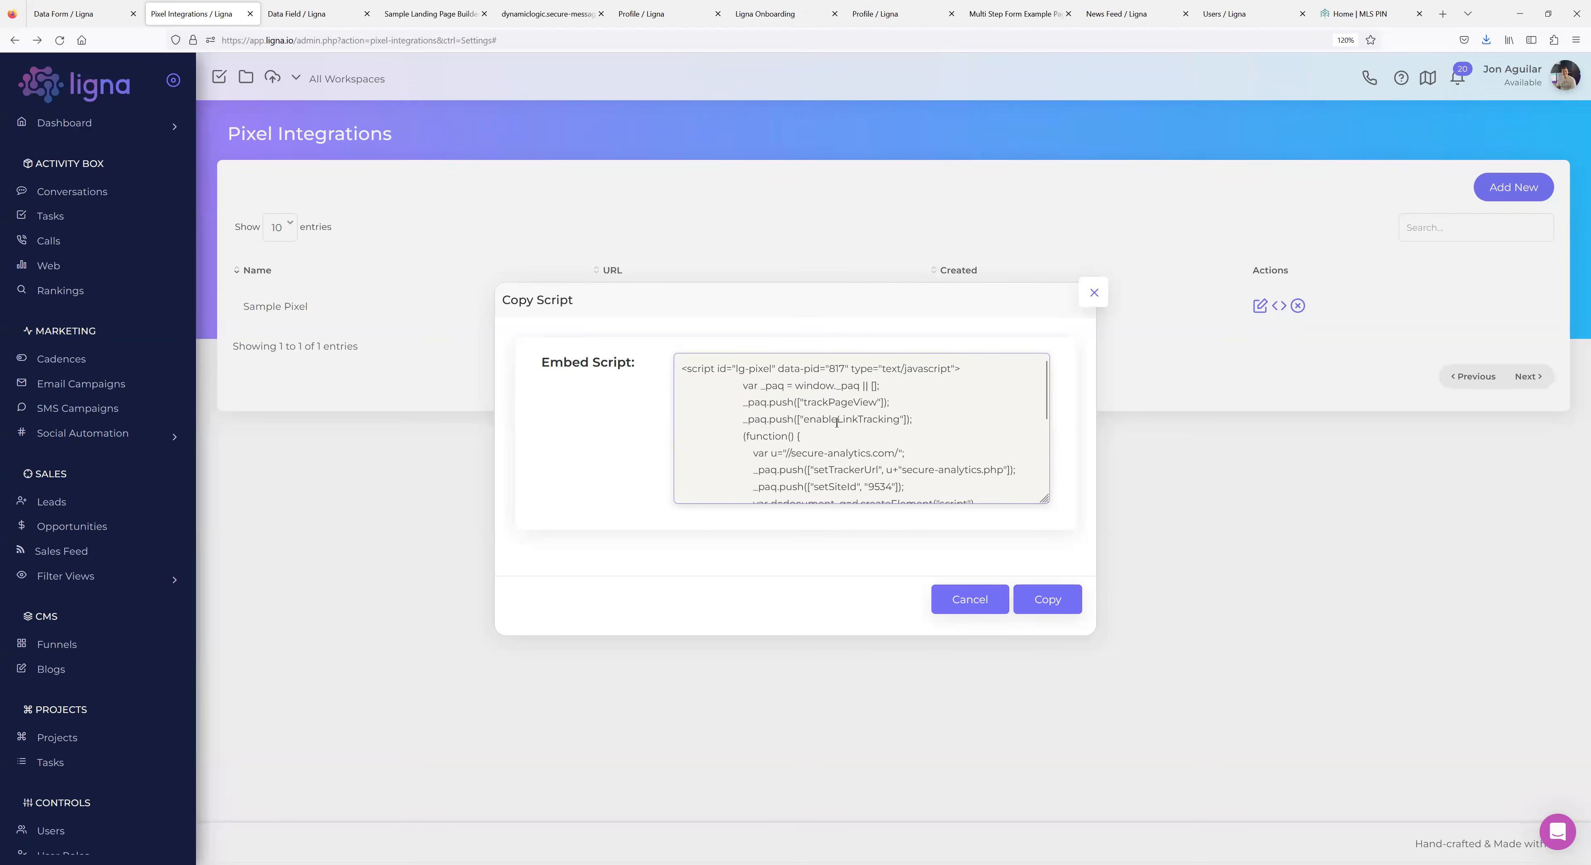
{"action": "scroll", "coordinate": [821, 386], "scroll_direction": "down", "scroll_amount": 5}
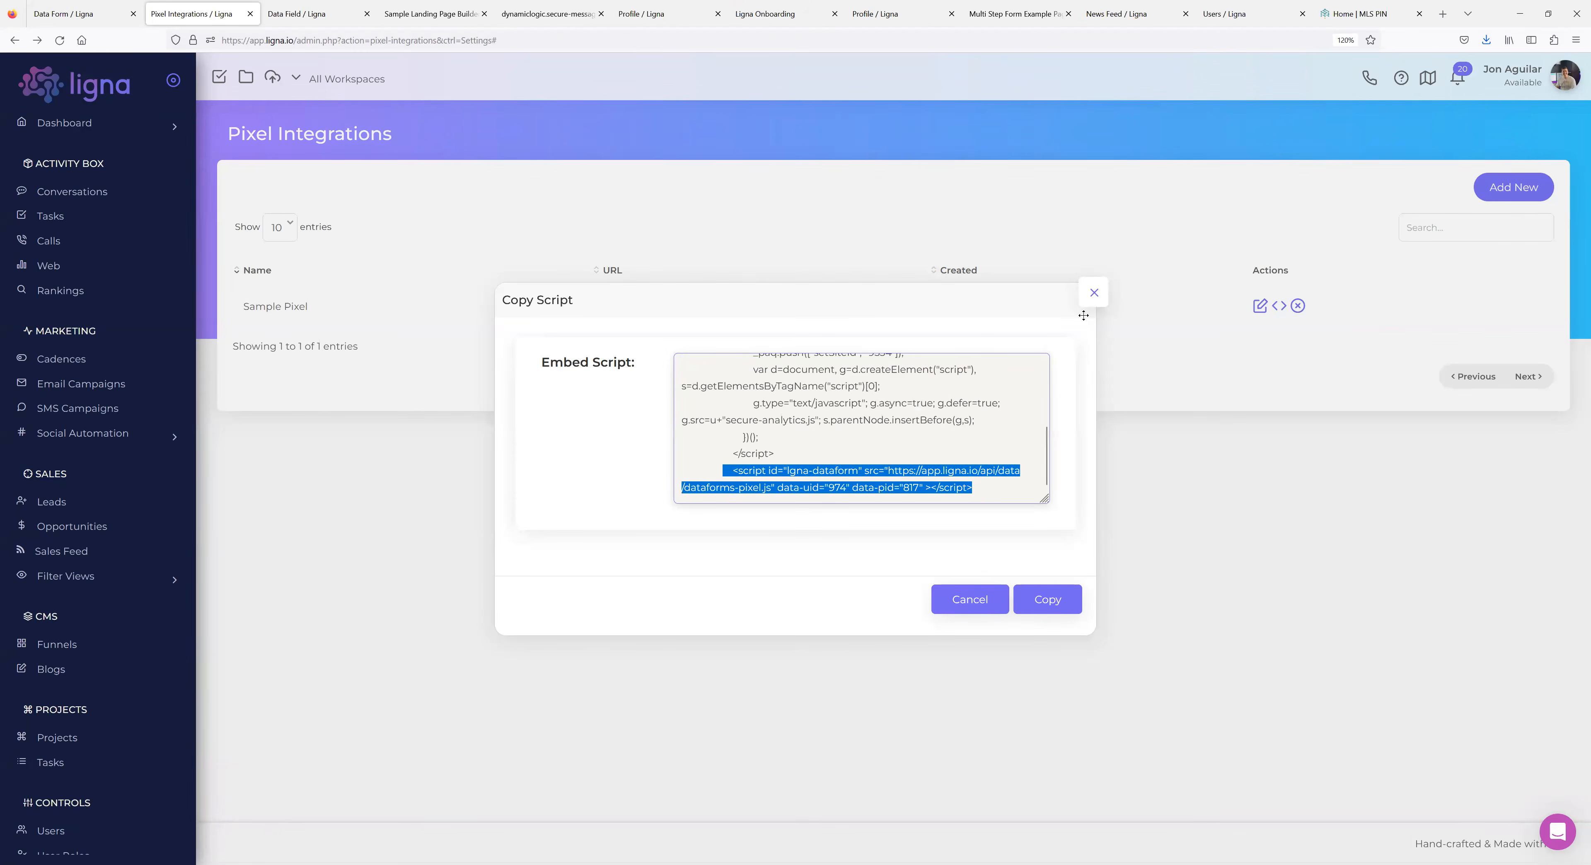
{"action": "left_click_drag", "start_coordinate": [986, 489], "coordinate": [701, 490]}
{"action": "left_click", "coordinate": [1094, 293]}
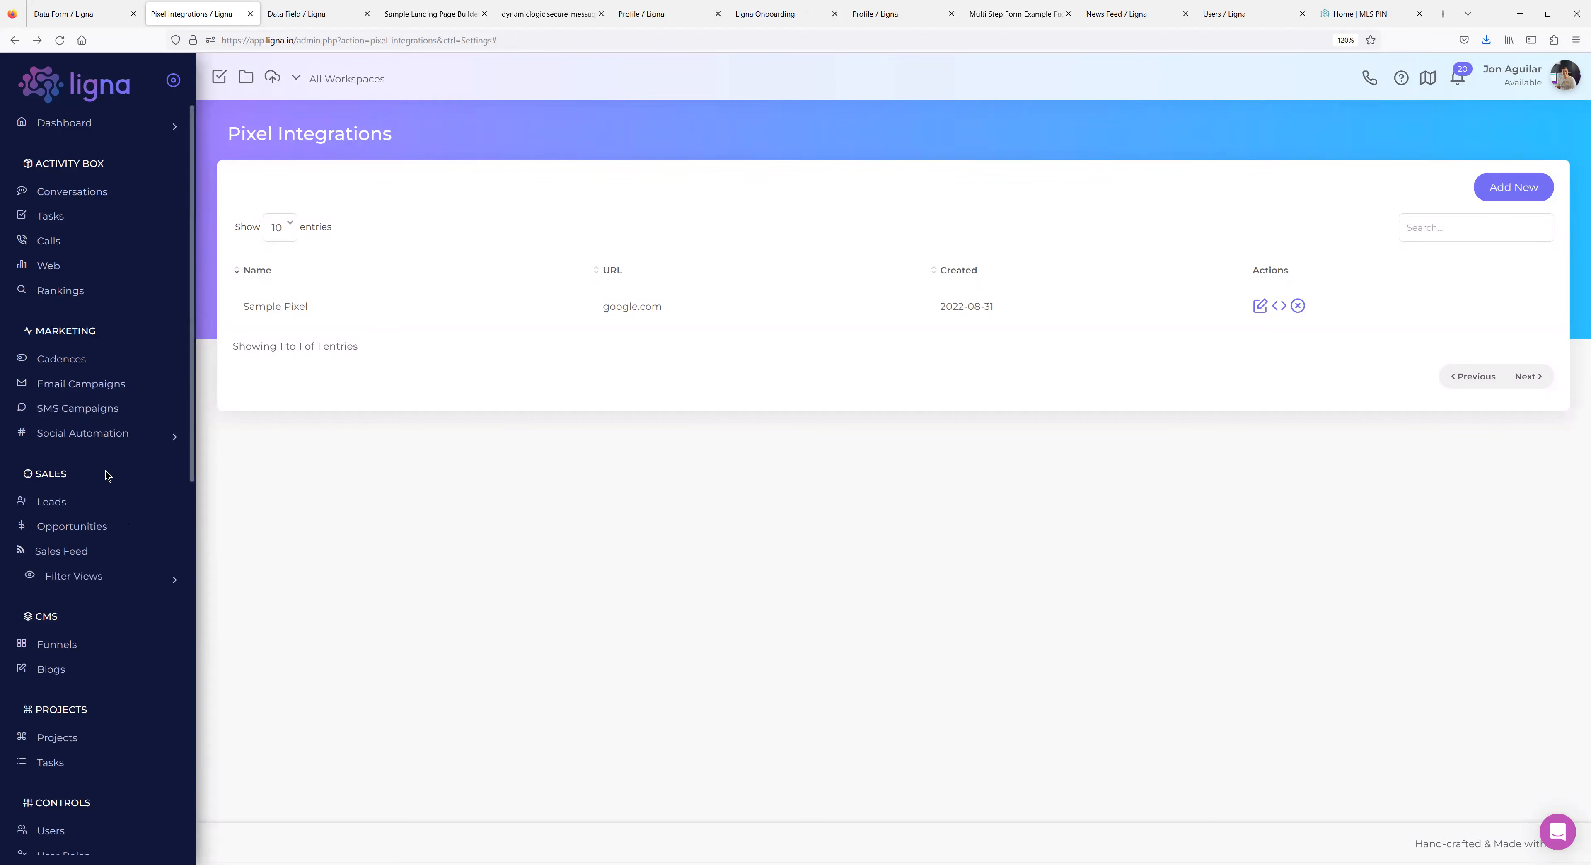
Scroll down the sidebar and expand System to reveal Branding, Limits, Inventory and Pages.
{"action": "scroll", "coordinate": [105, 481], "scroll_direction": "down", "scroll_amount": 5}
{"action": "scroll", "coordinate": [104, 486], "scroll_direction": "down", "scroll_amount": 2}
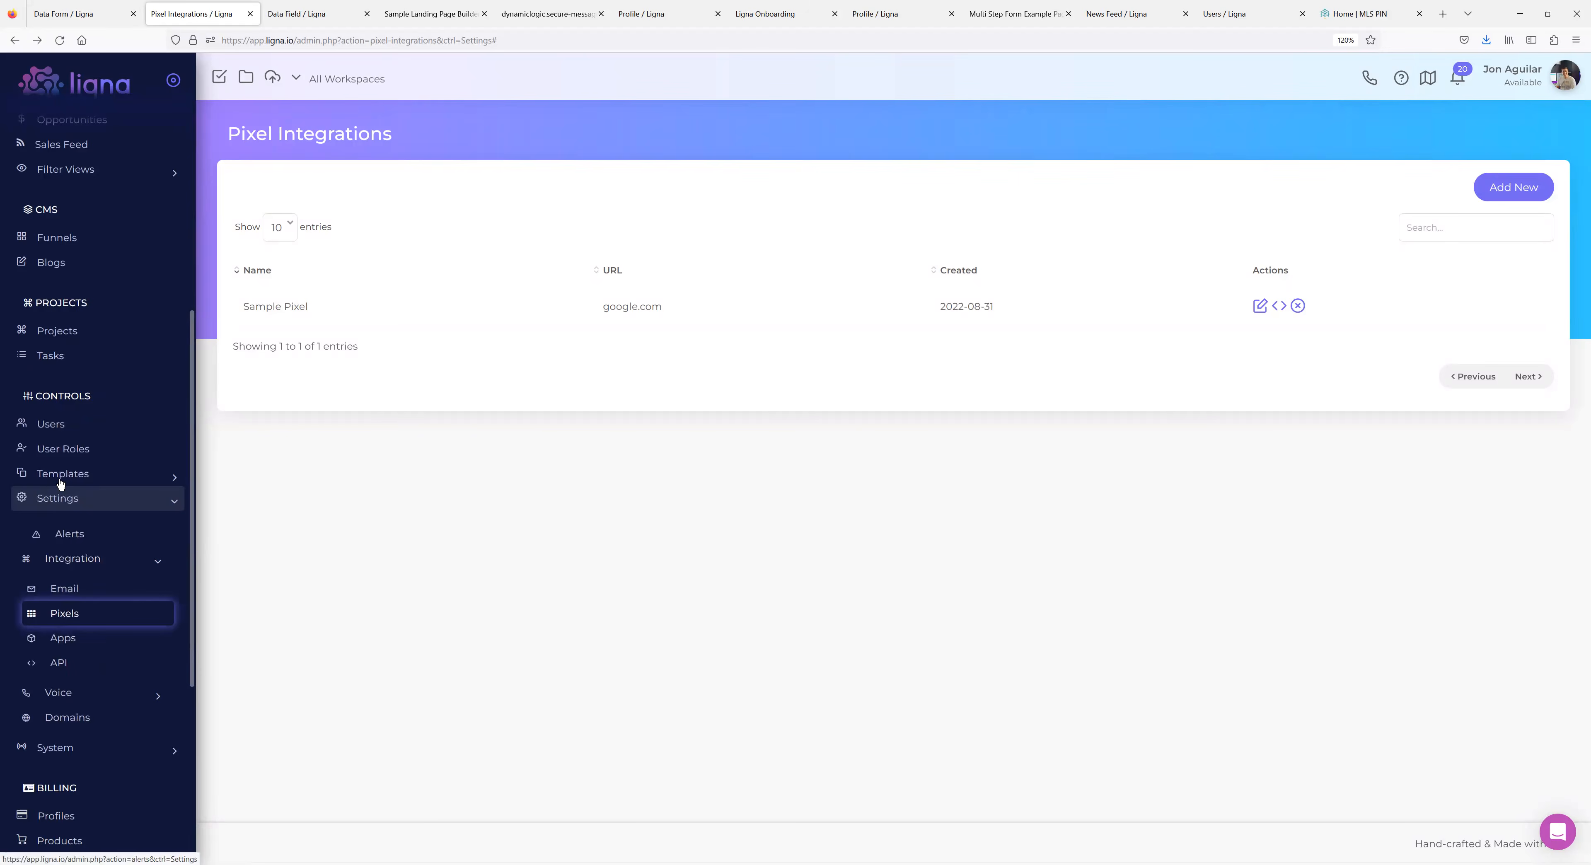
{"action": "scroll", "coordinate": [87, 309], "scroll_direction": "up", "scroll_amount": 5}
{"action": "scroll", "coordinate": [100, 321], "scroll_direction": "down", "scroll_amount": 5}
{"action": "scroll", "coordinate": [83, 520], "scroll_direction": "down", "scroll_amount": 2}
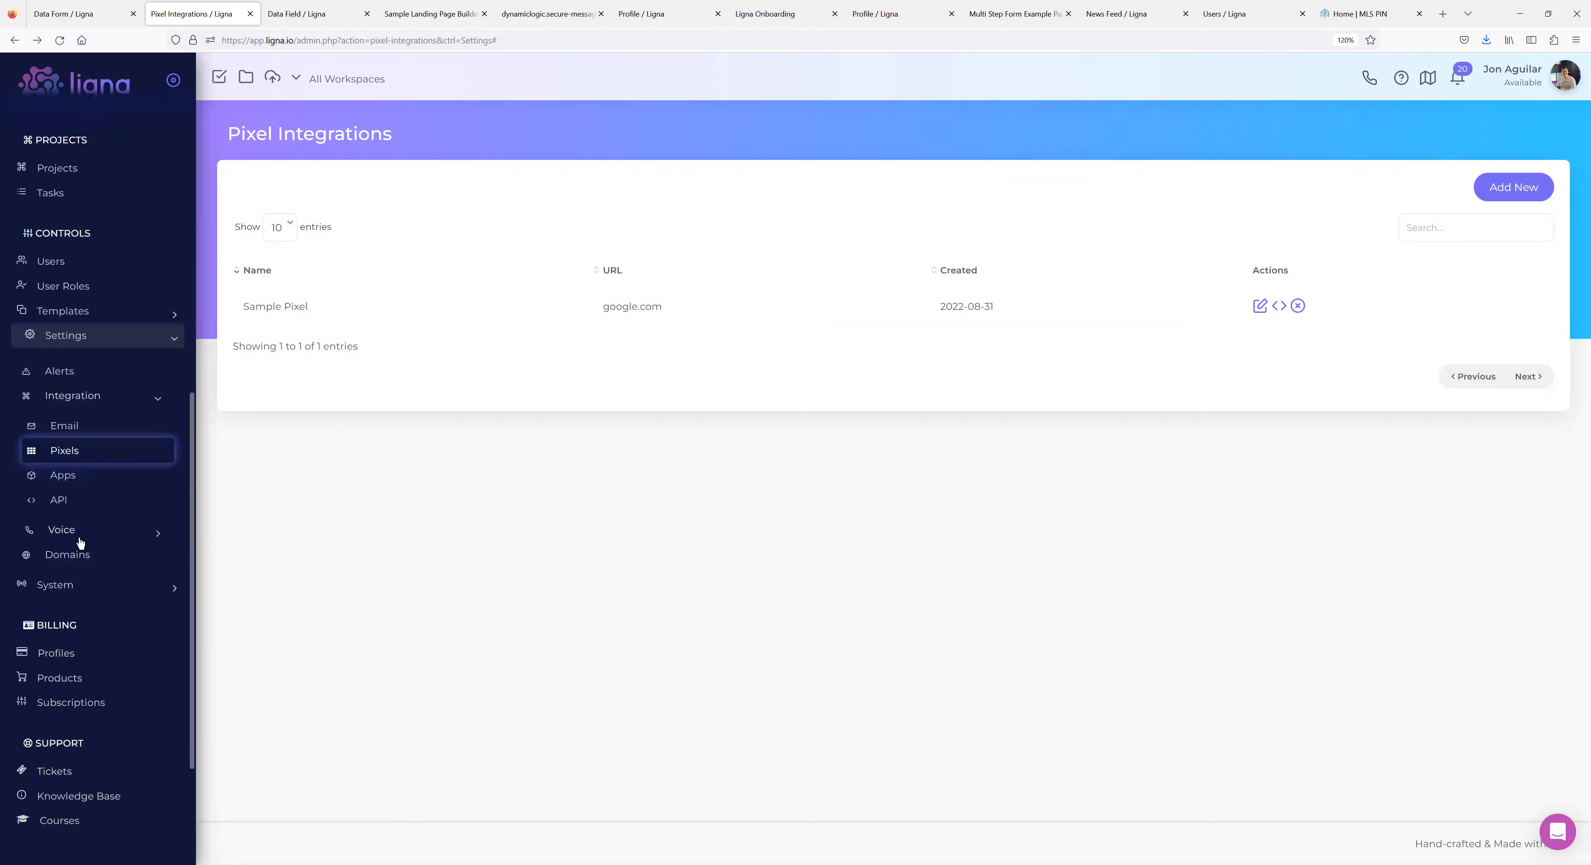
{"action": "left_click", "coordinate": [73, 581]}
Open System > Pages and load the Welcome Member page in the editor.
{"action": "scroll", "coordinate": [76, 603], "scroll_direction": "down", "scroll_amount": 2}
{"action": "left_click", "coordinate": [65, 475]}
{"action": "left_click", "coordinate": [279, 427]}
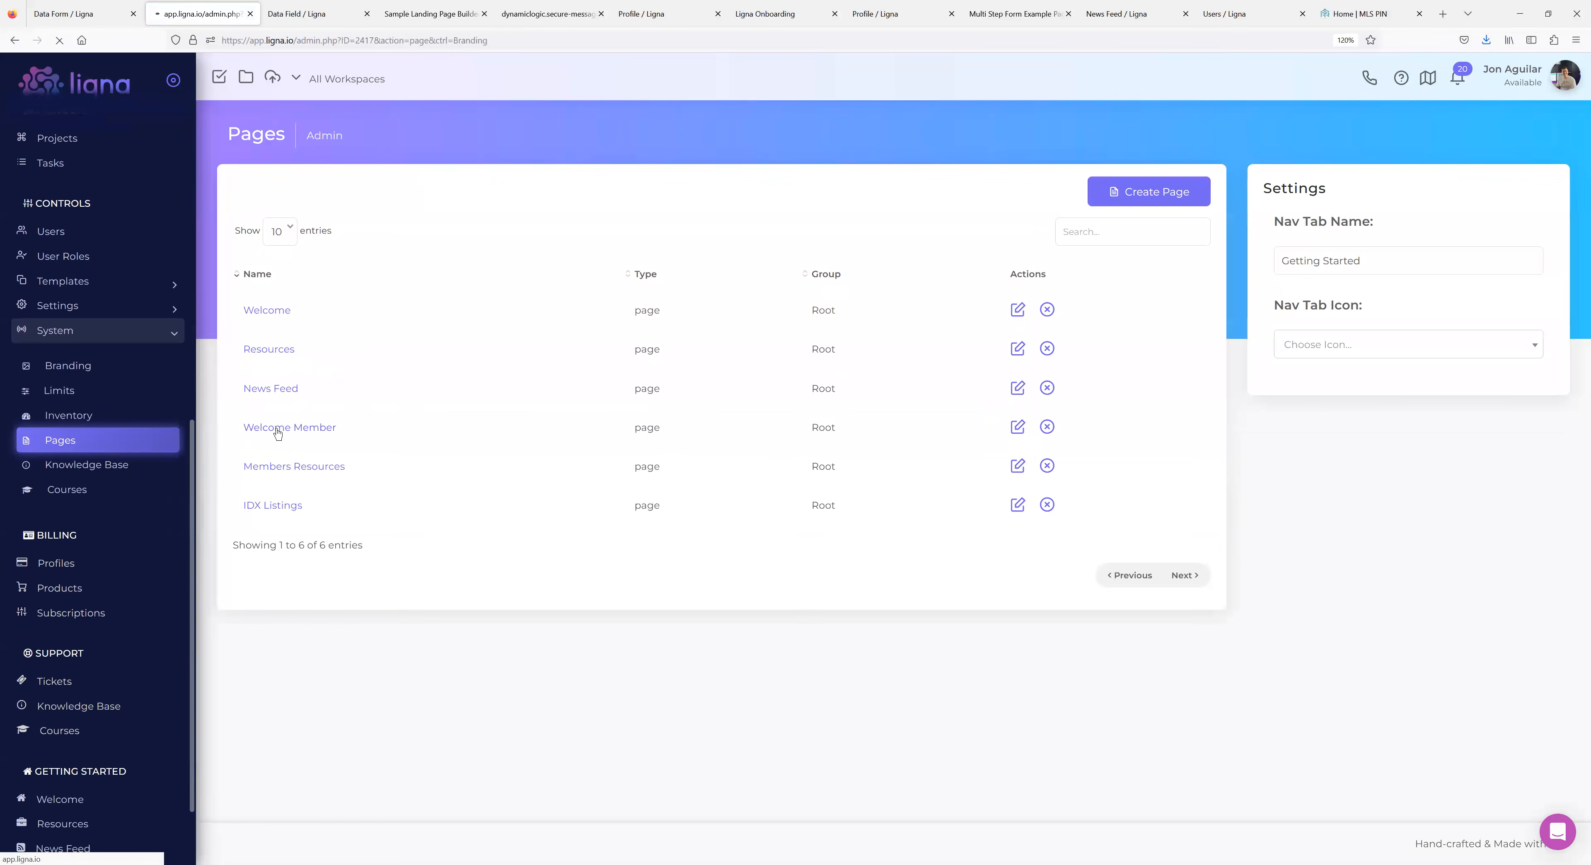
Inspect the Welcome Member page's HTML source via Tools > Source code, then close it.
{"action": "left_click", "coordinate": [437, 253]}
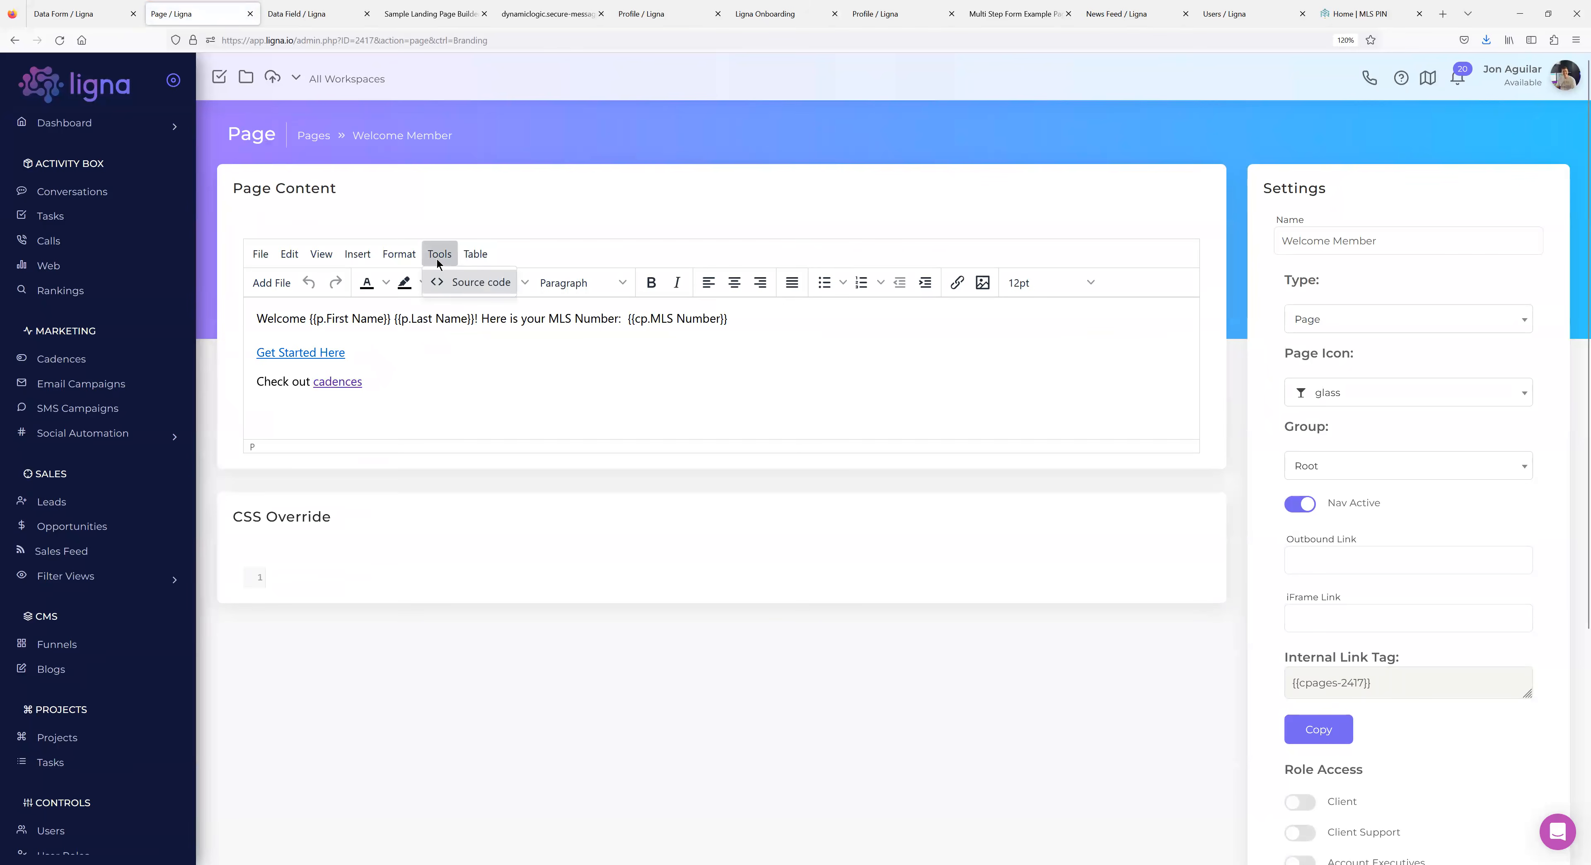
{"action": "left_click", "coordinate": [465, 279]}
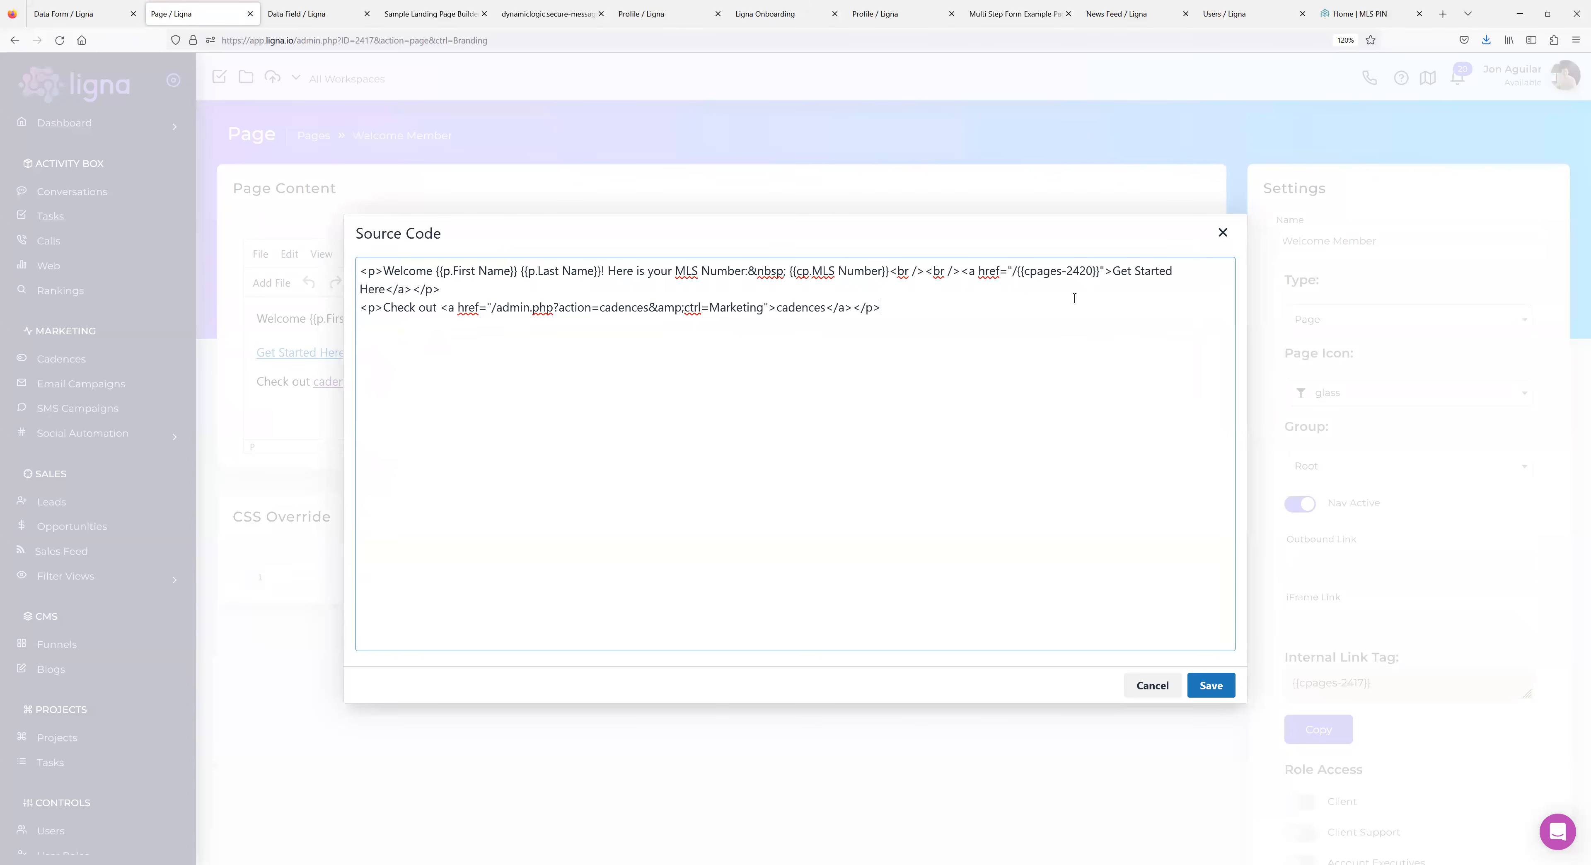
{"action": "left_click", "coordinate": [1223, 232]}
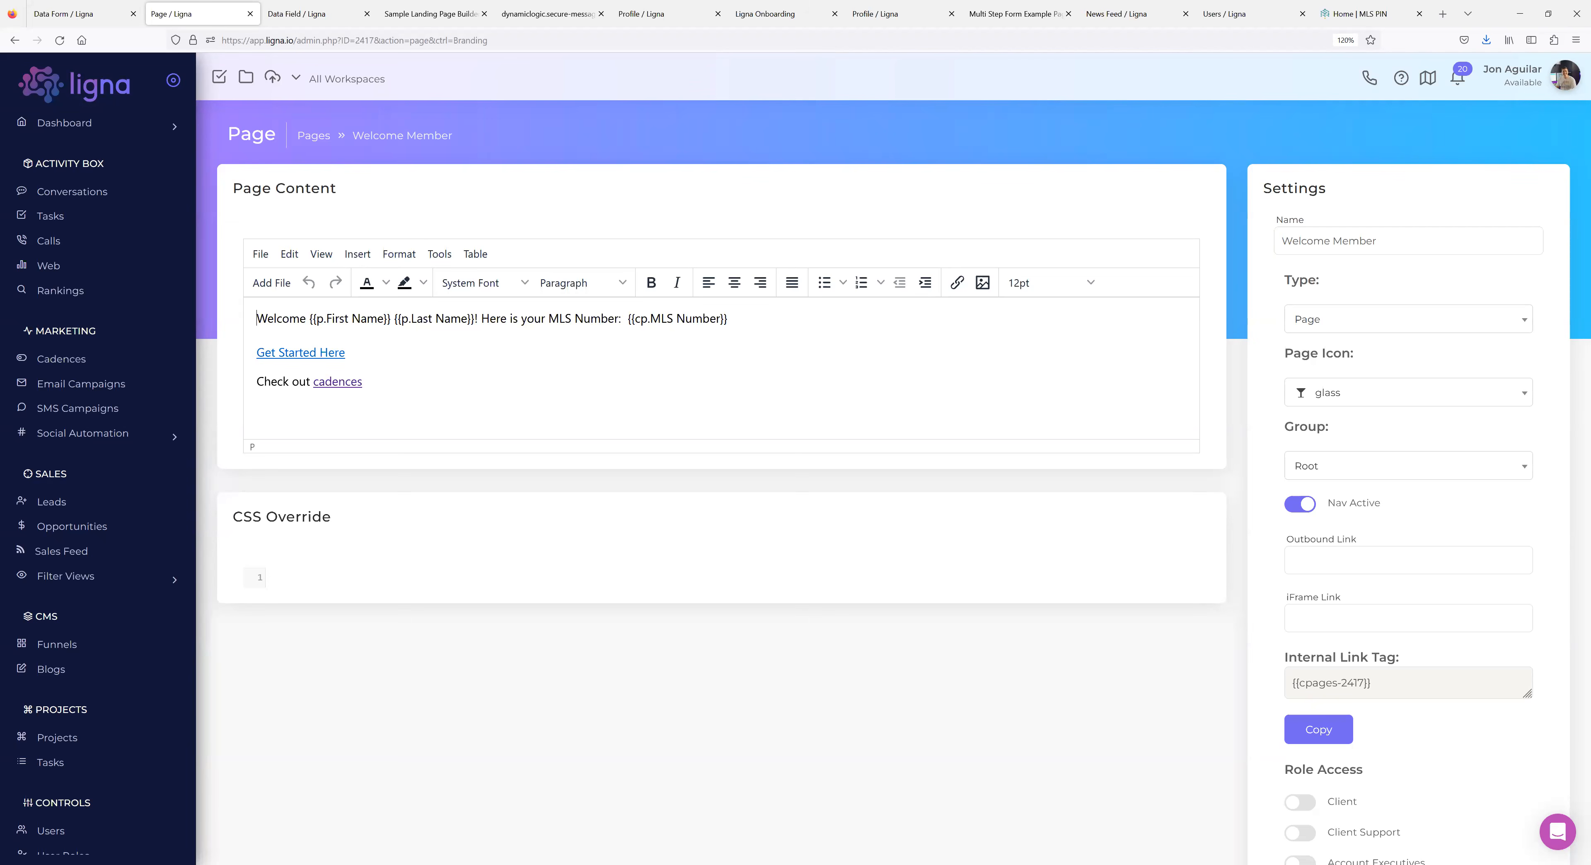
{"action": "scroll", "coordinate": [117, 550], "scroll_direction": "down", "scroll_amount": 8}
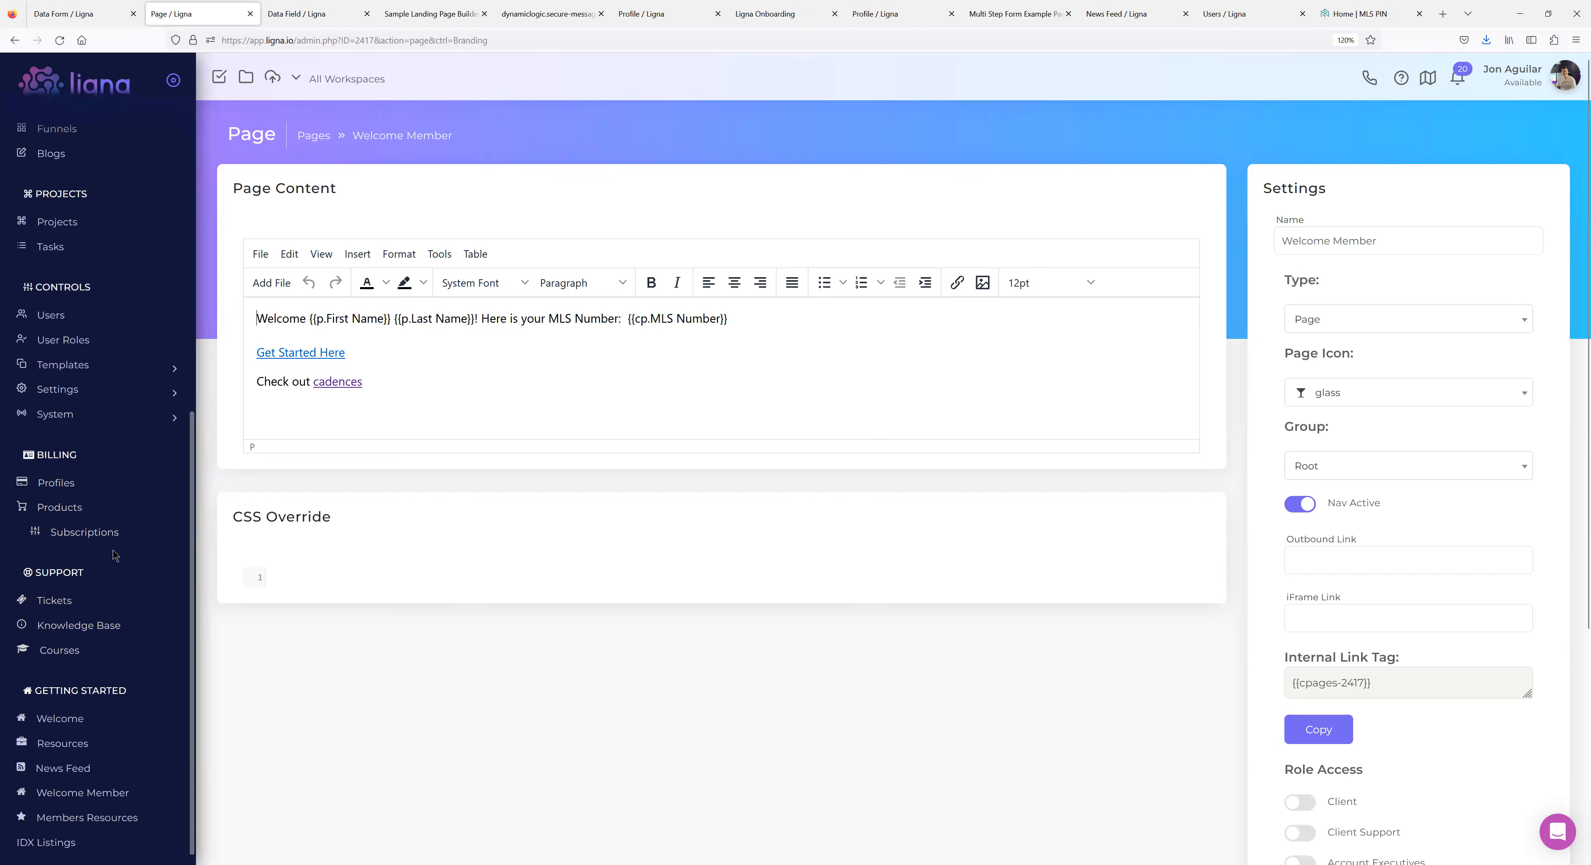
Review System > Branding's domain, company, logo, CSS and script settings, then go to User Roles.
{"action": "left_click", "coordinate": [60, 414]}
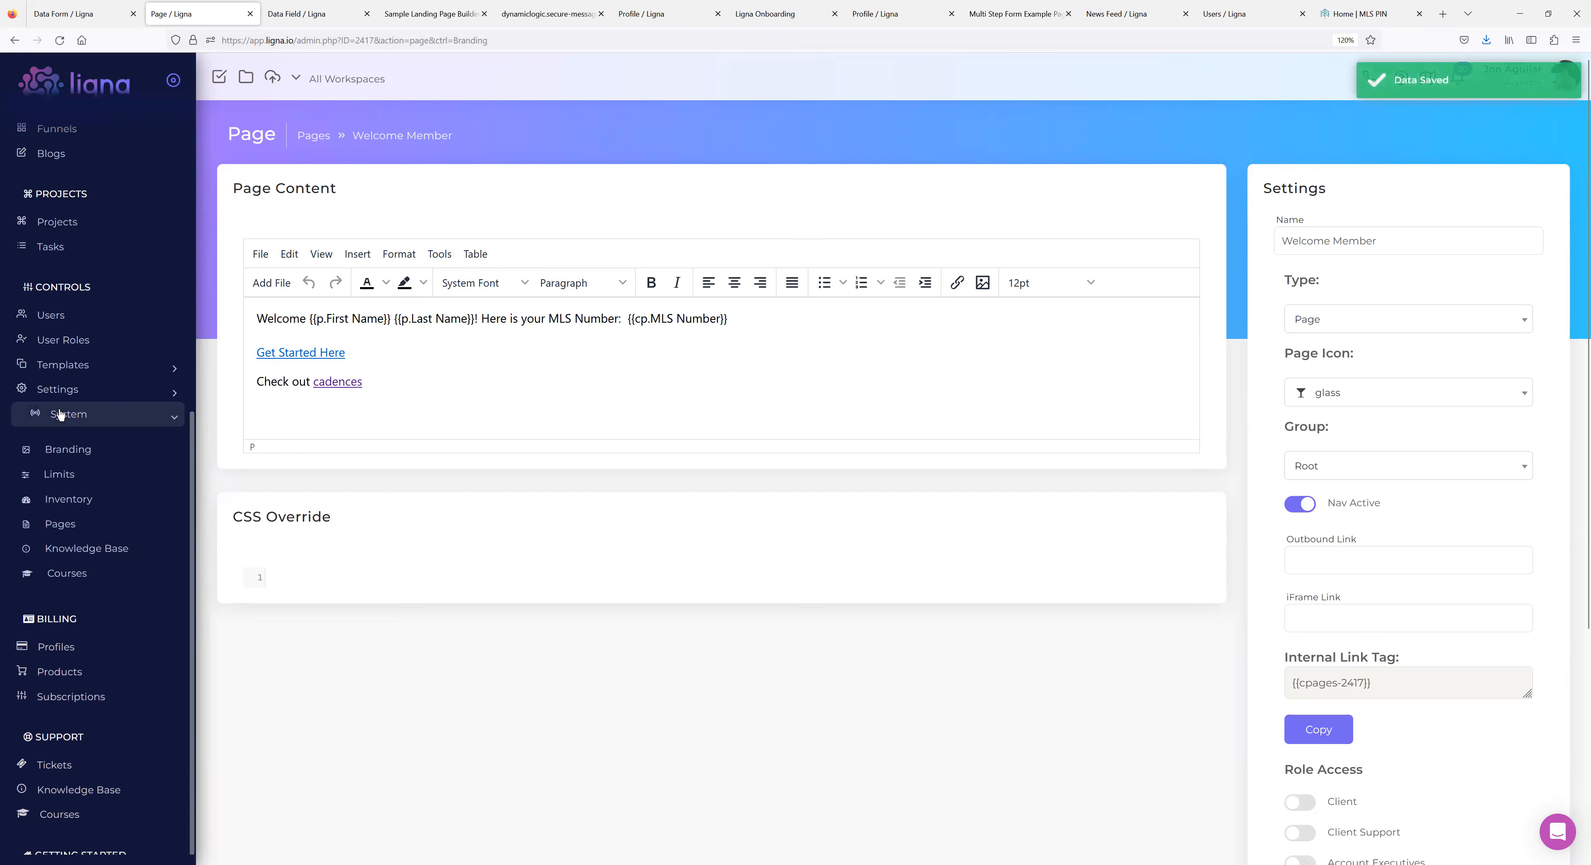
{"action": "left_click", "coordinate": [59, 452]}
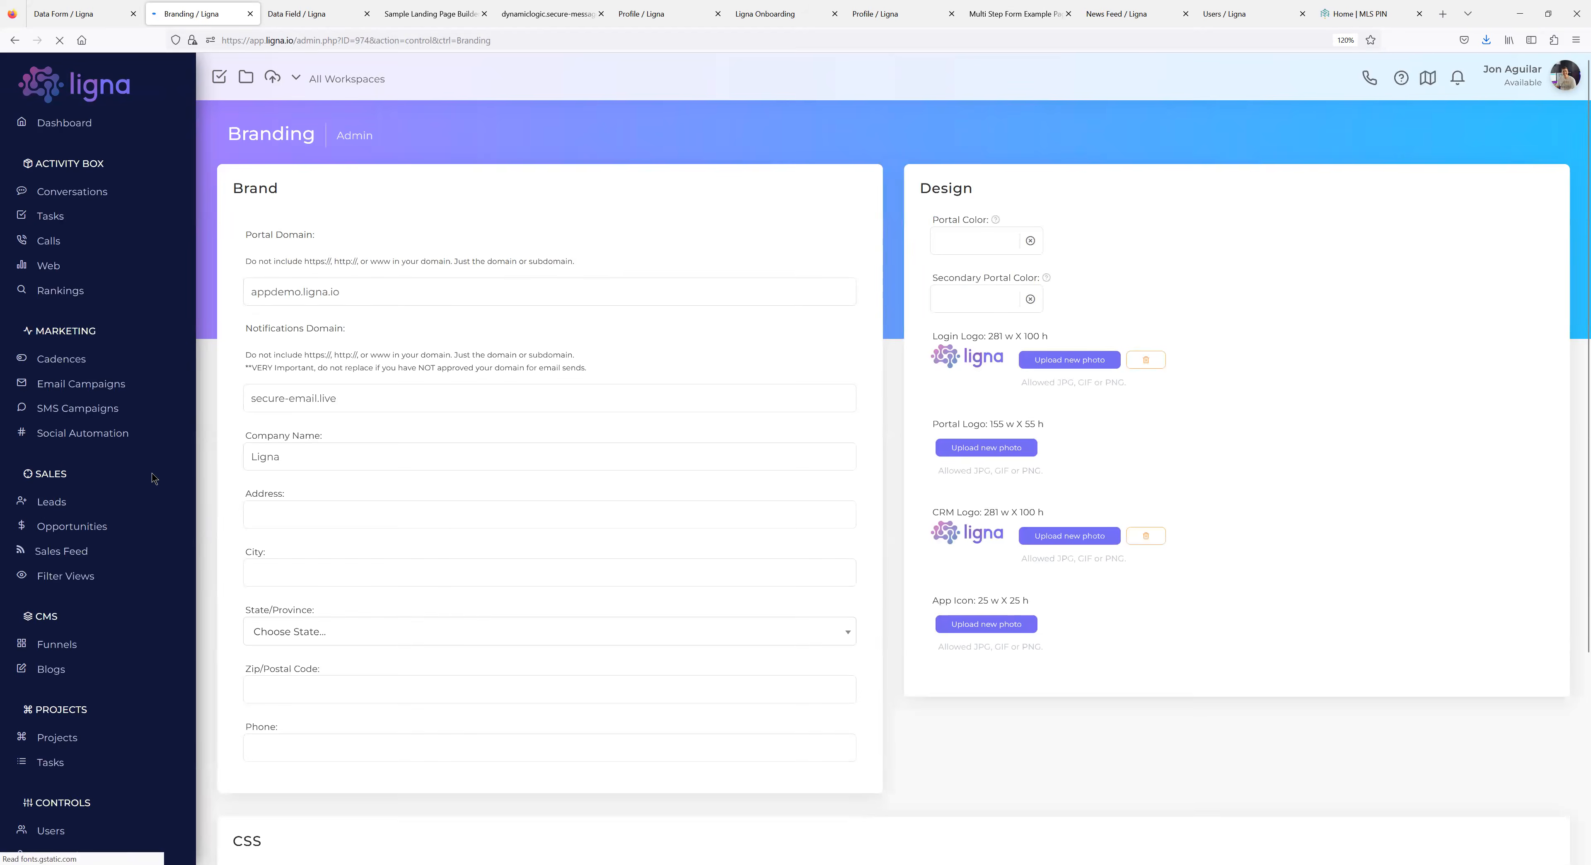
{"action": "scroll", "coordinate": [337, 531], "scroll_direction": "down", "scroll_amount": 4}
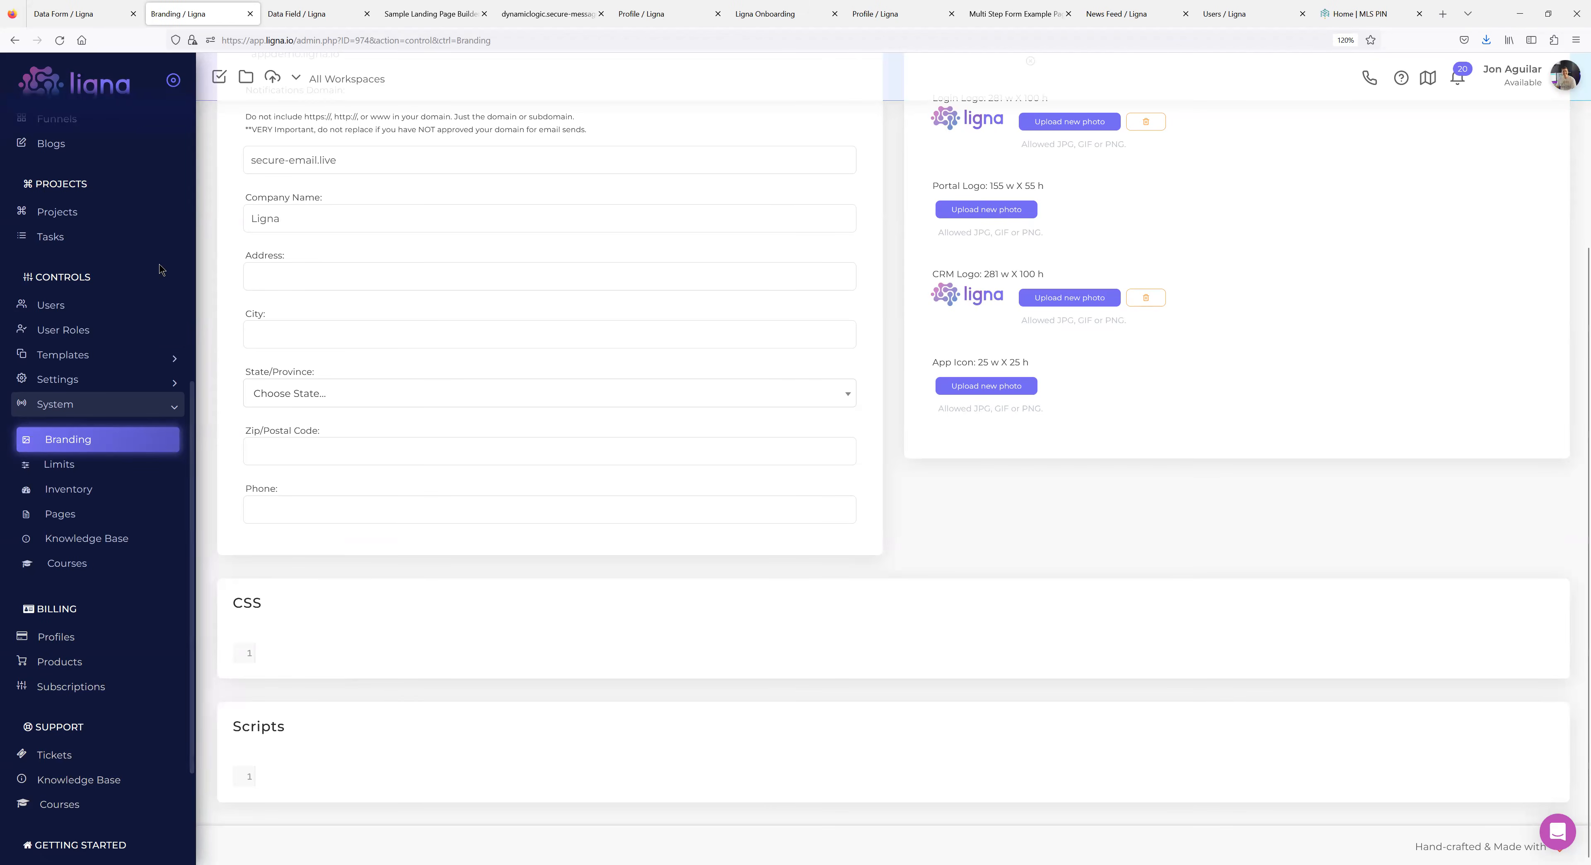
{"action": "left_click", "coordinate": [92, 330]}
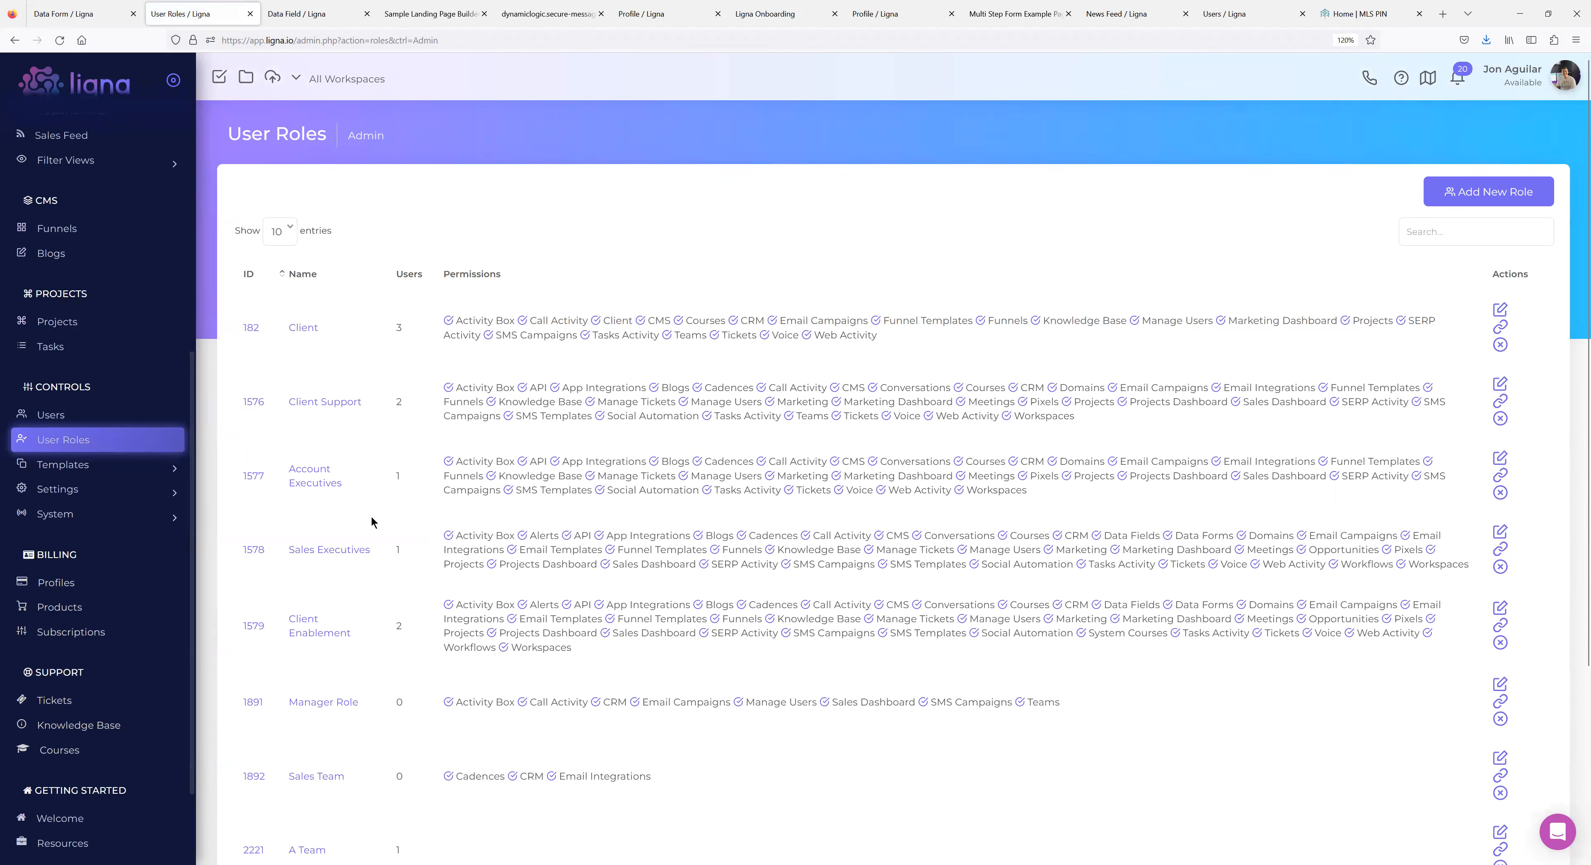
Find Client Support in the User Roles list and open it for editing.
{"action": "scroll", "coordinate": [371, 522], "scroll_direction": "down", "scroll_amount": 3}
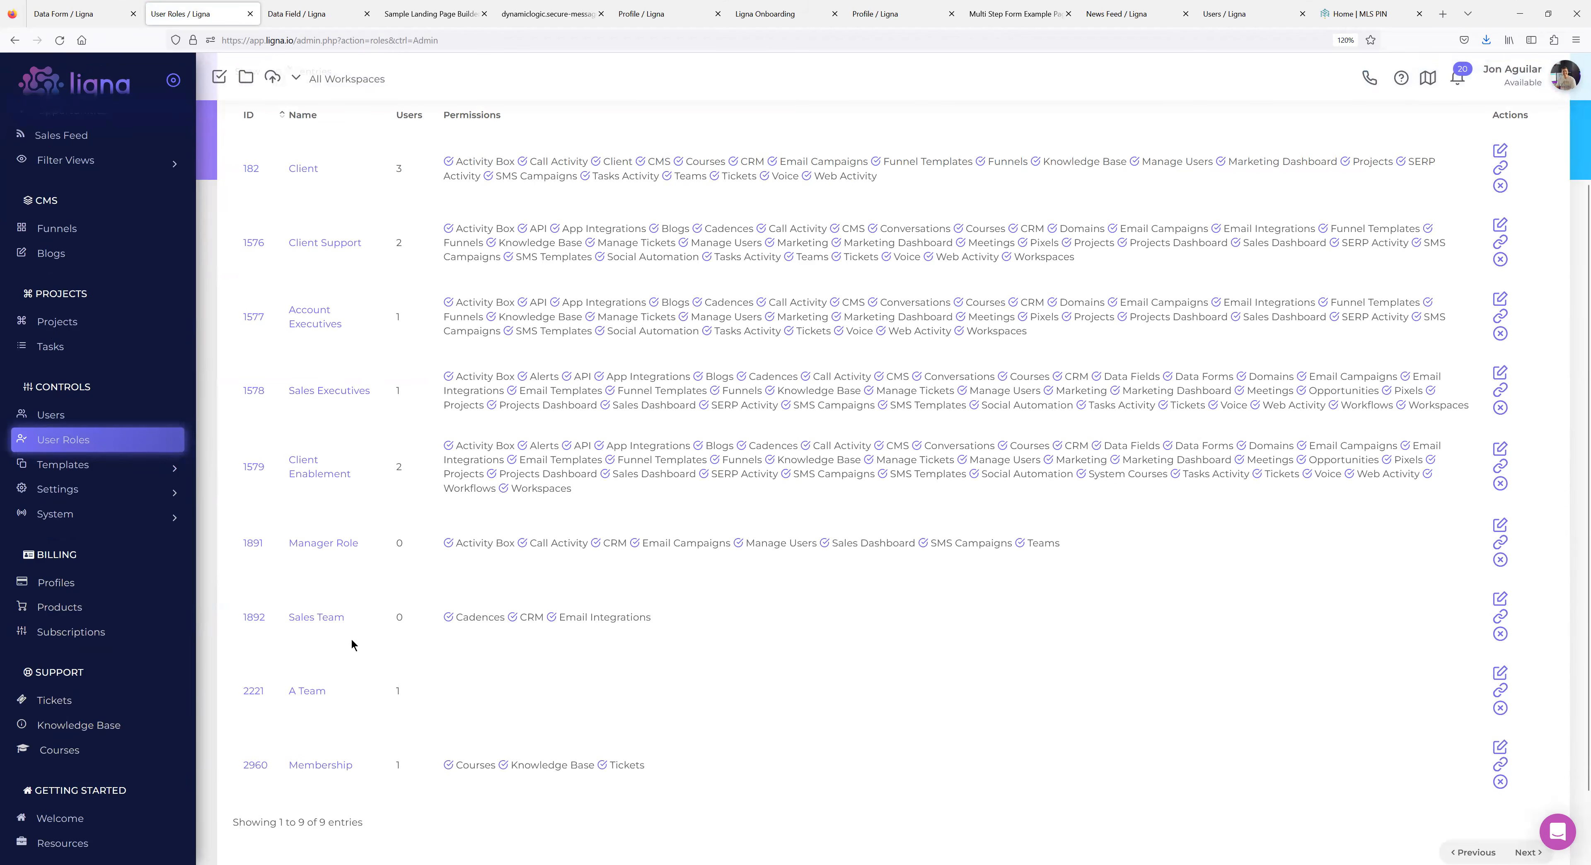
{"action": "scroll", "coordinate": [540, 337], "scroll_direction": "up", "scroll_amount": 3}
{"action": "left_click", "coordinate": [347, 402]}
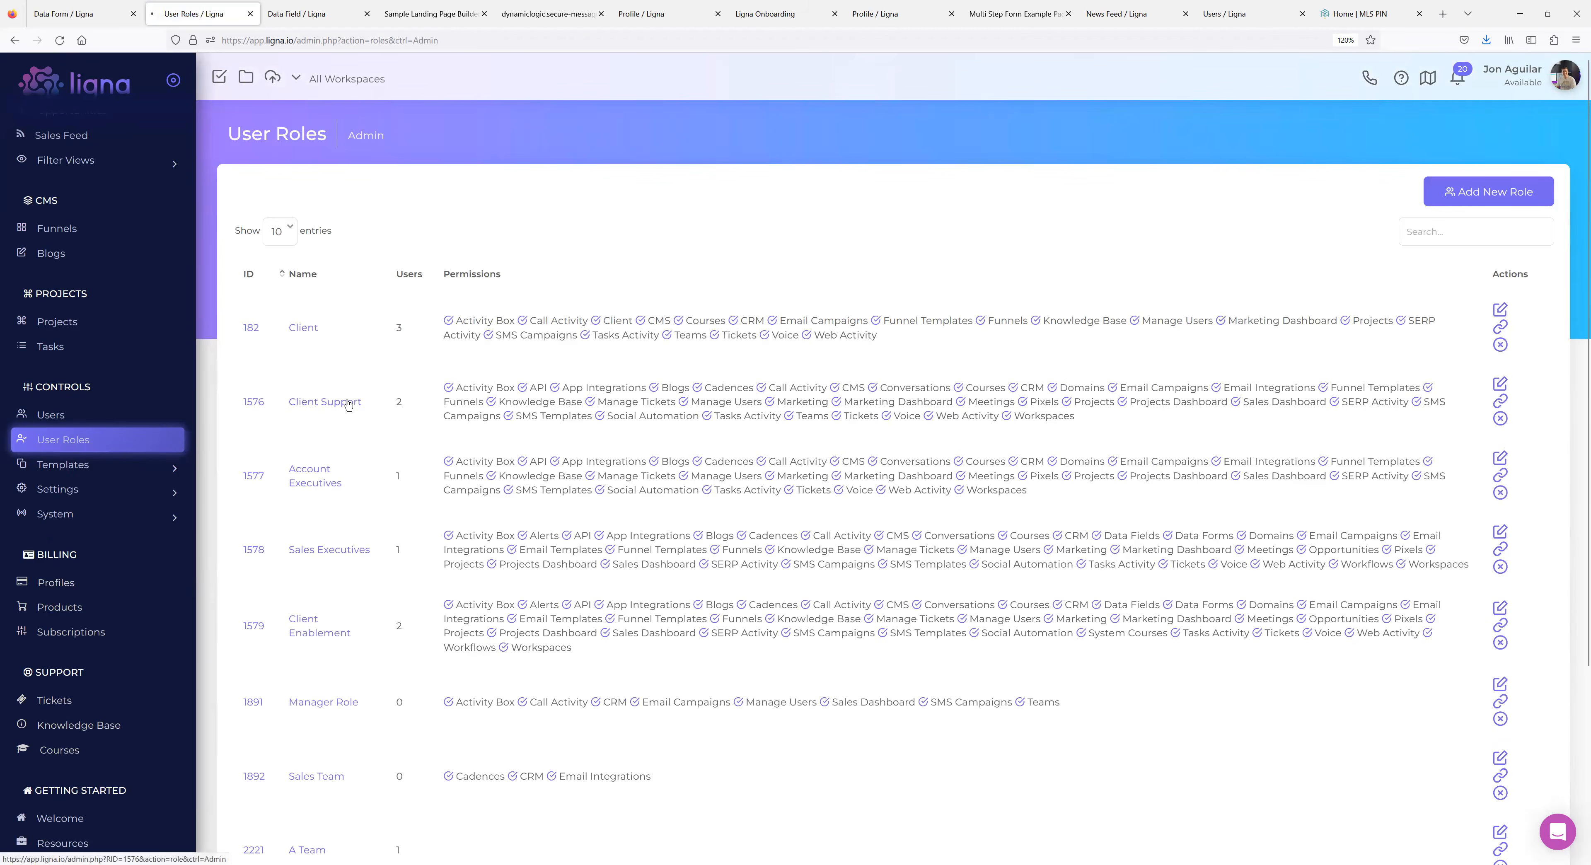
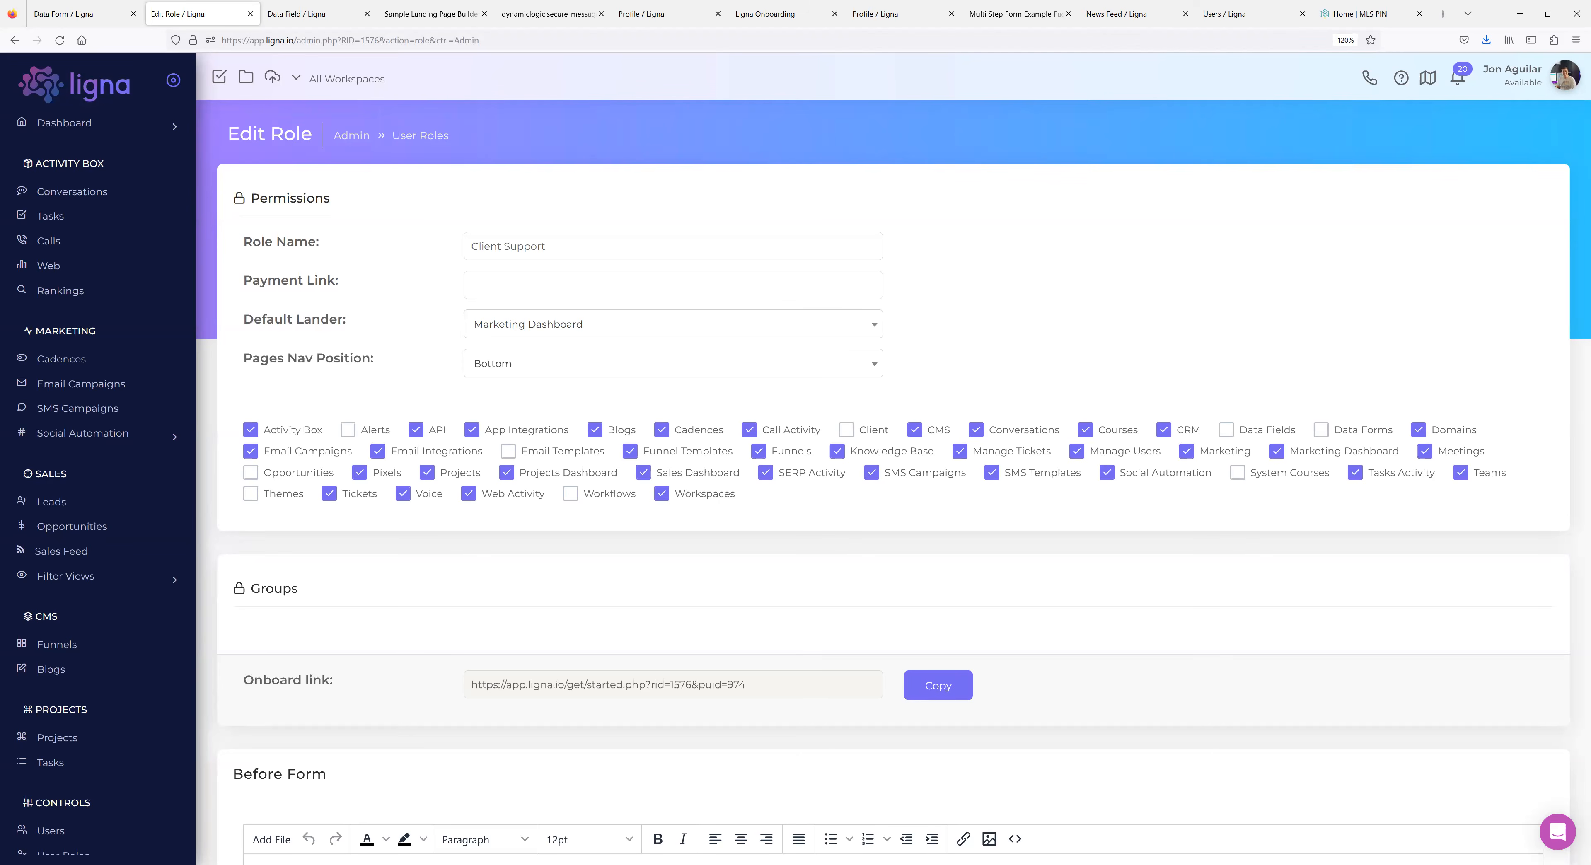
Open the Leads list under Sales to show lead status, contacts, company and data form source.
{"action": "left_click", "coordinate": [59, 502]}
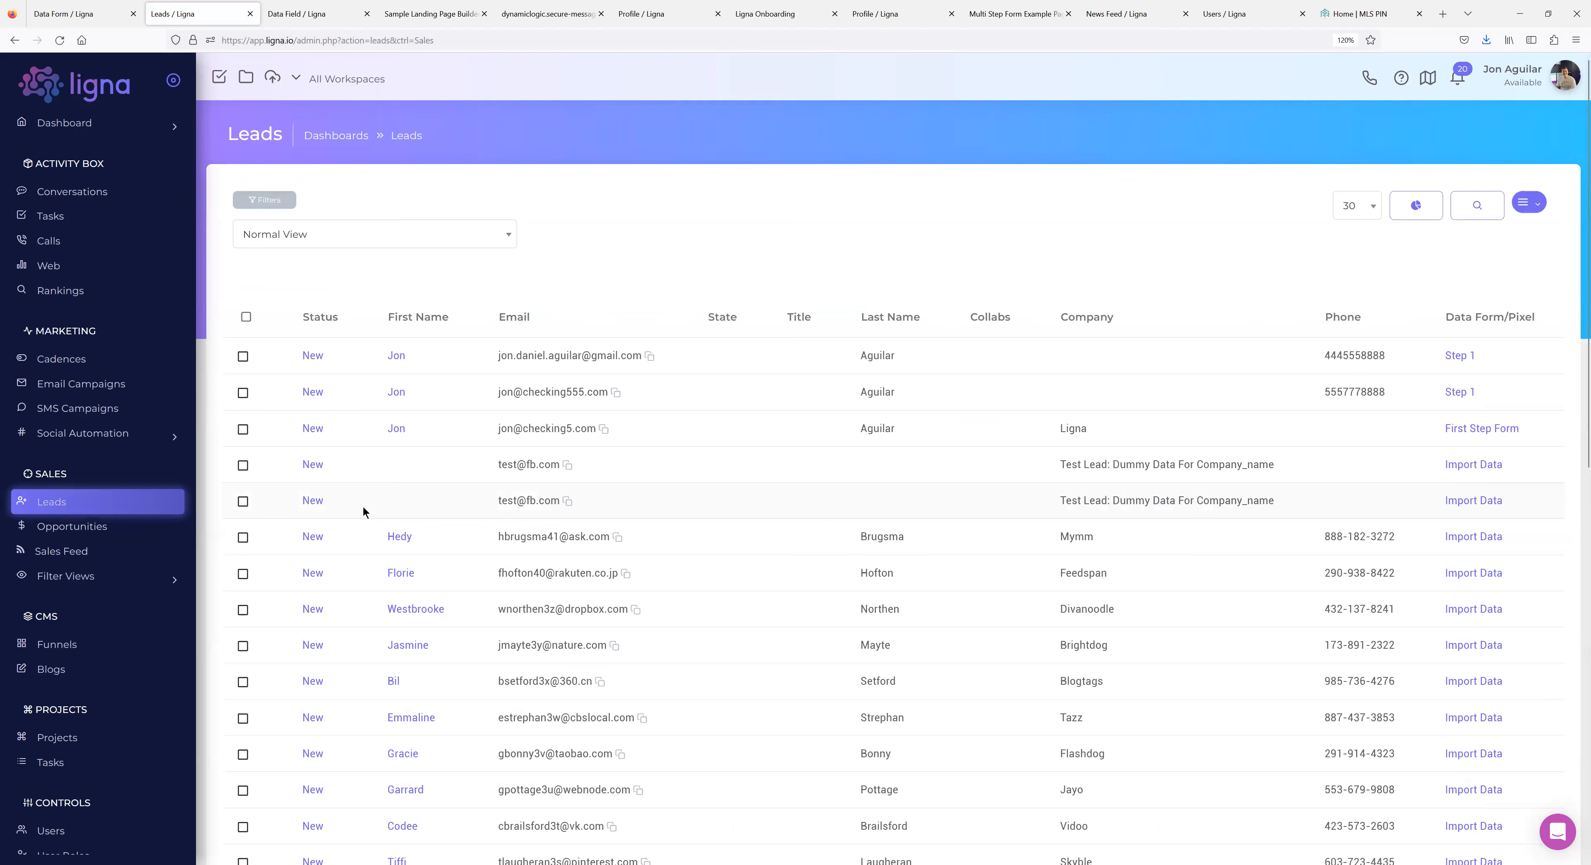
{"action": "left_click", "coordinate": [351, 85]}
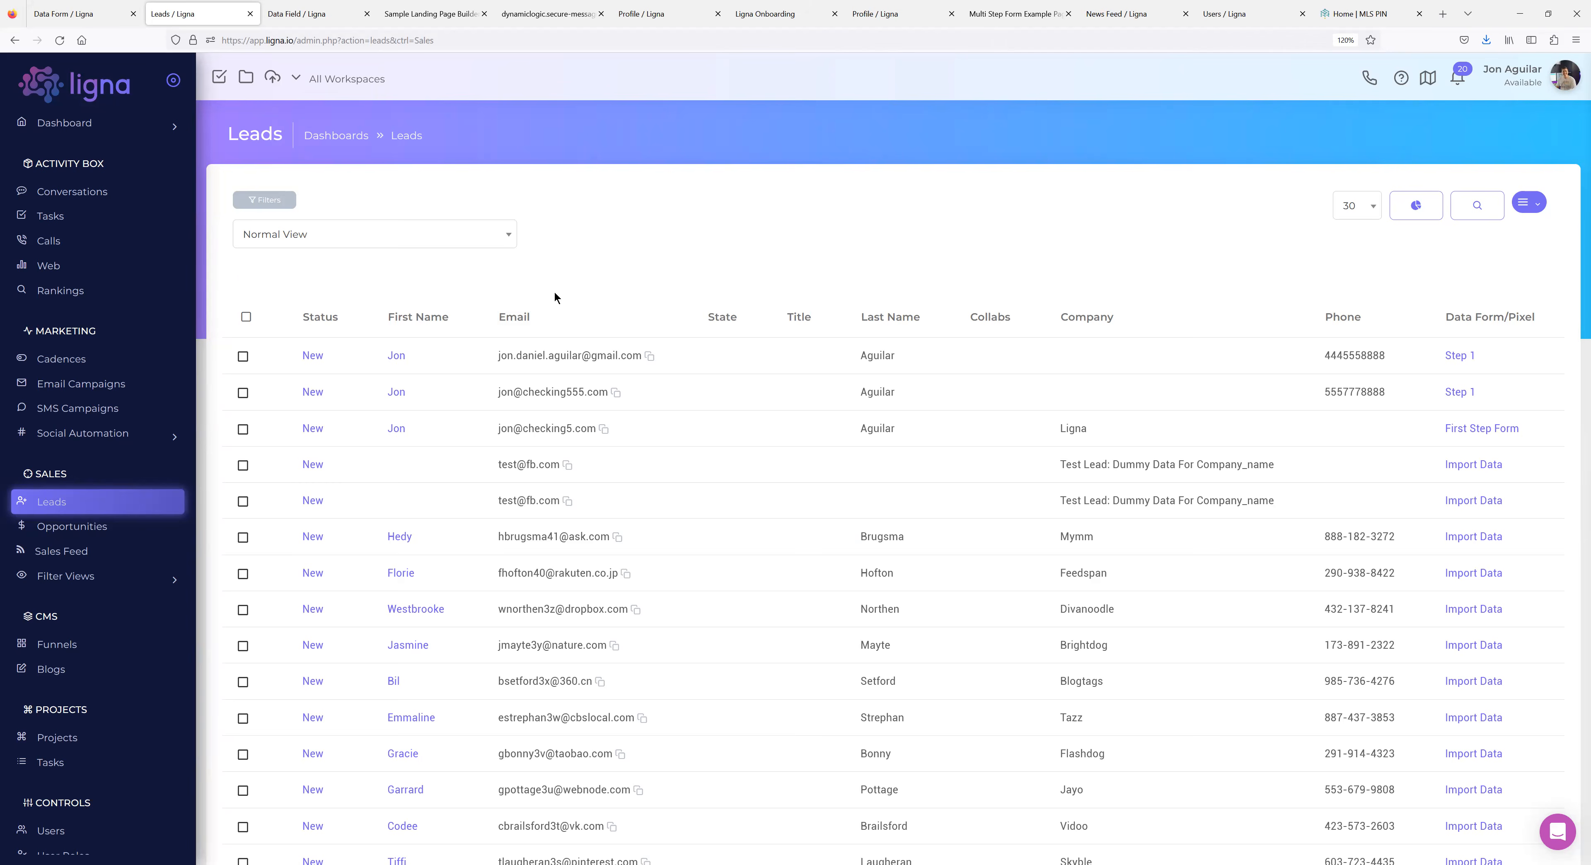
{"action": "scroll", "coordinate": [650, 287], "scroll_direction": "down", "scroll_amount": 3}
{"action": "scroll", "coordinate": [591, 315], "scroll_direction": "up", "scroll_amount": 3}
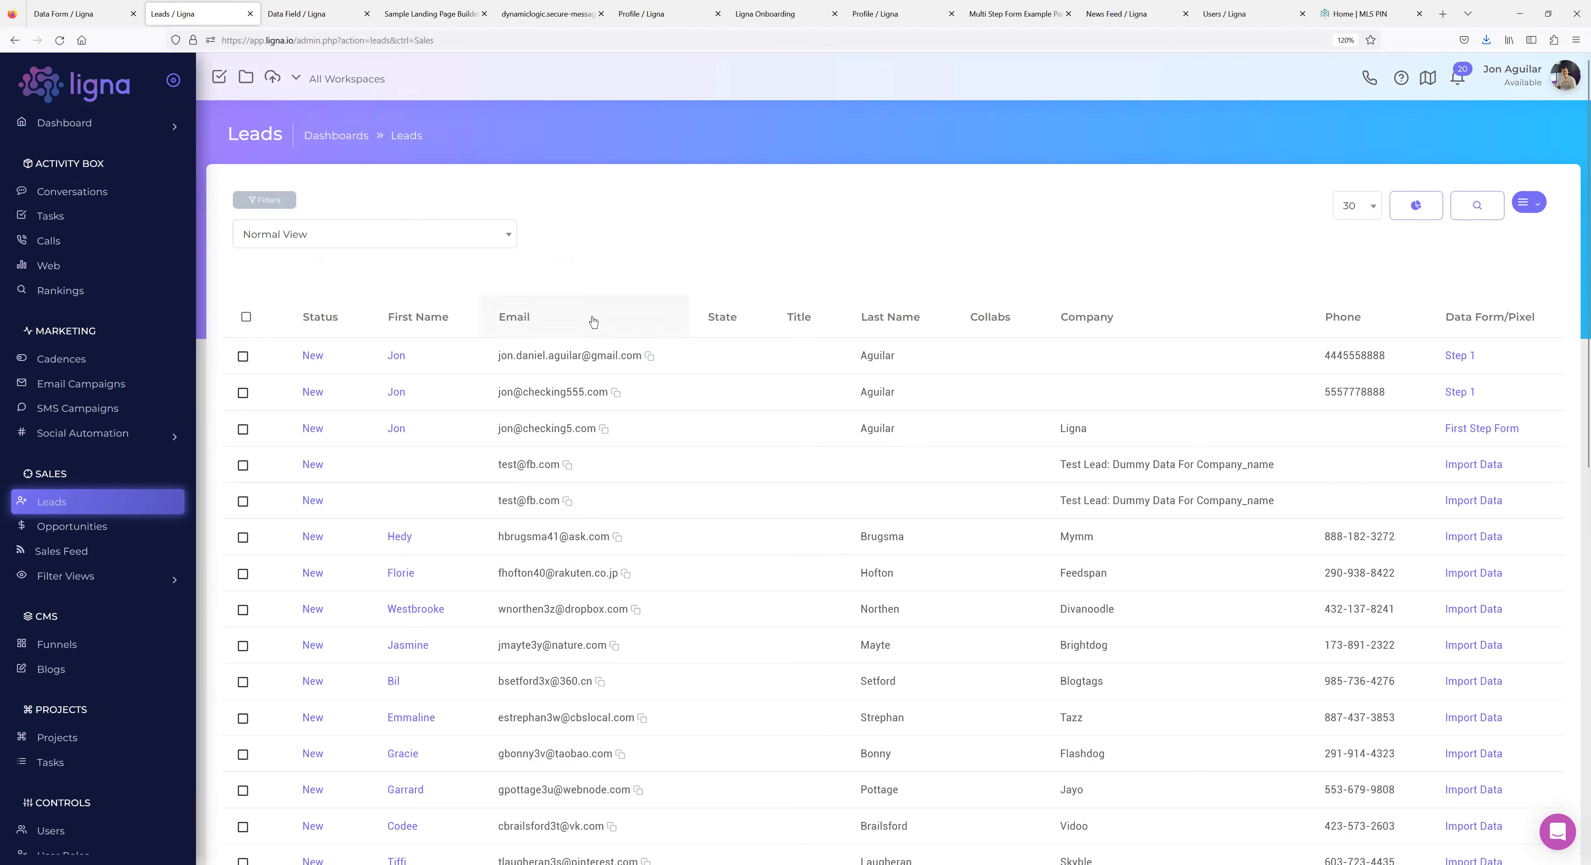